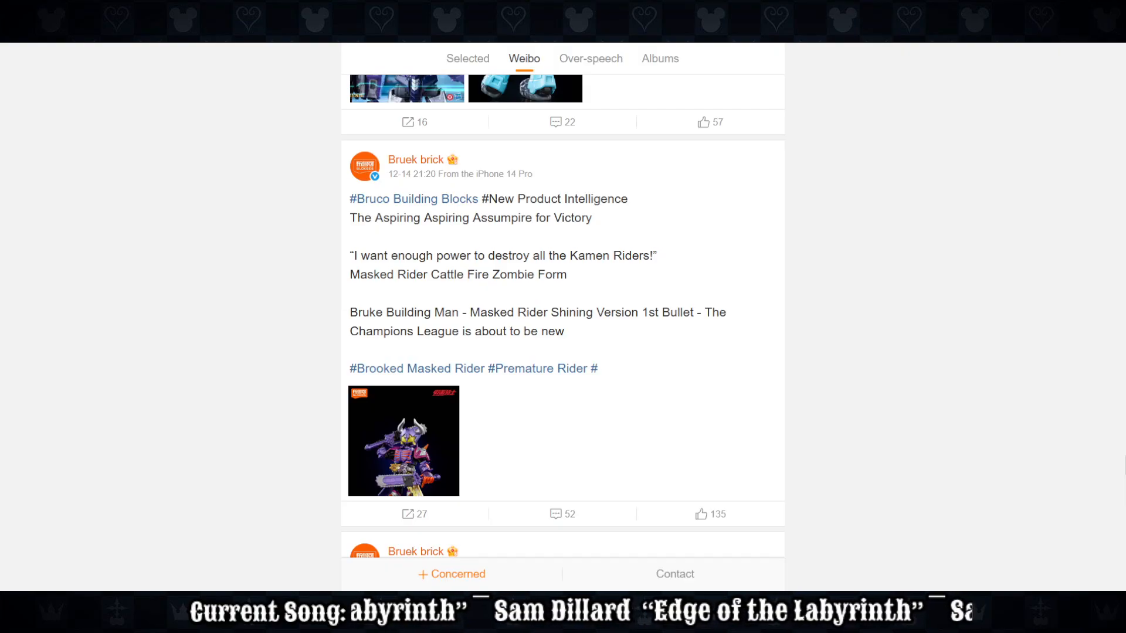
View the Masked Rider figure picture from the 12-14 21:20 post at full size and close it.
scroll(563, 317, "up", 1)
scroll(563, 316, "down", 1)
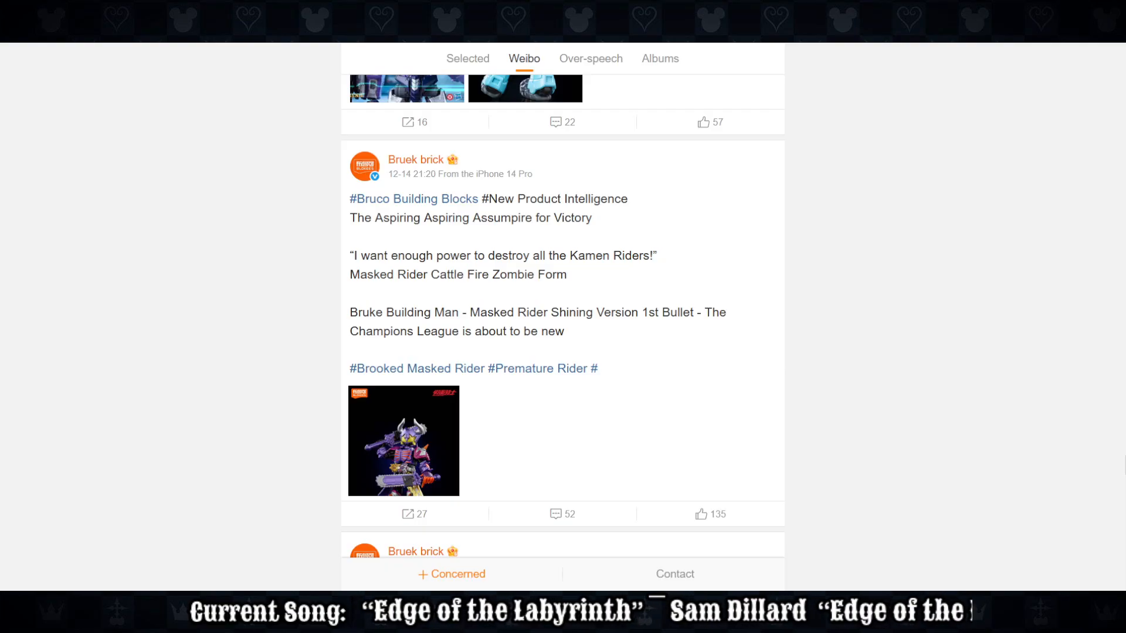
scroll(563, 316, "down", 2)
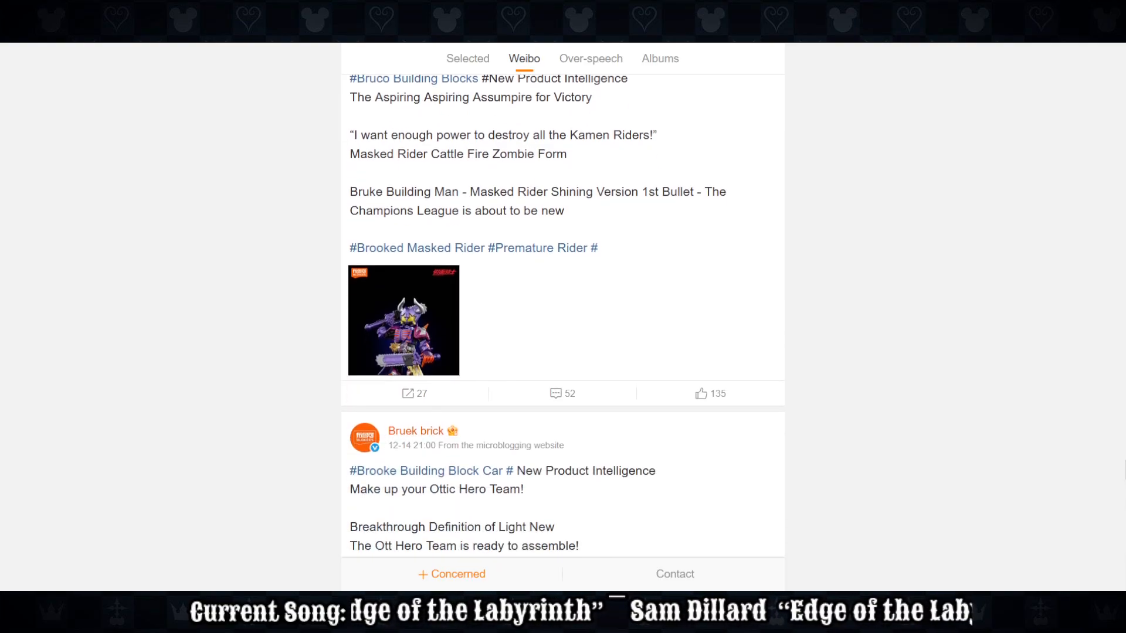
scroll(563, 316, "up", 1)
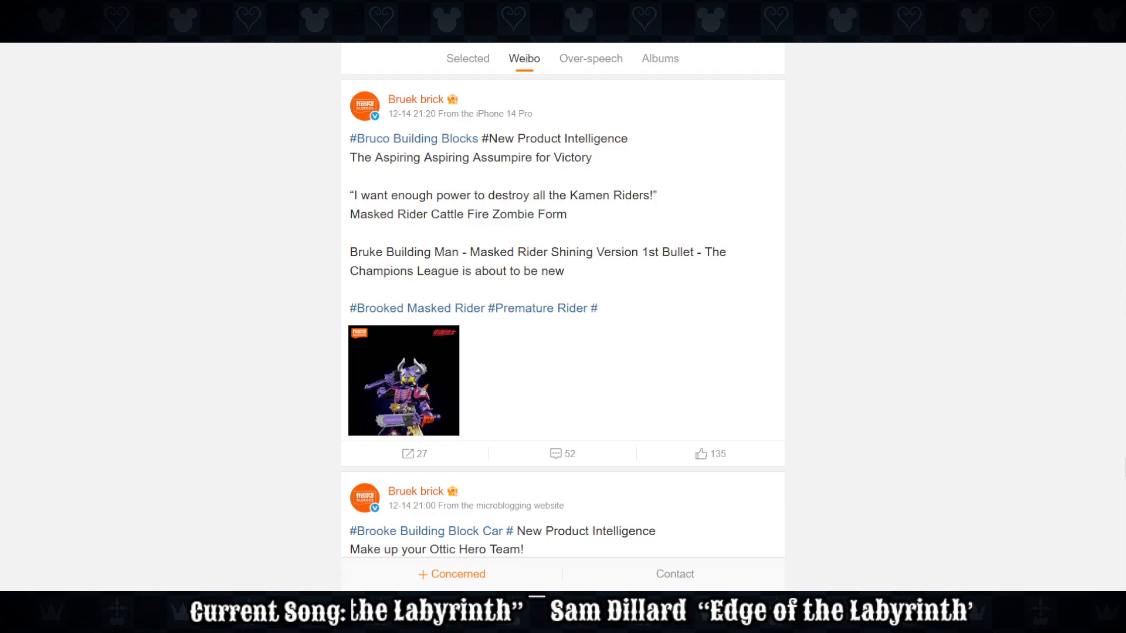
left_click(435, 413)
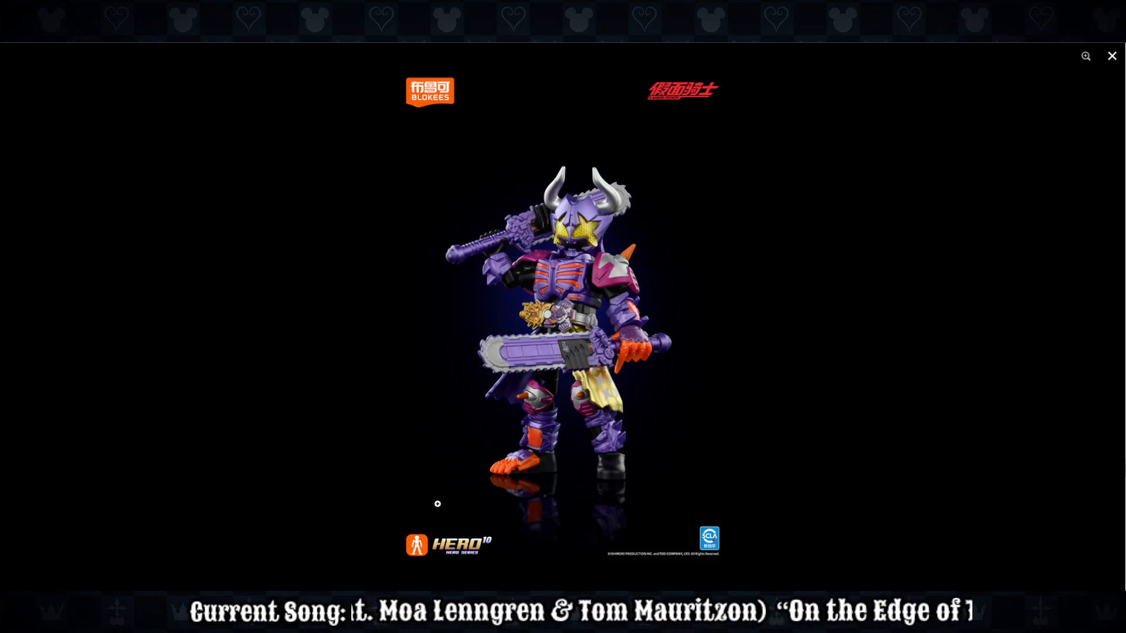
left_click(881, 317)
View the first Transformers picture from the earlier-listed post at full size, close it and look through the posts above.
scroll(727, 381, "up", 5)
scroll(731, 382, "up", 3)
left_click(409, 353)
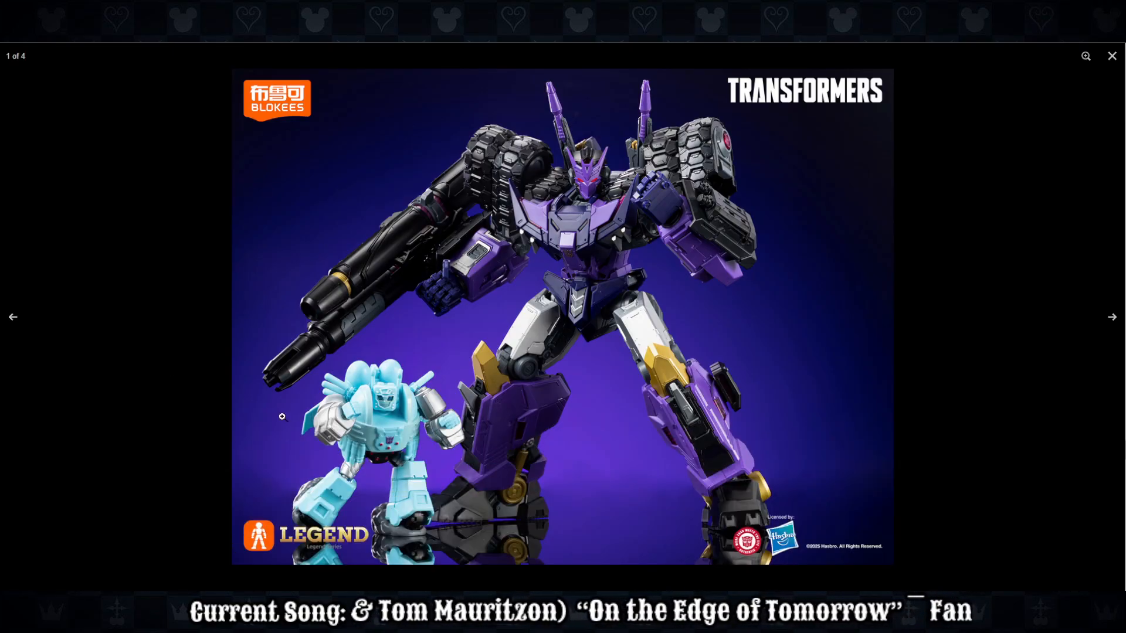
left_click(130, 345)
scroll(315, 370, "up", 5)
scroll(315, 370, "up", 10)
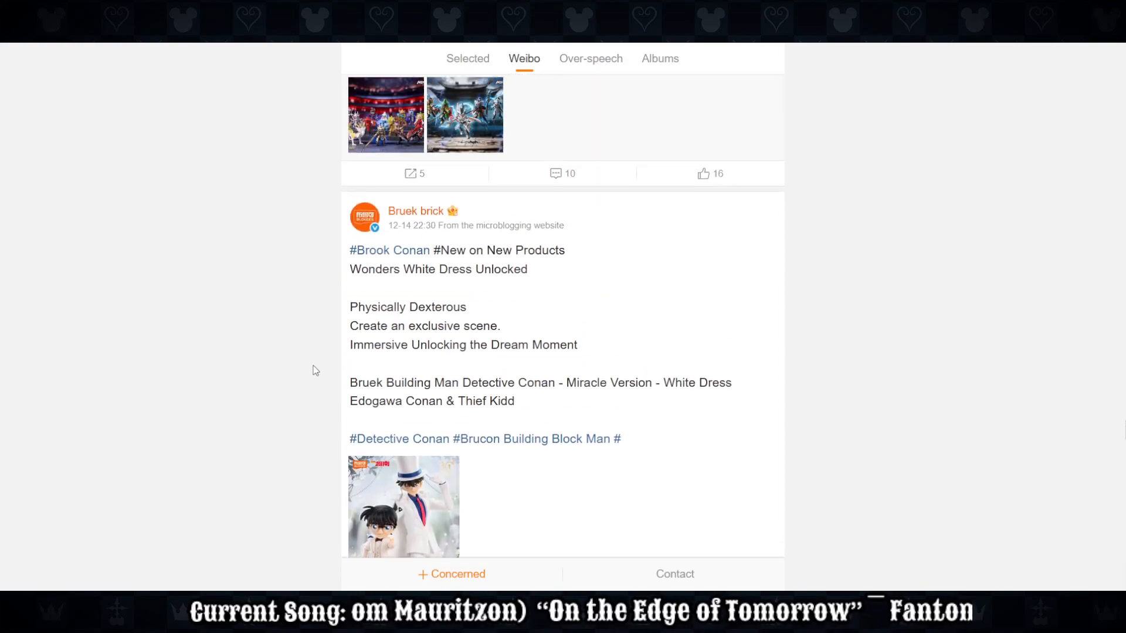
Switch to the dark-themed Weibo profile page, look over its album pictures and show the account's Weibo posts.
left_click(307, 10)
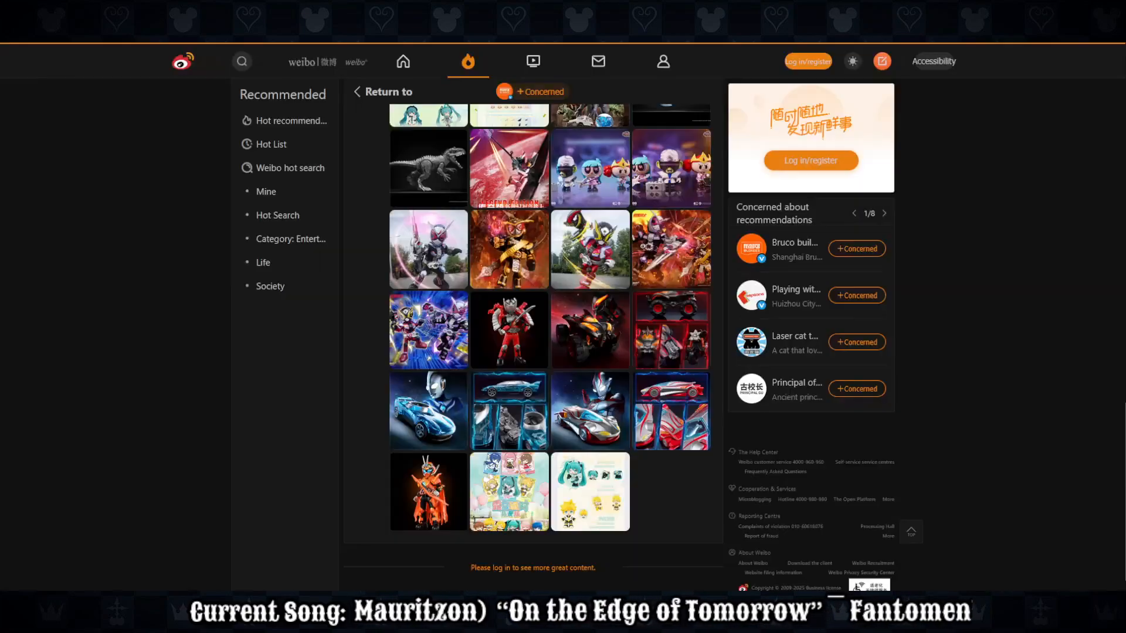
scroll(584, 415, "up", 3)
scroll(584, 415, "down", 4)
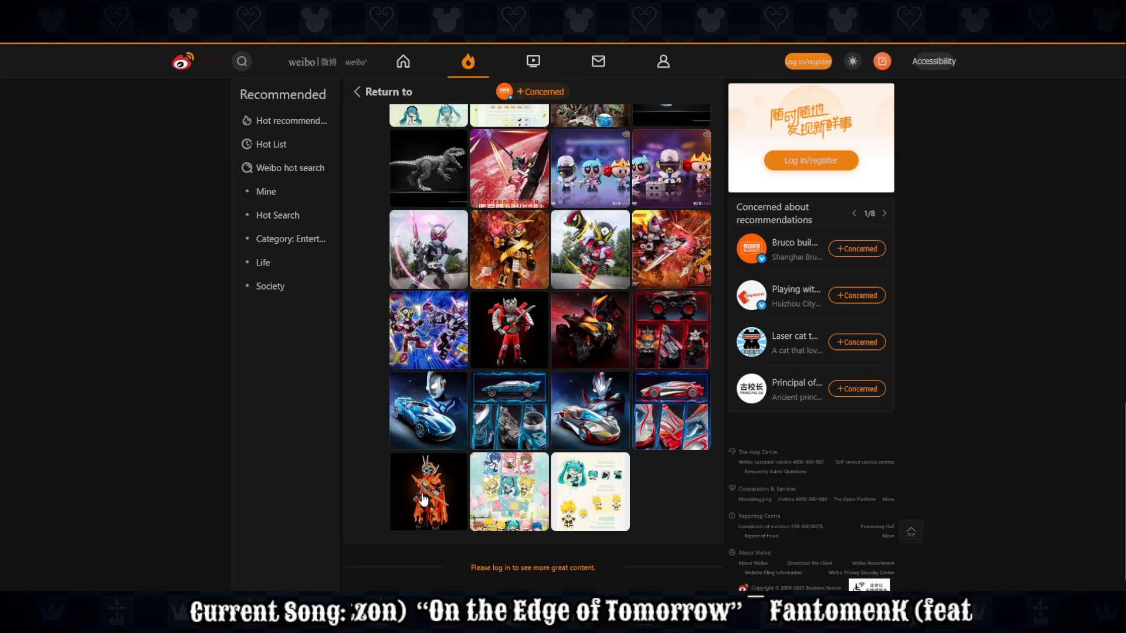
scroll(496, 224, "up", 10)
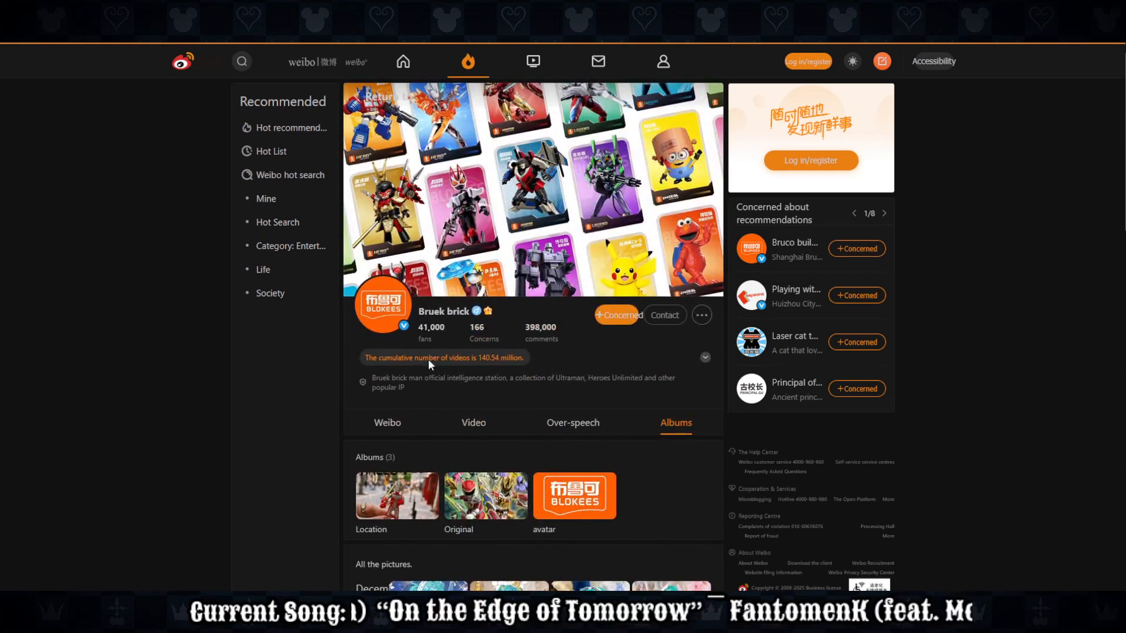
left_click(393, 432)
Find the 12-15 20:30 Ultraman car post, enlarge and view both of its pictures, and collapse them.
scroll(183, 410, "down", 15)
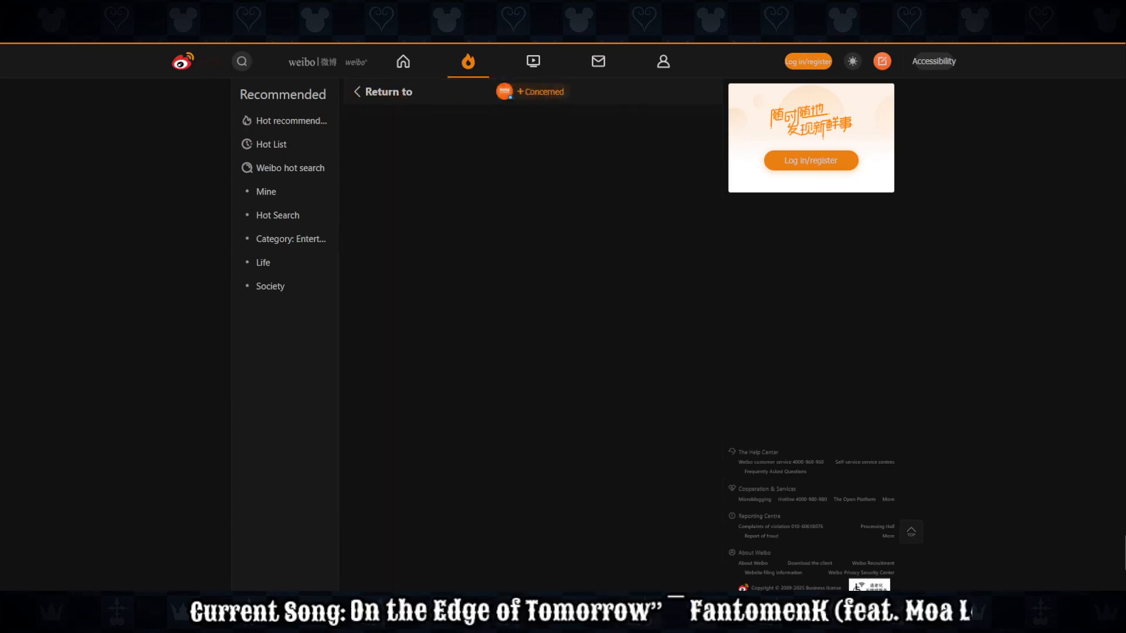
scroll(186, 485, "up", 8)
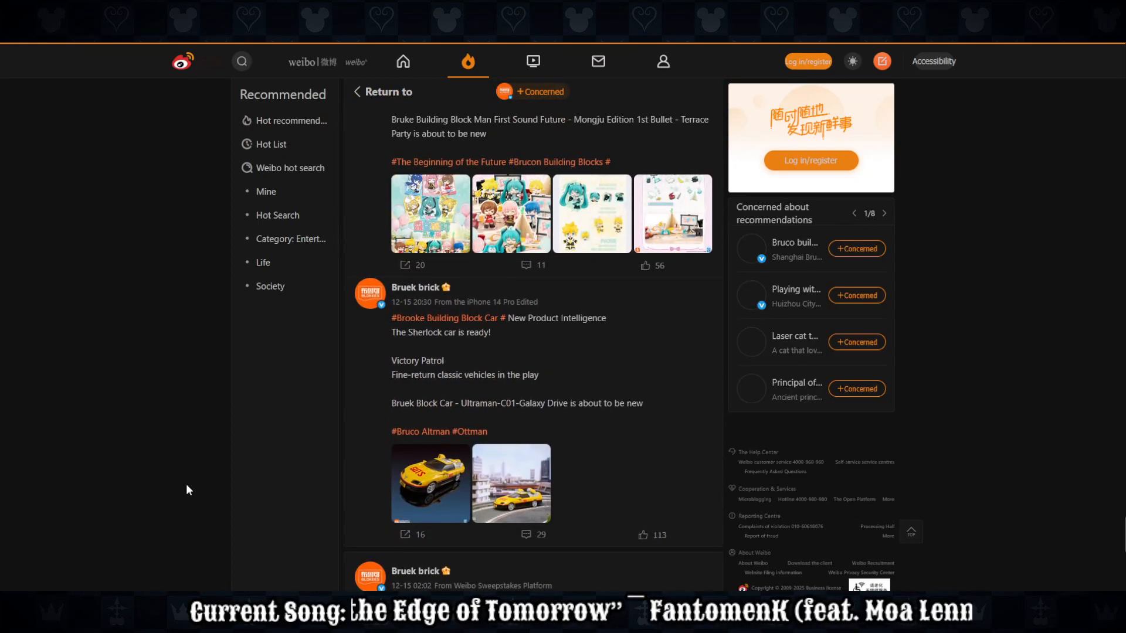
scroll(533, 352, "down", 2)
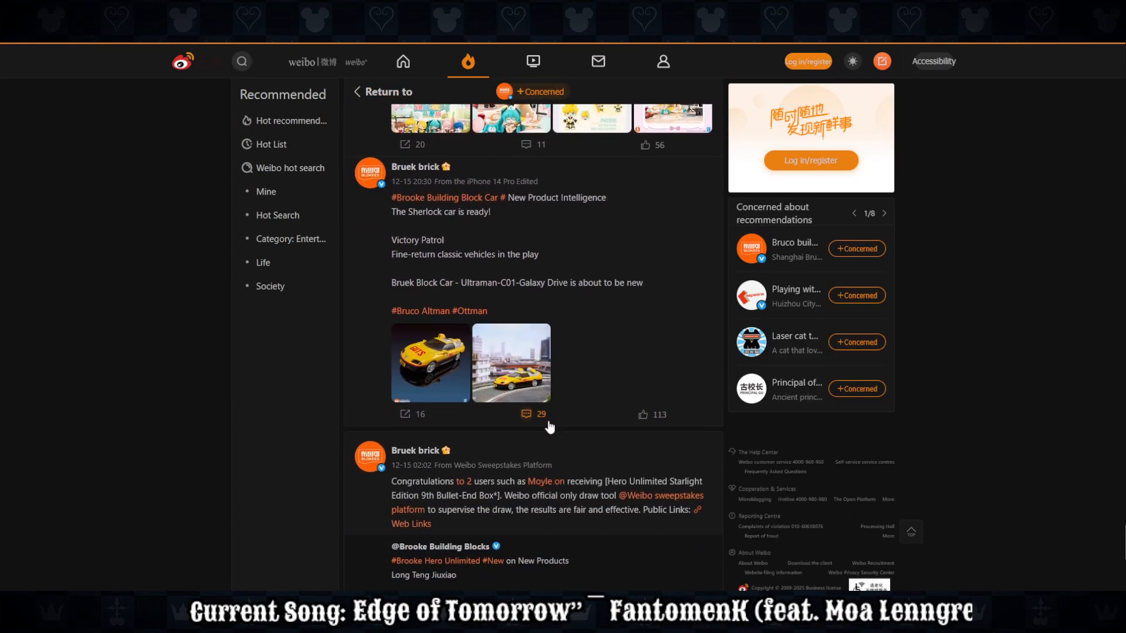
scroll(579, 472, "up", 4)
scroll(581, 463, "up", 4)
scroll(584, 458, "down", 6)
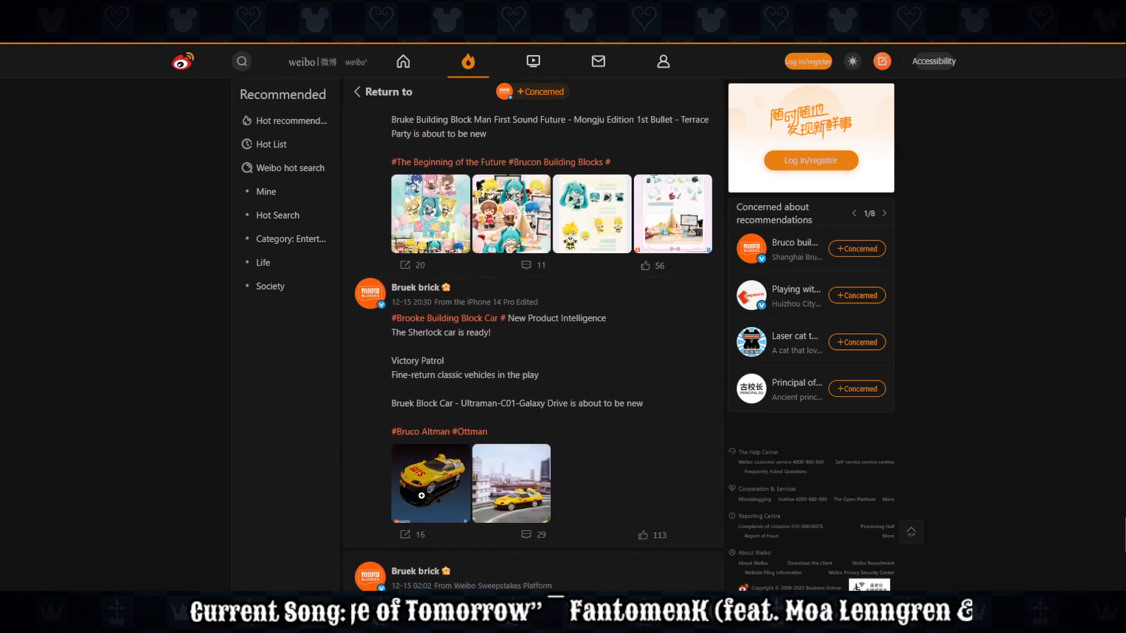
scroll(609, 485, "down", 6)
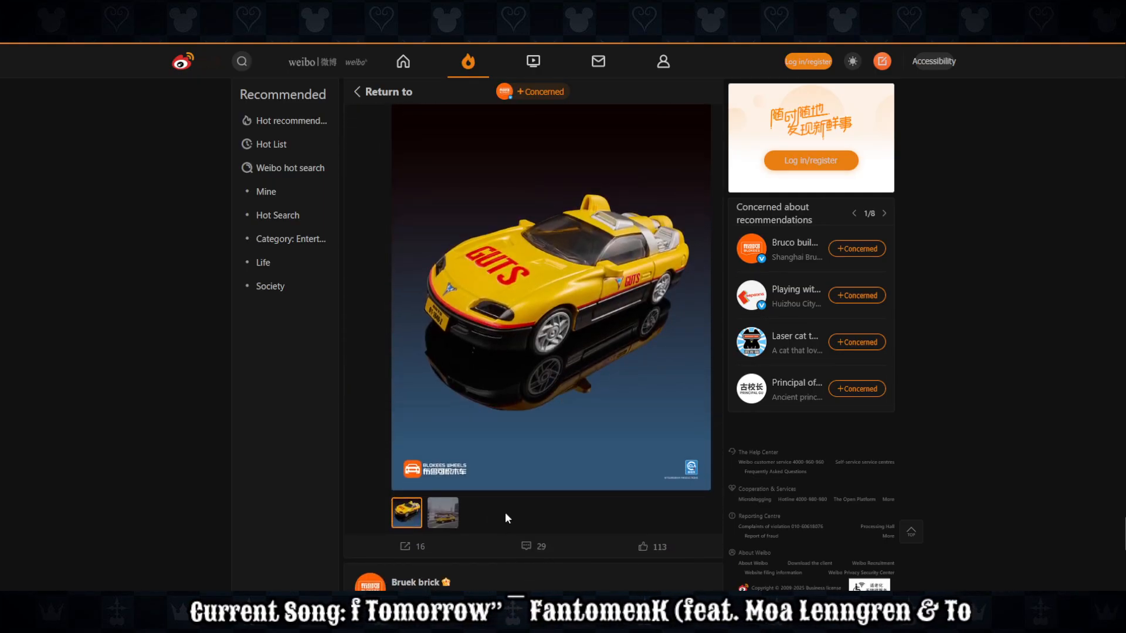
left_click(457, 519)
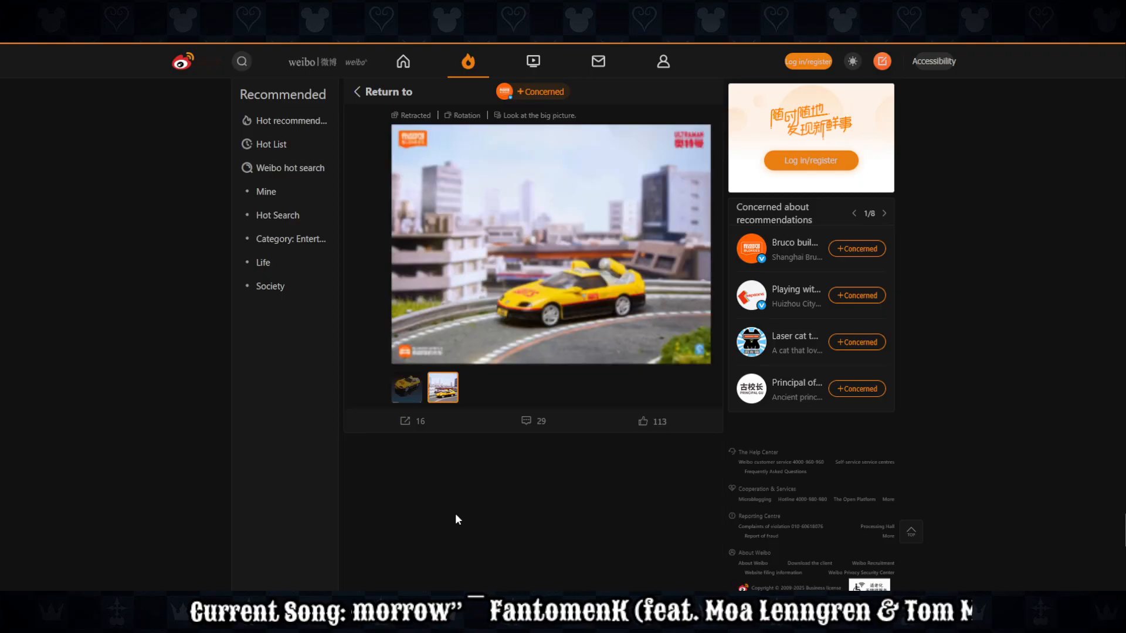
left_click(406, 387)
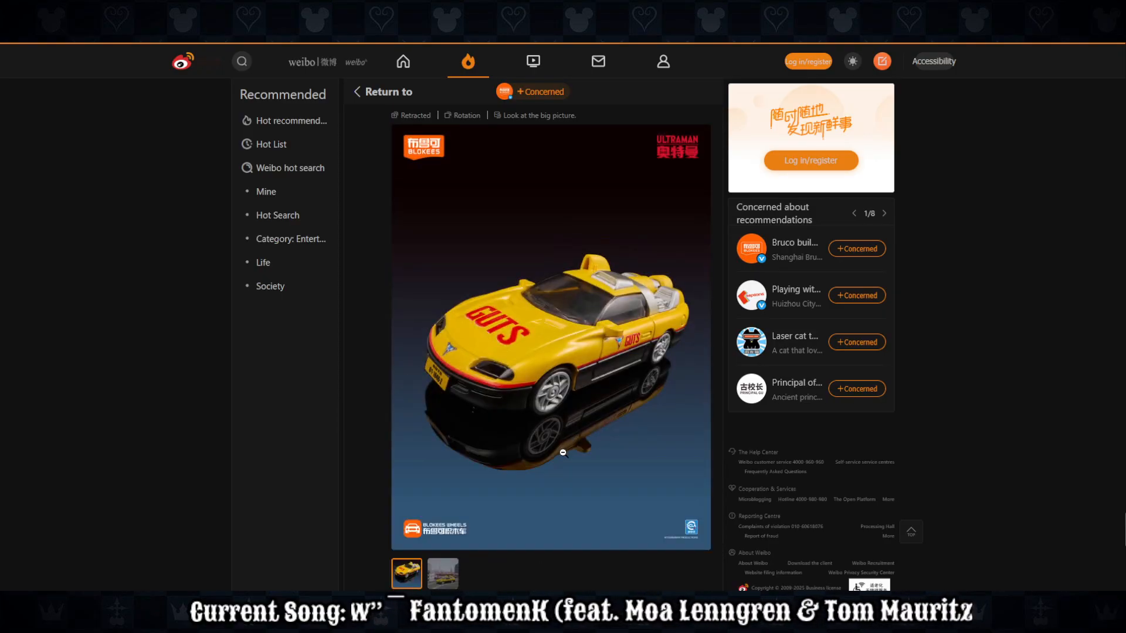
left_click(563, 452)
Enlarge the Masked Rider figure picture in the 12-15 22:00 post, examine the whole figure and collapse it.
scroll(563, 452, "up", 7)
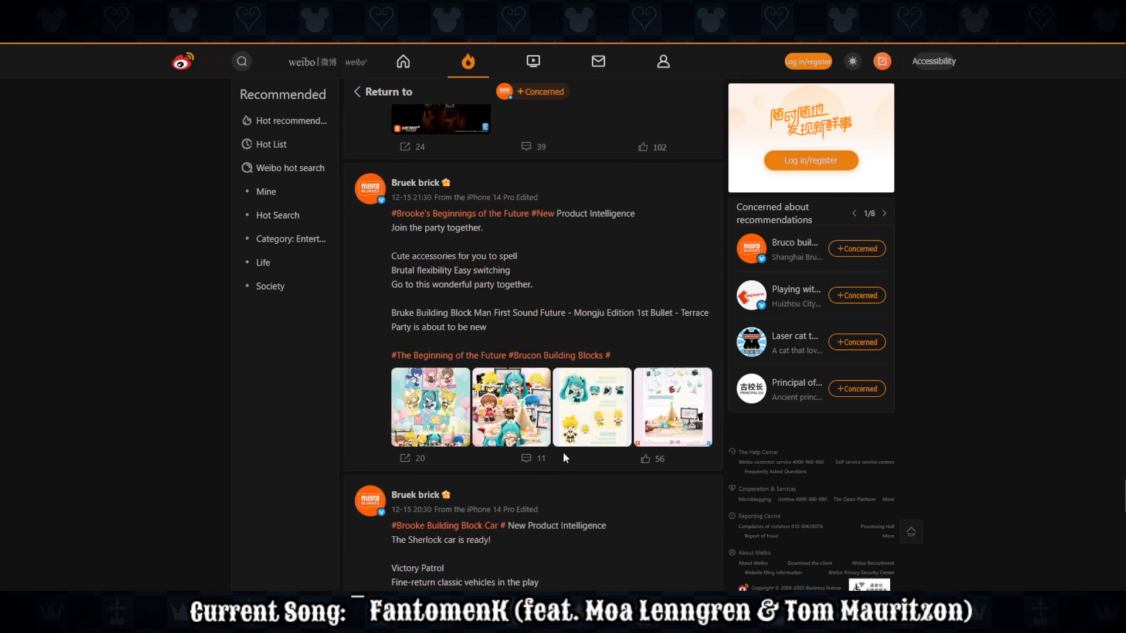
scroll(563, 451, "up", 4)
left_click(458, 376)
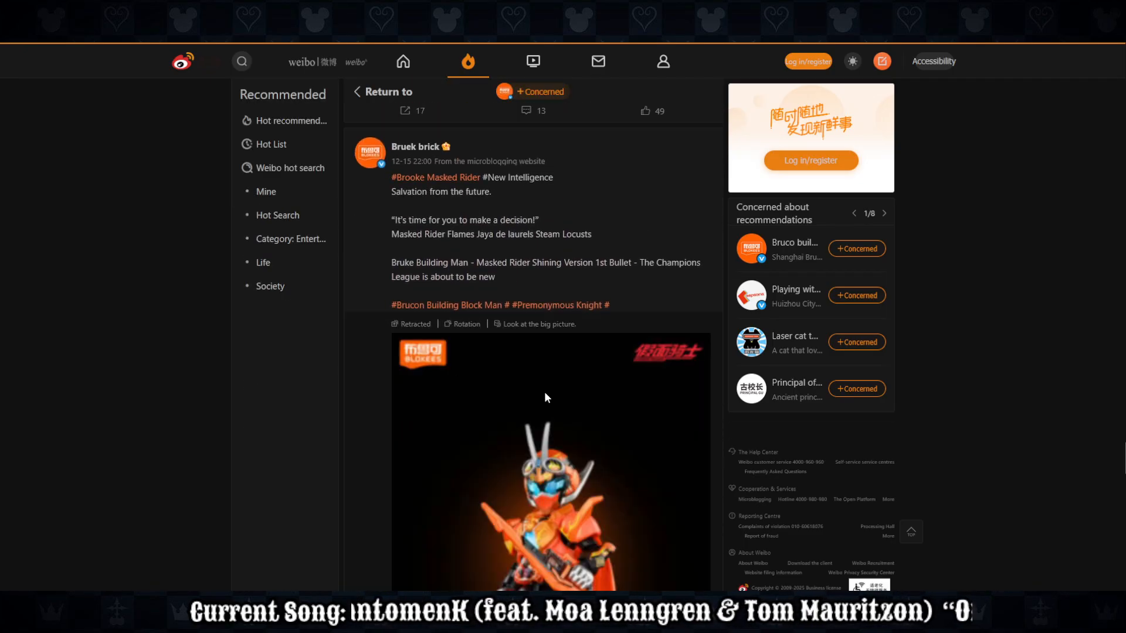
scroll(661, 403, "down", 2)
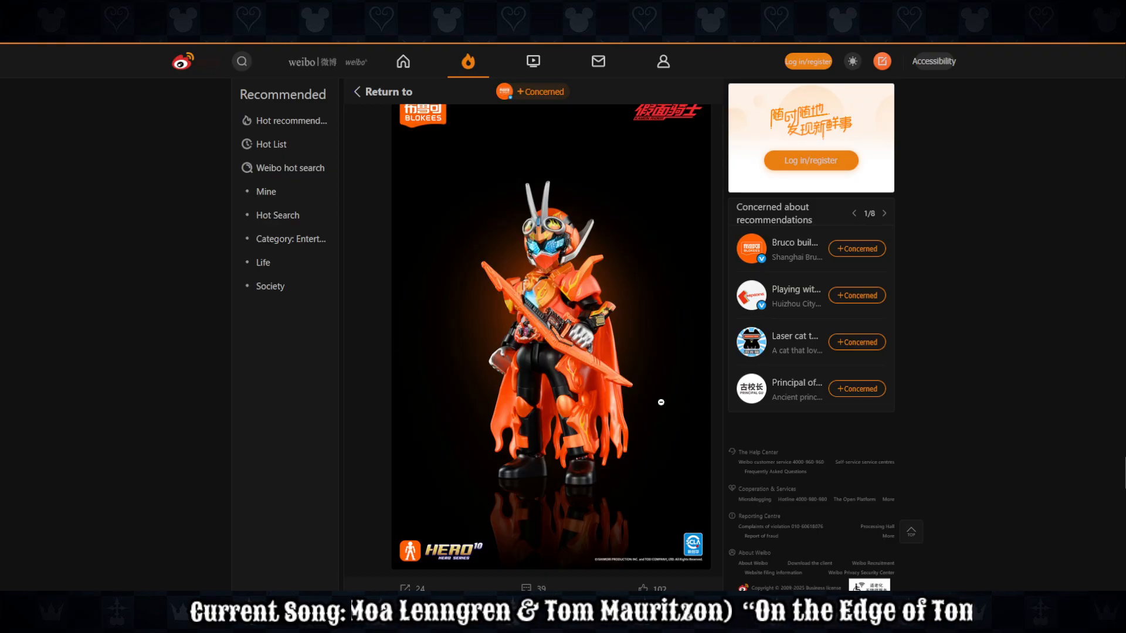
left_click(661, 402)
Enlarge the Masked Rider Dragon picture in the 12-16 20:45 post, examine the whole figure and collapse it.
scroll(603, 444, "up", 4)
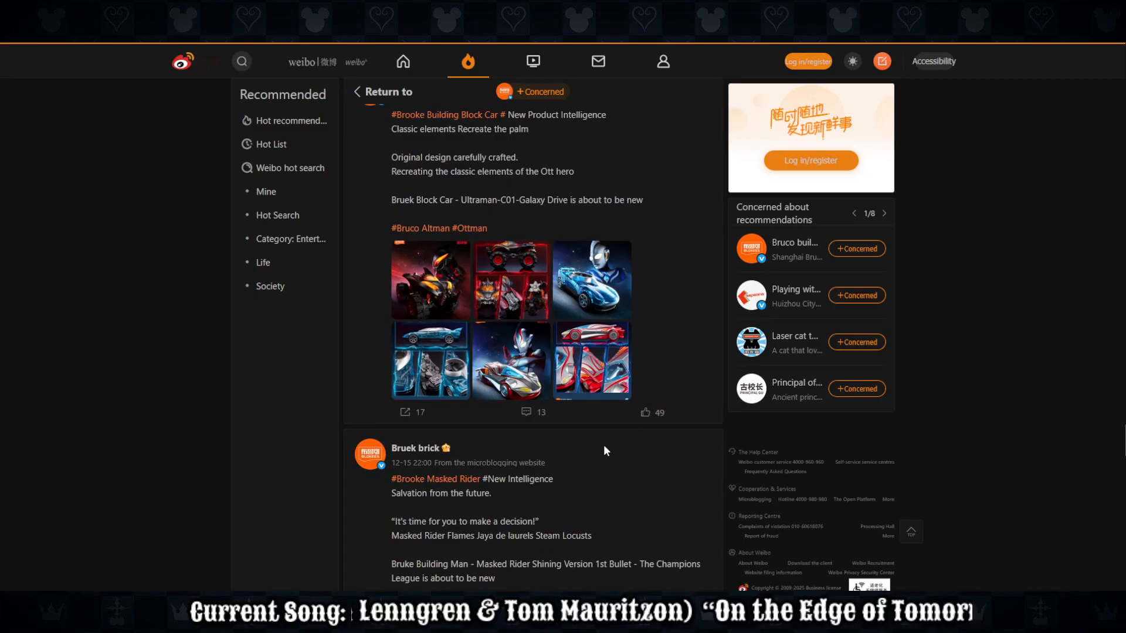
scroll(604, 447, "up", 1)
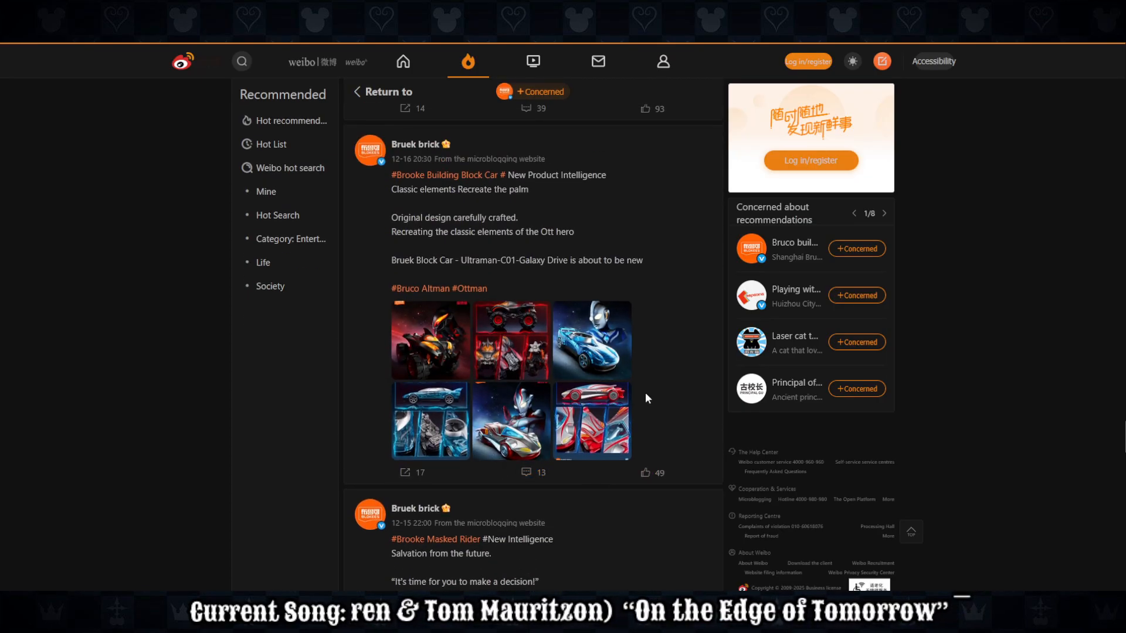
scroll(524, 474, "up", 3)
scroll(522, 471, "down", 2)
scroll(516, 458, "up", 3)
left_click(450, 267)
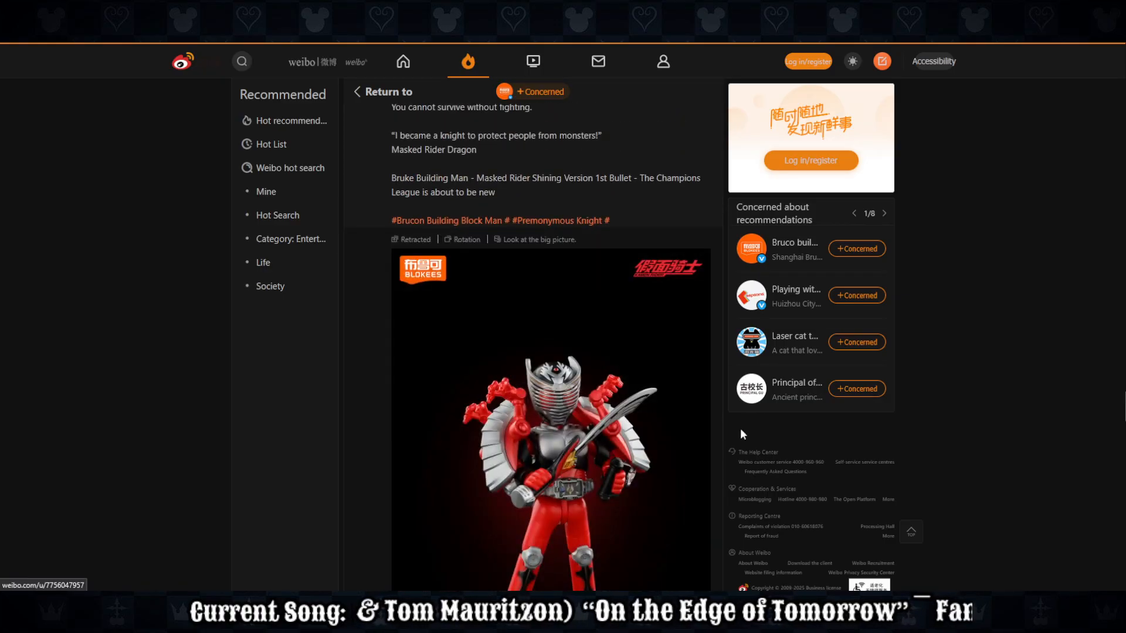
scroll(732, 431, "down", 2)
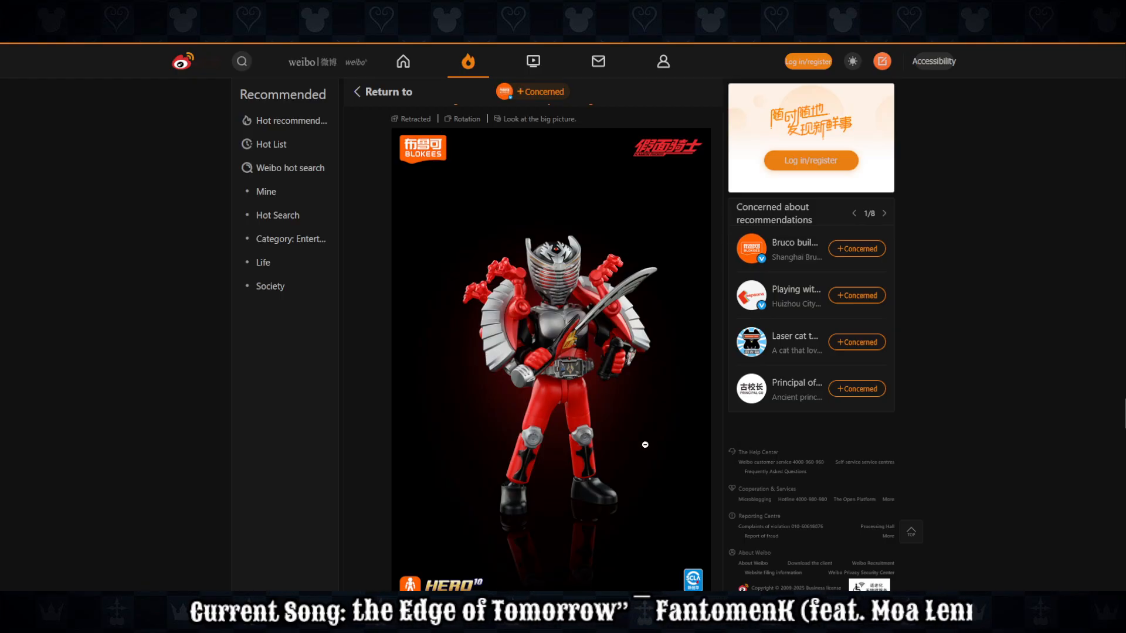
left_click(662, 365)
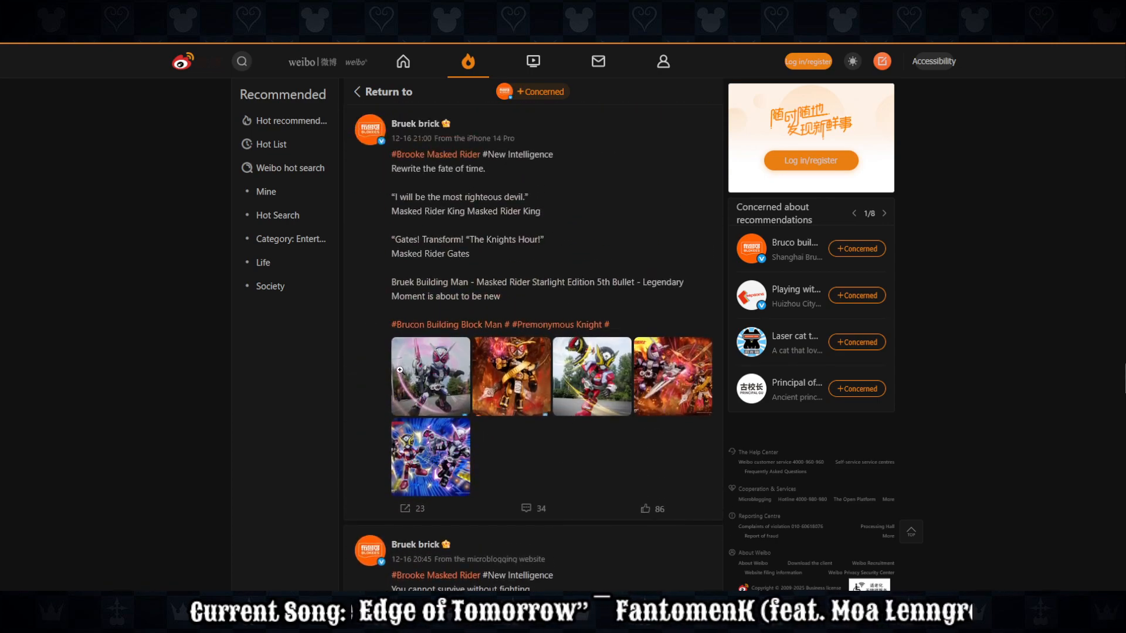
Enlarge the pictures of the 12-16 21:00 Masked Rider Starlight Edition post and view all five in order.
left_click(570, 398)
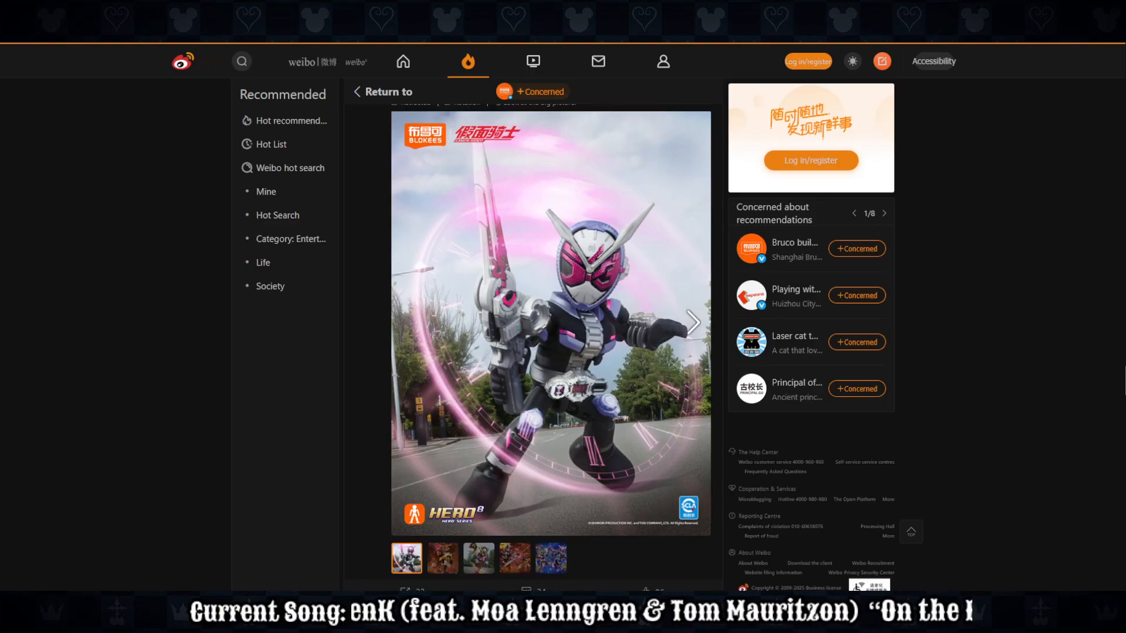
left_click(693, 322)
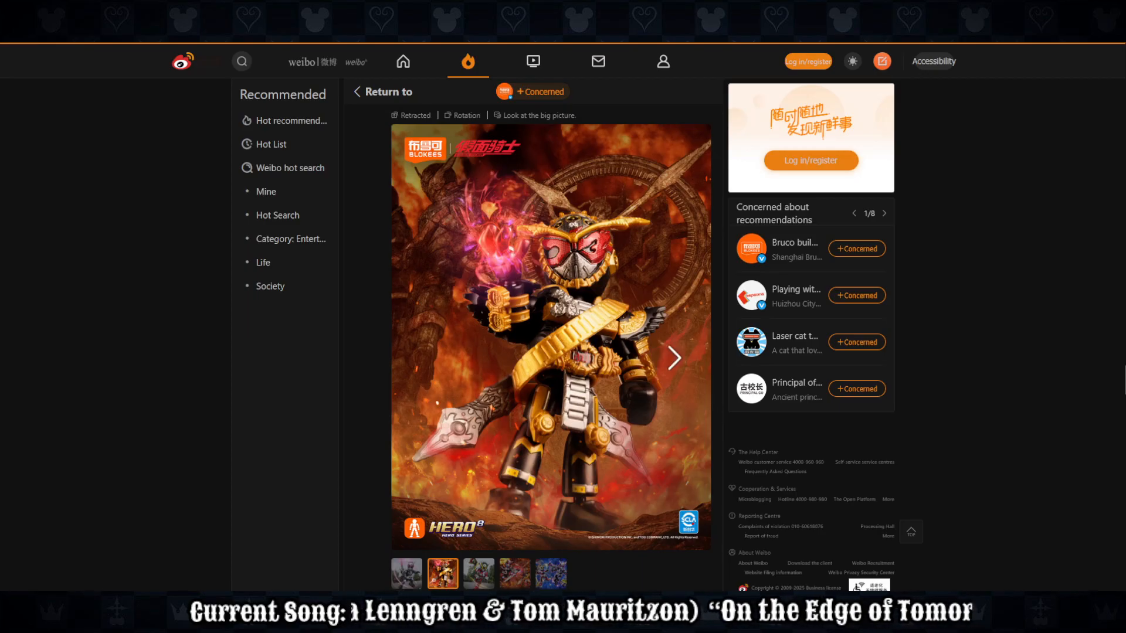
left_click(660, 349)
scroll(658, 347, "down", 1)
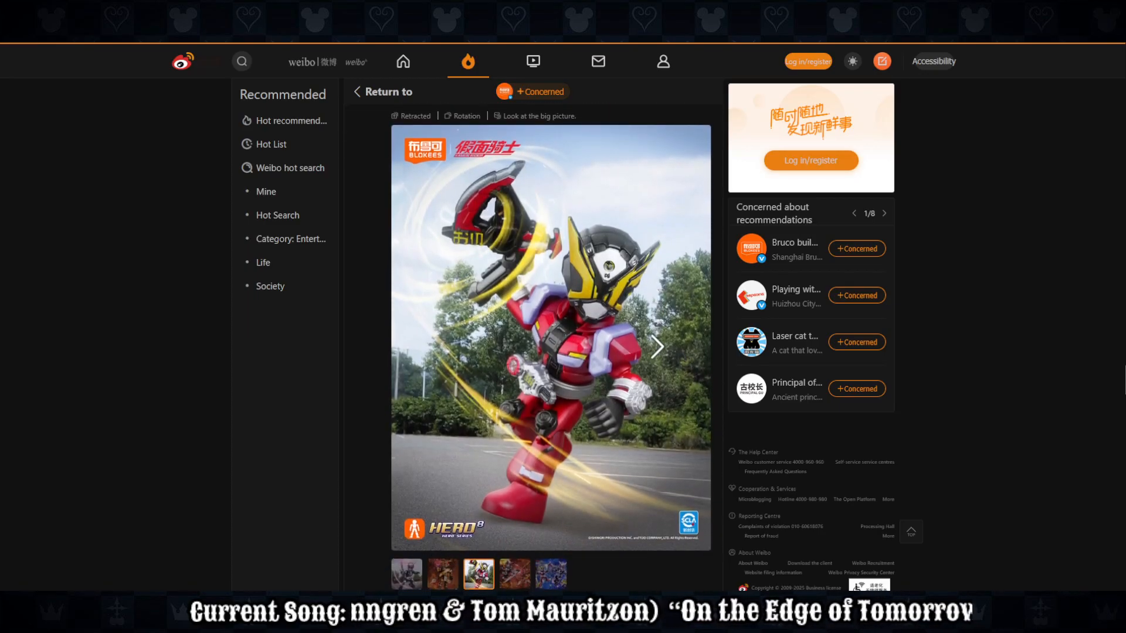
left_click(657, 370)
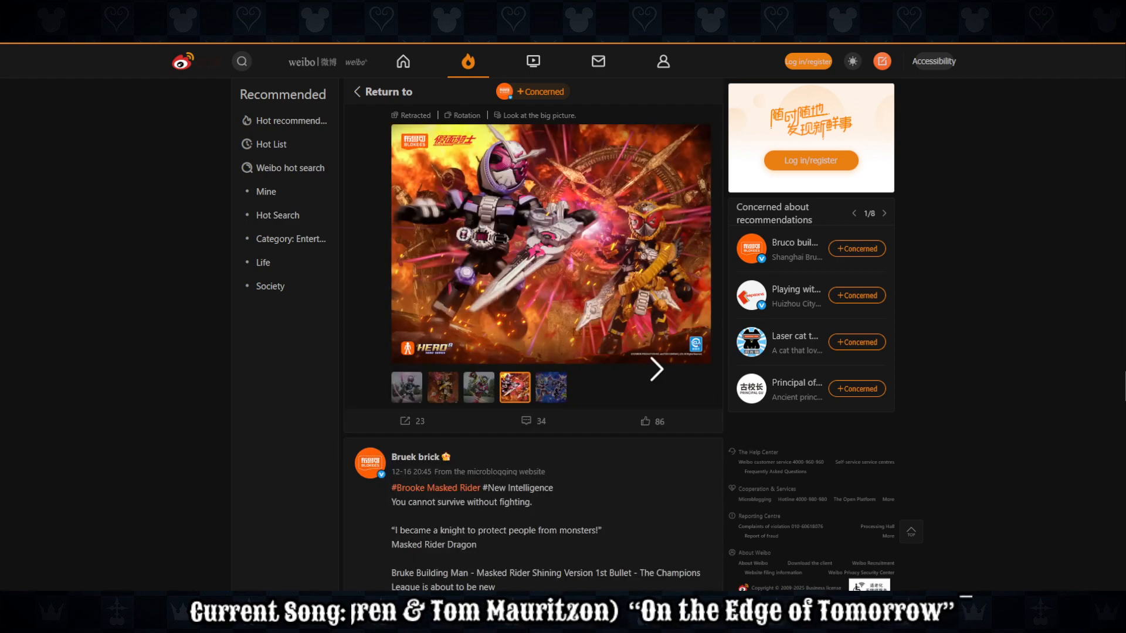
scroll(652, 328, "up", 1)
left_click(660, 331)
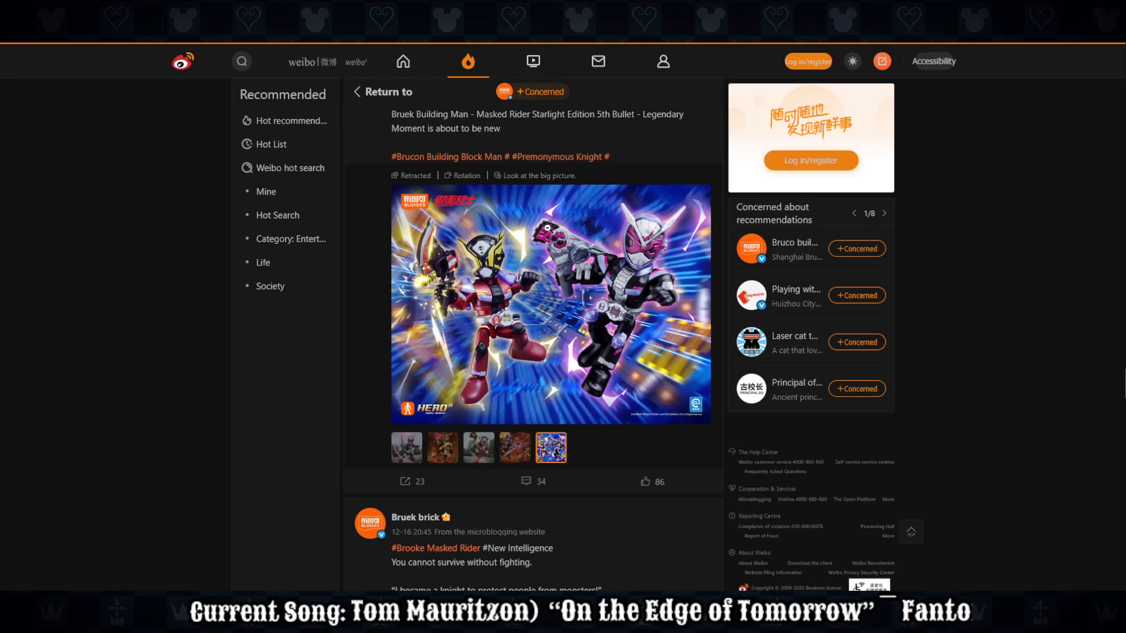
Revisit the first, fifth and fourth pictures of the 12-16 21:00 Masked Rider post.
left_click(405, 446)
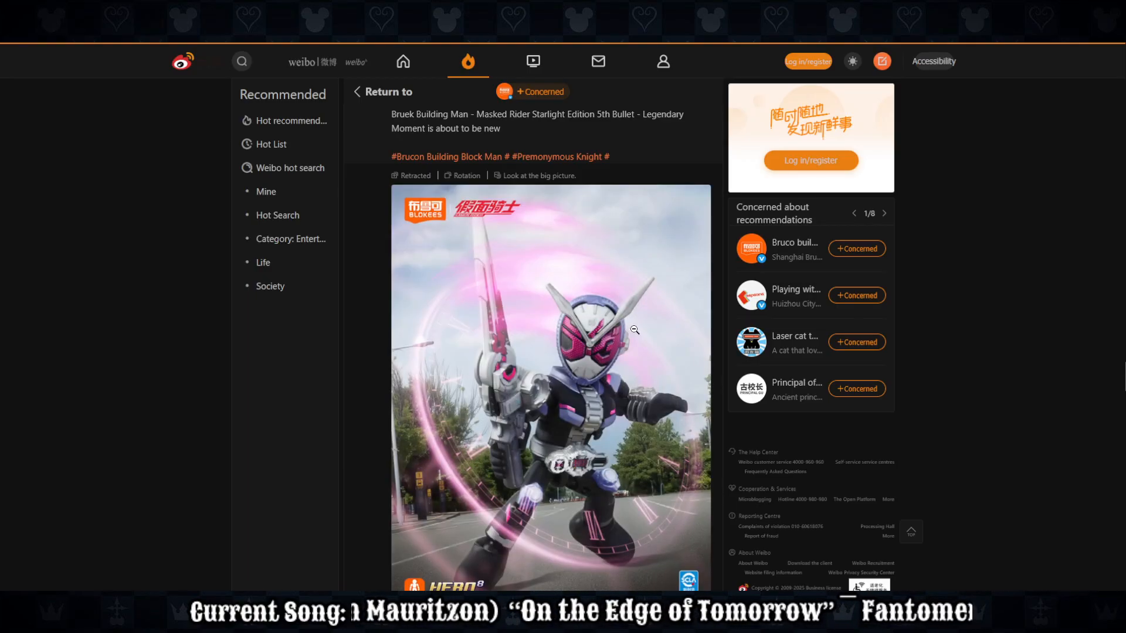
scroll(488, 276, "down", 1)
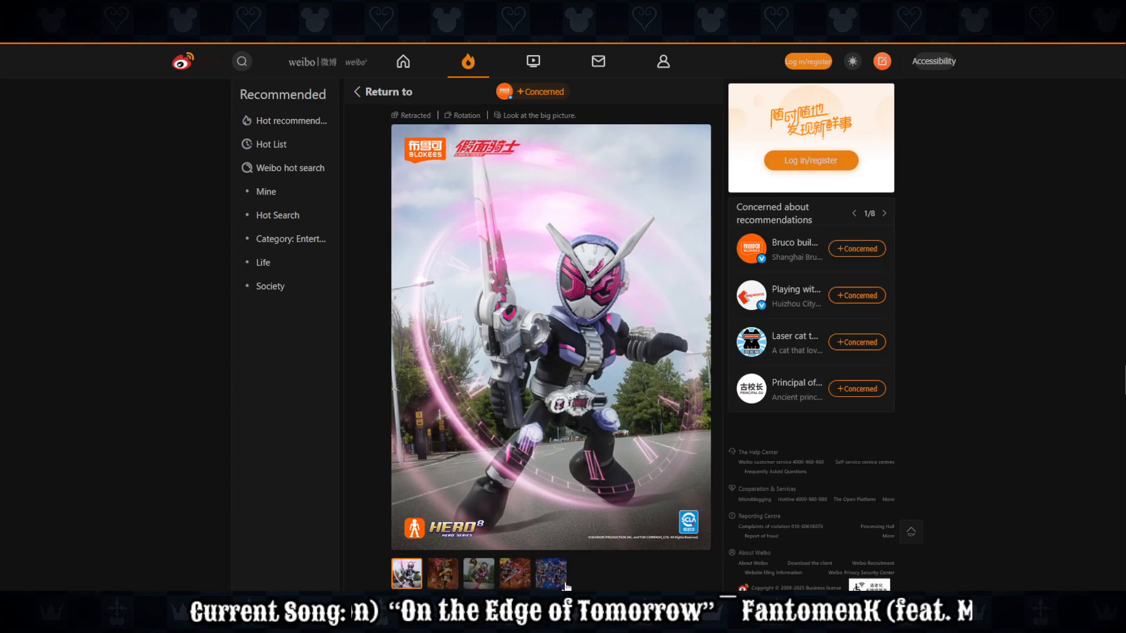
left_click(565, 478)
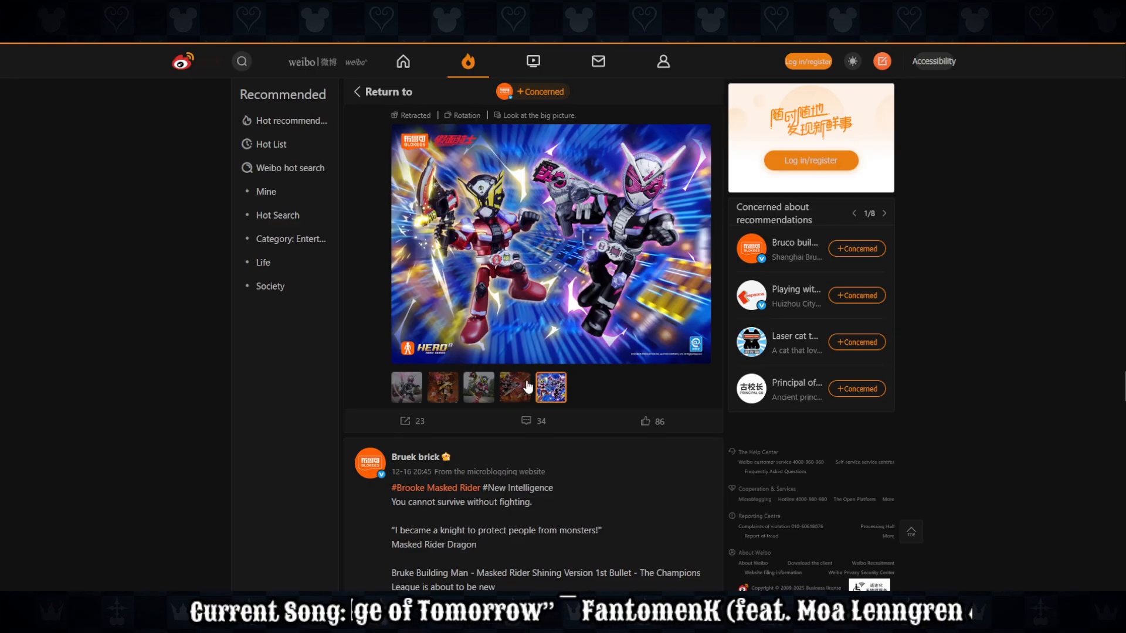
left_click(516, 387)
Enlarge the Ultraman figure picture in the Star Edition S 1 Light Force post and examine the whole figure.
scroll(530, 378, "up", 7)
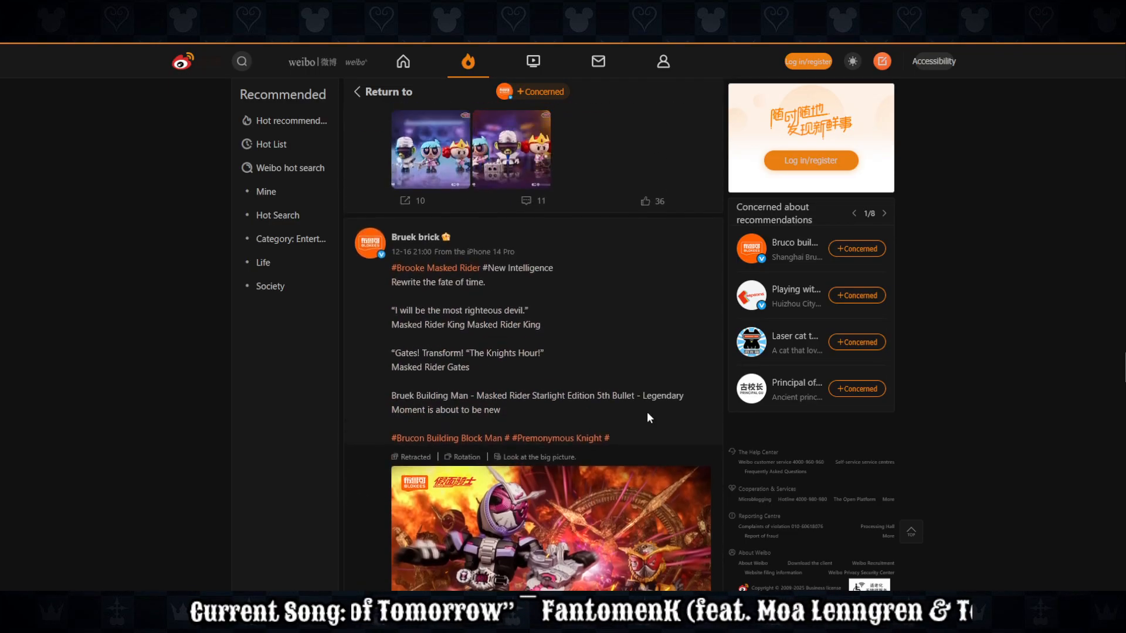
scroll(617, 421, "up", 12)
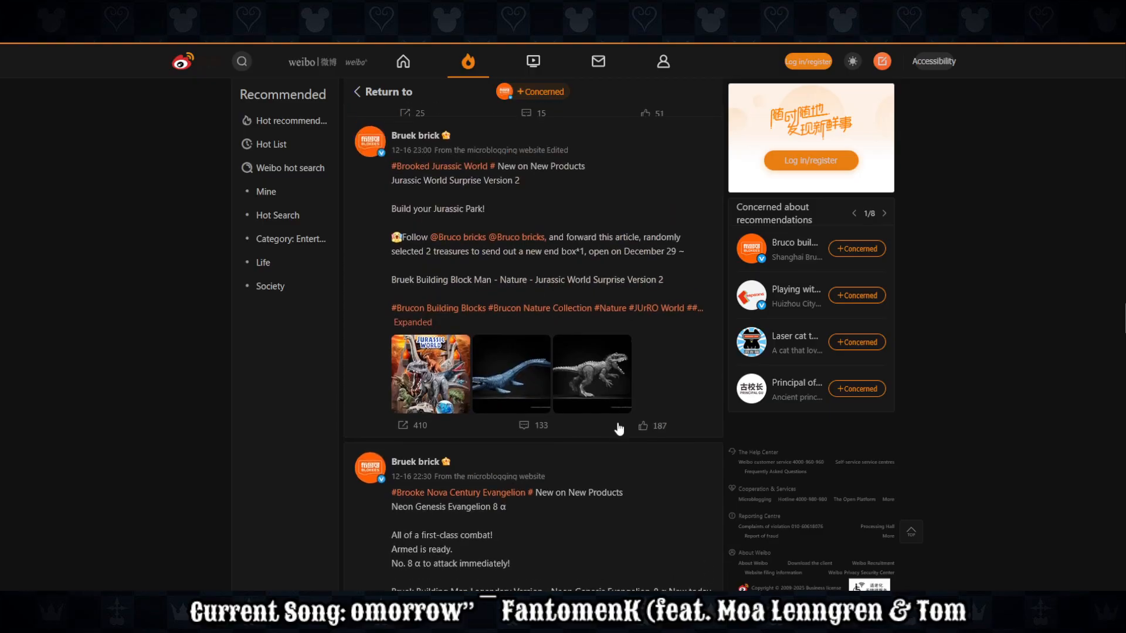
scroll(618, 430, "up", 15)
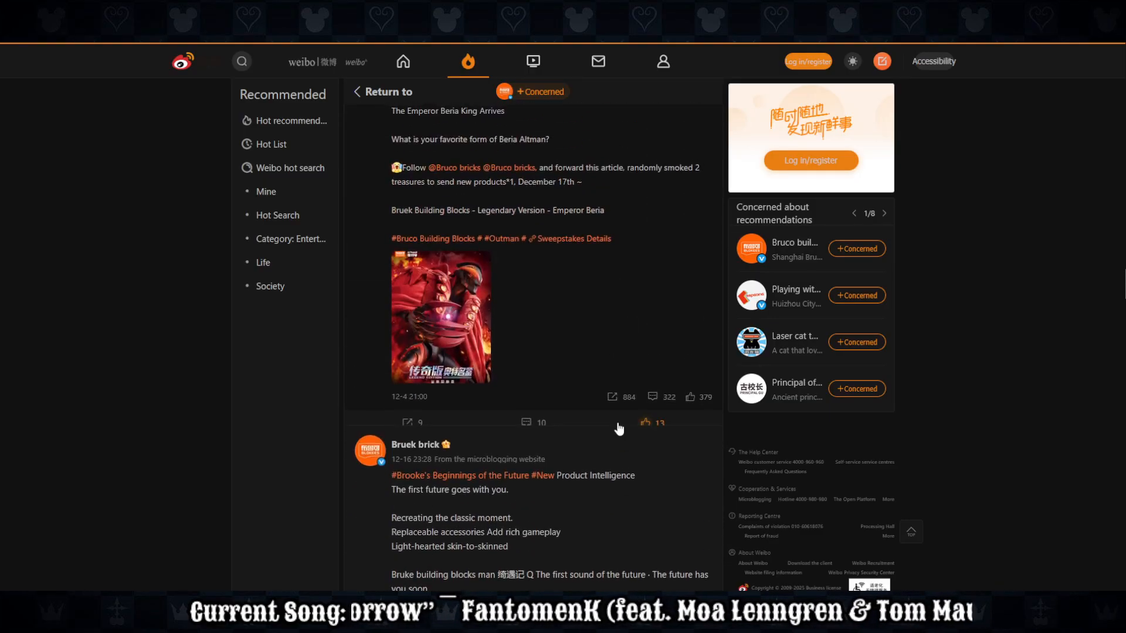
scroll(617, 421, "up", 15)
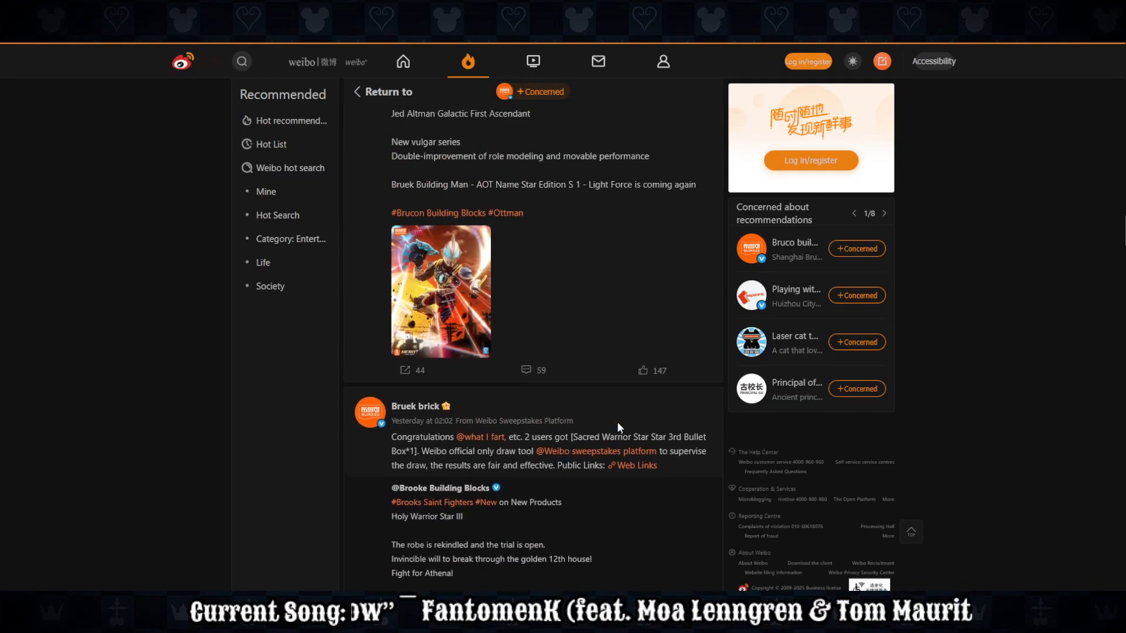
scroll(618, 422, "up", 3)
left_click(441, 446)
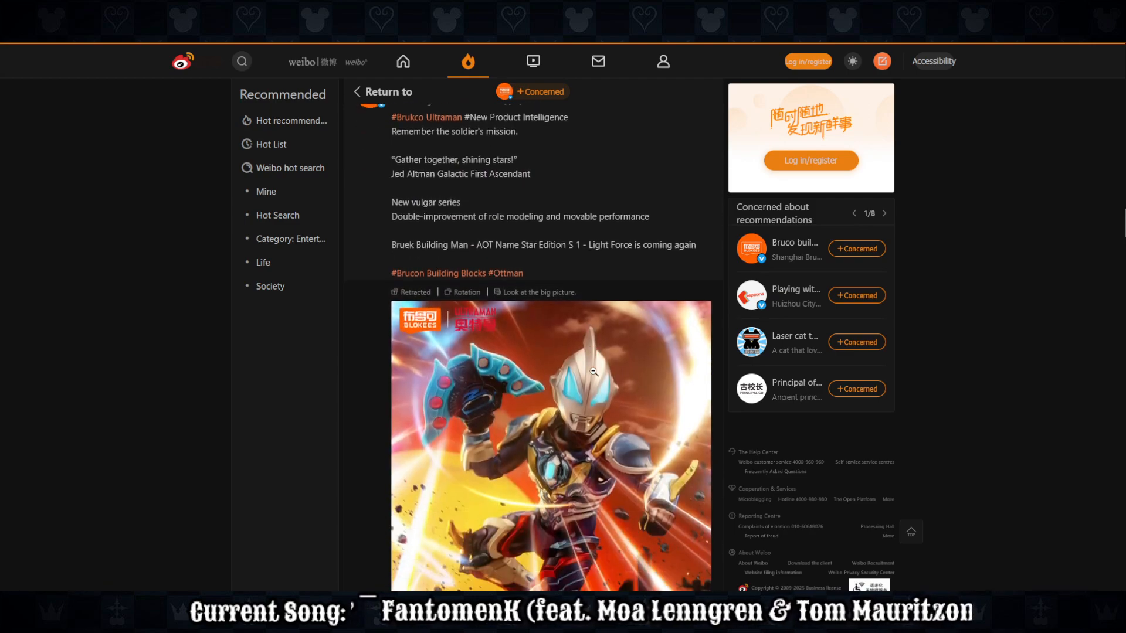
scroll(608, 343, "down", 1)
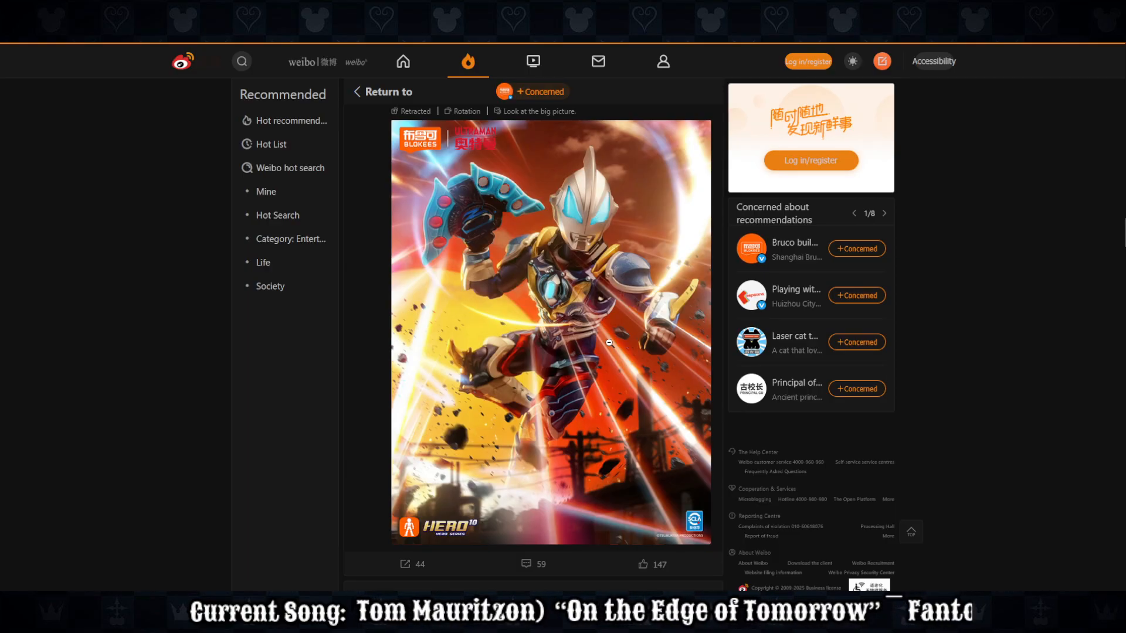
Reread the text of the Ultraman Star Edition S 1 post and re-examine its enlarged figure picture.
scroll(610, 343, "up", 2)
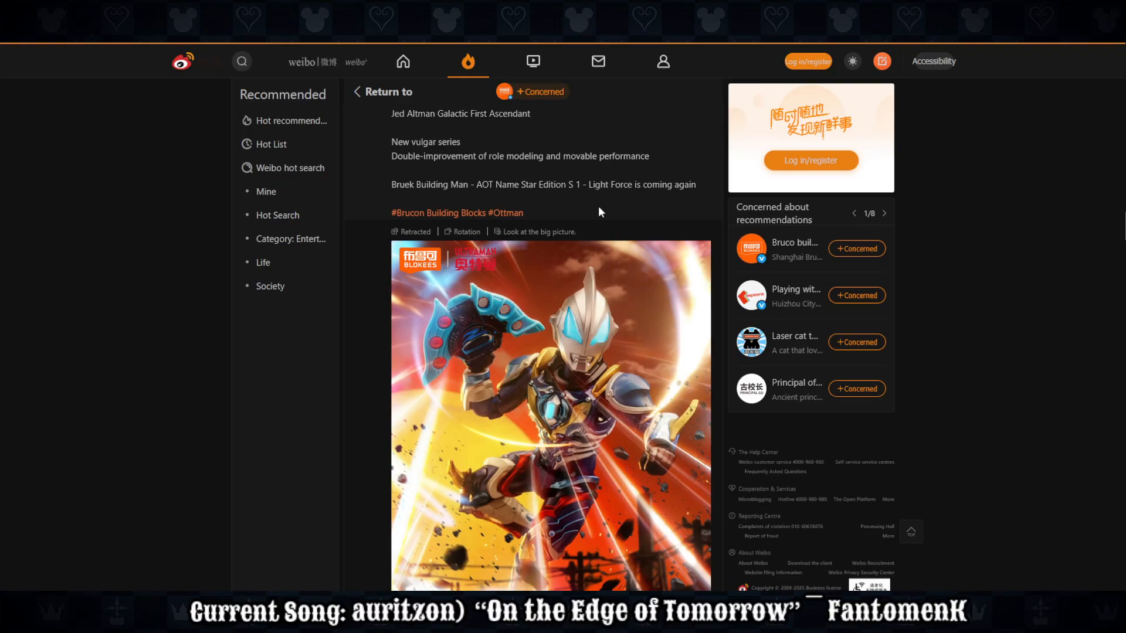
scroll(599, 211, "up", 1)
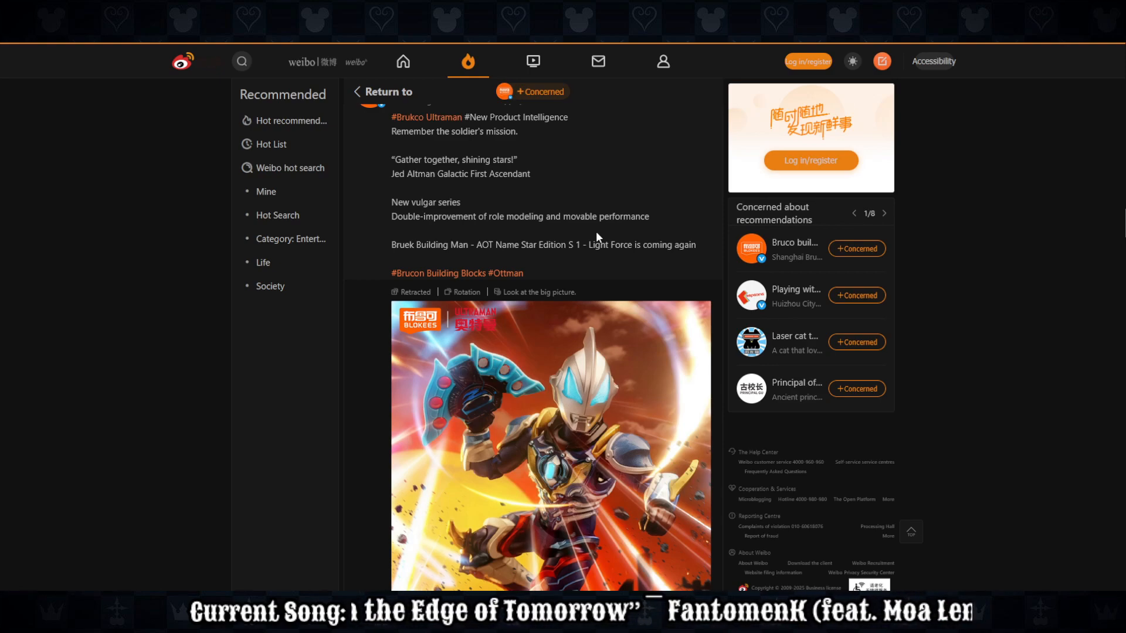
scroll(596, 231, "down", 4)
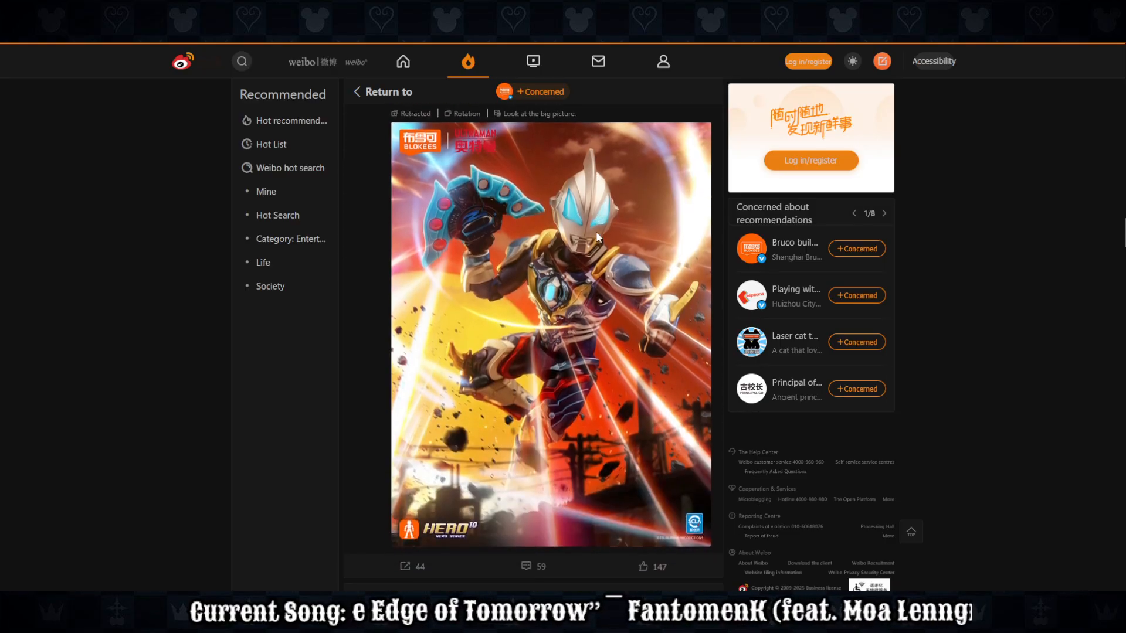
scroll(584, 366, "up", 1)
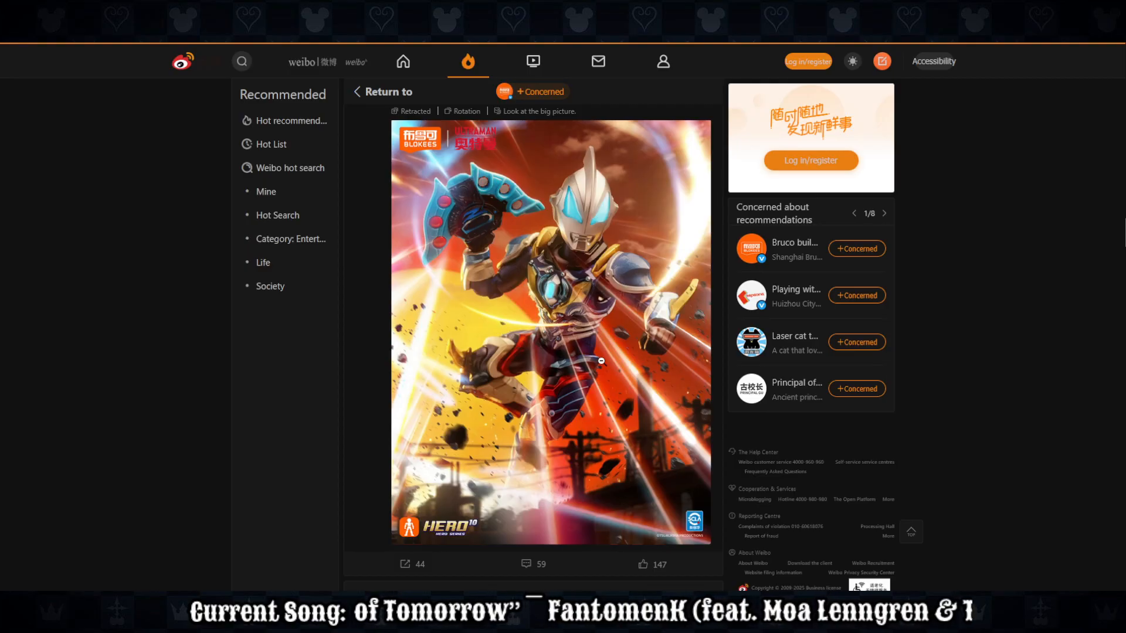
scroll(631, 370, "up", 1)
scroll(632, 369, "down", 1)
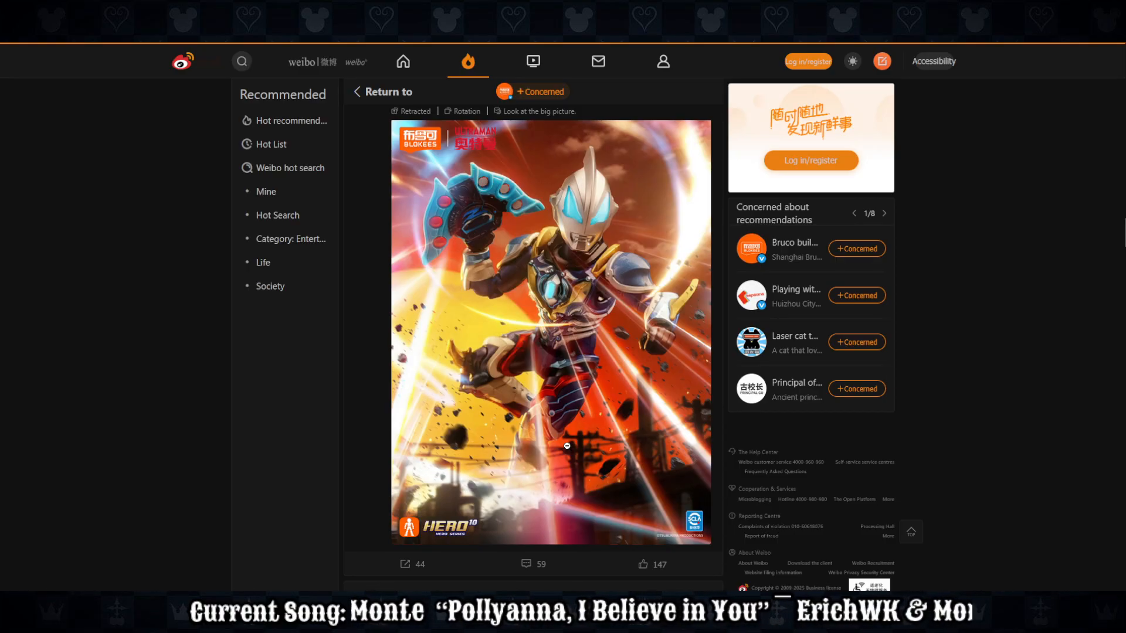
scroll(567, 446, "up", 1)
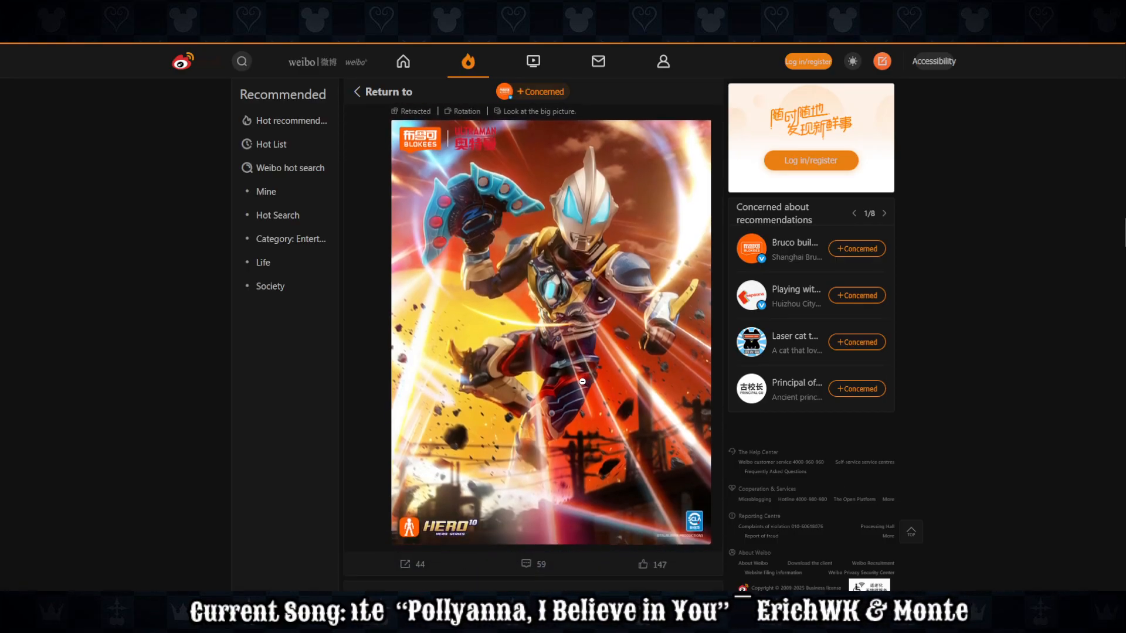
Compare the figure with the separate picture of an Ultraman figure on a purple background, and return to the Weibo feed.
scroll(583, 382, "down", 1)
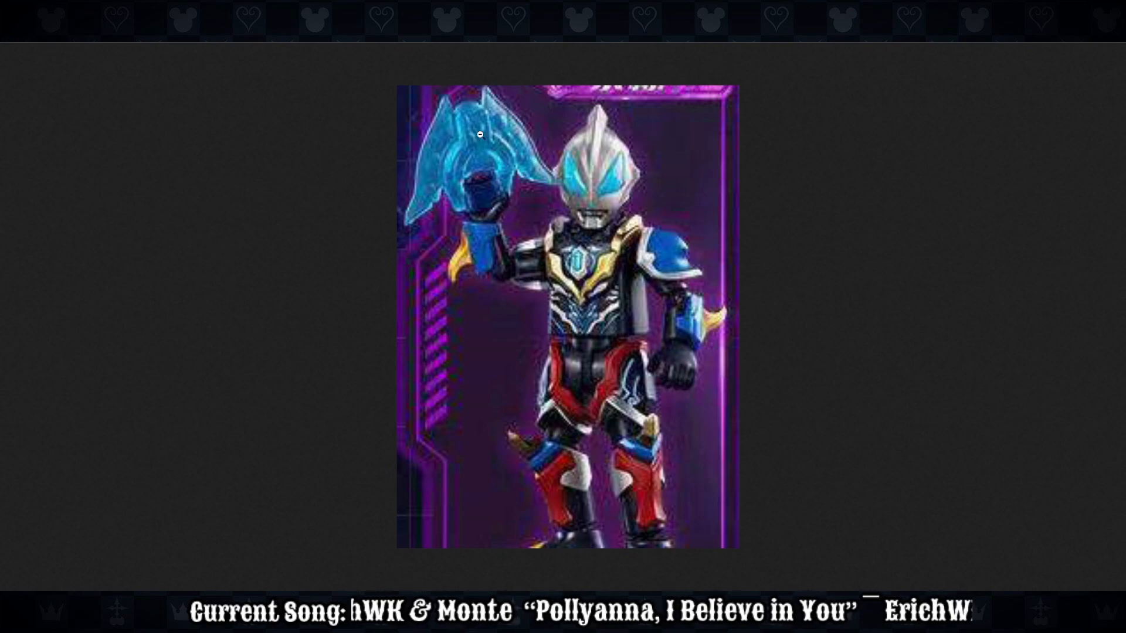
left_click(528, 8)
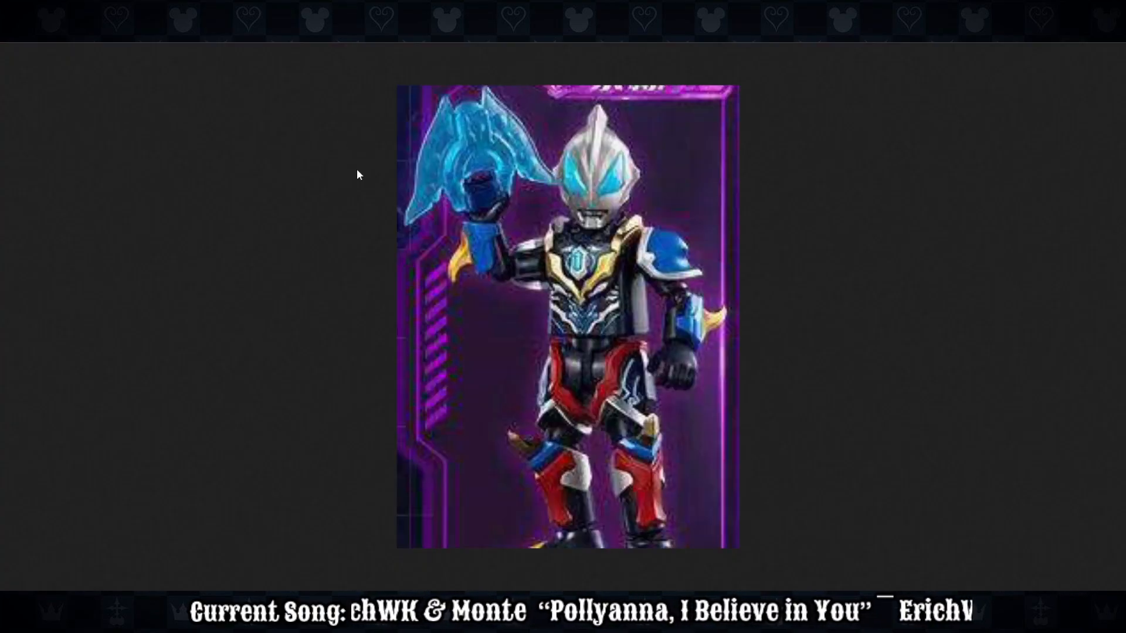
left_click(264, 12)
Browse the newer Ultraman-C01 Galaxy Drive block car post and the Masked Rider Top of the Snowy Mountains post.
scroll(178, 345, "up", 8)
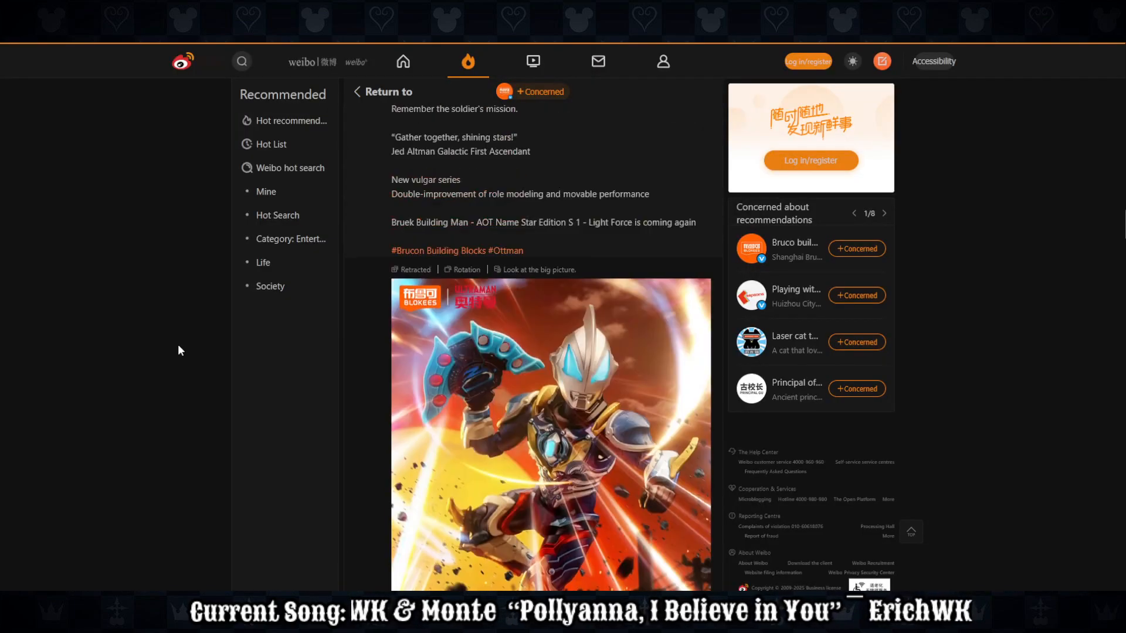
scroll(179, 345, "up", 7)
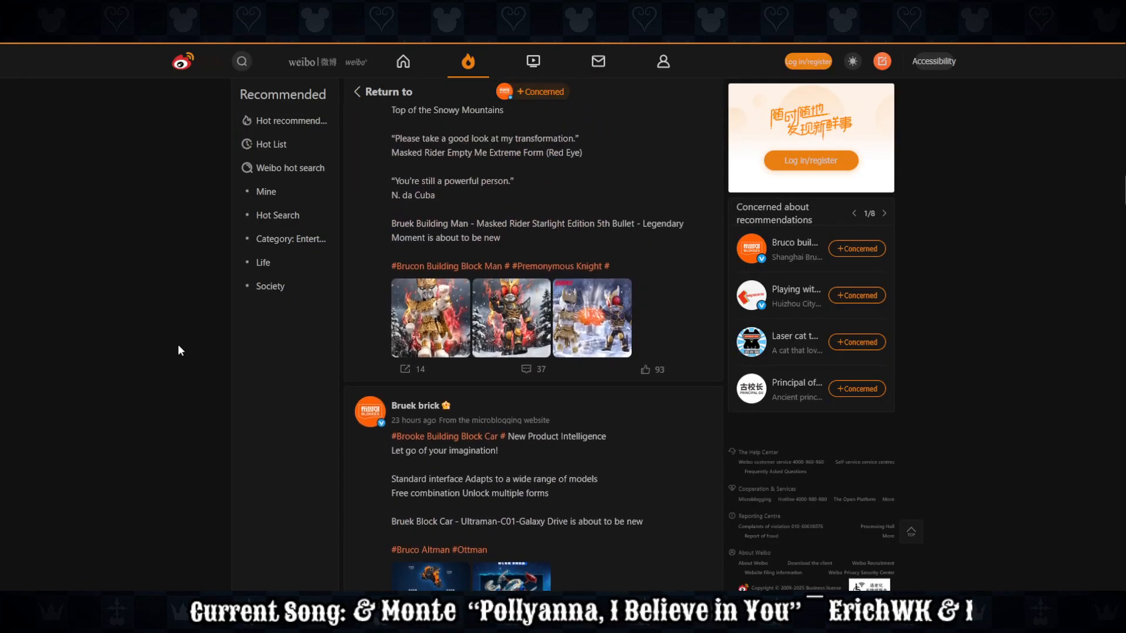
scroll(177, 351, "down", 9)
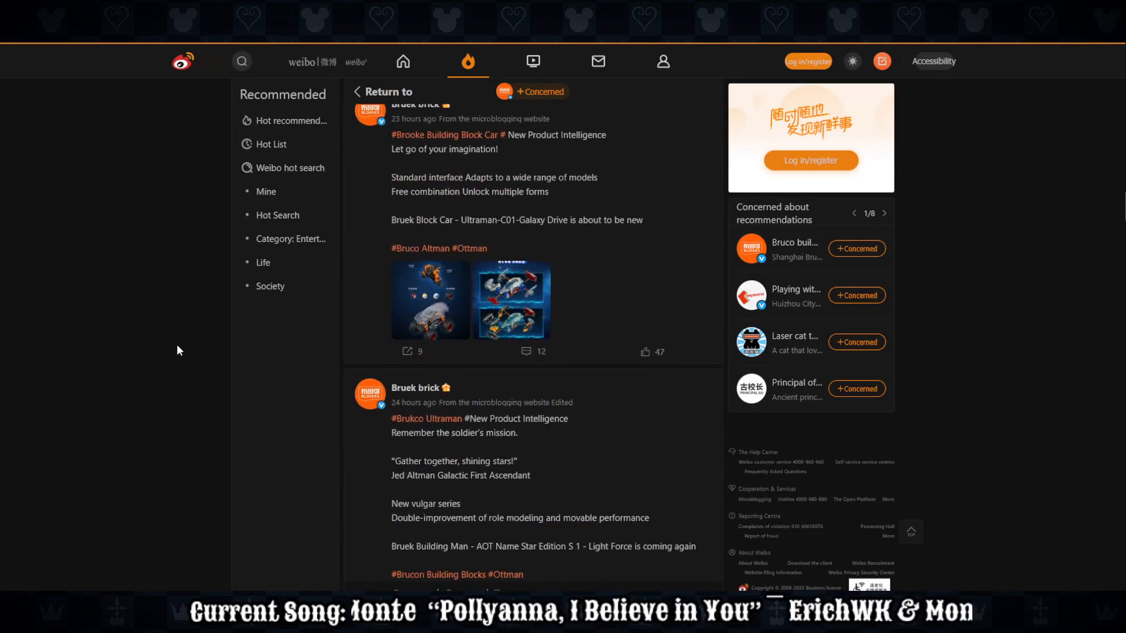
scroll(447, 422, "up", 4)
scroll(536, 404, "down", 3)
scroll(553, 456, "up", 2)
scroll(579, 425, "down", 2)
scroll(578, 424, "up", 4)
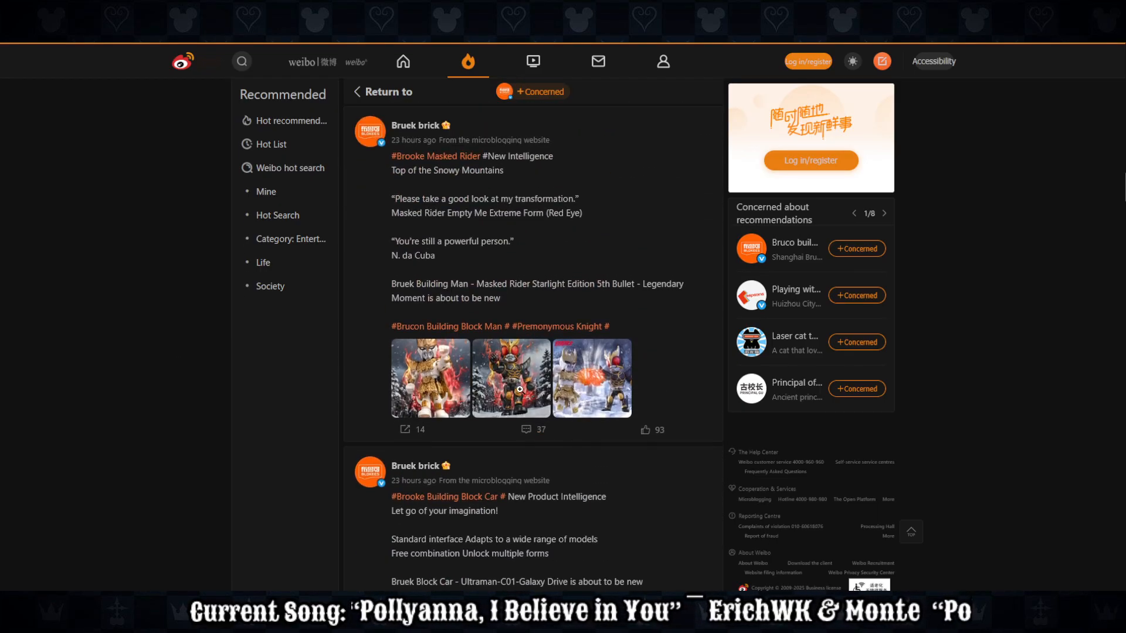
Enlarge the pictures of the Masked Rider Top of the Snowy Mountains post, view all three in order and collapse them.
left_click(440, 358)
scroll(579, 340, "down", 4)
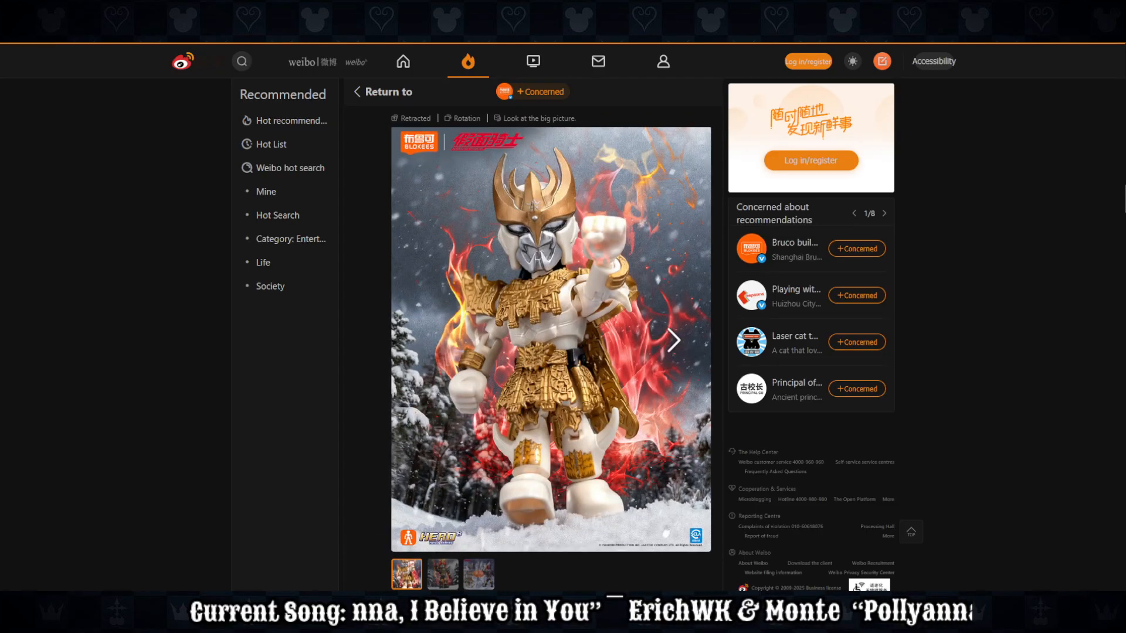
left_click(673, 339)
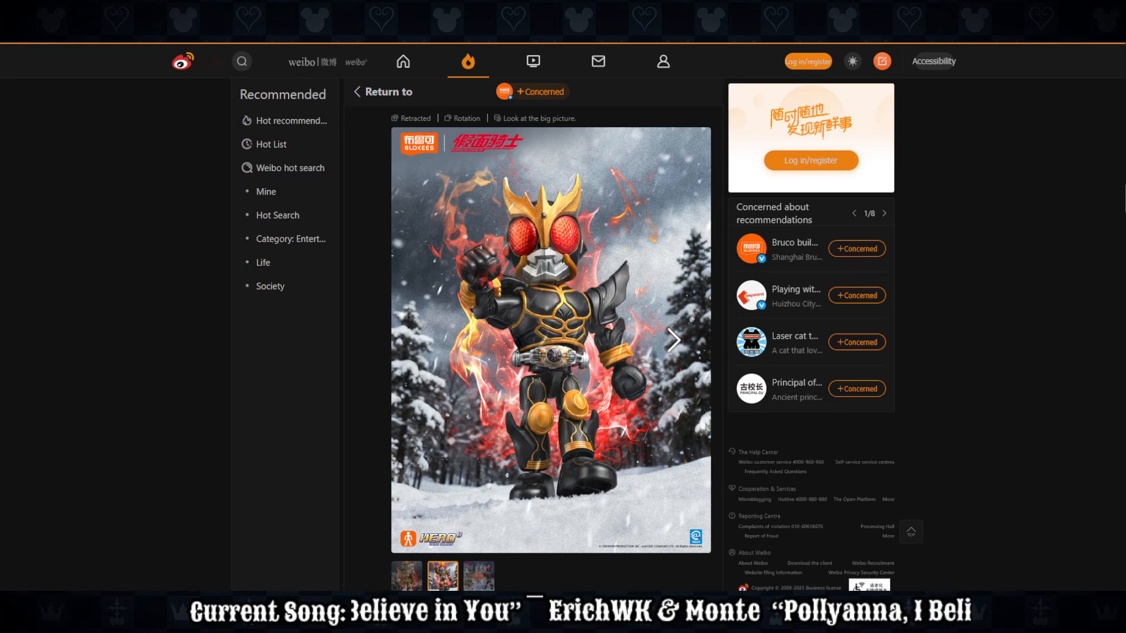
left_click(673, 339)
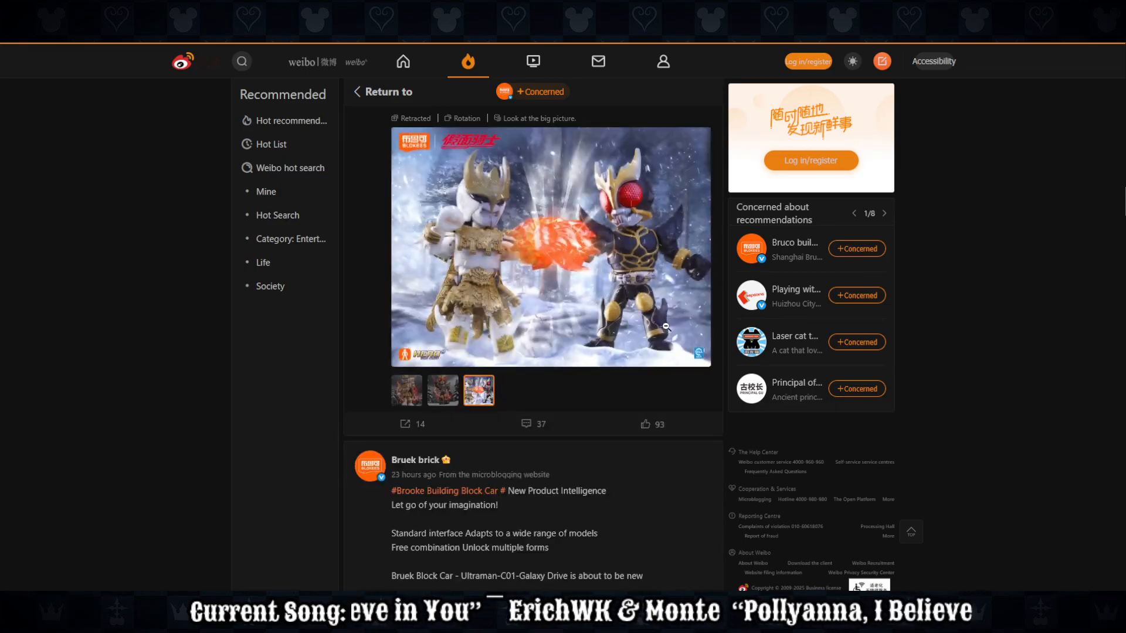
scroll(667, 331, "up", 2)
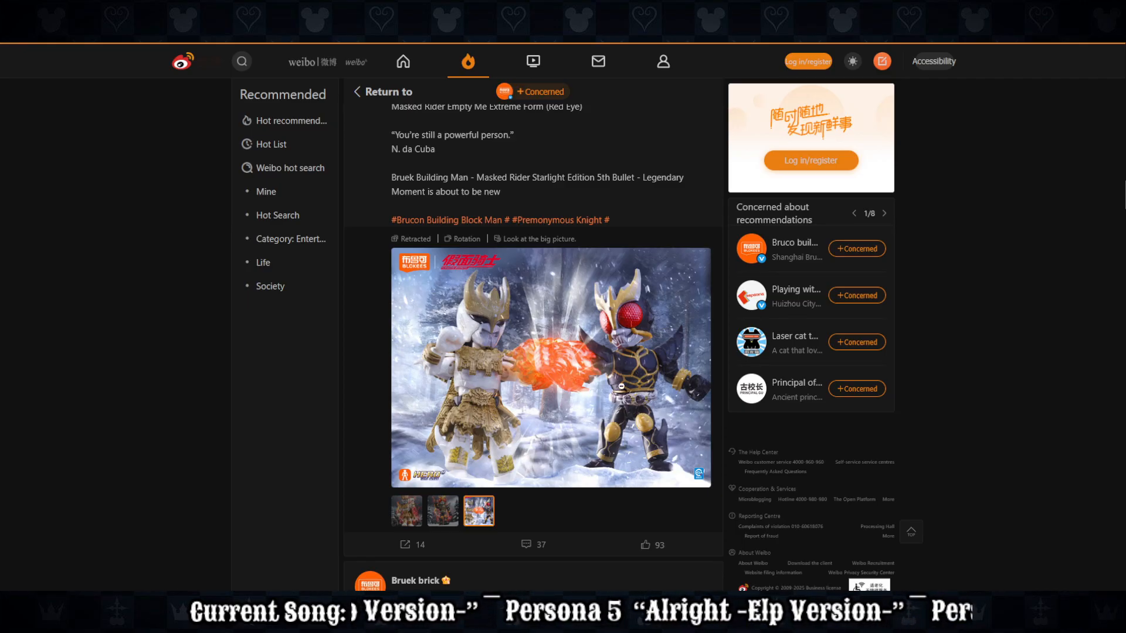
left_click(638, 382)
Enlarge the purple dinosaur-armed figure picture in the Transformers Star Edition 6th Bullet post and examine the whole figure.
scroll(638, 382, "down", 2)
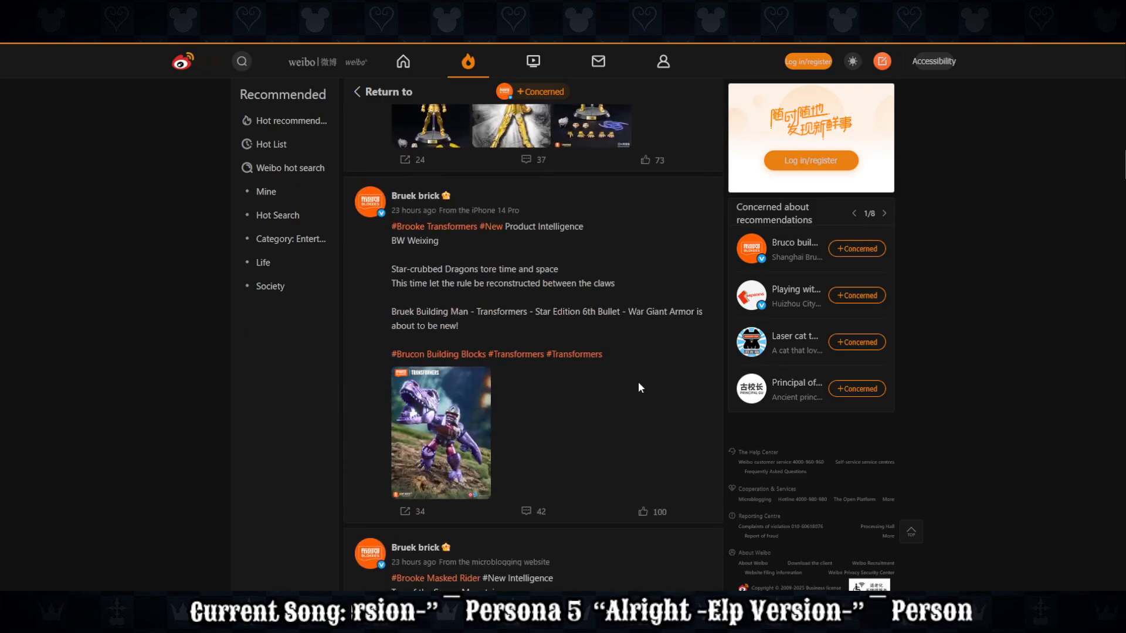
left_click(435, 427)
scroll(690, 378, "down", 4)
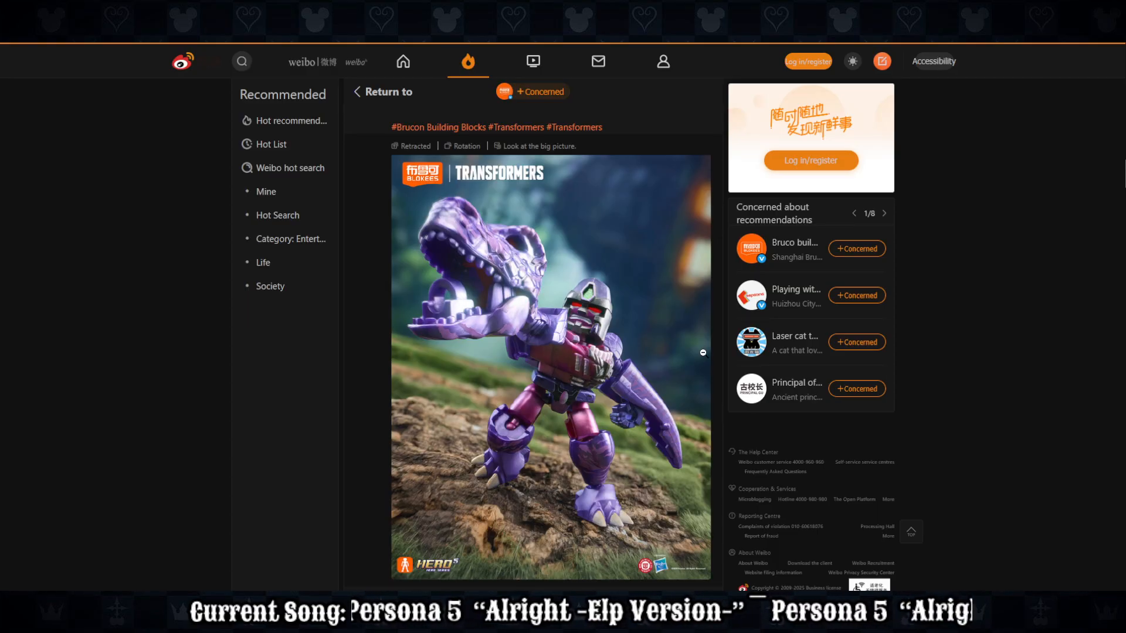
scroll(703, 352, "up", 1)
scroll(703, 353, "down", 1)
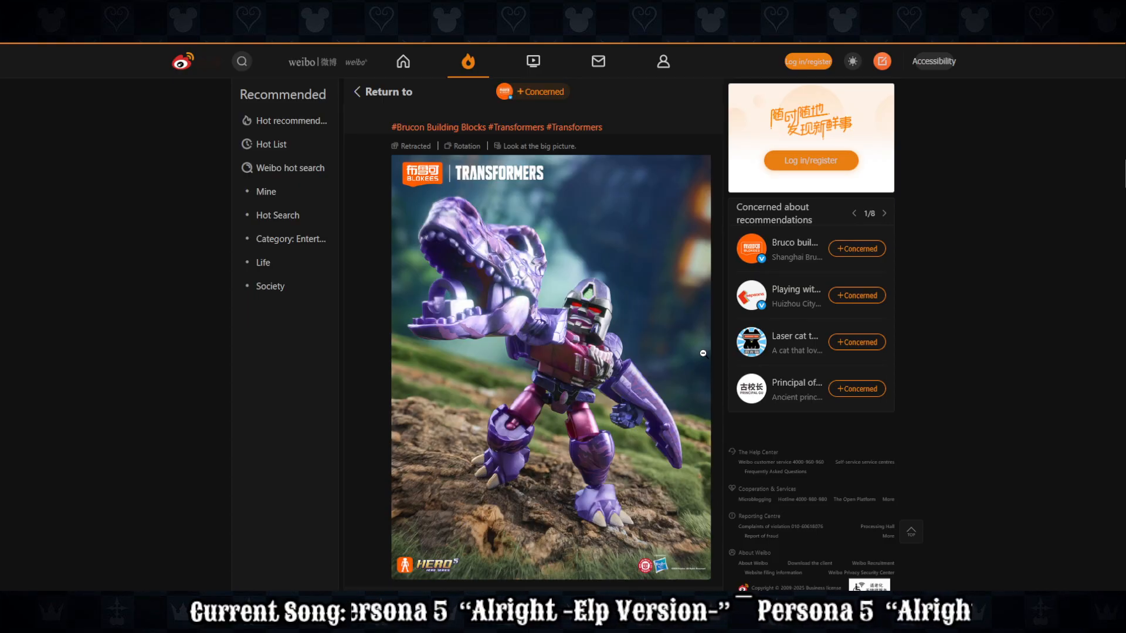
Browse the newest posts up to the account's profile header and look over the First Sound of the Future post.
scroll(660, 314, "up", 15)
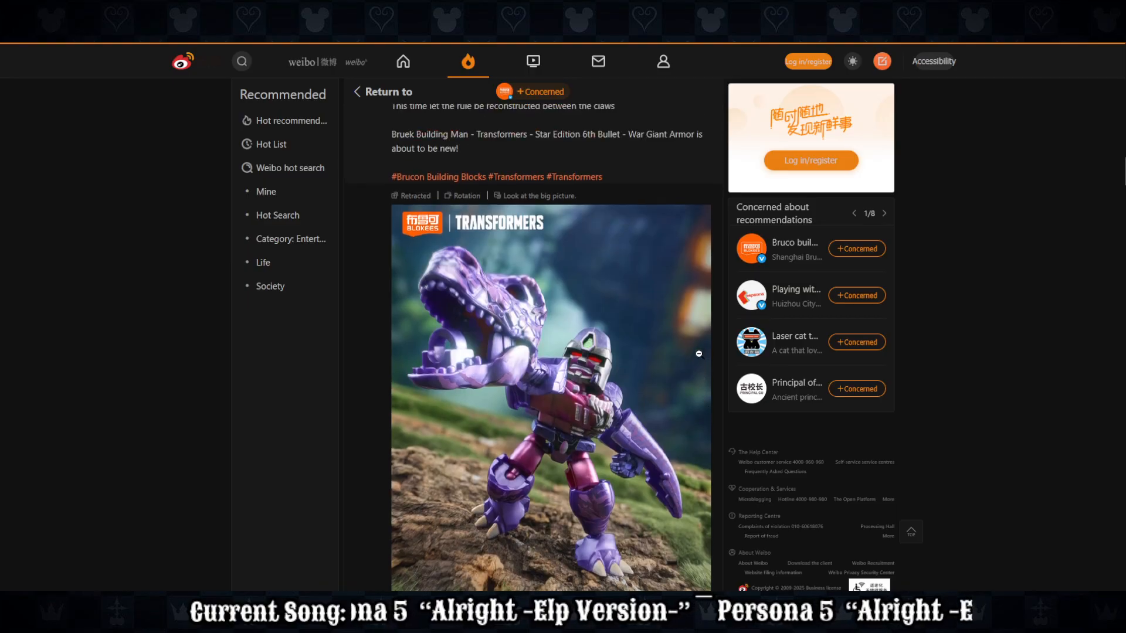
scroll(660, 321, "up", 15)
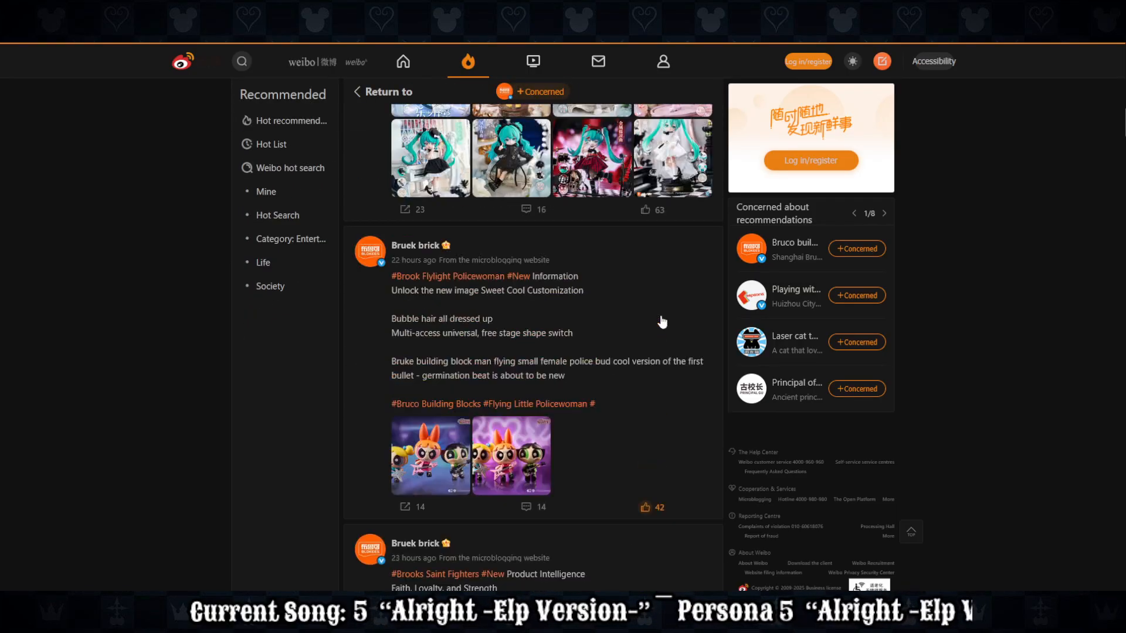
scroll(655, 323, "up", 6)
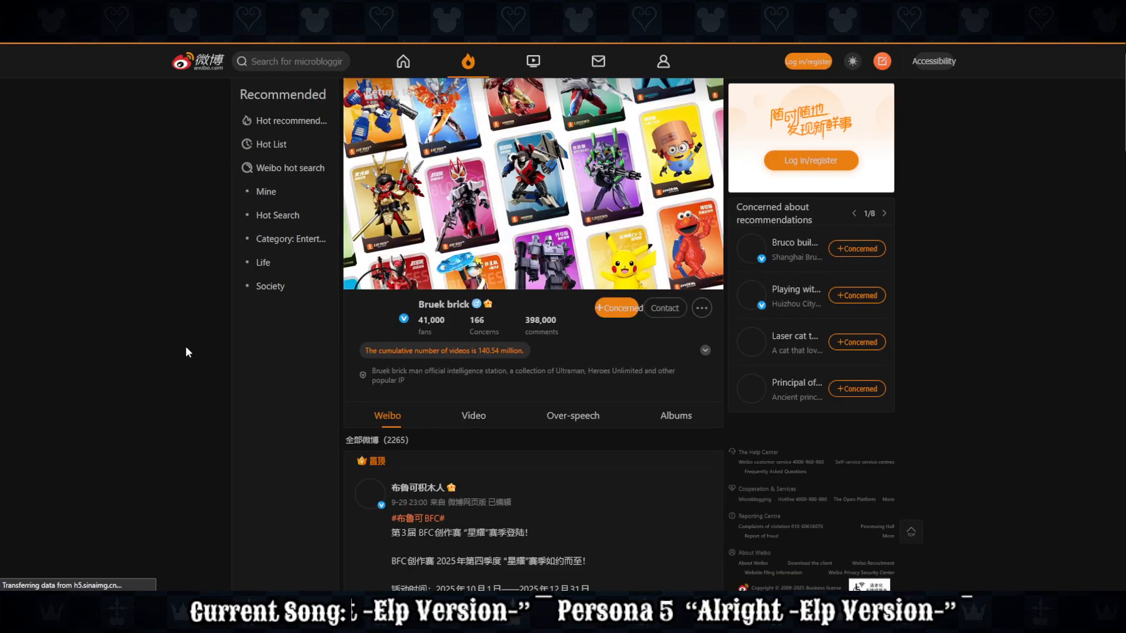
scroll(185, 347, "down", 15)
scroll(187, 349, "down", 1)
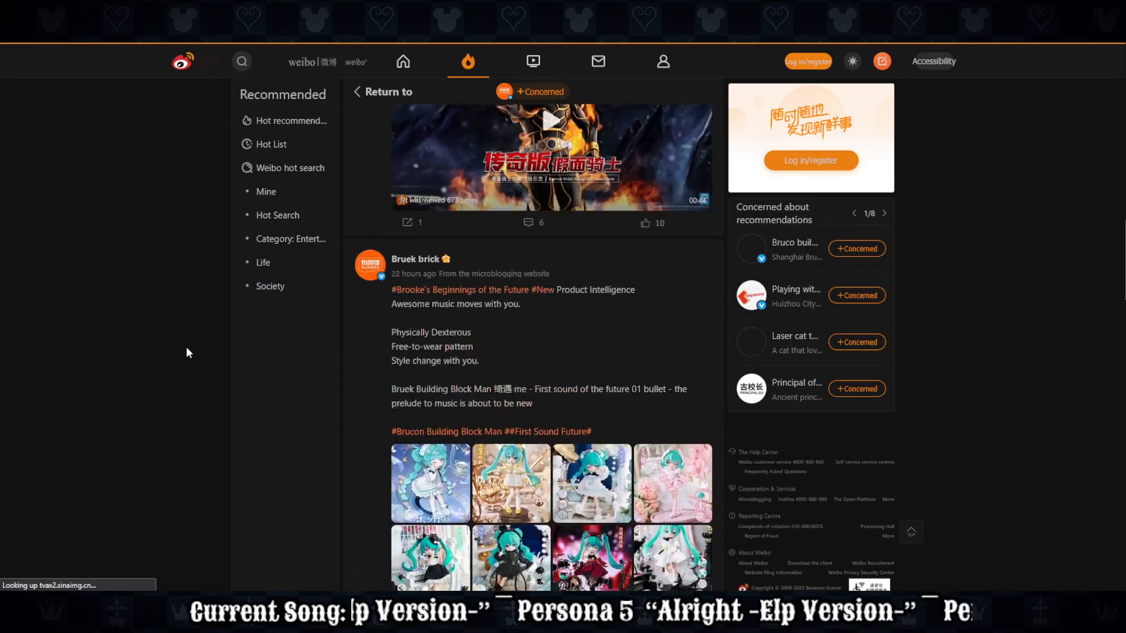
scroll(187, 349, "up", 3)
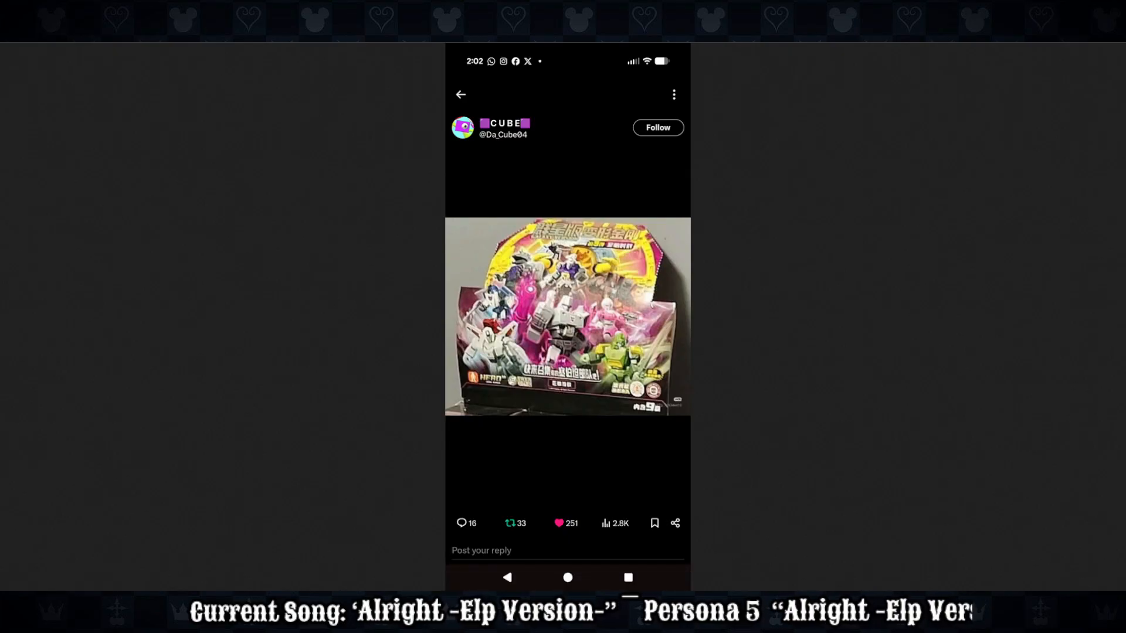
Zoom in on the photo of the Transformers display box and examine its artwork from top to bottom.
left_click(647, 389)
scroll(750, 377, "up", 3)
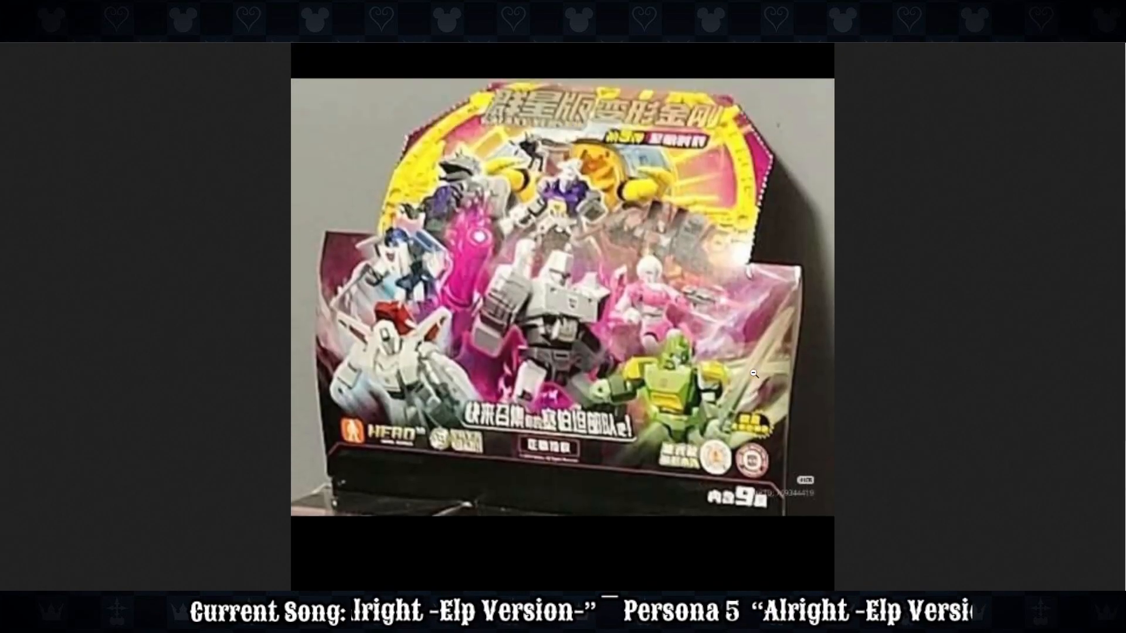
scroll(757, 375, "down", 1)
scroll(763, 372, "up", 6)
scroll(763, 372, "down", 6)
scroll(762, 373, "up", 3)
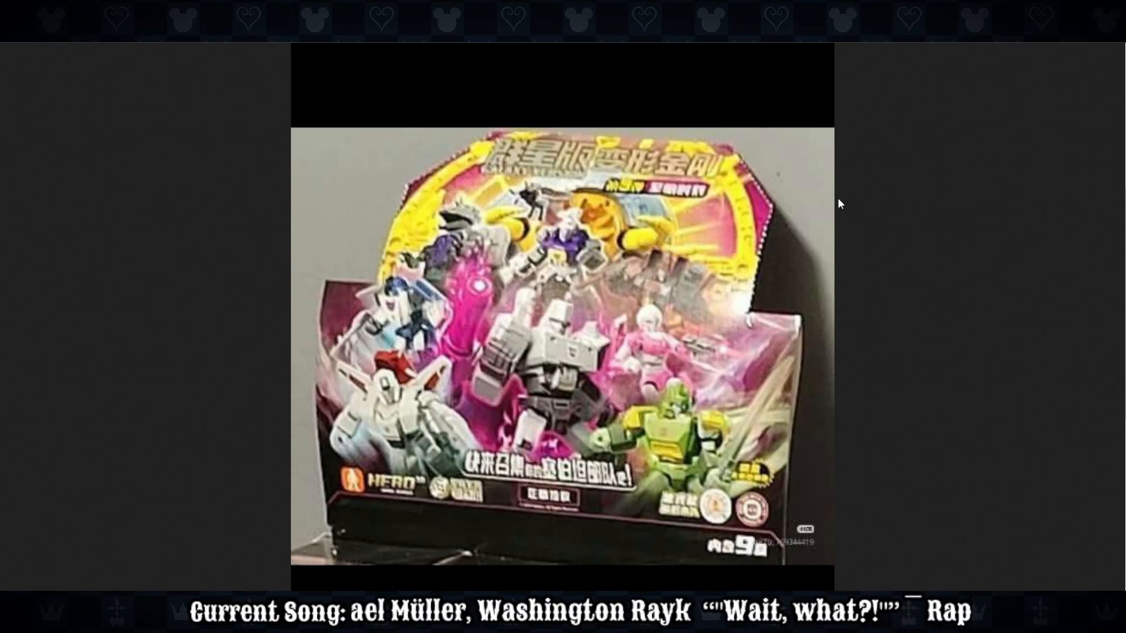
scroll(675, 364, "down", 1)
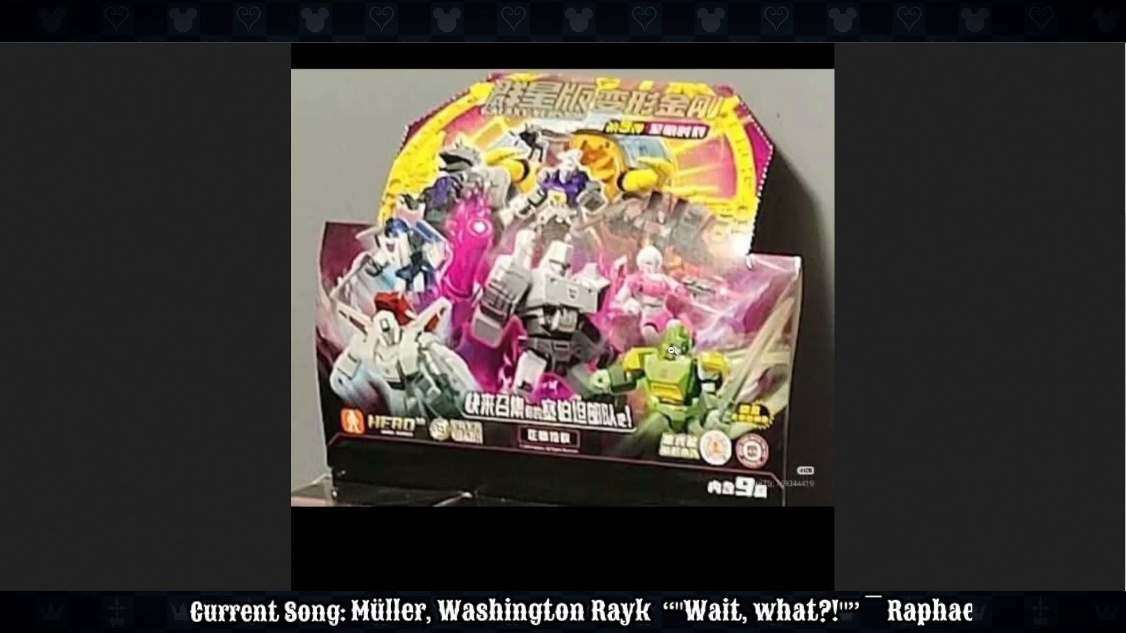
scroll(670, 350, "up", 1)
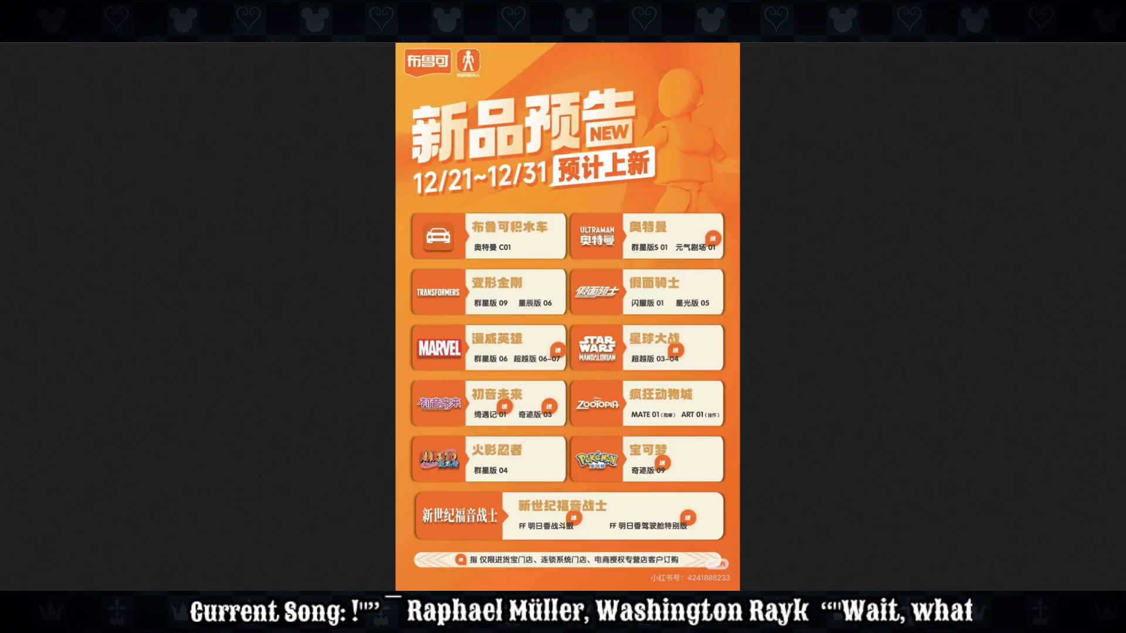
Zoom in on the 12/21~12/31 release poster and examine its heading and upper product entries.
left_click(704, 321)
scroll(733, 282, "up", 4)
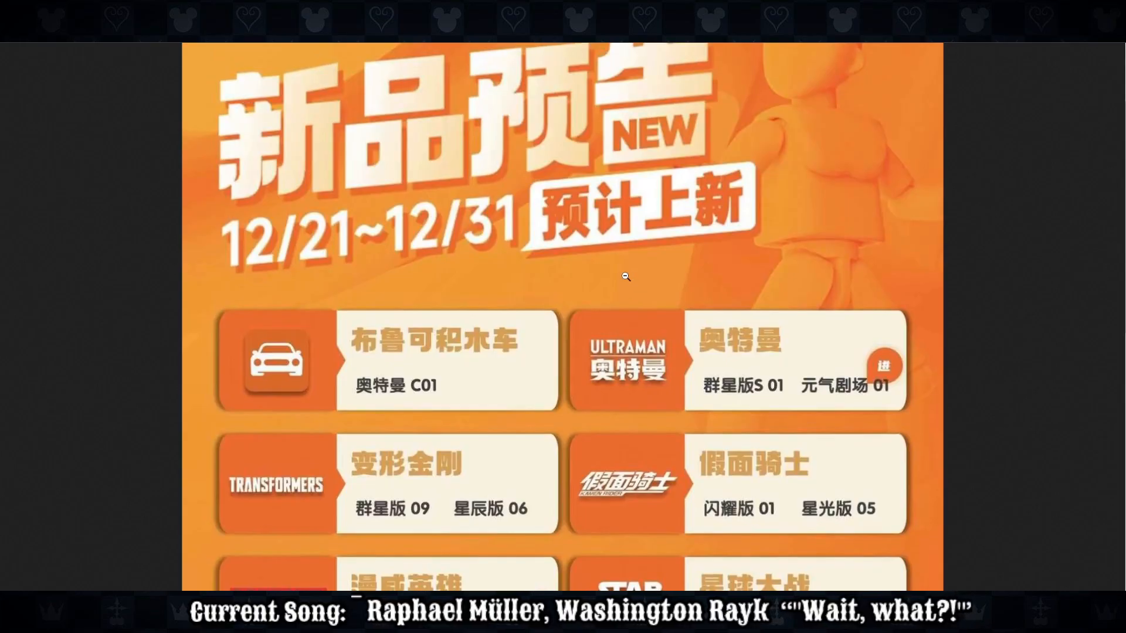
scroll(586, 271, "up", 1)
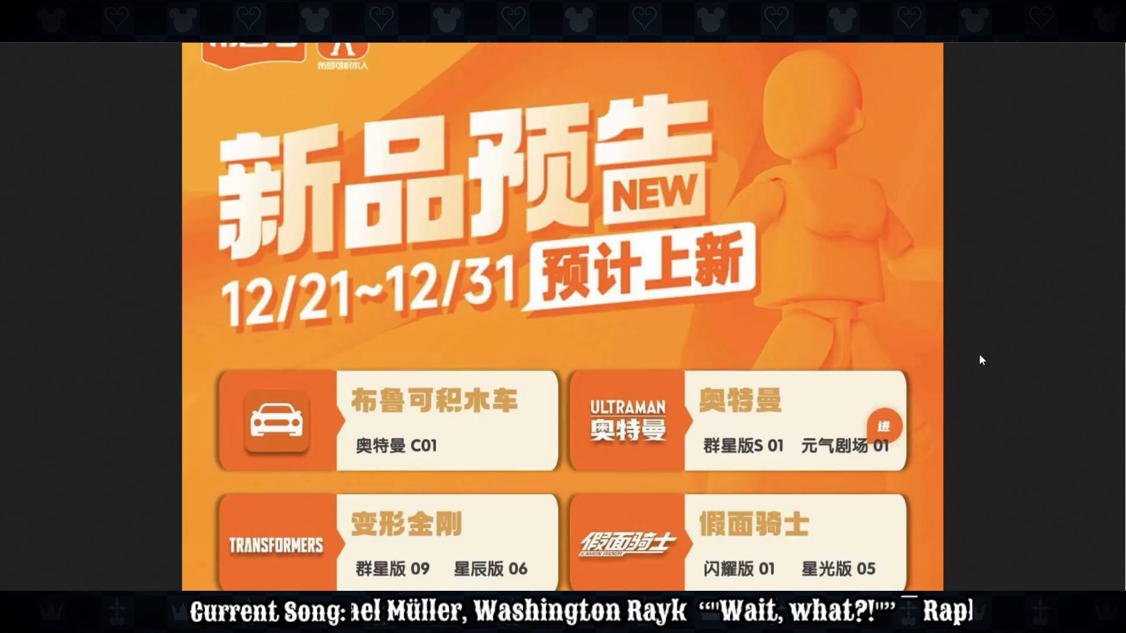
scroll(966, 252, "down", 3)
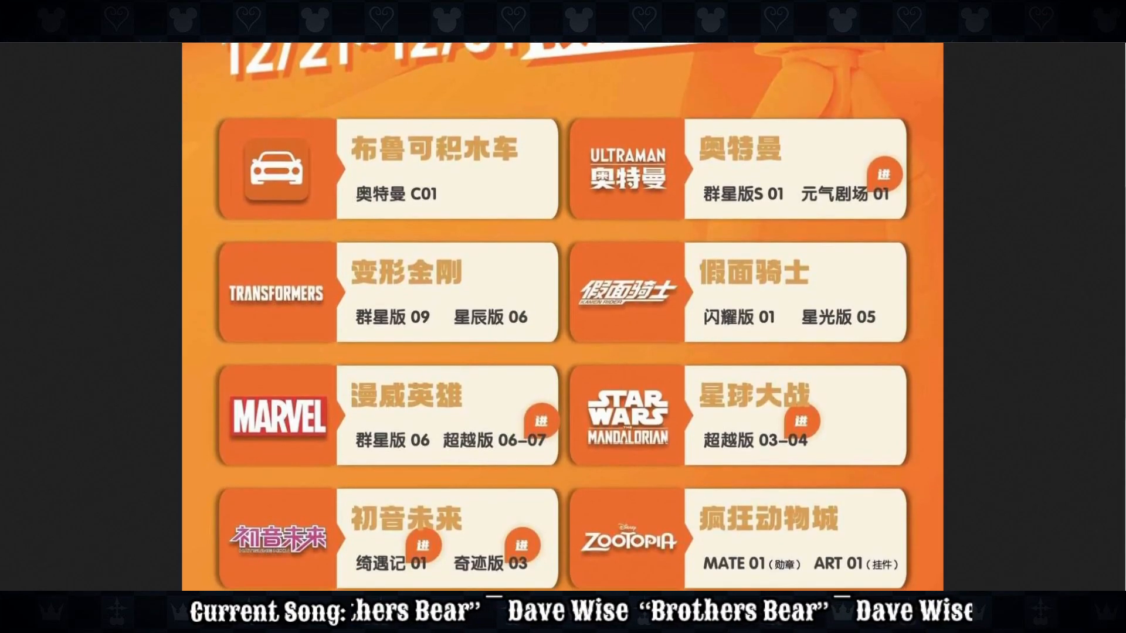
Turn on screen annotation, circle the building-block car entry 奥特曼 C01 in green and clear the mark.
key("ctrl+shift+d")
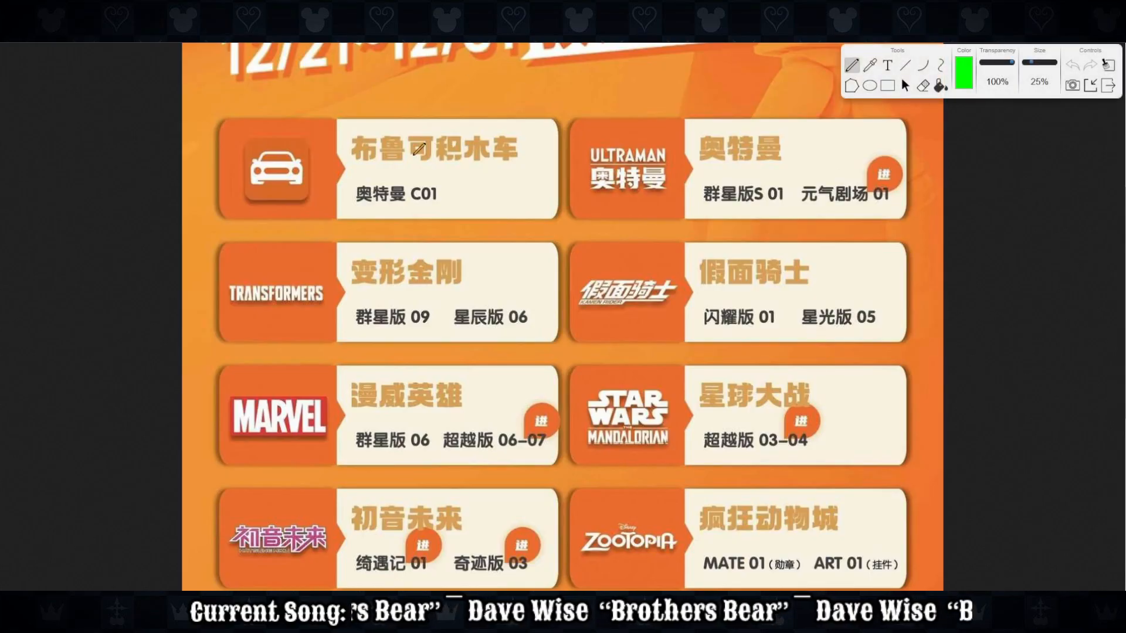
mouse_move(529, 211)
left_mouse_down()
mouse_move(486, 109)
mouse_move(331, 223)
mouse_move(519, 185)
left_mouse_up()
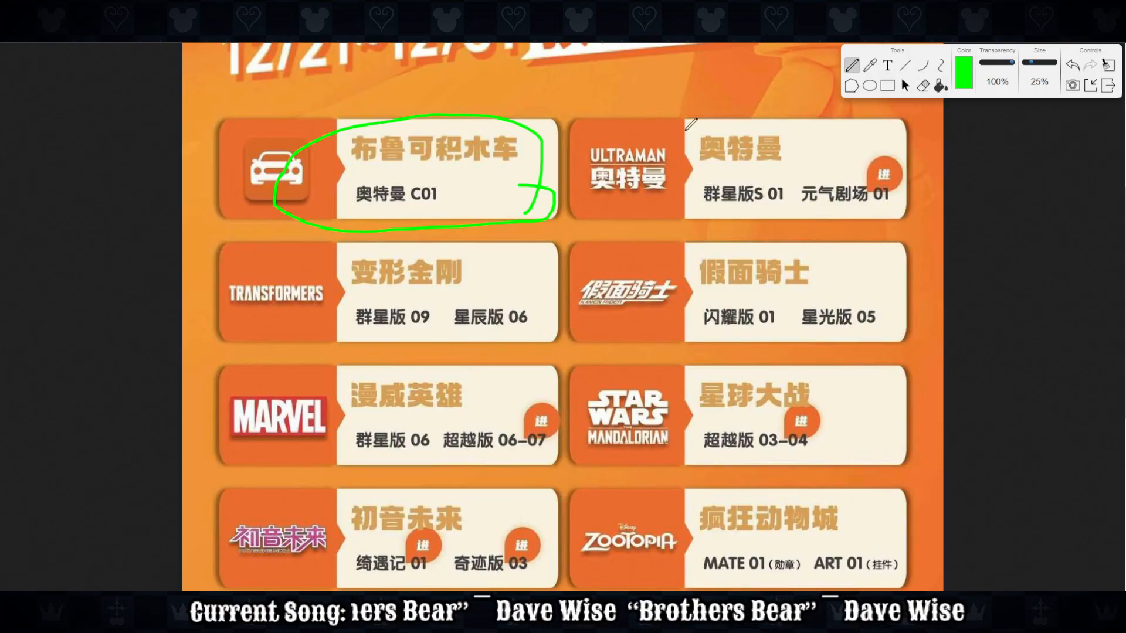
left_click(1107, 66)
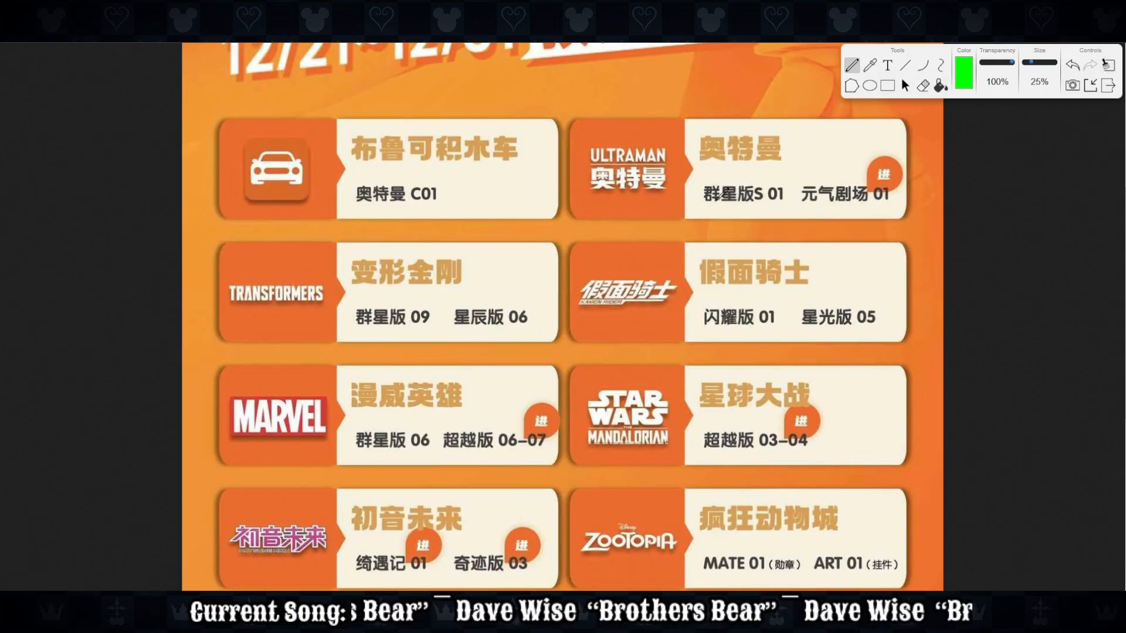
Circle the Ultraman entry and its items 群星版S 01 and 元气剧场 01 in green, and clear the marks.
mouse_move(624, 228)
left_mouse_down()
mouse_move(869, 136)
mouse_move(600, 215)
mouse_move(689, 237)
left_mouse_up()
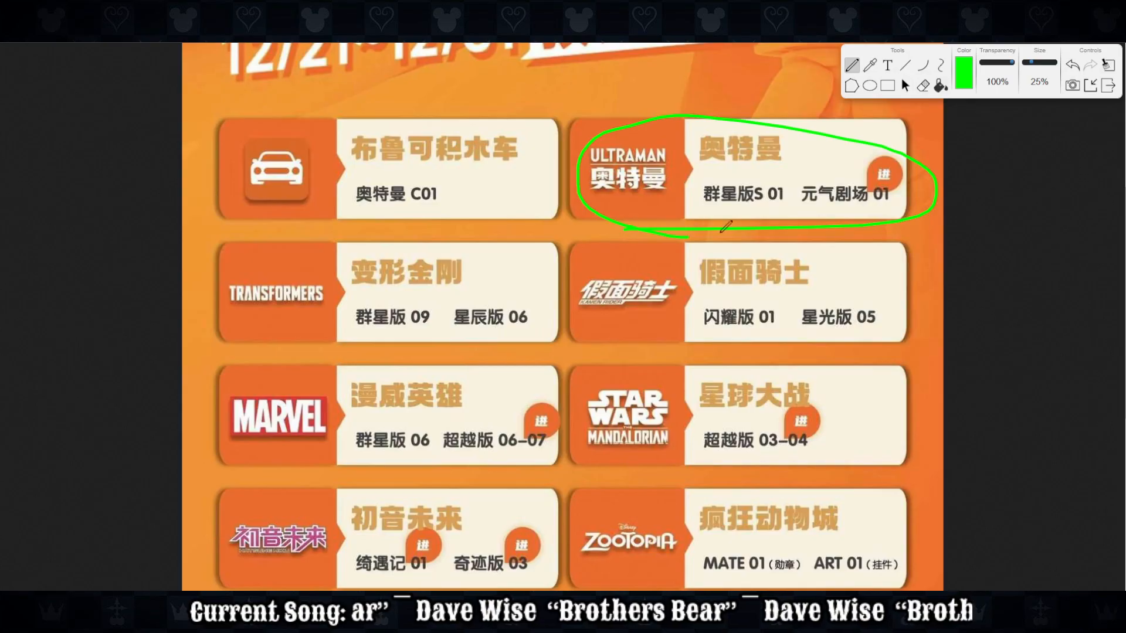
mouse_move(771, 171)
left_mouse_down()
mouse_move(697, 209)
mouse_move(792, 185)
mouse_move(744, 170)
mouse_move(774, 184)
left_mouse_up()
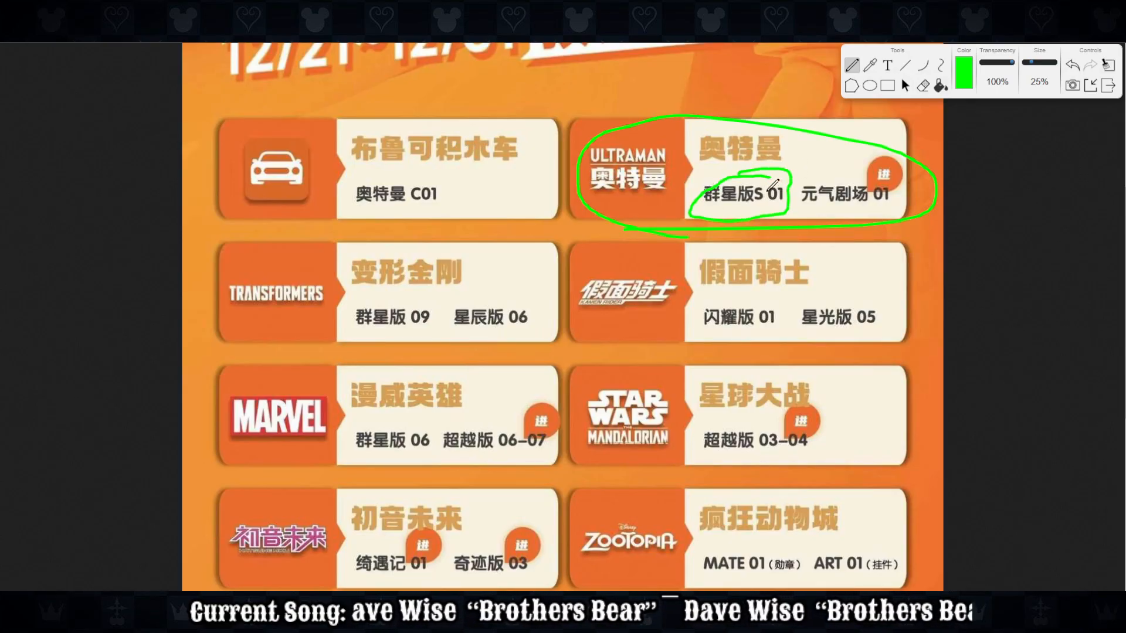
mouse_move(906, 197)
left_mouse_down()
mouse_move(824, 201)
mouse_move(909, 173)
mouse_move(814, 185)
mouse_move(805, 201)
left_mouse_up()
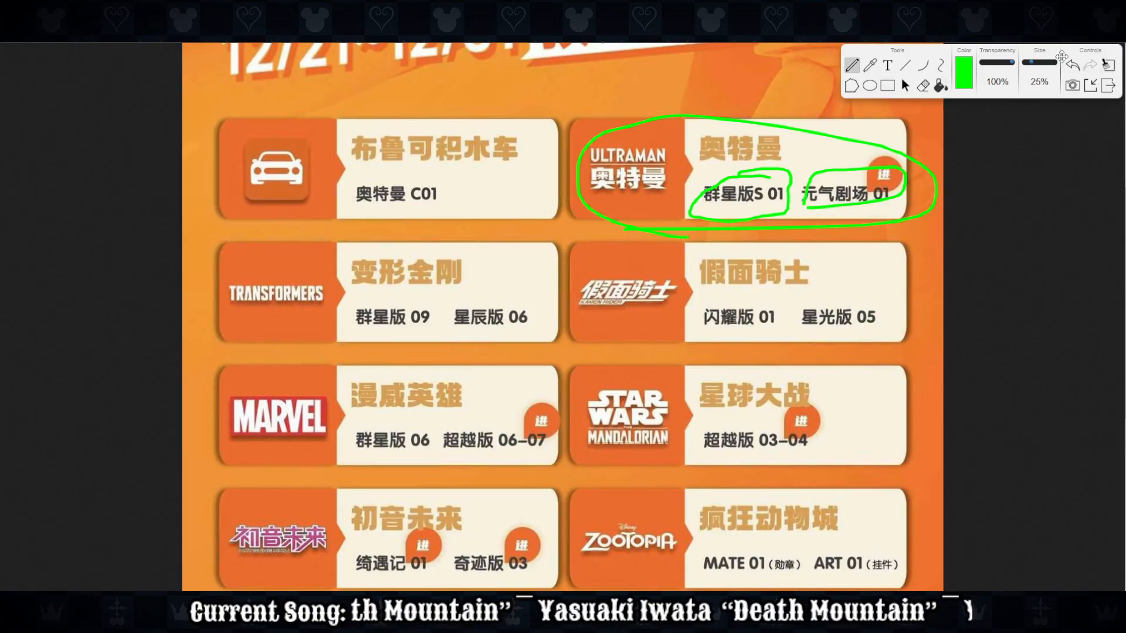
left_click(1108, 64)
Circle the Transformers entry and its items 群星版 09 and 星辰版 06 in green, and clear the marks.
mouse_move(328, 336)
left_mouse_down()
mouse_move(578, 274)
mouse_move(334, 281)
mouse_move(355, 333)
left_mouse_up()
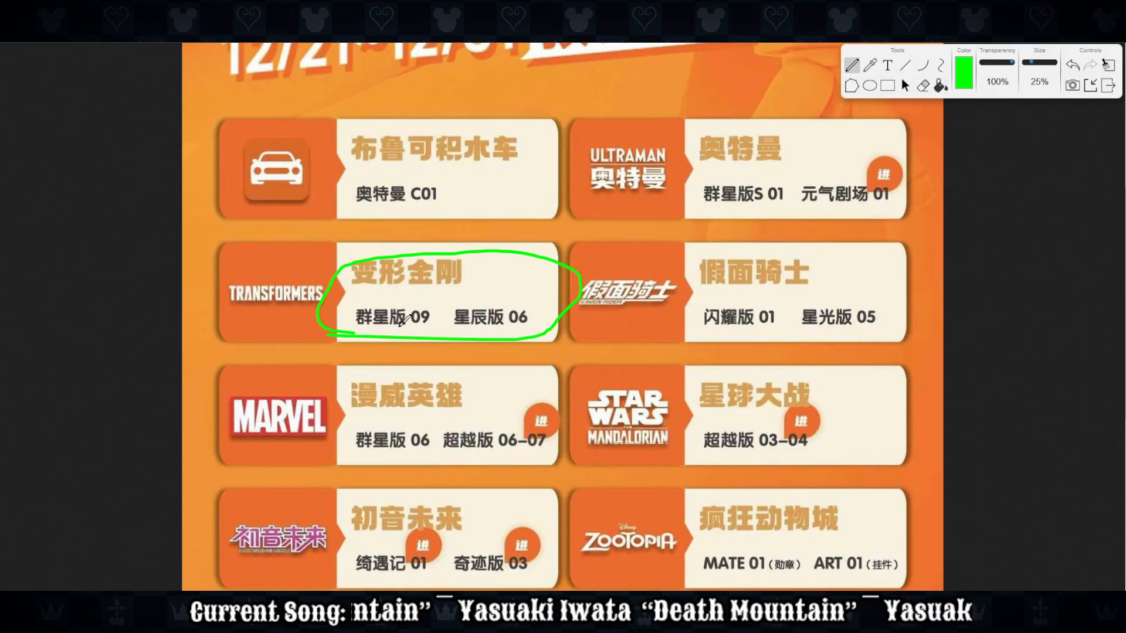
mouse_move(343, 327)
left_mouse_down()
mouse_move(451, 314)
mouse_move(341, 306)
mouse_move(360, 326)
left_mouse_up()
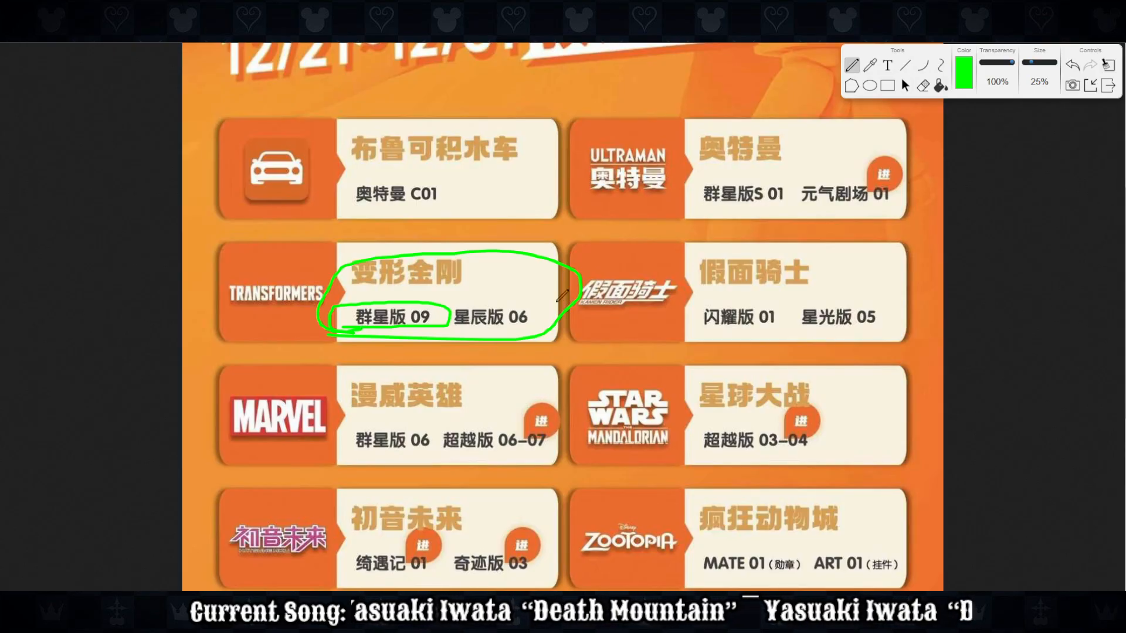
mouse_move(547, 299)
left_mouse_down()
mouse_move(439, 310)
mouse_move(543, 320)
mouse_move(531, 295)
left_mouse_up()
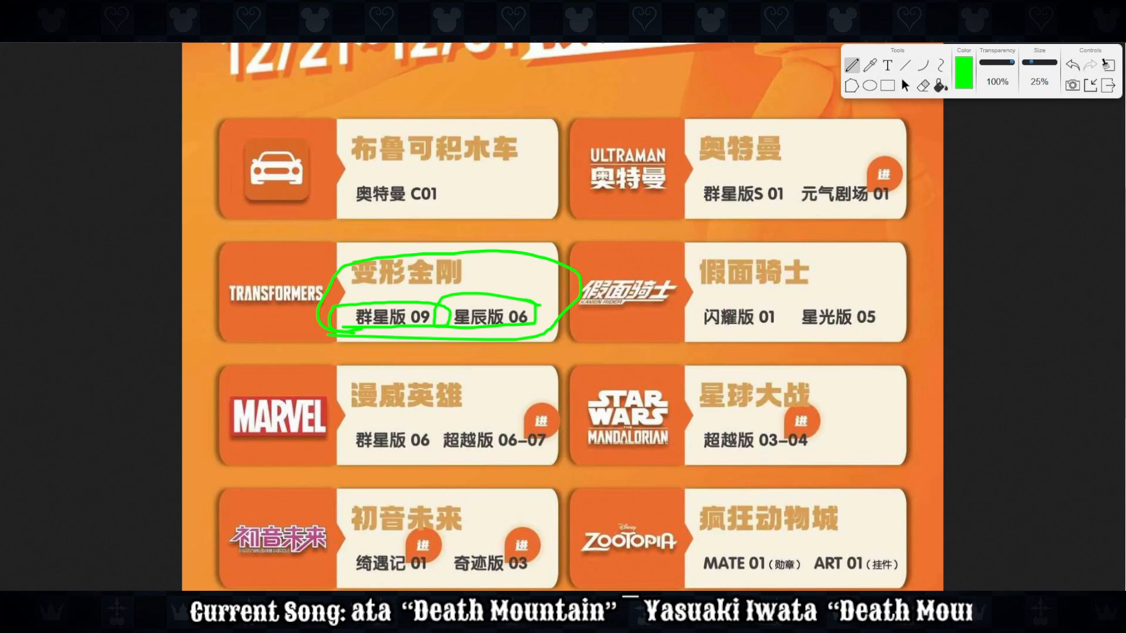
left_click(1108, 65)
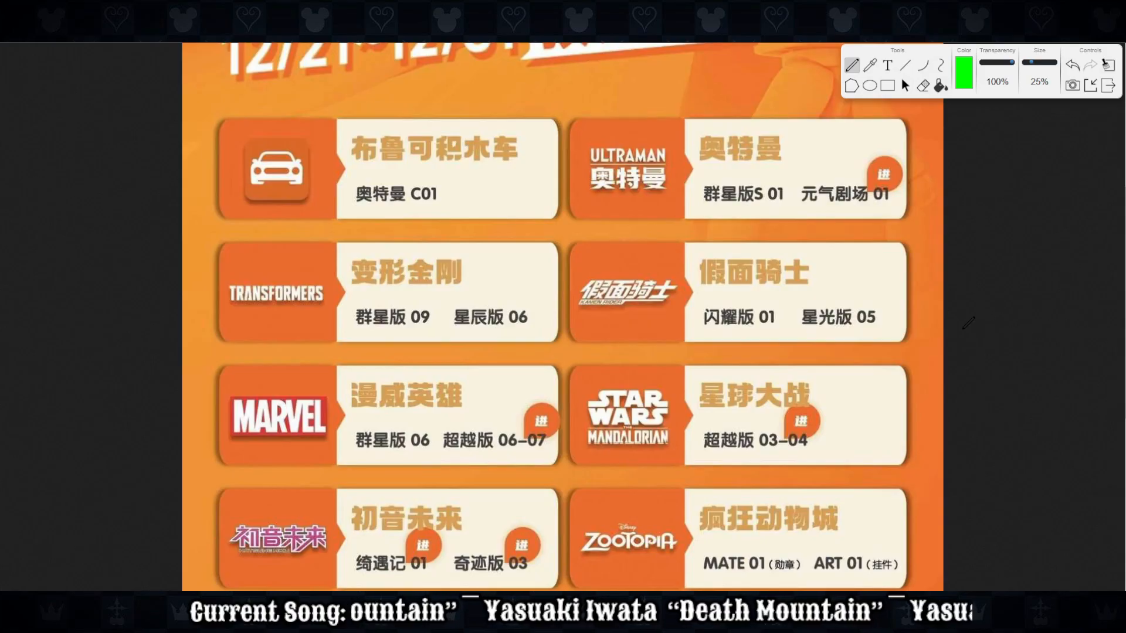
Circle the Masked Rider entry and its items 闪耀版 01 and 星光版 05 in green, clearing the marks.
mouse_move(571, 324)
left_mouse_down()
mouse_move(921, 307)
mouse_move(614, 270)
mouse_move(663, 330)
left_mouse_up()
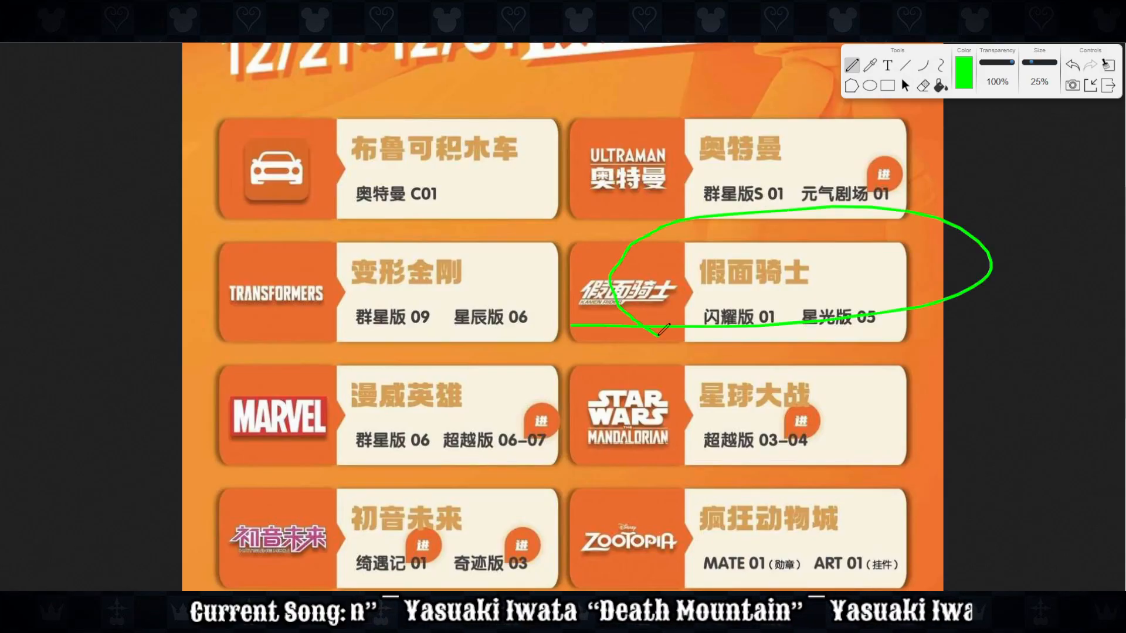
mouse_move(702, 308)
left_mouse_down()
mouse_move(786, 306)
mouse_move(696, 323)
left_mouse_up()
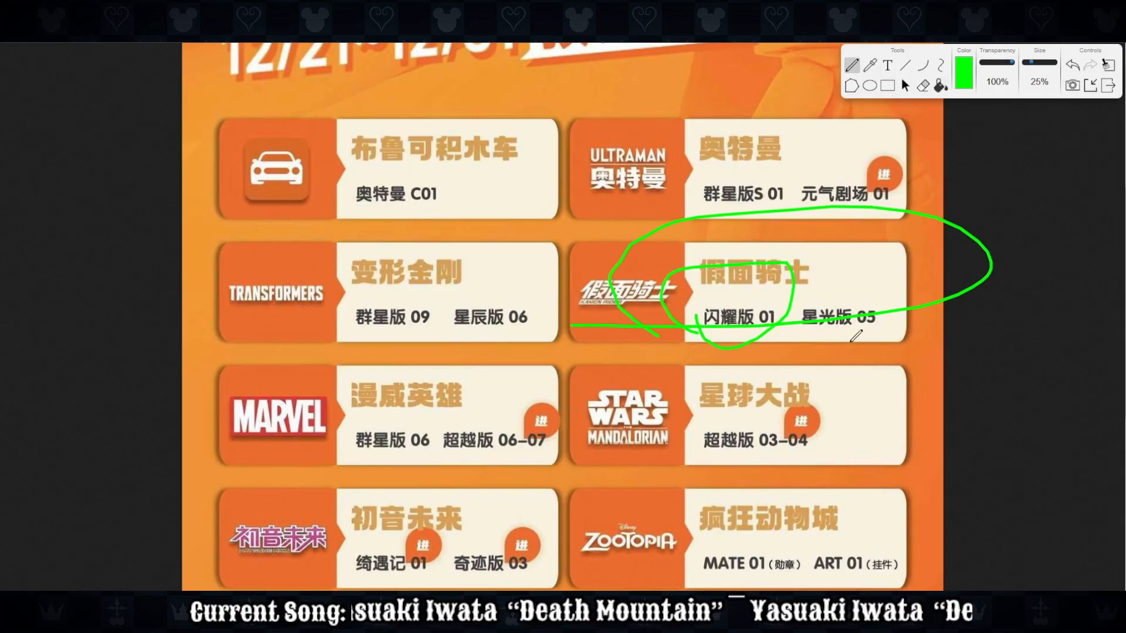
left_click(1092, 86)
mouse_move(814, 329)
left_mouse_down()
mouse_move(897, 261)
mouse_move(795, 335)
left_mouse_up()
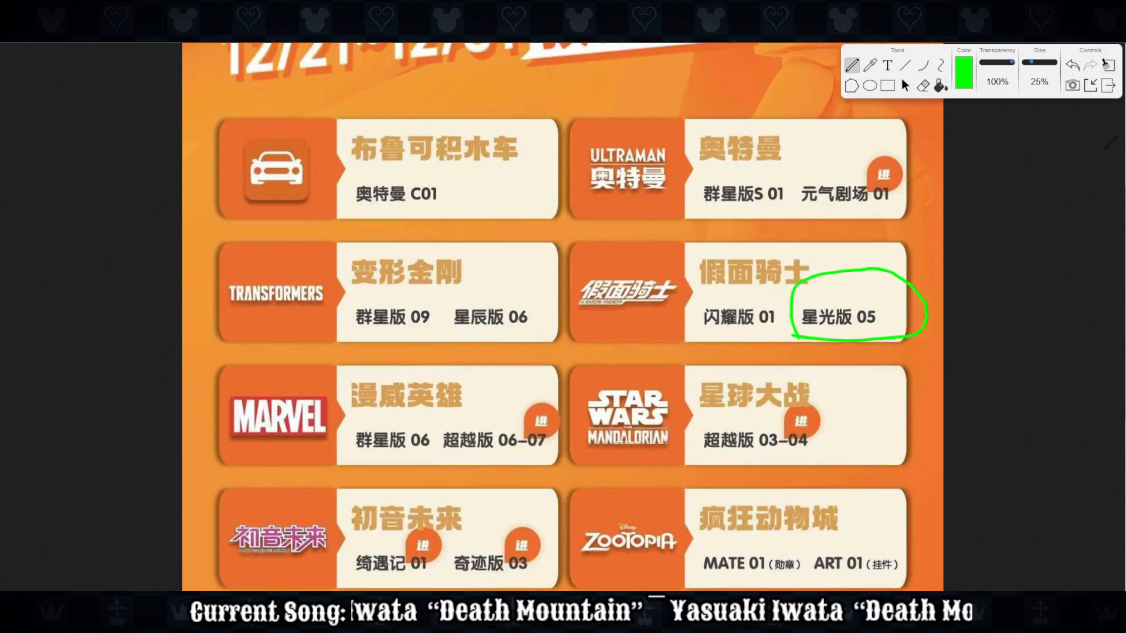
left_click(1109, 66)
Circle the Marvel items 群星版 06 and 超越版 06–07 on the poster in green, and clear the marks.
scroll(471, 272, "down", 4)
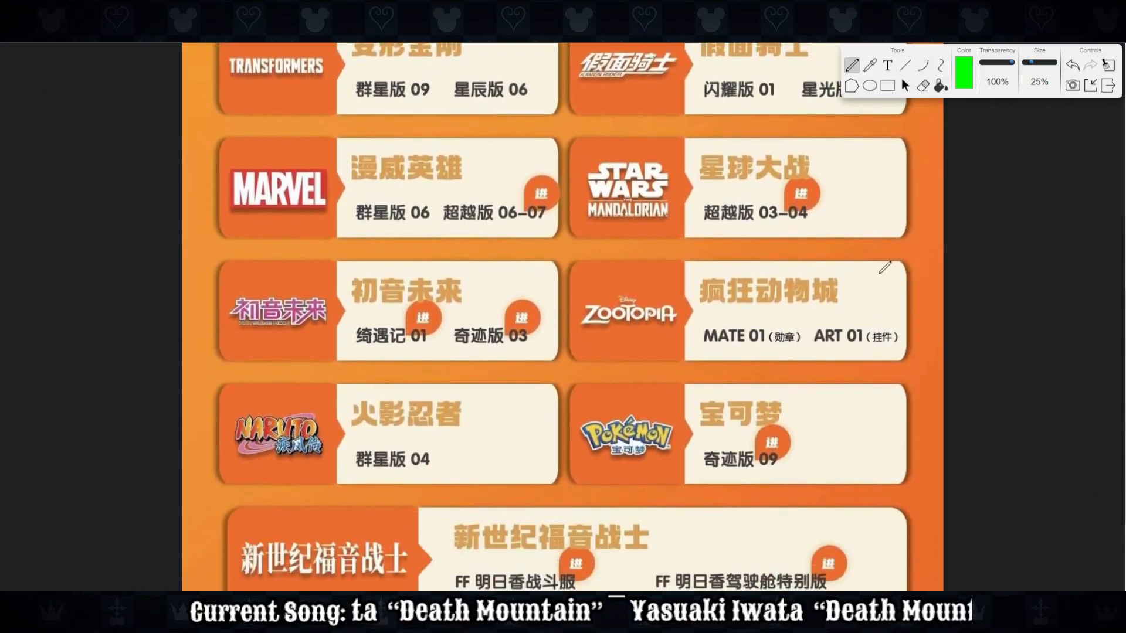
mouse_move(340, 207)
left_mouse_down()
mouse_move(425, 222)
mouse_move(435, 179)
mouse_move(354, 182)
mouse_move(346, 200)
mouse_move(358, 206)
left_mouse_up()
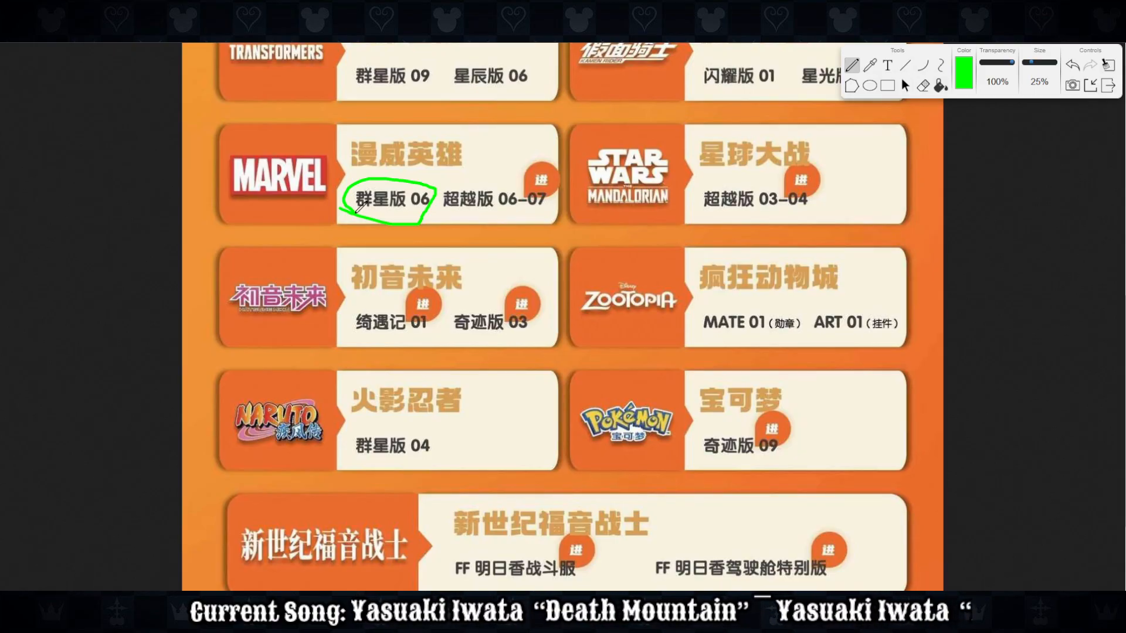
mouse_move(437, 206)
left_mouse_down()
mouse_move(564, 189)
mouse_move(440, 183)
mouse_move(442, 208)
left_mouse_up()
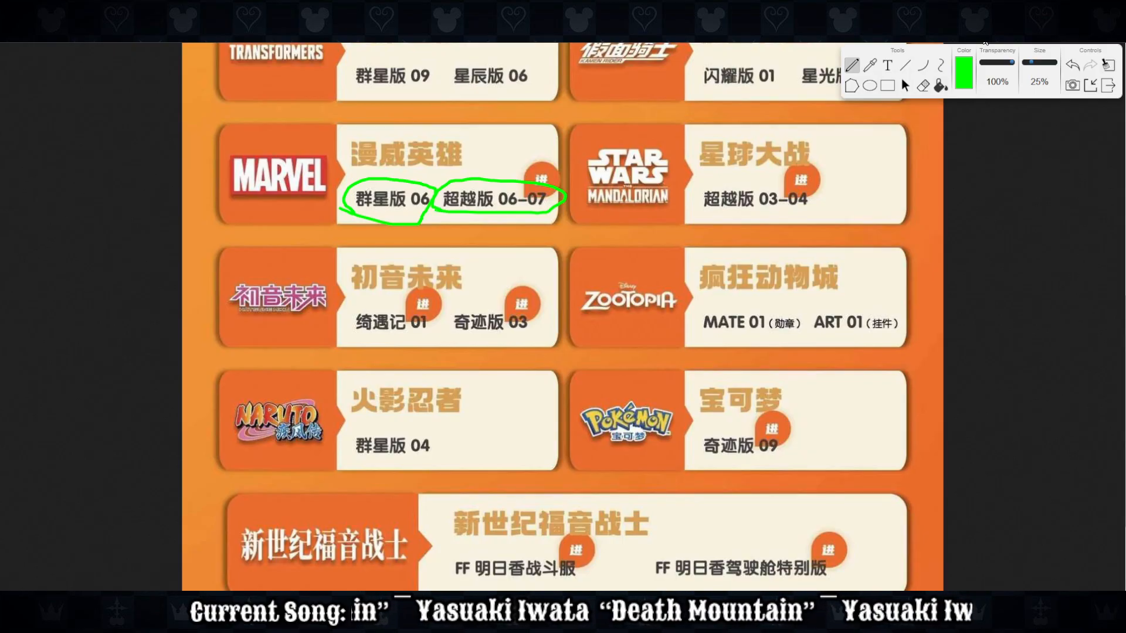
left_click(1109, 66)
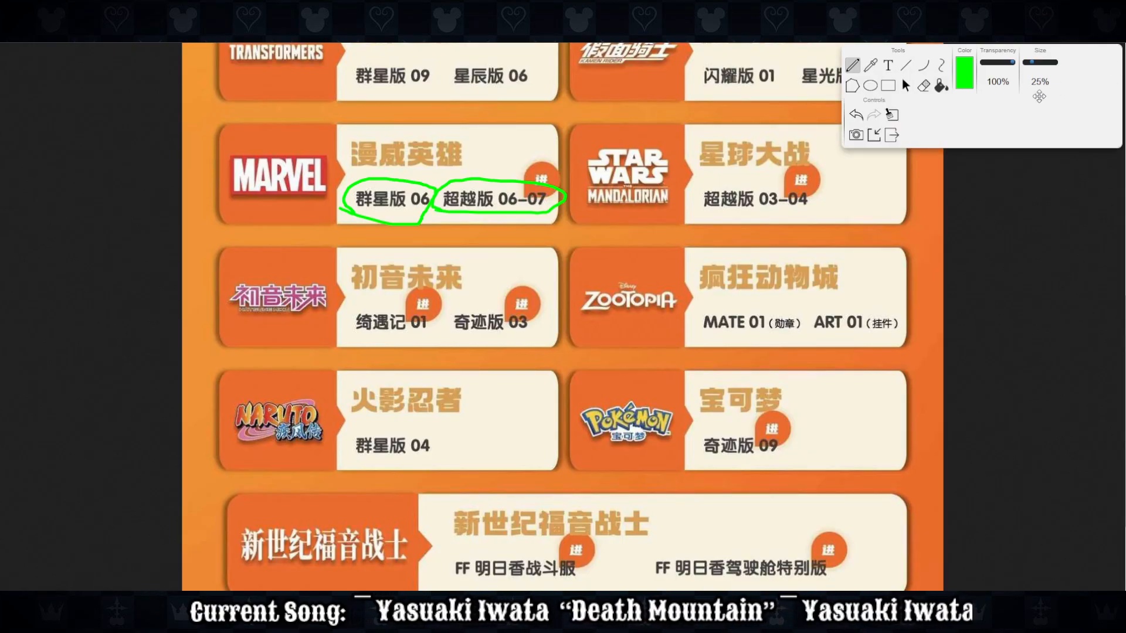
left_click(876, 135)
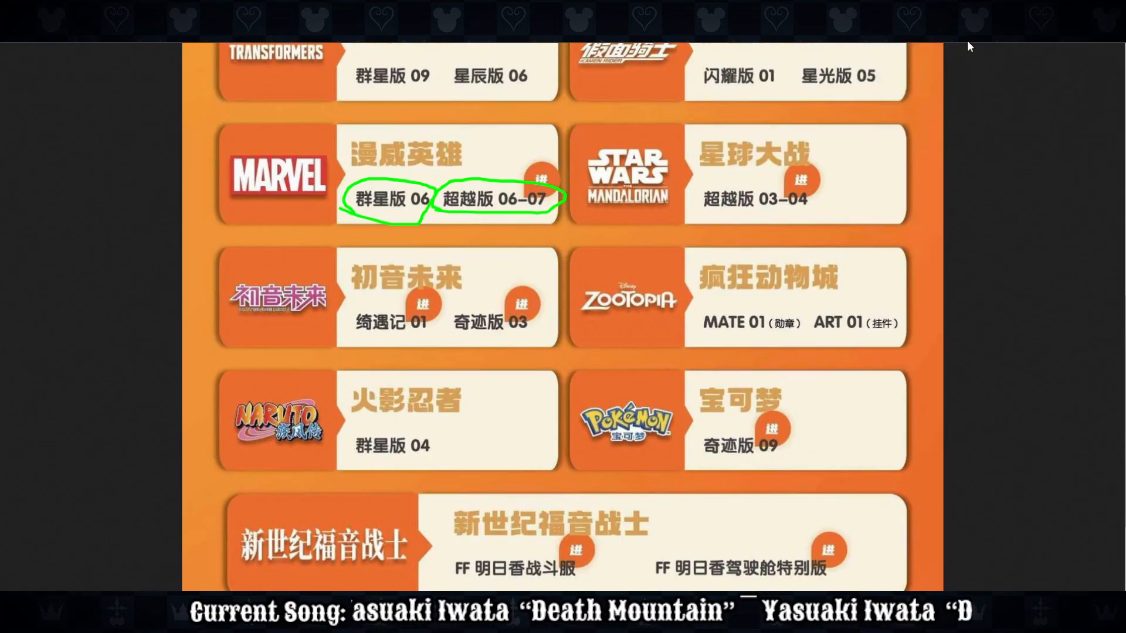
mouse_move(891, 134)
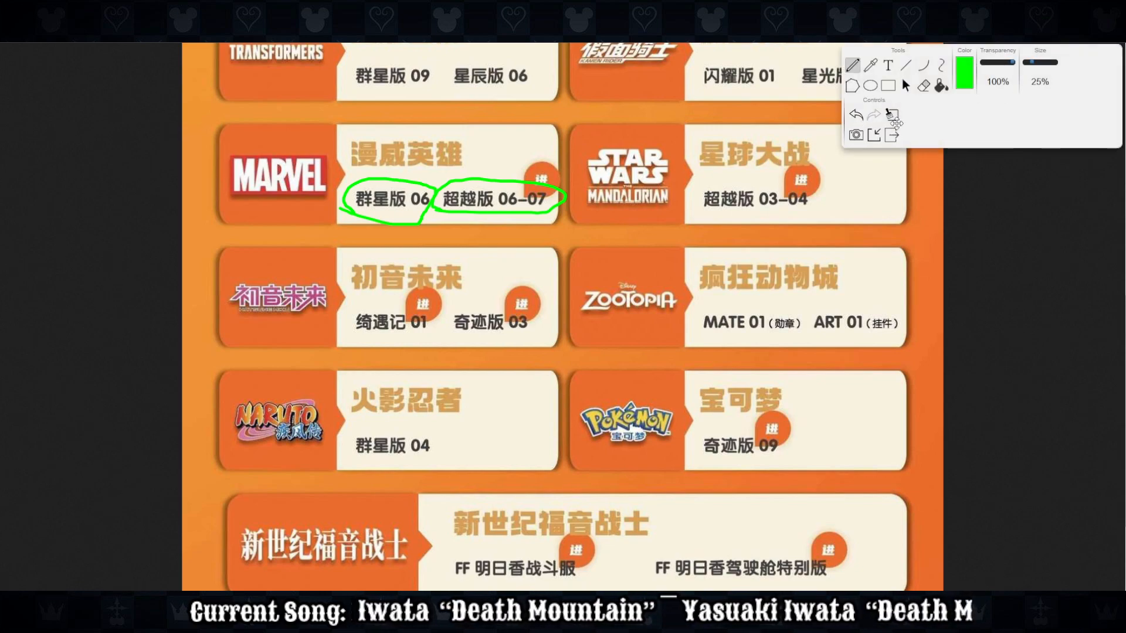
left_click(893, 117)
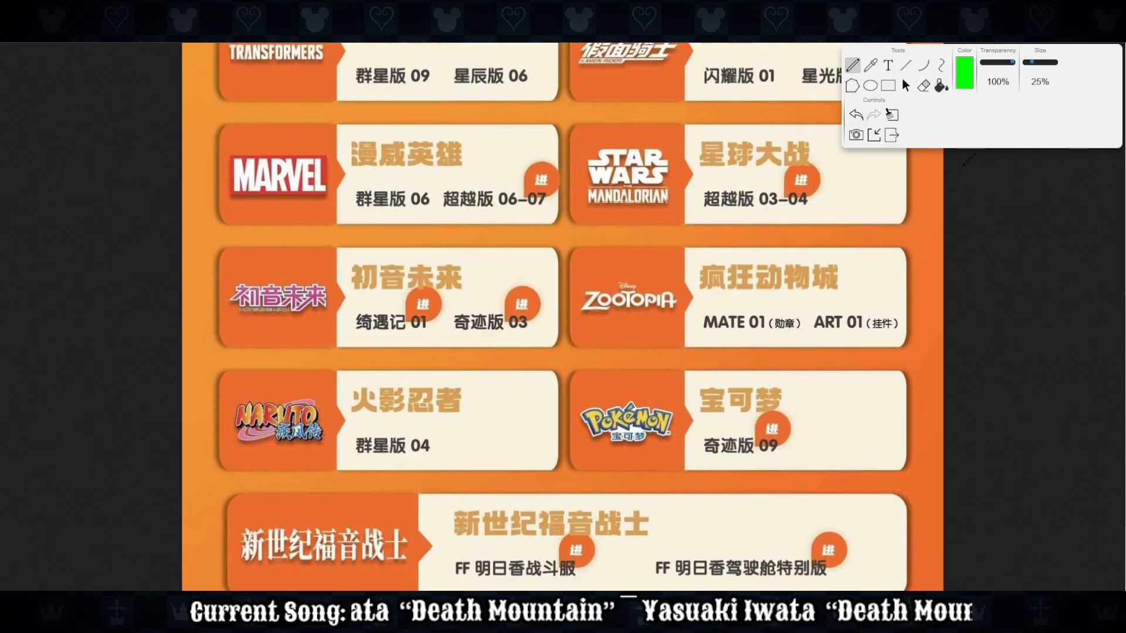
Circle the Star Wars Mandalorian entry and its item 超越版 03–04 in green, and clear the marks.
mouse_move(960, 146)
left_mouse_down()
mouse_move(972, 117)
mouse_move(971, 144)
mouse_move(989, 93)
left_mouse_up()
mouse_move(590, 222)
left_mouse_down()
mouse_move(940, 143)
mouse_move(621, 147)
mouse_move(636, 236)
left_mouse_up()
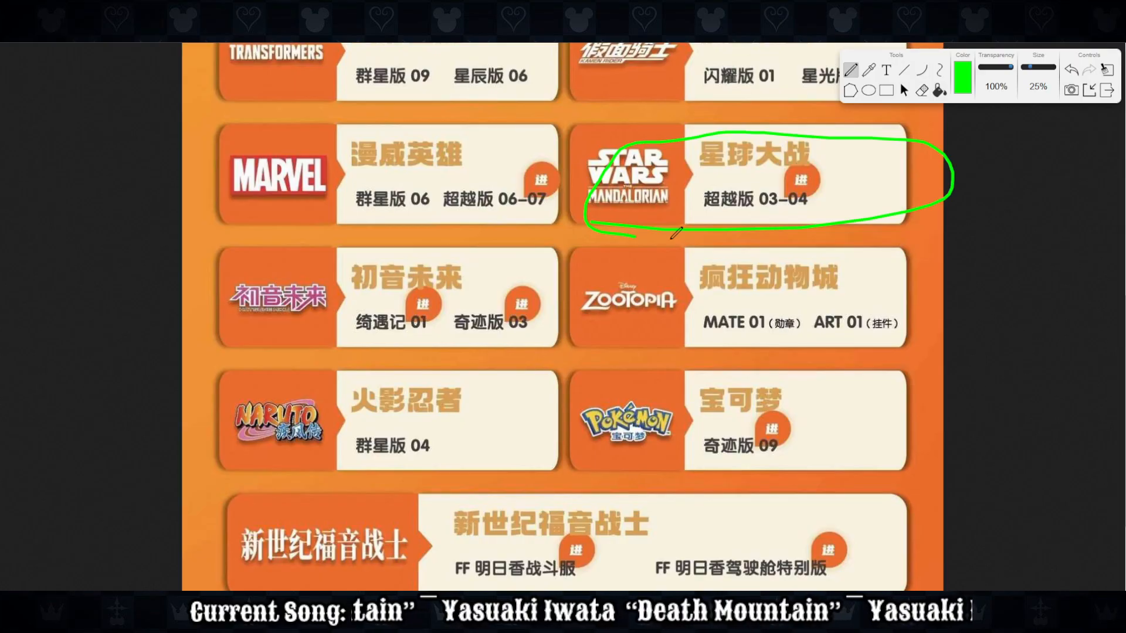
mouse_move(700, 213)
left_mouse_down()
mouse_move(848, 177)
mouse_move(708, 204)
left_mouse_up()
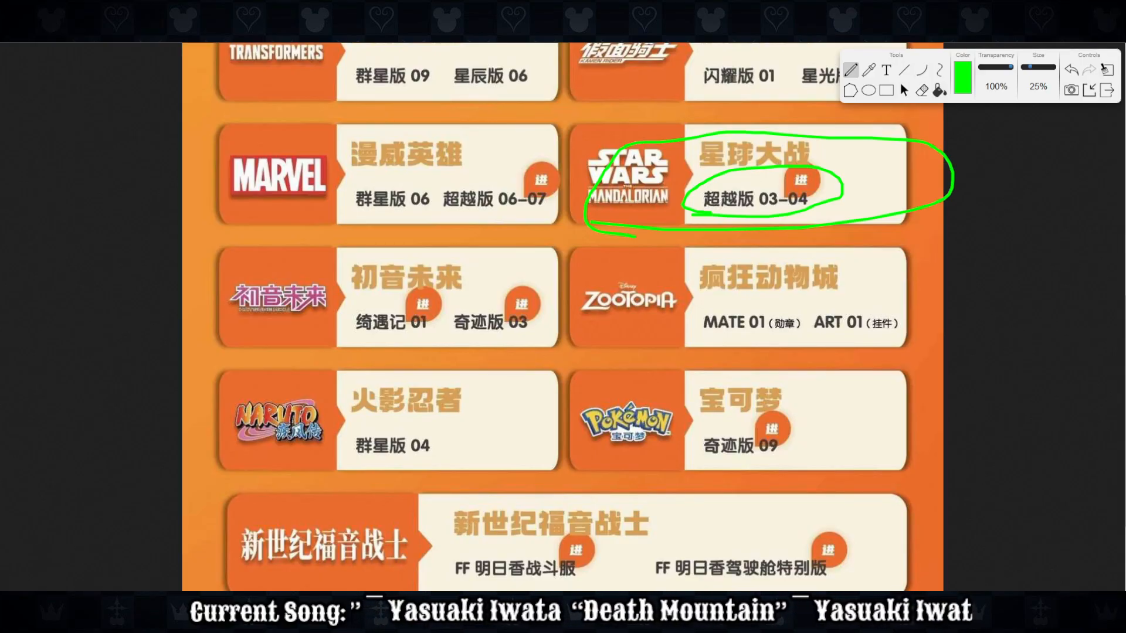
left_click(1106, 70)
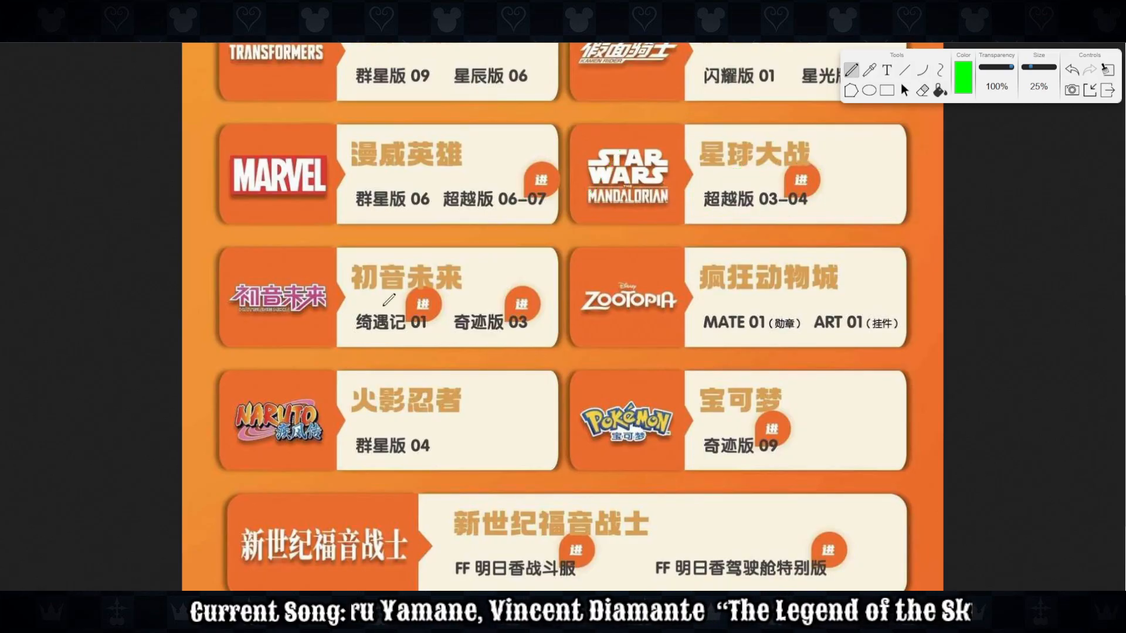
Circle Naruto 群星版 04, Pokémon 奇迹版 09 and both 新世纪福音战士 FF items, clear the marks and exit annotation.
scroll(690, 270, "down", 2)
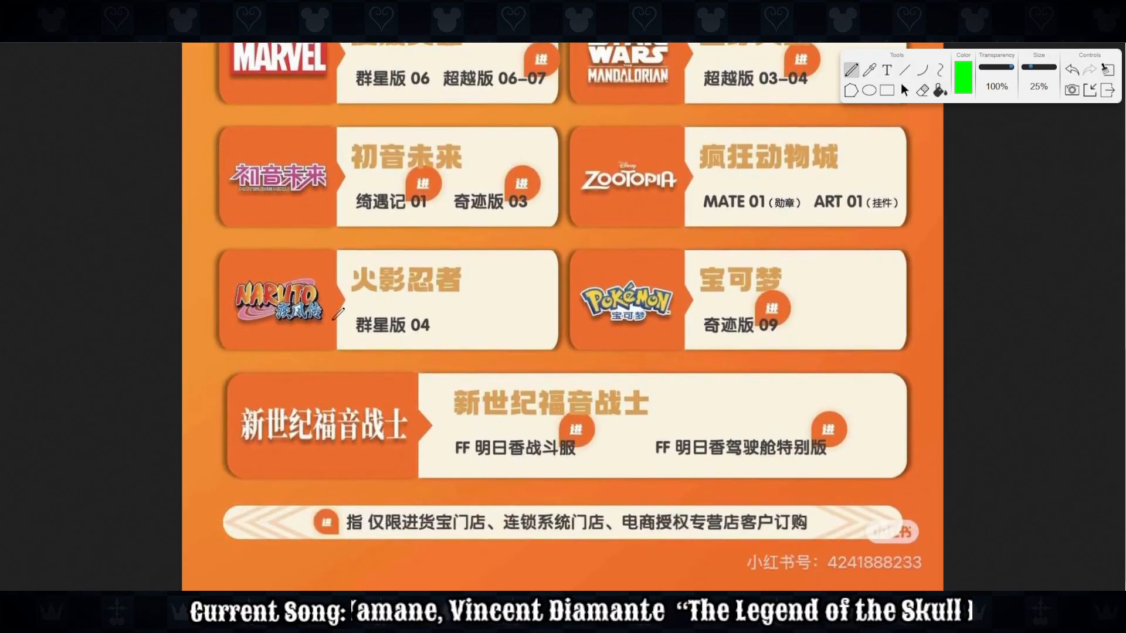
mouse_move(363, 334)
left_mouse_down()
mouse_move(314, 305)
mouse_move(395, 358)
left_mouse_up()
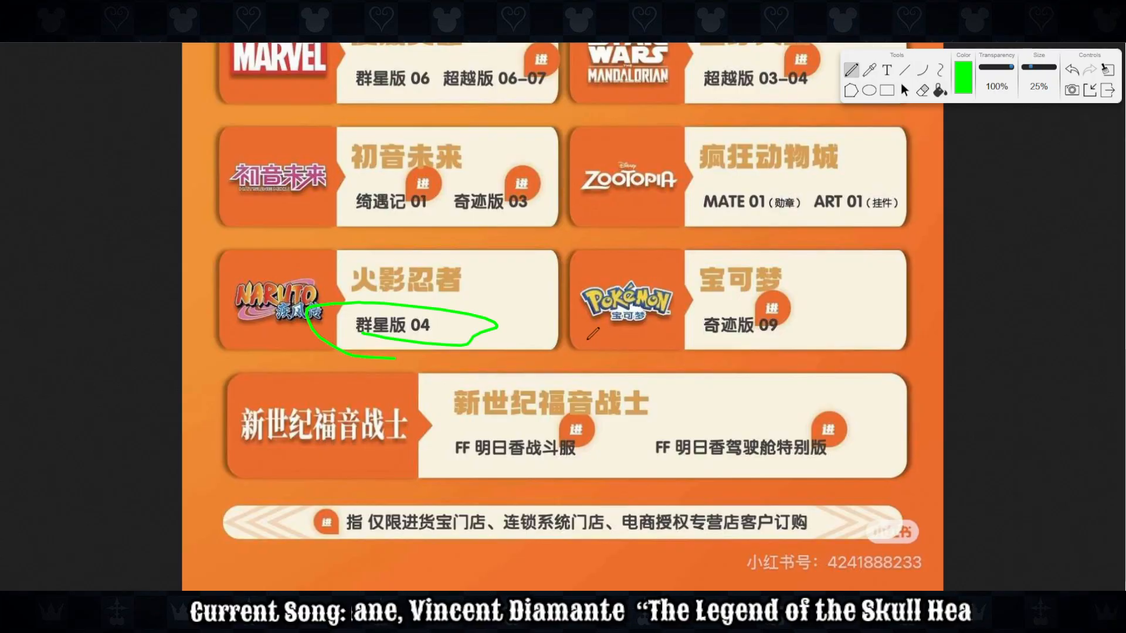
mouse_move(684, 343)
left_mouse_down()
mouse_move(744, 345)
mouse_move(661, 300)
mouse_move(707, 342)
left_mouse_up()
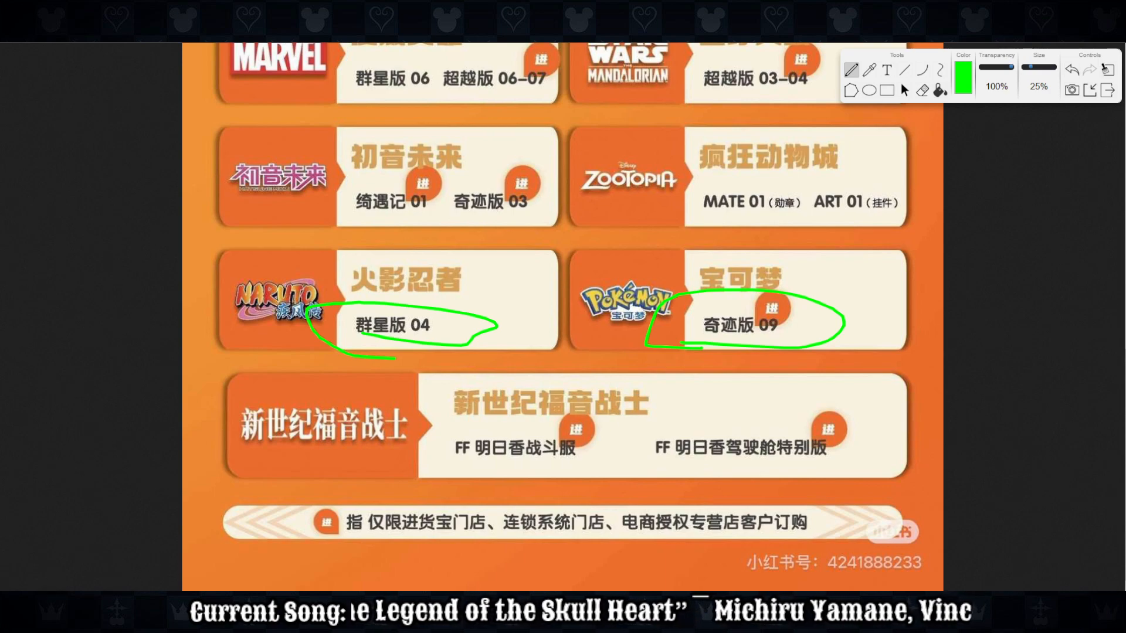
mouse_move(367, 465)
left_mouse_down()
mouse_move(872, 433)
mouse_move(352, 456)
mouse_move(404, 465)
left_mouse_up()
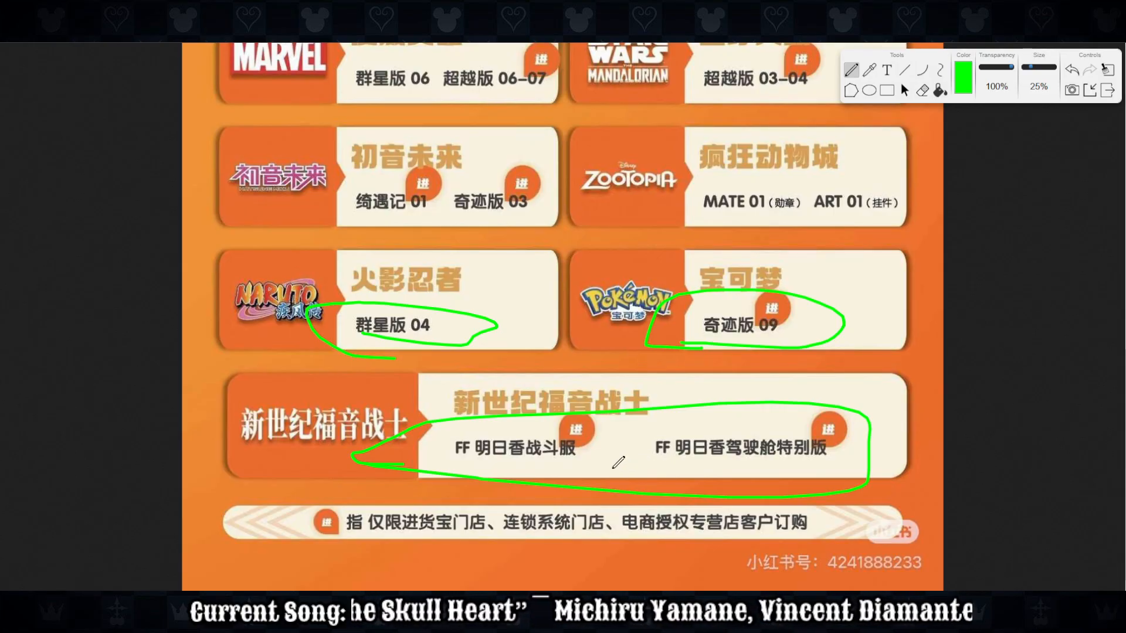
left_click(1108, 70)
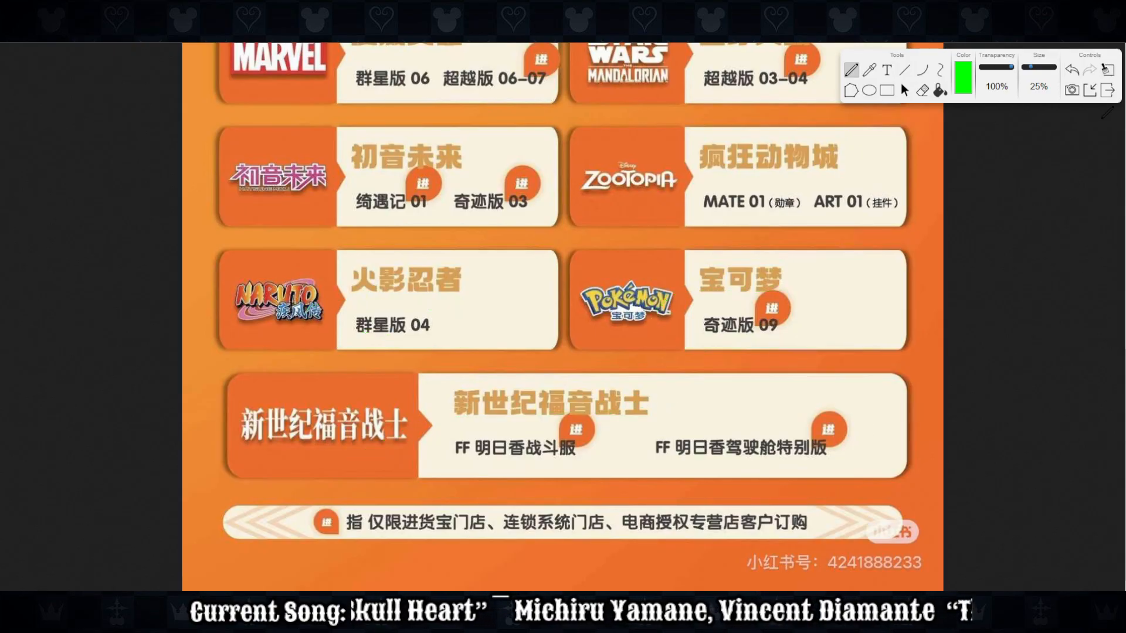
left_click(1108, 91)
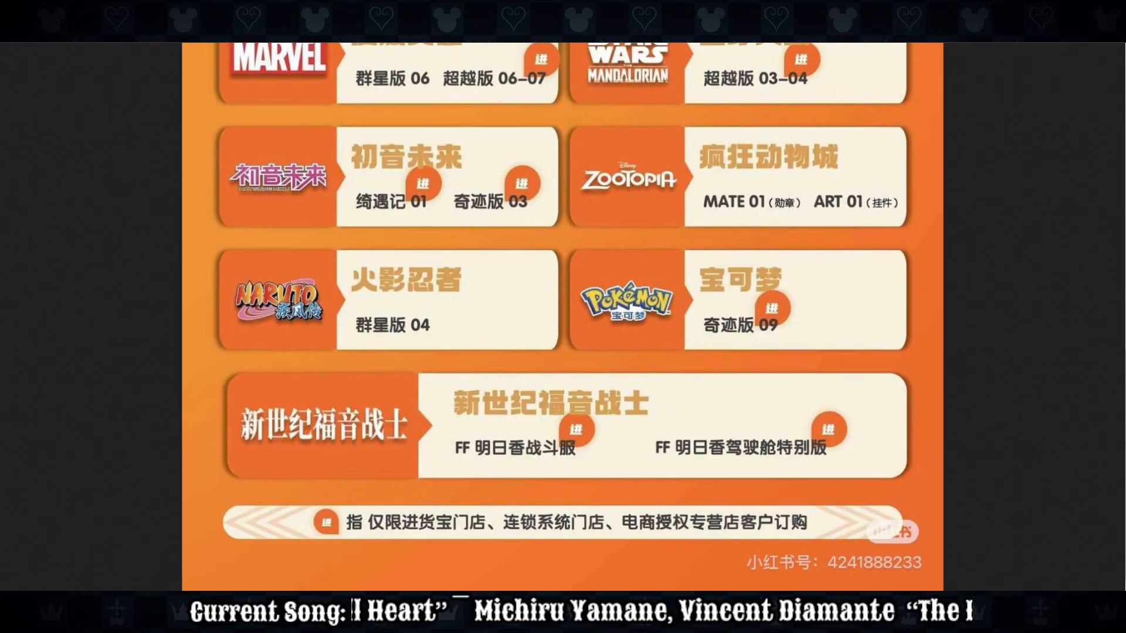
Close the poster, refresh the Bruek brick Weibo feed and look over the Masked Rider Empty Me Extreme Form post.
key("Right")
key("ctrl+w")
scroll(604, 273, "down", 1)
scroll(634, 269, "up", 3)
scroll(635, 269, "down", 1)
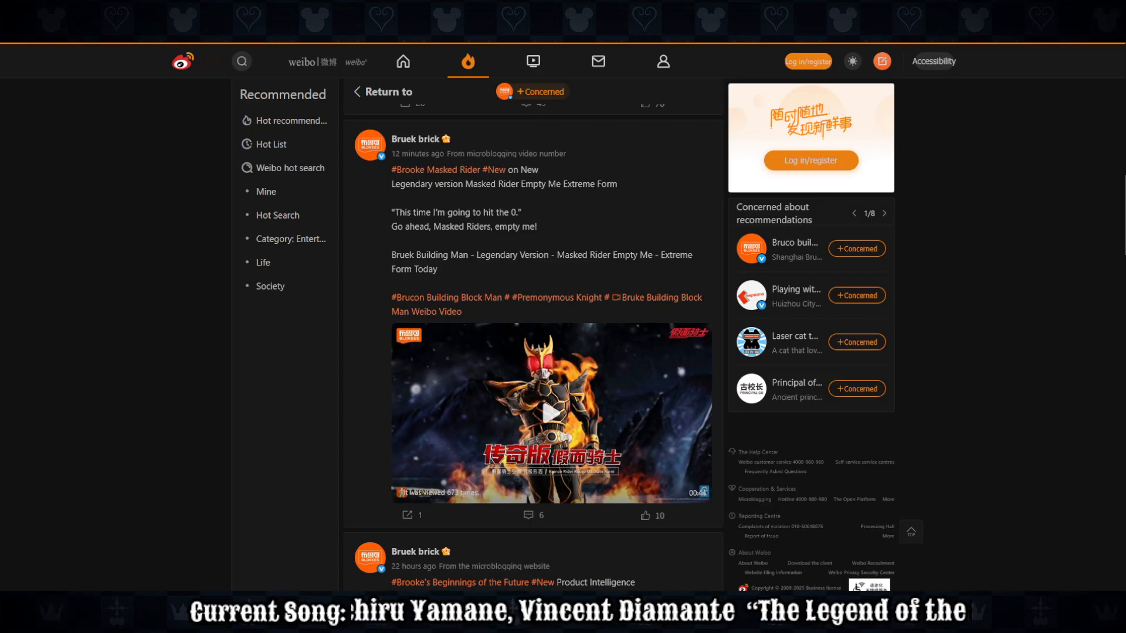
key("F5")
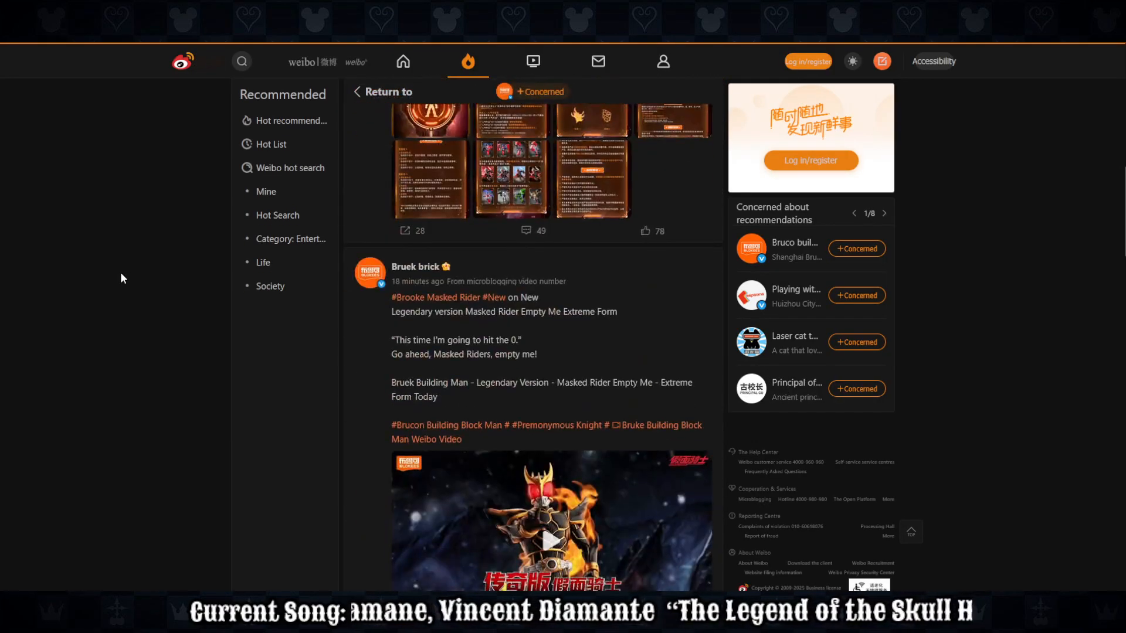
scroll(120, 274, "up", 3)
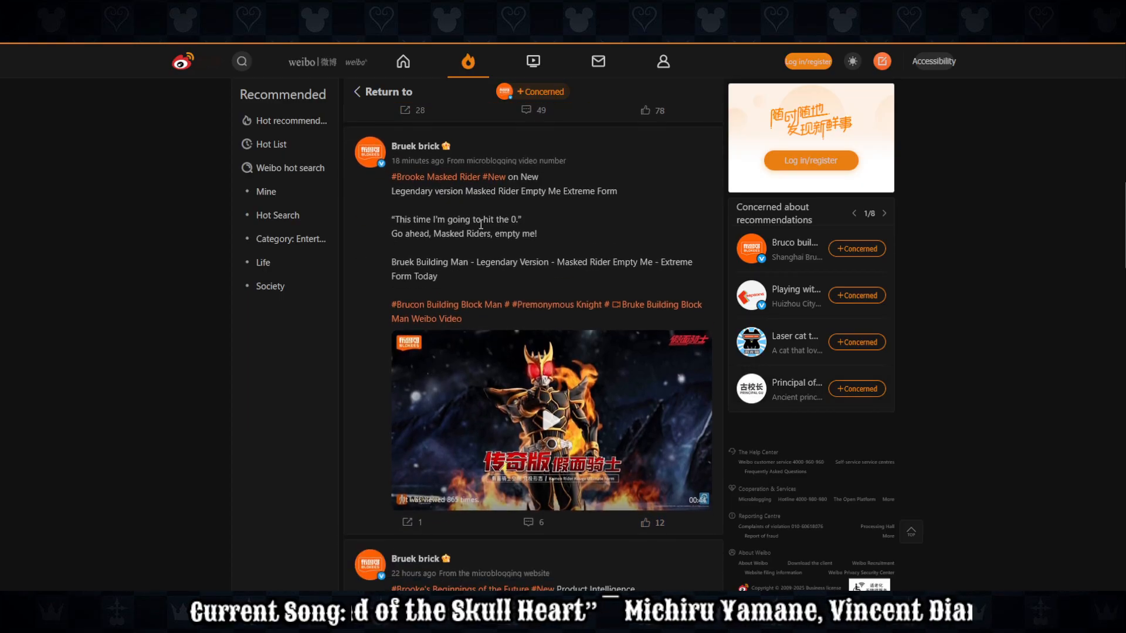
Check the posting time of the Masked Rider Empty Me Extreme Form post, reload the Bruek brick feed and scroll through it.
double_click(437, 160)
mouse_move(418, 163)
left_mouse_down()
mouse_move(392, 148)
mouse_move(395, 161)
left_mouse_up()
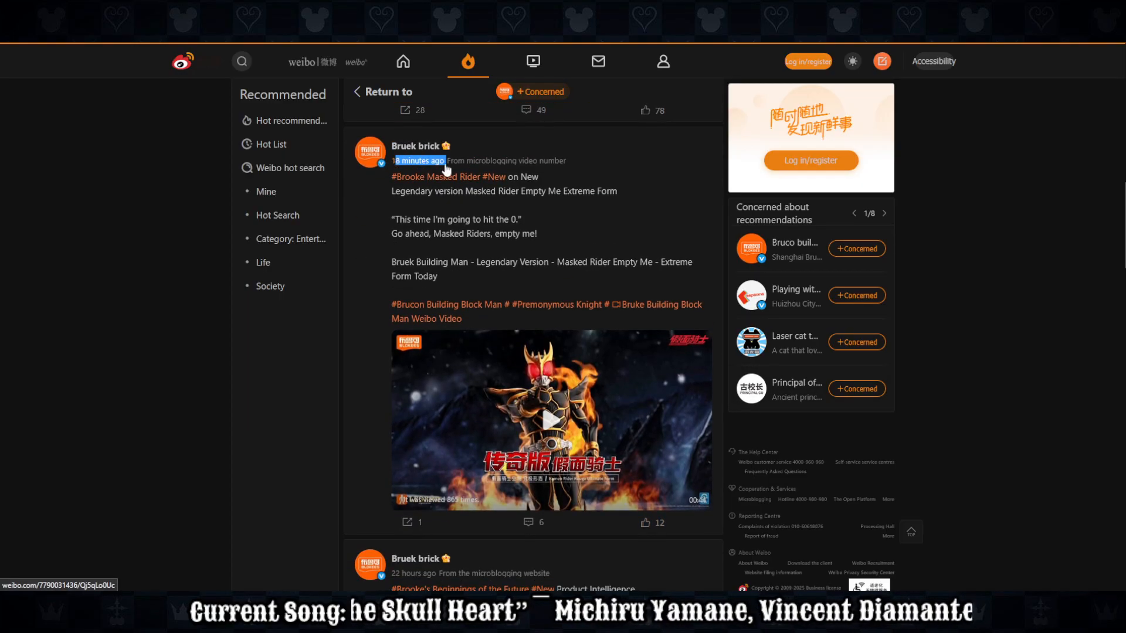
left_click(618, 196)
left_click(58, 32)
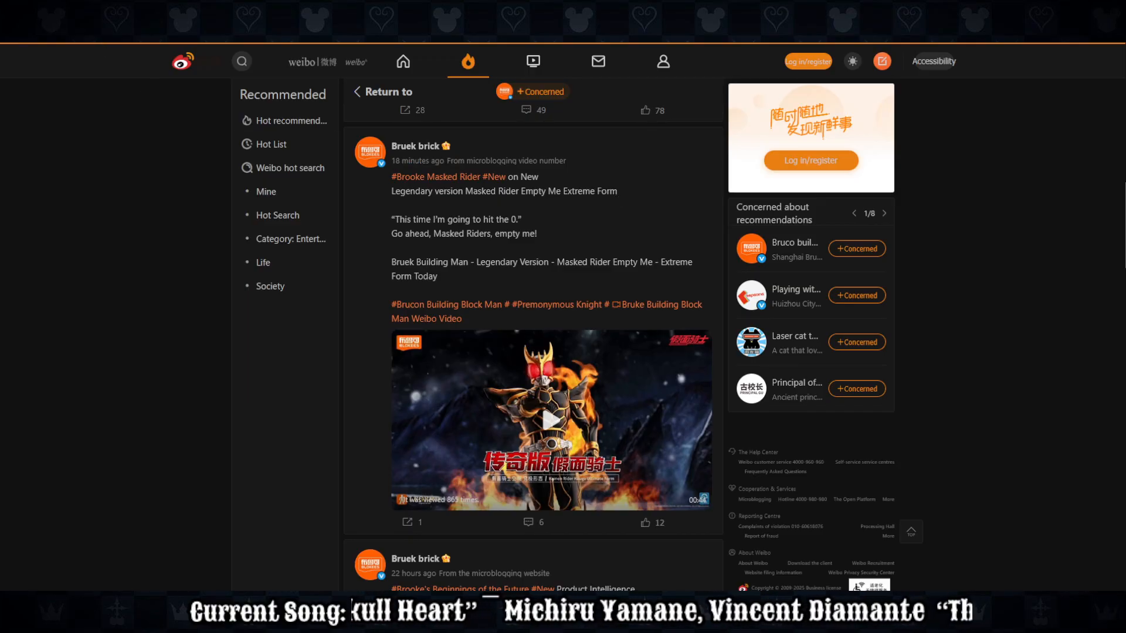
scroll(524, 365, "down", 5)
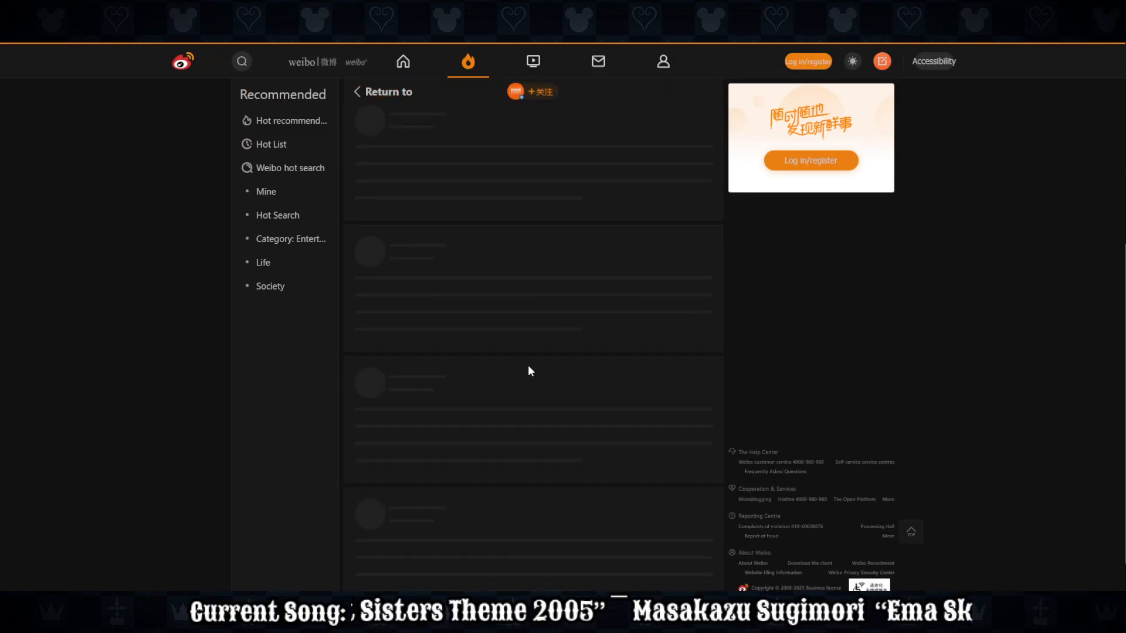
scroll(537, 363, "down", 6)
scroll(537, 363, "down", 6)
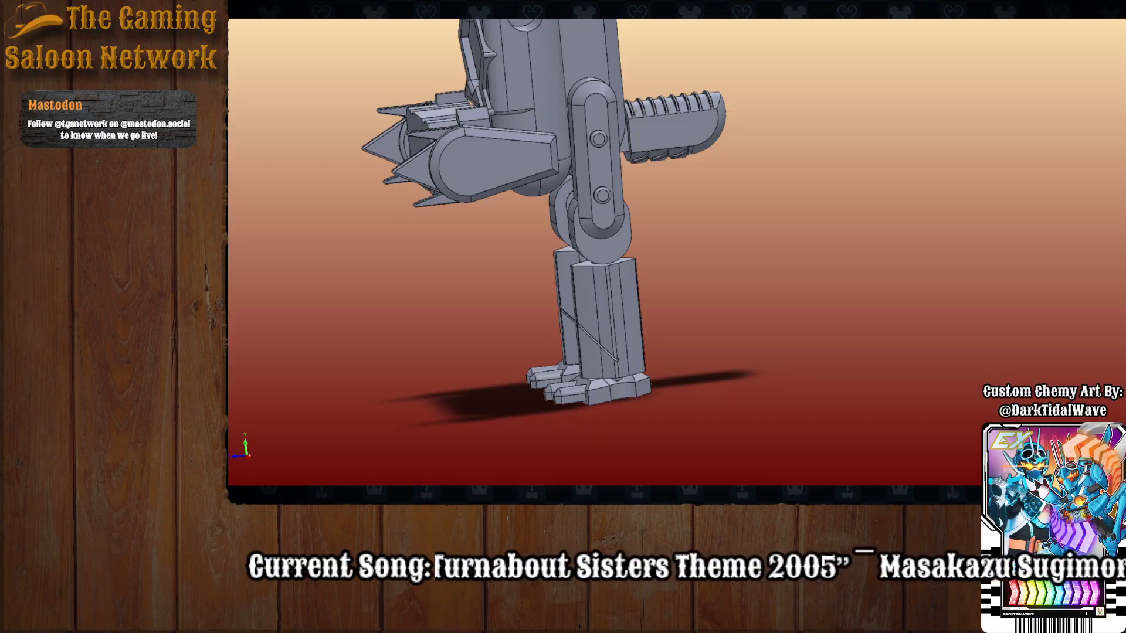
Switch to the figure assembly in SolidWorks, select the torso block and open it as its own part.
middle_click_drag(558, 302, 784, 409)
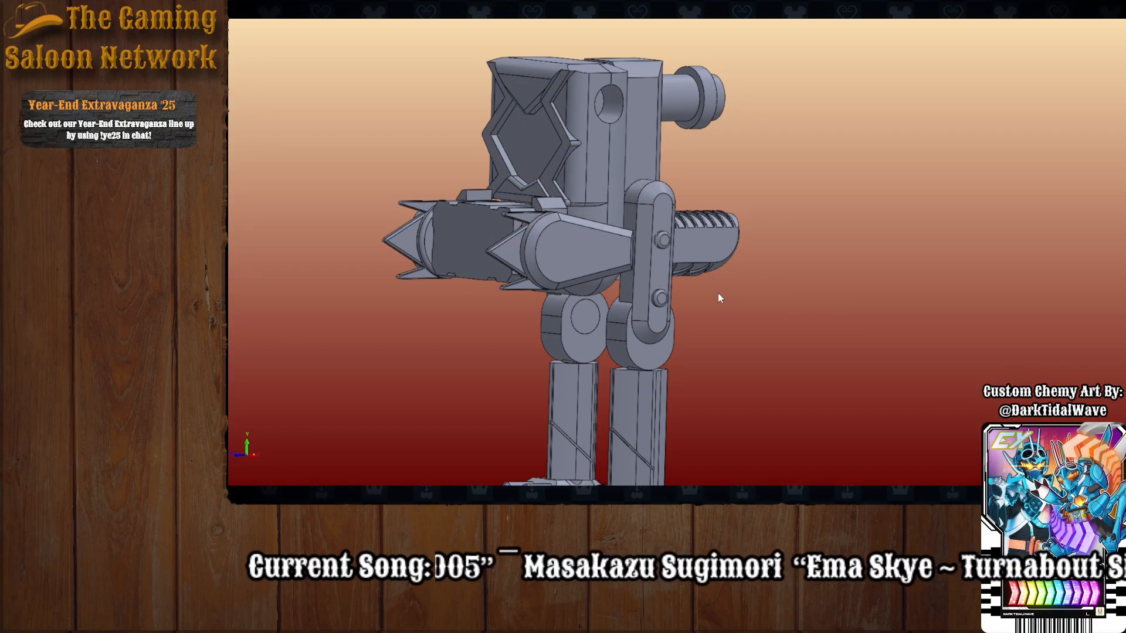
middle_click_drag(727, 359, 701, 369)
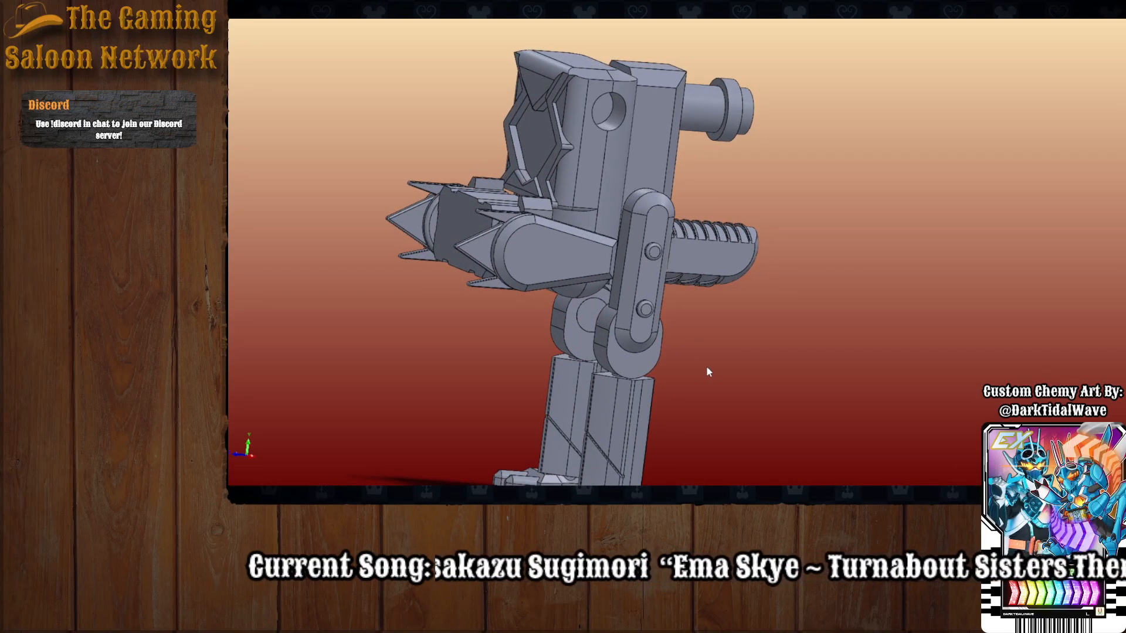
middle_click_drag(706, 372, 748, 386)
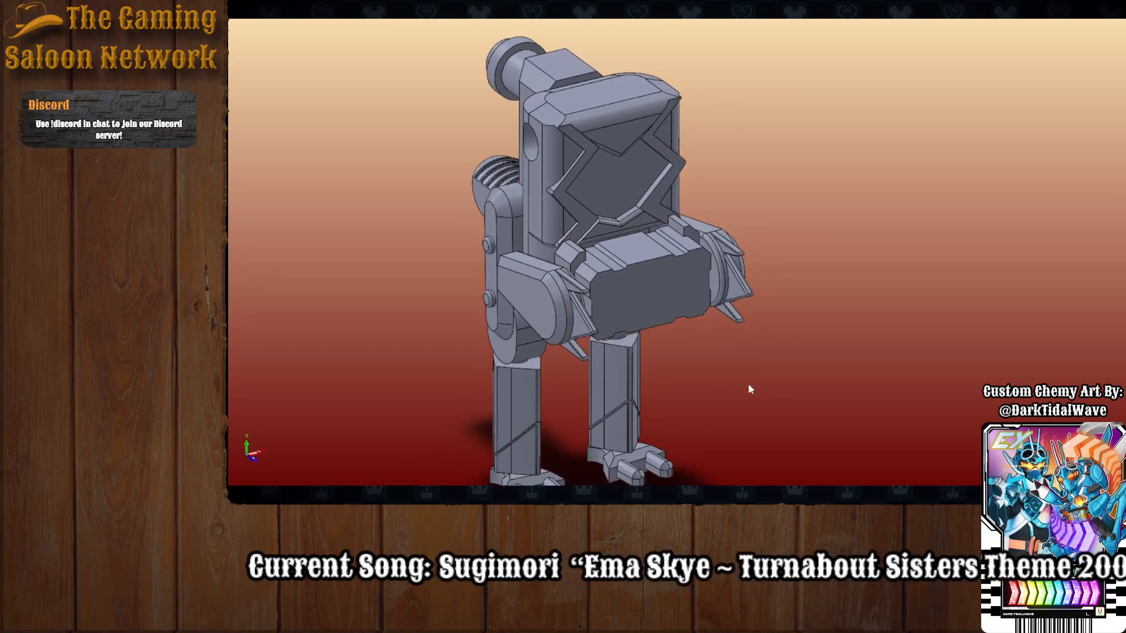
scroll(748, 386, "up", 3)
scroll(707, 50, "down", 3)
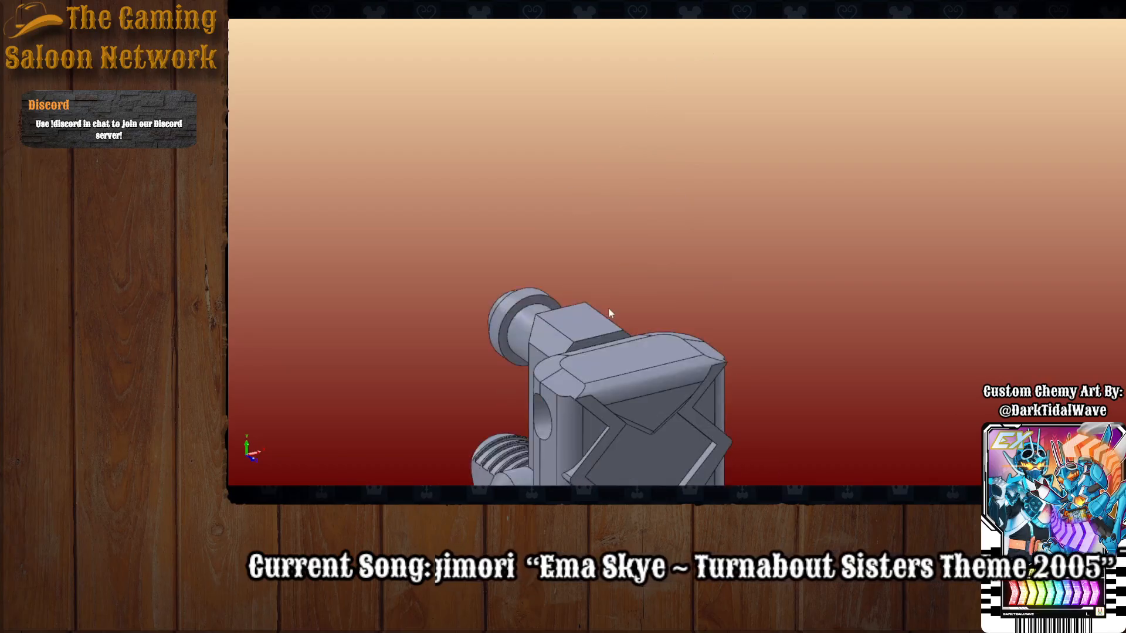
middle_click_drag(607, 311, 592, 303)
left_click(622, 392)
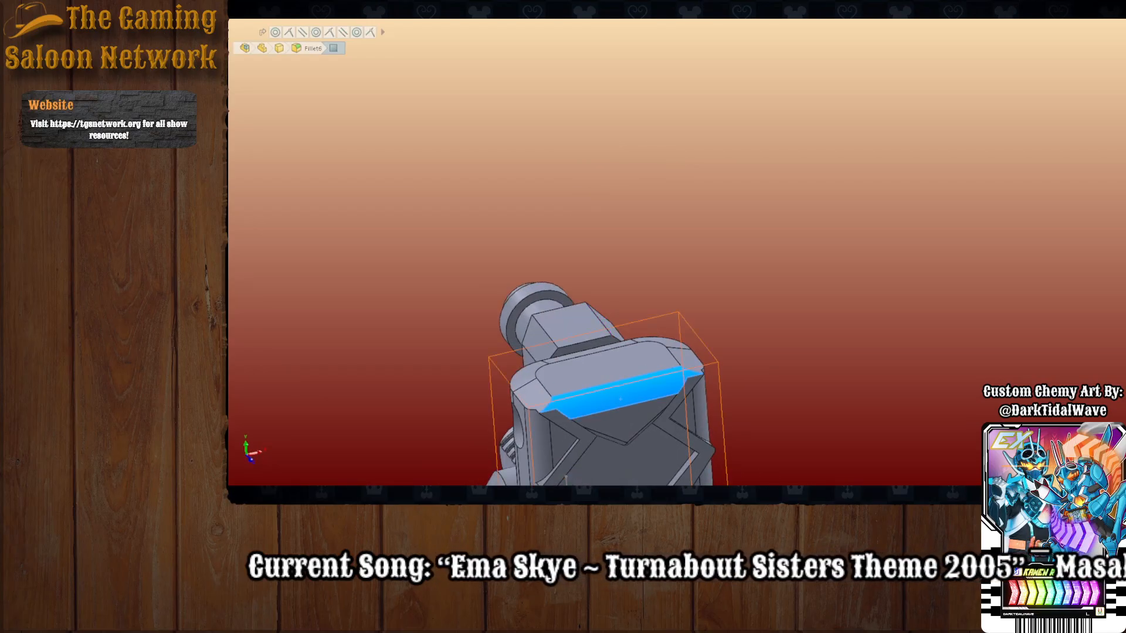
left_click(211, 181)
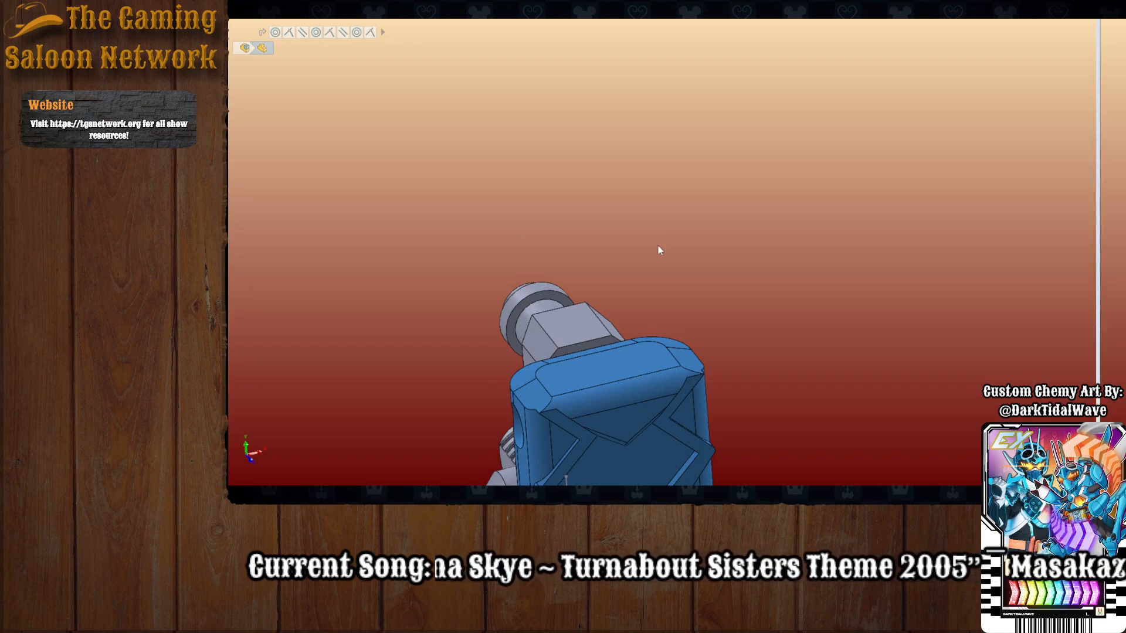
In a sketch on the torso's flat top face, draw a vertical line joining the midpoints of its front and back edges.
middle_click_drag(716, 107, 709, 279)
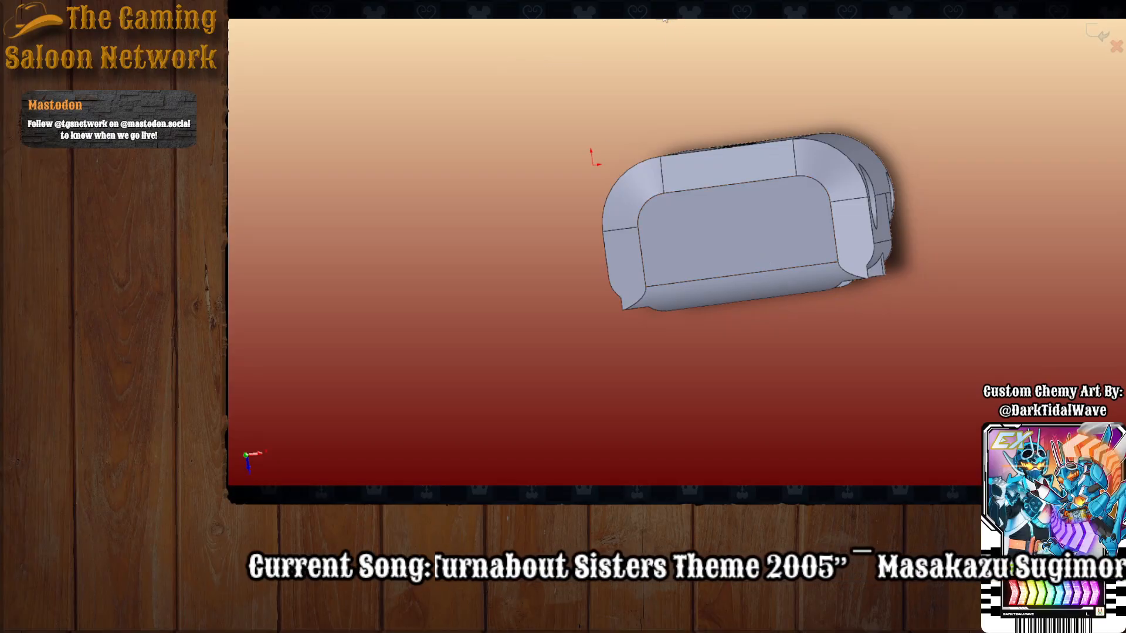
scroll(702, 329, "up", 5)
scroll(588, 311, "down", 5)
key("ctrl+8")
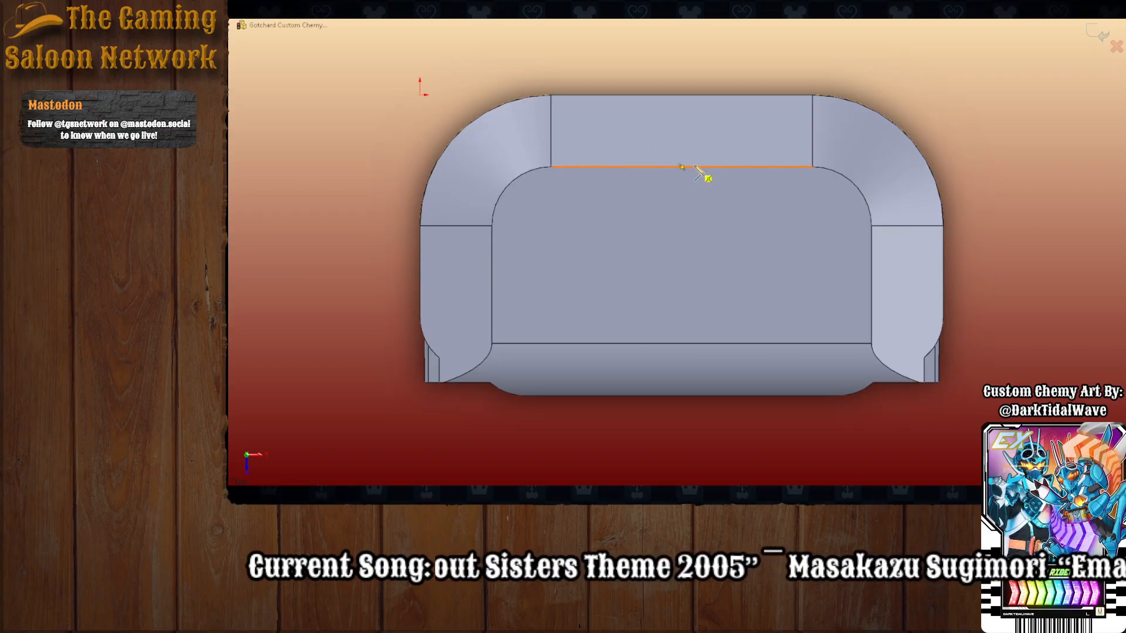
left_click(681, 343)
key("Escape")
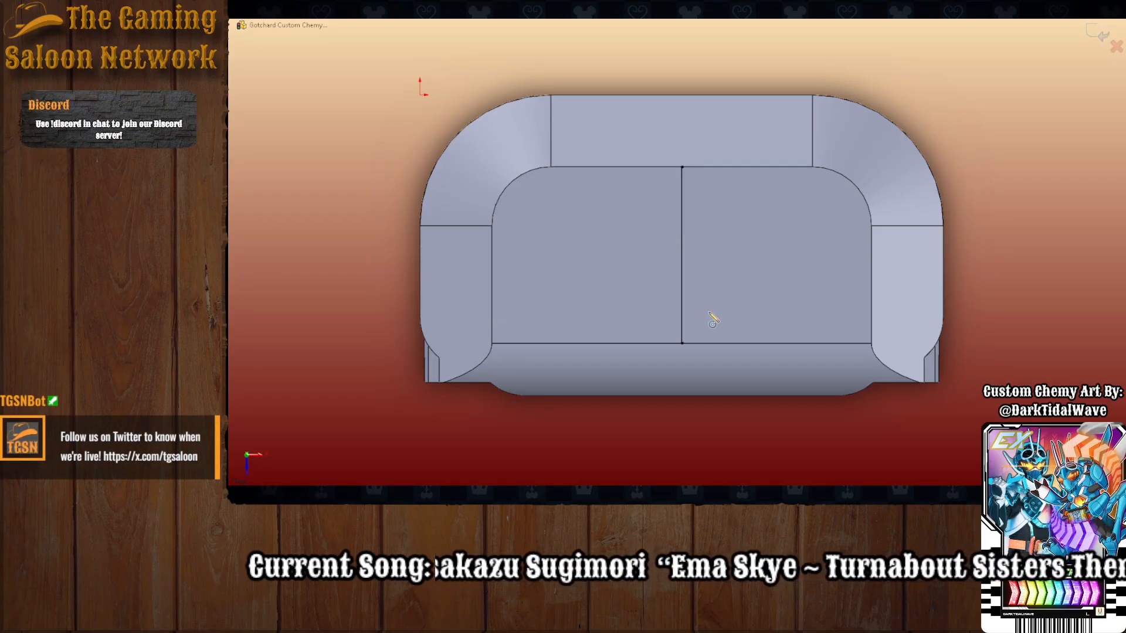
Sketch a circle centred on the vertical line's midpoint and set its diameter to 3.
left_click_drag(682, 255, 733, 270)
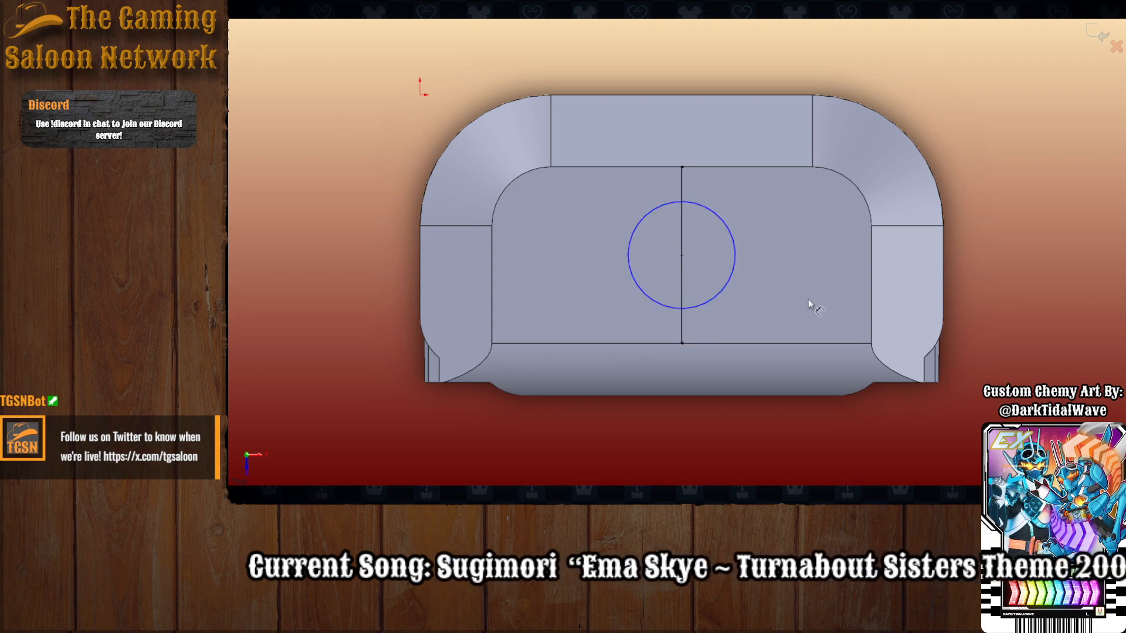
left_click(733, 279)
left_click(796, 273)
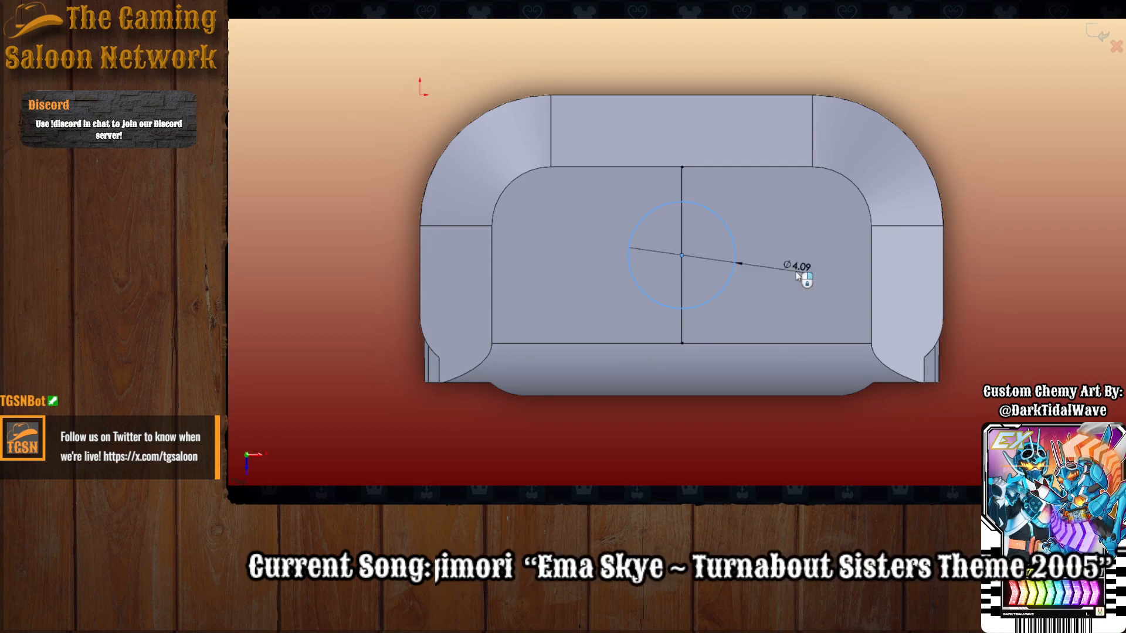
type("3")
key("Return")
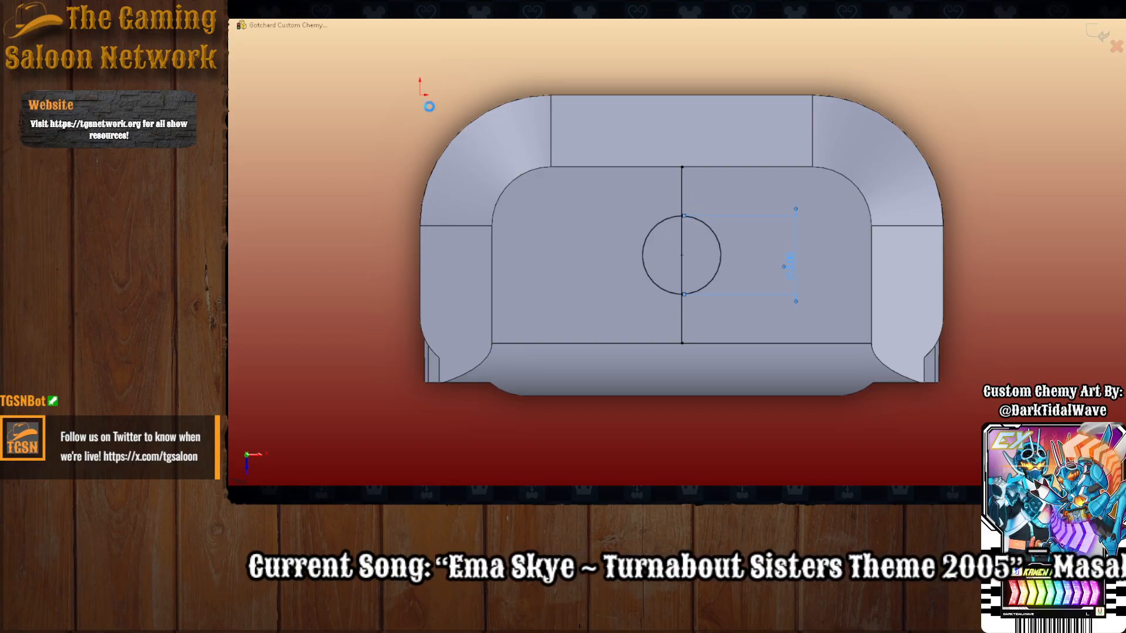
Cut the circle into the top of the torso as a blind hole with a depth of 3.
left_click(711, 262)
left_click(667, 266)
middle_click_drag(638, 317, 609, 176)
scroll(519, 171, "up", 4)
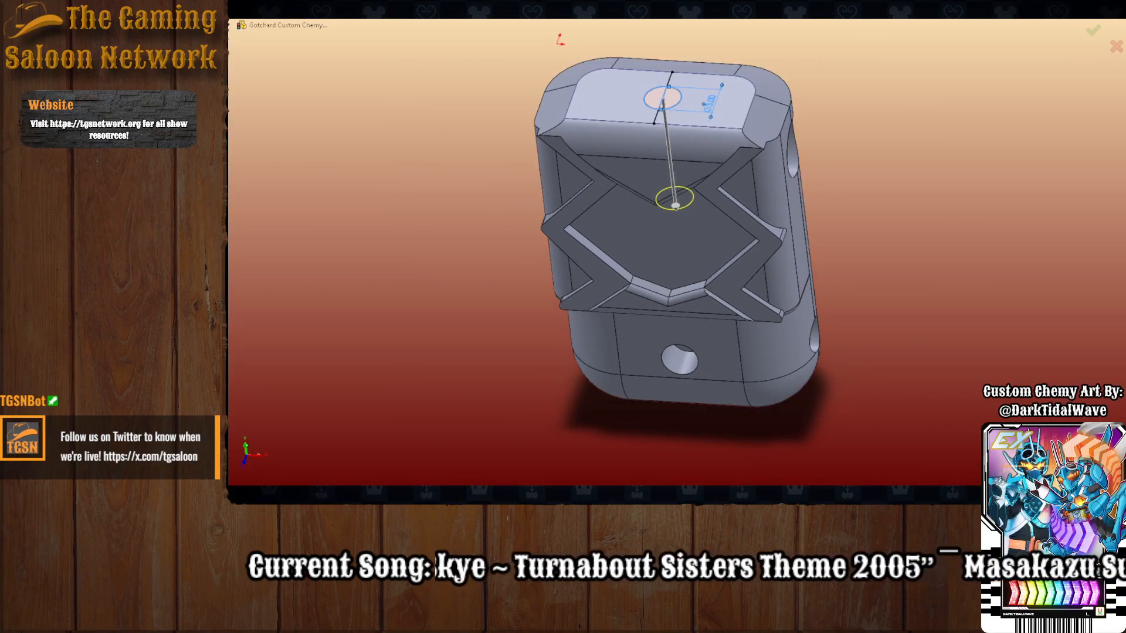
type("3")
key("Return")
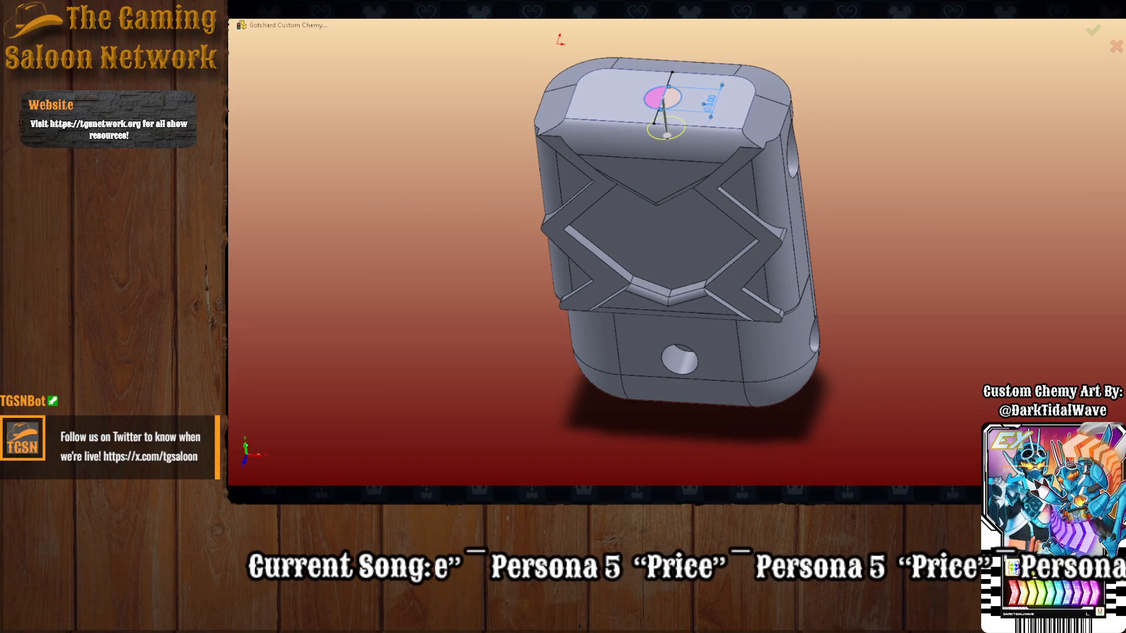
middle_click_drag(474, 294, 747, 108)
scroll(566, 285, "up", 5)
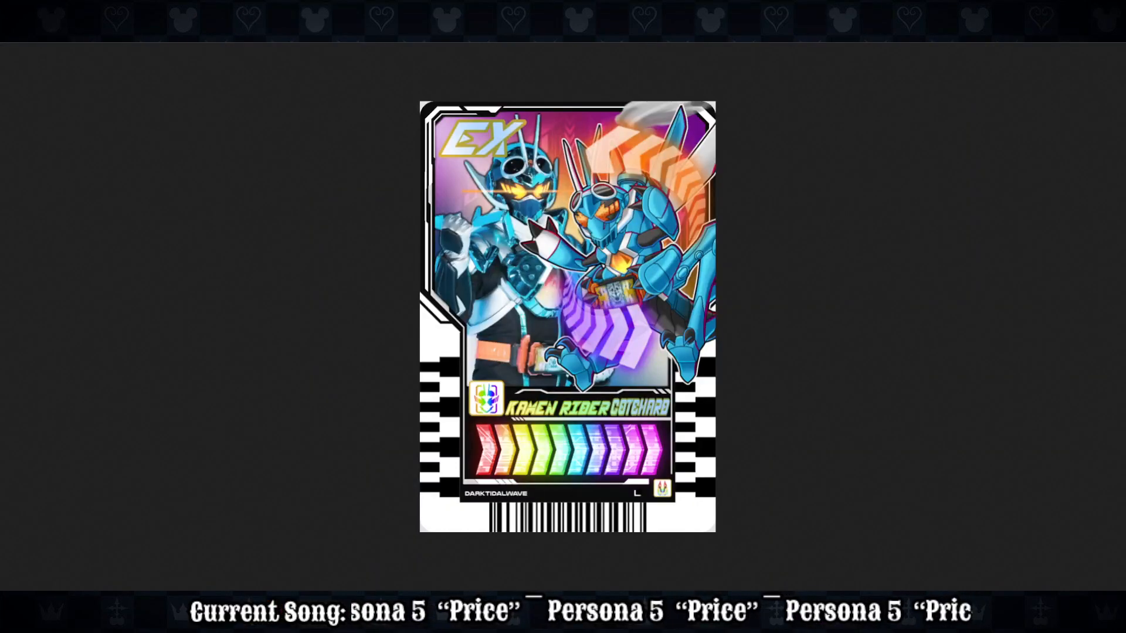
Bring up the Kamen Rider Gotchard card art and zoom in to examine the blue Chemy character.
scroll(802, 304, "up", 1)
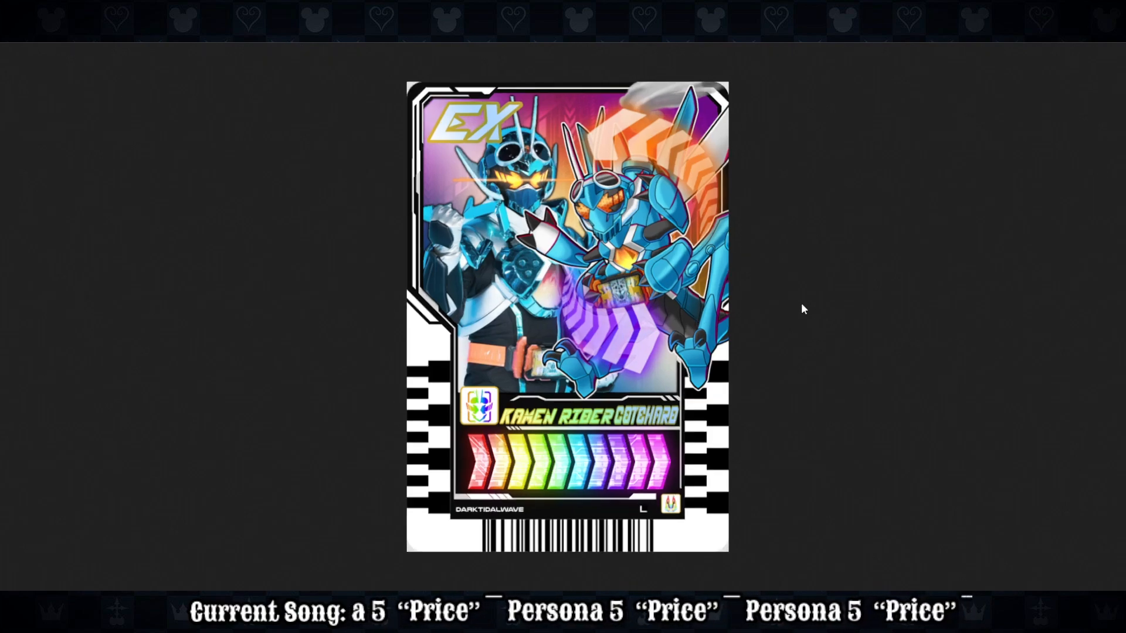
scroll(801, 304, "up", 6, "ctrl")
scroll(801, 304, "down", 2, "ctrl")
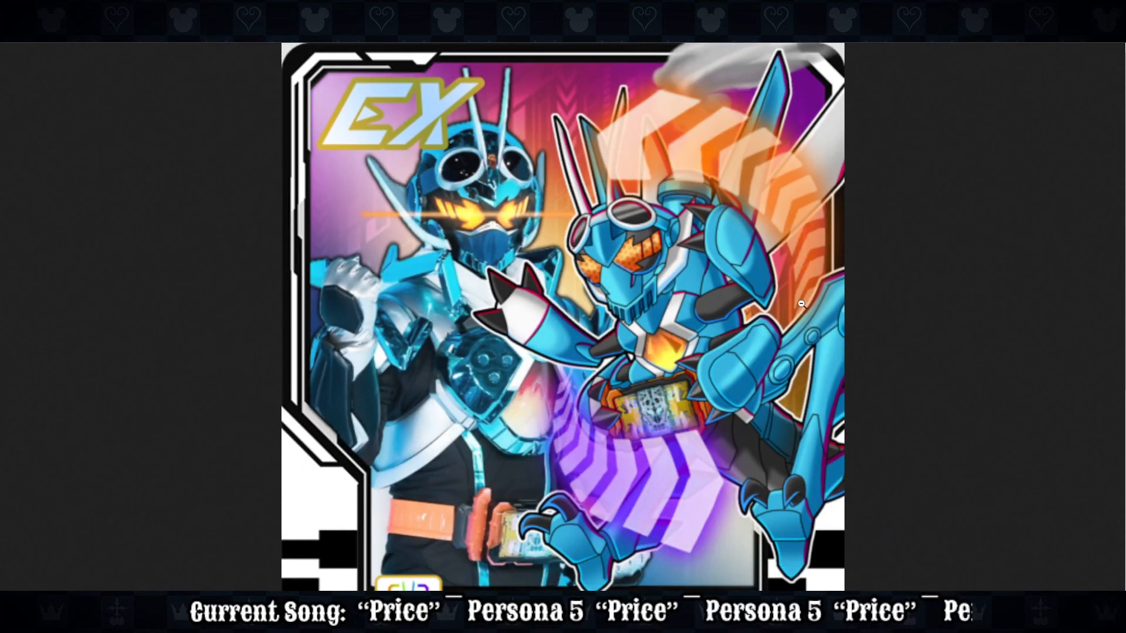
left_click(1009, 30)
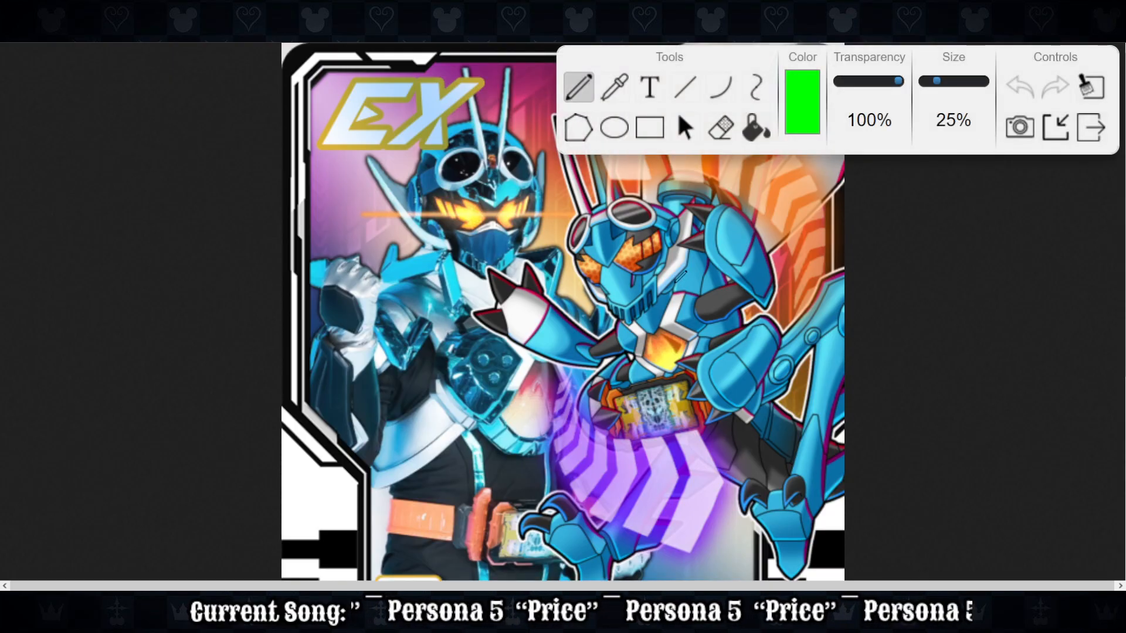
left_click(1091, 126)
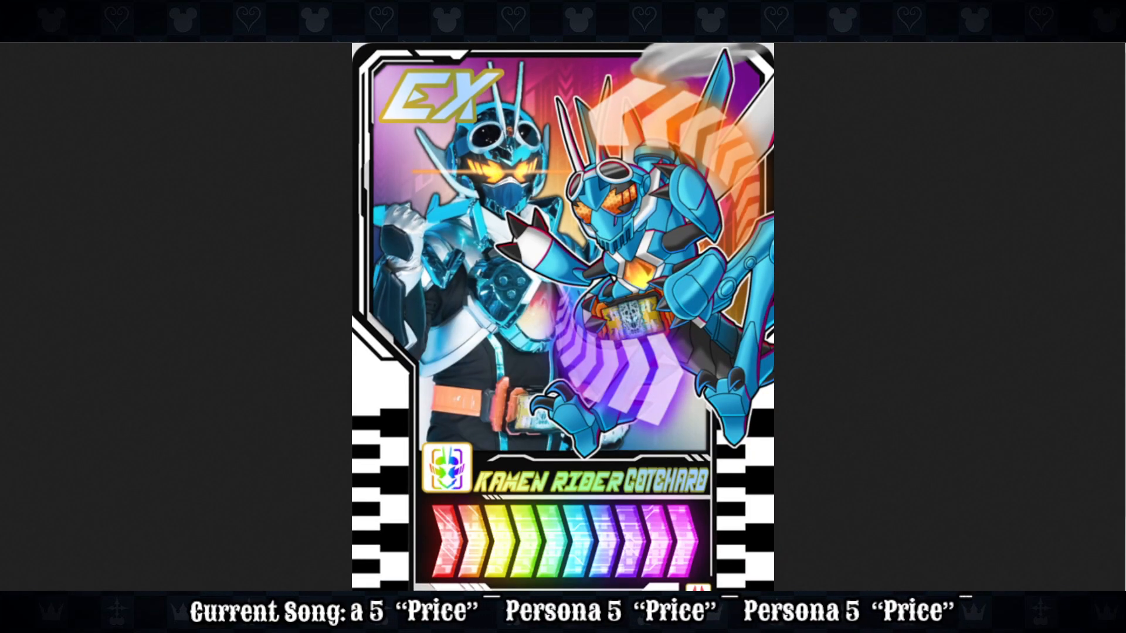
Circle the Chemy's antennae and the wing area behind its shoulder in green, clear the marks and exit annotation.
mouse_move(544, 182)
left_mouse_down()
mouse_move(629, 139)
mouse_move(557, 75)
mouse_move(552, 172)
left_mouse_up()
mouse_move(747, 214)
left_mouse_down()
mouse_move(622, 112)
mouse_move(627, 61)
mouse_move(674, 77)
left_mouse_up()
mouse_move(740, 220)
left_mouse_down()
mouse_move(769, 216)
mouse_move(788, 138)
mouse_move(936, 147)
left_mouse_up()
mouse_move(1104, 85)
left_mouse_down()
mouse_move(1076, 103)
mouse_move(1076, 120)
mouse_move(832, 112)
mouse_move(840, 146)
left_mouse_up()
key("ctrl+z")
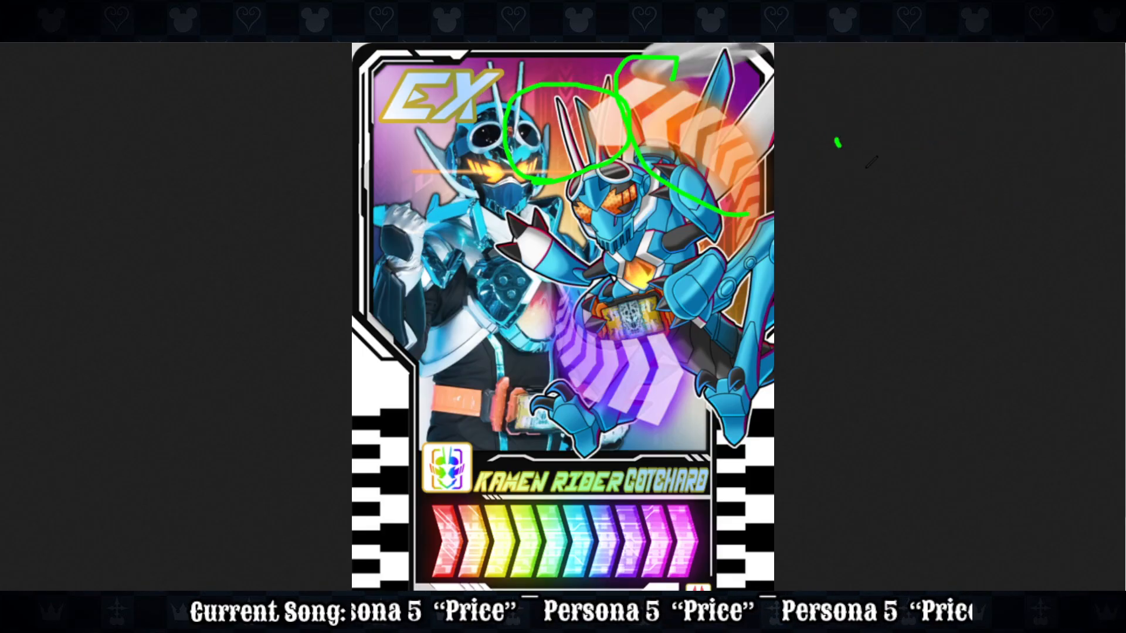
mouse_move(744, 221)
left_mouse_down()
mouse_move(758, 220)
mouse_move(805, 59)
mouse_move(695, 73)
mouse_move(671, 88)
left_mouse_up()
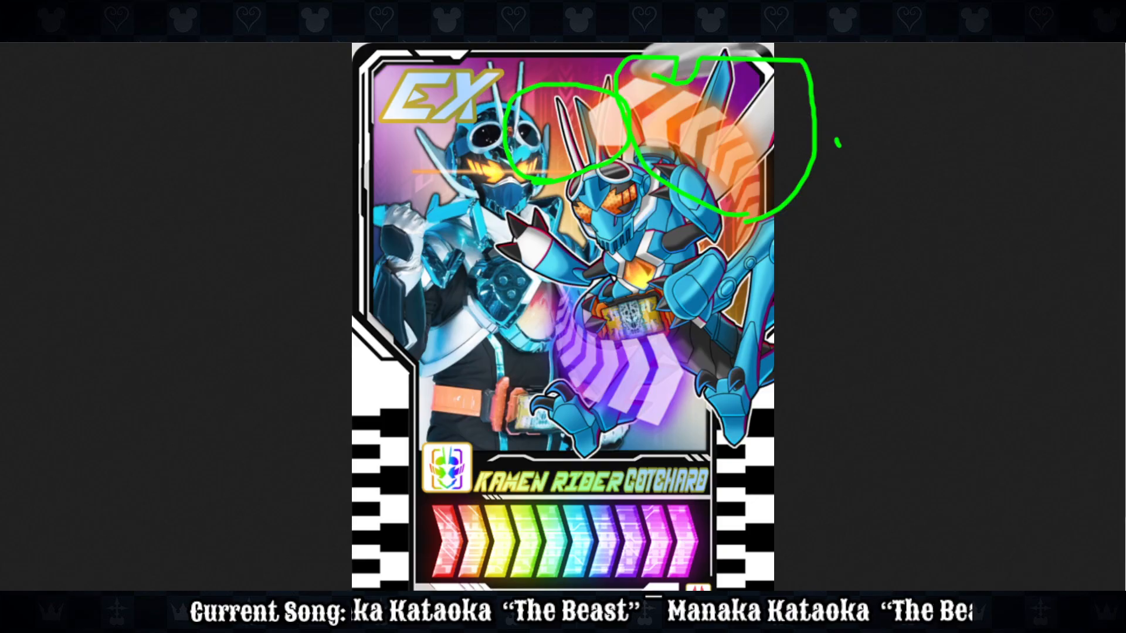
mouse_move(1023, 58)
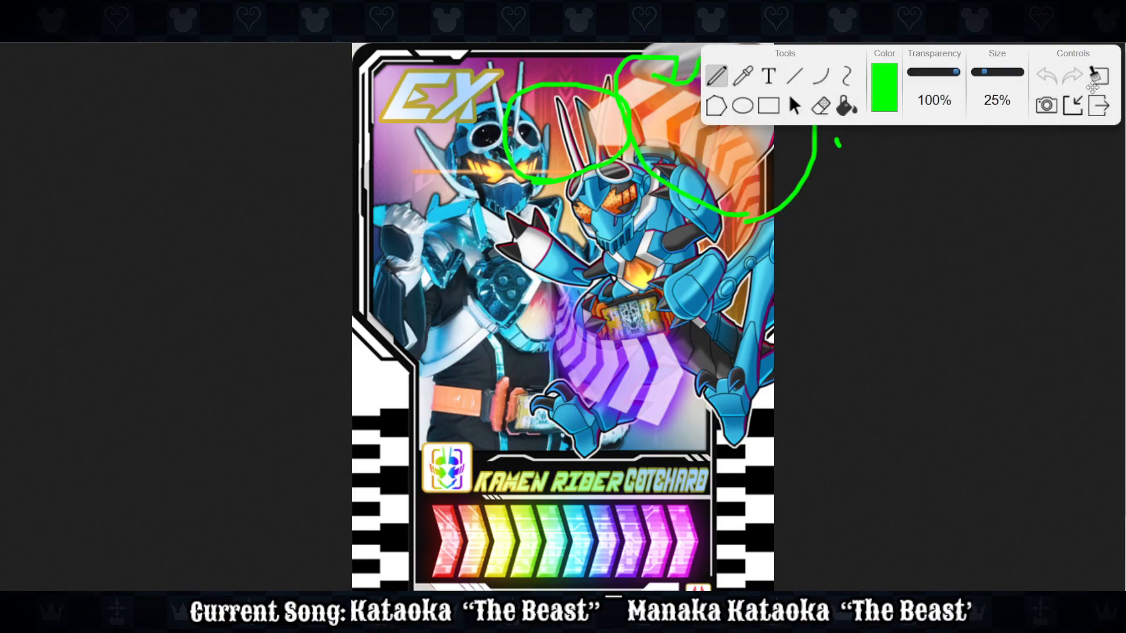
left_click(1096, 77)
left_click(1096, 107)
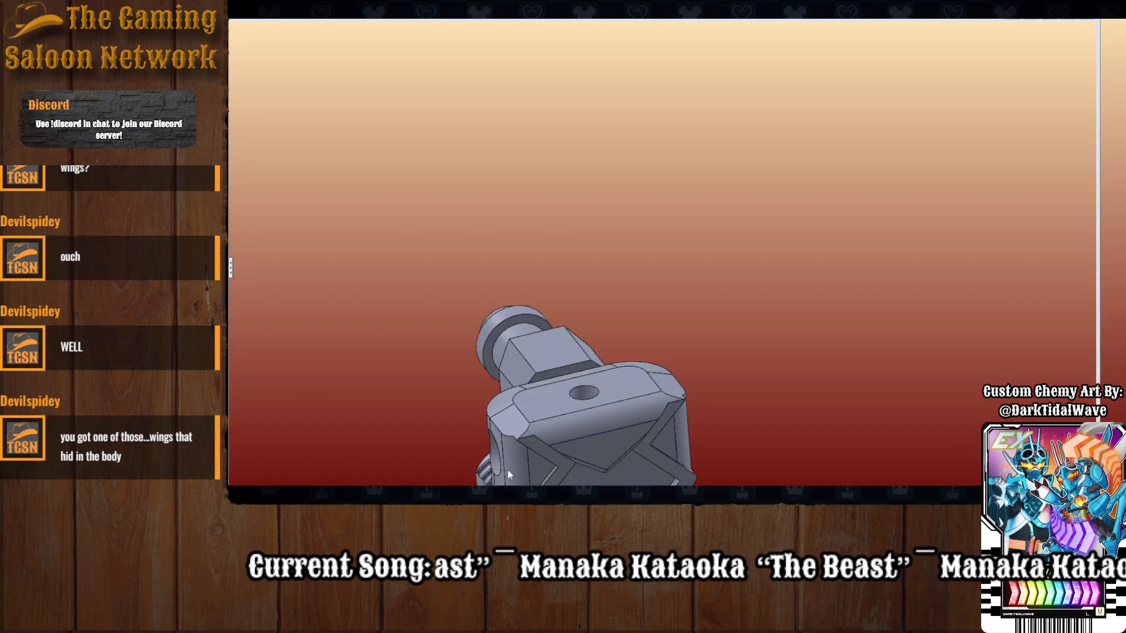
Return to the figure assembly and examine the torso, backpack, arms and legs from several angles.
scroll(727, 358, "up", 2)
mouse_move(682, 396)
middle_mouse_down("ctrl")
mouse_move(682, 344)
mouse_move(621, 249)
mouse_move(459, 245)
mouse_move(455, 266)
mouse_move(617, 240)
middle_mouse_up("ctrl")
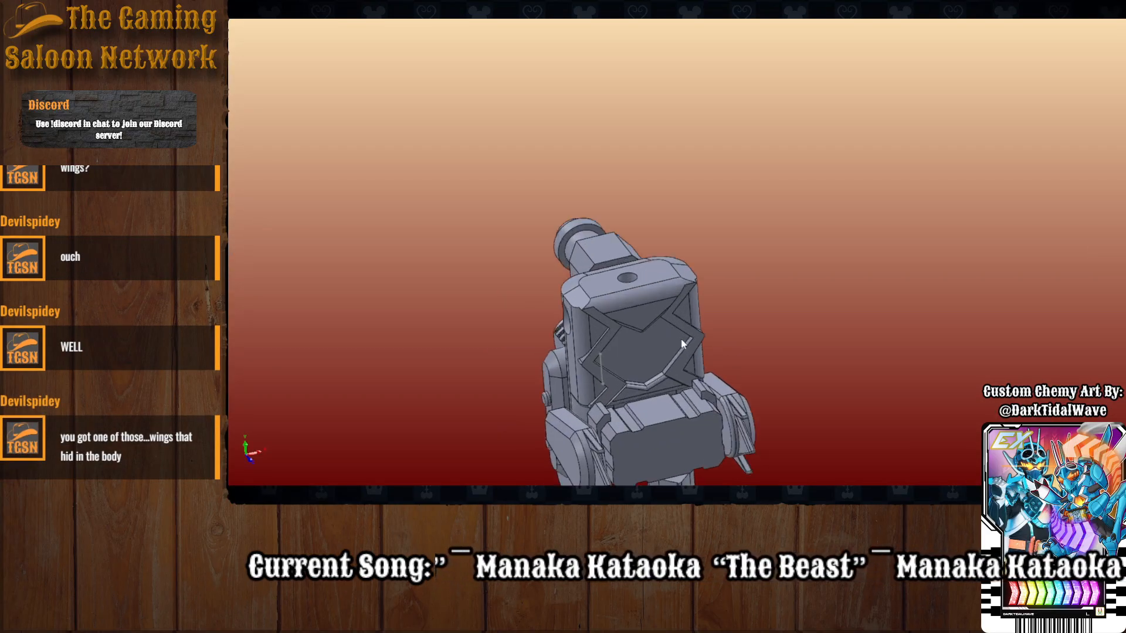
scroll(682, 344, "down", 2)
scroll(682, 344, "up", 3)
scroll(653, 331, "down", 4)
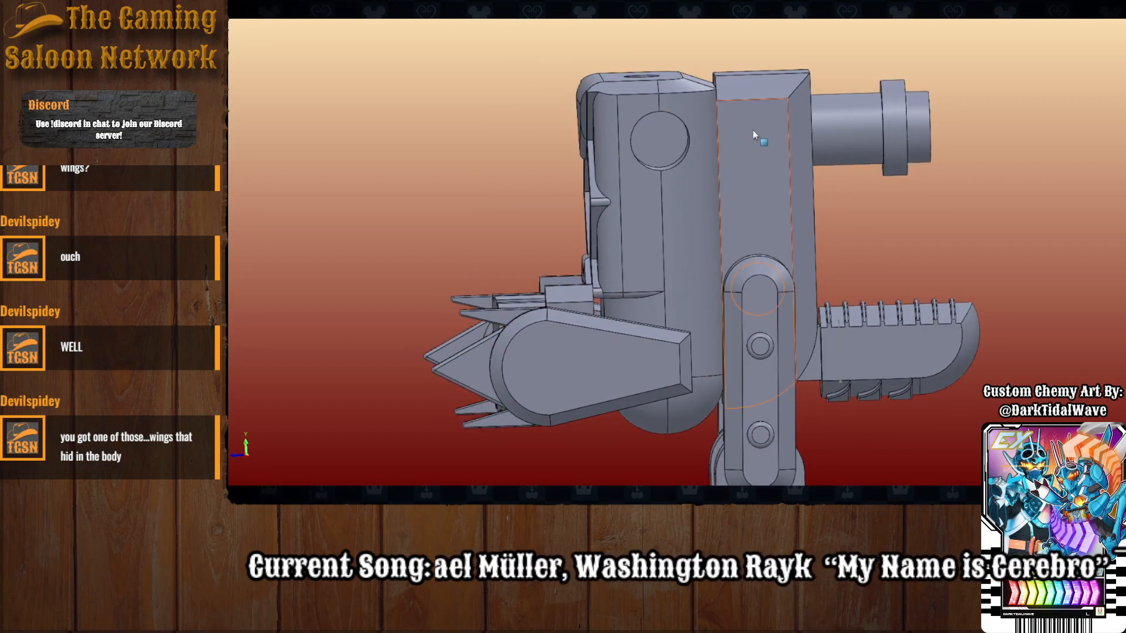
middle_click_drag(761, 148, 581, 161)
middle_click_drag(779, 238, 797, 121)
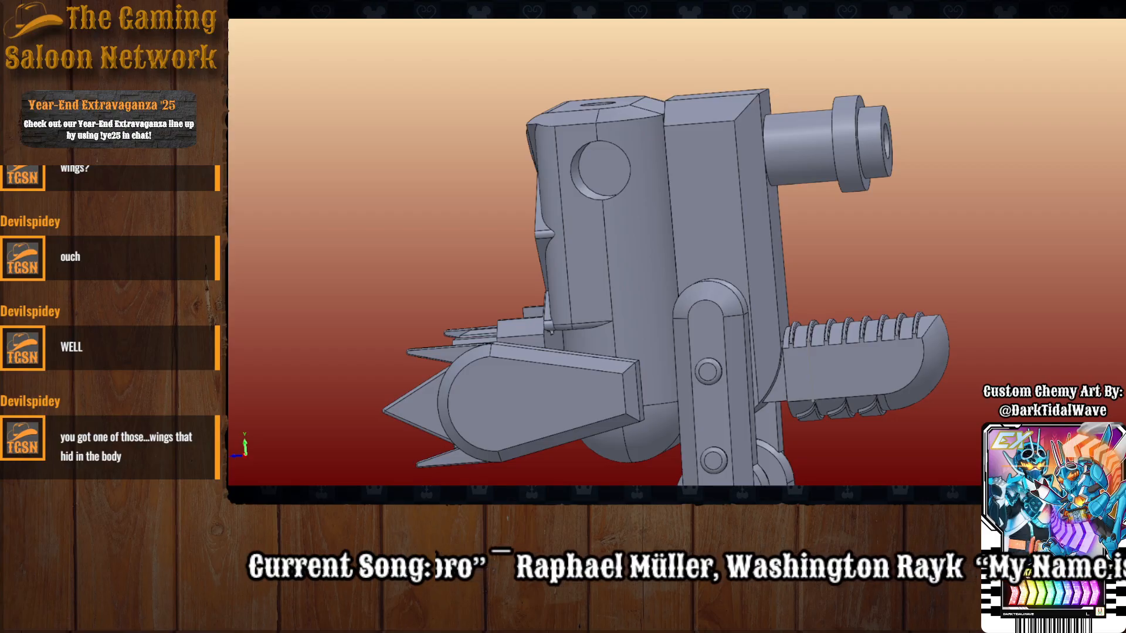
mouse_move(680, 351)
middle_mouse_down()
mouse_move(760, 363)
mouse_move(732, 331)
mouse_move(703, 342)
mouse_move(753, 363)
mouse_move(698, 343)
middle_mouse_up()
scroll(757, 291, "up", 3)
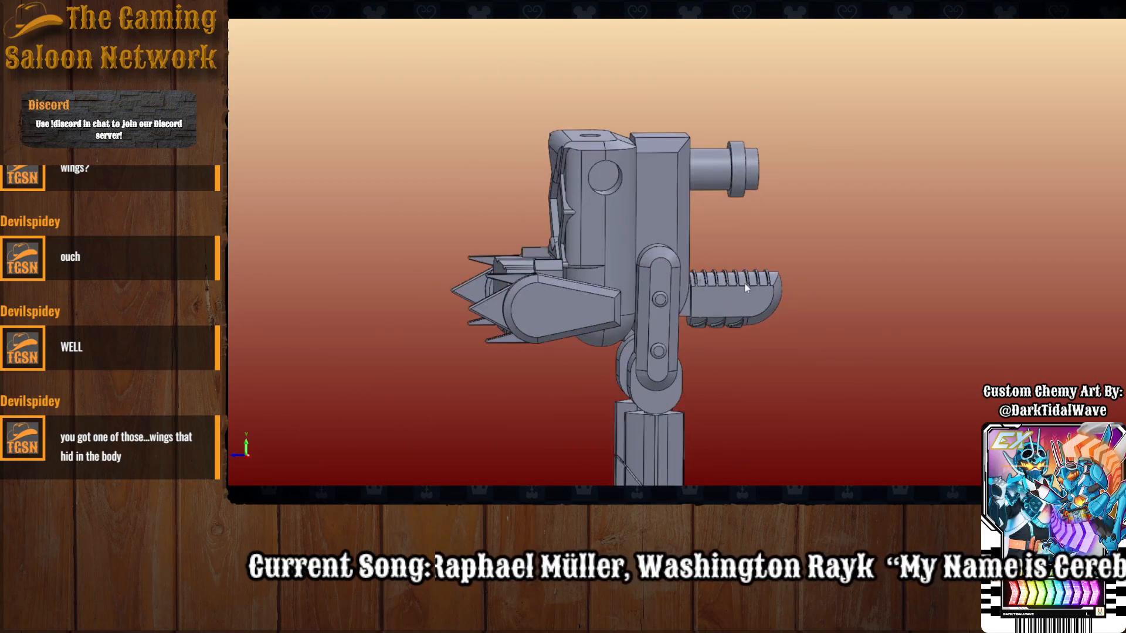
scroll(745, 285, "down", 3)
scroll(657, 363, "up", 3)
scroll(653, 252, "down", 2)
middle_click_drag(631, 325, 658, 349)
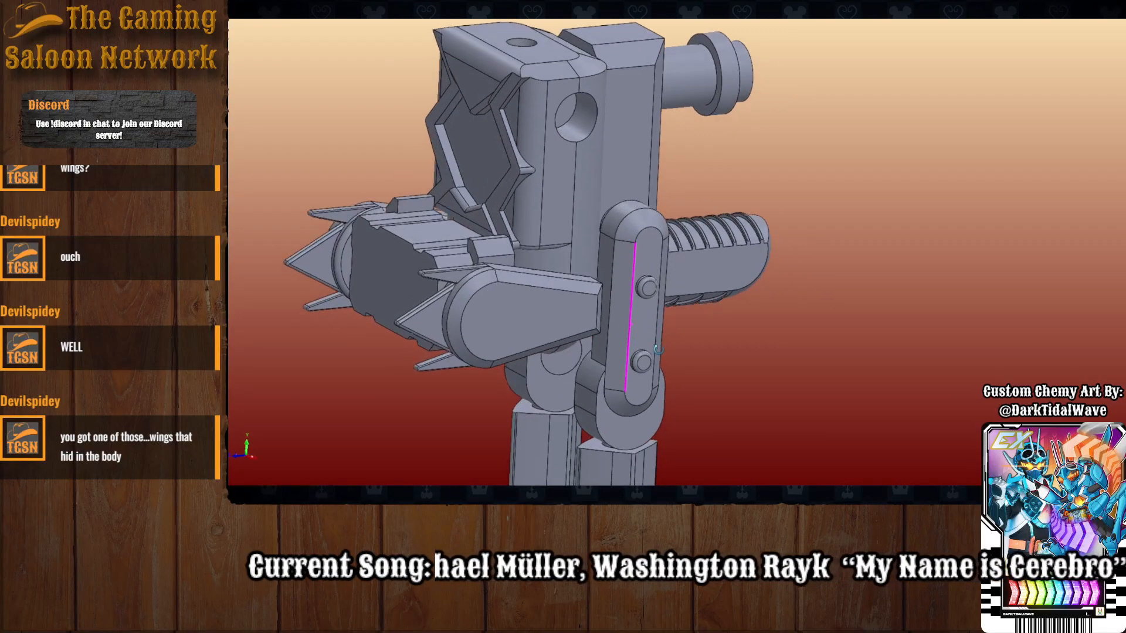
scroll(674, 307, "up", 3)
scroll(686, 295, "down", 2)
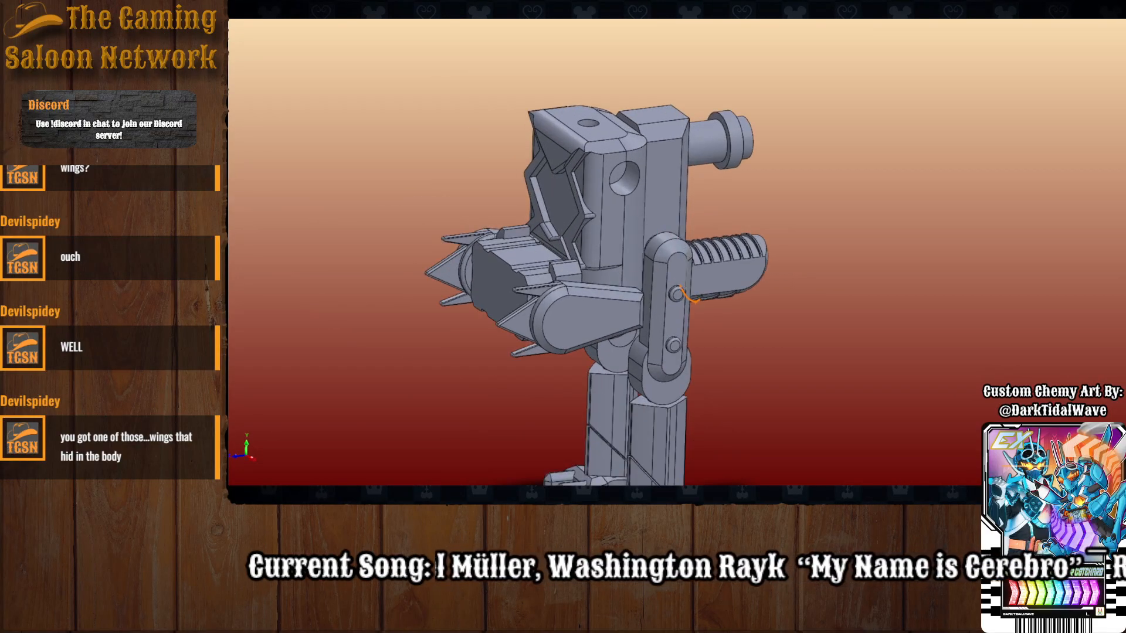
Create a new part and insert the front-view helmet image as a sketch picture.
key("ctrl+n")
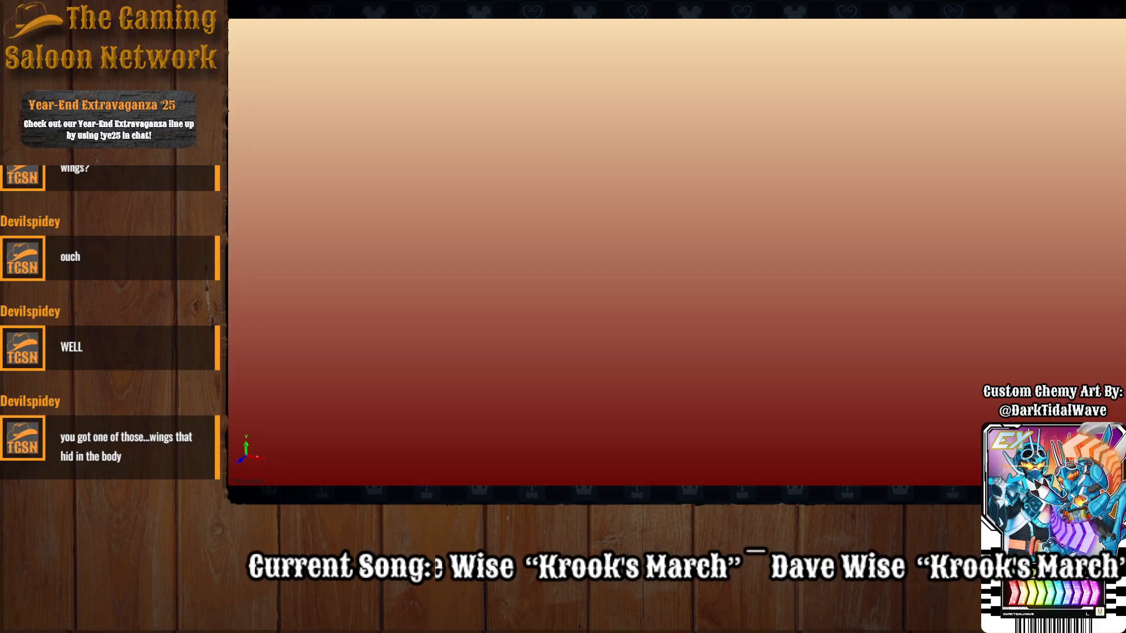
left_click(701, 209)
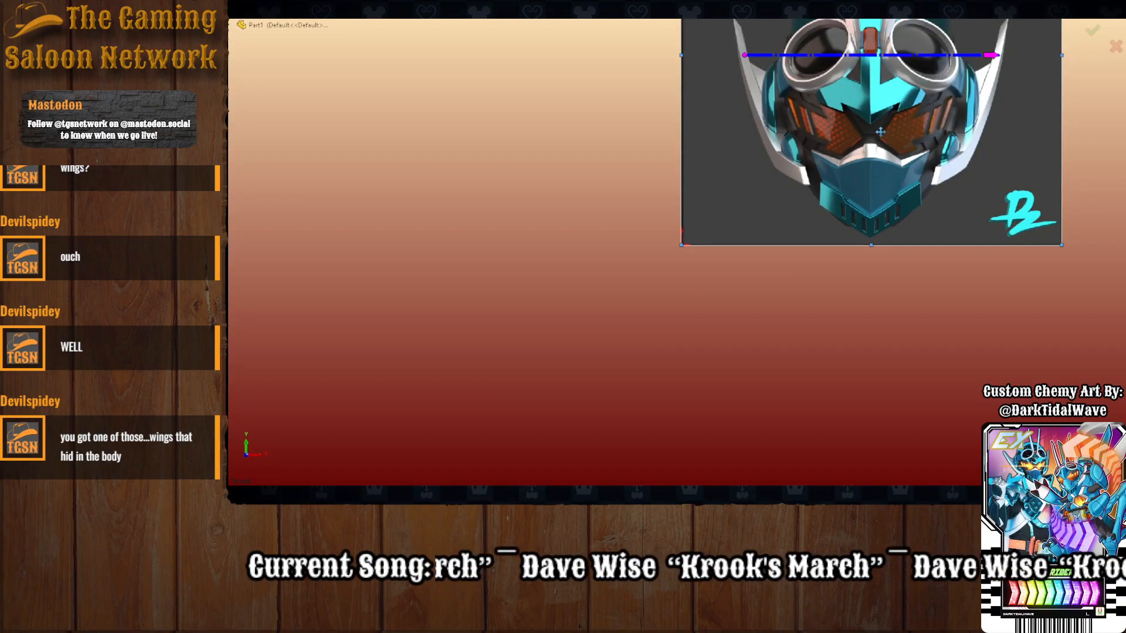
scroll(881, 132, "up", 4)
scroll(867, 135, "down", 1)
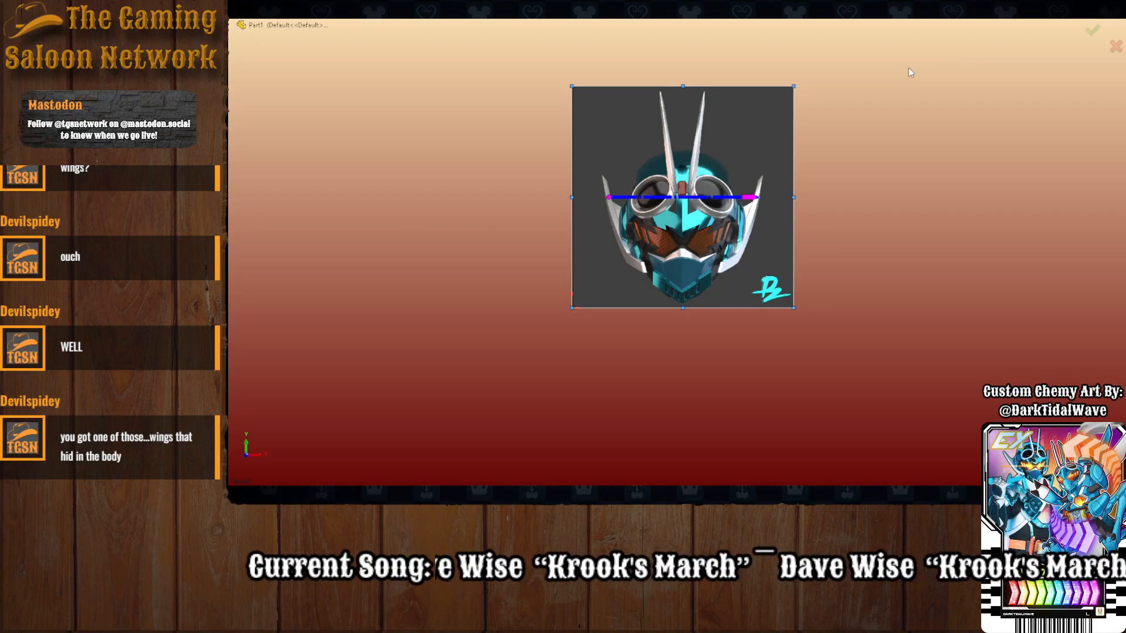
Scale the helmet sketch picture down from its upper-right corner and accept its placement.
left_click_drag(793, 86, 634, 247)
scroll(637, 248, "down", 6)
scroll(543, 322, "down", 3)
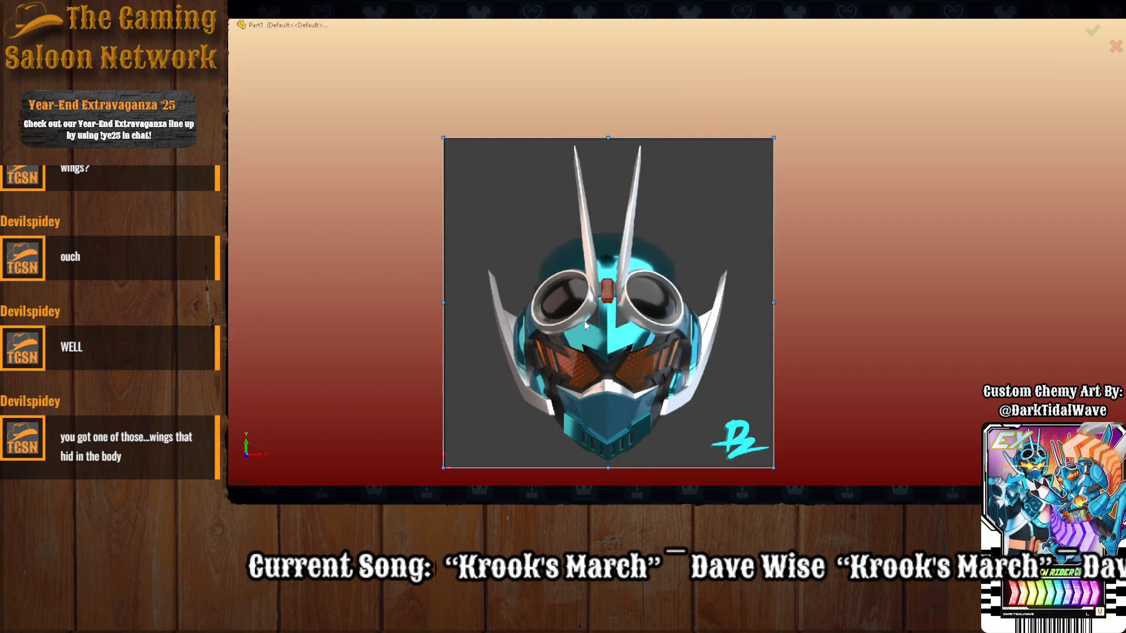
scroll(551, 324, "up", 3)
scroll(577, 322, "down", 4)
scroll(753, 206, "up", 2)
scroll(753, 204, "down", 2)
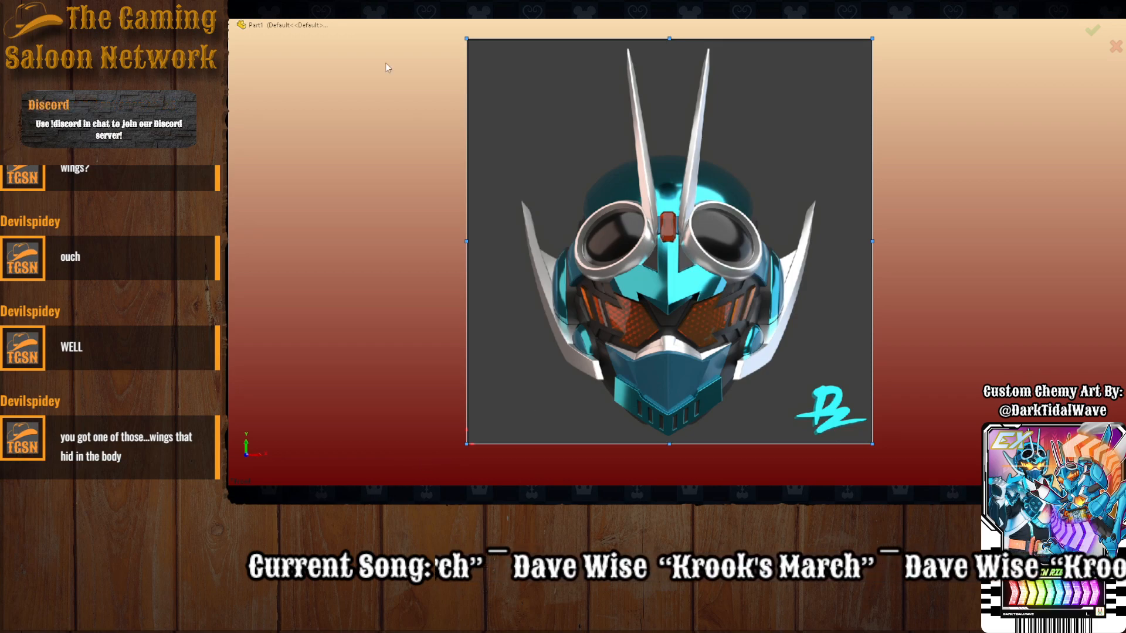
left_click(82, 52)
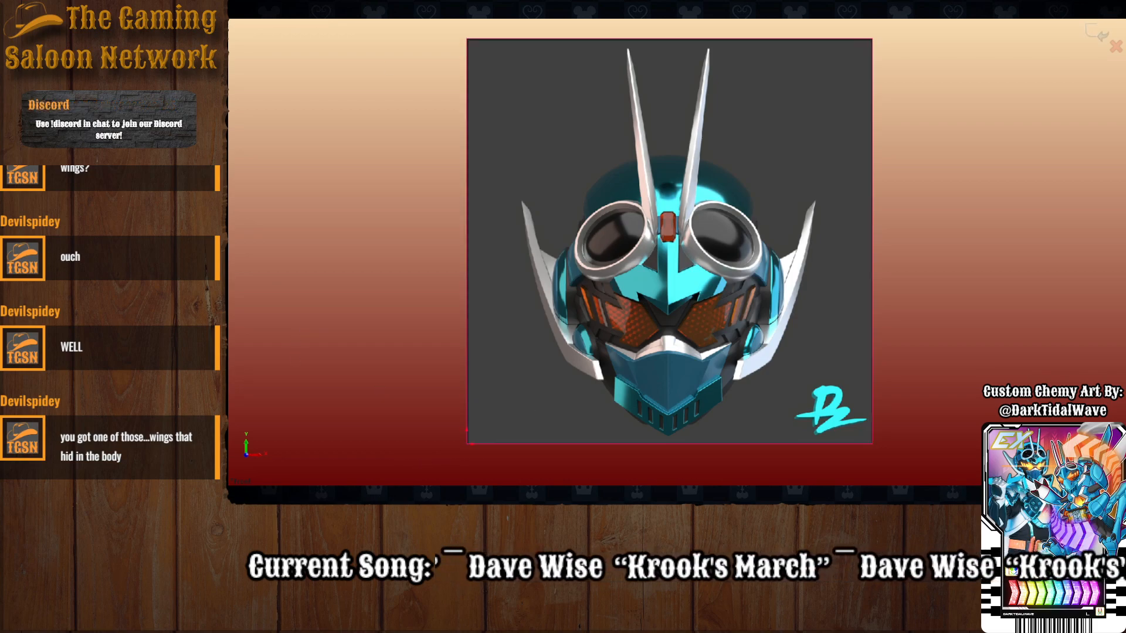
In the figure assembly, measure from above the distance between the two short side edges of the torso's top face.
key("ctrl+Tab")
middle_click_drag(494, 347, 627, 67)
left_click(665, 17)
left_click(505, 230)
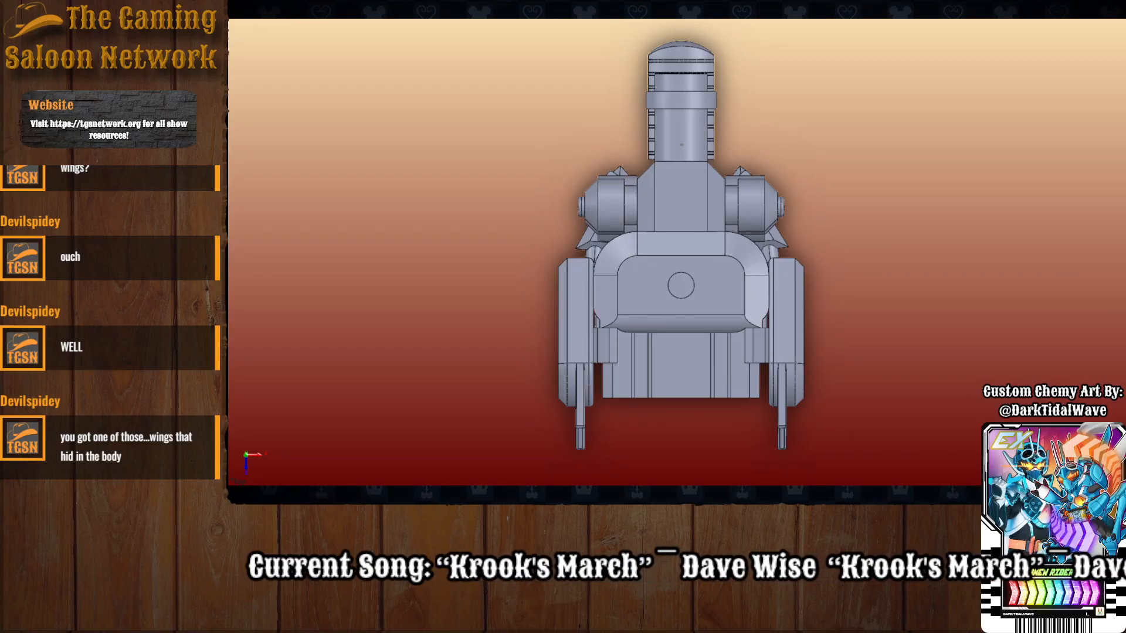
left_click(617, 299)
left_click(745, 302)
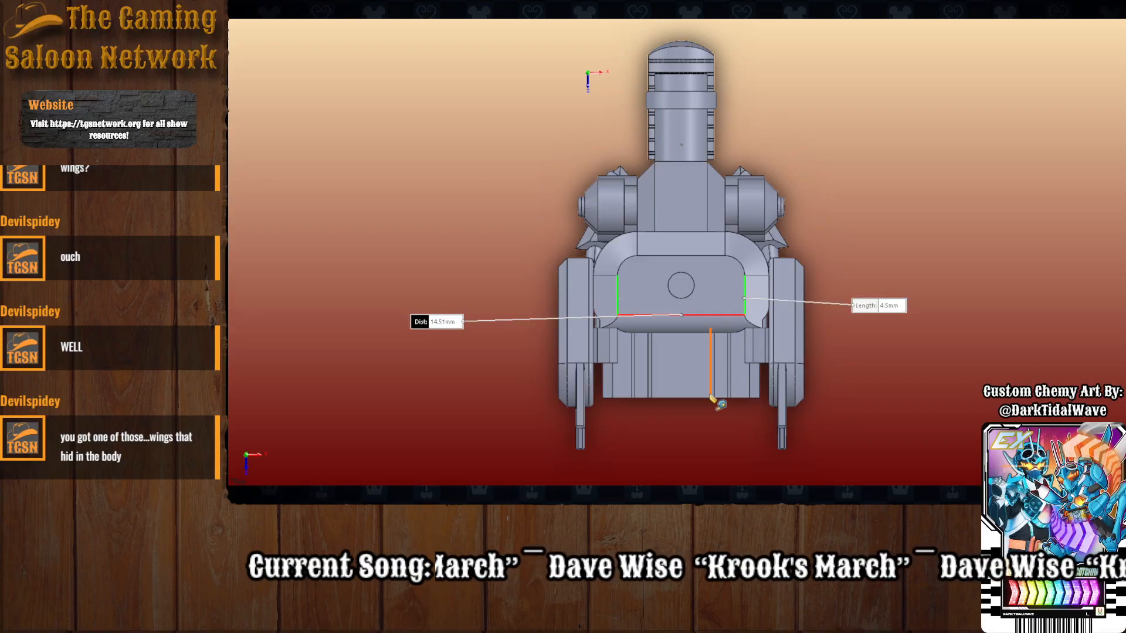
scroll(714, 405, "down", 3)
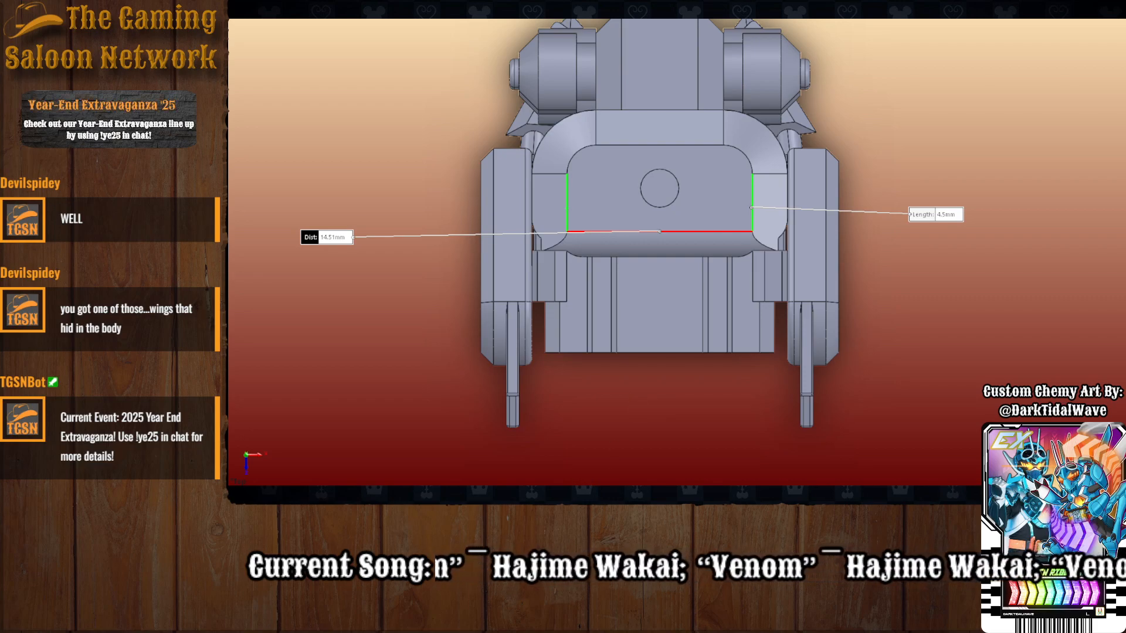
Return to the helmet part, reduce the sketch picture's size further, and accept it.
key("ctrl+Tab")
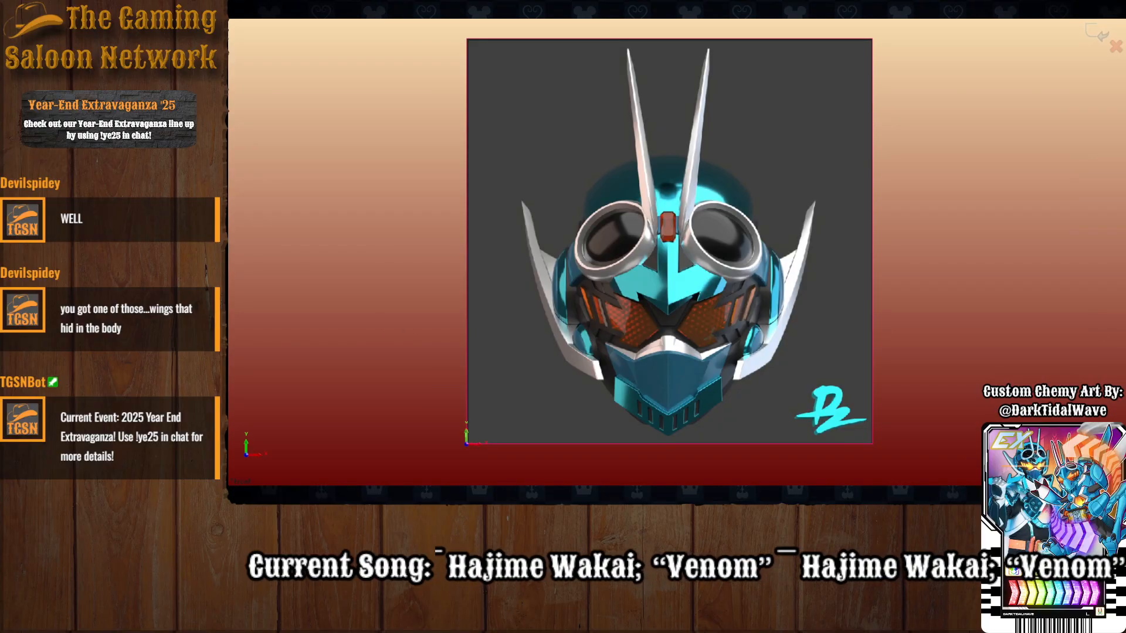
left_click(571, 188)
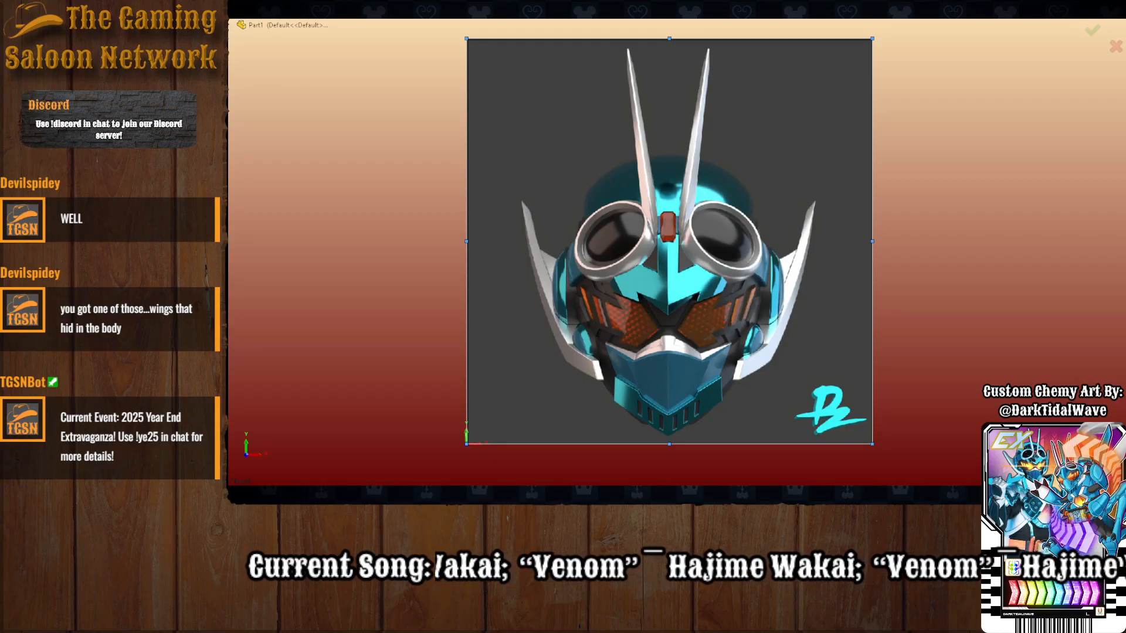
key("Return")
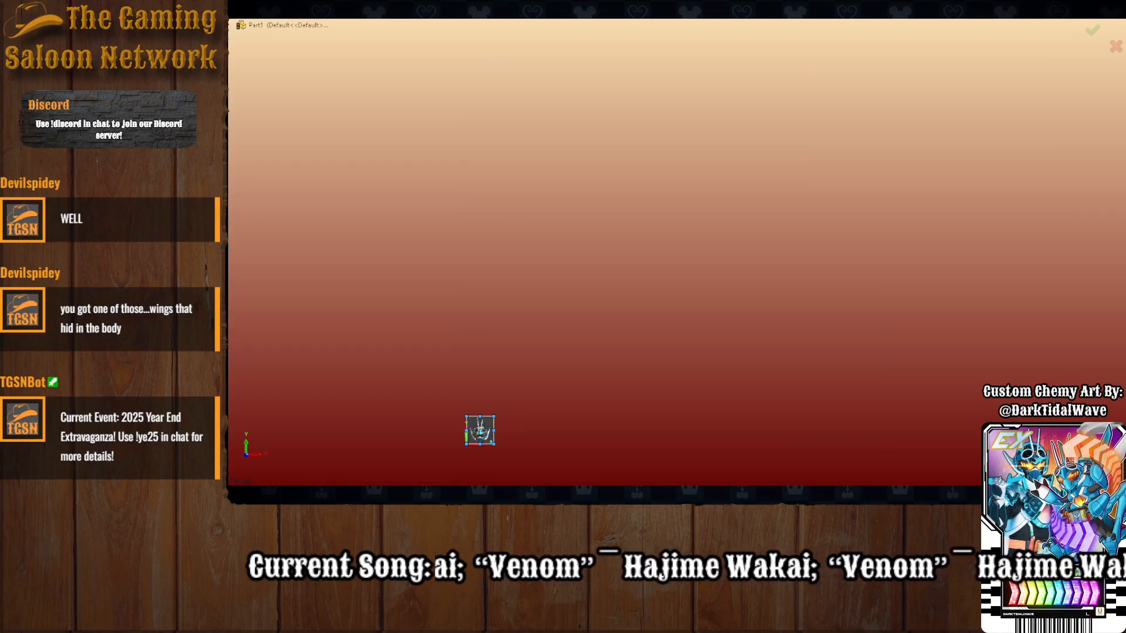
scroll(498, 401, "down", 10)
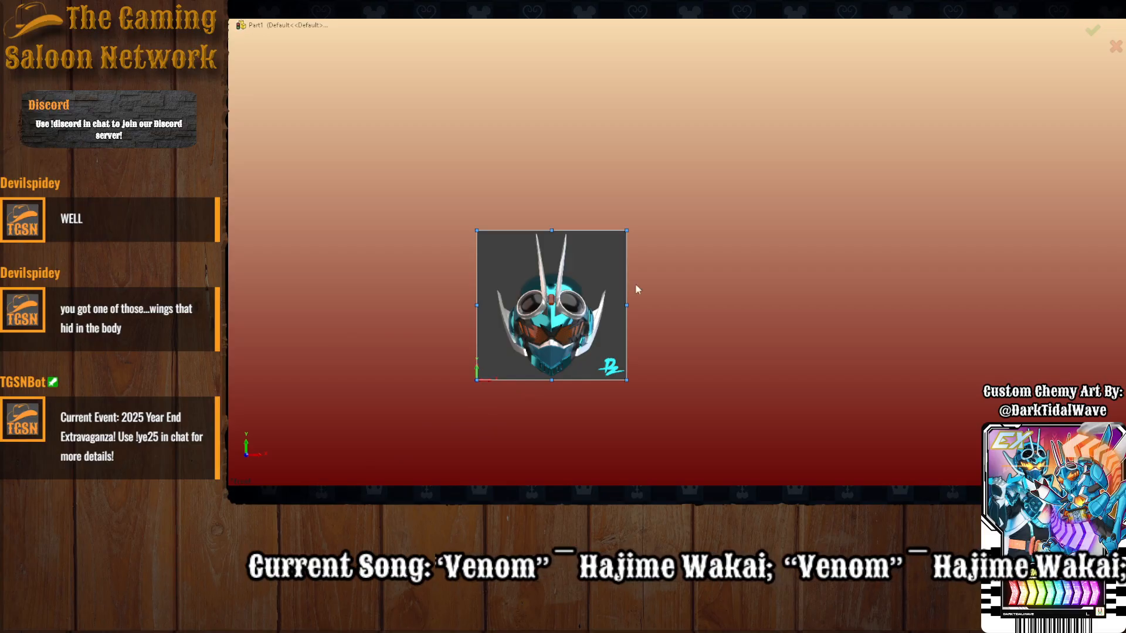
scroll(577, 315, "up", 6)
scroll(868, 50, "down", 3)
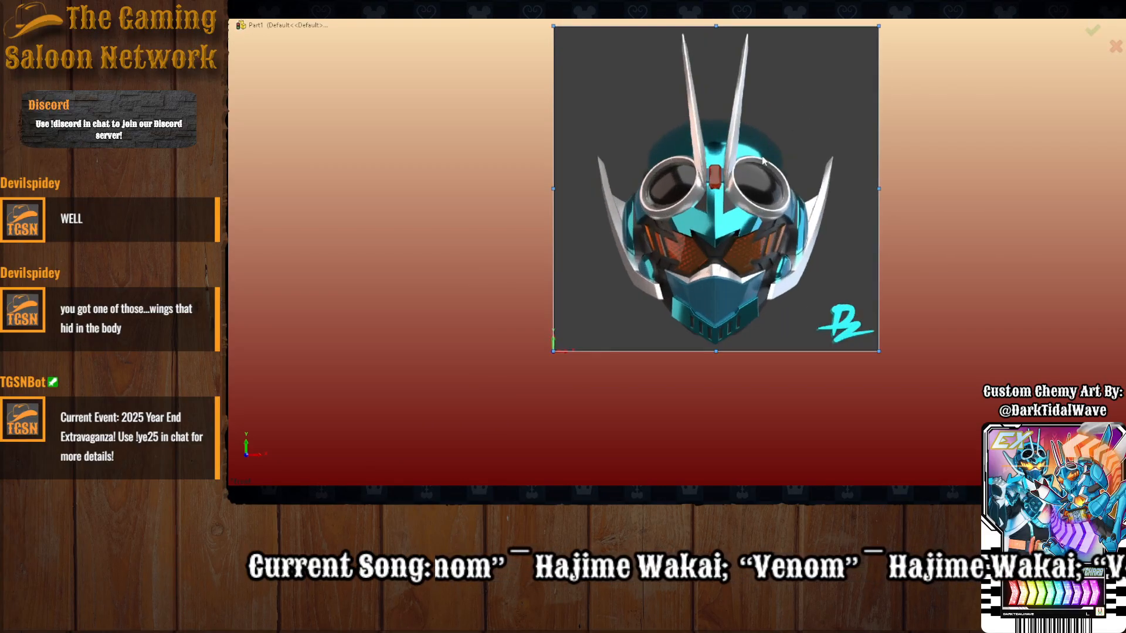
scroll(762, 158, "up", 2)
scroll(780, 151, "down", 1)
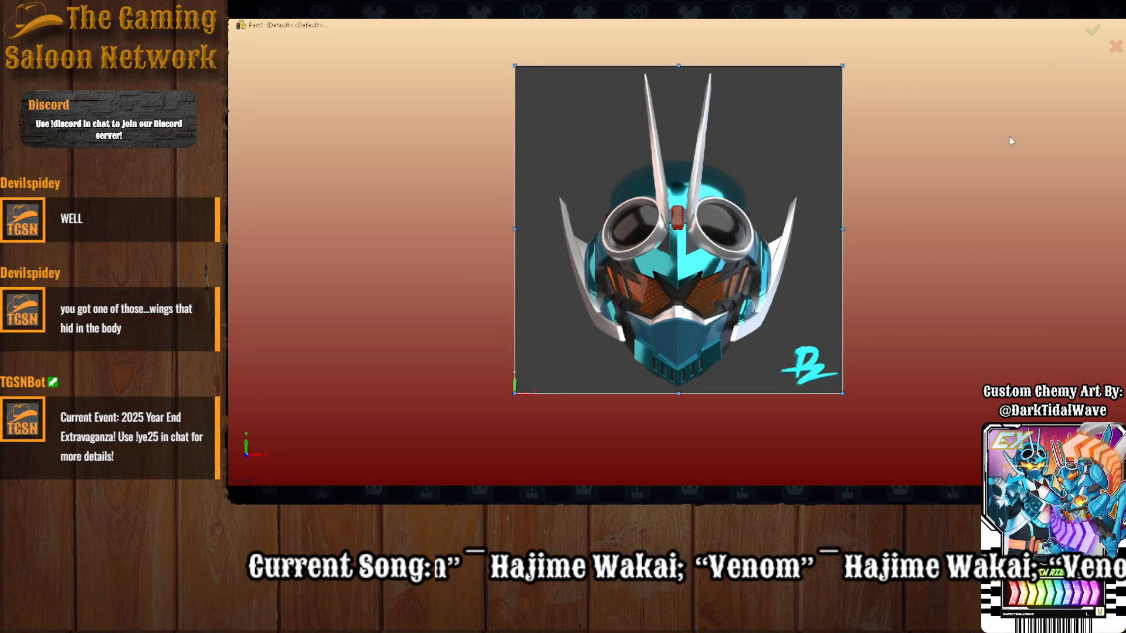
key("Return")
scroll(589, 223, "down", 1)
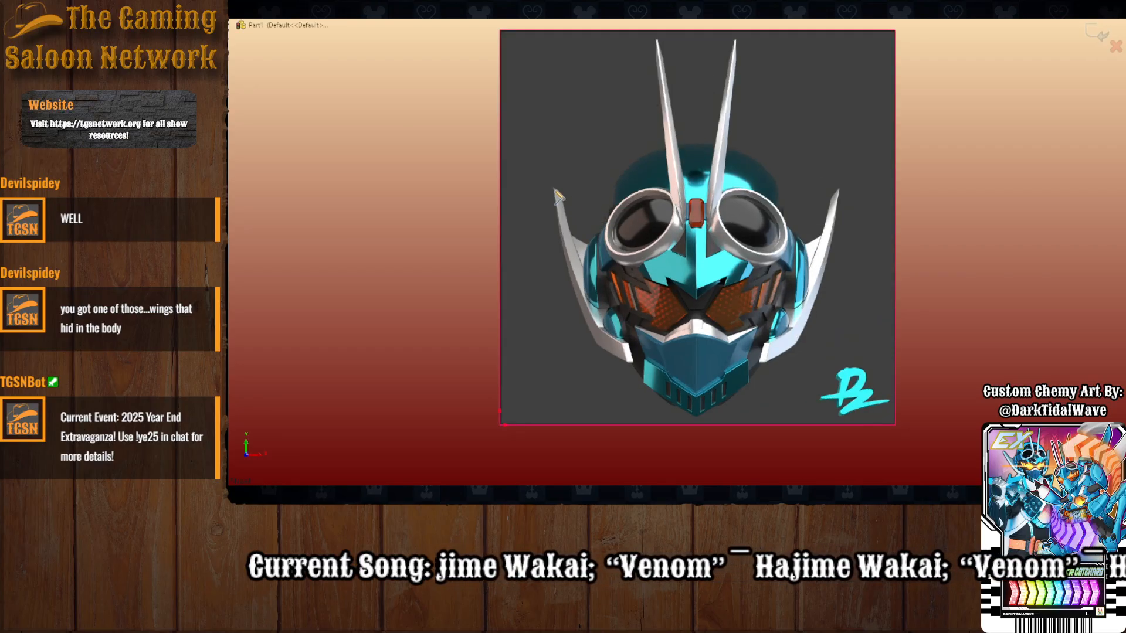
Draw a horizontal line about 13 mm long between the tips of the helmet's side fins and dimension its length.
left_click(554, 187)
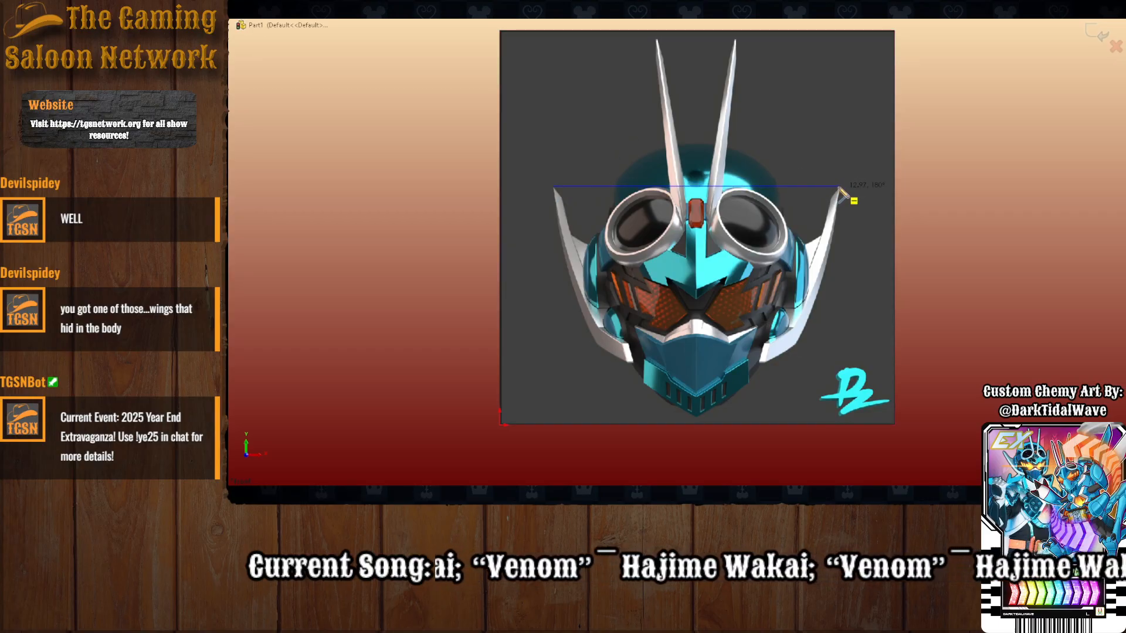
left_click(841, 187)
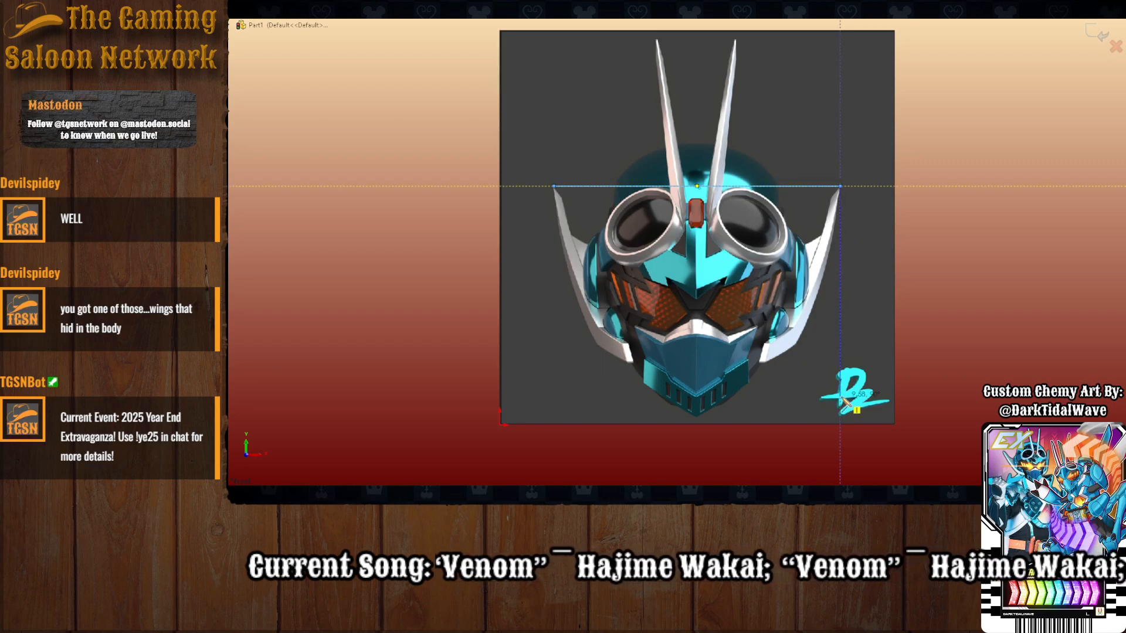
key("Escape")
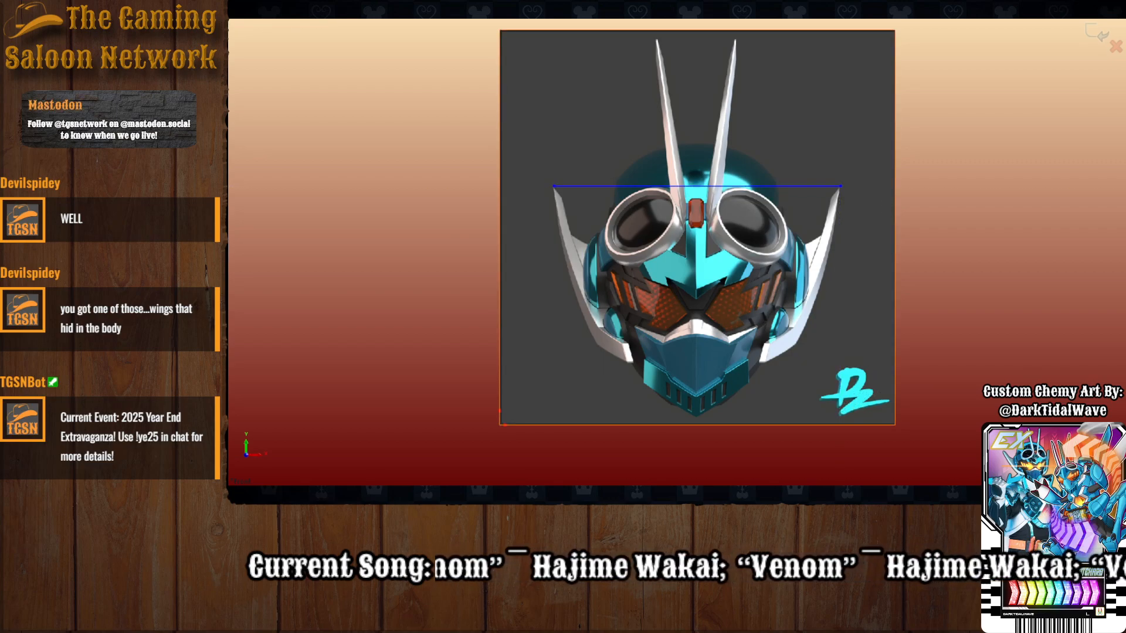
left_click(684, 187)
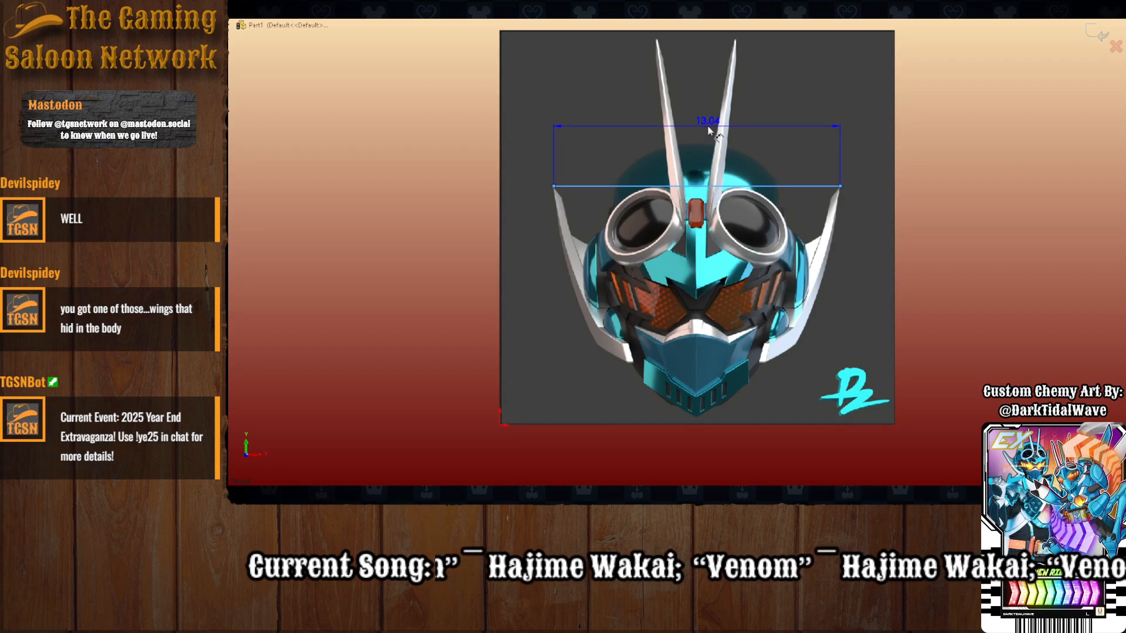
left_click(701, 121)
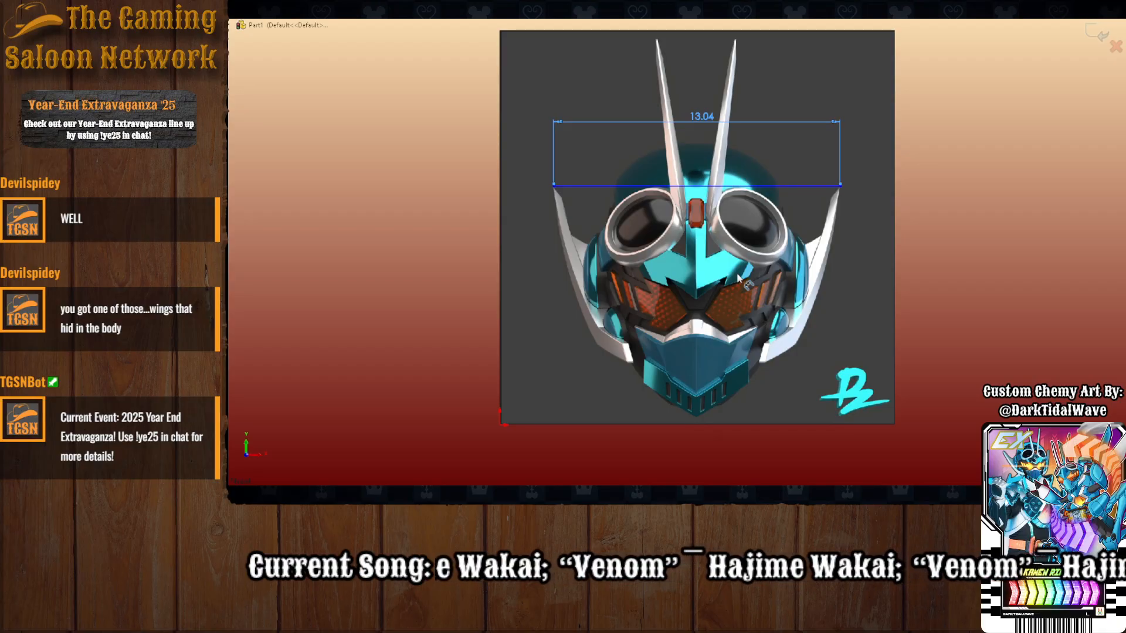
left_click(836, 365)
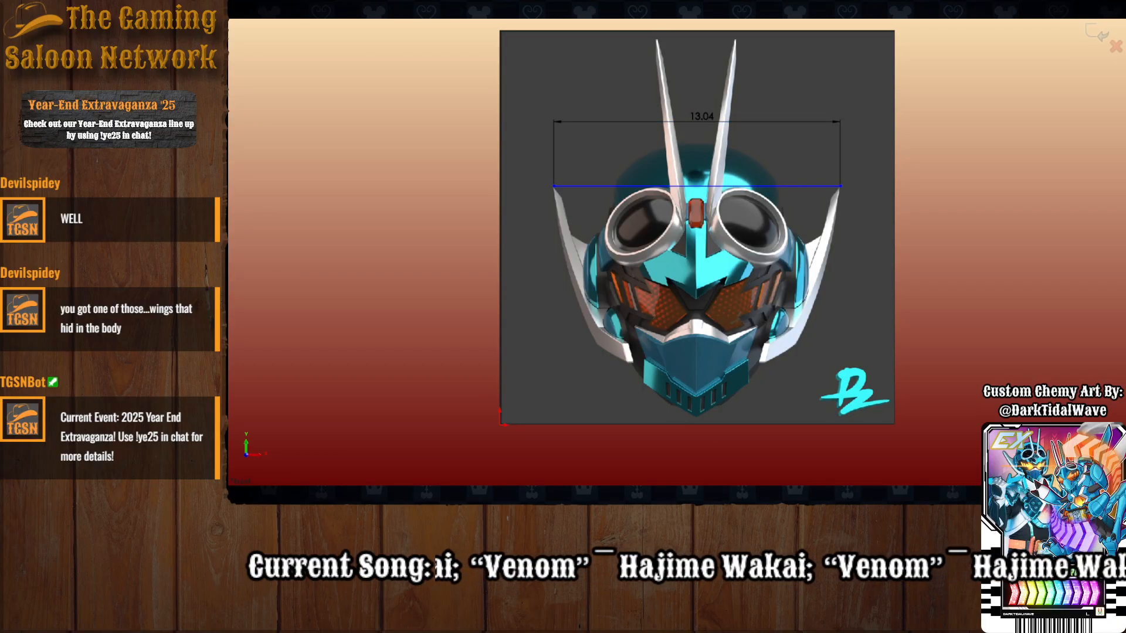
Enlarge the helmet sketch picture and delete the dimensioned line across the side fins.
left_click(537, 317)
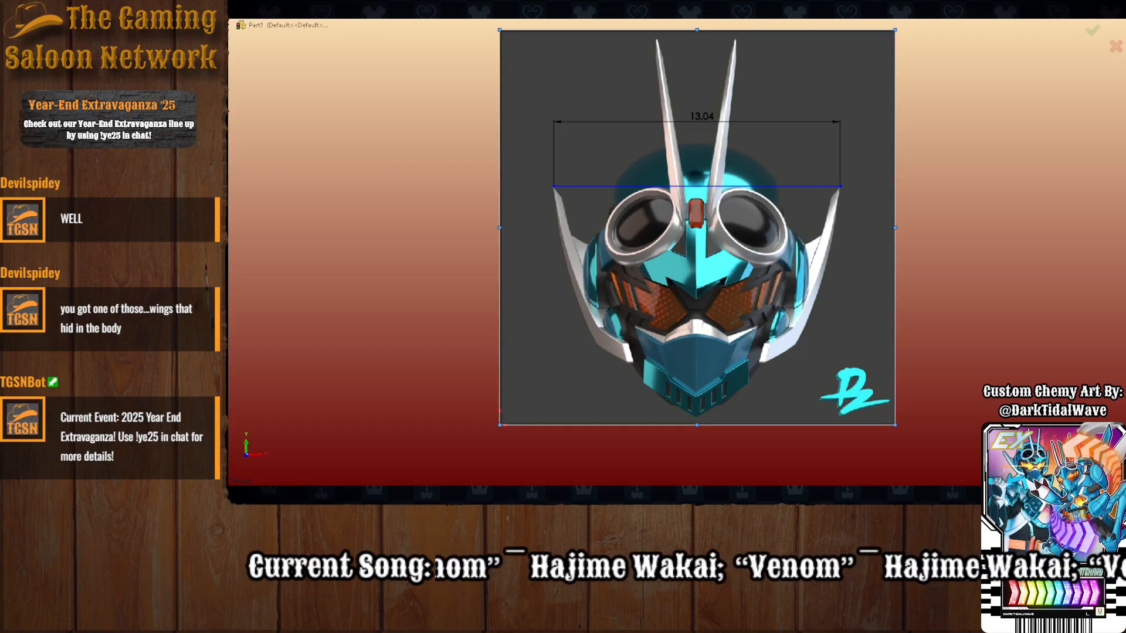
key("Return")
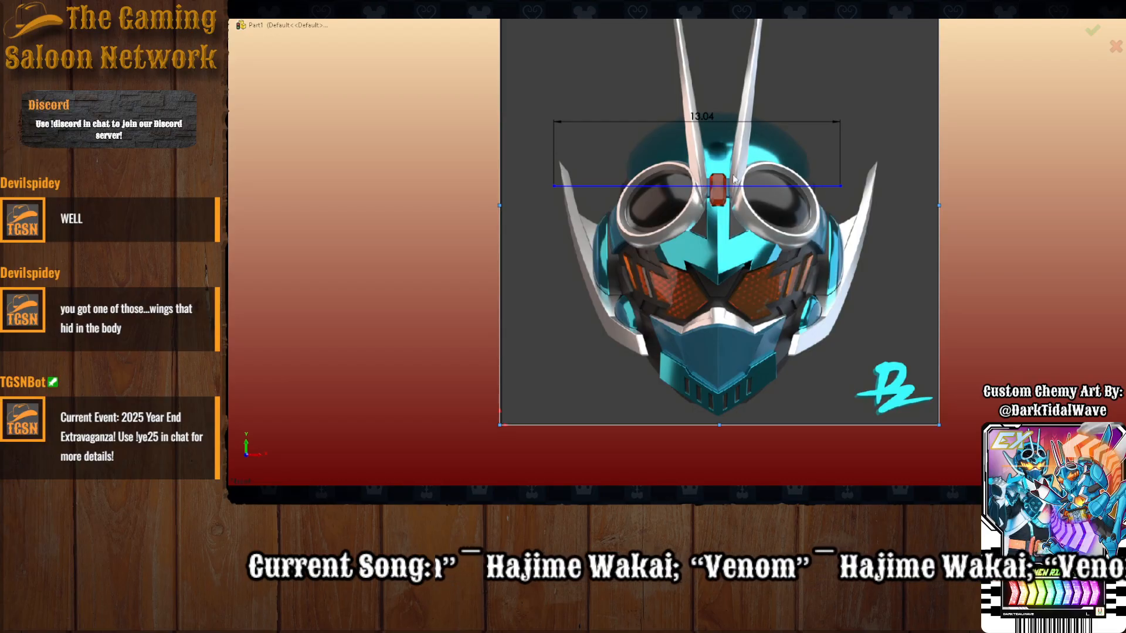
scroll(807, 167, "up", 3)
scroll(737, 203, "down", 3)
left_click(639, 255)
key("Delete")
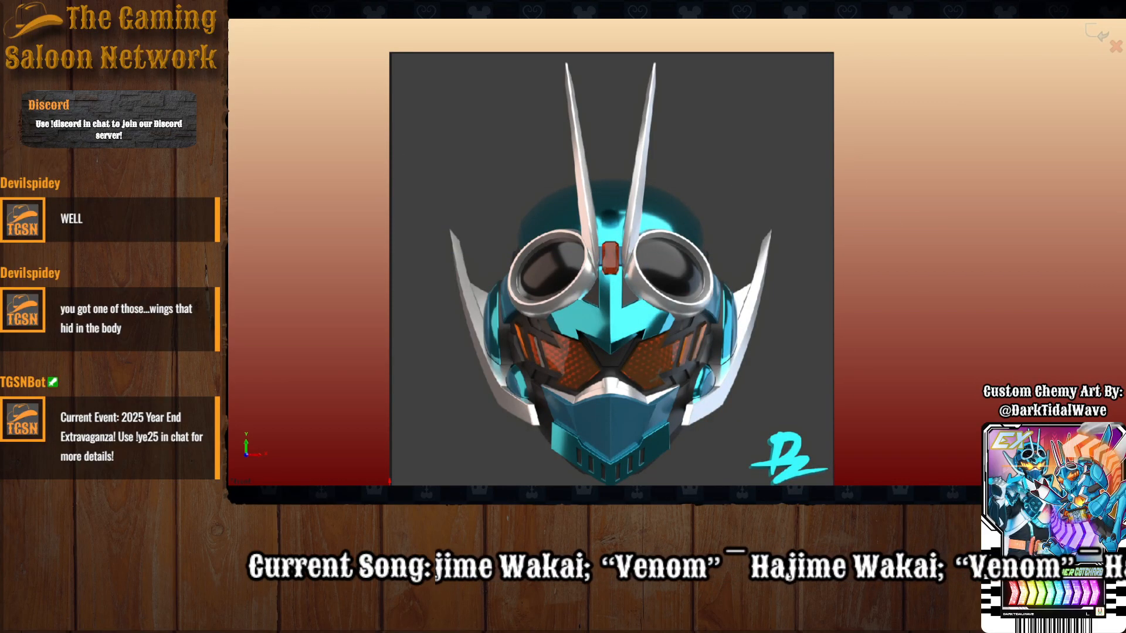
Draw a new horizontal line about 14.5 mm long between the tips of the enlarged helmet's side fins.
left_click(451, 229)
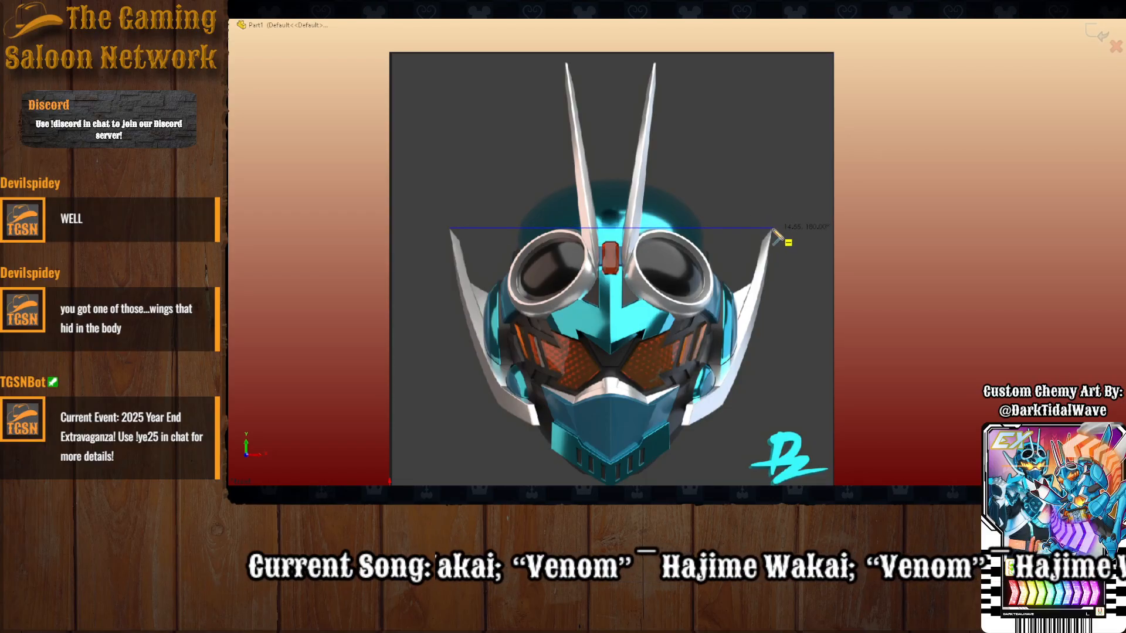
double_click(772, 228)
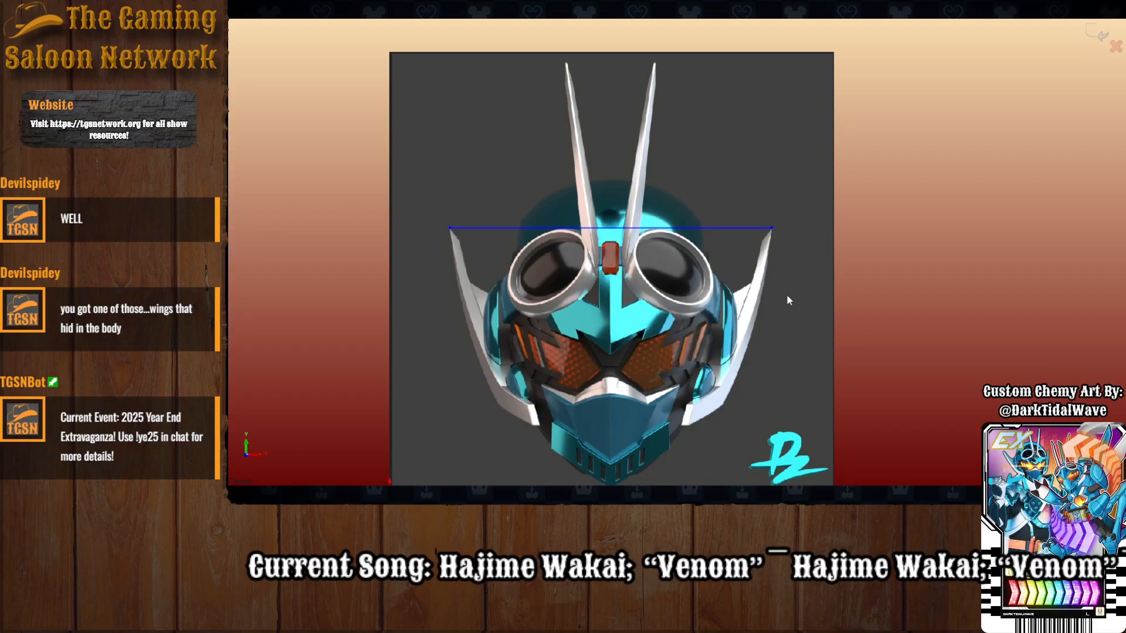
scroll(679, 318, "up", 2)
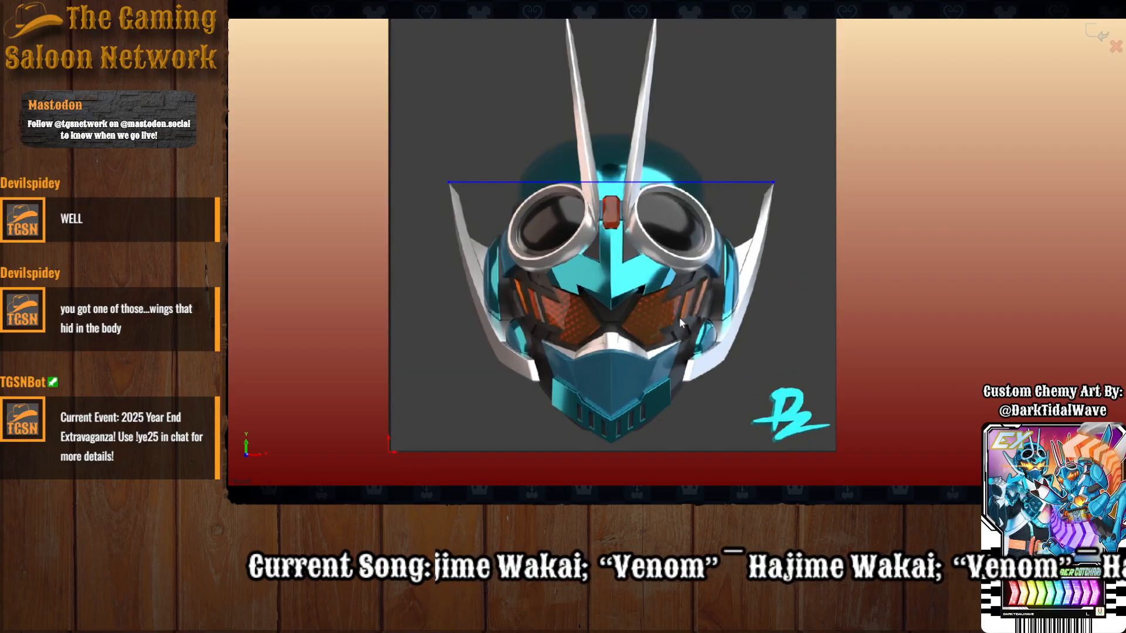
scroll(664, 292, "down", 1)
scroll(644, 281, "up", 1)
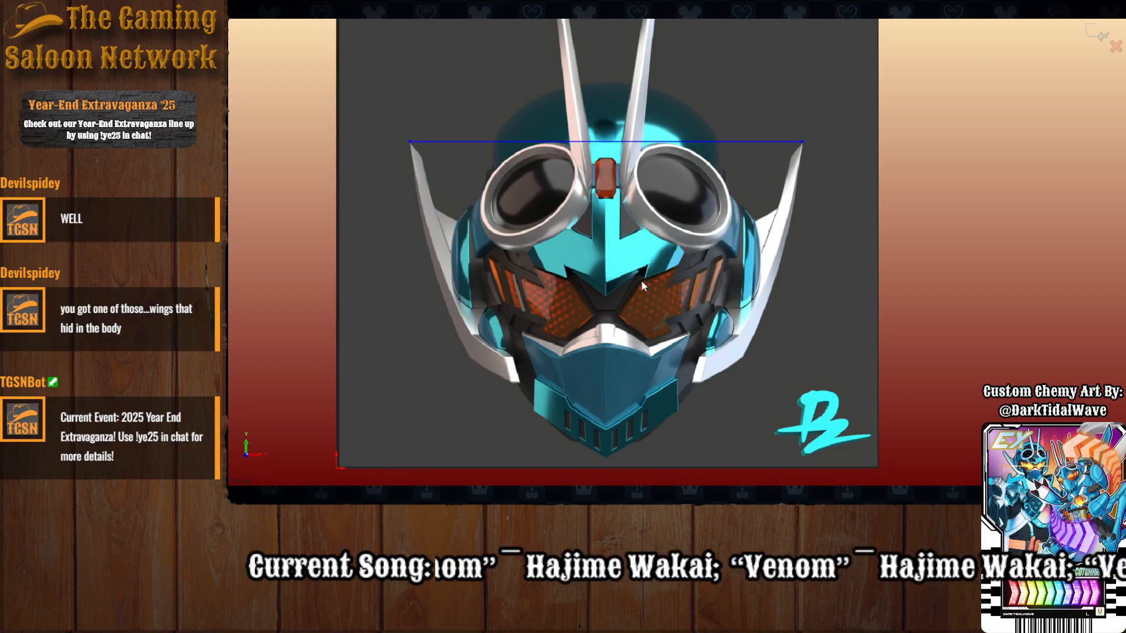
left_click(539, 469)
left_click(285, 134)
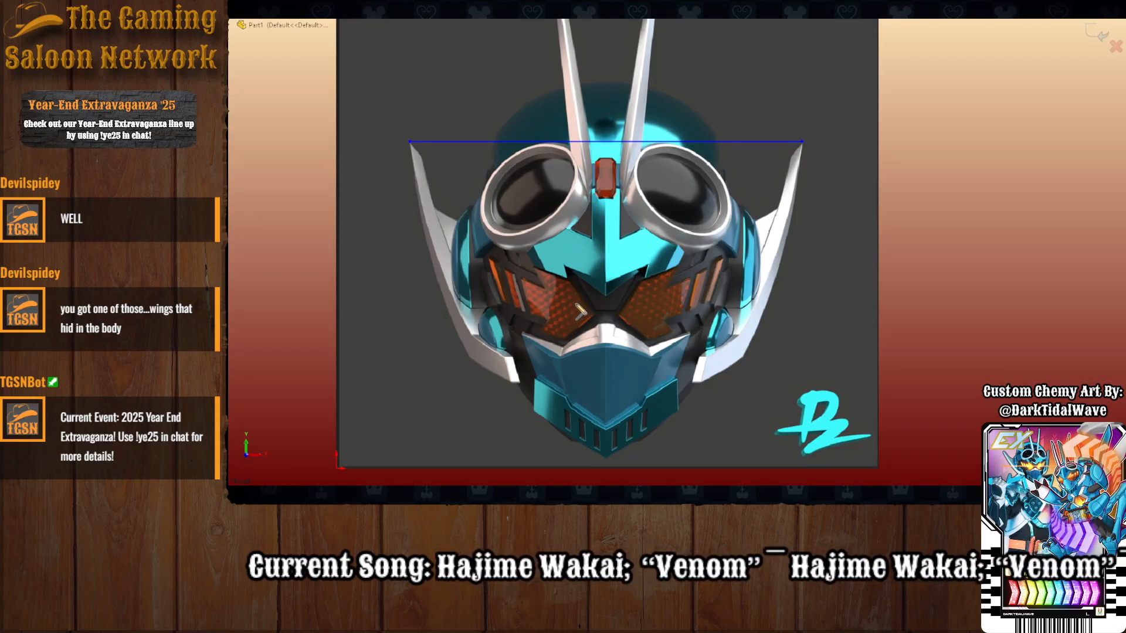
left_click(518, 384)
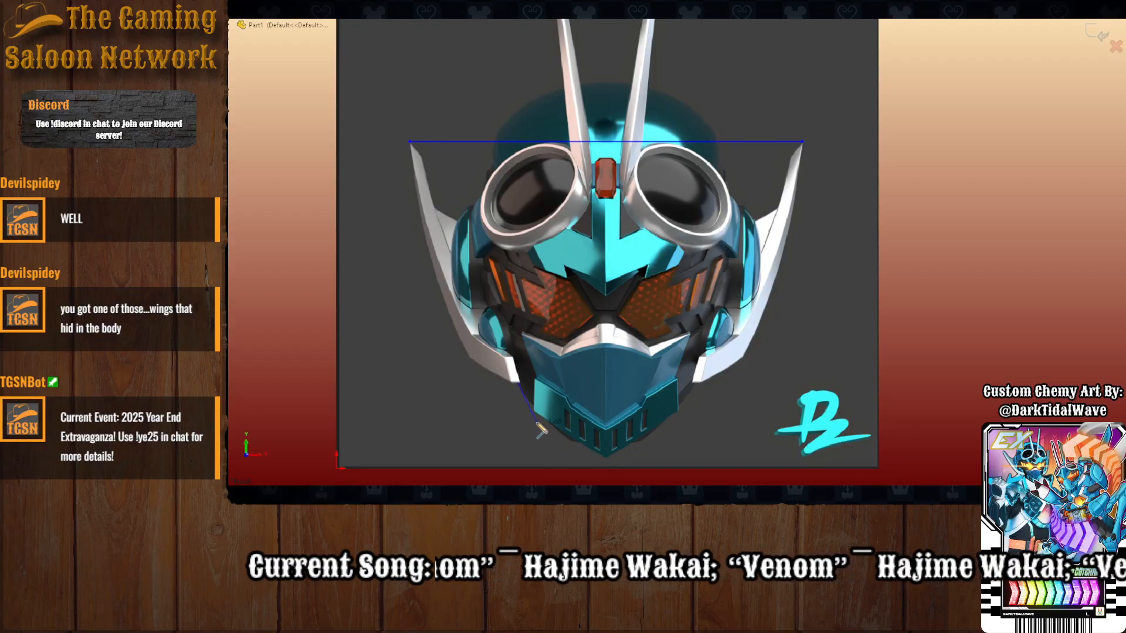
scroll(545, 422, "down", 5)
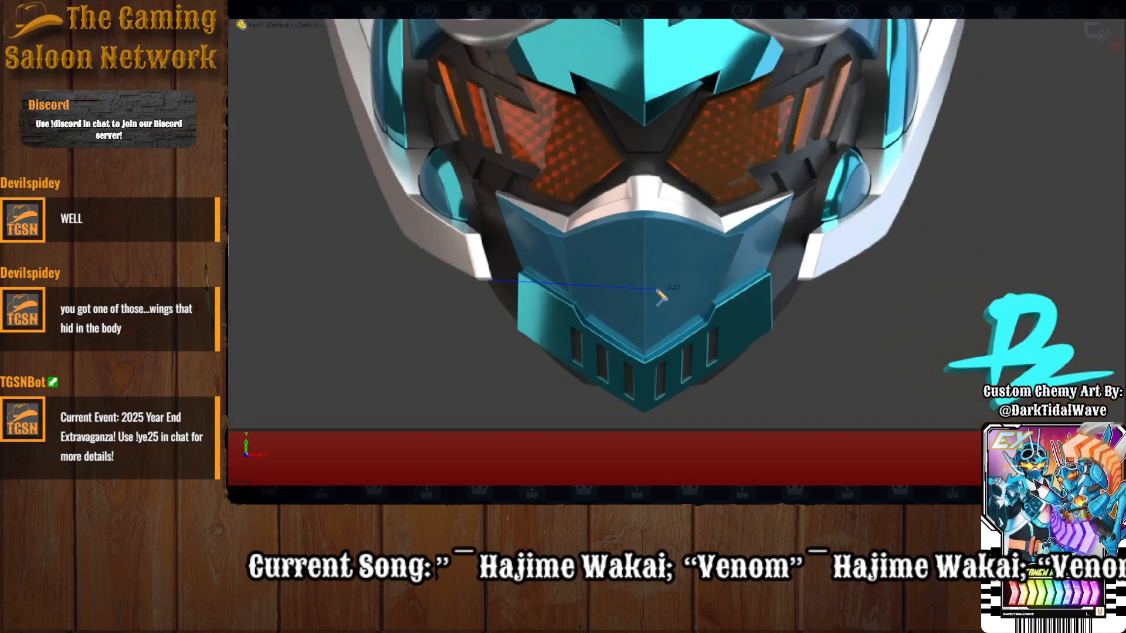
middle_click_drag(657, 290, 668, 272, "ctrl")
key("Escape")
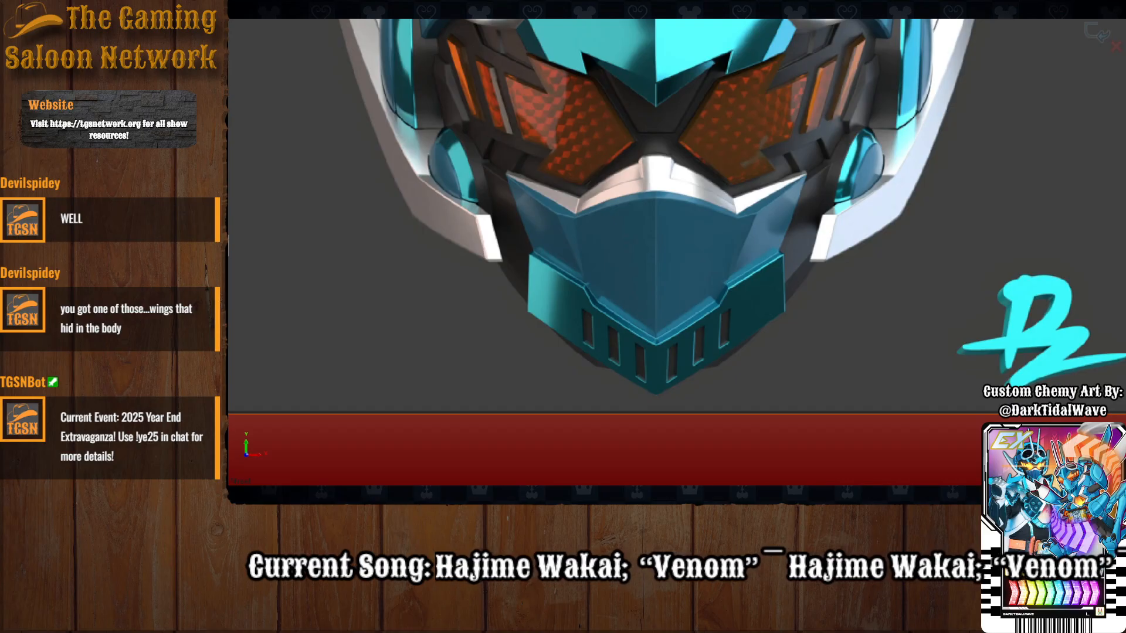
Trace the helmet's lower left outline with connected lines from the chin tip, around the mouth guard, and up the side fin.
left_click(657, 396)
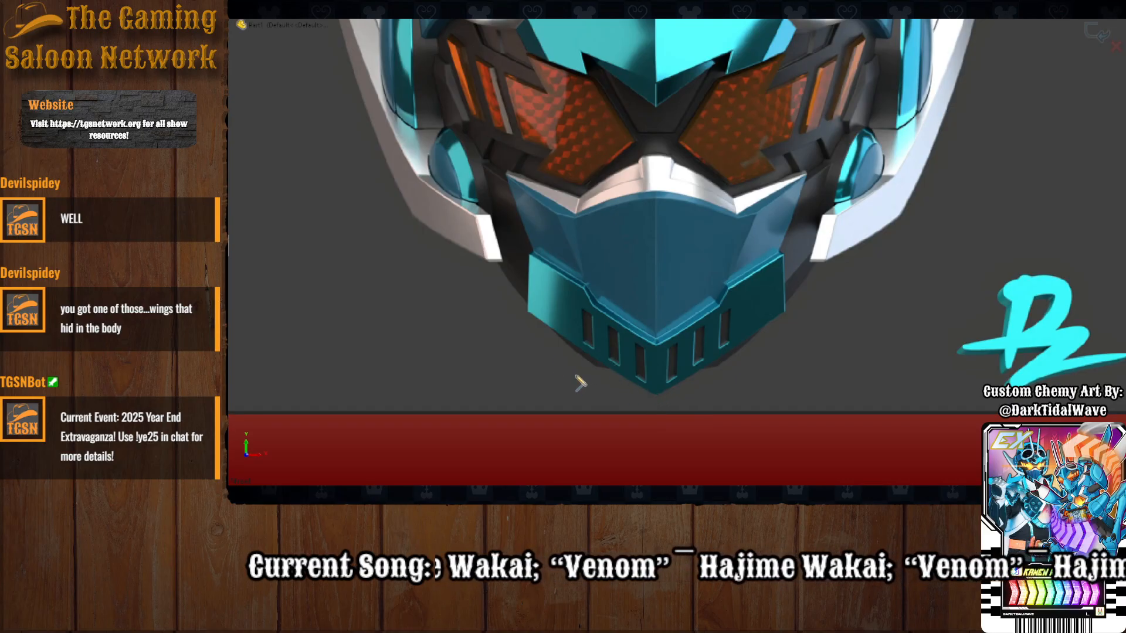
left_click(526, 311)
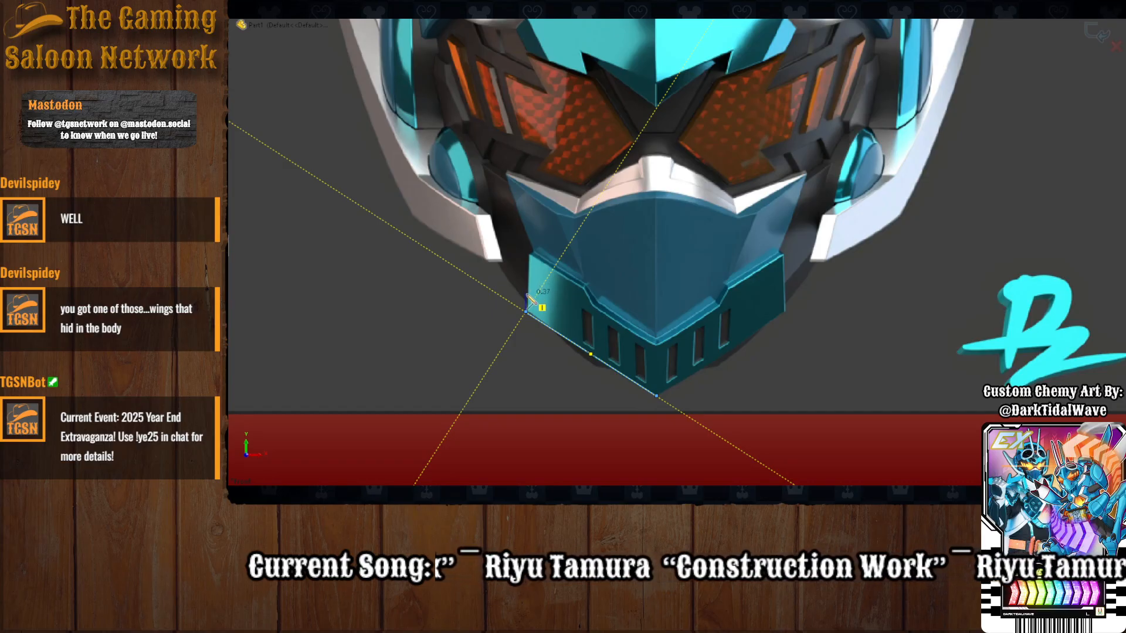
left_click(526, 294)
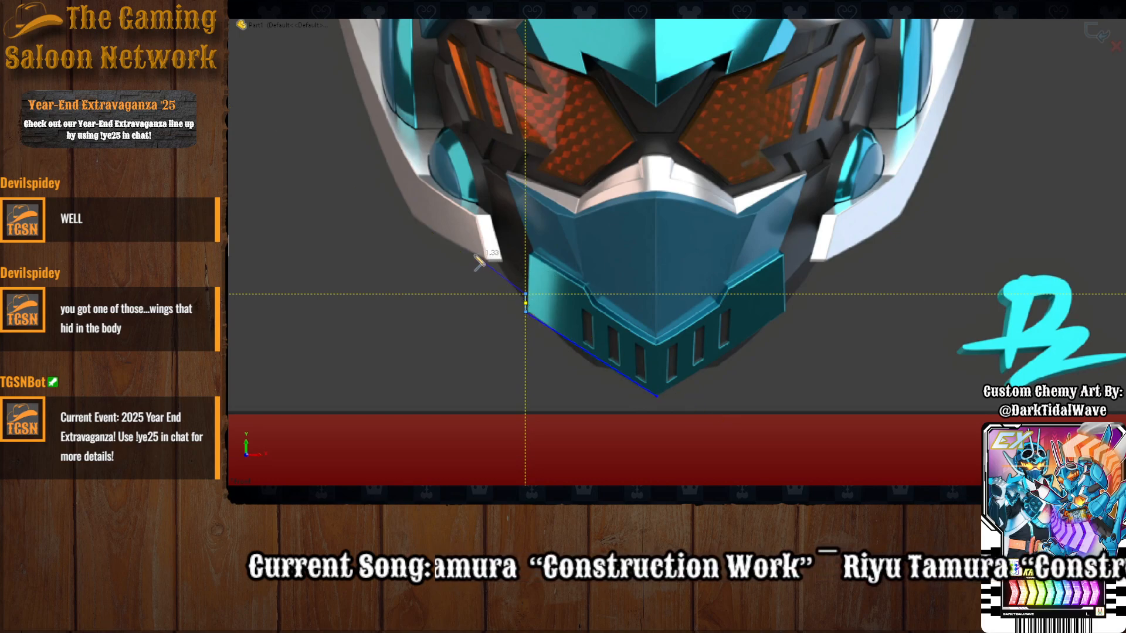
left_click(410, 216)
scroll(399, 176, "up", 2)
scroll(395, 168, "down", 1)
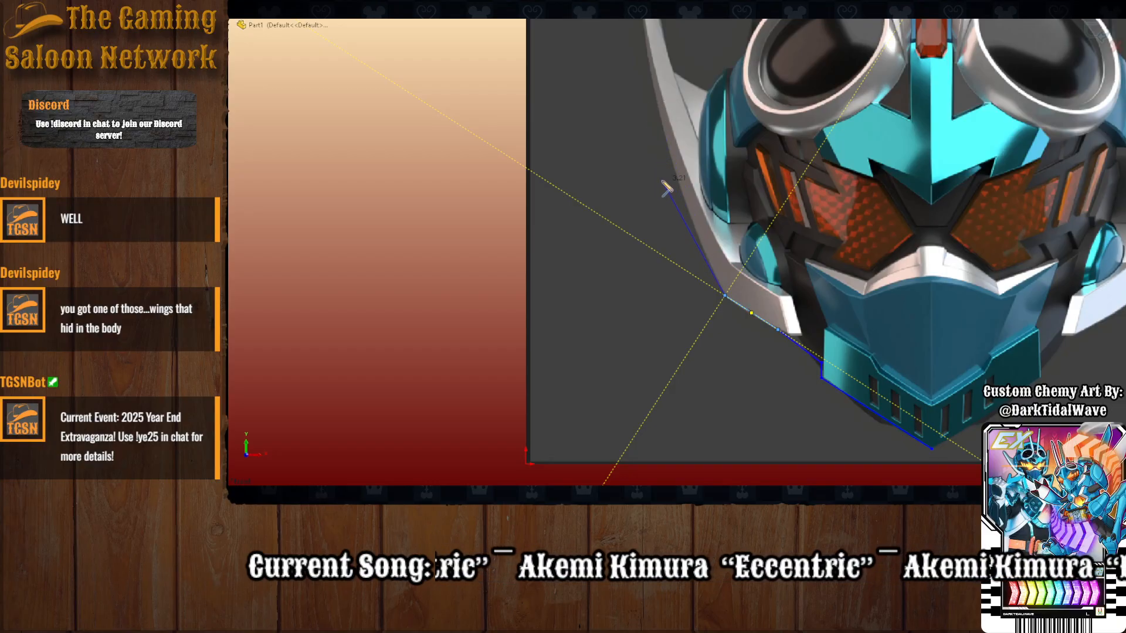
left_click(670, 181)
key("Escape")
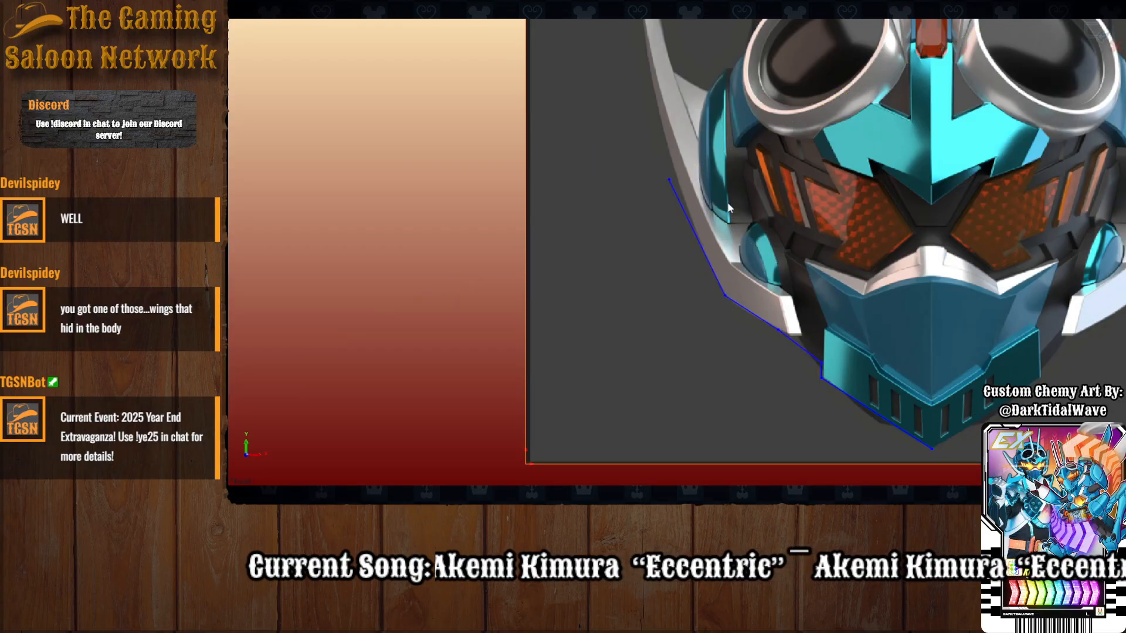
Delete the straight line drawn along the left side fin's outer edge.
scroll(725, 202, "down", 2)
scroll(706, 213, "up", 1)
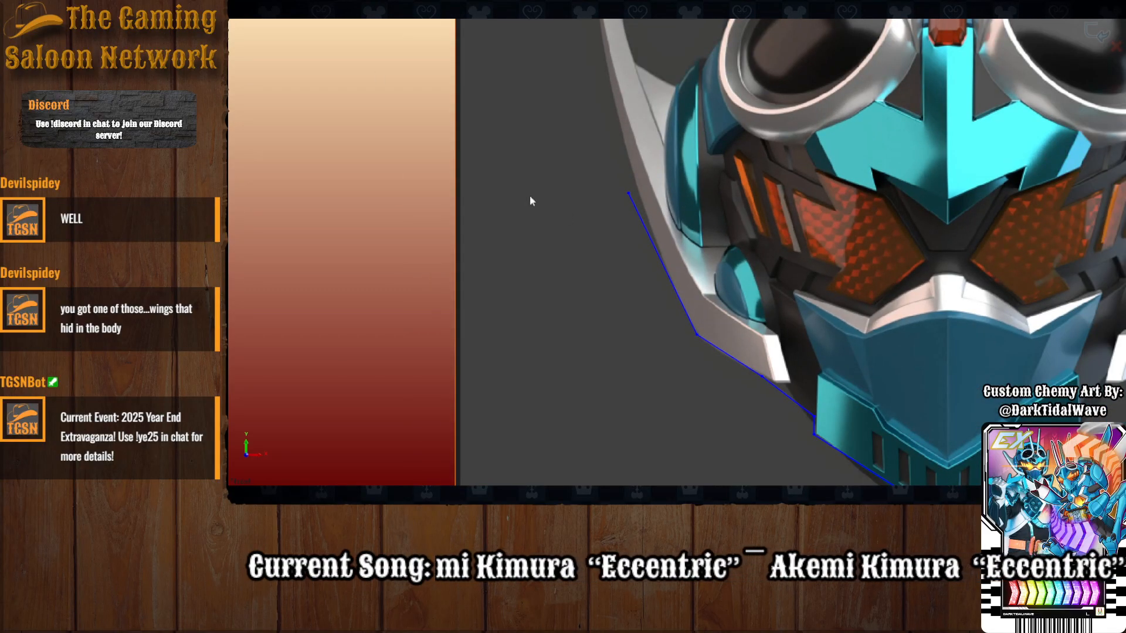
left_click(644, 229)
key("Delete")
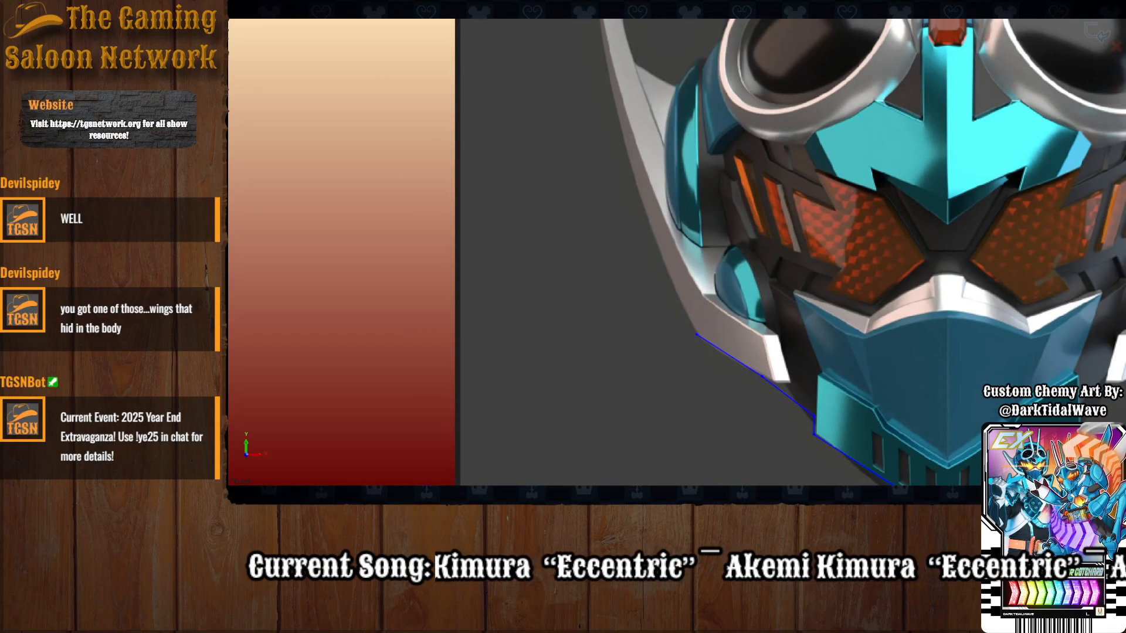
key("l")
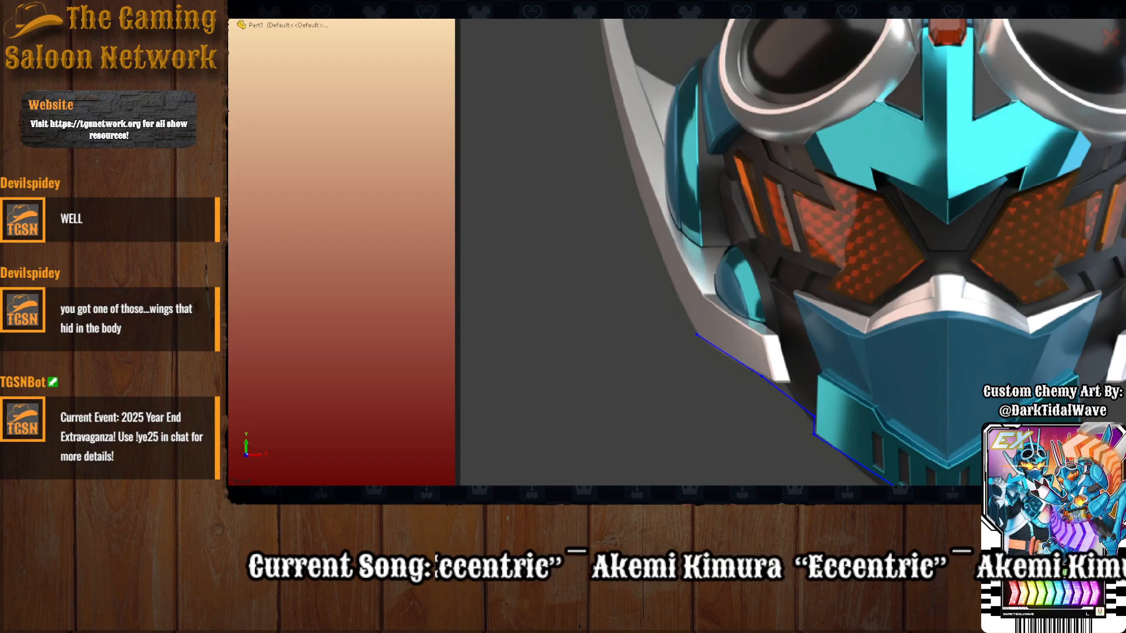
key("ctrl+z")
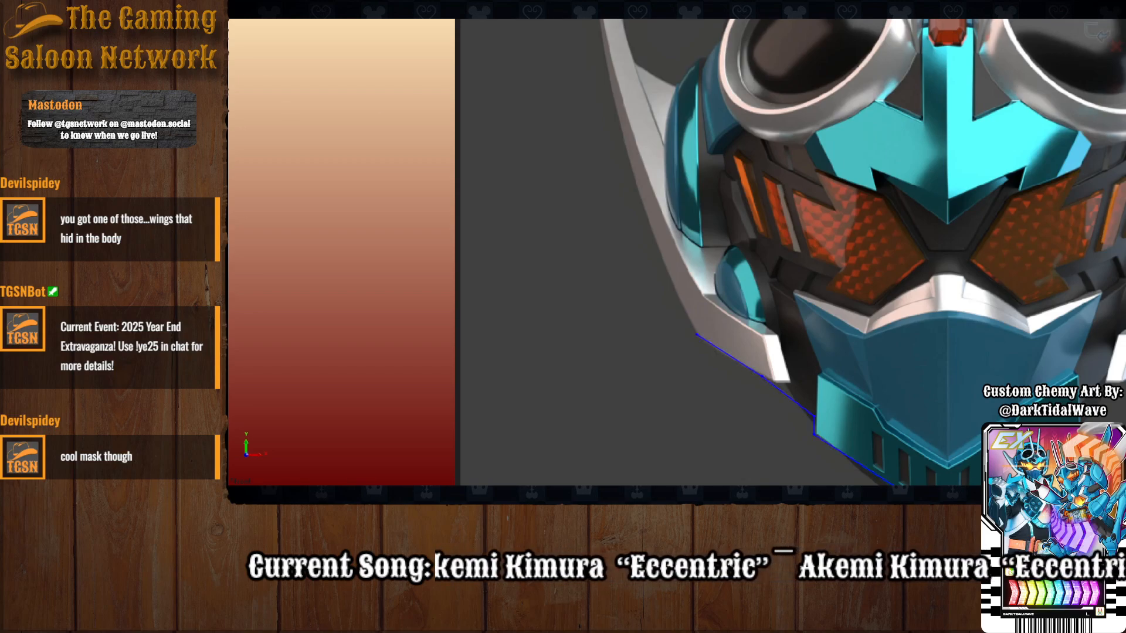
Trace the left side fin's outer edge with a spline from its lower corner to the end of the horizontal line at the fin tip.
left_click(697, 334)
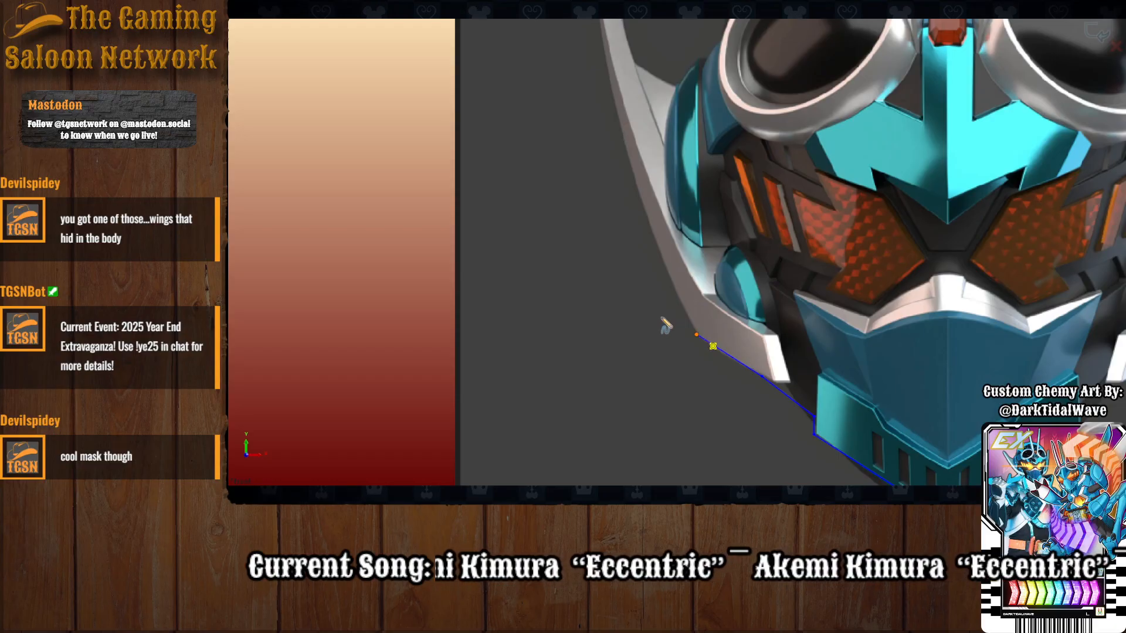
left_click(669, 277)
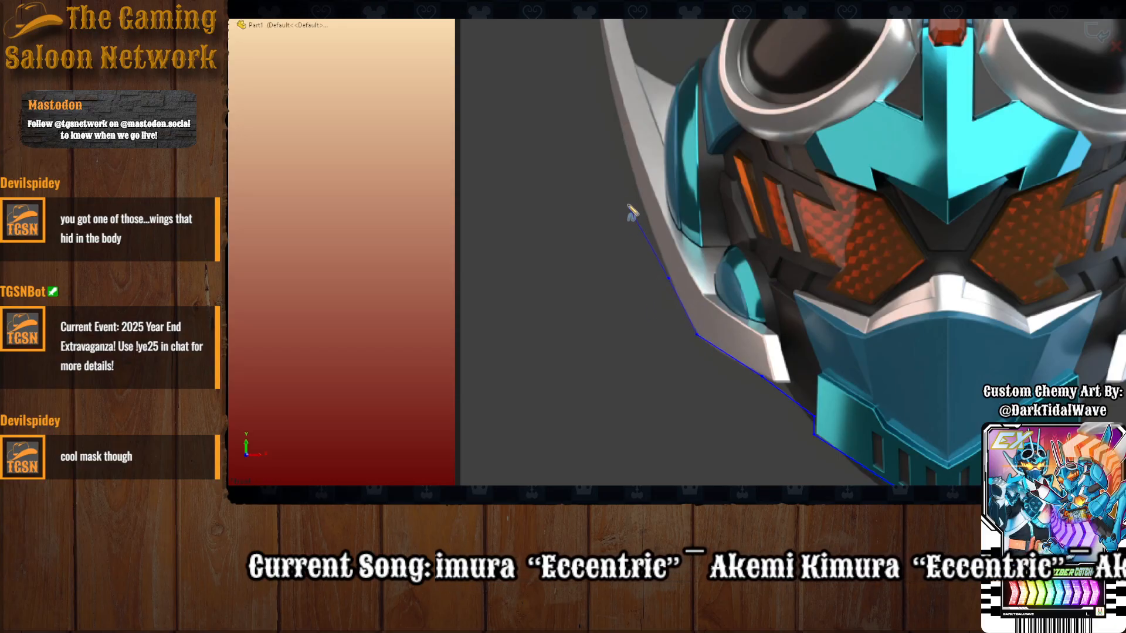
left_click(634, 177)
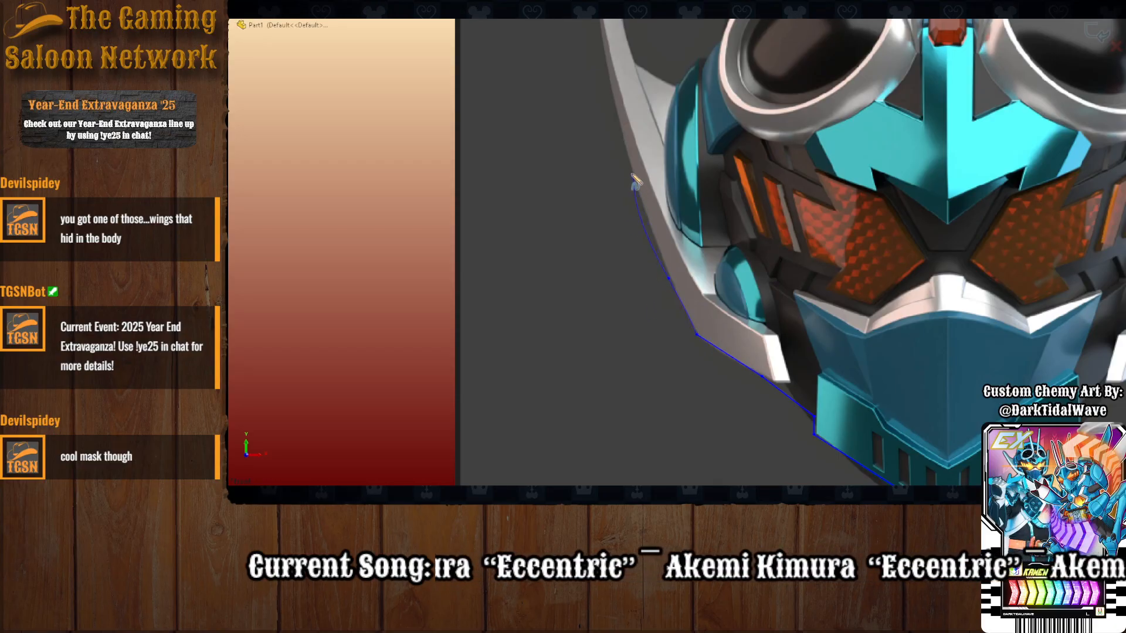
left_click(609, 84)
scroll(608, 84, "up", 3)
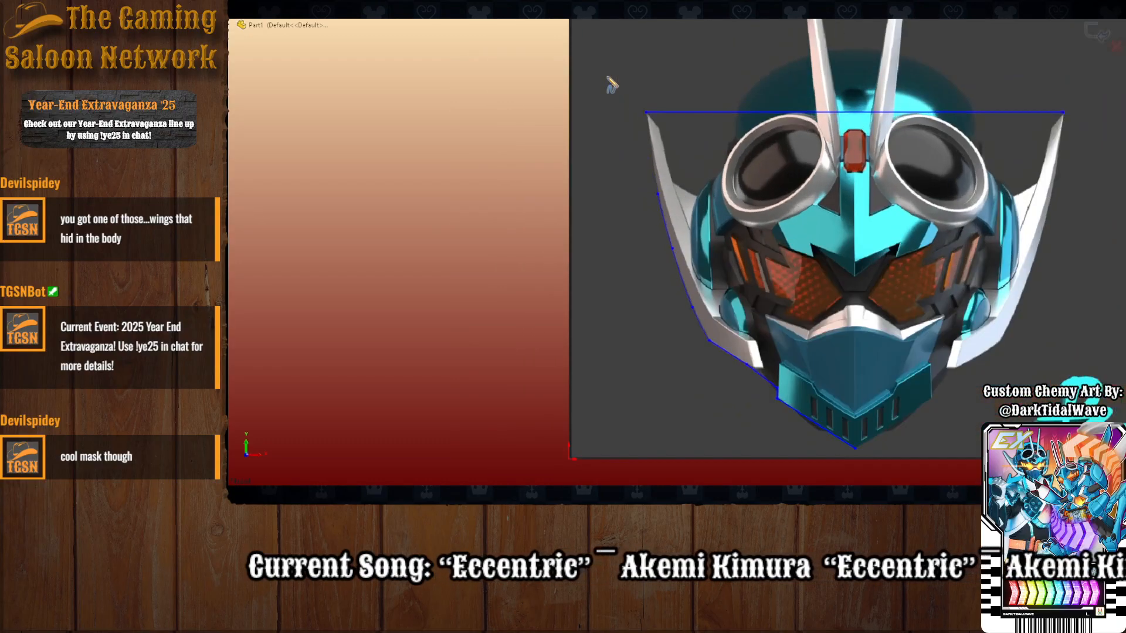
scroll(611, 83, "down", 2)
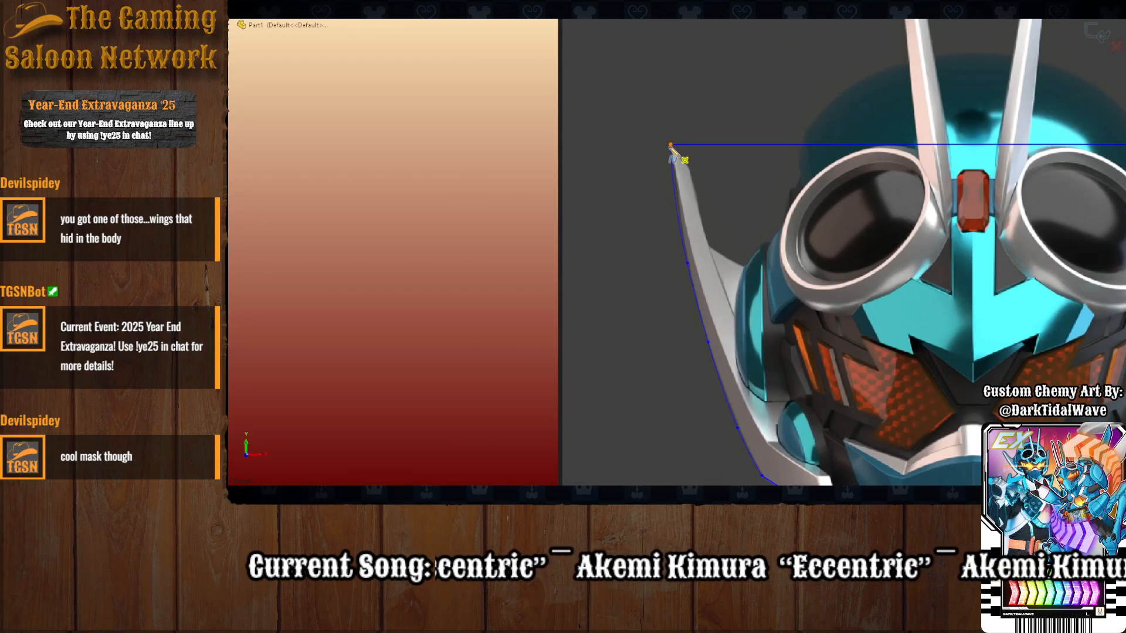
left_click(670, 144)
key("Escape")
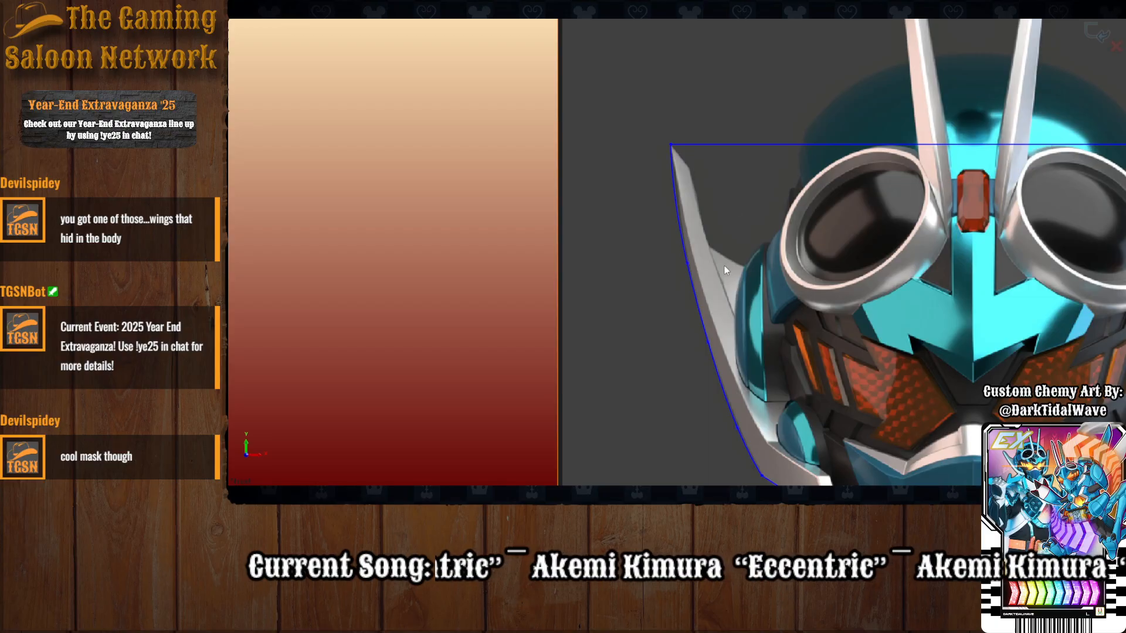
Draw a vertical centre line from the chin tip up past the horizontal line between the fin tips.
scroll(682, 246, "up", 5)
scroll(789, 344, "down", 6)
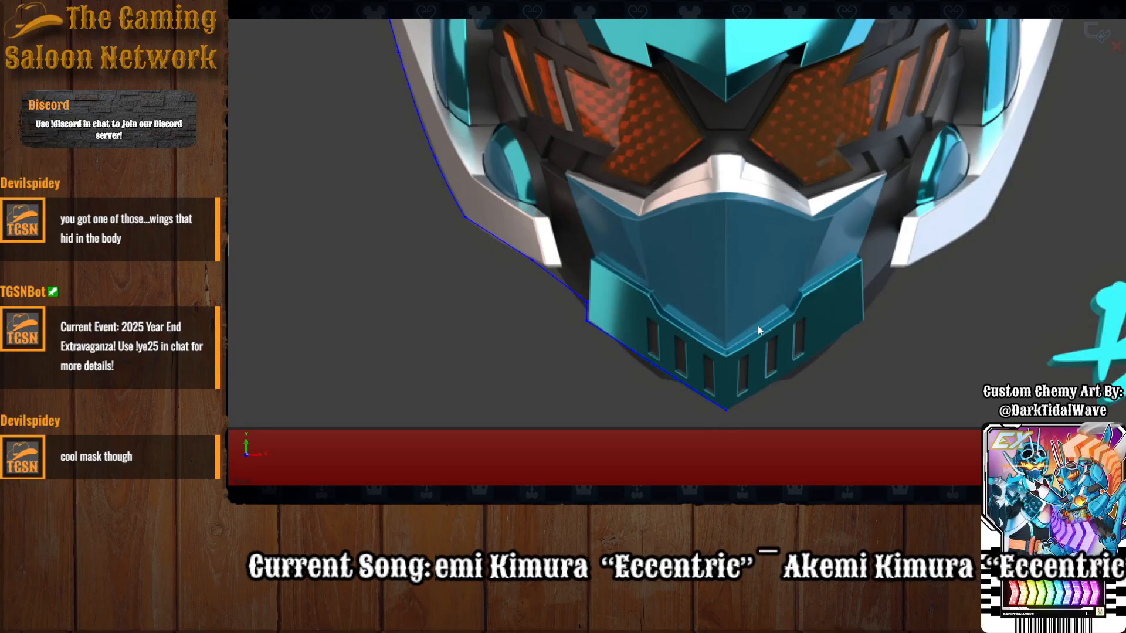
scroll(821, 333, "up", 5)
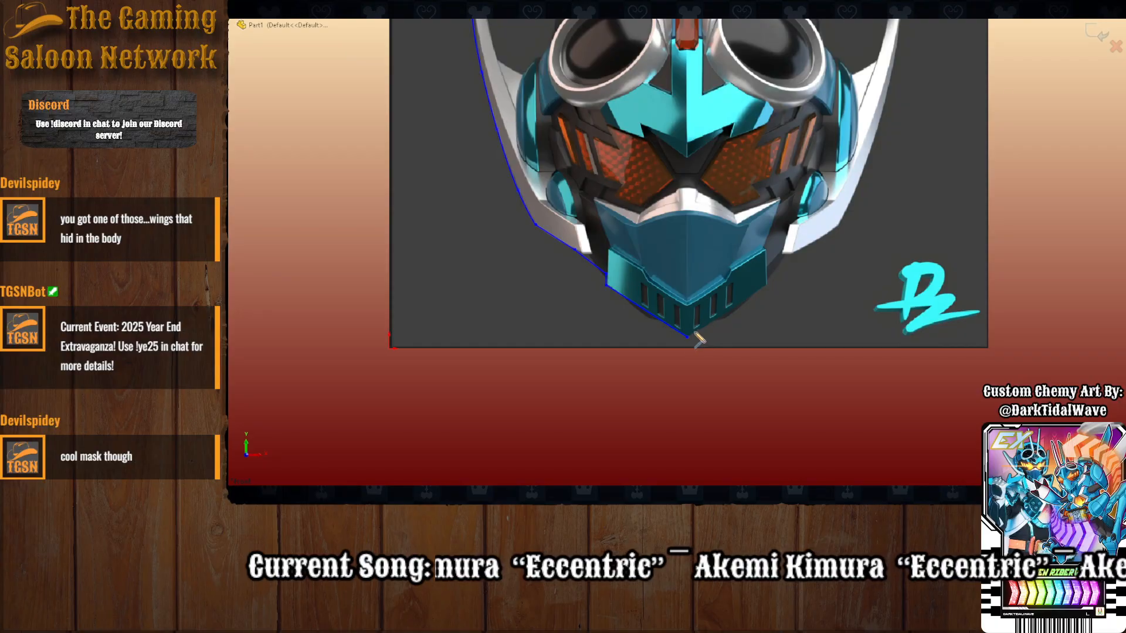
left_click(687, 337)
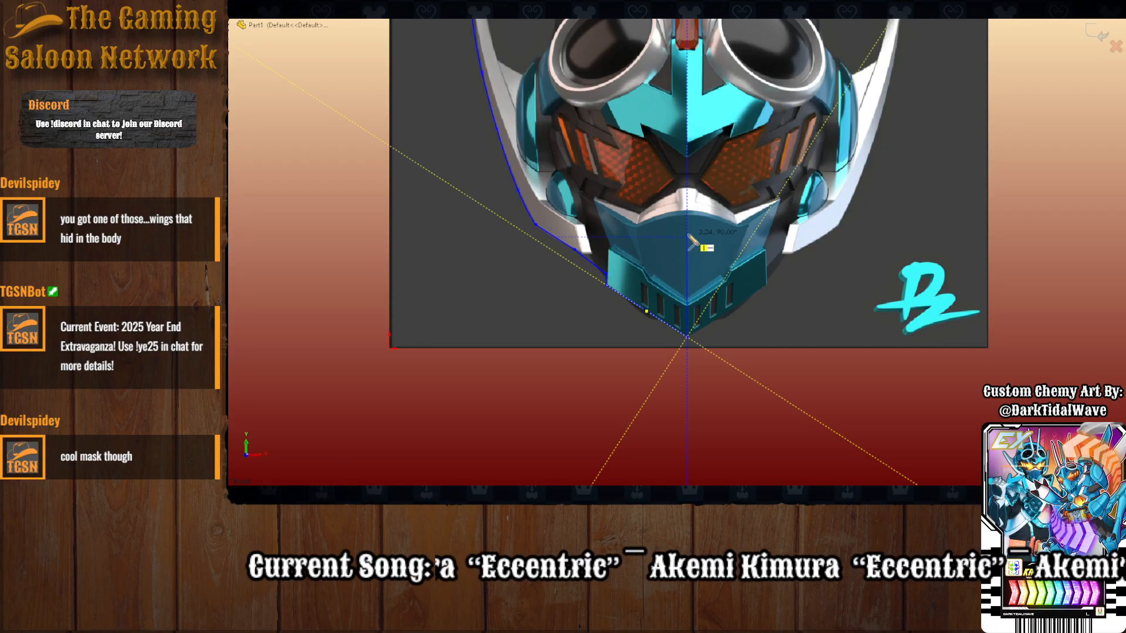
scroll(689, 167, "up", 4)
scroll(687, 88, "down", 2)
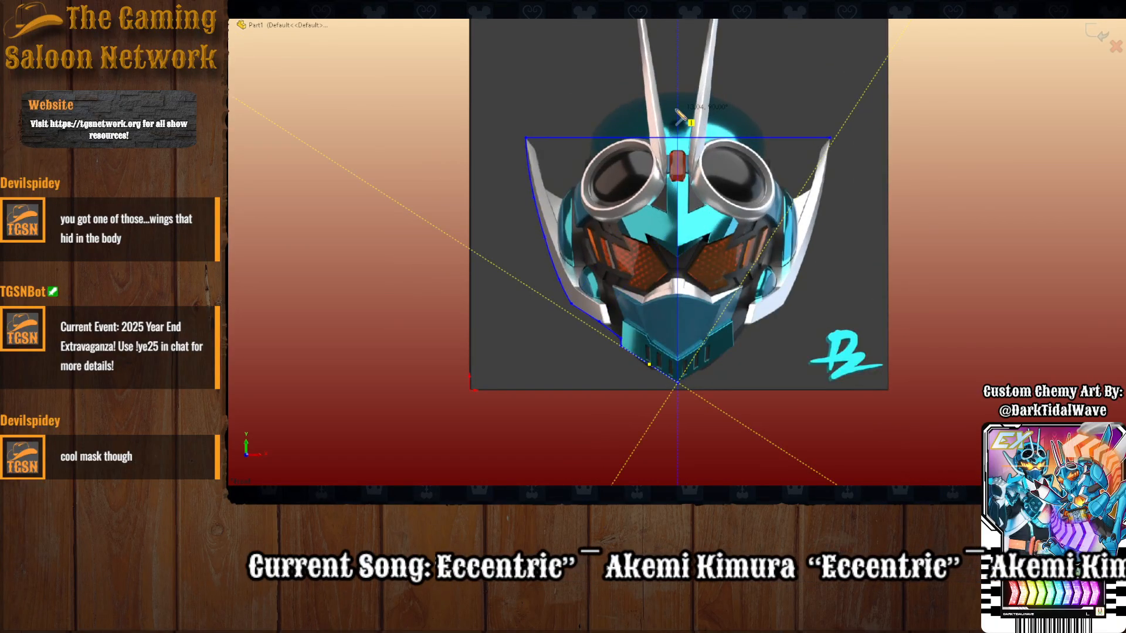
left_click(678, 137)
key("Escape")
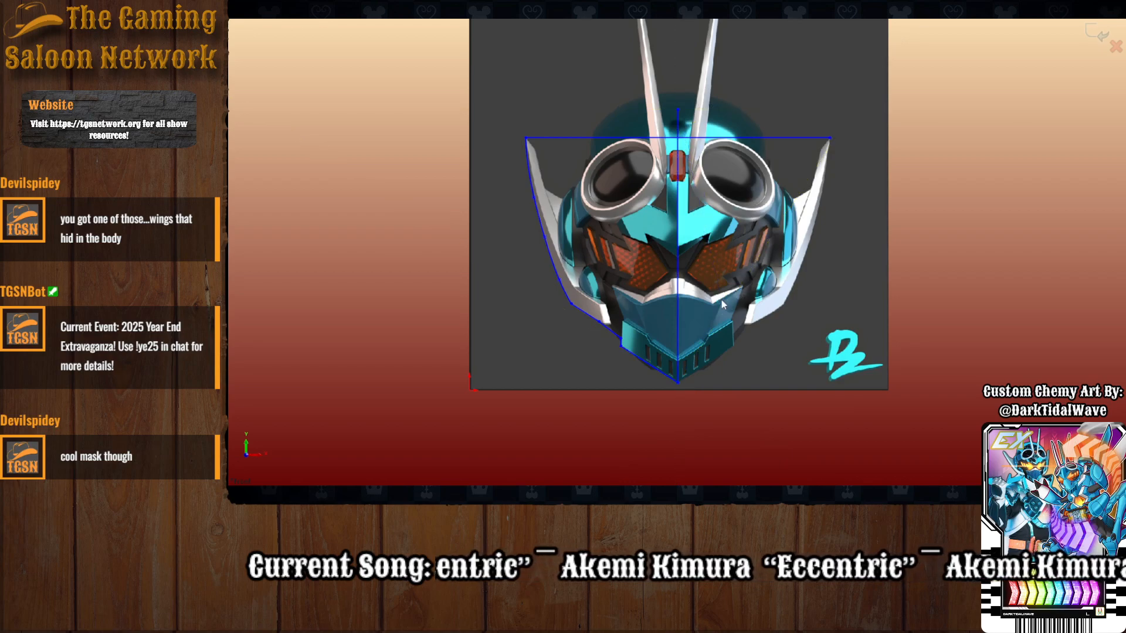
Mirror the traced left outline of the fin, jaw and chin about the vertical centre line.
scroll(727, 357, "up", 2)
scroll(729, 362, "down", 3)
scroll(704, 293, "up", 1)
scroll(705, 293, "down", 2)
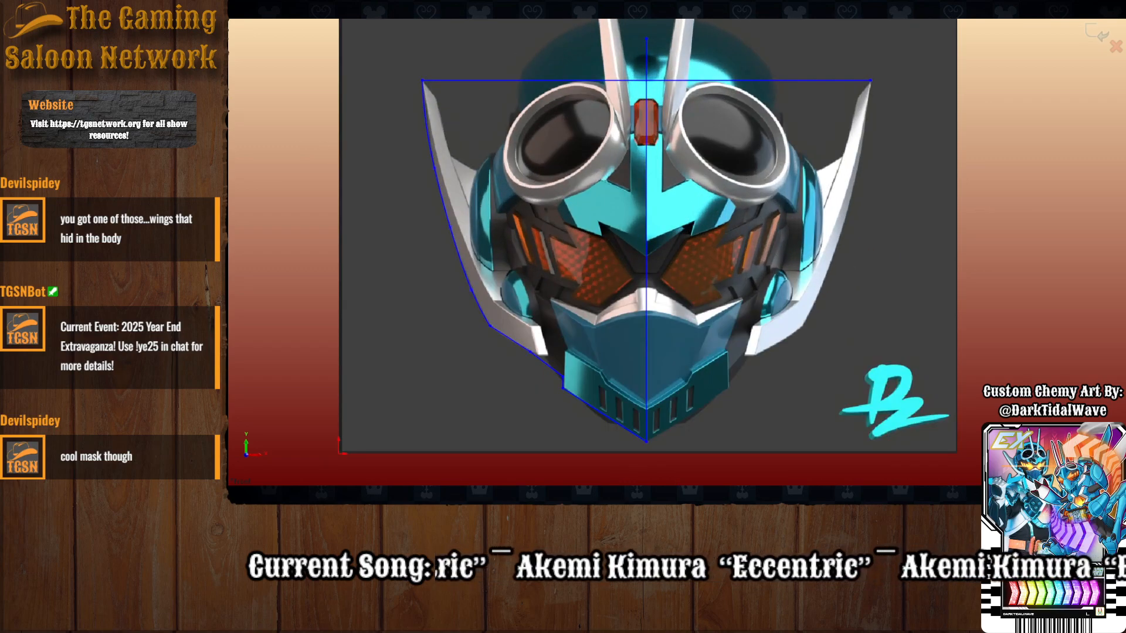
left_click(452, 241)
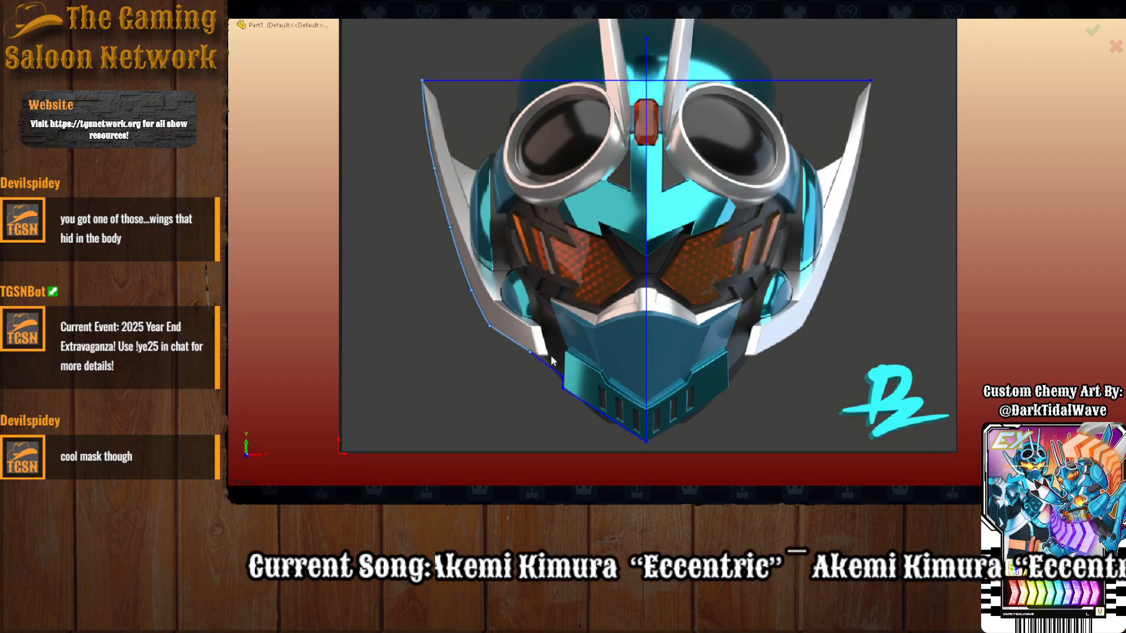
left_click(562, 382)
left_click(585, 402)
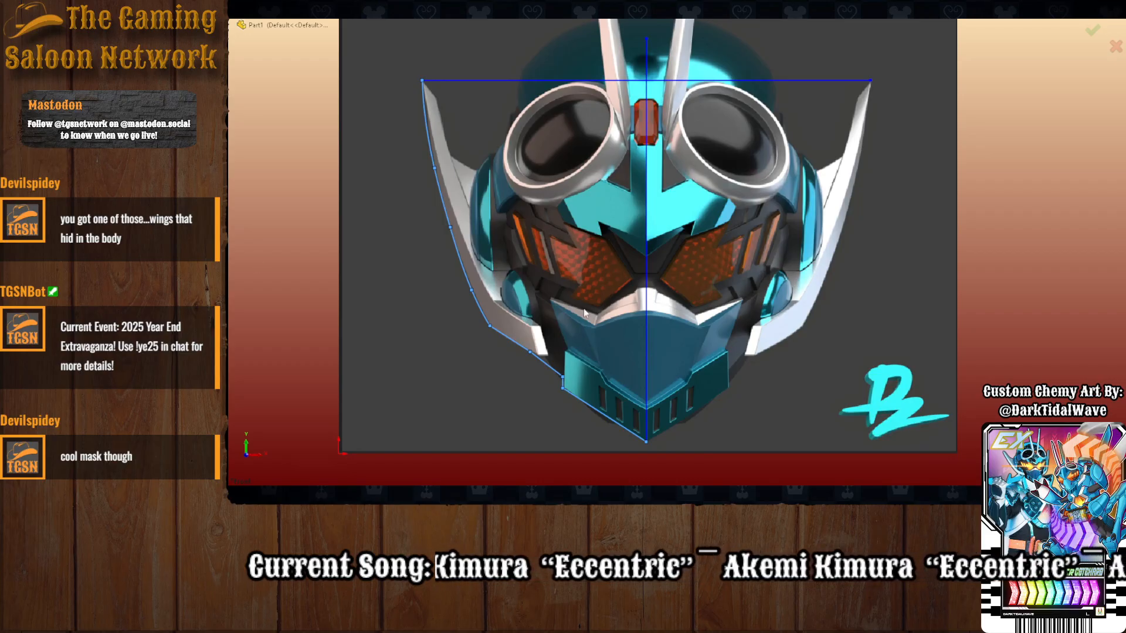
left_click(647, 334)
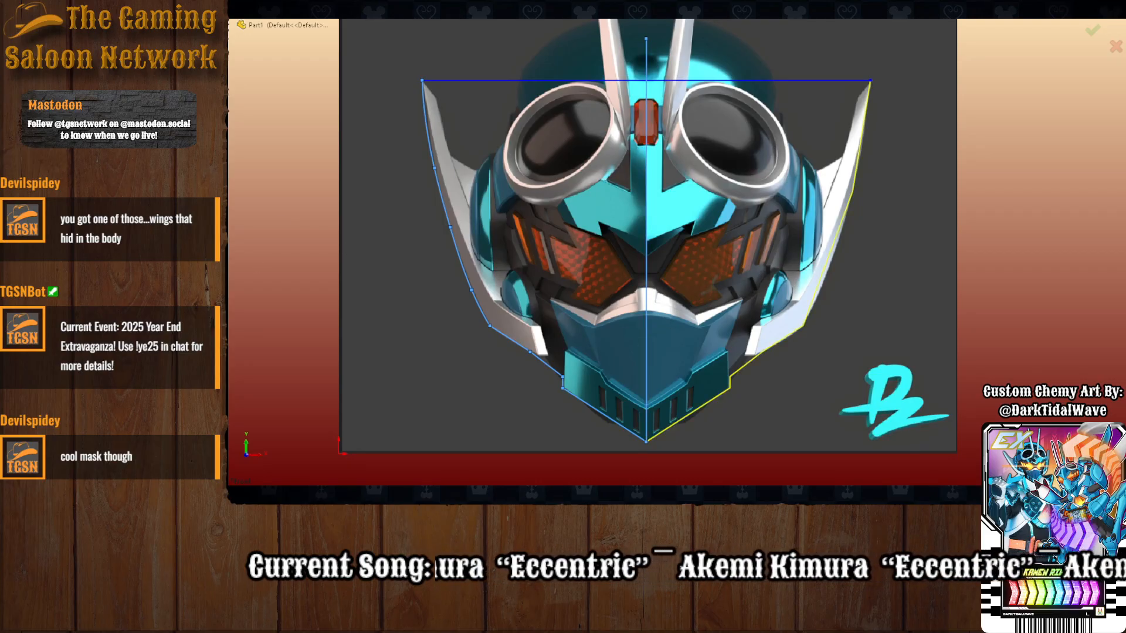
key("Return")
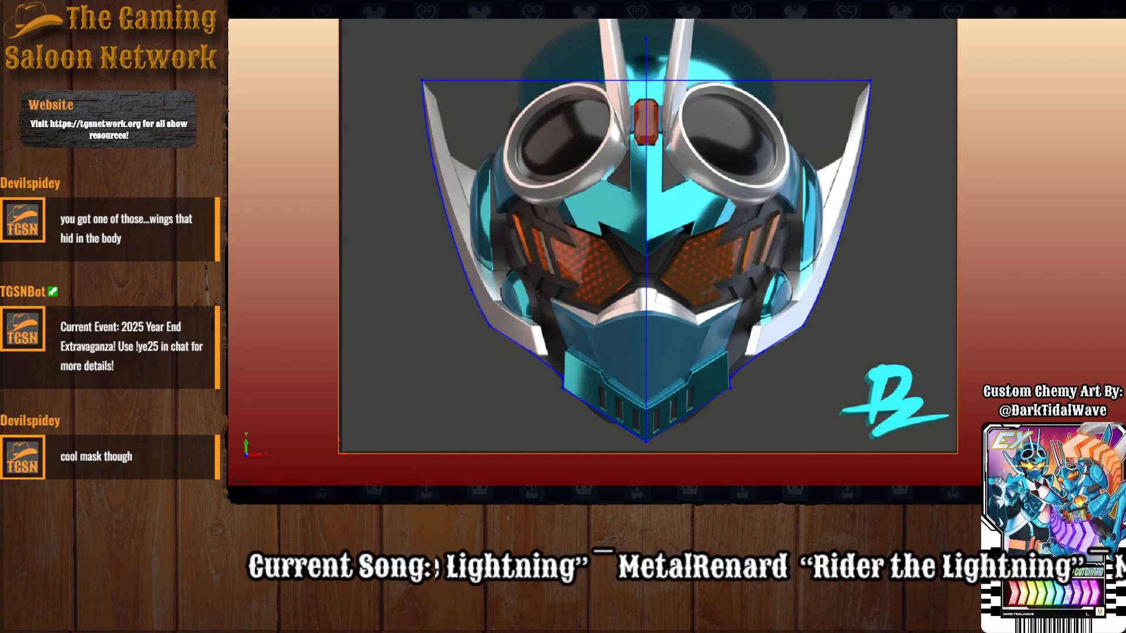
Trace the upper edge of the mouth guard's left half with lines and close it down to the outer outline.
left_click(610, 391)
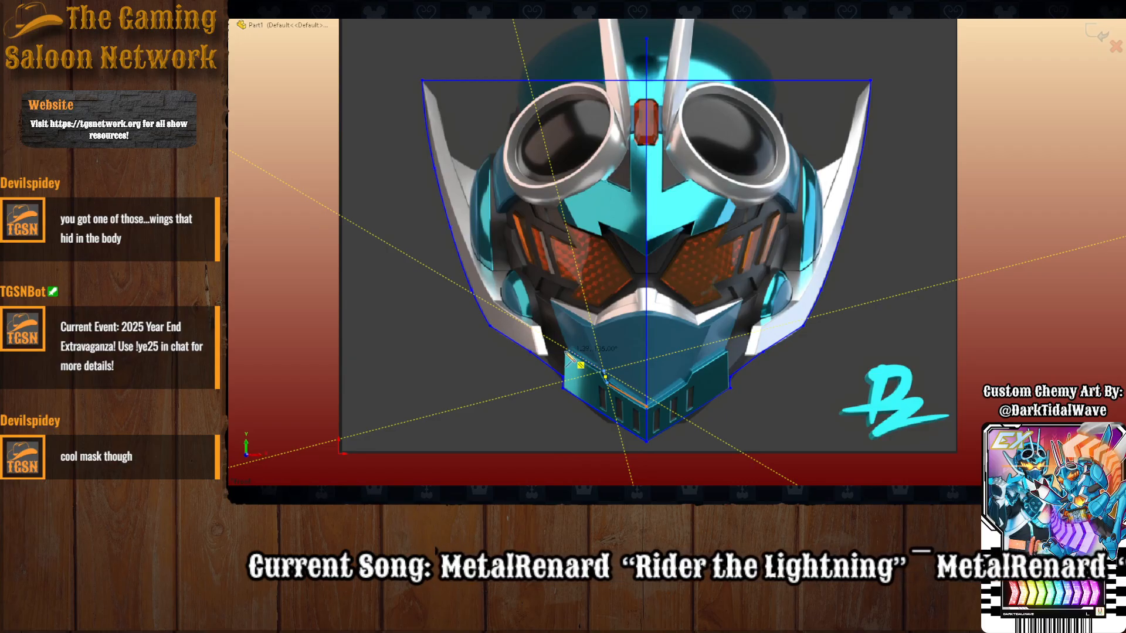
left_click(565, 349)
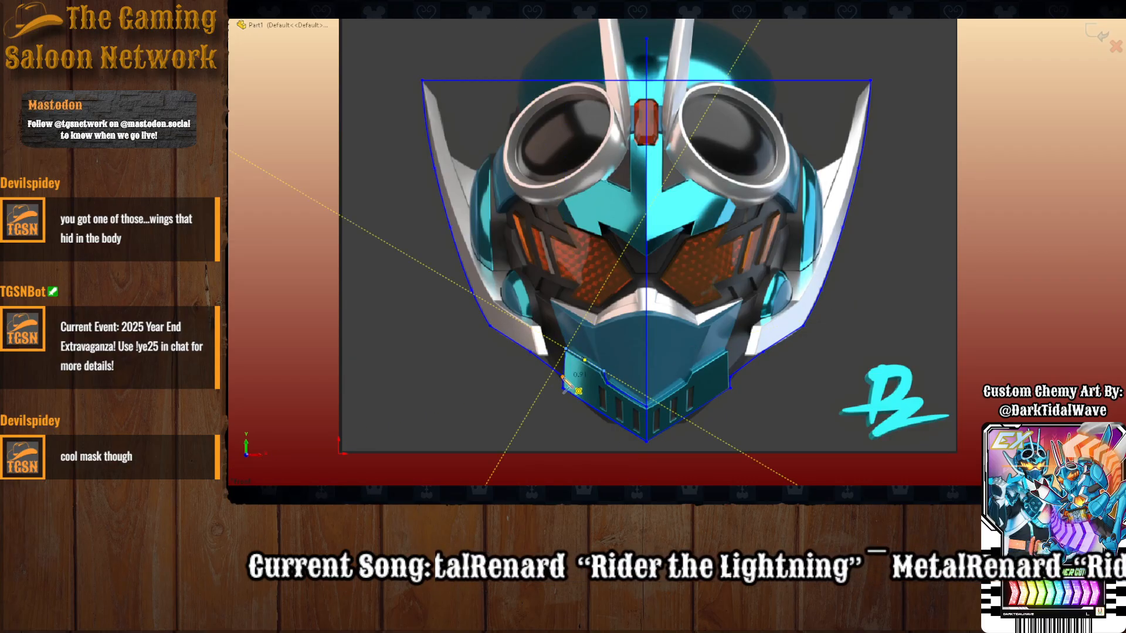
left_click(562, 377)
key("Escape")
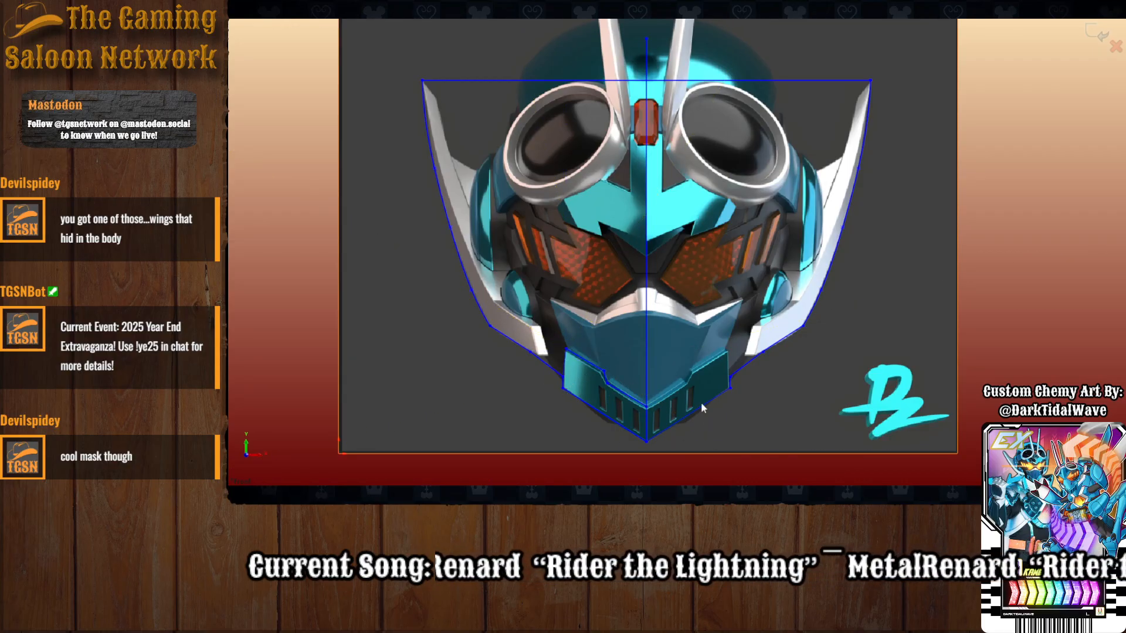
Mirror the mouth guard's traced left upper edge about the vertical centre line.
scroll(702, 404, "up", 1)
scroll(701, 404, "up", 2)
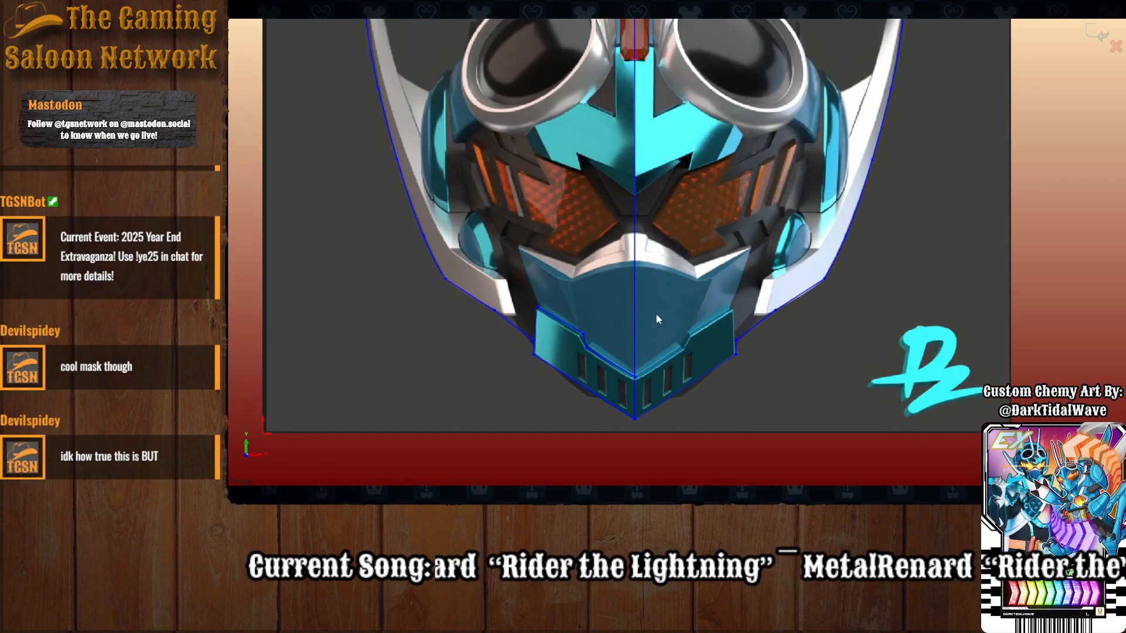
scroll(655, 313, "down", 2)
scroll(683, 234, "up", 2)
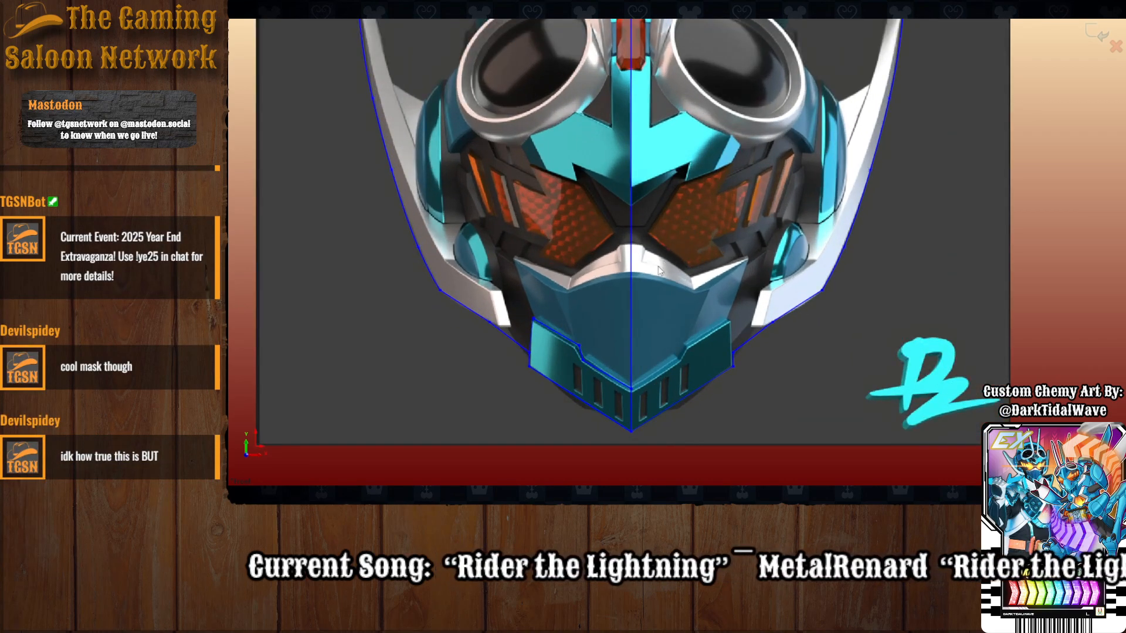
scroll(663, 277, "up", 1)
scroll(663, 279, "down", 1)
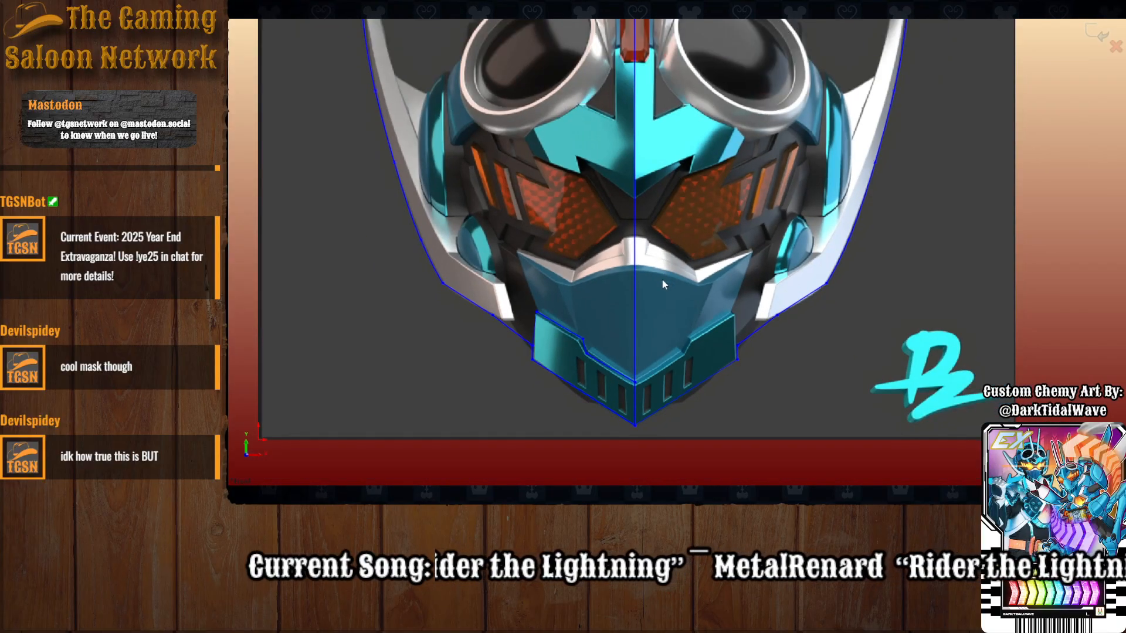
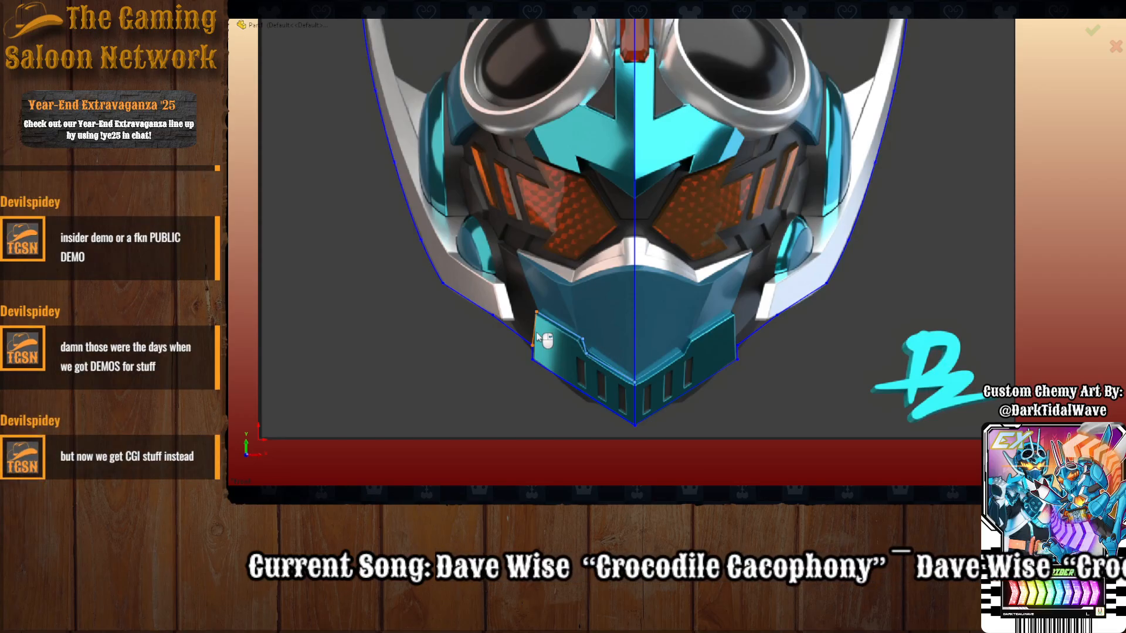
left_click(635, 398)
key("Return")
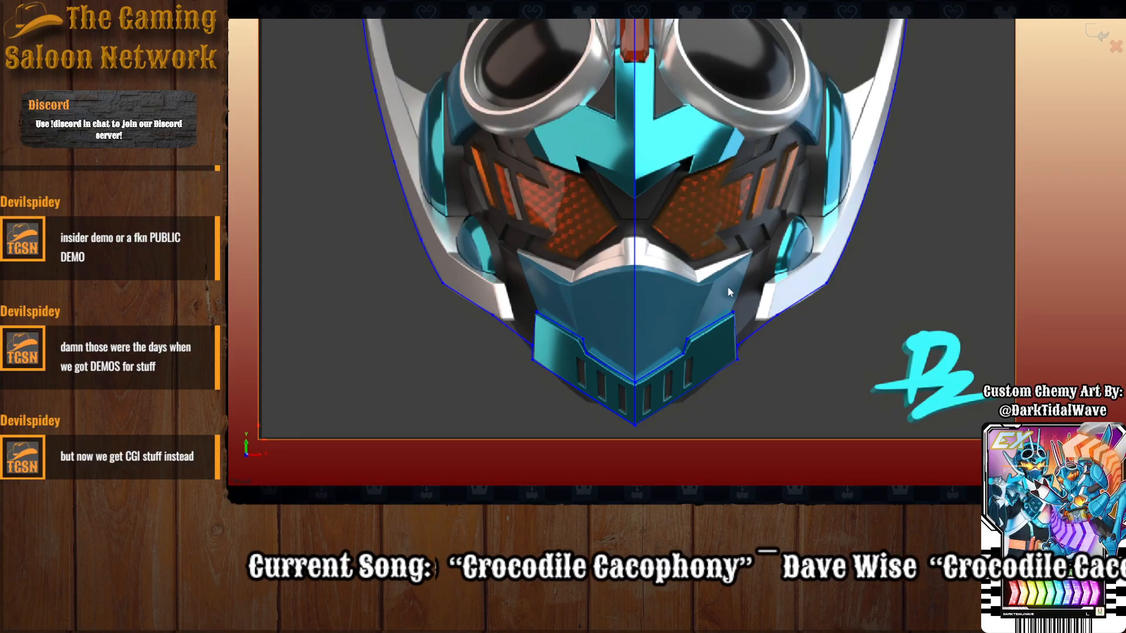
Trace the right half of the central mouth plate from the guard's notch up its side, along an arc beneath the eye, and across to the centre line.
scroll(716, 195, "up", 2)
scroll(704, 192, "down", 2)
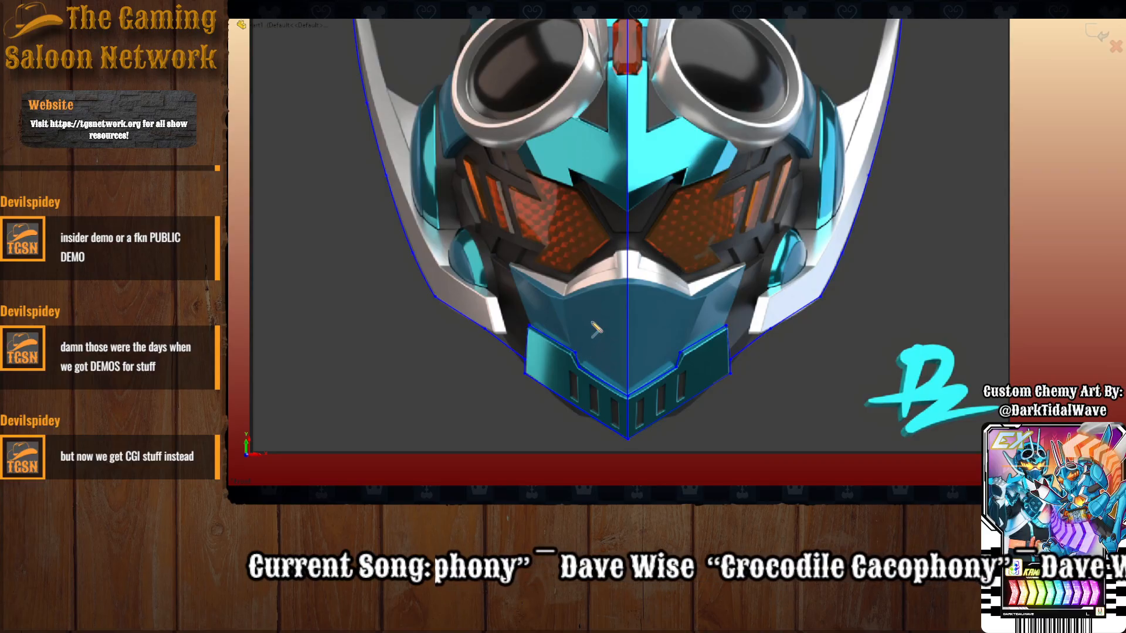
left_click(681, 354)
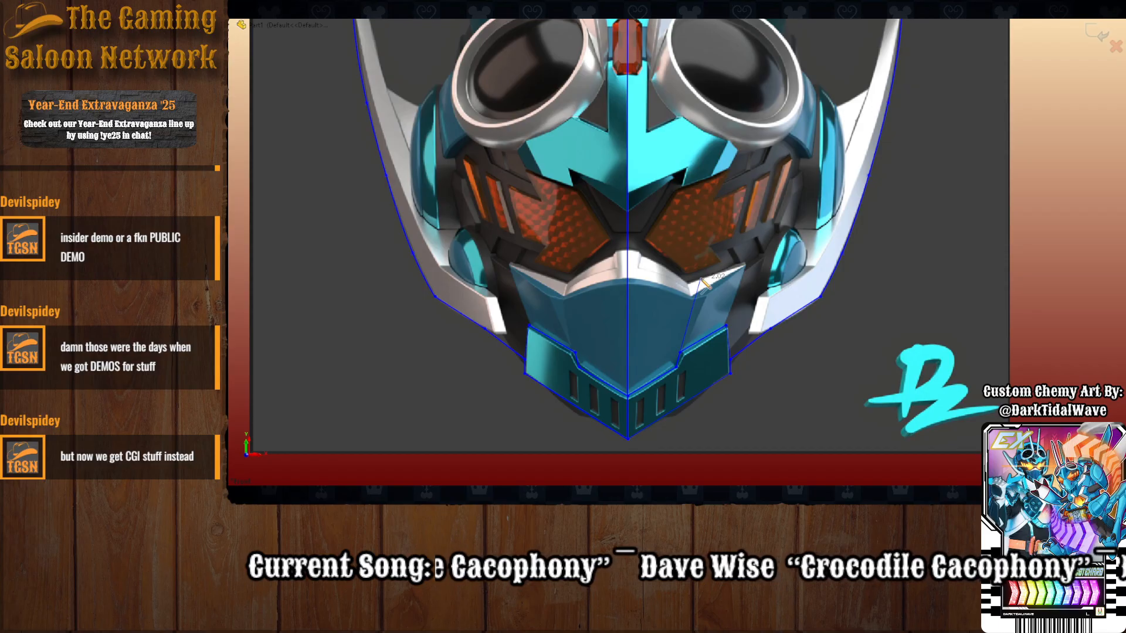
left_click(702, 278)
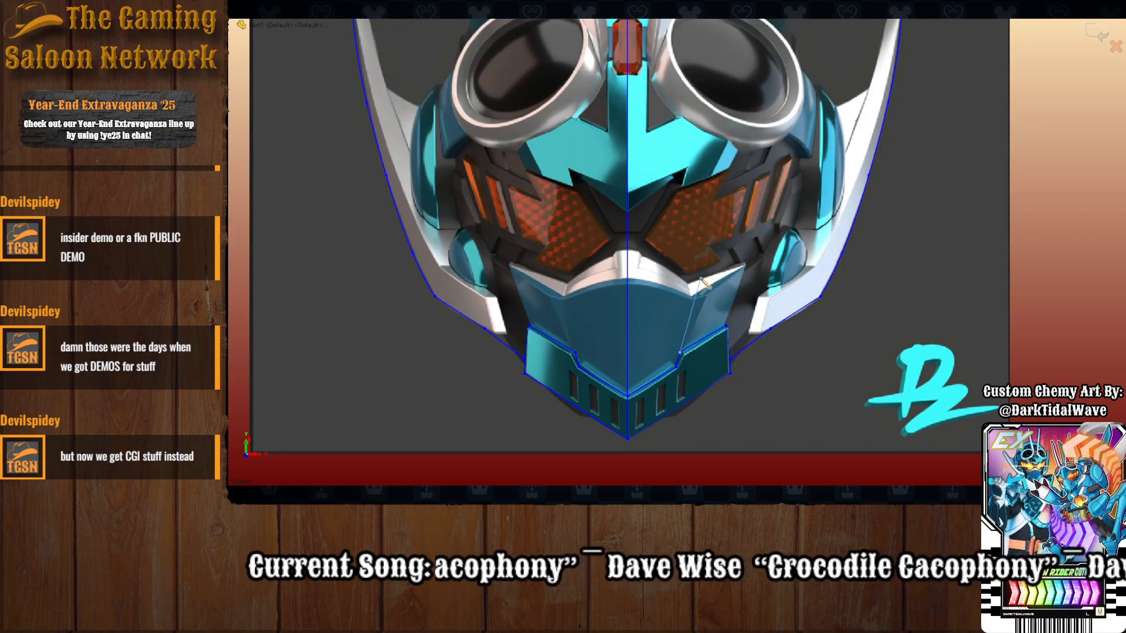
left_click(727, 326)
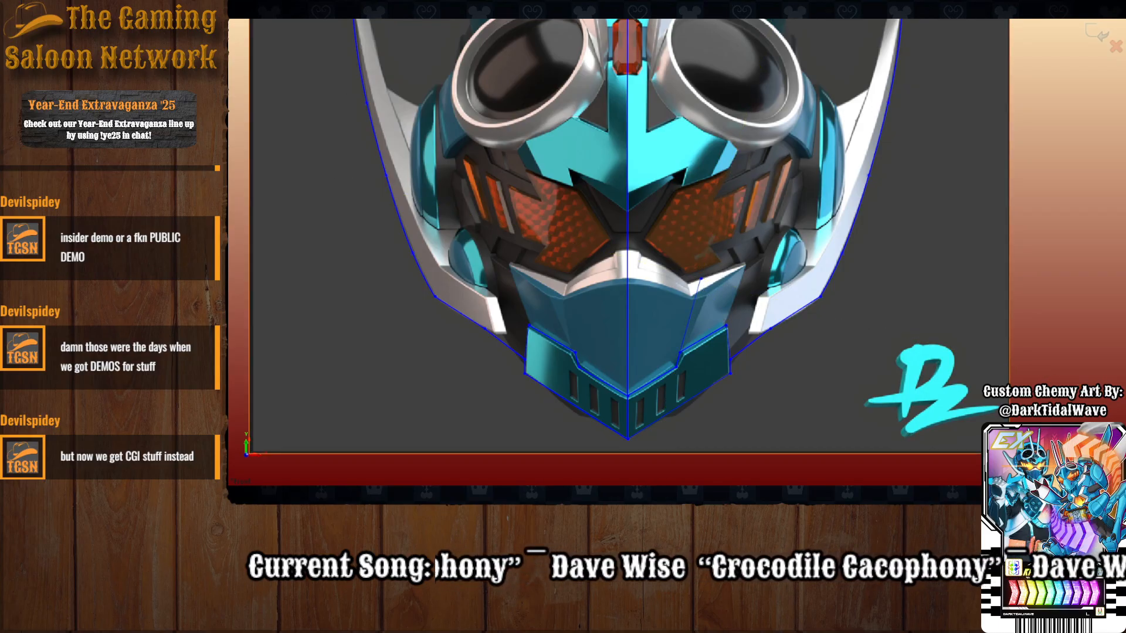
left_click(701, 278)
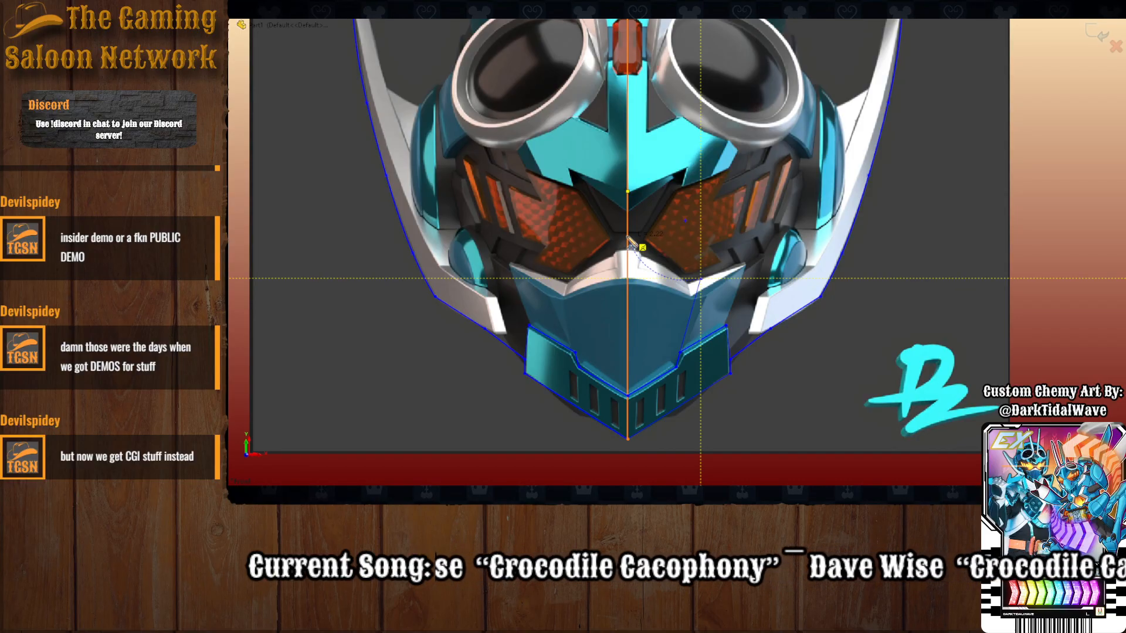
left_click(652, 264)
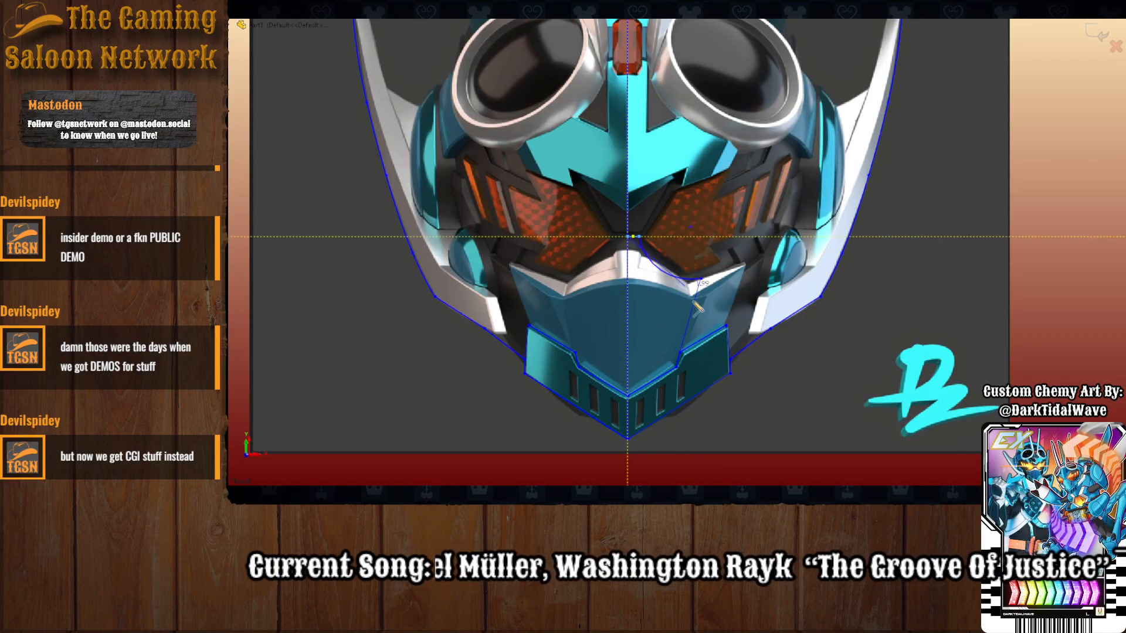
key("Escape")
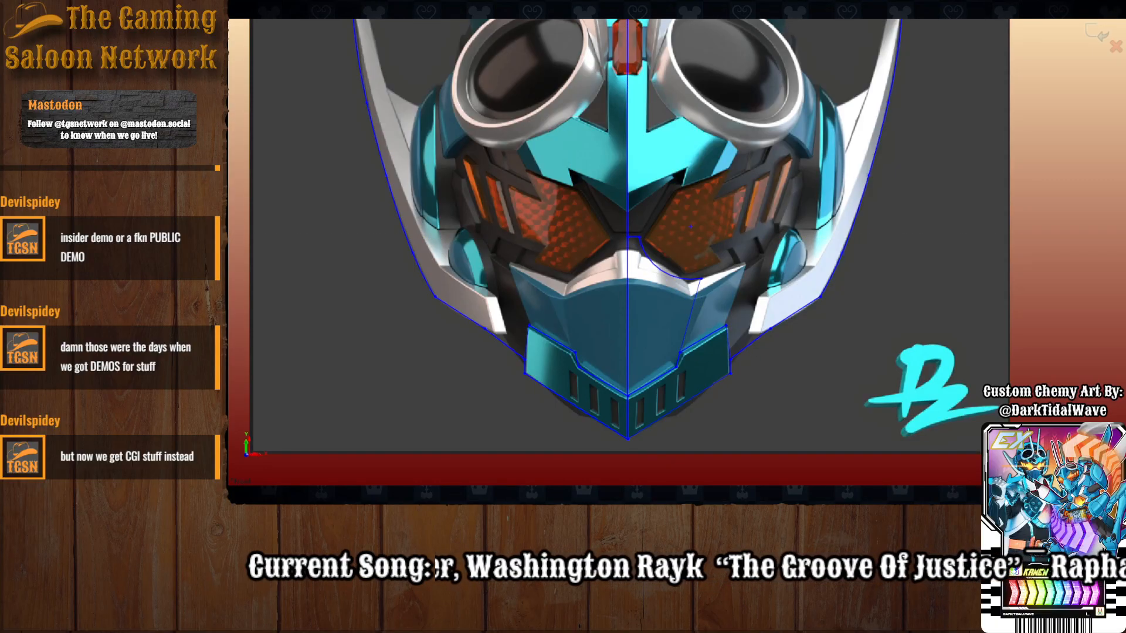
Mirror the mouth plate's traced right half about the vertical centre line and reshape its arc to follow the white nose piece.
left_click(689, 312)
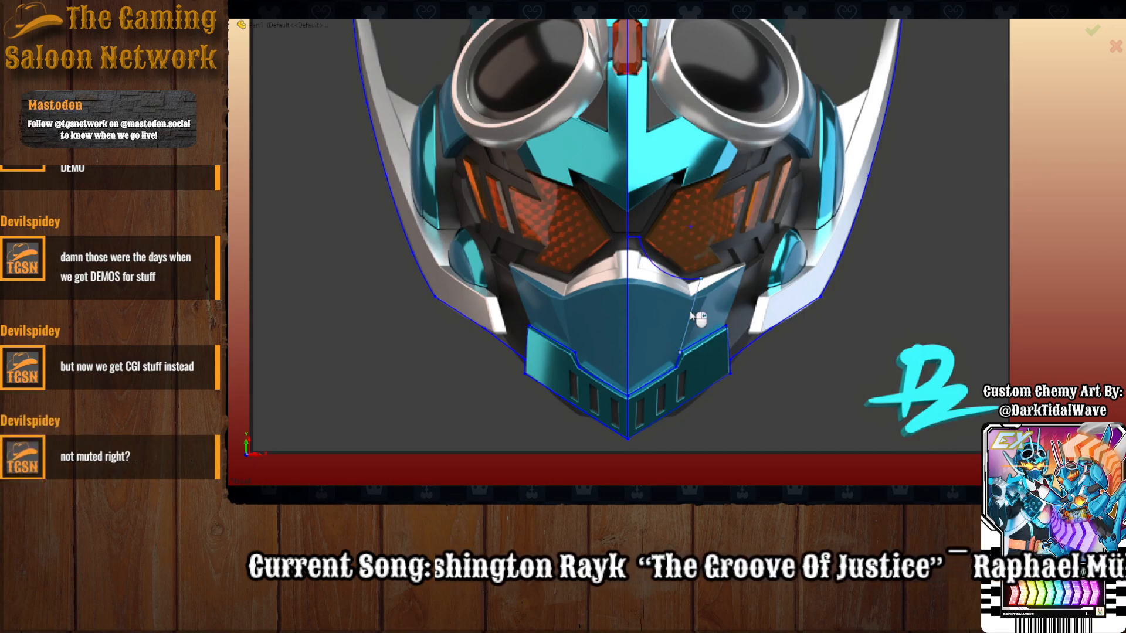
left_click(633, 237)
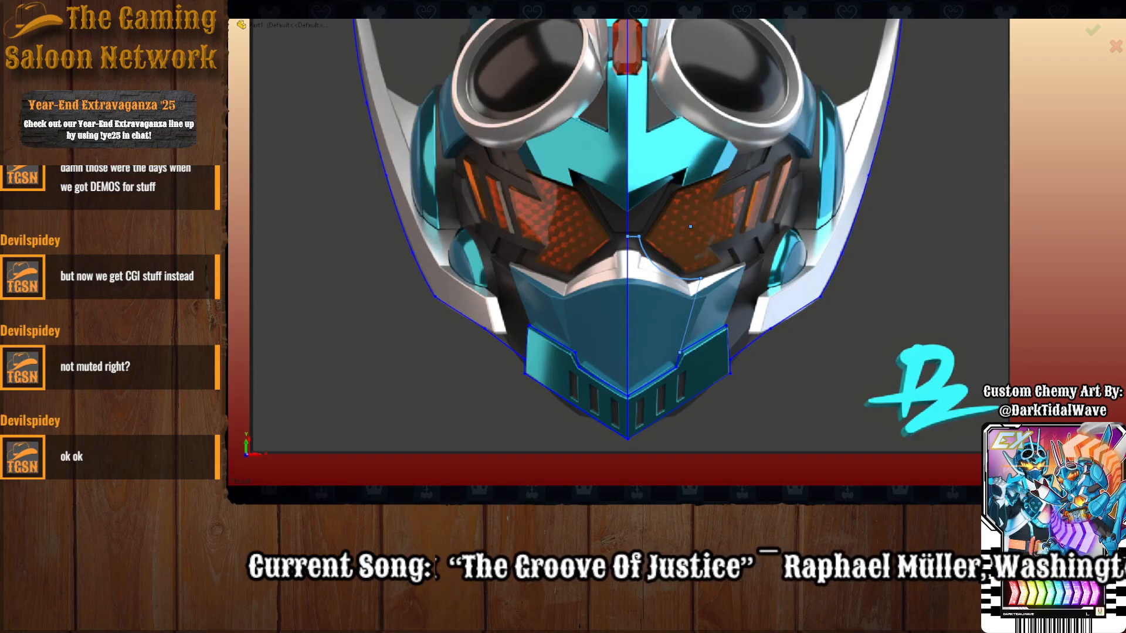
left_click(628, 331)
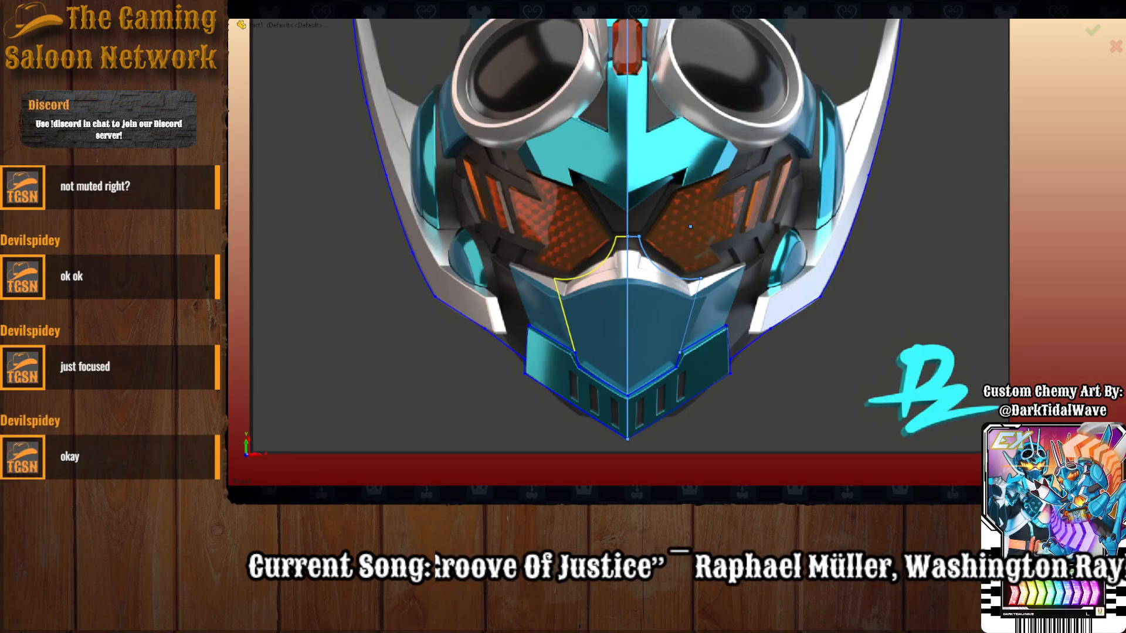
key("Return")
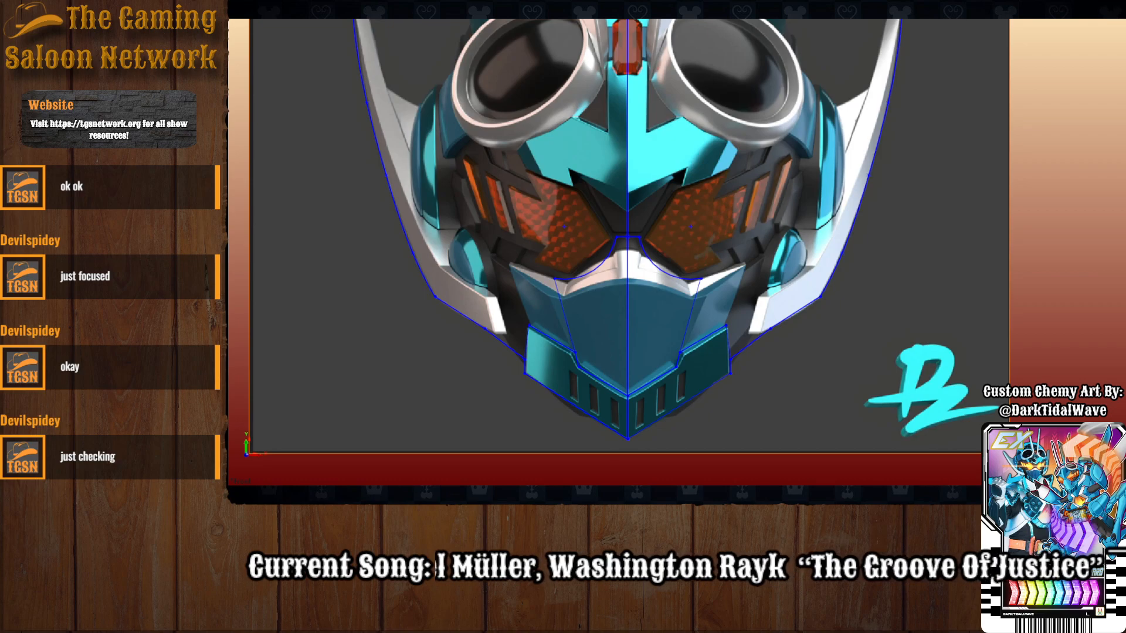
left_click(671, 268)
left_click_drag(665, 271, 663, 283)
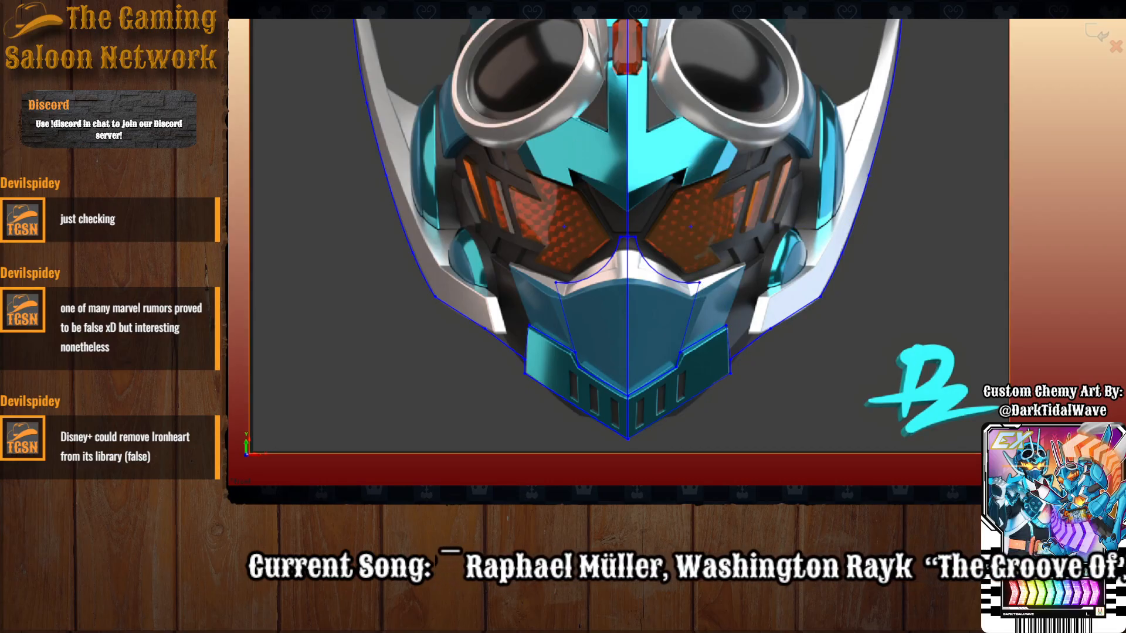
Trace the left fin's inner edge with a short line from its tip and a spline down to the mouth guard's upper corner.
scroll(760, 120, "up", 1)
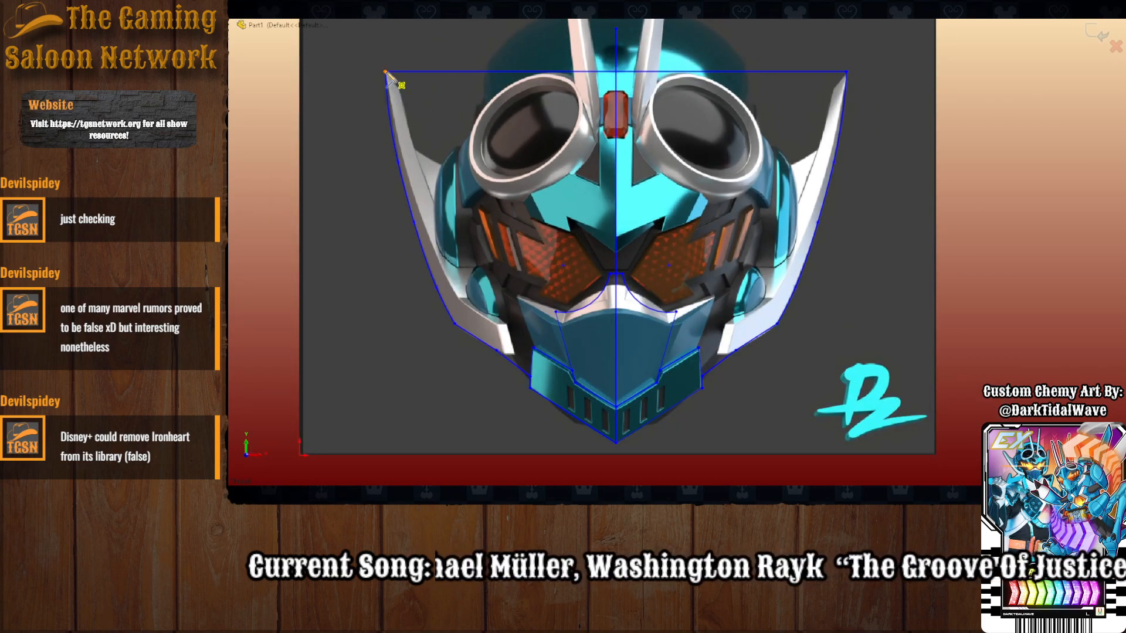
left_click(385, 71)
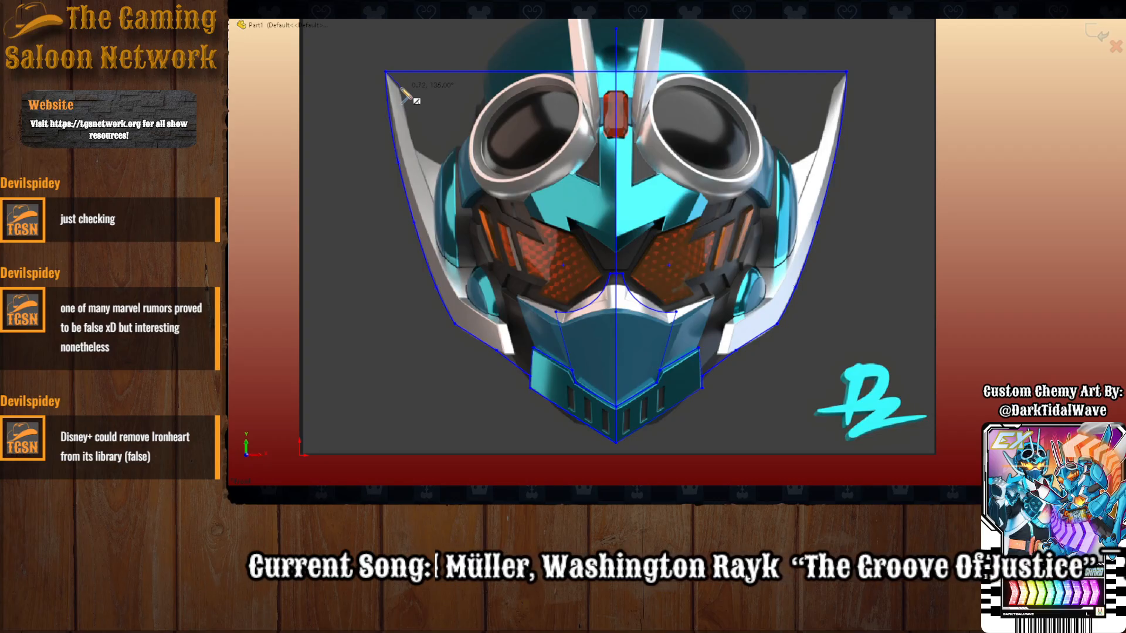
left_click(400, 86)
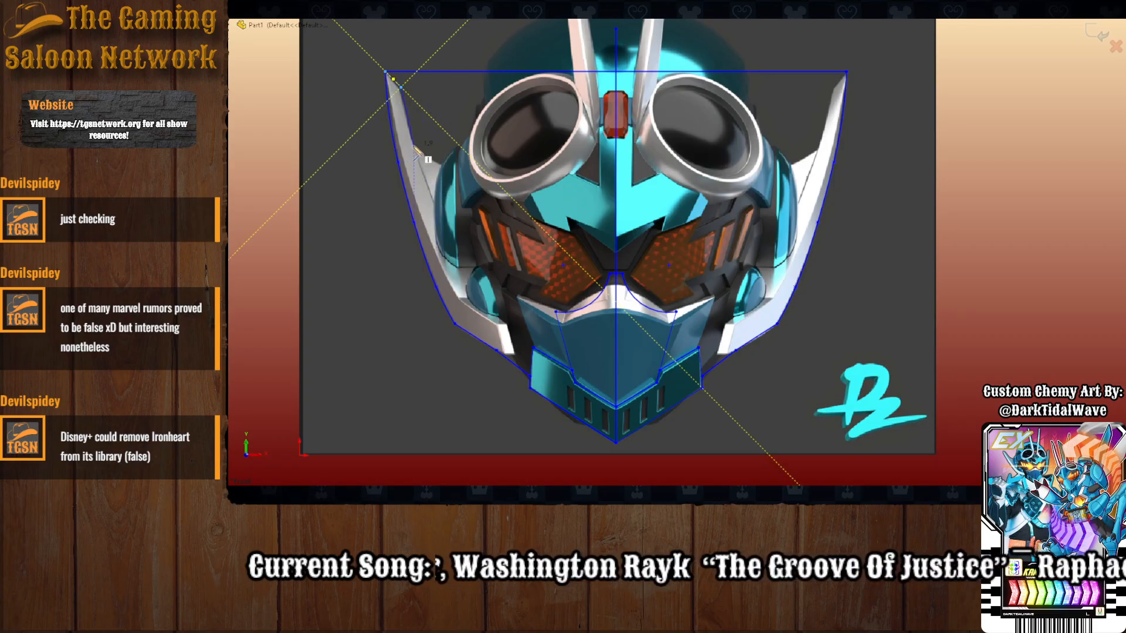
key("Escape")
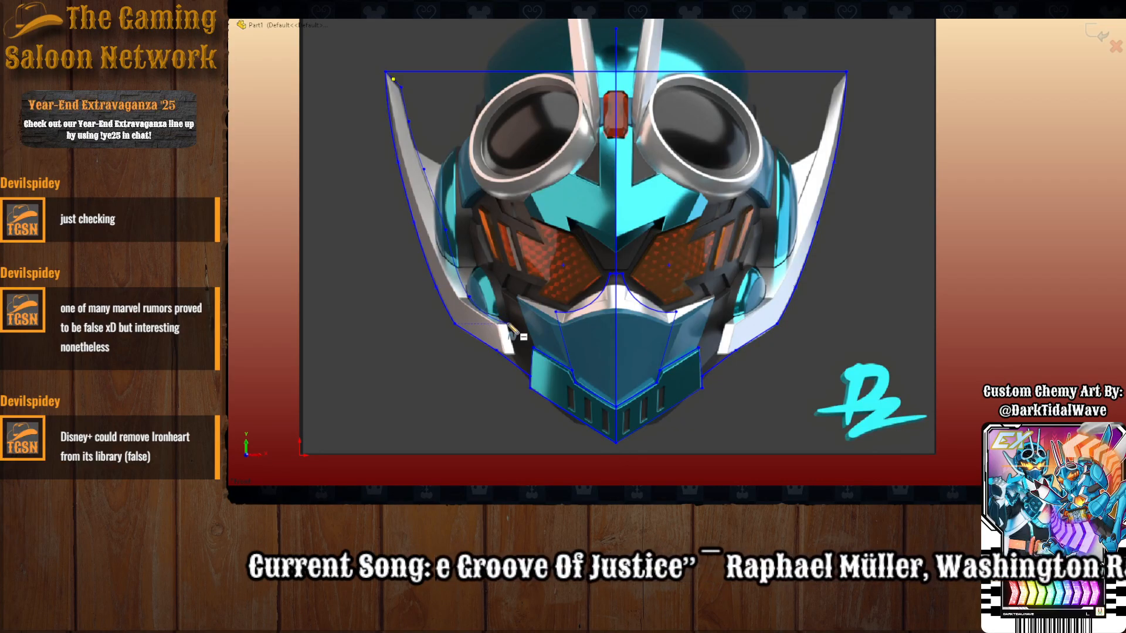
left_click(533, 348)
key("Escape")
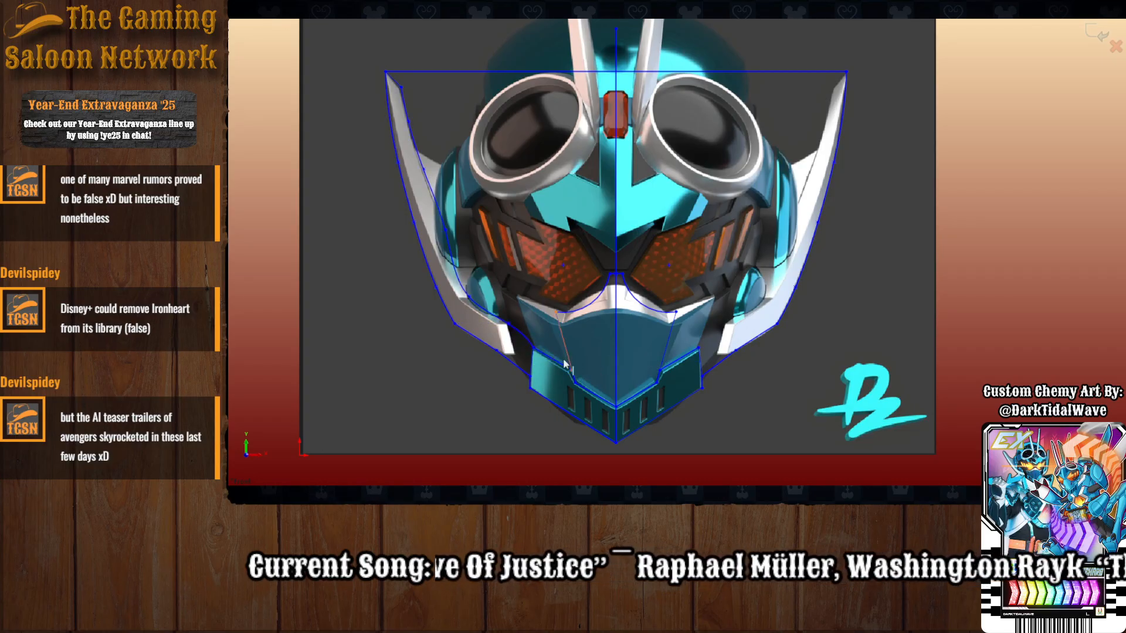
Move the spline's points so the left fin's inner curve runs smoothly past the ear piece and jaw to the mouth guard.
scroll(516, 342, "down", 3)
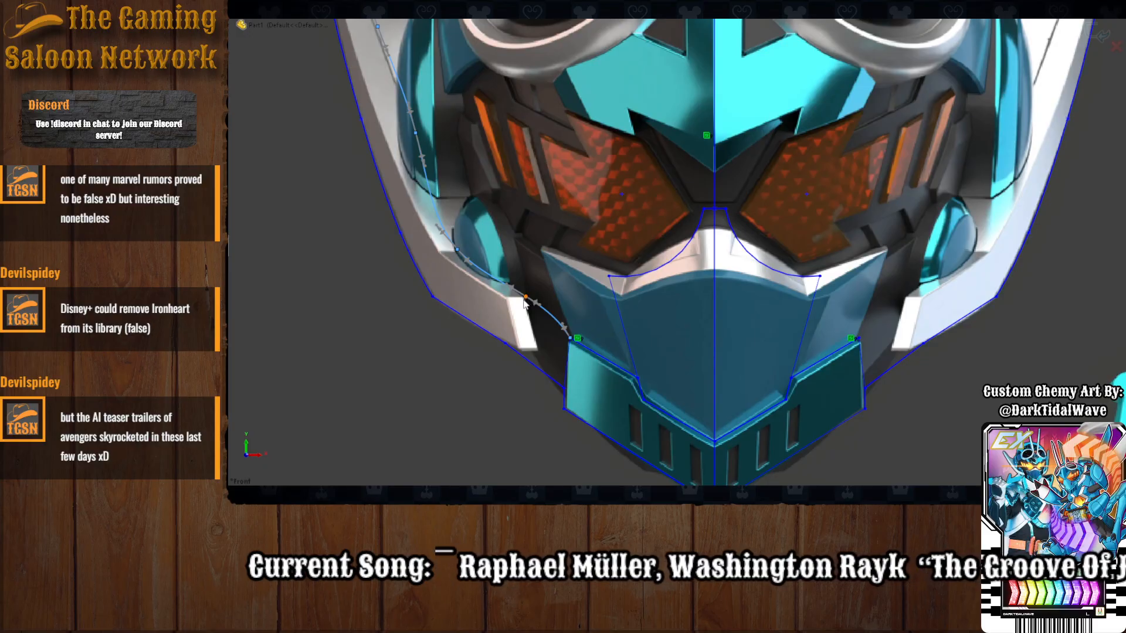
left_click_drag(526, 297, 539, 314)
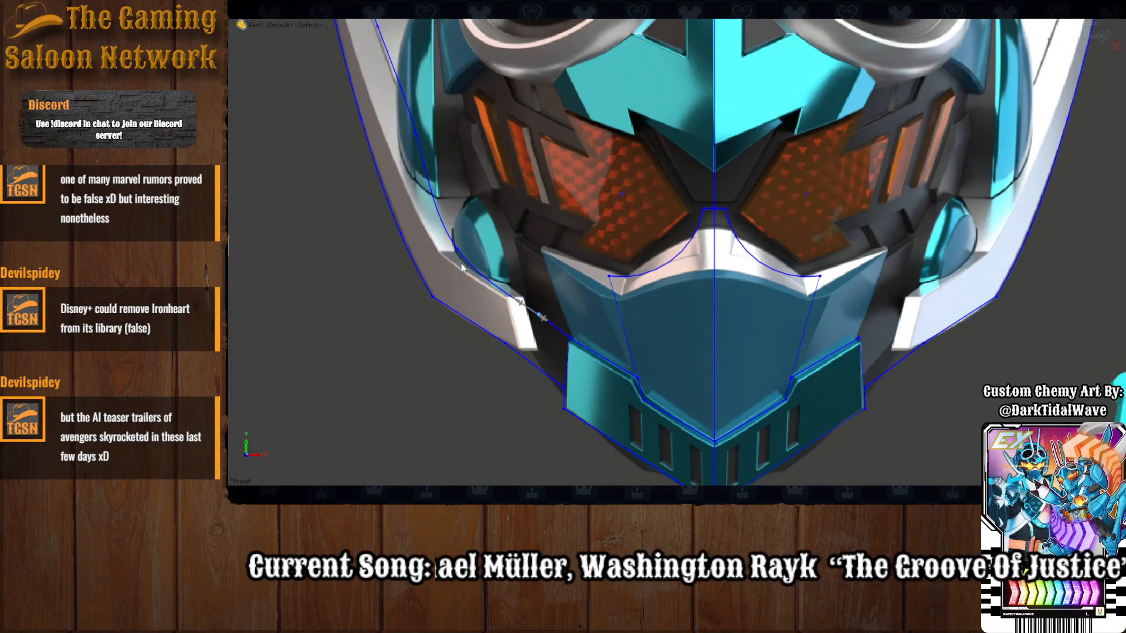
left_click_drag(458, 250, 463, 262)
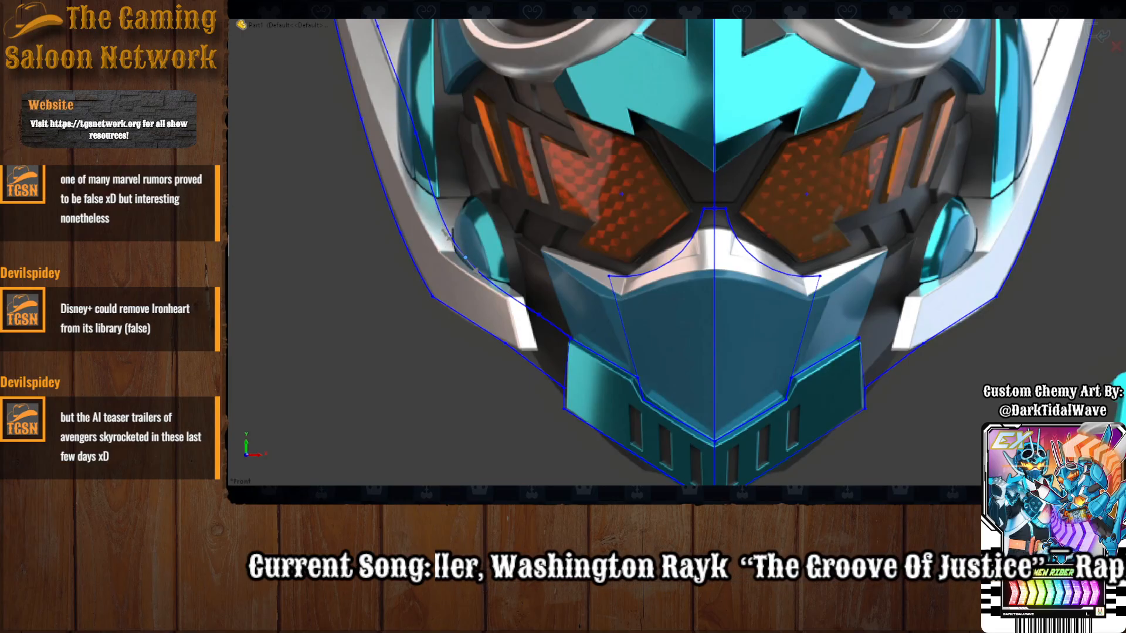
scroll(434, 144, "up", 2)
scroll(526, 196, "down", 1)
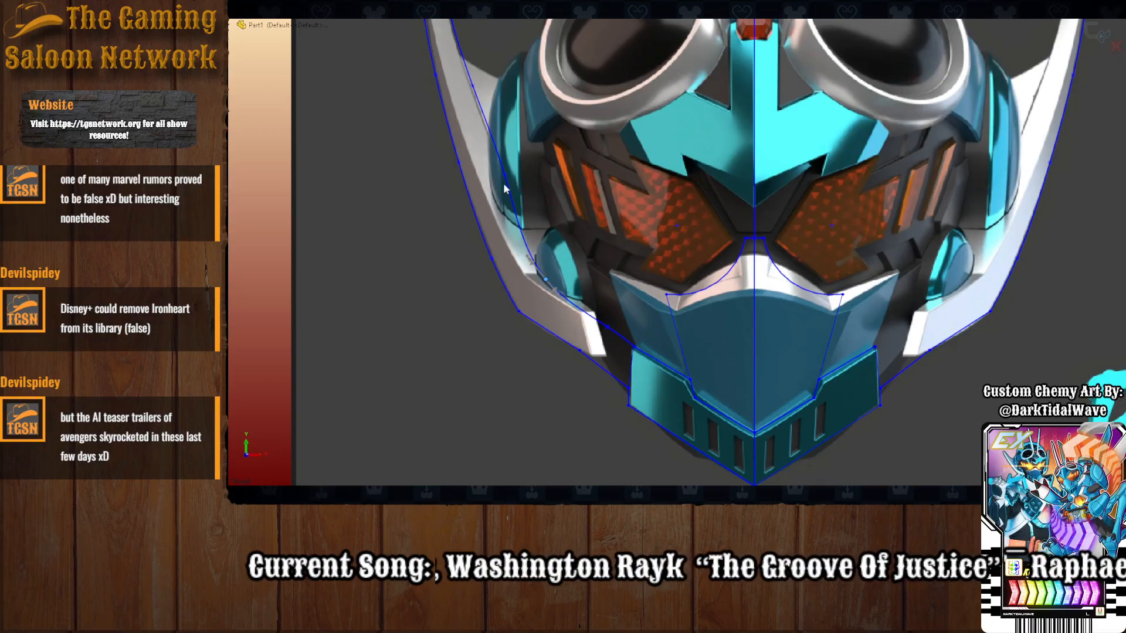
left_click_drag(505, 178, 498, 166)
scroll(494, 123, "up", 3)
scroll(557, 151, "down", 4)
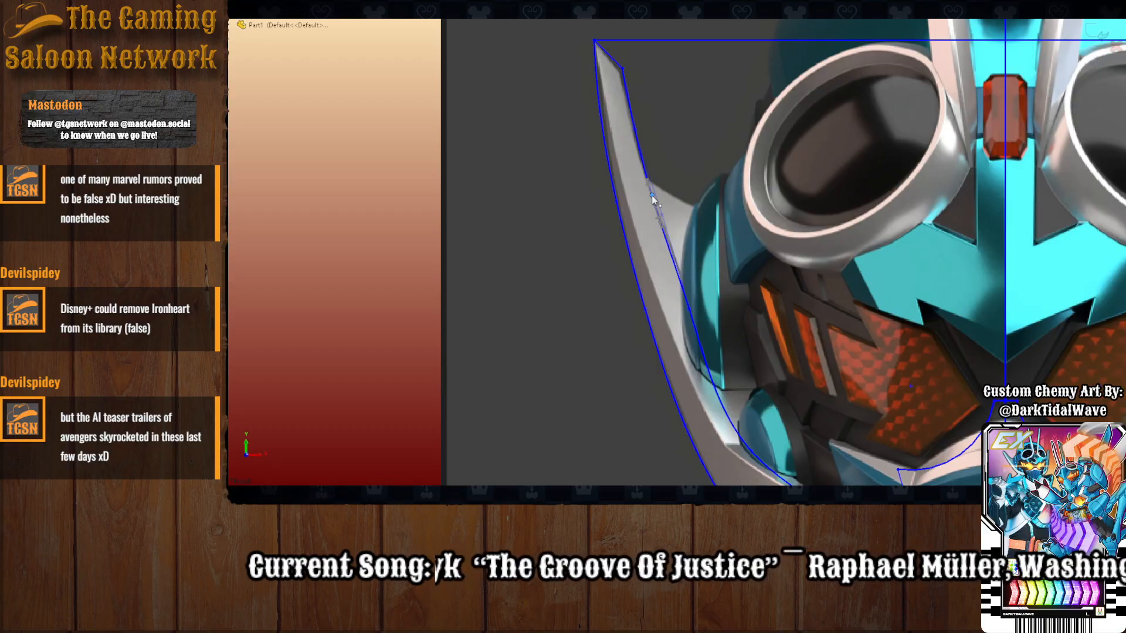
scroll(728, 352, "up", 3)
scroll(711, 333, "down", 3)
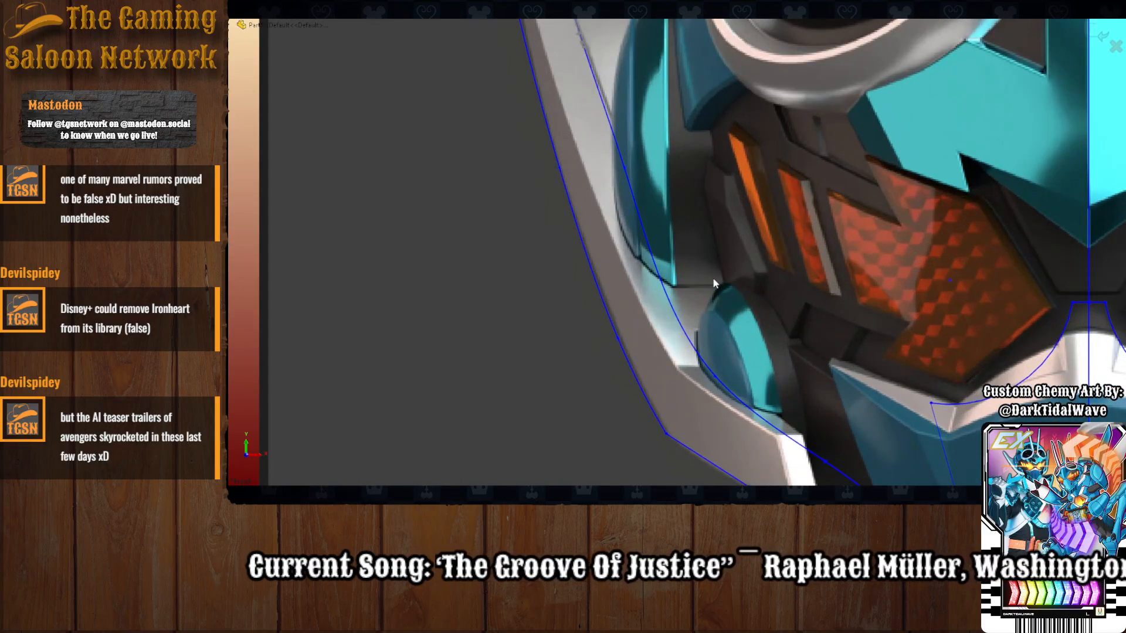
scroll(713, 278, "up", 6)
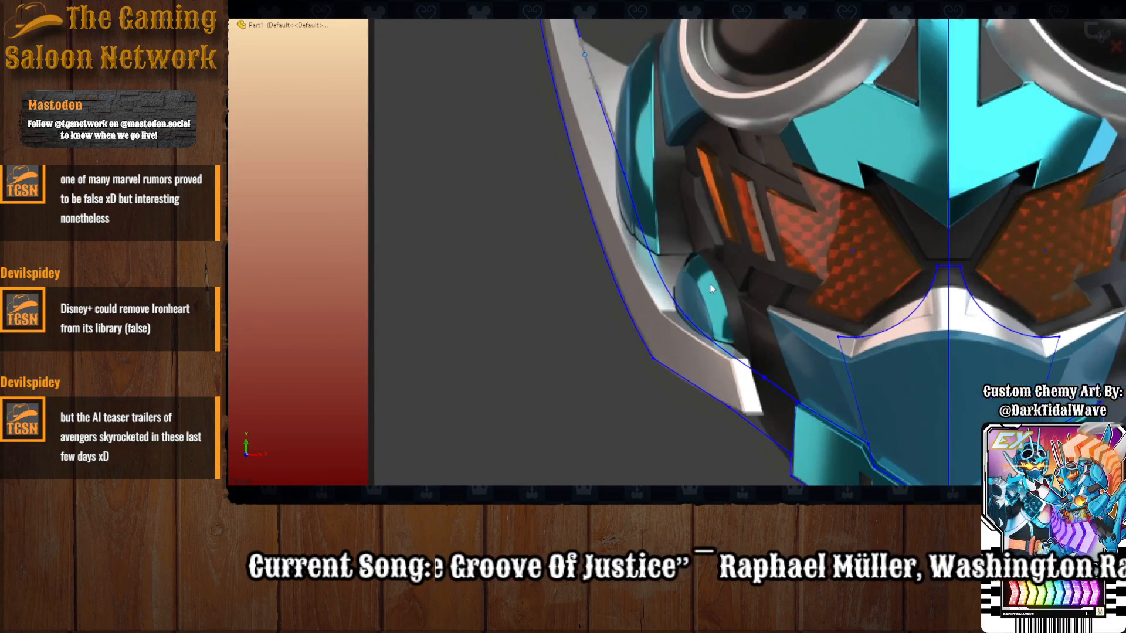
Mirror the left fin's inner spline and short tip line about the vertical centre line.
scroll(878, 303, "down", 2)
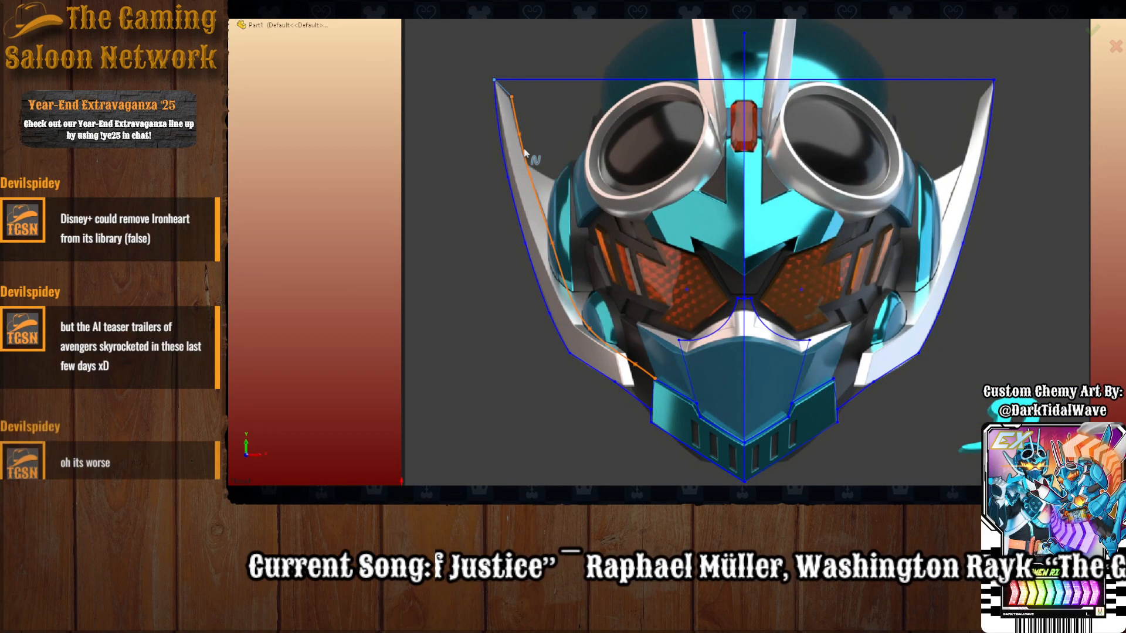
left_click(527, 149)
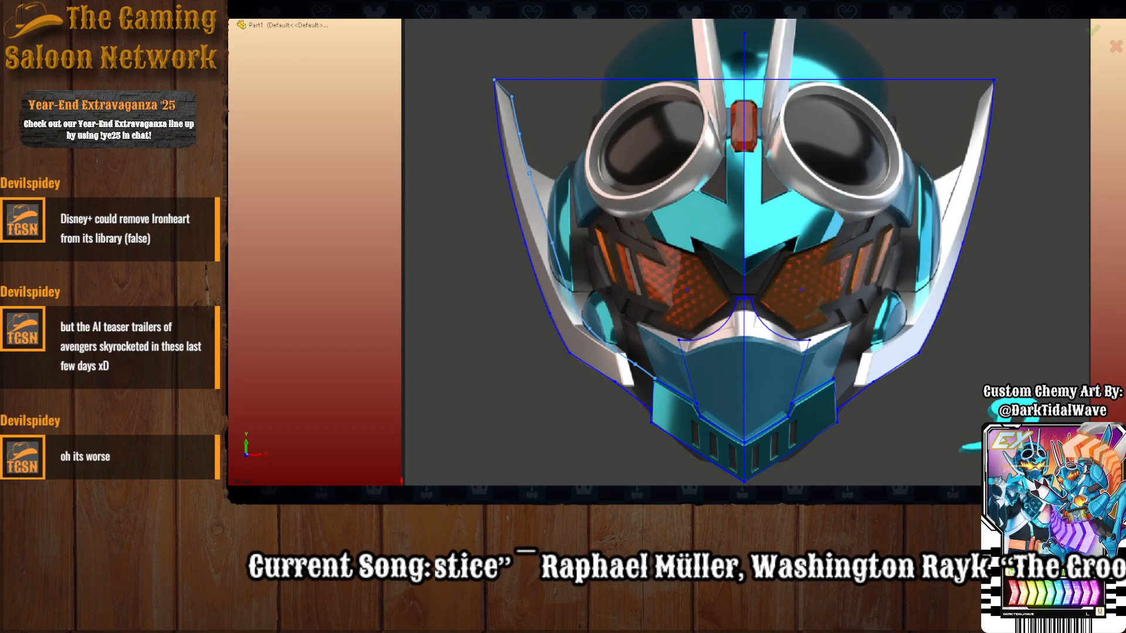
left_click(748, 255)
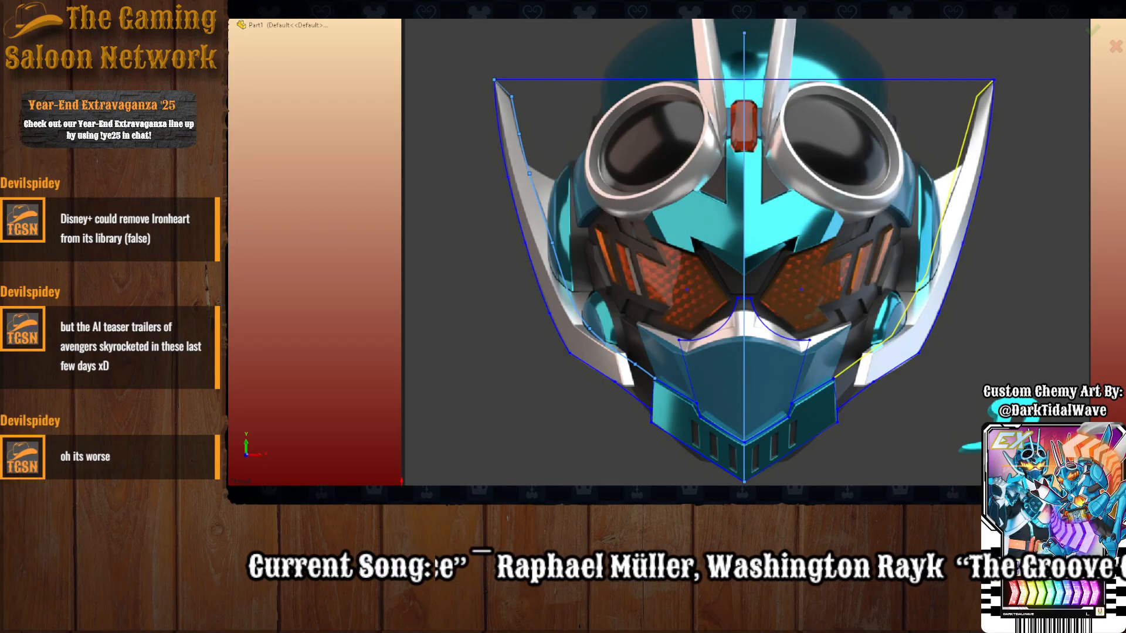
left_click(291, 129)
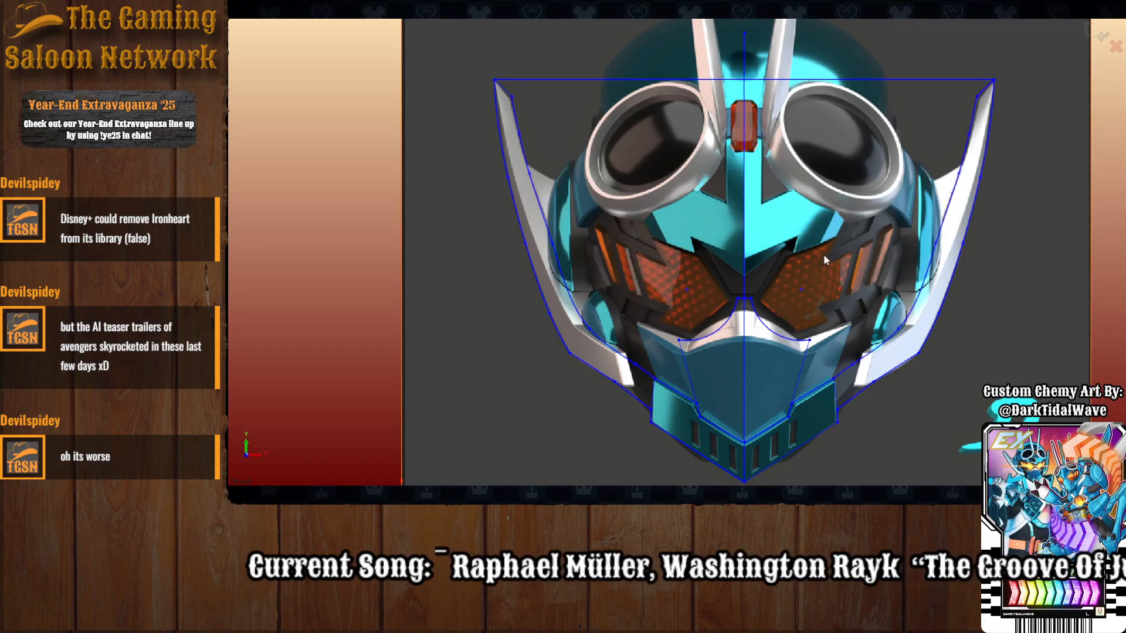
Draw a curve from the mouth plate's upper left corner around the outer edge of the left eye to its top.
scroll(823, 254, "up", 2)
scroll(821, 252, "down", 3)
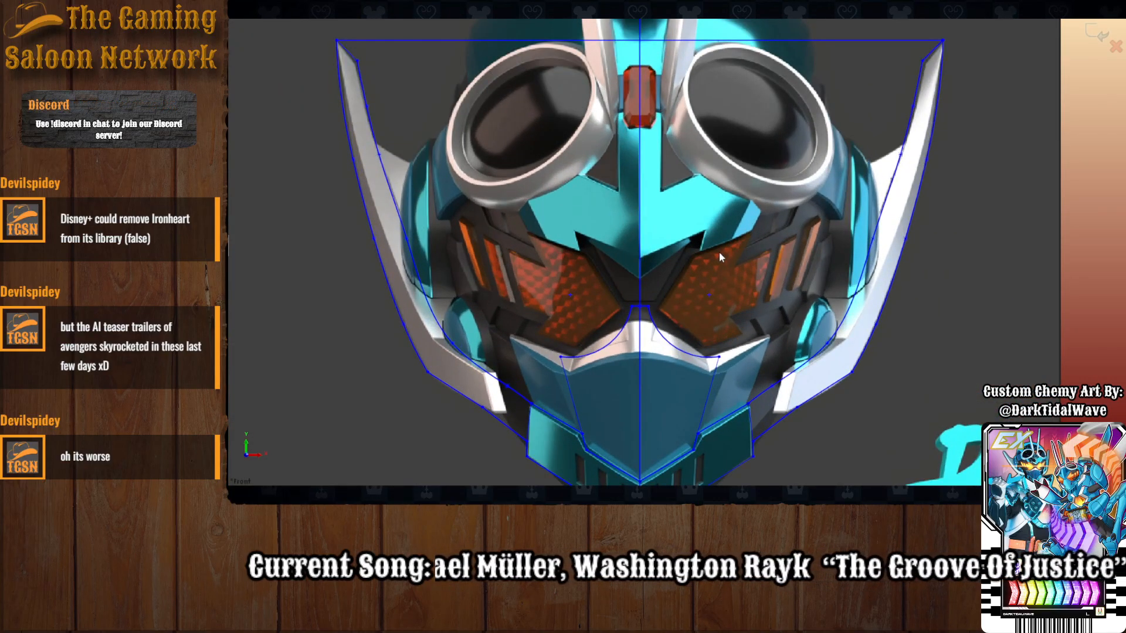
scroll(719, 253, "up", 2)
scroll(693, 294, "down", 2)
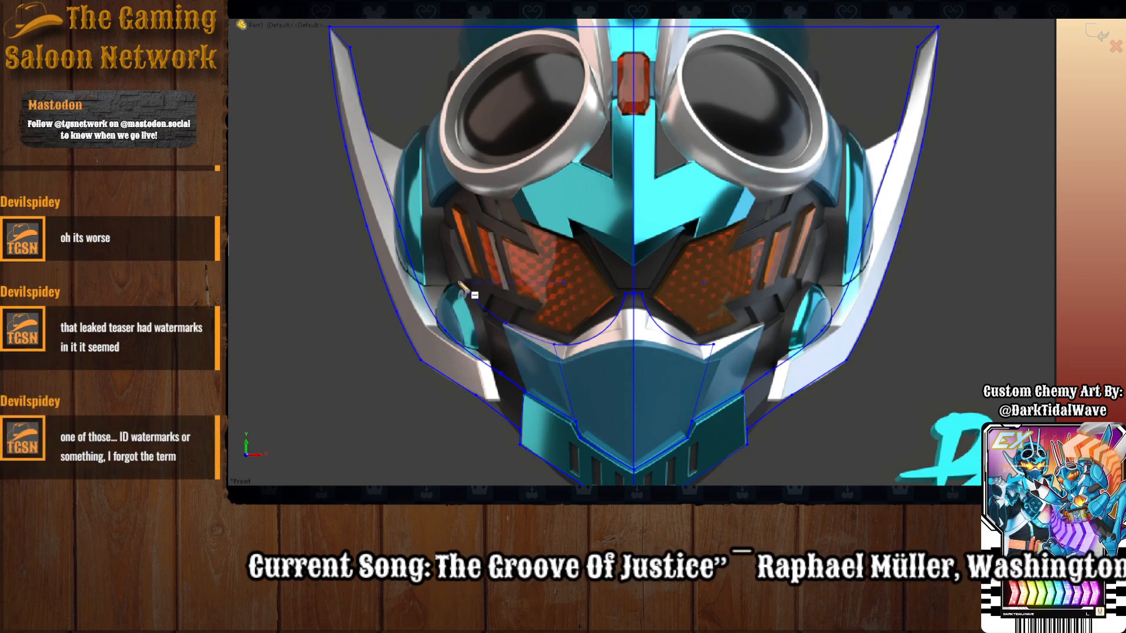
left_click(447, 207)
key("Escape")
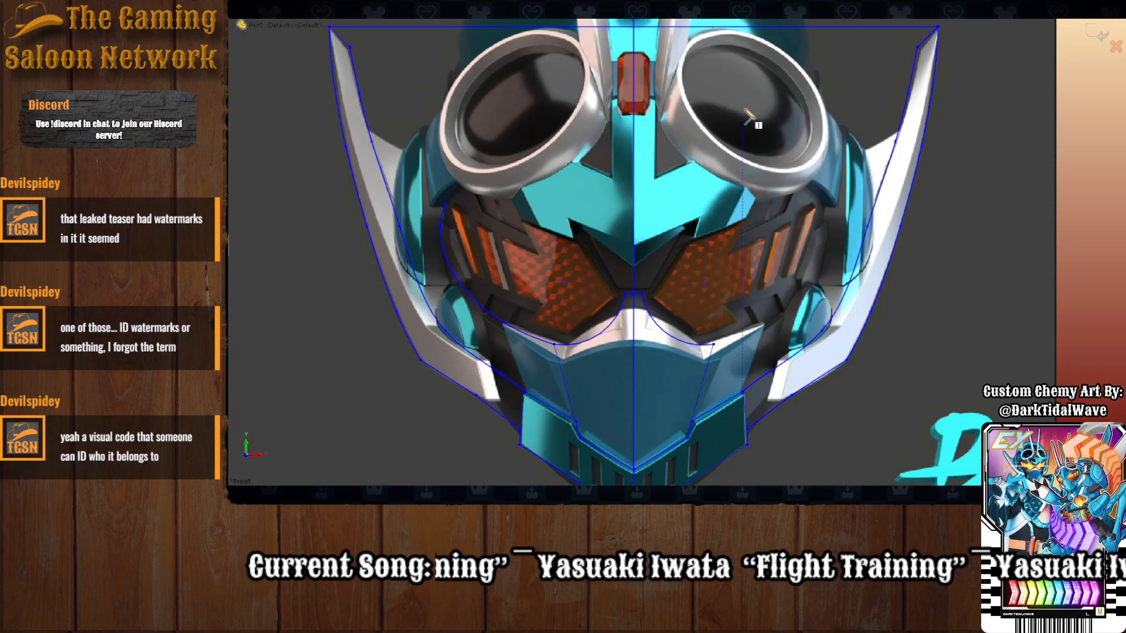
Draw a vertical line just right of the centre line from the fin-tip line down into the forehead crest and join it horizontally to the centre line.
left_click(654, 27)
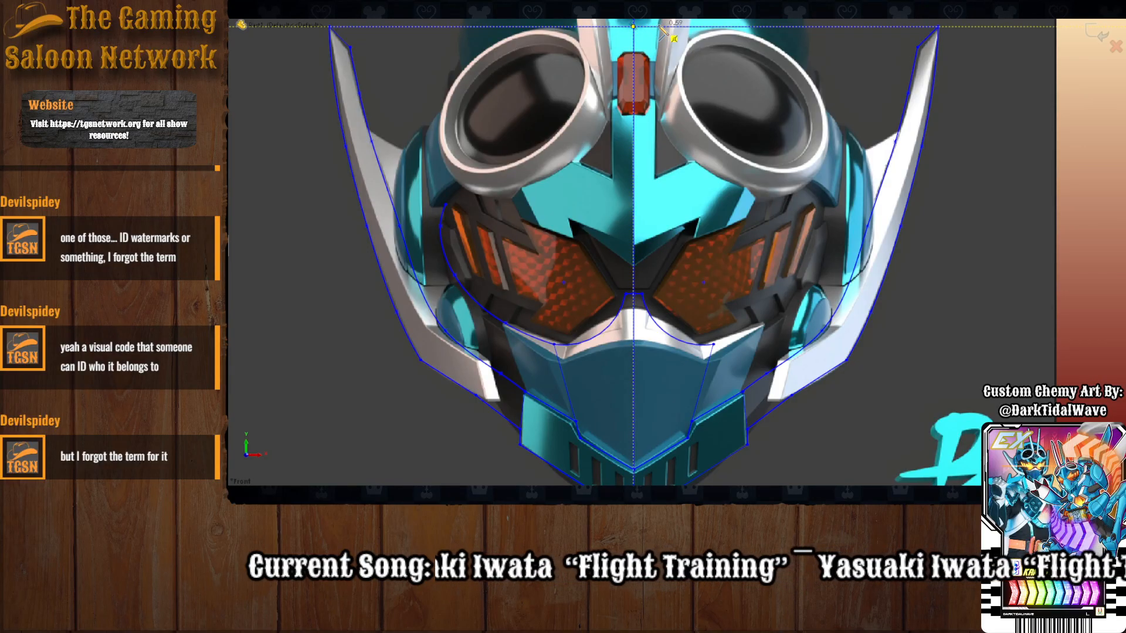
left_click(659, 27)
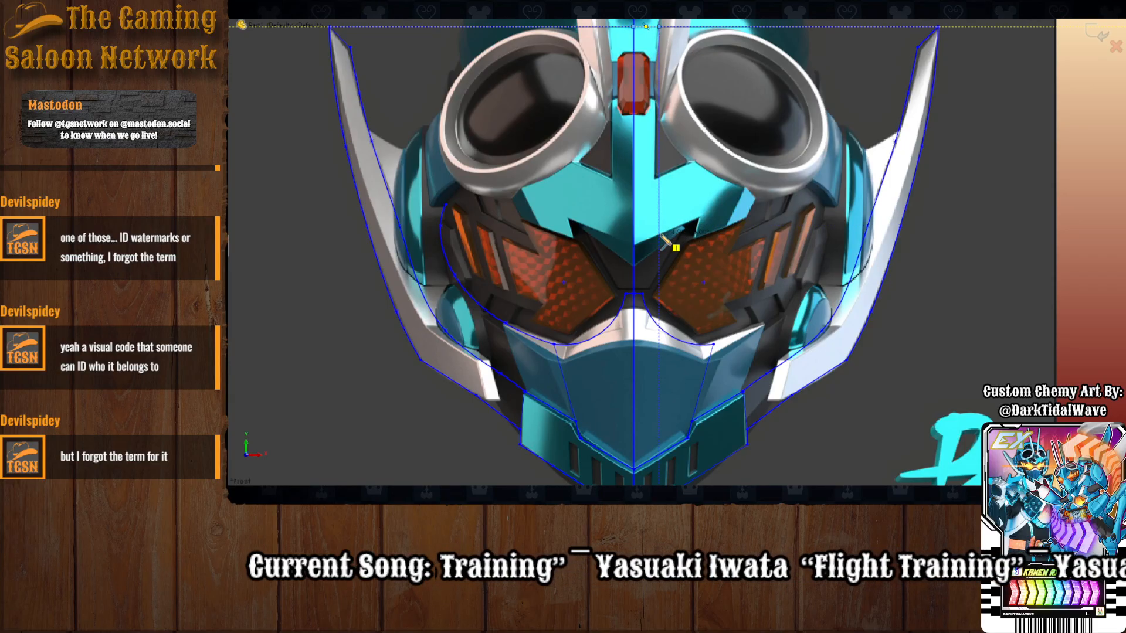
left_click(635, 295)
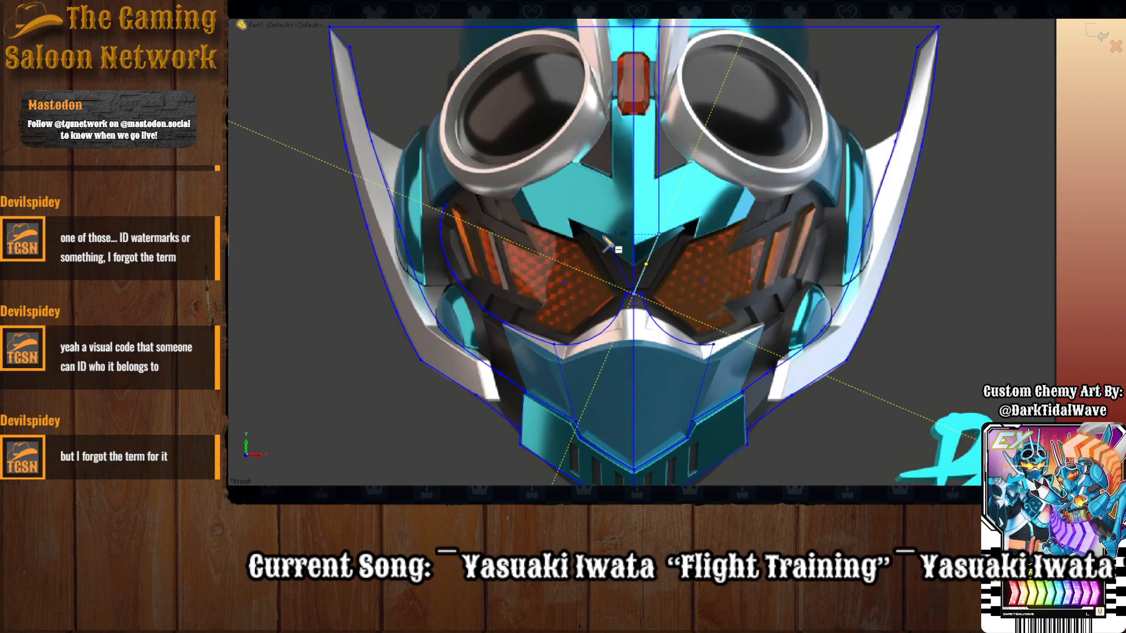
key("Escape")
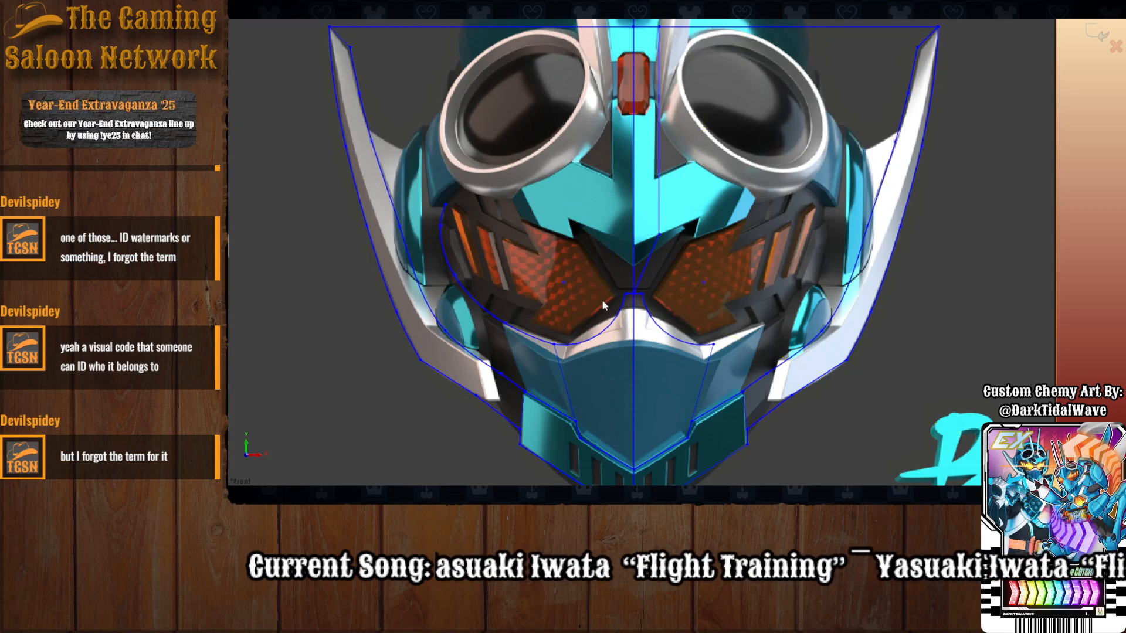
Delete the short horizontal joining line and draw a horizontal line outward to the crest's right notch, then a diagonal down to the centre line above the mouth guard.
left_click(641, 236)
left_click(652, 237)
key("Delete")
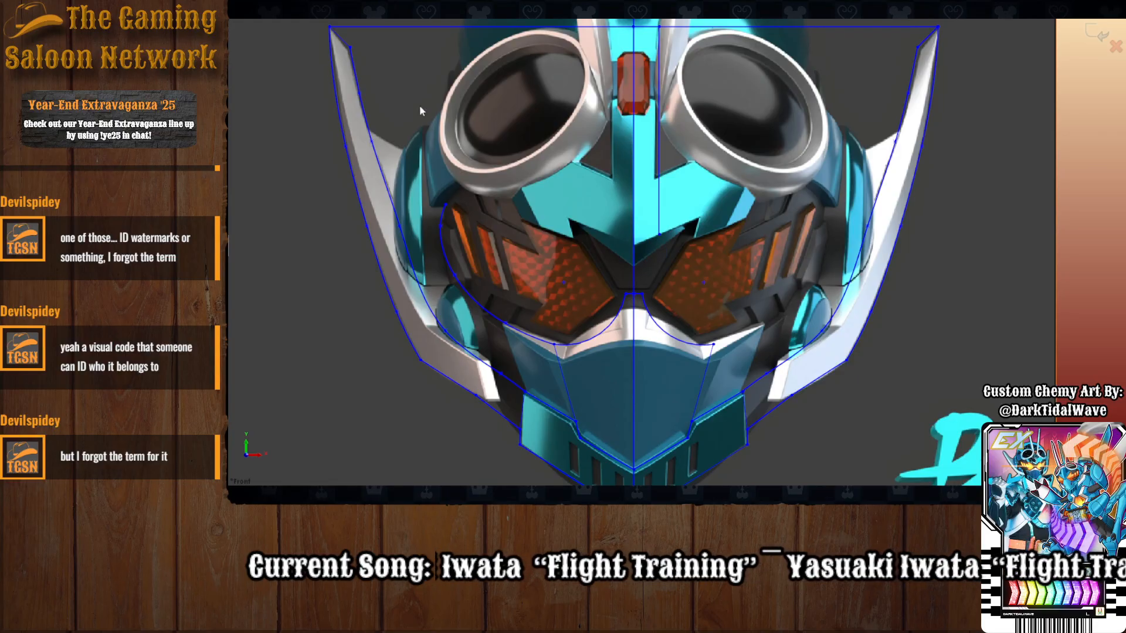
key("l")
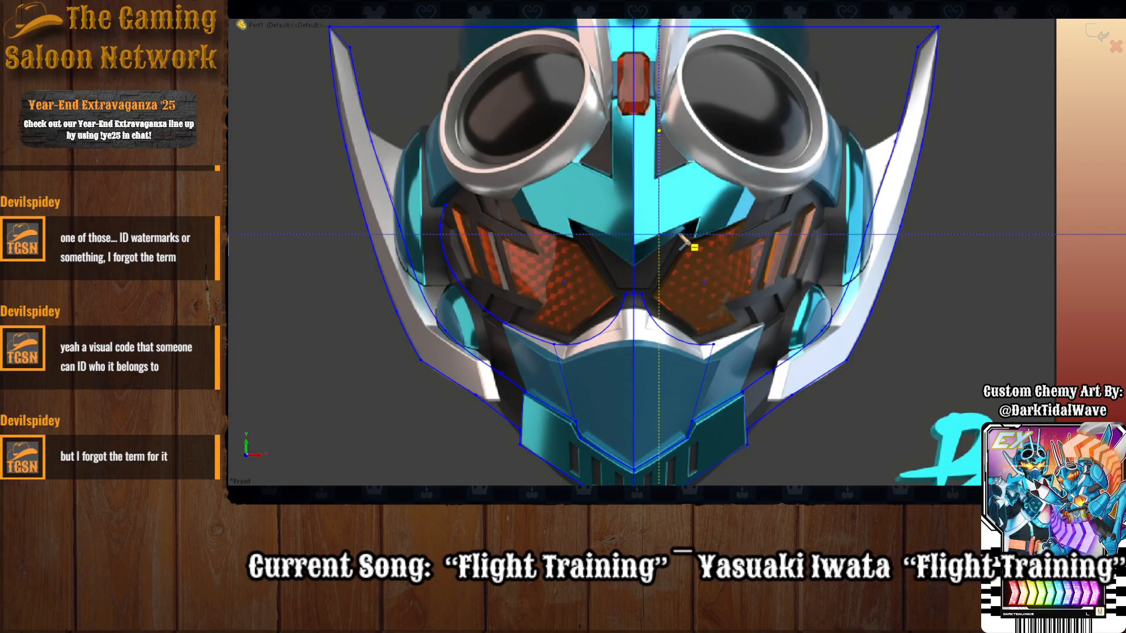
left_click(680, 234)
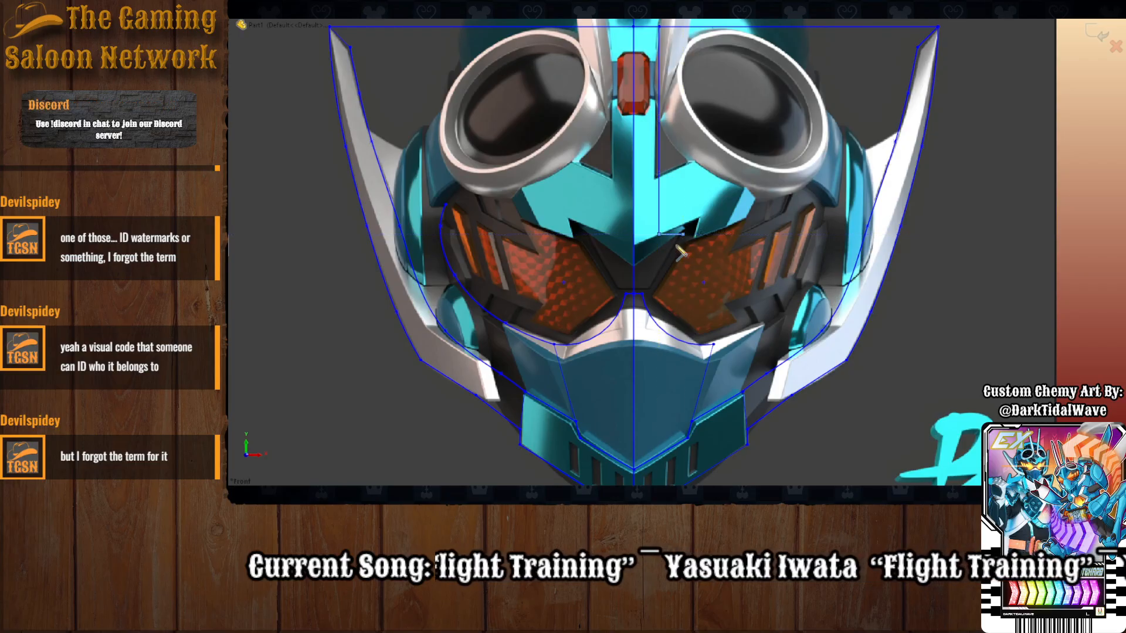
left_click(633, 293)
key("Escape")
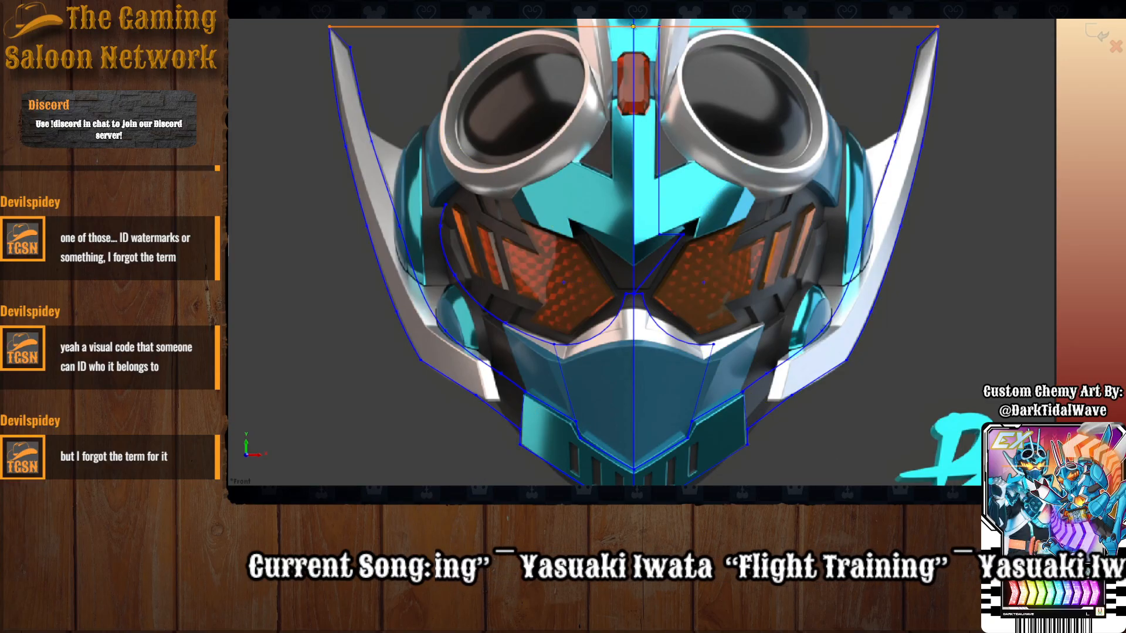
Mirror the forehead crest's vertical, short horizontal and diagonal lines about the vertical centre line.
left_click(639, 9)
left_click(676, 234, "ctrl")
left_click(674, 244, "ctrl")
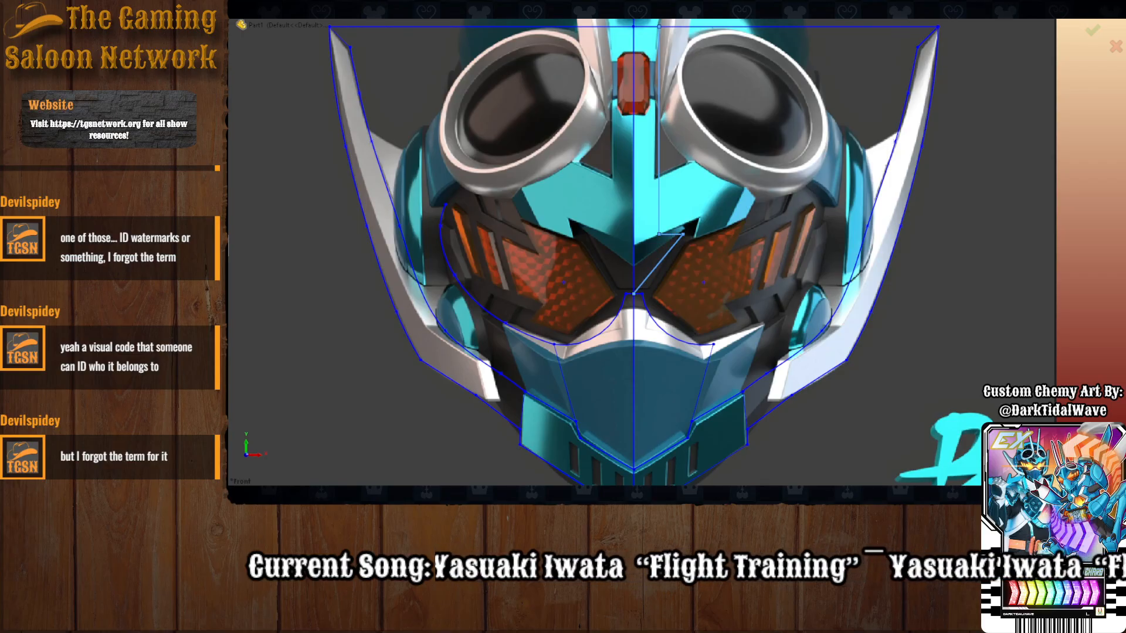
left_click(633, 253)
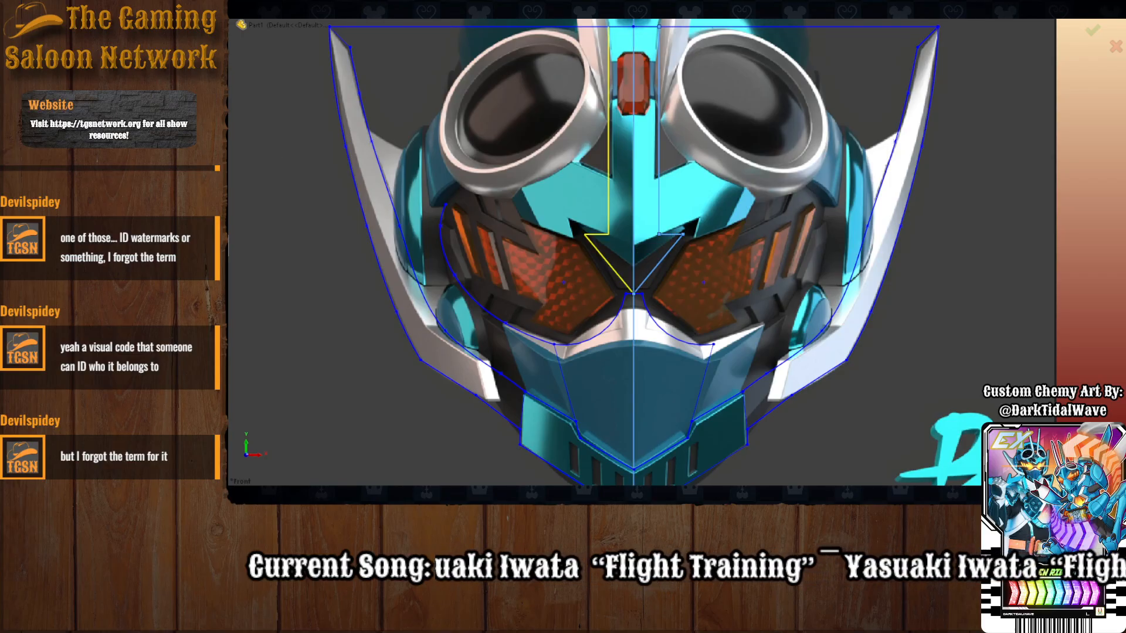
key("Return")
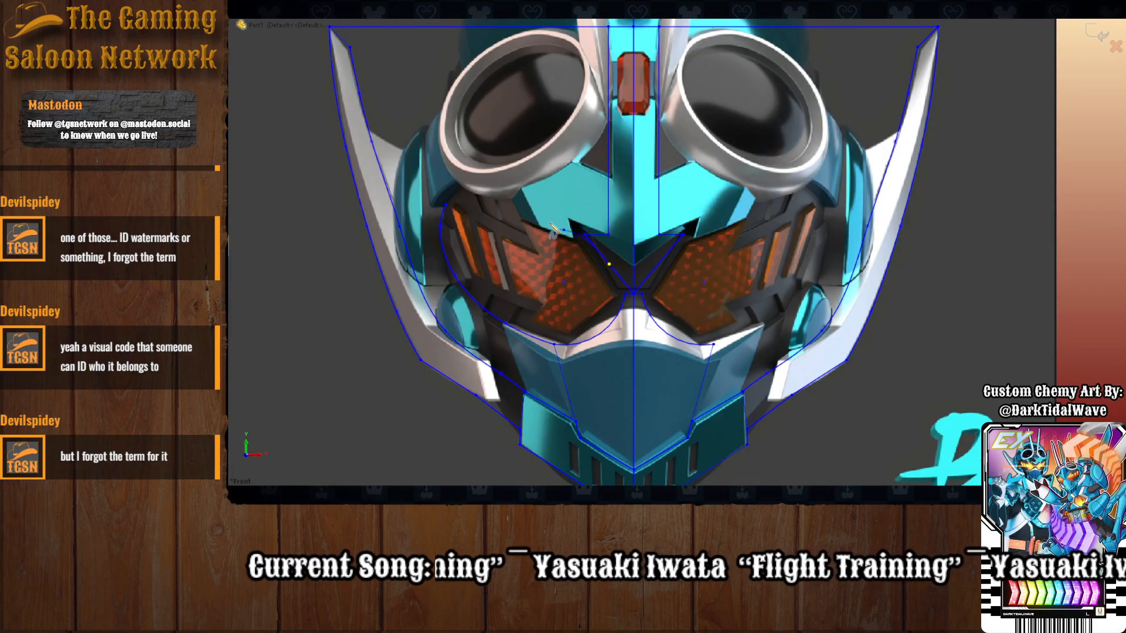
Draw a line from the left notch's diagonal to the crest's outer left corner and a circle over the left goggle's lower edge, meeting the eye curve.
left_click(513, 197)
key("Escape")
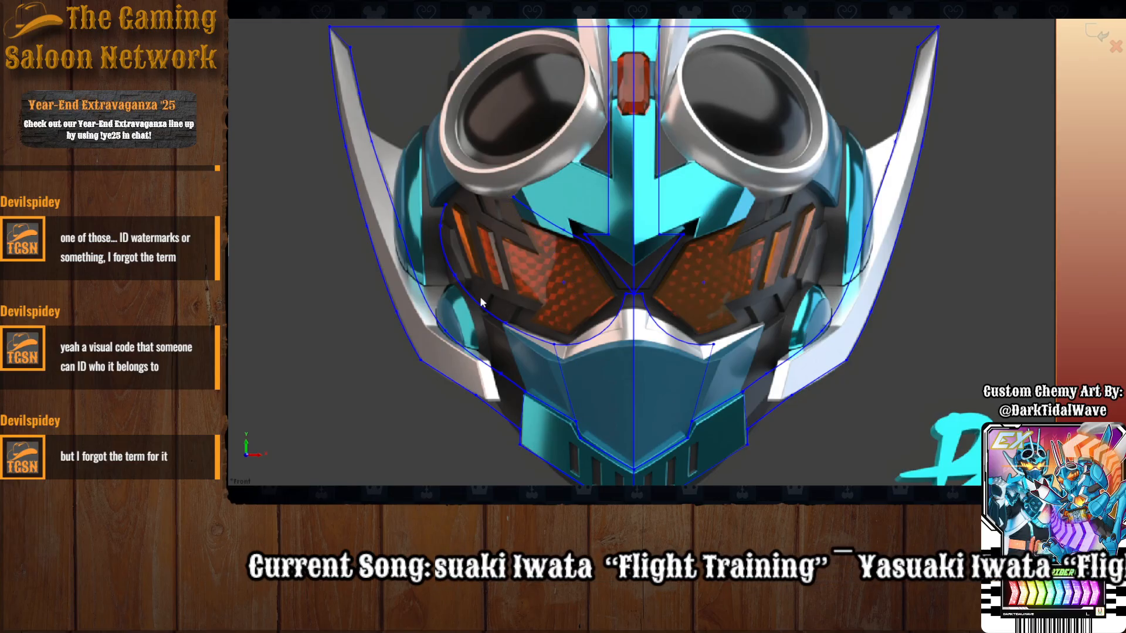
left_click(265, 13)
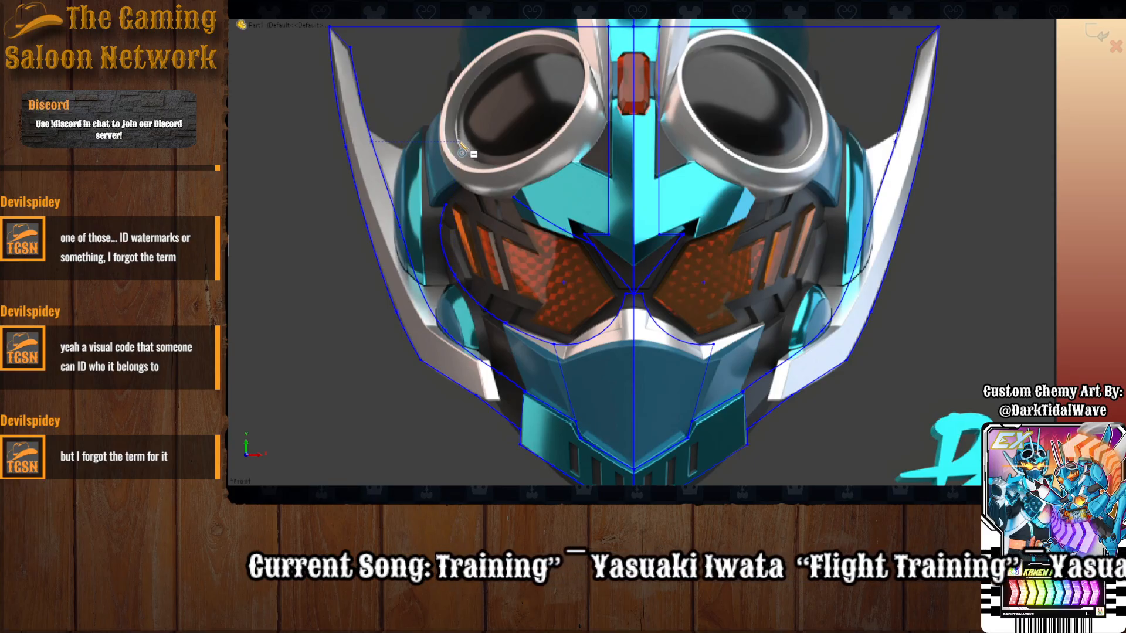
left_click(458, 142)
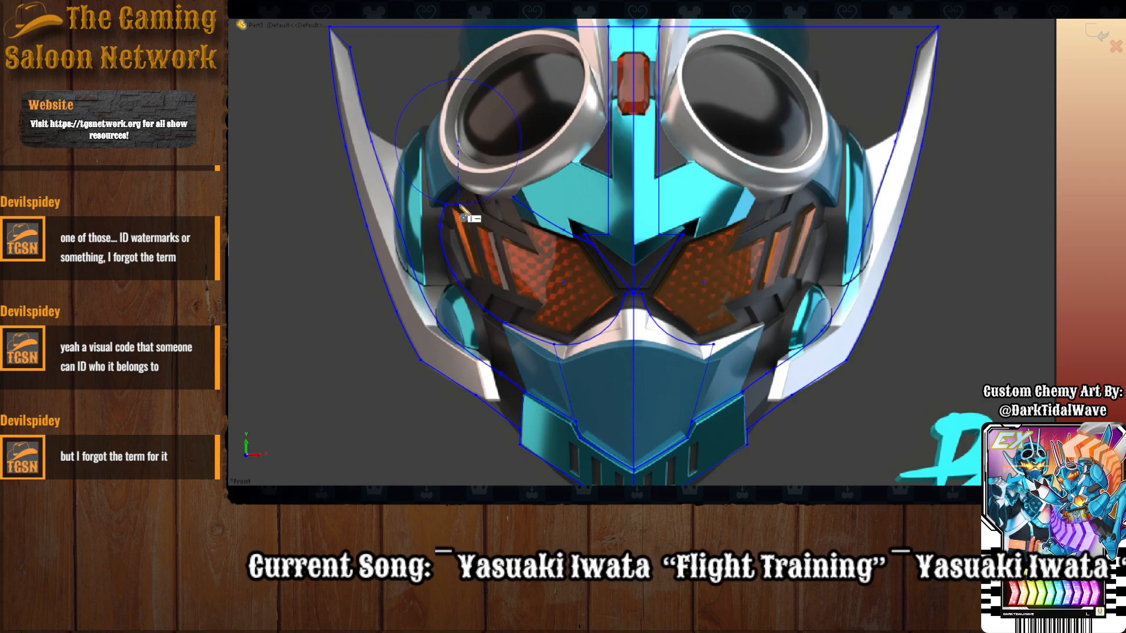
key("Escape")
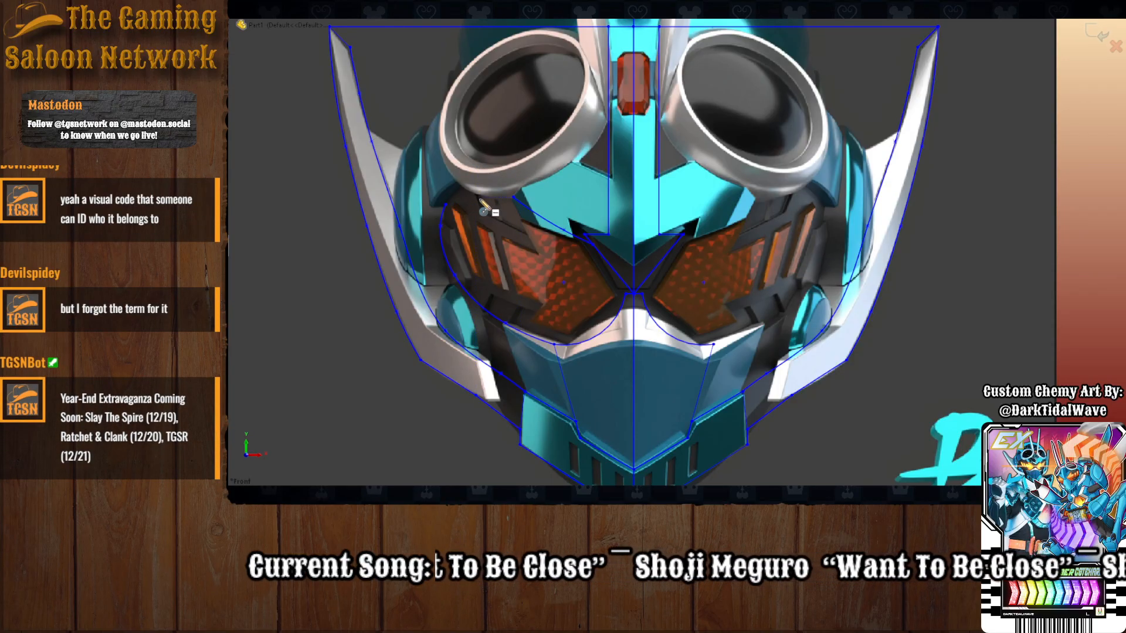
left_click(477, 157)
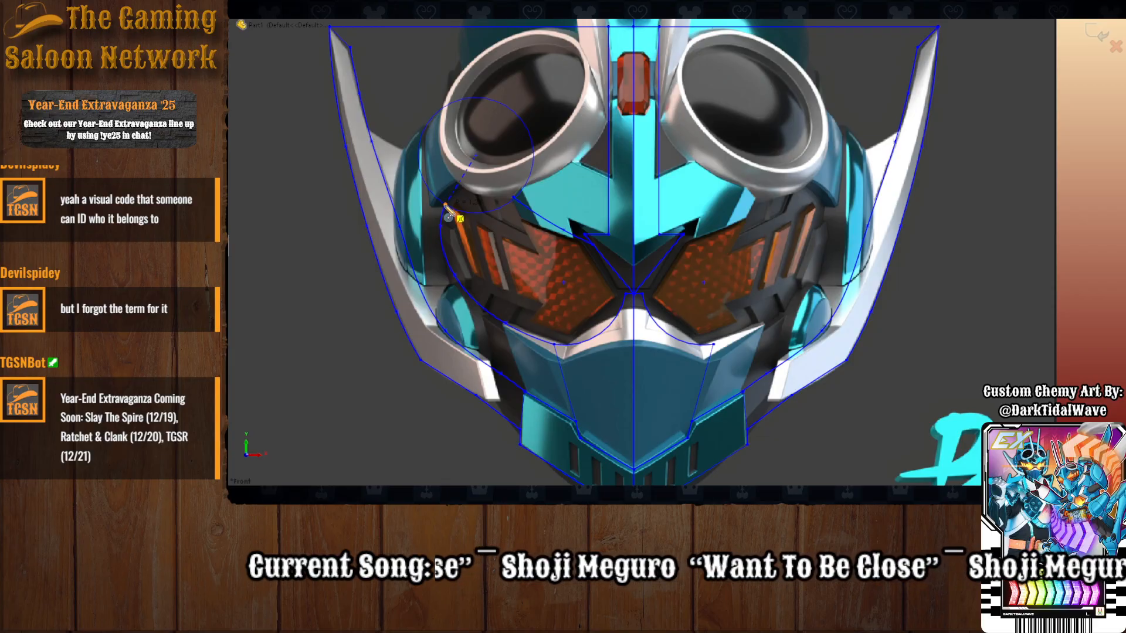
left_click(446, 205)
Trim the crest line's short overshoot inside the left goggle's circle.
scroll(499, 191, "down", 5)
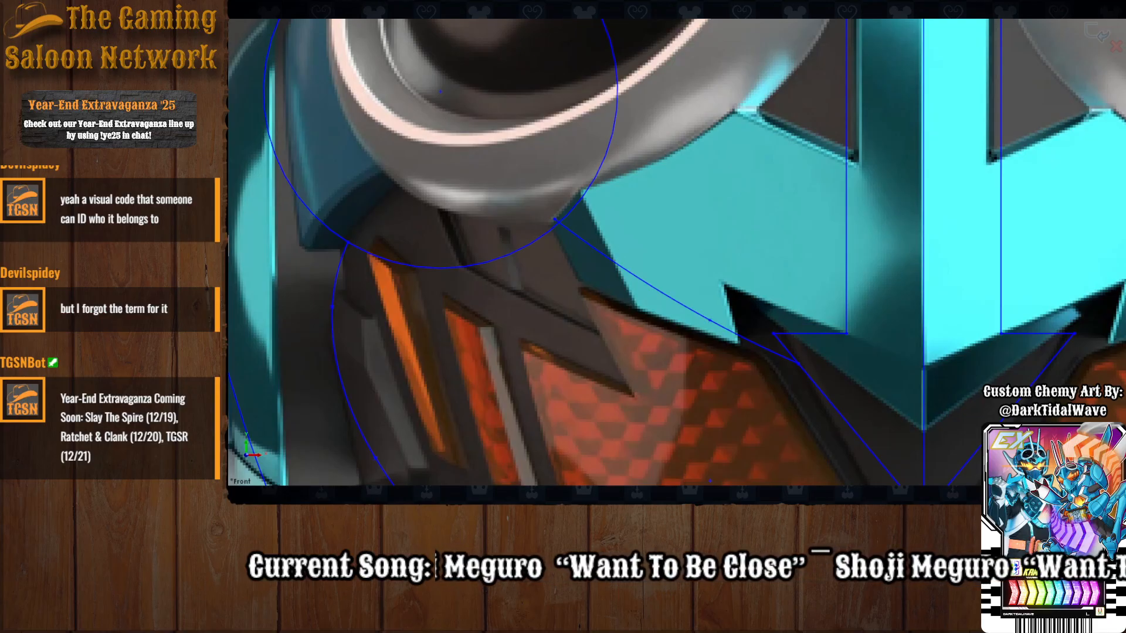
scroll(558, 226, "down", 5)
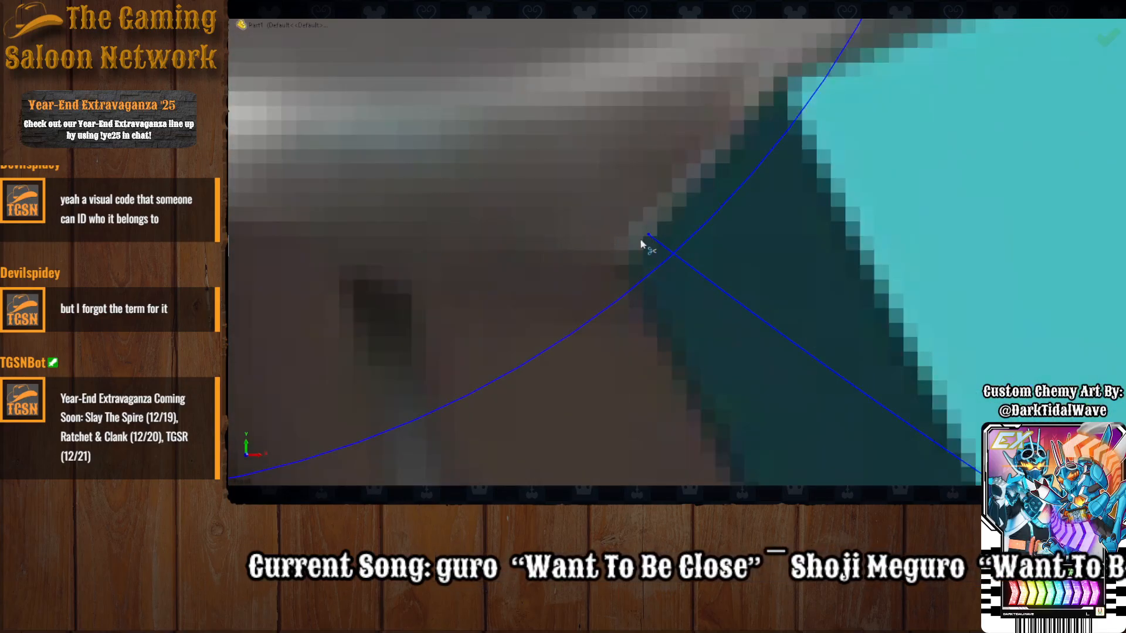
scroll(658, 242, "up", 10)
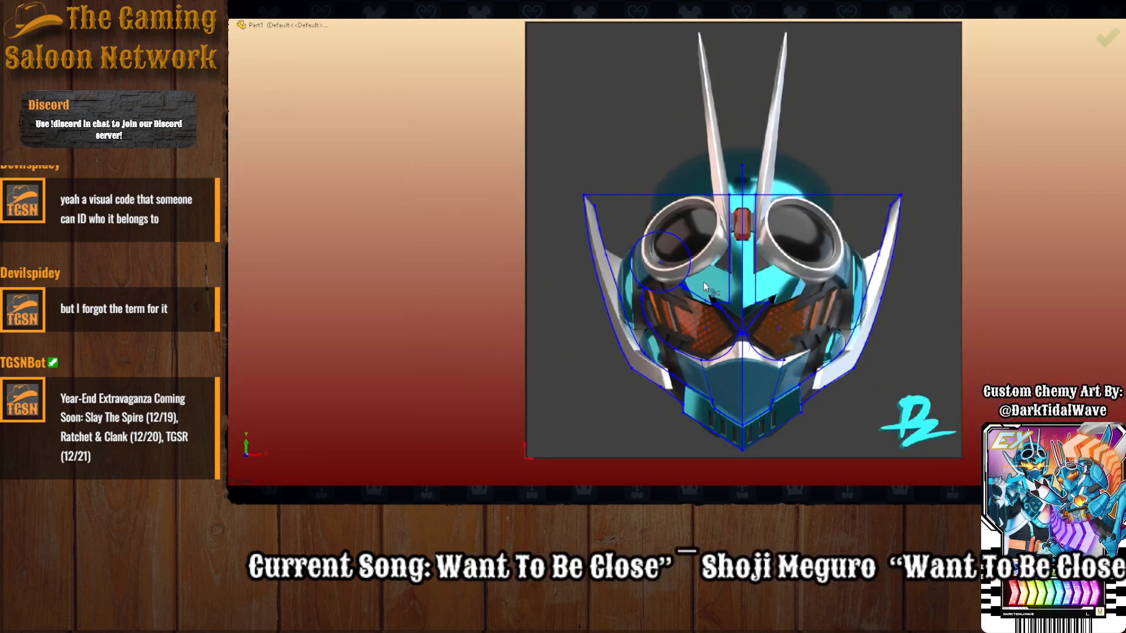
scroll(703, 286, "down", 6)
scroll(704, 261, "up", 2)
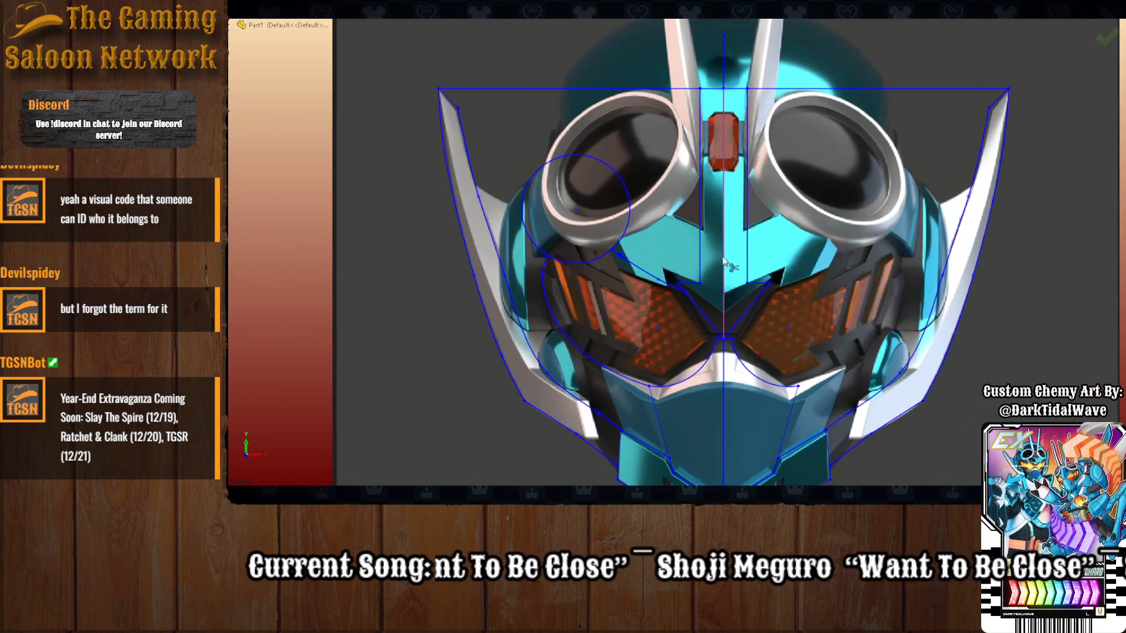
key("Escape")
scroll(683, 252, "up", 2)
scroll(679, 262, "down", 2)
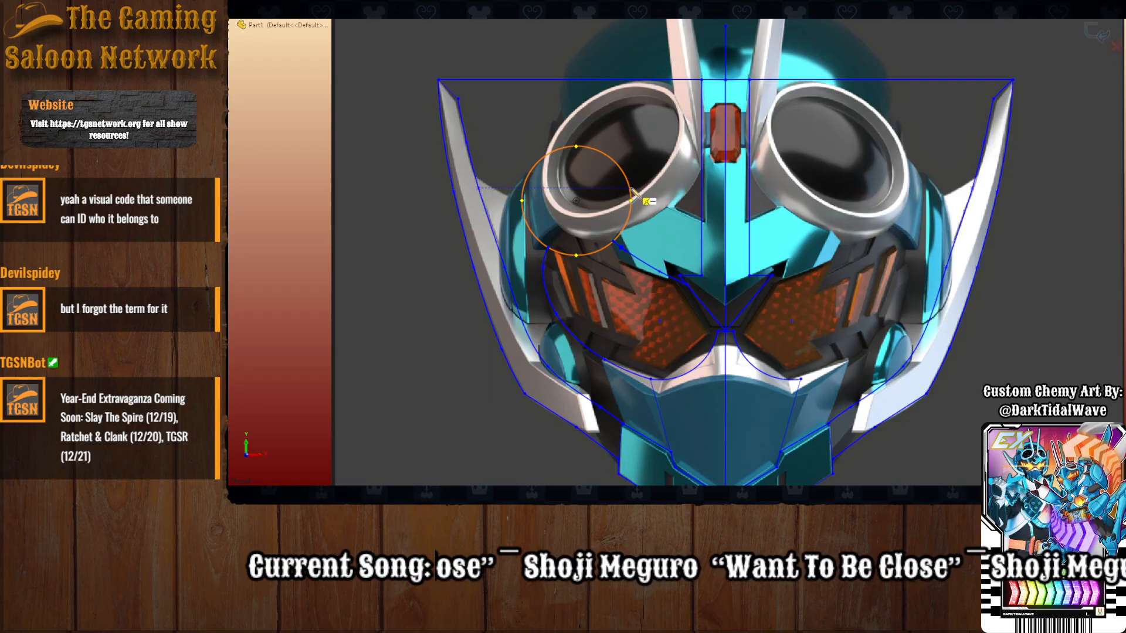
Mirror the left goggle's circle, the slanted crest line and the outer eye curve about the vertical centre line.
key("Escape")
scroll(694, 237, "up", 1)
scroll(693, 235, "down", 1)
scroll(718, 252, "up", 1)
scroll(742, 263, "down", 2)
scroll(716, 270, "up", 2)
scroll(716, 273, "down", 2)
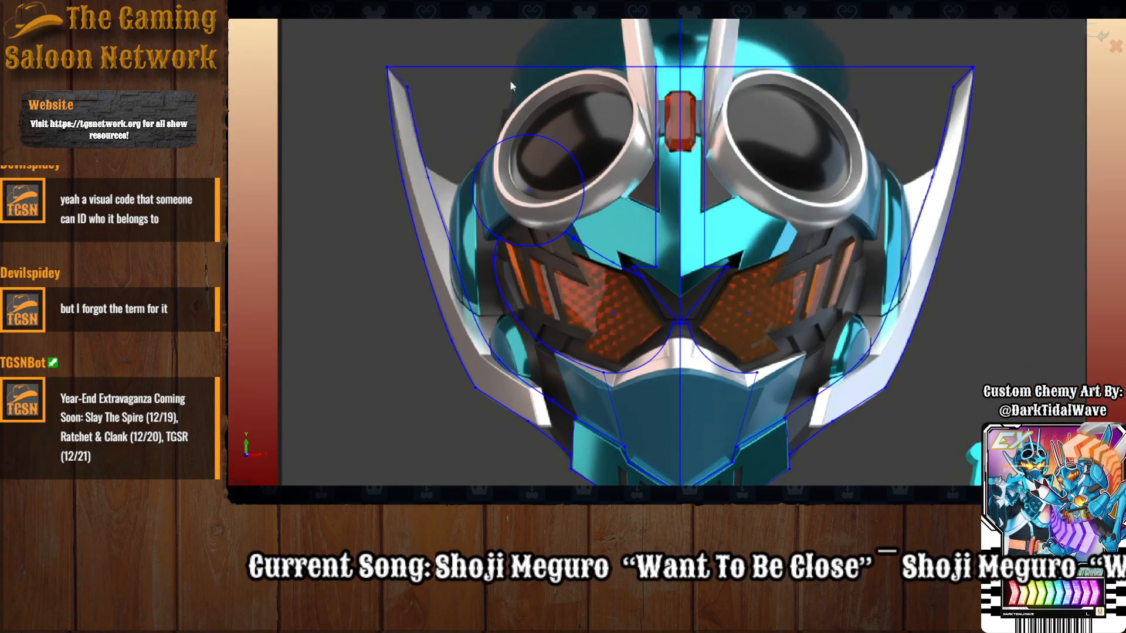
left_click(604, 256)
left_click(502, 278)
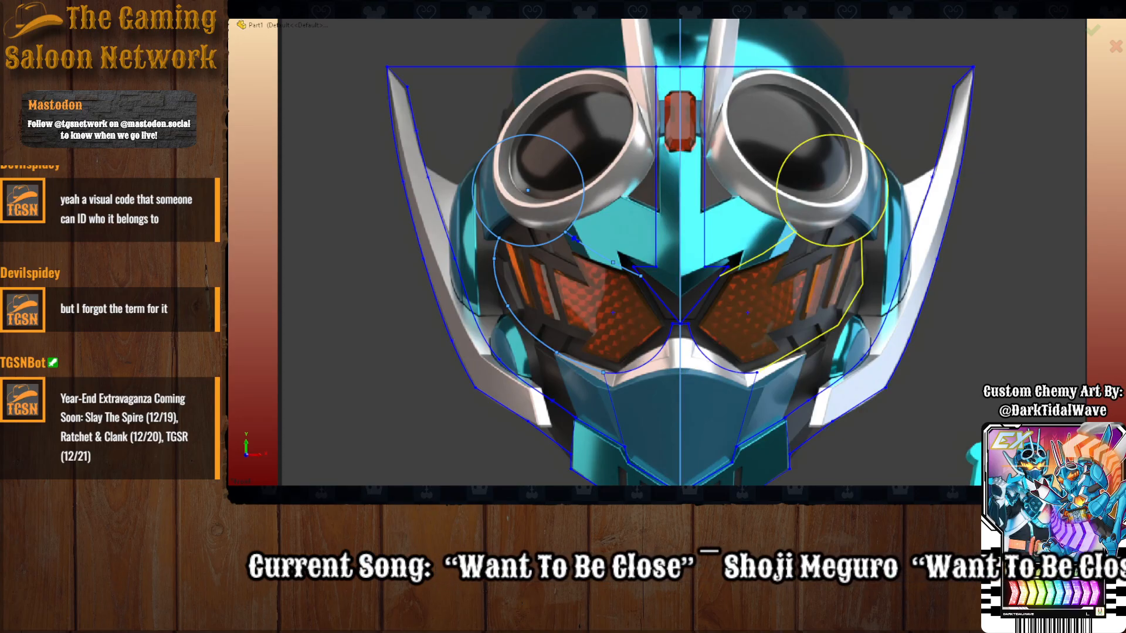
key("Escape")
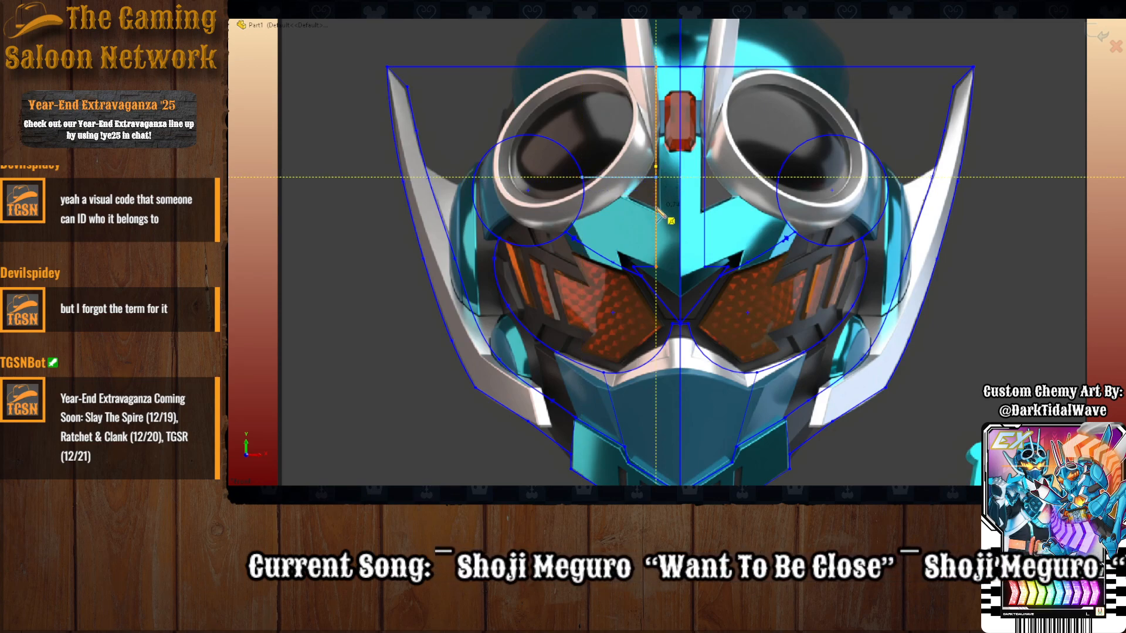
Draw two horizontal lines from the left goggle's circle across the forehead to the centre line and mirror them to the right side.
left_click(581, 210)
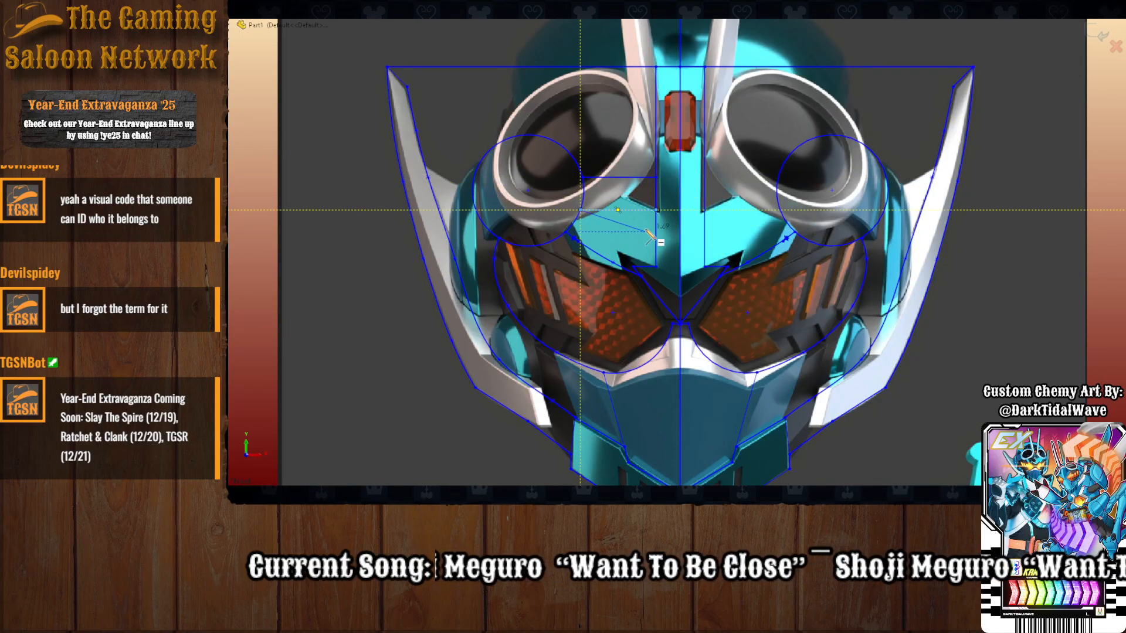
key("Escape")
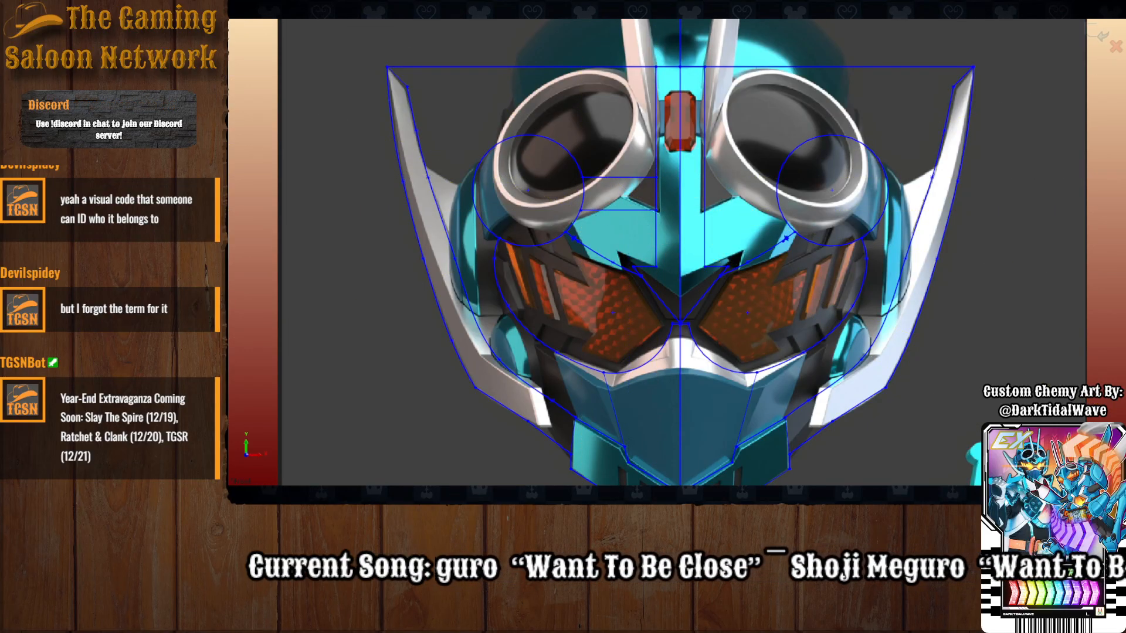
left_click(656, 177)
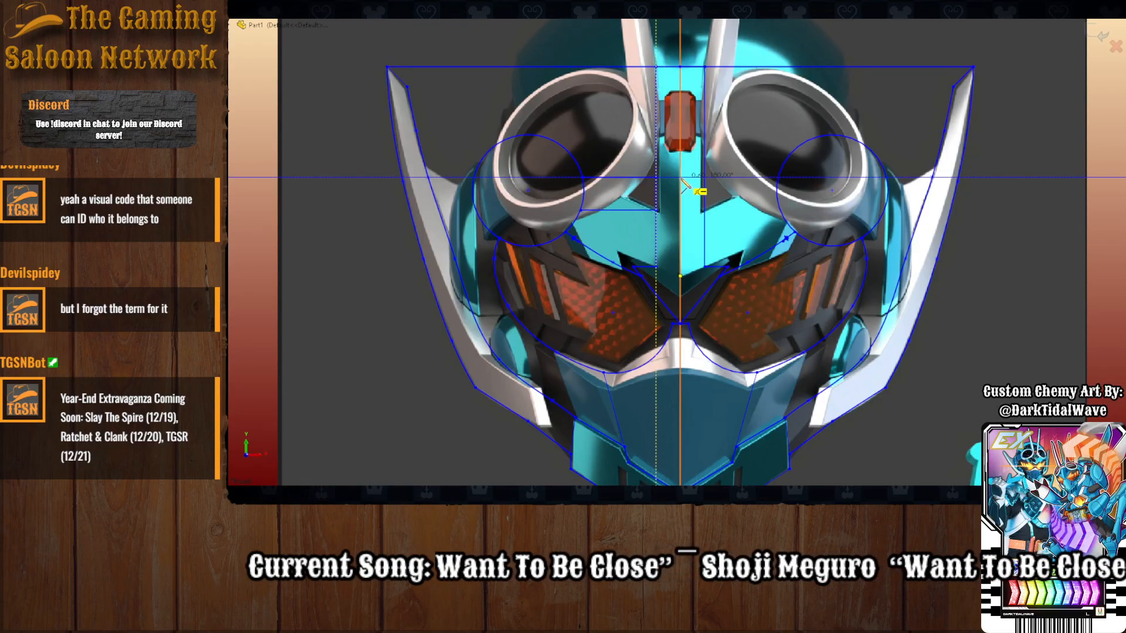
left_click(681, 178)
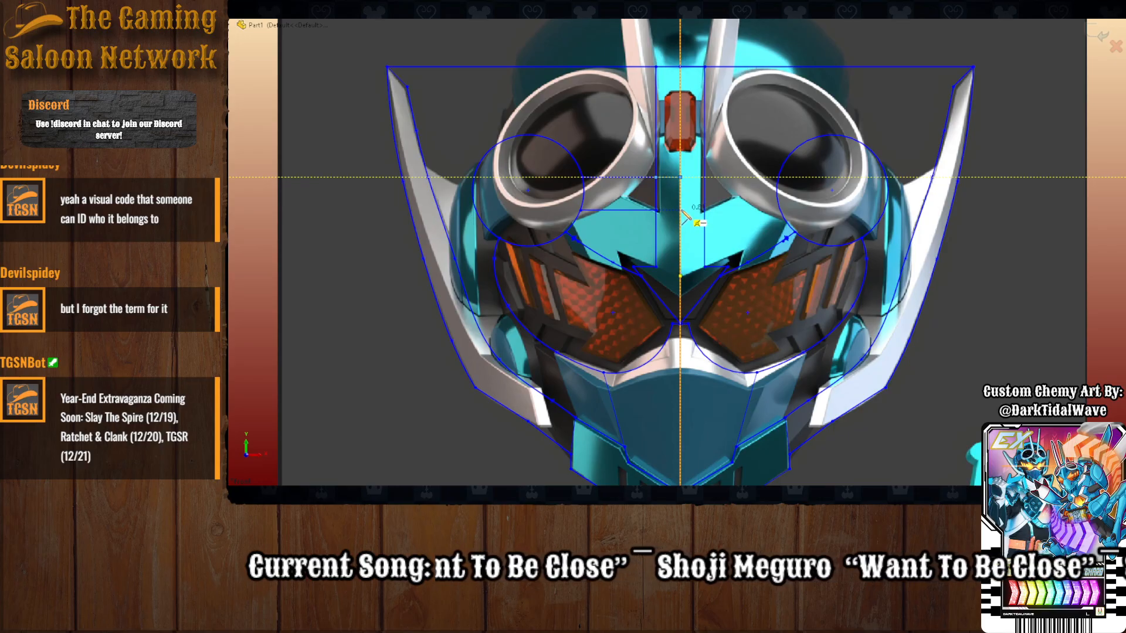
left_click(656, 210)
key("Escape")
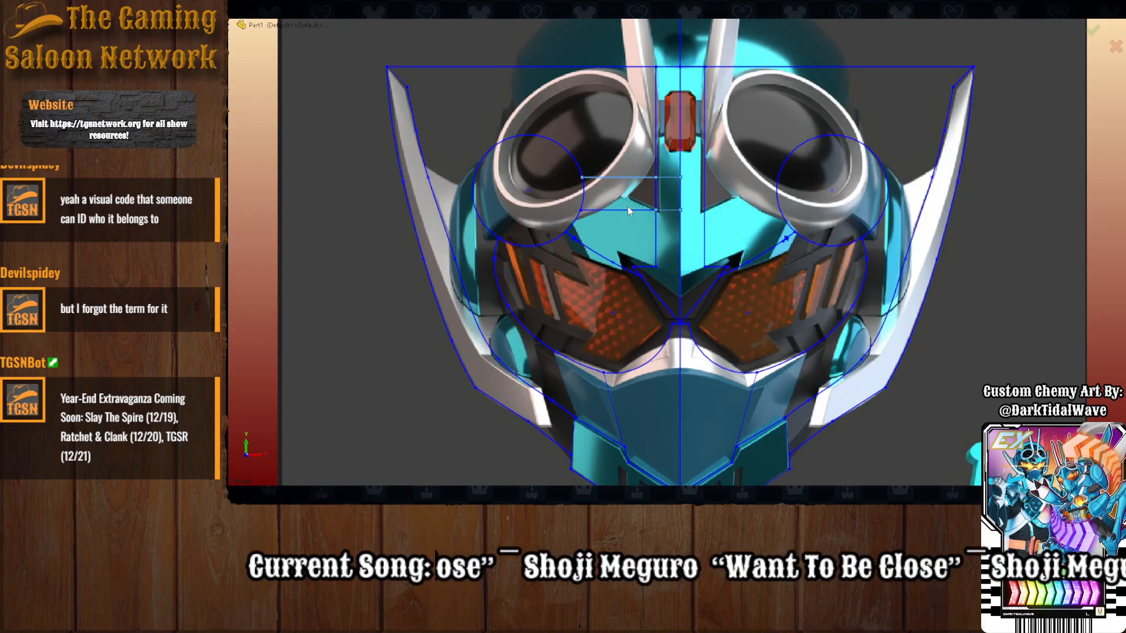
left_click(681, 254)
key("Return")
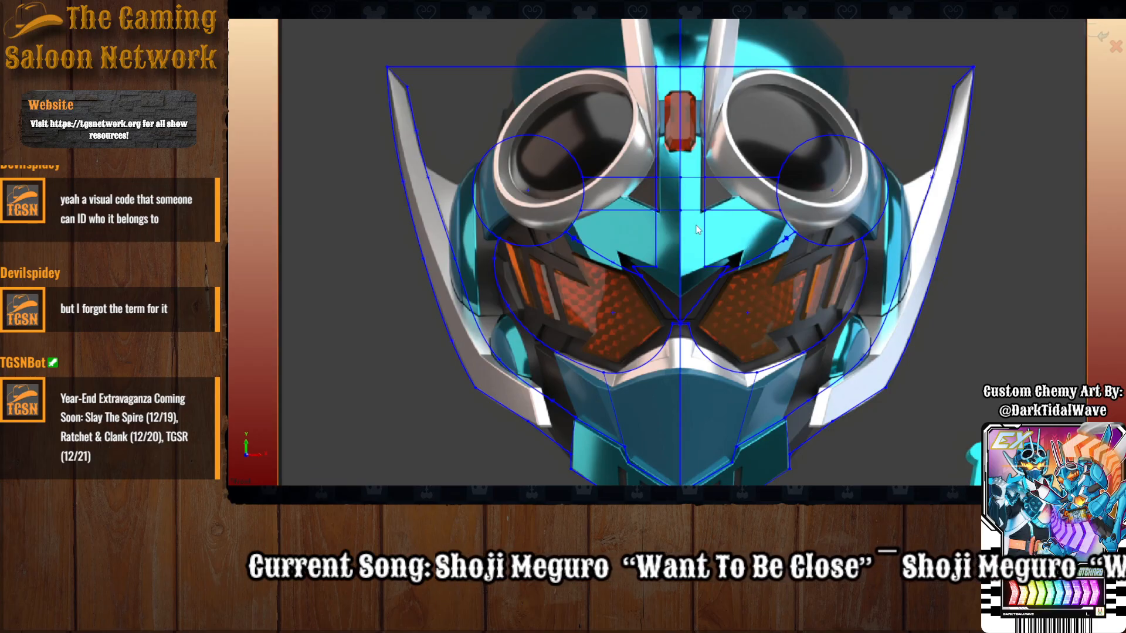
Try to extrude the two goggle circles together with the upper horizontal line between them.
scroll(686, 274, "down", 3)
scroll(704, 305, "up", 2)
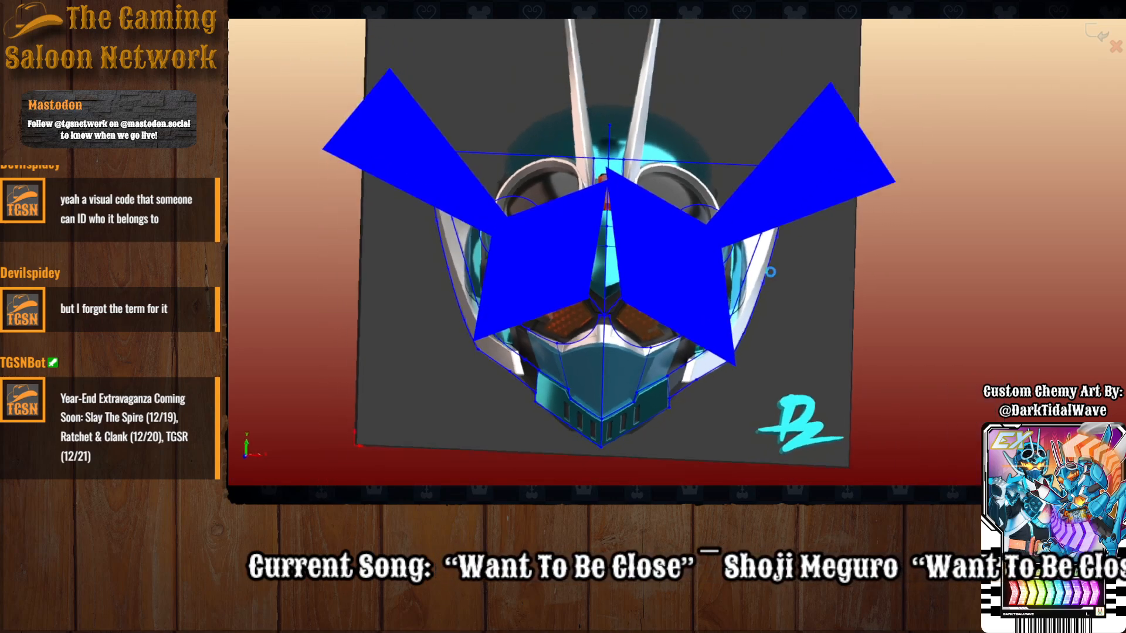
scroll(453, 320, "up", 3)
scroll(557, 304, "up", 5)
scroll(308, 280, "up", 4)
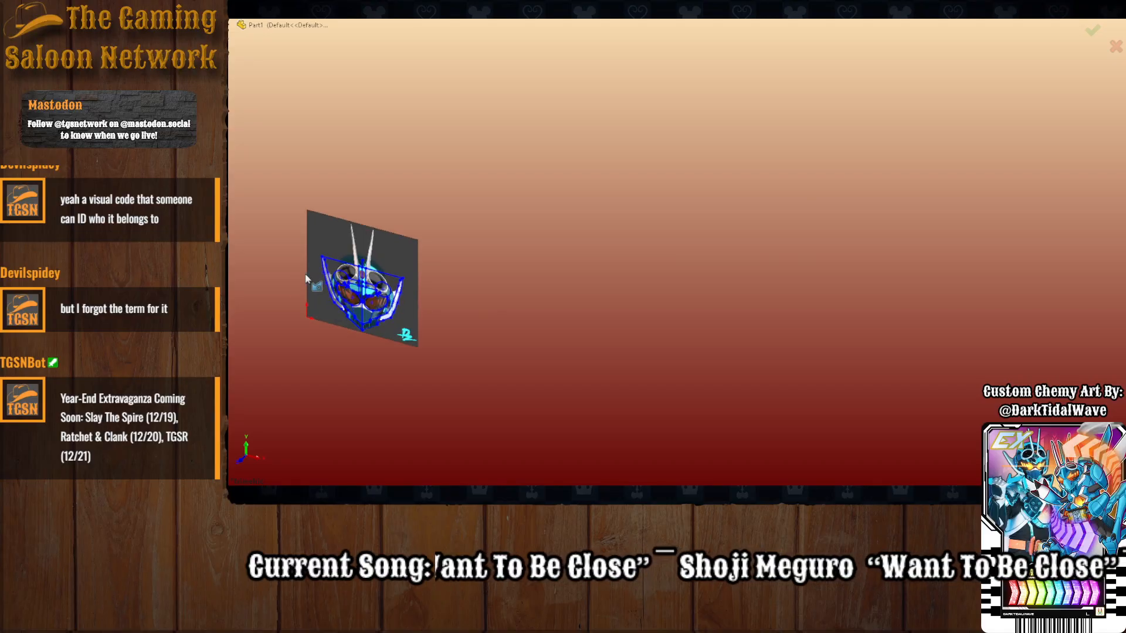
middle_click_drag(307, 305, 431, 300, "ctrl")
scroll(431, 308, "up", 8)
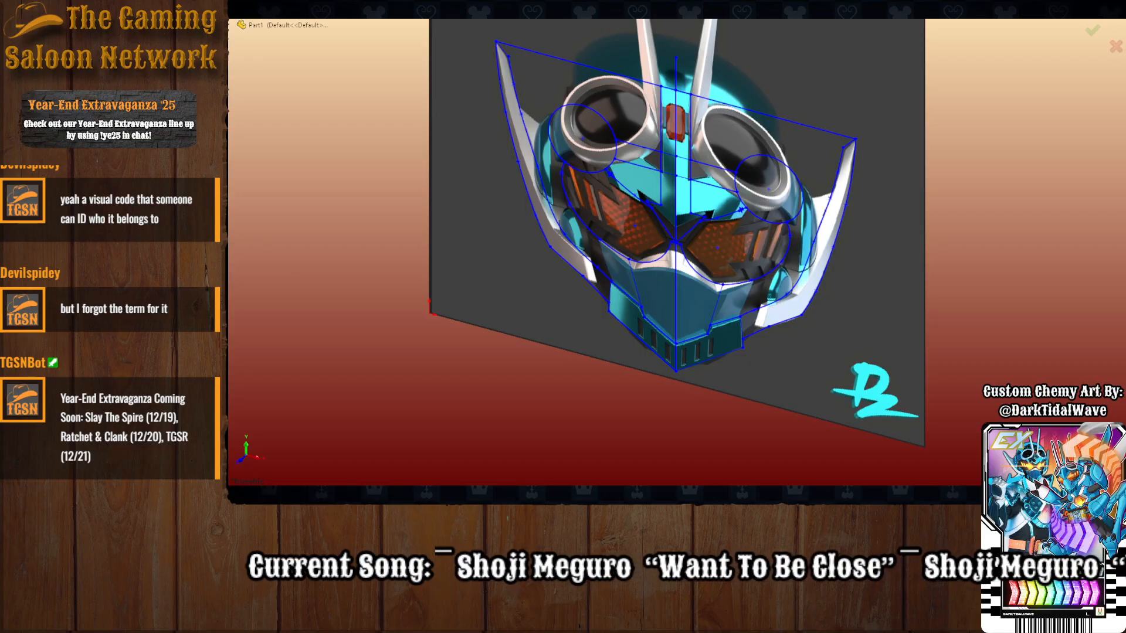
left_click(614, 136)
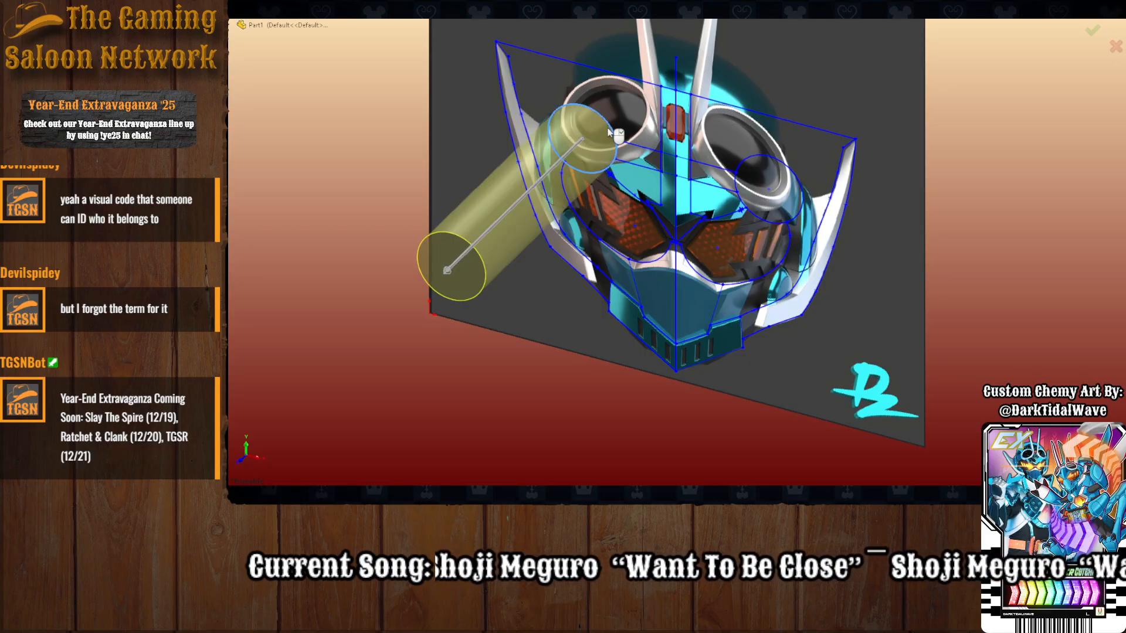
left_click(783, 165)
left_click(709, 165)
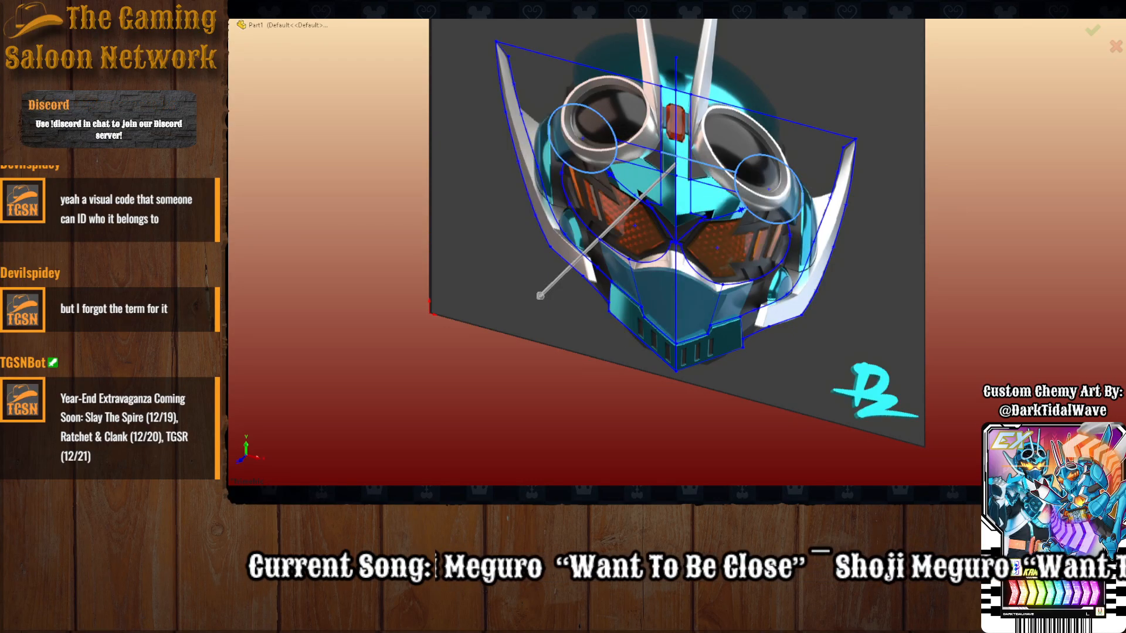
scroll(641, 274, "up", 3)
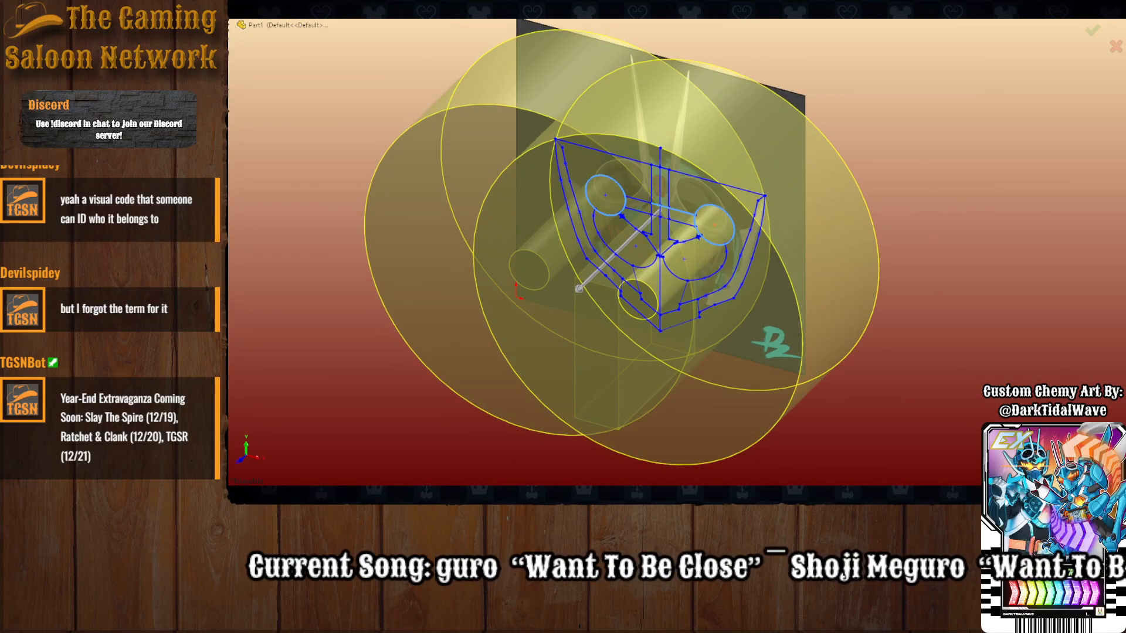
left_click(674, 210)
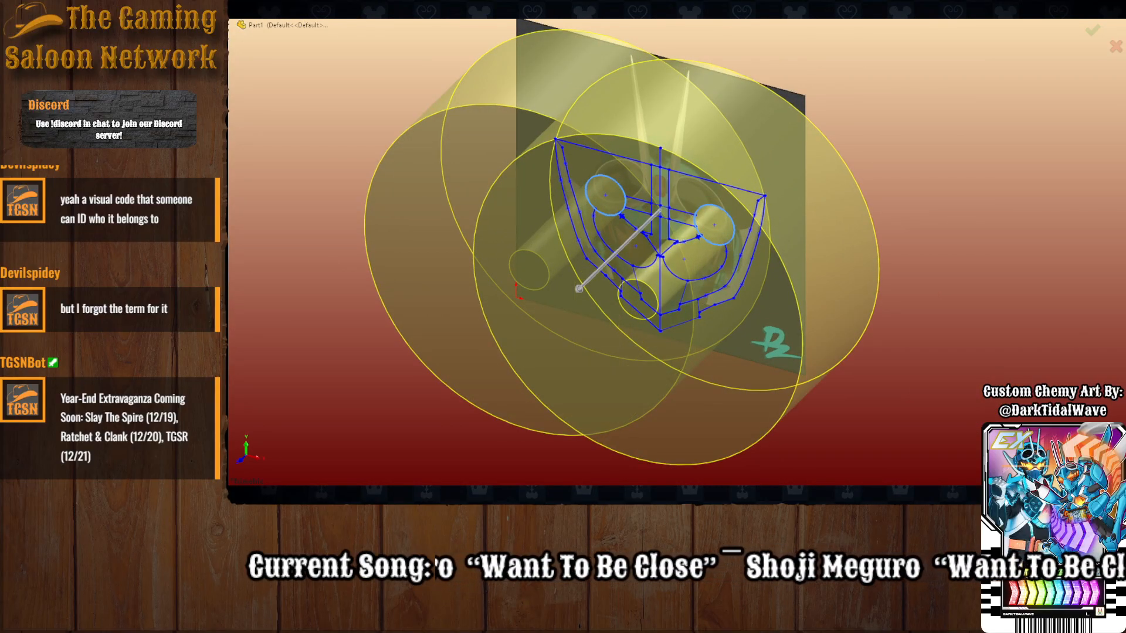
left_click(625, 202)
left_click(732, 225)
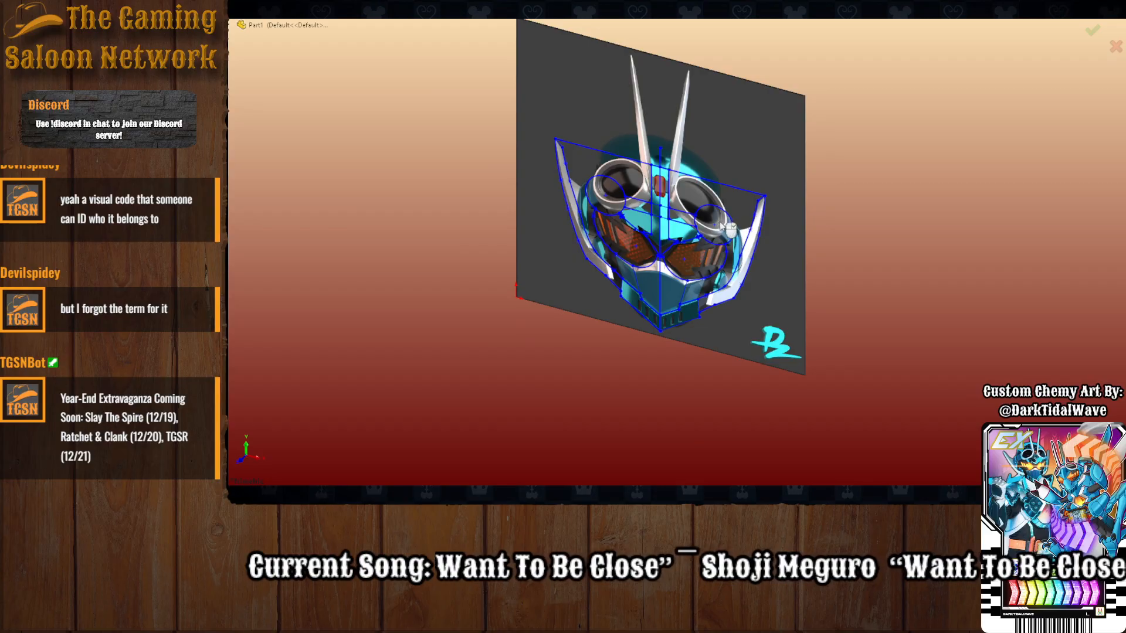
Try to extrude the helmet's overall outline region together with the right side fin region.
scroll(724, 213, "down", 3)
left_click(710, 169)
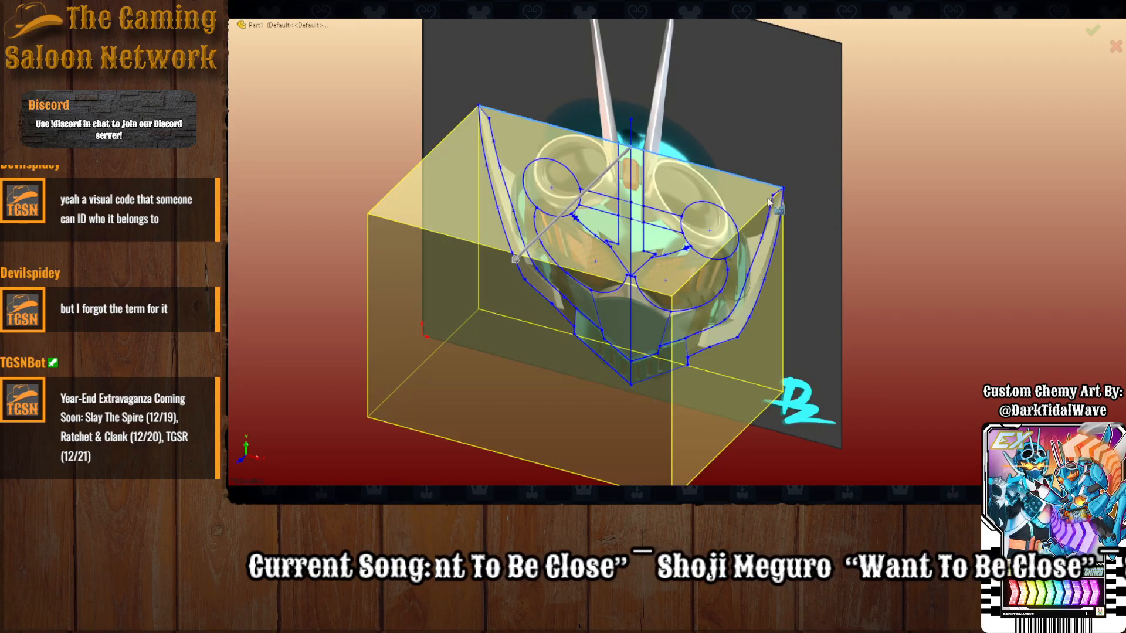
left_click(762, 283)
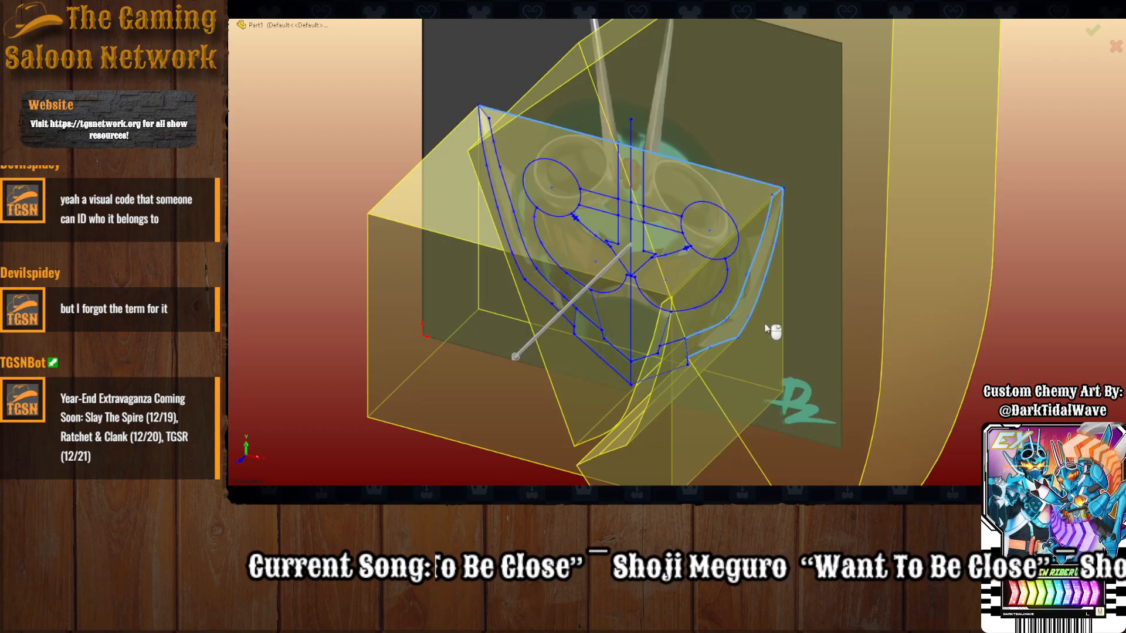
key("Delete")
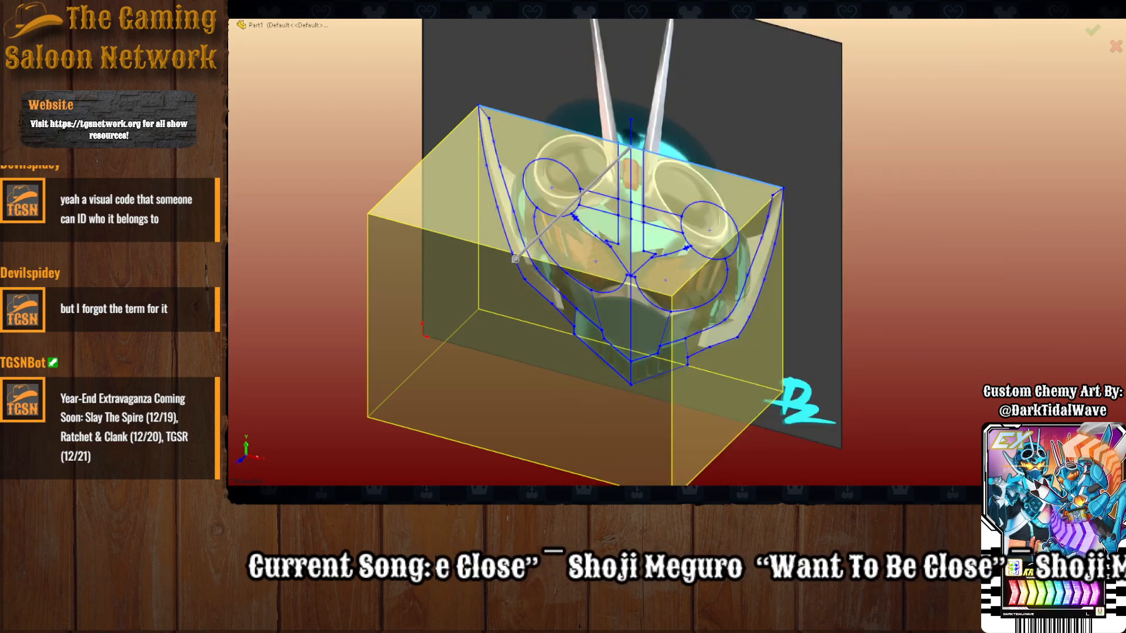
key("Delete")
scroll(640, 334, "up", 2)
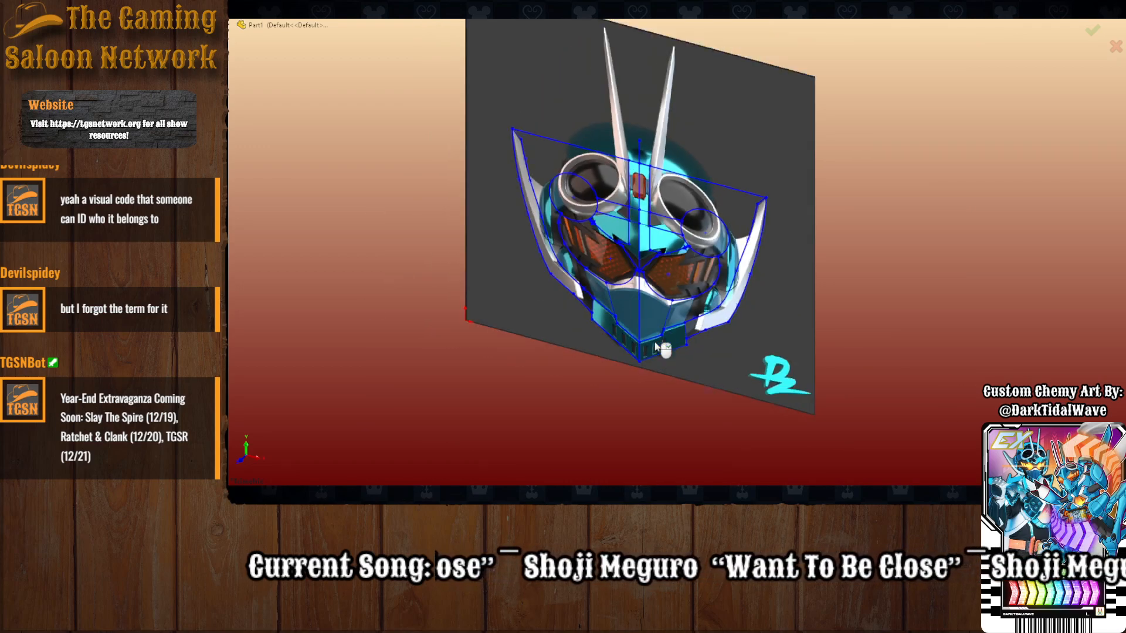
scroll(638, 332, "down", 2)
scroll(652, 255, "down", 3)
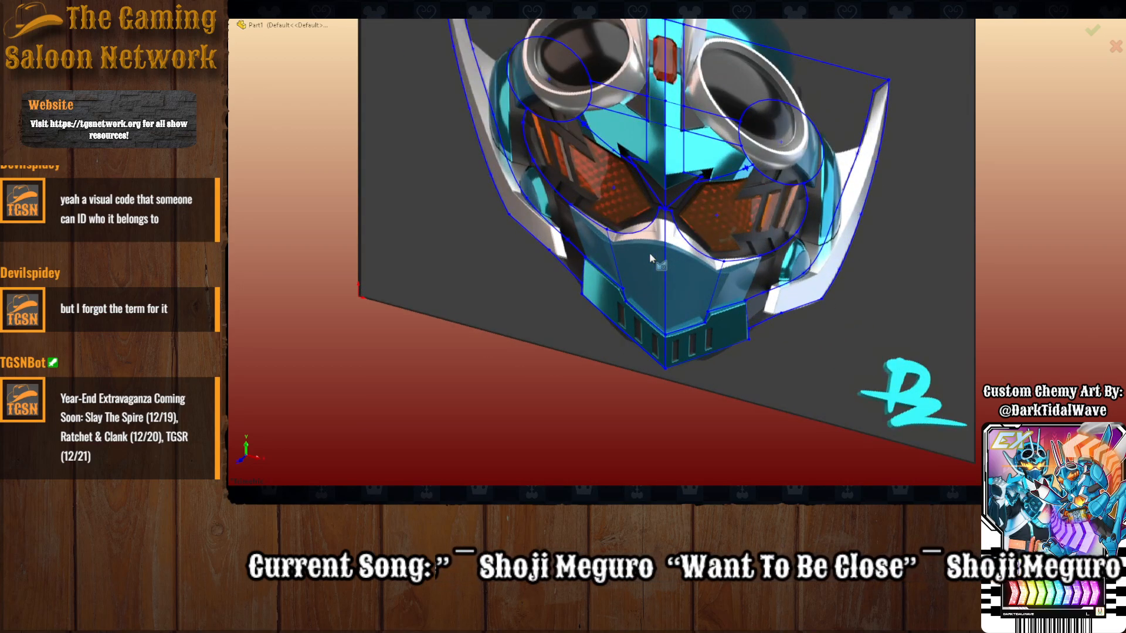
scroll(650, 256, "up", 1)
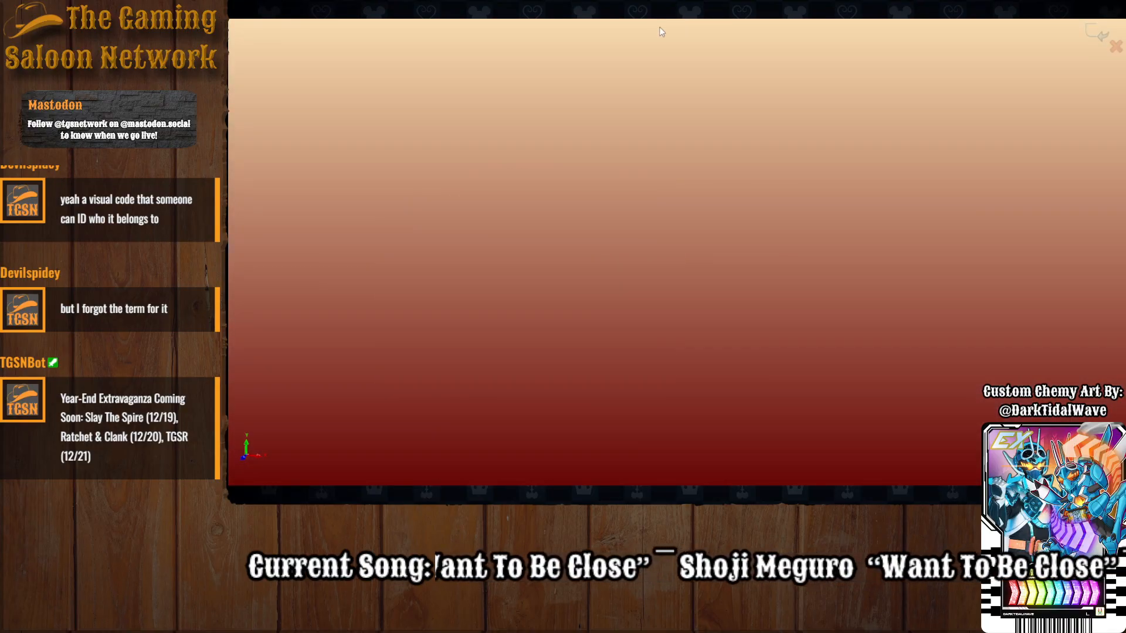
Delete the left goggle circle and the horizontal and vertical lines on the left half of the forehead.
scroll(590, 357, "up", 5)
key("ctrl+8")
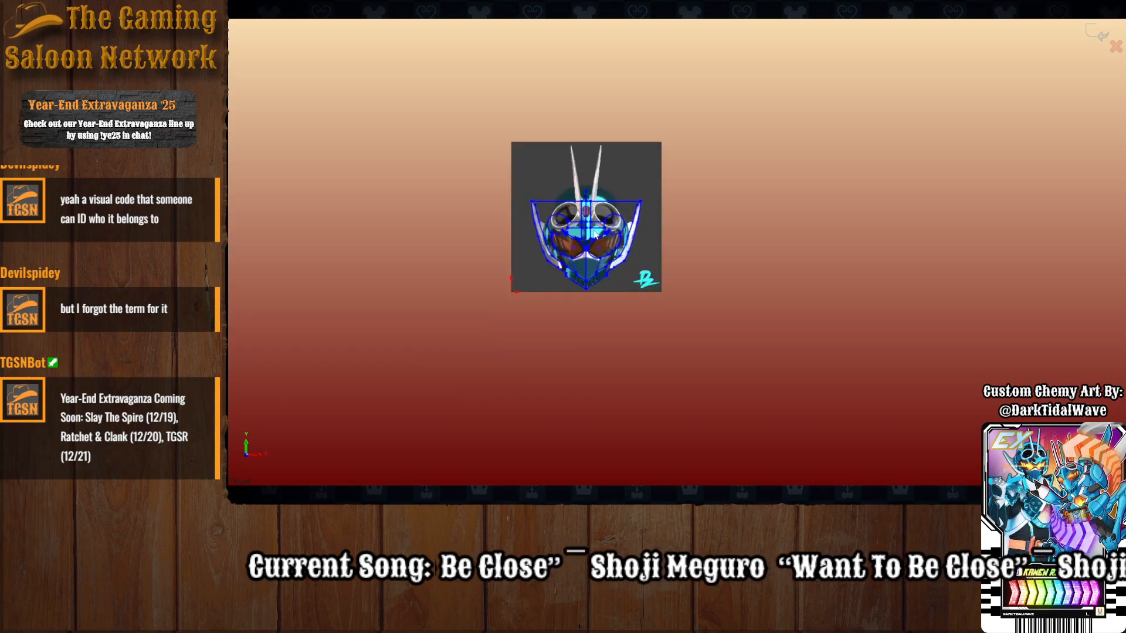
scroll(601, 230, "up", 6)
scroll(629, 295, "down", 2)
scroll(634, 295, "up", 4)
scroll(638, 295, "down", 2)
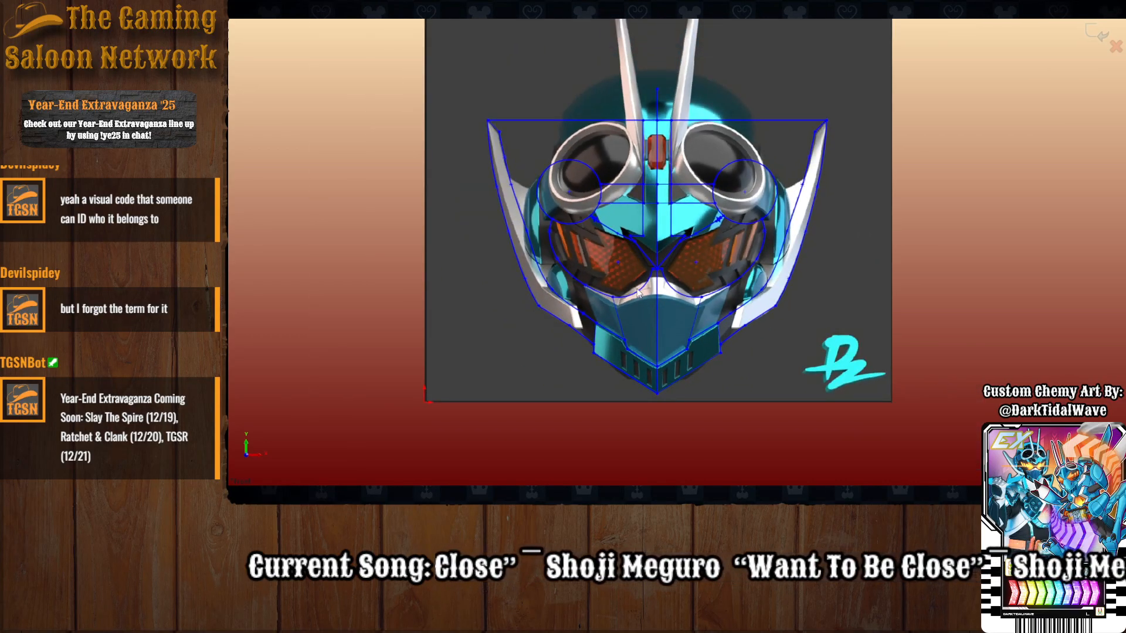
scroll(638, 293, "up", 1)
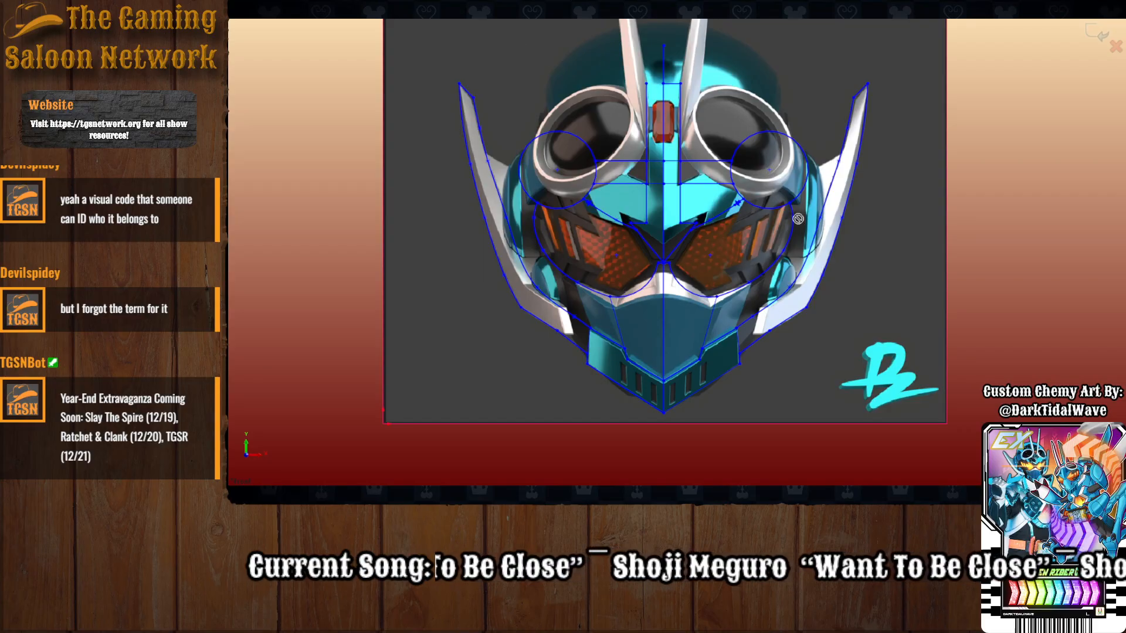
left_click(590, 149)
key("Delete")
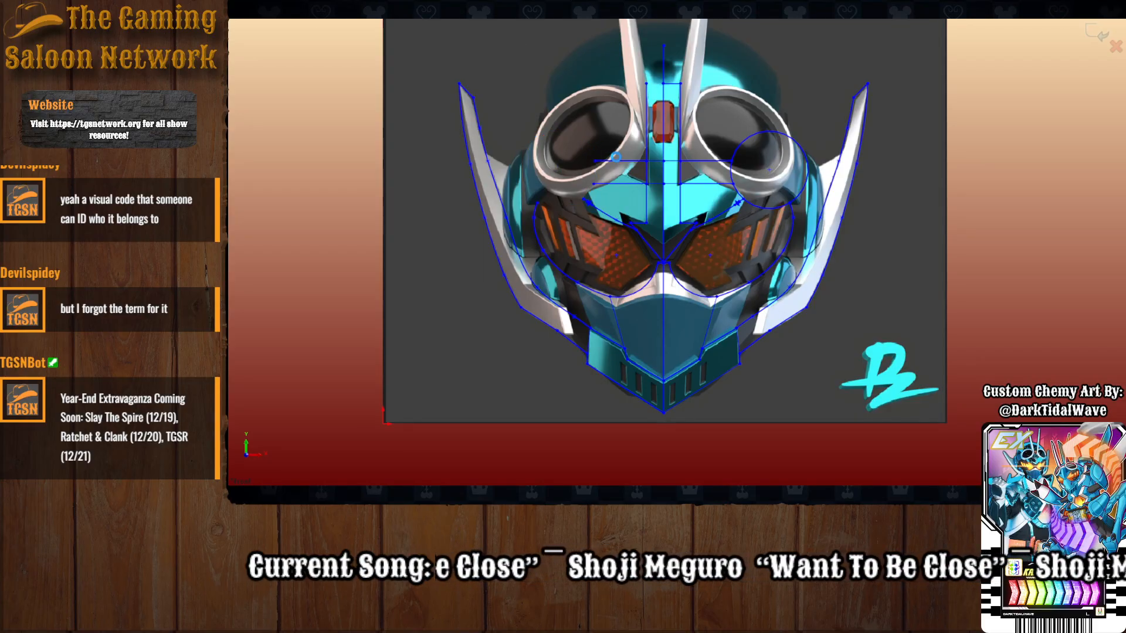
left_click(629, 184)
left_click(646, 203)
left_click(647, 144)
left_click(656, 162)
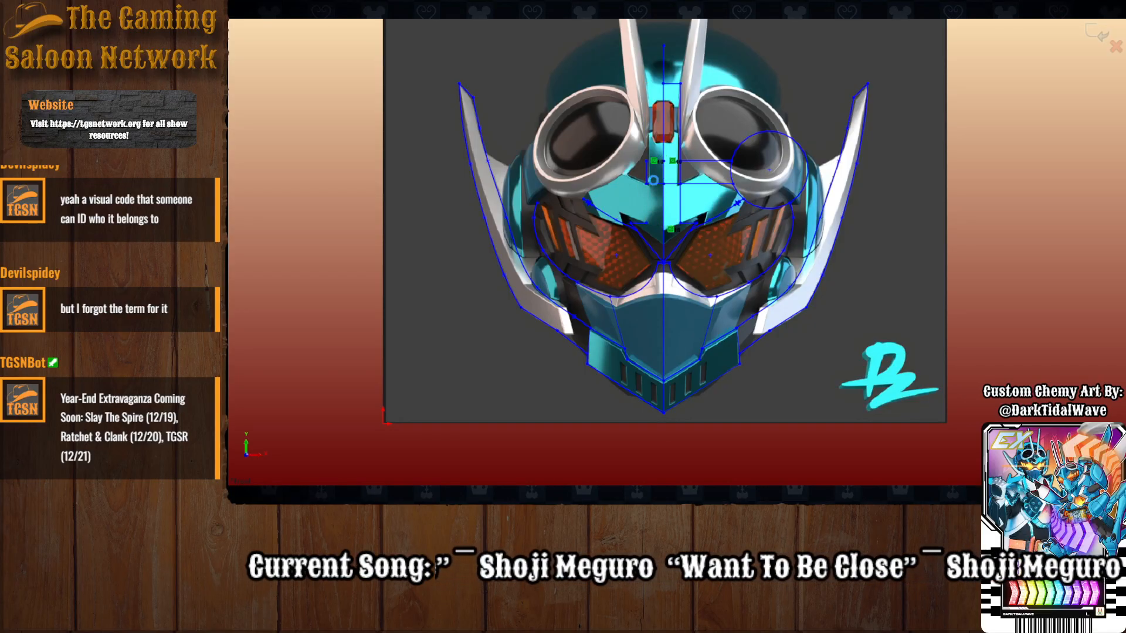
left_click(652, 182)
key("Delete")
Delete the left crest lines, the left eye curves and the short line between the eyes.
left_click(635, 228)
key("Delete")
left_click(632, 222)
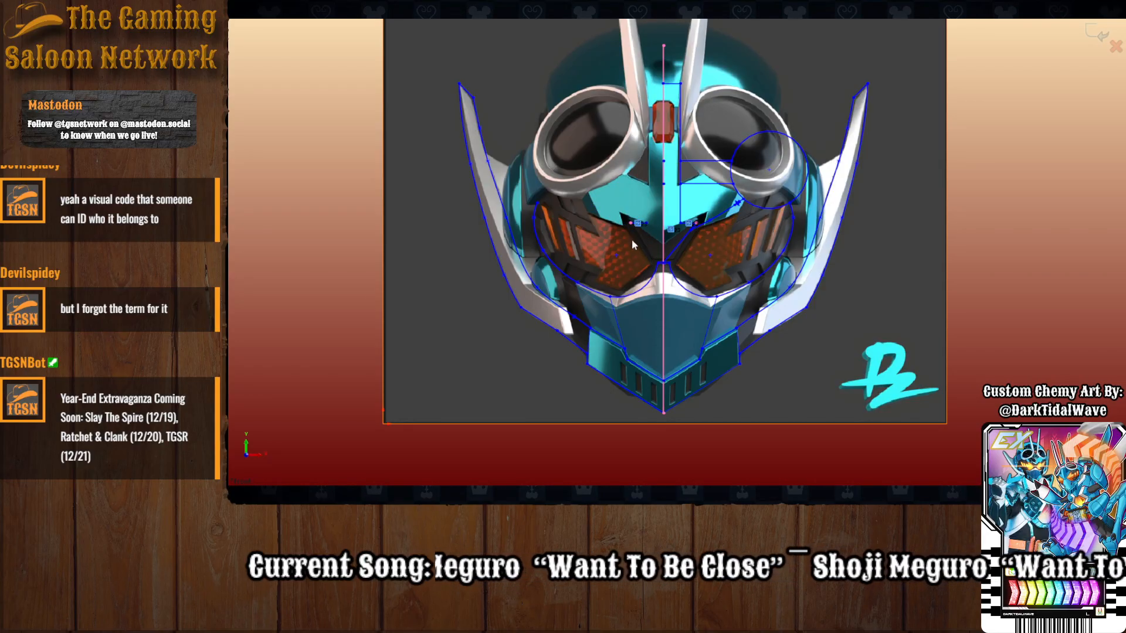
scroll(647, 238, "down", 2)
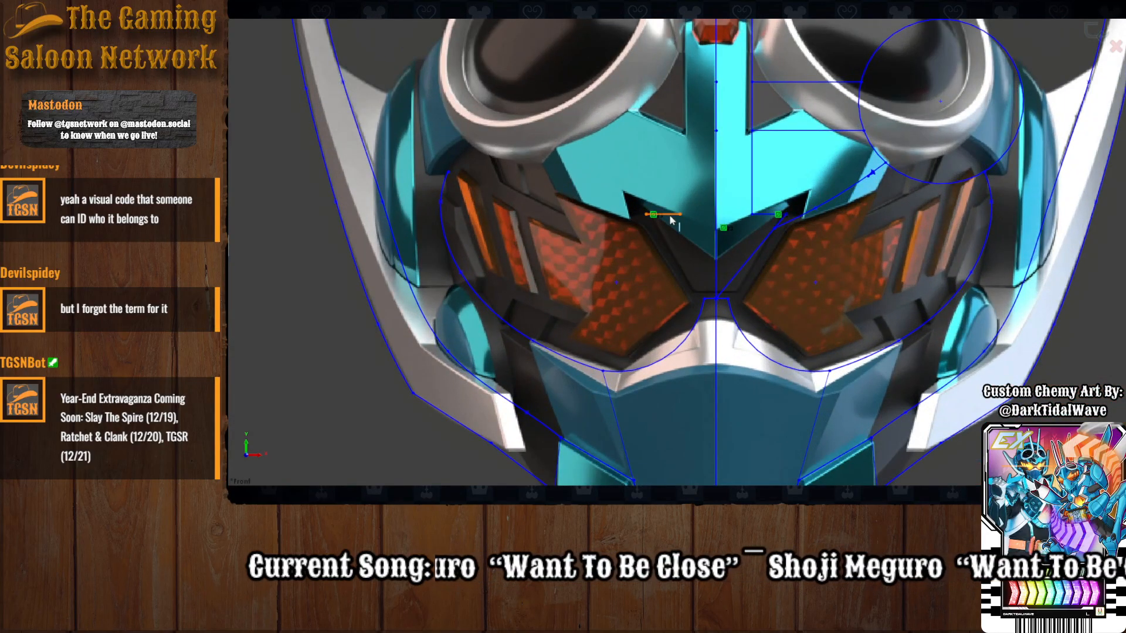
scroll(666, 237, "up", 2)
scroll(663, 350, "down", 2)
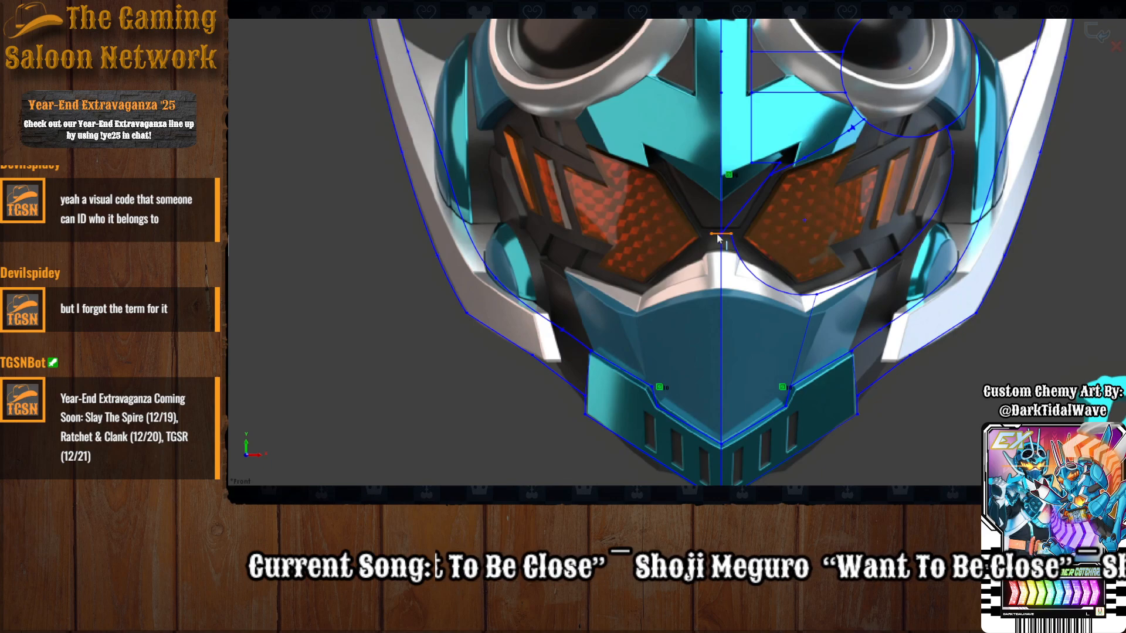
left_click(716, 236)
key("Delete")
Delete the right inner eye curve, the lower slanted crest line and the vertical forehead line right of the centre.
left_click(790, 293)
key("Delete")
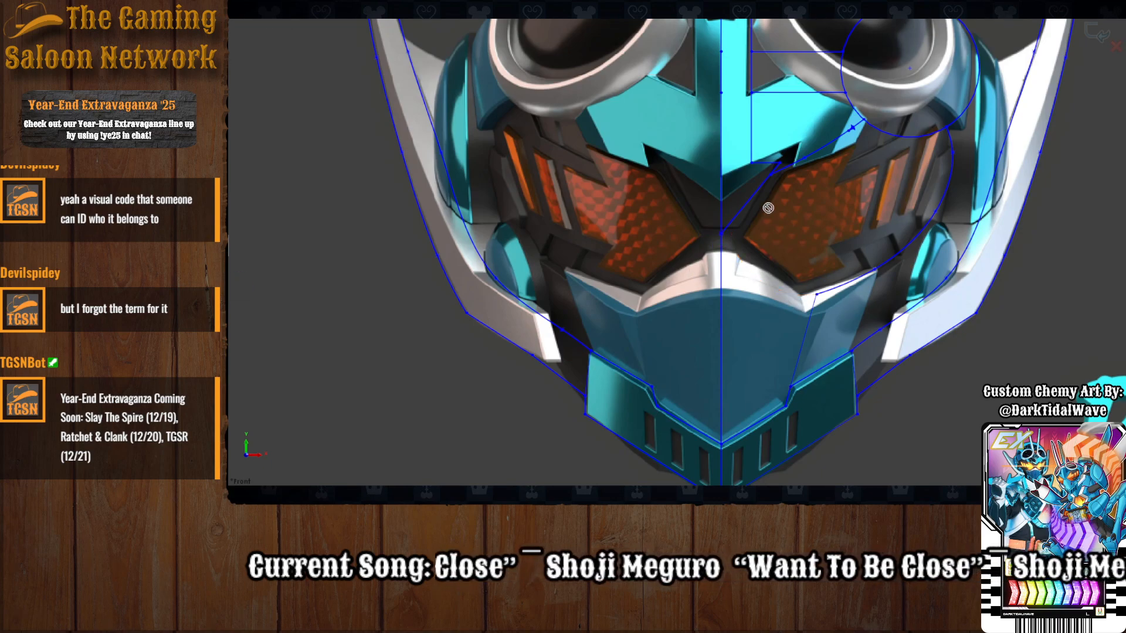
left_click(748, 202)
key("Delete")
left_click(752, 150)
key("Delete")
Delete the right goggle circle, the remaining right forehead and crest lines, the outer eye curve and the mouth line.
scroll(790, 154, "up", 2)
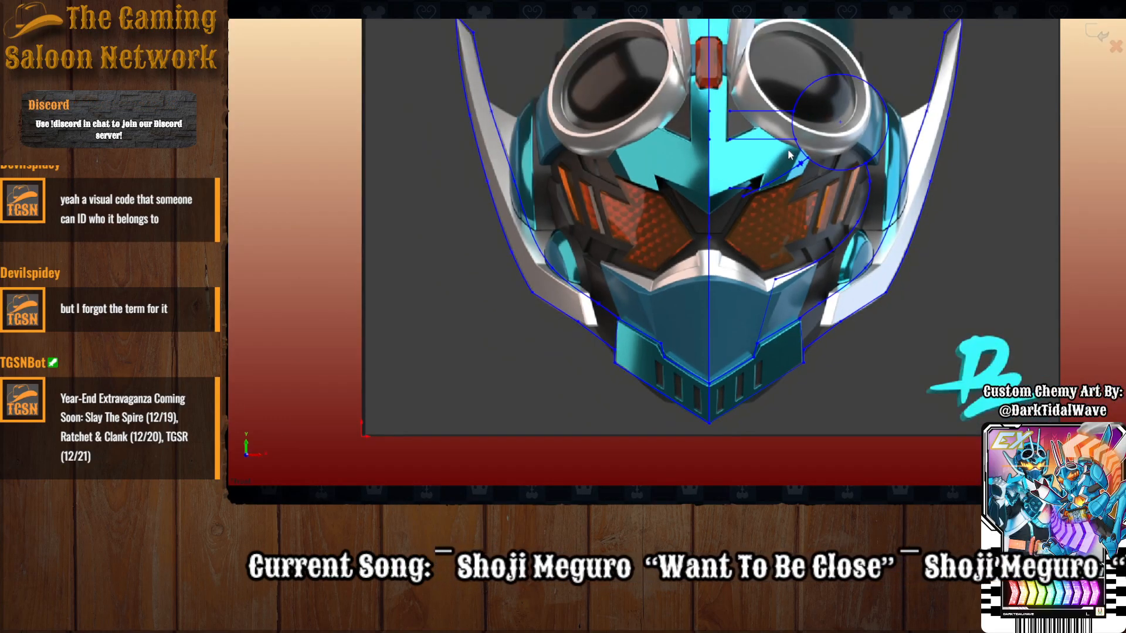
scroll(790, 155, "down", 2)
key("Delete")
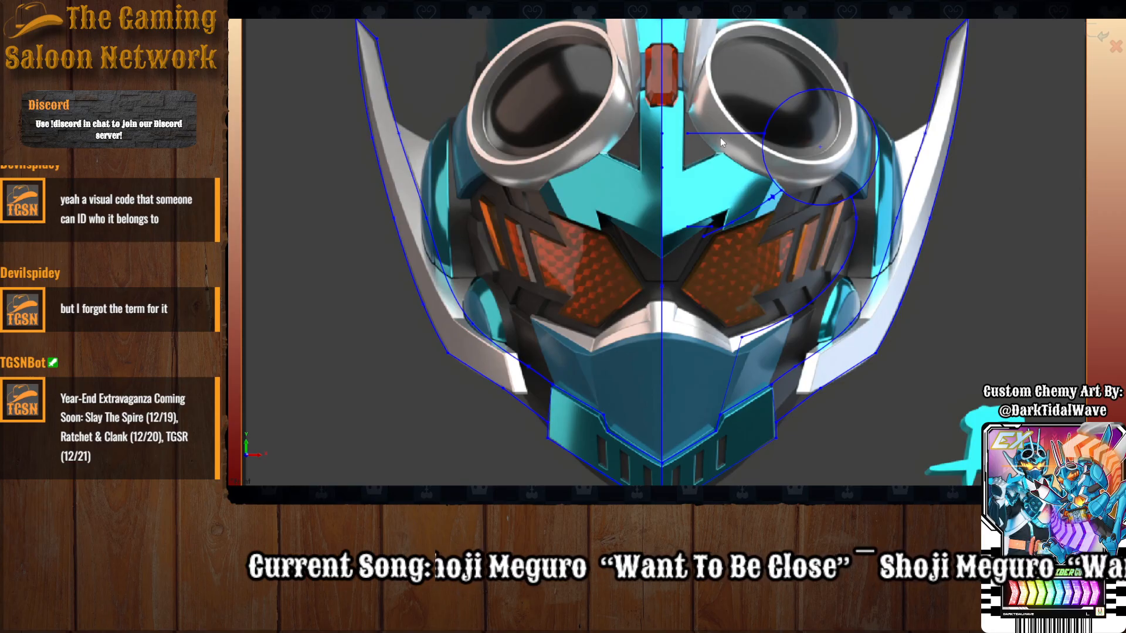
left_click(710, 134)
key("Delete")
key("Delete")
left_click(693, 226)
key("Delete")
left_click(764, 330, "ctrl")
key("Delete")
scroll(738, 329, "up", 1)
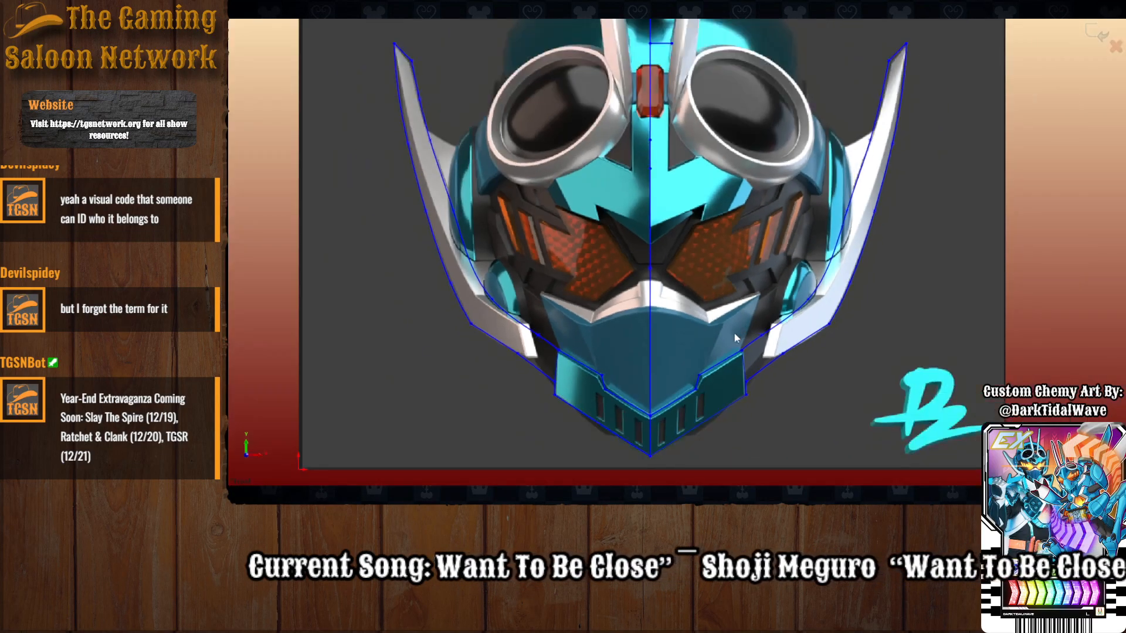
Delete the remaining inner mouthguard lines and the left fin's inner curve, keeping the outer silhouette.
scroll(737, 329, "down", 1)
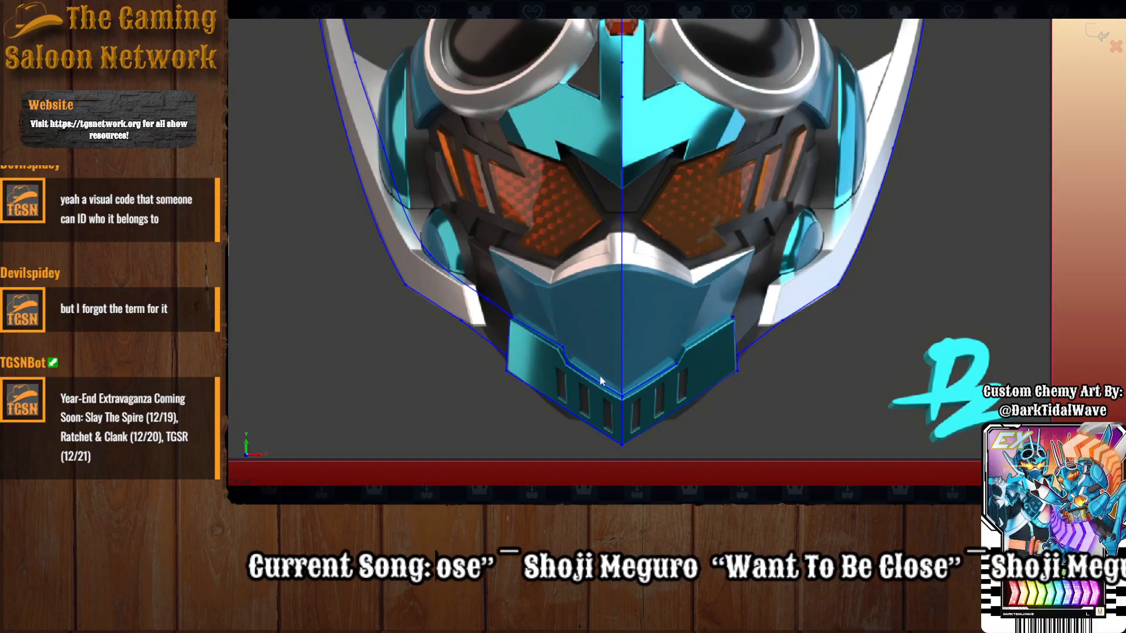
key("Tab")
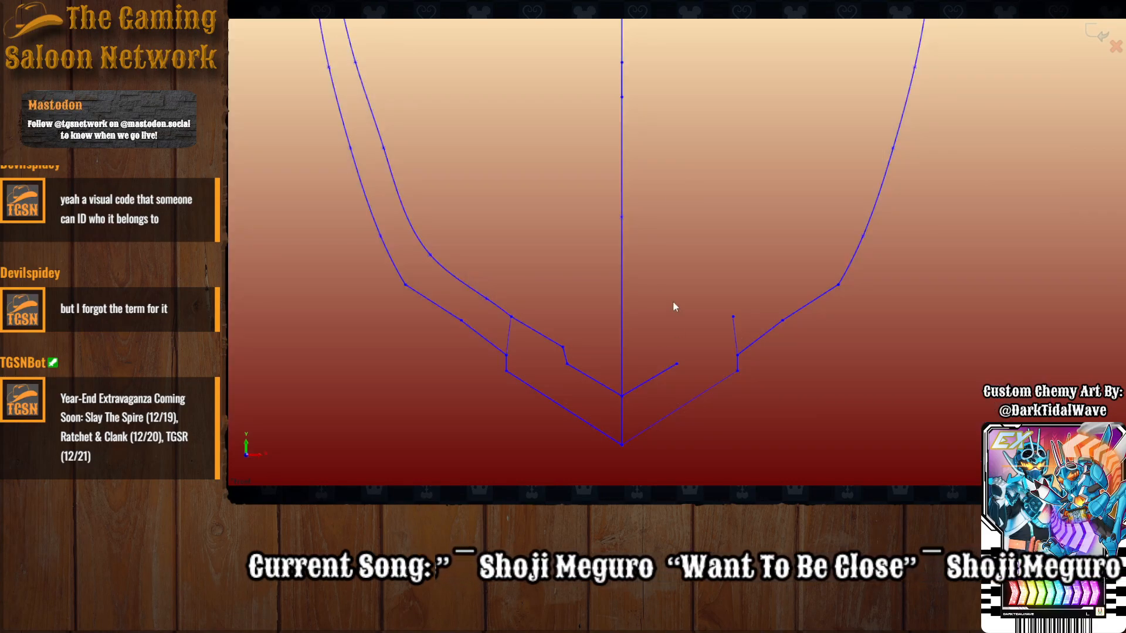
key("Tab")
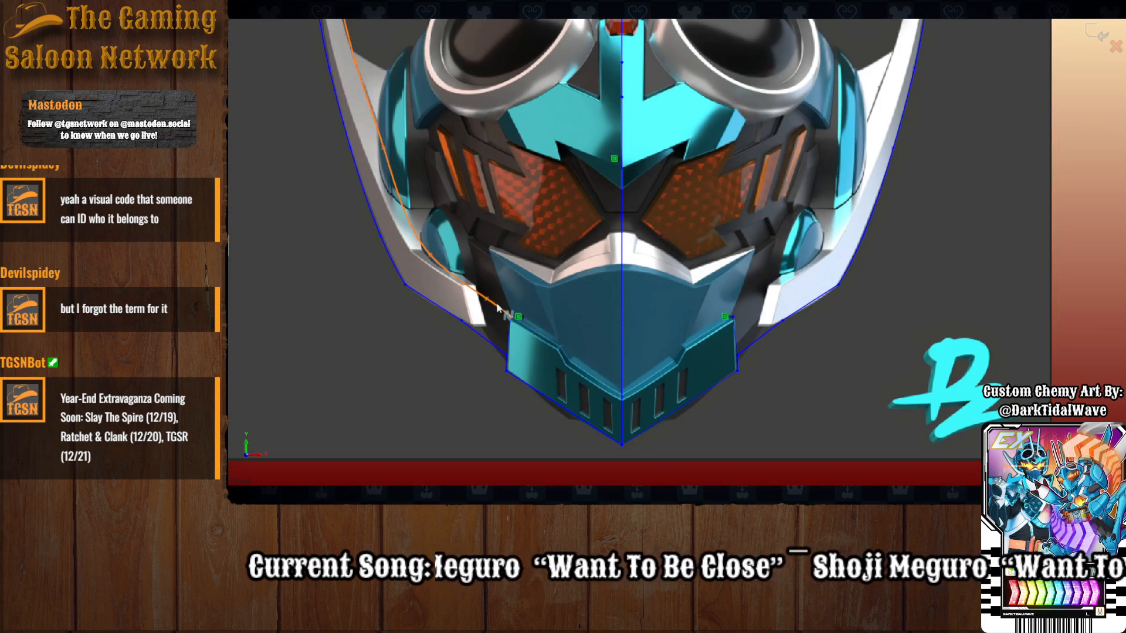
scroll(464, 107, "up", 2)
scroll(518, 106, "up", 1)
scroll(518, 106, "down", 2)
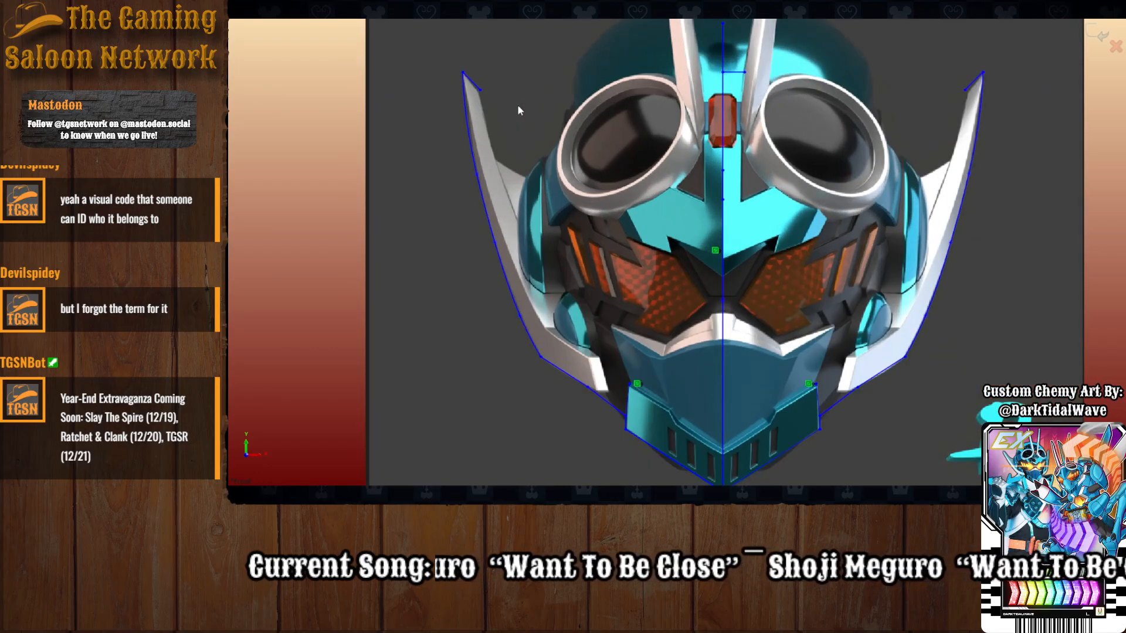
scroll(579, 80, "up", 3)
scroll(579, 80, "down", 2)
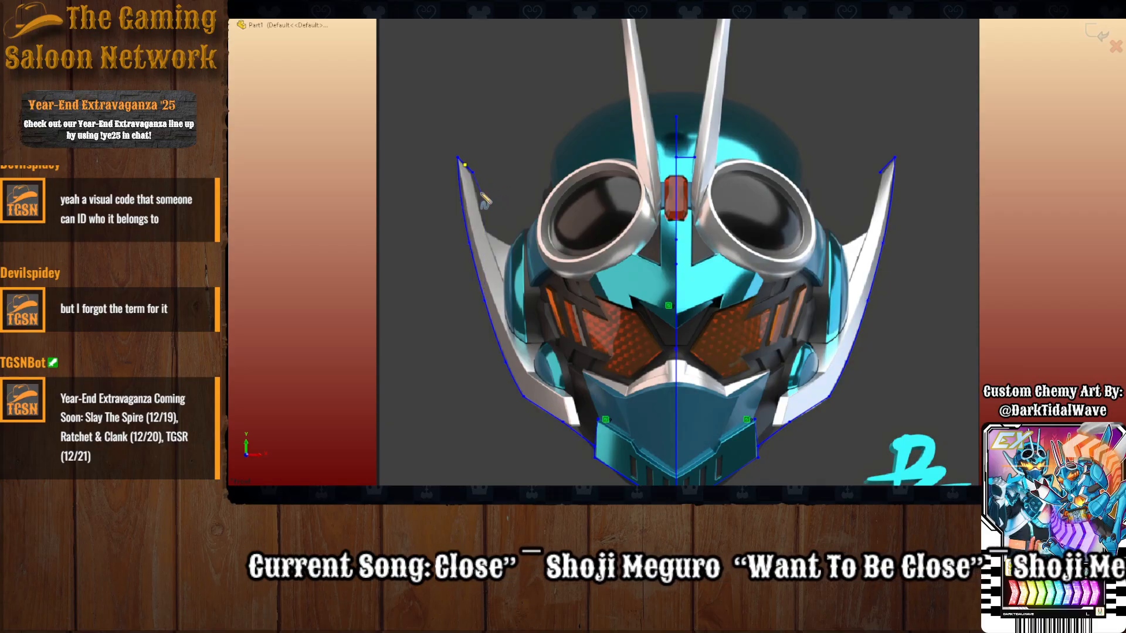
Trace the left fin's inner edge down from its tip and along the notch towards the helmet's side.
left_click(488, 235)
key("Escape")
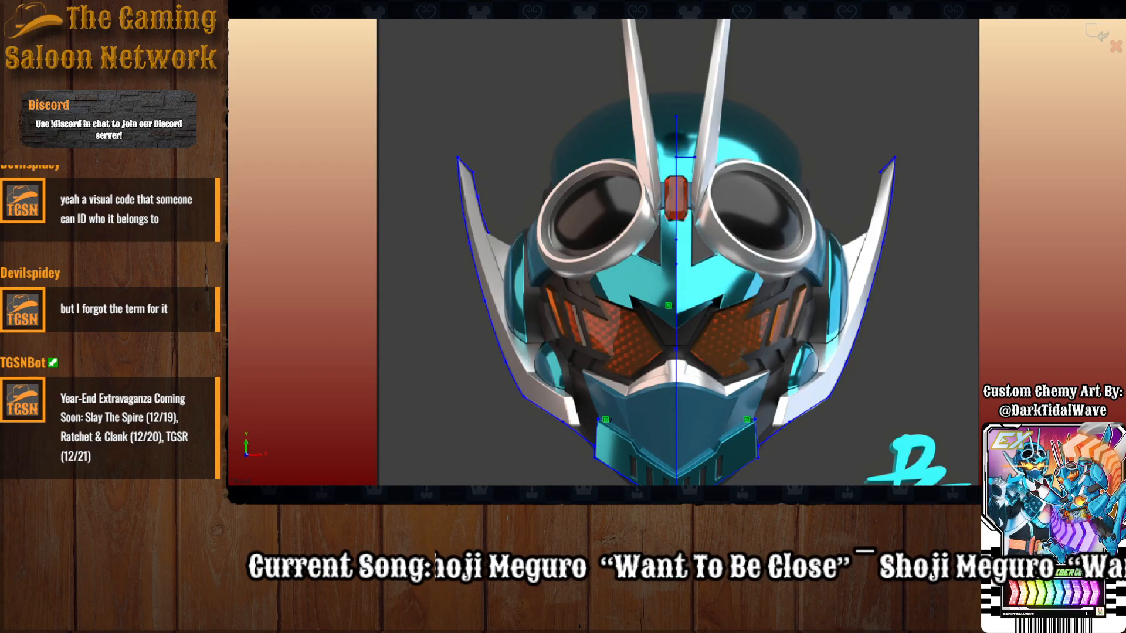
left_click(489, 232)
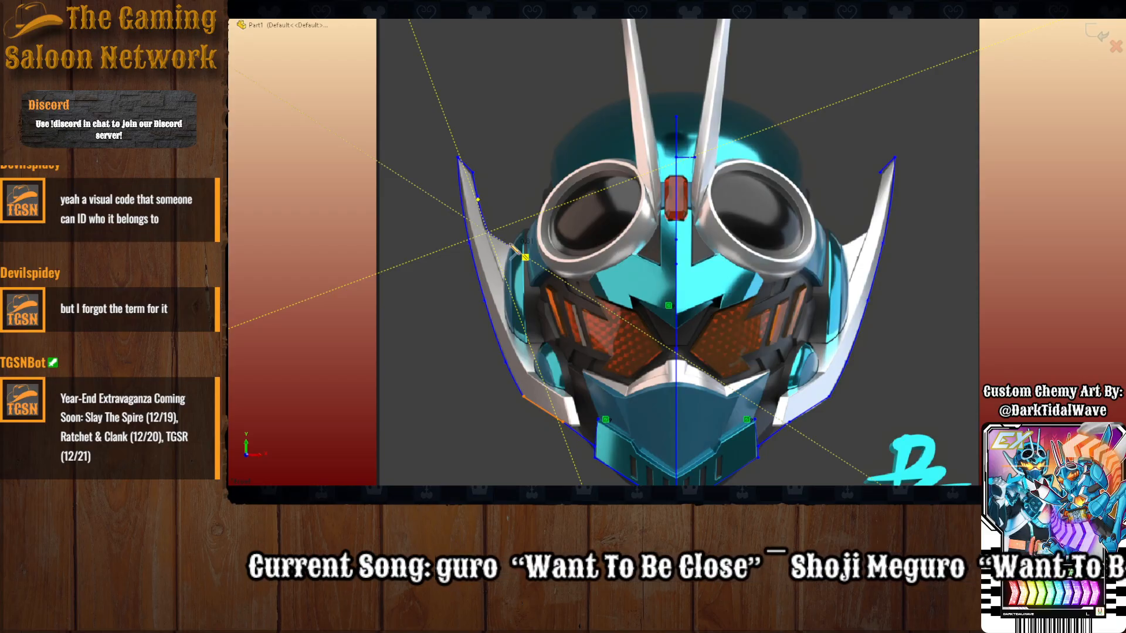
left_click(510, 245)
key("Escape")
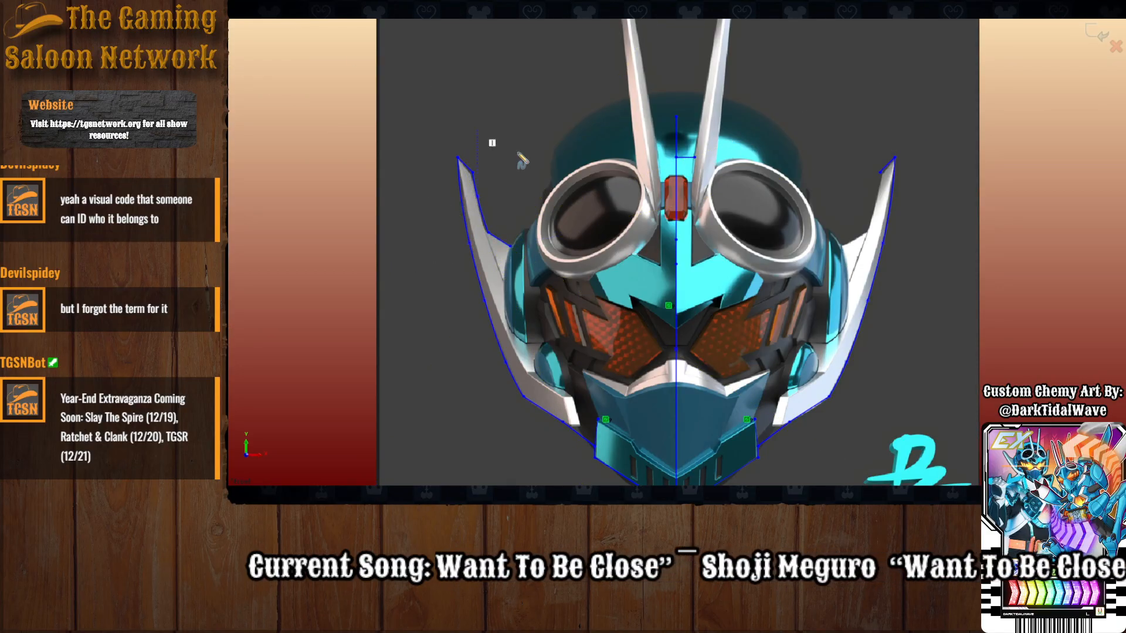
Trace a spline from the left fin's notch up the helmet's side to the edge of the left goggle.
scroll(493, 247, "up", 3)
left_click(538, 241)
left_click(550, 222)
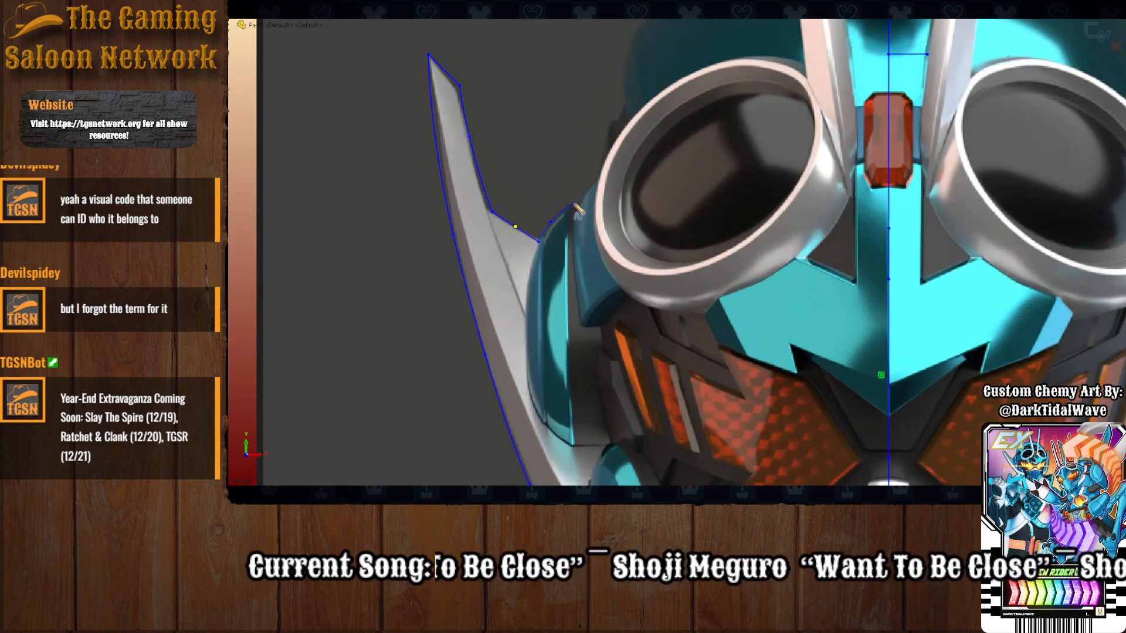
left_click(576, 202)
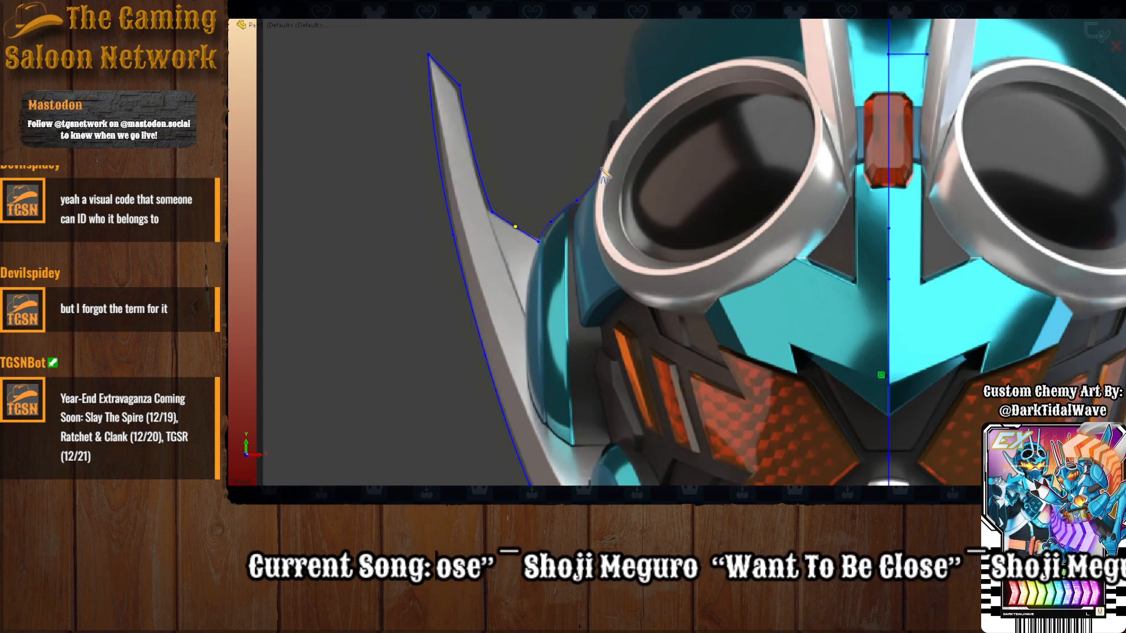
left_click(601, 166)
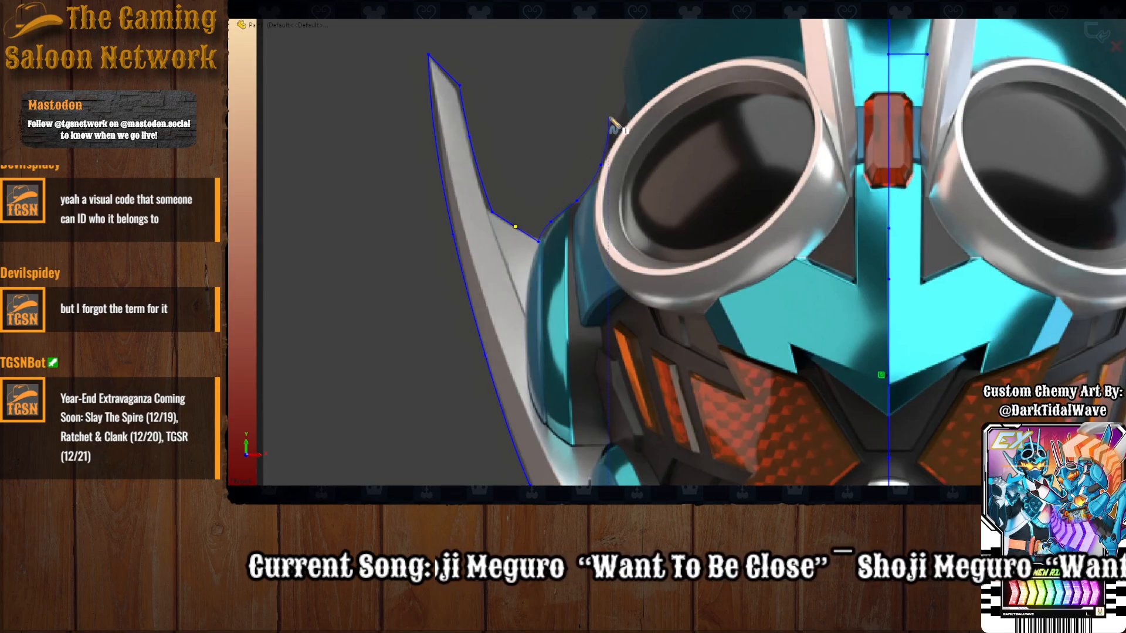
left_click(614, 122)
scroll(637, 92, "up", 2)
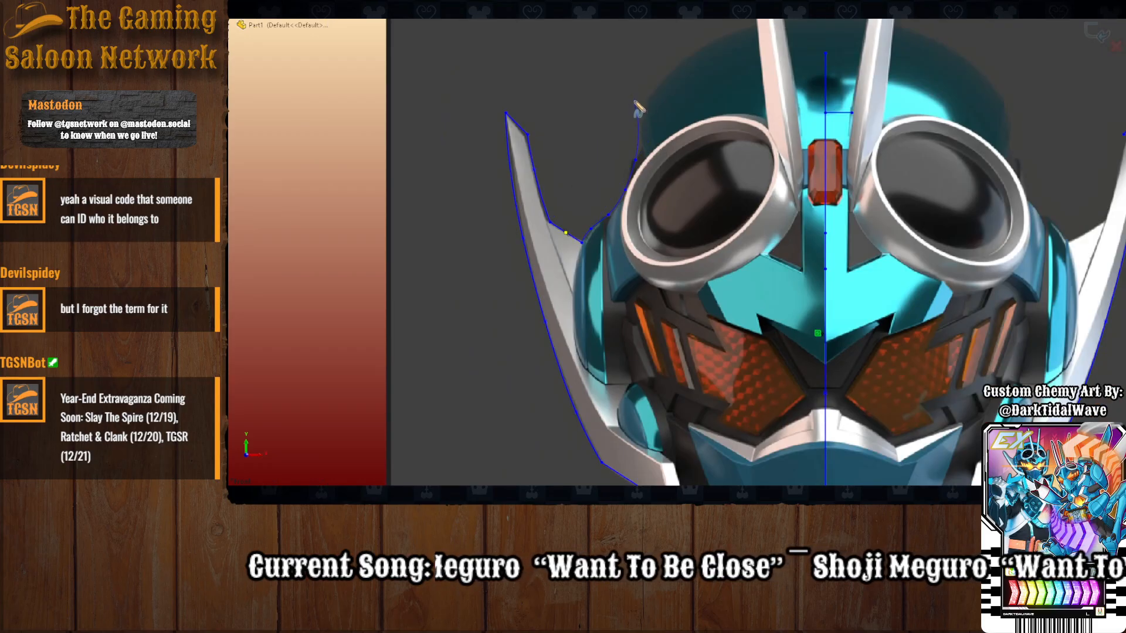
scroll(636, 98, "down", 1)
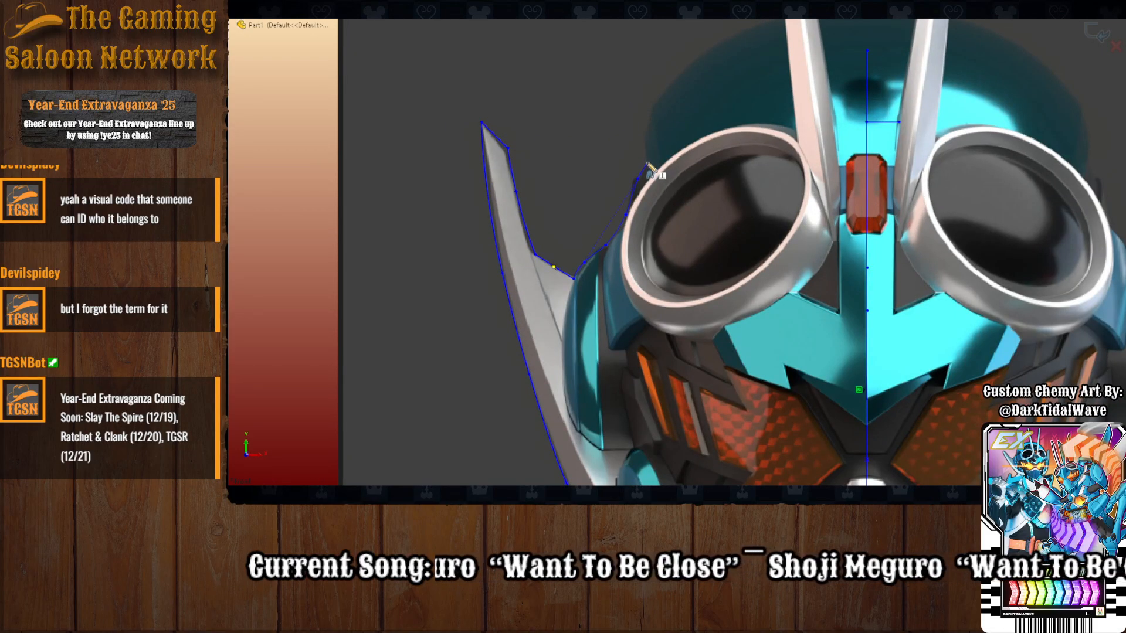
key("Escape")
scroll(734, 144, "up", 2)
scroll(756, 176, "down", 2)
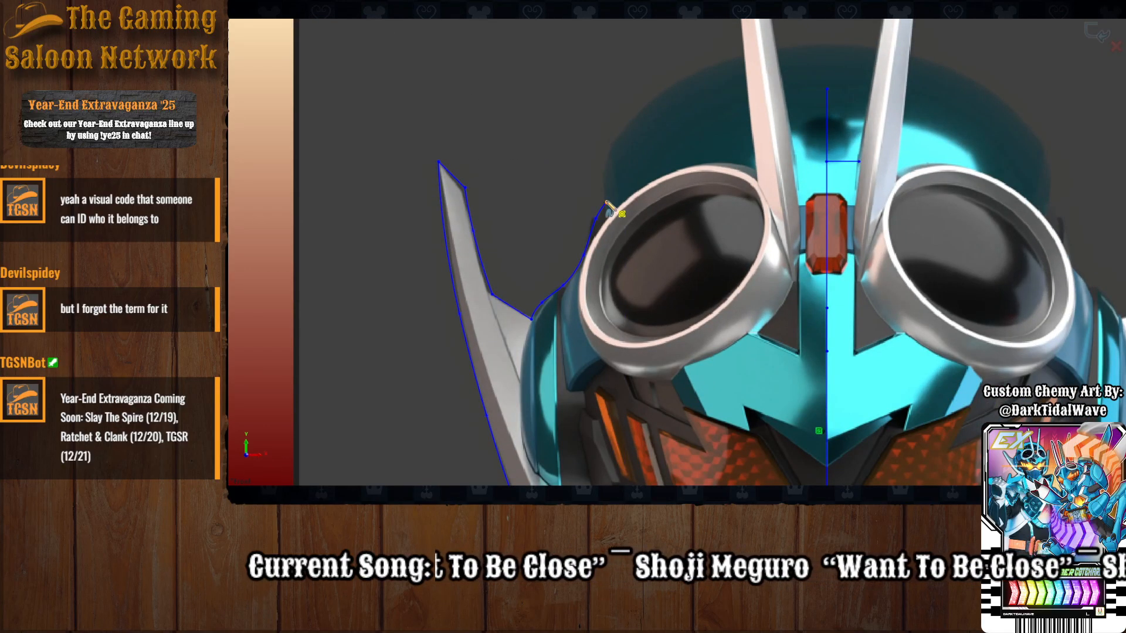
Trace a spline from the left goggle's outer edge up around the helmet dome, ending at its top above the centreline.
left_click(604, 174)
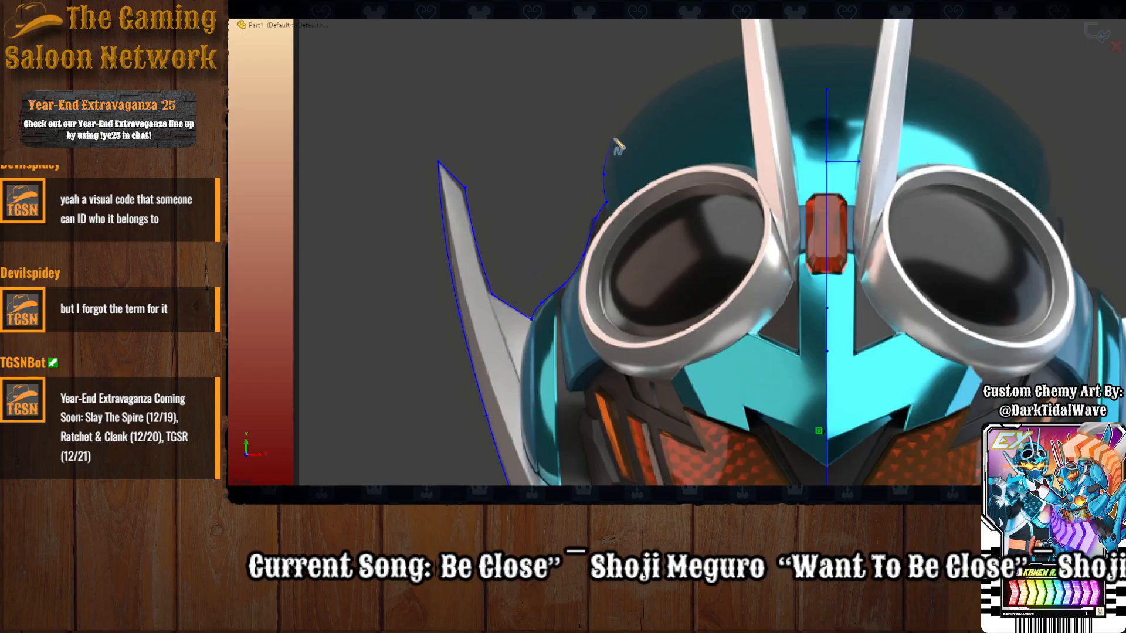
left_click(624, 125)
left_click(682, 78)
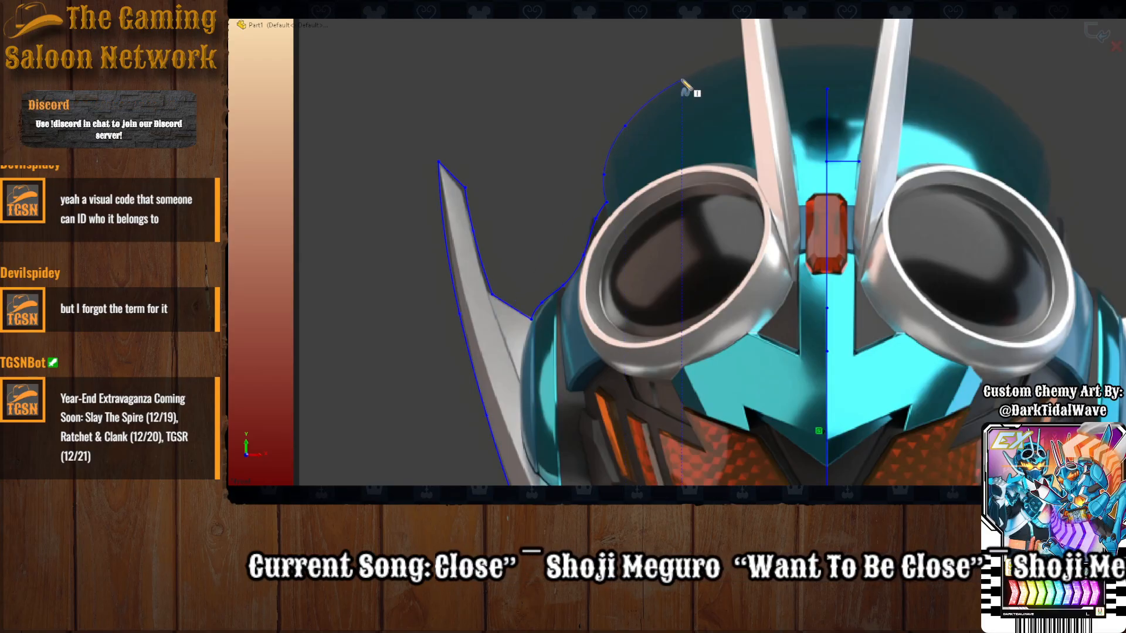
left_click(738, 55)
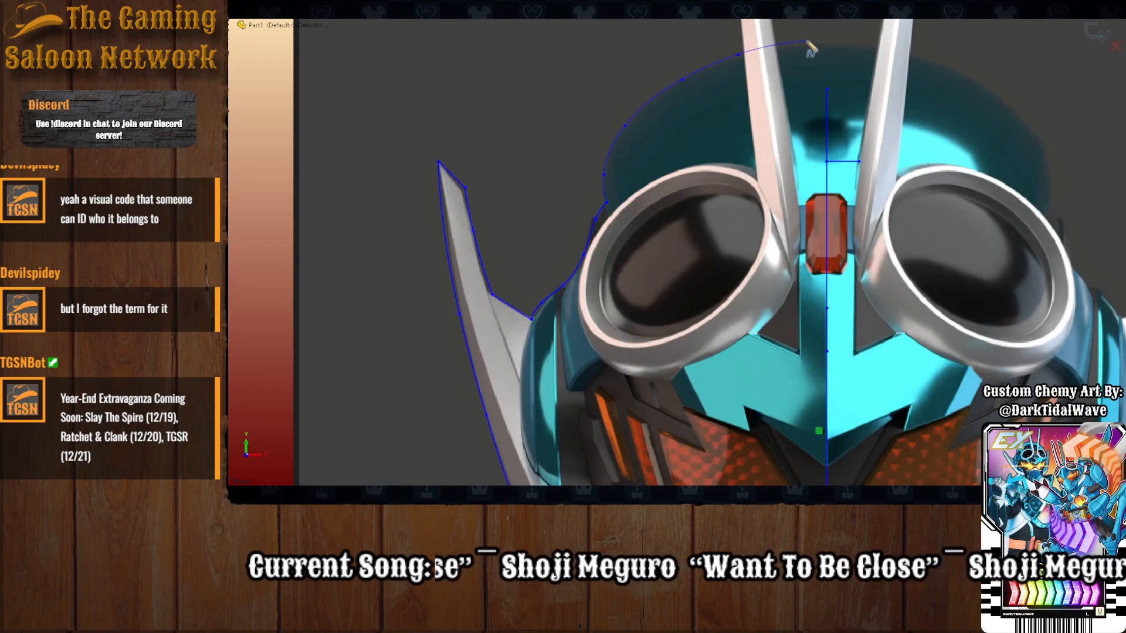
left_click(828, 43)
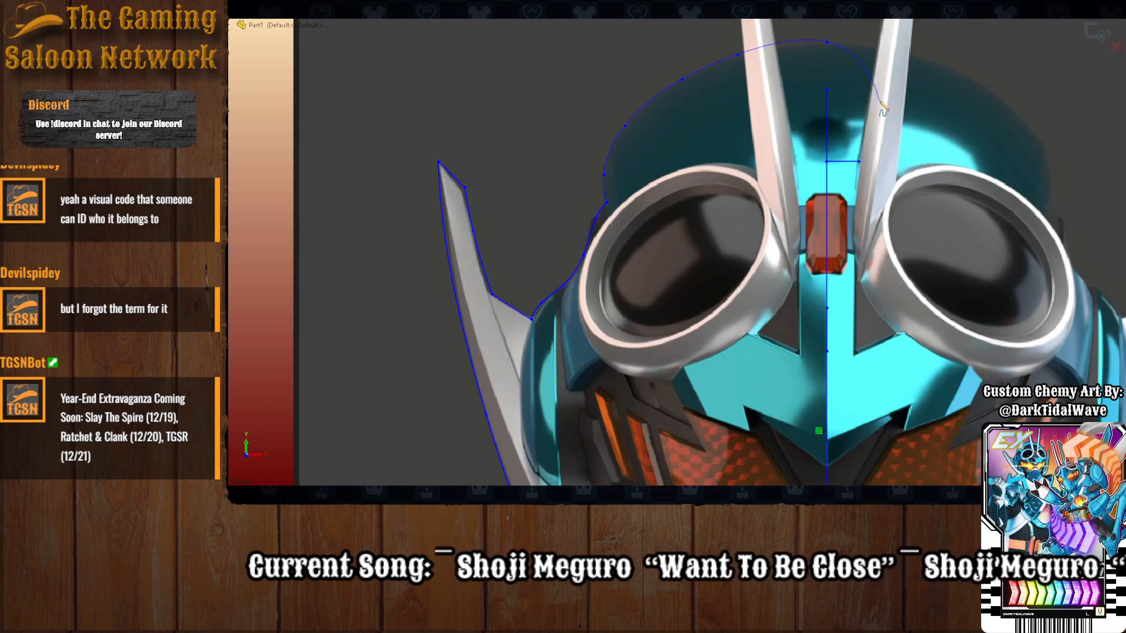
key("Escape")
Mirror the dome, helmet side and left fin inner-edge curves about the vertical centreline to complete the silhouette.
scroll(789, 261, "up", 4)
scroll(791, 266, "up", 1)
scroll(751, 372, "down", 2)
scroll(751, 371, "up", 2)
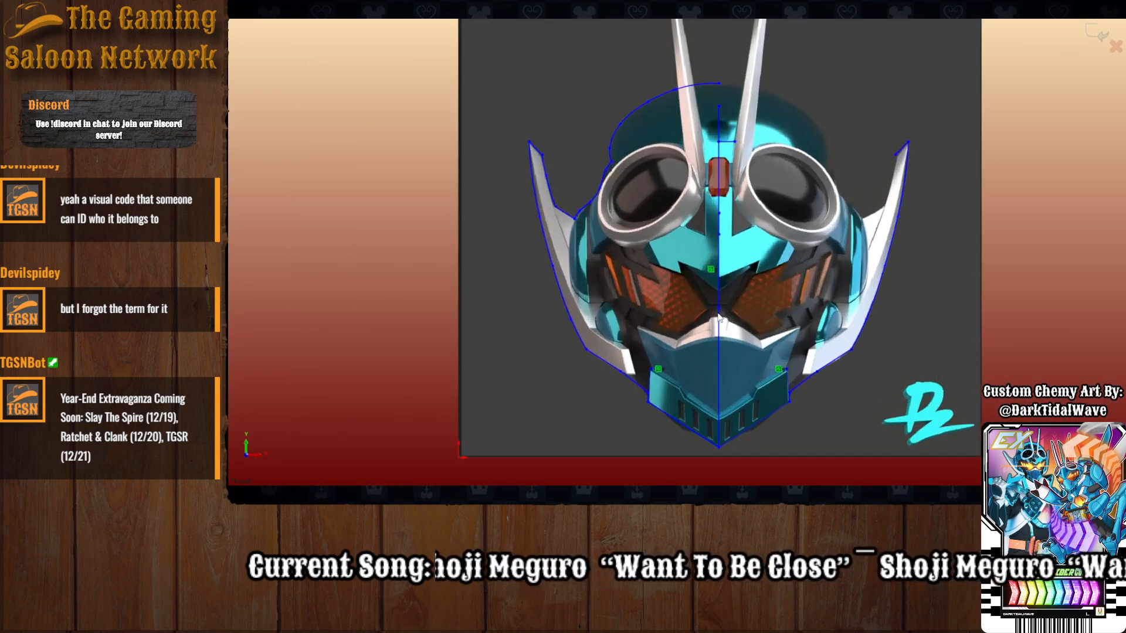
scroll(766, 375, "down", 1)
scroll(745, 287, "up", 2)
scroll(763, 168, "down", 1)
scroll(762, 164, "up", 1)
scroll(759, 161, "down", 1)
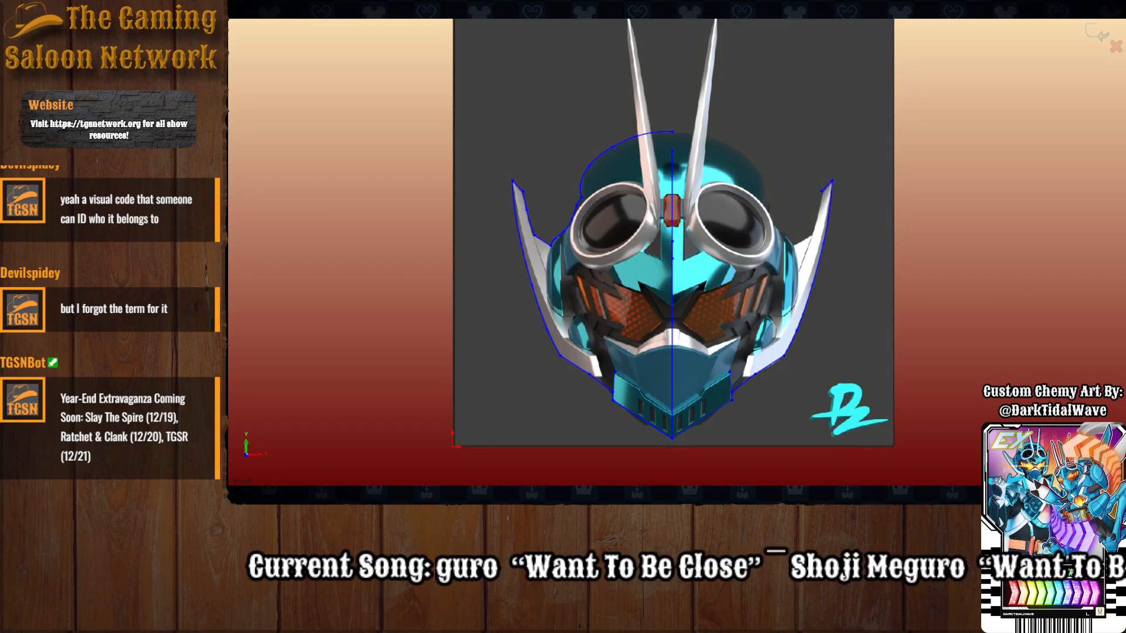
left_click(645, 135)
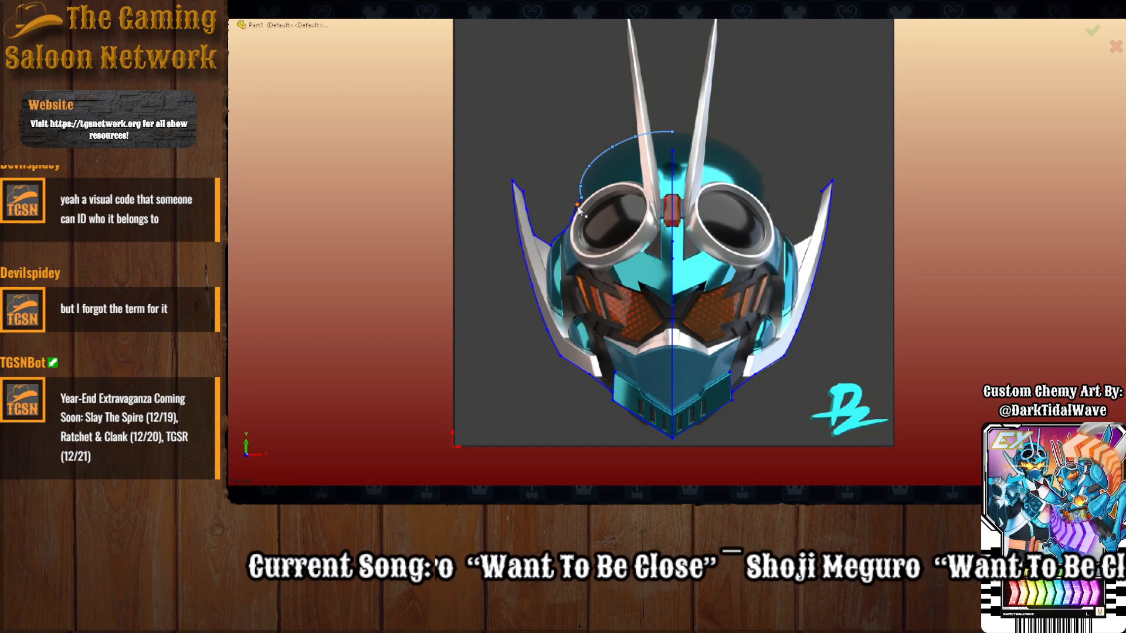
left_click(575, 213)
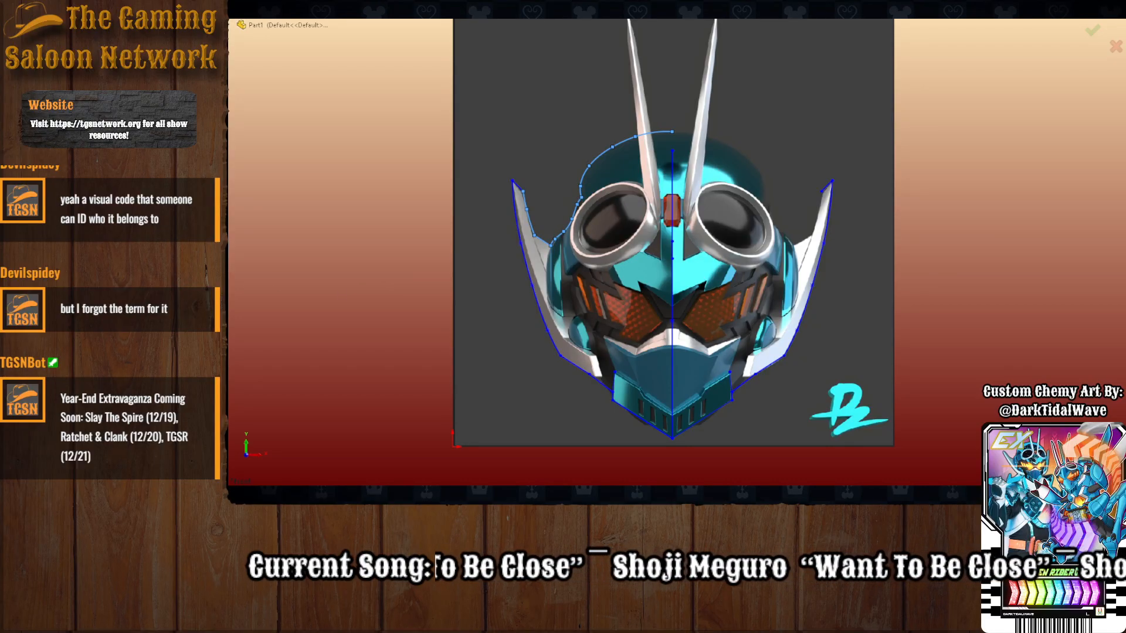
left_click(673, 330)
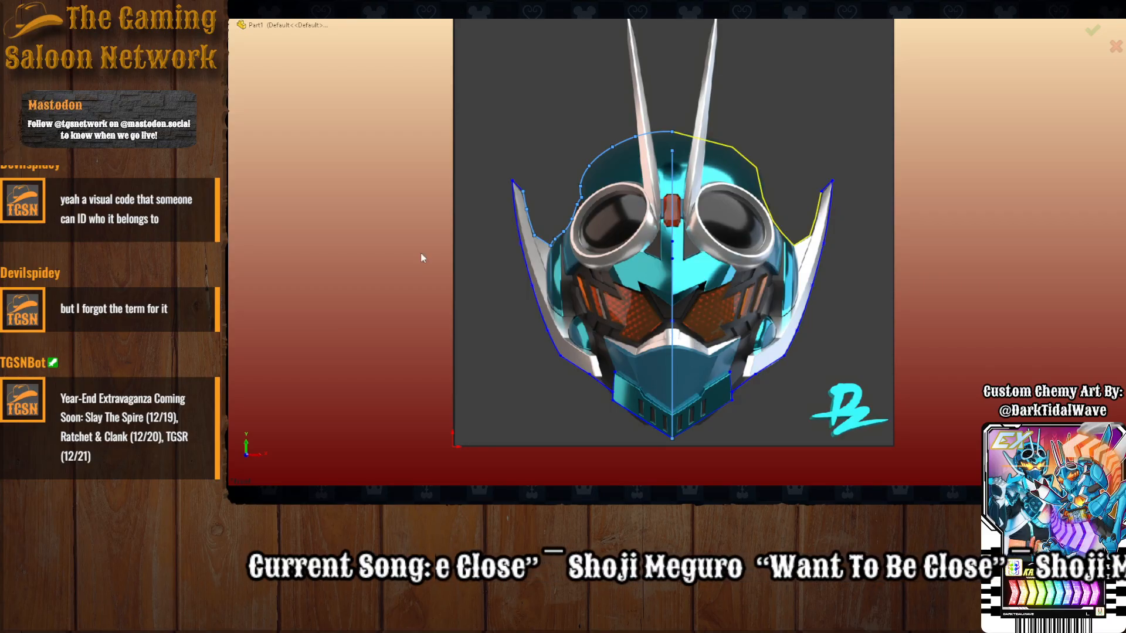
key("Return")
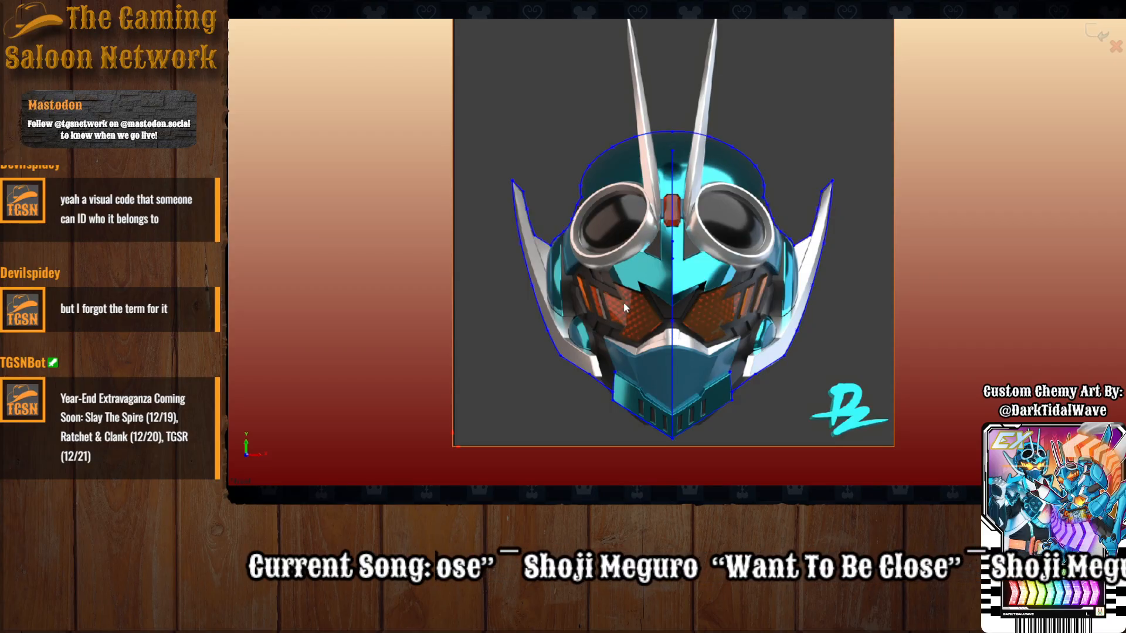
Remove the excess mouthguard side segments above the jaw junctions on both sides of the silhouette.
scroll(624, 308, "up", 1)
scroll(753, 306, "down", 2)
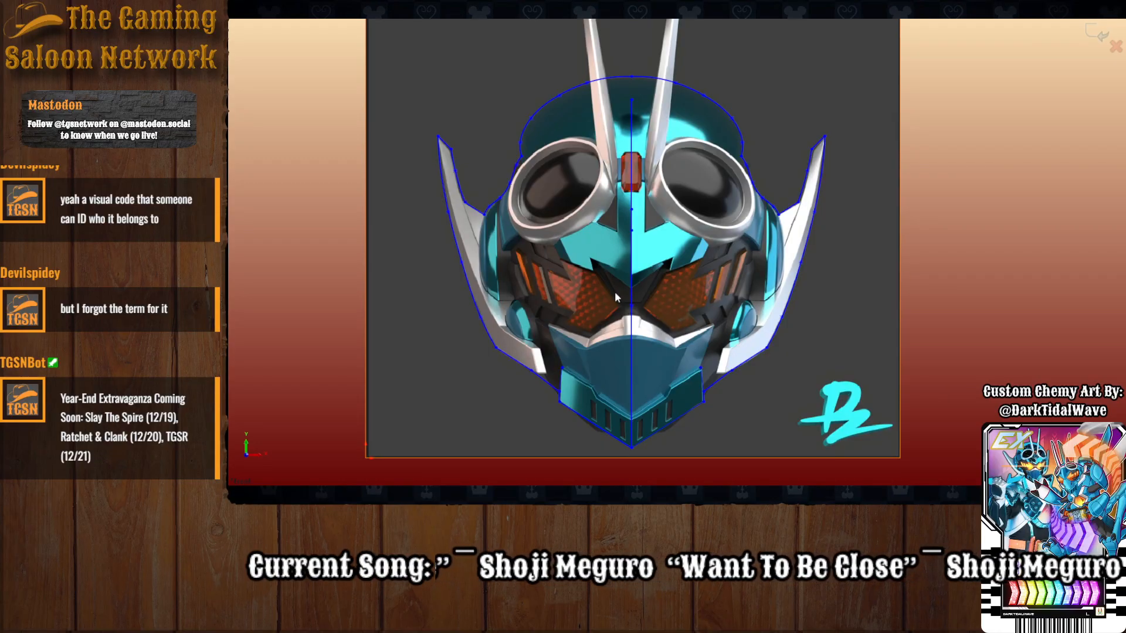
scroll(614, 290, "down", 2)
scroll(696, 357, "down", 3)
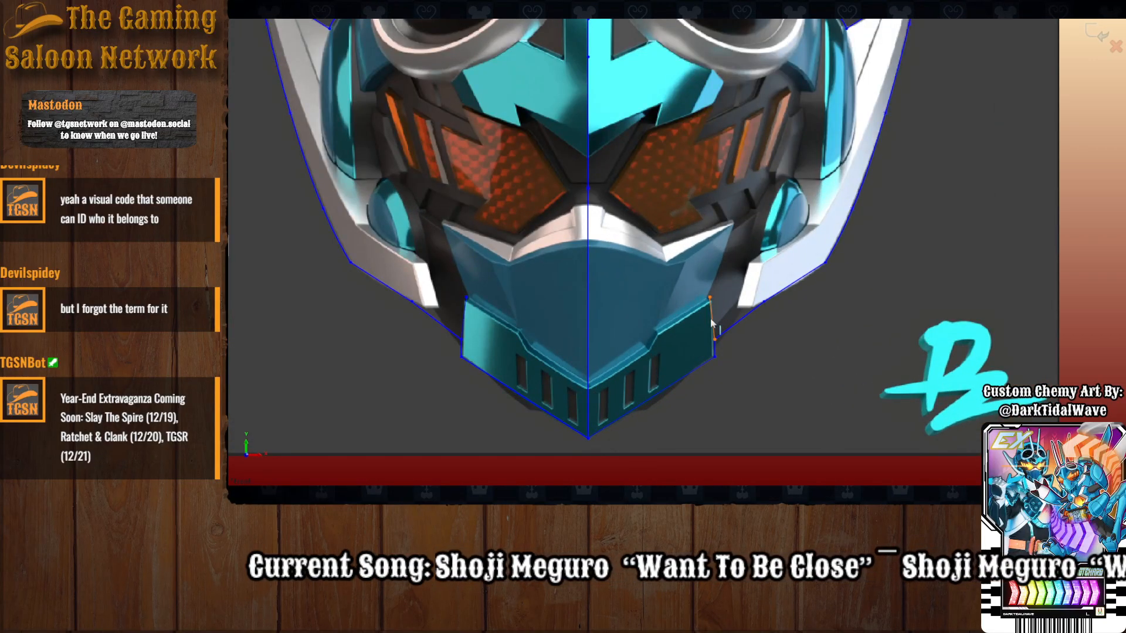
left_click(712, 318)
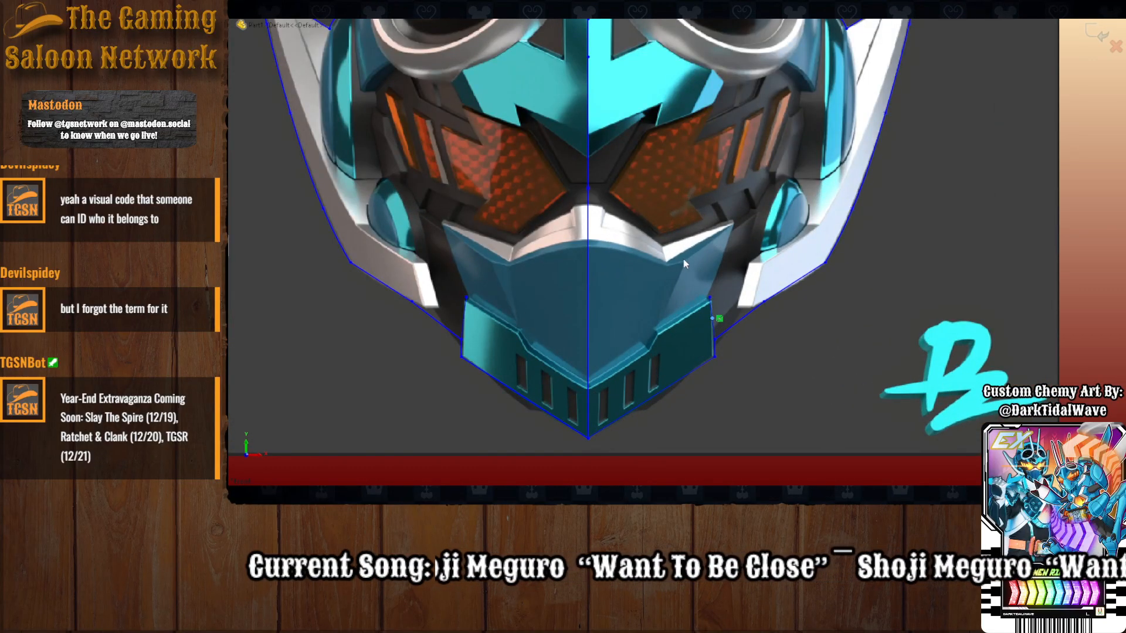
left_click(759, 370)
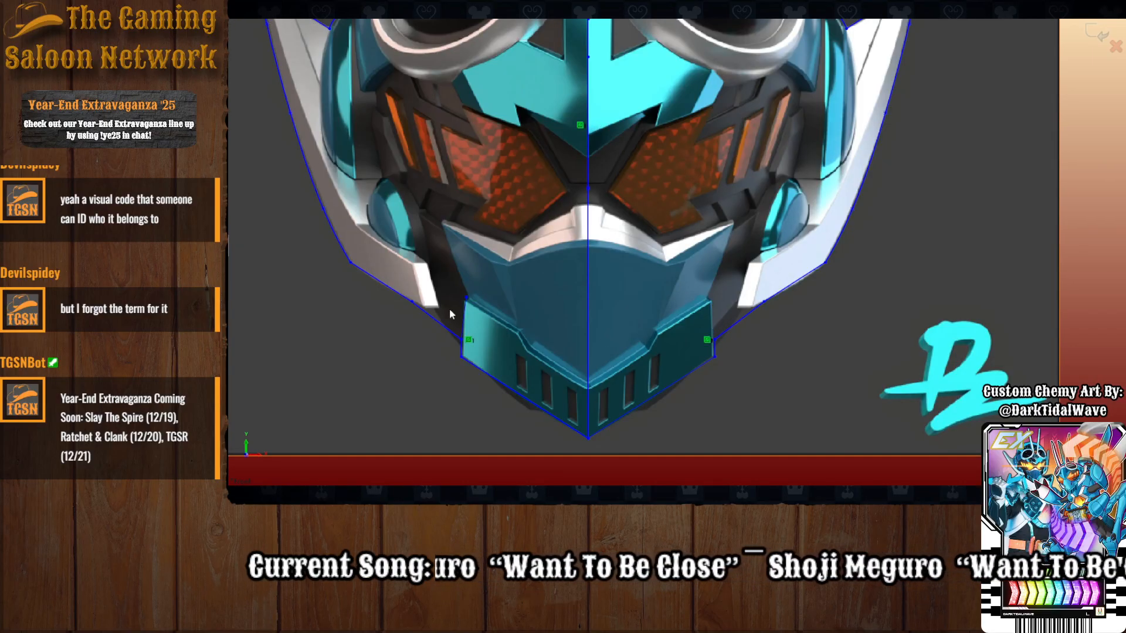
left_click(467, 320)
left_click(467, 319)
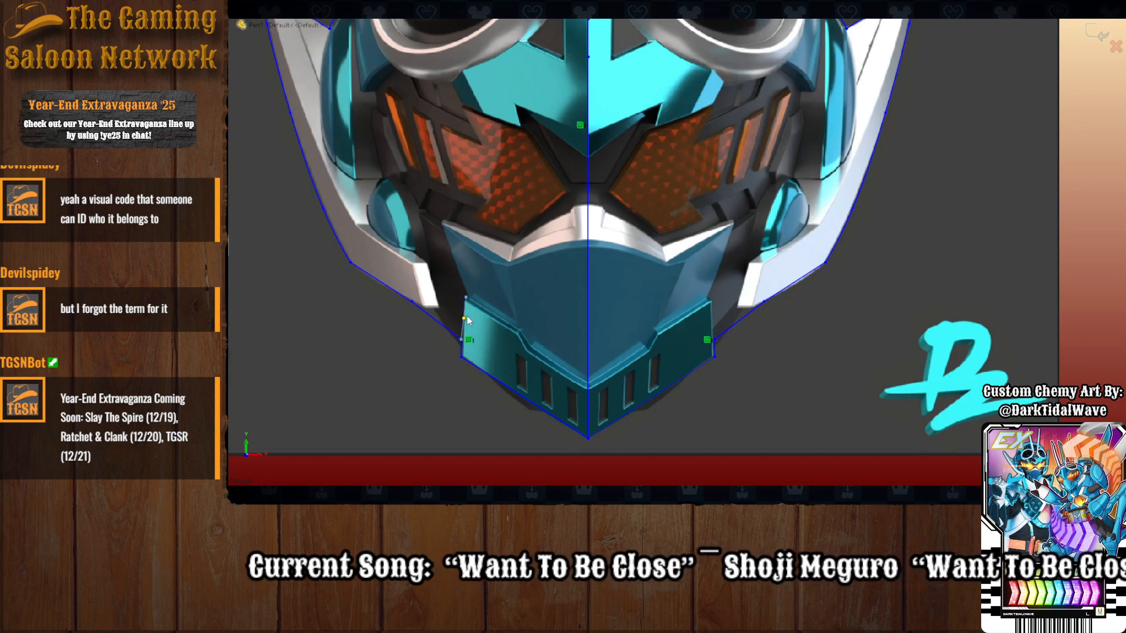
scroll(587, 310, "up", 5)
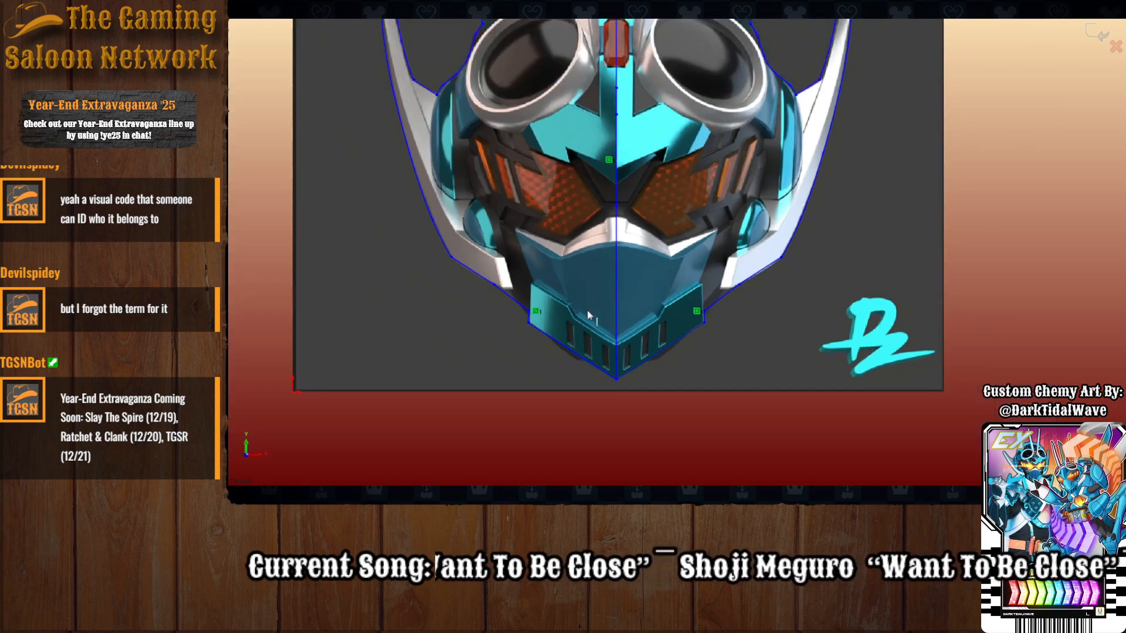
scroll(676, 211, "down", 1)
scroll(289, 68, "up", 1)
middle_click_drag(685, 63, 684, 101, "ctrl")
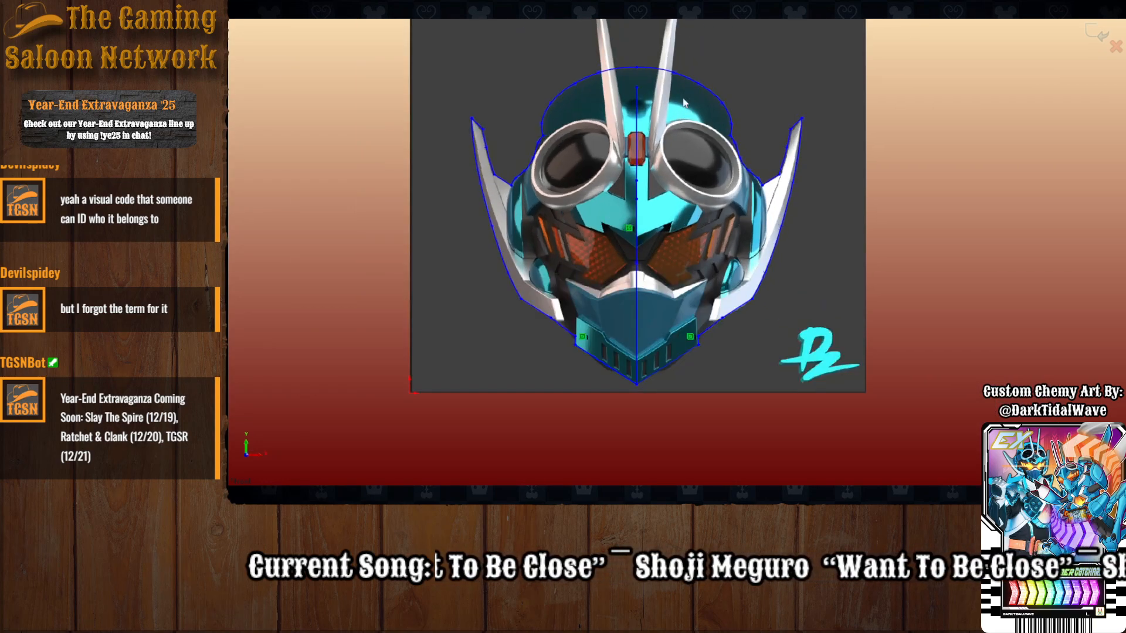
Extrude the closed helmet silhouette forward from the sketch plane into a solid body.
left_click(485, 201)
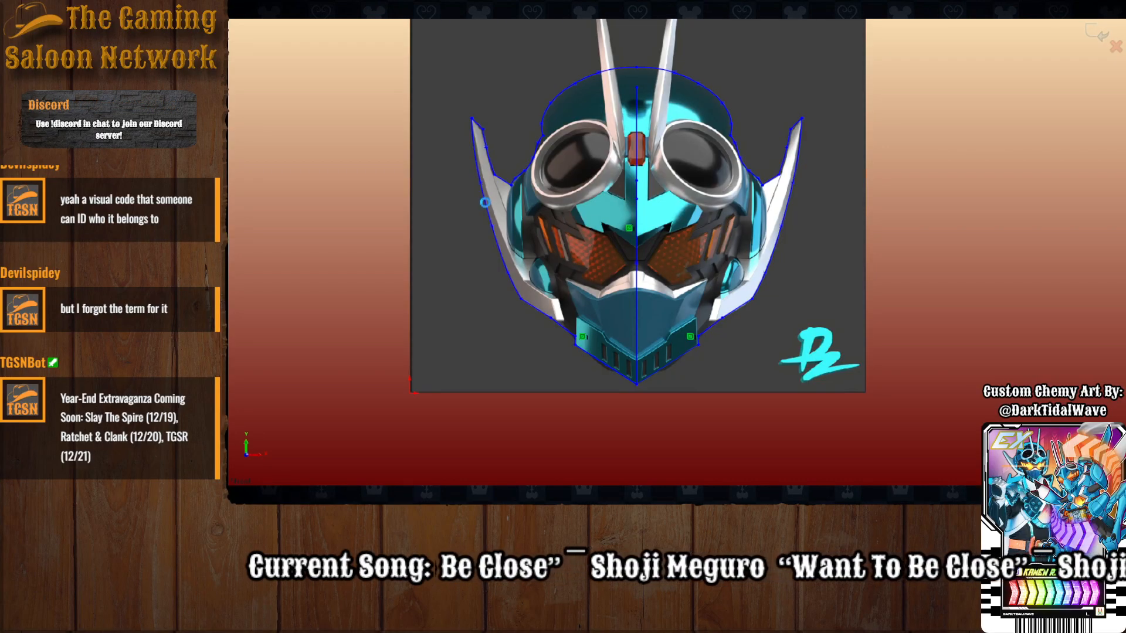
scroll(444, 325, "down", 2)
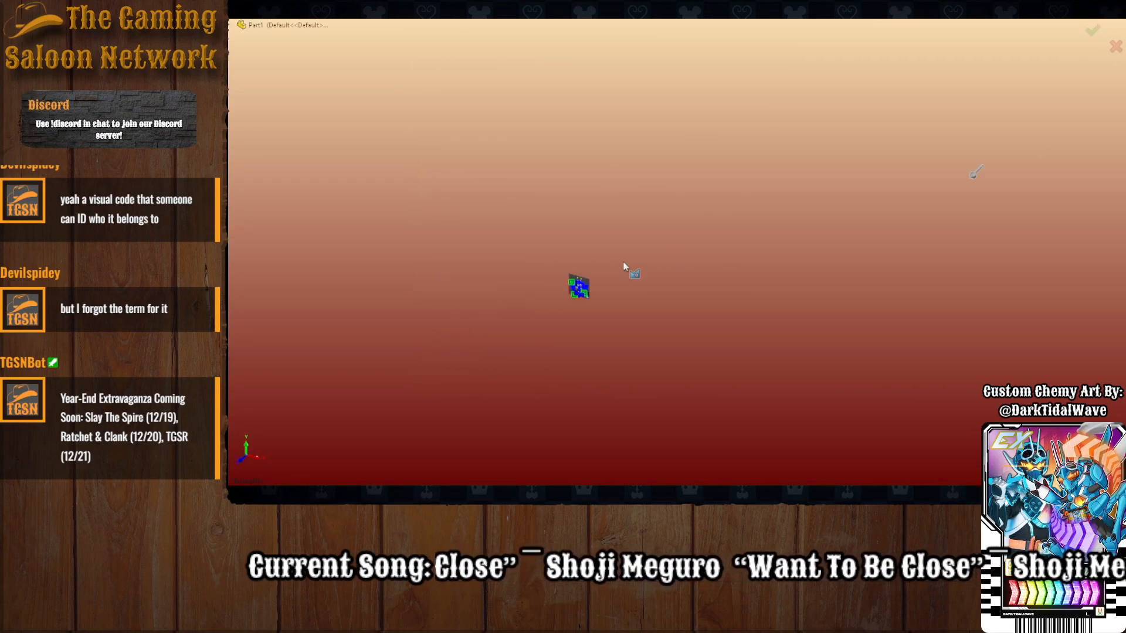
scroll(618, 263, "down", 4)
scroll(460, 355, "down", 5)
scroll(658, 352, "up", 3)
scroll(634, 375, "down", 4)
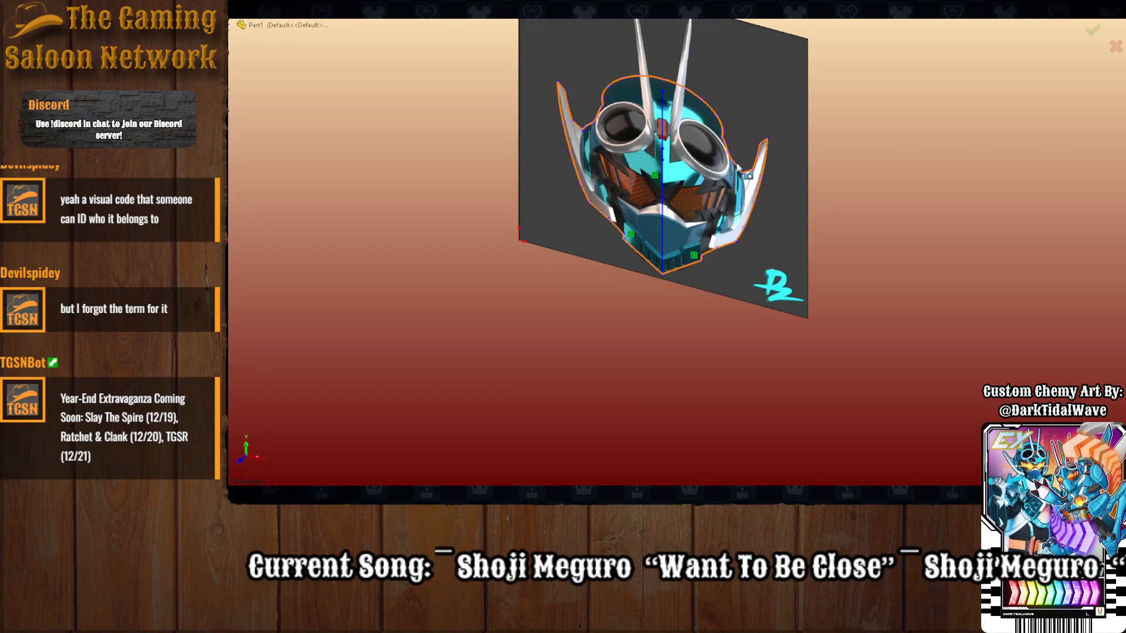
left_click(728, 183)
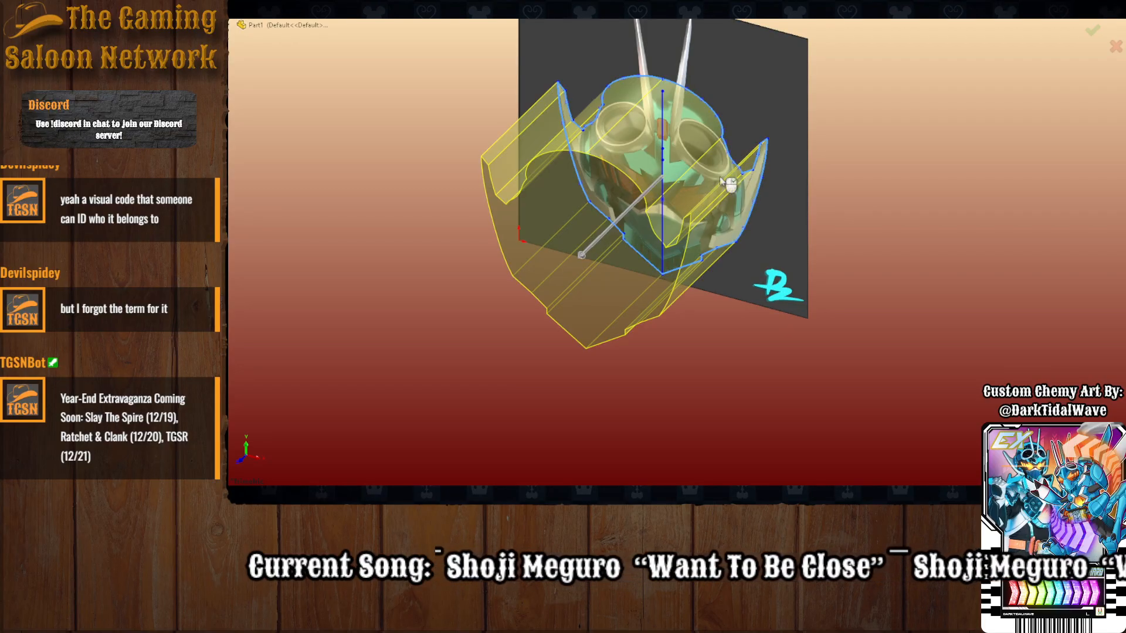
left_click(581, 257)
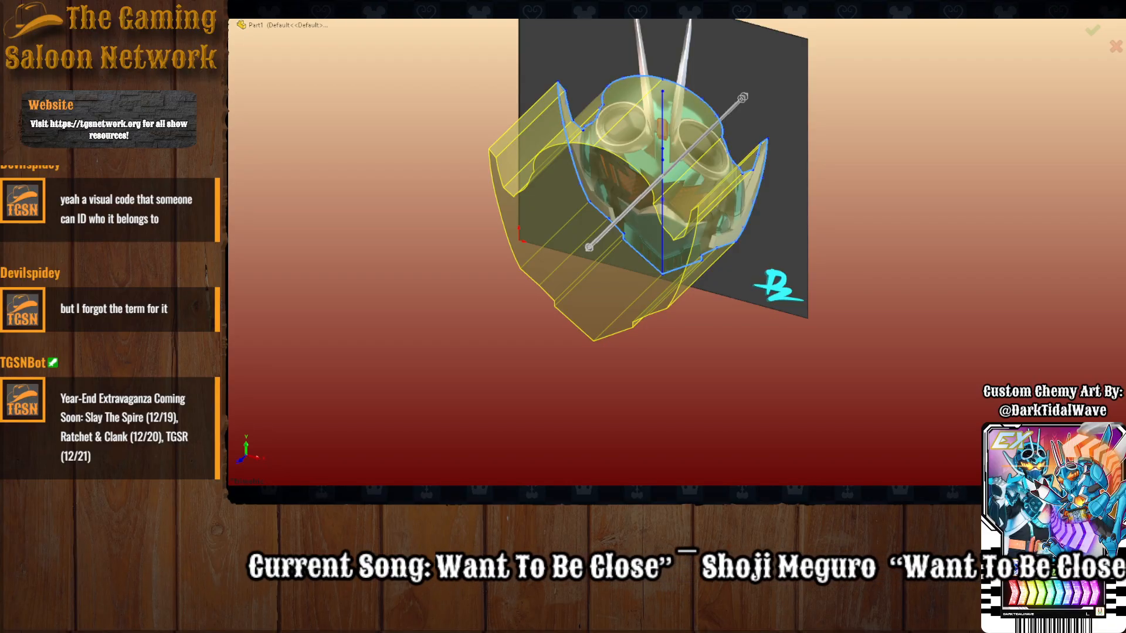
key("Return")
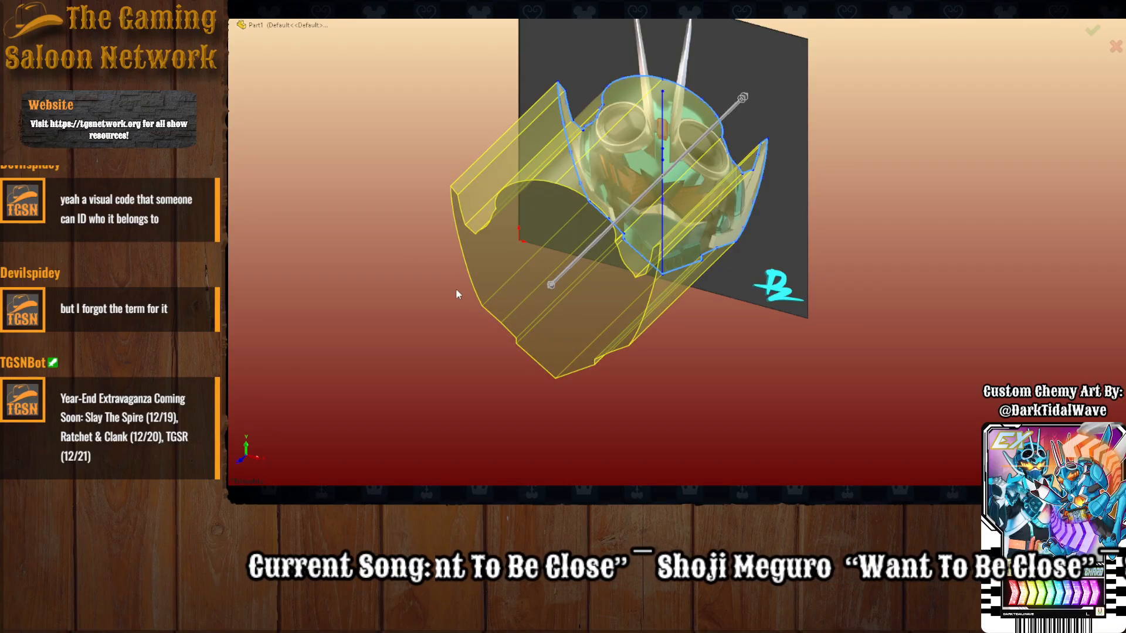
key("Return")
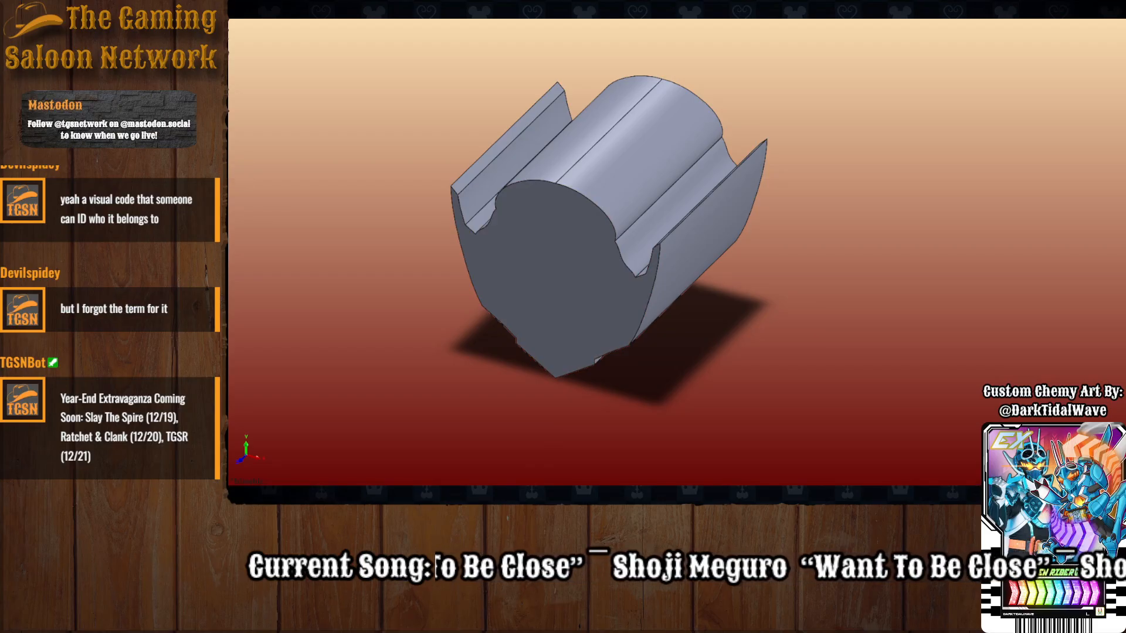
In the figure model, measure between the midpoints of the rear and front edges of the block with the round hole, viewed from above.
key("ctrl+Tab")
scroll(639, 287, "up", 5)
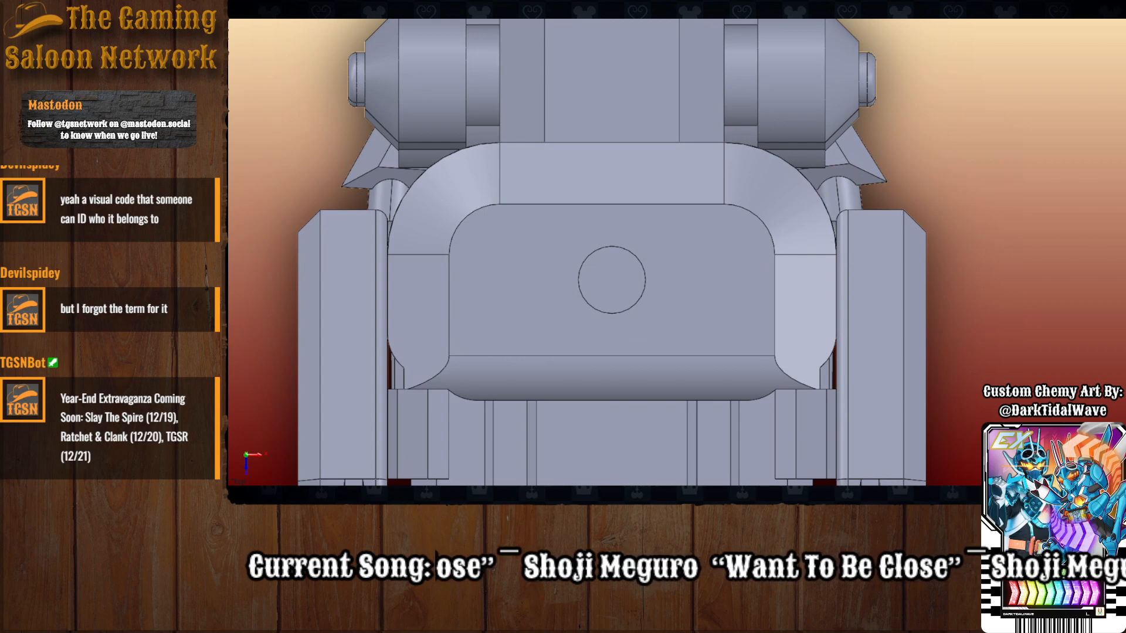
left_click(616, 147)
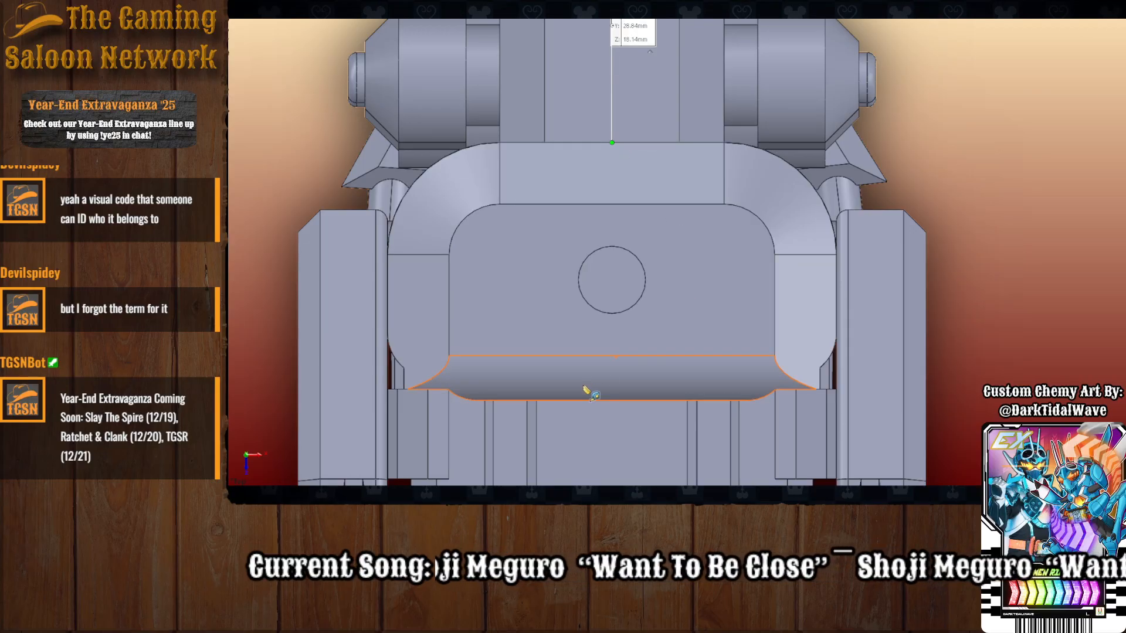
left_click(612, 401)
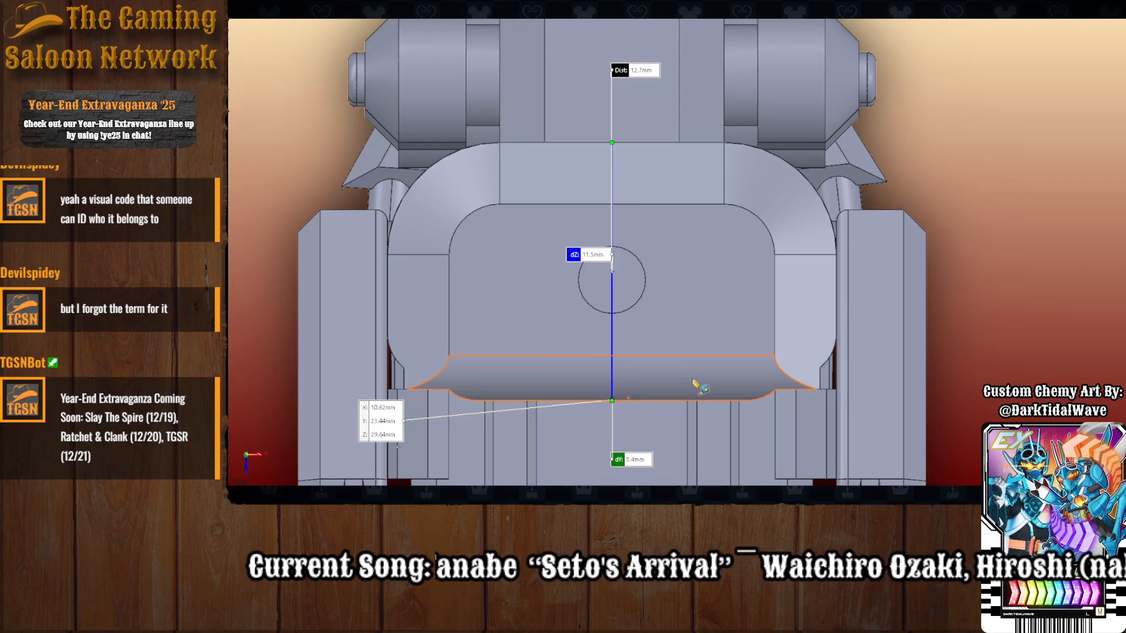
scroll(674, 393, "up", 3)
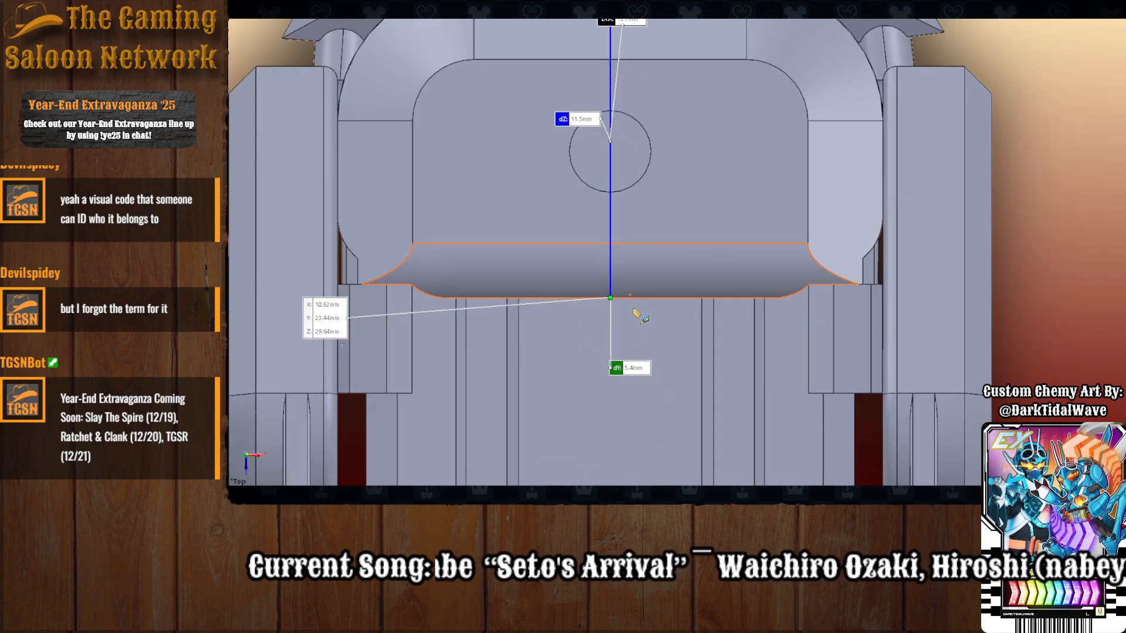
scroll(661, 178, "down", 2)
scroll(658, 175, "up", 1)
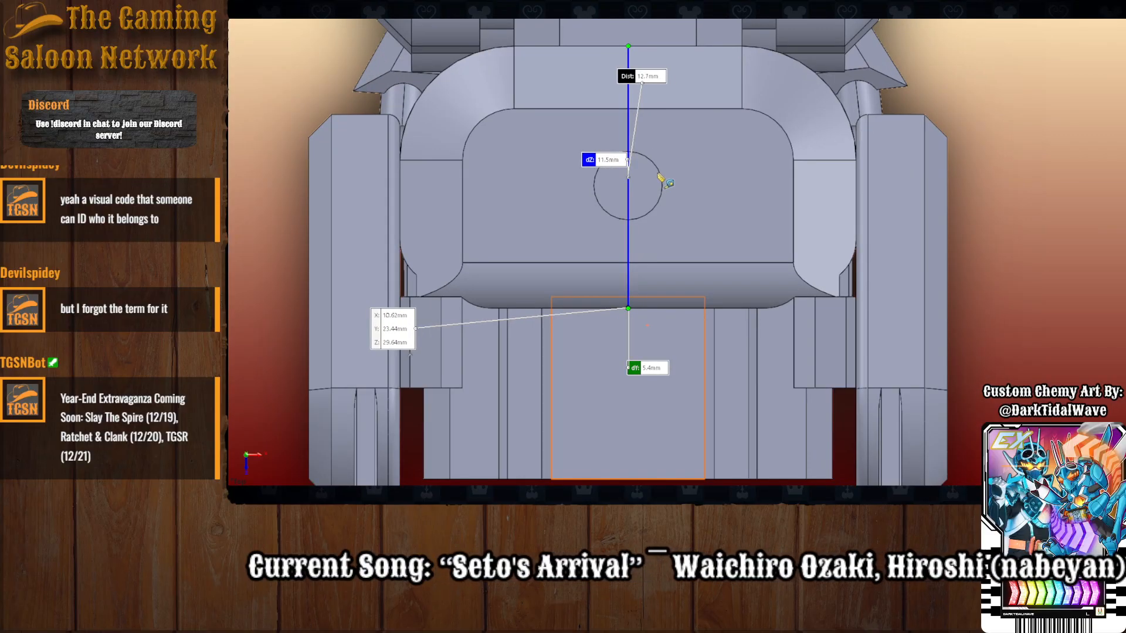
key("Escape")
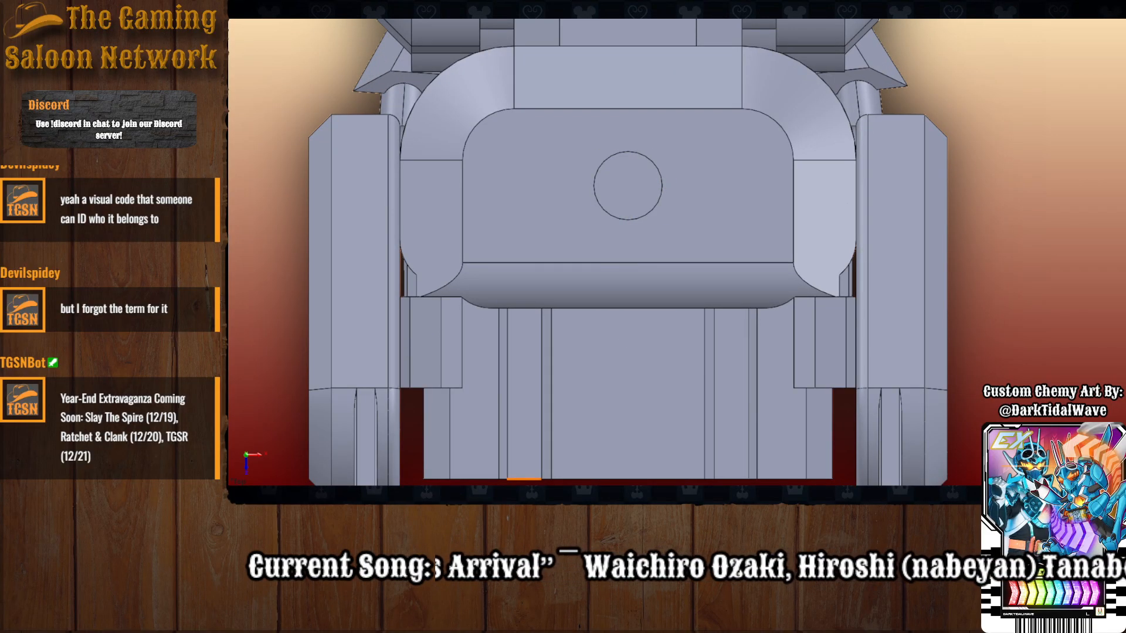
Return to the helmet part, start a sketch on its front face and insert the helmet artwork as a sketch picture.
key("ctrl+Tab")
middle_click_drag(632, 346, 655, 261)
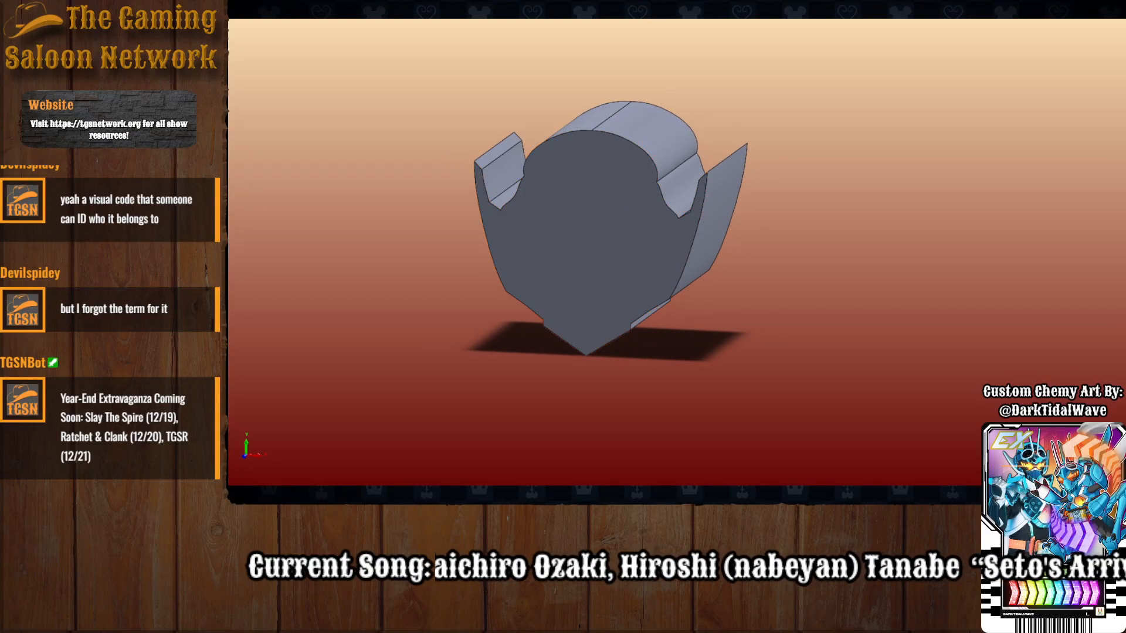
left_click(663, 14)
left_click(591, 317)
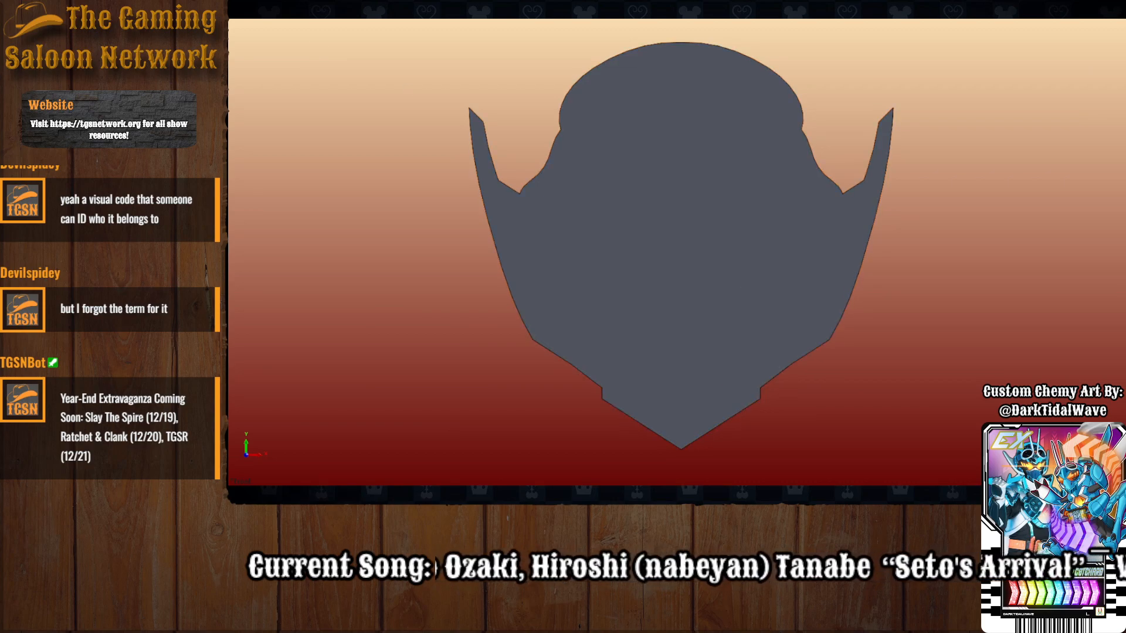
left_click(706, 238)
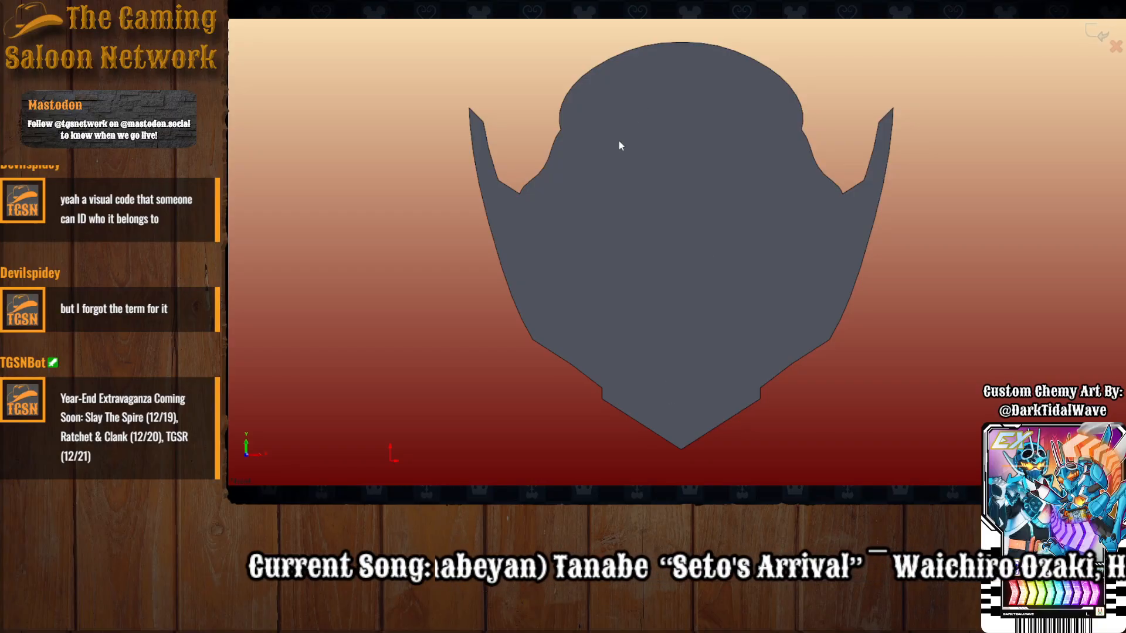
left_click(747, 234)
Make the sketch picture semi-transparent and scale it down to roughly the size of the extruded helmet's front face.
scroll(728, 223, "up", 8)
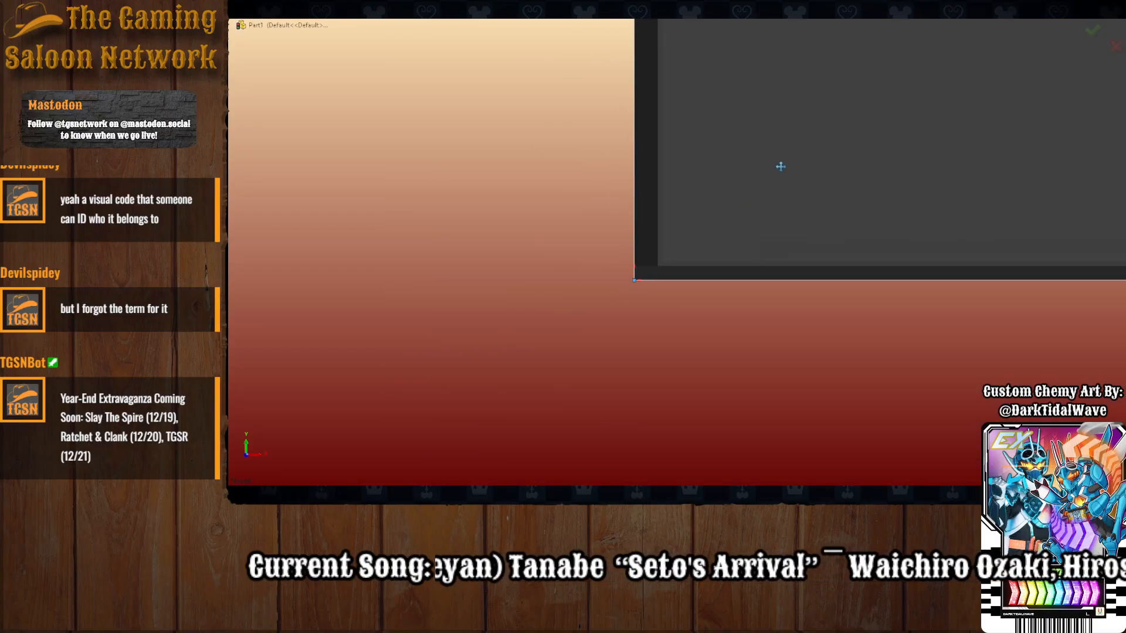
left_click_drag(880, 43, 704, 221)
scroll(700, 240, "down", 8)
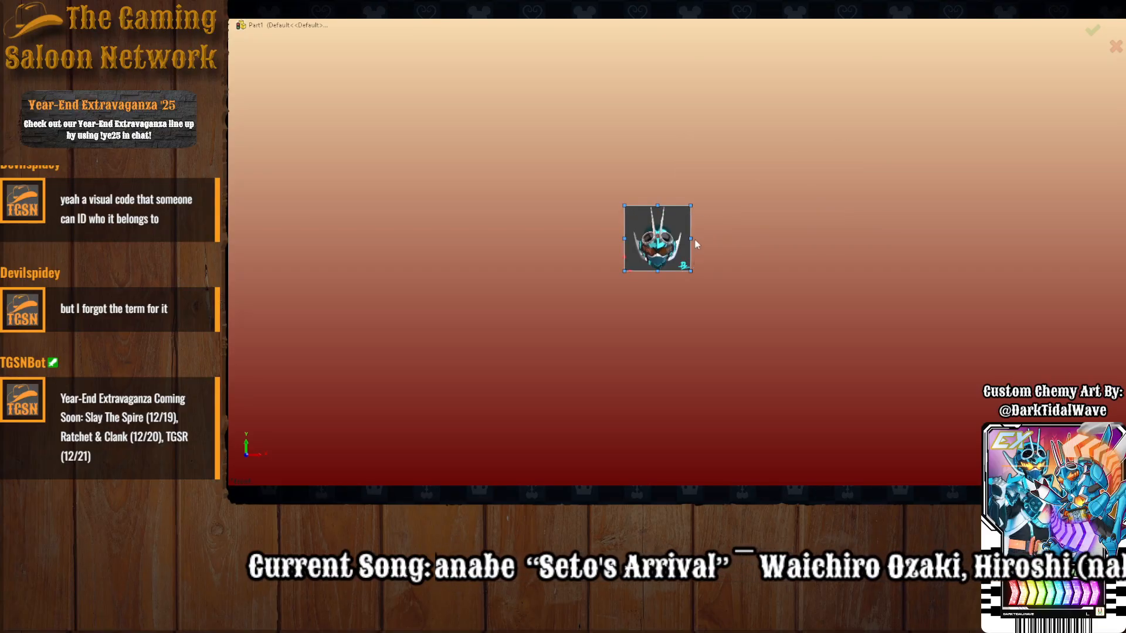
scroll(661, 248, "down", 5)
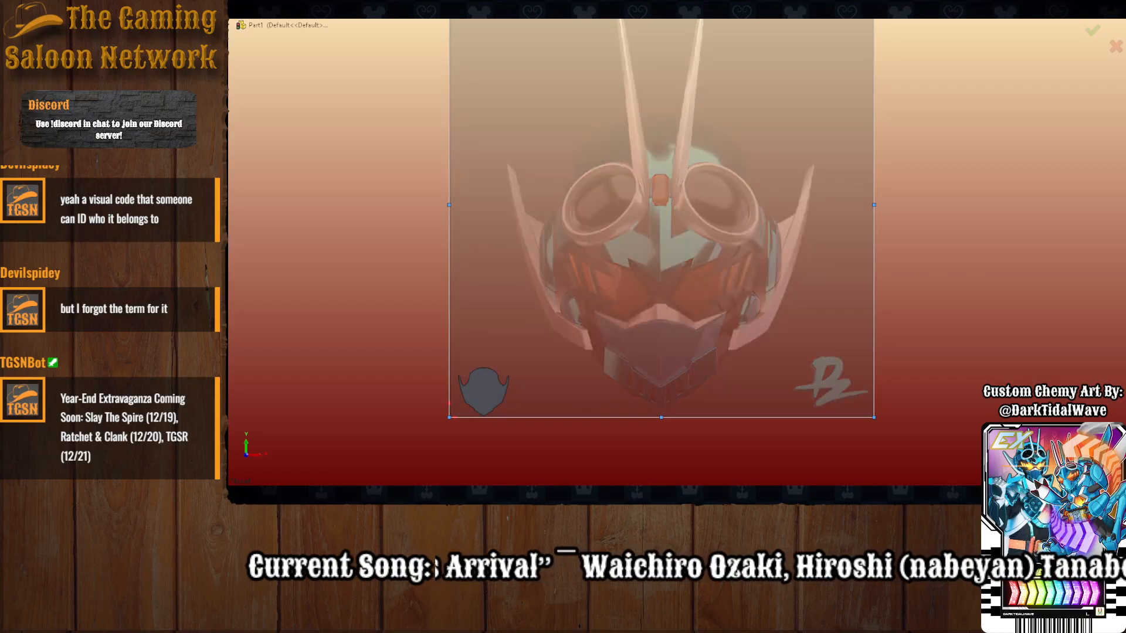
scroll(706, 187, "up", 2)
scroll(707, 187, "up", 2)
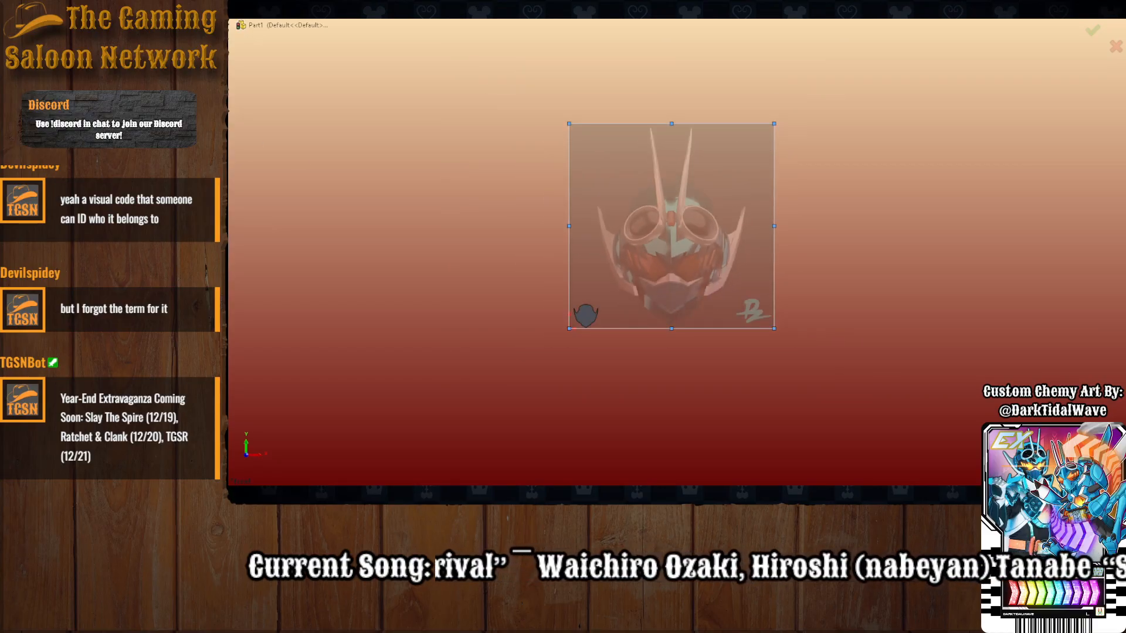
scroll(586, 316, "up", 10)
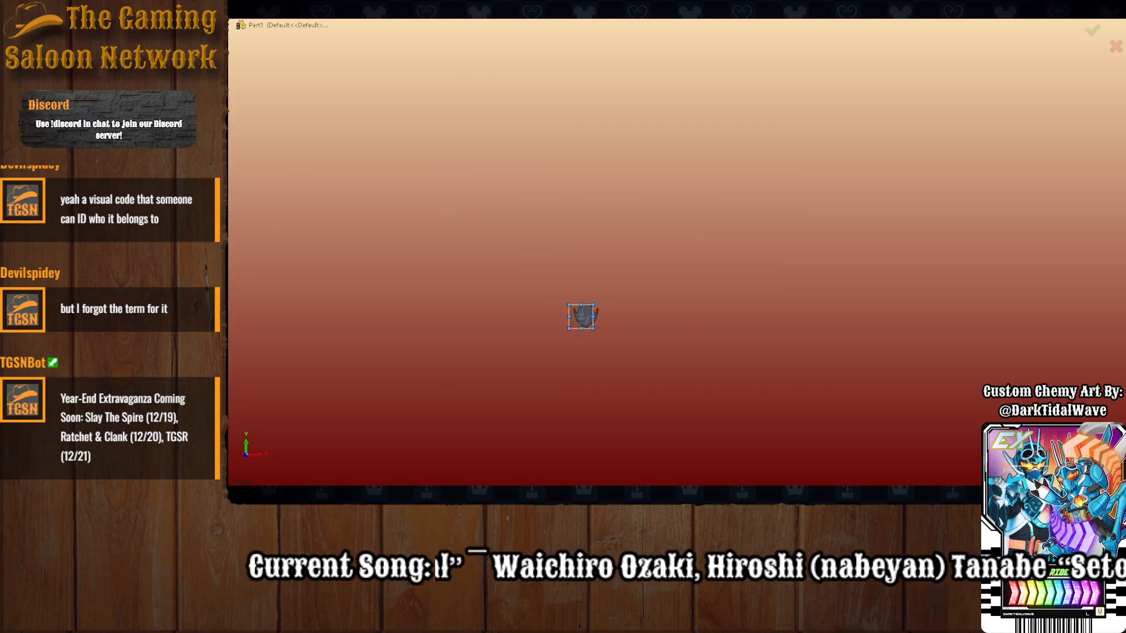
scroll(584, 295, "down", 10)
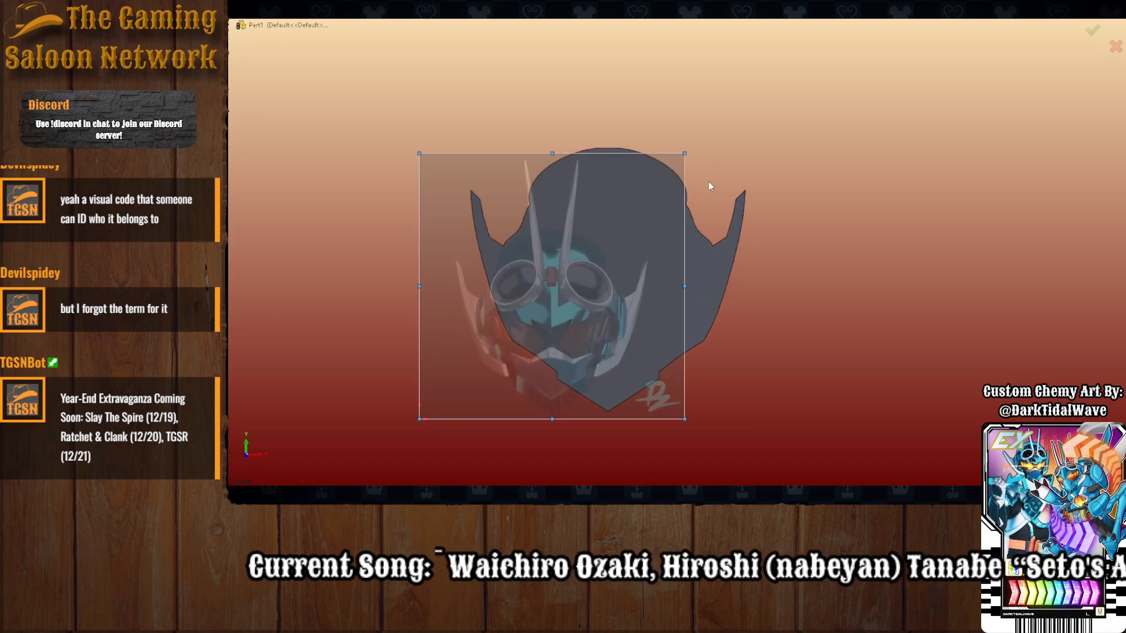
Enlarge the helmet reference picture so that it lines up with the grey helmet silhouette from the antenna base to the chin.
left_click_drag(685, 154, 798, 104)
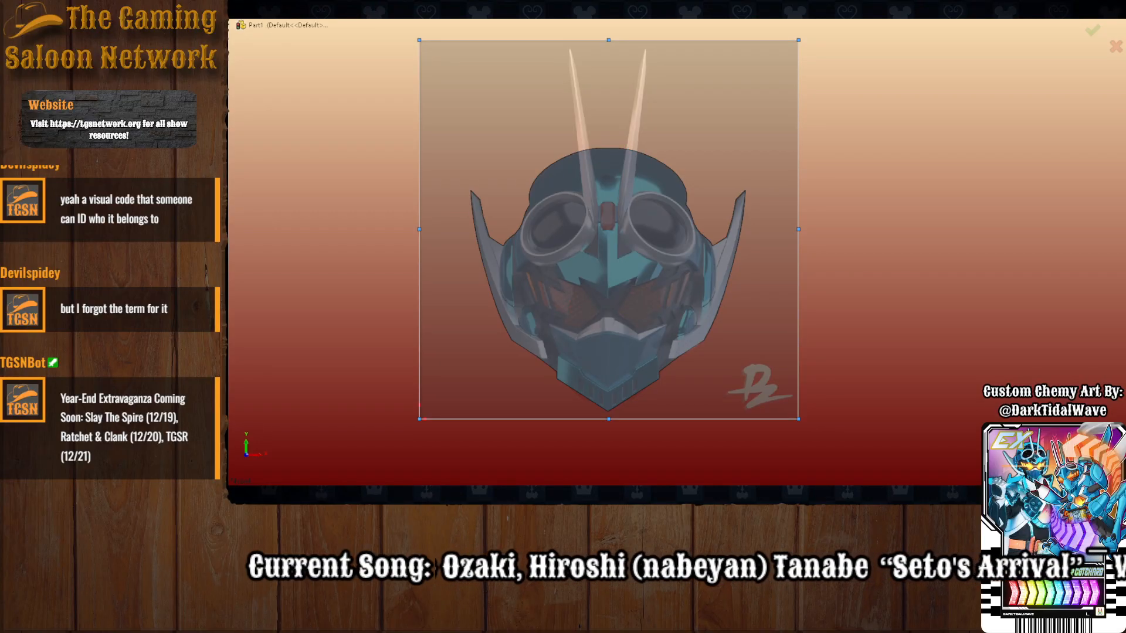
key("Return")
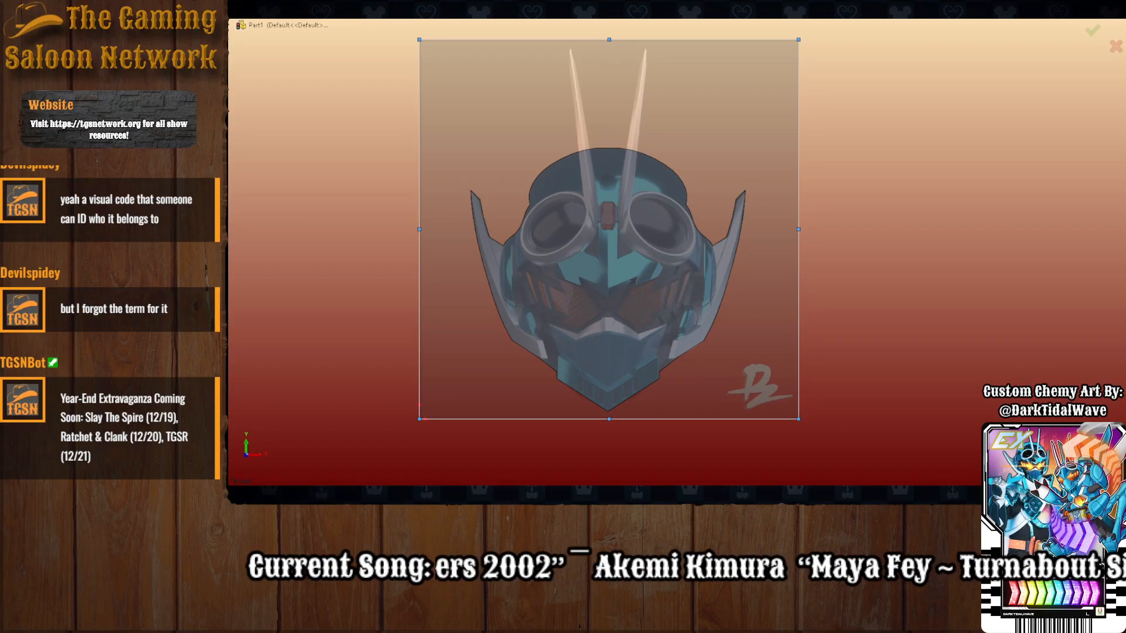
scroll(705, 108, "down", 2)
scroll(698, 99, "up", 2)
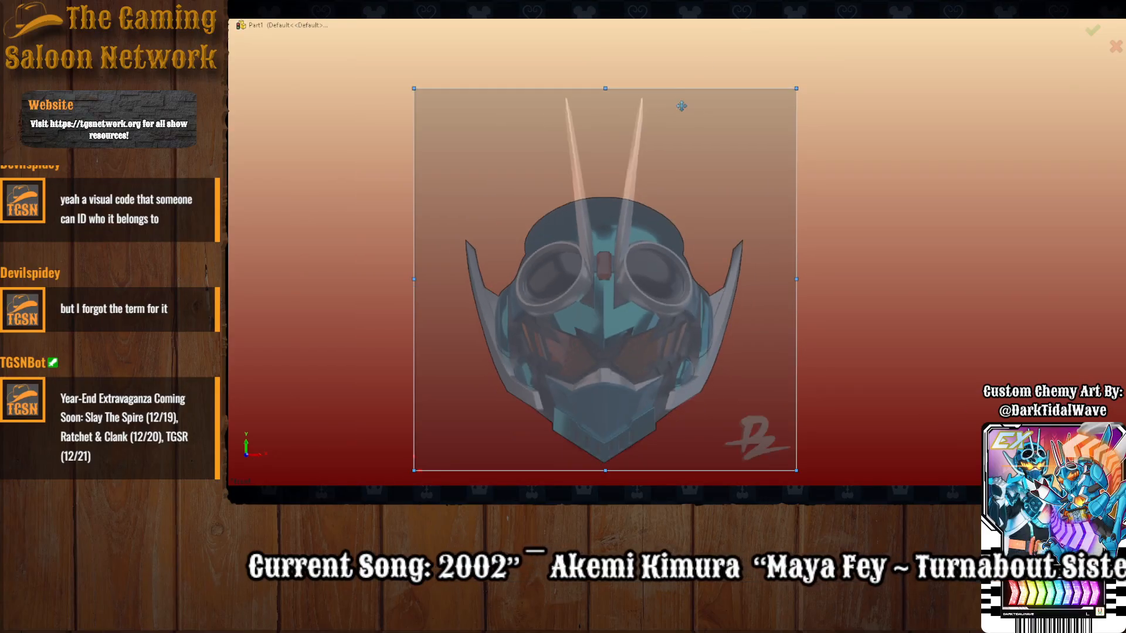
scroll(684, 98, "down", 1)
scroll(598, 223, "up", 2)
scroll(645, 352, "down", 2)
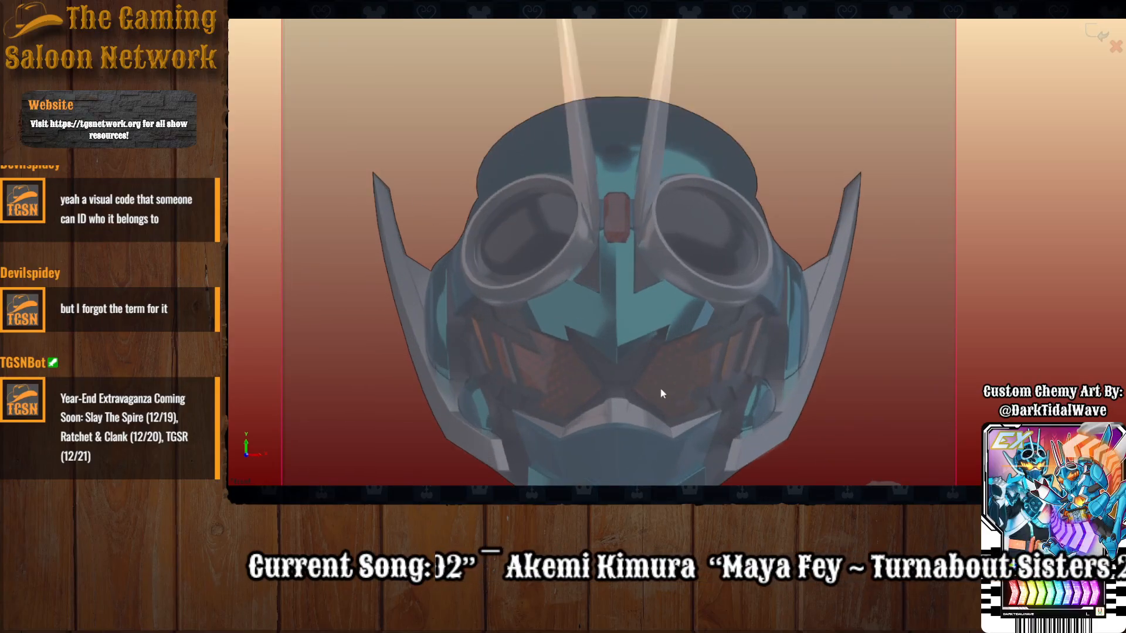
scroll(658, 382, "up", 2)
scroll(682, 329, "down", 4)
scroll(695, 286, "up", 1)
scroll(695, 285, "down", 1)
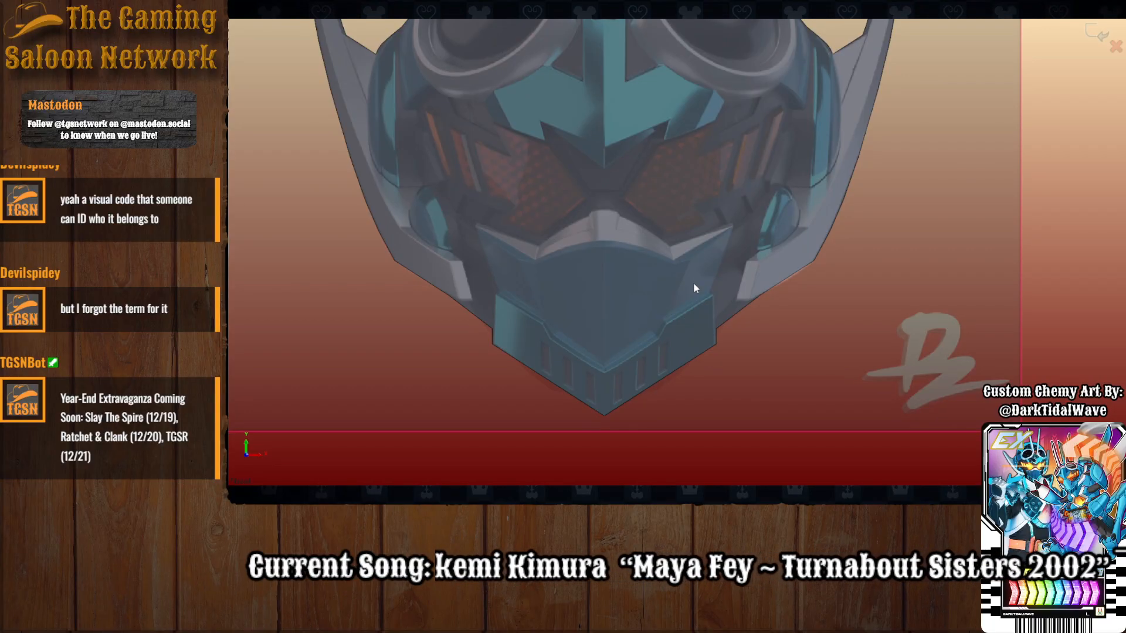
scroll(691, 275, "up", 3)
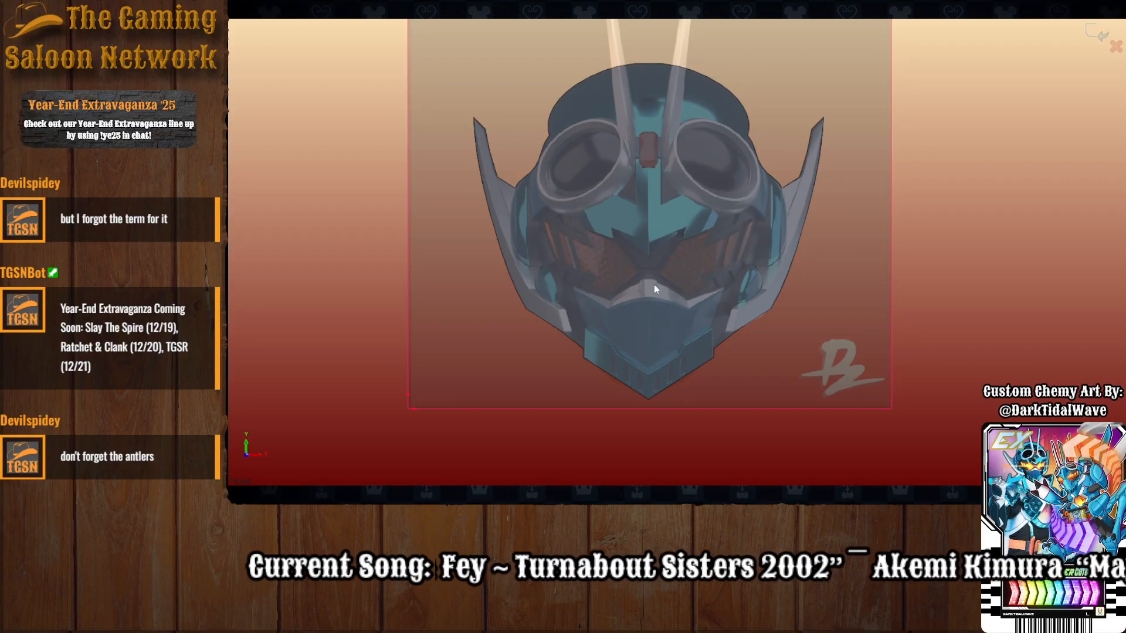
scroll(651, 293, "down", 3)
scroll(658, 283, "down", 2)
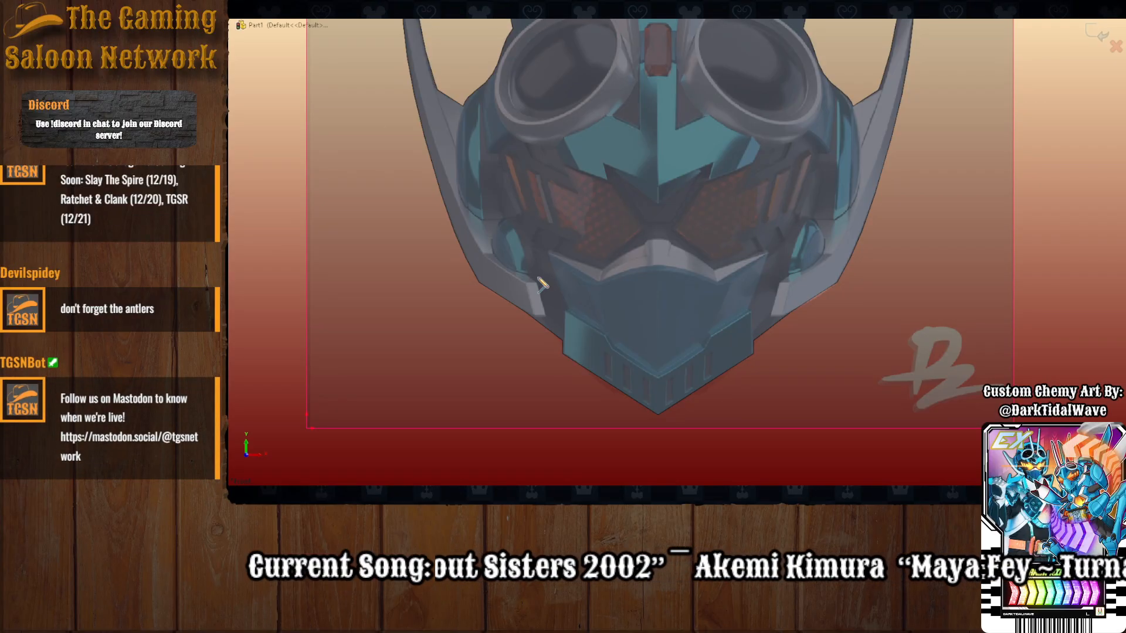
left_click(562, 353)
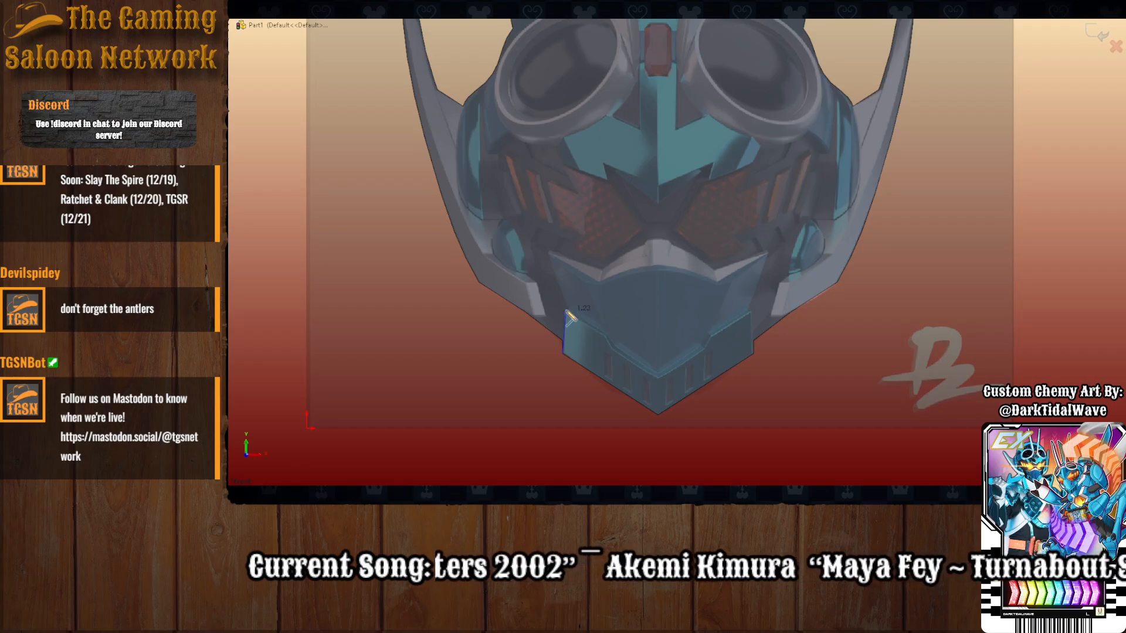
scroll(576, 319, "down", 5)
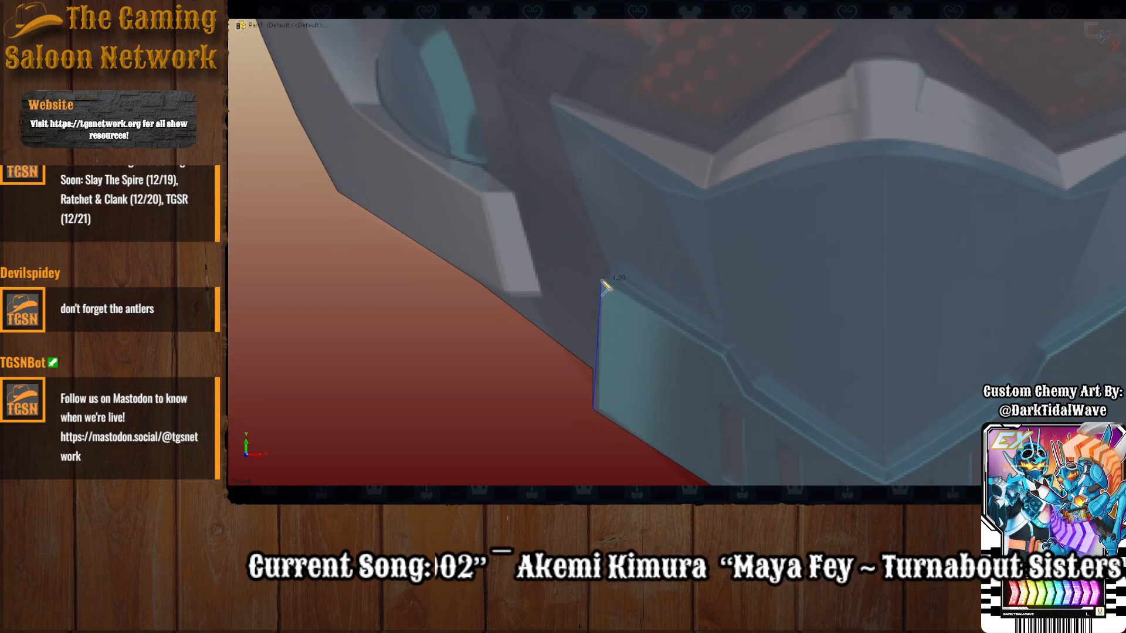
scroll(694, 322, "up", 8)
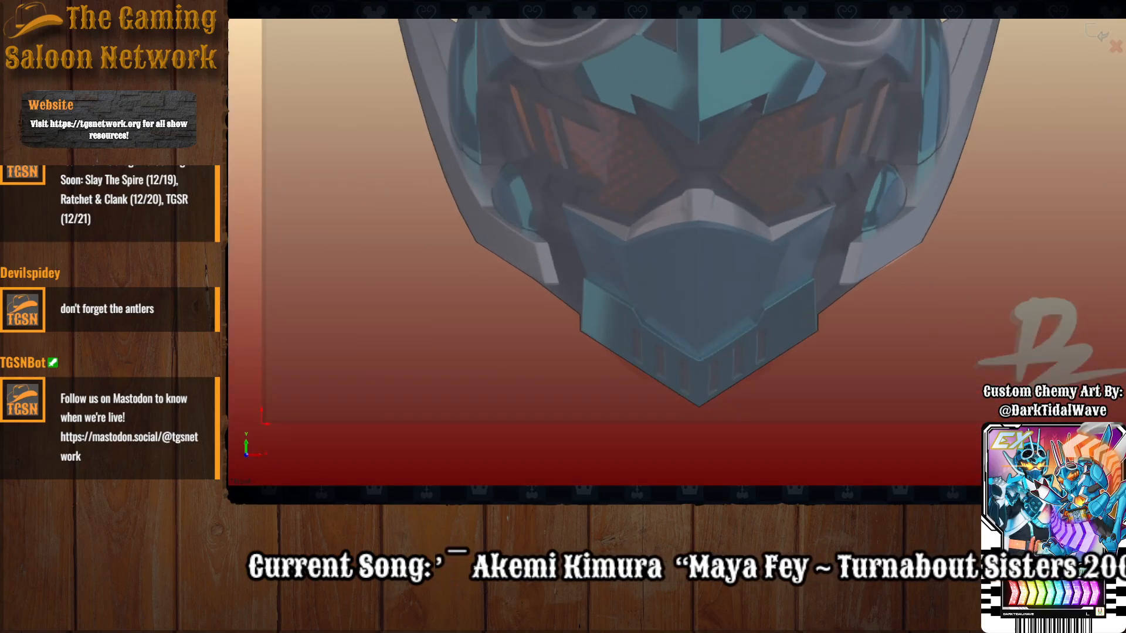
Sketch a vertical line from the chin's lowest point up through the helmet's middle to the forehead.
left_click(699, 406)
scroll(716, 100, "up", 3)
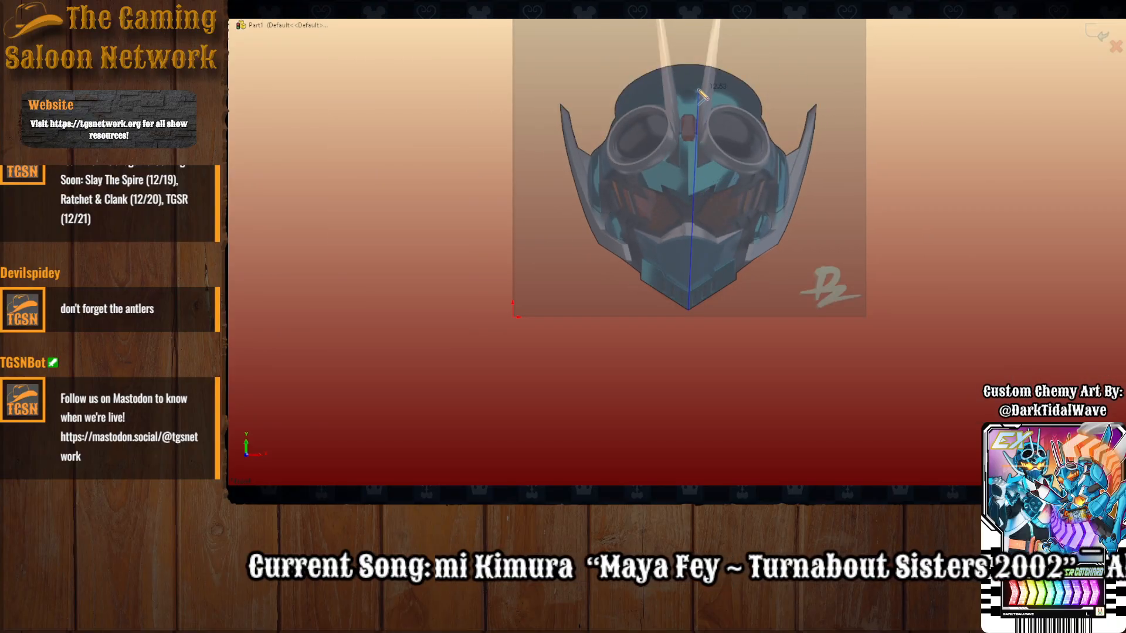
left_click(691, 103)
scroll(686, 293, "down", 5)
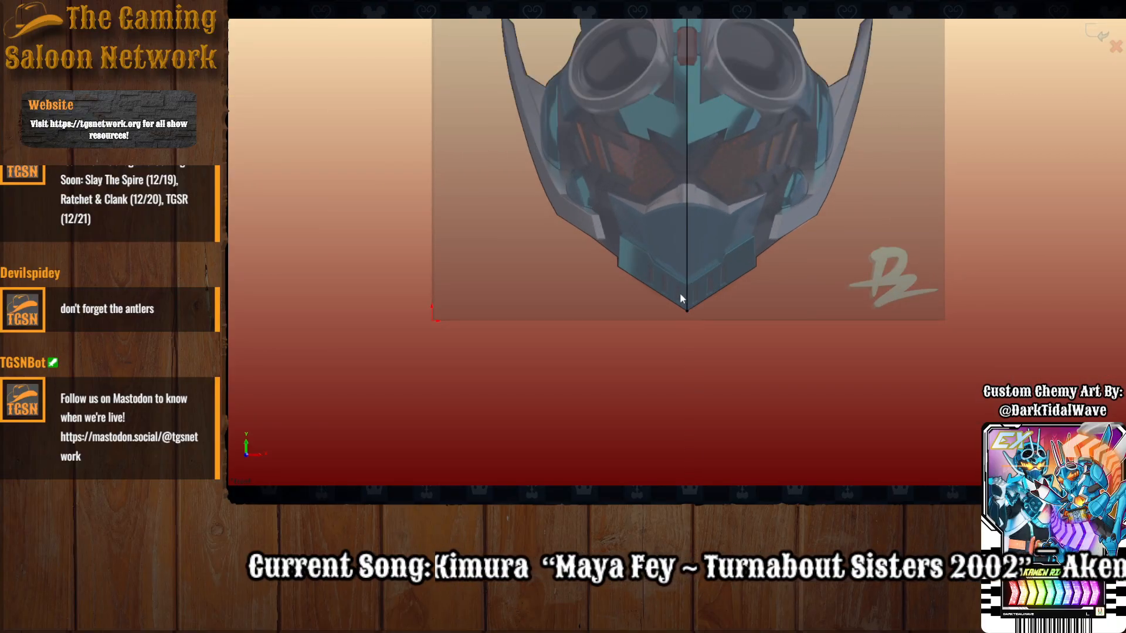
Trace the left half of the chin guard with connected lines from its lower outer corner, along the stepped upper edge, to the vertical centre line.
scroll(706, 265, "down", 3)
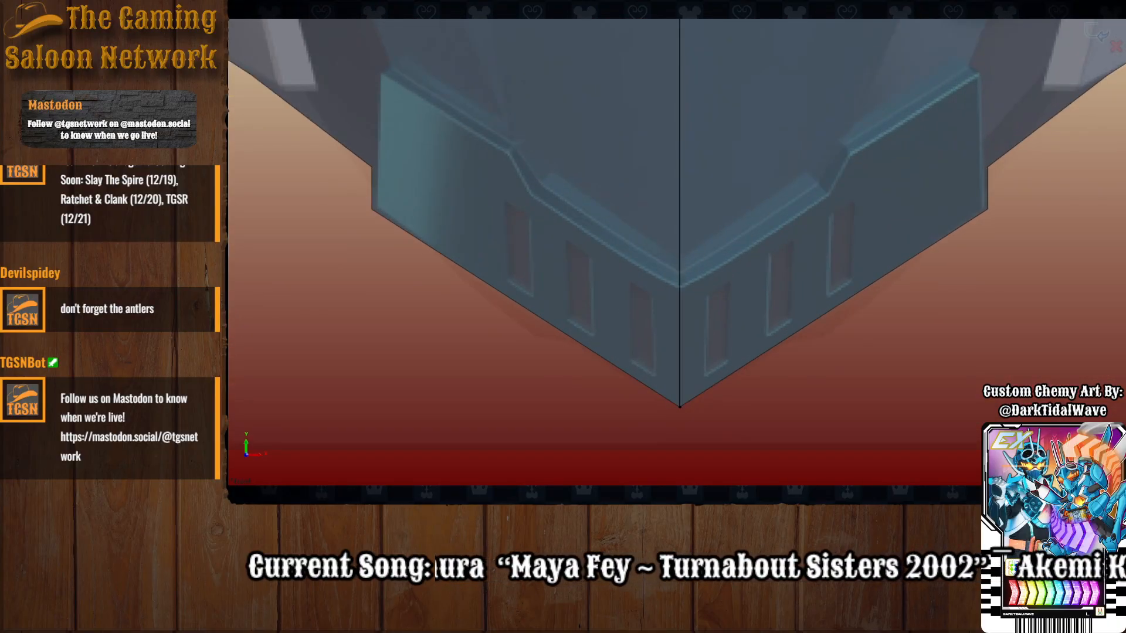
left_click(371, 210)
left_click(380, 72)
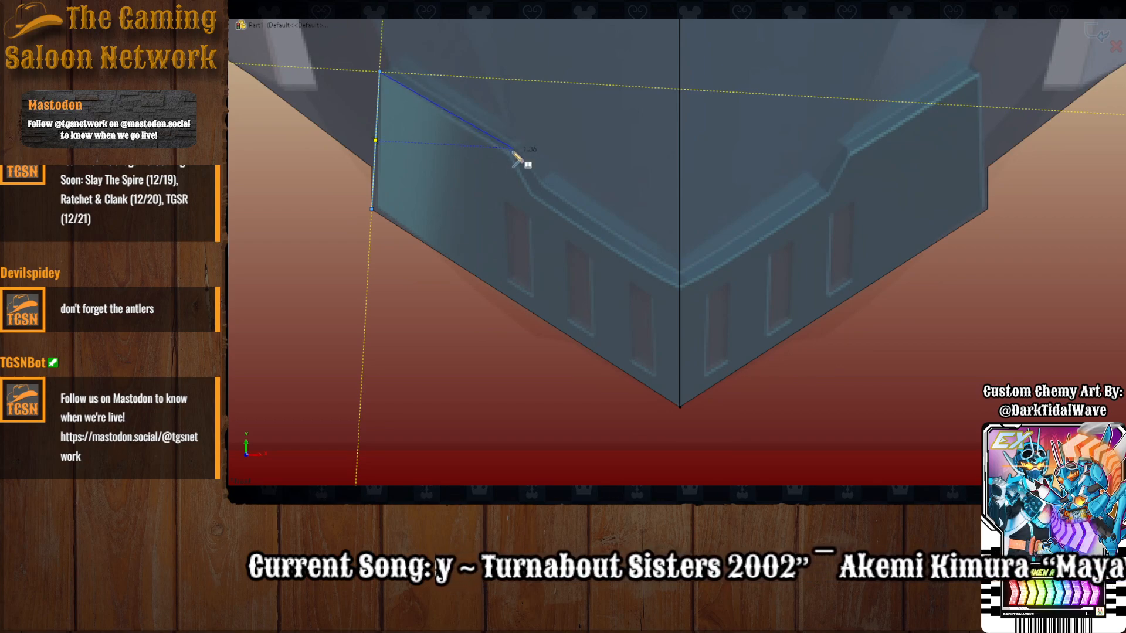
left_click(512, 153)
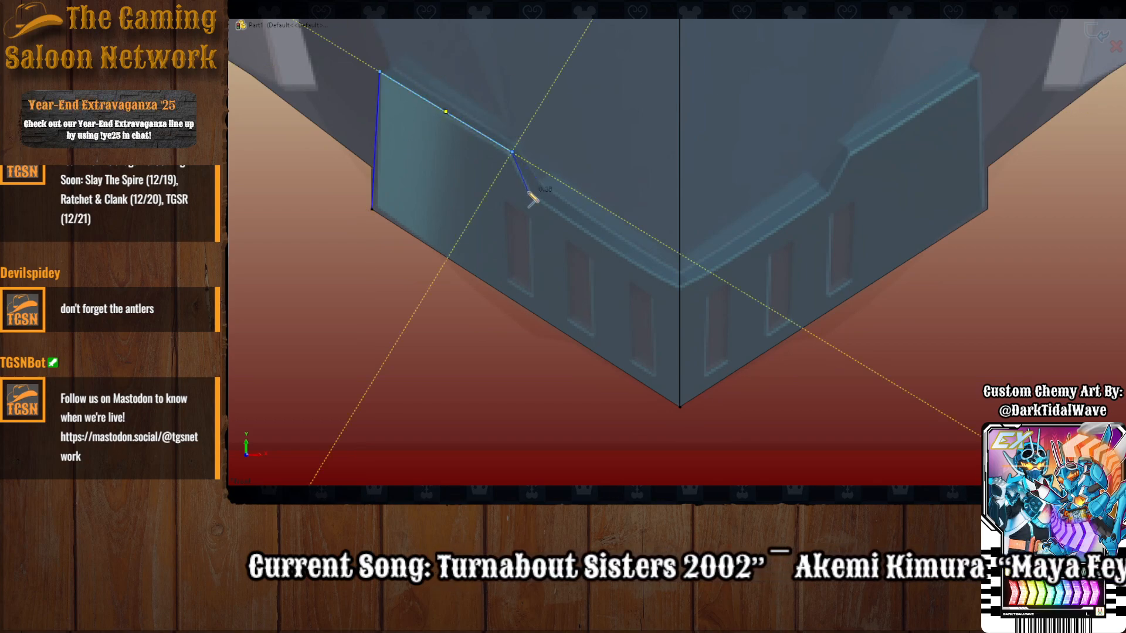
left_click(530, 192)
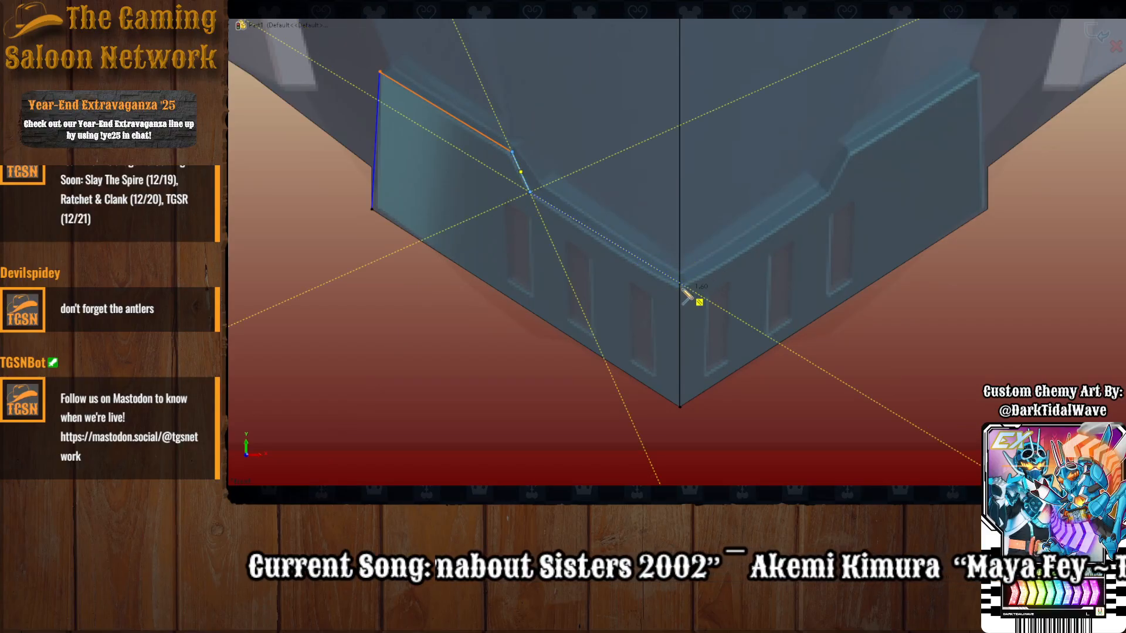
left_click(680, 287)
key("Escape")
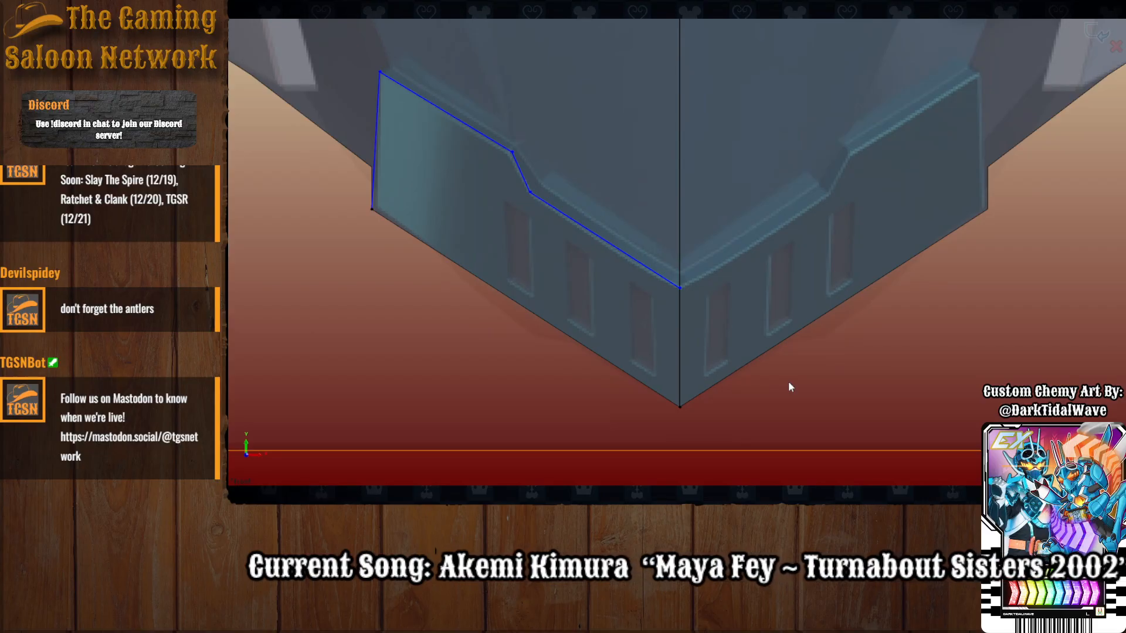
Sketch a narrow slanted slot outline near the chin guard's left end, starting and ending on the lower edge.
scroll(788, 381, "down", 5)
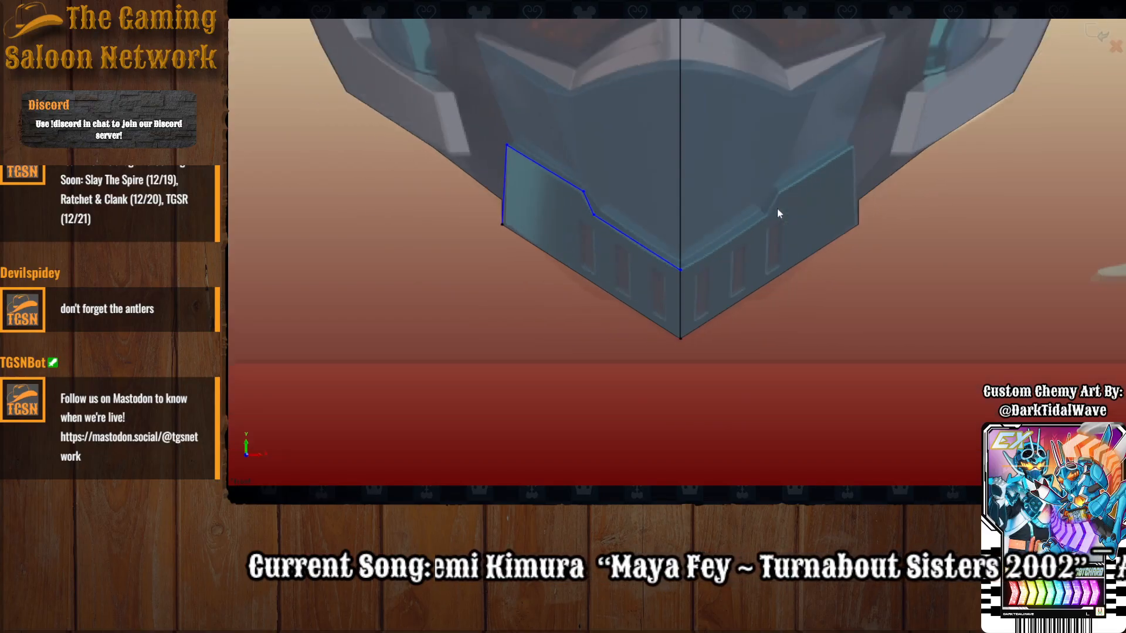
scroll(692, 284, "down", 3)
scroll(692, 307, "up", 6)
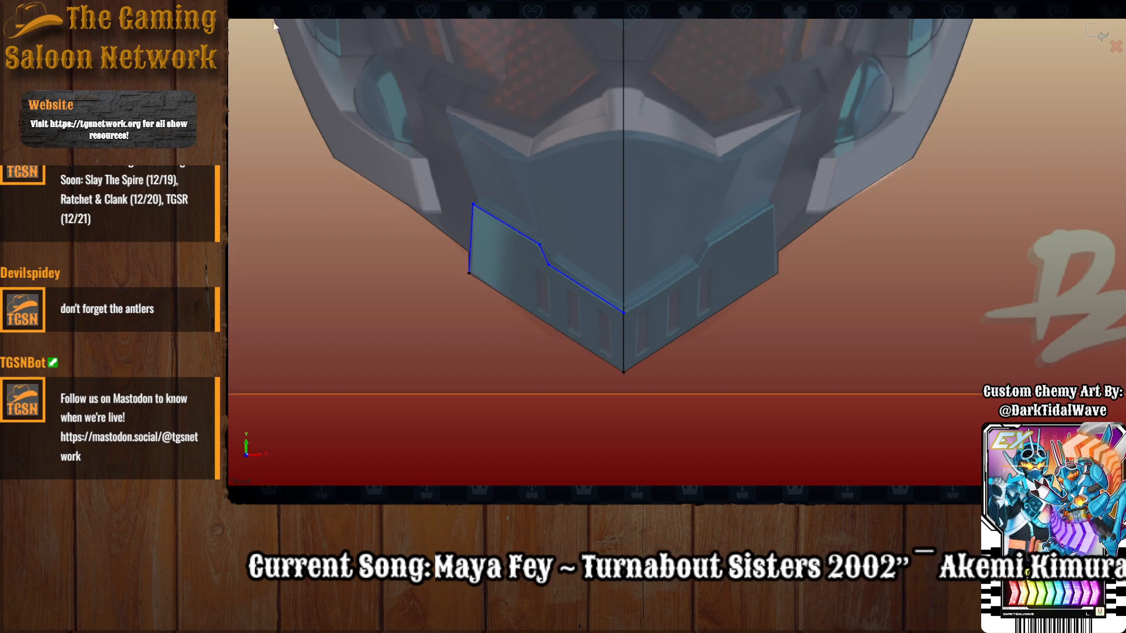
left_click(469, 273)
left_click(482, 281)
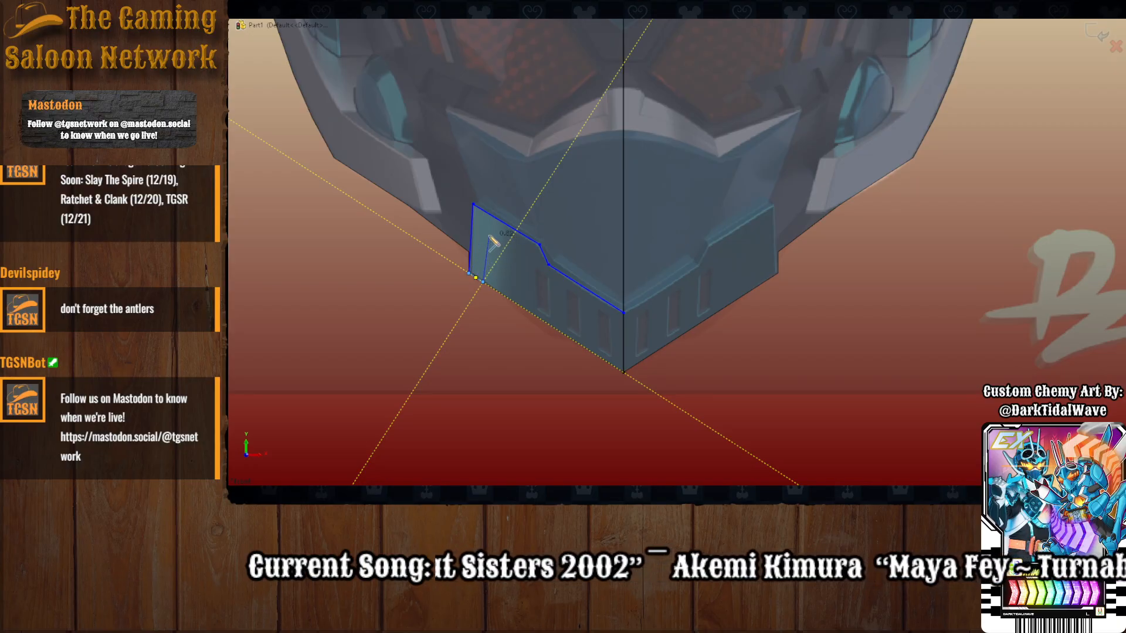
left_click(489, 236)
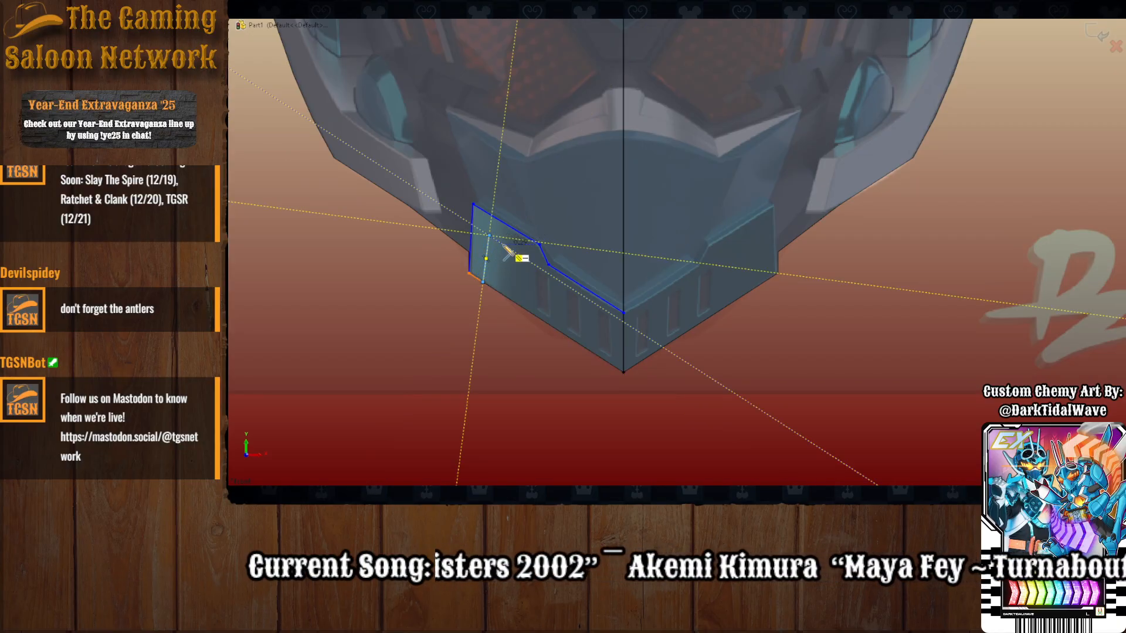
left_click(509, 248)
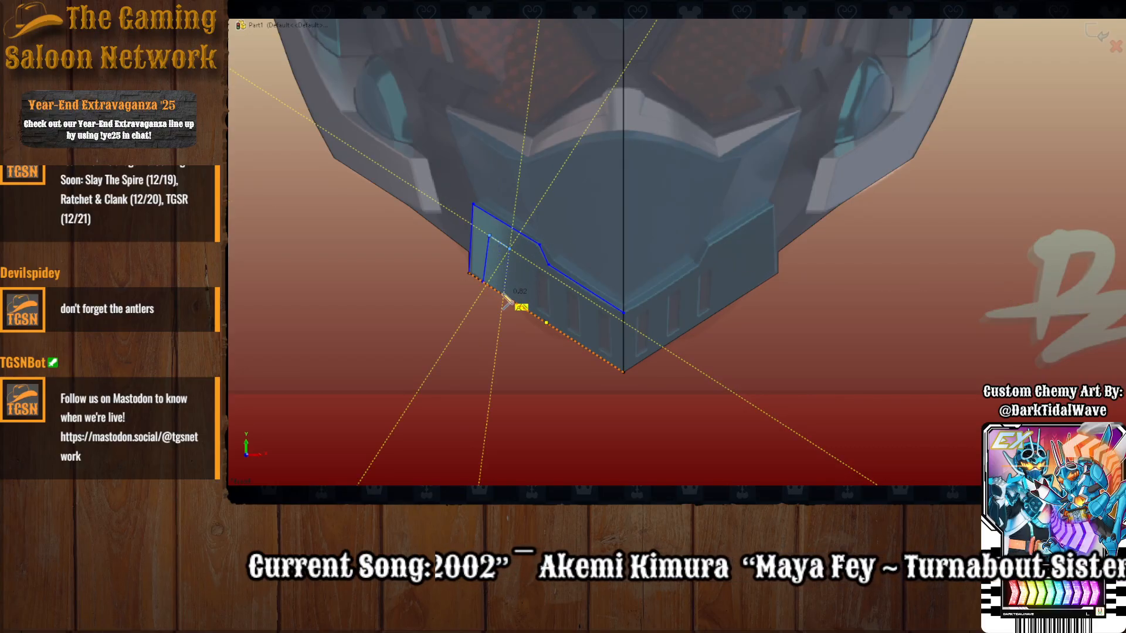
left_click(499, 292)
key("Escape")
Dimension the angle between the slot's left side and the chin's lower edge, and set it to 110°.
scroll(557, 343, "up", 2)
scroll(572, 338, "down", 3)
scroll(606, 222, "up", 2)
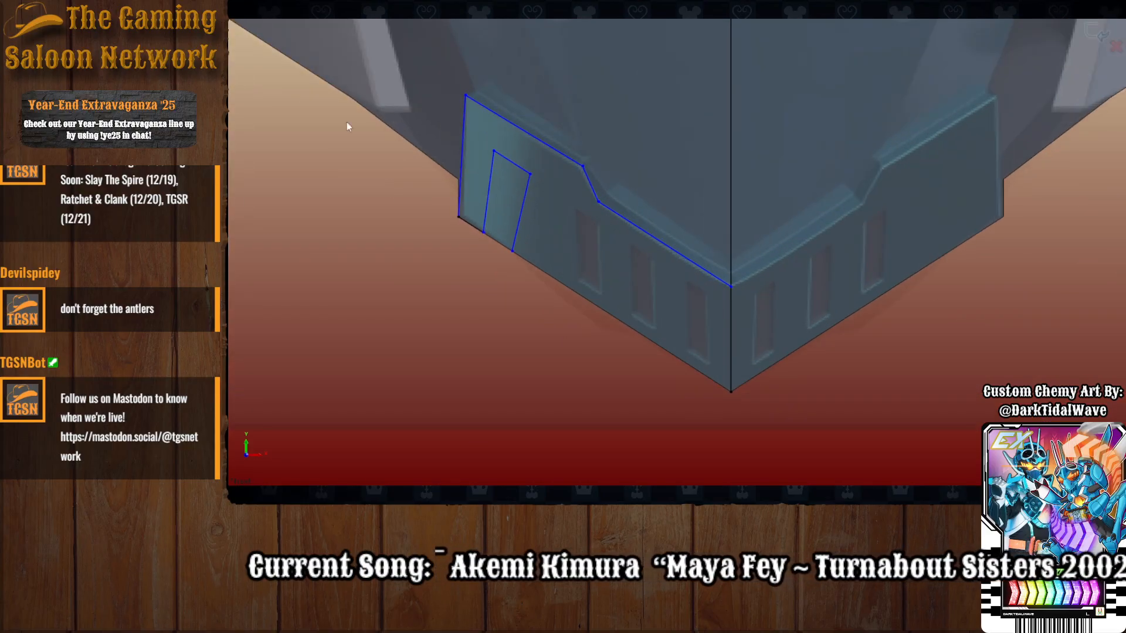
left_click(488, 217)
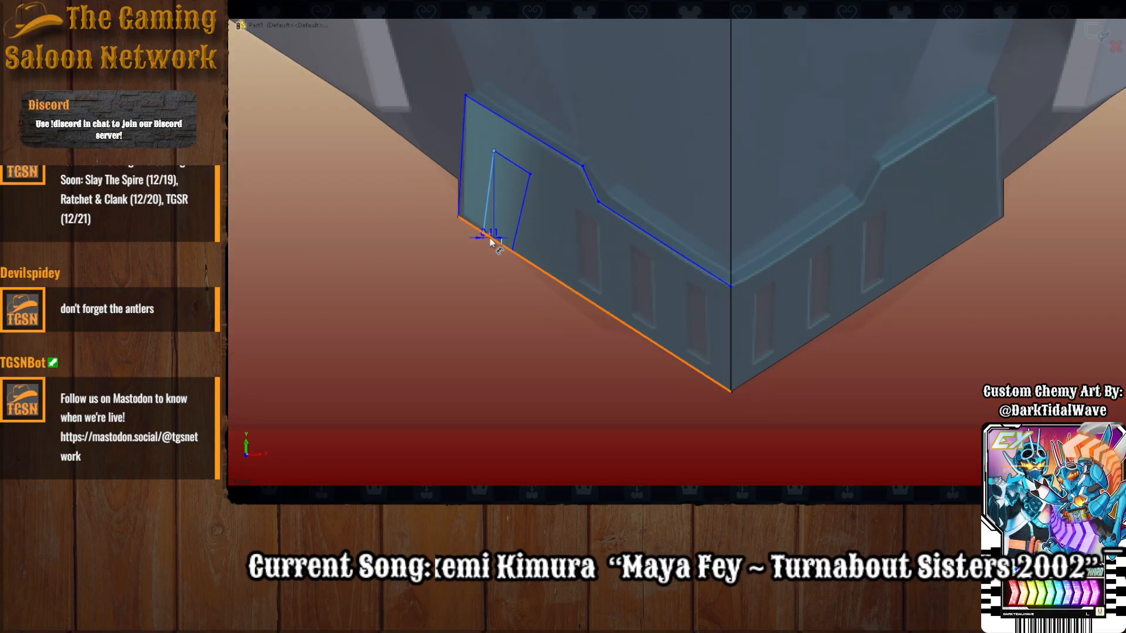
left_click(493, 238)
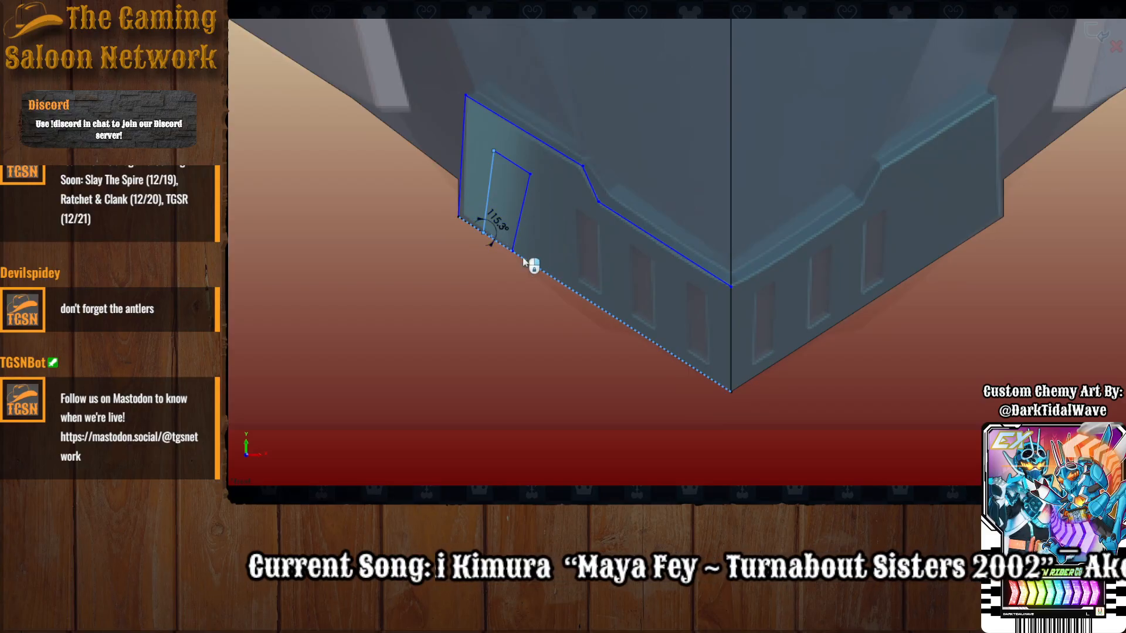
left_click(533, 279)
type("120")
key("Return")
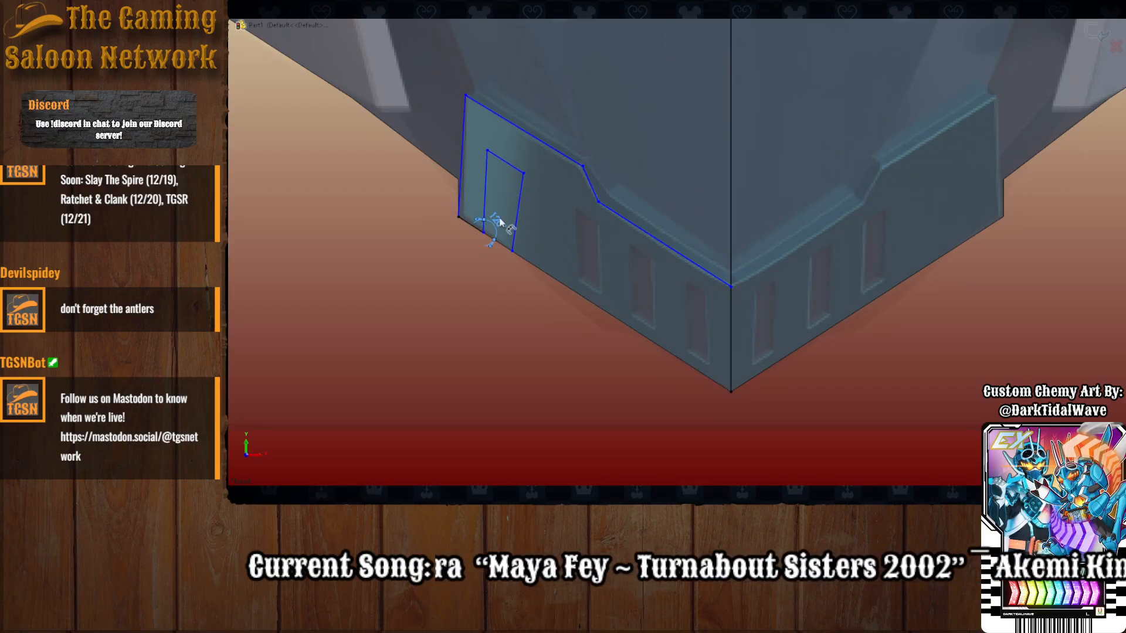
type("110")
key("Return")
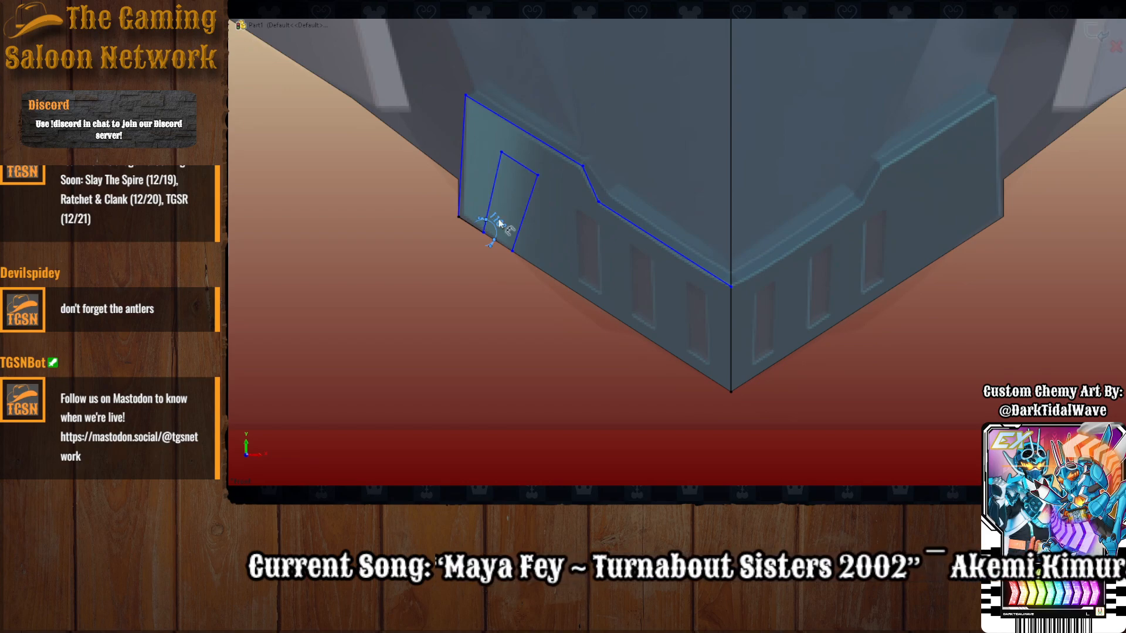
Dimension the angle between the slot's right side and the chin's lower edge, and set it to 110°.
left_click(517, 237)
left_click(524, 258)
left_click(531, 247)
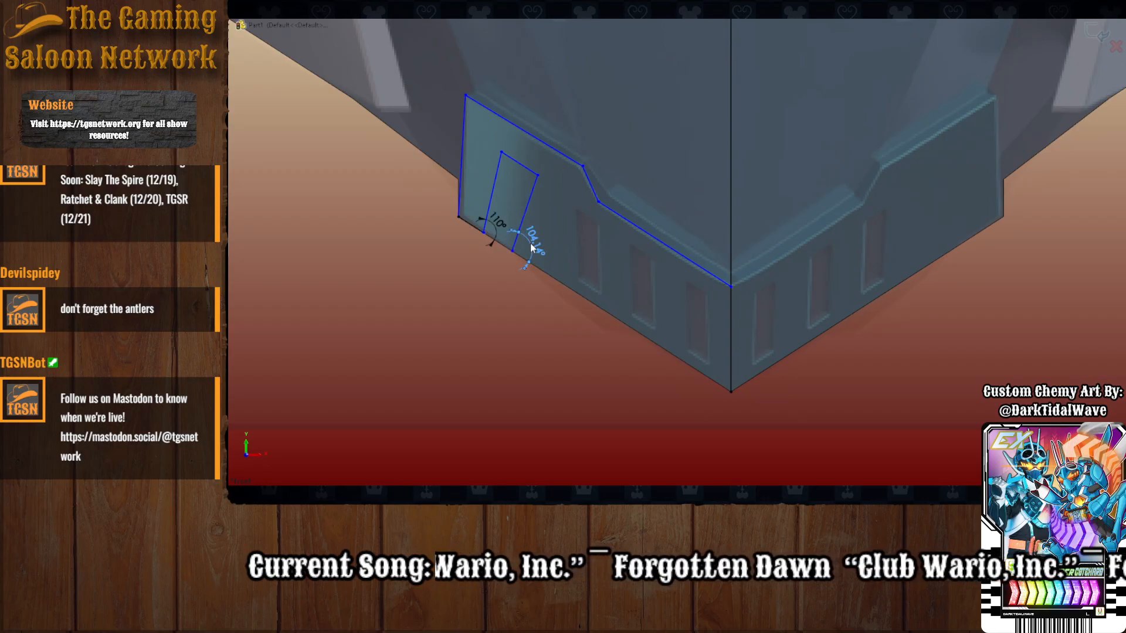
type("110")
key("Return")
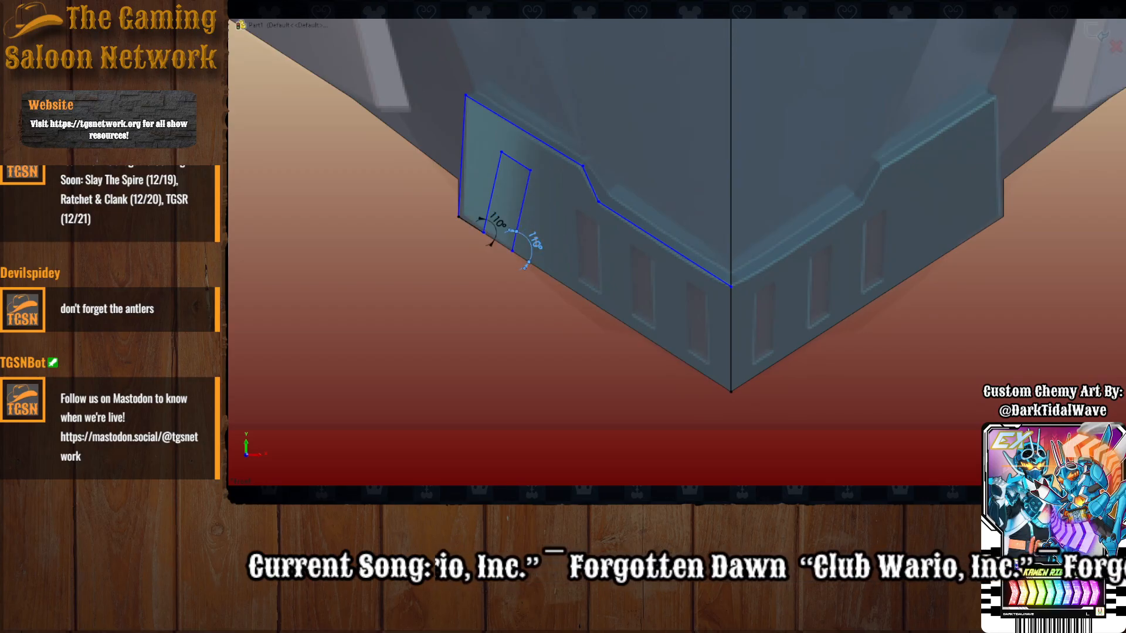
type("100")
key("Return")
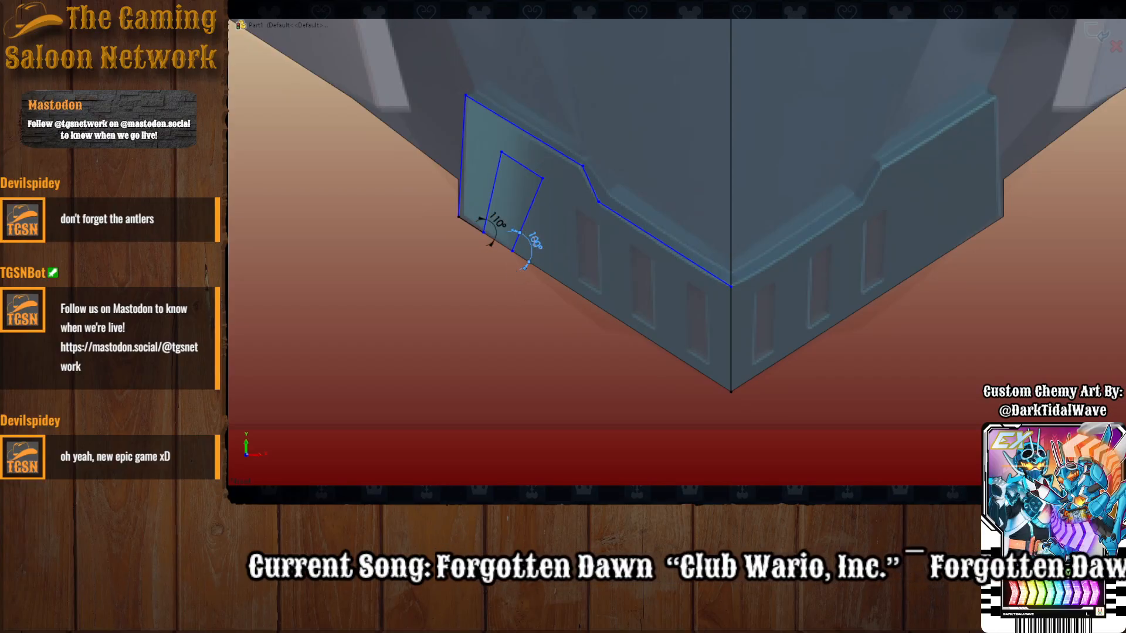
type("110")
key("Return")
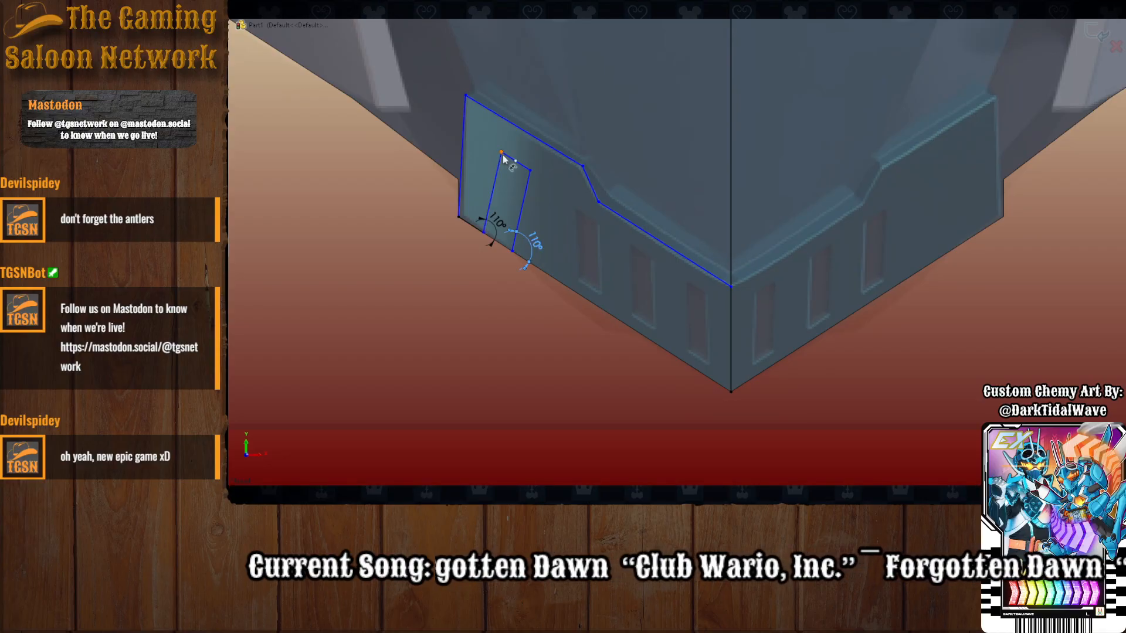
Add an angle dimension between the slot's upper edge and its right side, placed inside the slot.
left_click(524, 167)
left_click(520, 184)
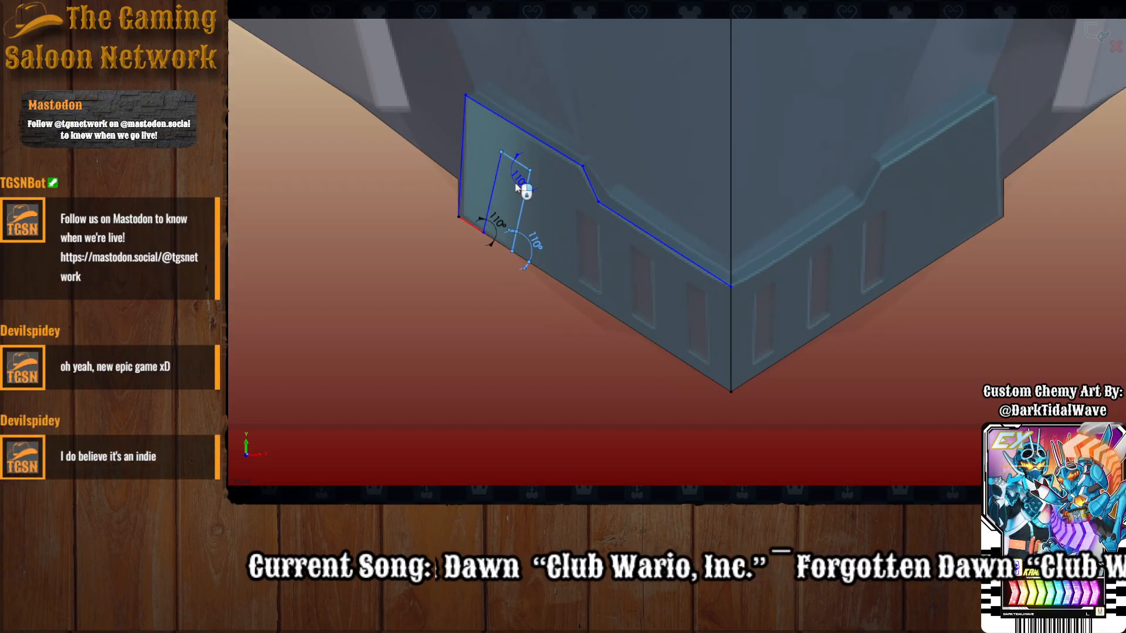
left_click(516, 186)
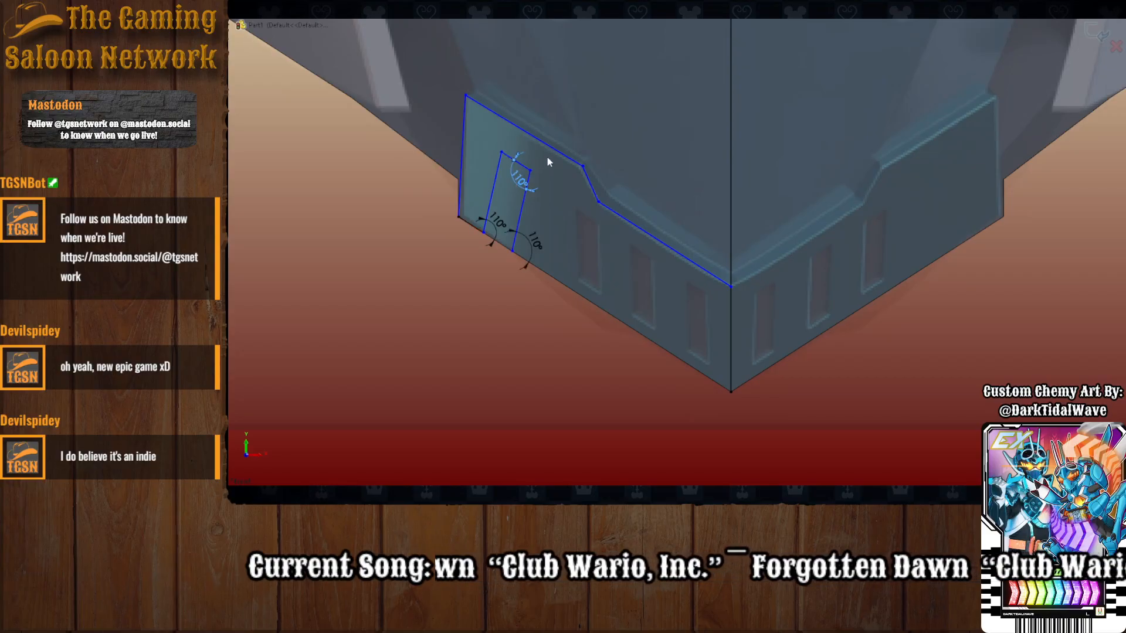
Try to dimension the angle between the slot's left side and its upper edge.
left_click(495, 174)
left_click(509, 156)
left_click(504, 175)
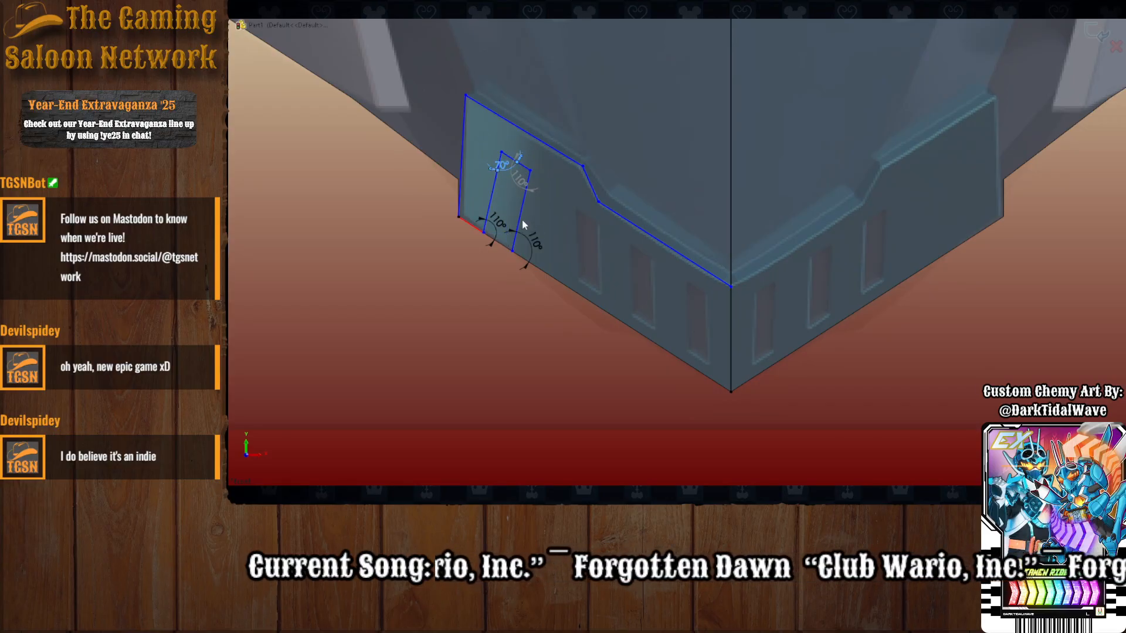
key("Escape")
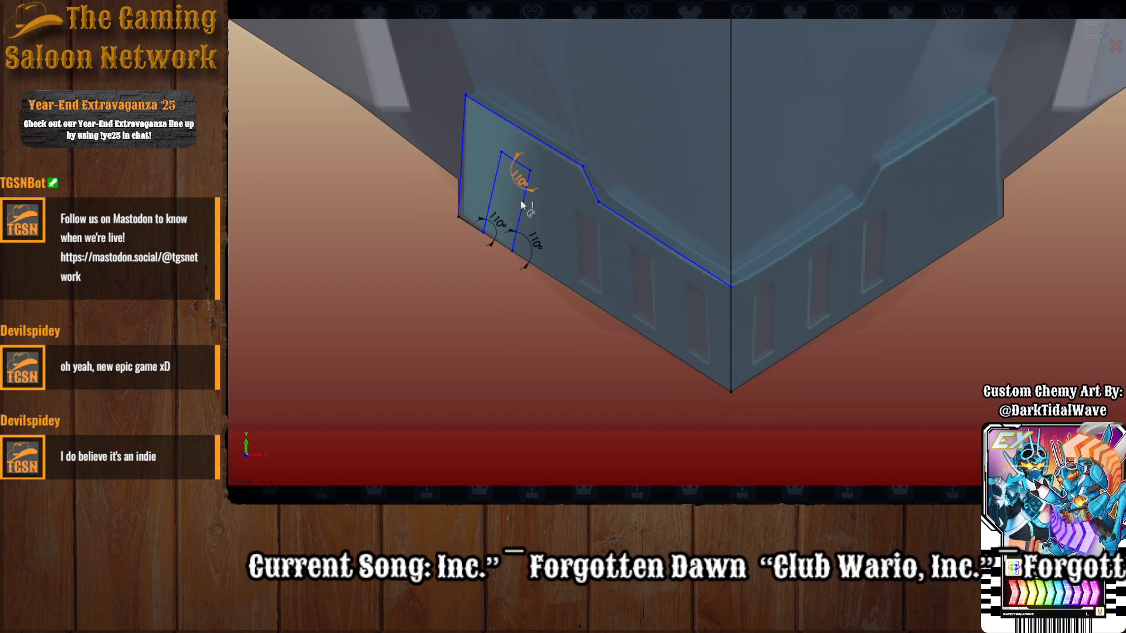
Dimension the length of the slot's upper edge, trying 0.5 before reducing it to 0.25.
left_click(519, 166)
left_click(540, 139)
left_click(547, 121)
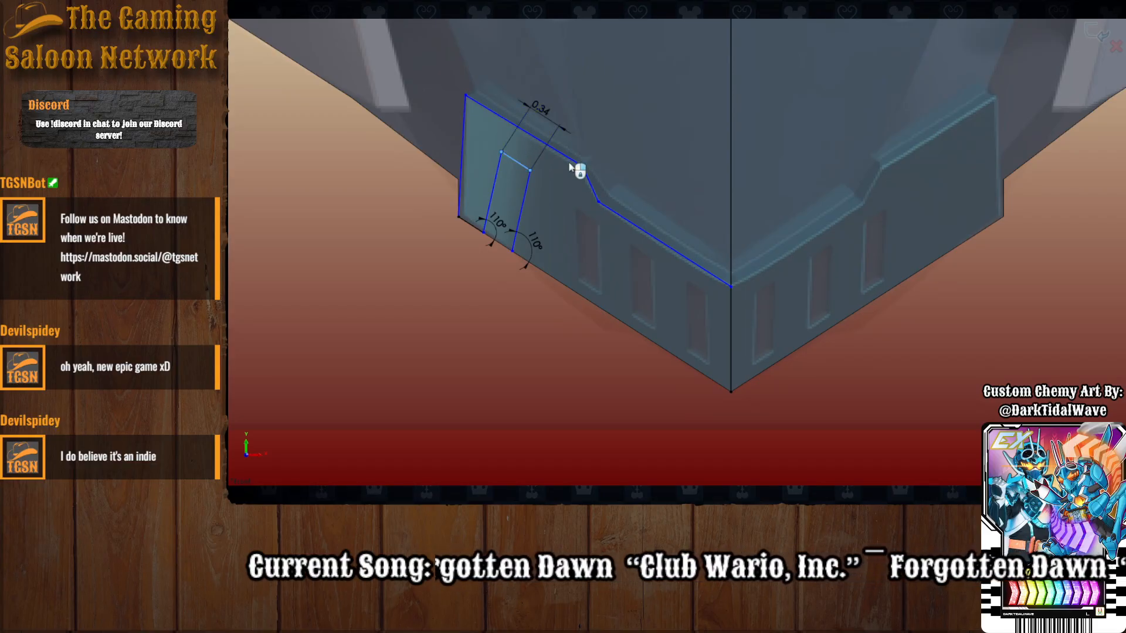
type(".5")
key("Return")
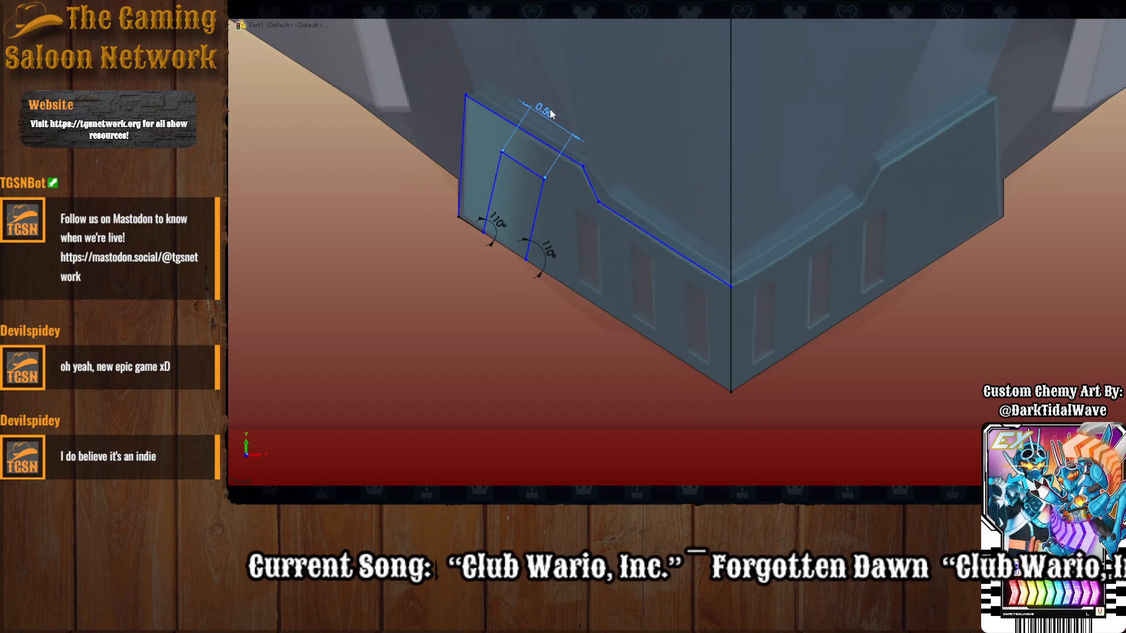
type(".25")
key("Return")
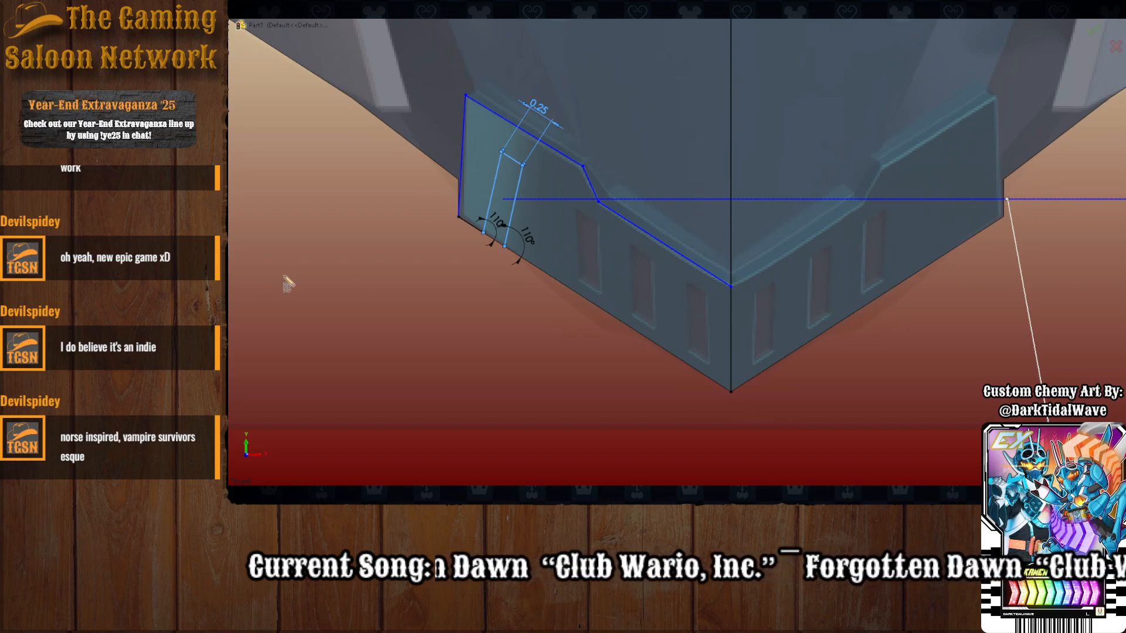
Sketch a second slanted slot beside the first as three connected lines rising from the chin's lower edge.
key("Escape")
key("l")
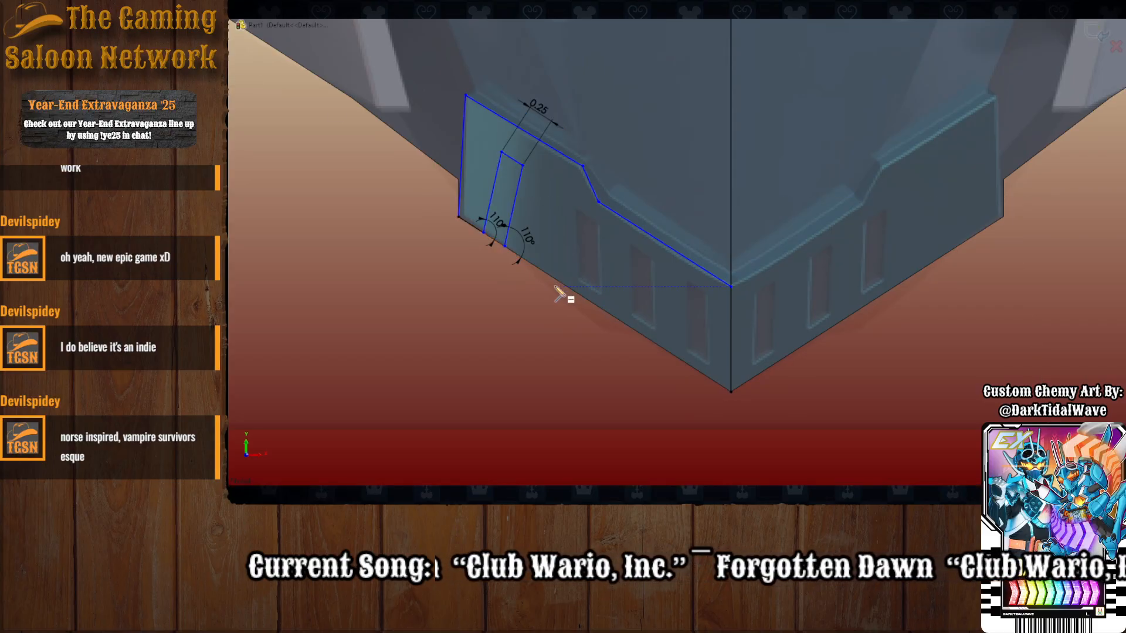
left_click(526, 258)
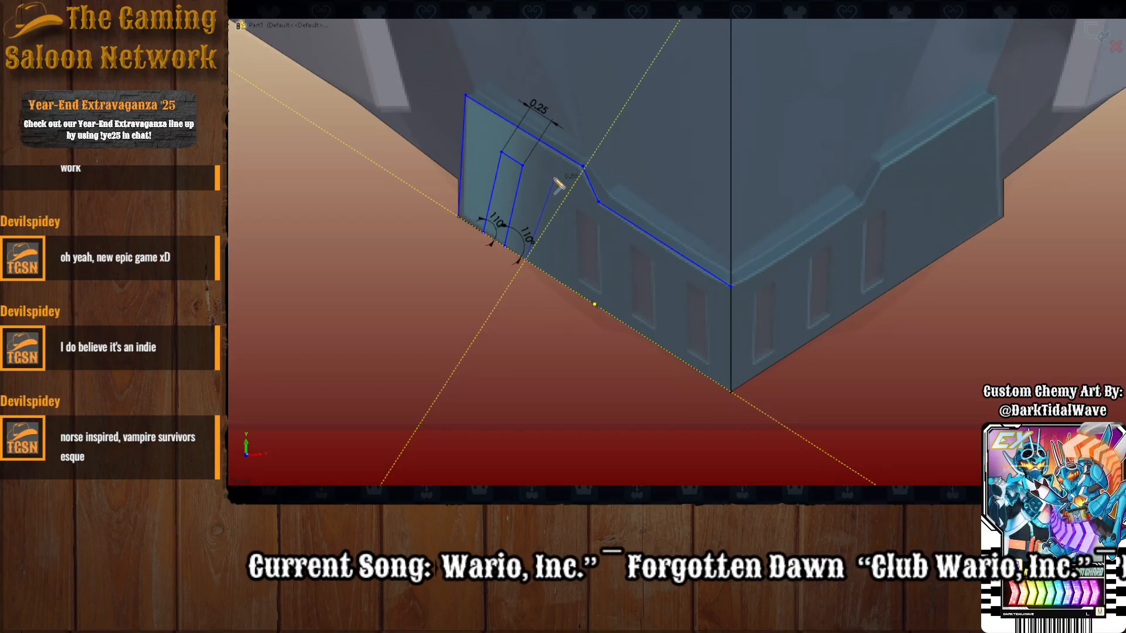
left_click(555, 176)
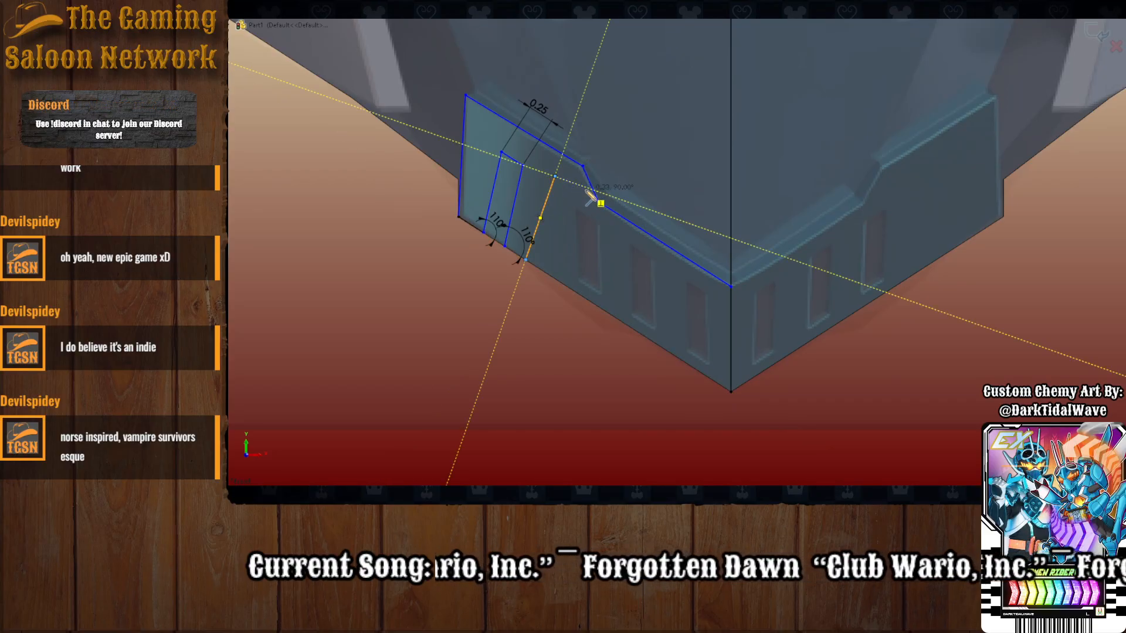
left_click(582, 186)
left_click(550, 275)
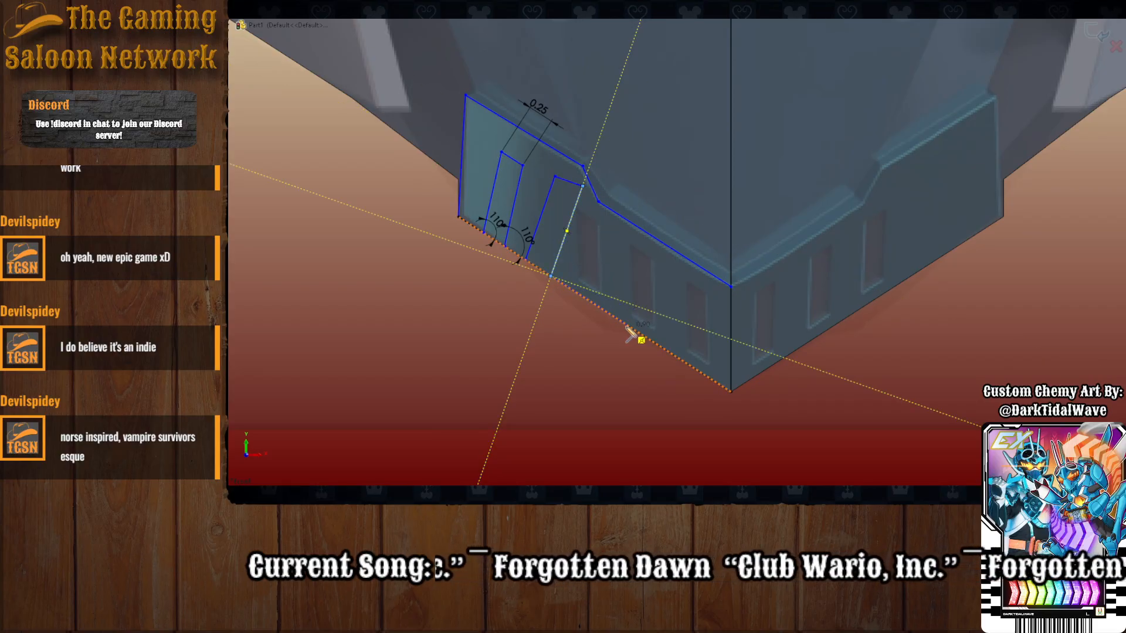
key("Escape")
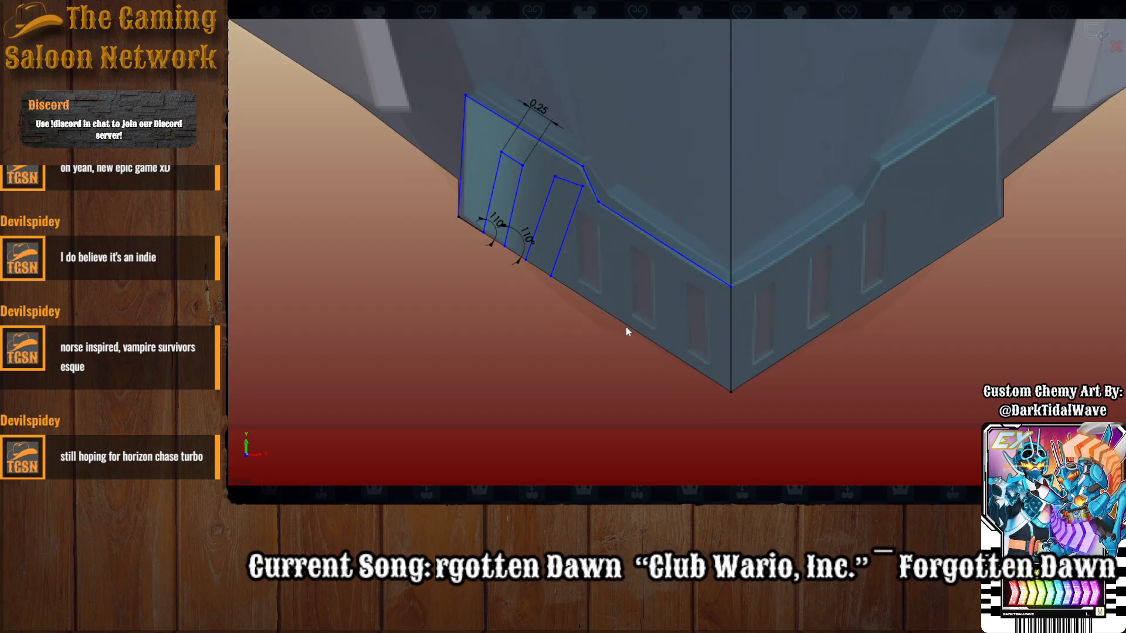
Delete the three lines of the second slot.
left_click(565, 237)
key("Delete")
left_click(572, 186)
key("Delete")
left_click(546, 196)
key("Delete")
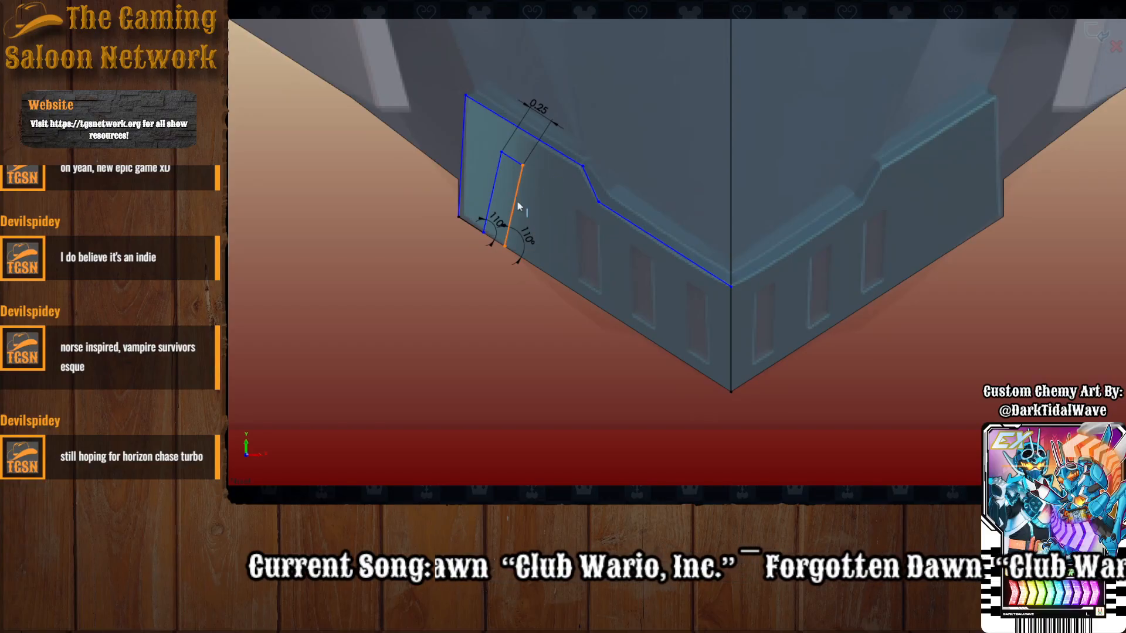
Delete the three lines of the first slot together with its dimensions.
left_click(516, 202)
key("Delete")
left_click(494, 186)
key("Delete")
left_click(505, 155)
key("Delete")
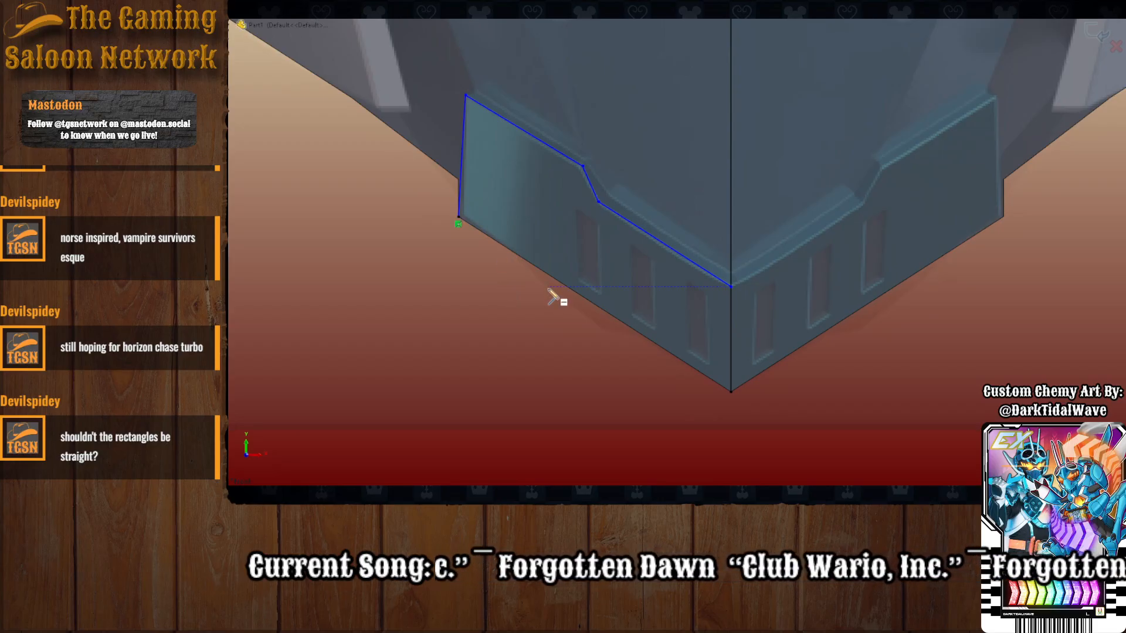
Draw a line along the chin's lower edge from the left outer corner to the bottom tip.
left_click(458, 223)
left_click(731, 392)
key("Delete")
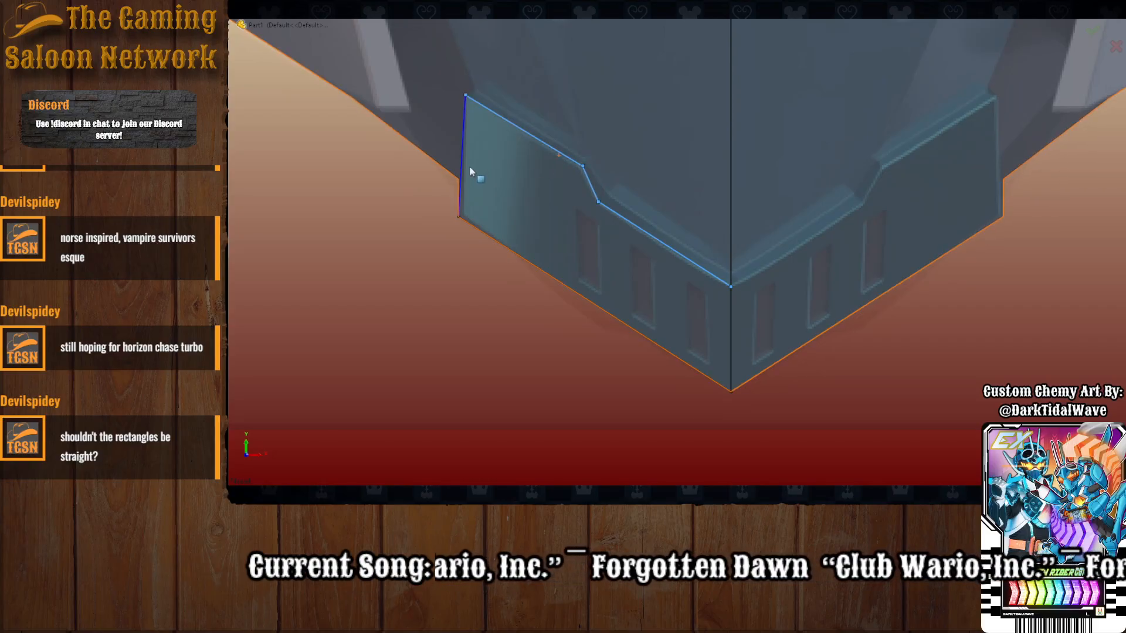
Mirror the left half of the chin guard outline about the helmet's vertical centre line.
left_click(568, 270)
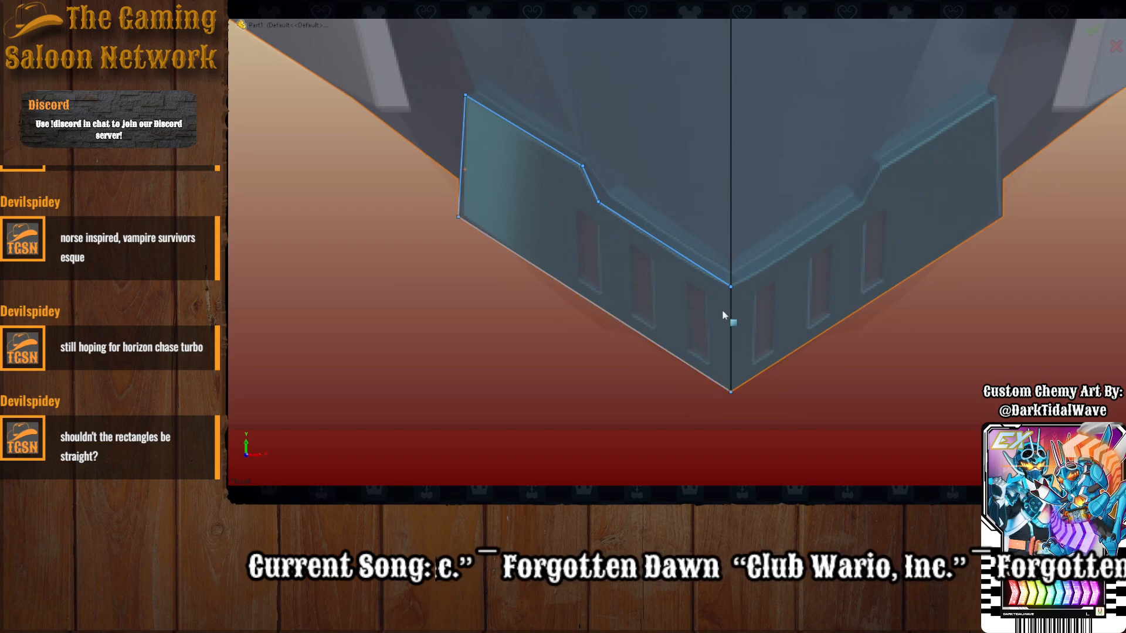
left_click(731, 335)
key("Return")
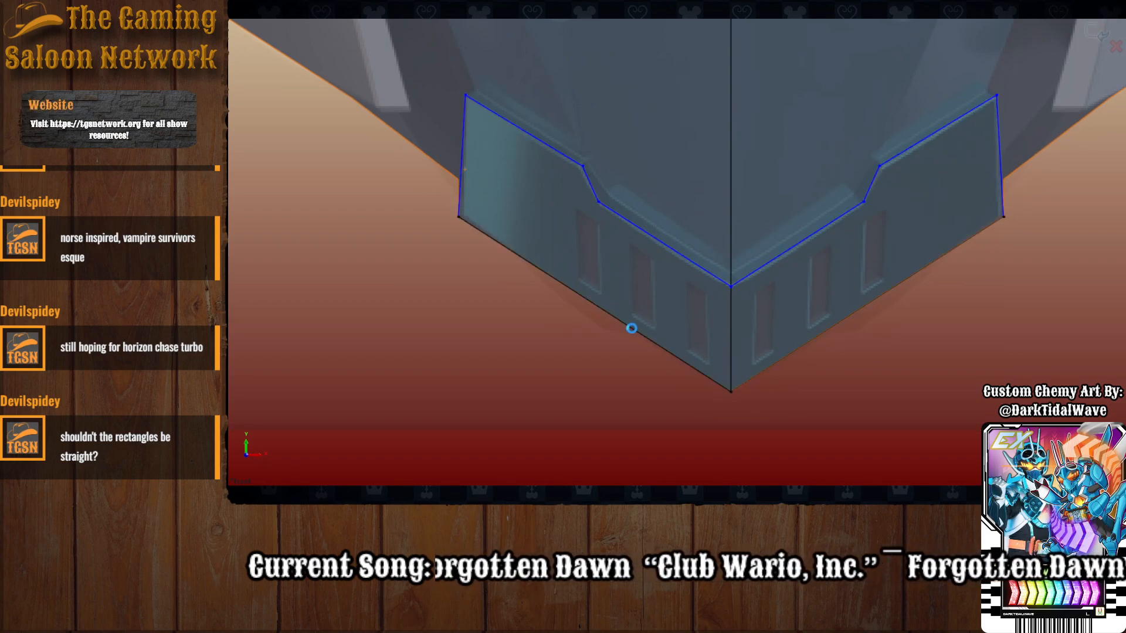
Extrude the closed chin guard region forward as a thin raised plate on the helmet silhouette.
middle_click_drag(711, 322, 521, 251)
scroll(626, 284, "up", 4)
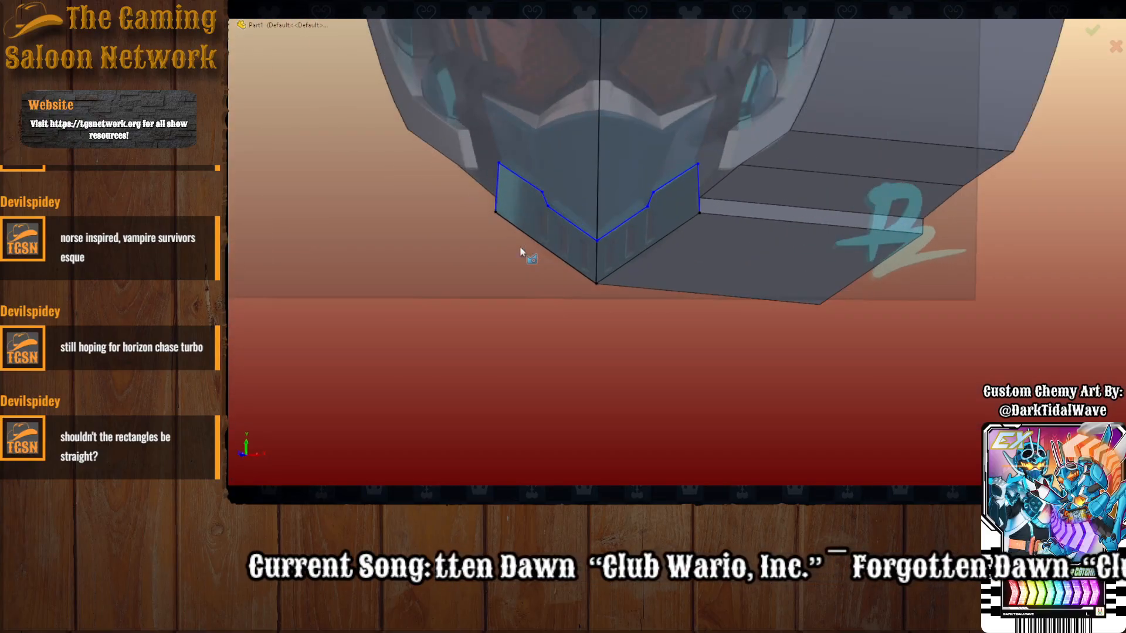
left_click(568, 244)
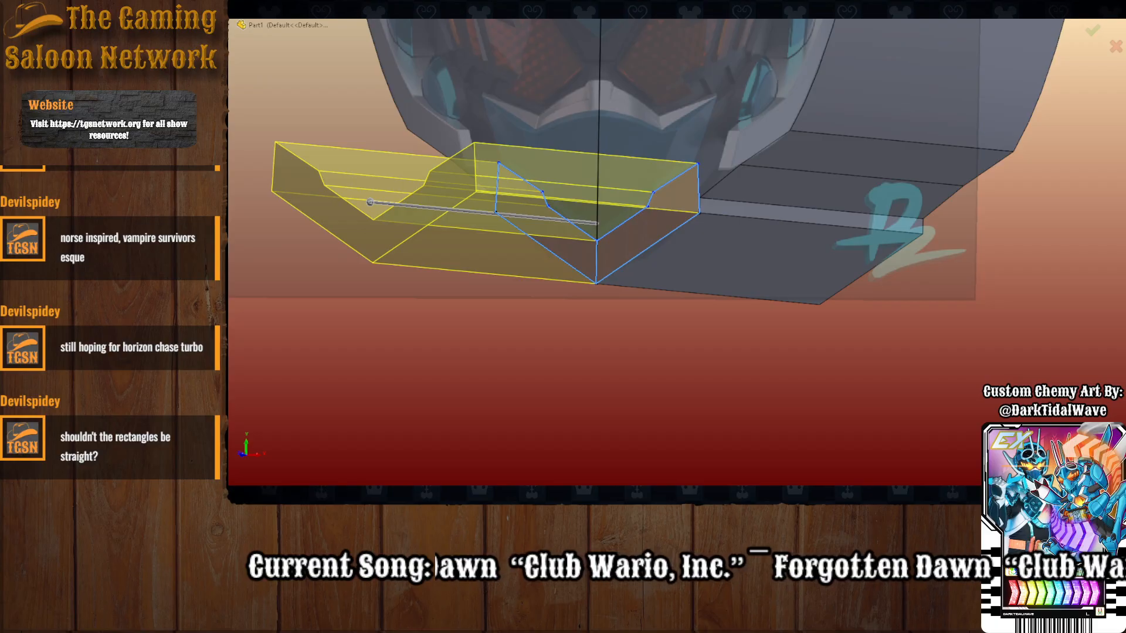
key("Return")
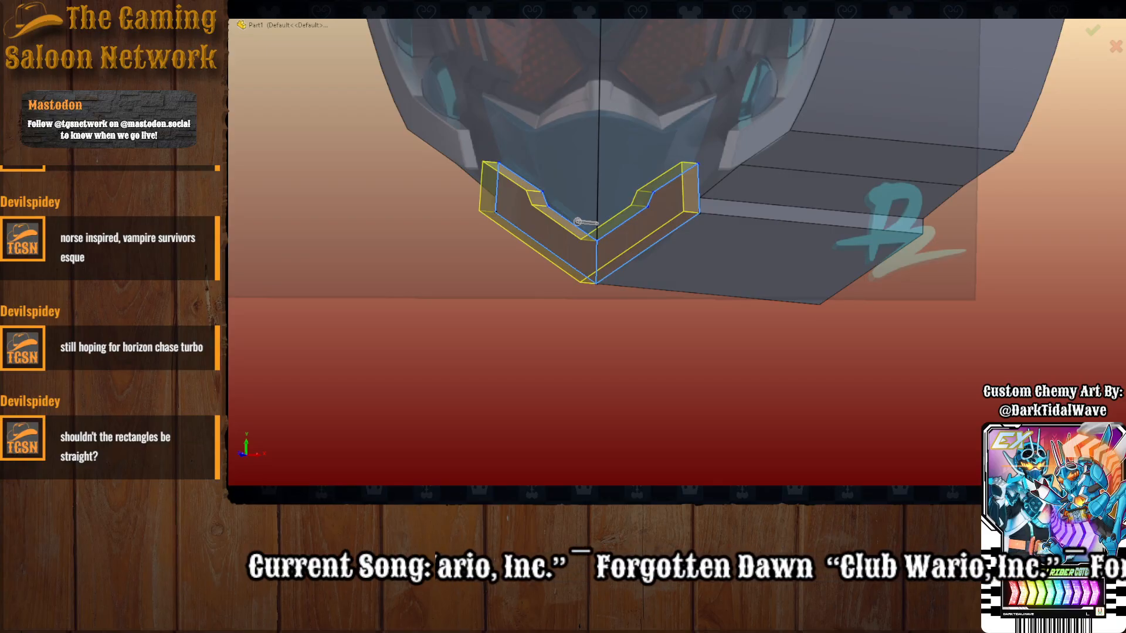
right_click(604, 255)
middle_click_drag(571, 249, 597, 269)
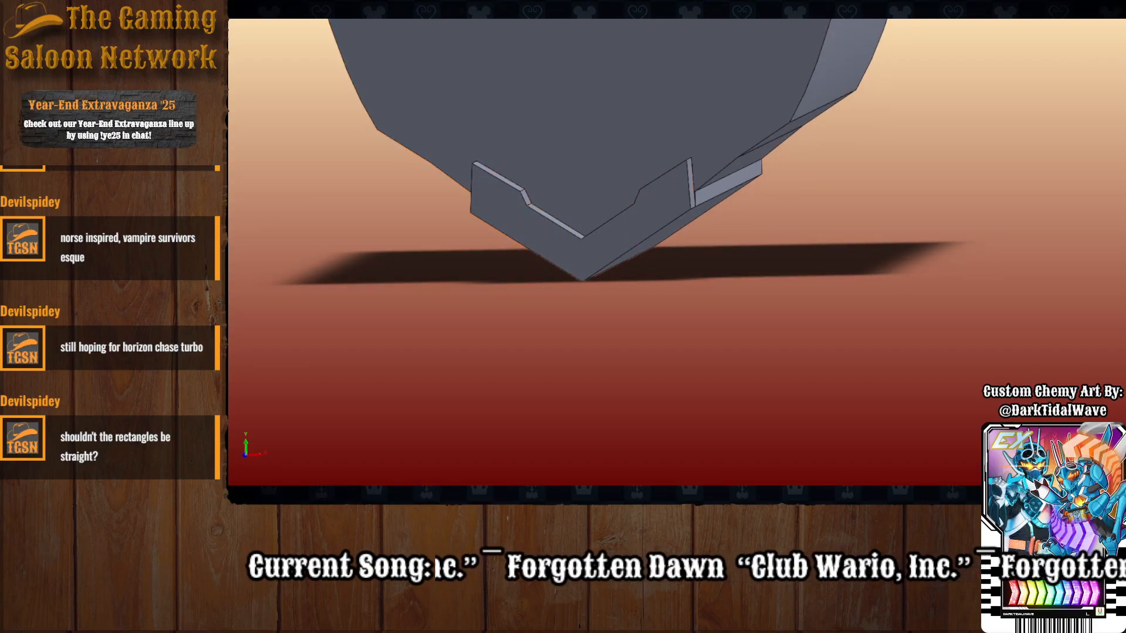
Start a new sketch on the helmet silhouette's front face, around the raised chin guard.
left_click(608, 216)
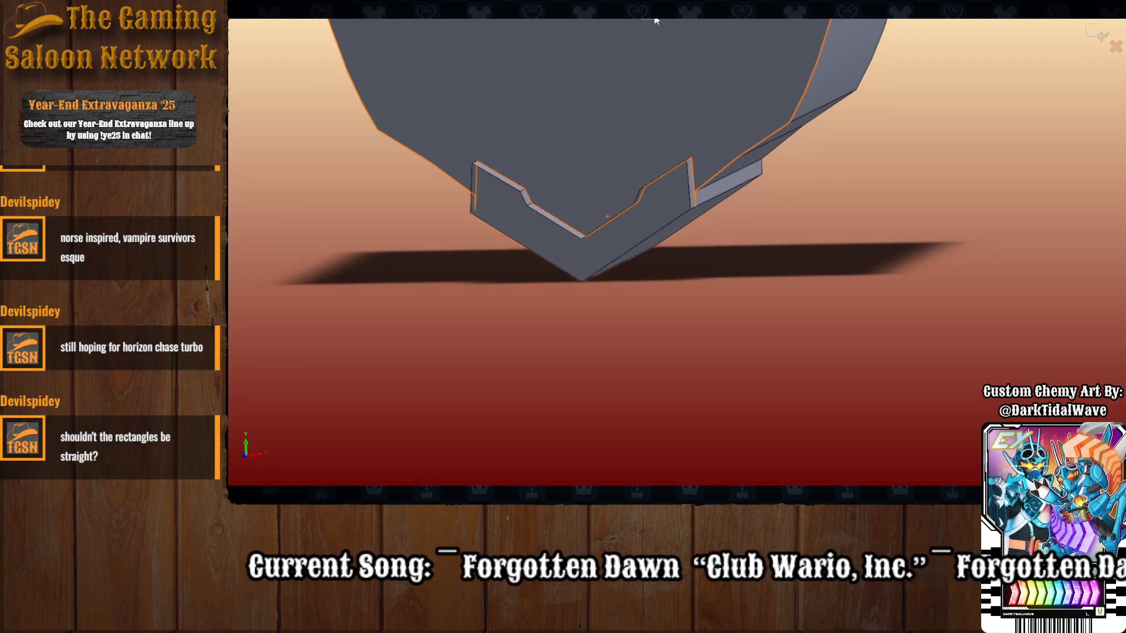
scroll(583, 247, "down", 6)
scroll(567, 364, "up", 8)
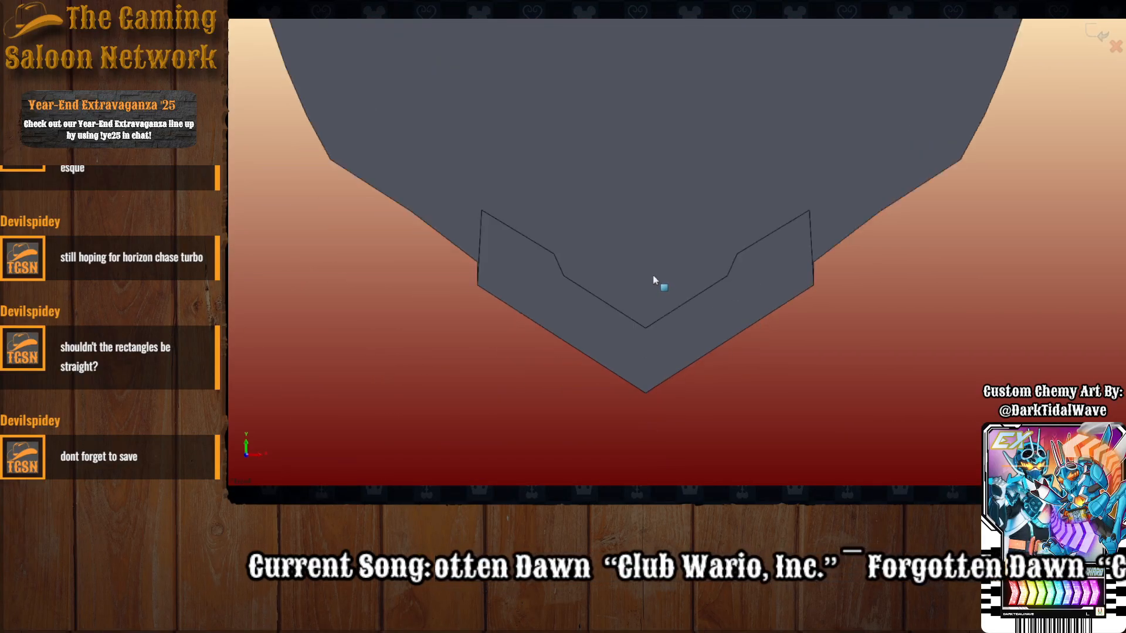
scroll(655, 280, "up", 2)
left_click(655, 280)
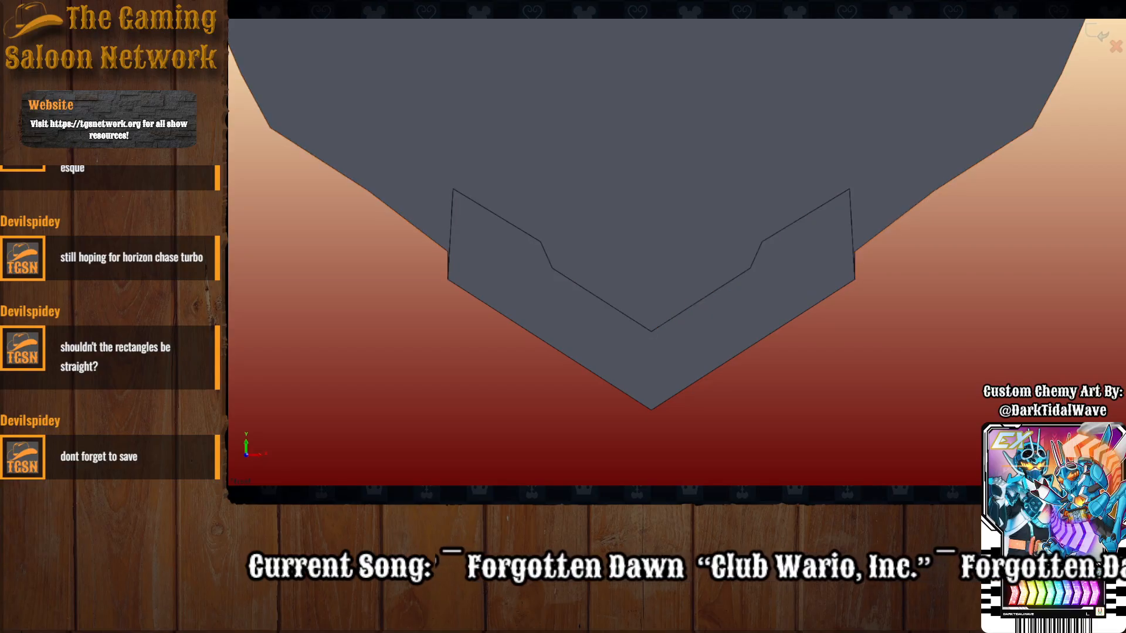
Sketch a line along the chin guard's lower edge from its left corner, continuing into a first three-sided slot perpendicular to that edge.
left_click(448, 280)
left_click(468, 291)
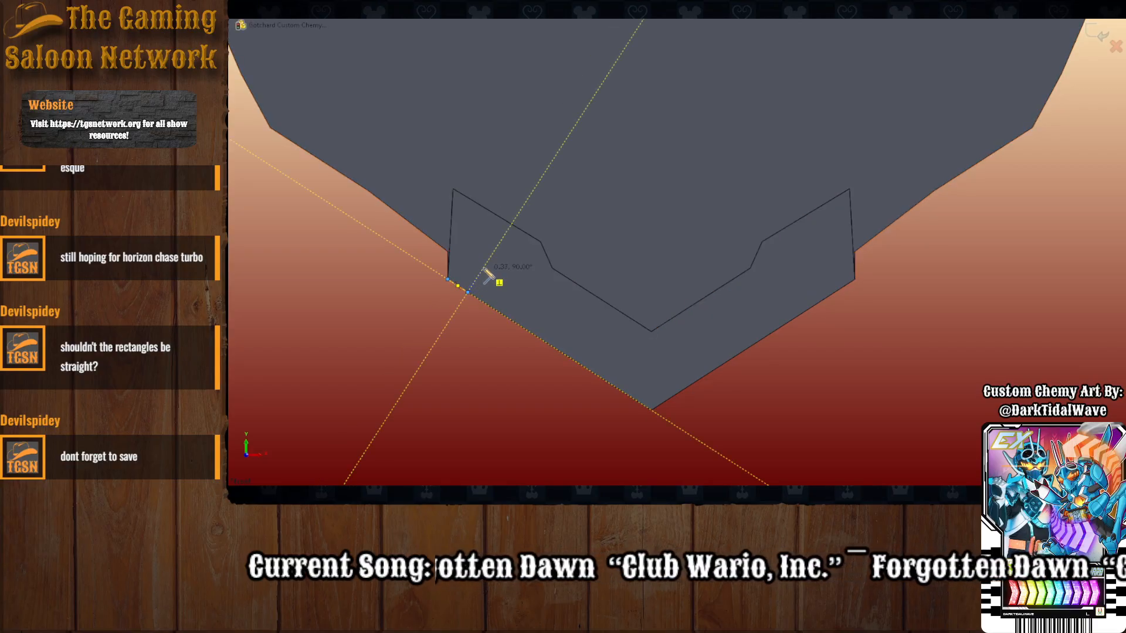
left_click(491, 254)
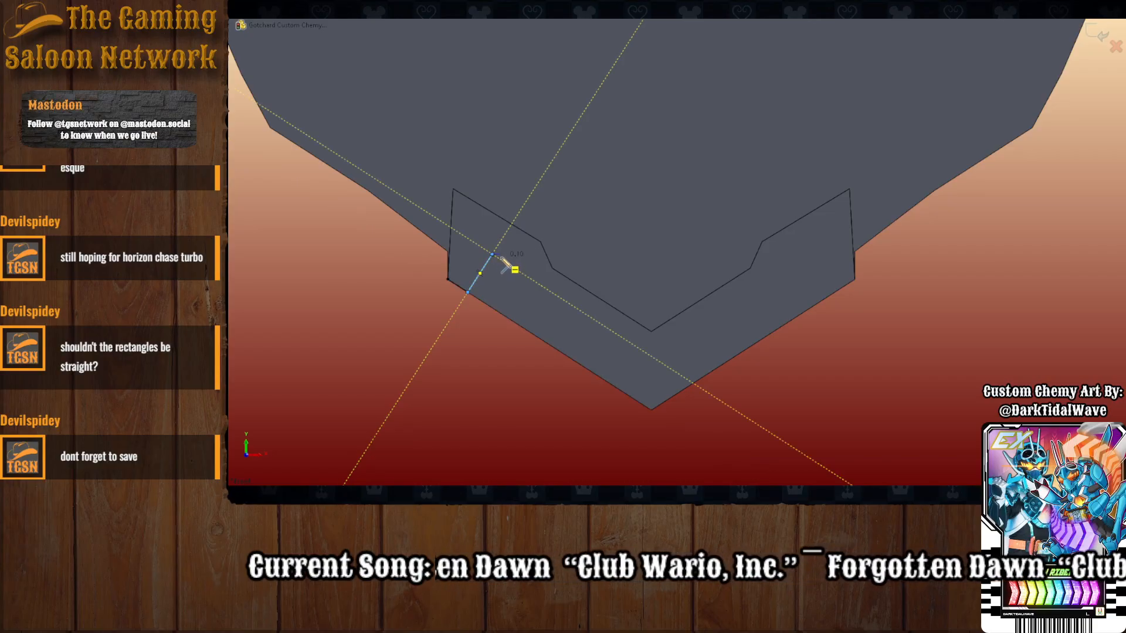
left_click(514, 269)
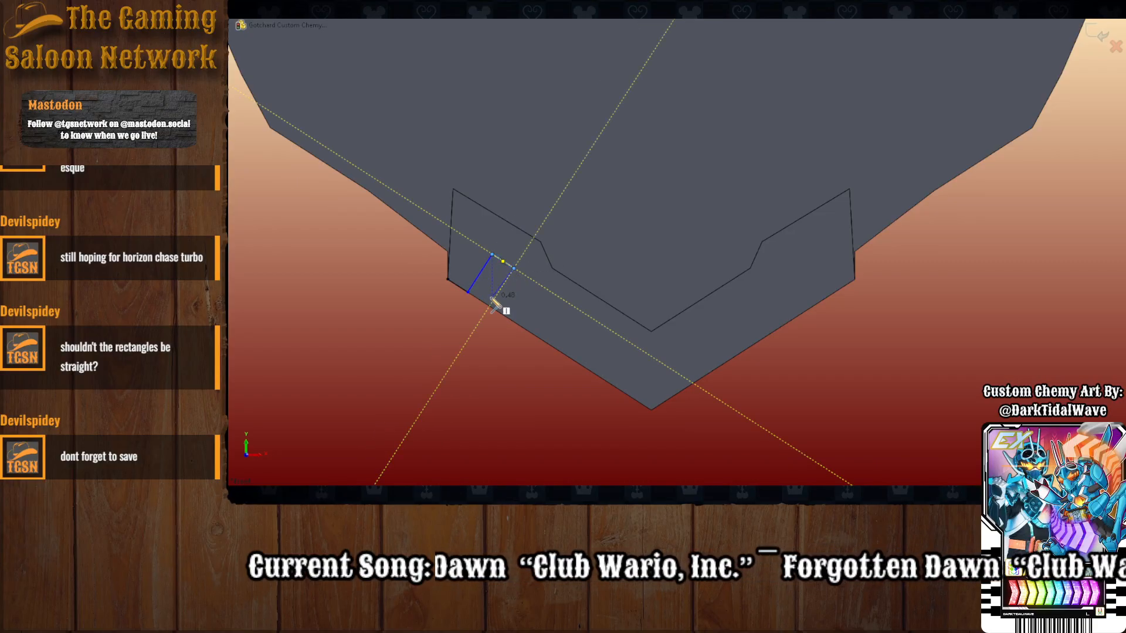
left_click(490, 306)
key("Escape")
Continue along the lower edge from the first slot and sketch a second perpendicular slot of similar size.
scroll(549, 381, "up", 2)
scroll(638, 292, "down", 2)
scroll(669, 237, "down", 3)
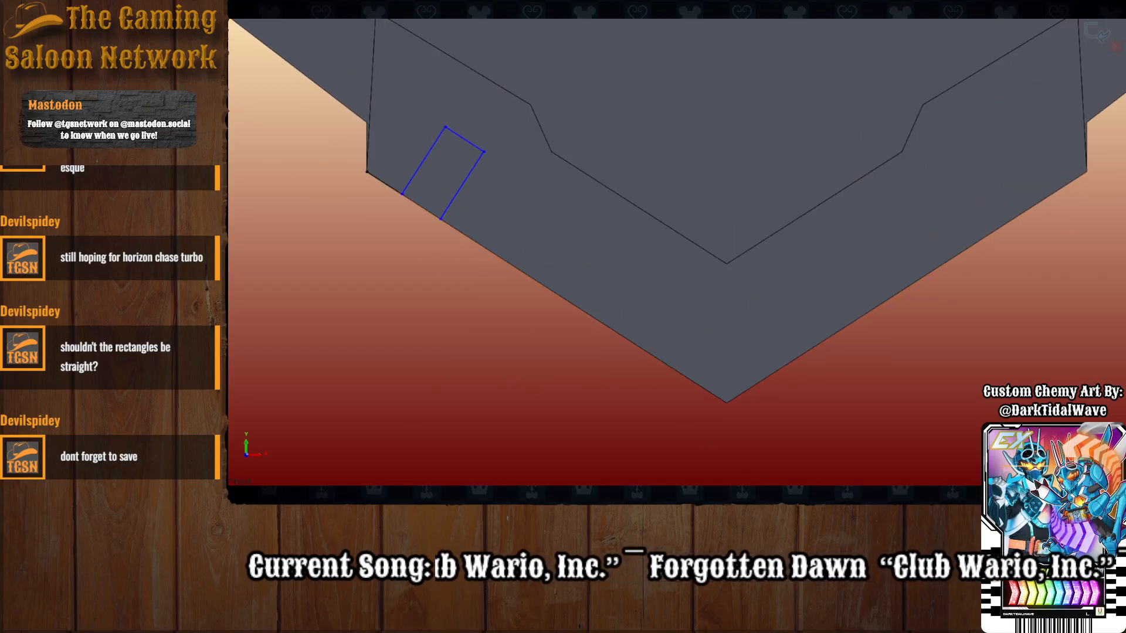
left_click(441, 220)
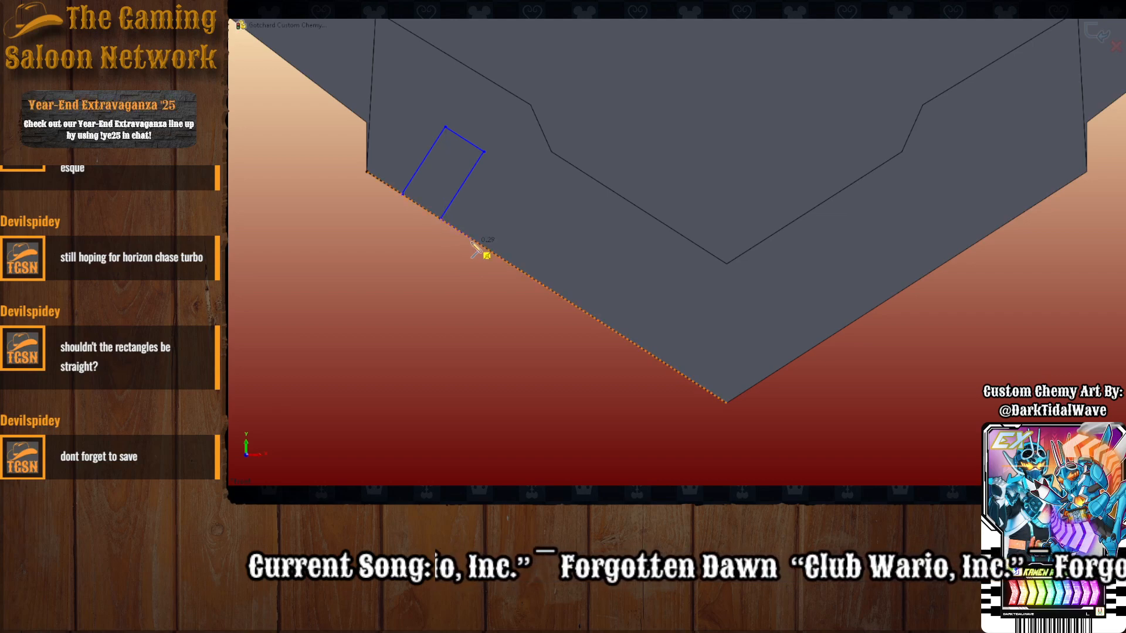
left_click(481, 245)
left_click(527, 175)
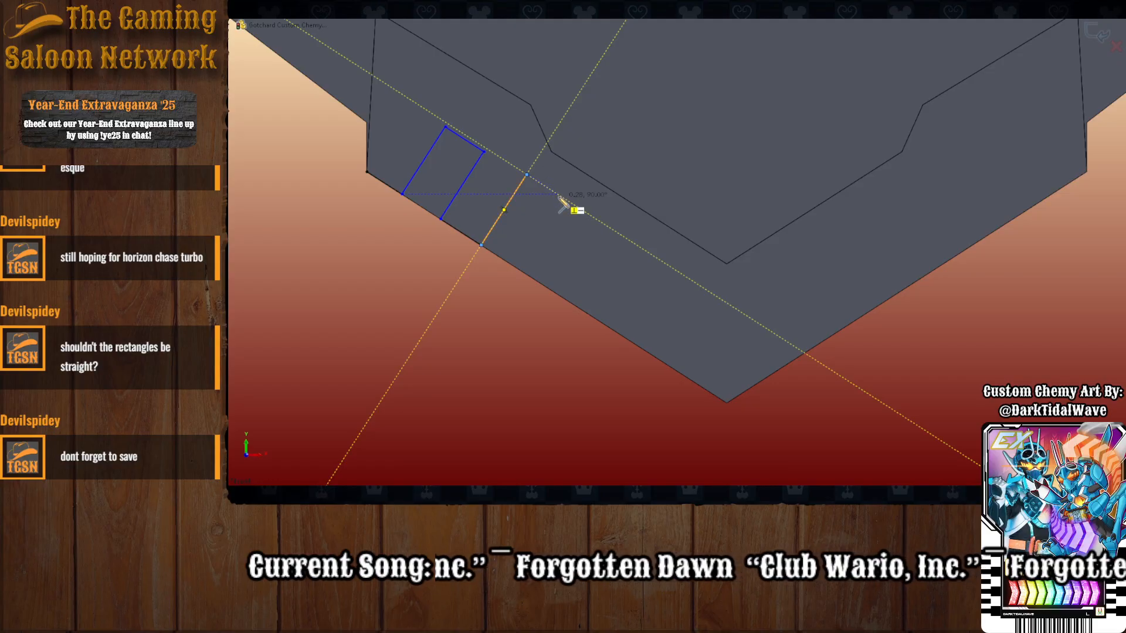
left_click(561, 196)
left_click(515, 267)
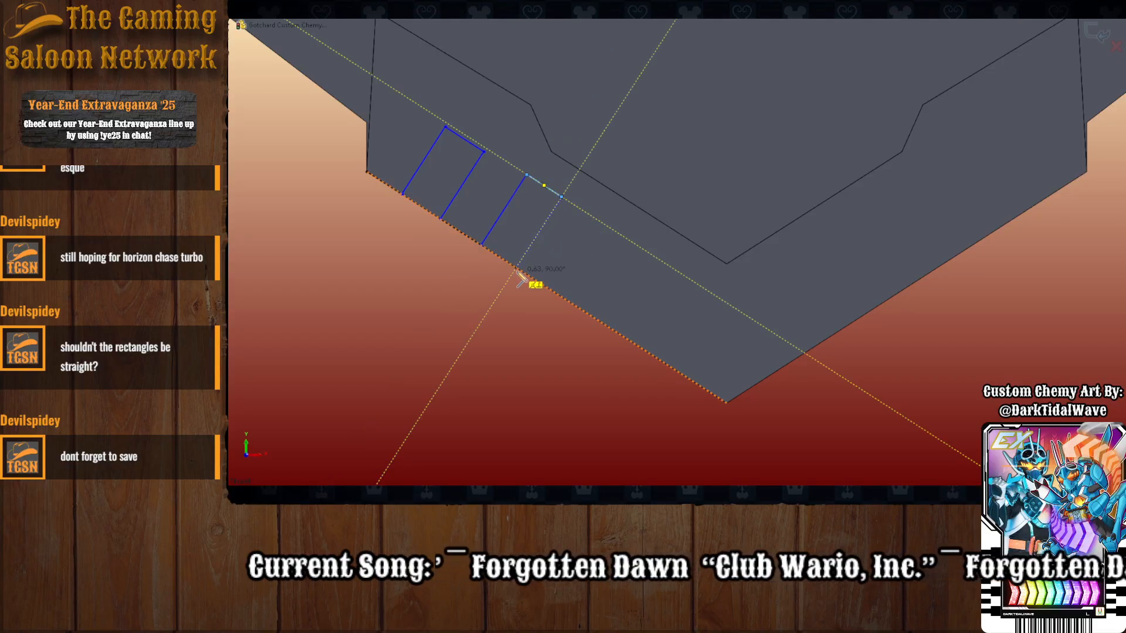
Continue along the lower edge and sketch a third, larger perpendicular slot nearer the chin tip.
left_click(568, 301)
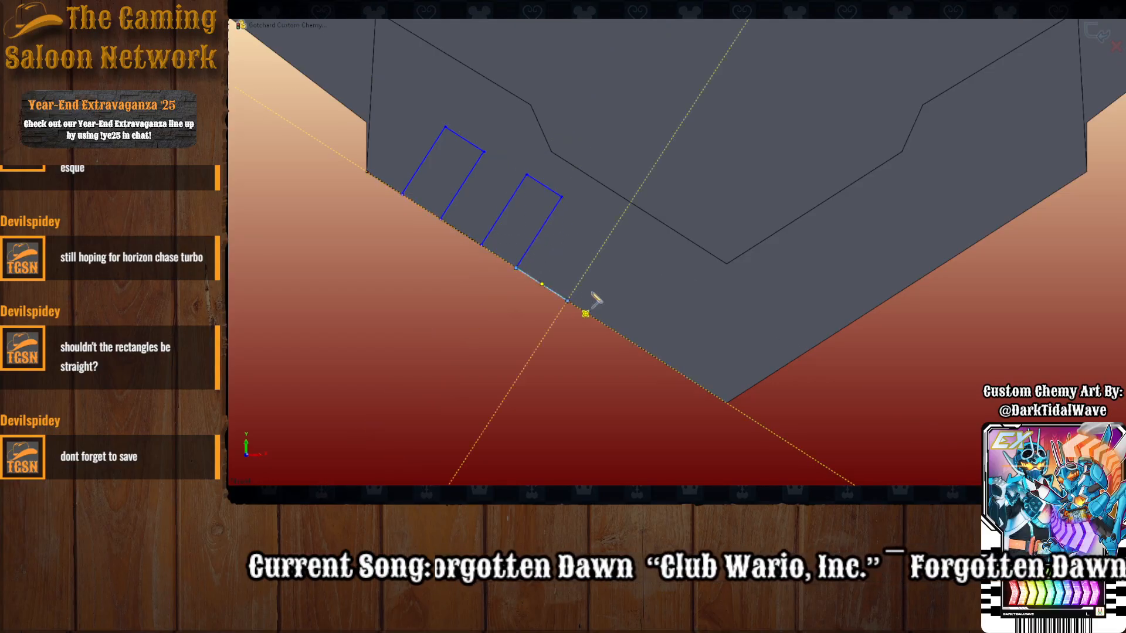
left_click(619, 219)
left_click(672, 252)
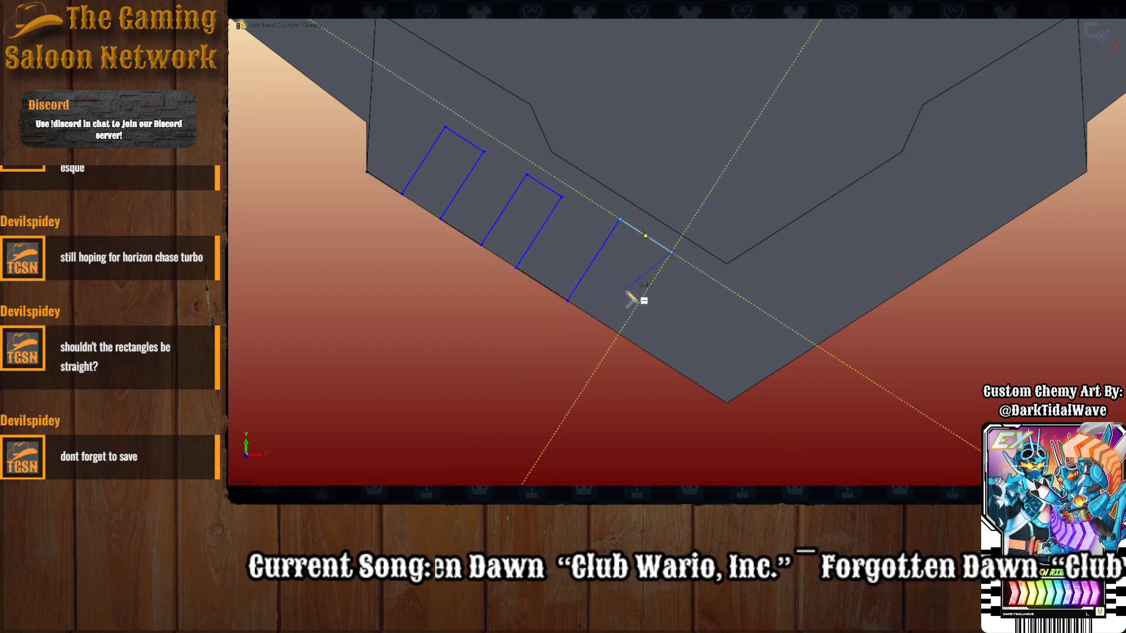
left_click(619, 334)
key("Escape")
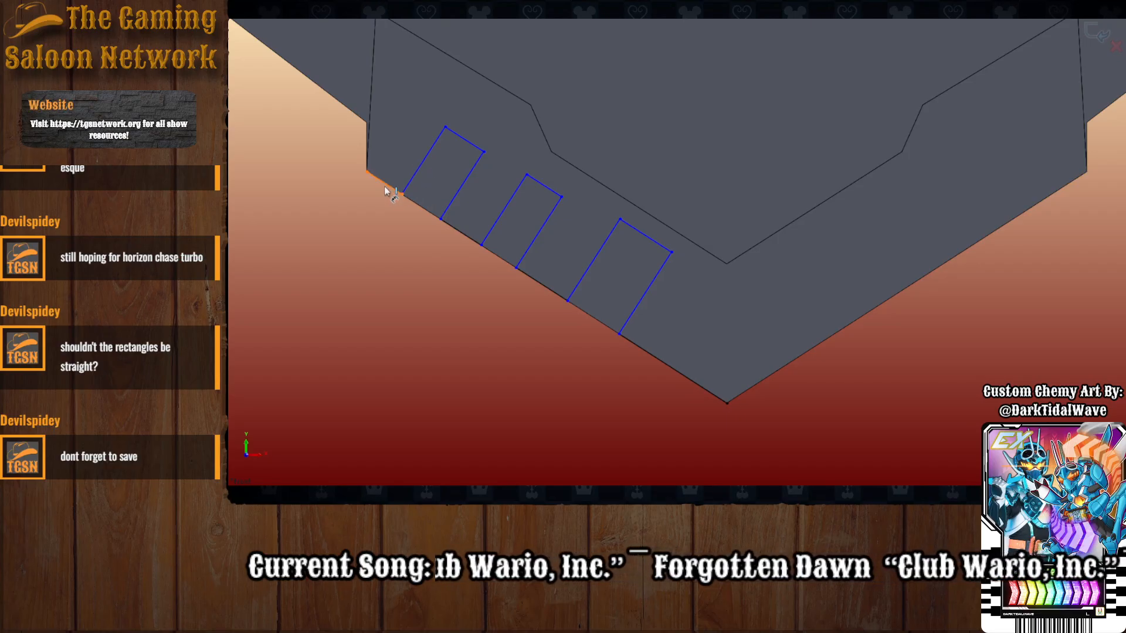
Dimension the lower edge distance between the third slot and the chin tip, and set it to 0.5.
left_click(684, 376)
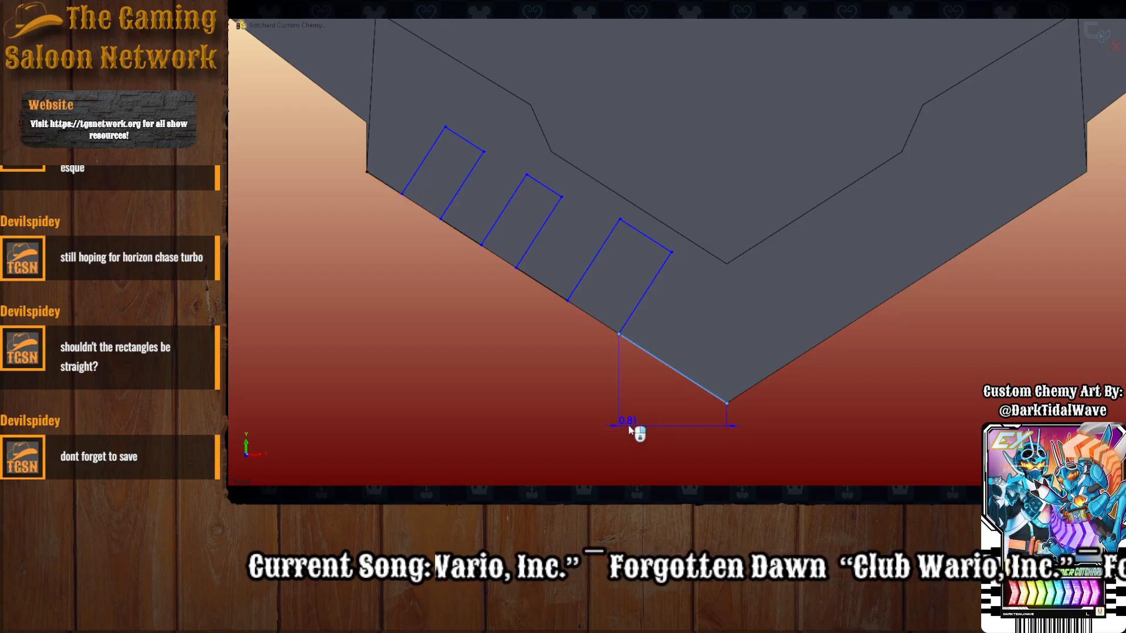
left_click(604, 441)
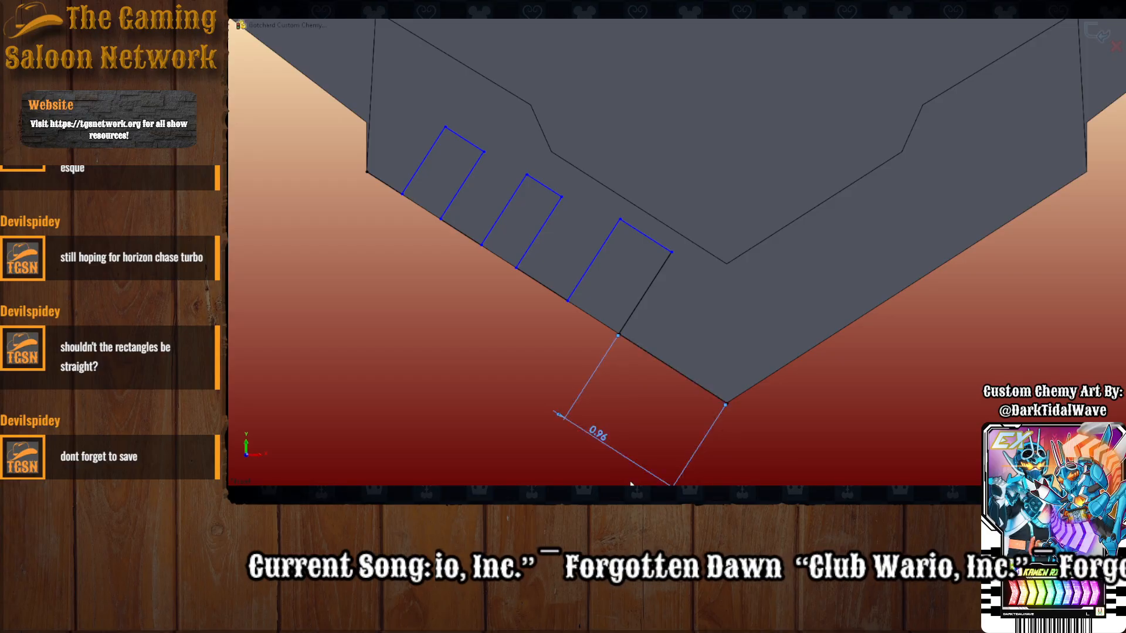
type(".5")
key("Return")
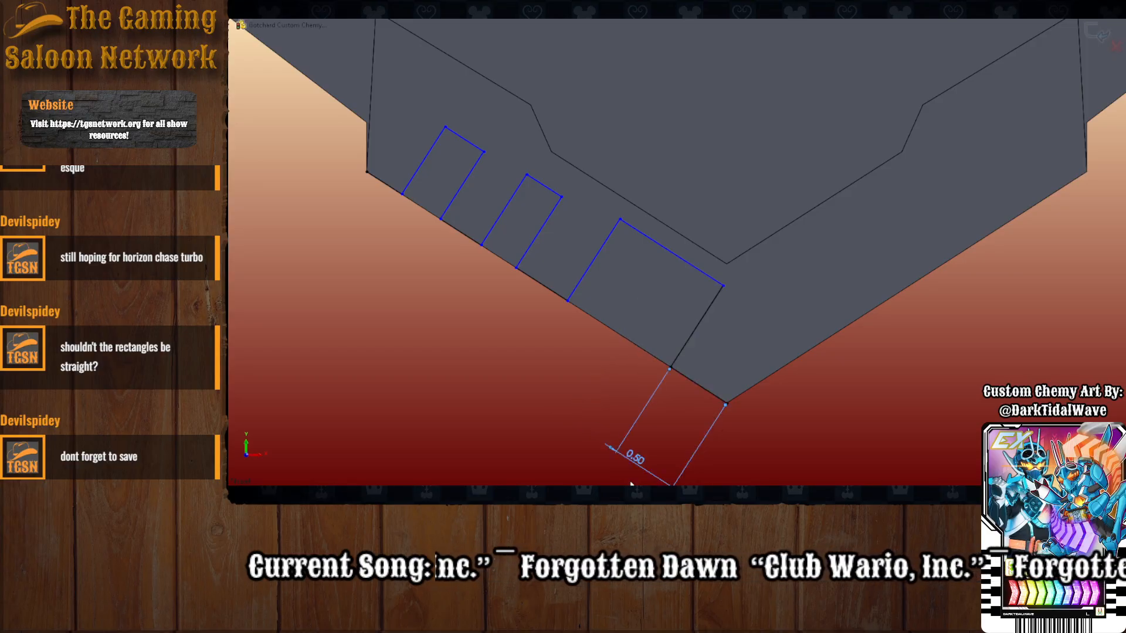
Dimension the width of the third slot, nearest the chin tip, trying 1 and settling on 0.5.
left_click(656, 243)
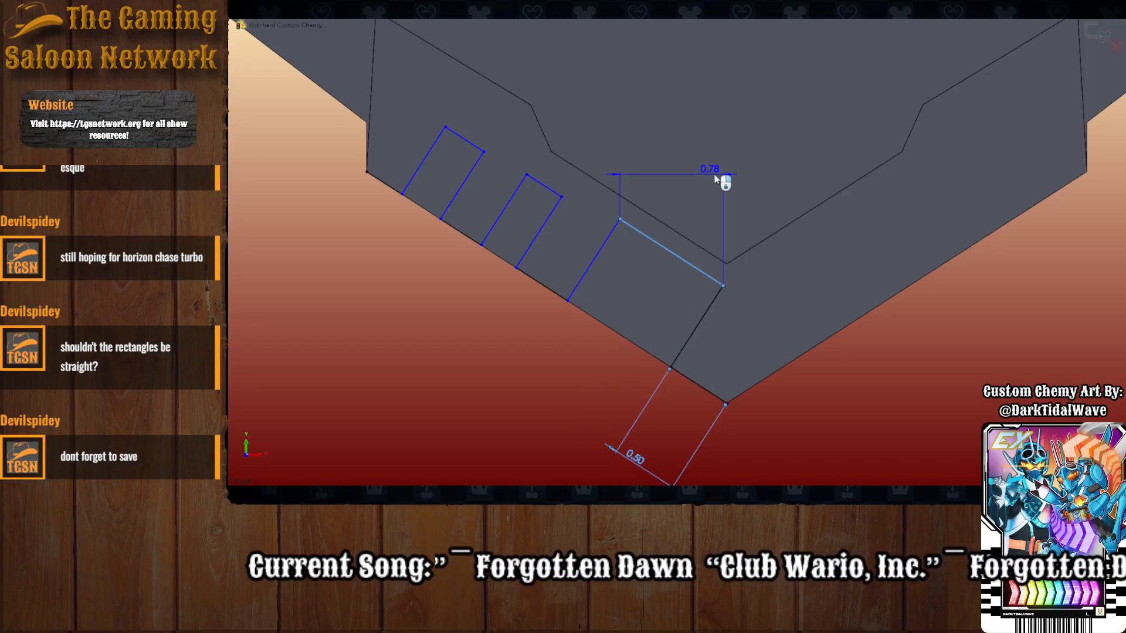
left_click(728, 195)
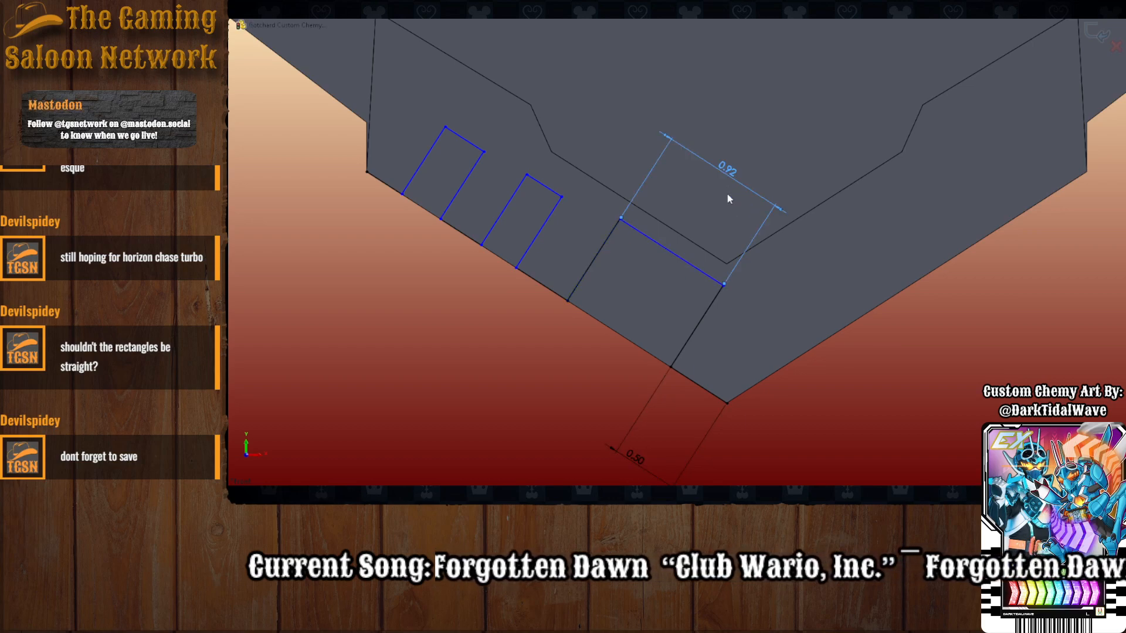
type("1")
key("Return")
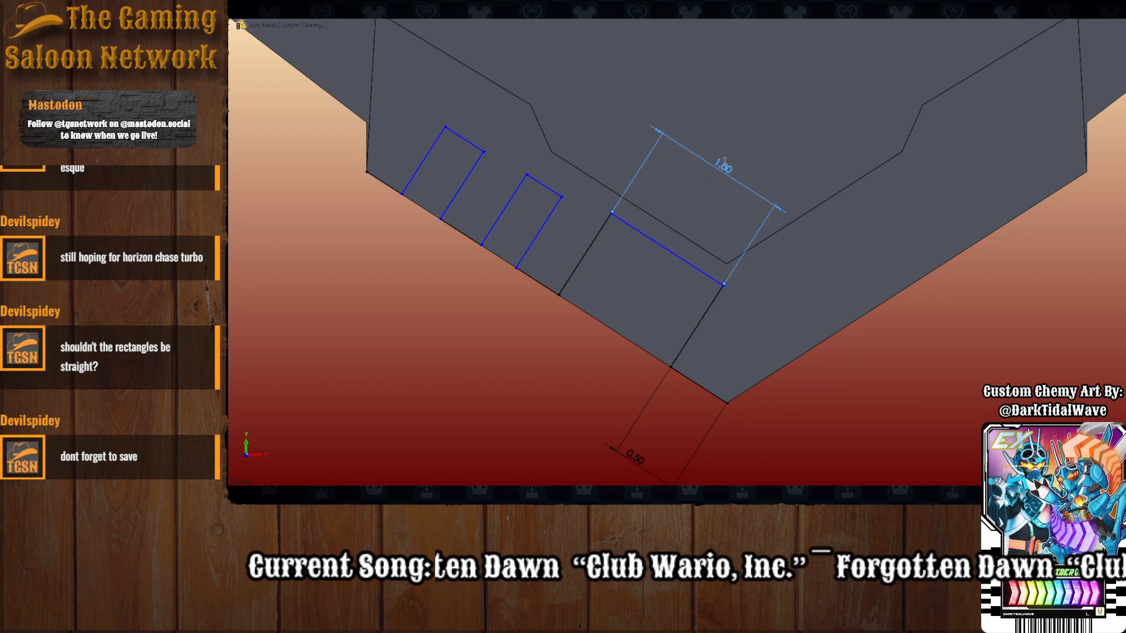
type(".5")
key("Return")
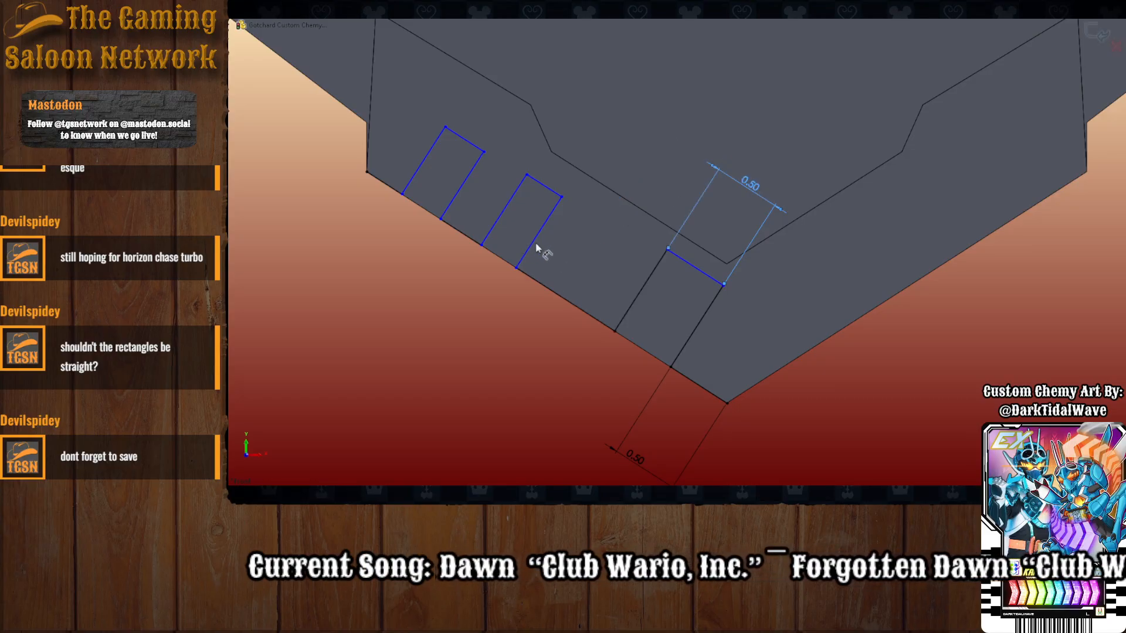
Dimension the widths of the second and first slots and set each to 0.5.
left_click(546, 186)
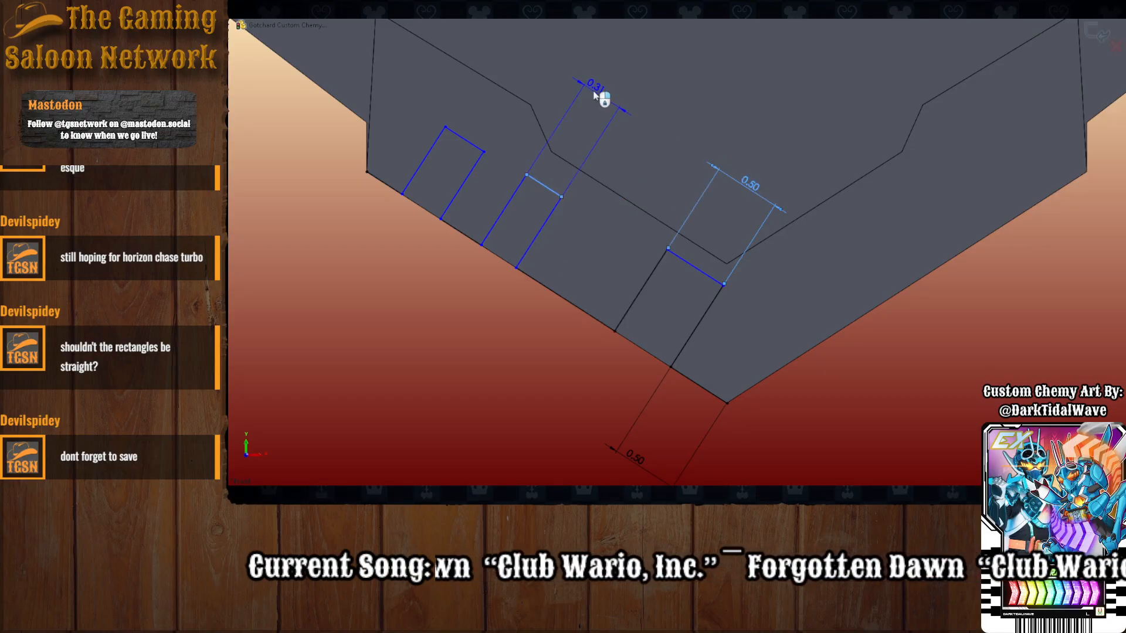
left_click(592, 89)
type(".5")
key("Return")
left_click(466, 141)
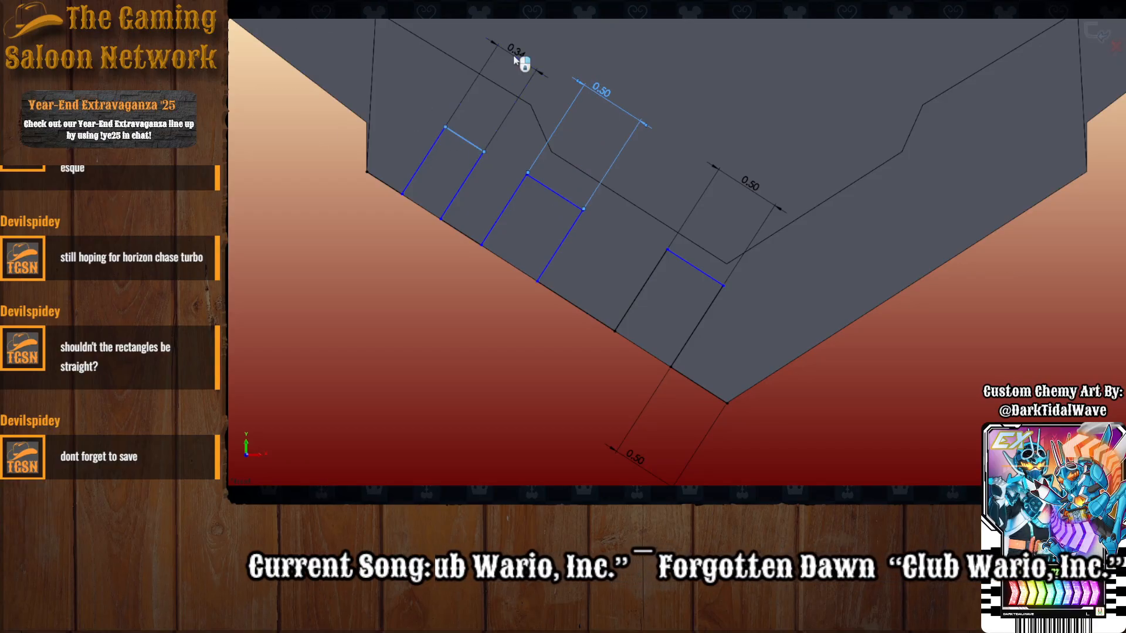
left_click(515, 60)
type(".5")
key("Return")
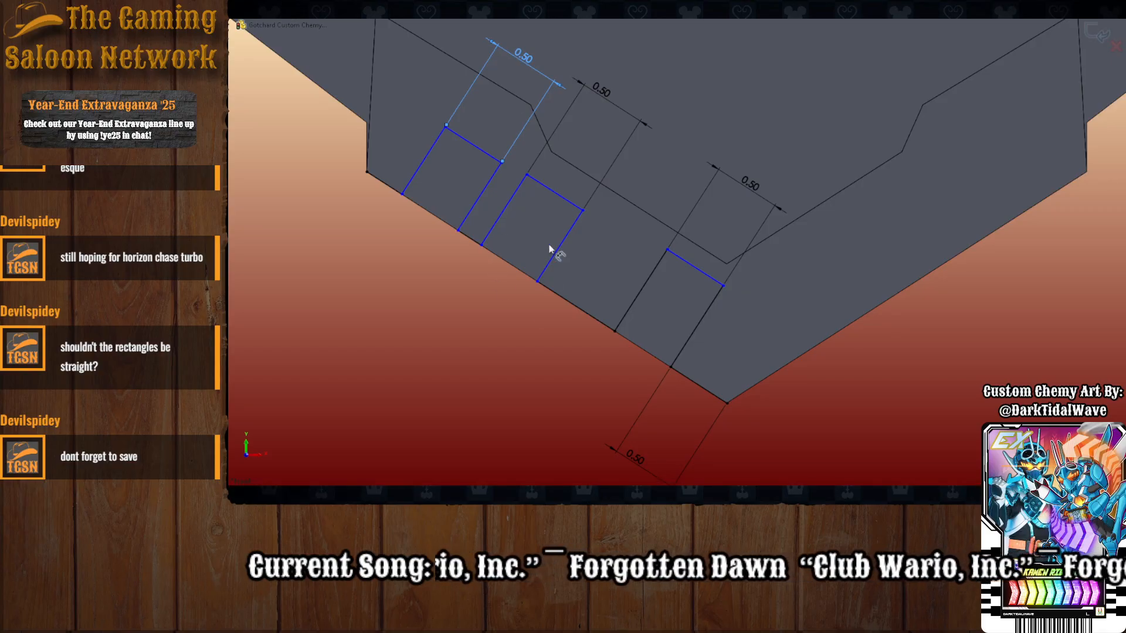
Dimension the two gaps between neighbouring slots along the lower edge and set each to 0.25.
left_click(572, 304)
left_click(514, 398)
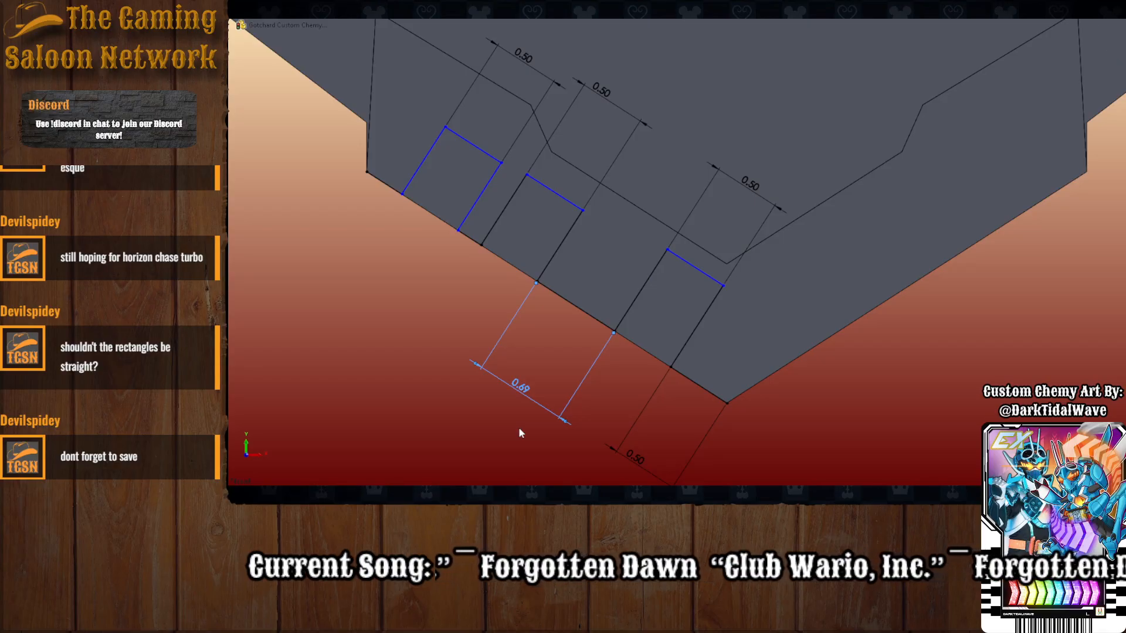
type(".25")
key("Return")
left_click(490, 251)
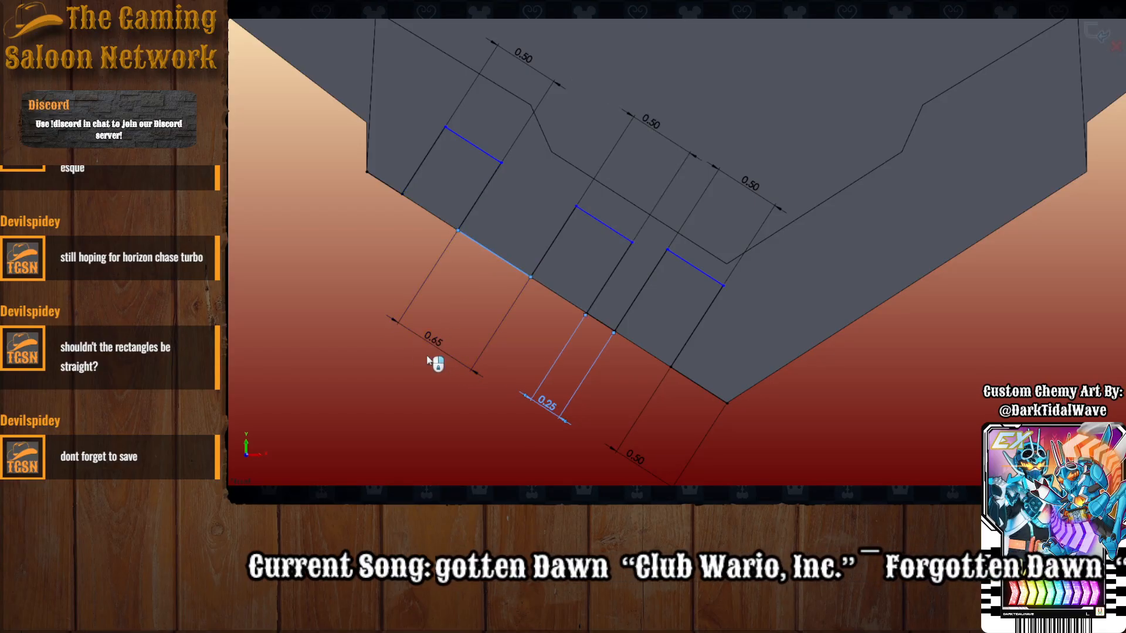
left_click(434, 359)
type(".25")
key("Return")
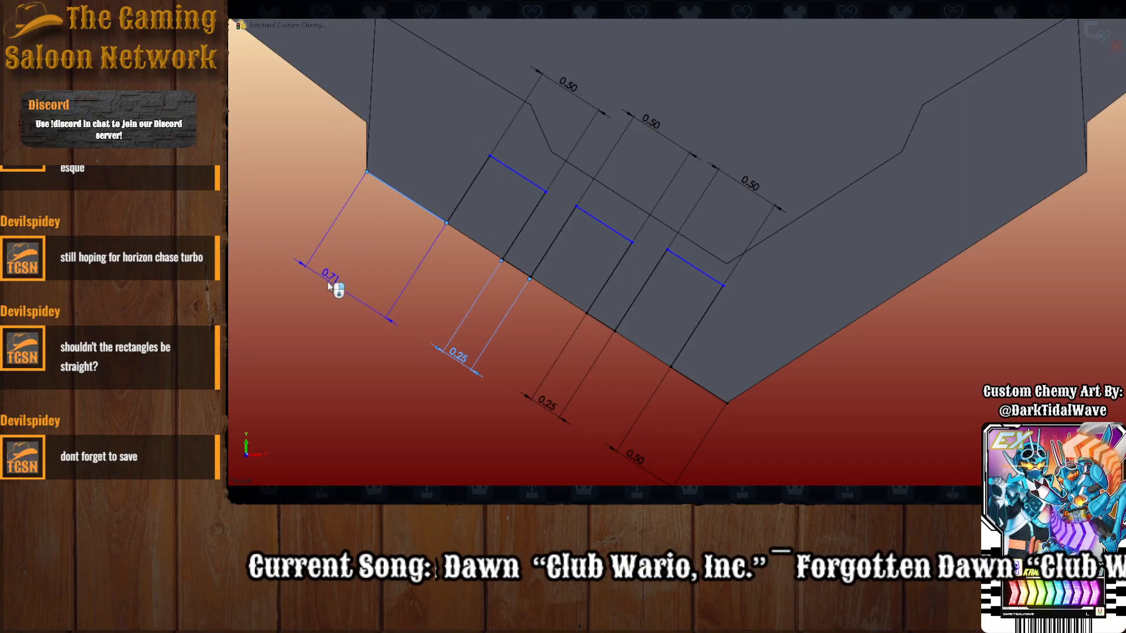
Add a driven dimension from the lower edge's left corner to the first slot, and set the third slot's distance from the chin tip to 0.605.
left_click(327, 282)
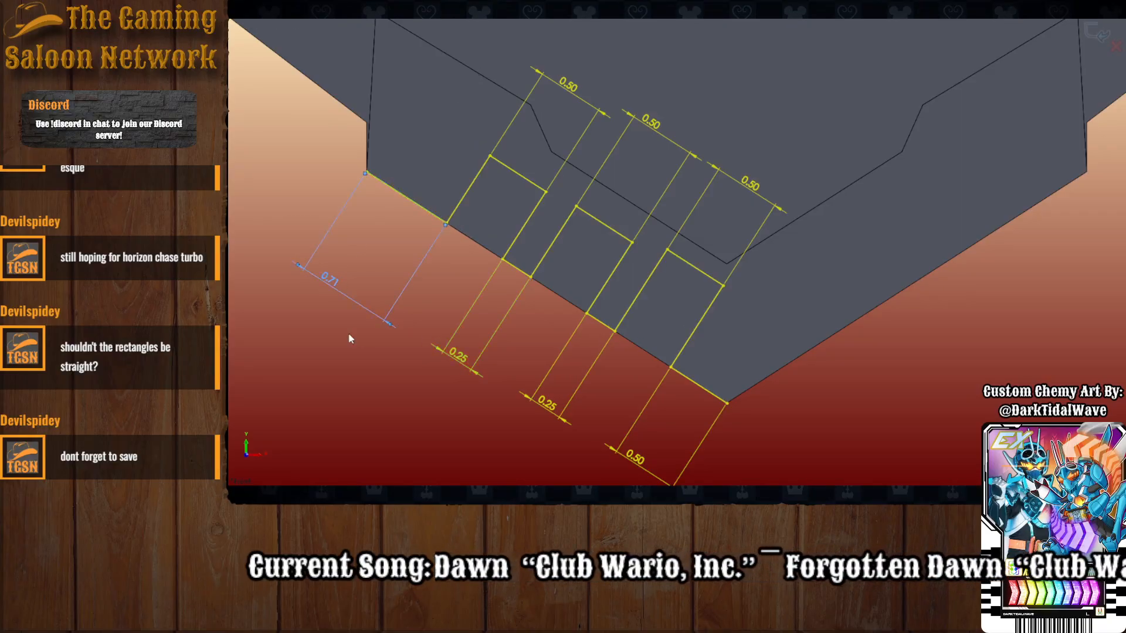
left_click(691, 220)
left_click(645, 468)
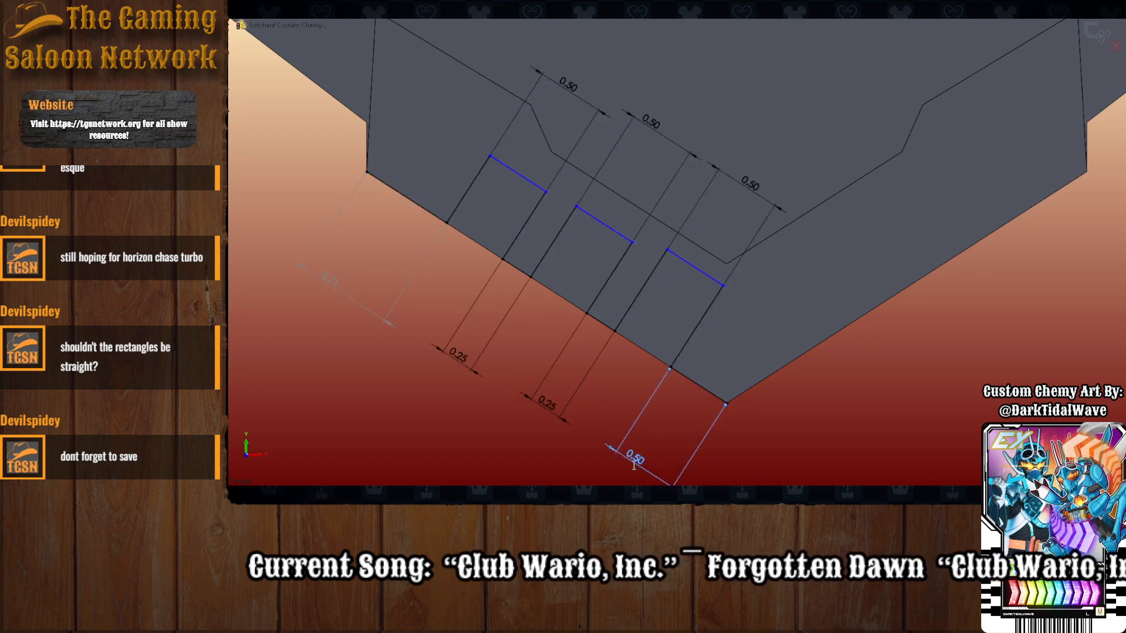
key("Return")
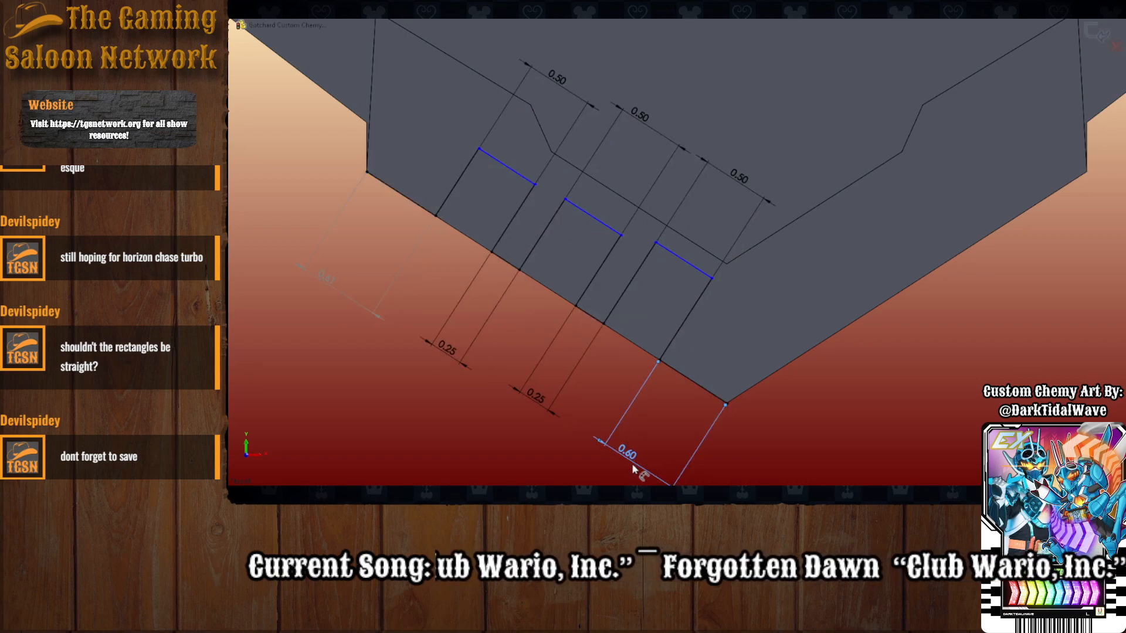
double_click(628, 451)
type("0.61")
key("Return")
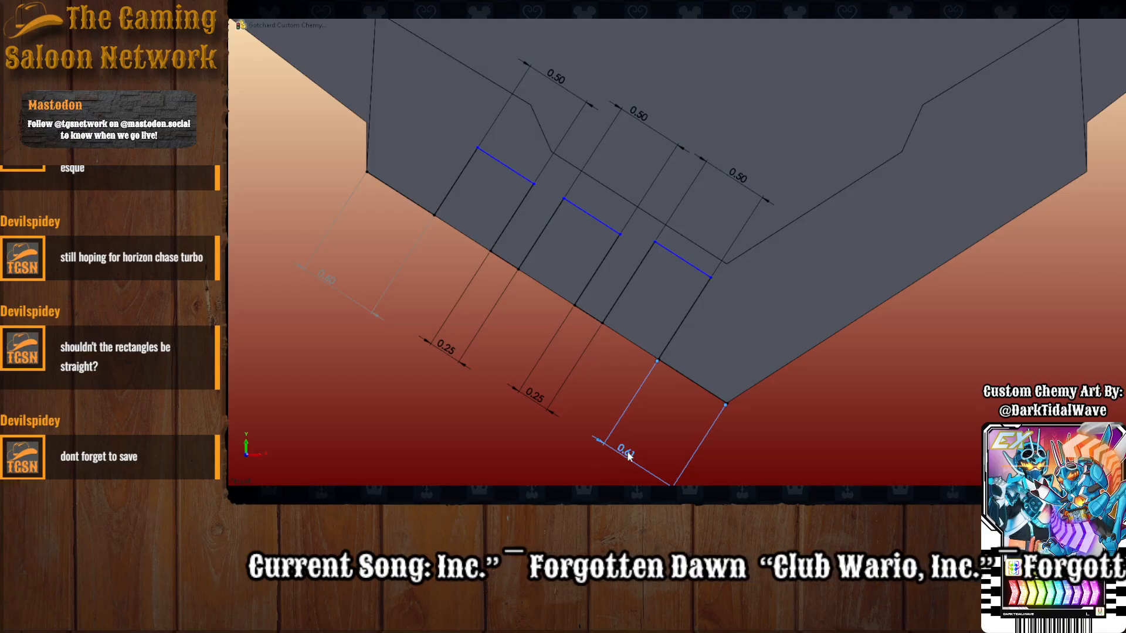
type("0.605")
key("Return")
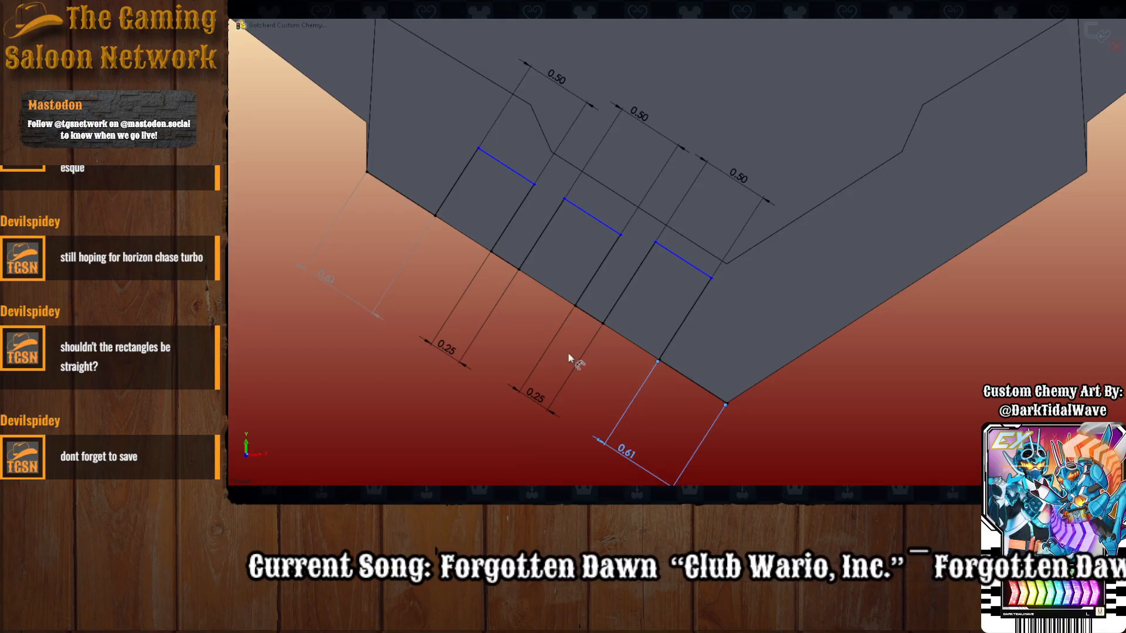
Dimension the depths of all three slots perpendicular to the lower edge and set each to 0.5.
left_click(460, 176)
left_click(384, 130)
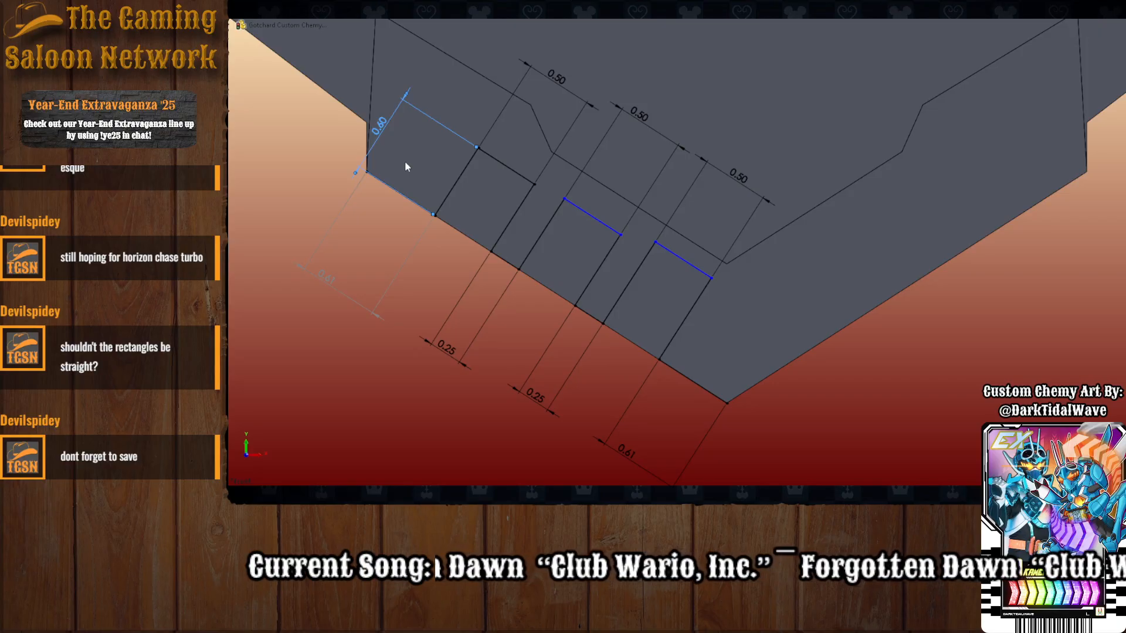
key("Return")
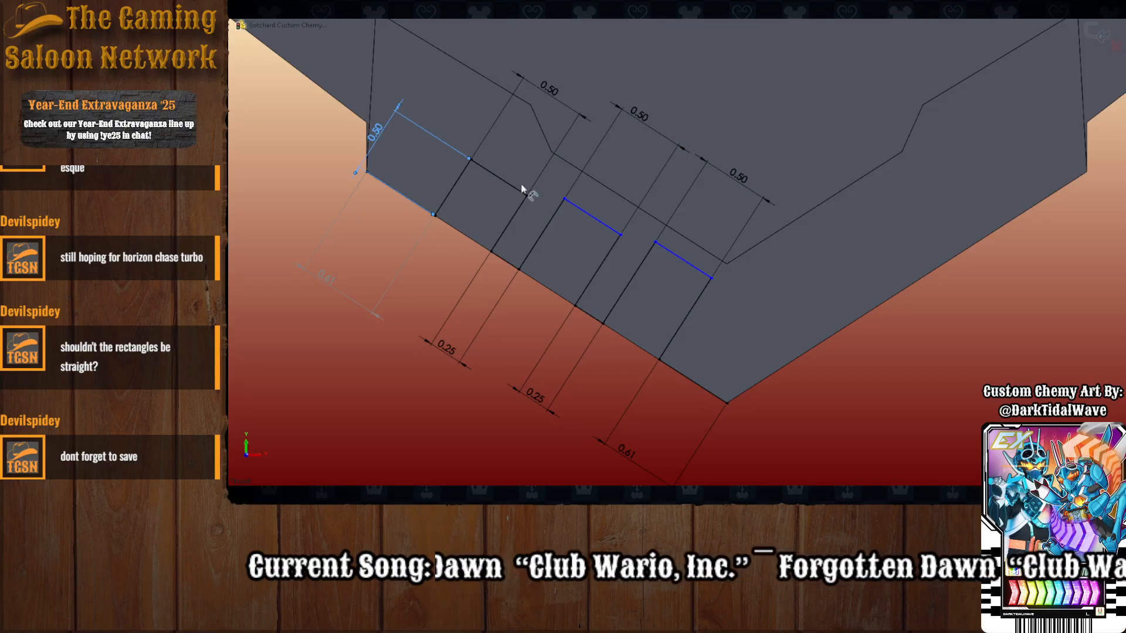
left_click(536, 245)
left_click(535, 237)
key("Return")
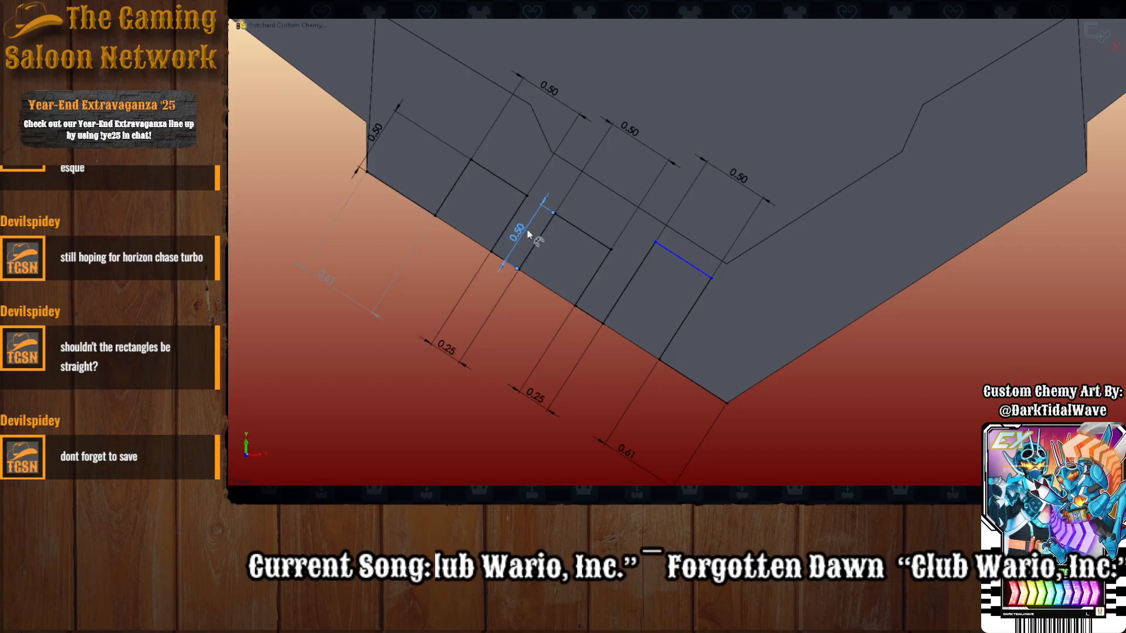
left_click(614, 278)
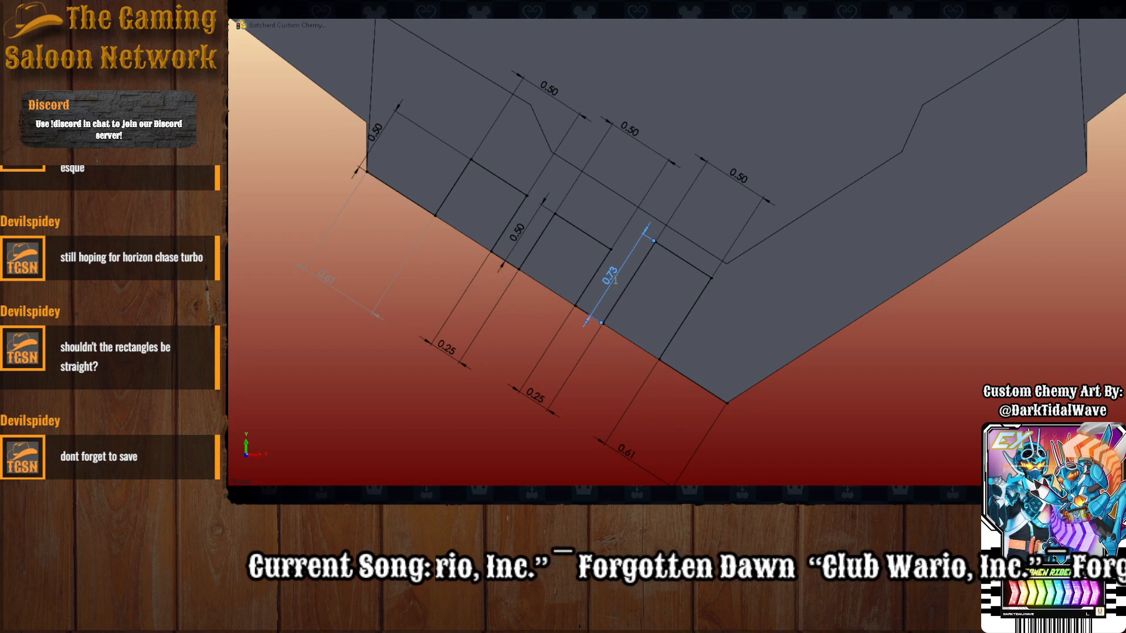
type("0.5")
key("Return")
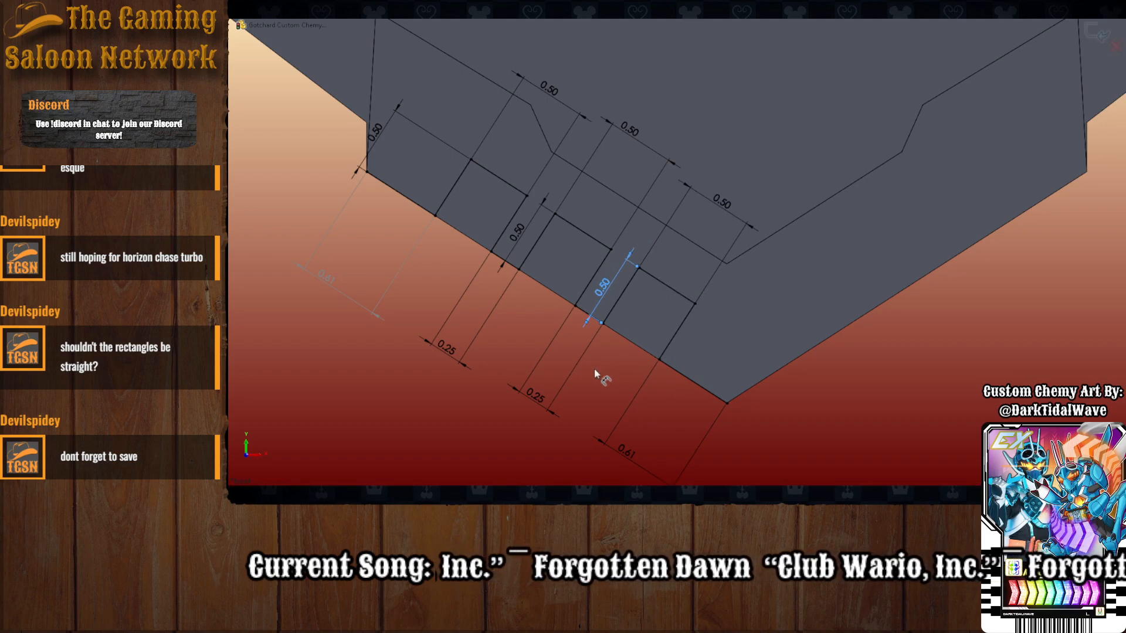
Set the depth of each of the three slots to 0.7.
left_click(377, 129)
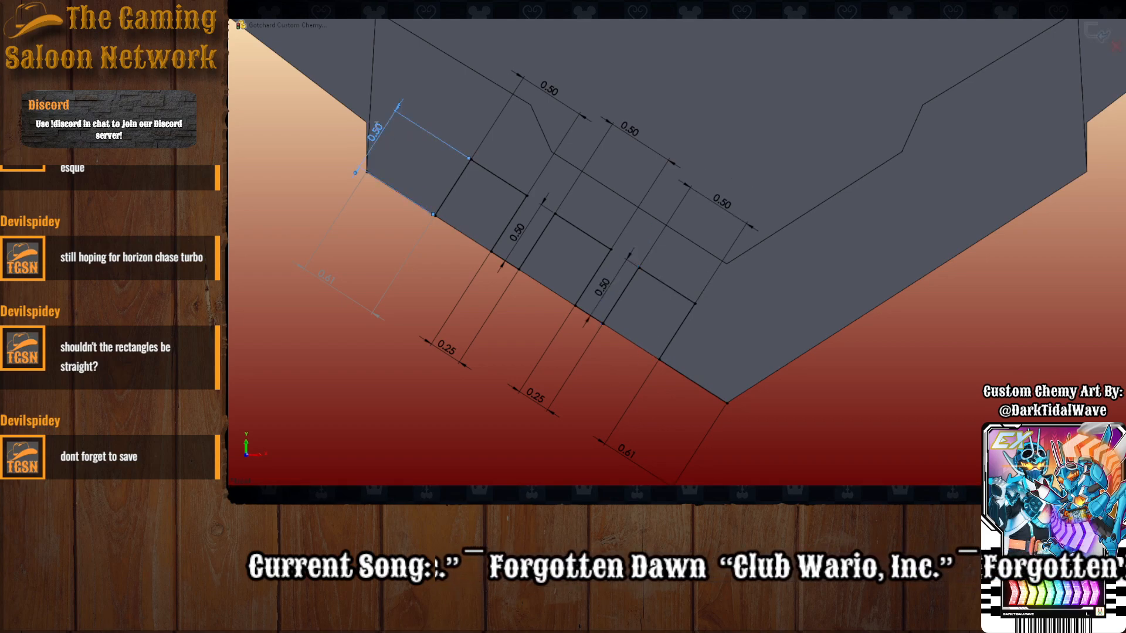
type("0.7")
key("Return")
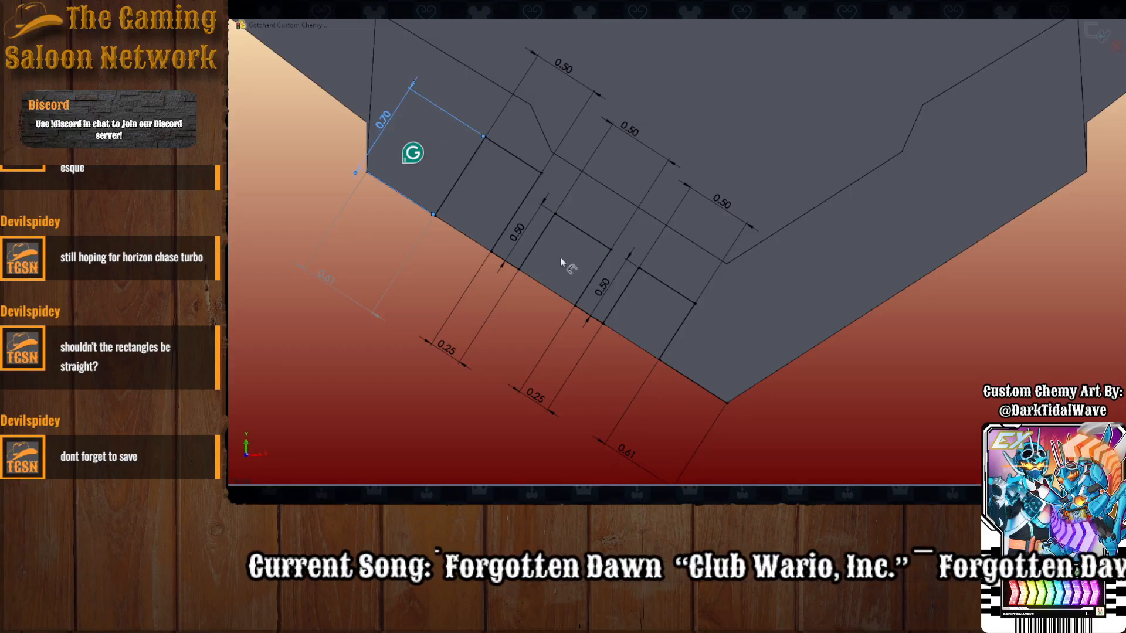
double_click(520, 231)
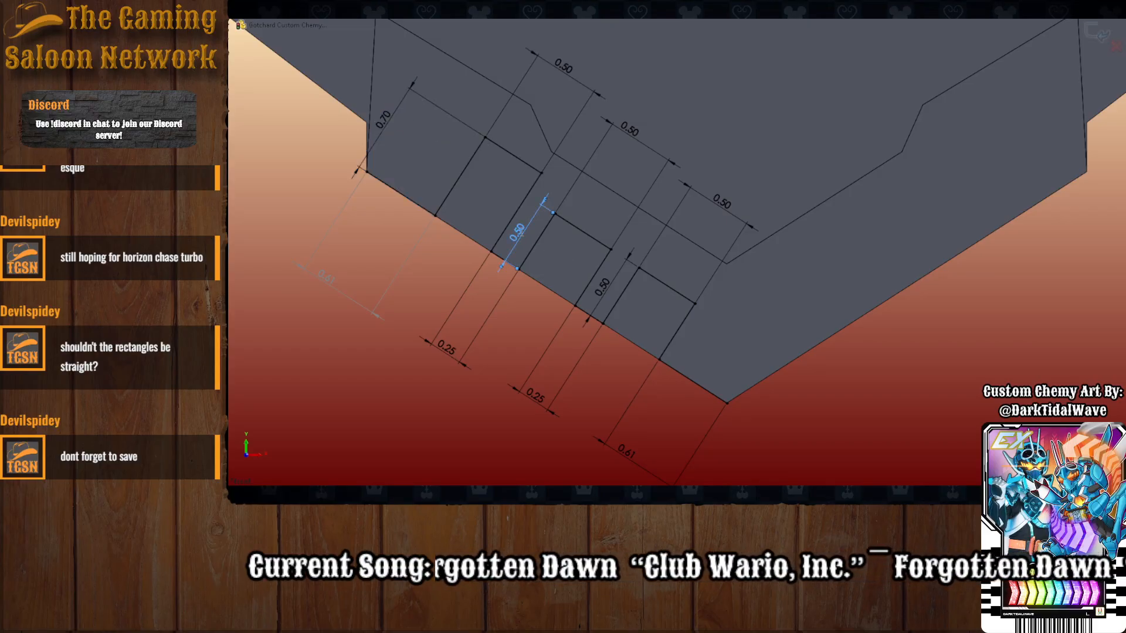
type("0.7")
key("Return")
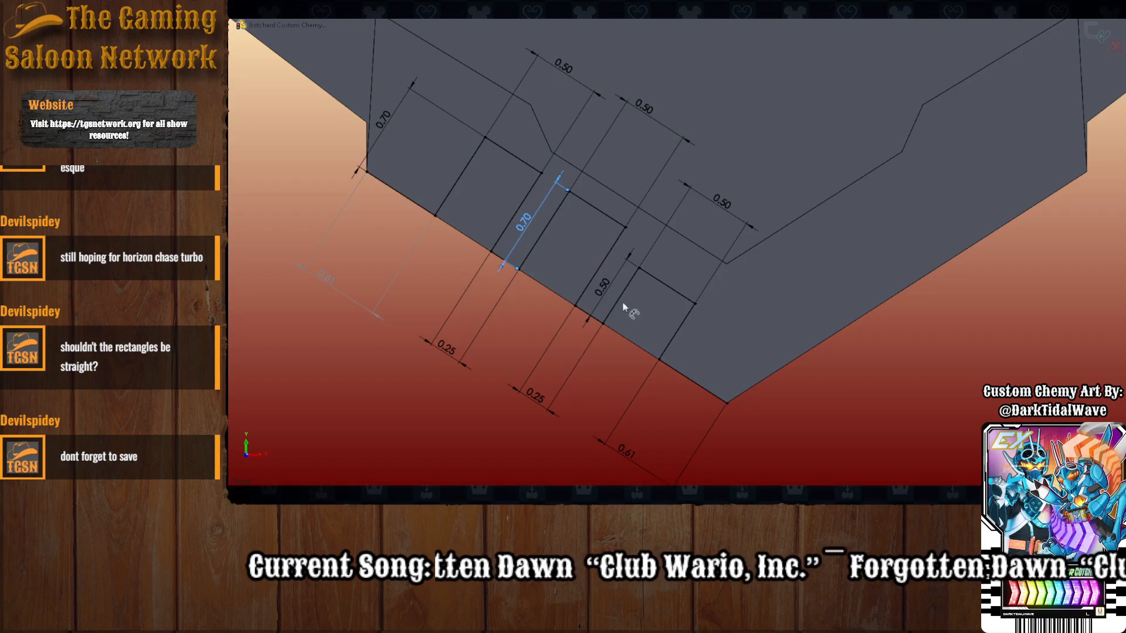
double_click(602, 290)
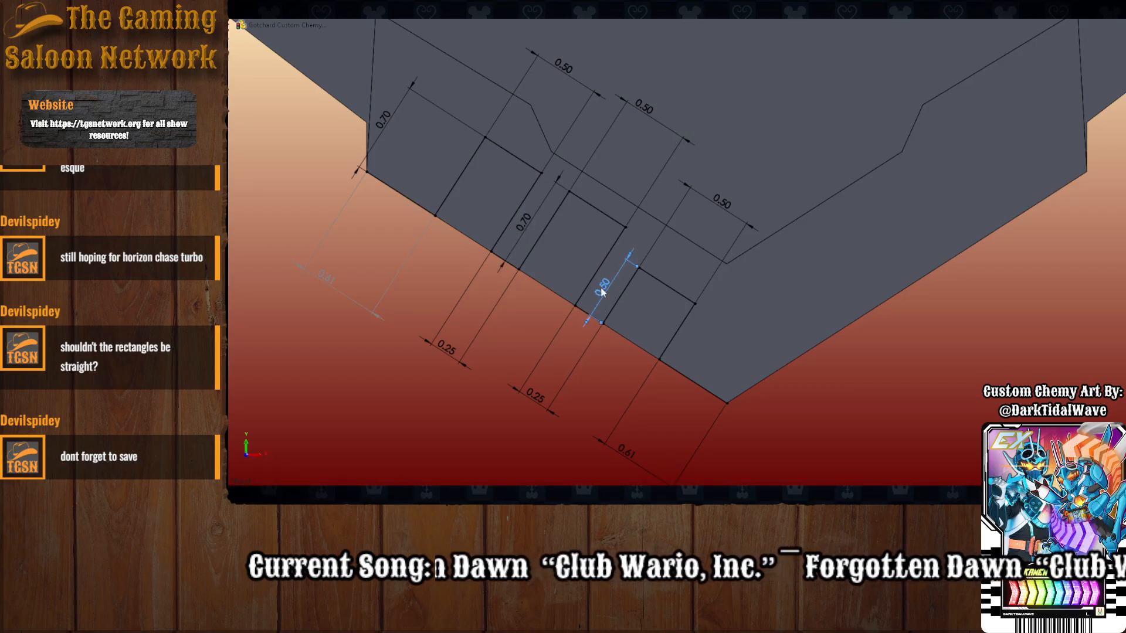
type("0.7")
key("Return")
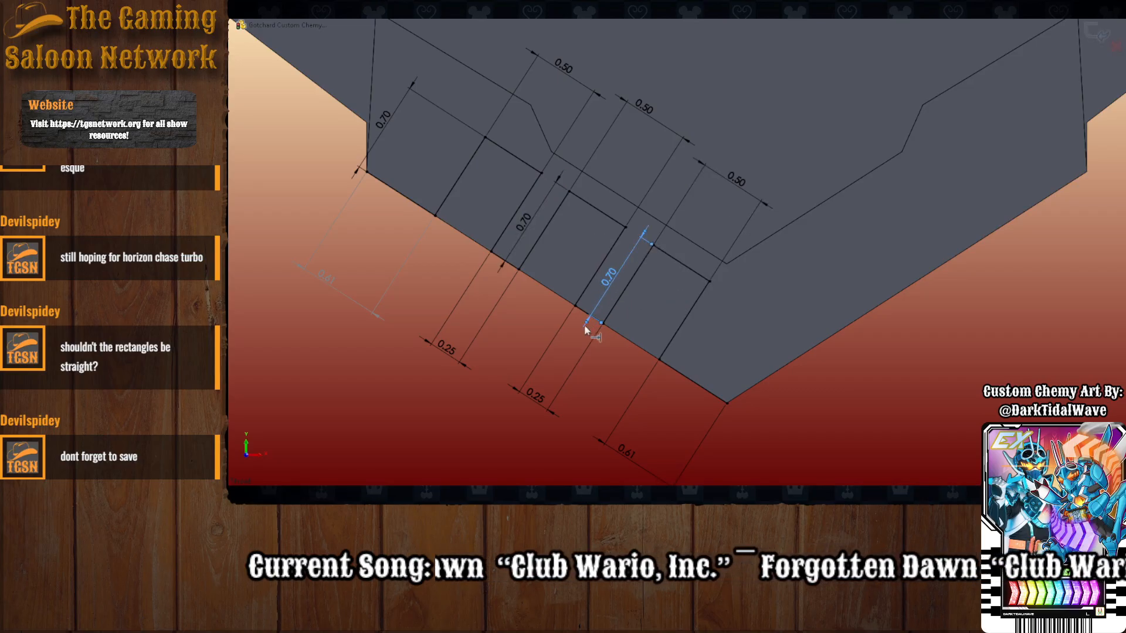
Try distances of 0.75, 0.8 and 1 between the third slot and the chin tip.
left_click(330, 285)
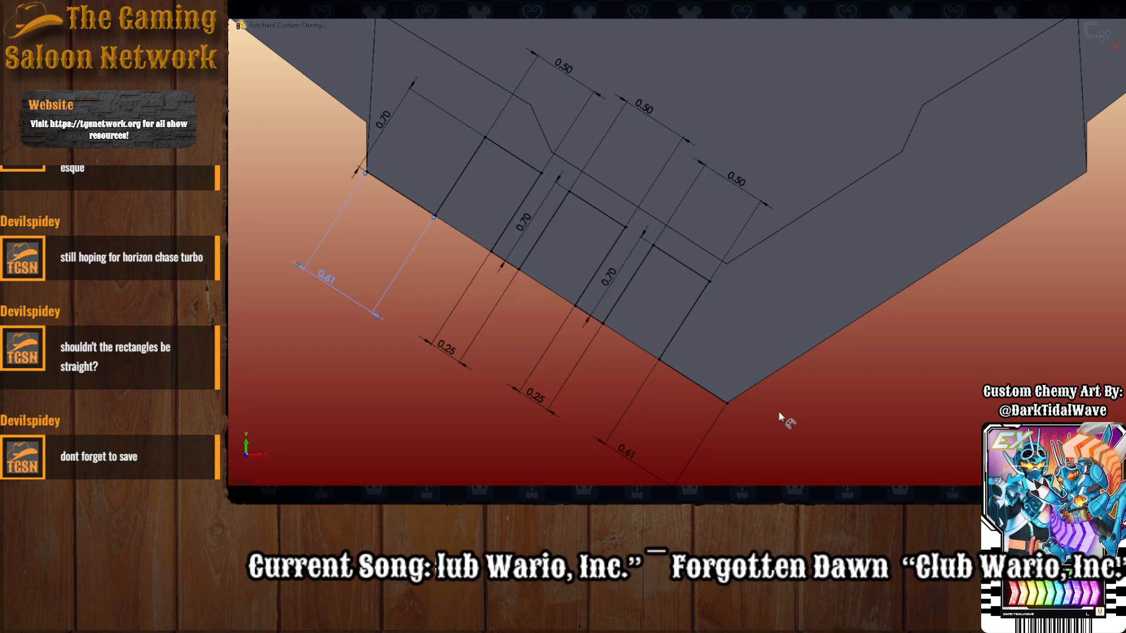
left_click(631, 455)
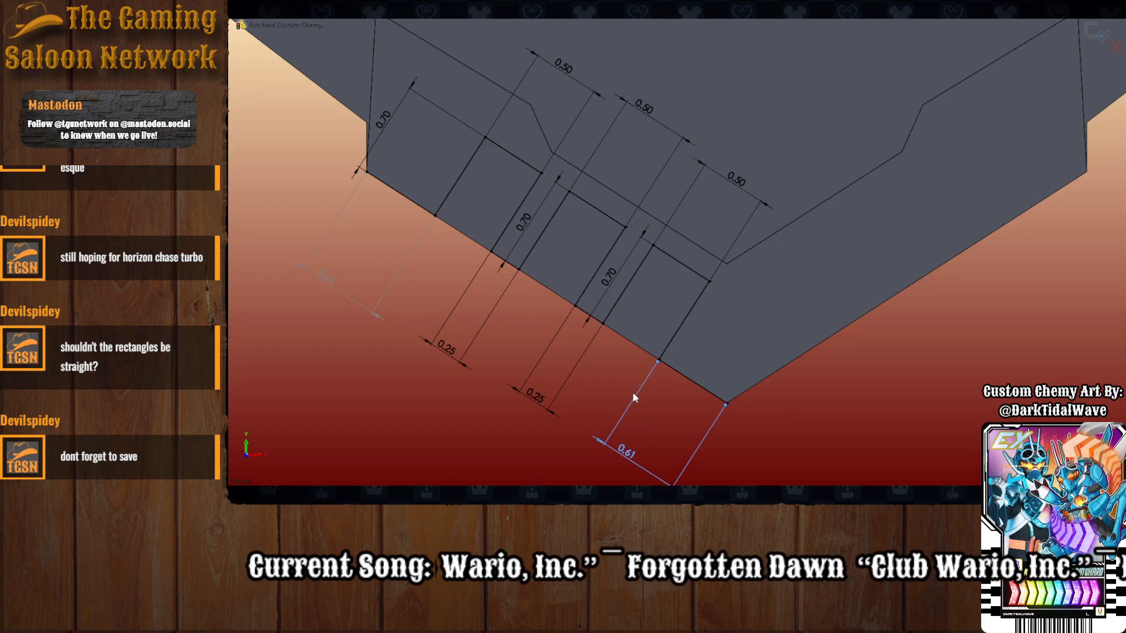
key("Return")
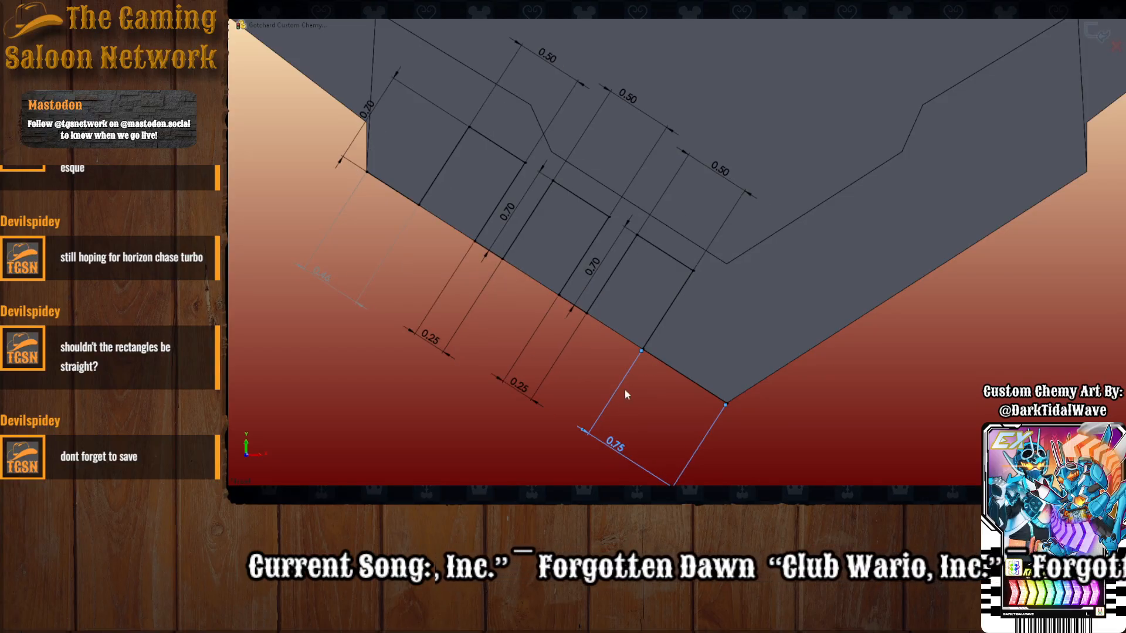
key("Return")
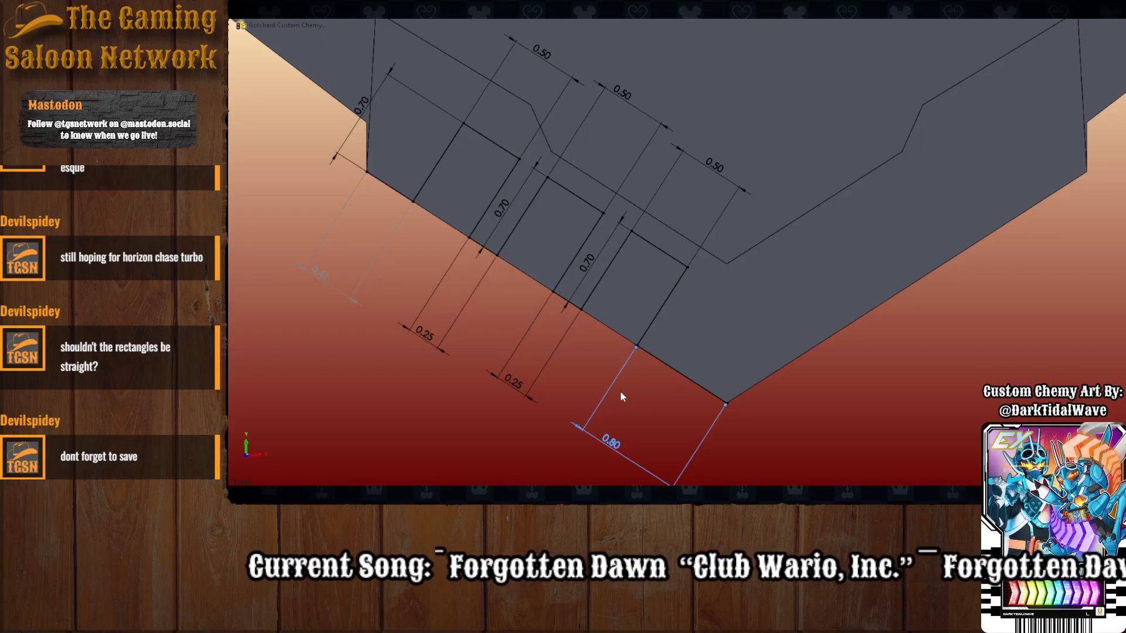
key("Return")
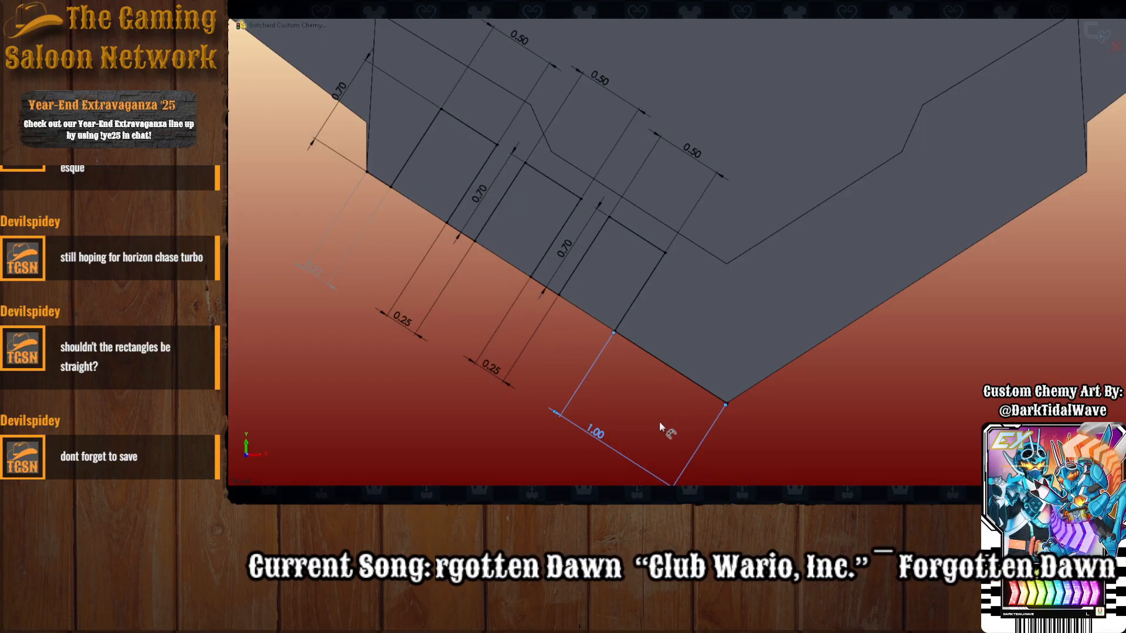
Try a 0.5 gap between the first and second slots, and undo the change.
left_click(404, 326)
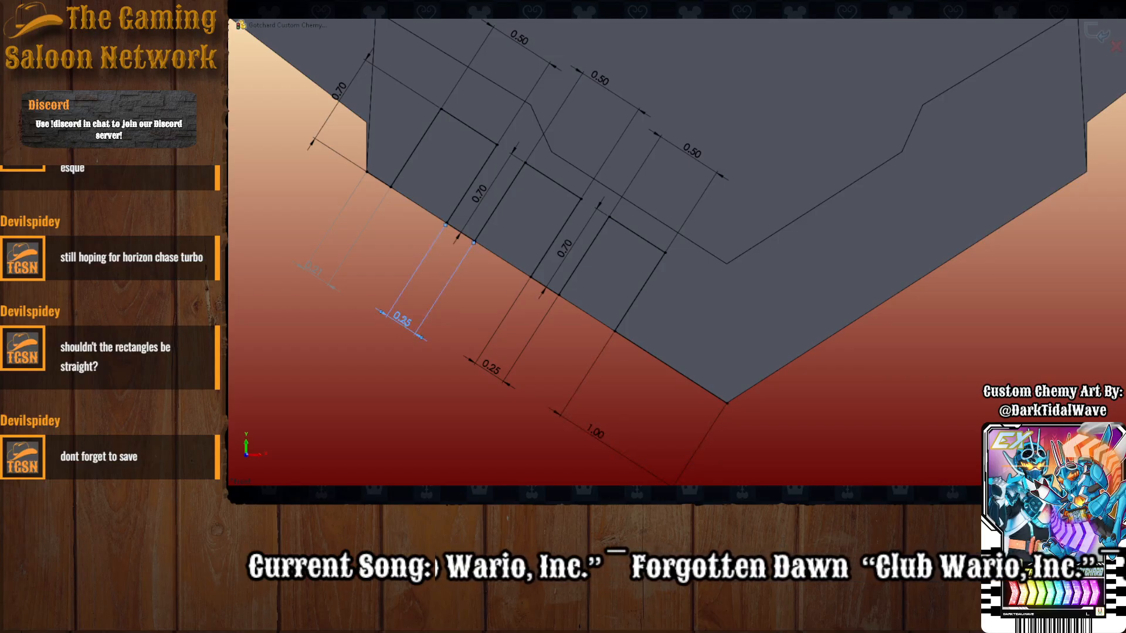
key("Return")
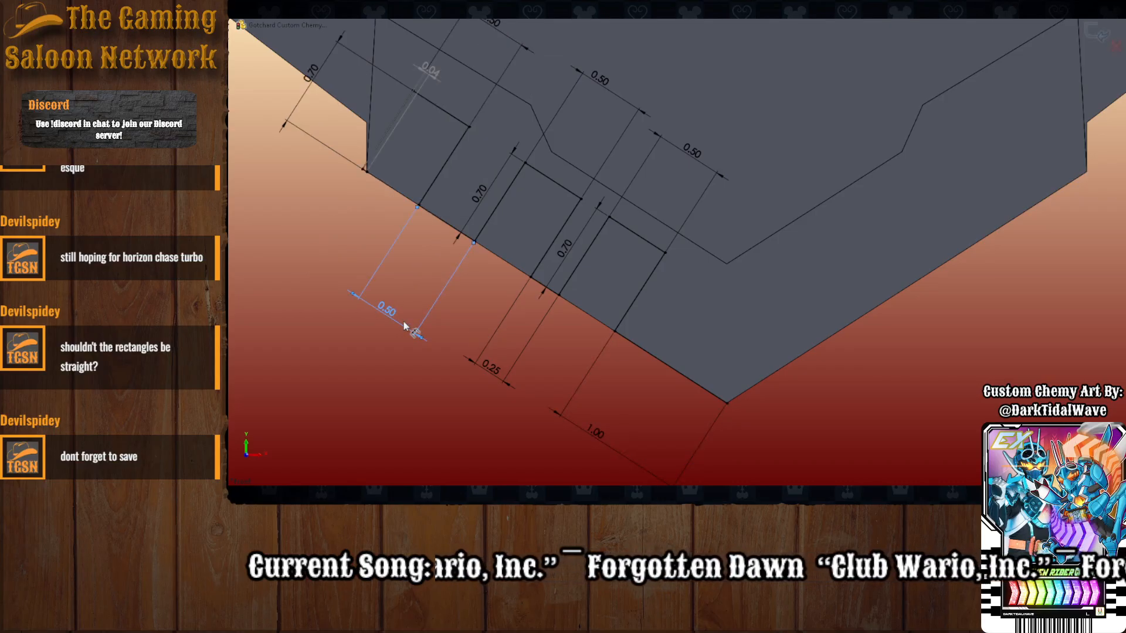
key("ctrl+z")
Set both gaps between the slots to 0.5, and the third slot's distance from the chin tip to 0.8 and finally 0.6.
left_click(600, 431)
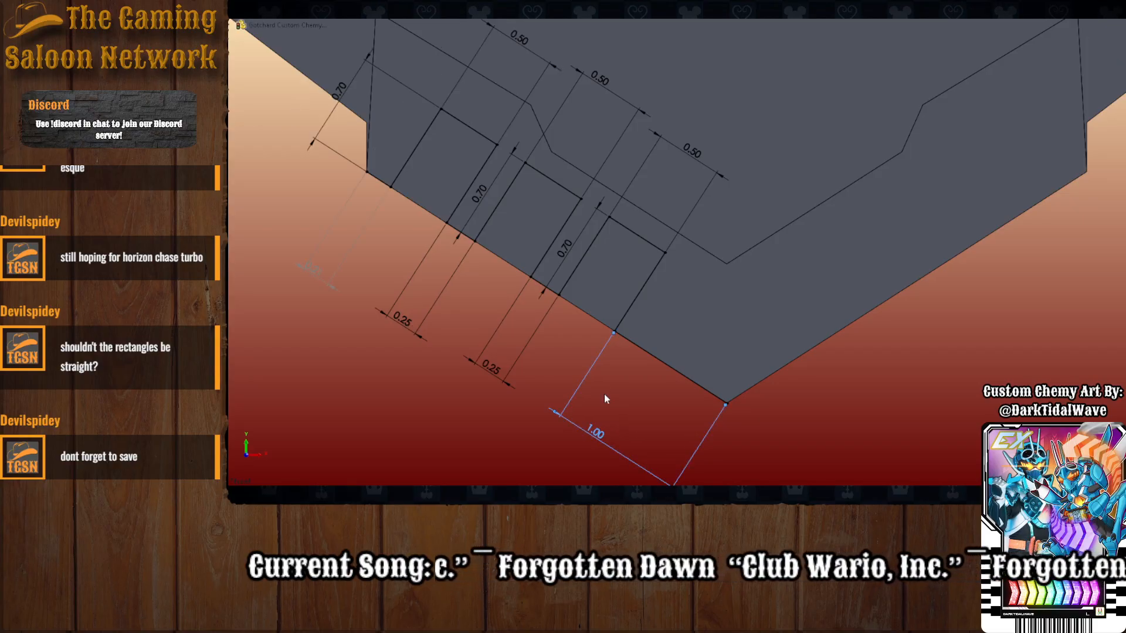
key("Return")
double_click(428, 336)
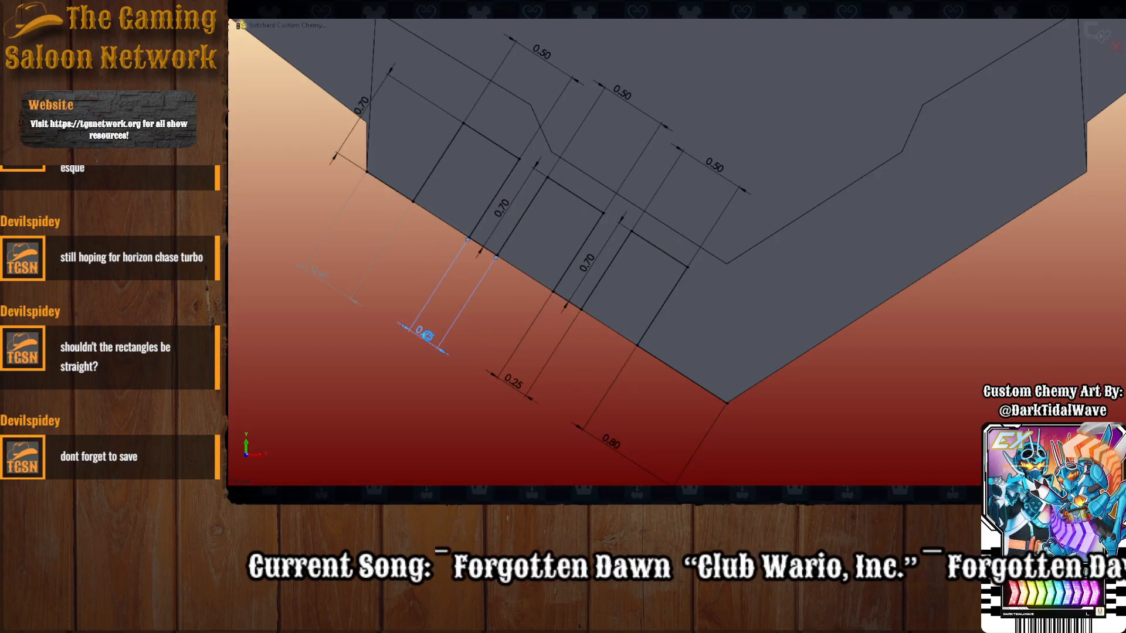
left_click(508, 380)
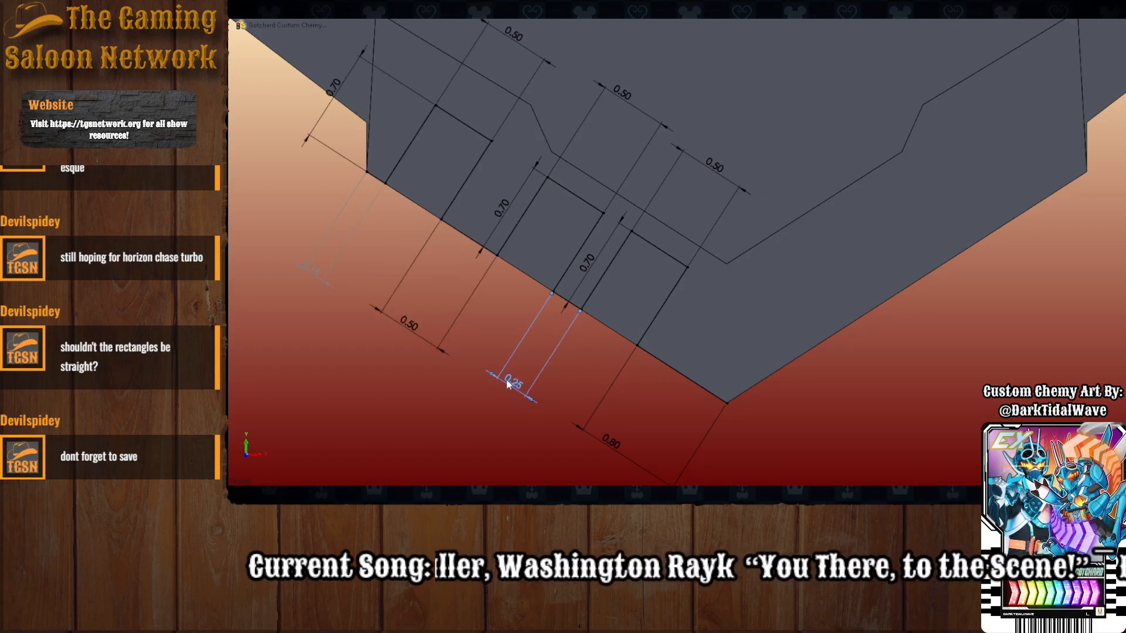
key("Return")
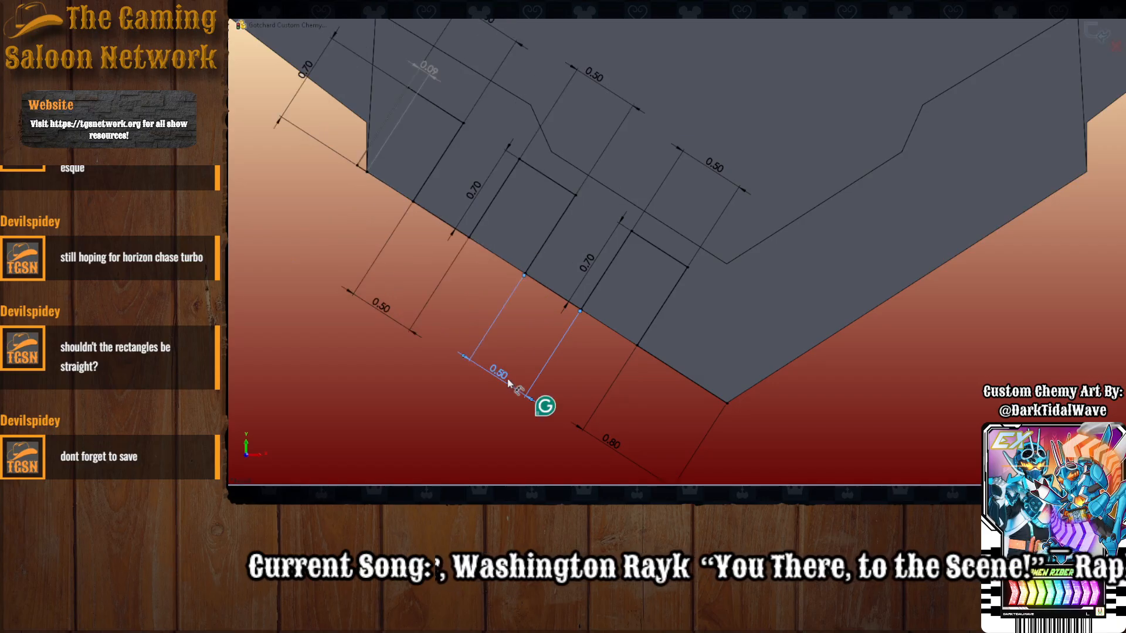
double_click(611, 442)
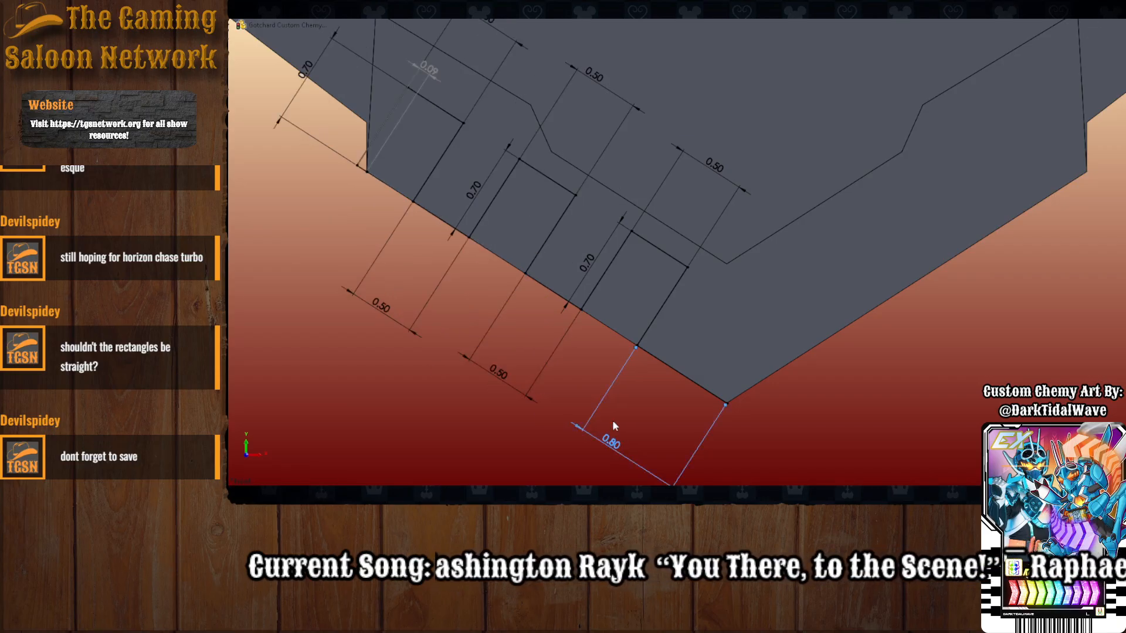
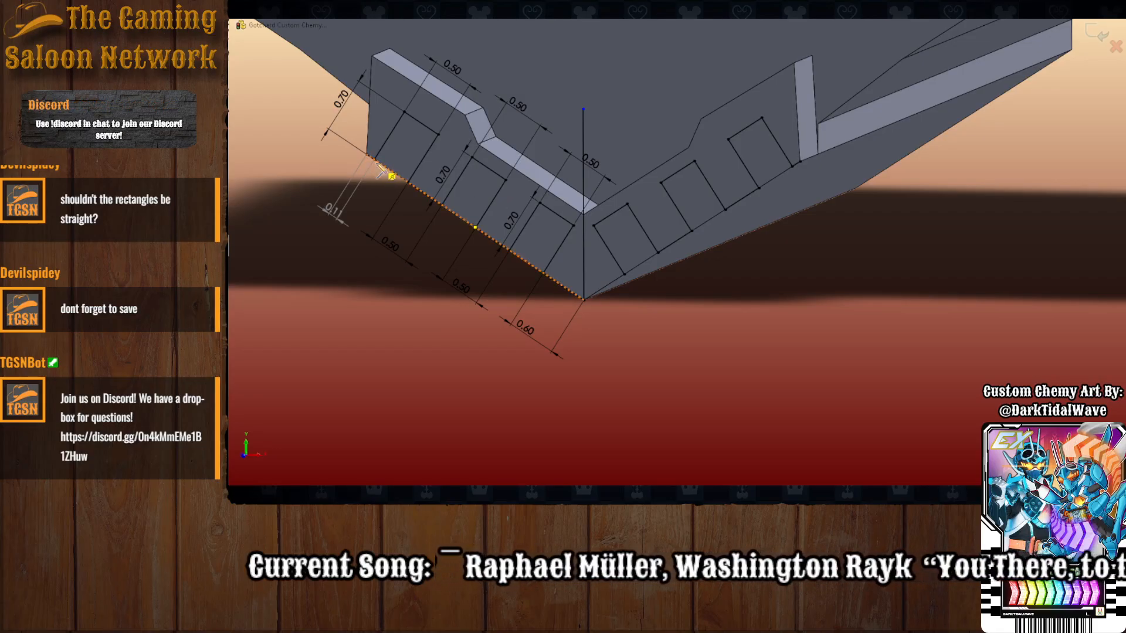
Draw a line along each lower chin edge to close off the bases of its three slots.
left_click(544, 273)
left_click(624, 274)
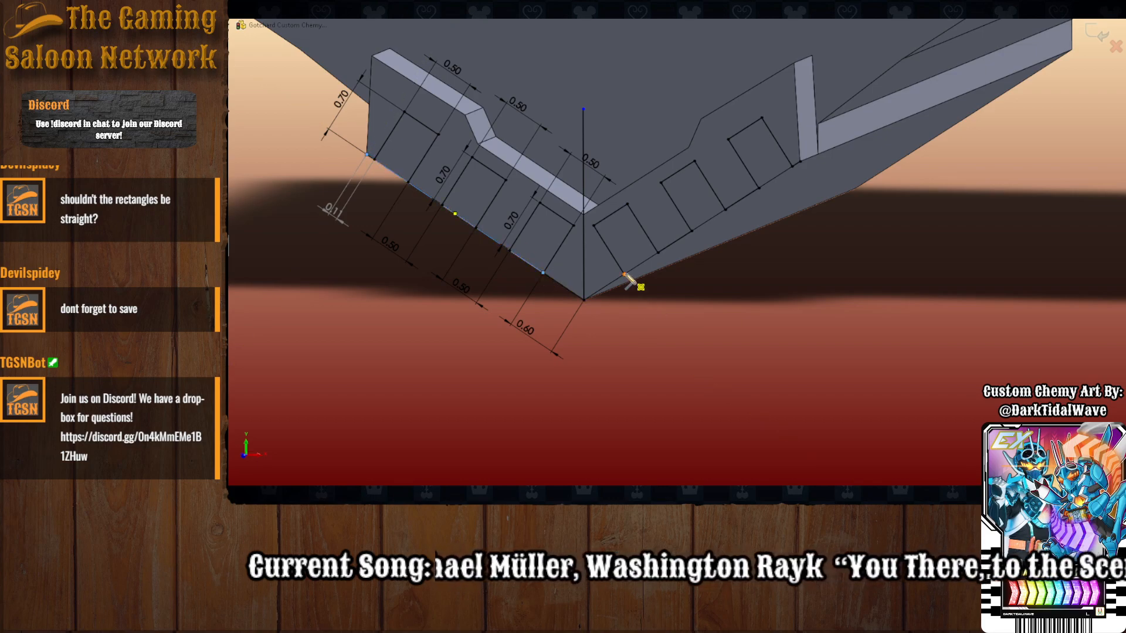
left_click(791, 167)
key("Escape")
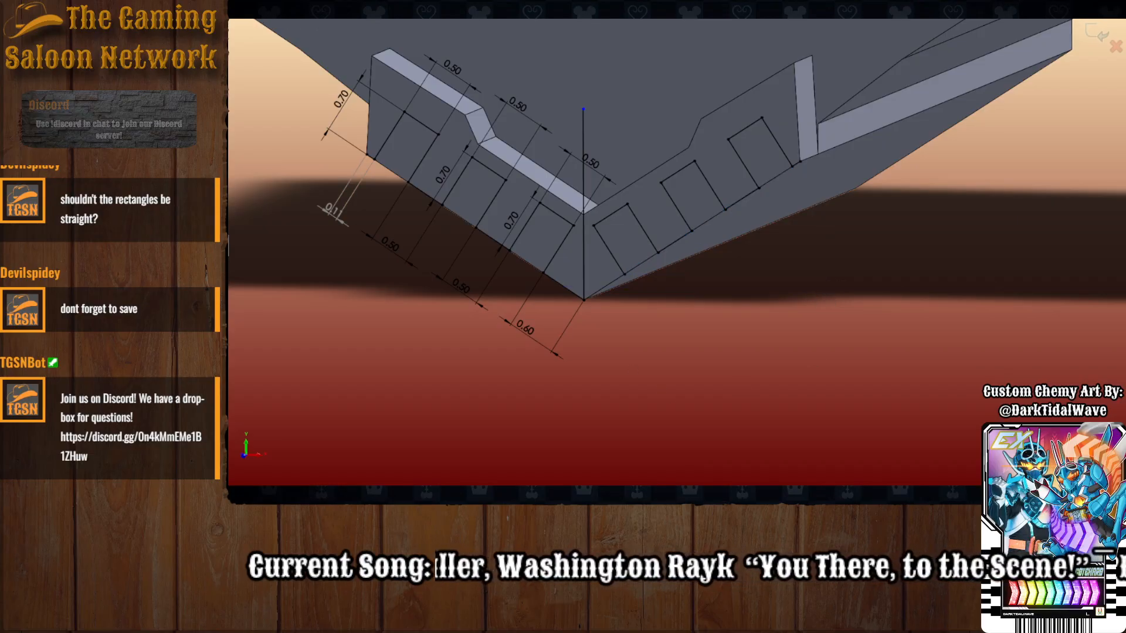
Cut the six slot contours, three on each side of the chin tip, out of the chin guard.
left_click(403, 149)
left_click(472, 199)
left_click(546, 237)
left_click(639, 243)
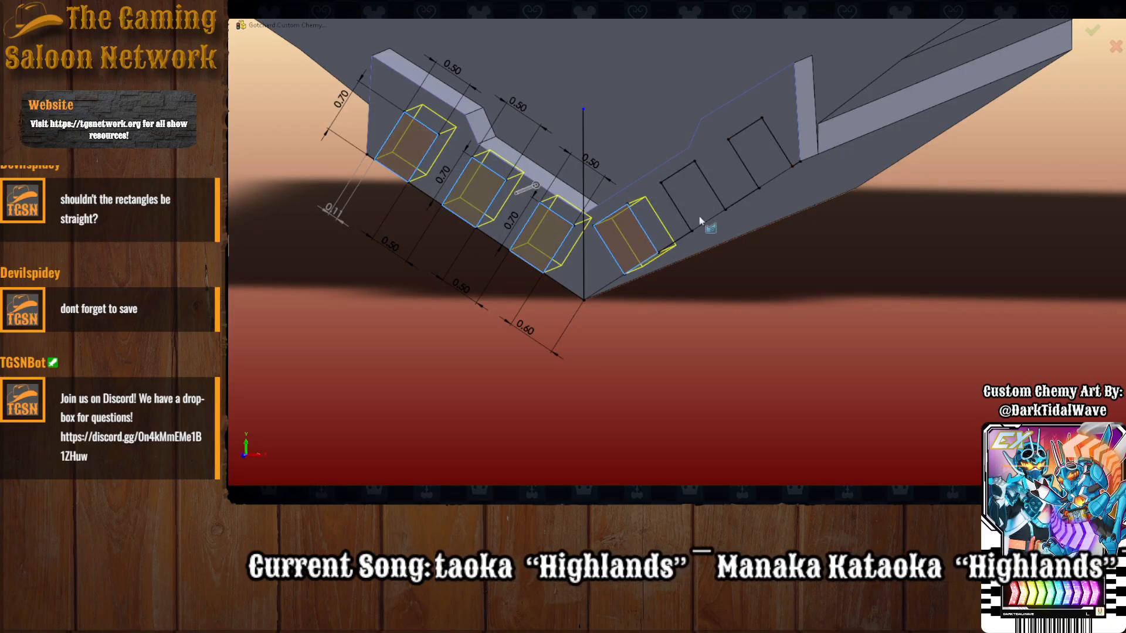
left_click(698, 205)
left_click(771, 170)
middle_click_drag(751, 287, 720, 335)
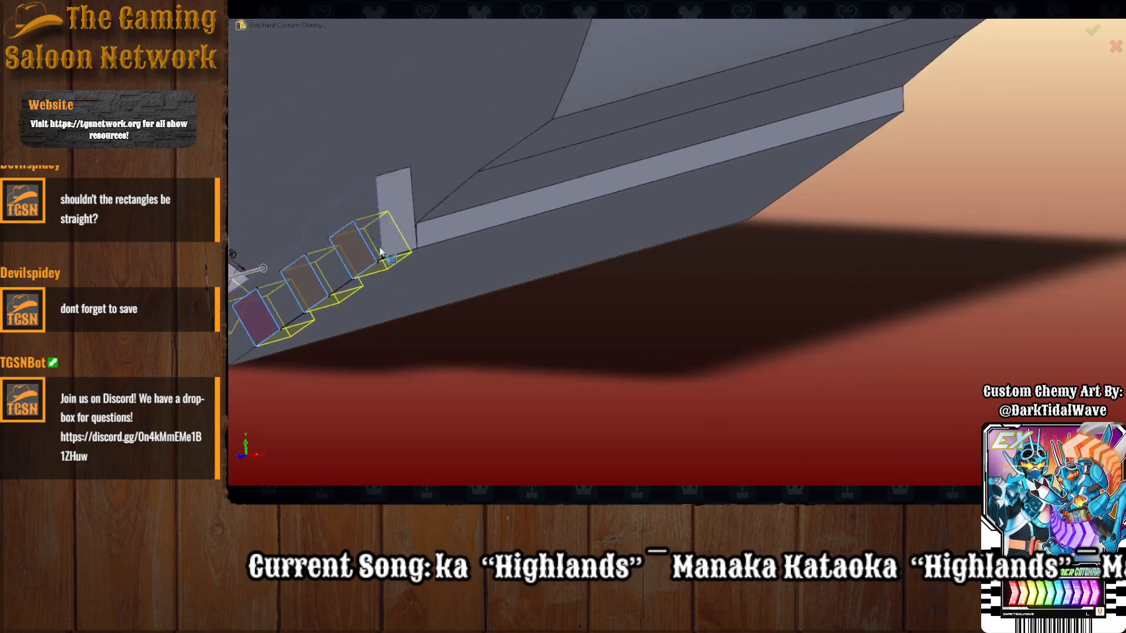
scroll(382, 246, "up", 2)
scroll(555, 346, "down", 1)
mouse_move(554, 346)
middle_mouse_down()
mouse_move(516, 342)
mouse_move(502, 384)
mouse_move(515, 344)
mouse_move(523, 377)
mouse_move(567, 360)
middle_mouse_up()
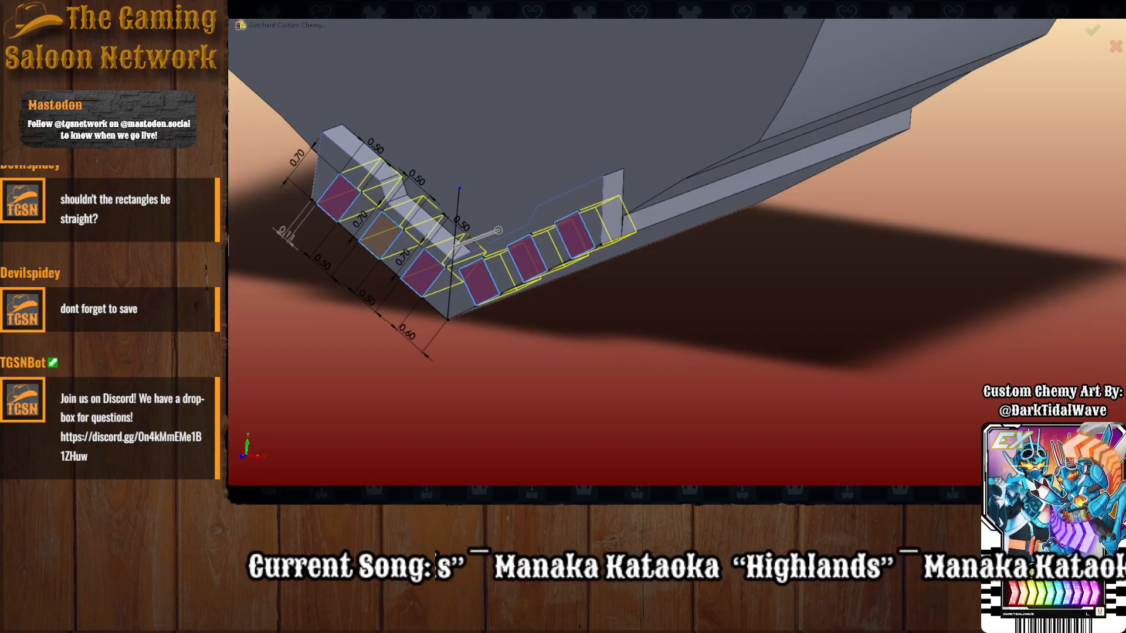
middle_click_drag(475, 276, 530, 299)
scroll(530, 299, "up", 2)
scroll(935, 143, "down", 3)
middle_click_drag(838, 232, 692, 203)
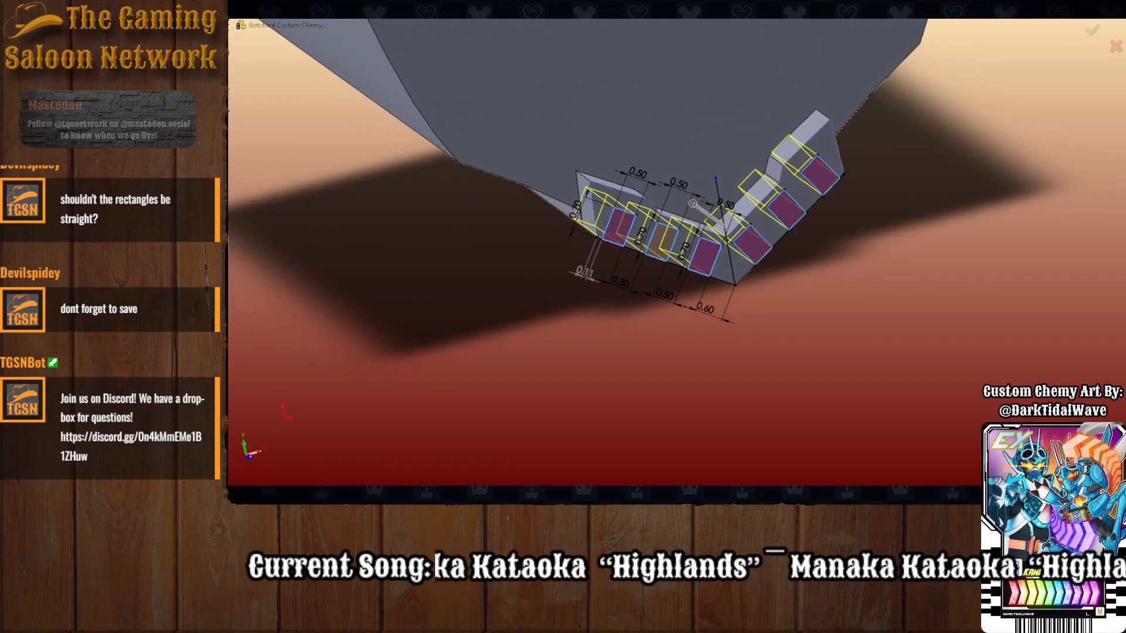
key("Return")
Examine the slotted chin guard and the whole helmet silhouette from several angles and distances.
middle_click_drag(696, 351, 674, 317)
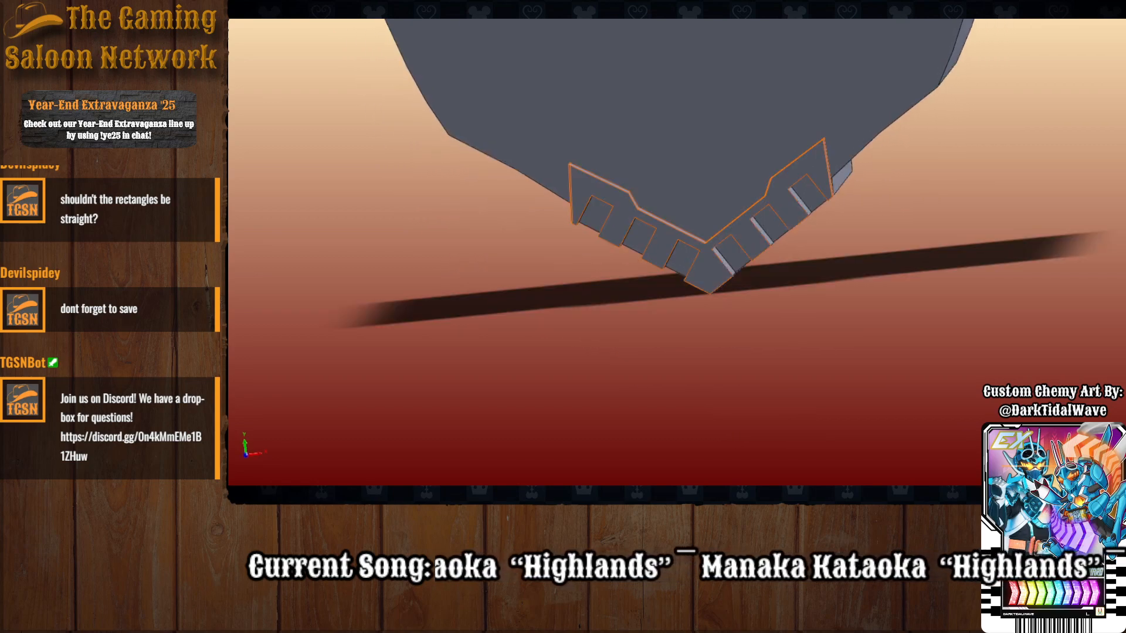
left_click(683, 258)
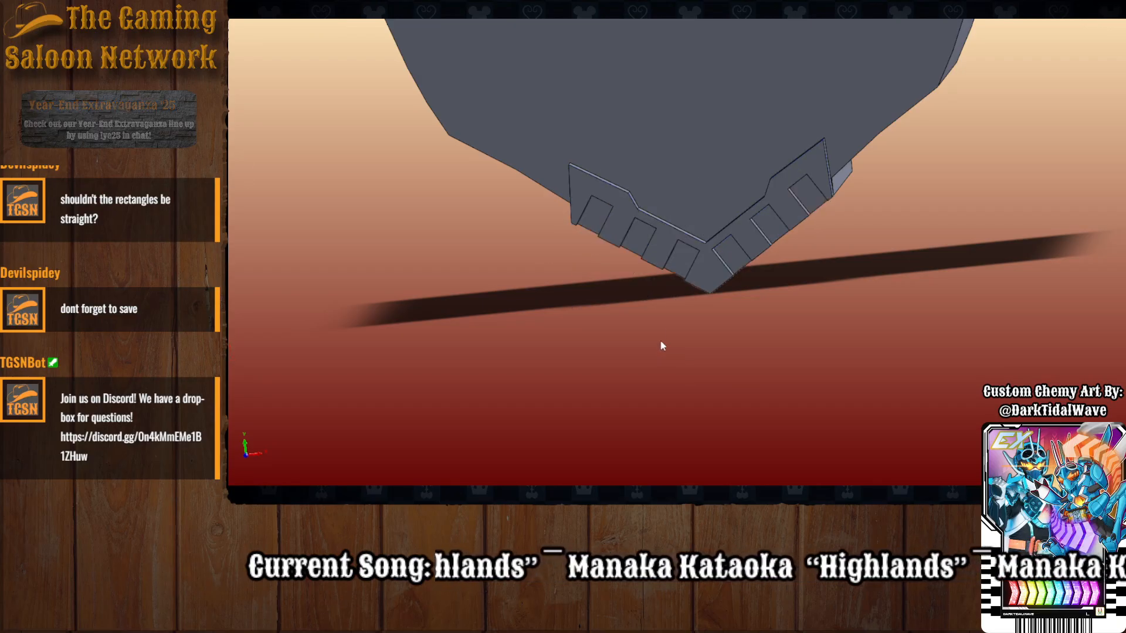
scroll(722, 234, "down", 2)
middle_click_drag(689, 358, 667, 399)
scroll(775, 141, "up", 3)
scroll(775, 137, "up", 5)
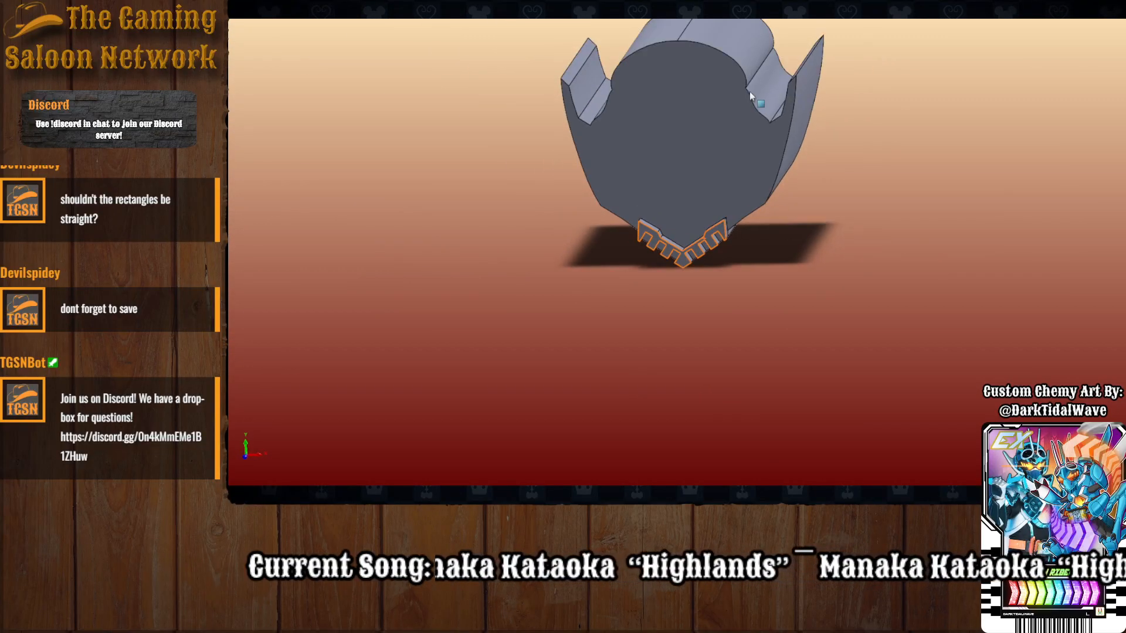
scroll(749, 92, "down", 4)
scroll(666, 345, "up", 2)
scroll(666, 345, "down", 1)
middle_click_drag(658, 363, 686, 339)
middle_click_drag(674, 281, 664, 261)
scroll(655, 268, "up", 2)
scroll(654, 268, "down", 2)
scroll(669, 270, "up", 3)
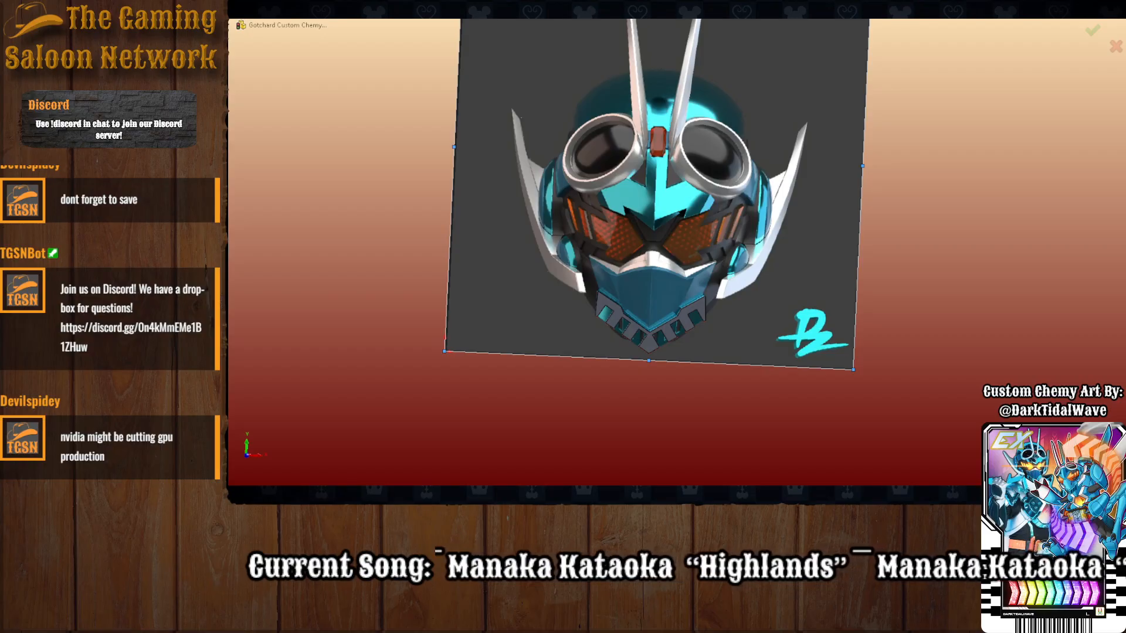
Make the helmet reference picture semi-transparent over the model and accept its settings.
key("Return")
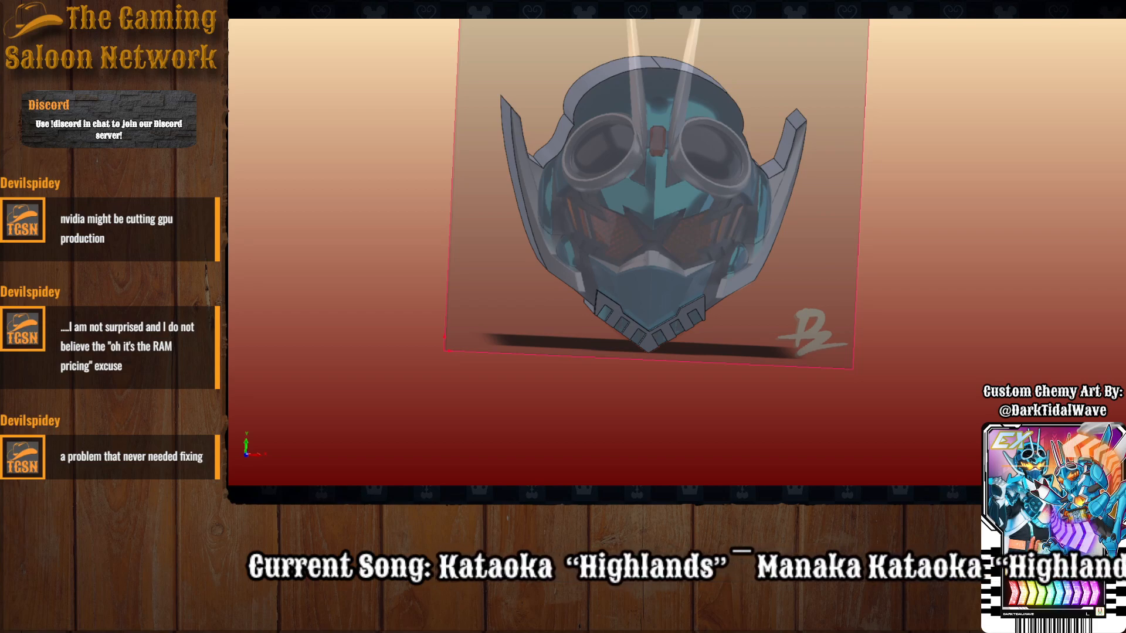
scroll(684, 226, "down", 3)
scroll(641, 24, "up", 3)
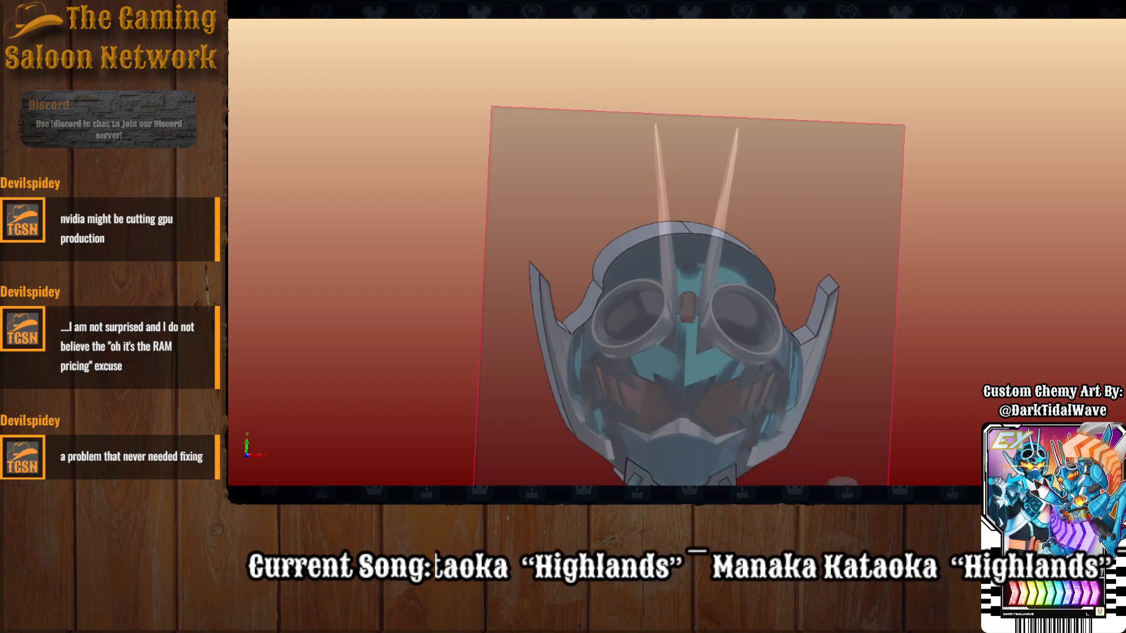
Start a new sketch and draw the mouth plate's side line from the chin guard's inner notch up to below the eye.
left_click(664, 19)
left_click(545, 378)
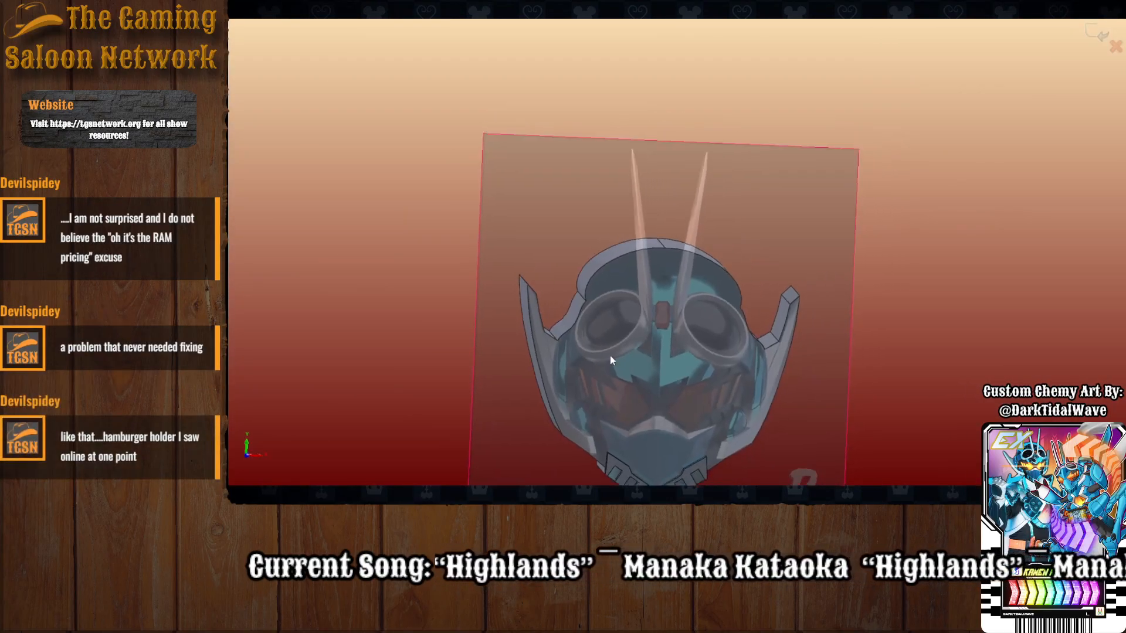
scroll(545, 382, "down", 5)
scroll(545, 387, "up", 5)
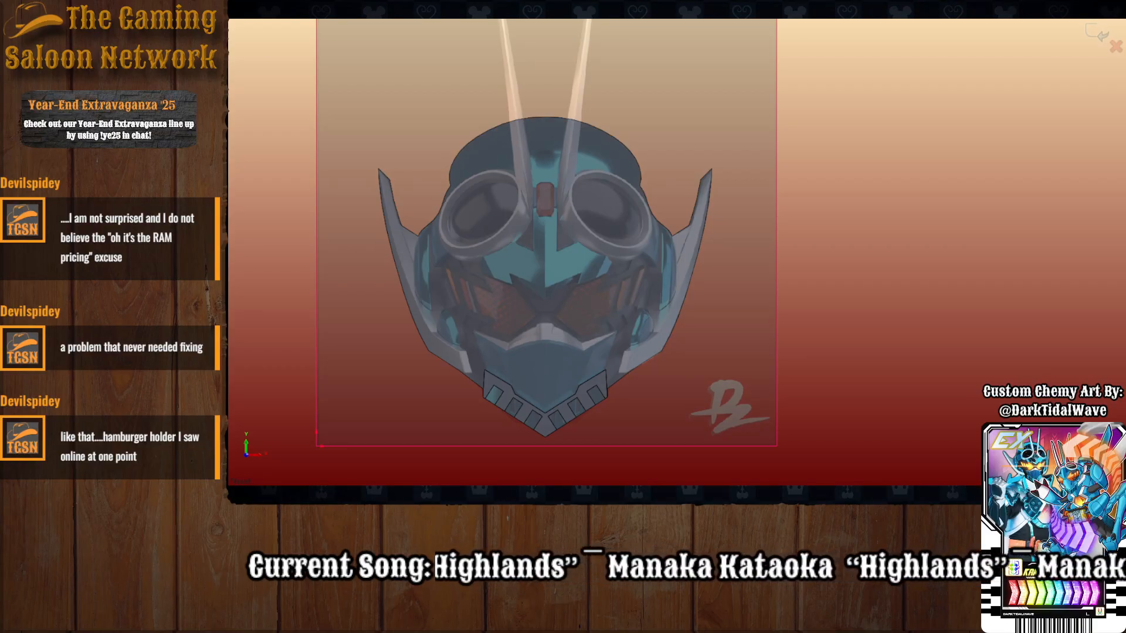
scroll(534, 410, "up", 3)
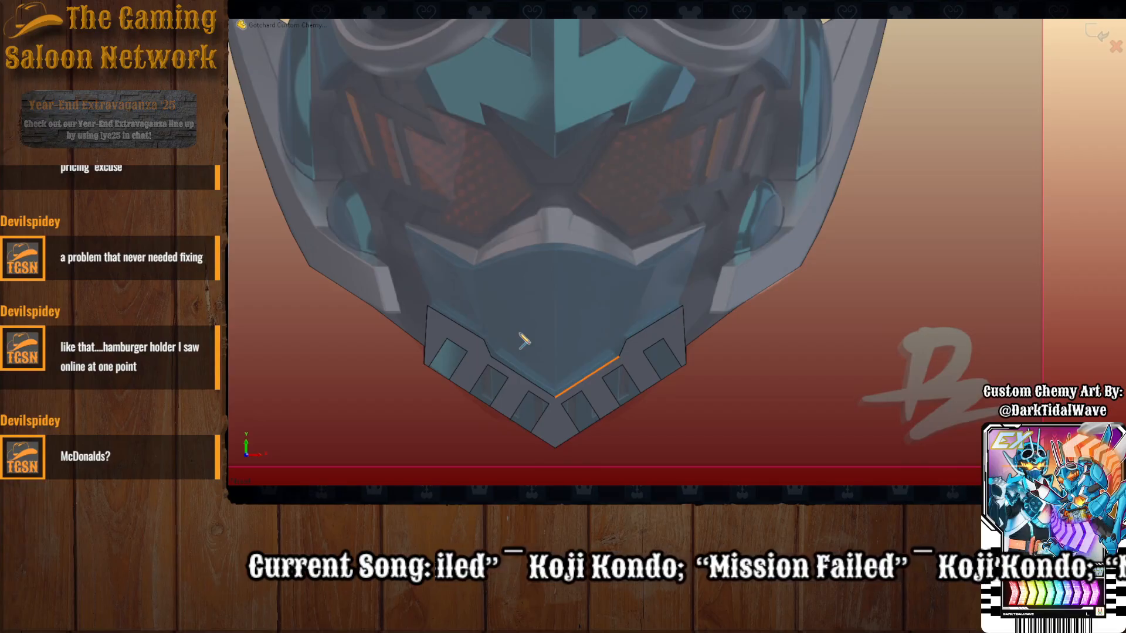
scroll(447, 314, "down", 3)
scroll(426, 332, "up", 3)
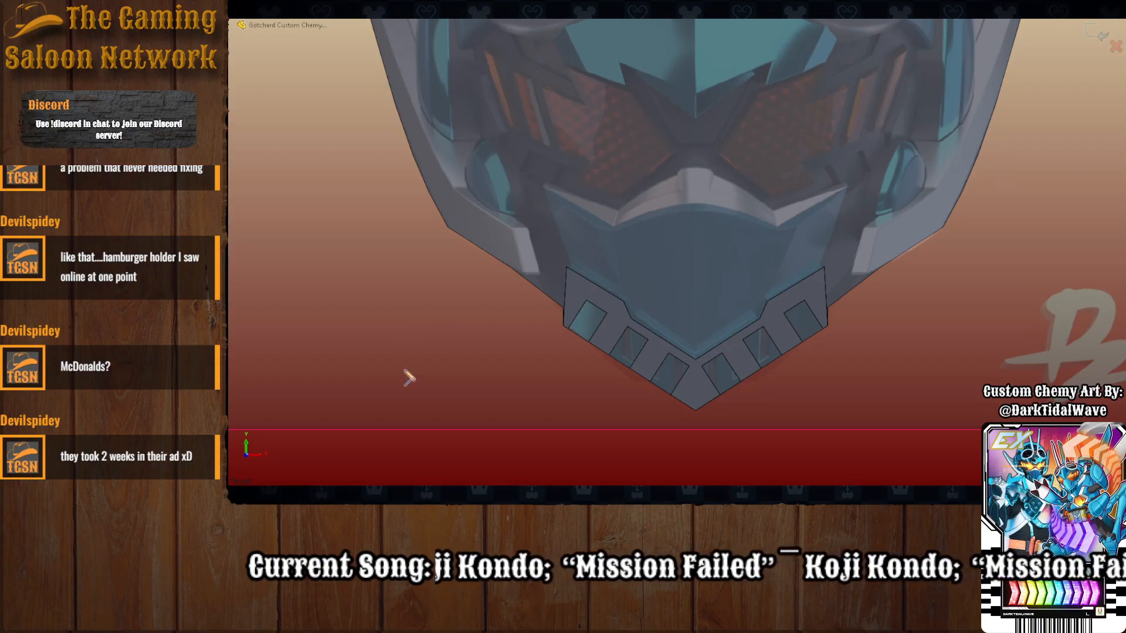
left_click(629, 318)
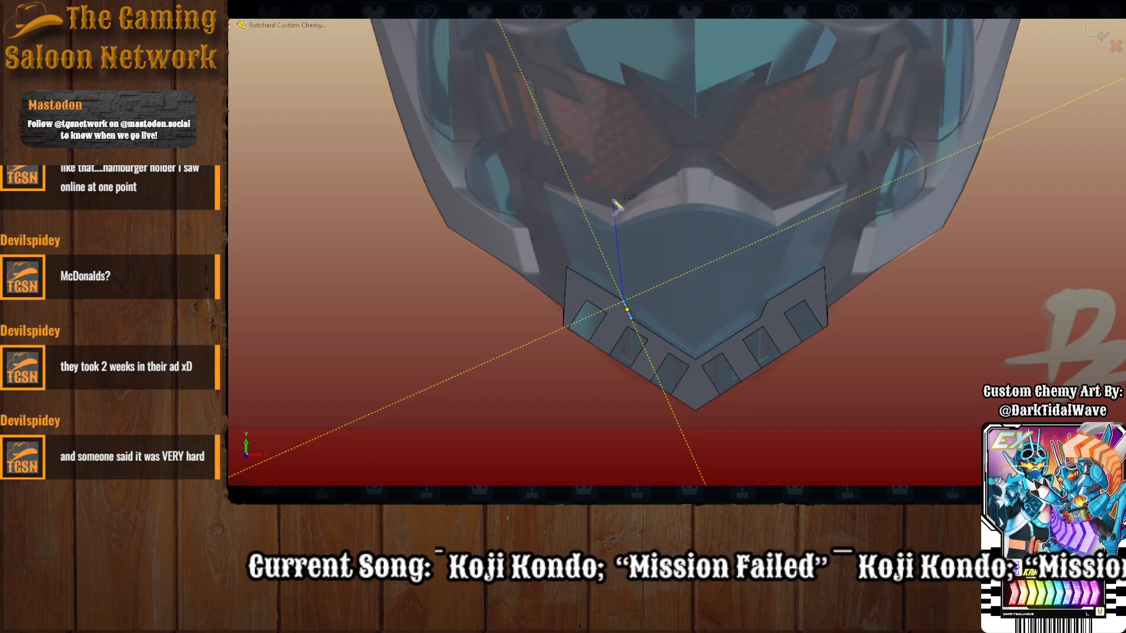
left_click(614, 201)
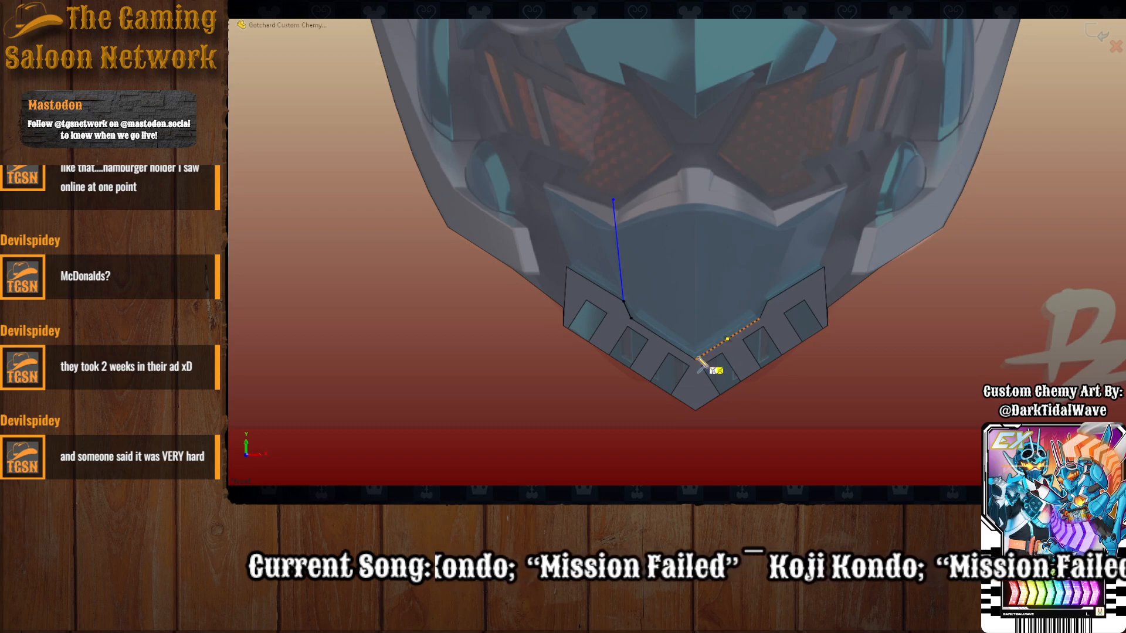
Draw a vertical centre line from the chin guard's inner tip up to the forehead.
left_click(696, 56)
key("Escape")
scroll(681, 150, "up", 3)
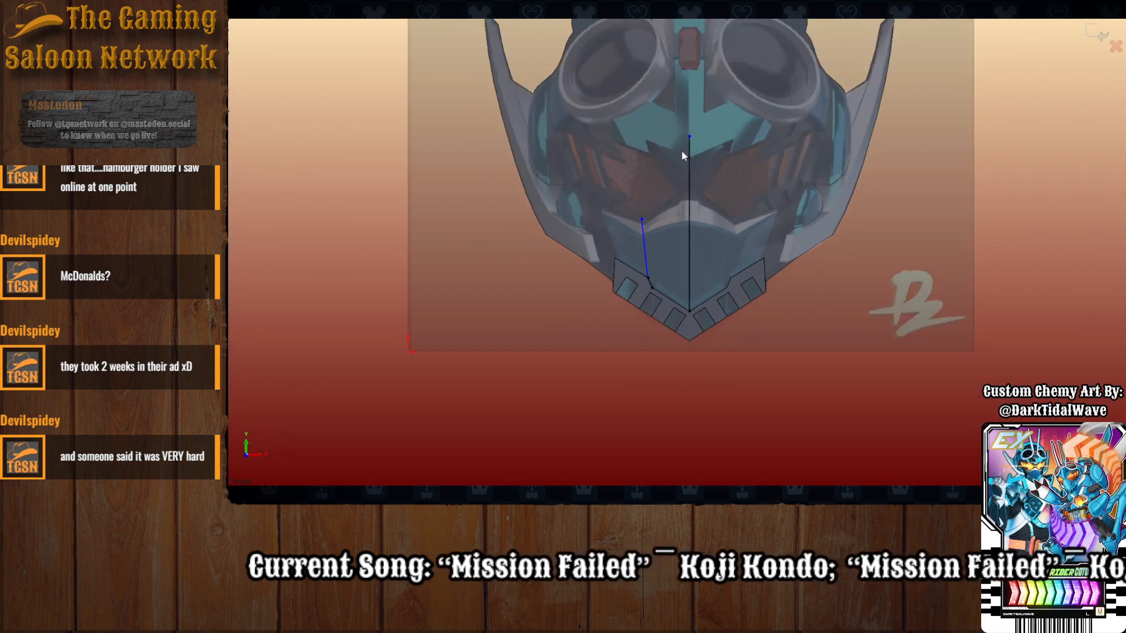
Draw a slanted line from the side line's upper end to the centre line, and extend the centre line above the goggles' red middle piece.
scroll(681, 151, "down", 4)
scroll(698, 304, "down", 3)
scroll(679, 356, "up", 3)
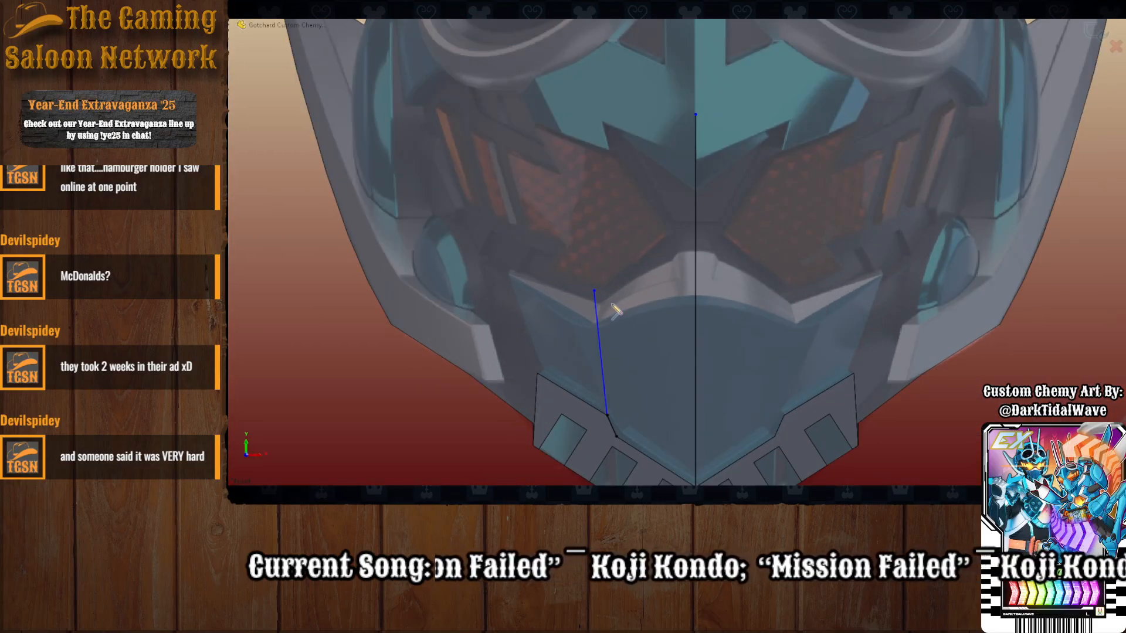
left_click(595, 291)
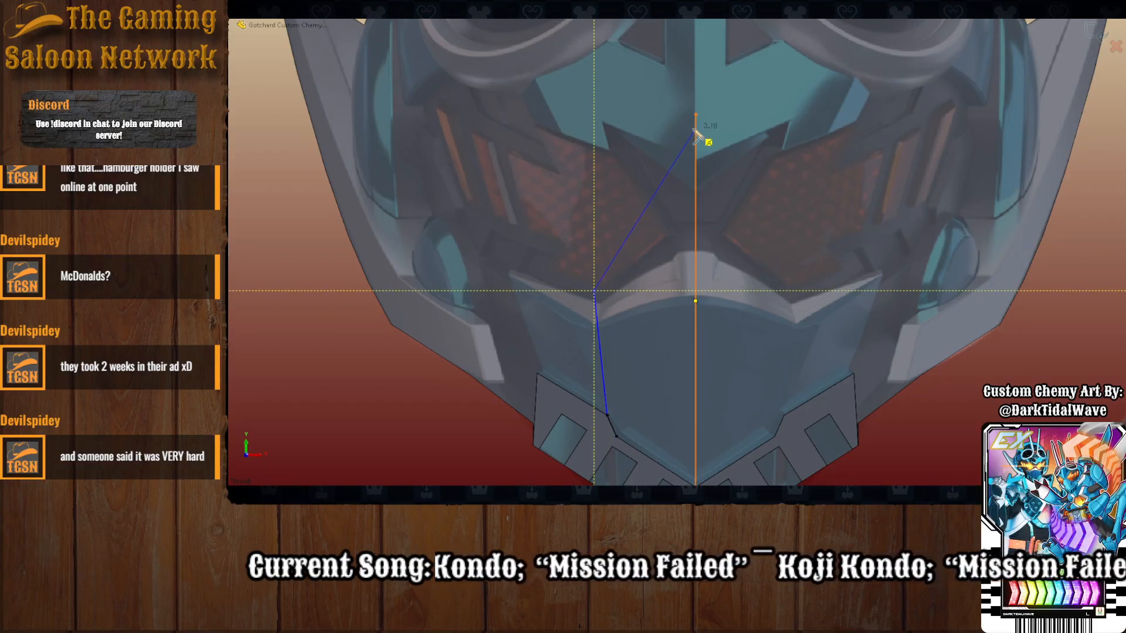
left_click(697, 134)
scroll(781, 136, "down", 5)
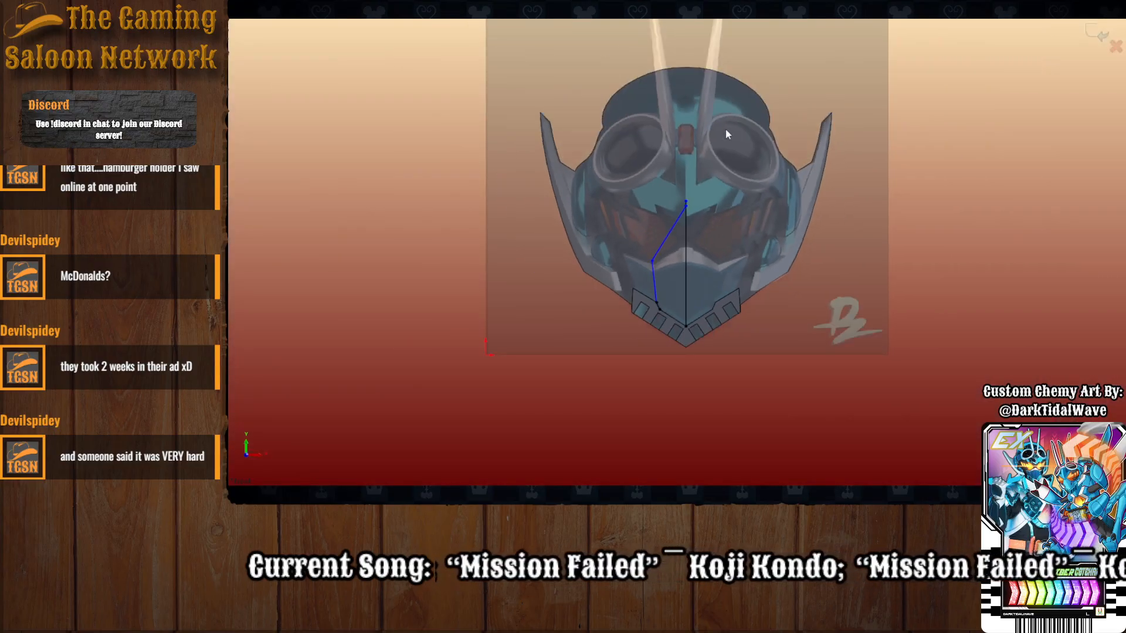
scroll(727, 134, "up", 3)
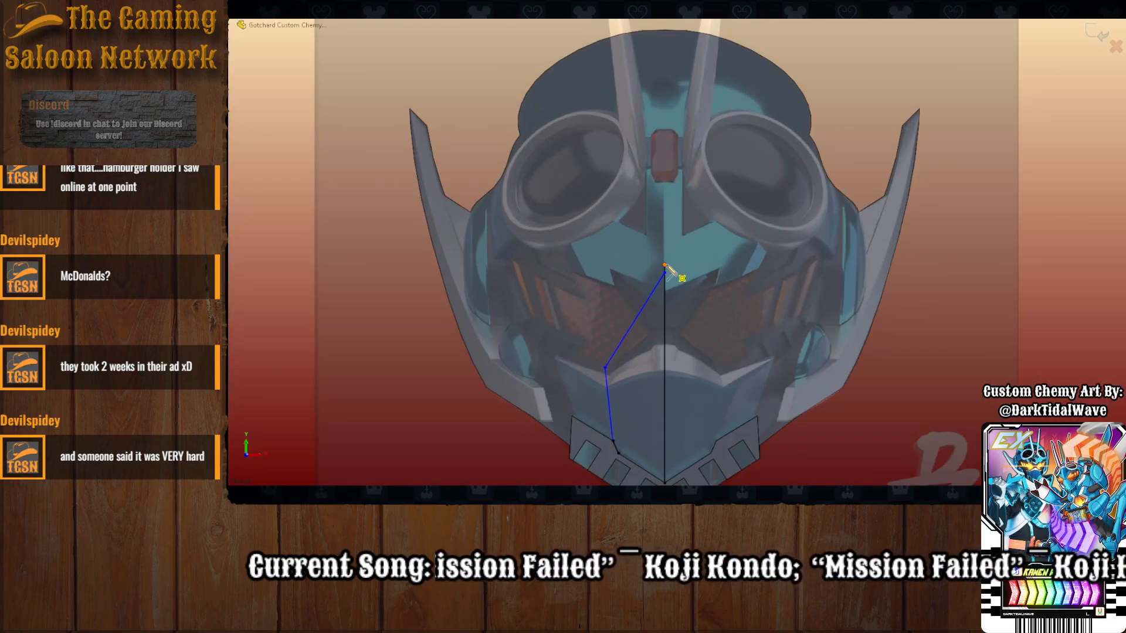
left_click(665, 85)
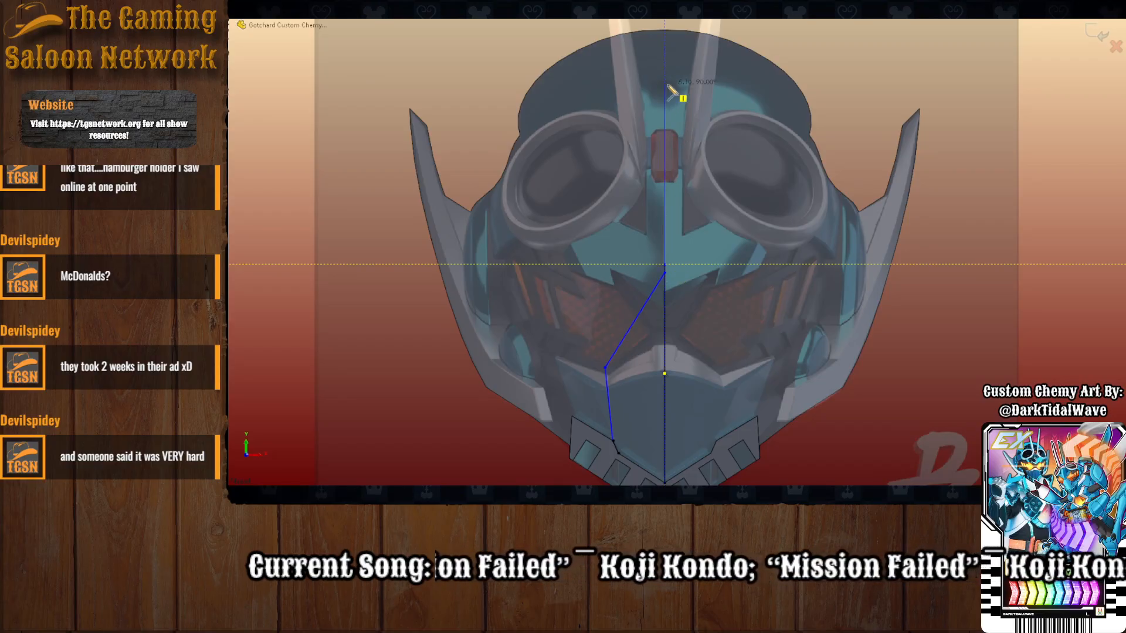
key("Escape")
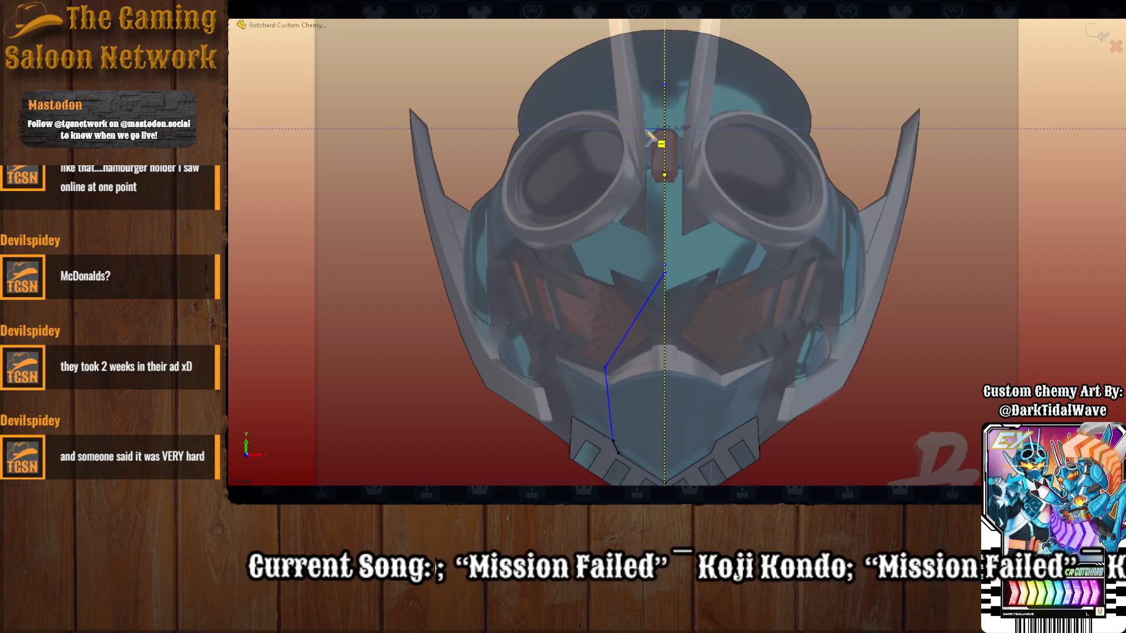
Sketch the stepped forehead crest outline beside the centre line down to between the eyes, and trim the slanted line where the two cross.
left_click(647, 238)
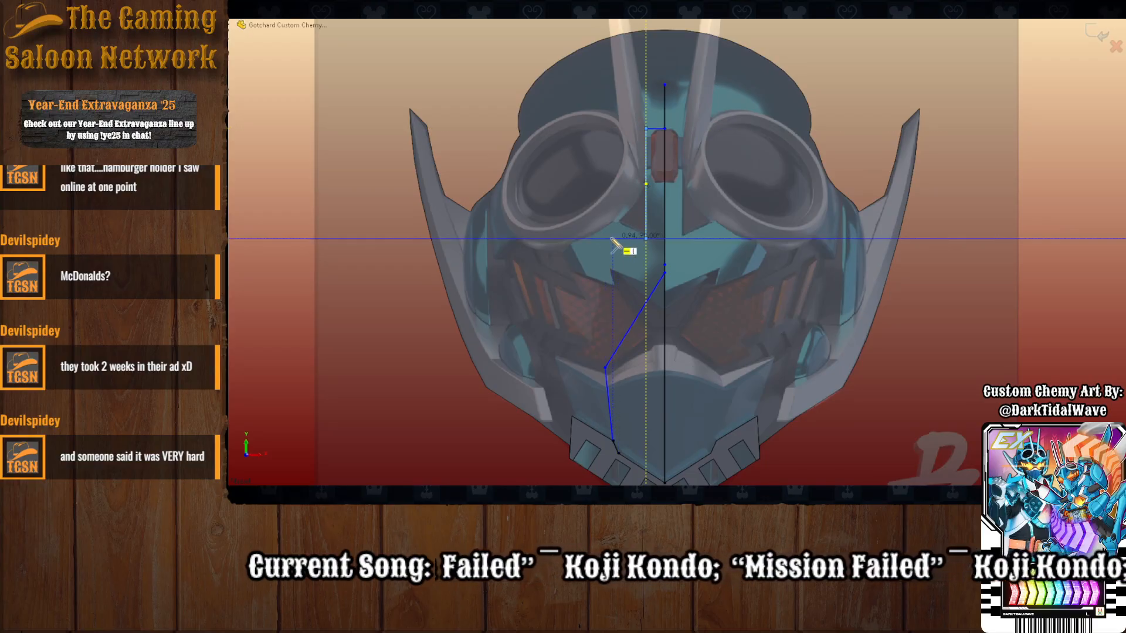
left_click(613, 239)
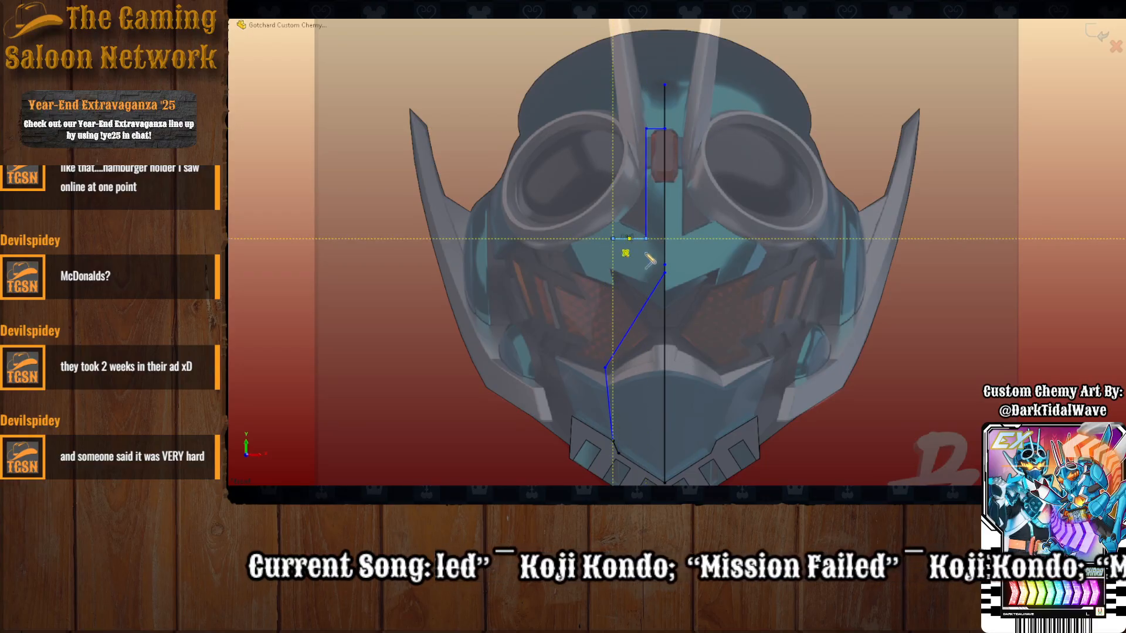
left_click(665, 309)
key("Escape")
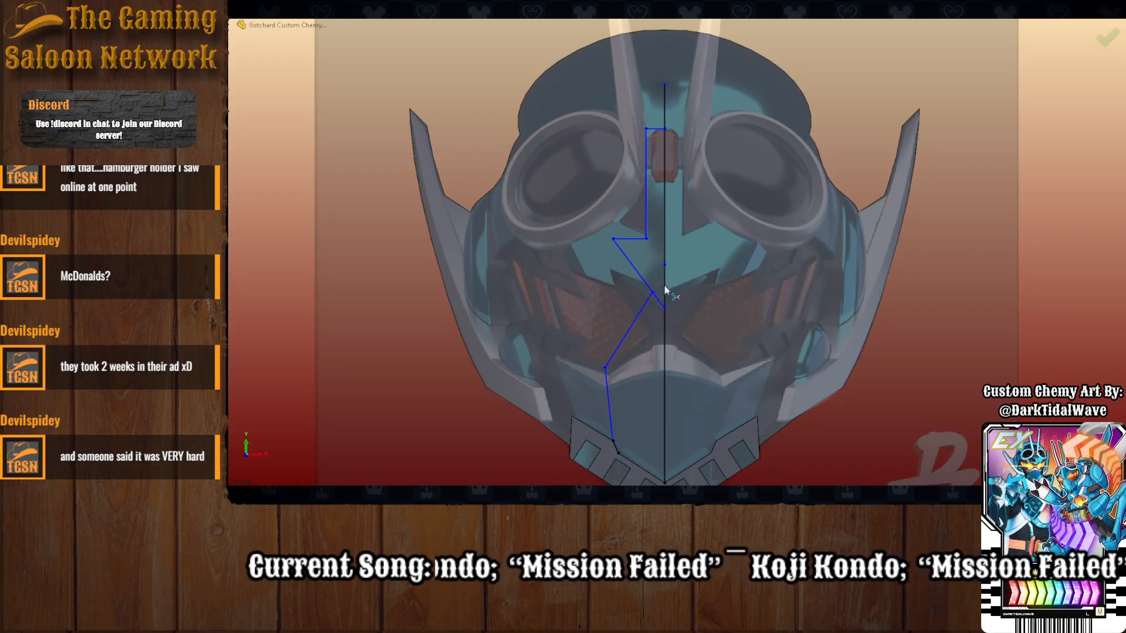
scroll(671, 376, "up", 2)
scroll(672, 378, "down", 2)
scroll(675, 376, "up", 2)
scroll(683, 311, "down", 2)
scroll(663, 234, "up", 1)
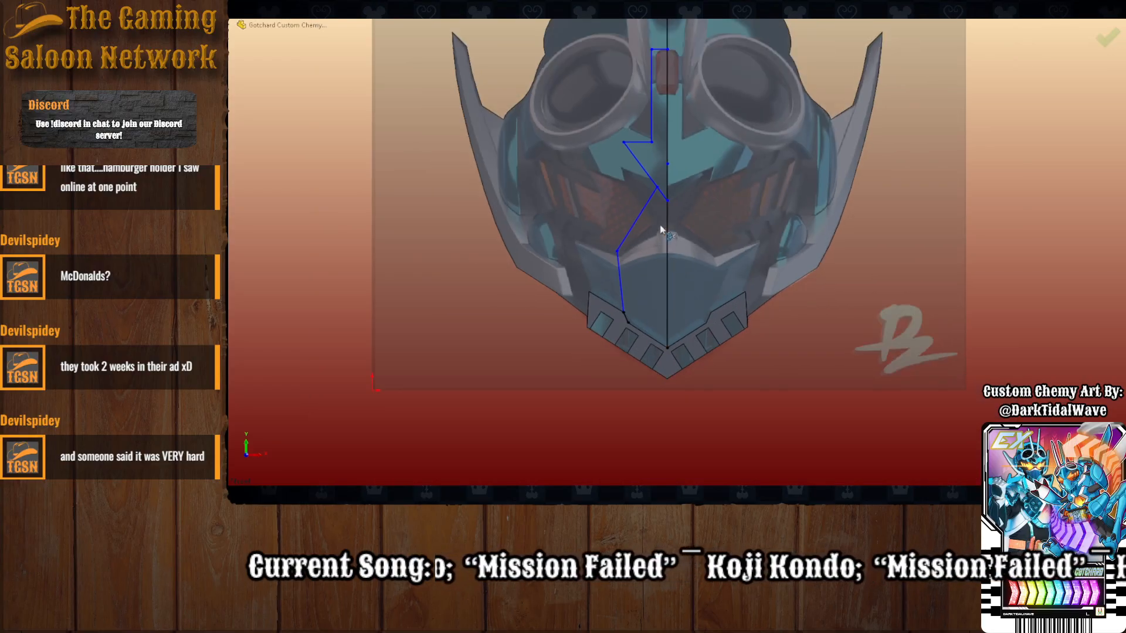
Mirror the forehead crest and mouth plate side lines about the vertical centre line.
scroll(660, 231, "up", 2)
scroll(662, 194, "down", 2)
left_click(233, 57)
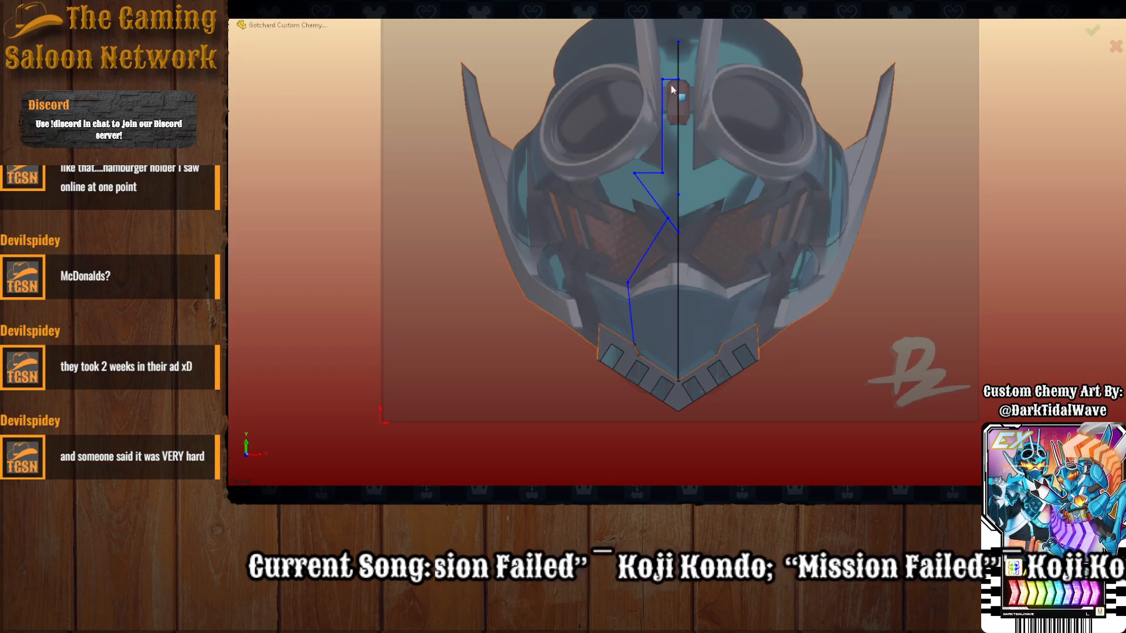
left_click(663, 120)
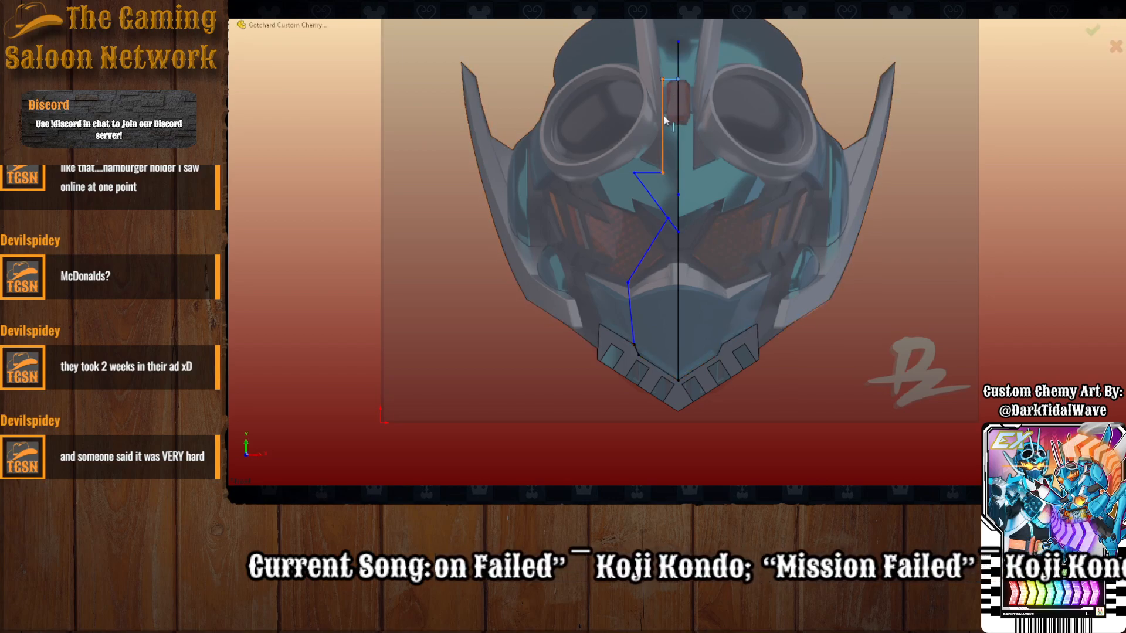
left_click(650, 193)
left_click(656, 238)
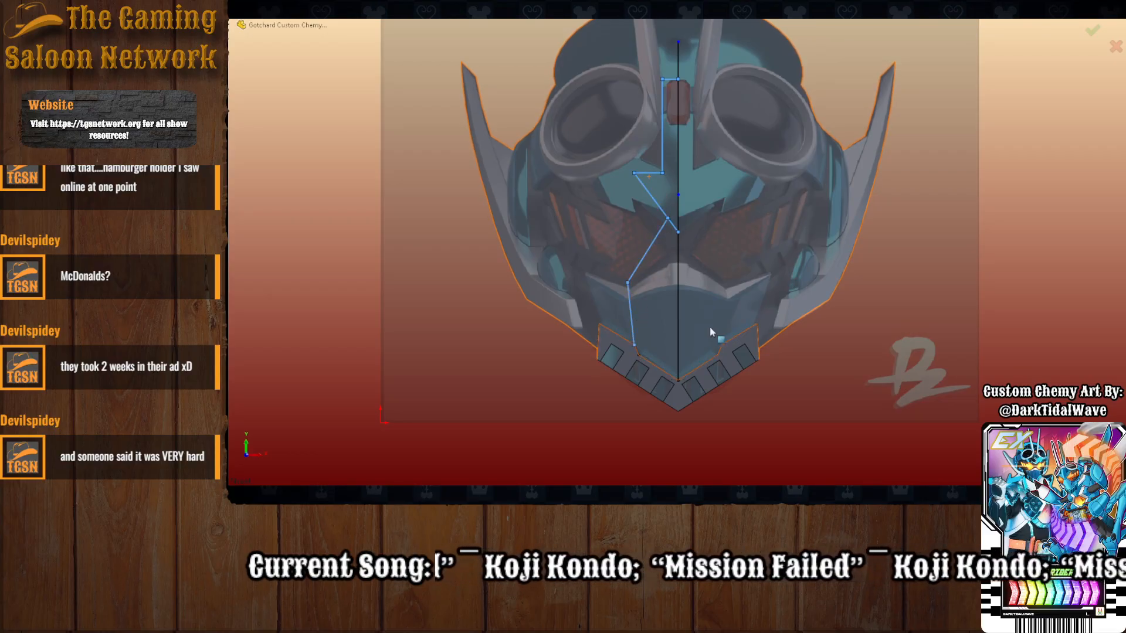
left_click(677, 299)
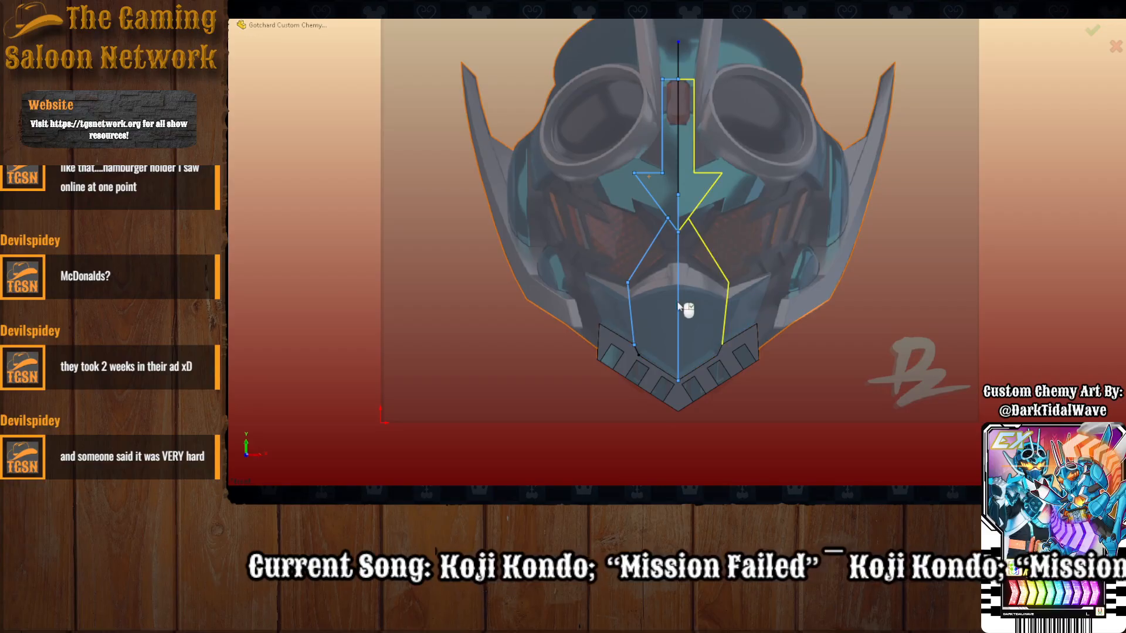
right_click(641, 322)
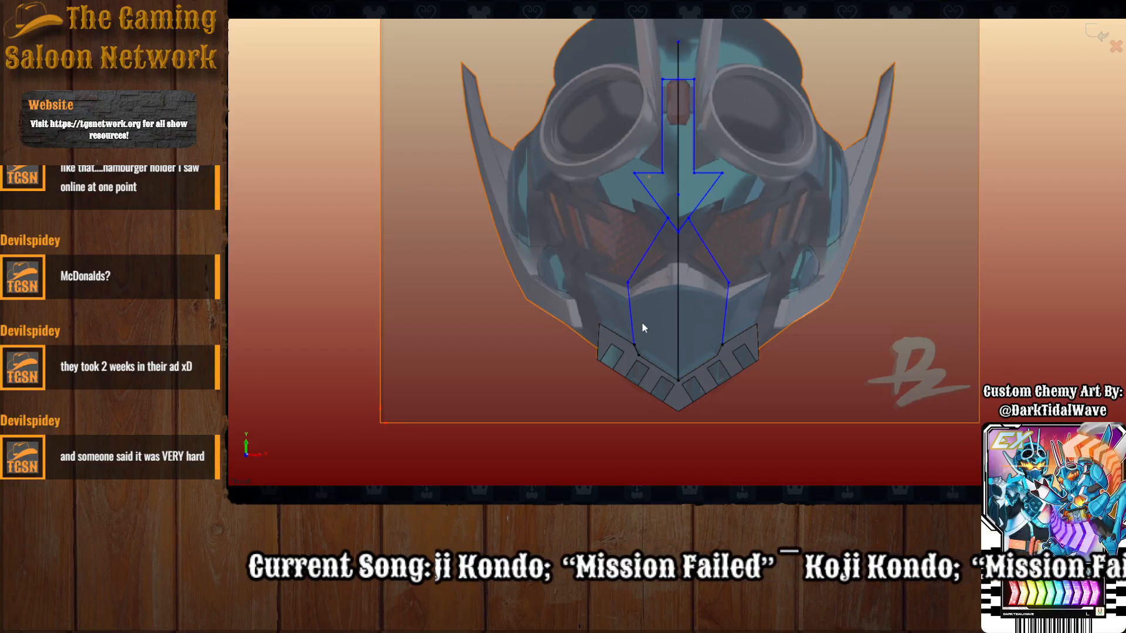
Extrude the mirrored mouth plate and forehead crest regions together as a shallow raised plate on the helmet's face.
left_click(699, 294)
left_click(649, 288)
left_click(696, 197)
left_click(670, 195)
middle_click_drag(698, 301, 679, 288)
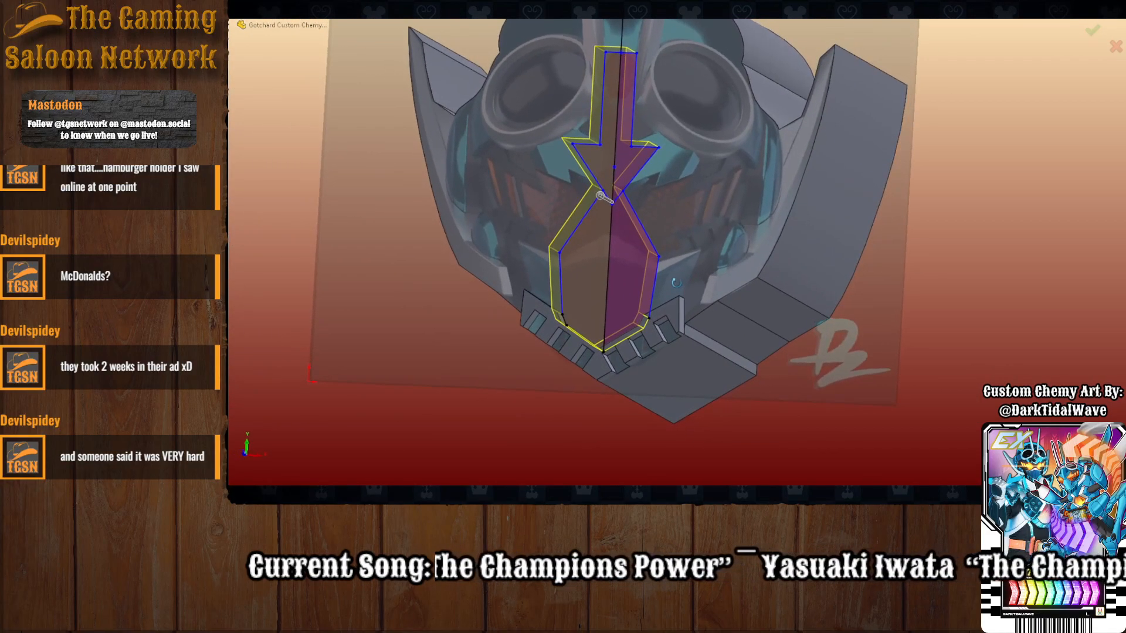
mouse_move(537, 372)
middle_mouse_down()
mouse_move(533, 297)
mouse_move(532, 374)
mouse_move(520, 372)
middle_mouse_up()
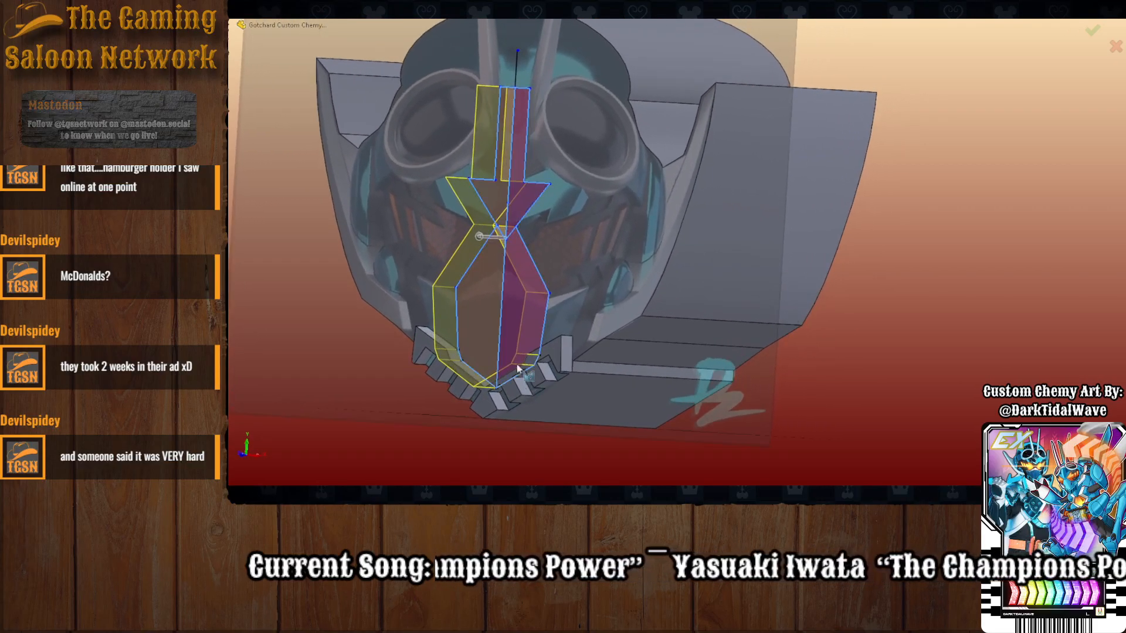
scroll(520, 372, "up", 2)
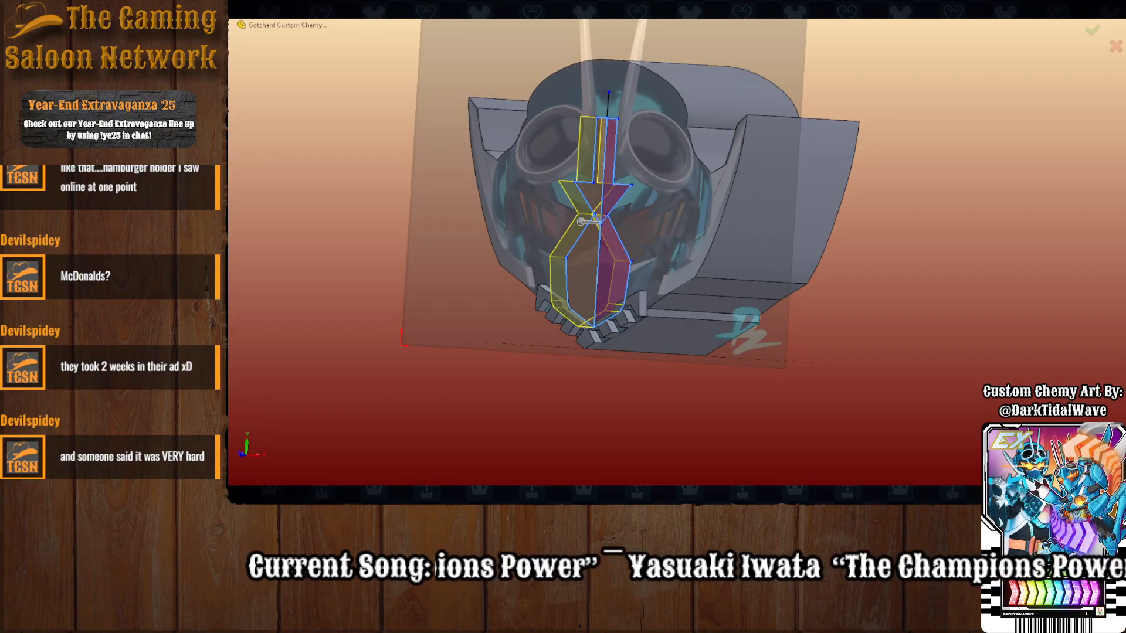
left_click_drag(581, 222, 590, 222)
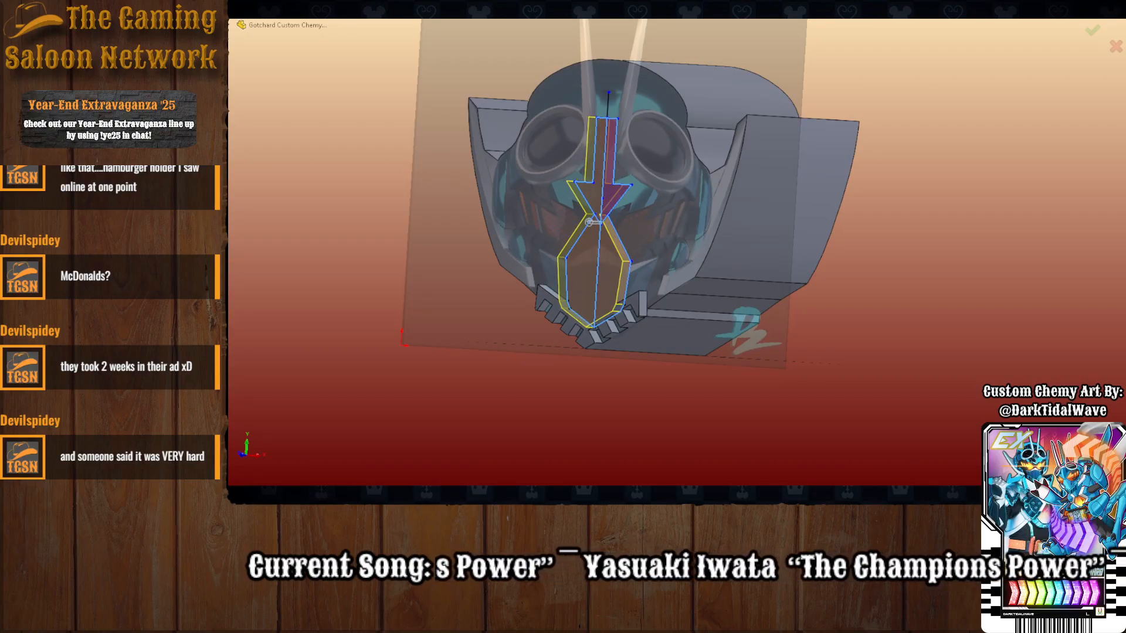
key("Return")
Edit the chin guard's extrusion and set its depth to 2.
mouse_move(644, 360)
middle_mouse_down()
mouse_move(659, 345)
mouse_move(692, 371)
mouse_move(676, 336)
mouse_move(613, 268)
middle_mouse_up()
scroll(612, 267, "up", 3)
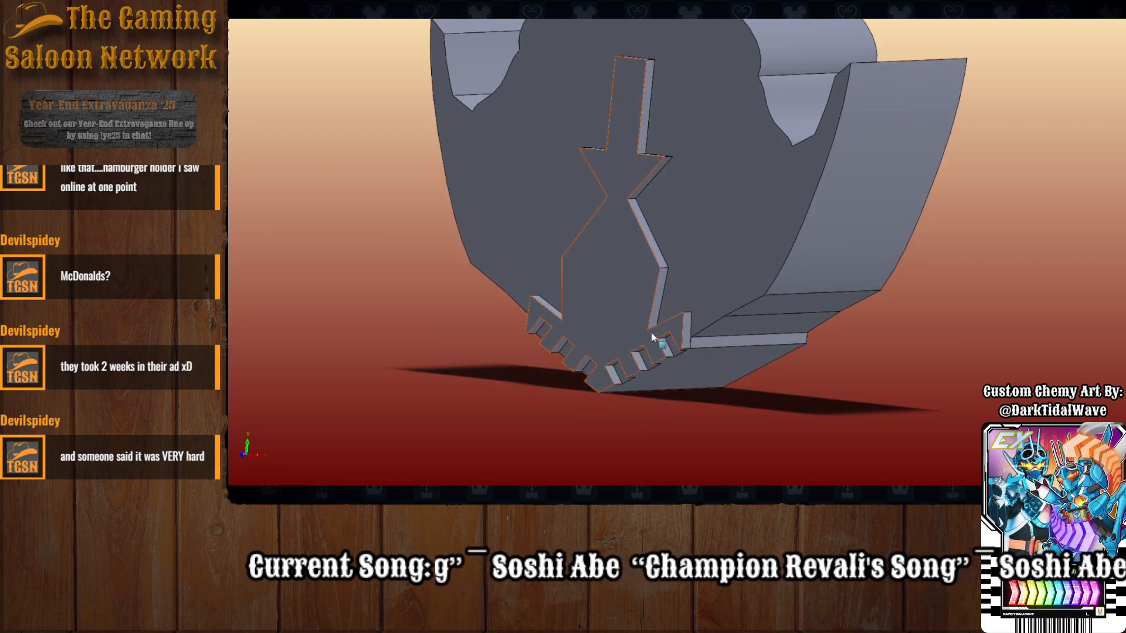
left_click(666, 333)
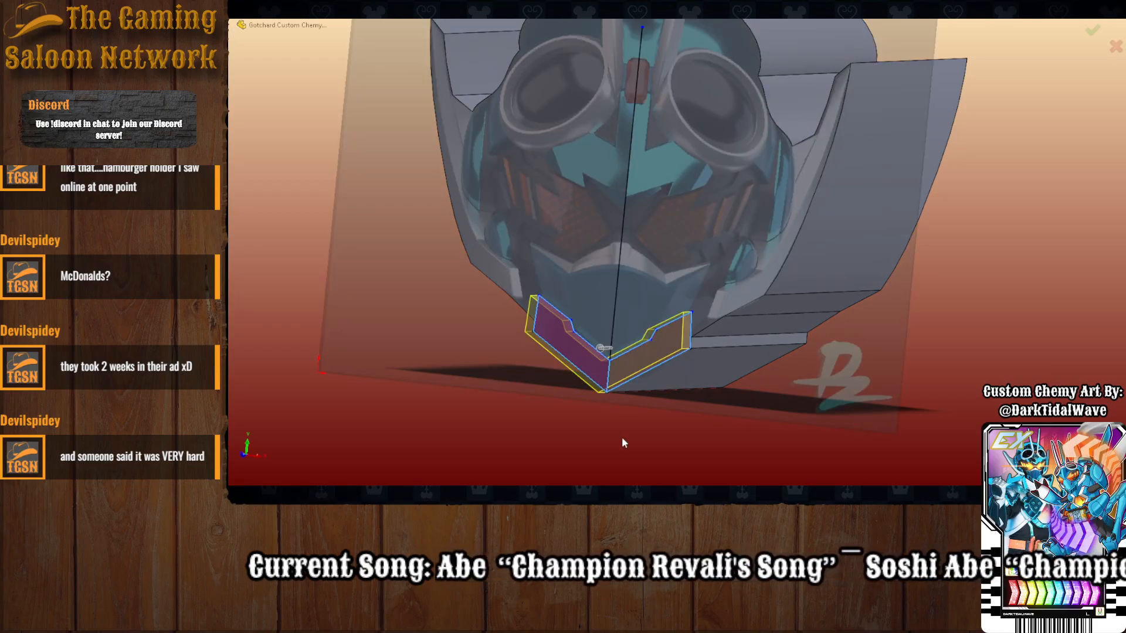
type("2")
key("Return")
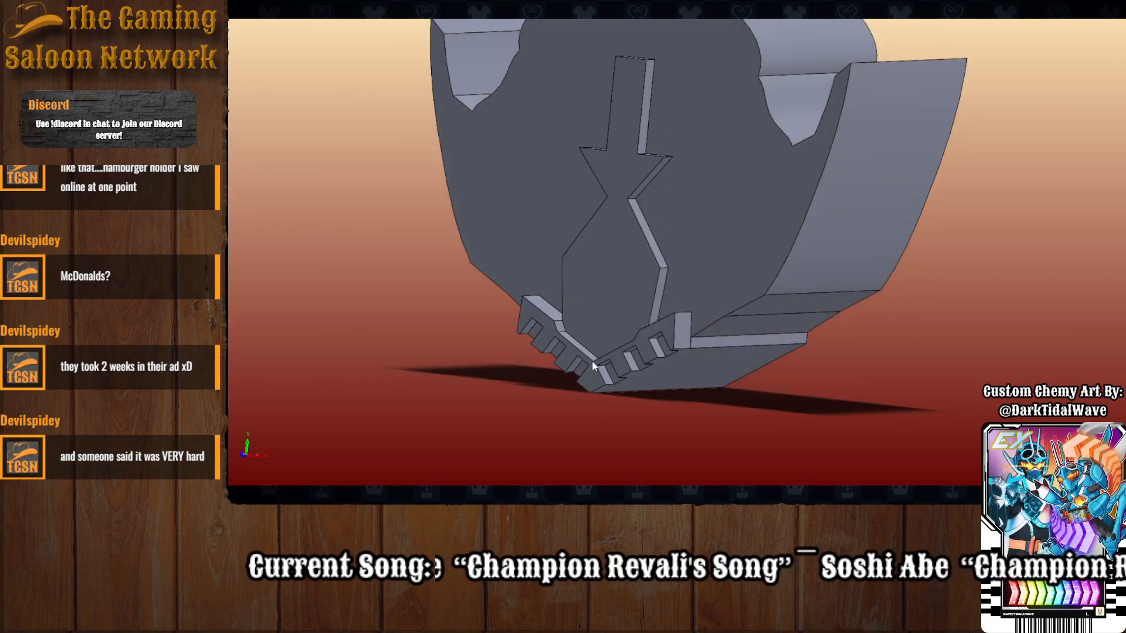
Reopen the chin guard's extrusion and readjust how far it stands out from the mouth plate.
middle_click_drag(603, 410, 613, 439)
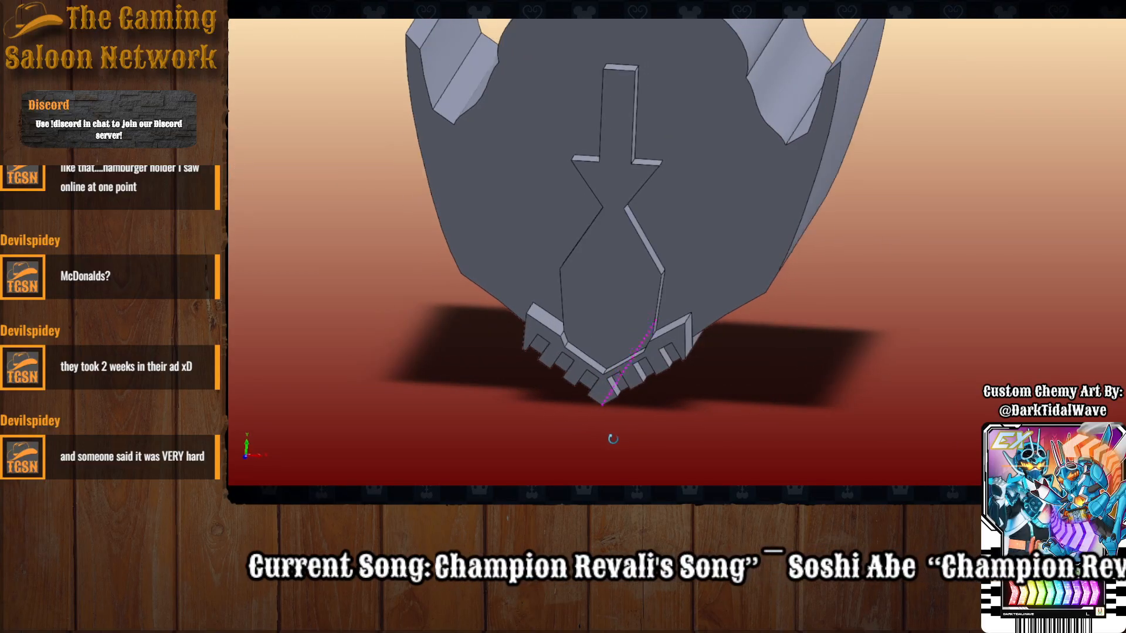
left_click(670, 339)
left_click(695, 292)
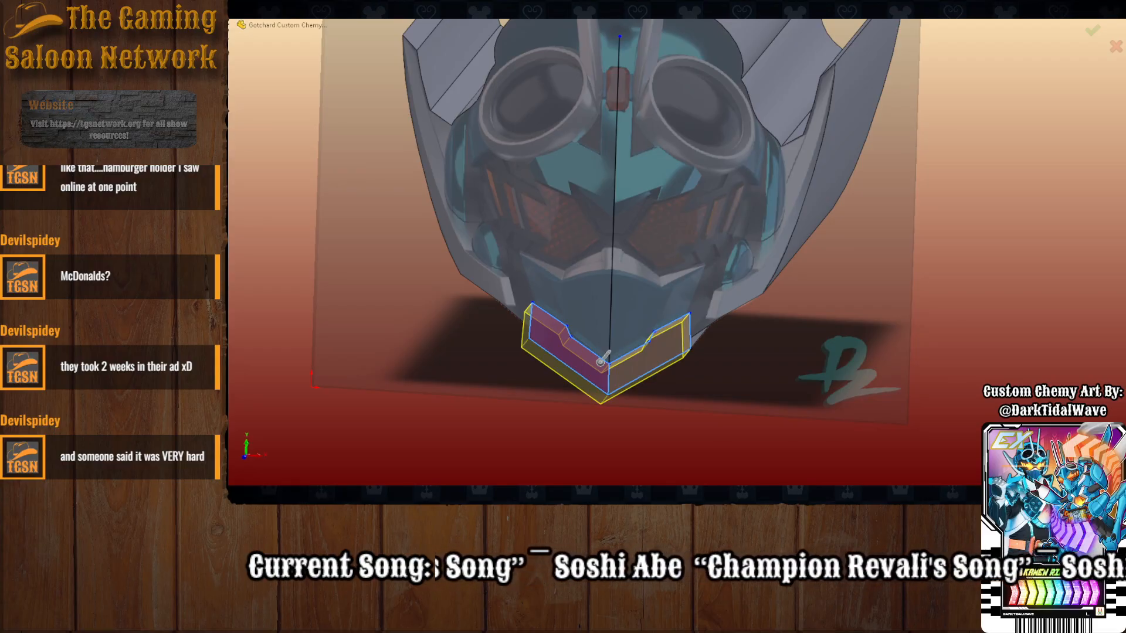
key("Return")
middle_click_drag(594, 370, 656, 383)
left_click(683, 347)
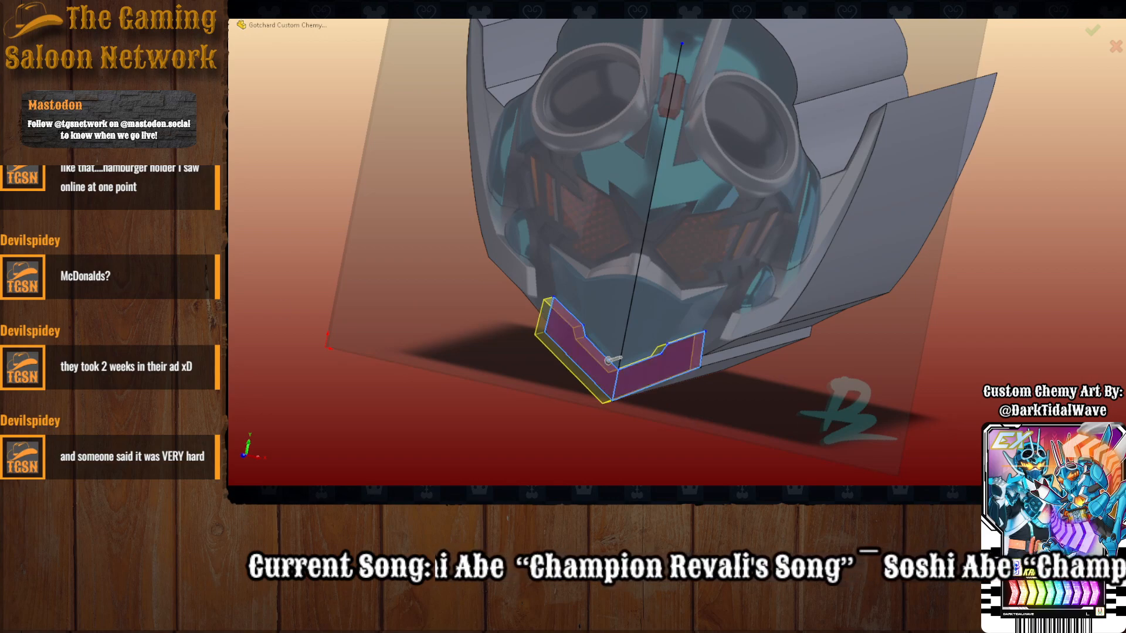
mouse_move(603, 389)
middle_mouse_down()
mouse_move(629, 332)
mouse_move(666, 402)
mouse_move(612, 377)
mouse_move(624, 390)
middle_mouse_up()
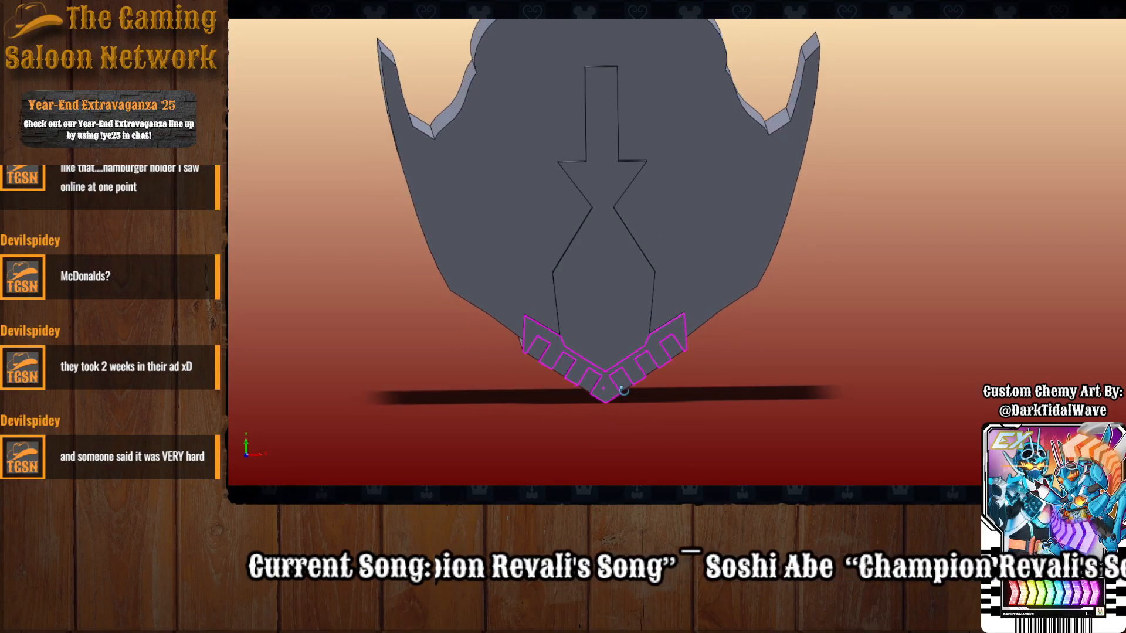
Examine the outline of the combined mouth plate and forehead crest and its fit with the chin guard.
scroll(648, 217, "up", 1)
scroll(610, 267, "down", 2)
scroll(680, 303, "up", 1)
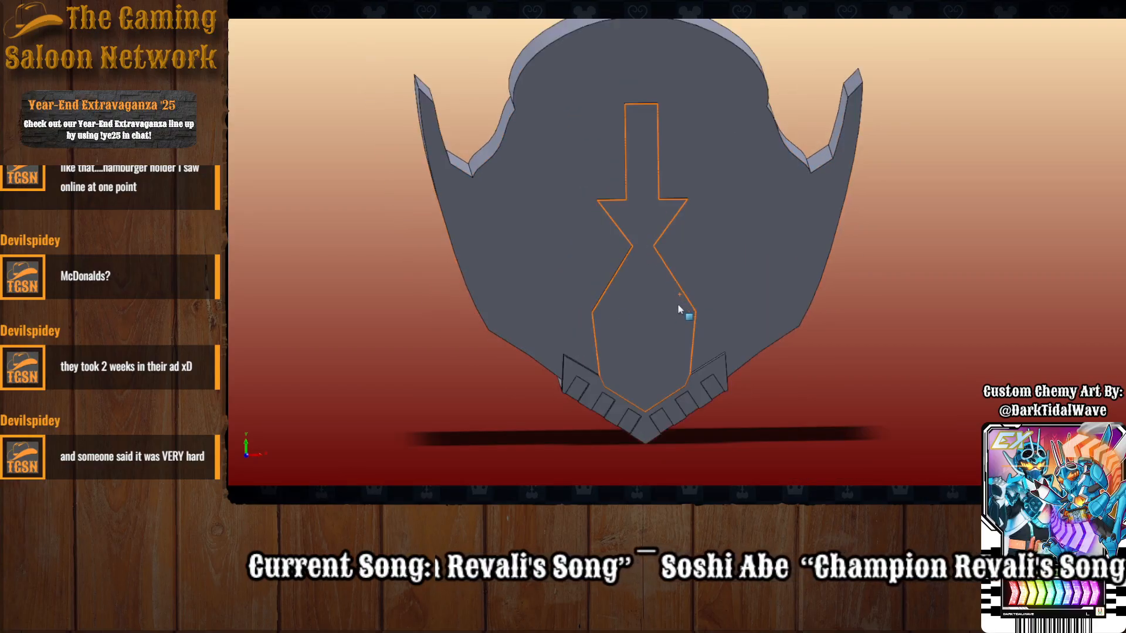
scroll(678, 303, "down", 2)
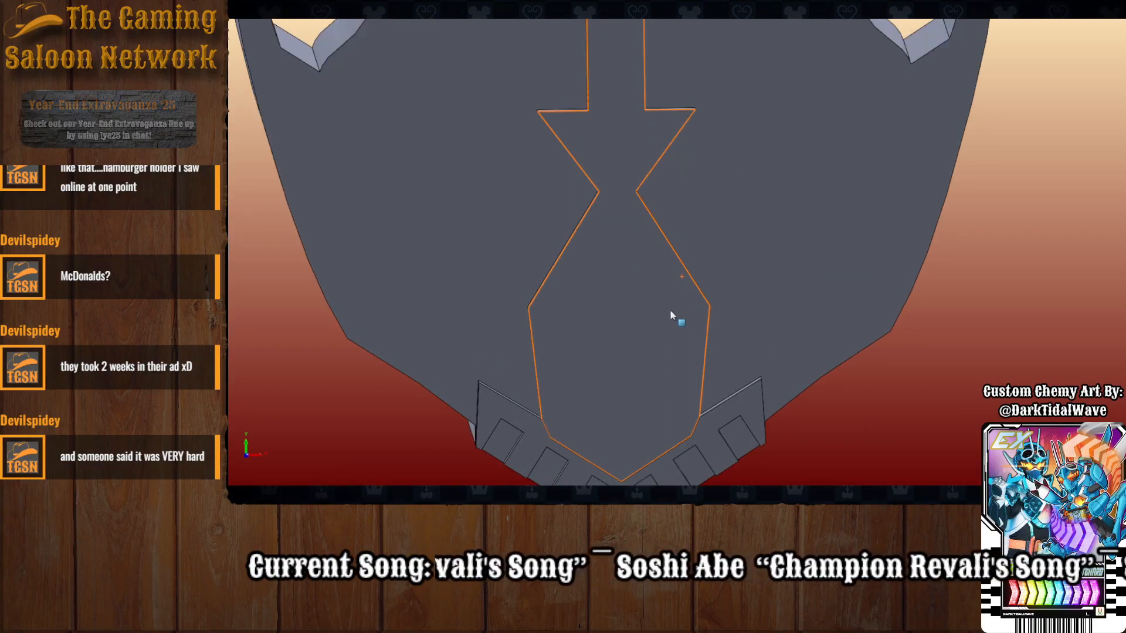
scroll(670, 308, "up", 2)
scroll(670, 311, "up", 1)
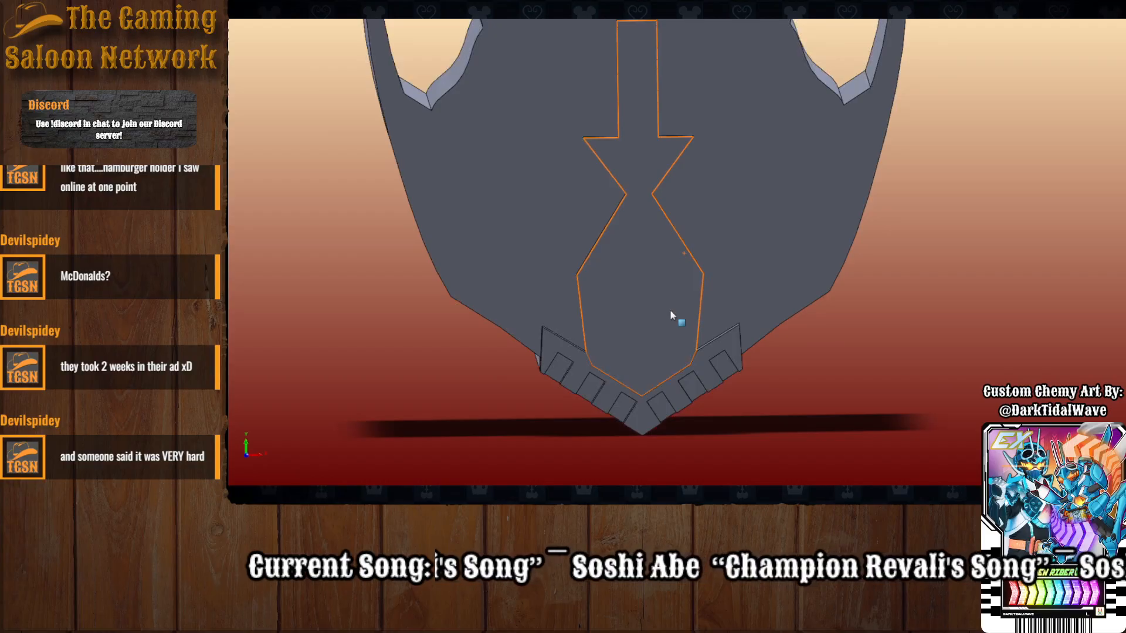
scroll(679, 246, "up", 2)
scroll(650, 148, "down", 2)
middle_click_drag(647, 221, 553, 197)
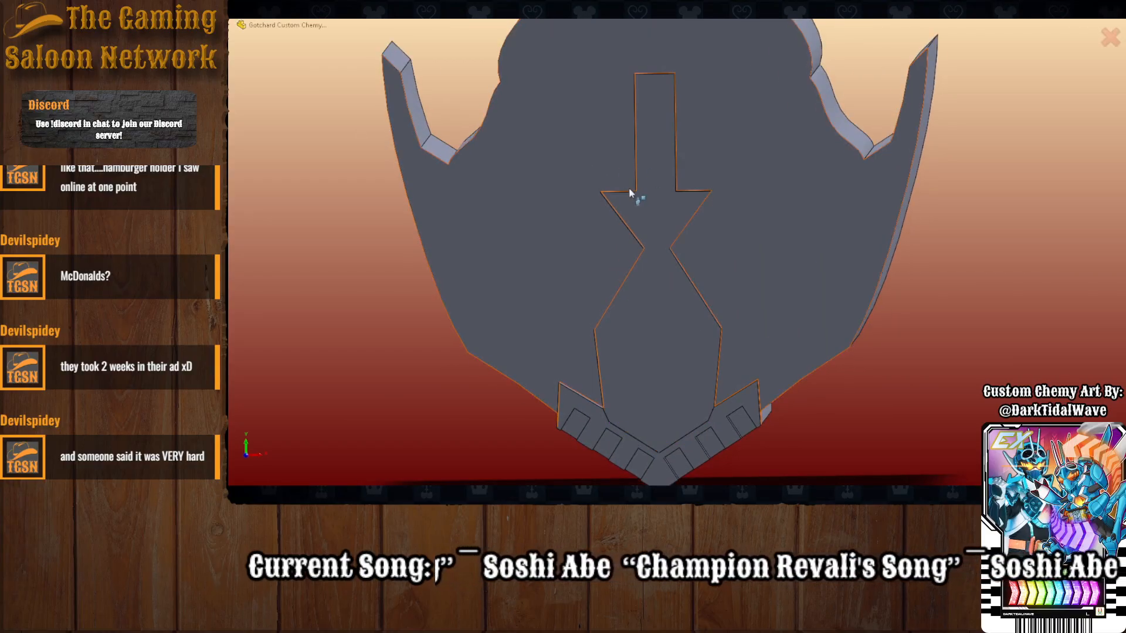
left_click(659, 217)
key("l")
left_click(634, 74)
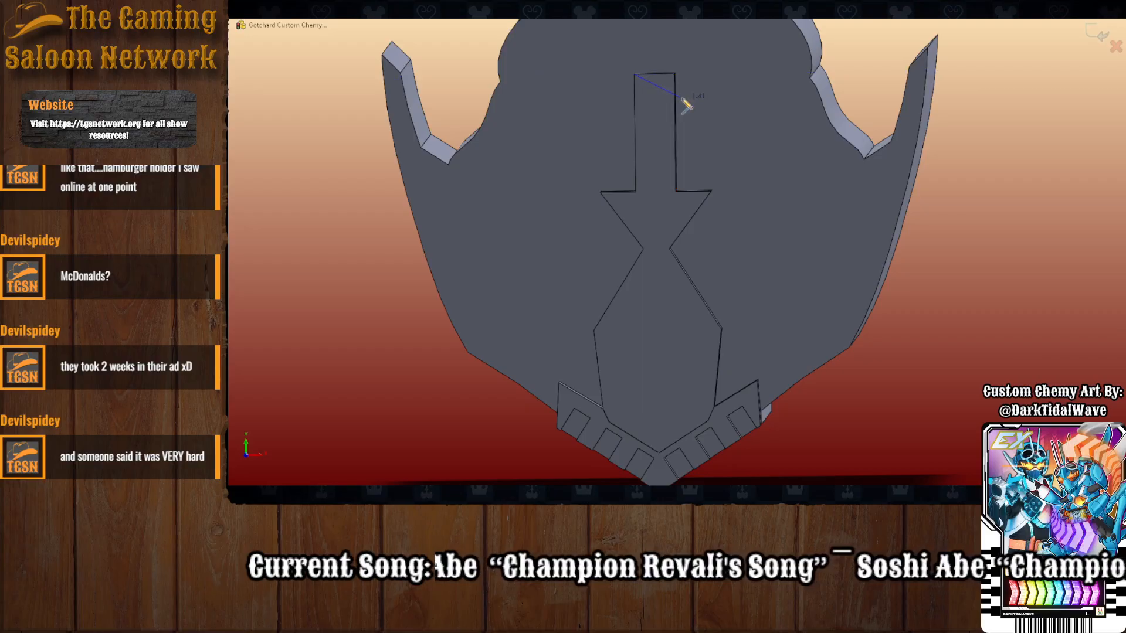
key("Escape")
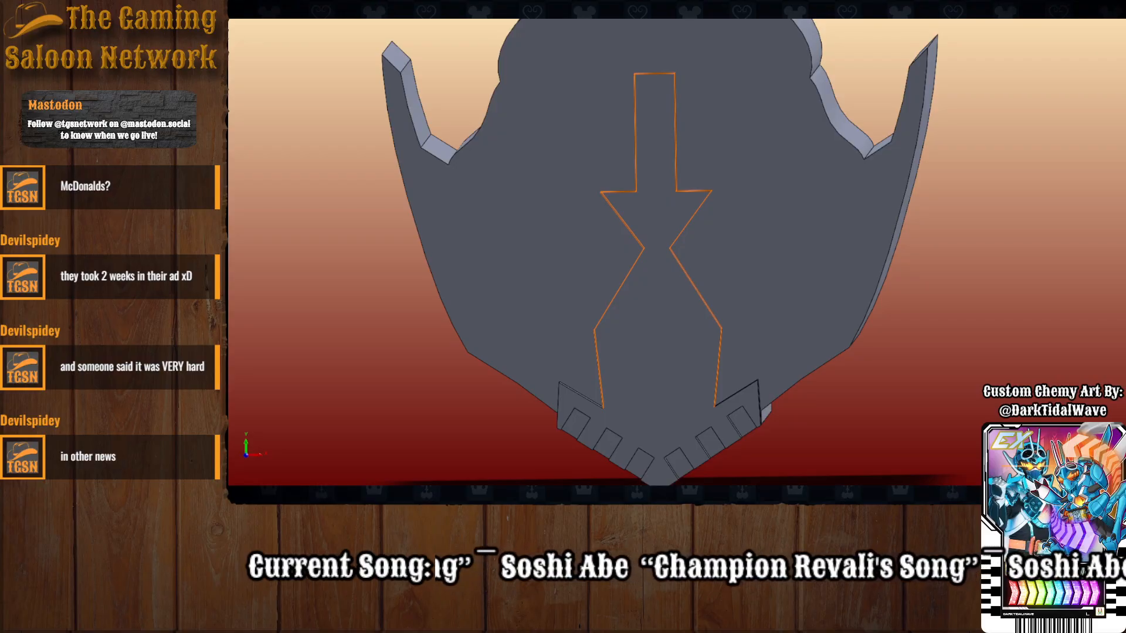
Edit the plate's sketch and delete all the forehead crest lines, keeping the mouth plate's sides.
left_click(655, 223)
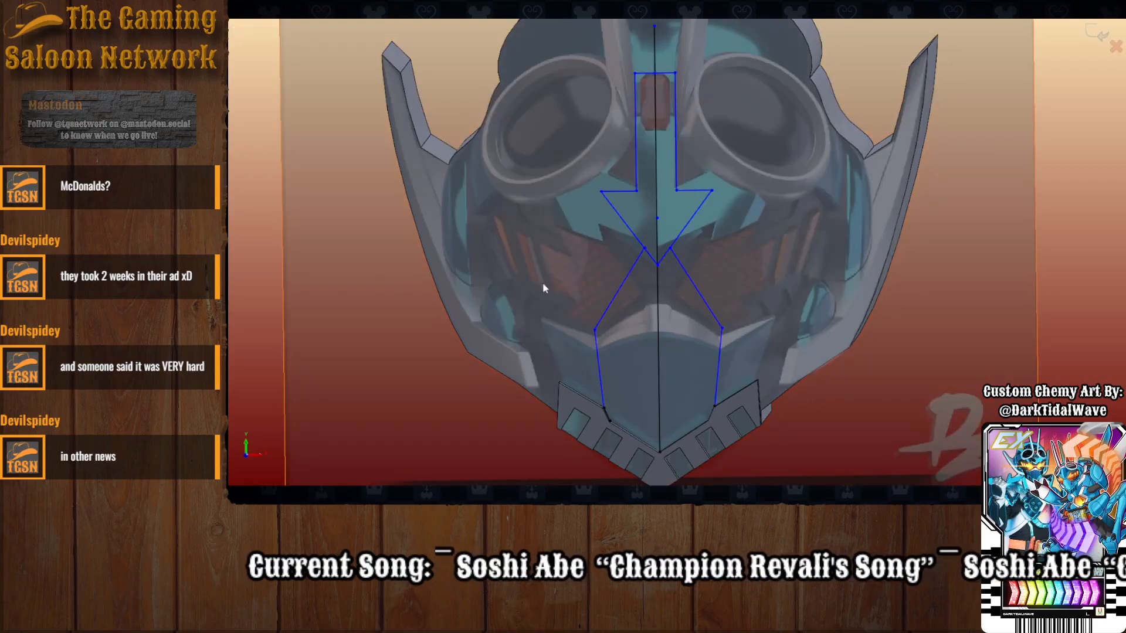
left_click(664, 254)
key("Delete")
left_click(623, 202)
key("Delete")
key("Delete")
key("Delete")
key("Delete")
key("Delete")
key("Delete")
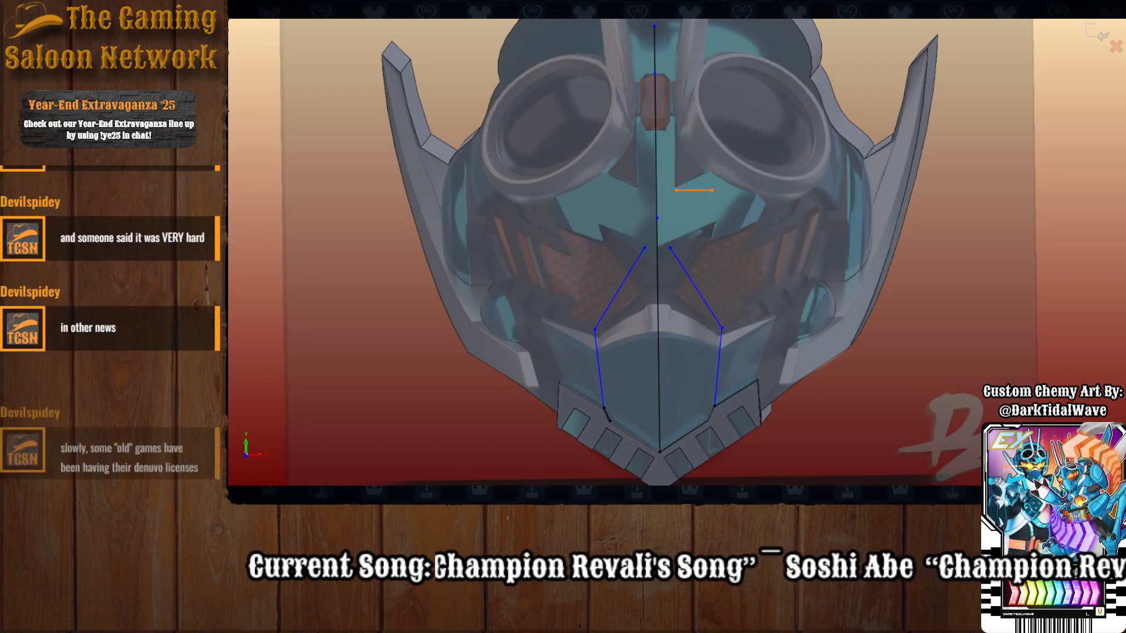
Close the mouth plate's outline with a short horizontal line between its upper ends, and rebuild the extrusion.
key("l")
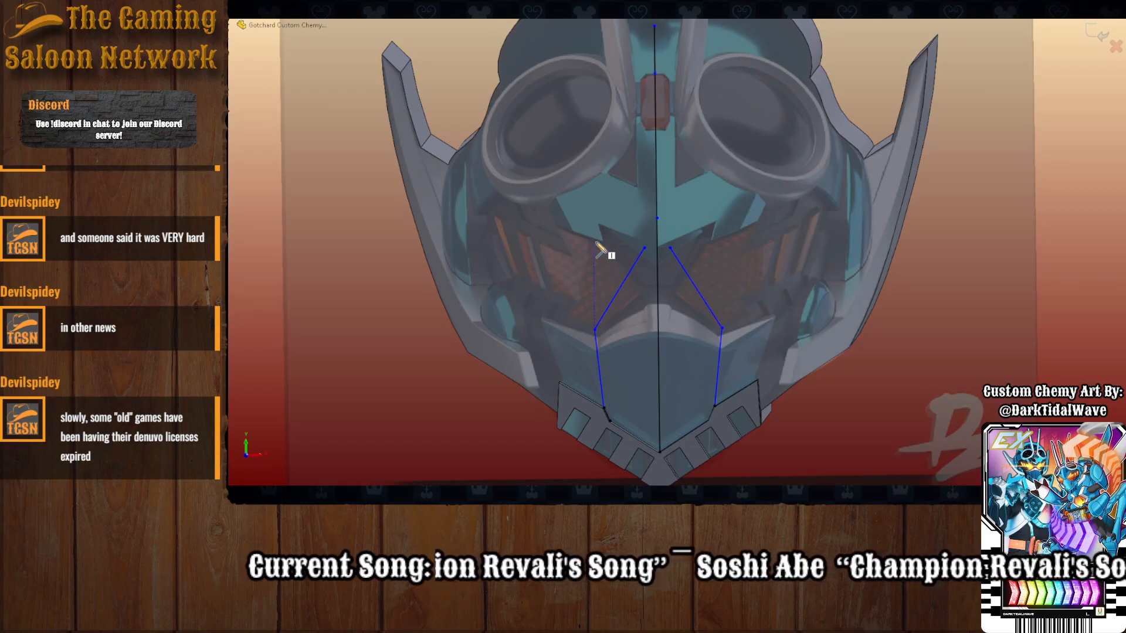
left_click(669, 247)
key("Escape")
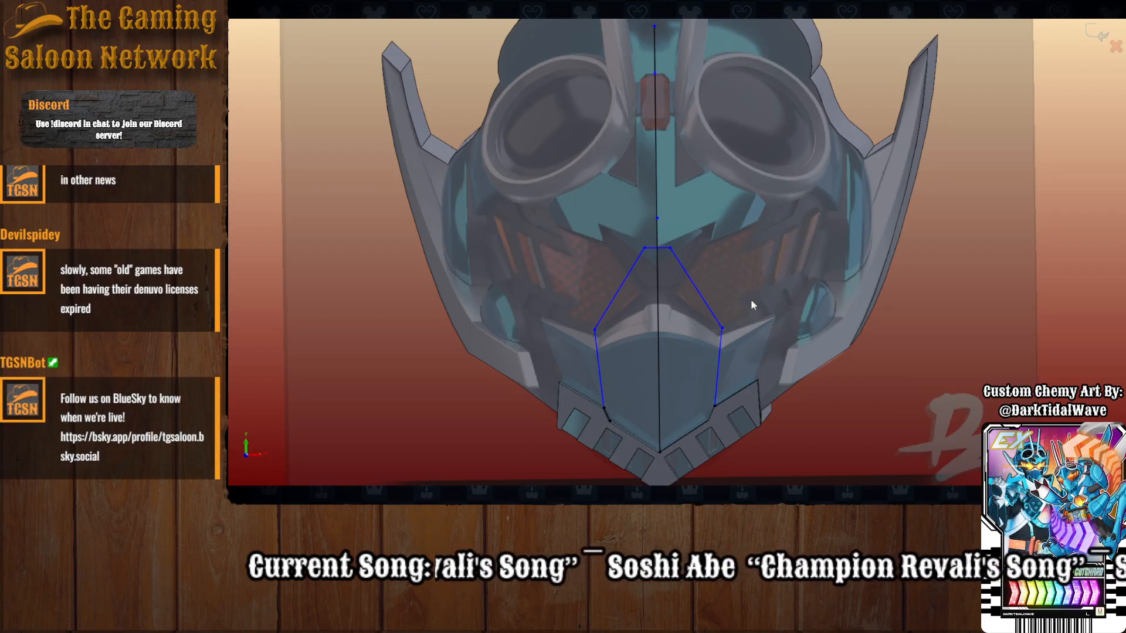
left_click(618, 373)
mouse_move(618, 373)
middle_mouse_down()
mouse_move(608, 322)
mouse_move(623, 361)
middle_mouse_up()
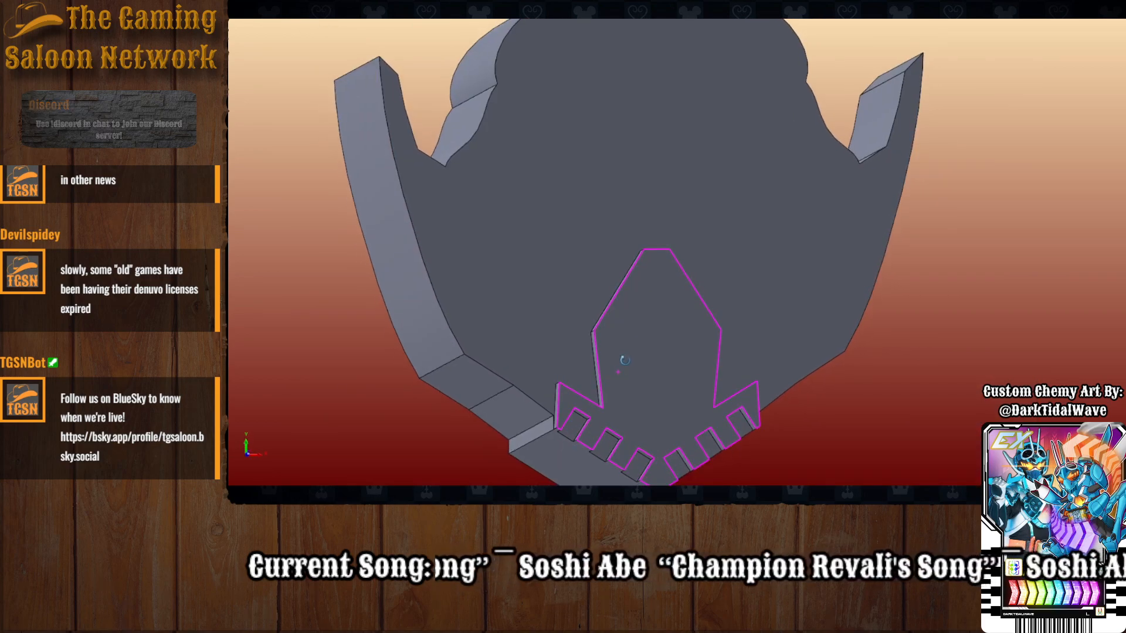
key("Escape")
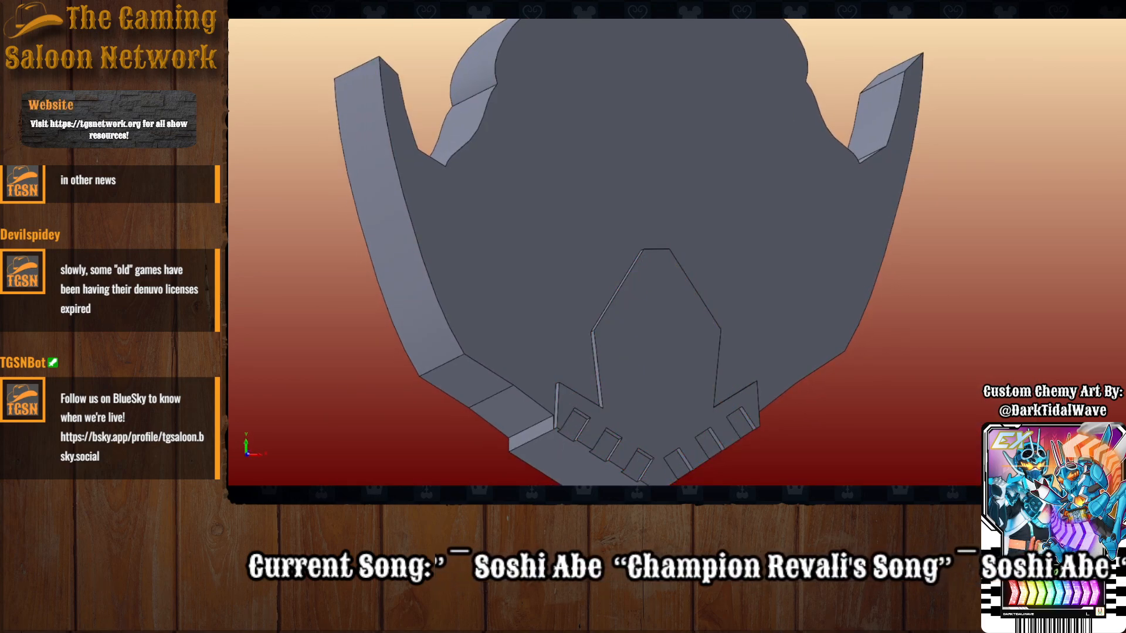
Switch to the assembly to view the helmet in place, and return to the helmet part.
key("ctrl+Tab")
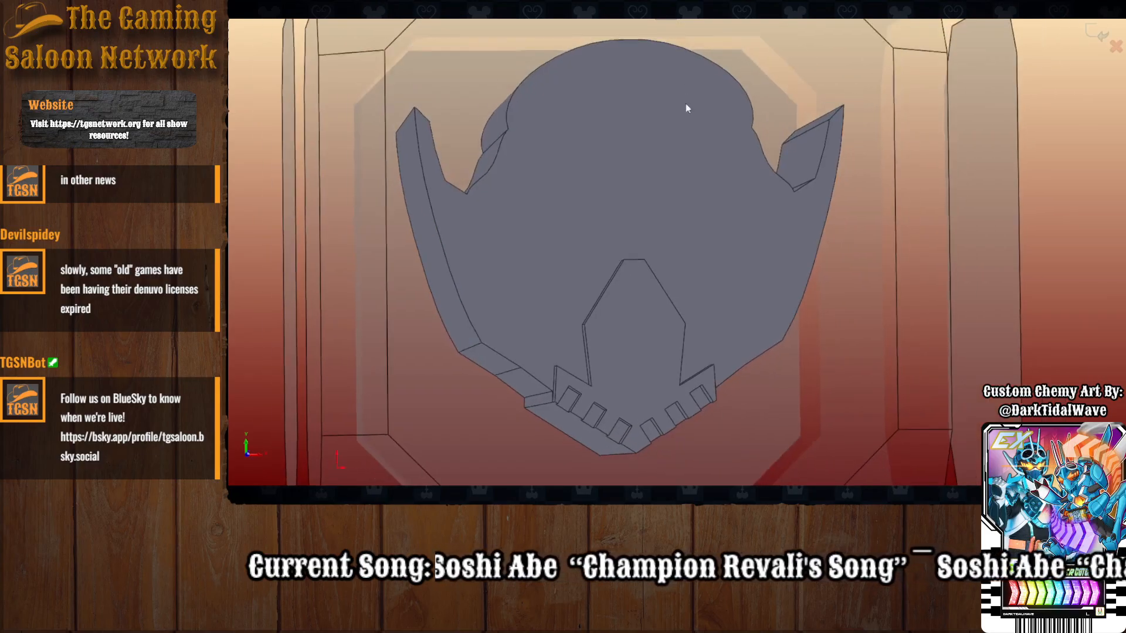
scroll(610, 297, "up", 5)
key("ctrl+Tab")
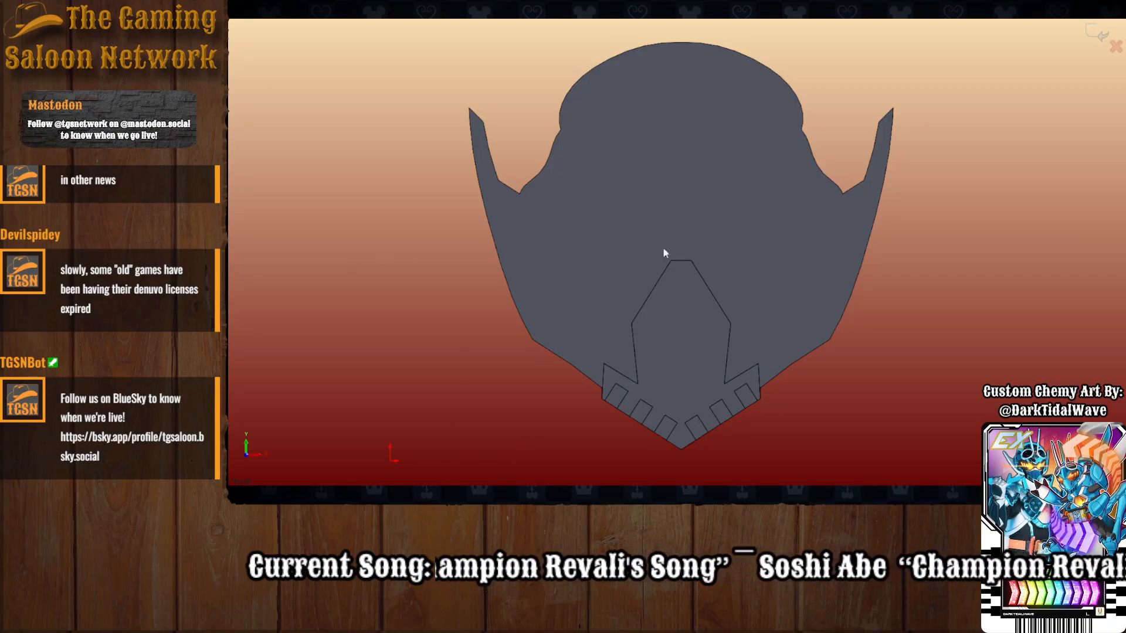
Place the helmet reference picture in a new sketch on the head's front face and make it semi-transparent.
double_click(628, 163)
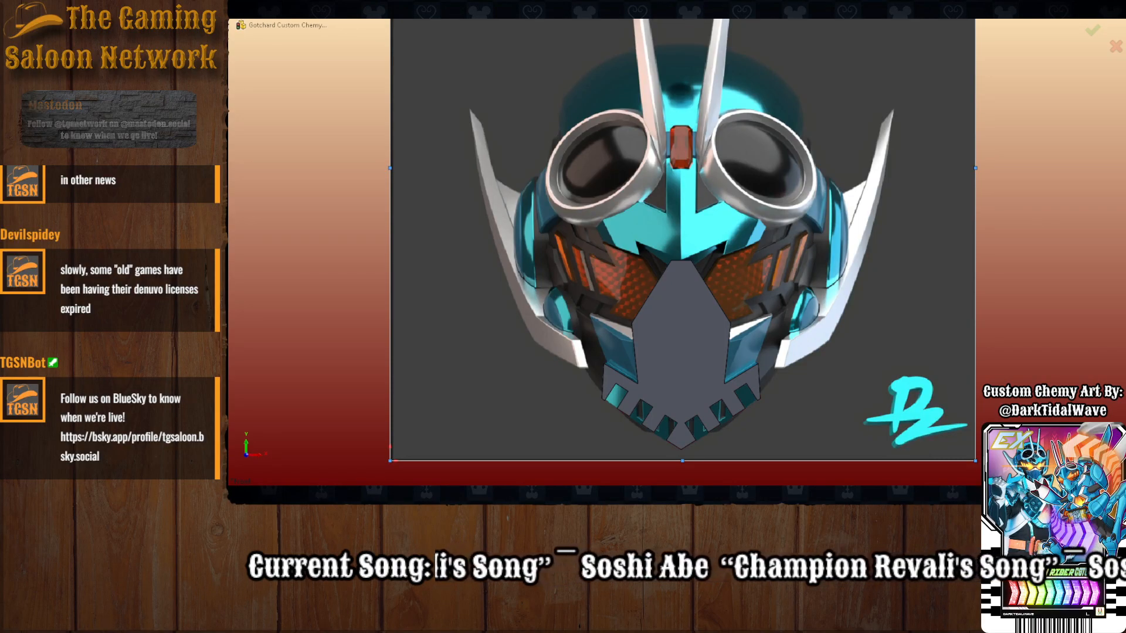
key("Return")
scroll(769, 252, "down", 1)
scroll(728, 244, "up", 1)
scroll(729, 244, "down", 1)
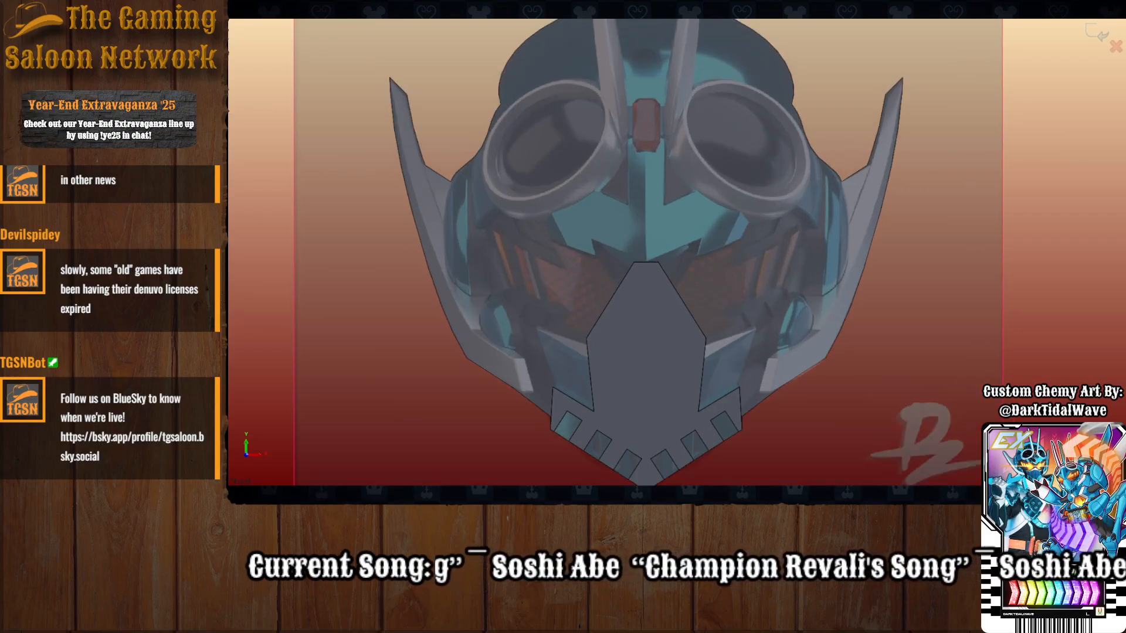
Draw a vertical centre line from the chin guard's lower tip to the top of the head.
key("l")
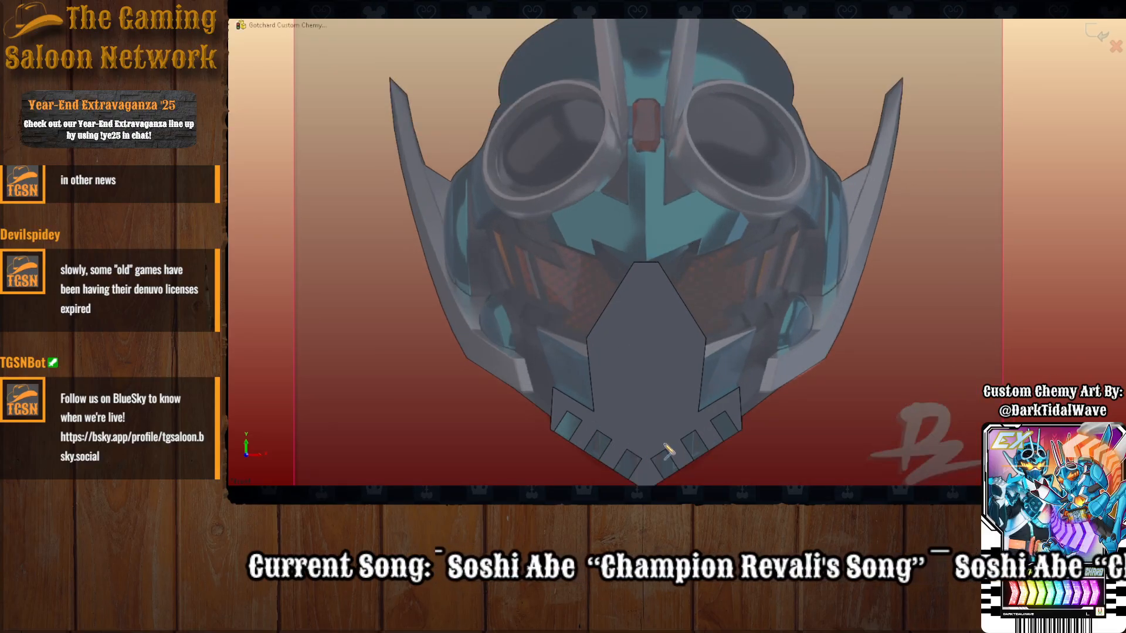
scroll(669, 452, "up", 1)
left_click(652, 450)
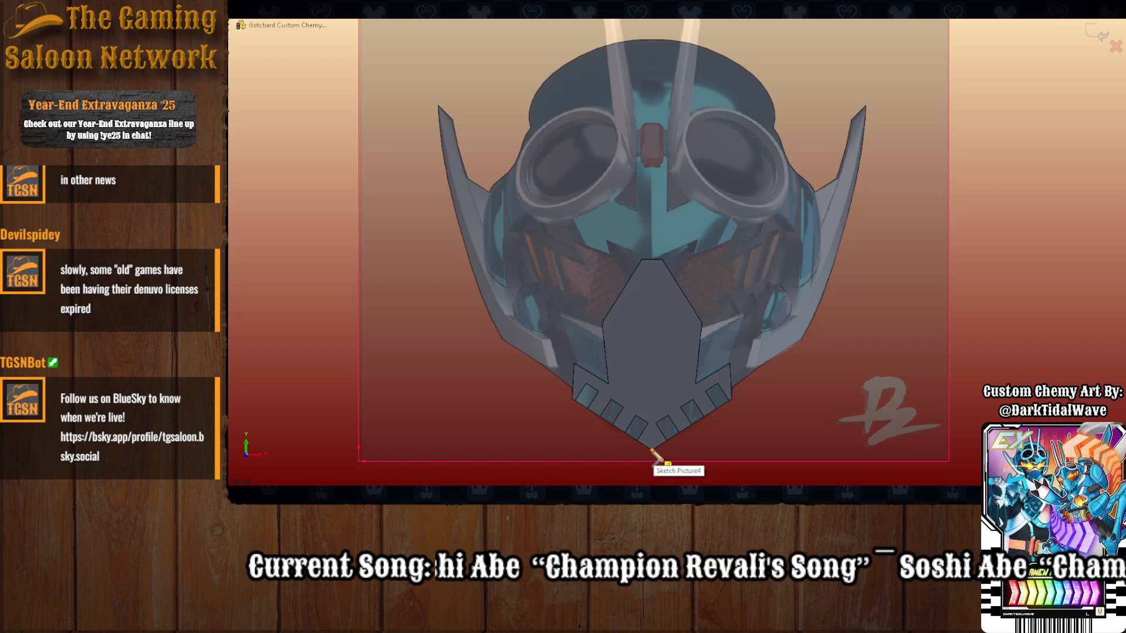
double_click(653, 40)
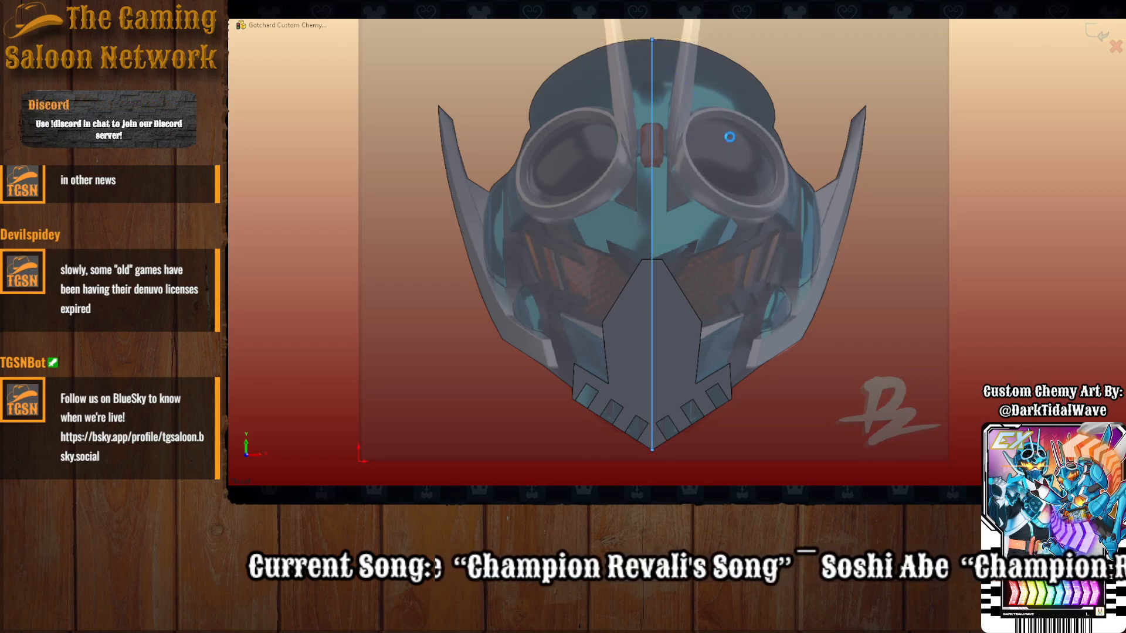
Sketch half of a downward arrow, from the forehead to just below the mouth plate's top edge, and mirror it about the vertical centre line.
middle_click_drag(681, 140, 681, 176, "ctrl")
scroll(678, 199, "up", 2)
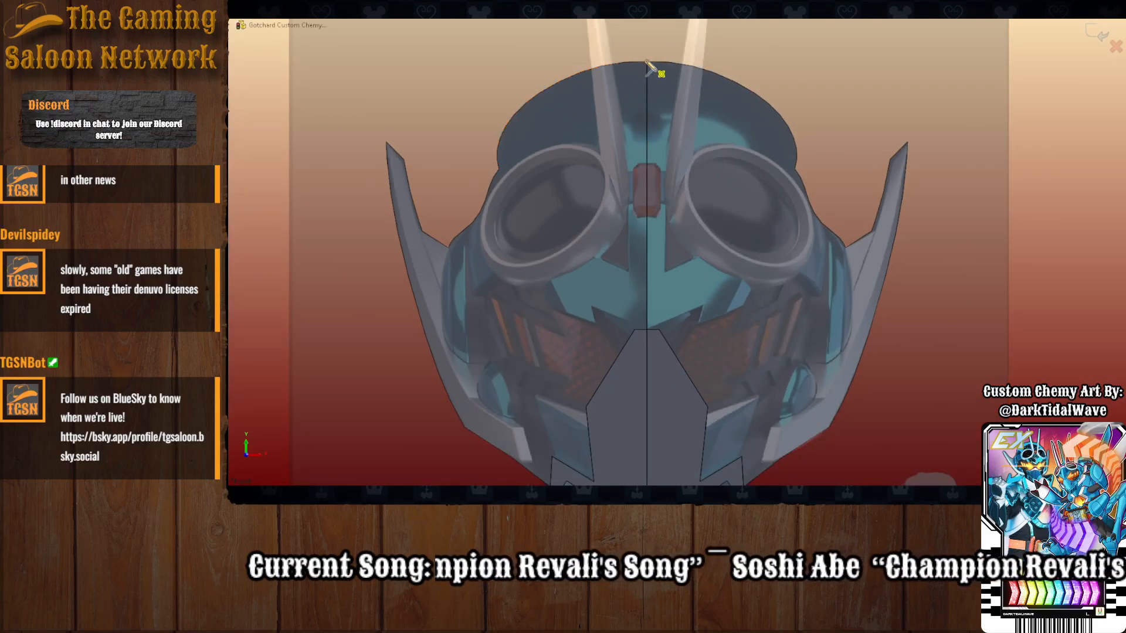
left_click(648, 135)
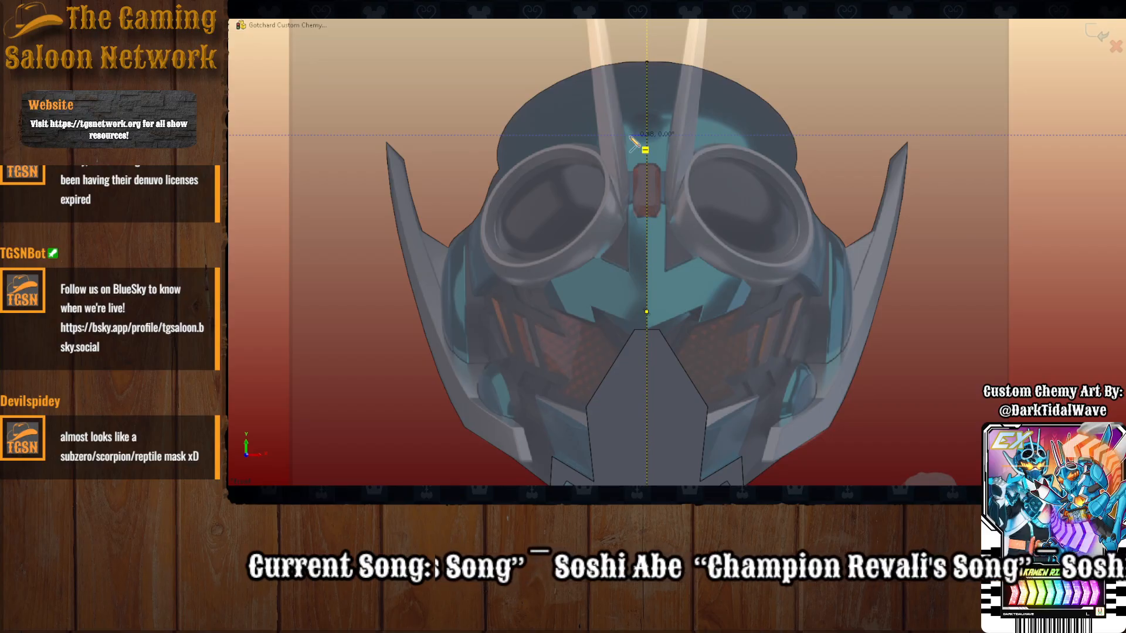
left_click(629, 135)
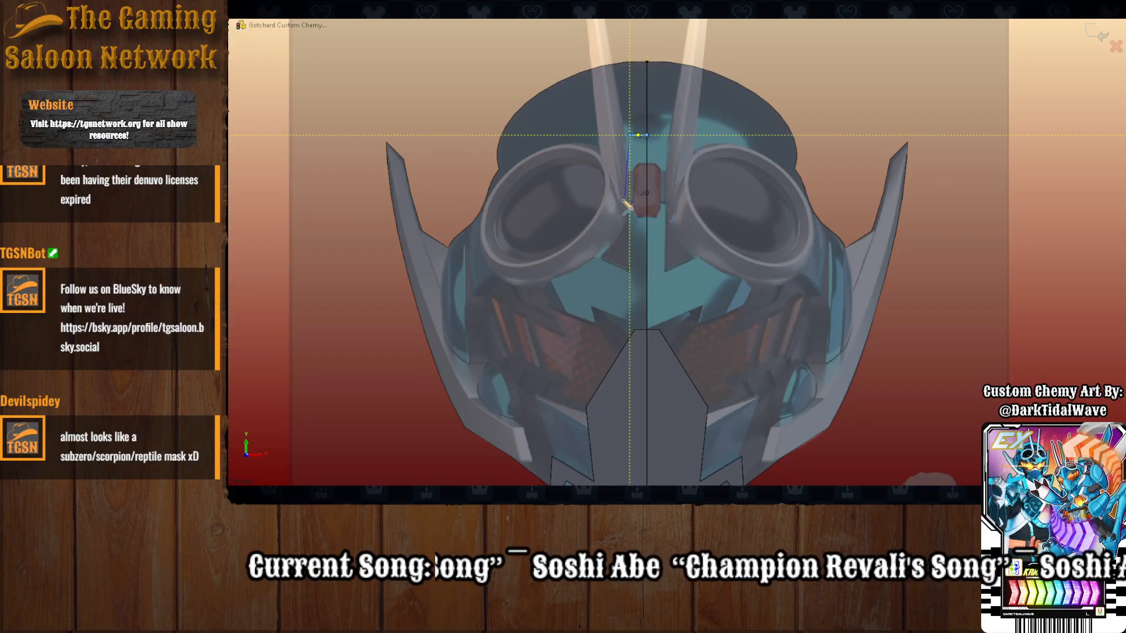
left_click(630, 251)
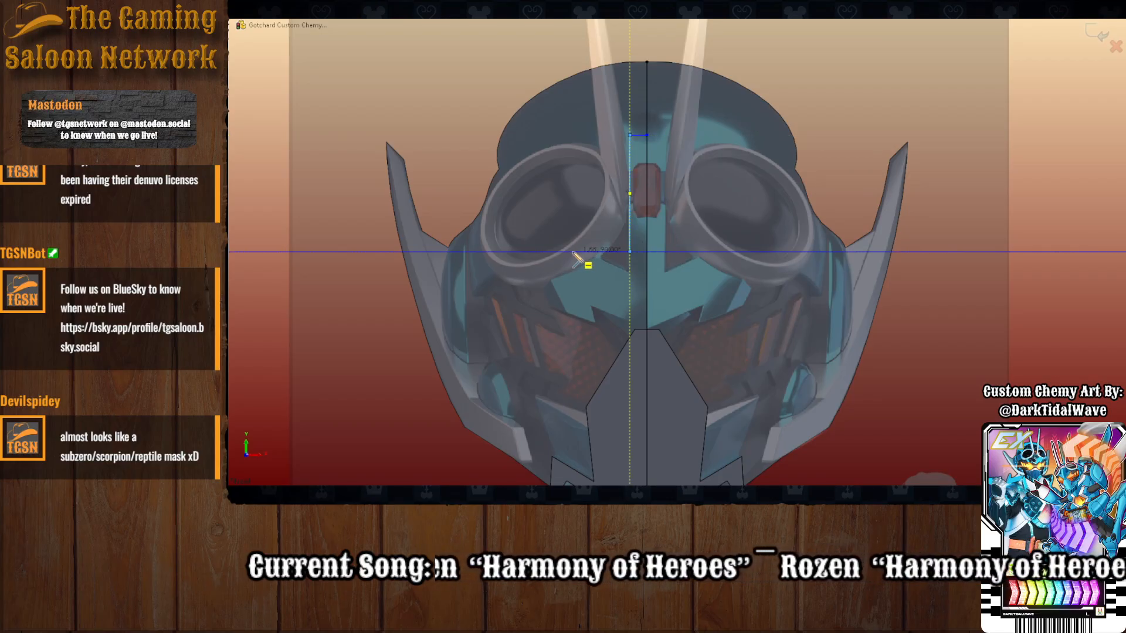
left_click(575, 251)
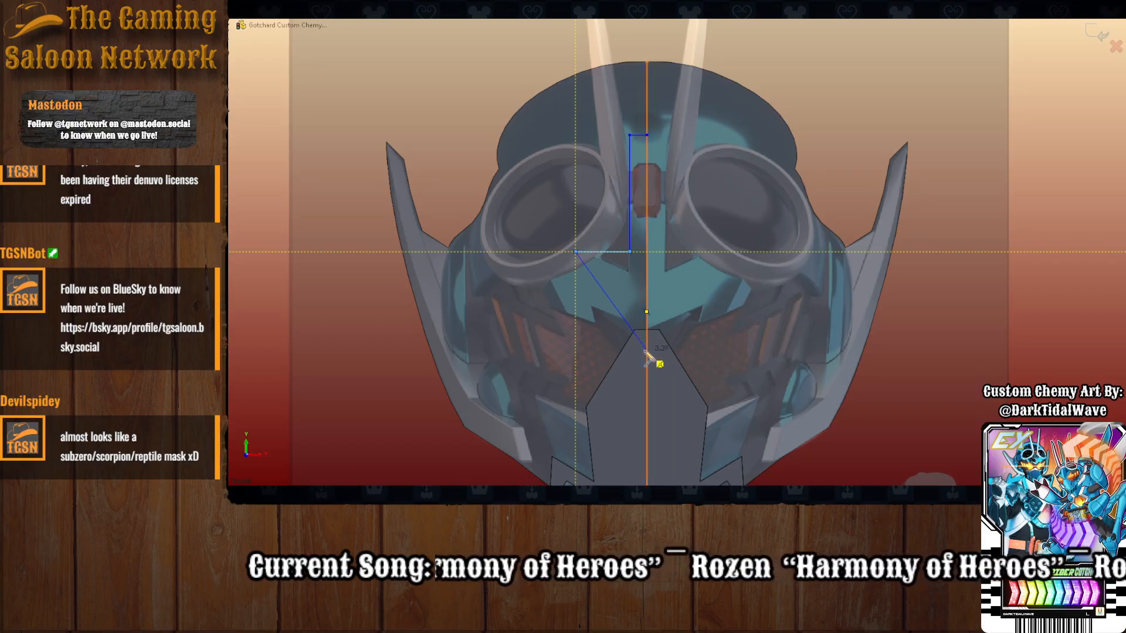
left_click(646, 351)
key("Escape")
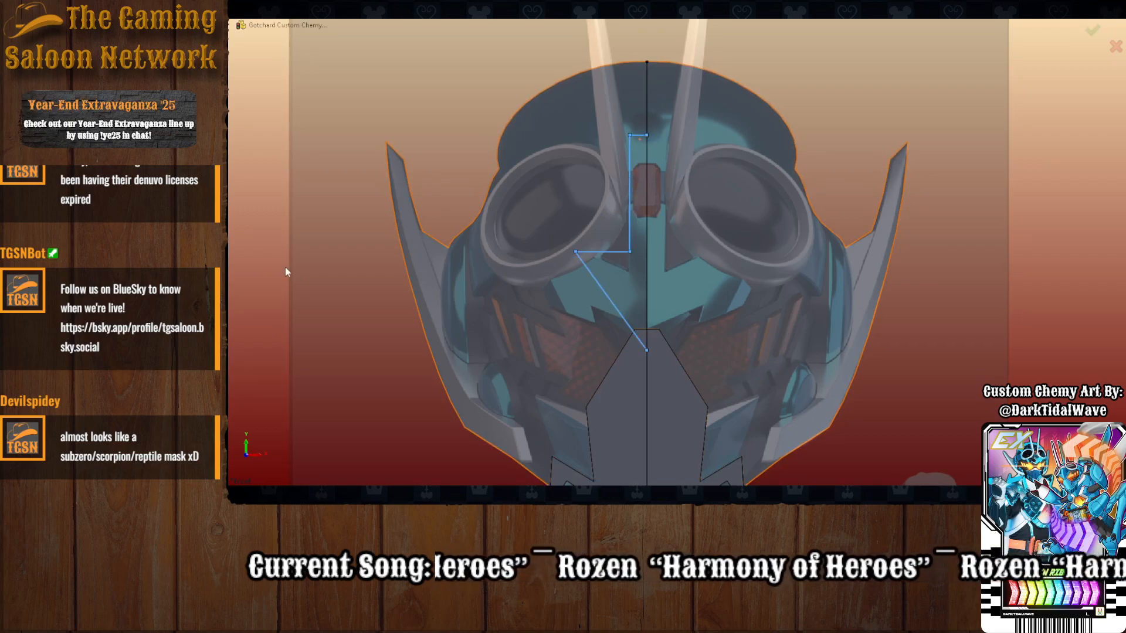
left_click(647, 303)
key("Return")
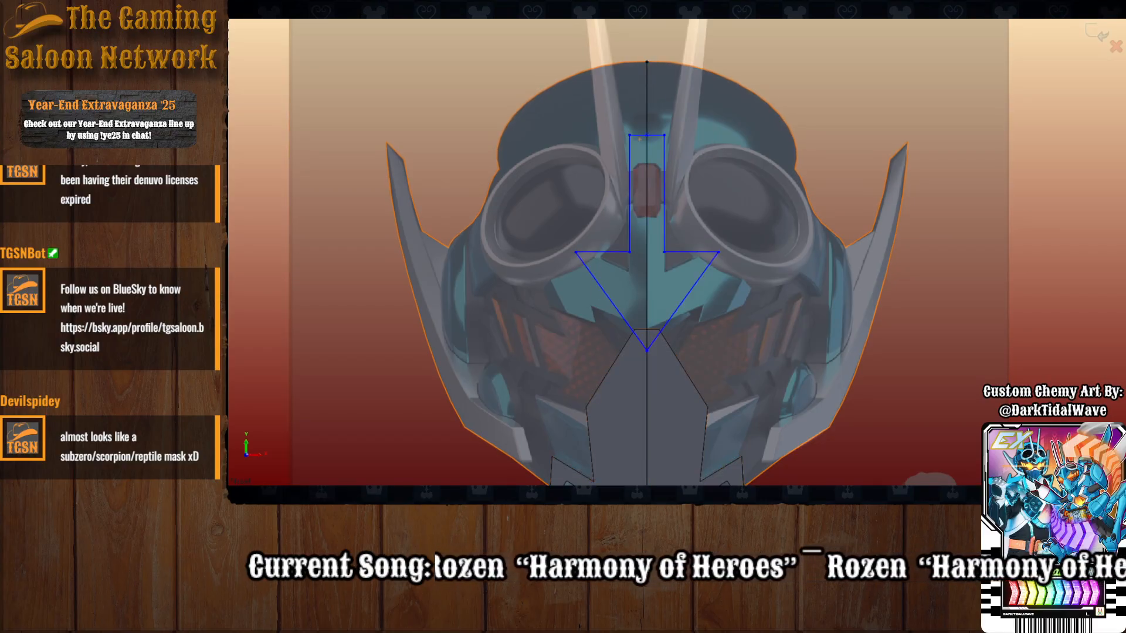
Extrude all regions of the arrow profile, including the tip that overlaps the mouth plate, as a raised layer.
left_click(680, 285)
left_click(629, 285)
left_click(655, 336)
scroll(656, 339, "up", 10)
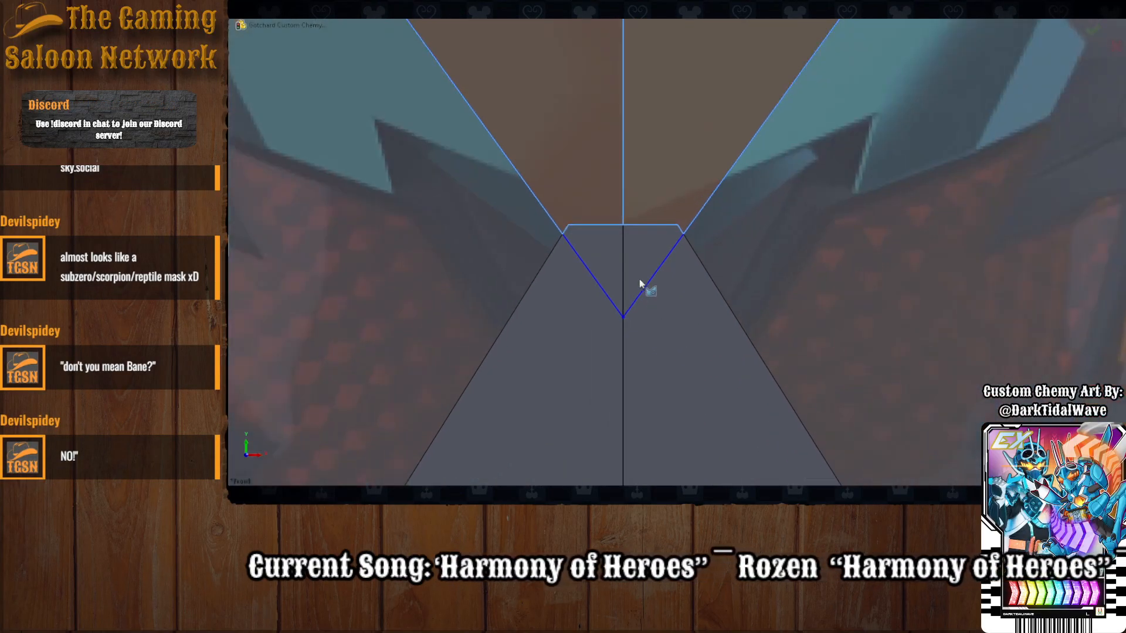
left_click(641, 258)
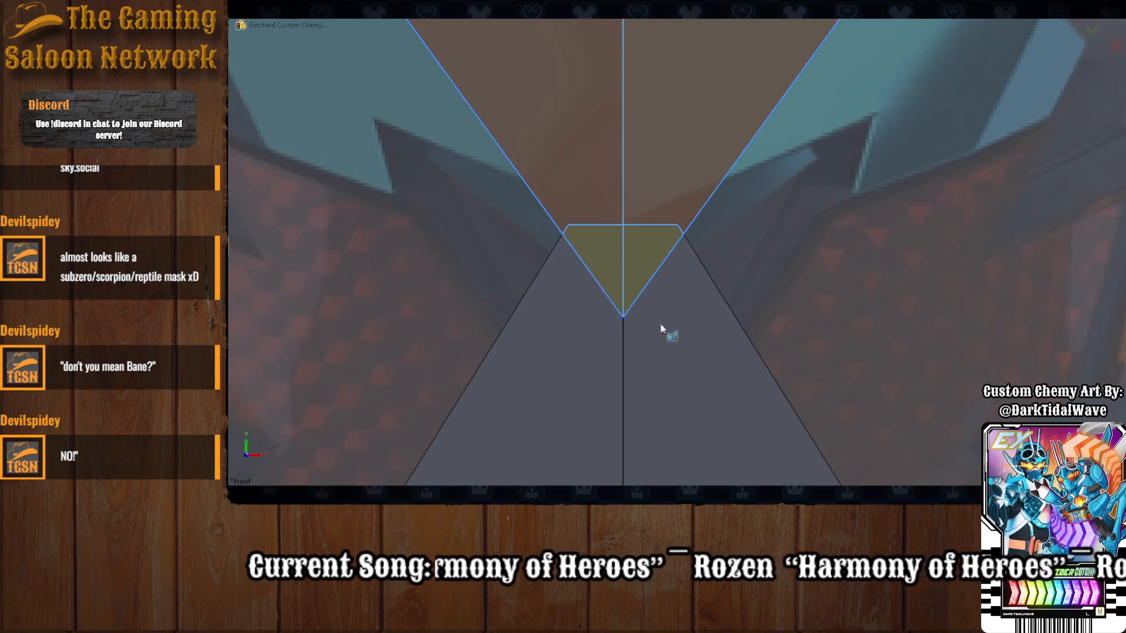
scroll(661, 327, "down", 10)
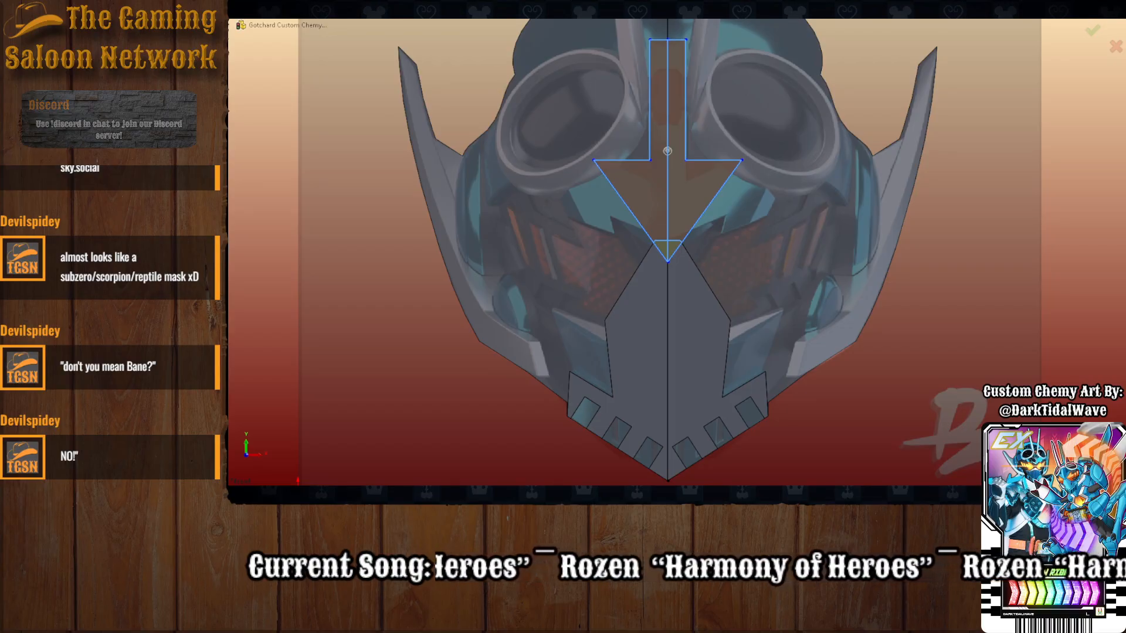
middle_click_drag(484, 248, 358, 236)
scroll(350, 233, "down", 2)
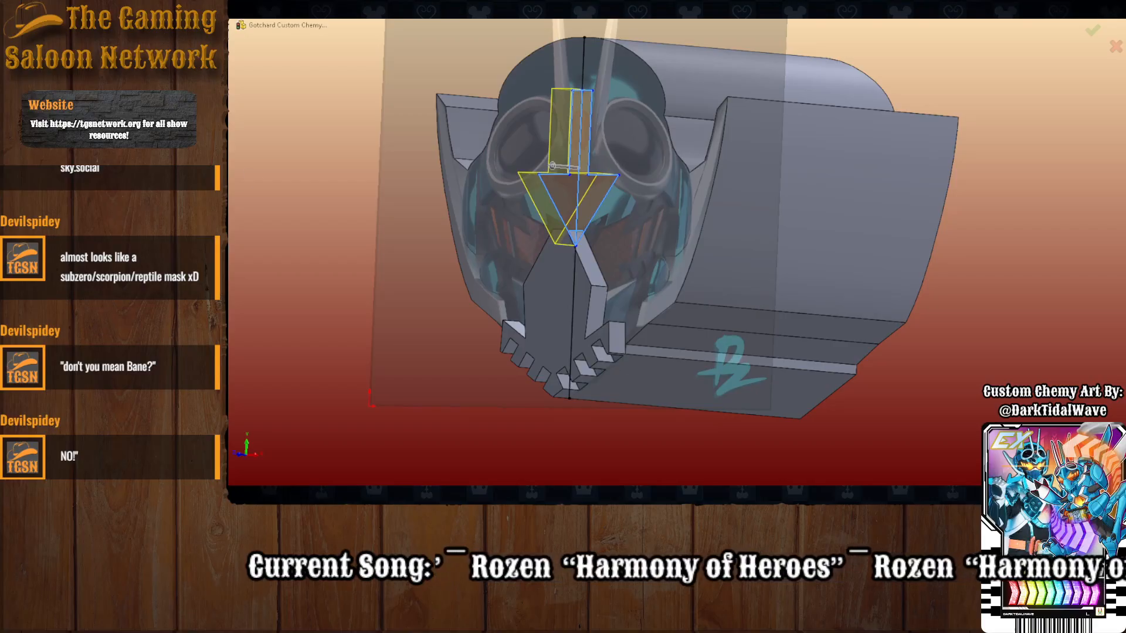
mouse_move(482, 349)
middle_mouse_down()
mouse_move(514, 312)
mouse_move(542, 328)
mouse_move(520, 328)
mouse_move(534, 348)
middle_mouse_up()
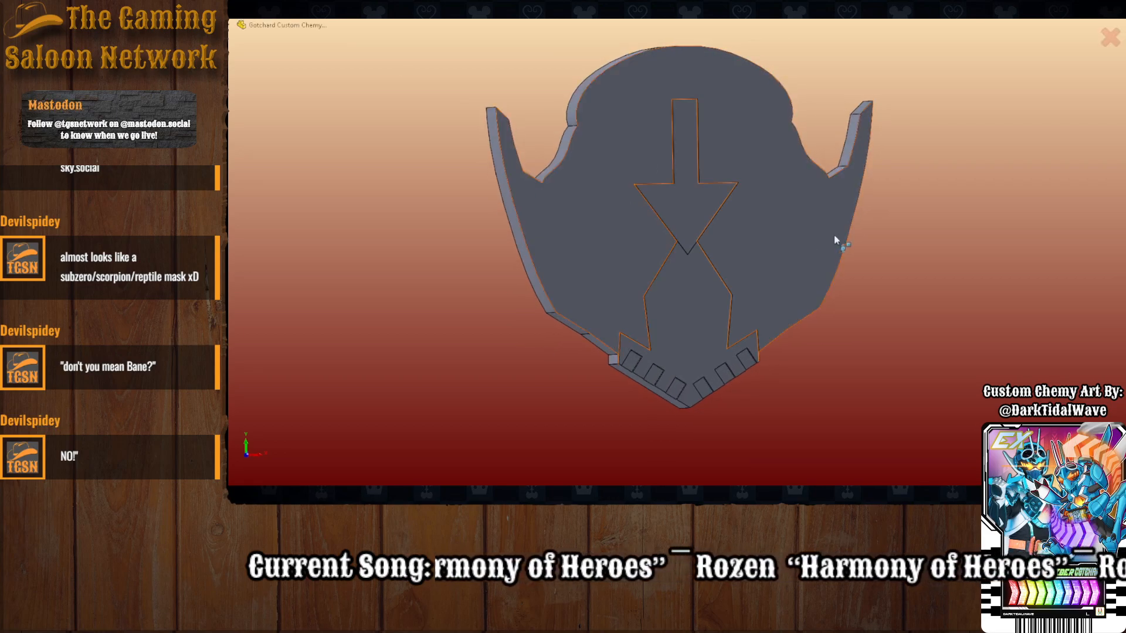
Check the helmet with its arrow layer in the assembly and return to the helmet part.
key("ctrl+Tab")
scroll(664, 240, "up", 3)
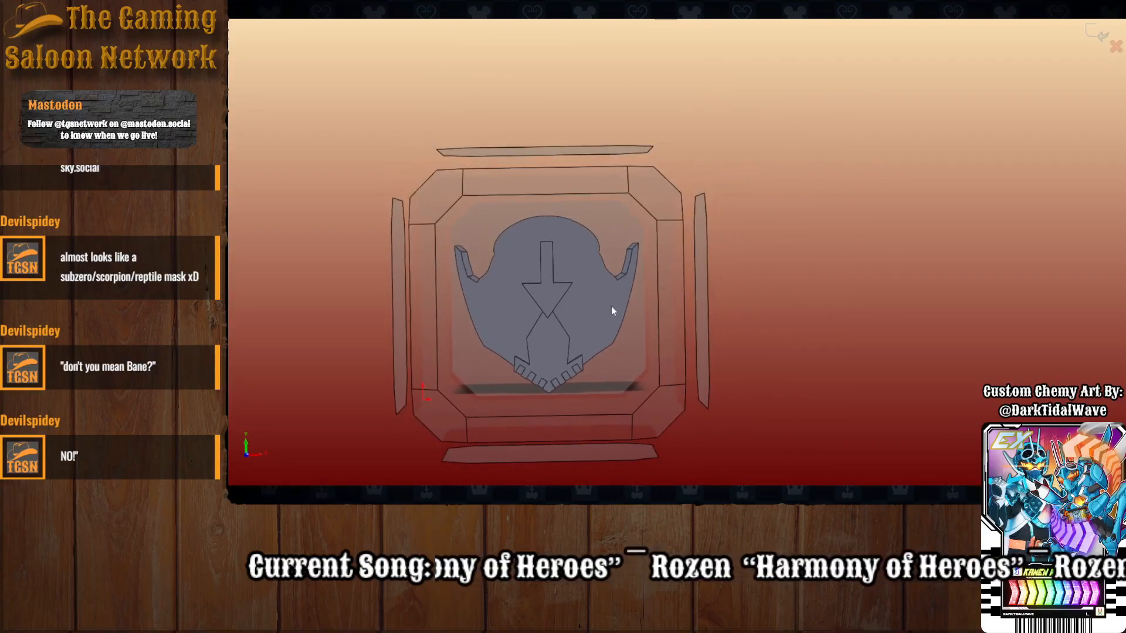
key("ctrl+Tab")
Insert the helmet reference picture in a new sketch behind the raised arrow and mouth plate, and make it semi-transparent.
key("ctrl+8")
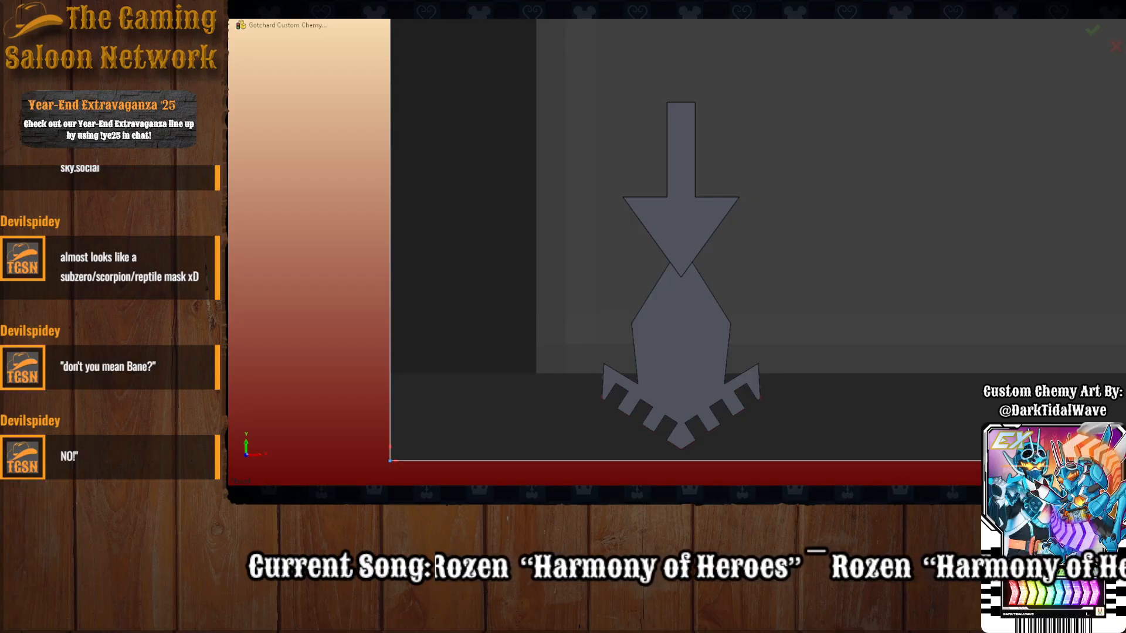
key("Return")
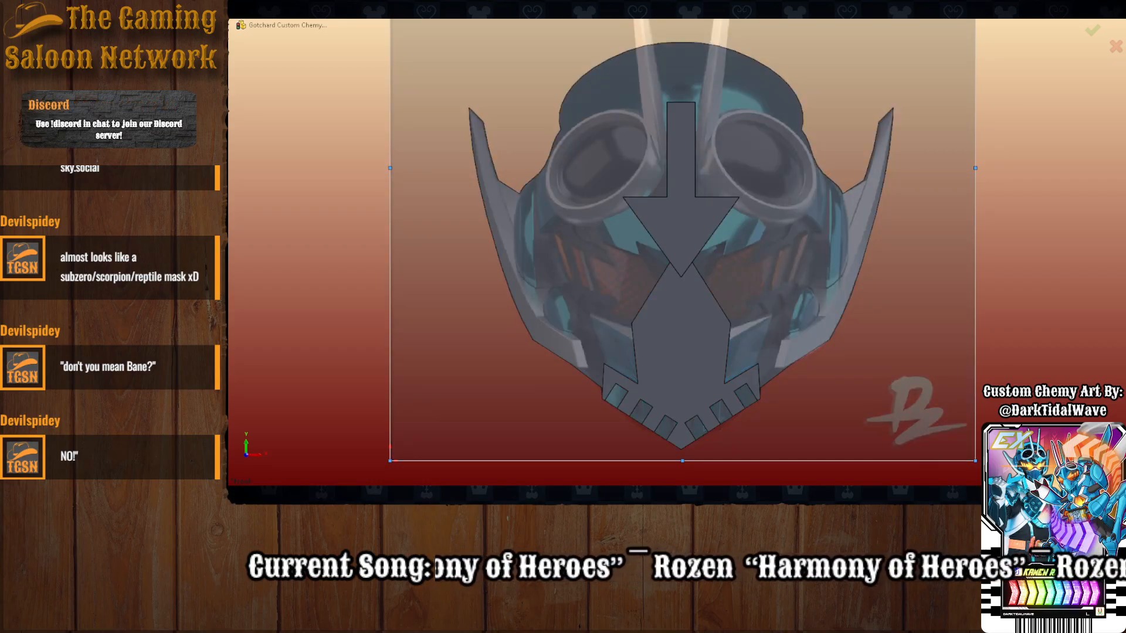
key("Return")
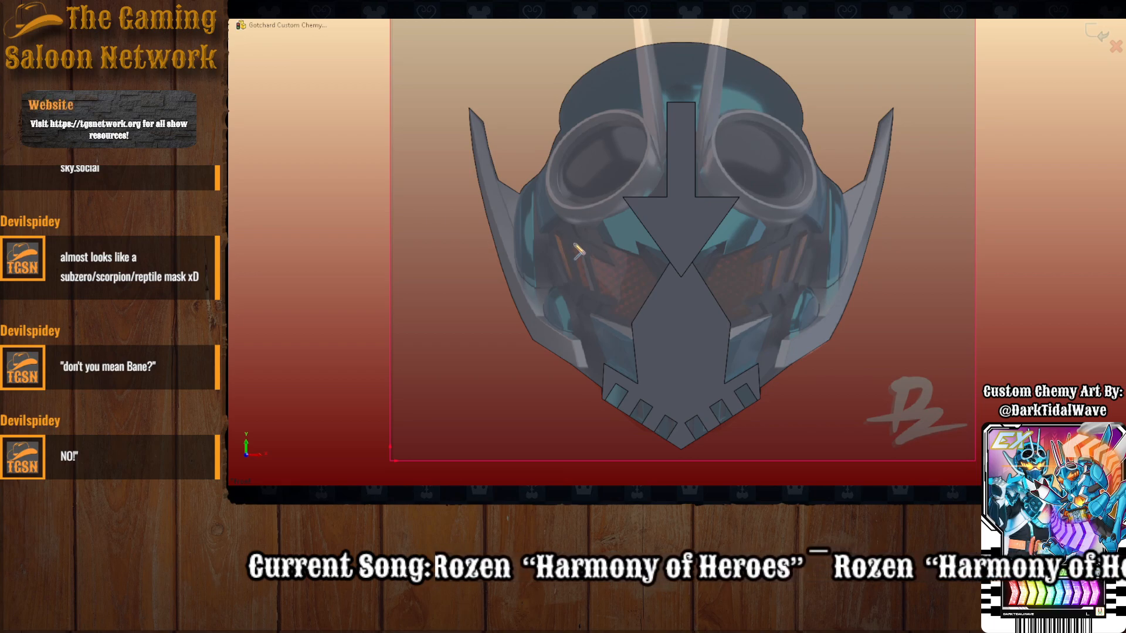
Sketch a stepped visor line from the mouth plate's upper corner along the arrow's edge, then outward, down and outward over the eye area.
left_click(670, 263)
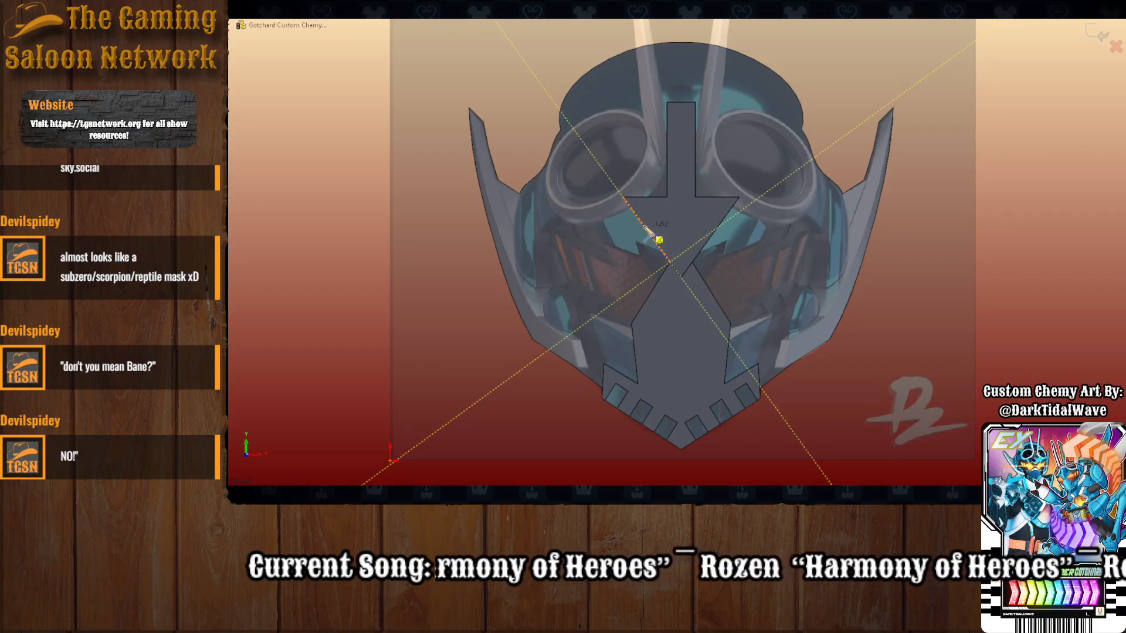
left_click(637, 216)
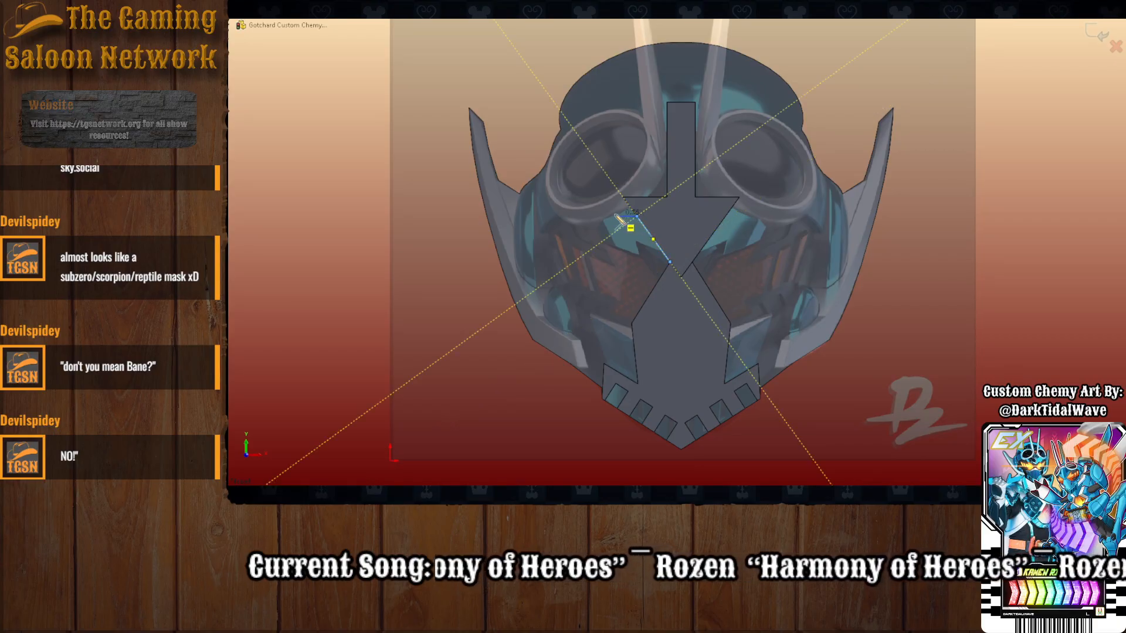
left_click(608, 216)
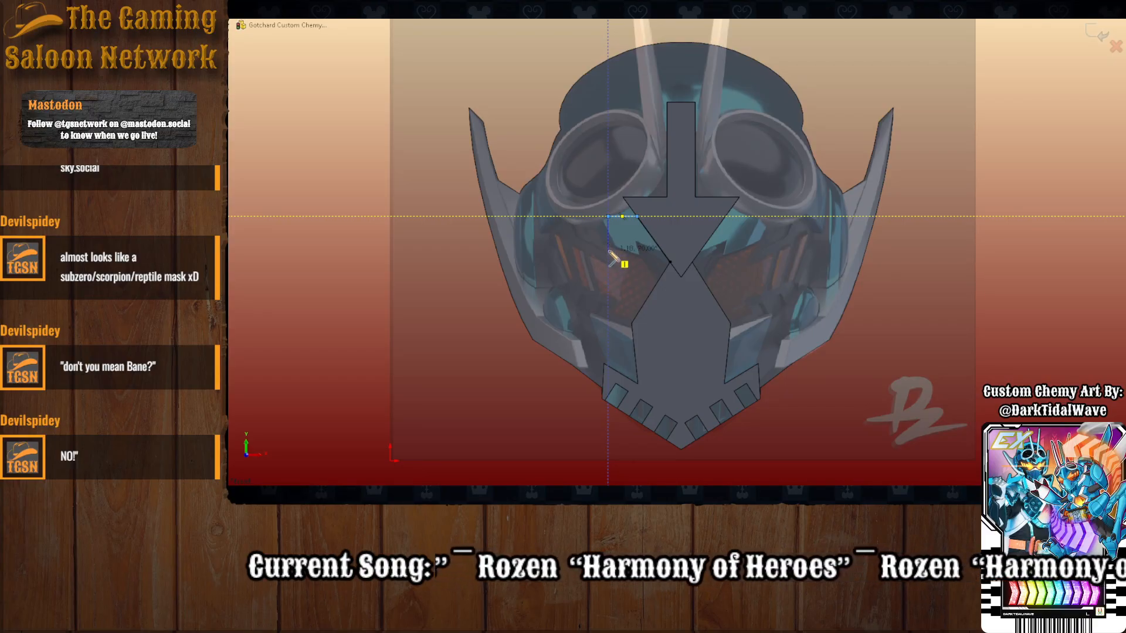
left_click(608, 250)
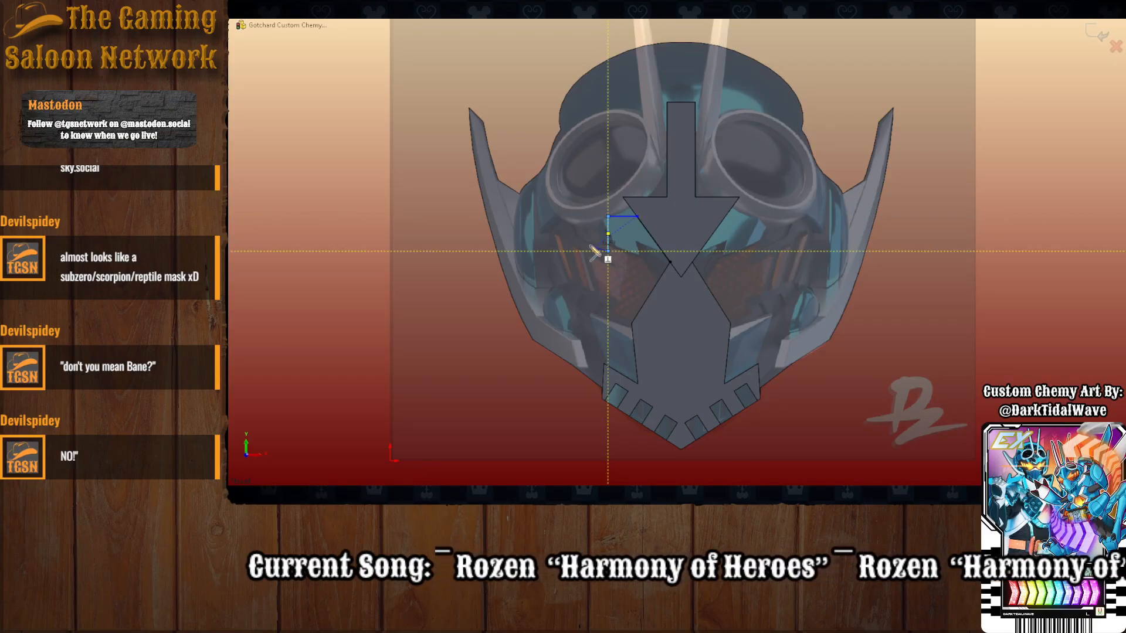
left_click(548, 251)
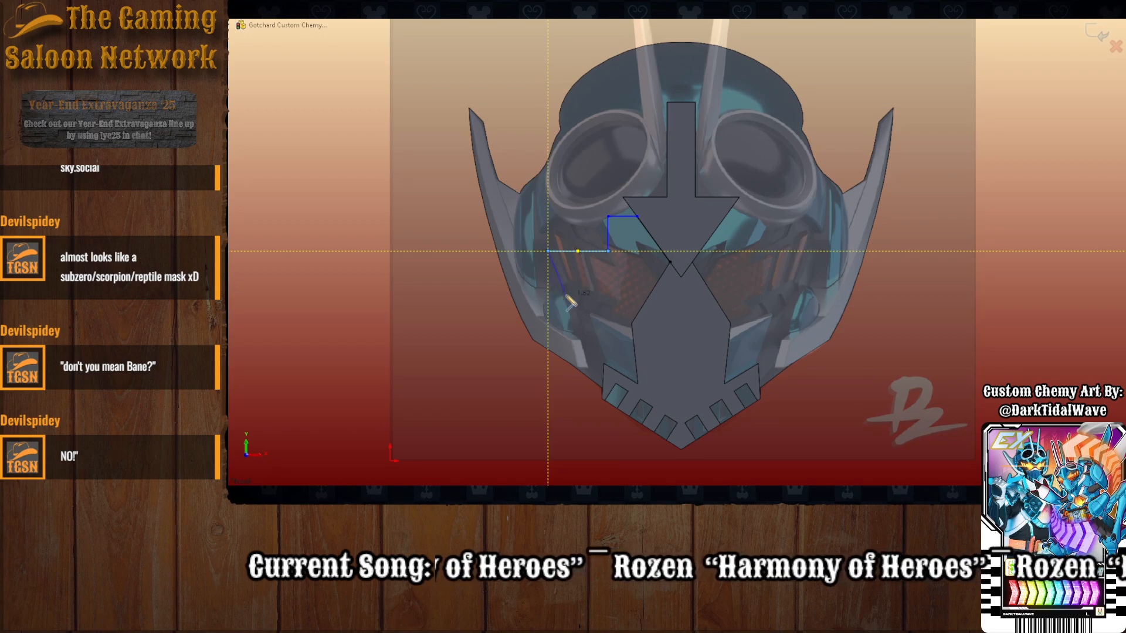
key("Escape")
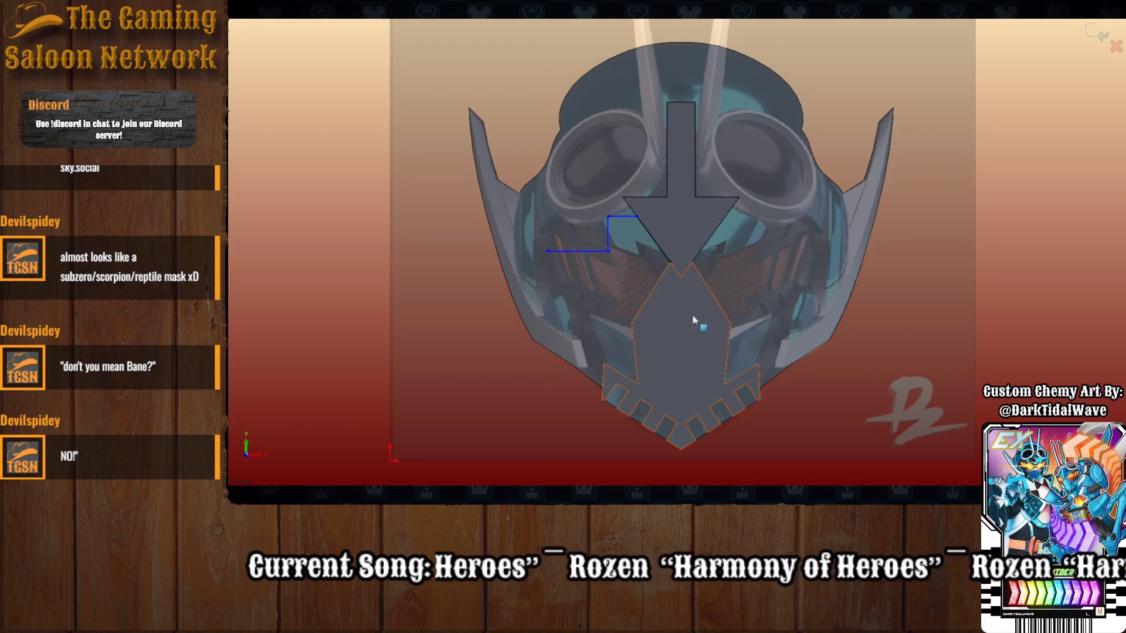
Draw a short horizontal line across the arrow between the mouth plate's two upper corners.
key("l")
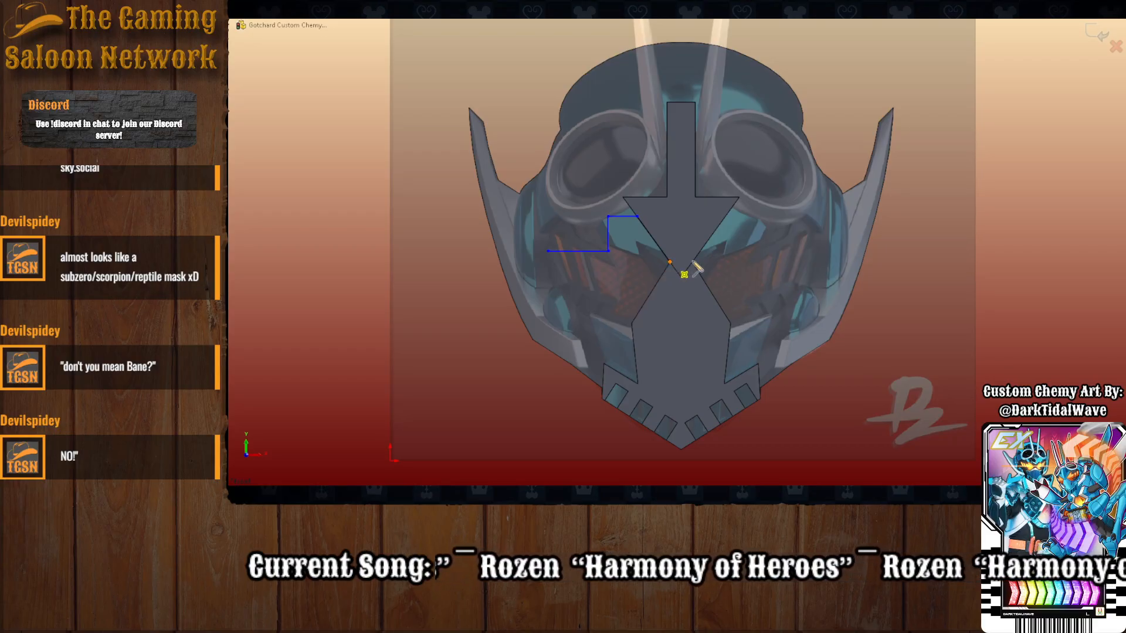
left_click(693, 262)
key("Escape")
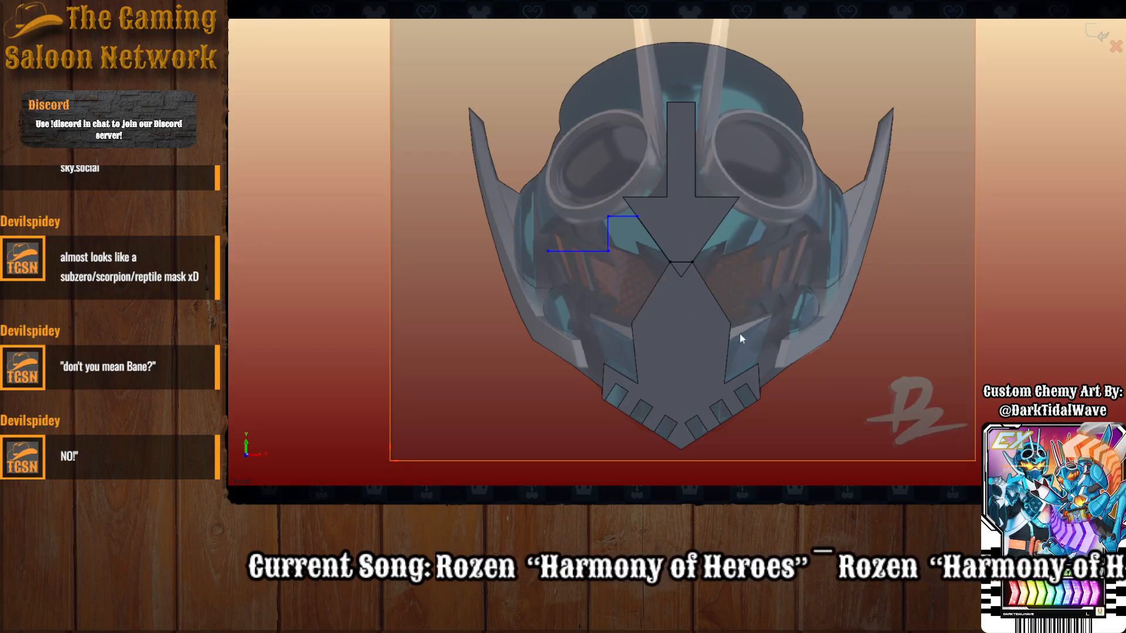
Mirror the stepped visor line about the short horizontal line and join the two open outer ends with a vertical line.
scroll(742, 334, "up", 2)
scroll(723, 324, "down", 4)
scroll(624, 230, "up", 3)
scroll(597, 91, "down", 3)
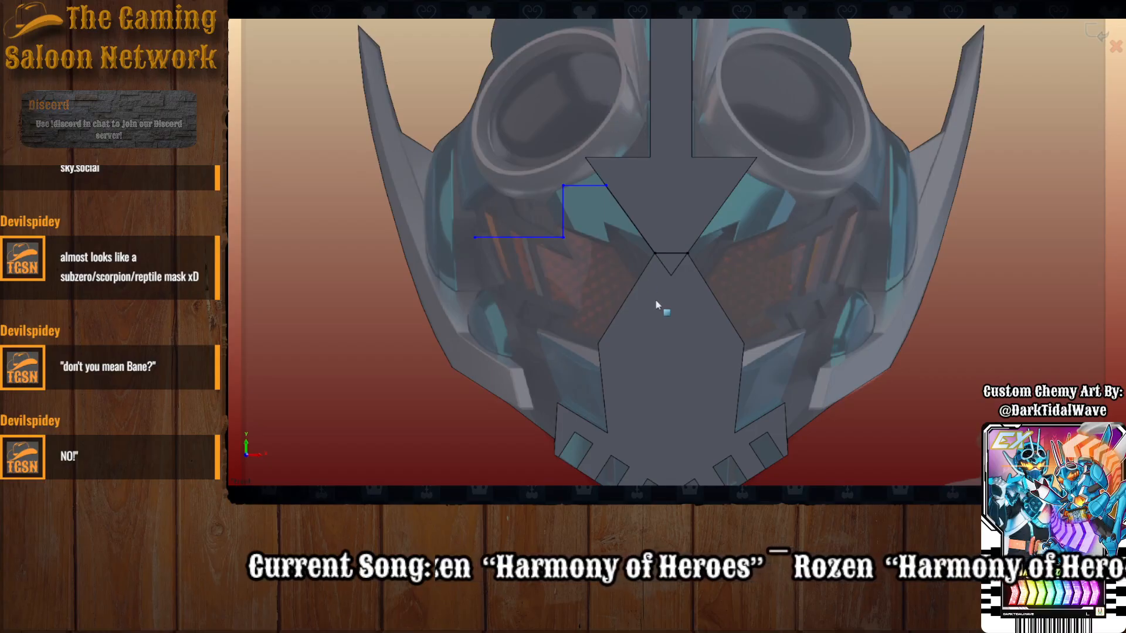
scroll(656, 304, "down", 2)
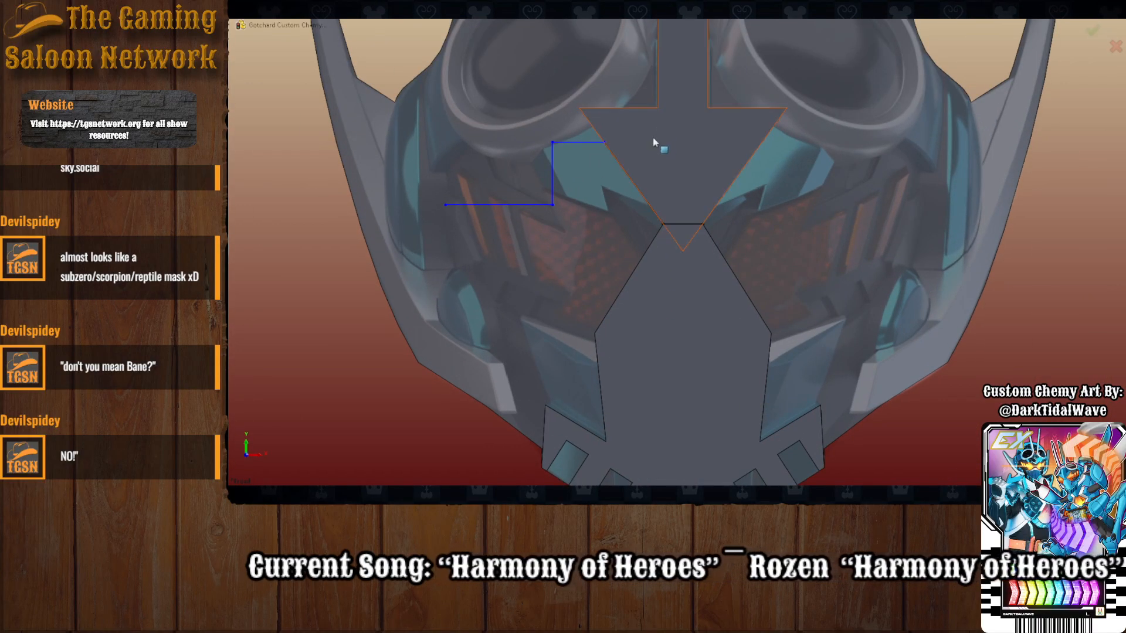
left_click(592, 142)
left_click(553, 172)
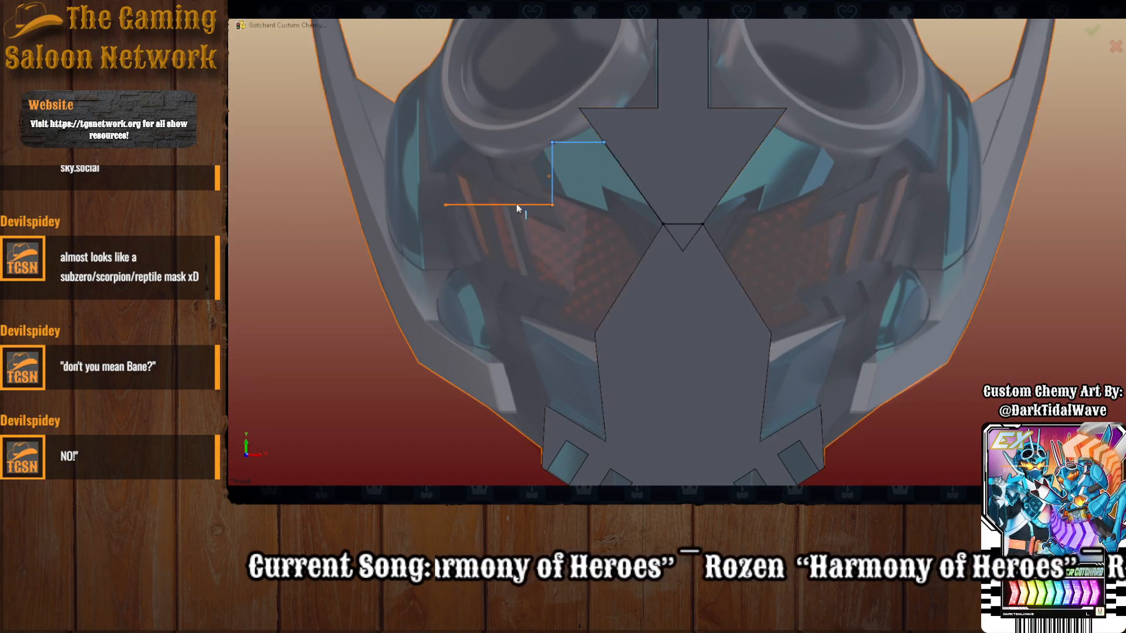
left_click(640, 194)
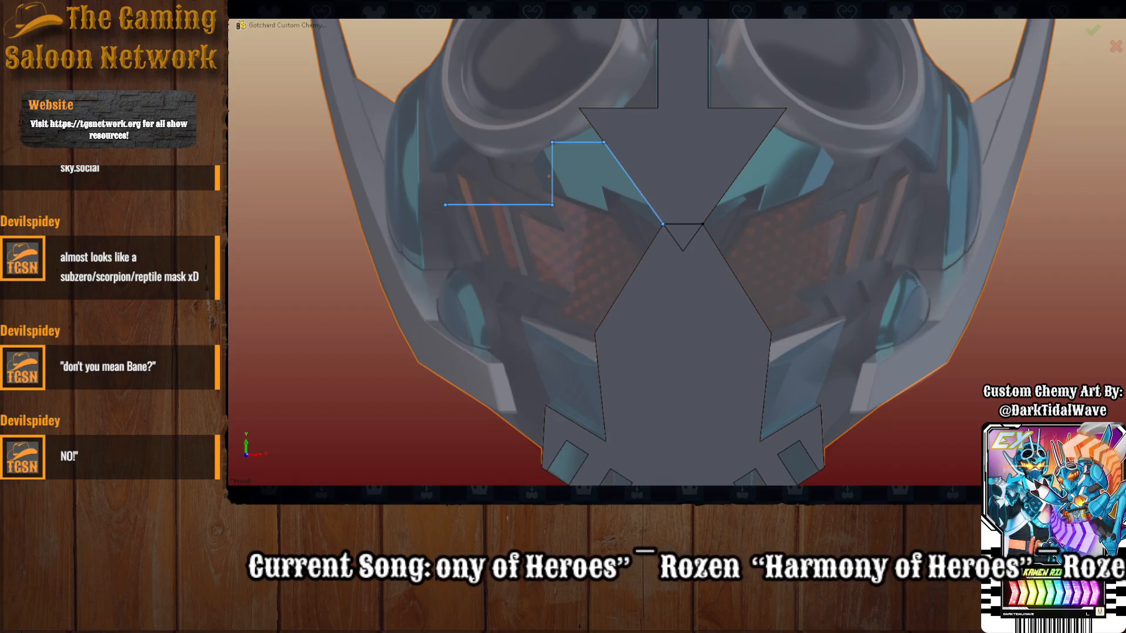
left_click(674, 225)
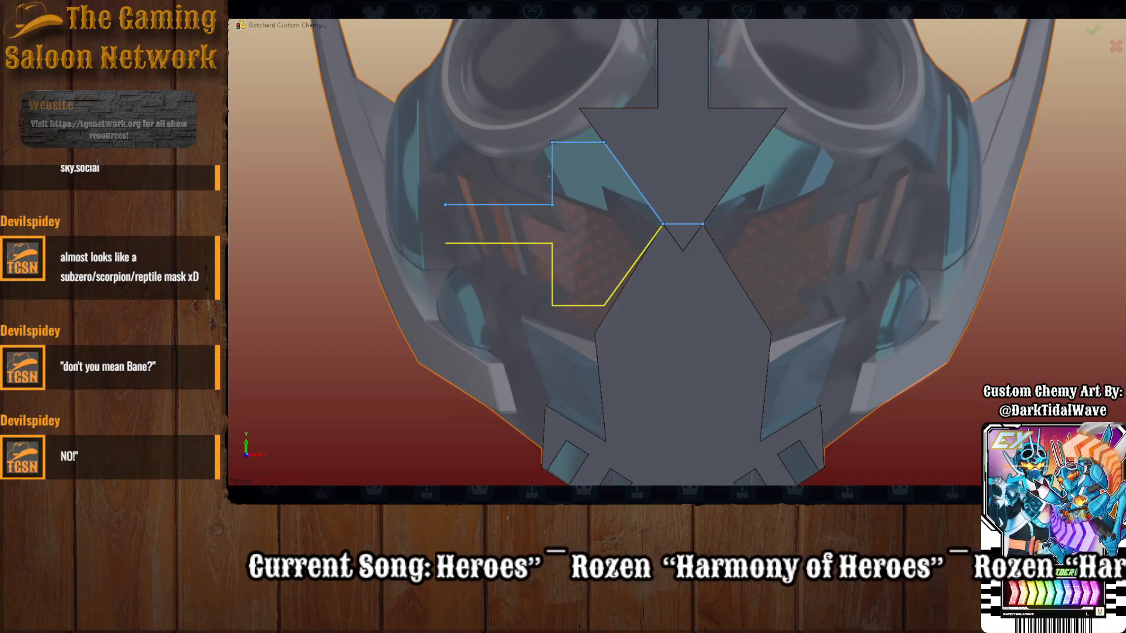
key("Return")
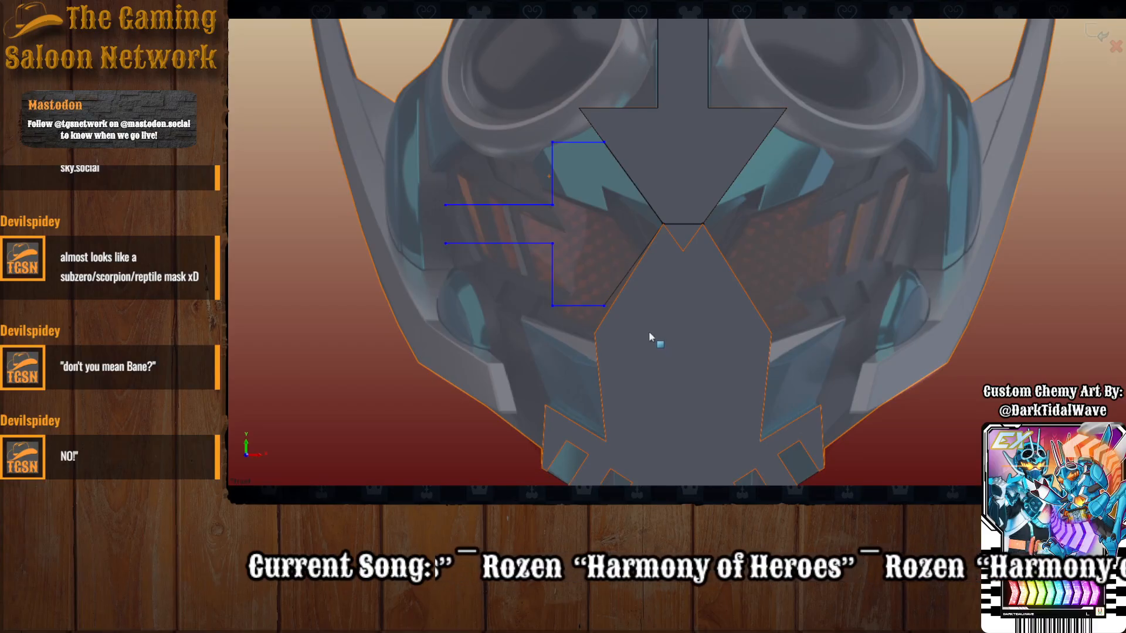
left_click(446, 205)
left_click(446, 243)
key("Escape")
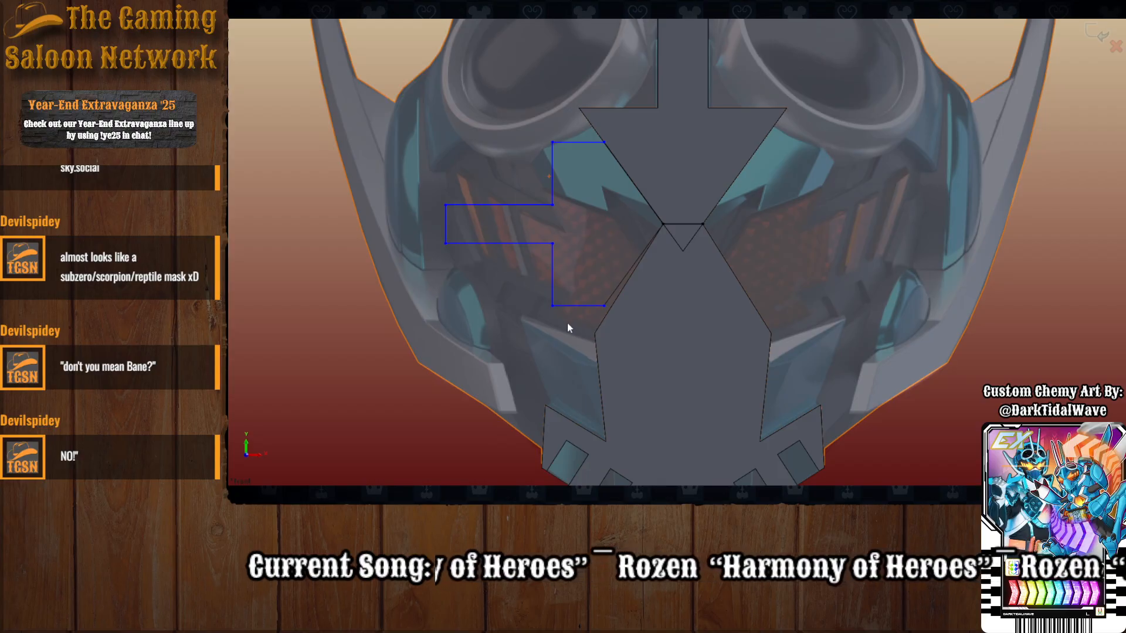
left_click(611, 308)
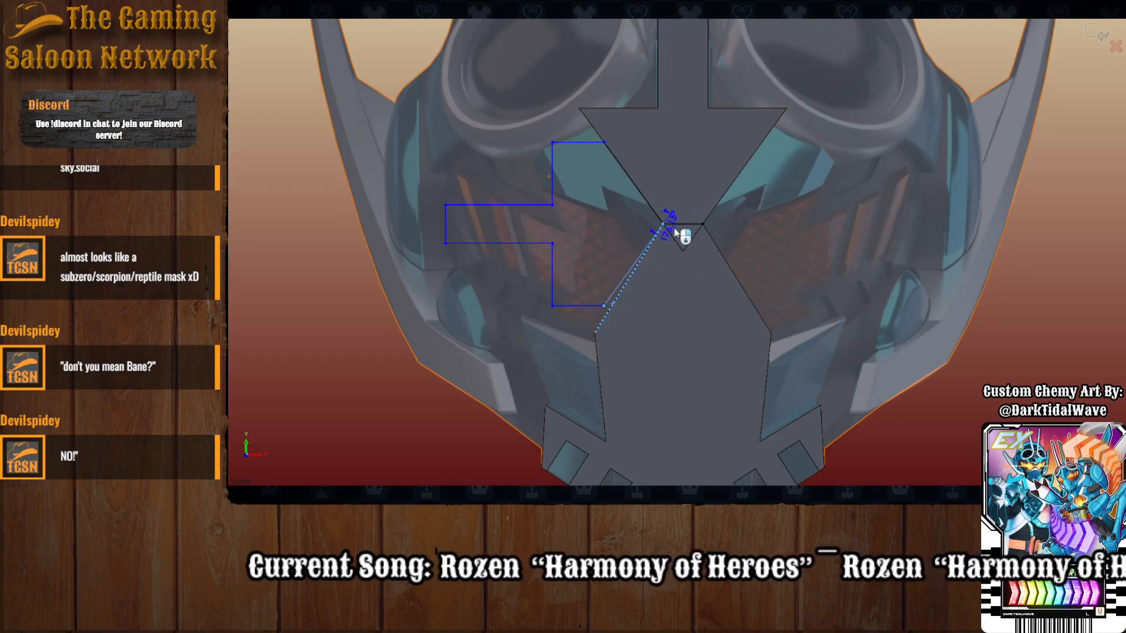
left_click(776, 227)
left_click(685, 240)
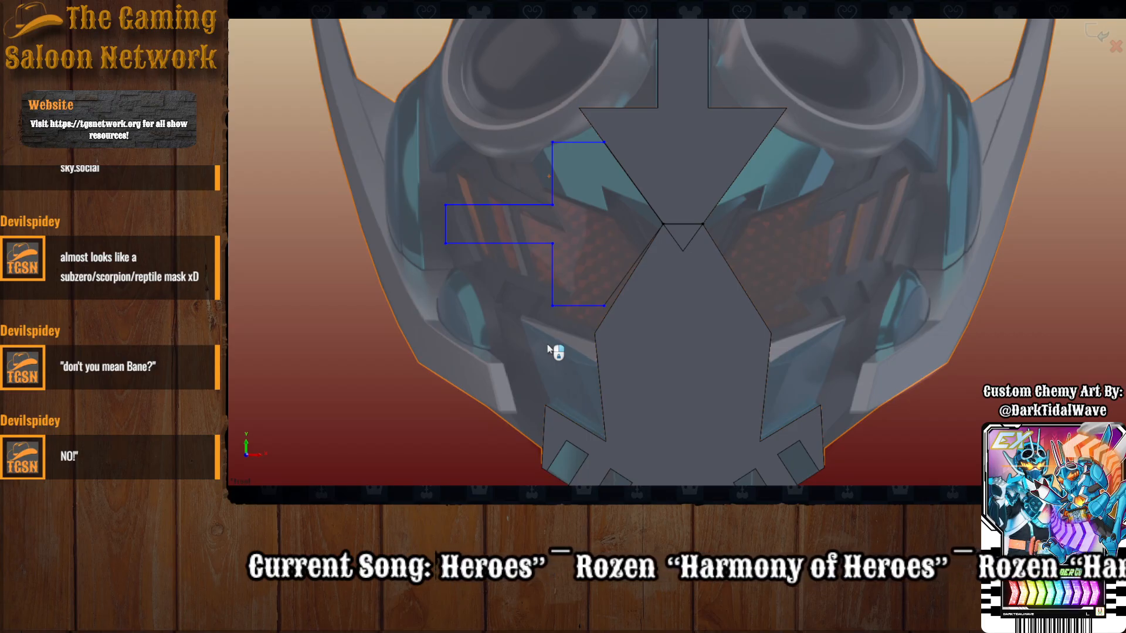
Delete the mirrored lower half of the stepped visor outline, from the mouth plate's edge out to the first vertical step.
left_click(618, 284)
key("Delete")
left_click(578, 306)
key("Delete")
left_click(551, 286)
key("Delete")
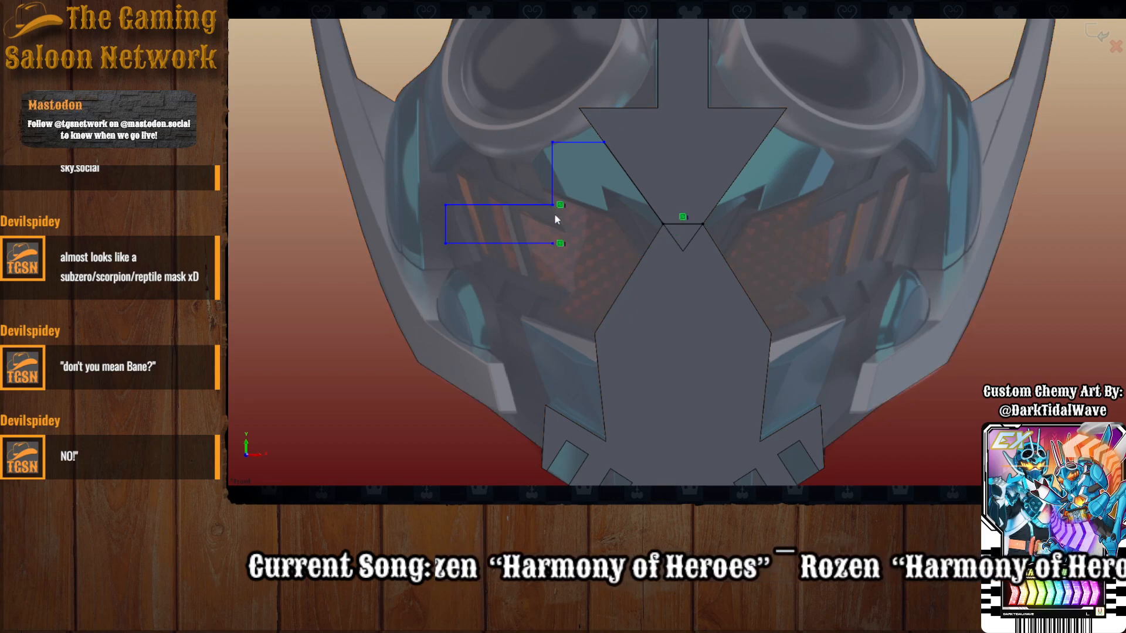
Delete the remaining horizontal and vertical lines of the stepped visor outline, keeping only the line along the arrow's edge.
left_click(552, 160)
key("Delete")
key("Delete")
left_click(520, 205)
key("Delete")
left_click(445, 224)
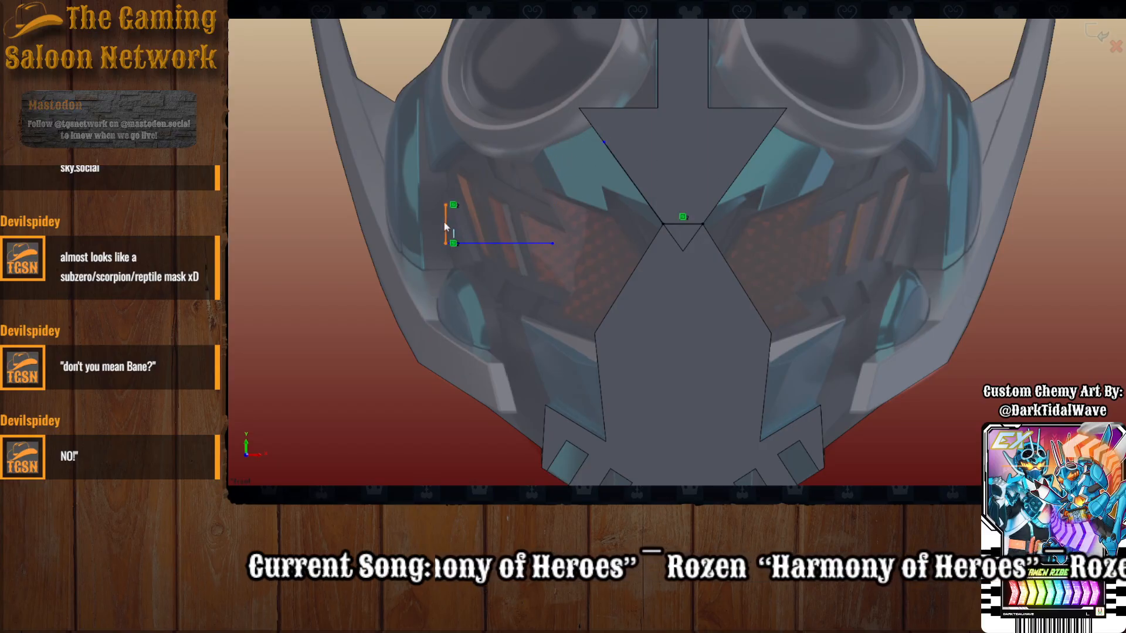
key("Delete")
left_click(496, 244)
key("Delete")
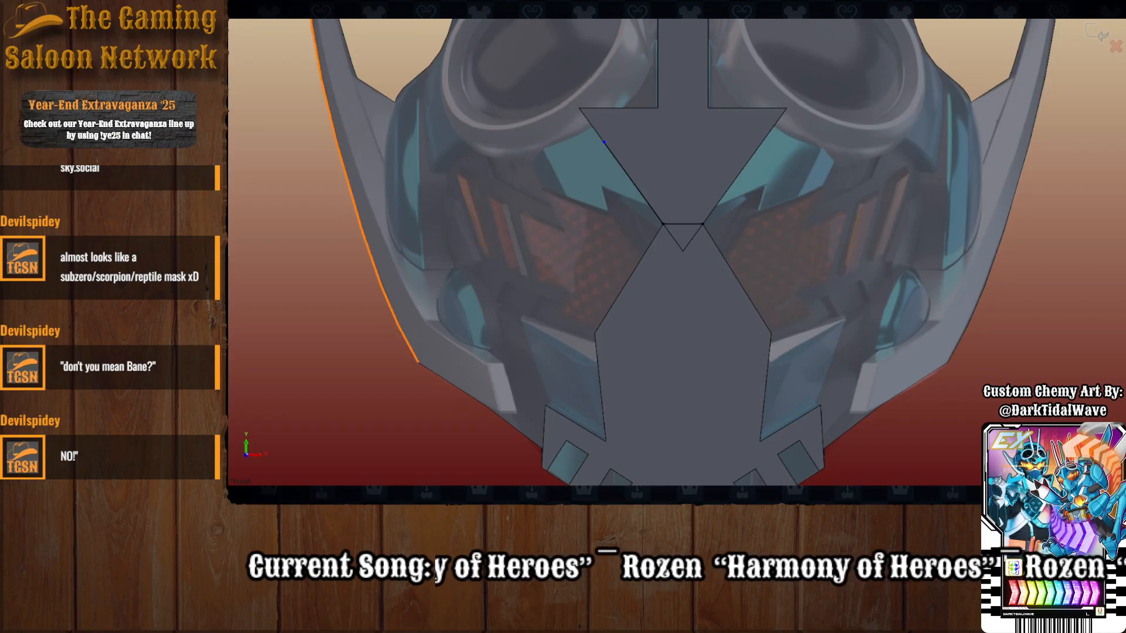
Draw a line from the mouth plate's upper corner down its slanted edge, then vertically up to the open end on the arrow's edge.
key("l")
left_click(663, 224)
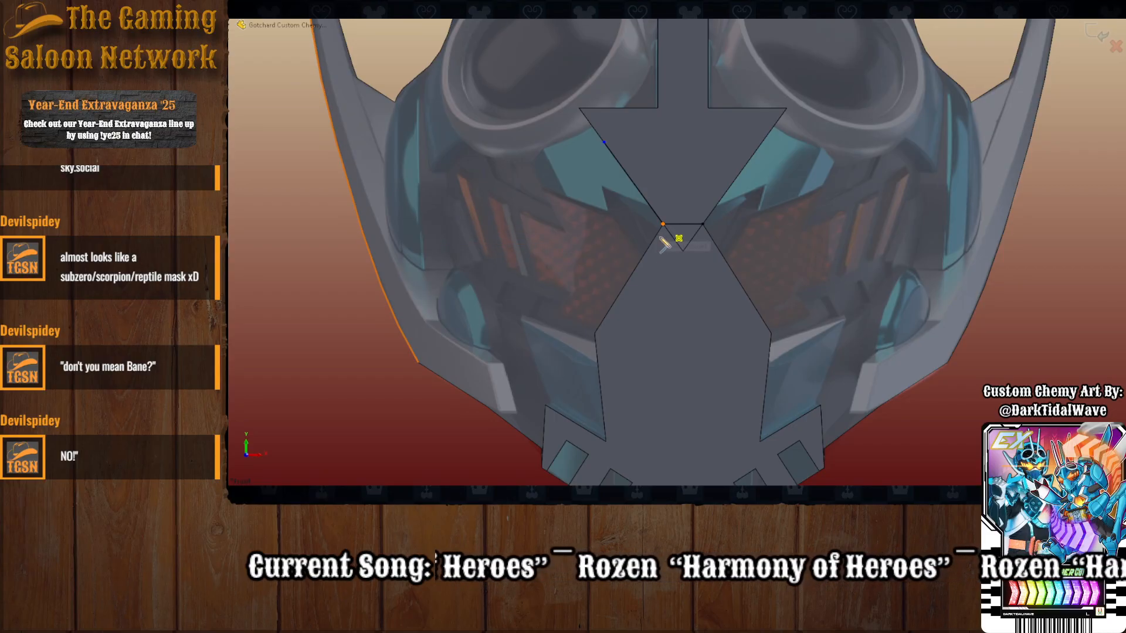
left_click(604, 319)
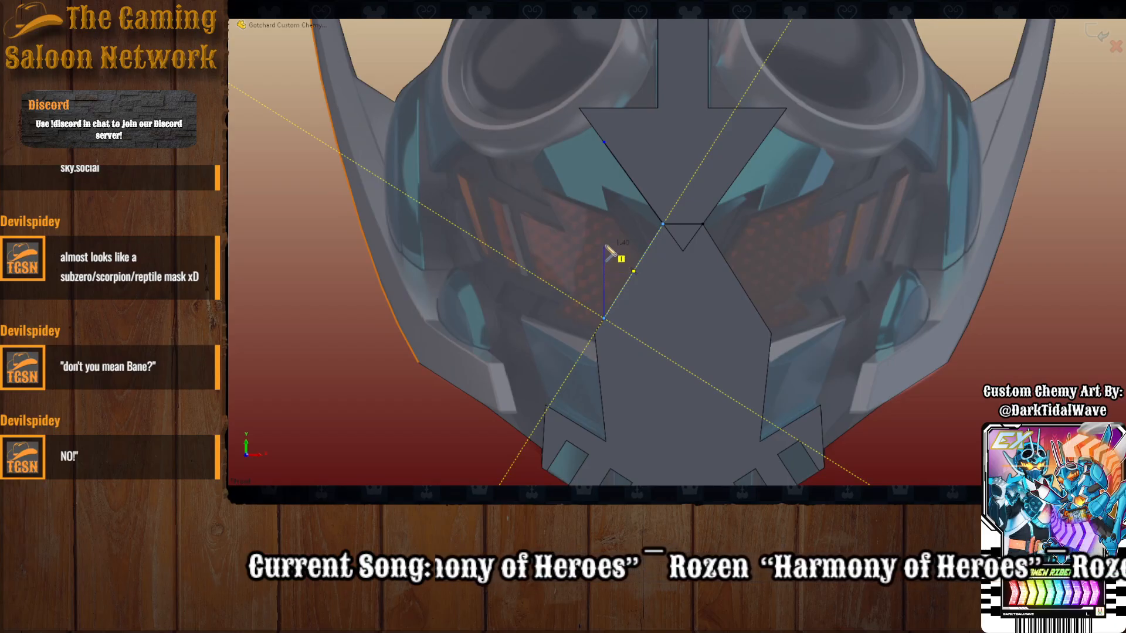
left_click(604, 144)
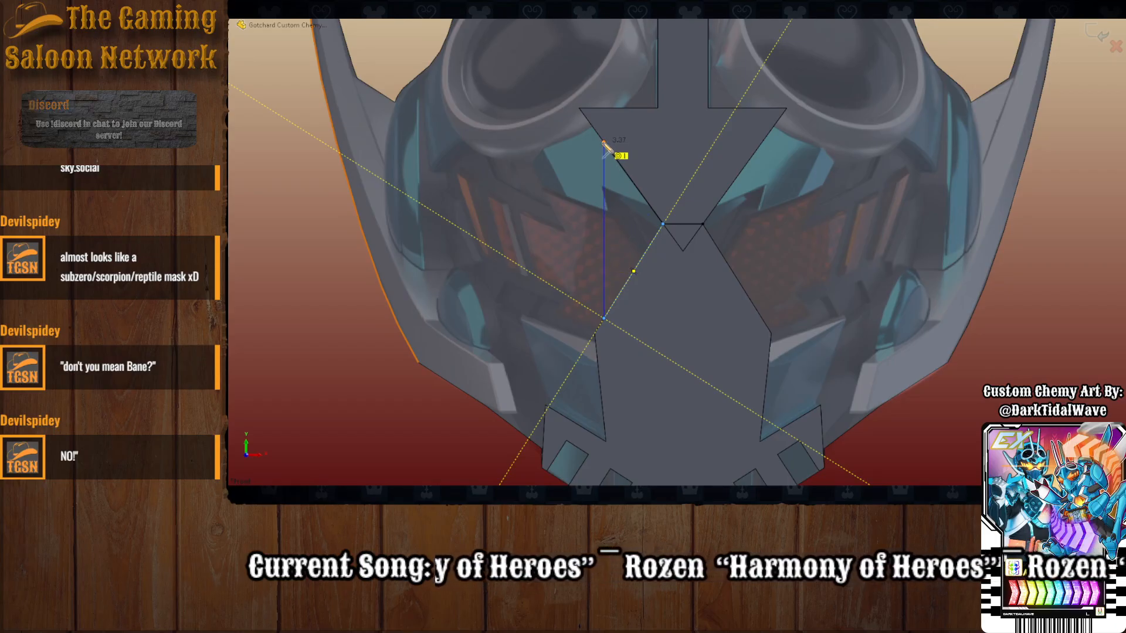
key("Escape")
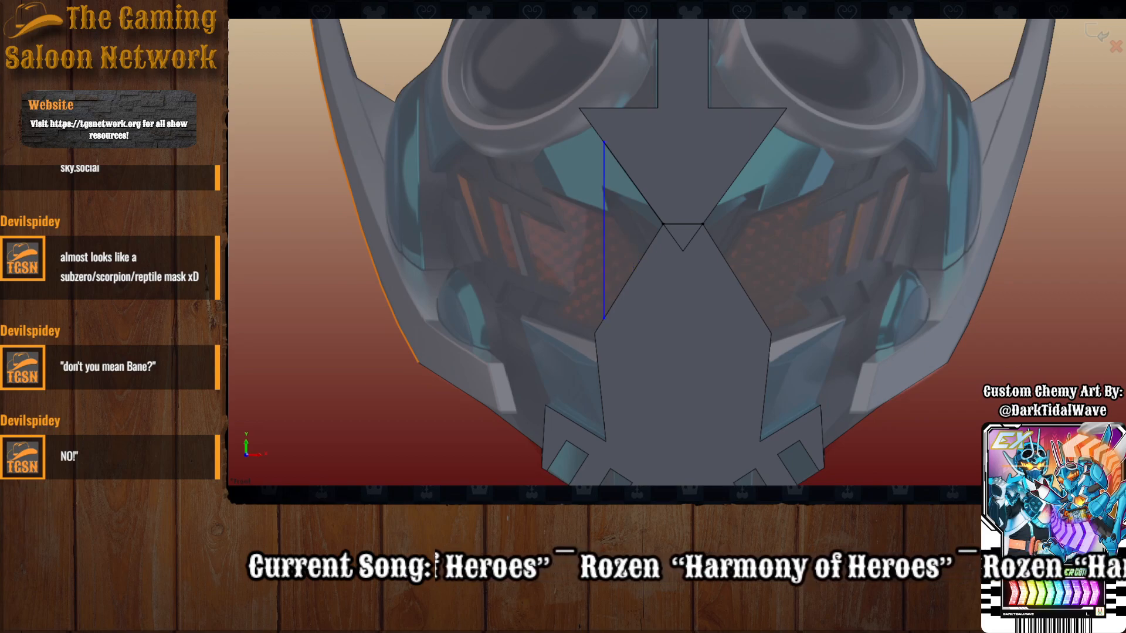
Sketch a three-sided rectangular shaft outward from the vertical line over the eye and trim the vertical segment inside it.
key("l")
left_click(604, 180)
left_click(489, 180)
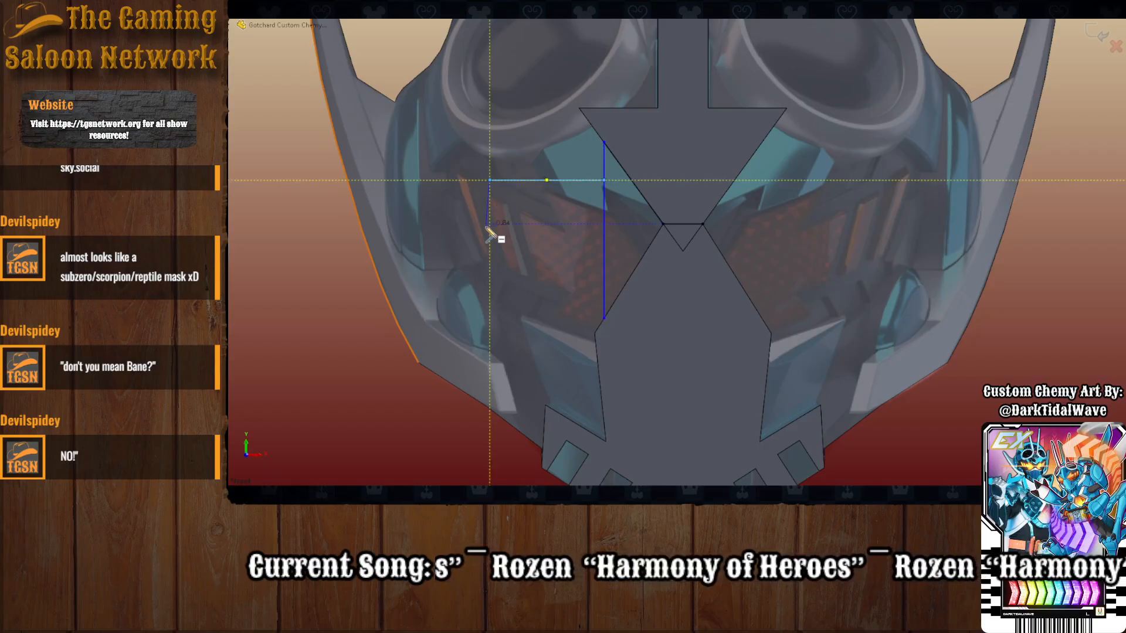
left_click(490, 265)
left_click(604, 264)
key("Escape")
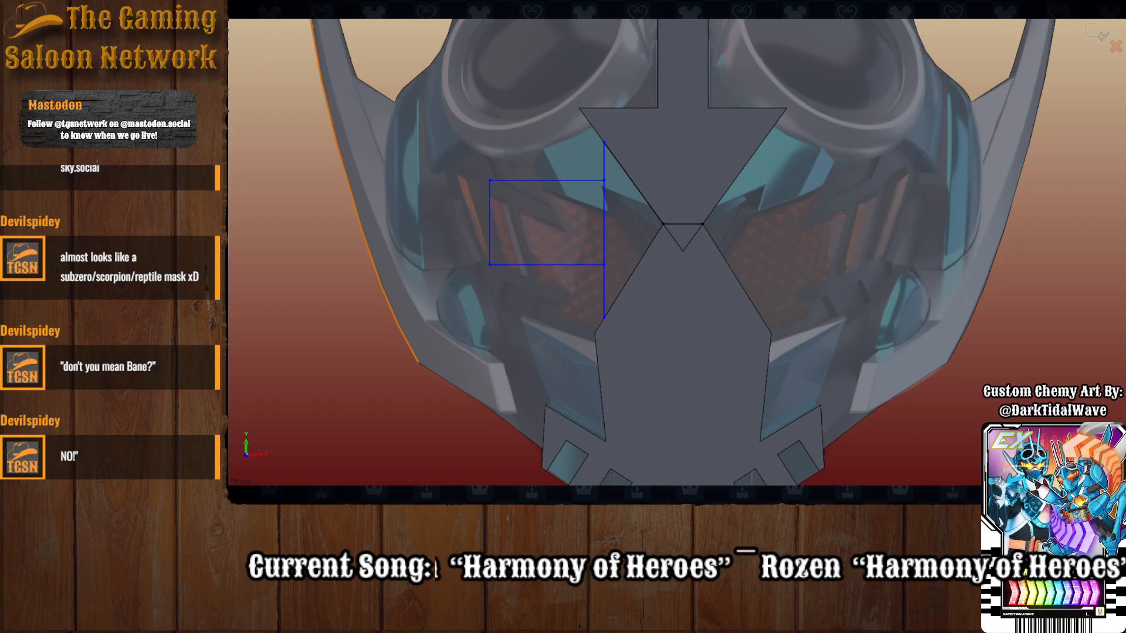
left_click(605, 233)
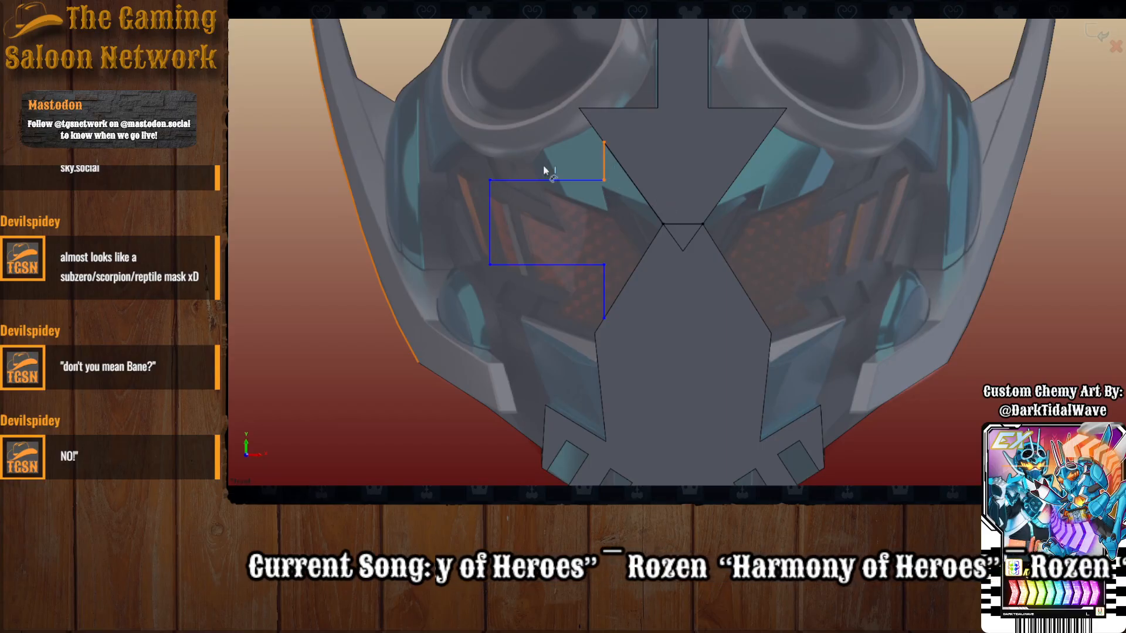
Dimension the short vertical edge above the shaft as 0.70 and the one below it as 1.00.
left_click(477, 175)
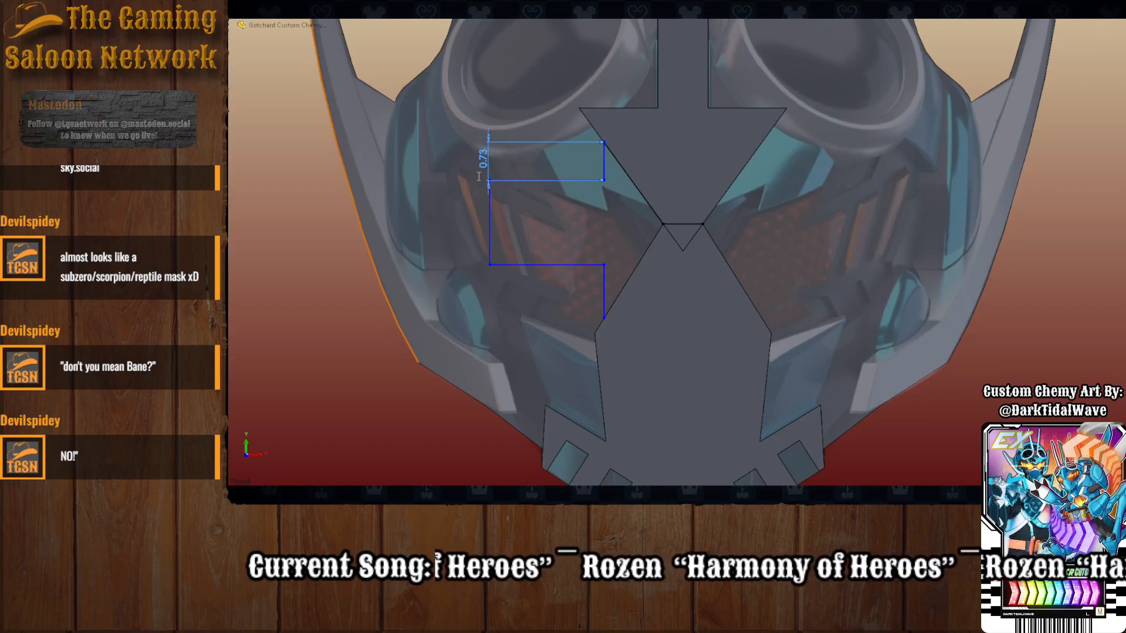
key("Return")
left_click(604, 293)
left_click(485, 297)
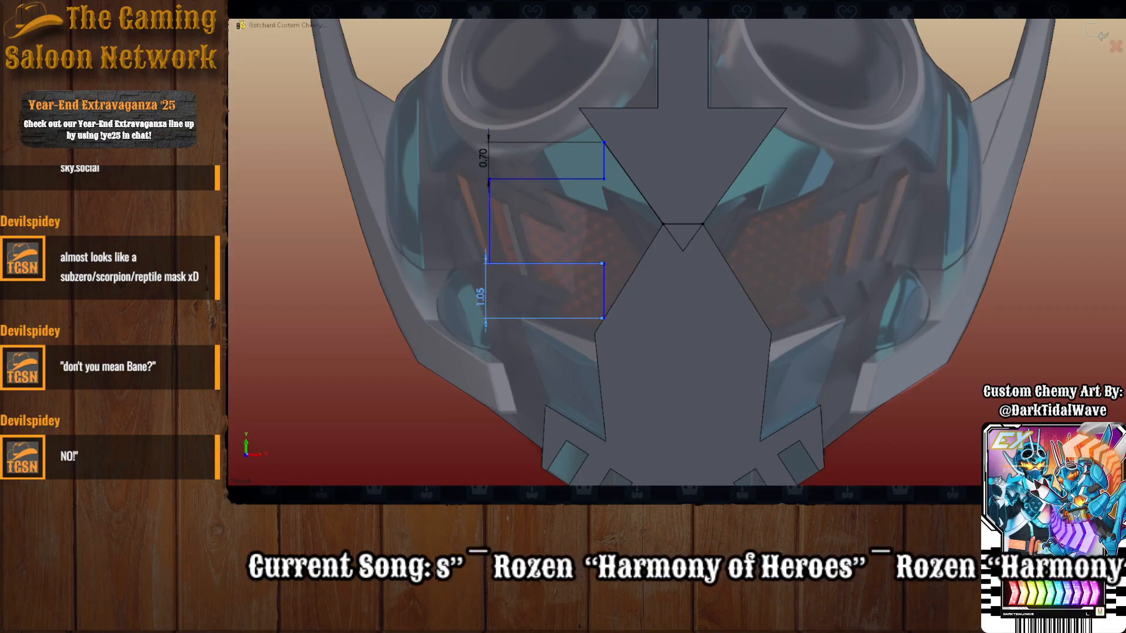
type("1")
key("Return")
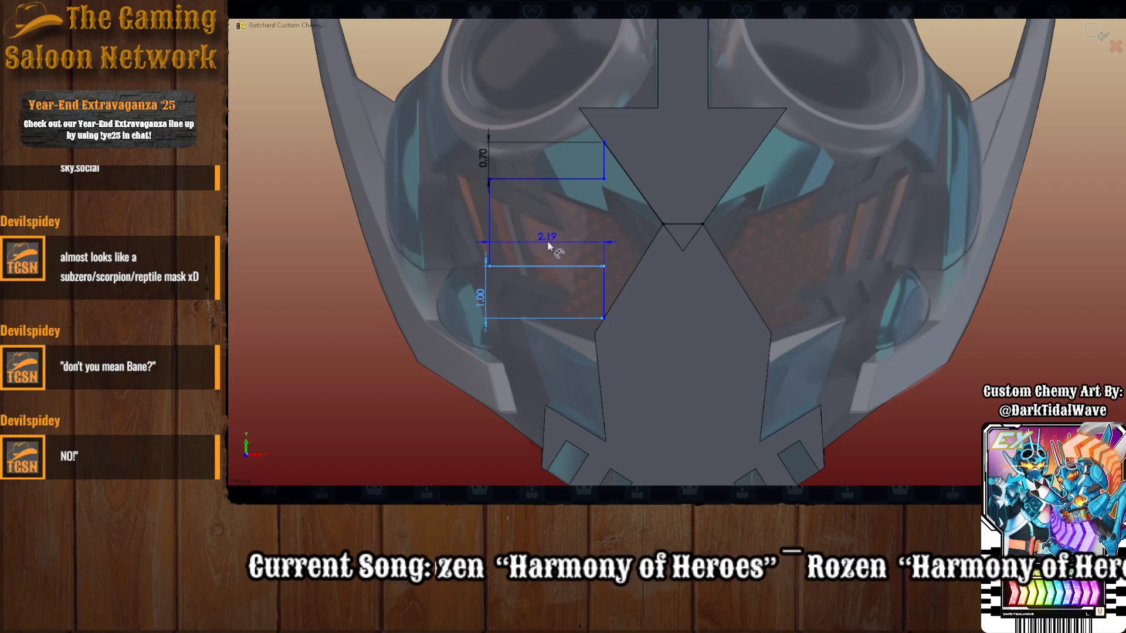
Dimension the visor shaft's horizontal length and set it to 2.50.
left_click(547, 248)
type("2")
key("Return")
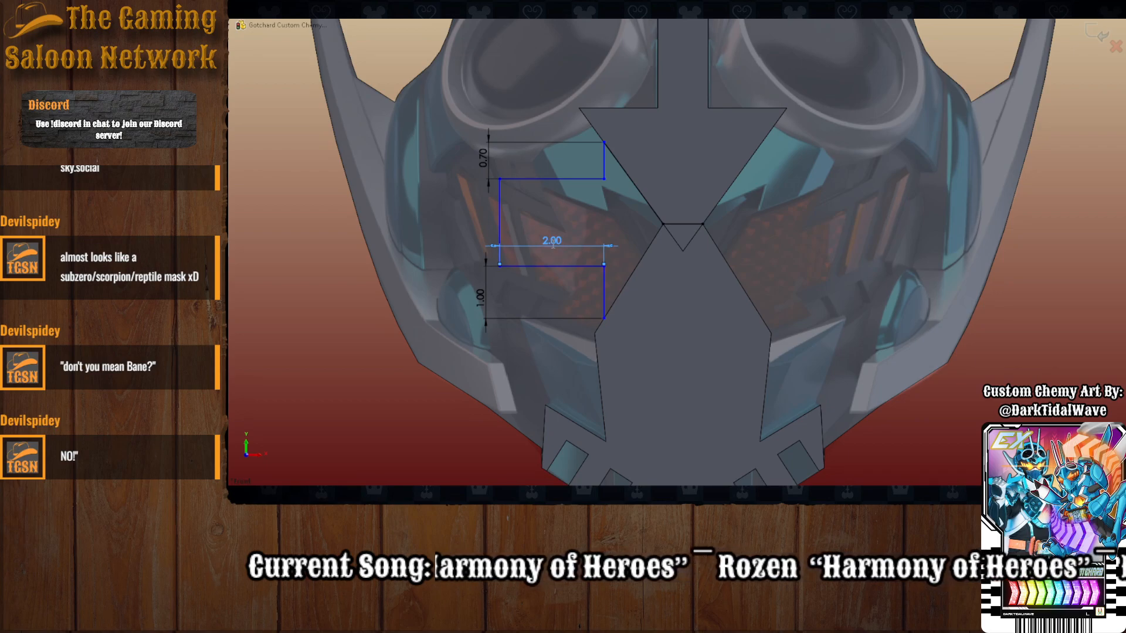
type("2.5")
key("Return")
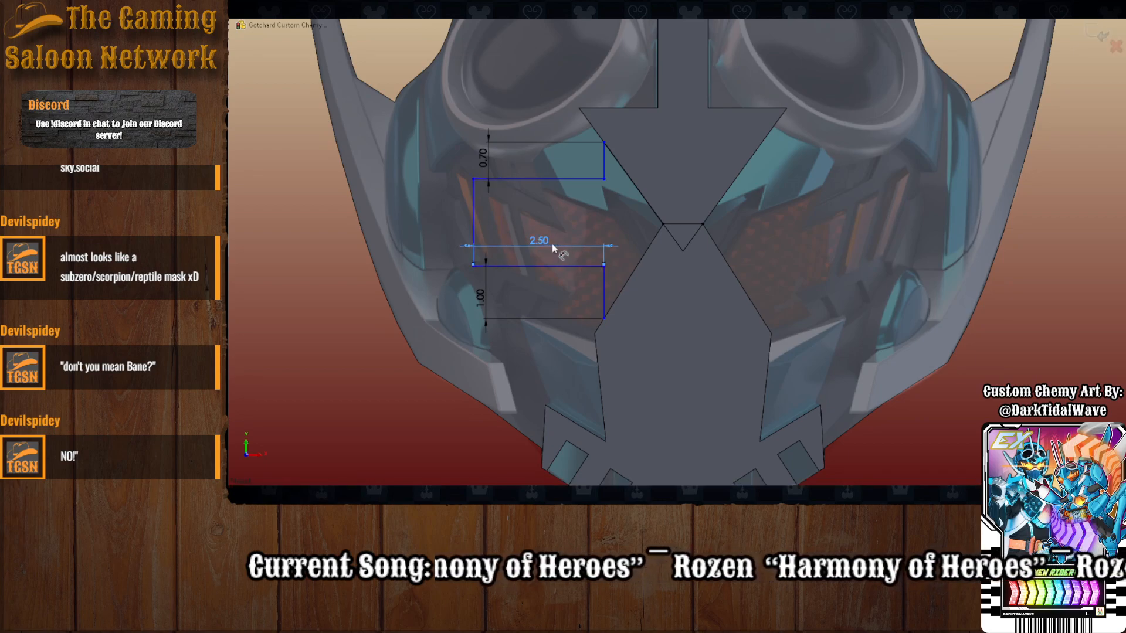
Dimension the visor shaft's outer vertical edge as 1.50.
left_click(472, 222)
left_click(382, 260)
type("1.5")
key("Return")
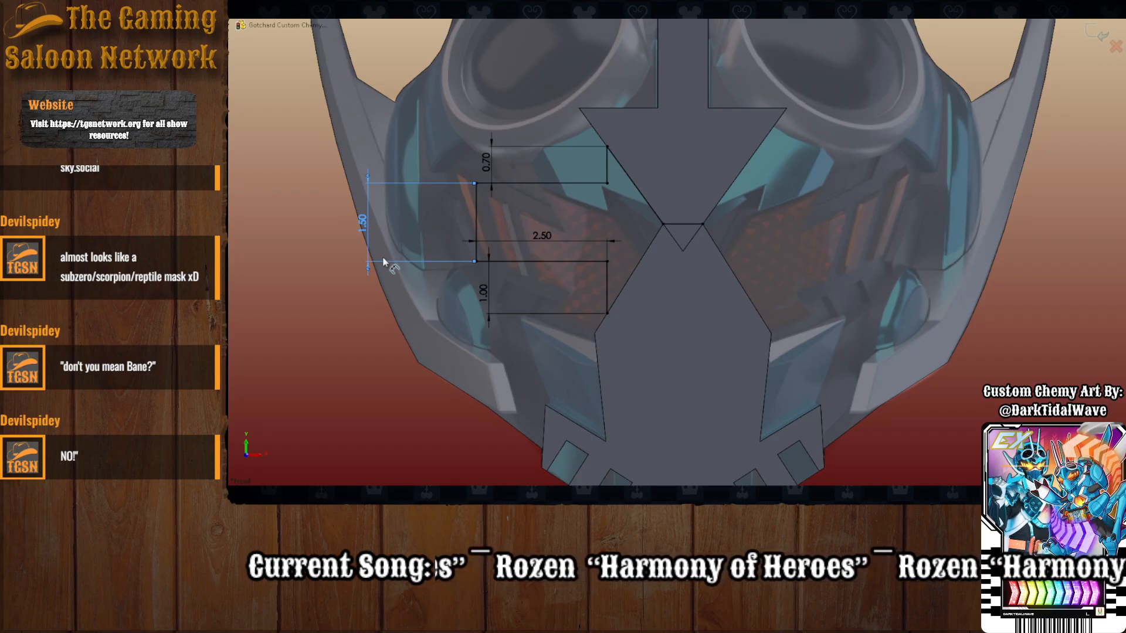
scroll(587, 235, "up", 3)
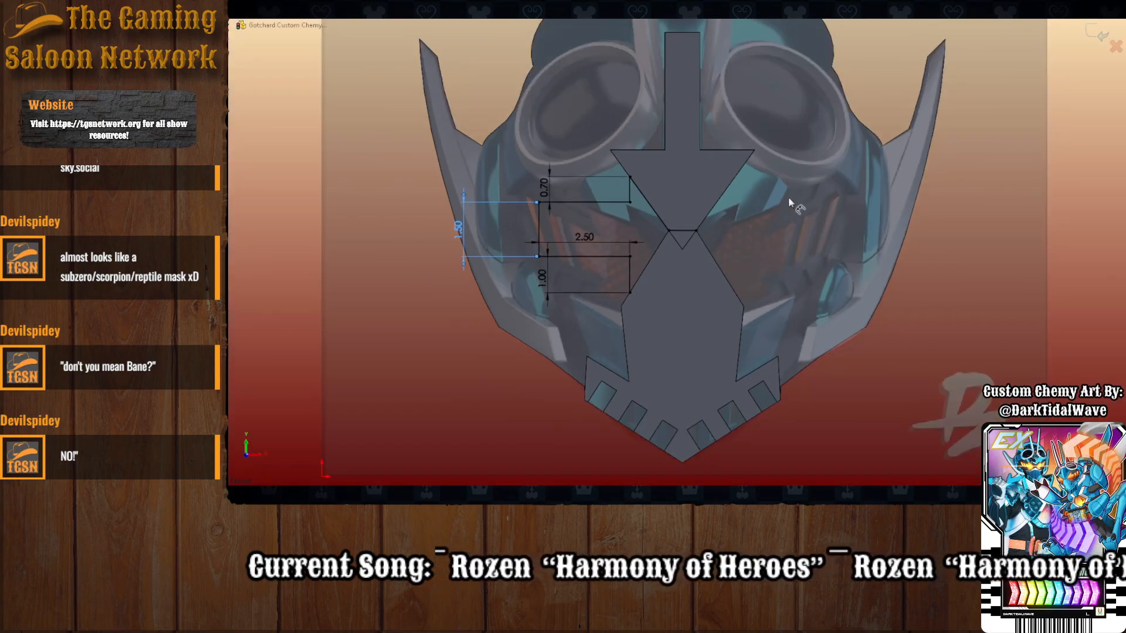
key("Escape")
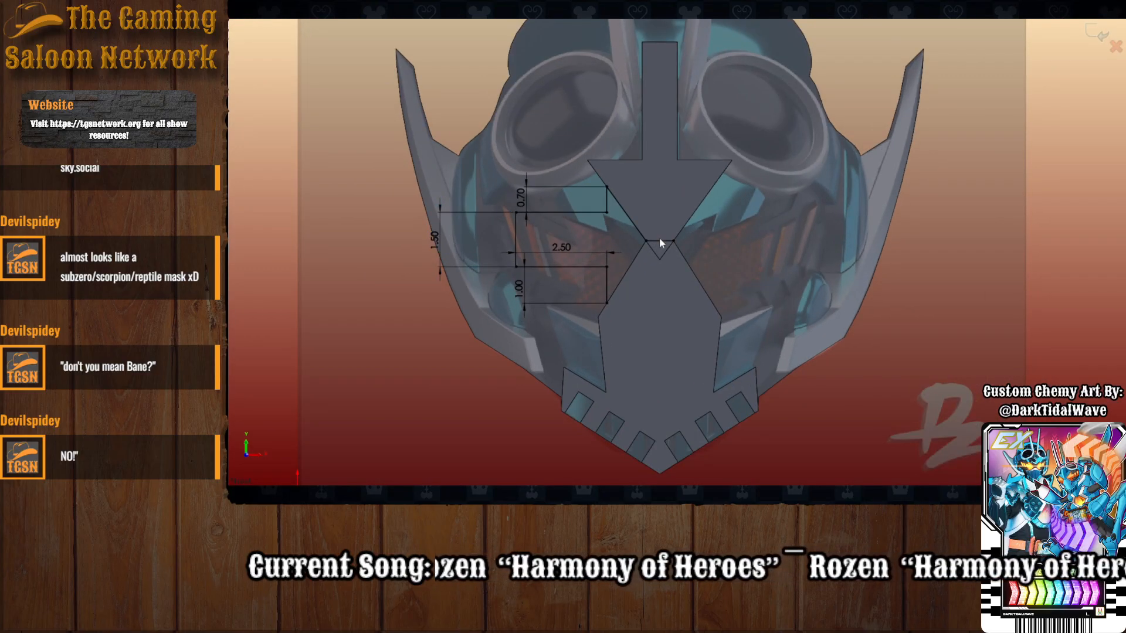
Replace the short horizontal line across the arrow with a vertical centre line from the chin tip up through the forehead arrow.
left_click(660, 241)
key("Delete")
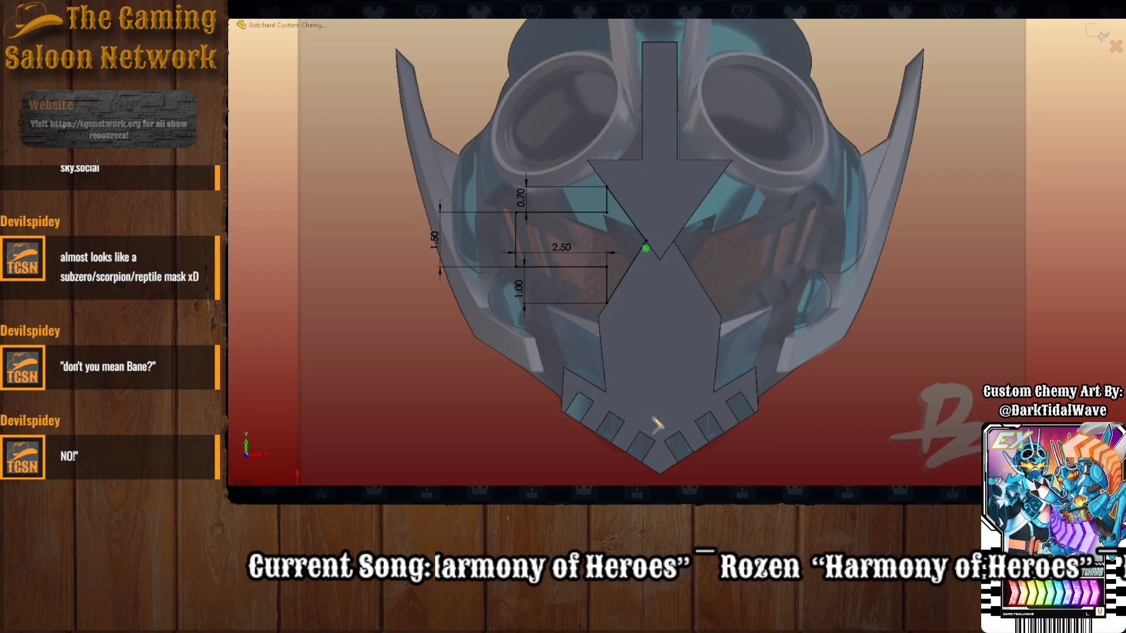
left_click(660, 472)
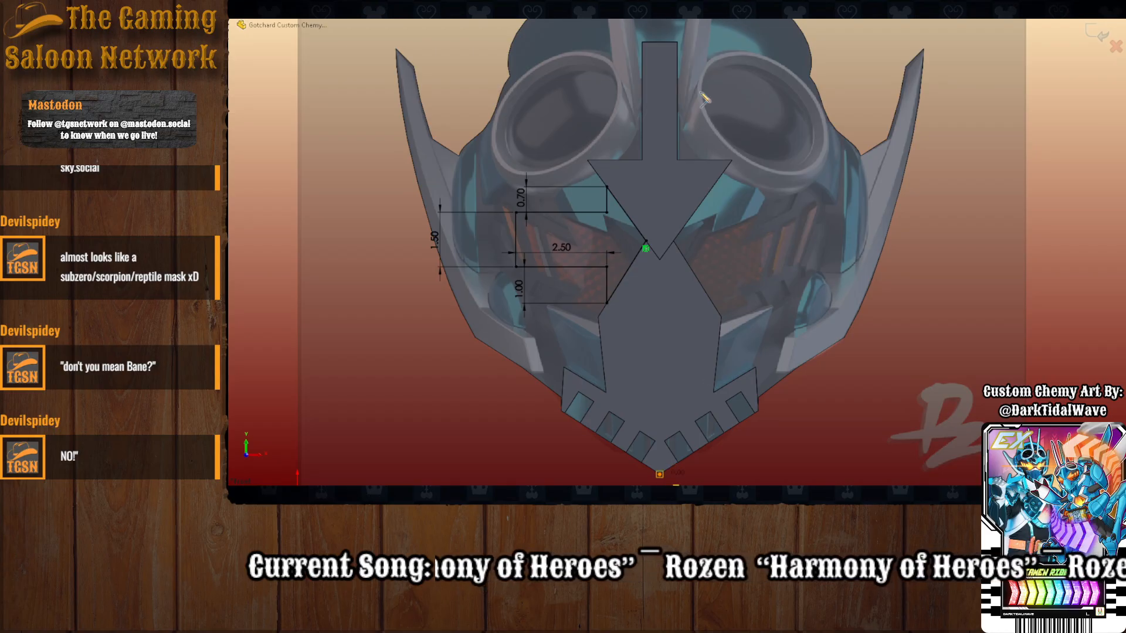
left_click(661, 71)
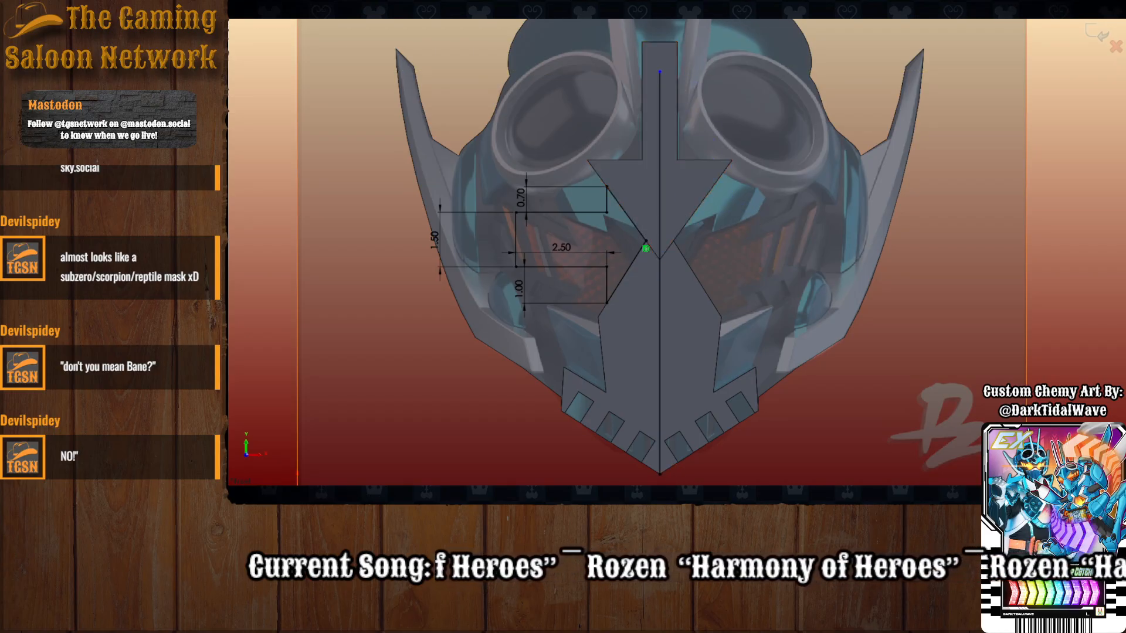
Mirror the complete arrow-shaped visor outline about the vertical centre line to the other eye.
left_click(628, 218)
left_click(631, 263)
left_click(606, 290)
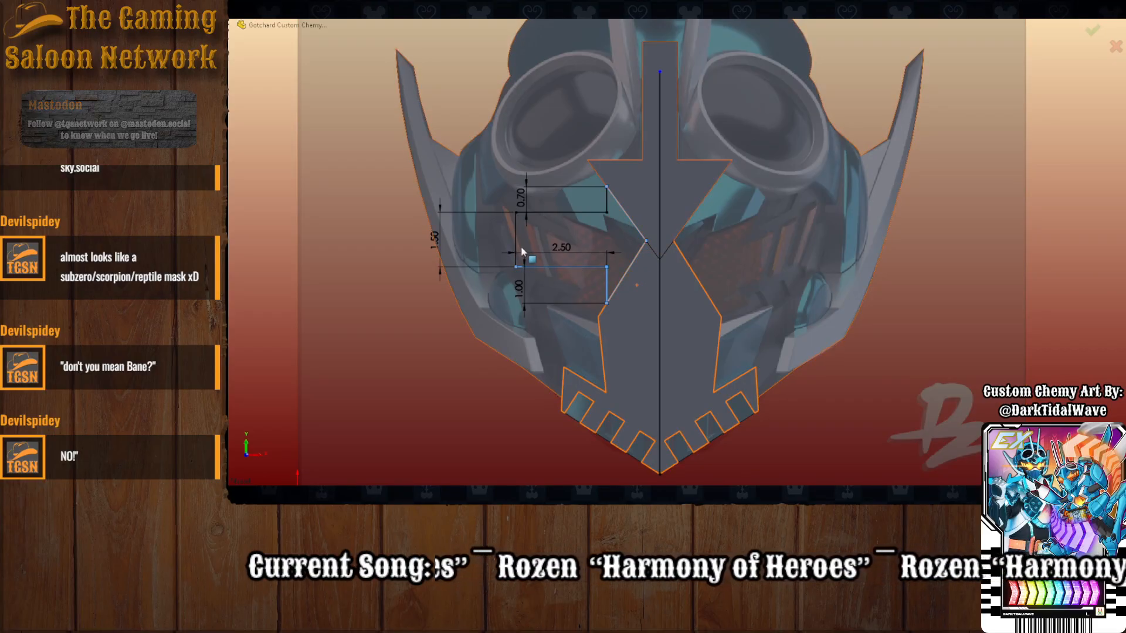
left_click(607, 202)
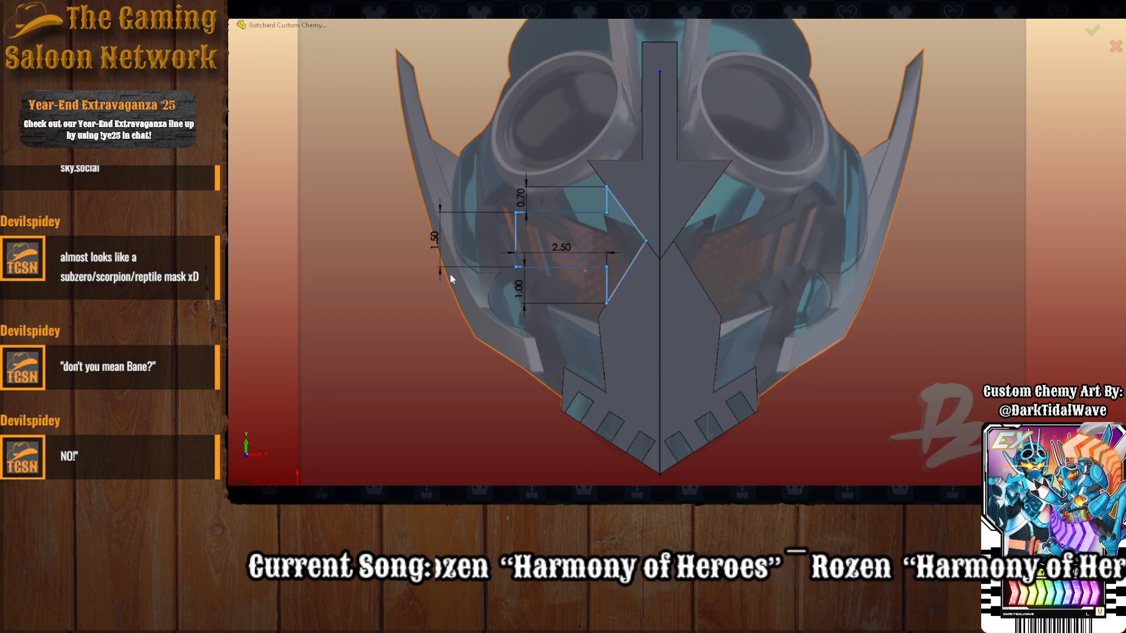
left_click(660, 299)
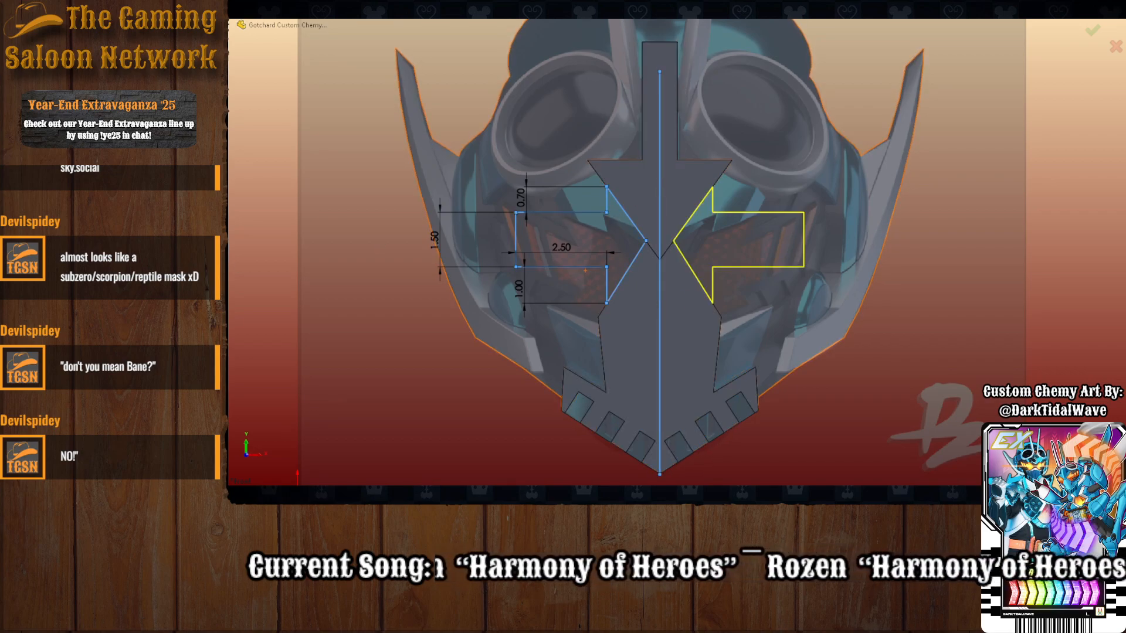
key("Return")
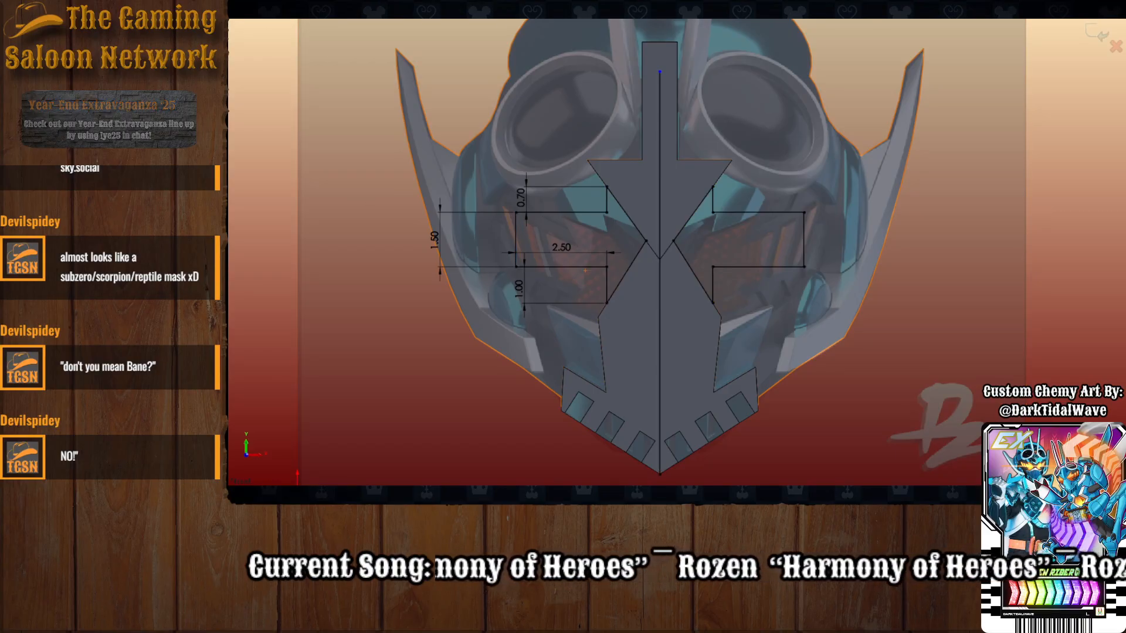
Extrude both arrow-shaped visor regions together from the sketch.
left_click(609, 238)
left_click(729, 238)
middle_click_drag(668, 319, 626, 289)
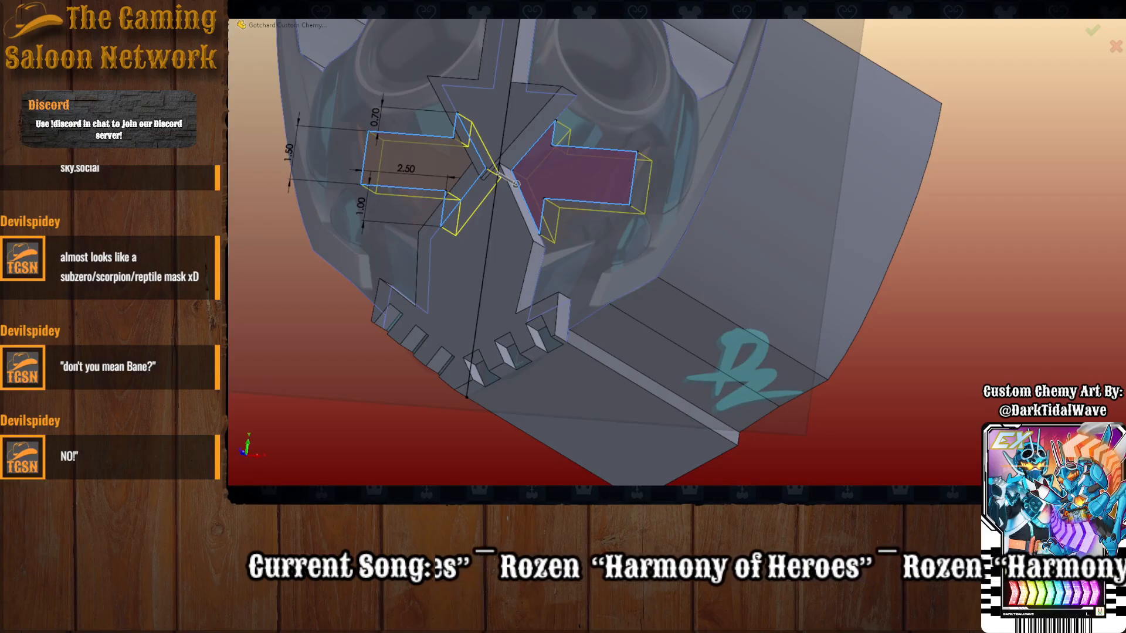
key("Return")
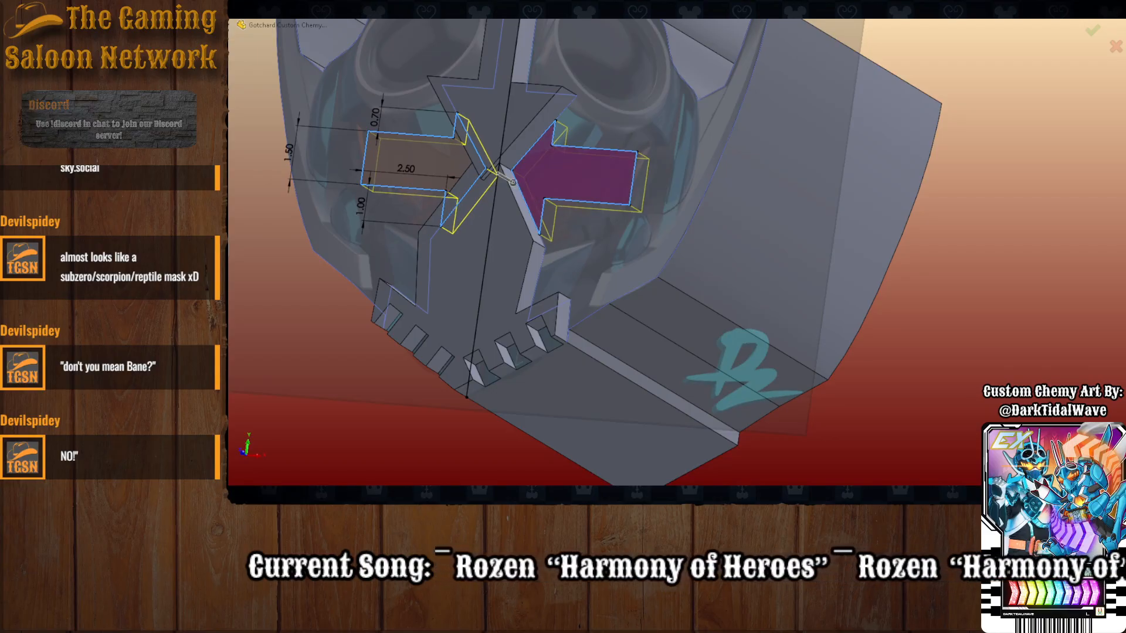
key("Return")
mouse_move(340, 378)
middle_mouse_down()
mouse_move(361, 354)
mouse_move(342, 402)
mouse_move(402, 407)
mouse_move(340, 389)
mouse_move(356, 398)
middle_mouse_up()
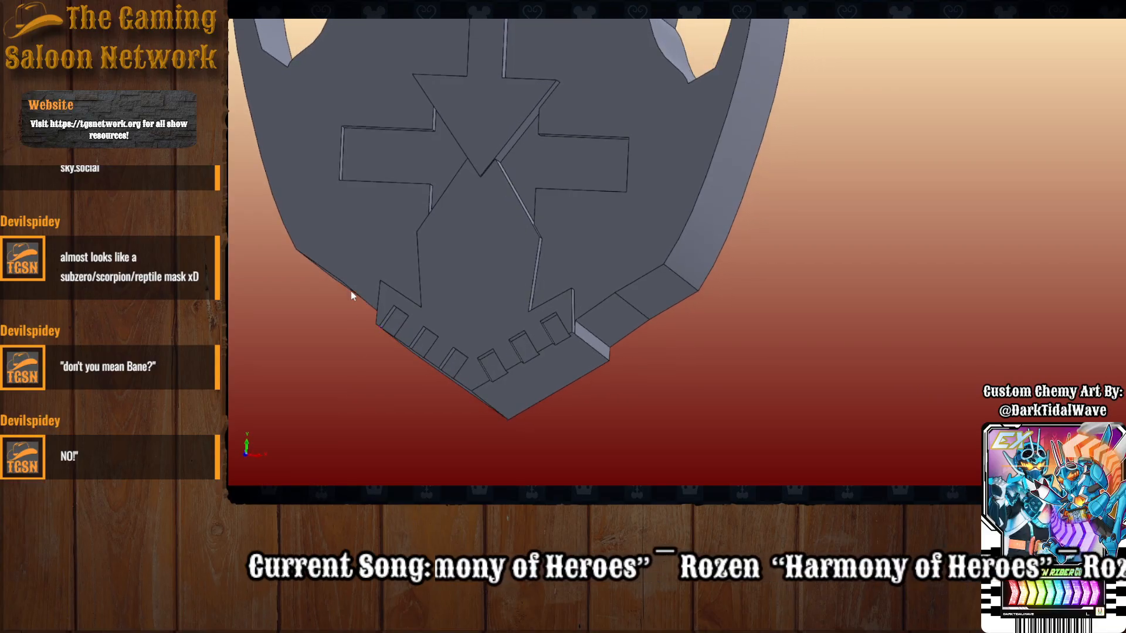
Reopen the visor sketch and redo the extrusion with both arrow-shaped regions selected.
left_click(224, 276)
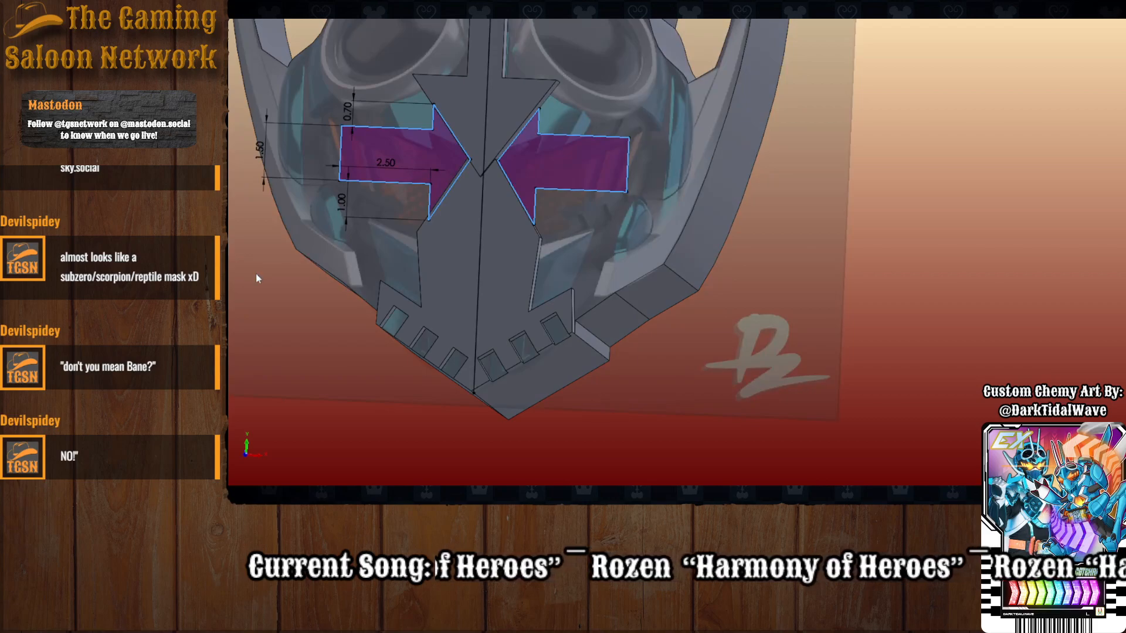
key("Escape")
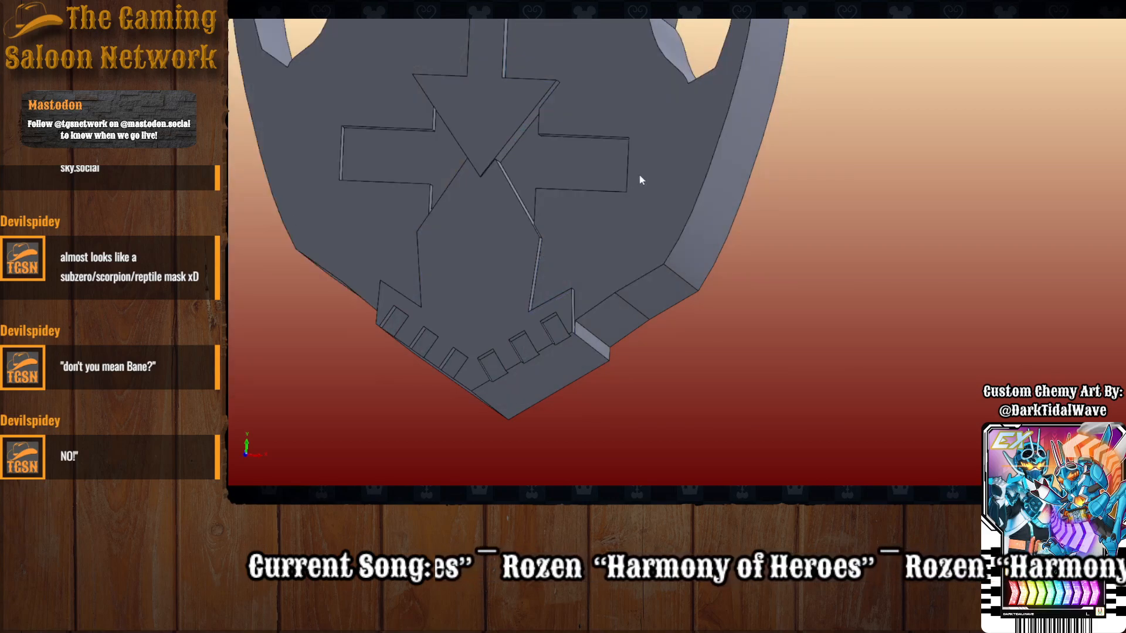
left_click(246, 241)
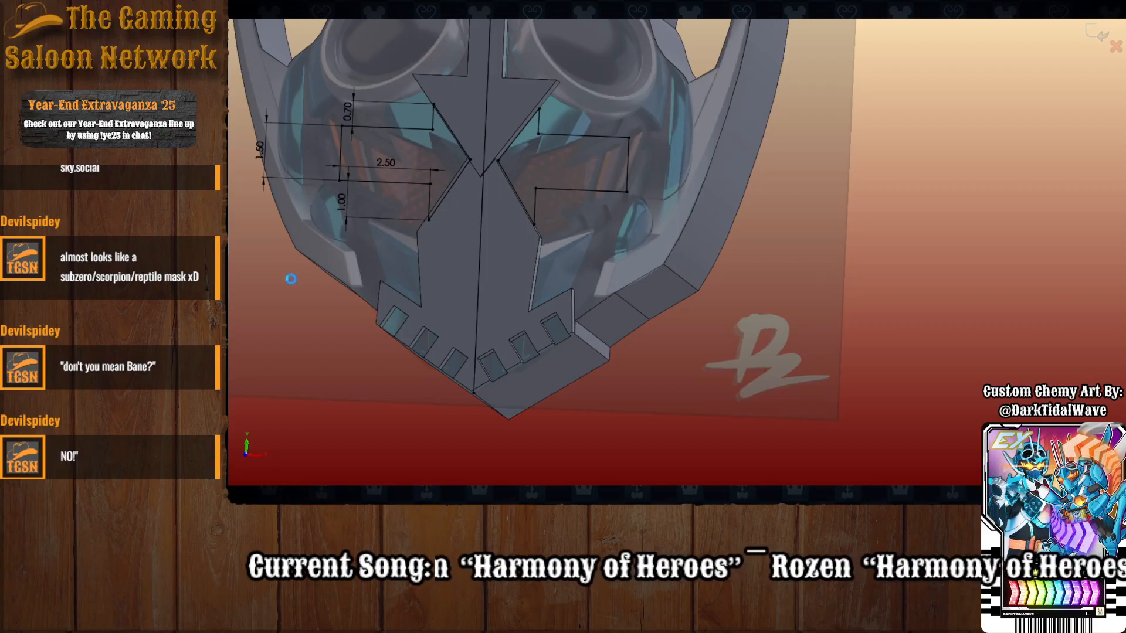
left_click(415, 156)
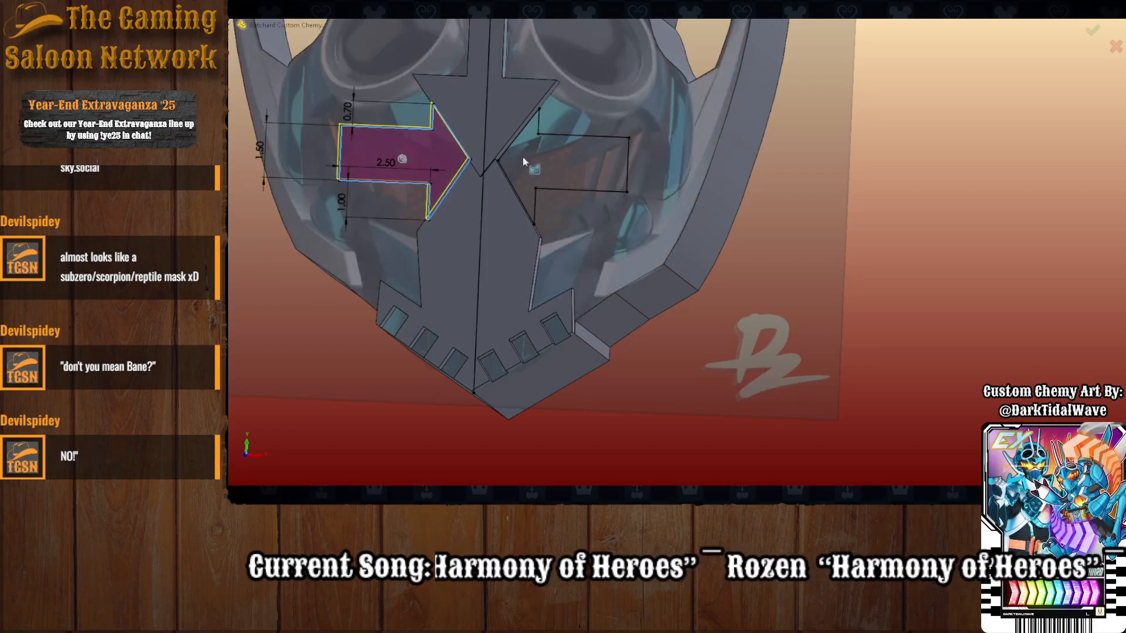
left_click(521, 166)
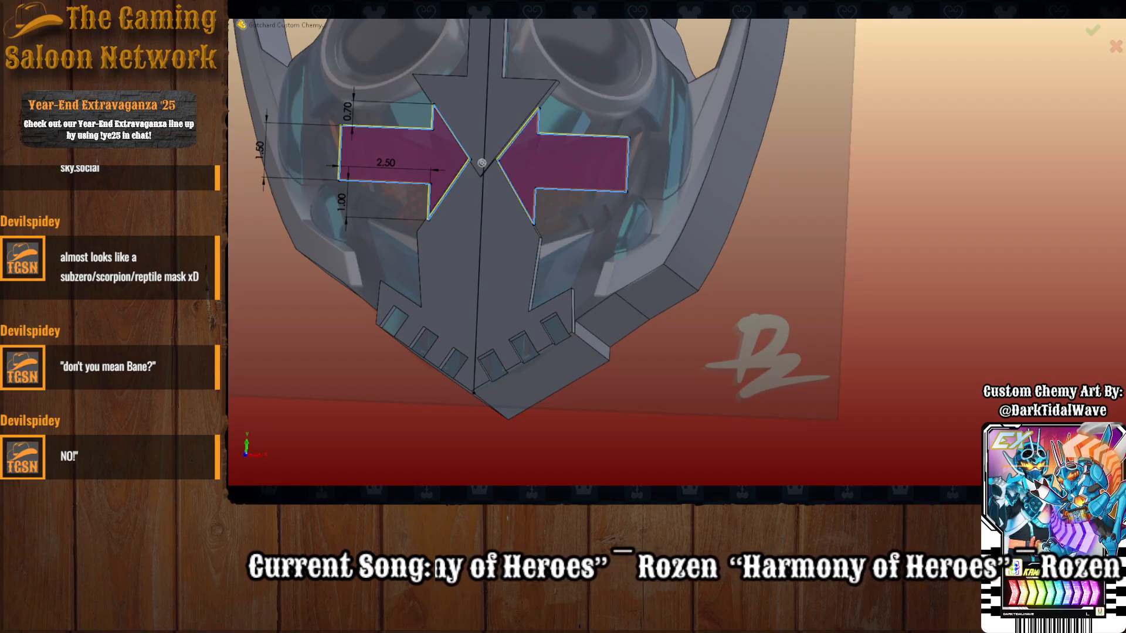
mouse_move(394, 326)
middle_mouse_down()
mouse_move(384, 354)
mouse_move(329, 375)
mouse_move(347, 388)
mouse_move(477, 196)
mouse_move(665, 258)
middle_mouse_up()
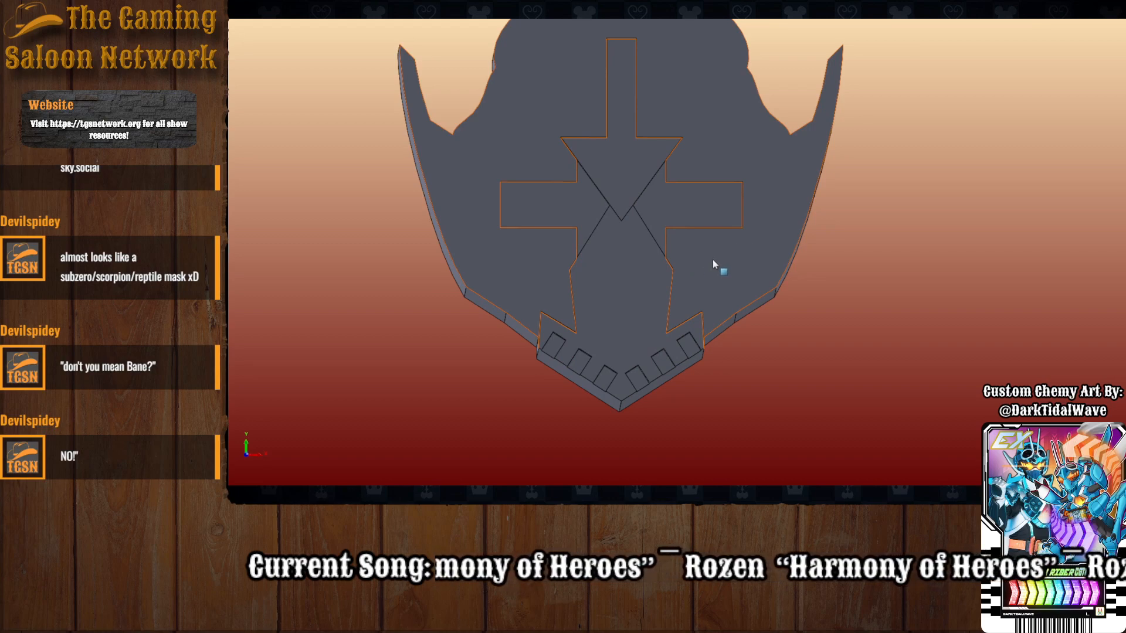
scroll(717, 274, "up", 1)
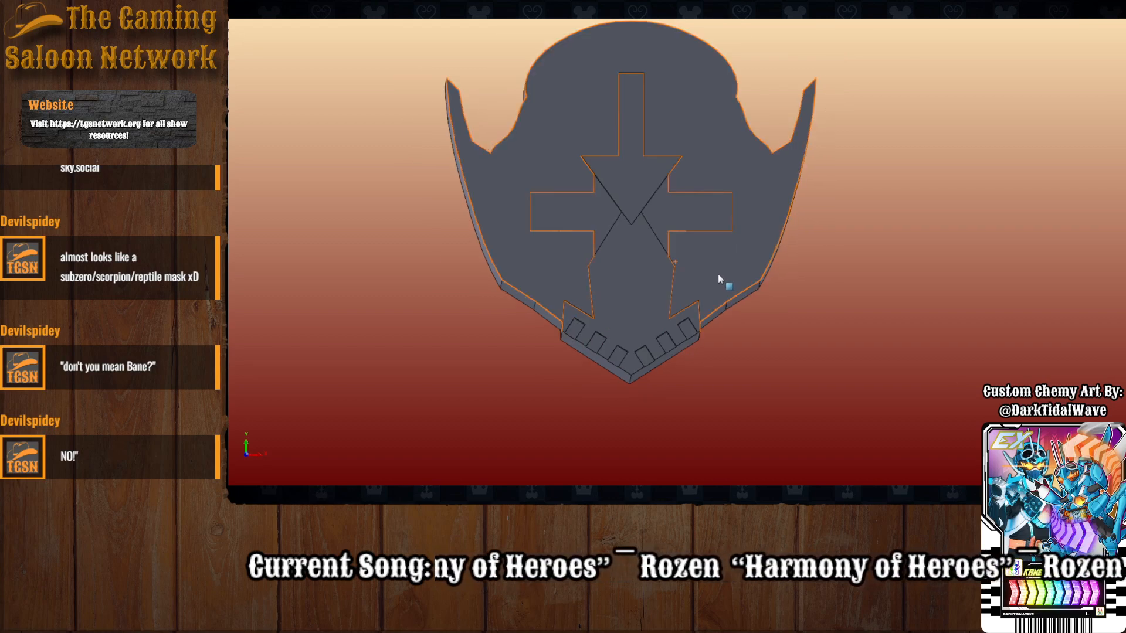
Start a sketch on the silhouette's front face and insert the helmet reference picture as a sketch picture.
scroll(716, 275, "down", 1)
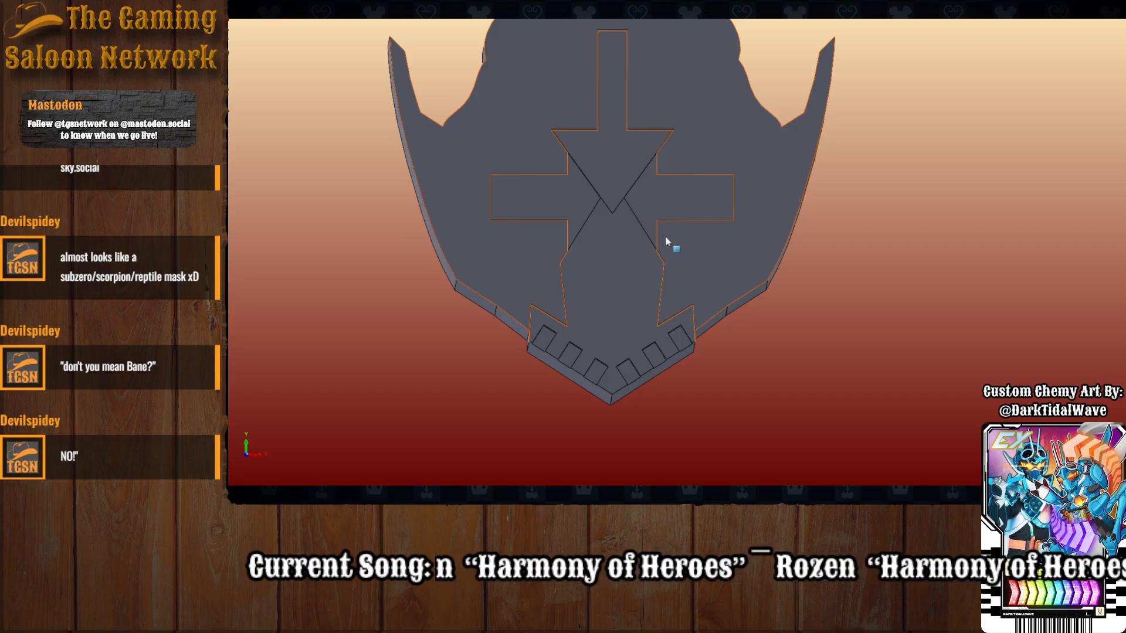
scroll(685, 237, "up", 2)
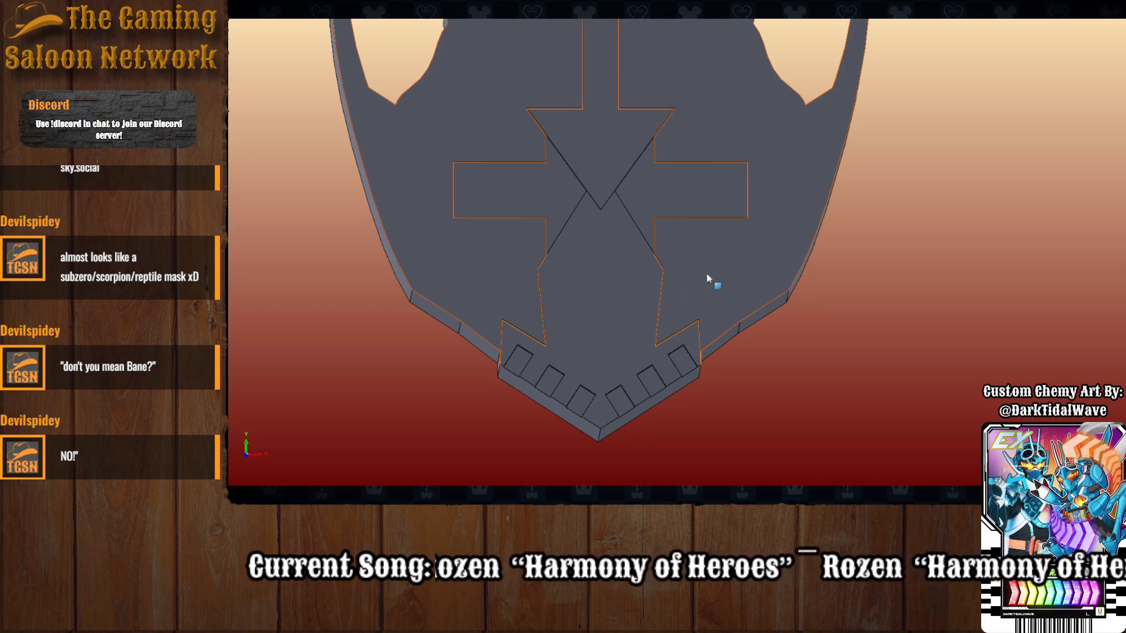
scroll(706, 272, "up", 1)
scroll(651, 249, "down", 1)
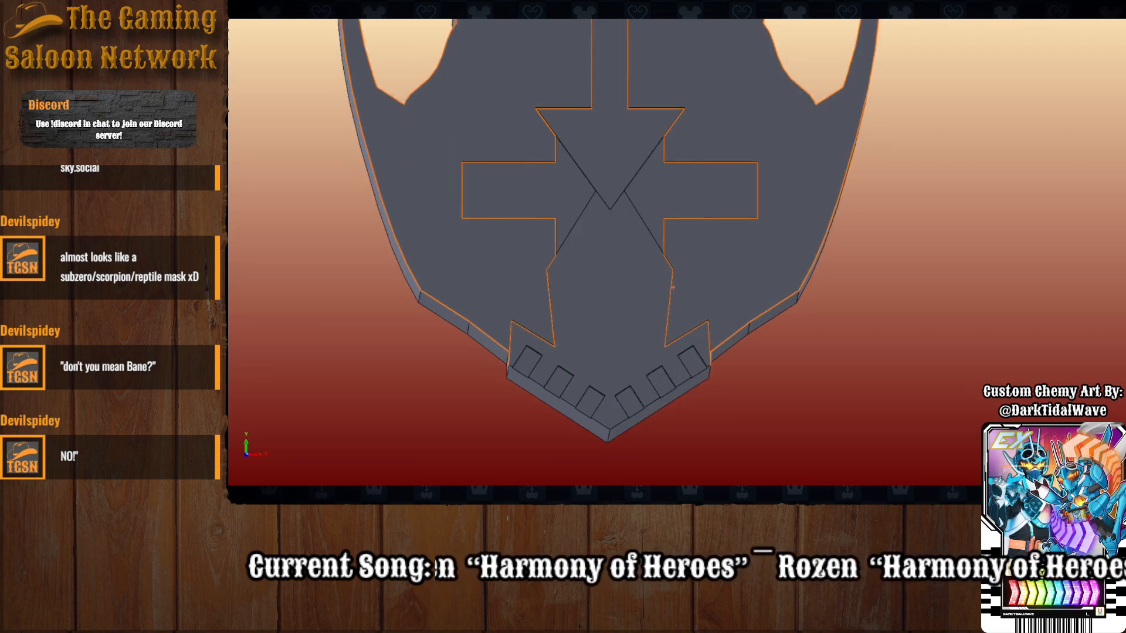
left_click(716, 273)
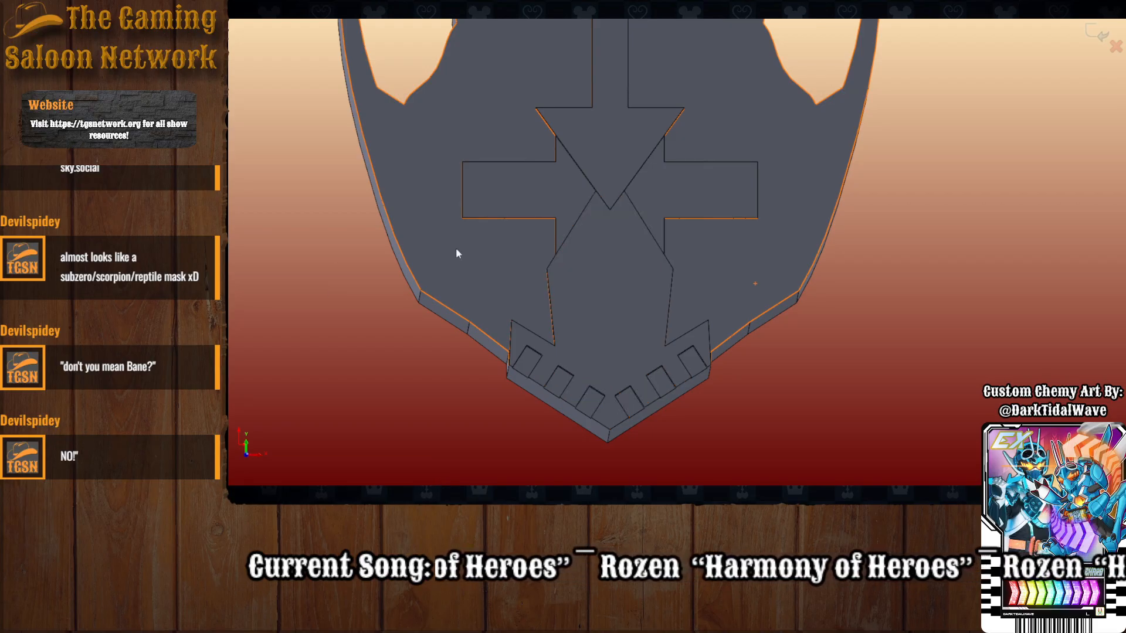
double_click(622, 168)
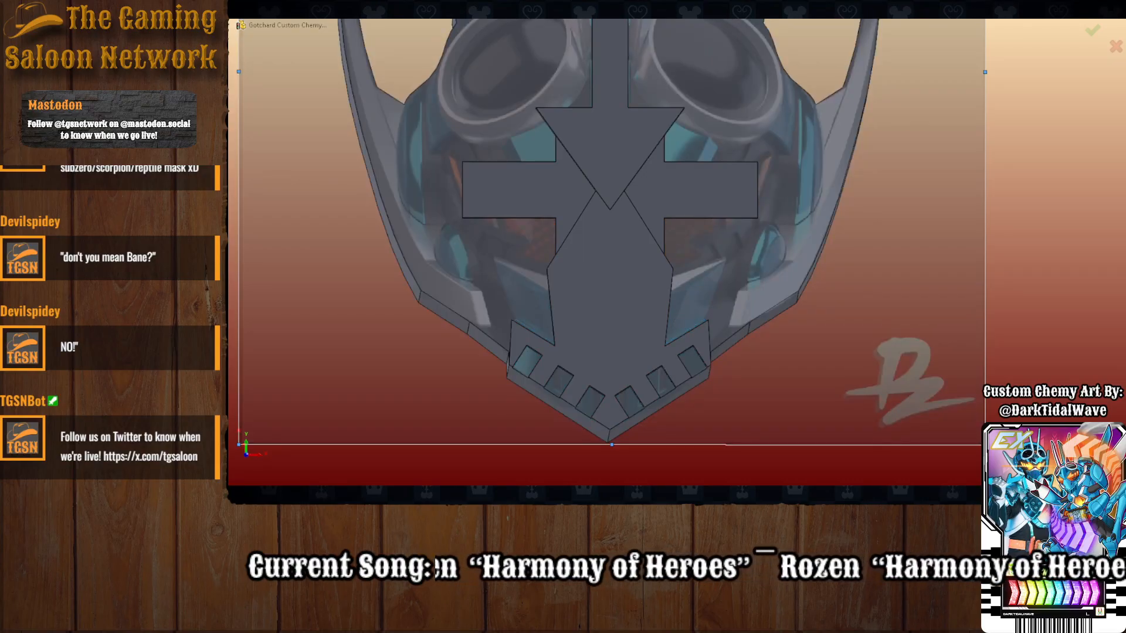
key("Return")
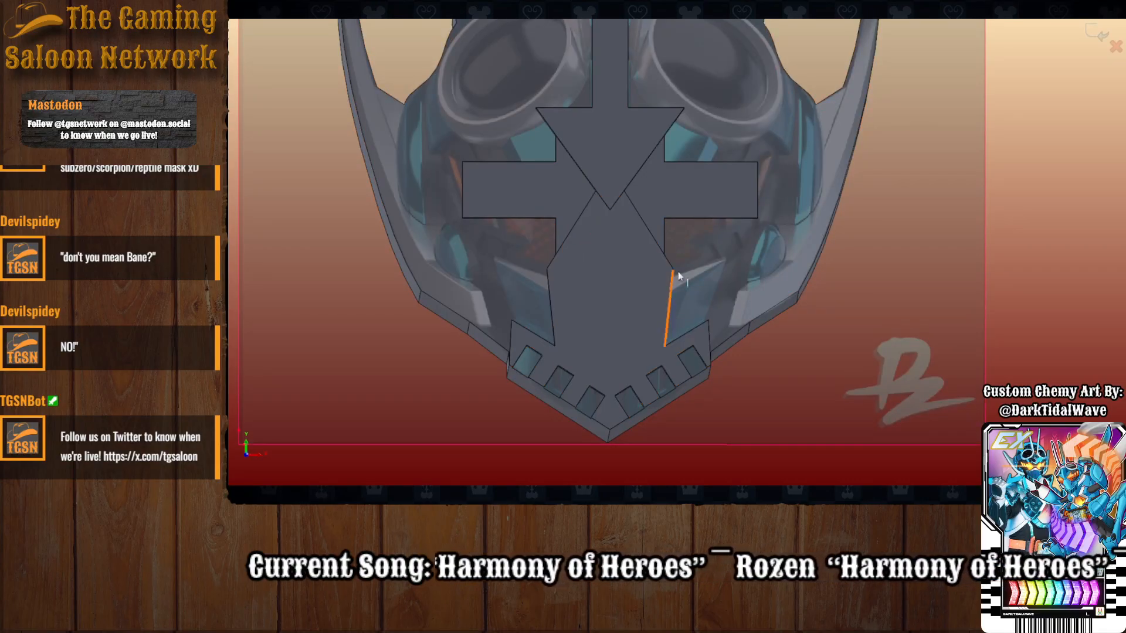
scroll(700, 226, "up", 2)
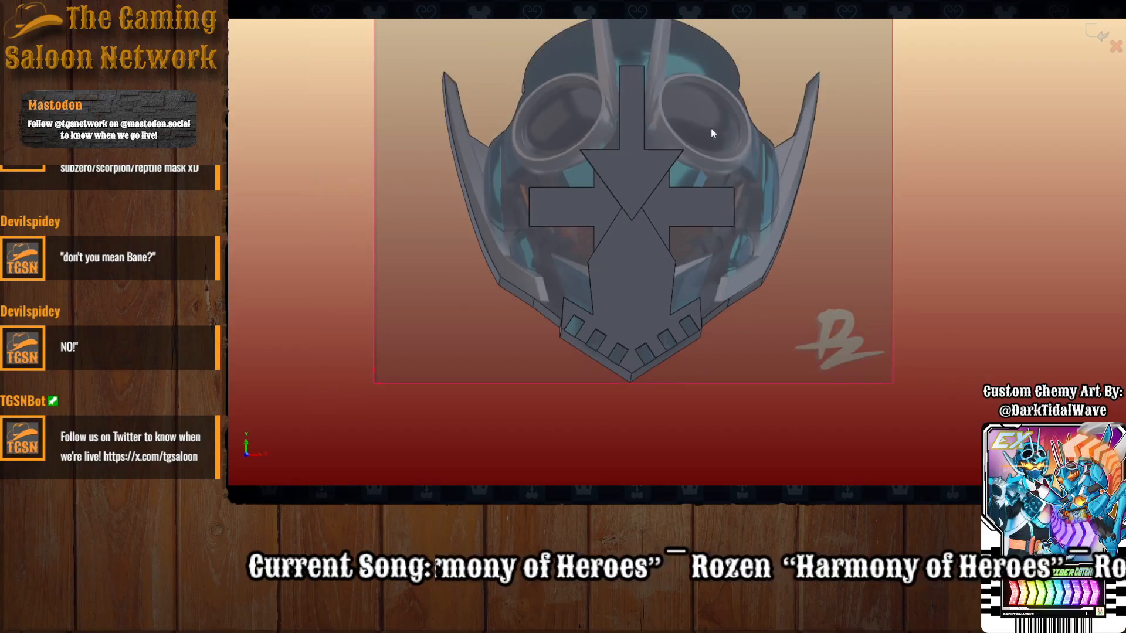
scroll(712, 129, "down", 2)
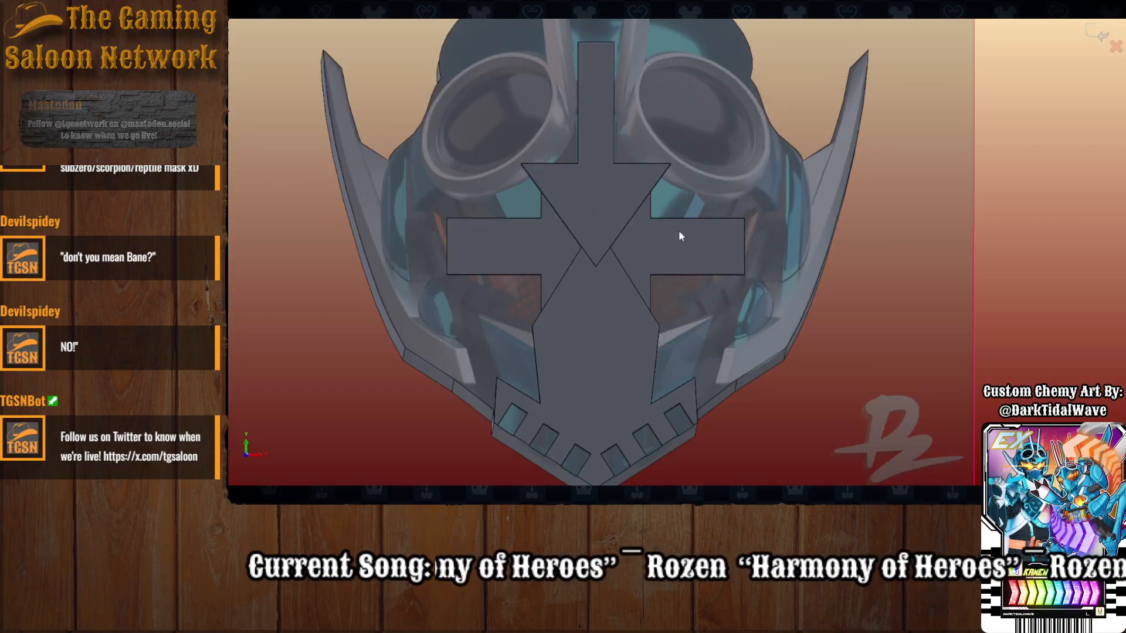
scroll(756, 376, "up", 1)
scroll(755, 377, "down", 1)
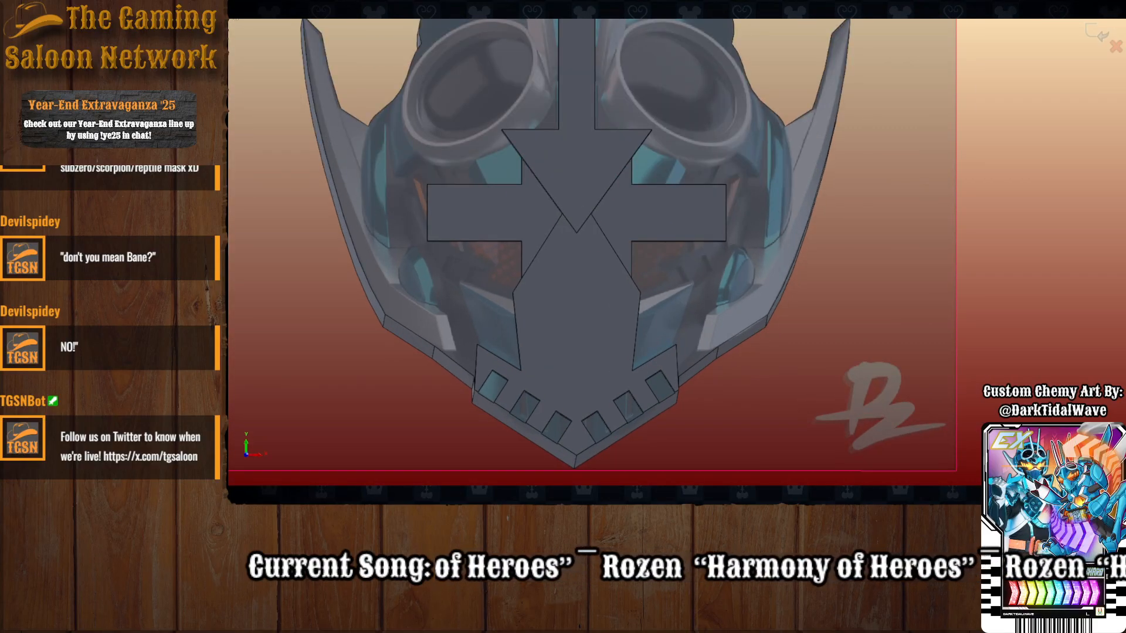
left_click(678, 390)
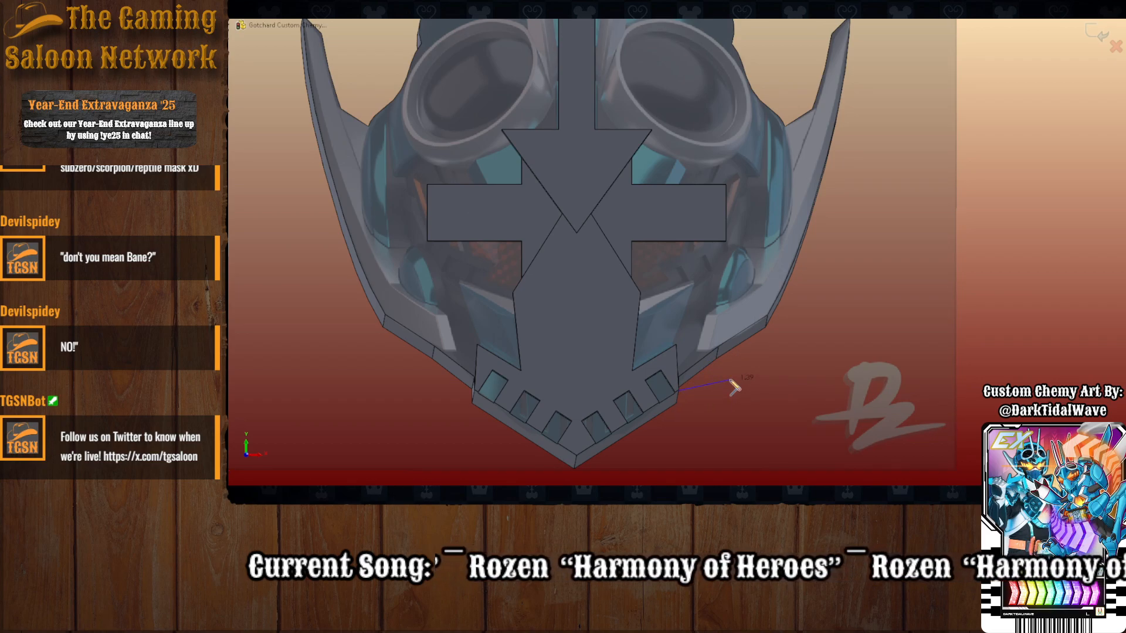
scroll(728, 379, "up", 3)
middle_click_drag(702, 374, 670, 381)
scroll(680, 231, "down", 7)
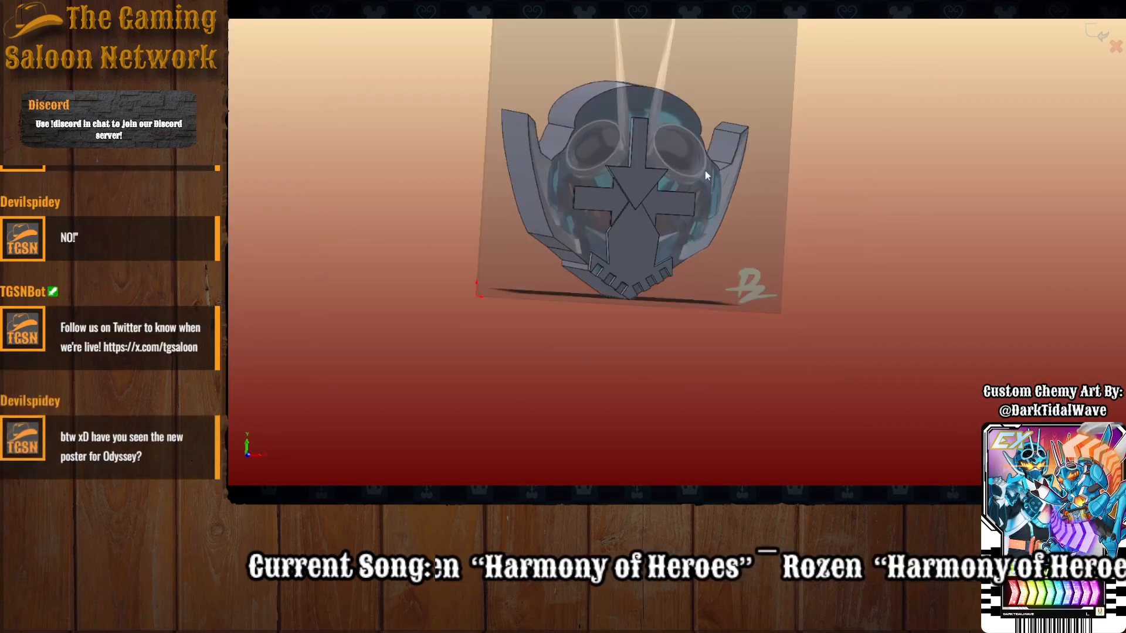
scroll(684, 239, "up", 3)
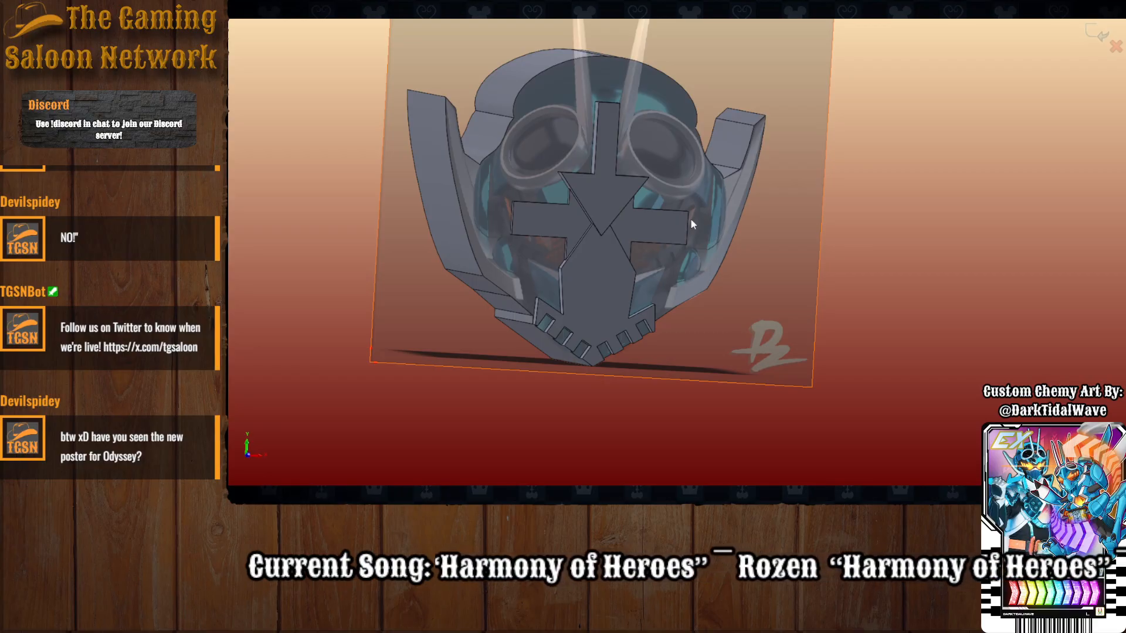
key("space")
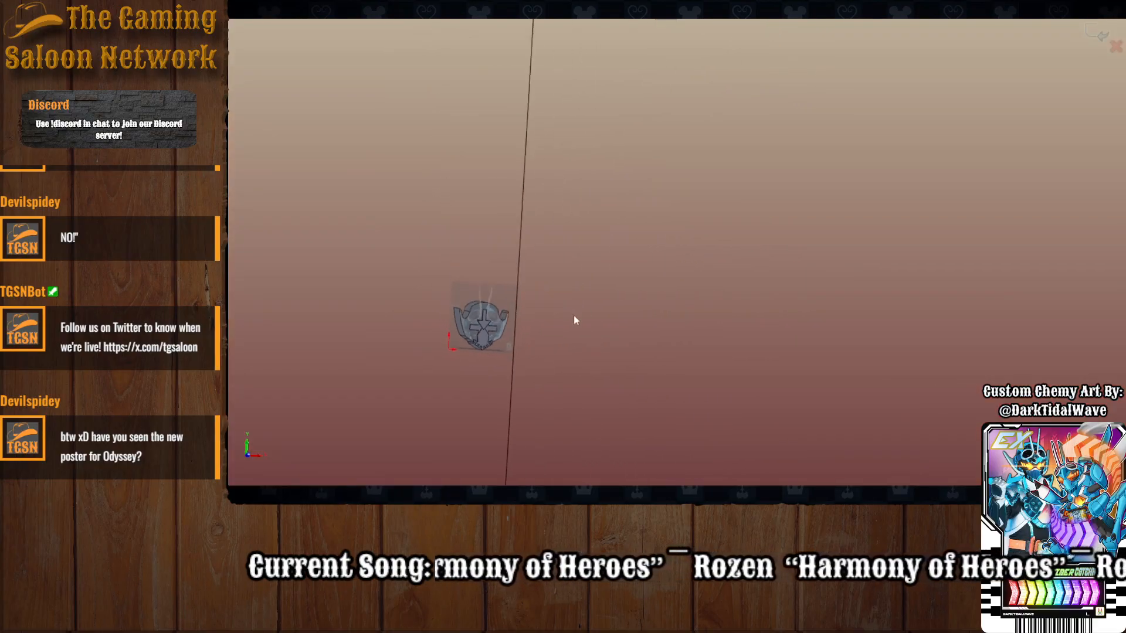
left_click(546, 344)
scroll(472, 377, "up", 15)
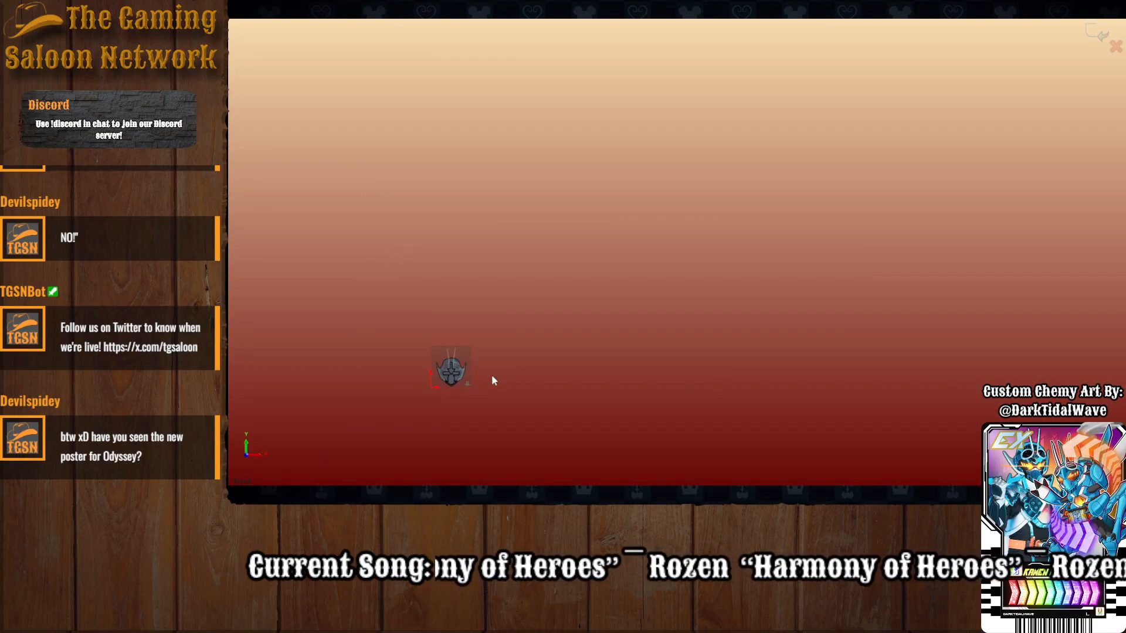
scroll(299, 311, "down", 4)
scroll(546, 268, "up", 7)
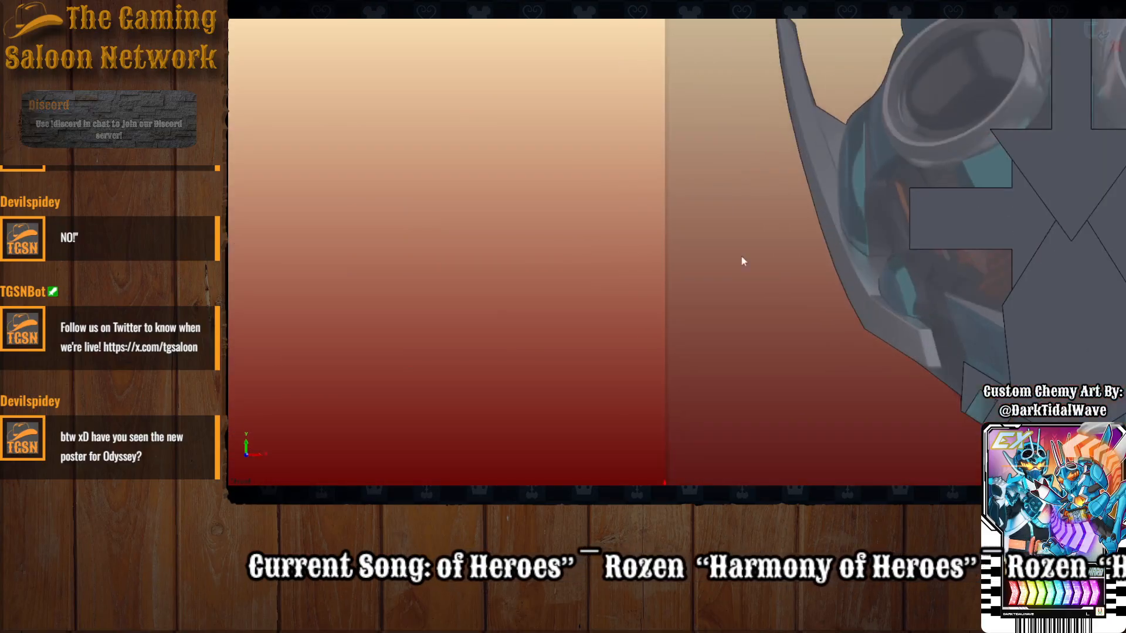
scroll(701, 254, "down", 4)
scroll(886, 222, "up", 4)
scroll(838, 219, "down", 3)
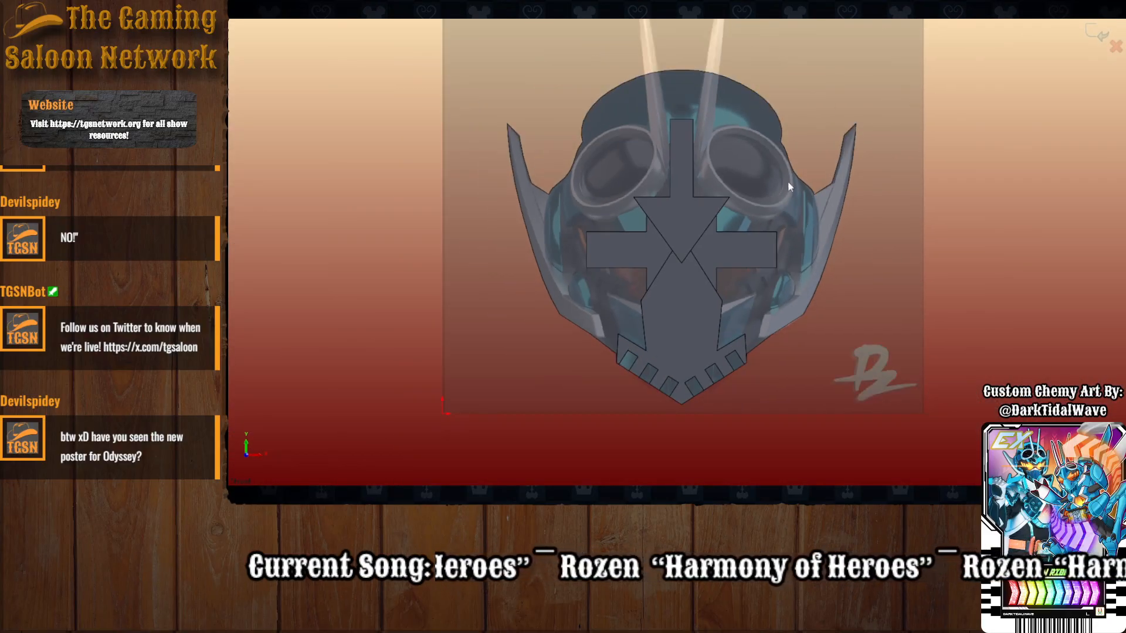
scroll(797, 184, "up", 2)
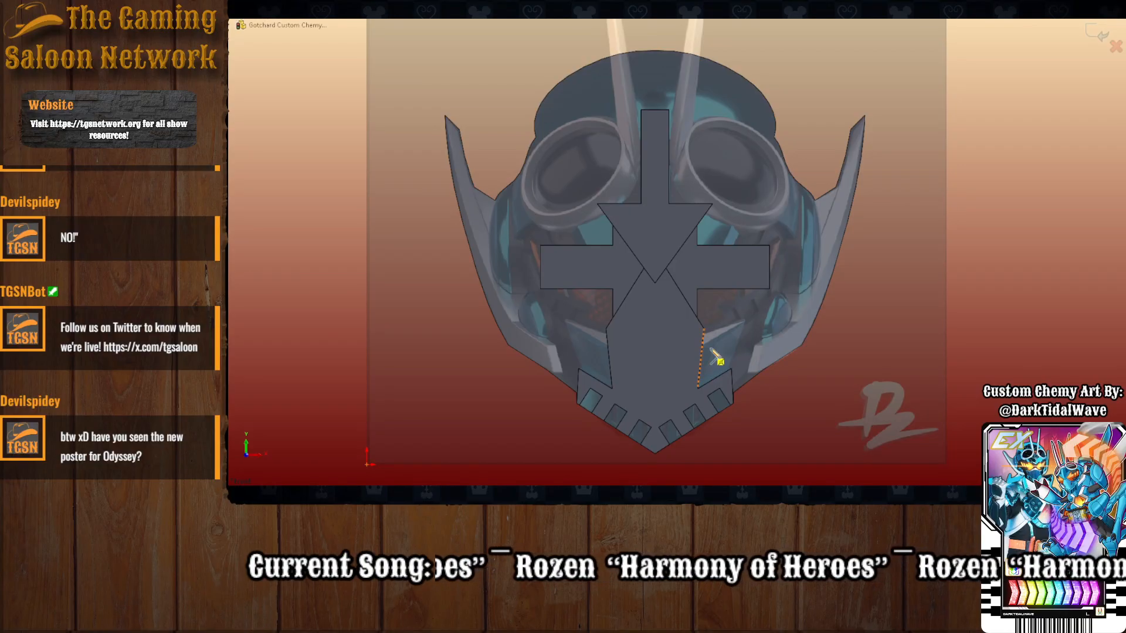
left_click(732, 403)
key("Escape")
Try to draw a short line down the outer corner of the mouth plate, ending at its lower tip.
scroll(797, 383, "up", 5)
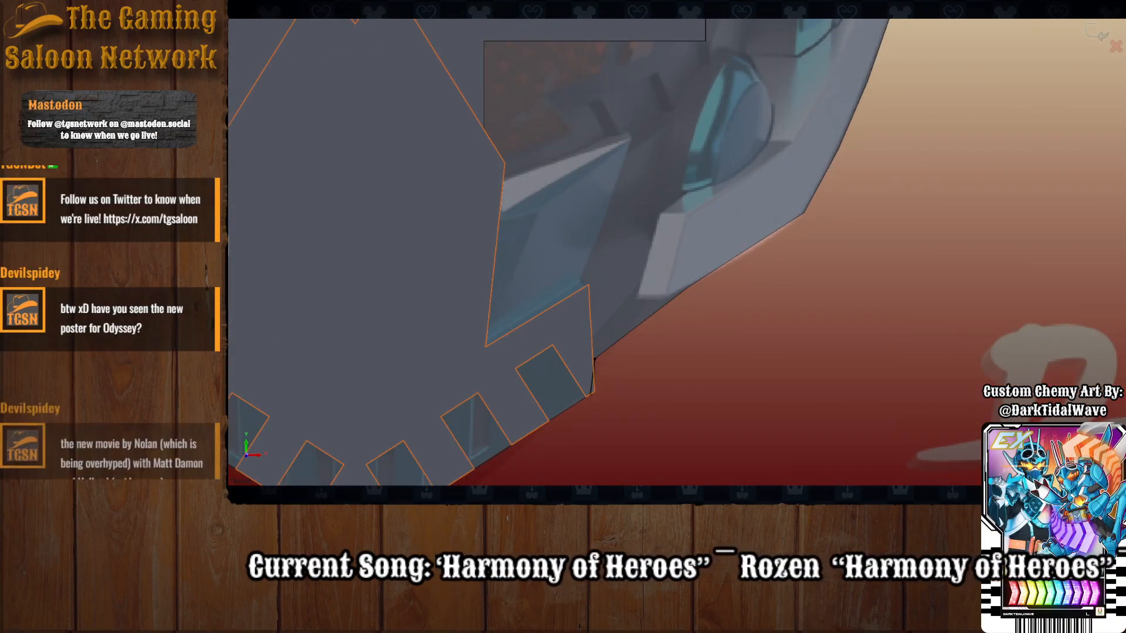
left_click(293, 9)
left_click(595, 359)
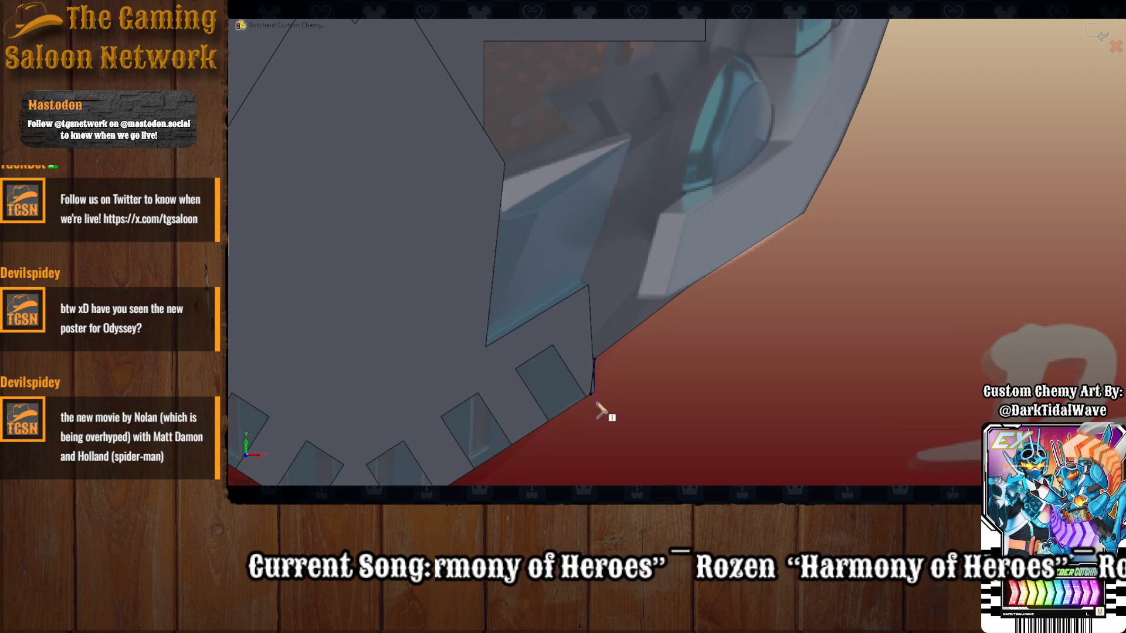
left_click(592, 394)
key("Escape")
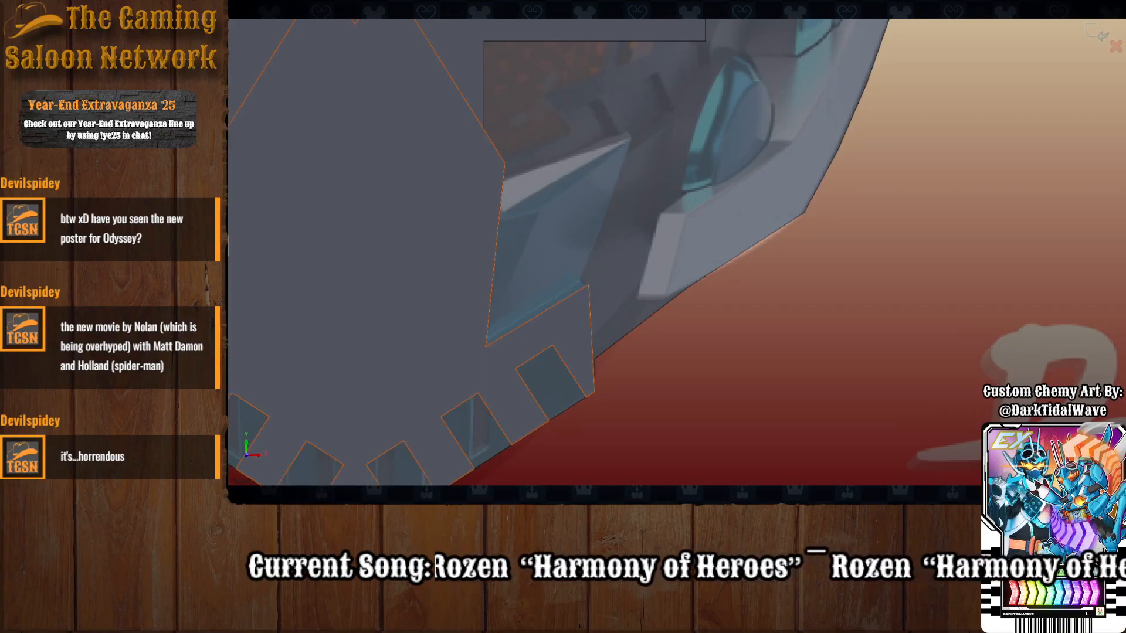
Draw connected lines up the mouth plate's outer corner and along the jaw's lower edge to the base of the side fin.
scroll(607, 366, "down", 3)
scroll(620, 349, "down", 3)
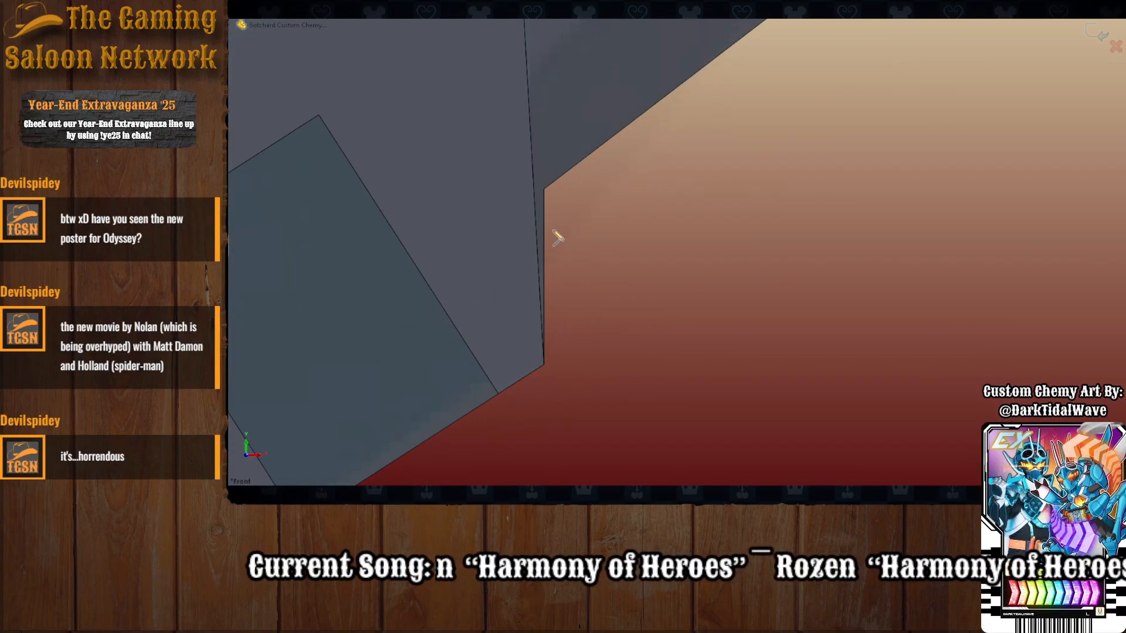
left_click(544, 365)
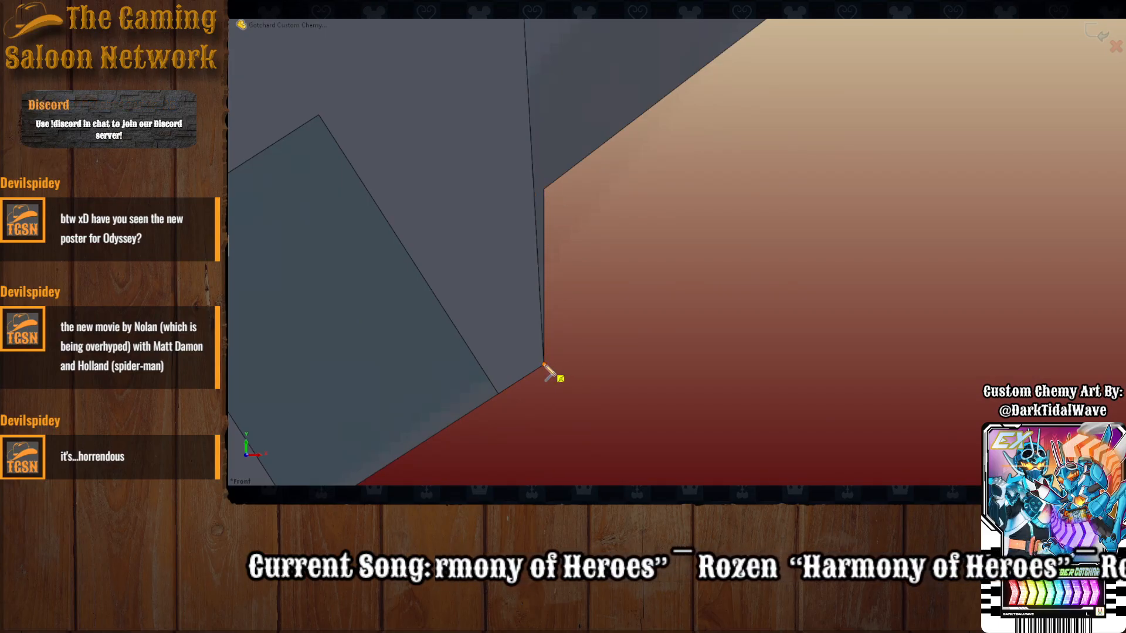
left_click(544, 190)
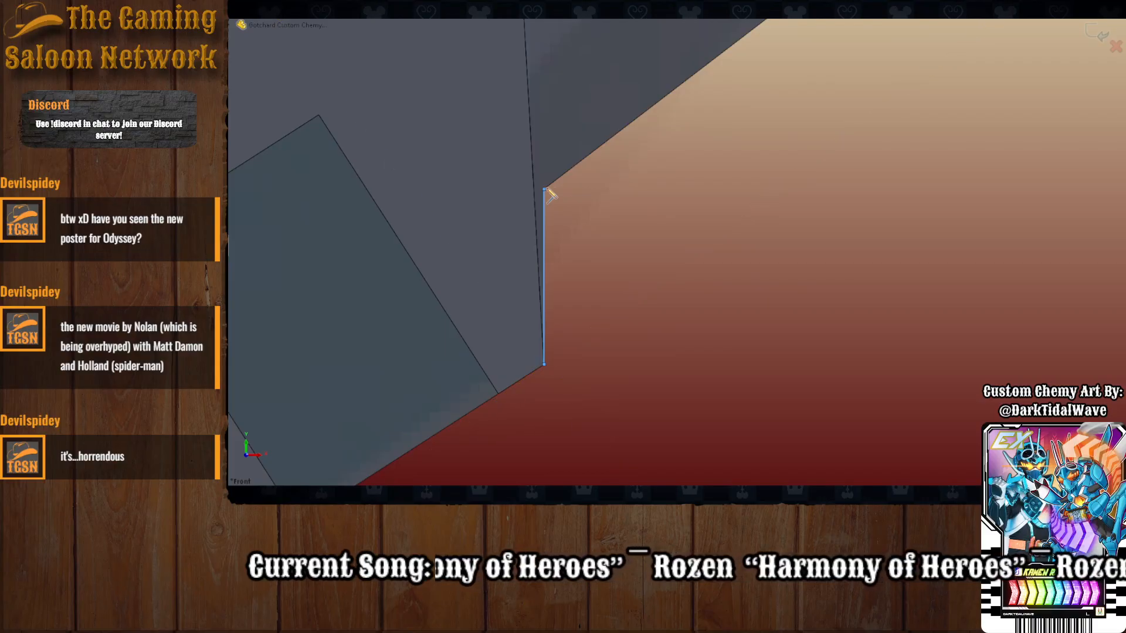
scroll(604, 176, "up", 8)
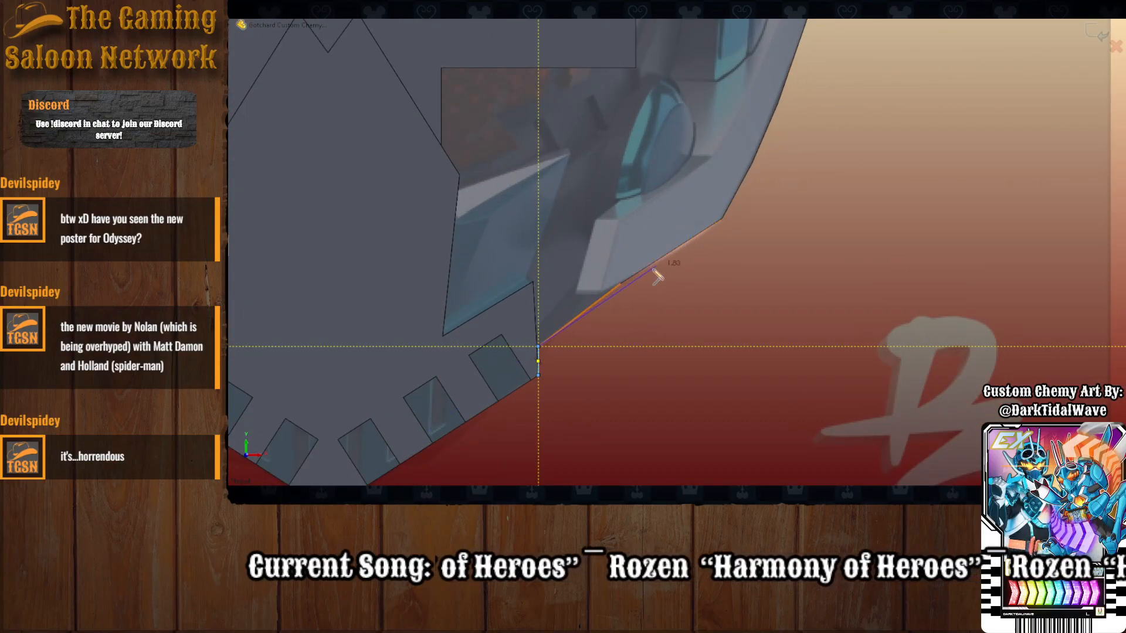
left_click(621, 285)
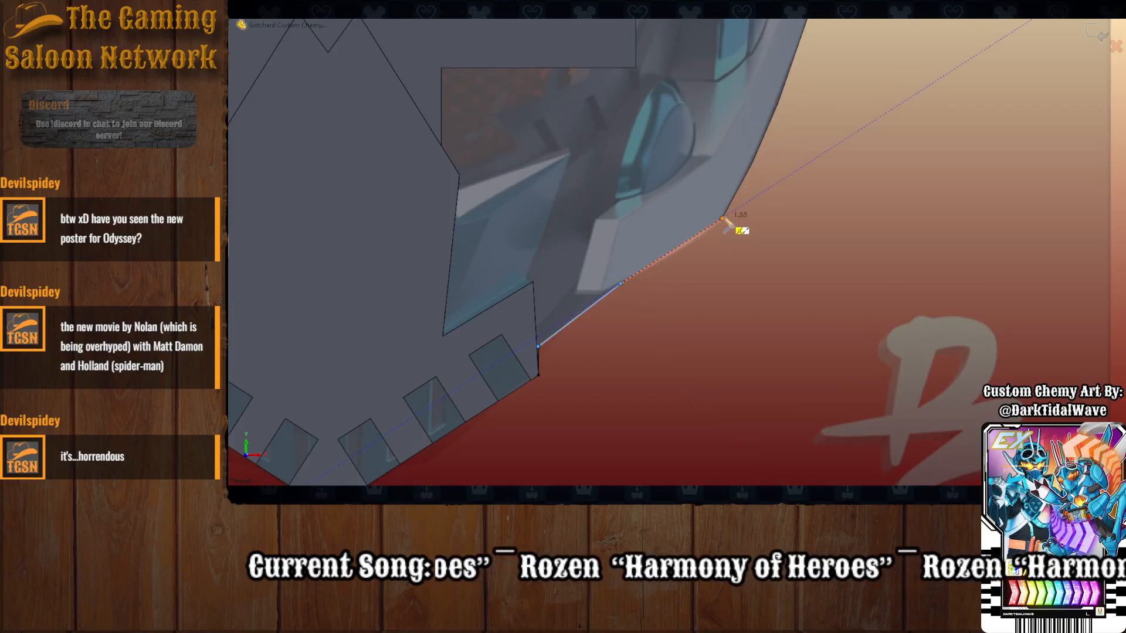
scroll(804, 168, "down", 4)
key("Escape")
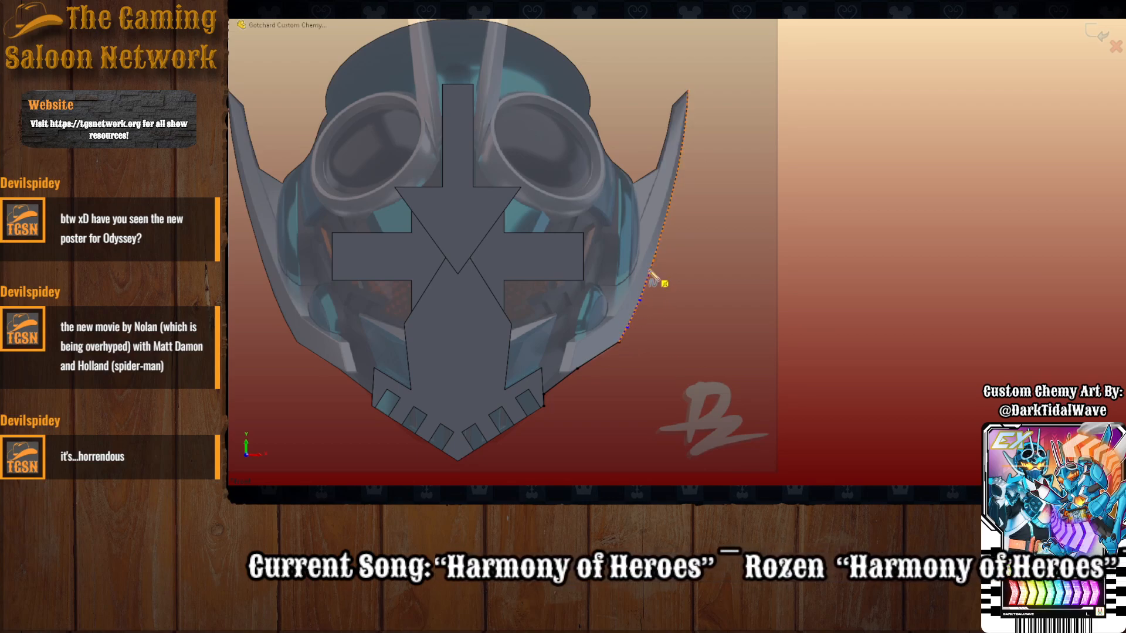
Trace the side fin's curved outer edge with a spline from the jaw corner up to the fin tip.
left_click(680, 156)
left_click(685, 126)
left_click(689, 91)
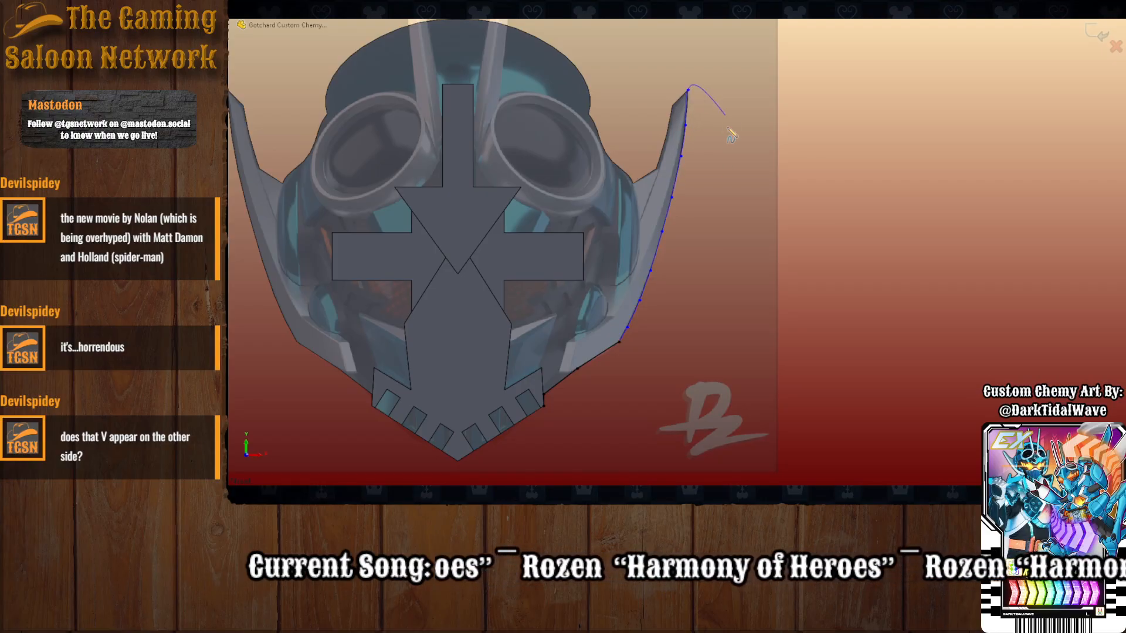
key("Escape")
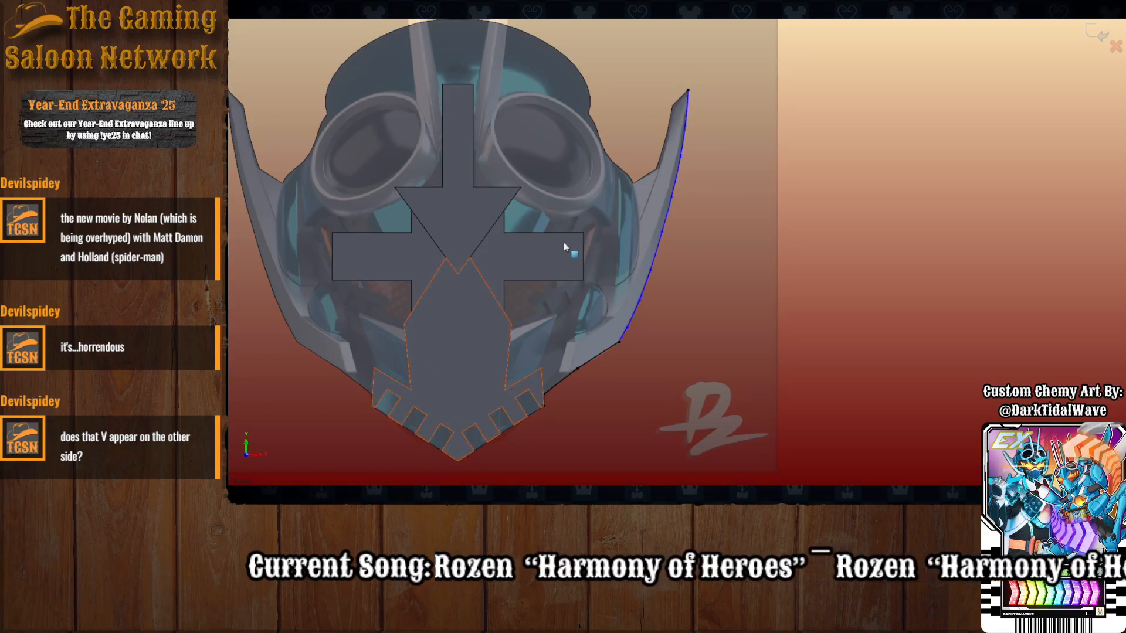
Draw a short slanted line across the end of the side fin, from its tip to the inner corner.
scroll(630, 233, "up", 3)
scroll(648, 224, "down", 3)
scroll(701, 107, "down", 5)
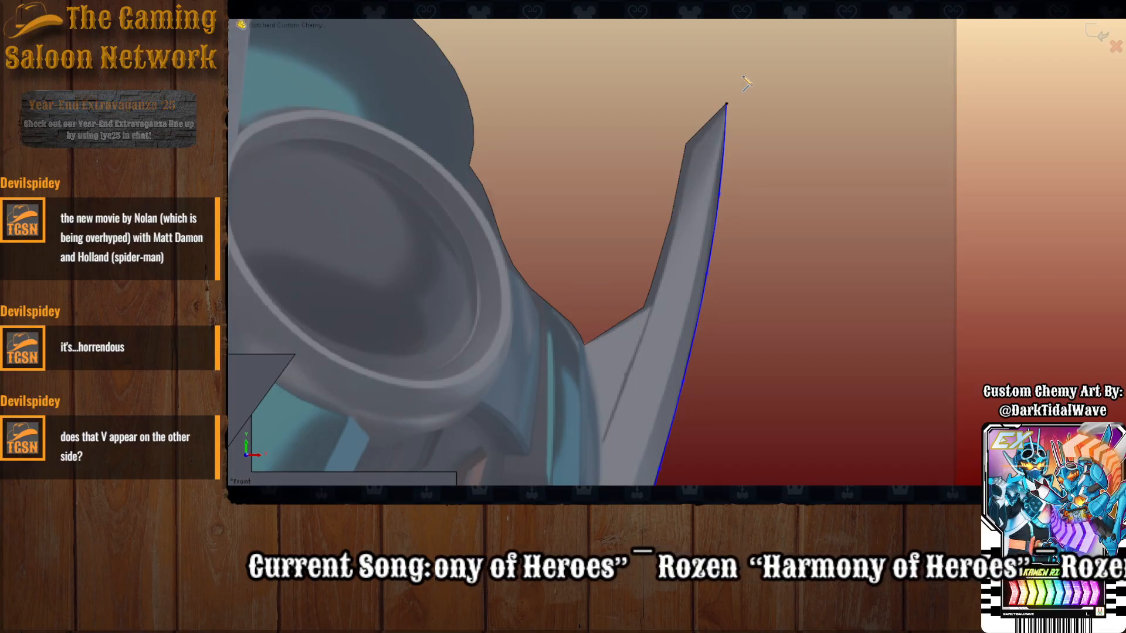
left_click(727, 105)
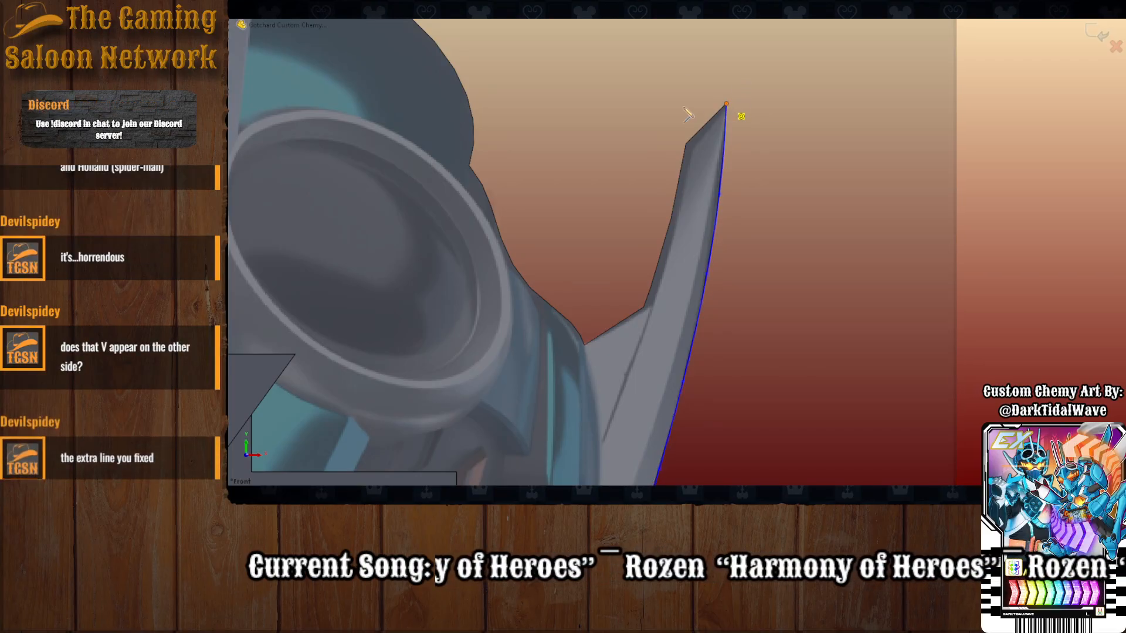
left_click(685, 143)
key("Escape")
Trace the upper inner edge of the side fin with a spline from the slanted end down to the notch.
scroll(666, 279, "up", 9)
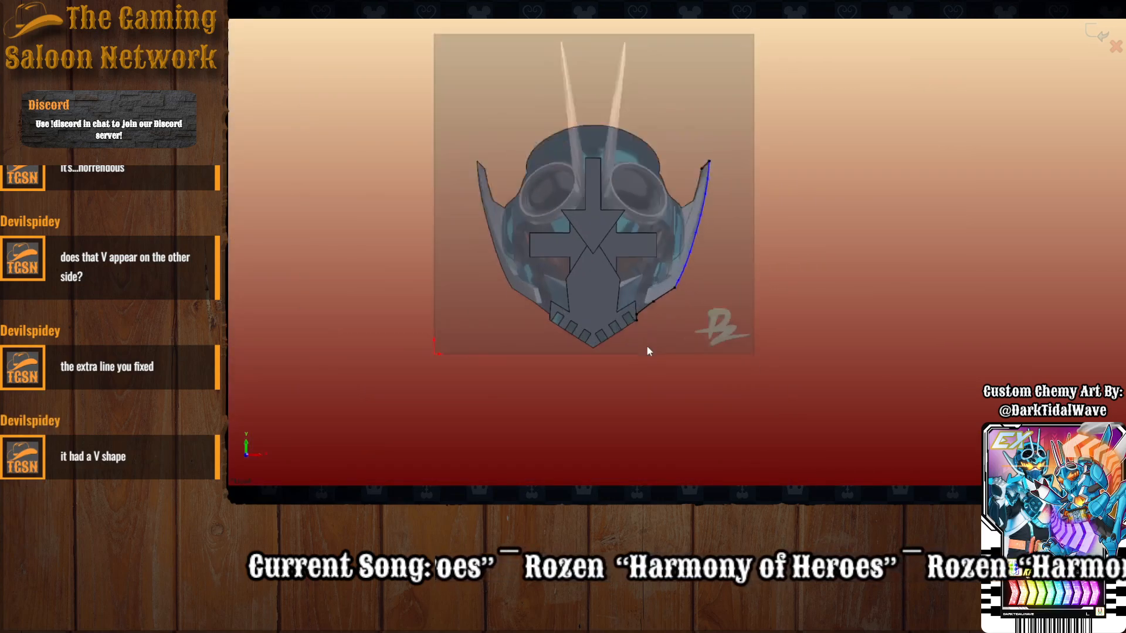
scroll(646, 342, "down", 10)
scroll(666, 282, "down", 3)
scroll(663, 267, "up", 7)
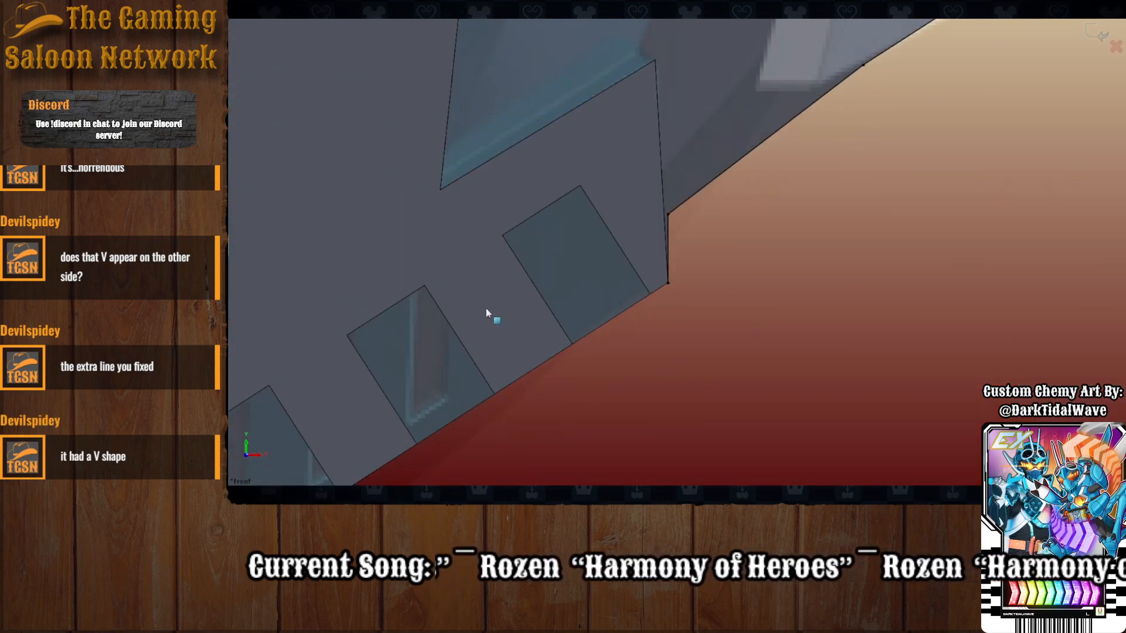
scroll(596, 221, "down", 5)
scroll(789, 266, "up", 2)
scroll(980, 164, "up", 8)
scroll(708, 278, "down", 3)
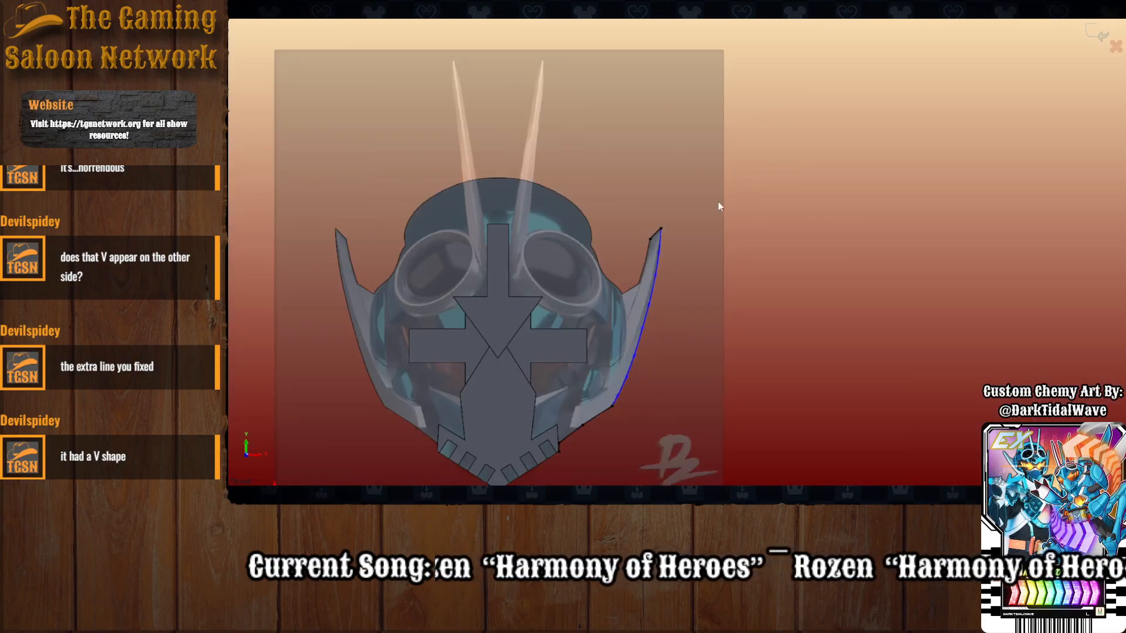
scroll(643, 309, "down", 6)
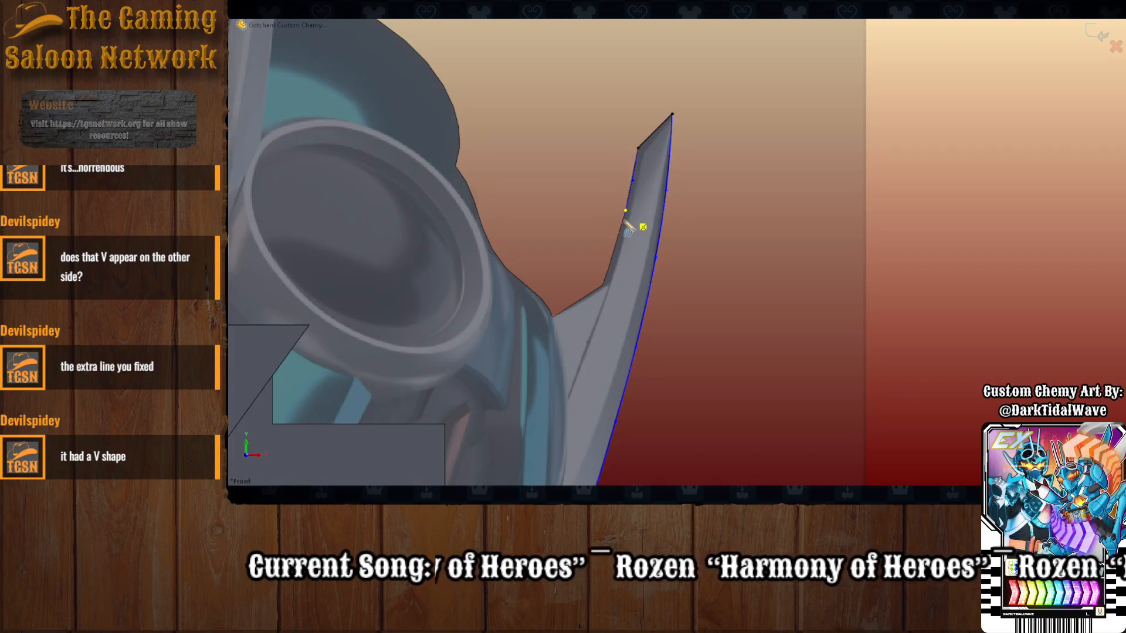
left_click(603, 286)
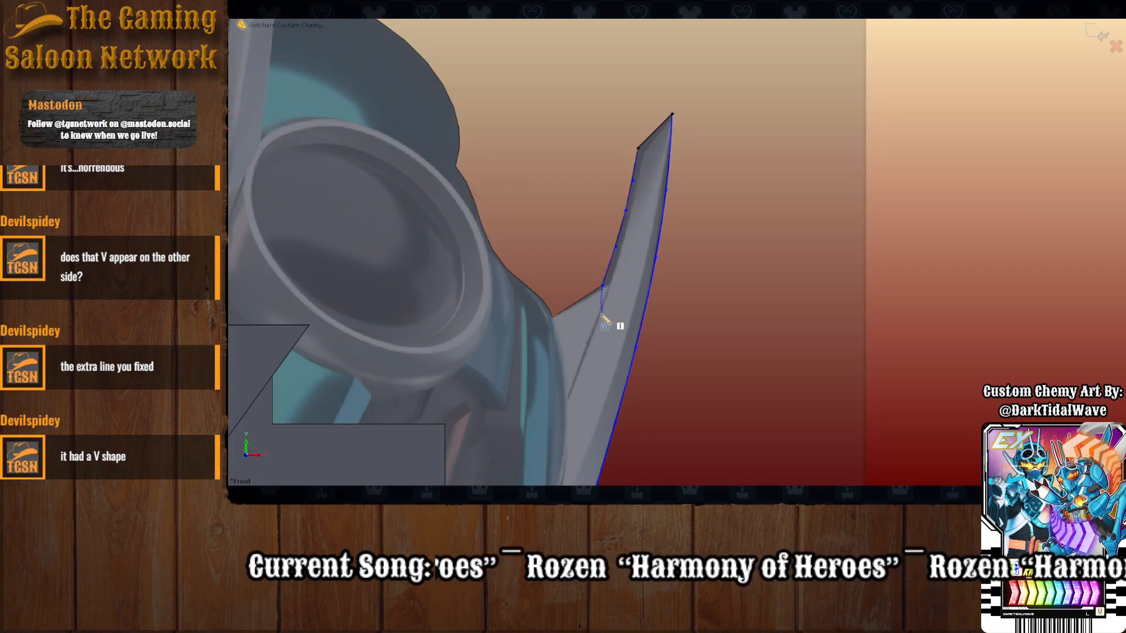
Try to trace the fin's inner boundary with a spline from the notch down to the mouth plate's upper outer corner.
scroll(582, 342, "up", 3)
scroll(611, 332, "down", 2)
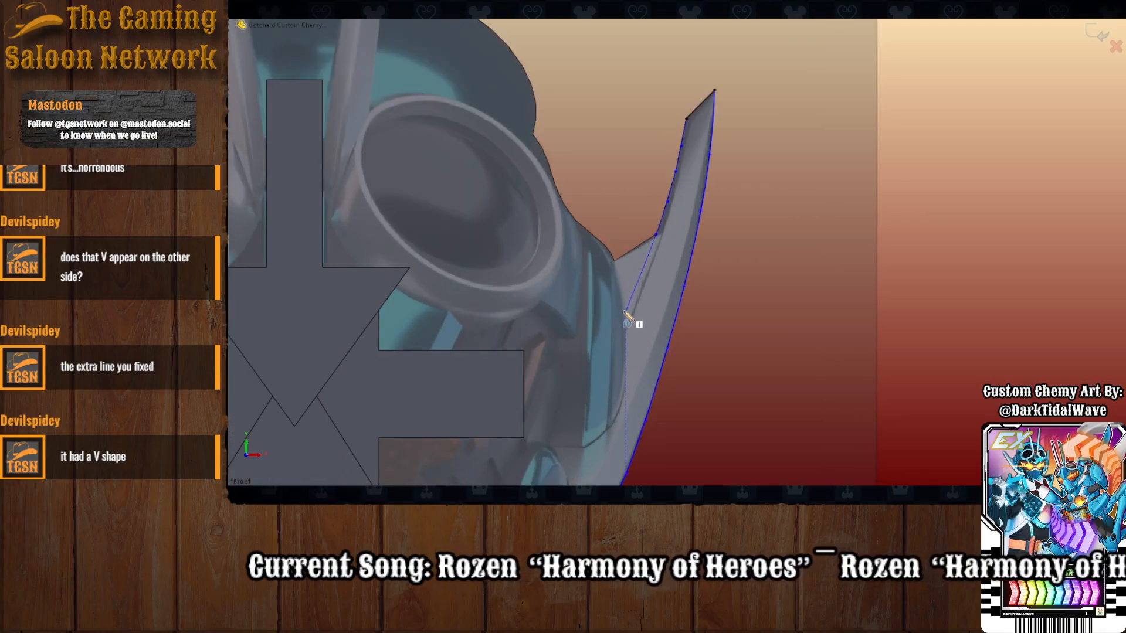
left_click(626, 312)
left_click(607, 362)
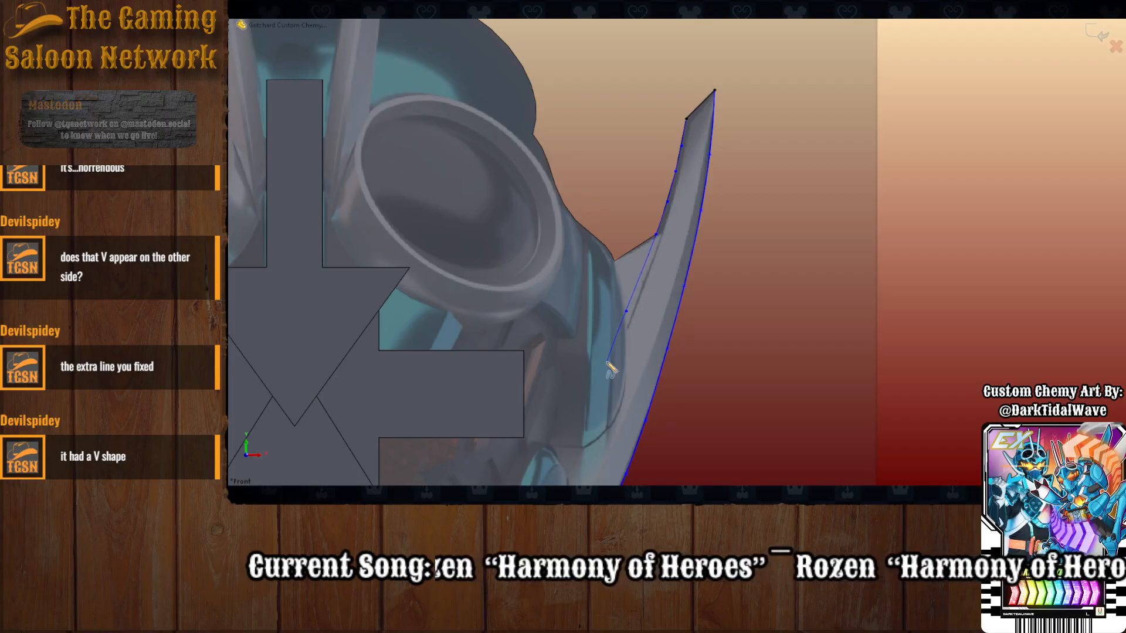
scroll(612, 370, "up", 2)
scroll(621, 358, "down", 2)
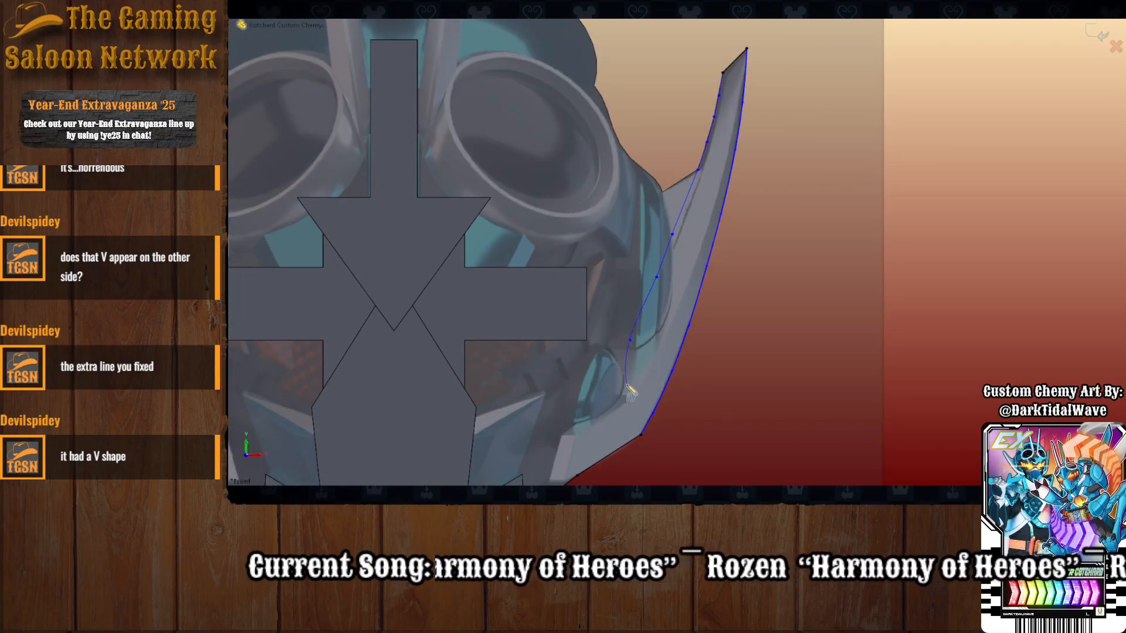
scroll(633, 346, "up", 2)
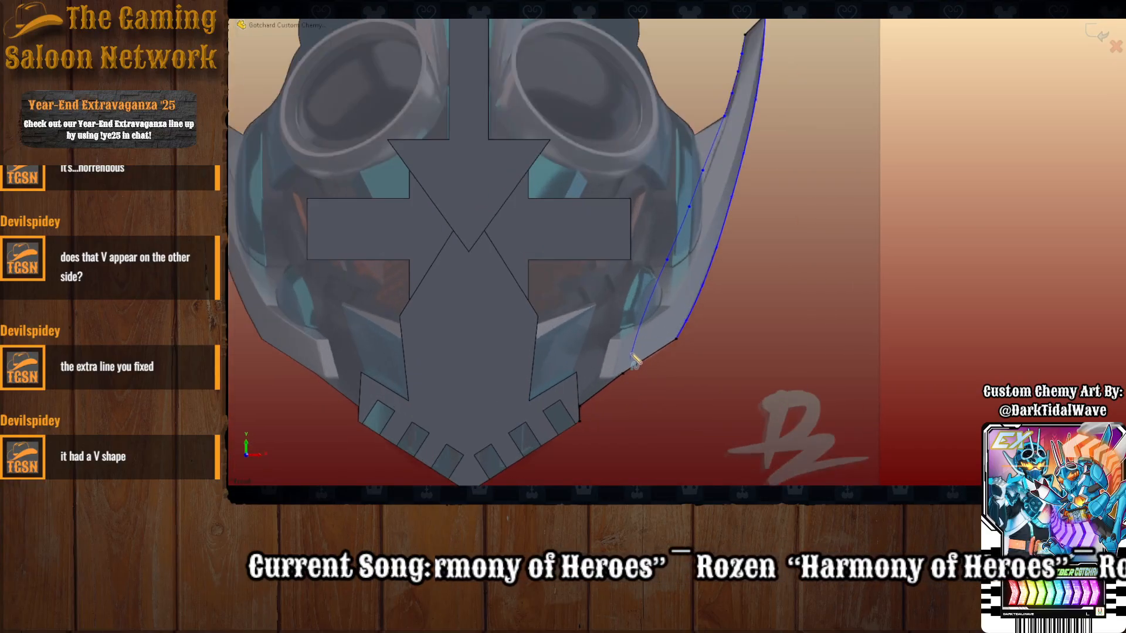
left_click(647, 299)
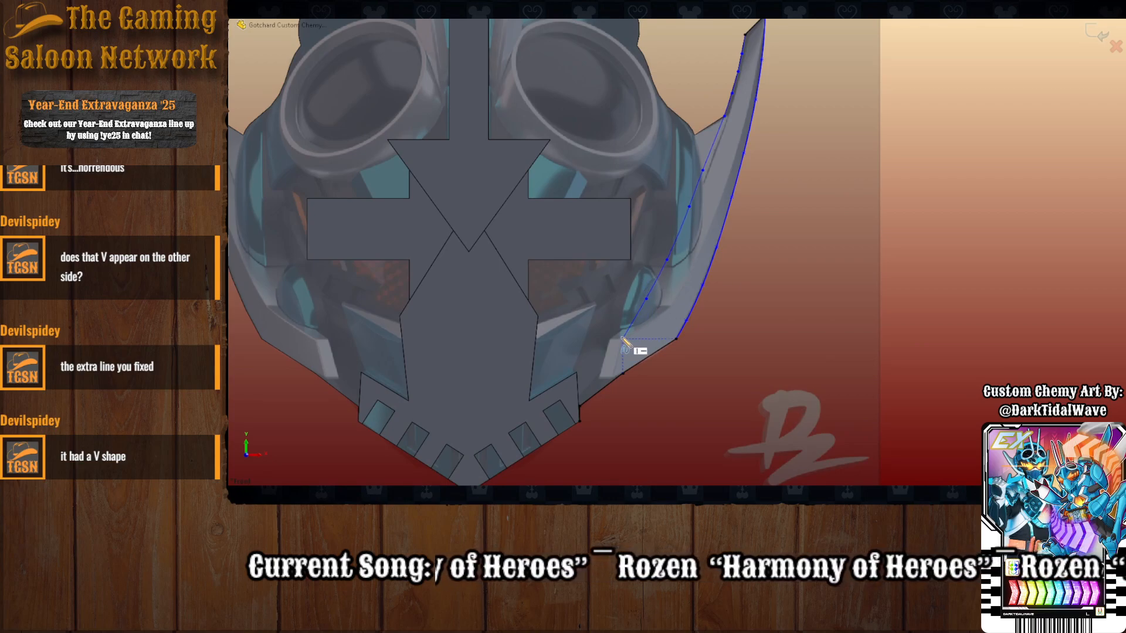
left_click(622, 335)
left_click(600, 359)
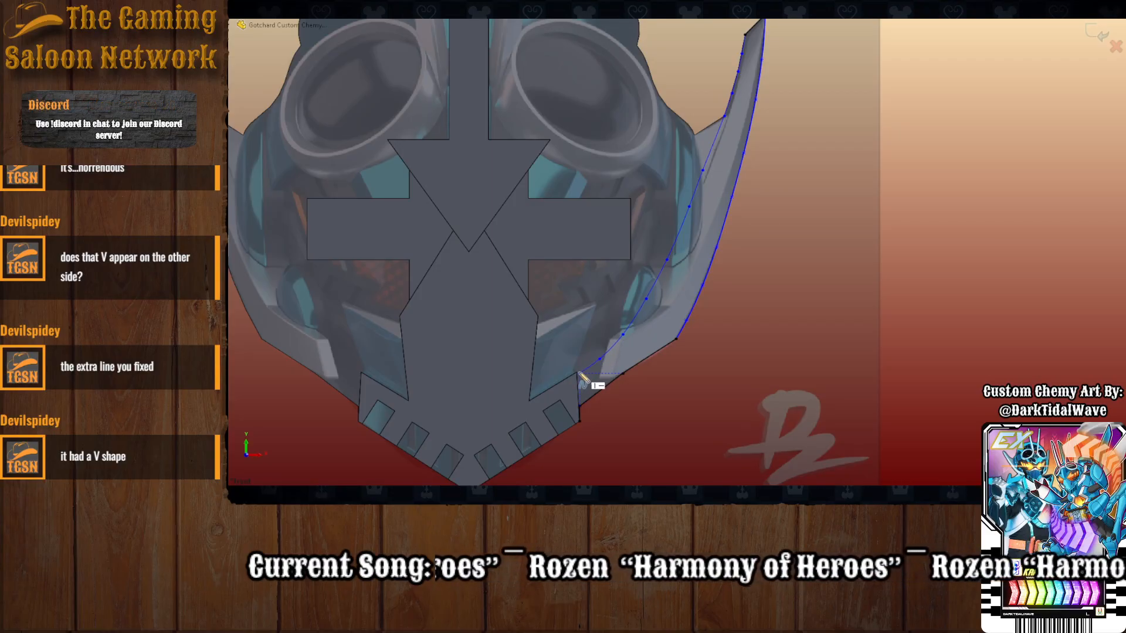
double_click(577, 373)
Try to smooth the lower end of the inner spline by repositioning its points near the mouth plate corner.
scroll(609, 411, "down", 5)
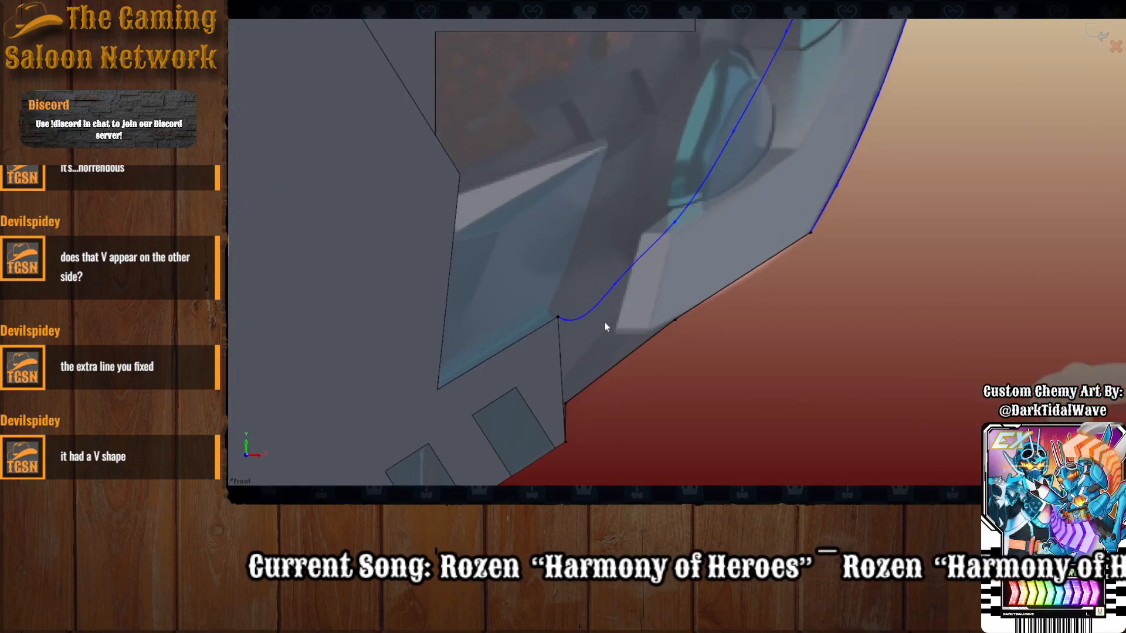
scroll(604, 321, "down", 3)
left_click_drag(548, 305, 585, 284)
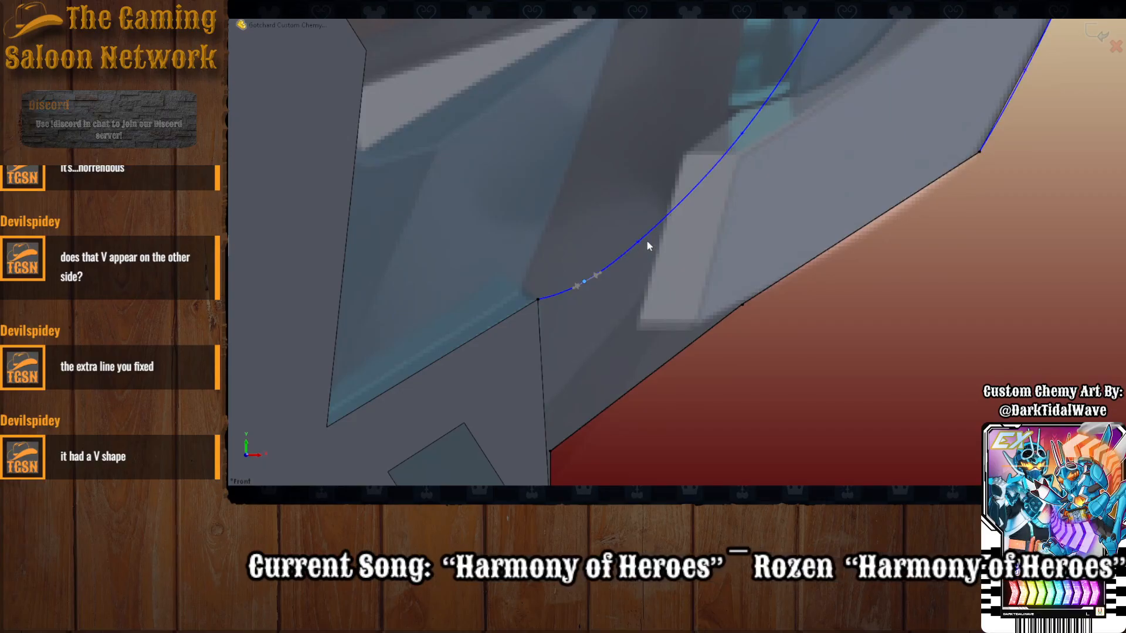
scroll(695, 267, "up", 1)
scroll(697, 229, "down", 2)
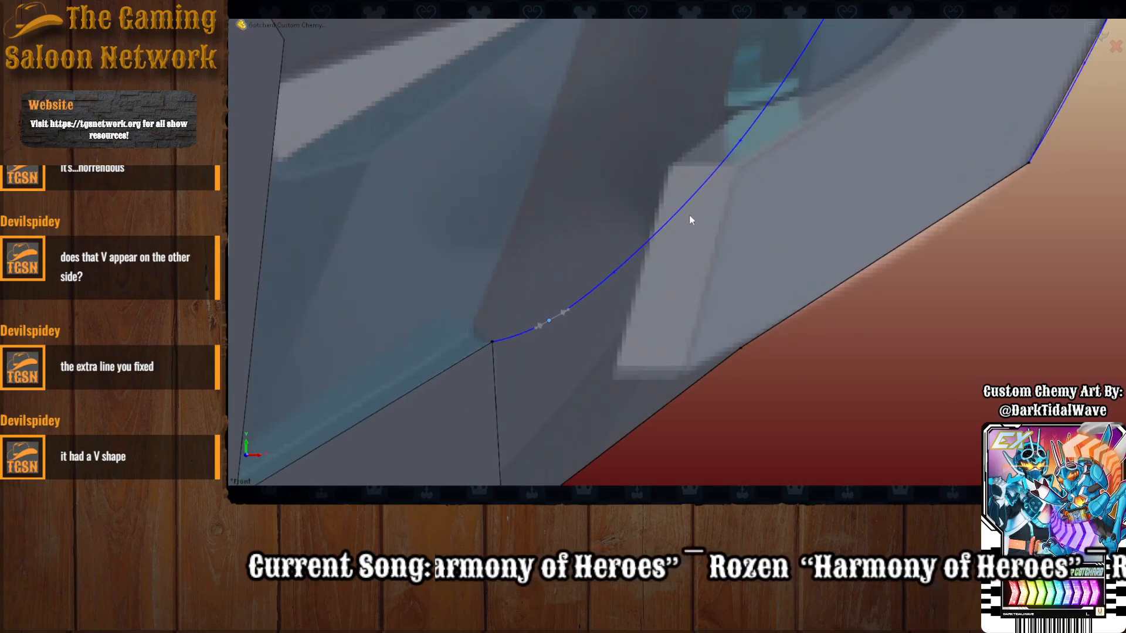
left_click_drag(615, 272, 651, 236)
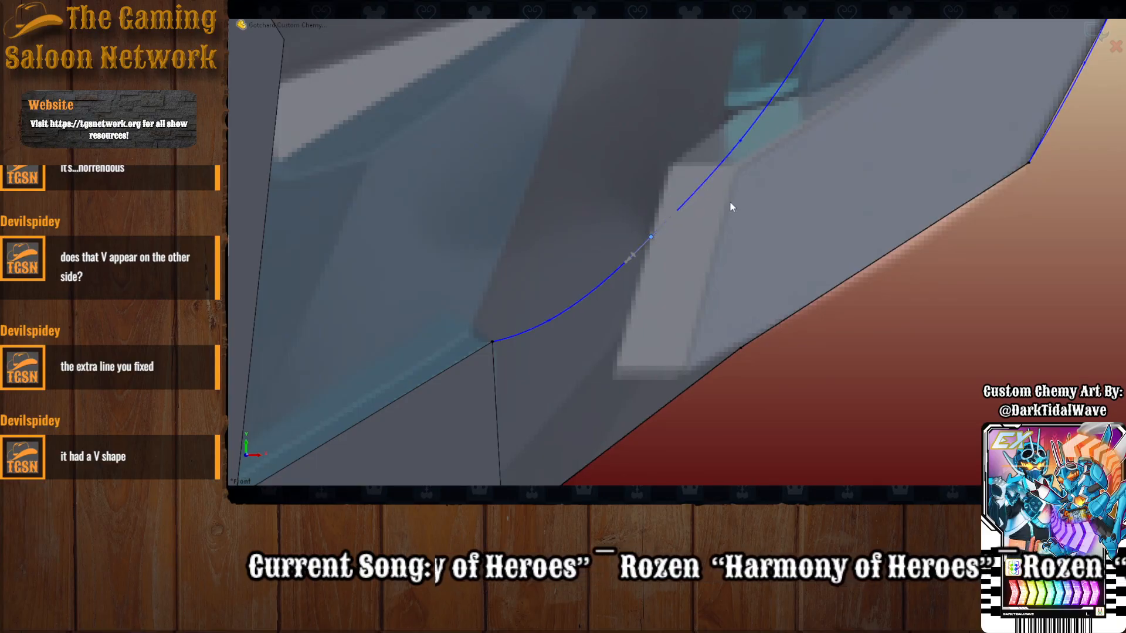
scroll(786, 244, "up", 8)
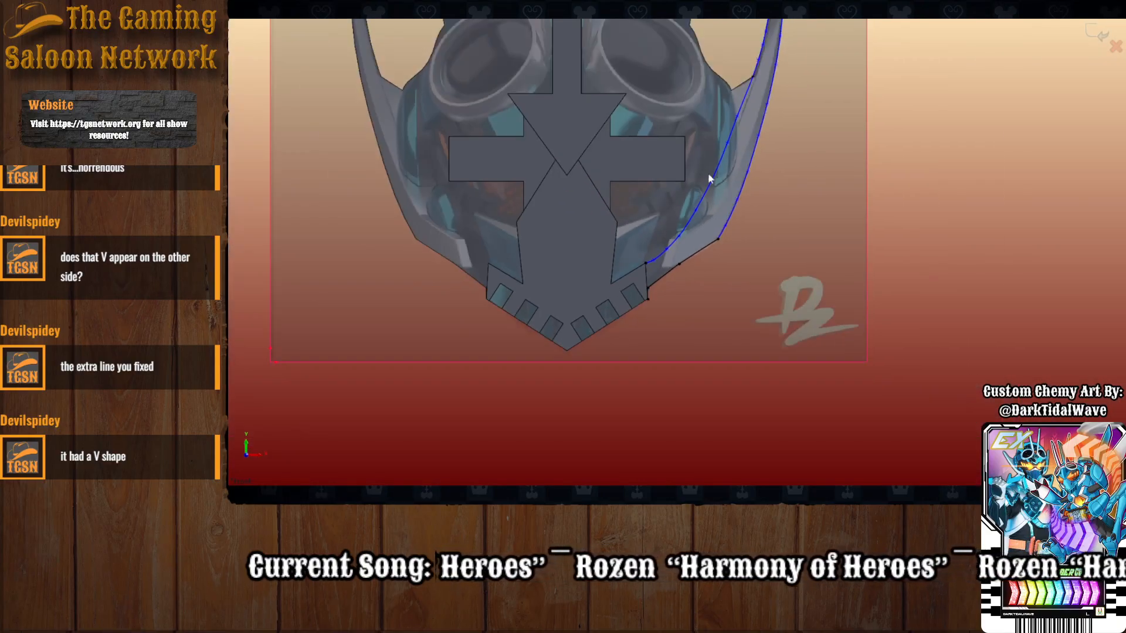
scroll(707, 179, "up", 1)
scroll(706, 179, "down", 1)
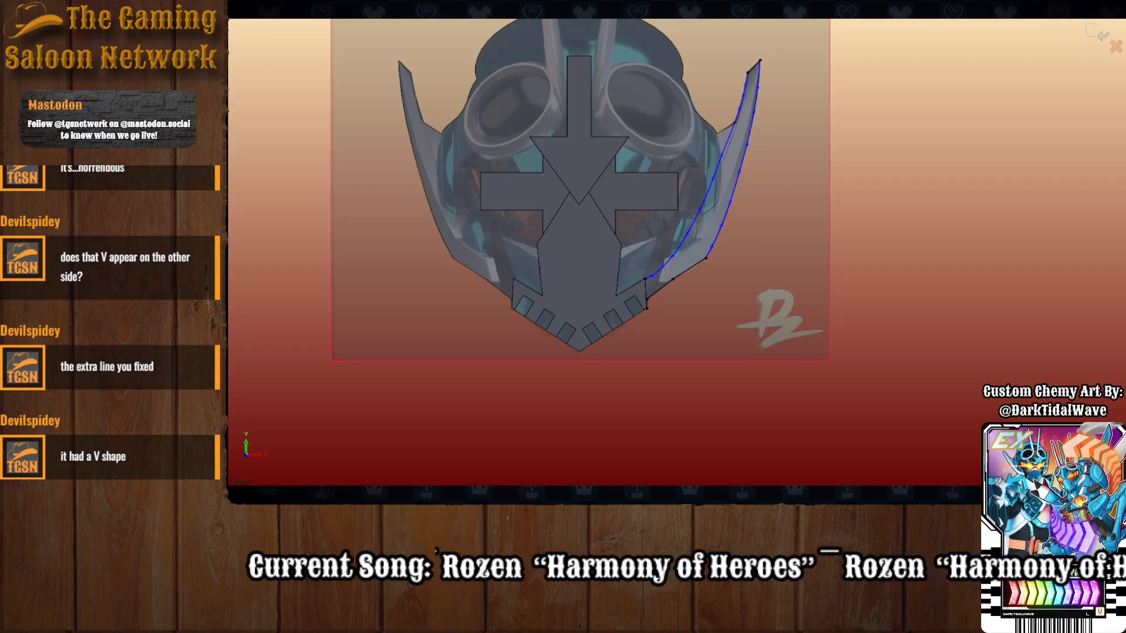
Draw a spline from just beside the mouth plate's upper outer corner up the inner jaw to the fin's notch.
scroll(696, 270, "down", 6)
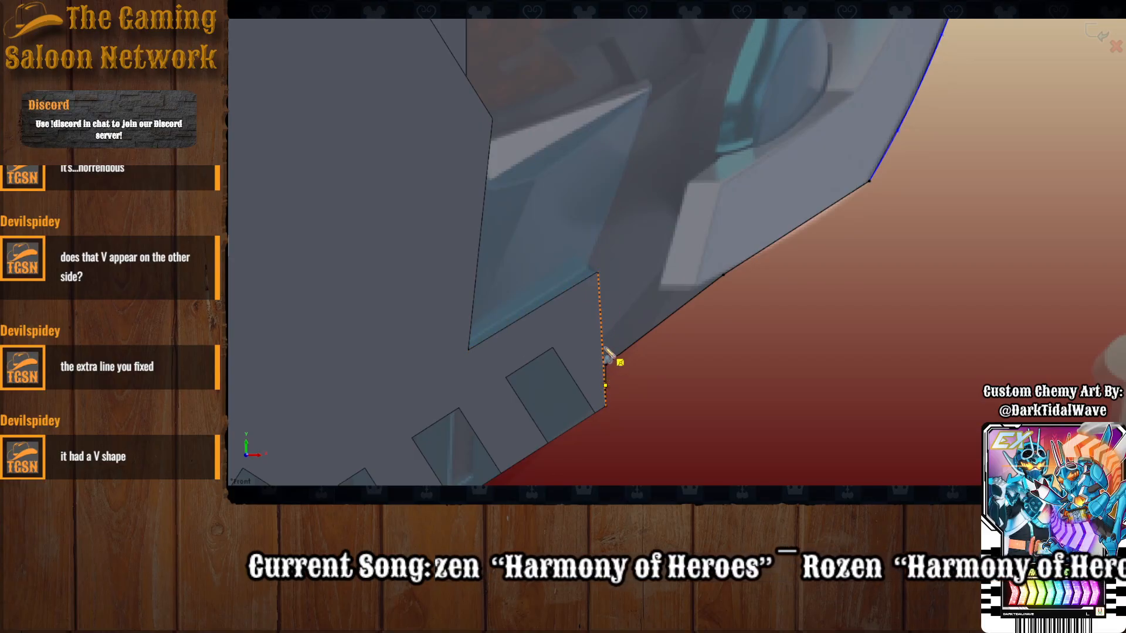
left_click(605, 286)
left_click(665, 220)
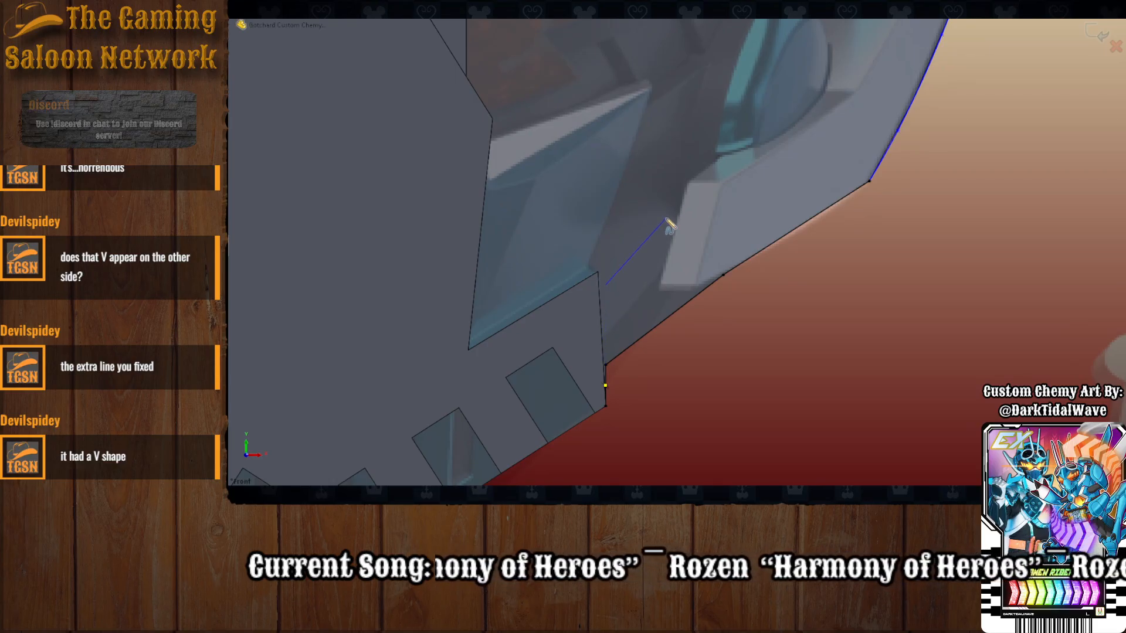
scroll(666, 220, "up", 3)
scroll(707, 174, "down", 3)
left_click(733, 178)
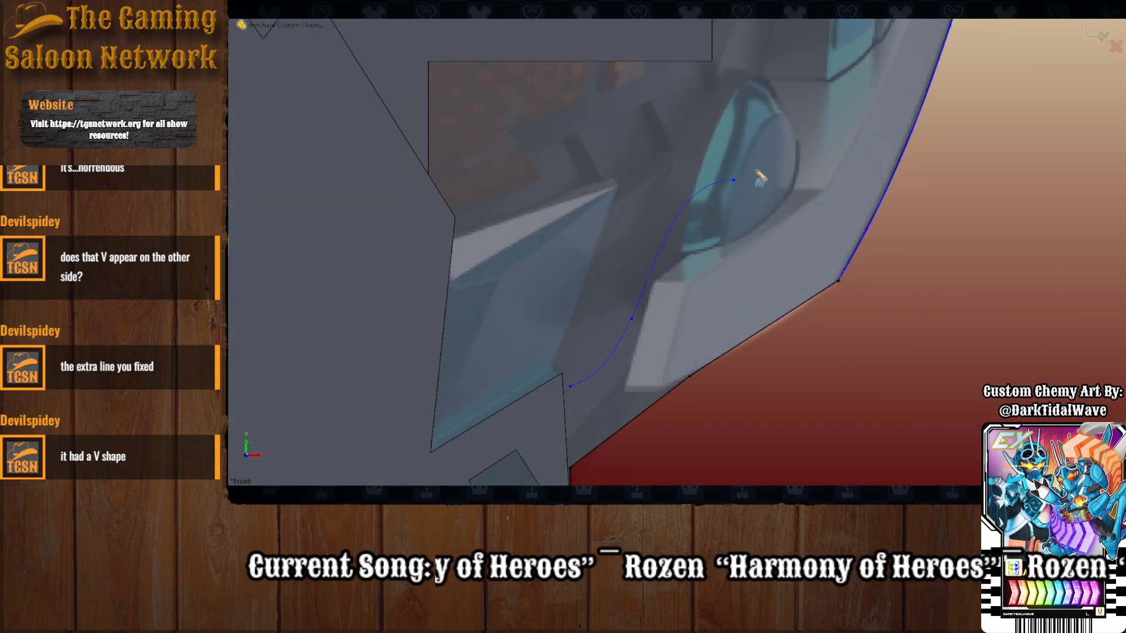
scroll(767, 152, "up", 4)
scroll(768, 154, "up", 2)
scroll(742, 182, "down", 2)
left_click(720, 179)
left_click(762, 82)
scroll(780, 70, "up", 2)
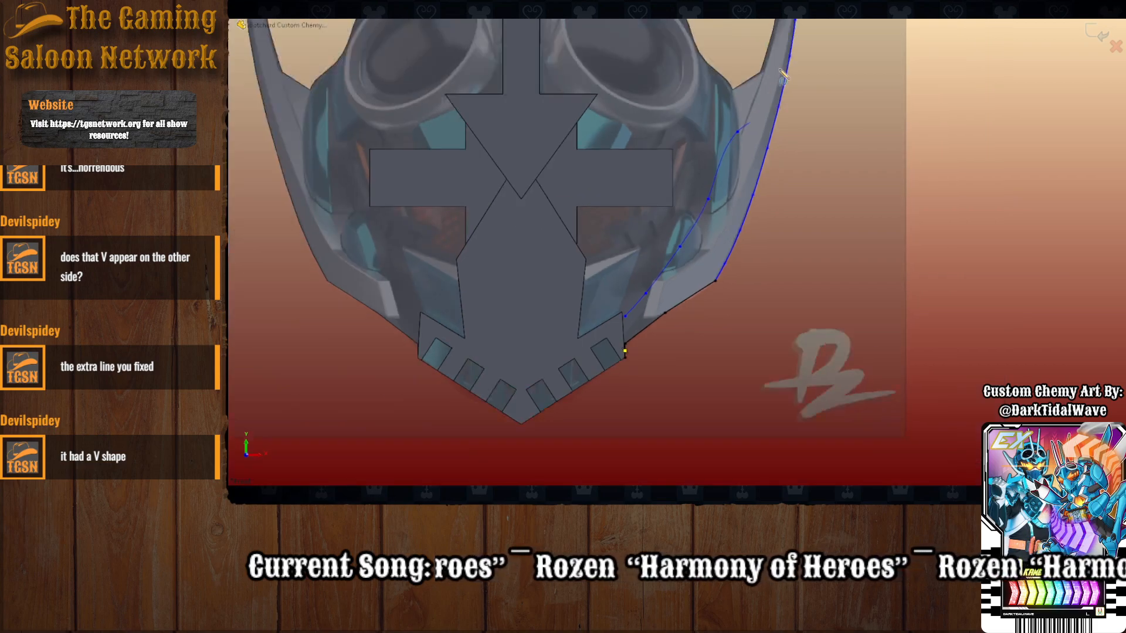
scroll(781, 73, "down", 3)
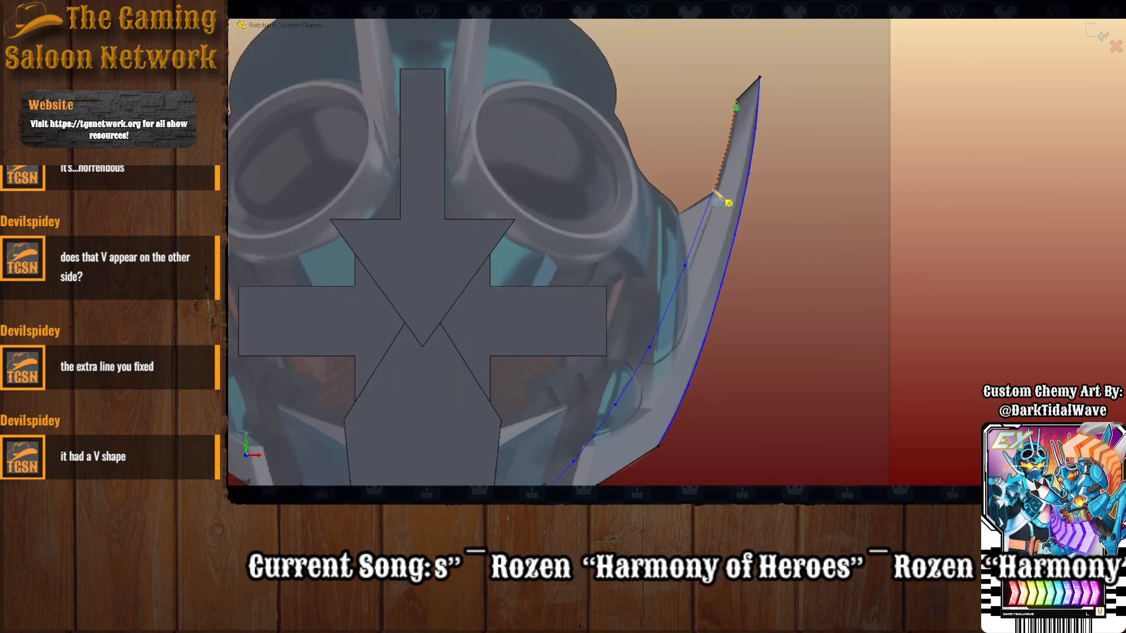
left_click(713, 193)
key("Escape")
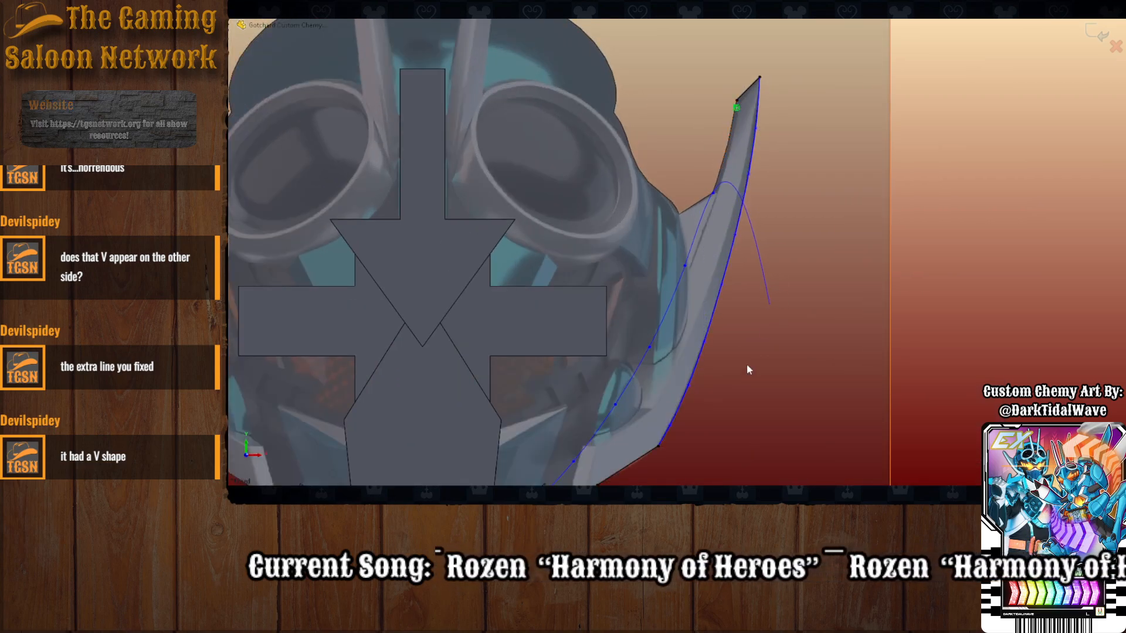
Close the jaw outline with a vertical line from the inner spline's lower end to the corner of the jaw's lower edge.
scroll(624, 315, "up", 5)
scroll(623, 313, "down", 6)
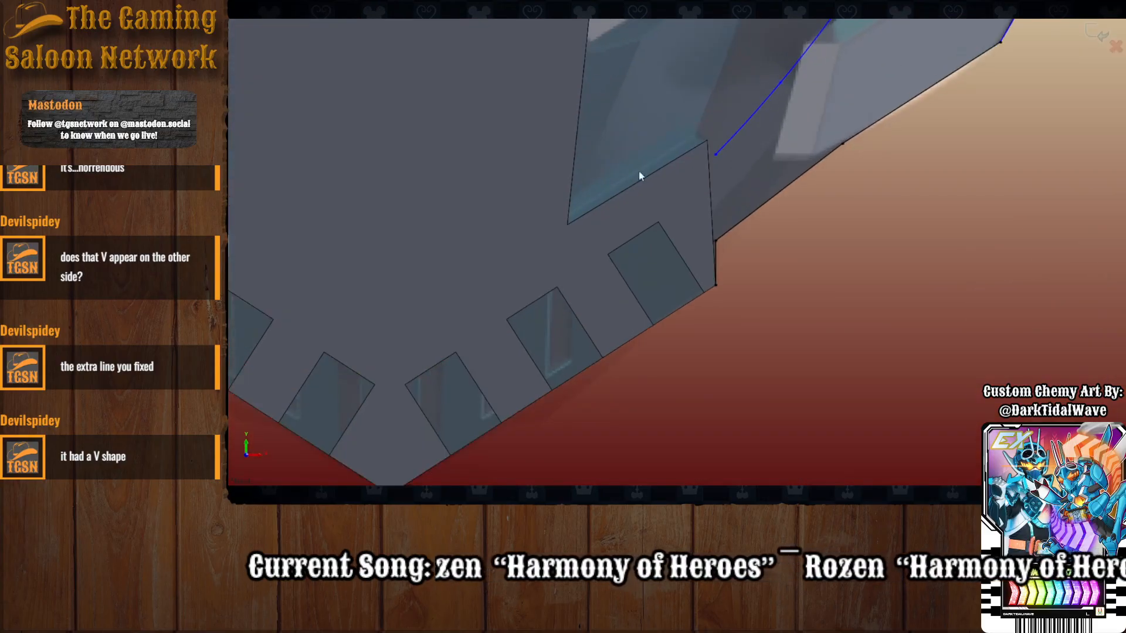
left_click(715, 154)
double_click(716, 240)
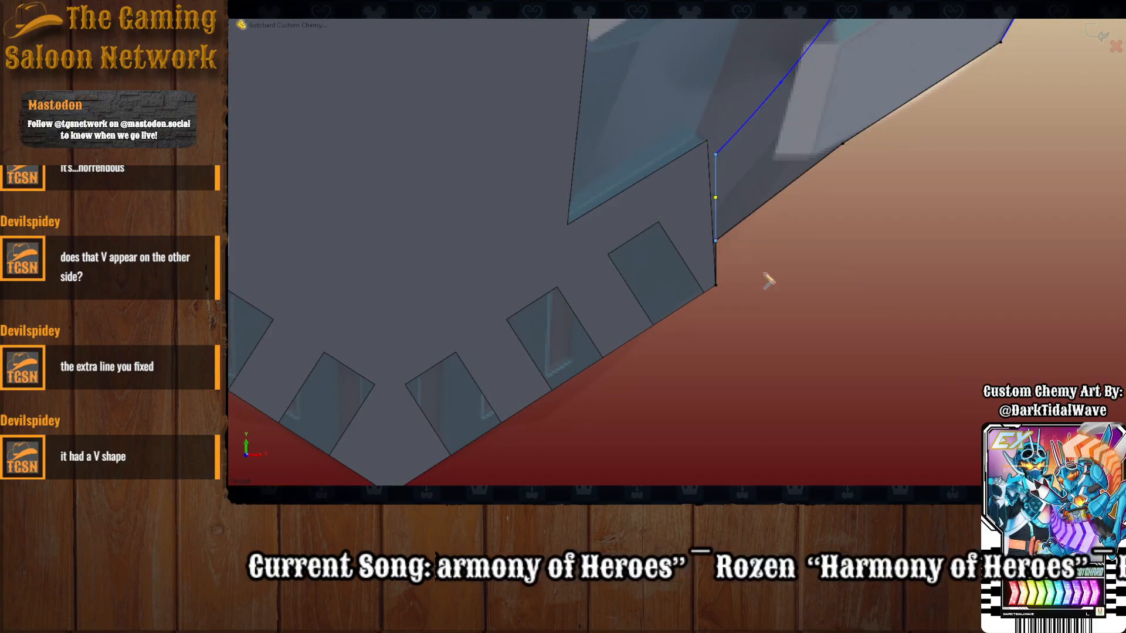
Draw a vertical line along the helmet's centre from the chin tip up to the point of the V-shaped plate.
scroll(765, 276, "up", 8)
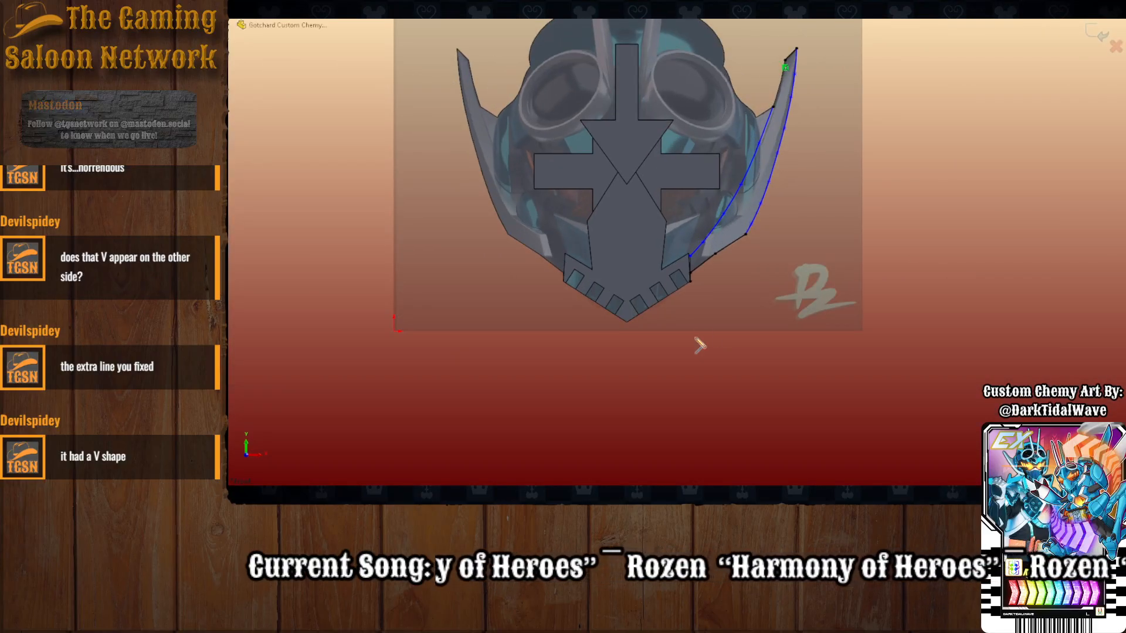
left_click(627, 322)
left_click(627, 184)
key("Escape")
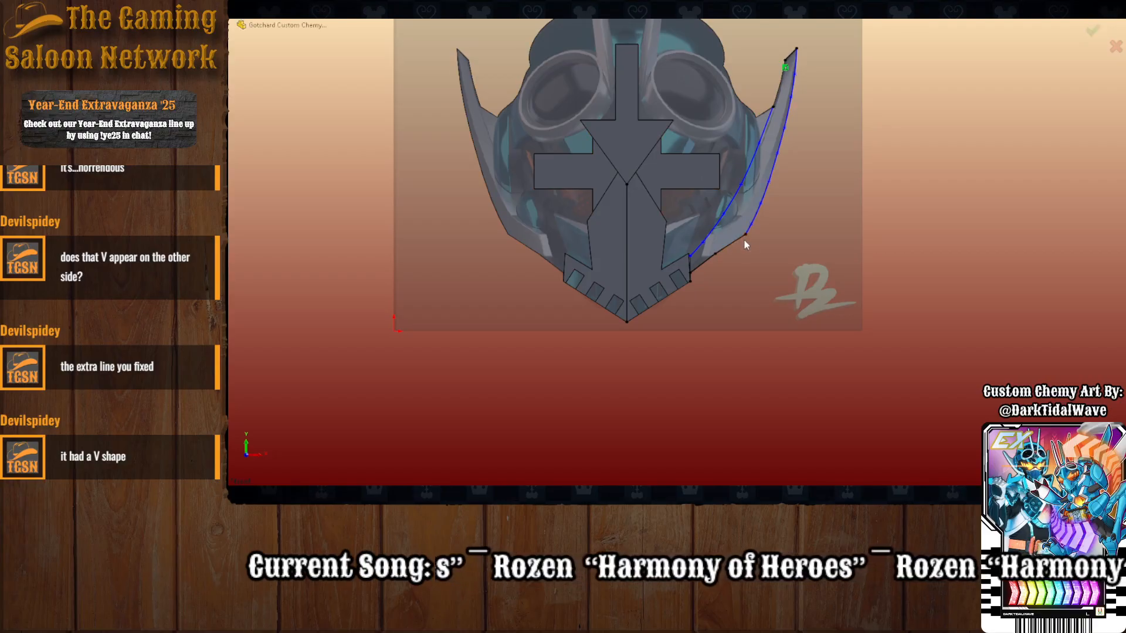
Mirror the jaw and side fin outline, including the short mouth plate edge line, about the vertical centre line.
left_click(707, 260)
left_click(729, 245)
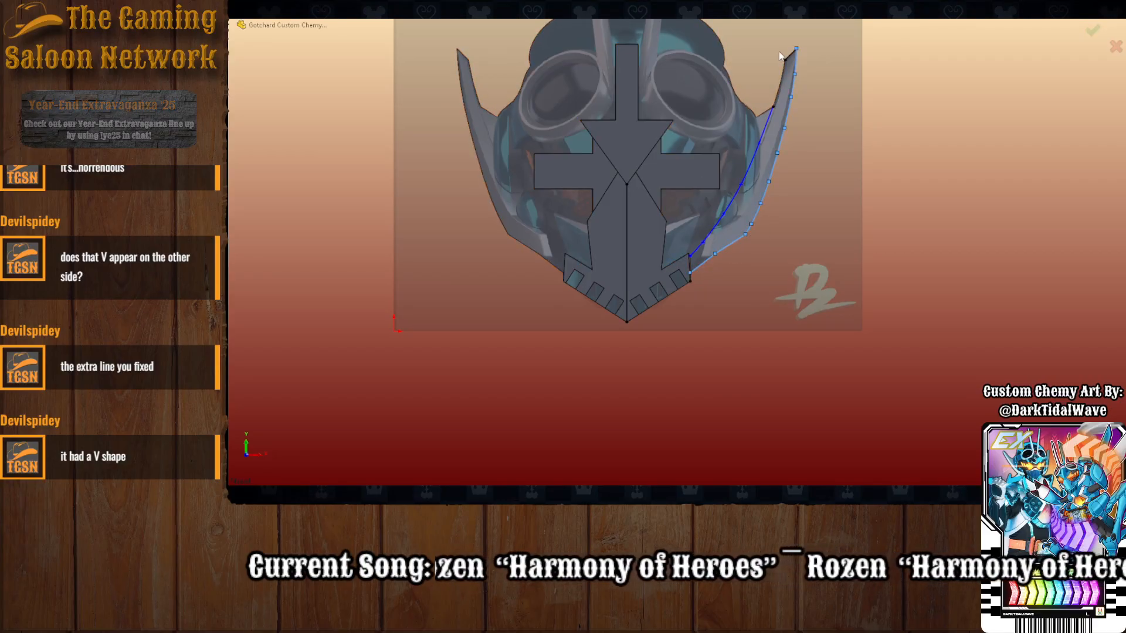
left_click(792, 57)
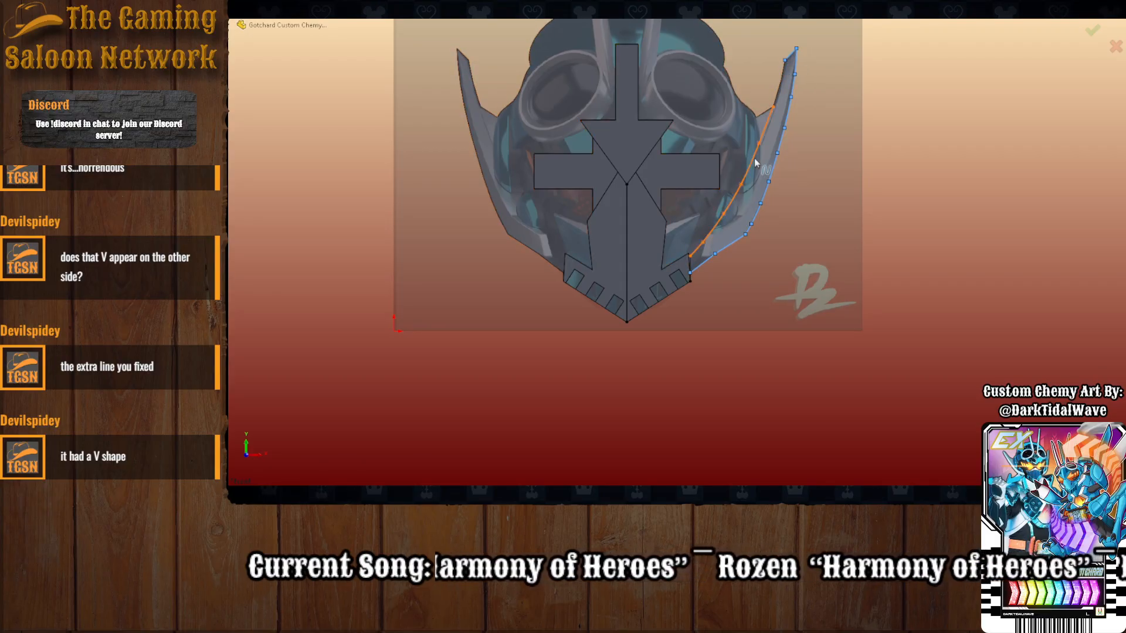
scroll(701, 252, "up", 5)
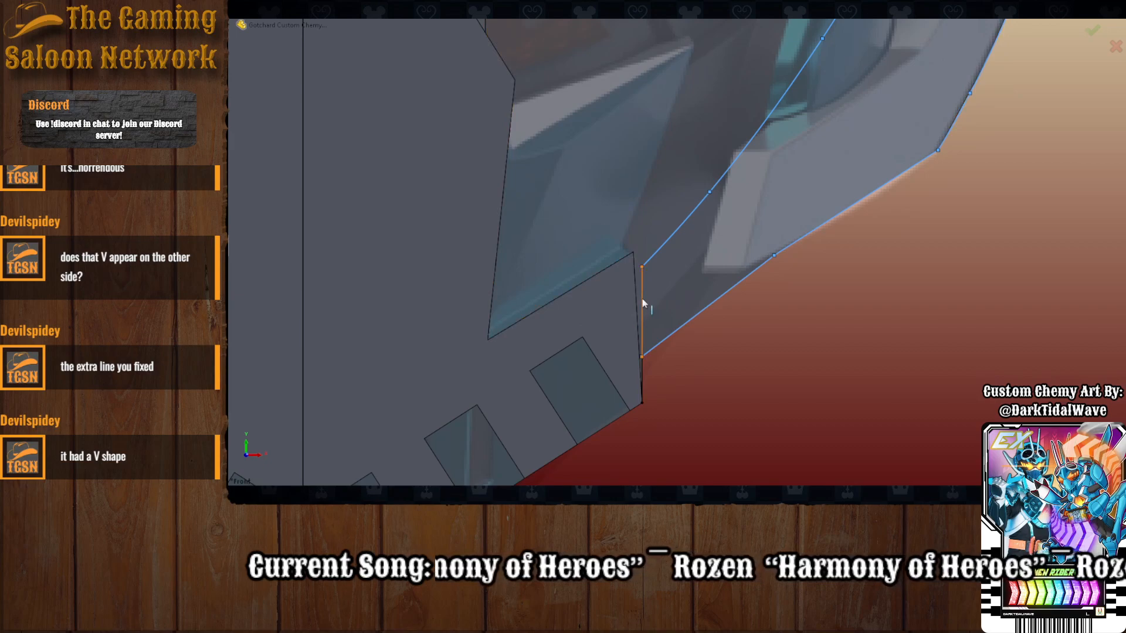
scroll(674, 305, "down", 3)
scroll(651, 264, "up", 6)
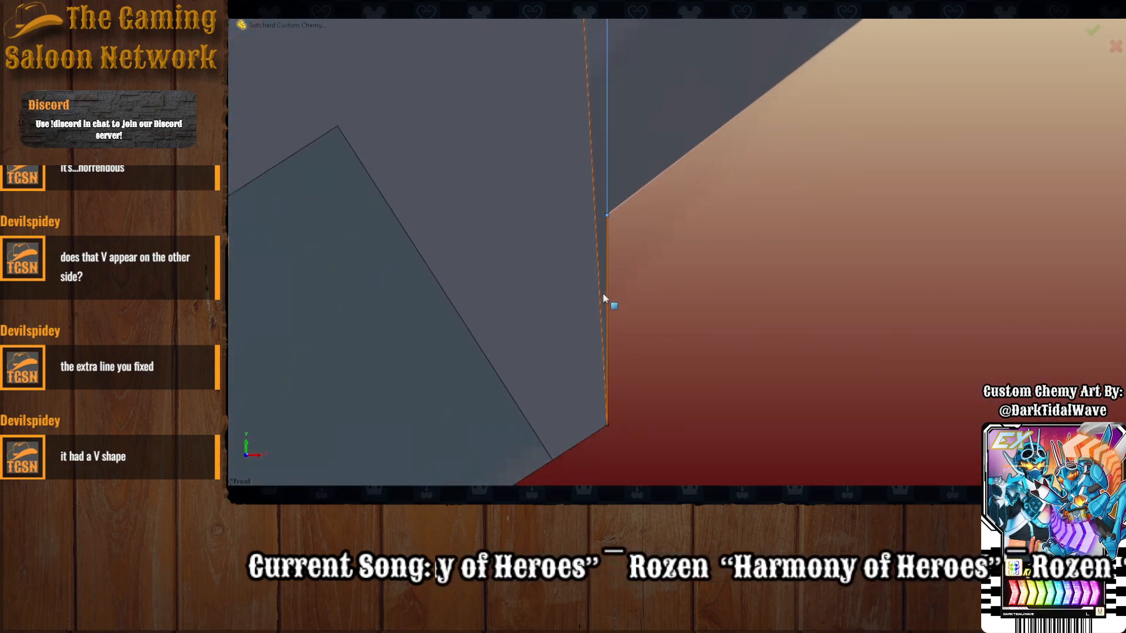
scroll(607, 298, "down", 3)
scroll(798, 247, "up", 2)
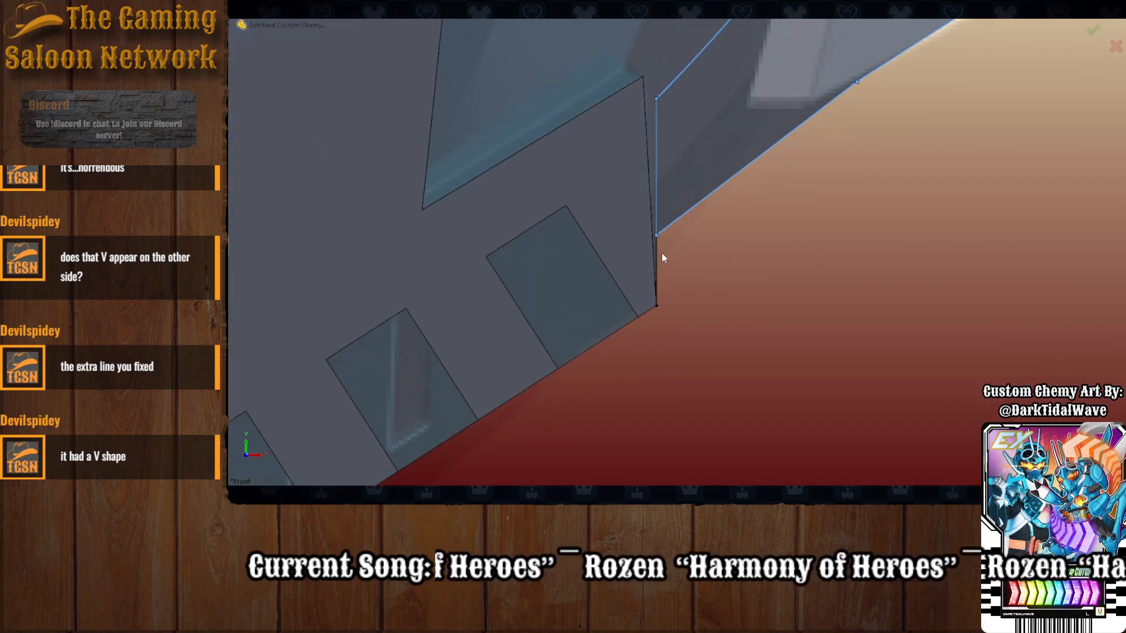
scroll(721, 288, "down", 4)
scroll(708, 284, "down", 1)
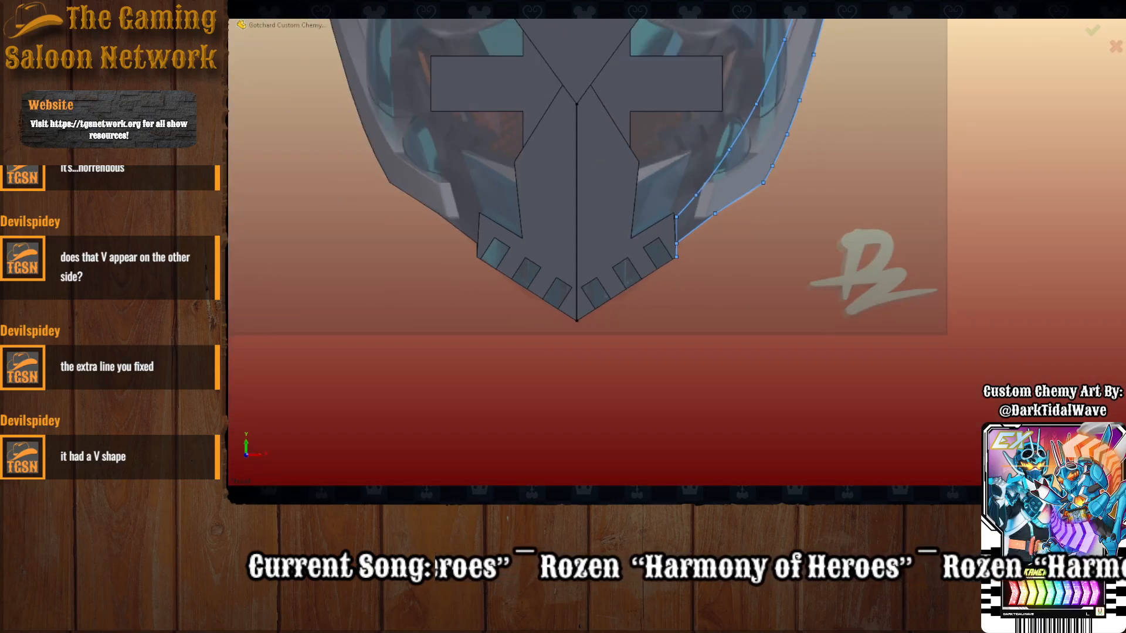
left_click(580, 246)
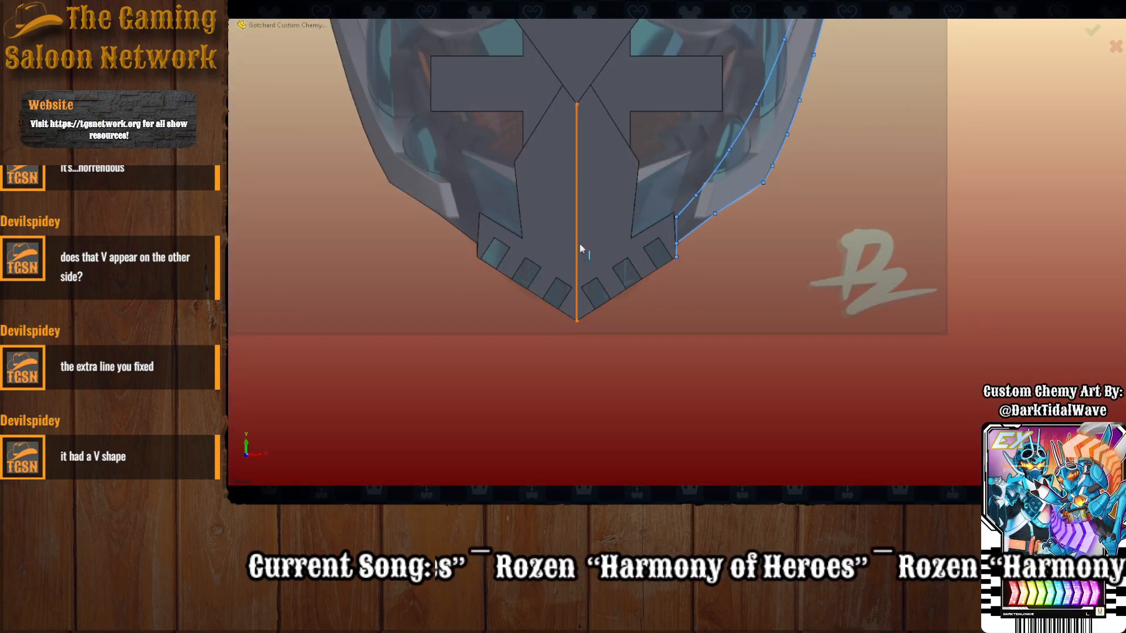
key("Return")
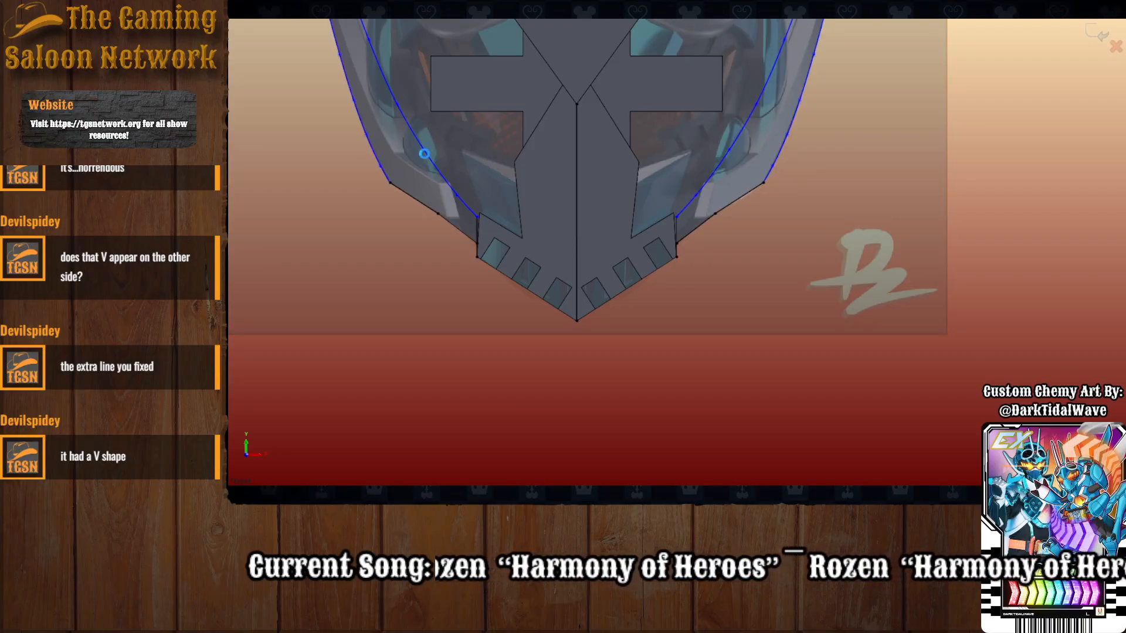
left_click(411, 170)
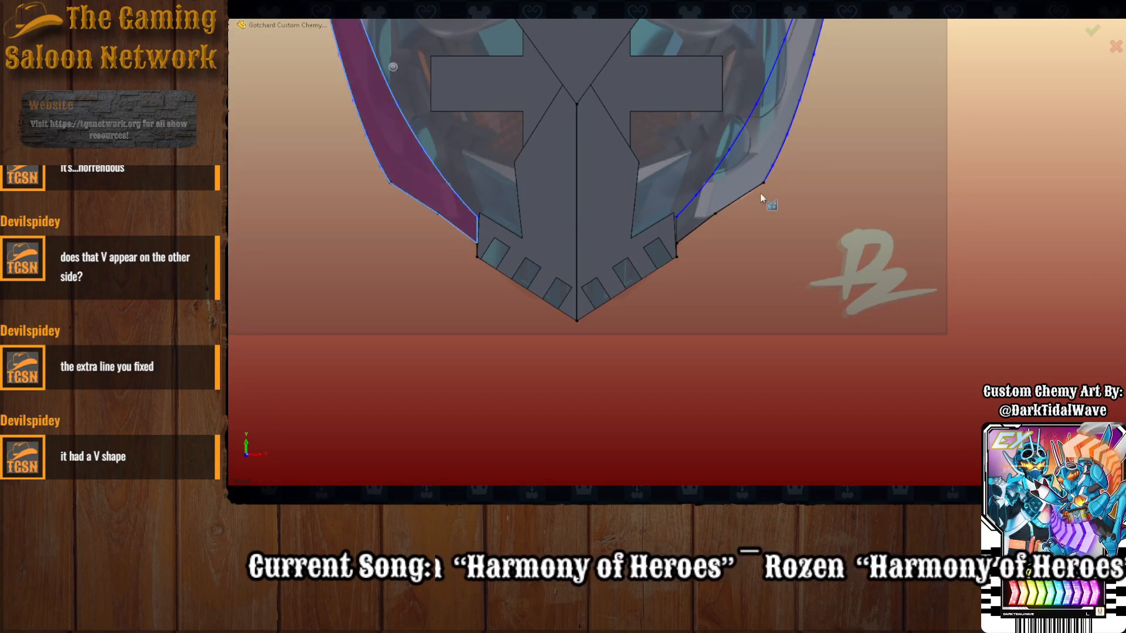
left_click(746, 188)
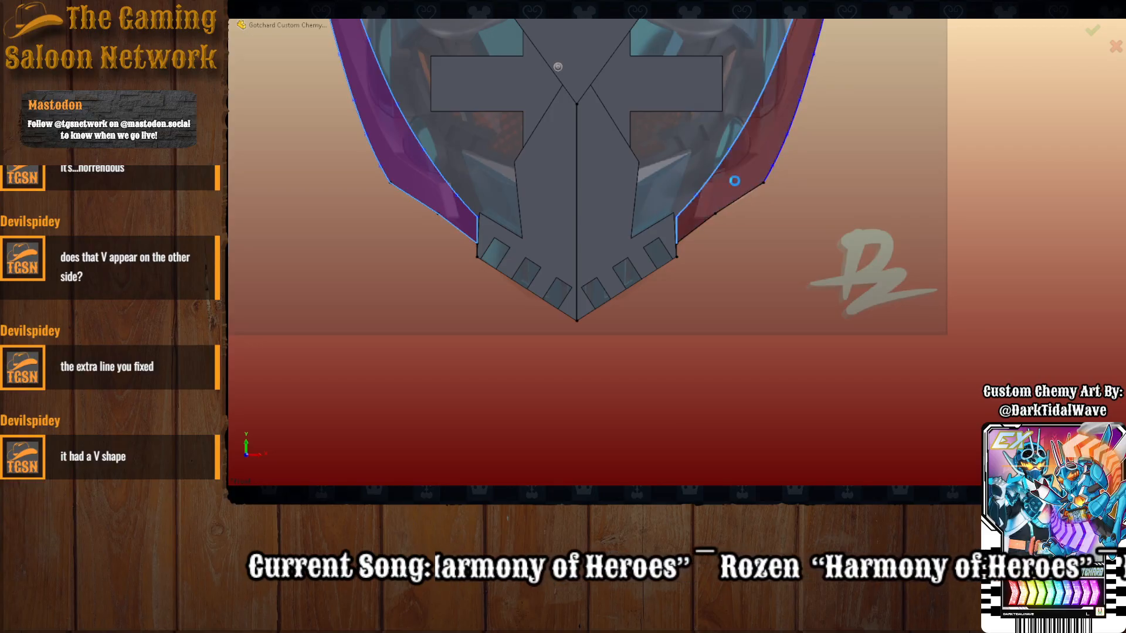
scroll(721, 236, "up", 4)
scroll(712, 212, "down", 4)
middle_click_drag(713, 212, 406, 164)
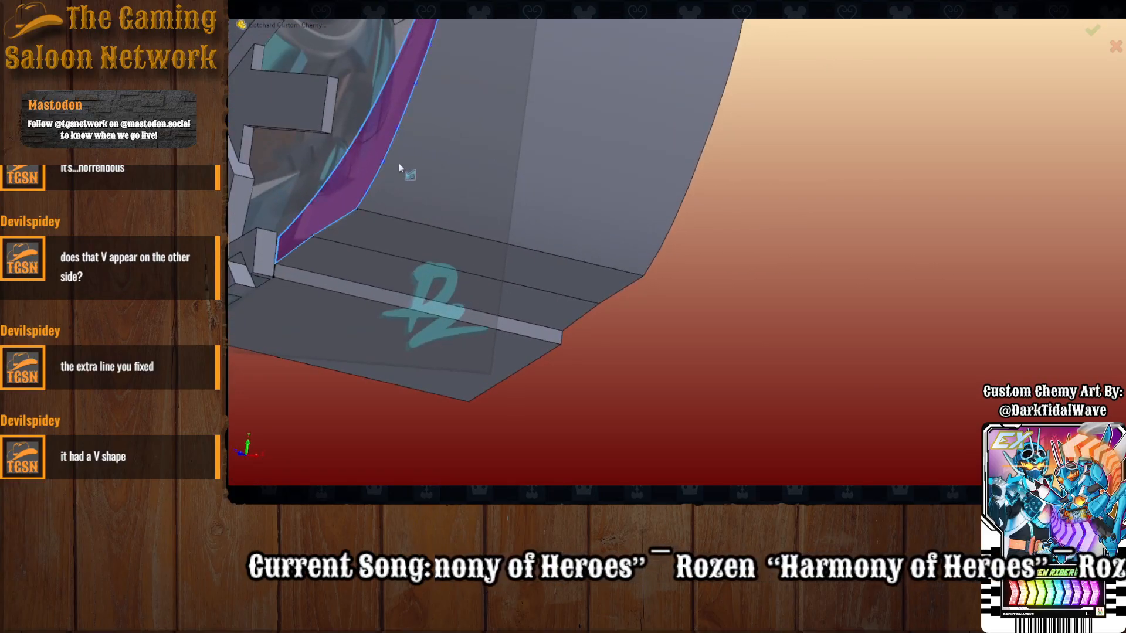
scroll(405, 165, "up", 5)
scroll(403, 166, "down", 4)
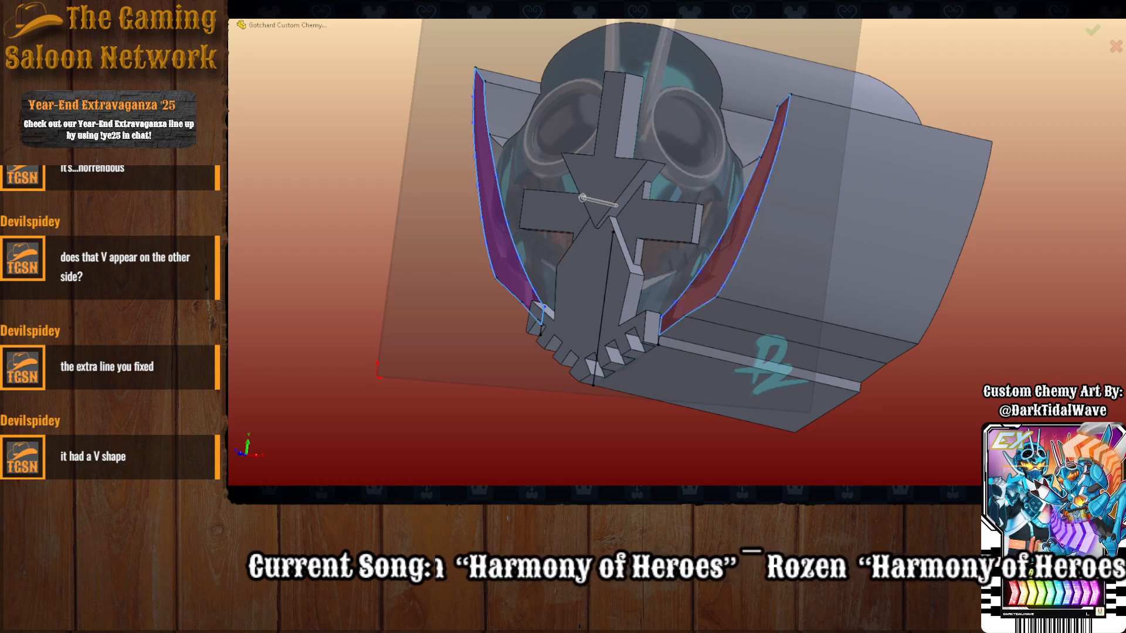
key("Escape")
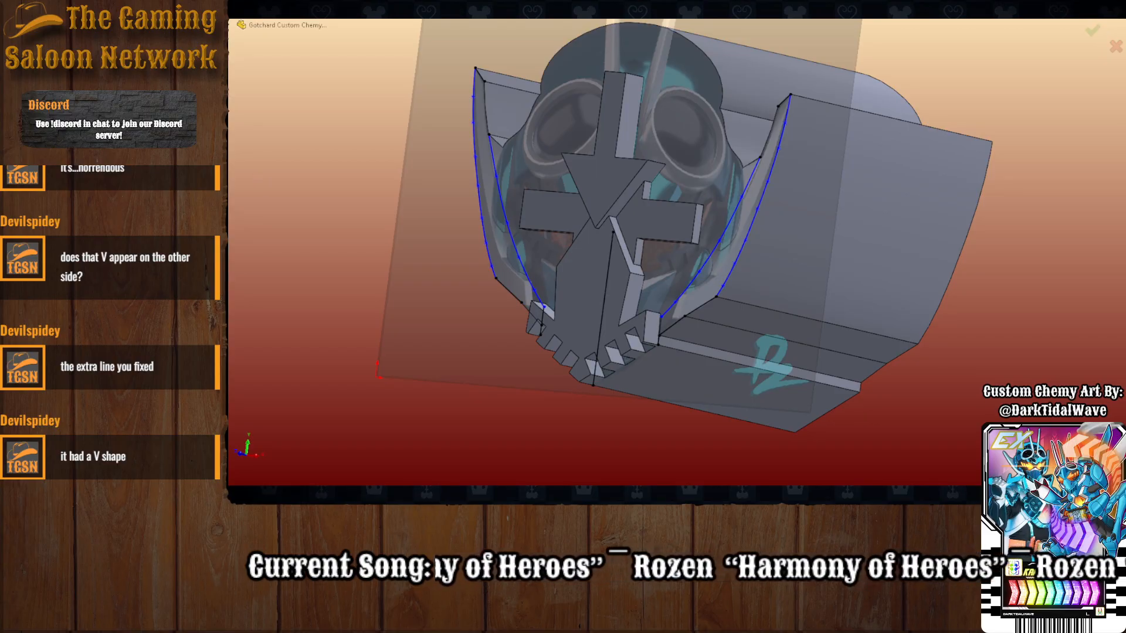
Extrude the jaw and side fin regions on both sides of the helmet, pulling their depth slightly outward from the face.
left_click(509, 261)
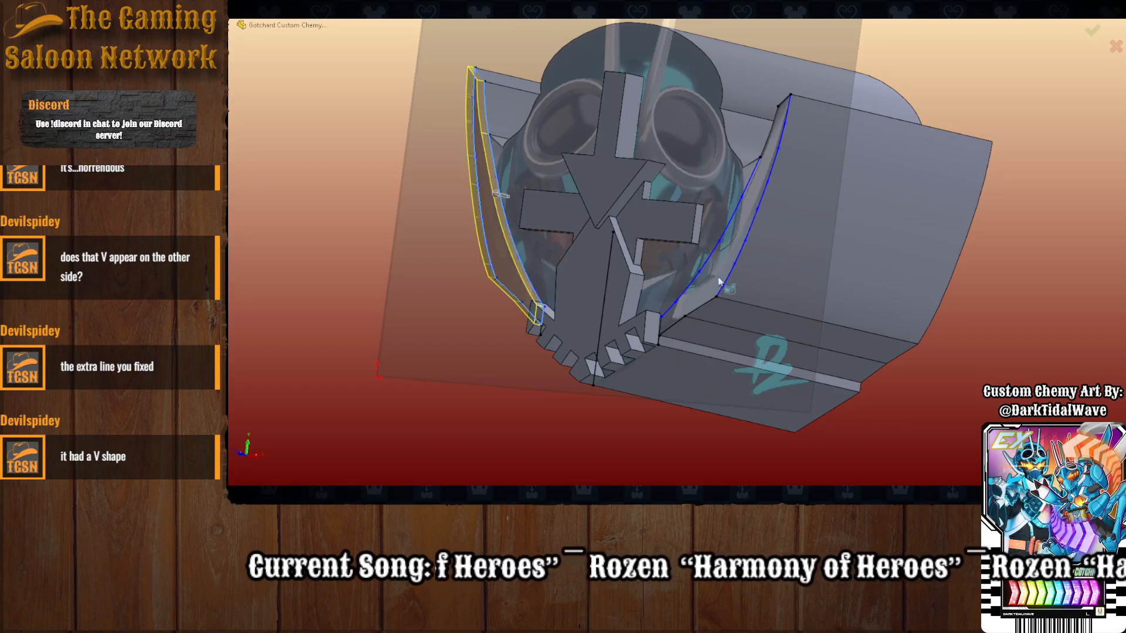
left_click(719, 275)
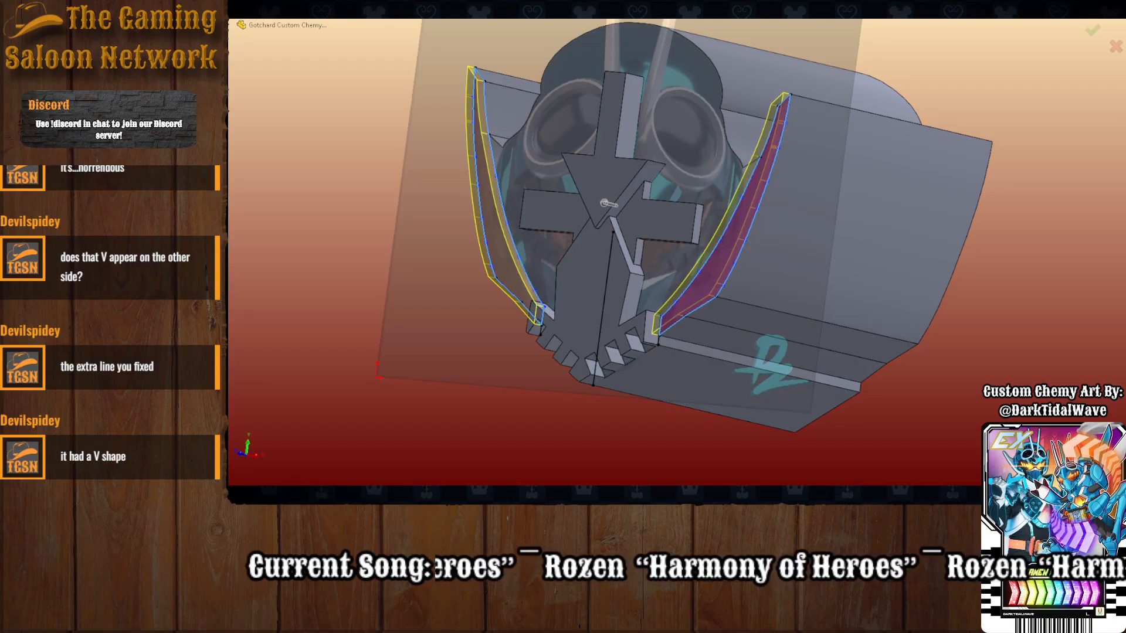
middle_click_drag(374, 307, 455, 261)
scroll(641, 284, "down", 2)
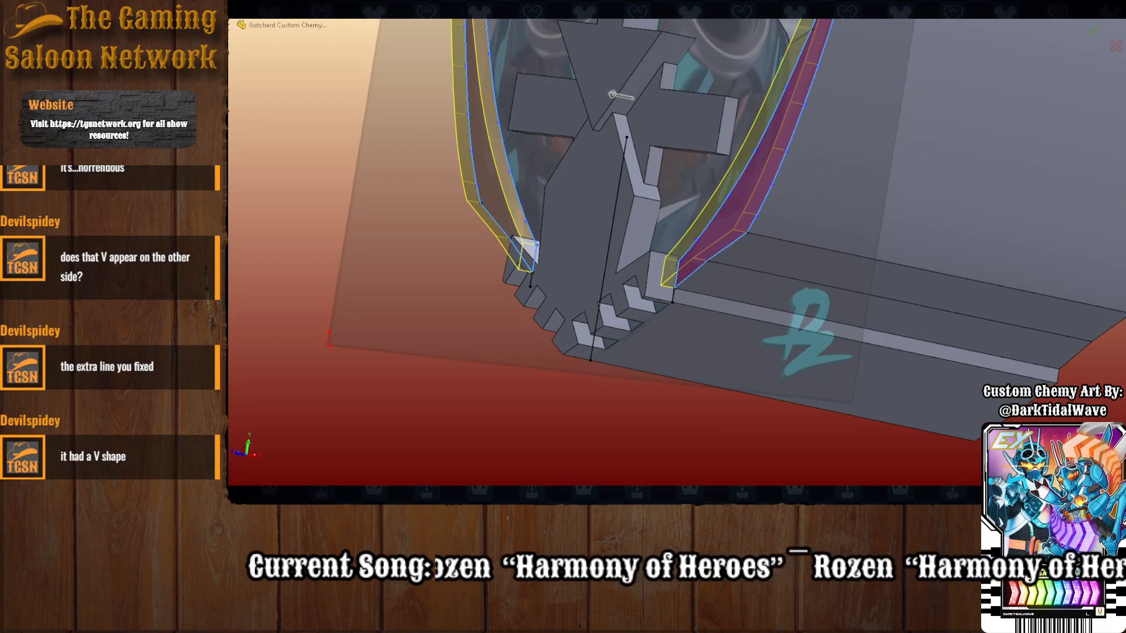
left_click_drag(611, 94, 603, 92)
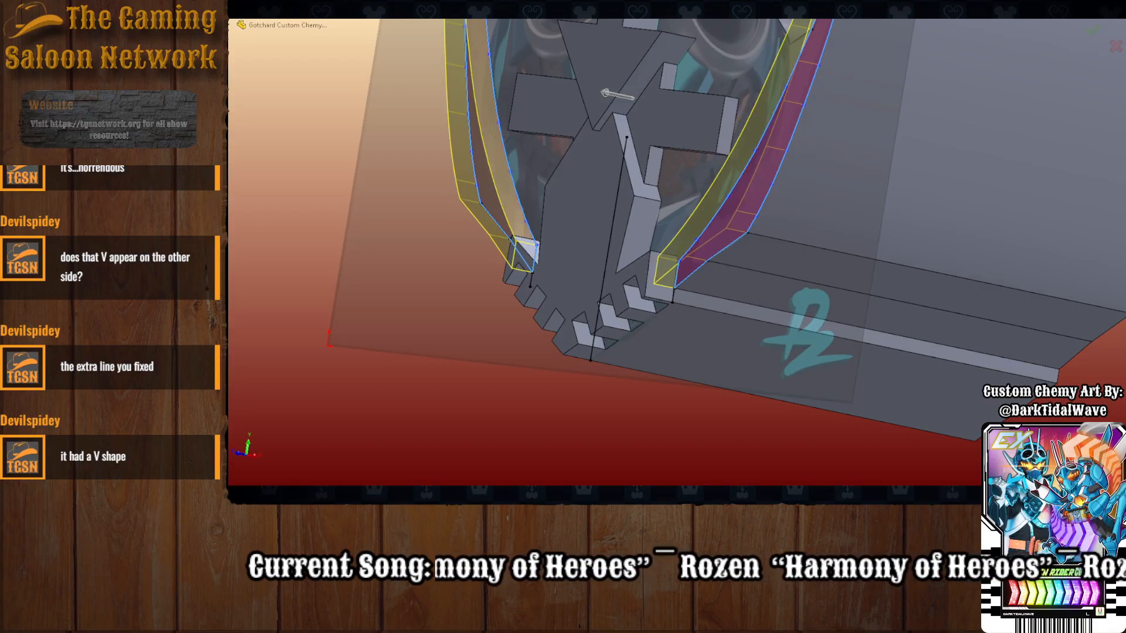
left_click_drag(604, 92, 602, 92)
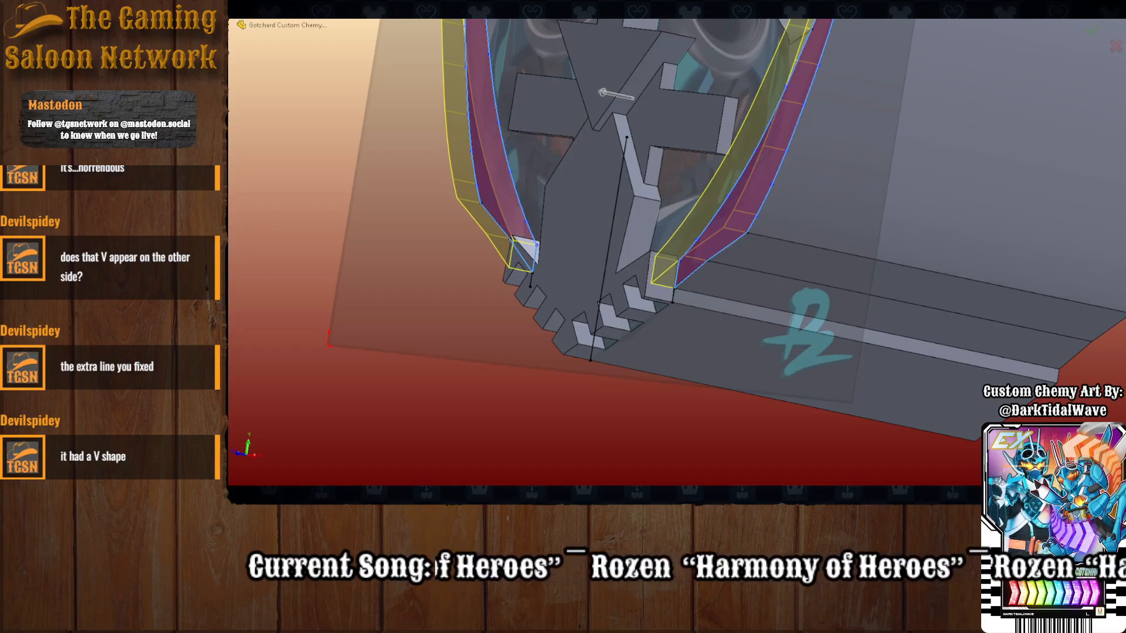
middle_click_drag(620, 397, 674, 290)
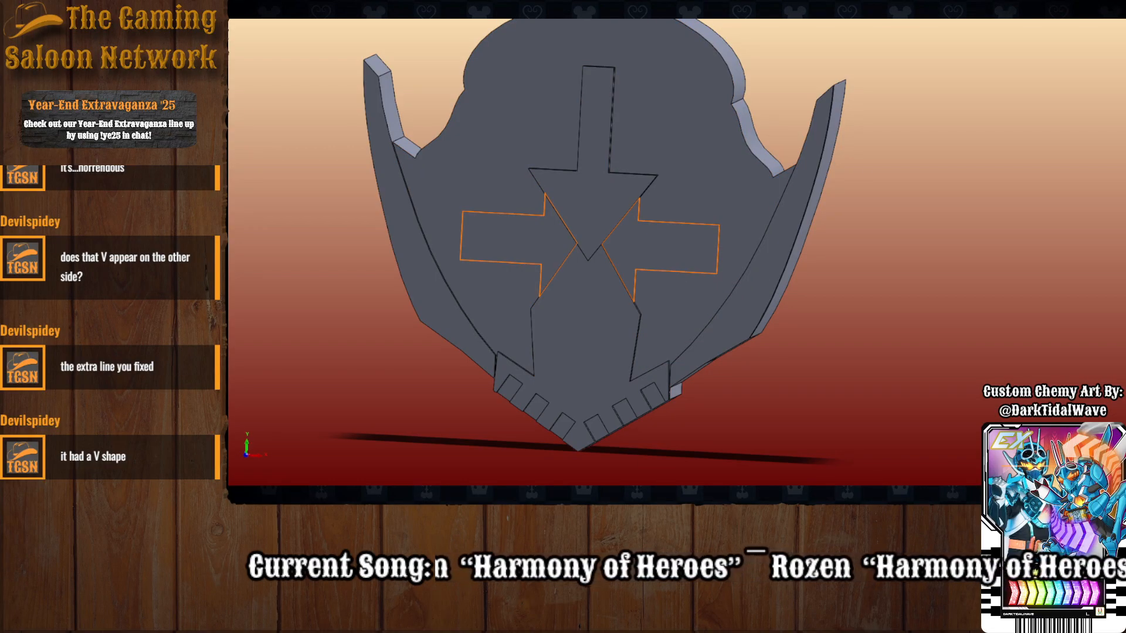
Examine the extruded helmet's face and chin underside, including the position of Plane1.
left_click(668, 247)
key("Escape")
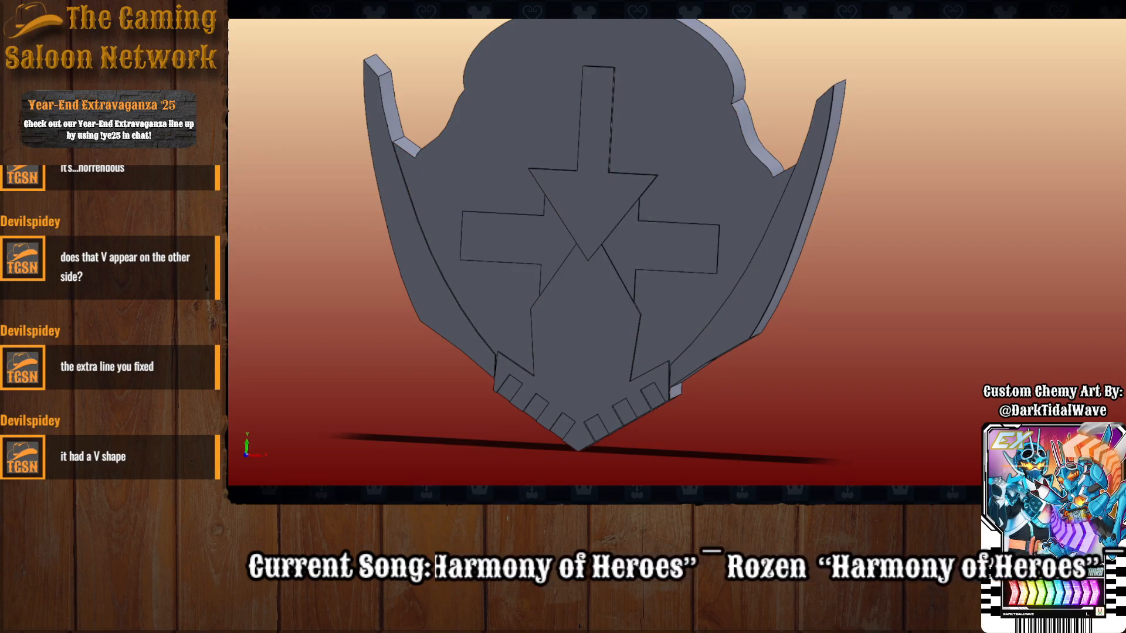
middle_click_drag(645, 312, 609, 293)
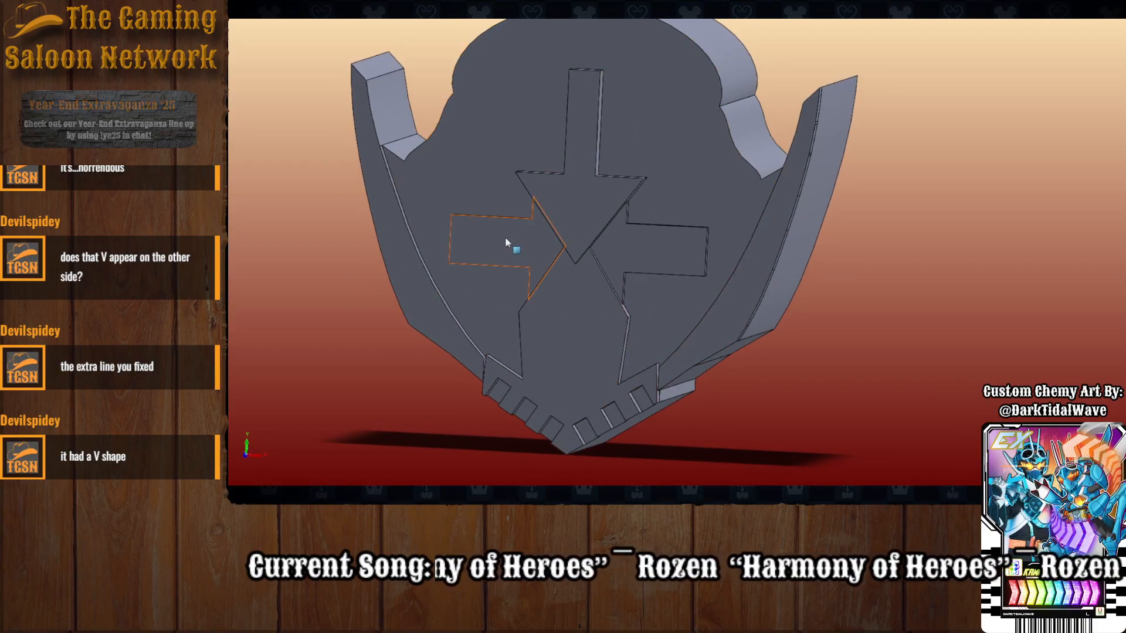
middle_click_drag(648, 285, 635, 22)
key("space")
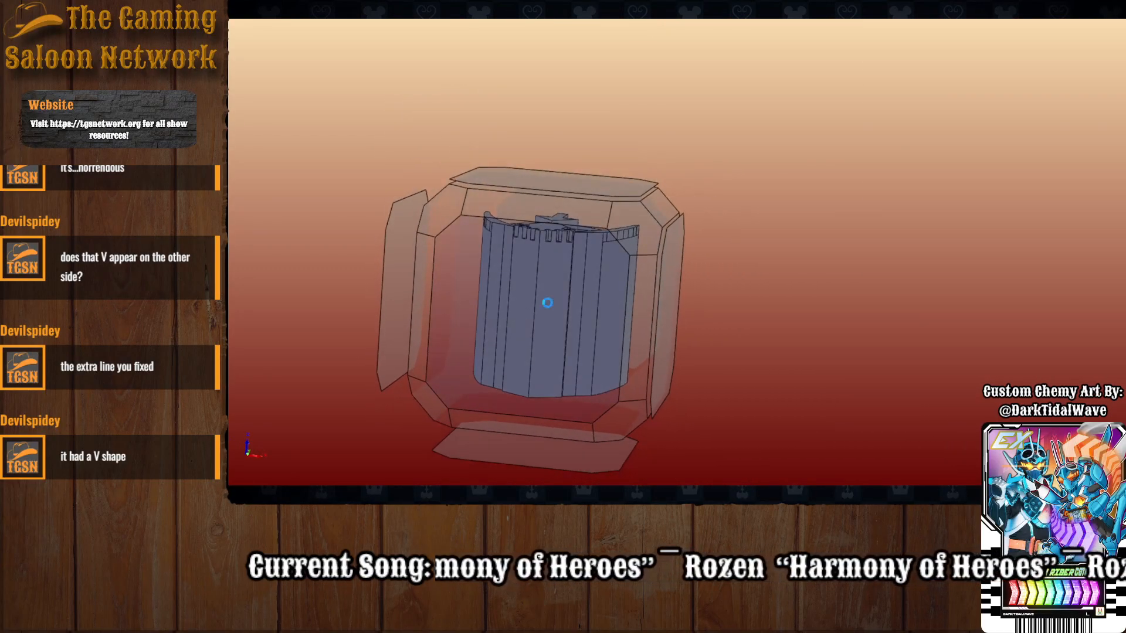
left_click(558, 304)
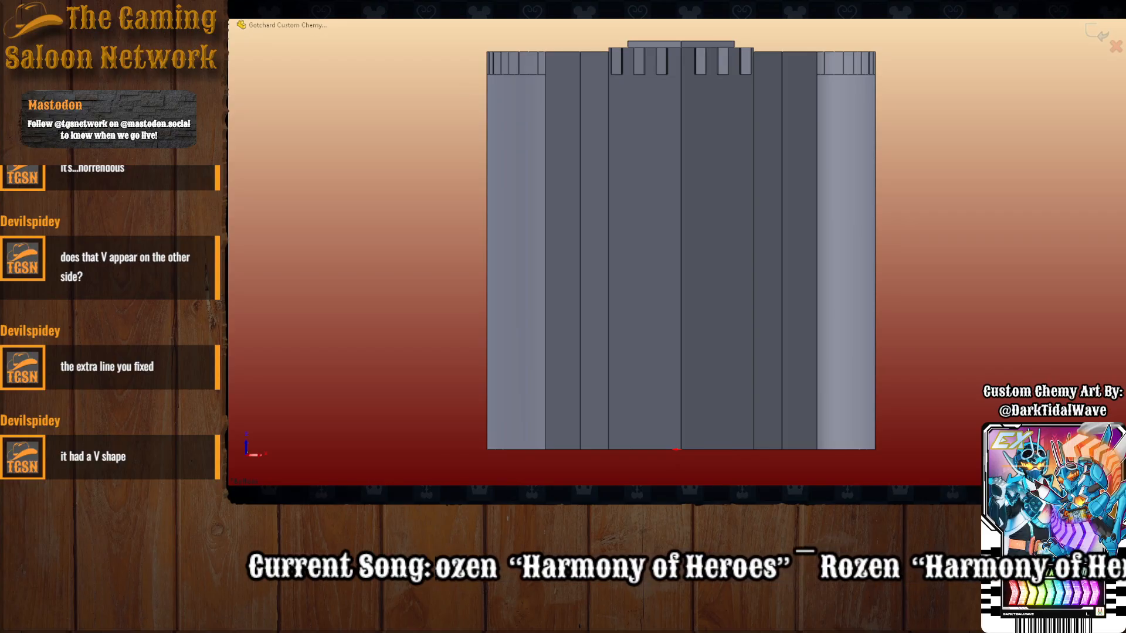
mouse_move(700, 121)
middle_mouse_down()
mouse_move(695, 243)
mouse_move(692, 200)
mouse_move(673, 292)
middle_mouse_up()
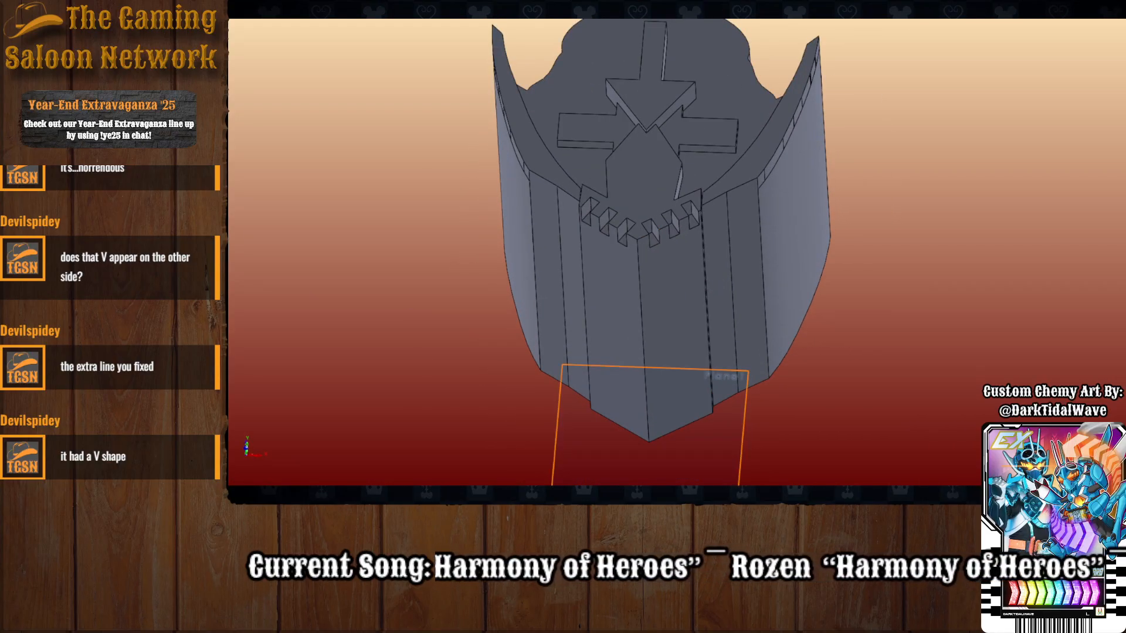
left_click(188, 329)
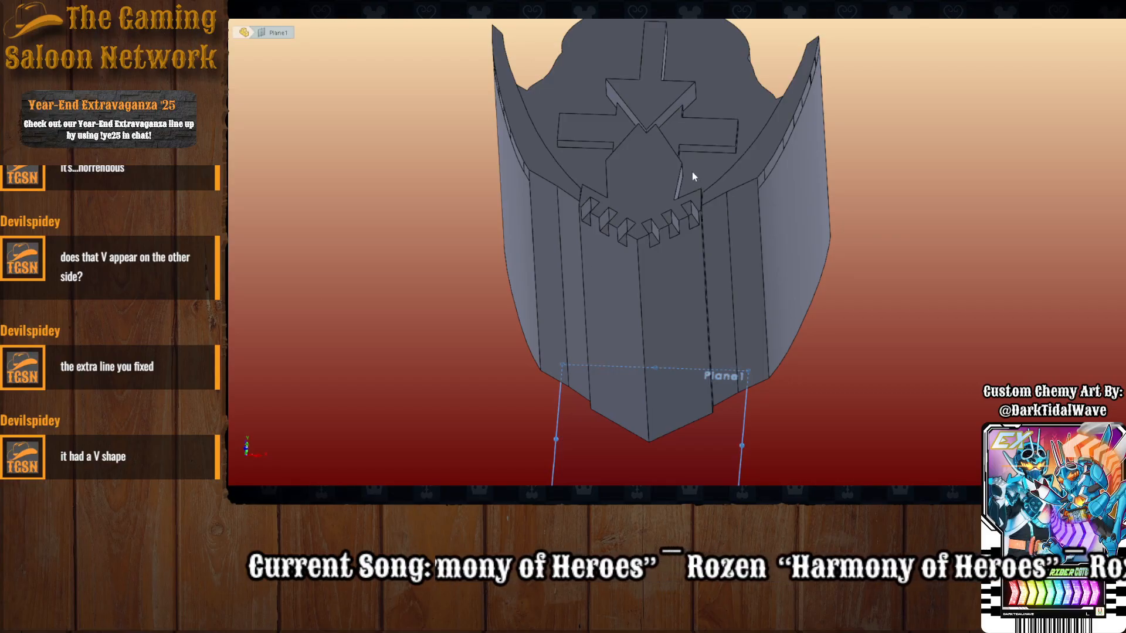
key("Escape")
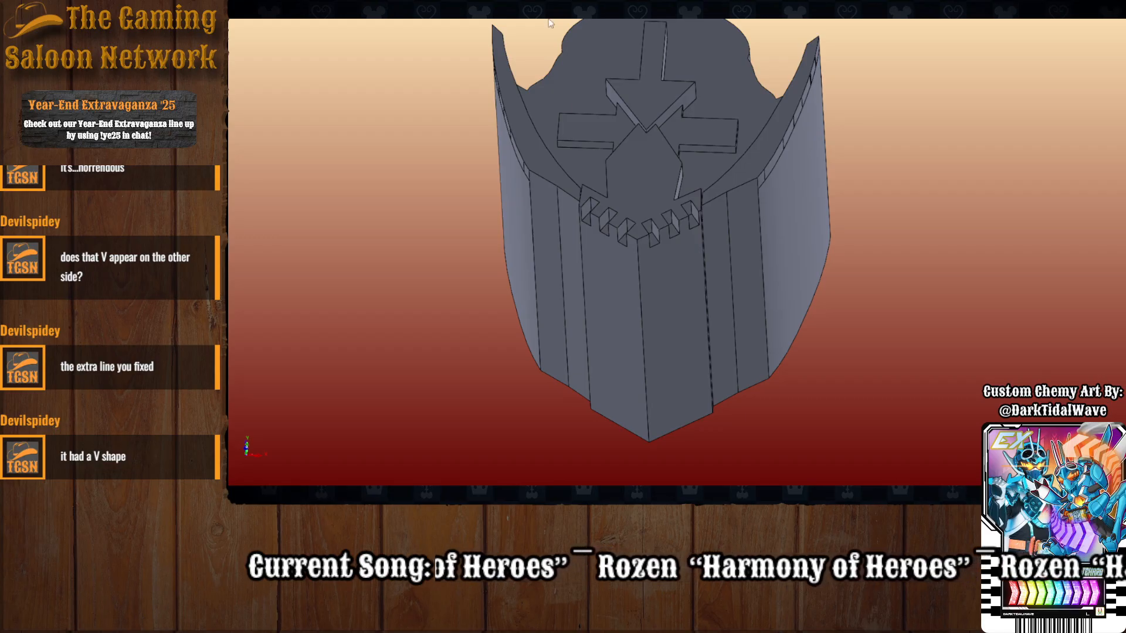
Try to create a reference plane from the vertical chin edge and an adjoining chin face.
left_click(644, 359)
left_click(621, 330)
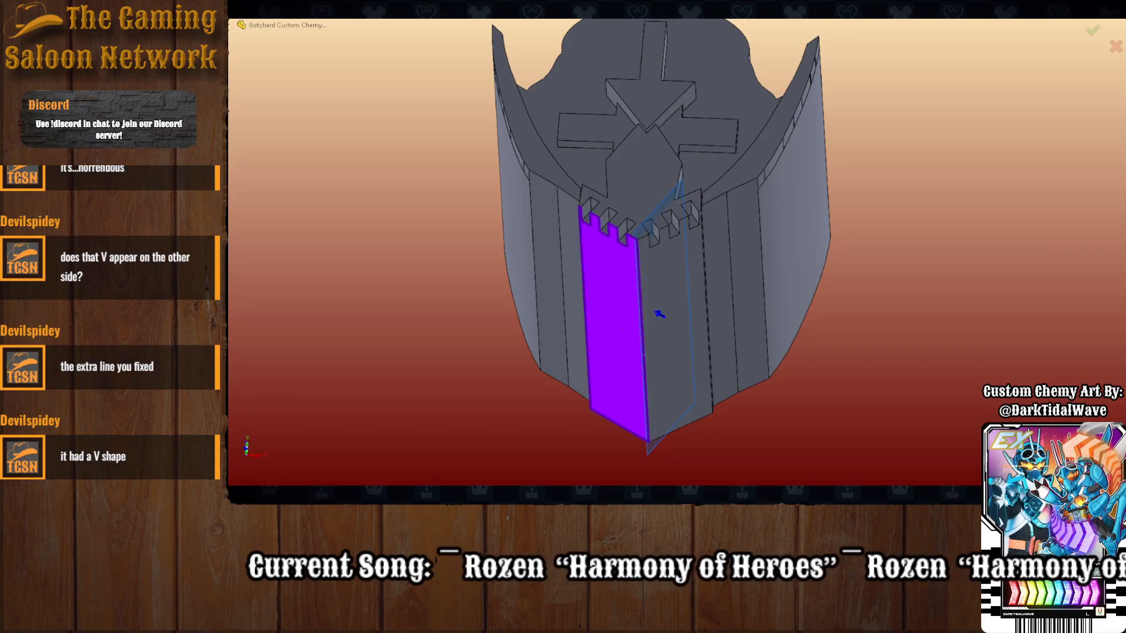
left_click(618, 328)
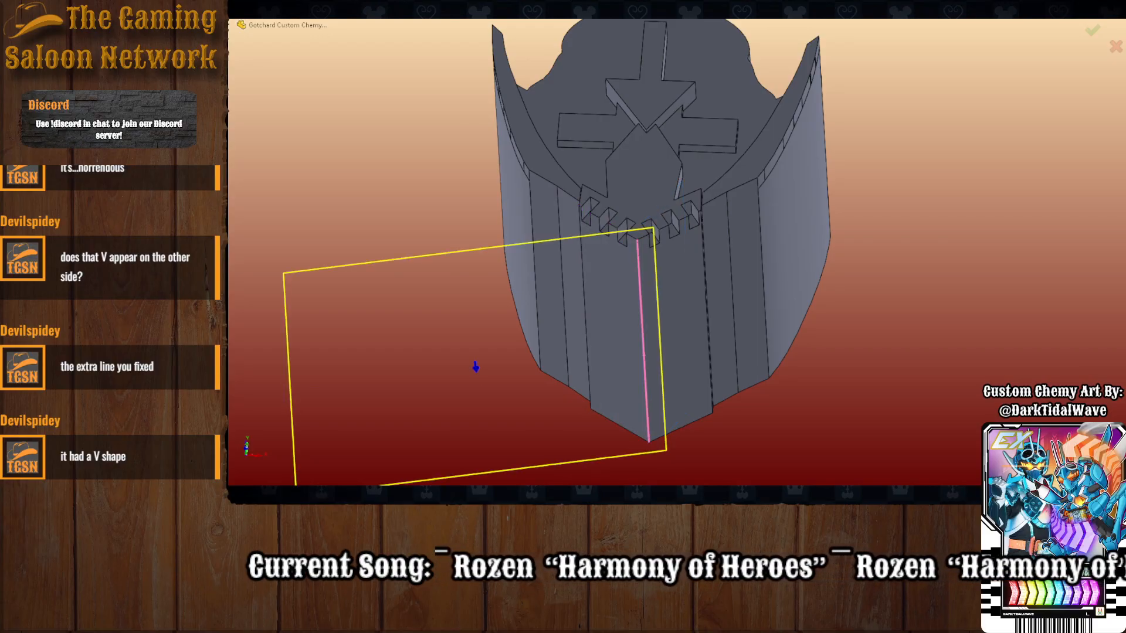
left_click(647, 393)
left_click(653, 193)
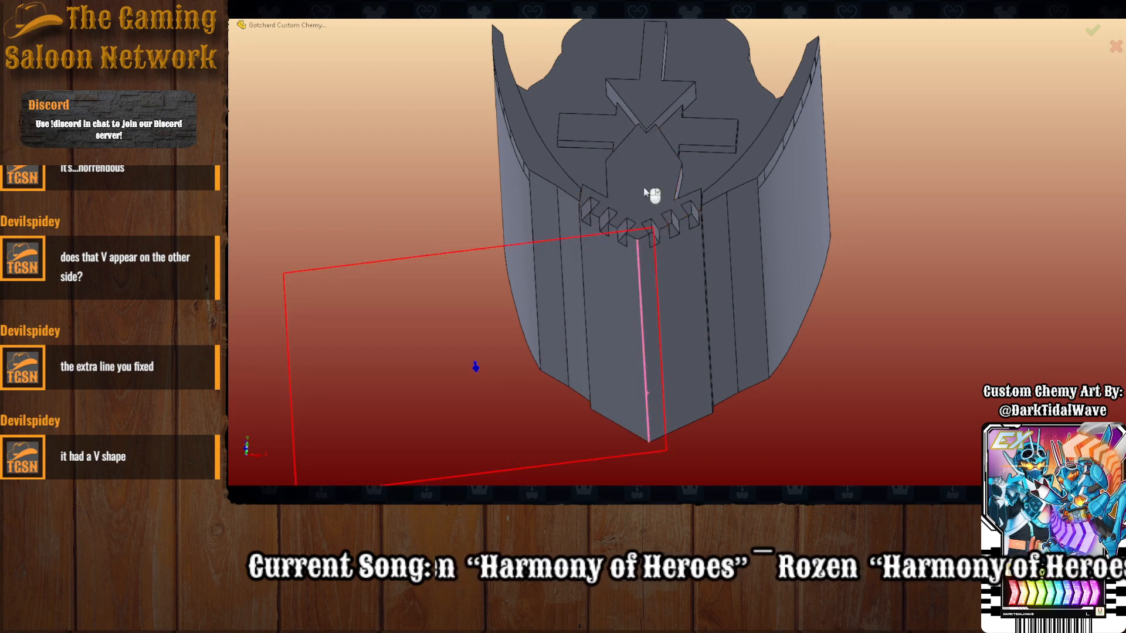
key("Delete")
middle_click_drag(651, 141, 698, 220)
left_click(706, 115)
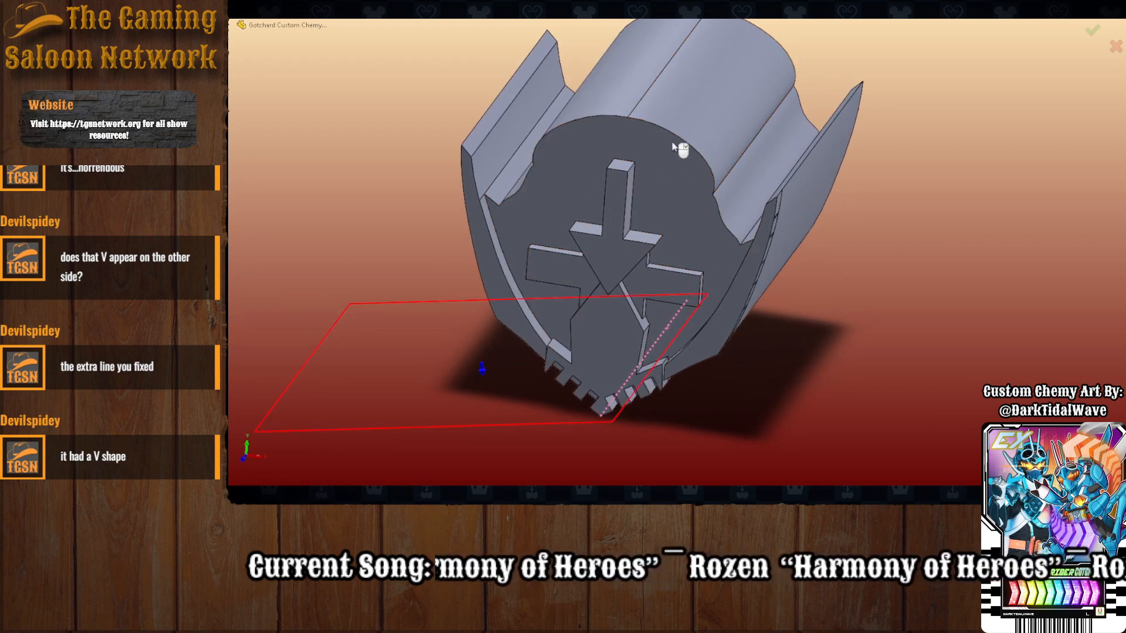
key("Escape")
middle_click_drag(446, 347, 435, 146)
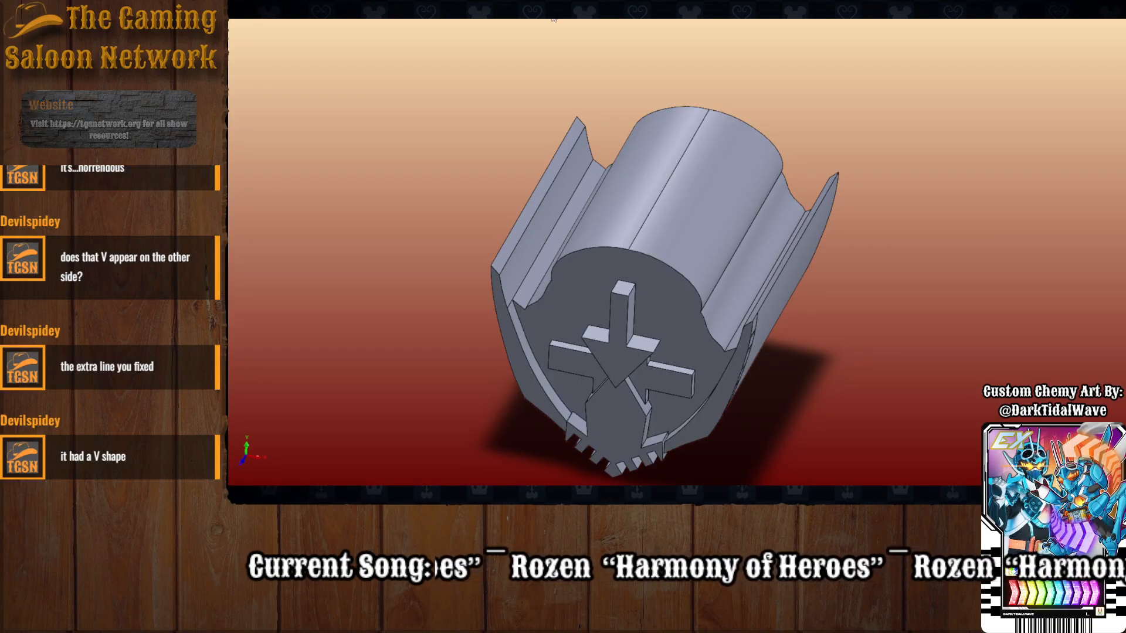
Try to create a reference plane from the curved top of the head and a chin face.
left_click(679, 218)
middle_click_drag(642, 231, 639, 338)
left_click(676, 329)
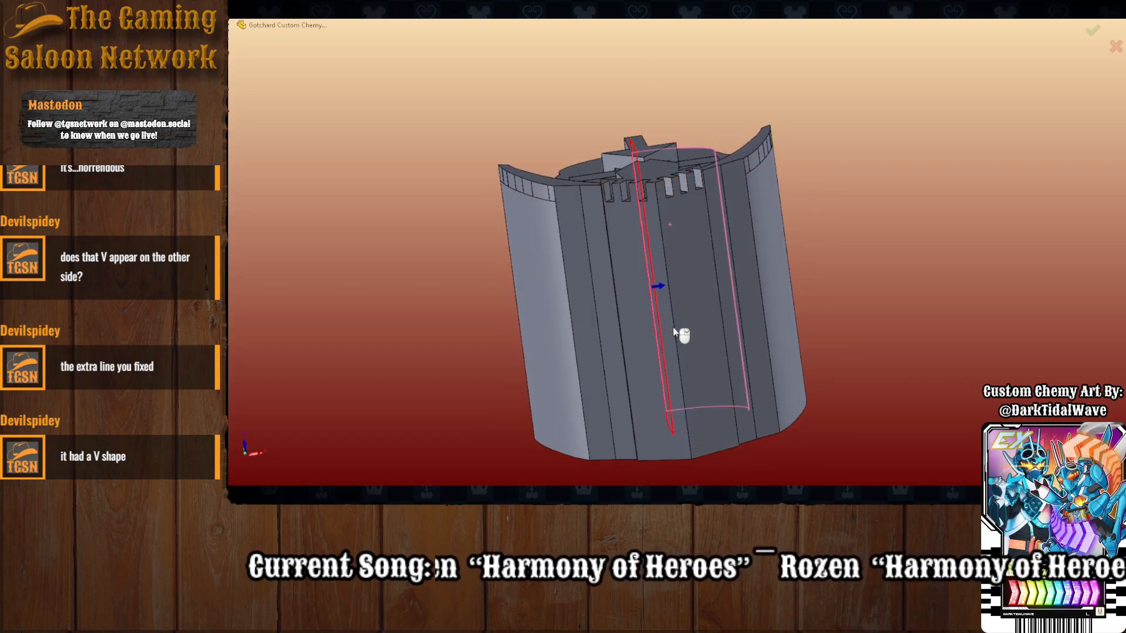
left_click(675, 328)
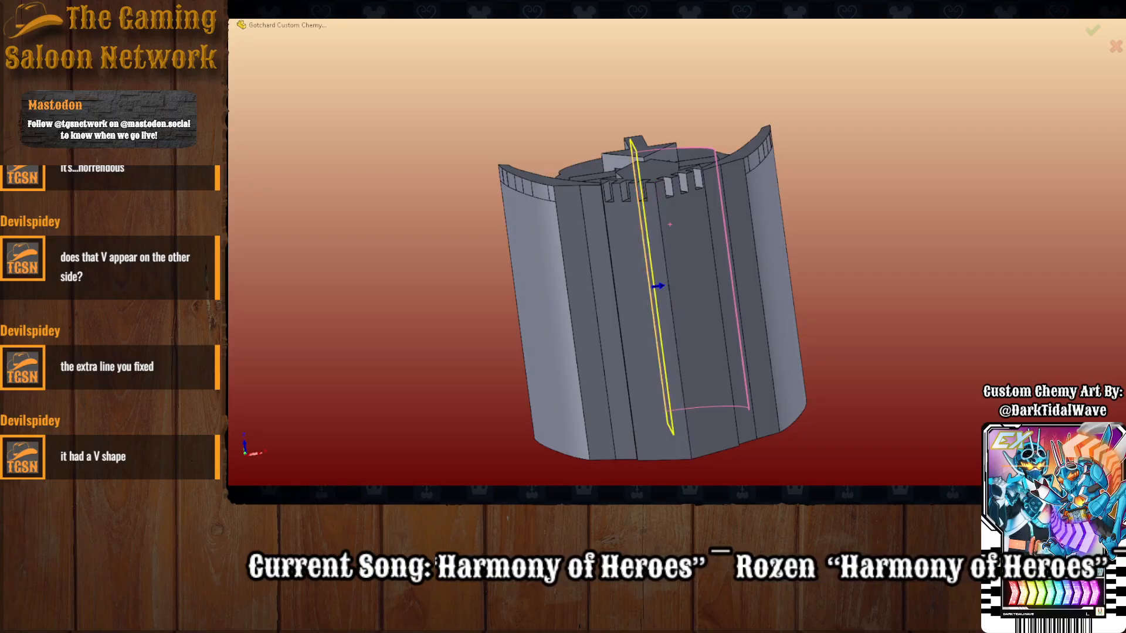
key("Escape")
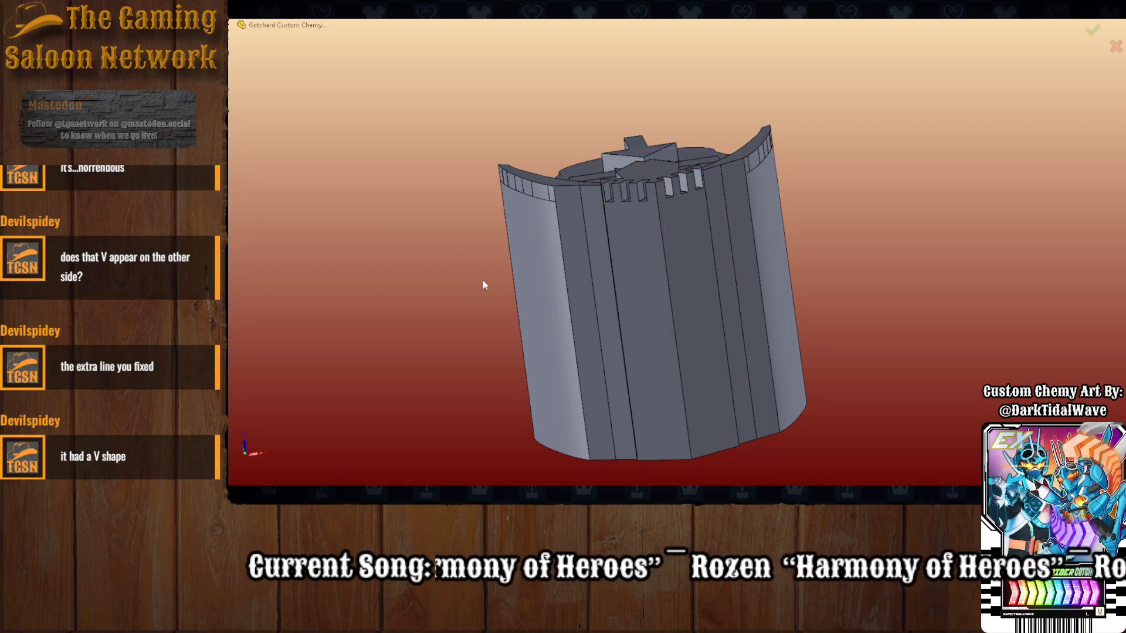
scroll(623, 278, "up", 3)
scroll(628, 279, "down", 2)
middle_click_drag(662, 281, 689, 115)
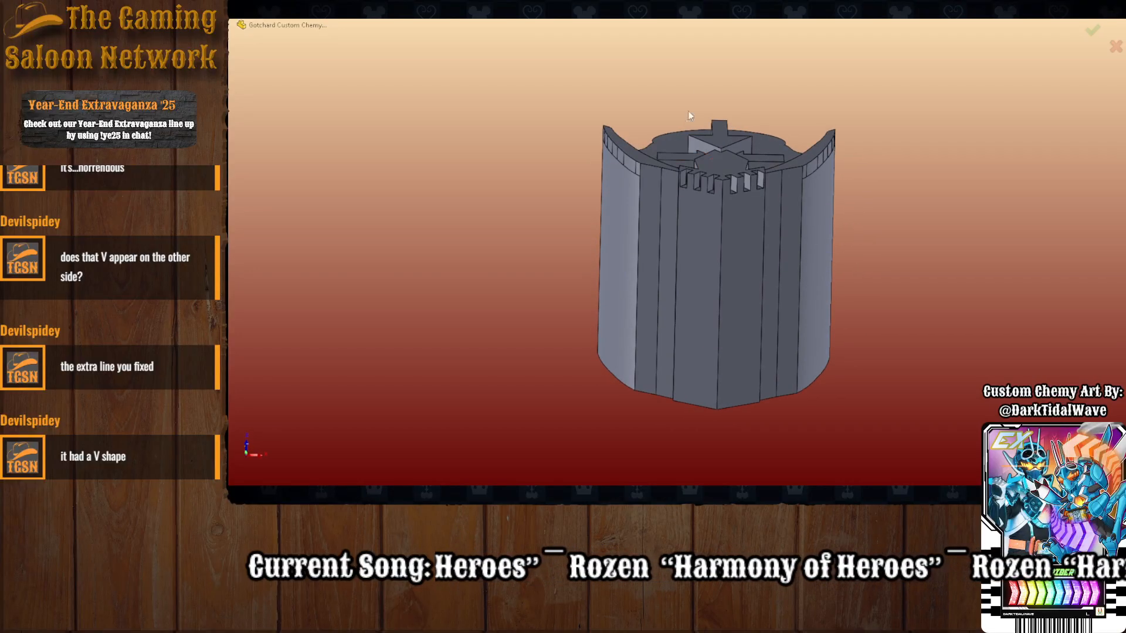
Sketch a vertical centre line on the helmet's flat back face from the top of the head to the chin tip.
left_click(663, 19)
left_click(573, 375)
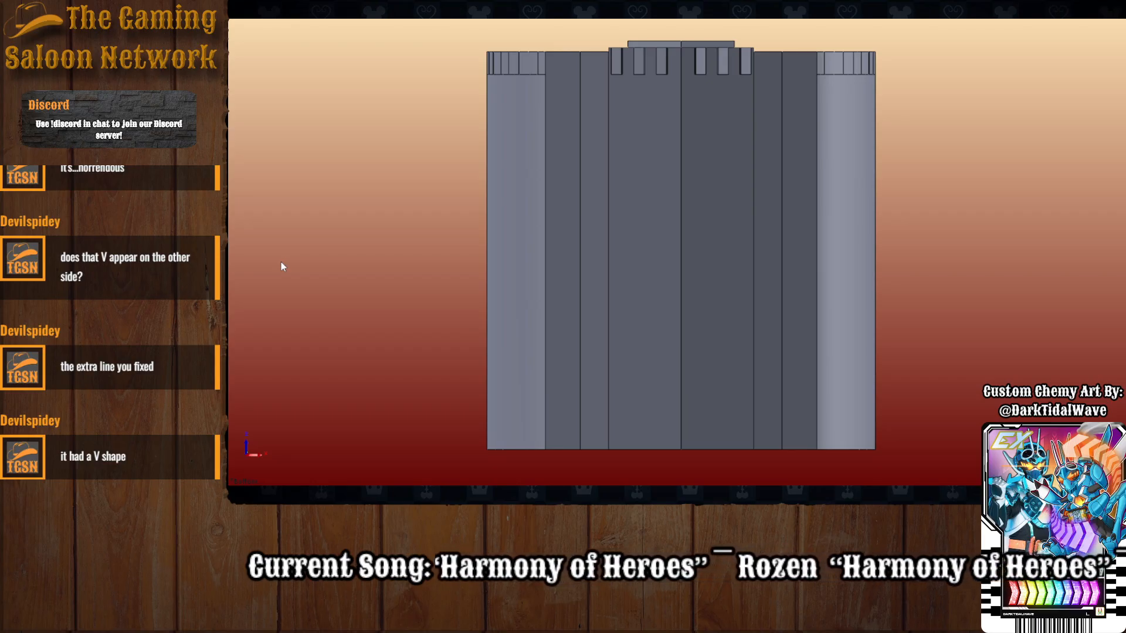
middle_click_drag(709, 287, 430, 121)
left_click(671, 18)
left_click(599, 316)
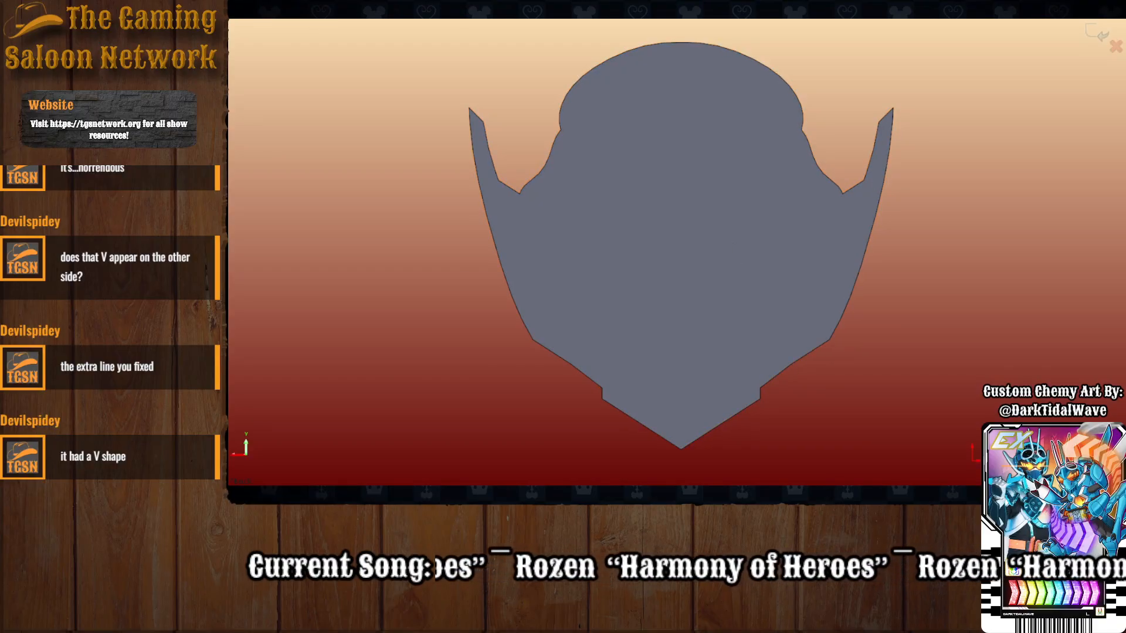
left_click(682, 44)
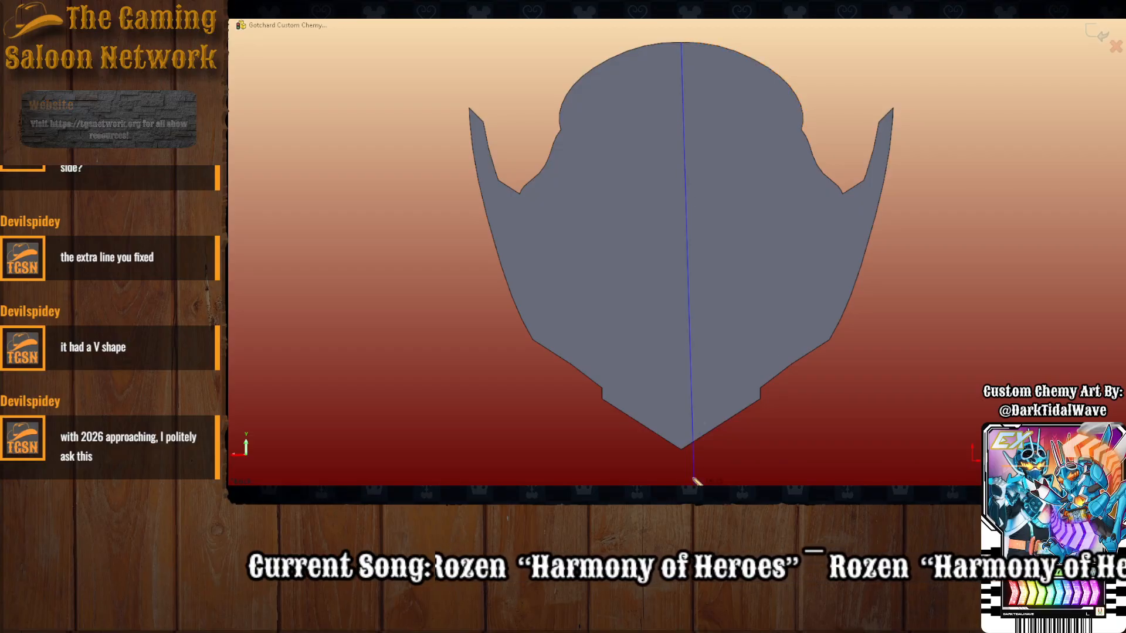
left_click(682, 450)
key("Escape")
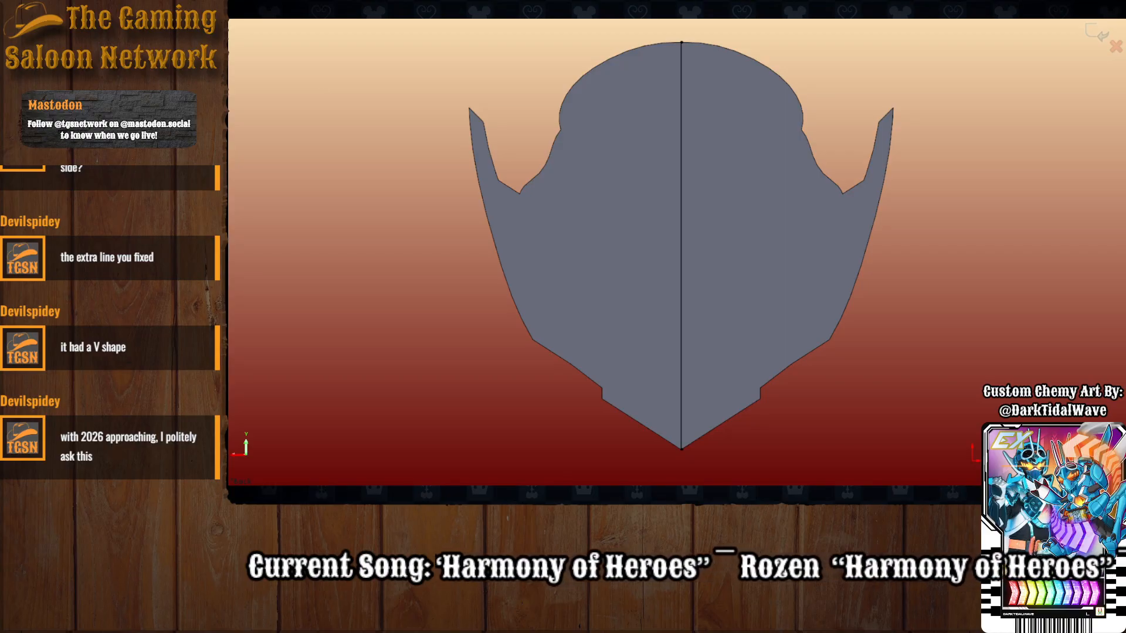
Draw horizontal lines from the vertical line's midpoint out to the helmet's outer edge on both sides.
left_click(681, 246)
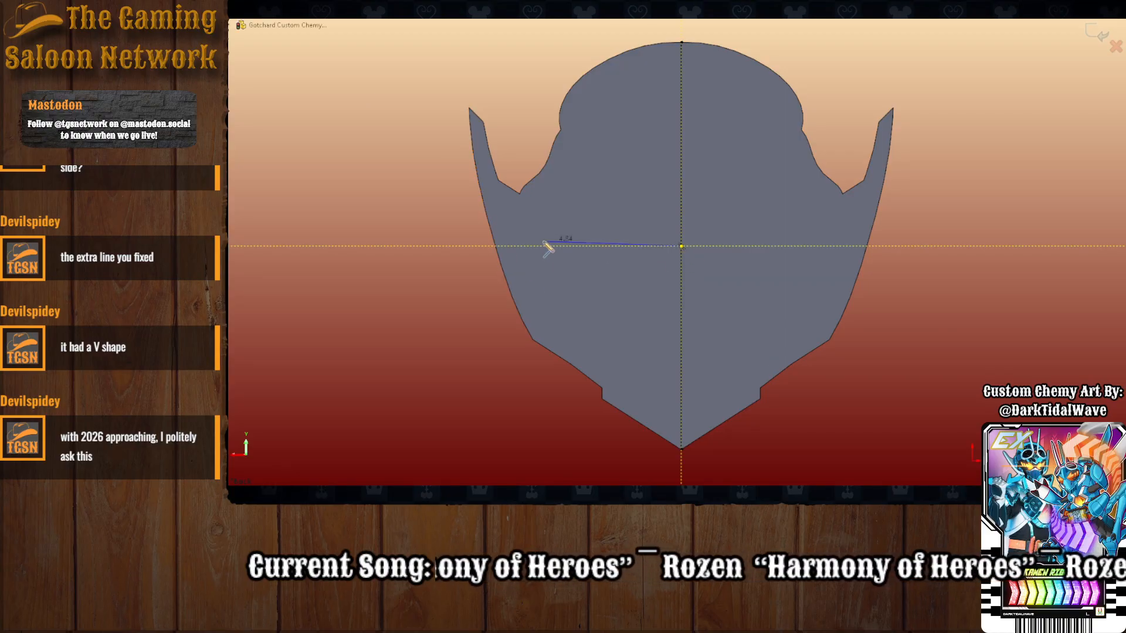
left_click(496, 247)
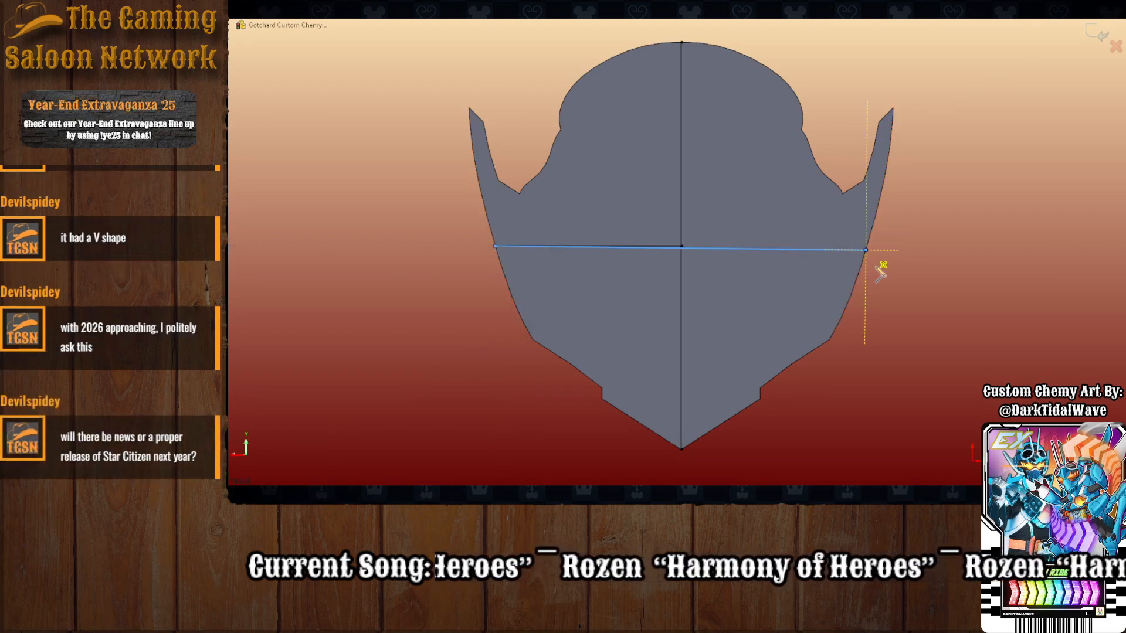
key("Escape")
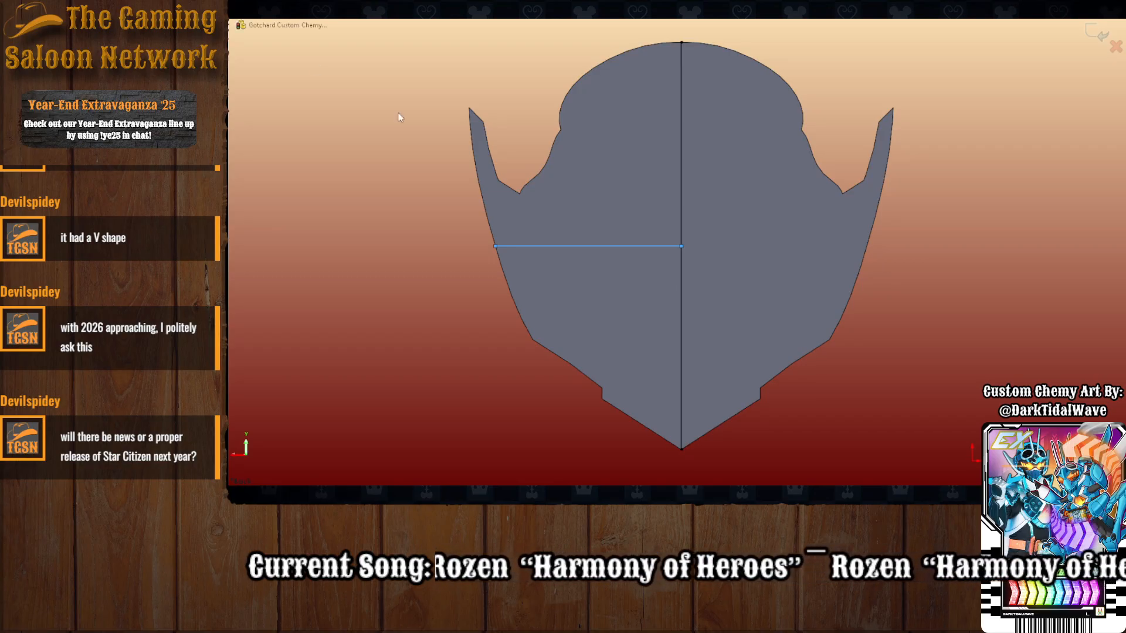
left_click(681, 246)
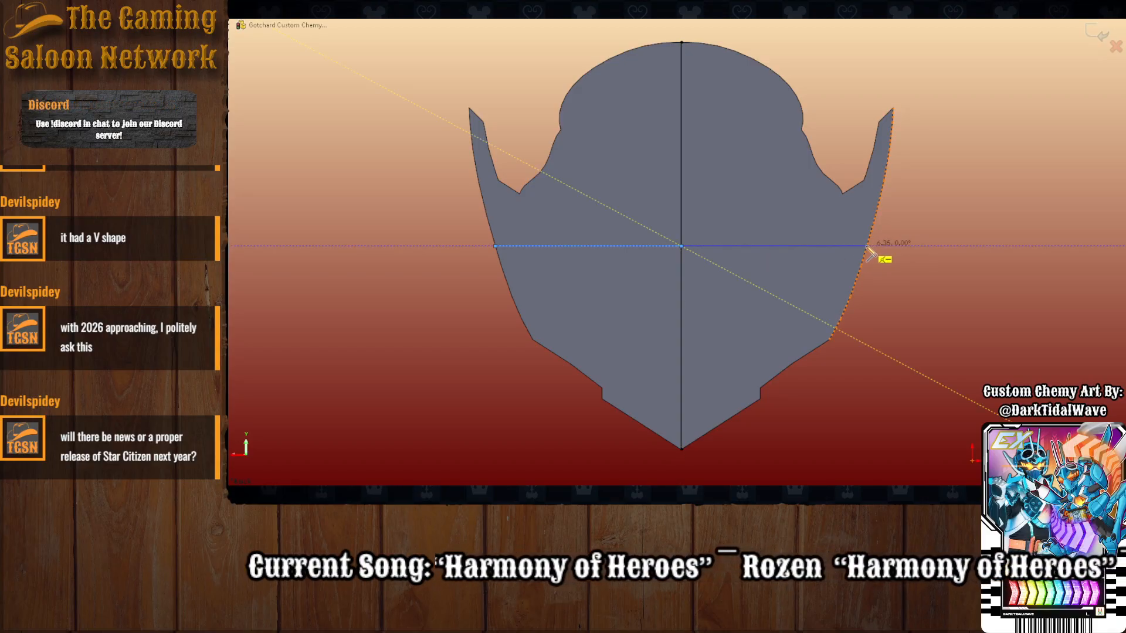
left_click(867, 246)
key("space")
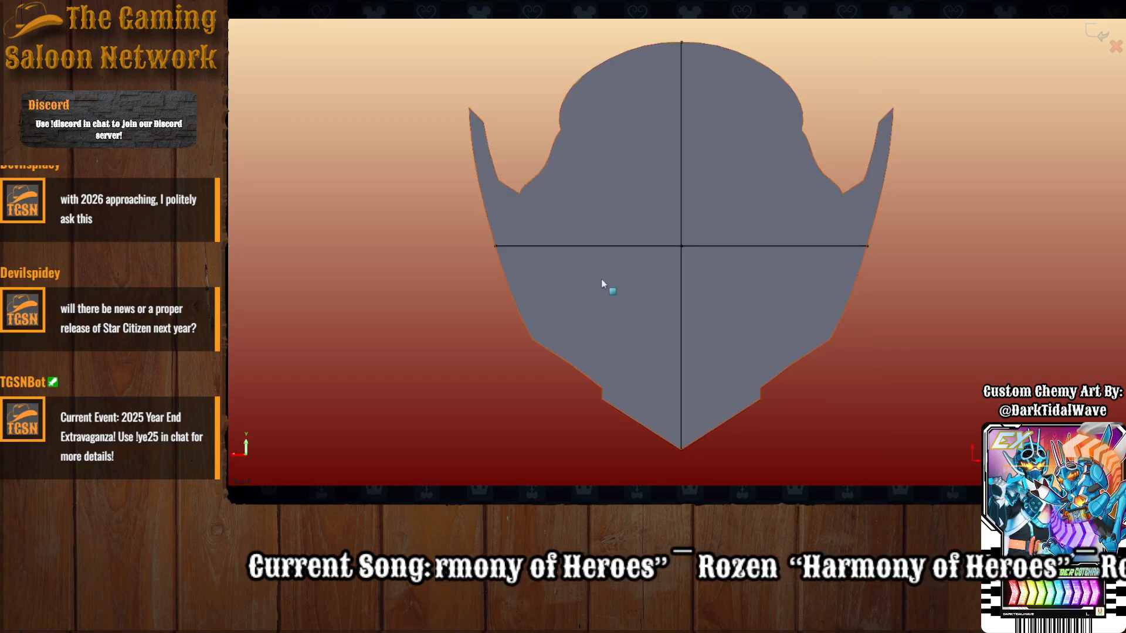
key("ctrl+b")
middle_click_drag(532, 390, 534, 144)
scroll(558, 137, "up", 2)
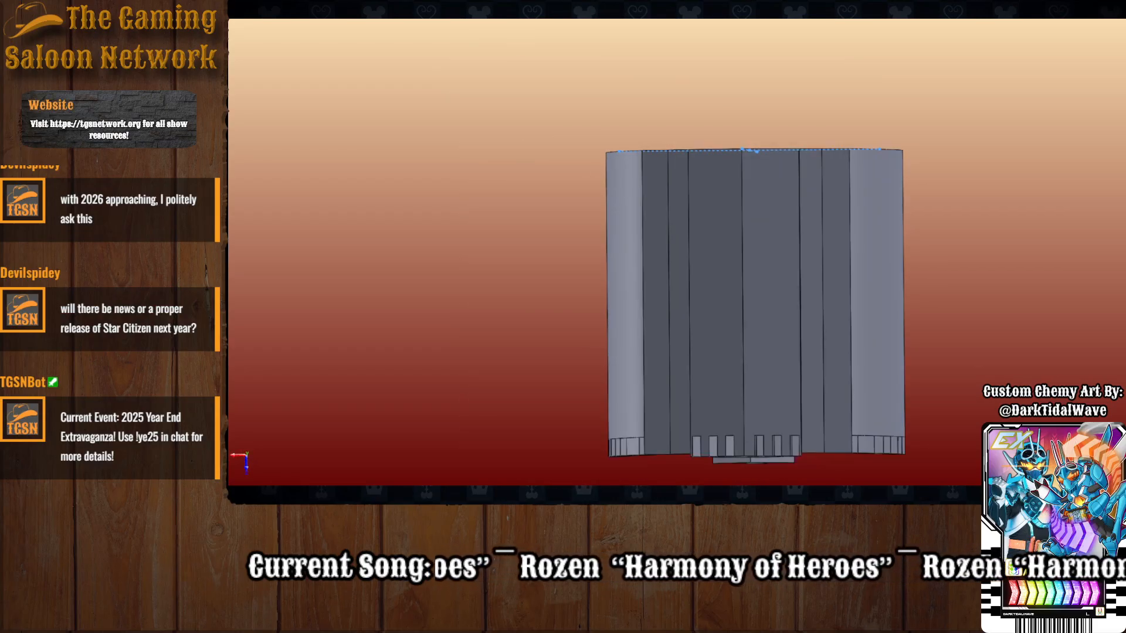
left_click(748, 271)
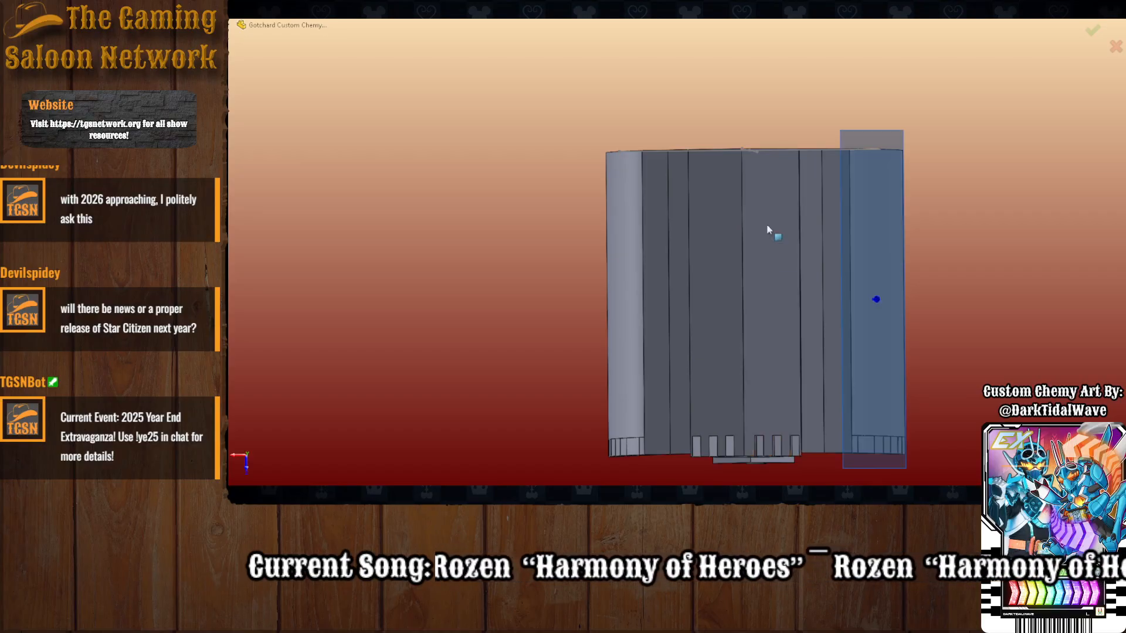
middle_click_drag(702, 290, 706, 330)
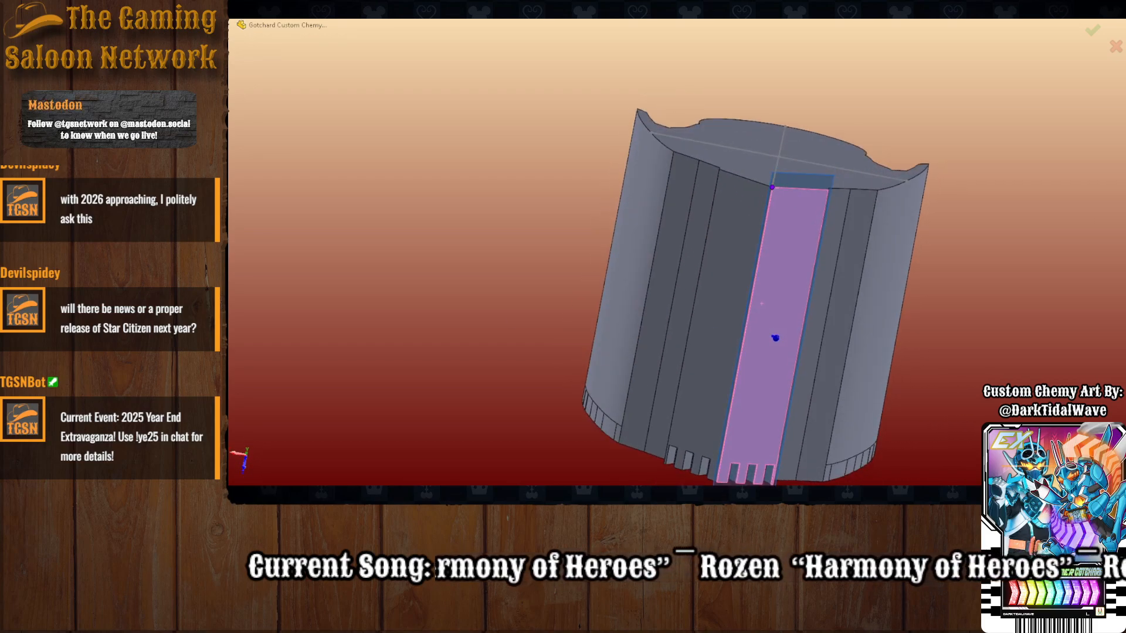
key("Delete")
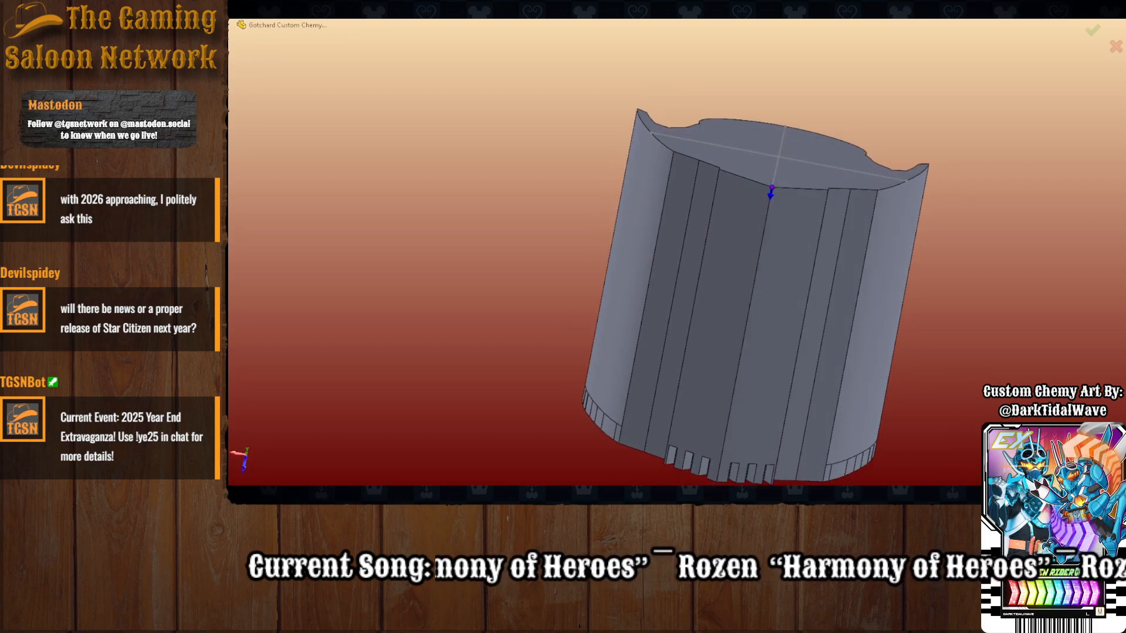
left_click(748, 315)
middle_click_drag(644, 363, 656, 343)
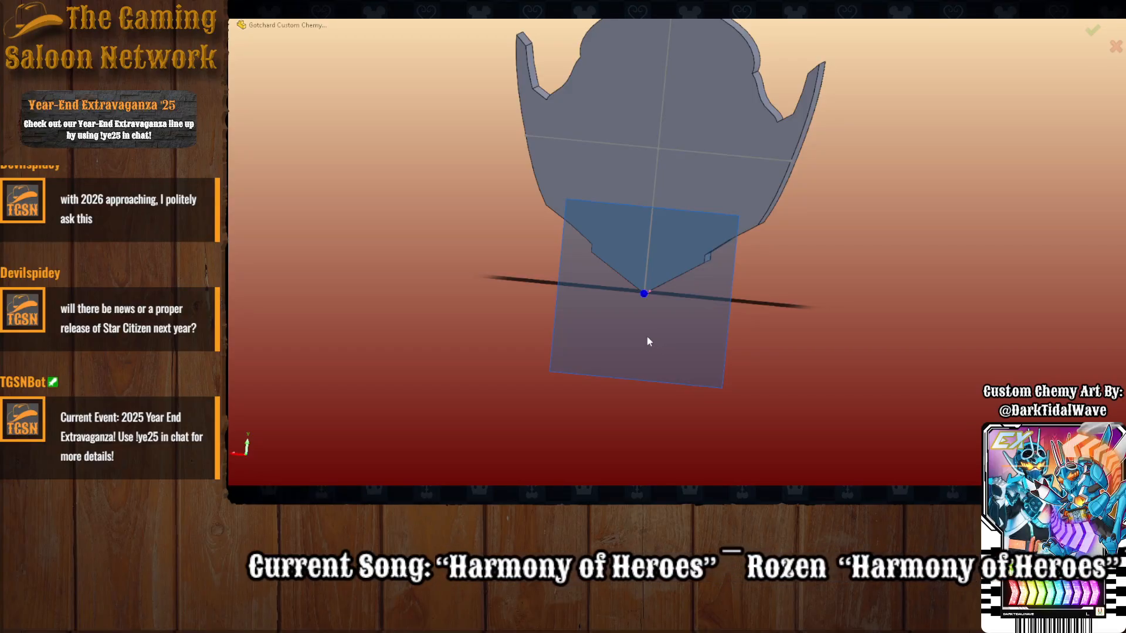
middle_click_drag(641, 337, 624, 370)
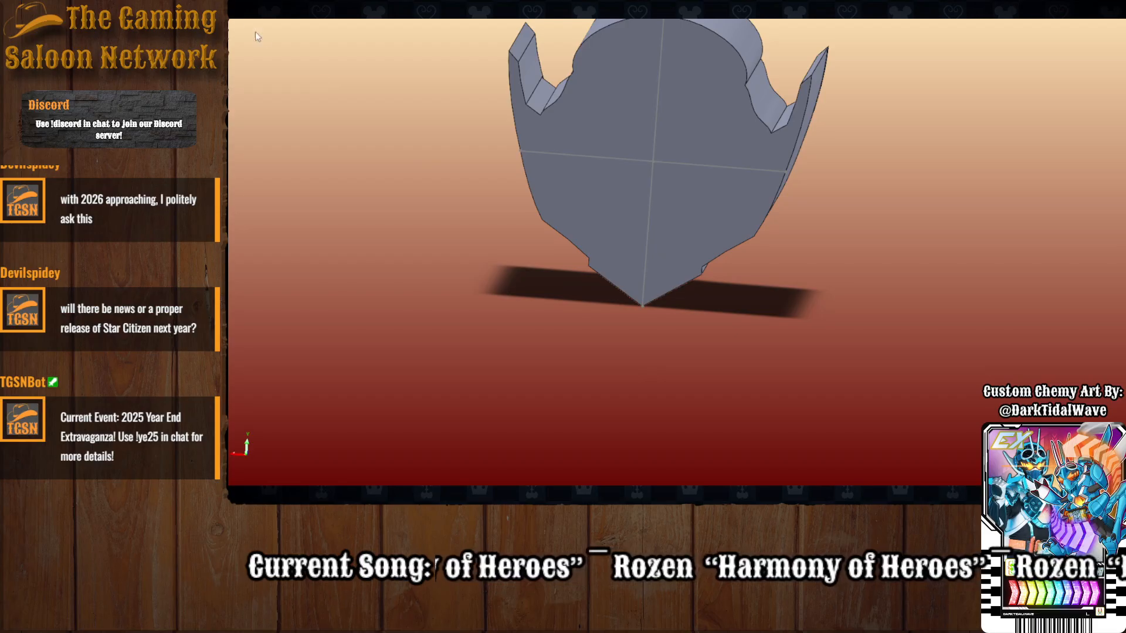
Sketch on the mask-shaped end face and draw a horizontal line about 5.41 long between the upper corners of the two lower notches.
left_click(652, 283)
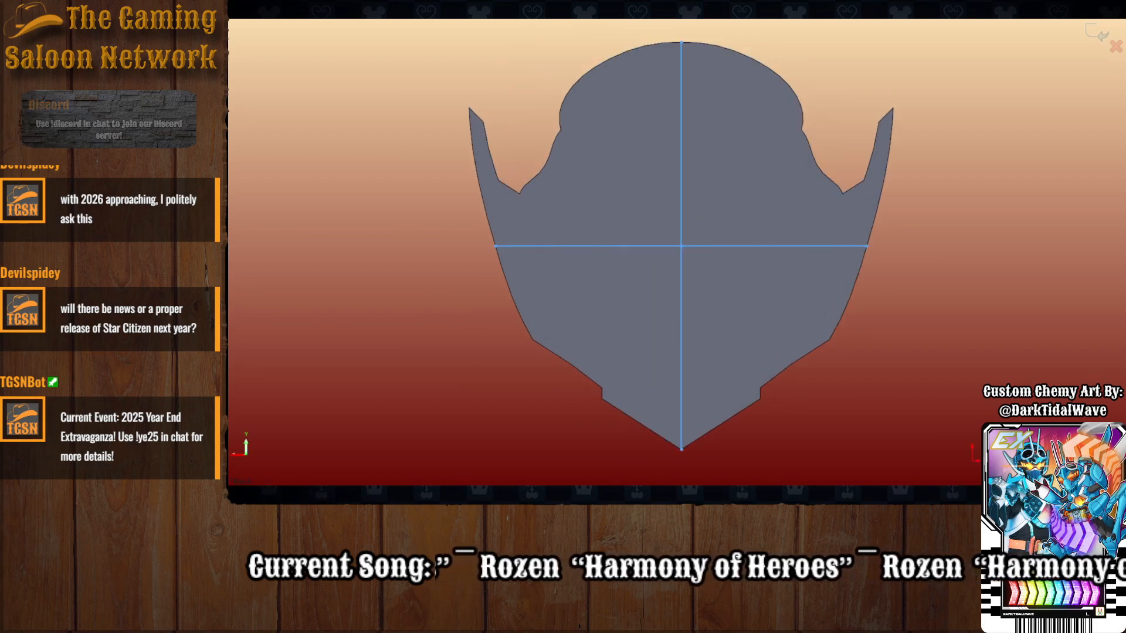
scroll(789, 413, "up", 2)
scroll(753, 411, "down", 4)
scroll(719, 381, "down", 2)
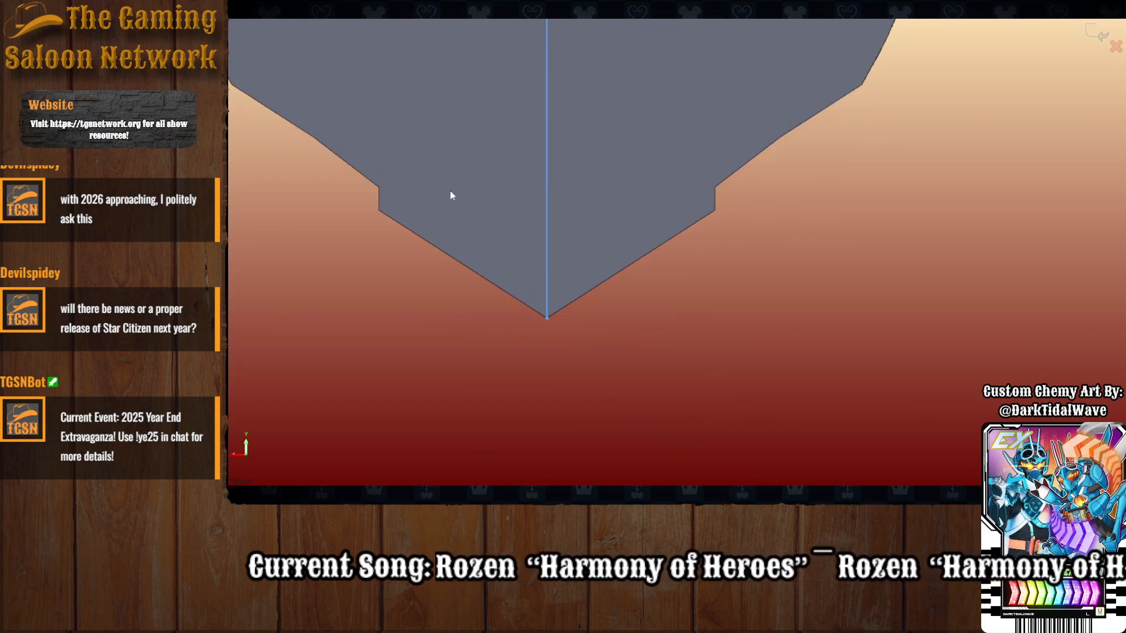
key("l")
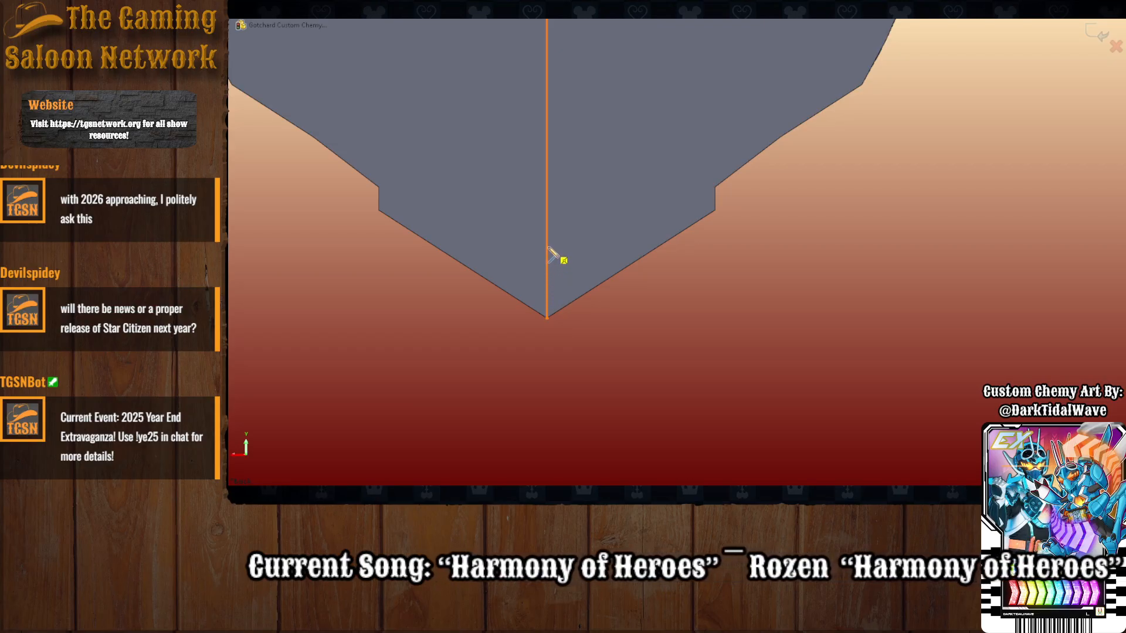
left_click(379, 188)
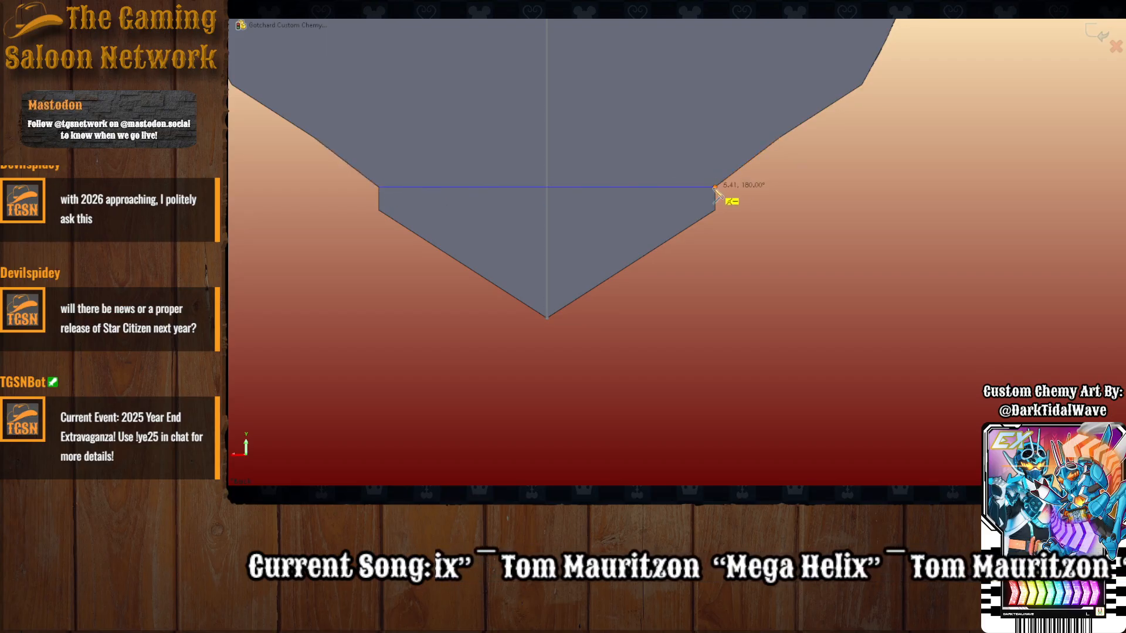
left_click(715, 187)
key("Escape")
Draw a vertical line from the horizontal line, slightly left of centre, down to below the bottom tip.
key("l")
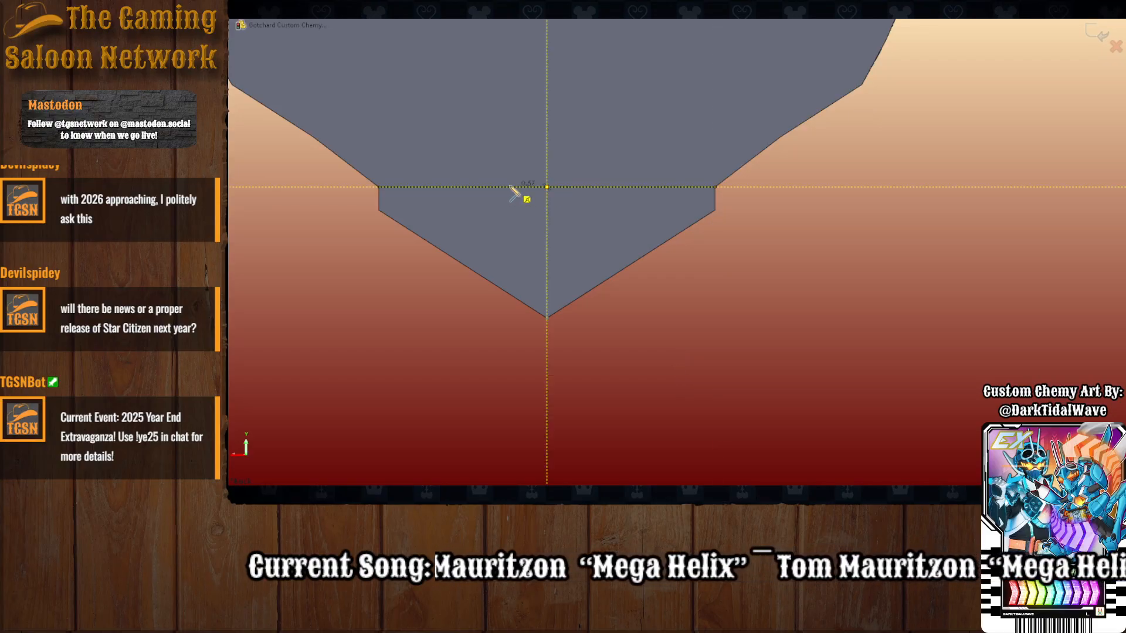
left_click(488, 187)
key("Escape")
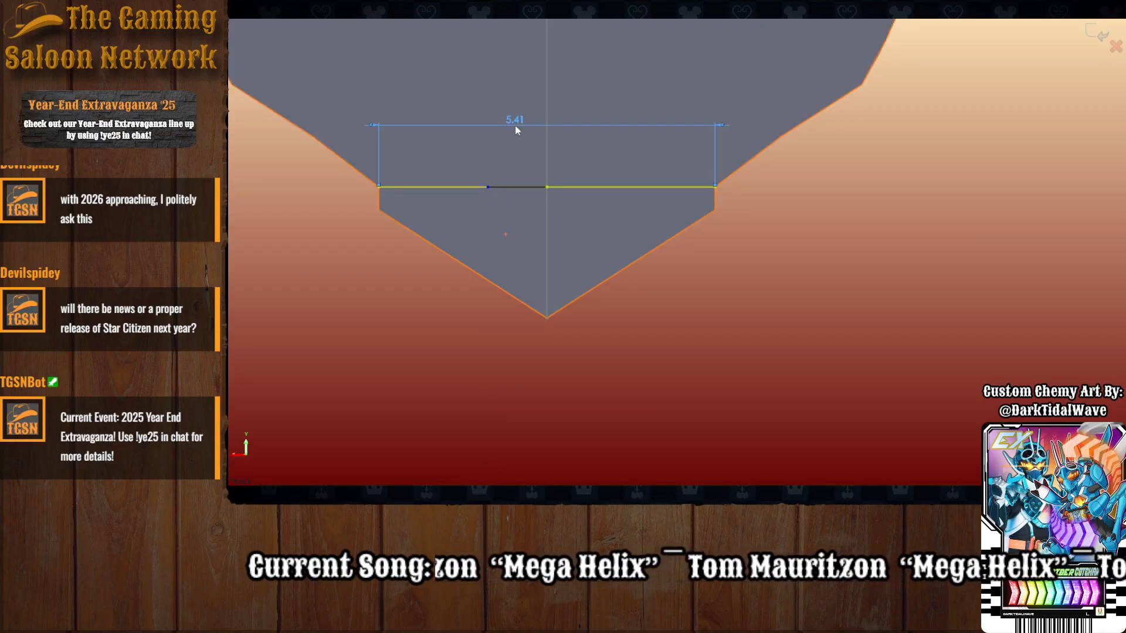
left_click(487, 187)
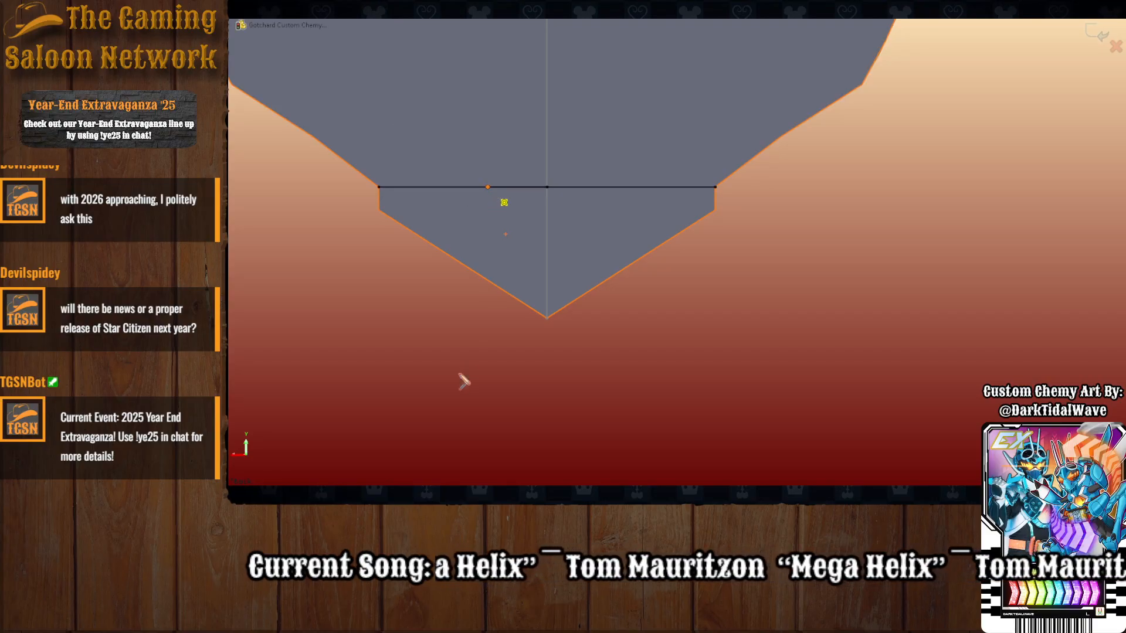
left_click(488, 416)
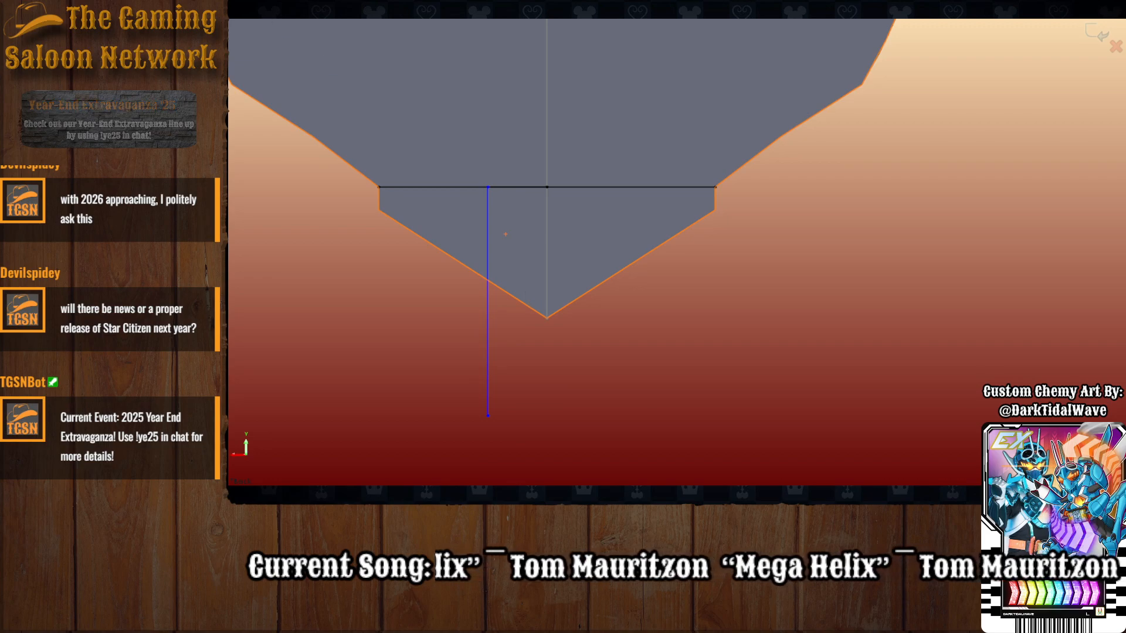
Dimension the vertical line's distance from the centre line to 1.5.
left_click(501, 254)
left_click(546, 260)
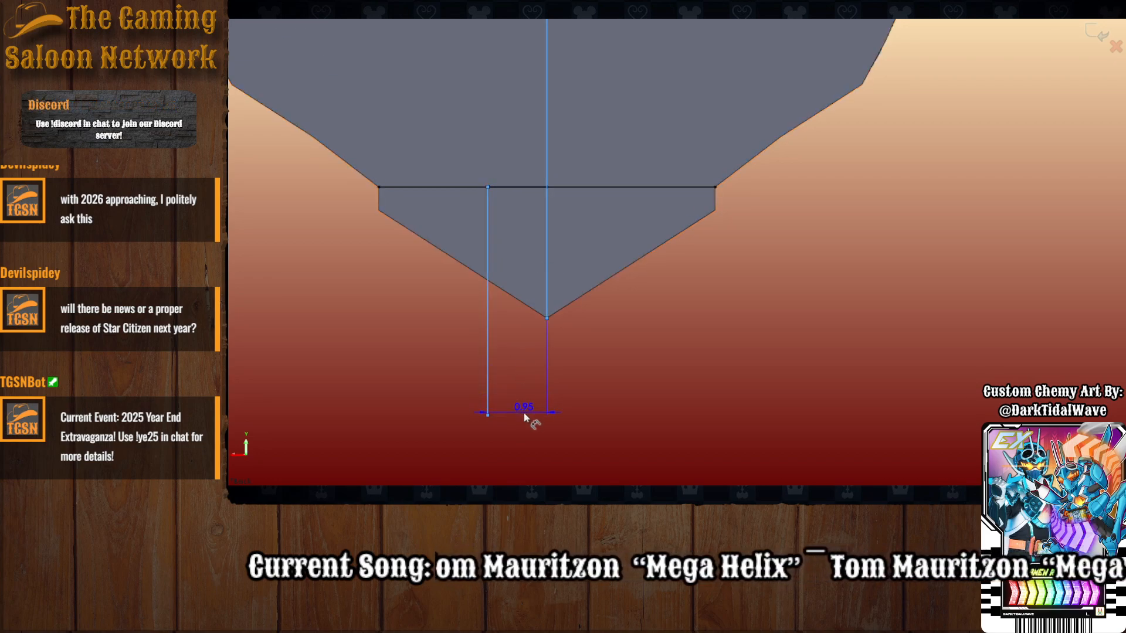
left_click(542, 382)
type("1.5")
key("Return")
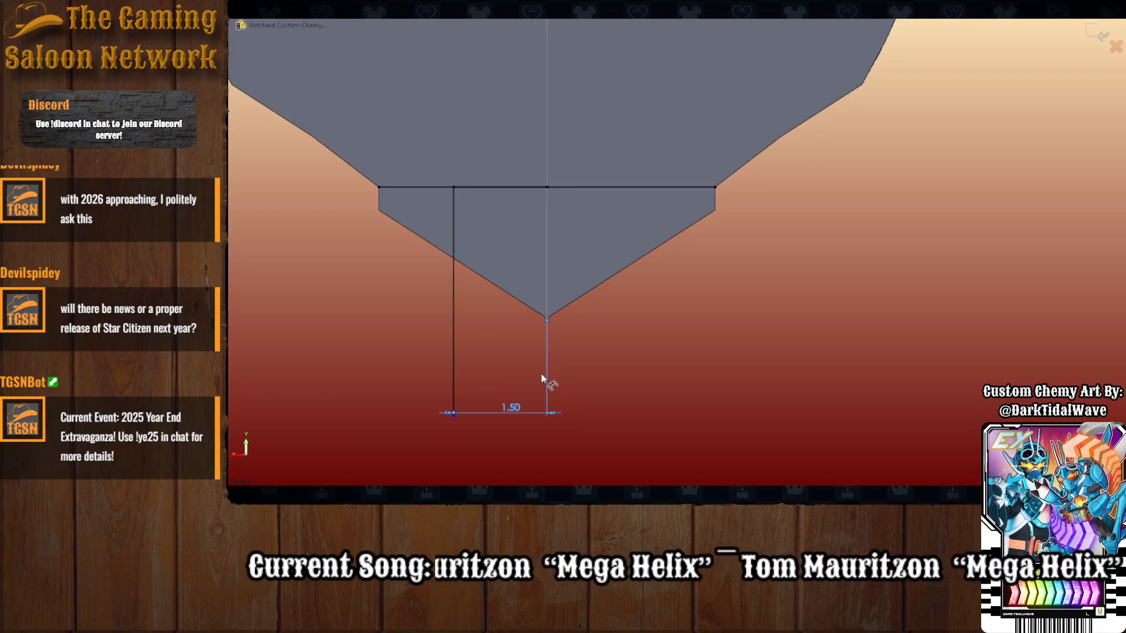
Draw a horizontal line from the vertical line's lower end to directly below the bottom tip.
key("l")
left_click(453, 416)
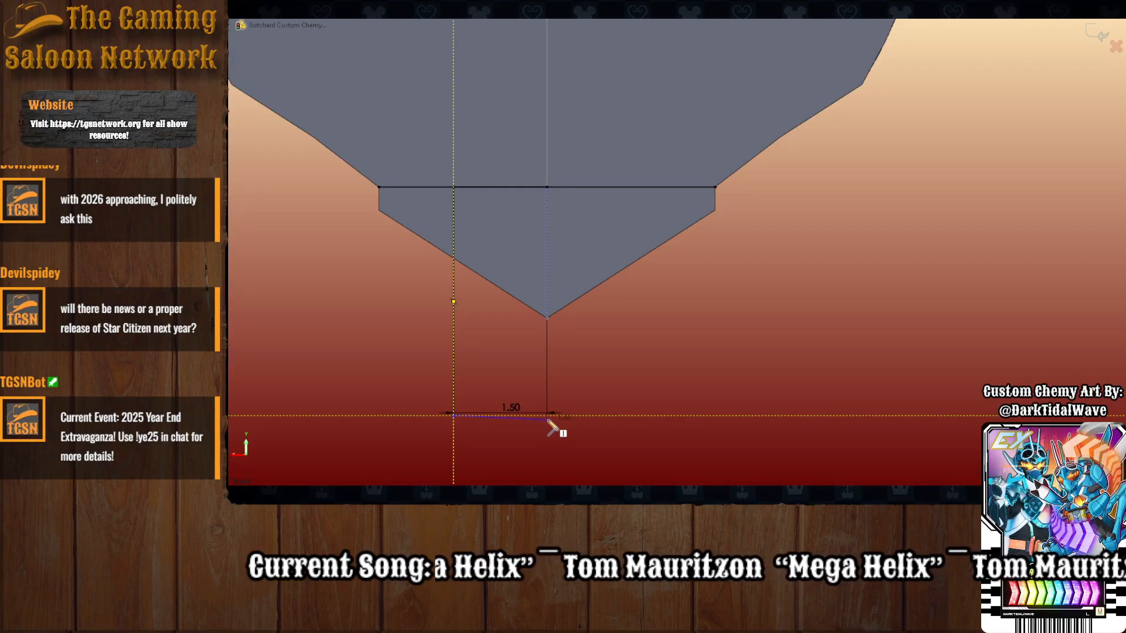
left_click(549, 418)
key("Escape")
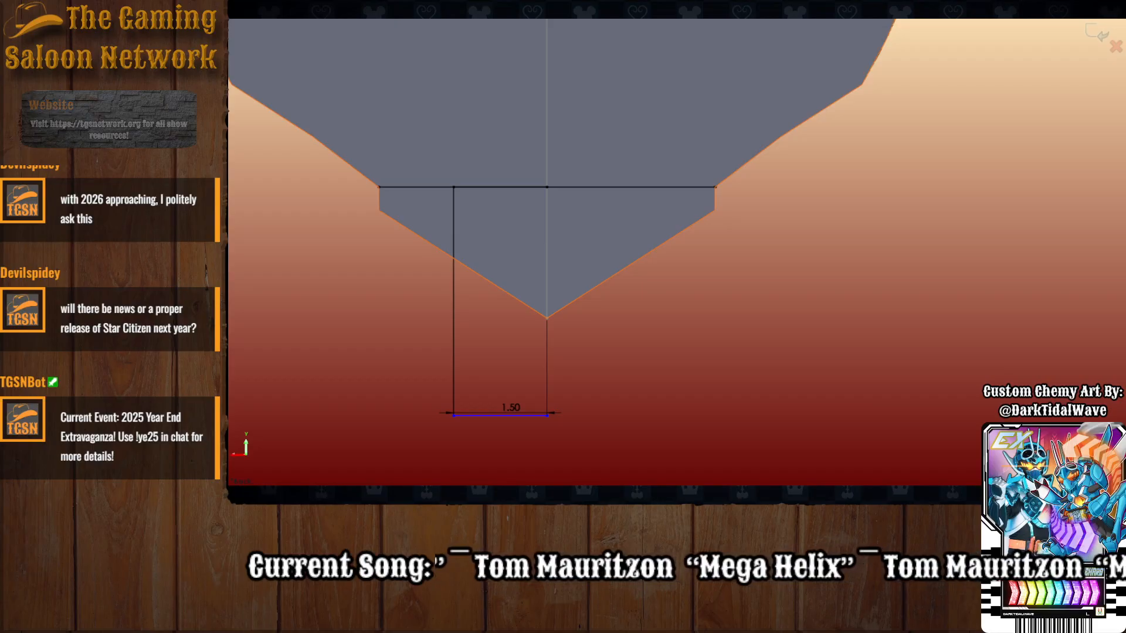
left_click(454, 226)
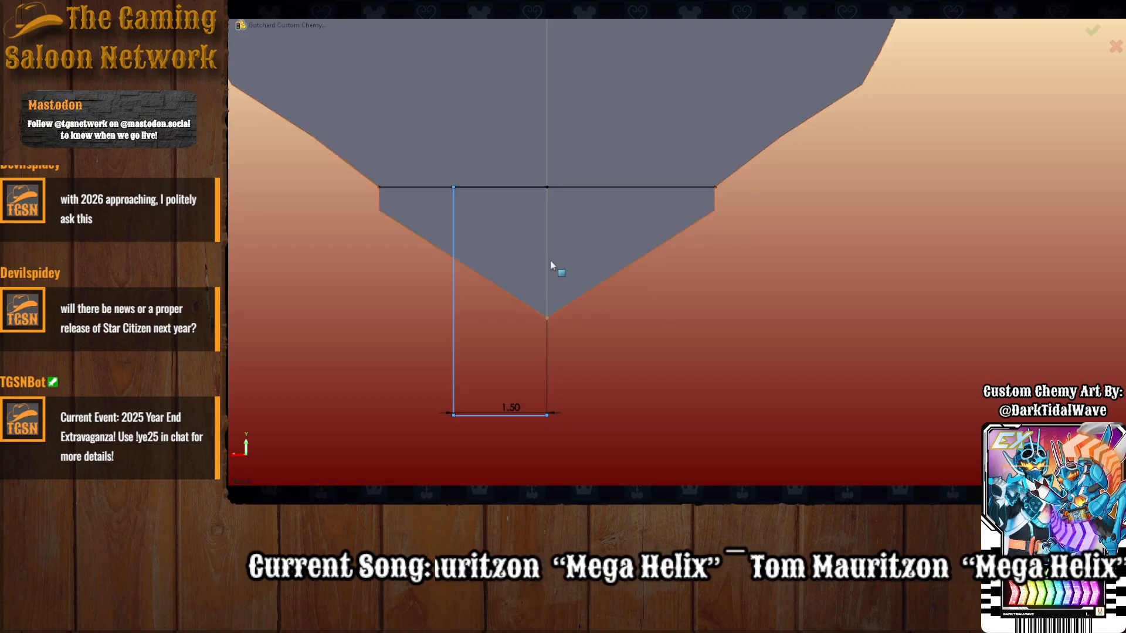
key("Escape")
Draw a vertical line from the bottom tip up along the centre to above the horizontal line.
key("l")
left_click(547, 319)
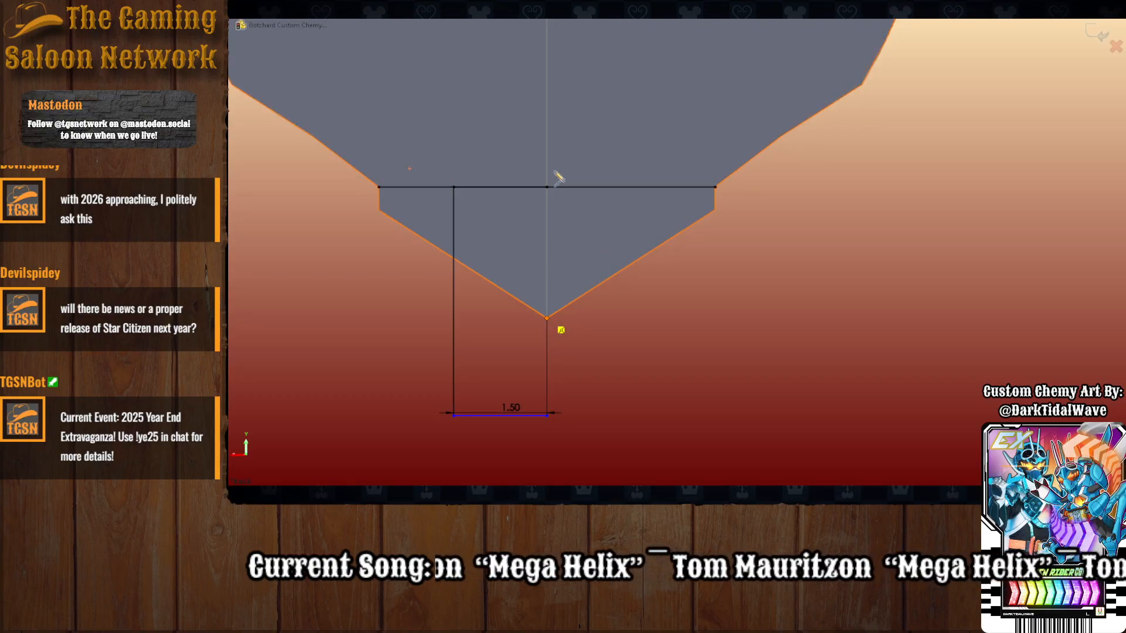
left_click(547, 143)
key("Escape")
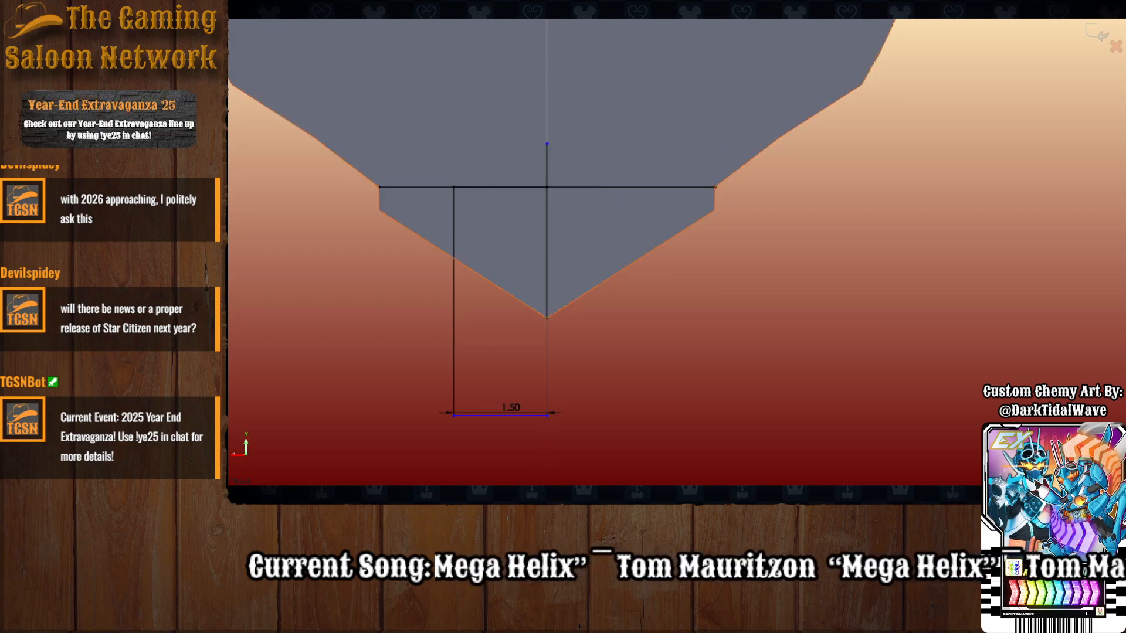
Mirror the offset vertical line and the lower horizontal line about the central vertical line.
left_click(453, 252)
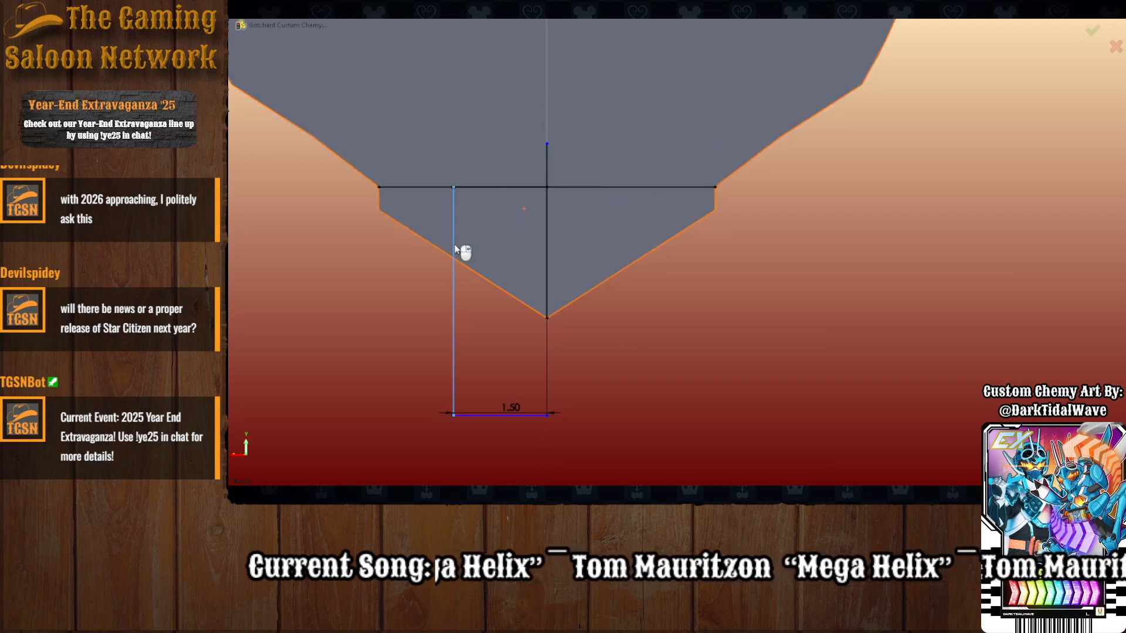
left_click(516, 415, "ctrl")
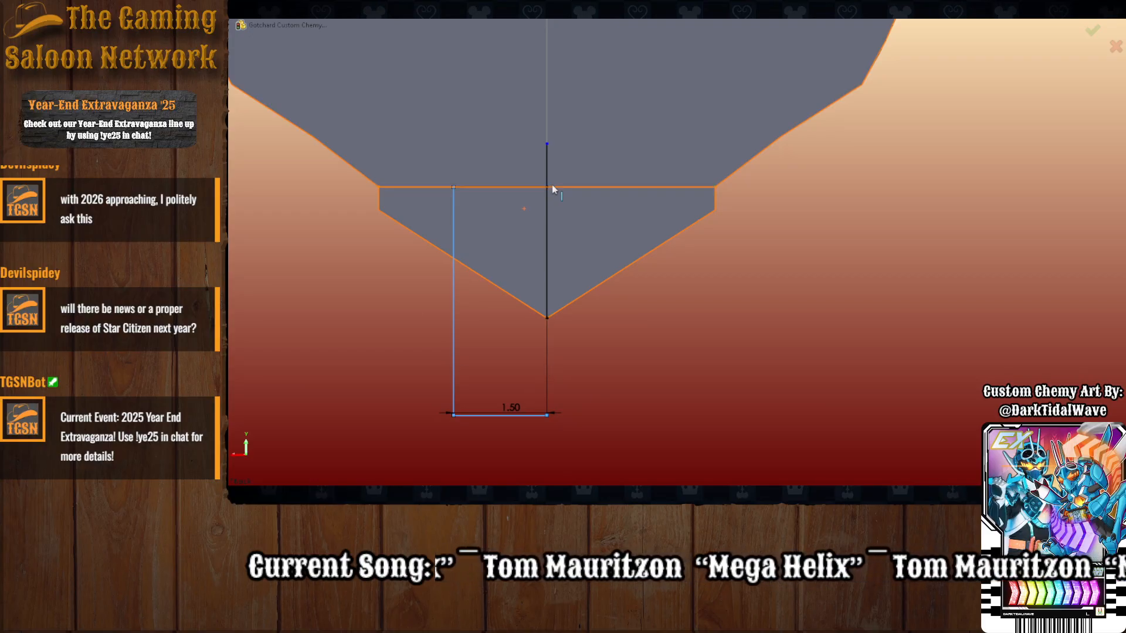
left_click(546, 202)
key("Return")
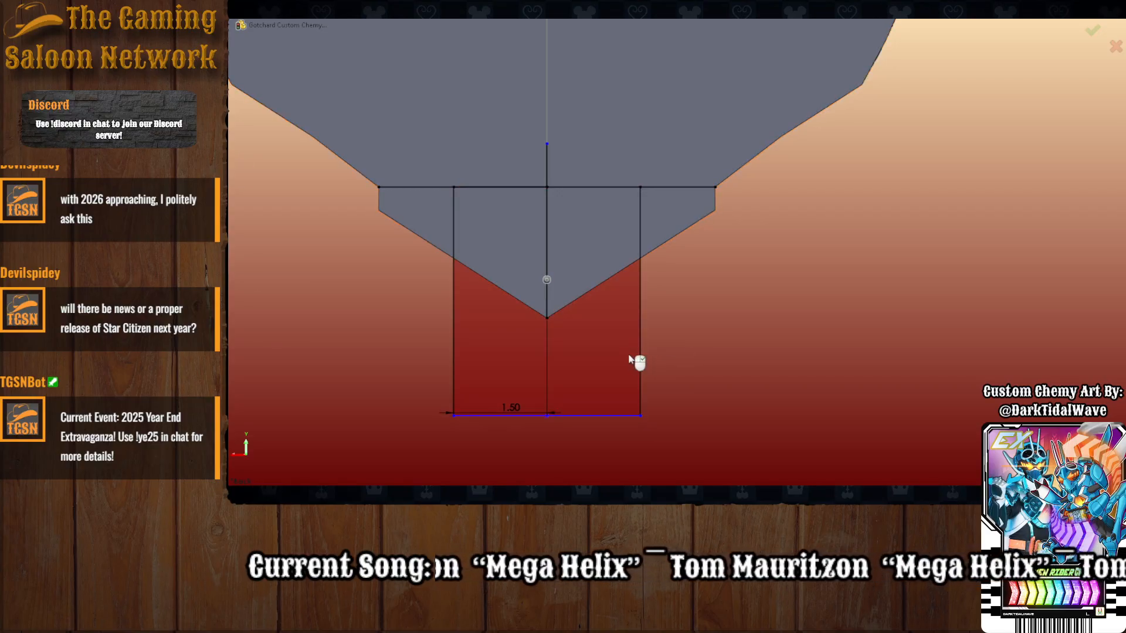
left_click(589, 292)
left_click(591, 259)
left_click(525, 259)
scroll(612, 325, "up", 4)
scroll(622, 324, "down", 3)
mouse_move(622, 323)
middle_mouse_down()
mouse_move(599, 304)
mouse_move(770, 262)
middle_mouse_up()
scroll(770, 258, "up", 5)
scroll(769, 206, "down", 2)
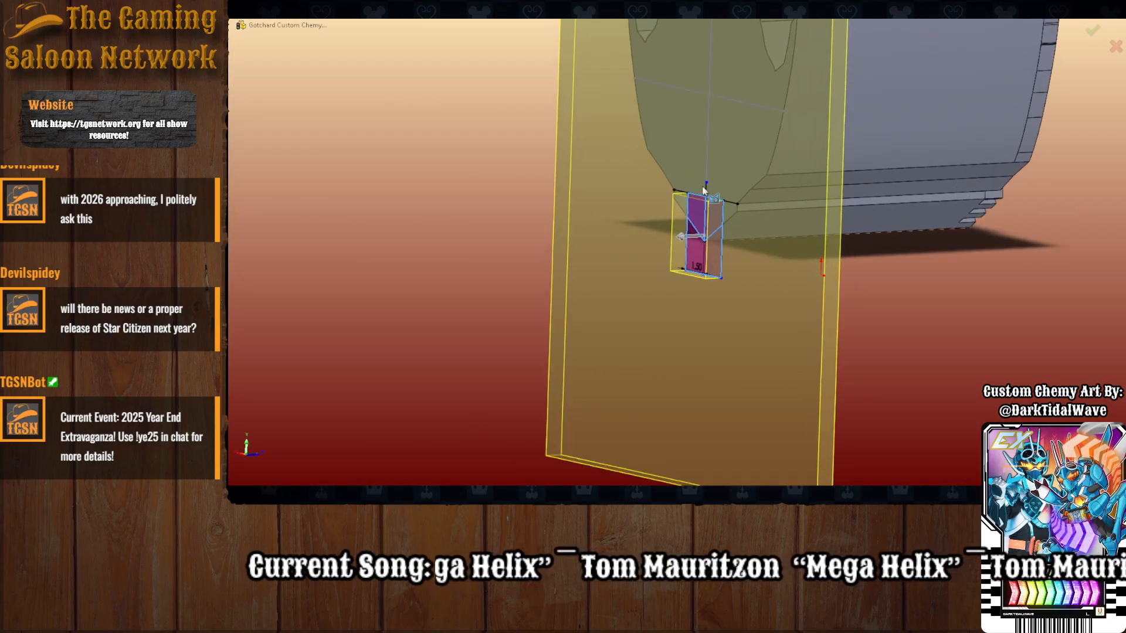
key("Escape")
Set up an extrusion of the rectangular profile around the bottom tip, directed back along the body.
middle_click_drag(696, 302, 750, 253)
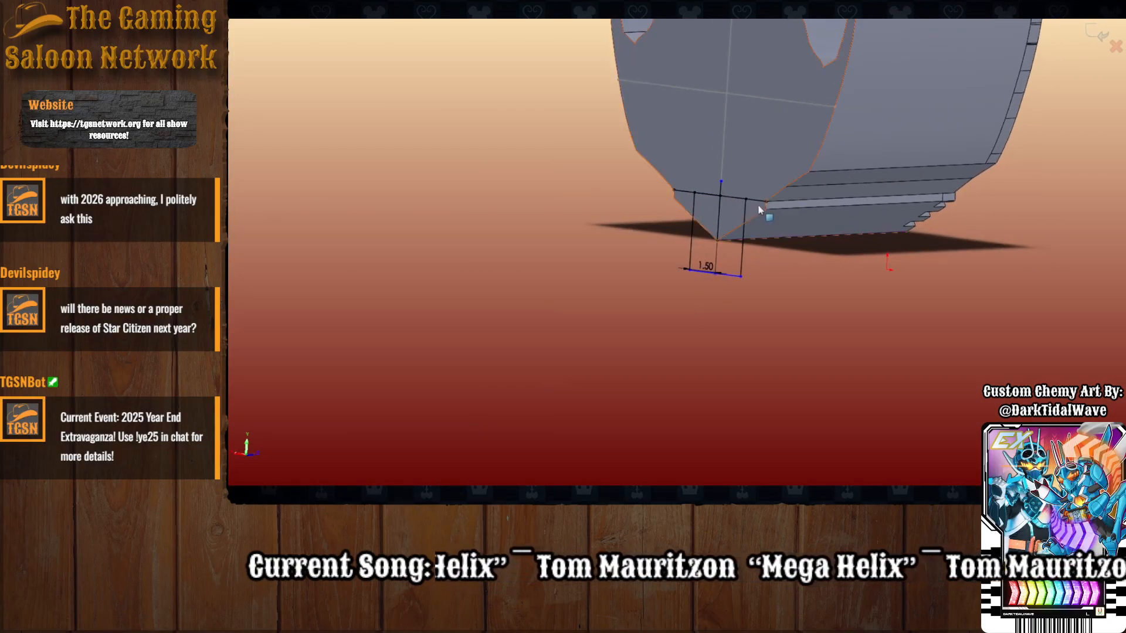
scroll(761, 211, "down", 4)
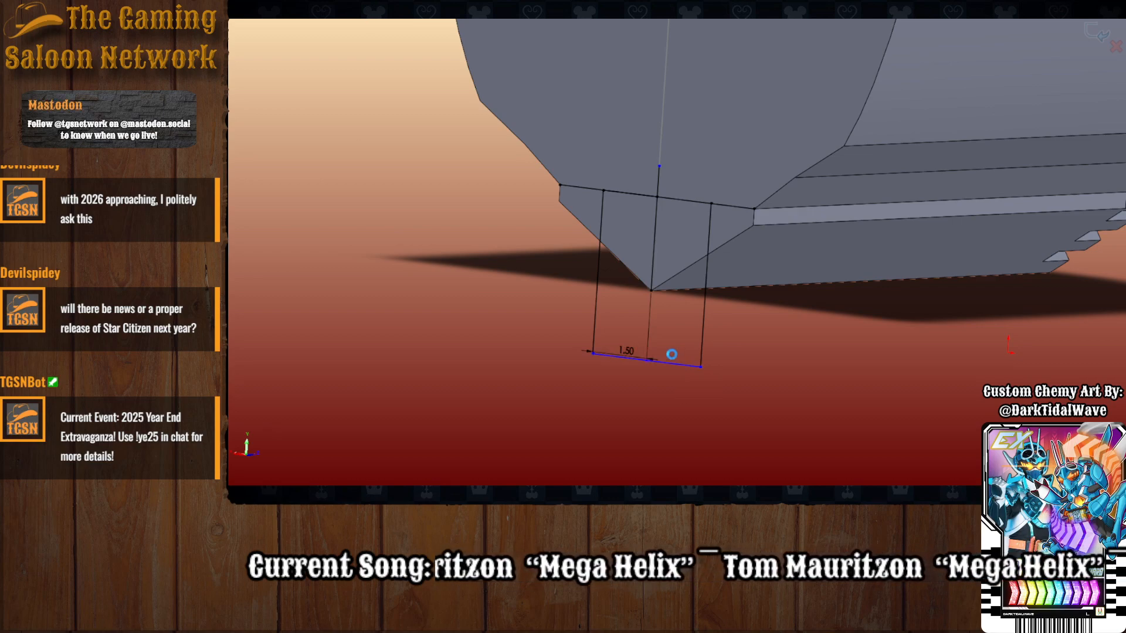
left_click(689, 331)
left_click(630, 225)
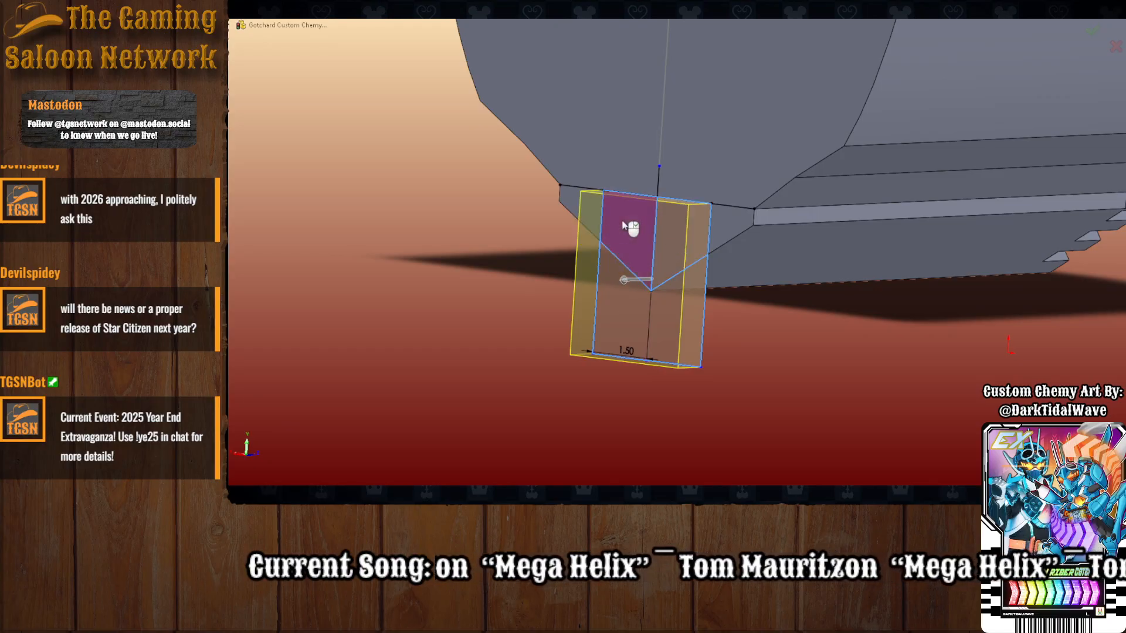
mouse_move(623, 280)
left_mouse_down()
mouse_move(886, 311)
mouse_move(815, 265)
left_mouse_up()
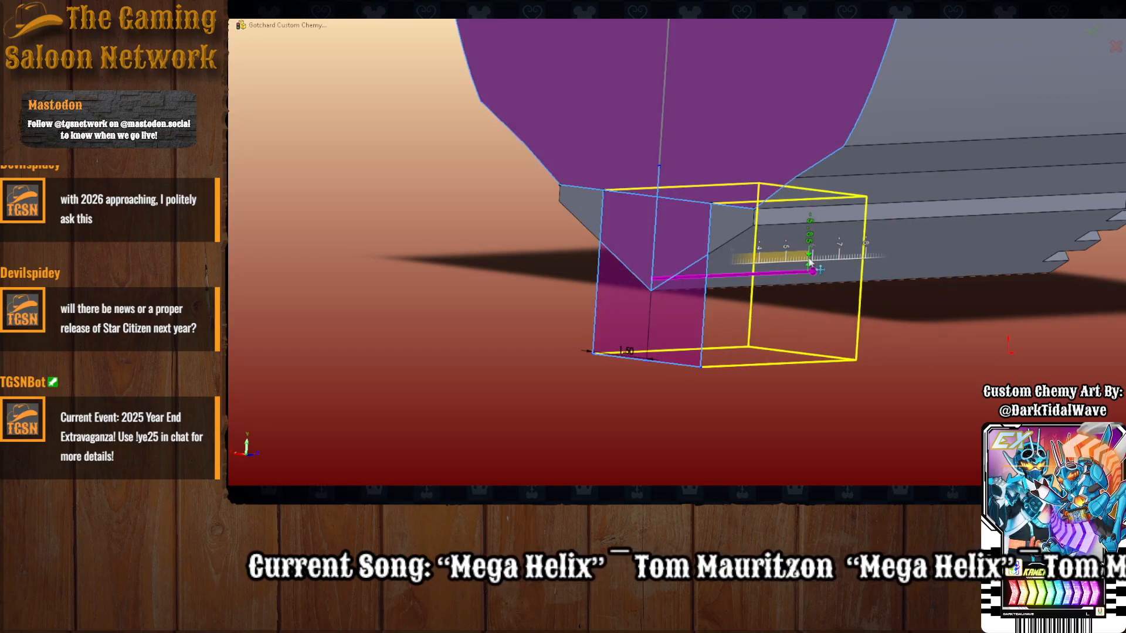
Extrude the rectangular profile back along the body's underside to roughly 70 percent of the body's depth.
middle_click_drag(868, 318, 878, 298)
scroll(810, 213, "up", 8)
middle_click_drag(810, 212, 802, 237, "ctrl")
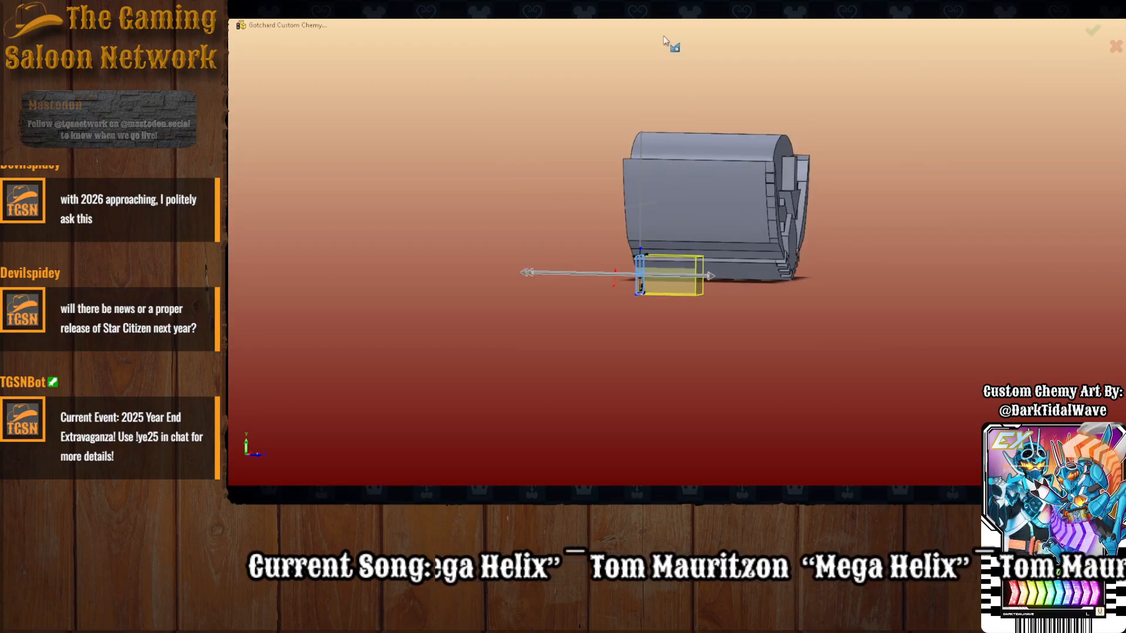
left_click(664, 22)
left_click(590, 394)
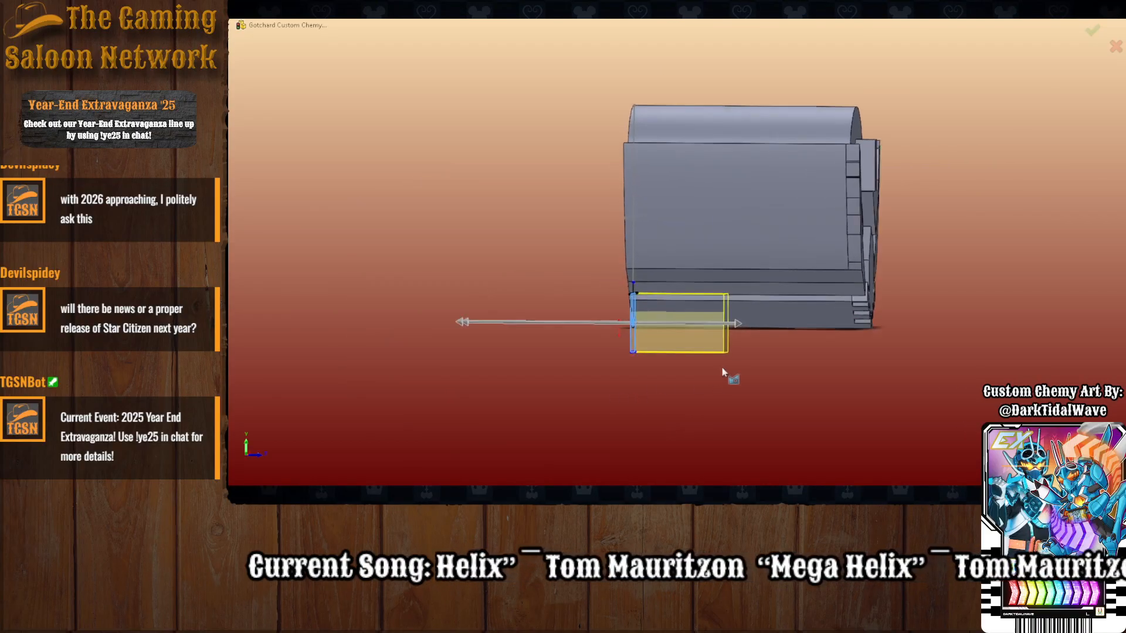
mouse_move(779, 358)
left_mouse_down()
mouse_move(941, 368)
mouse_move(912, 368)
left_mouse_up()
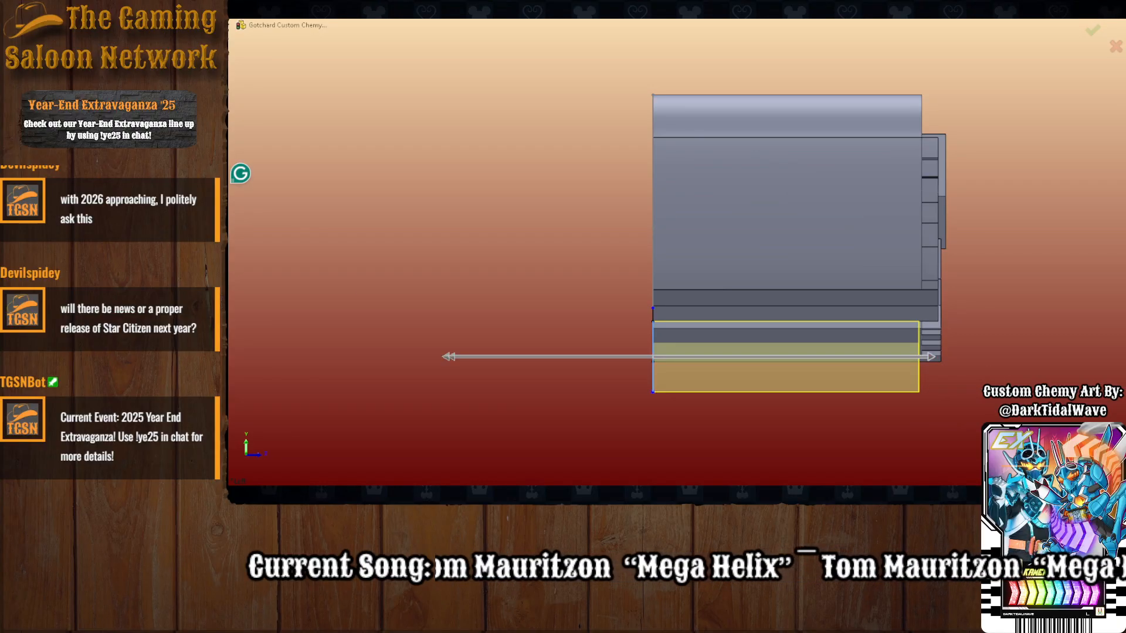
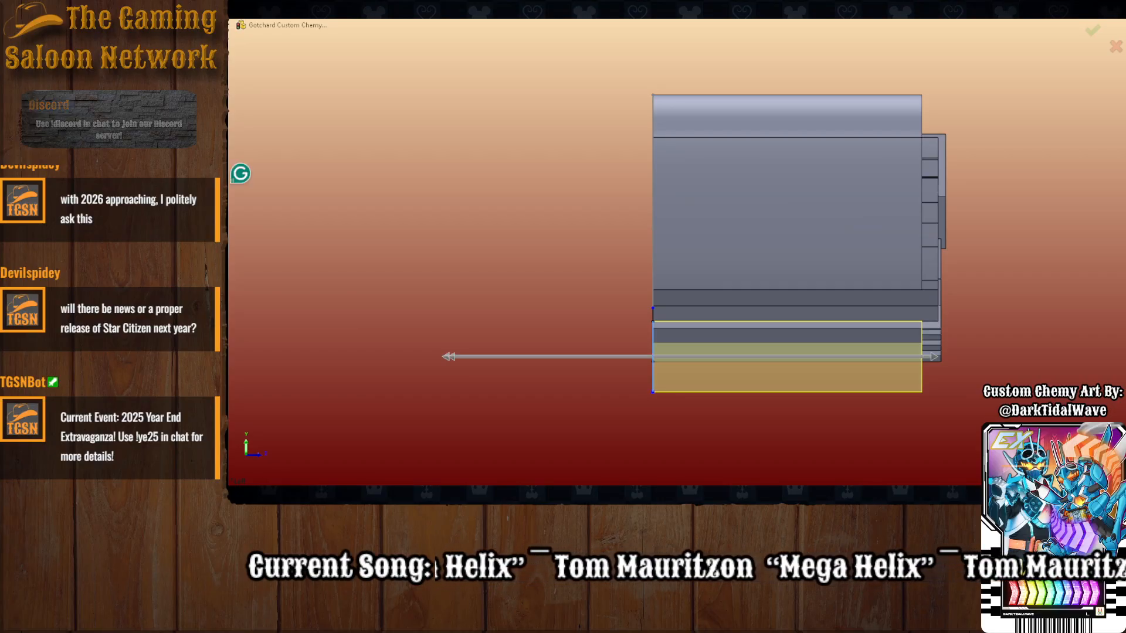
key("Return")
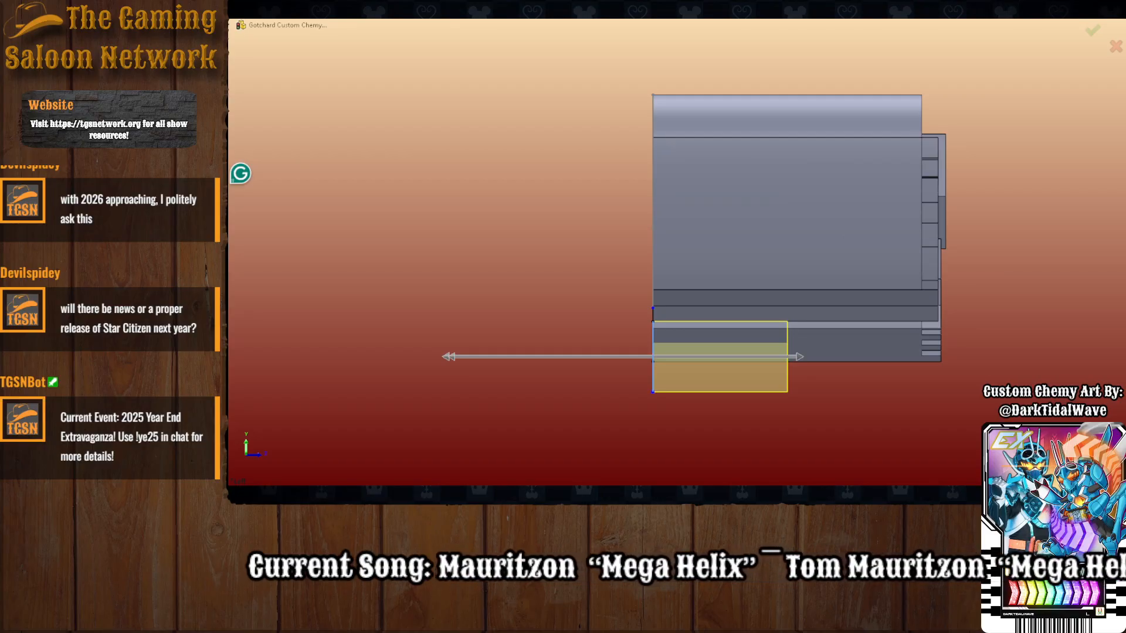
key("Return")
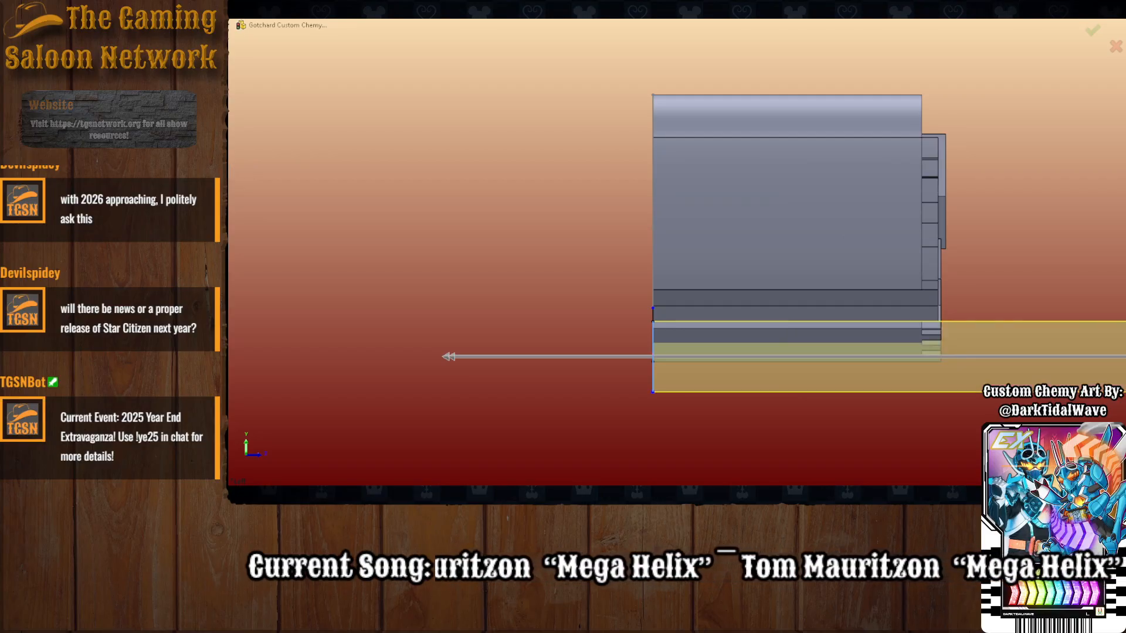
key("Return")
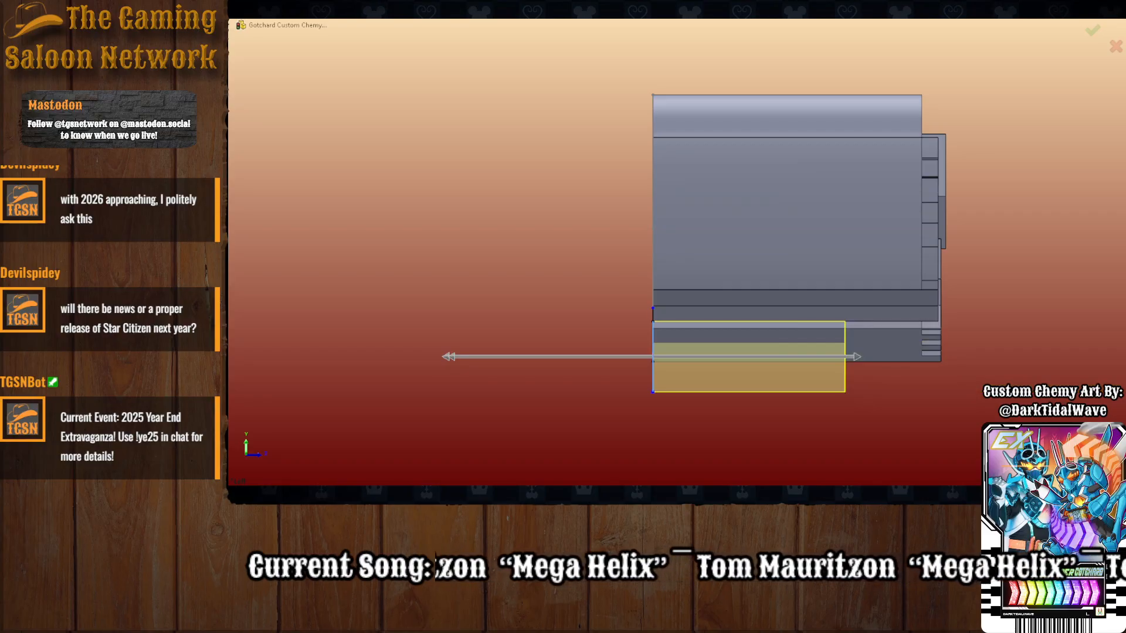
key("Return")
Sketch a closed rectangle over the front face of the block below the body, tracing its corners with lines.
middle_click_drag(696, 395, 807, 394)
scroll(798, 363, "up", 3)
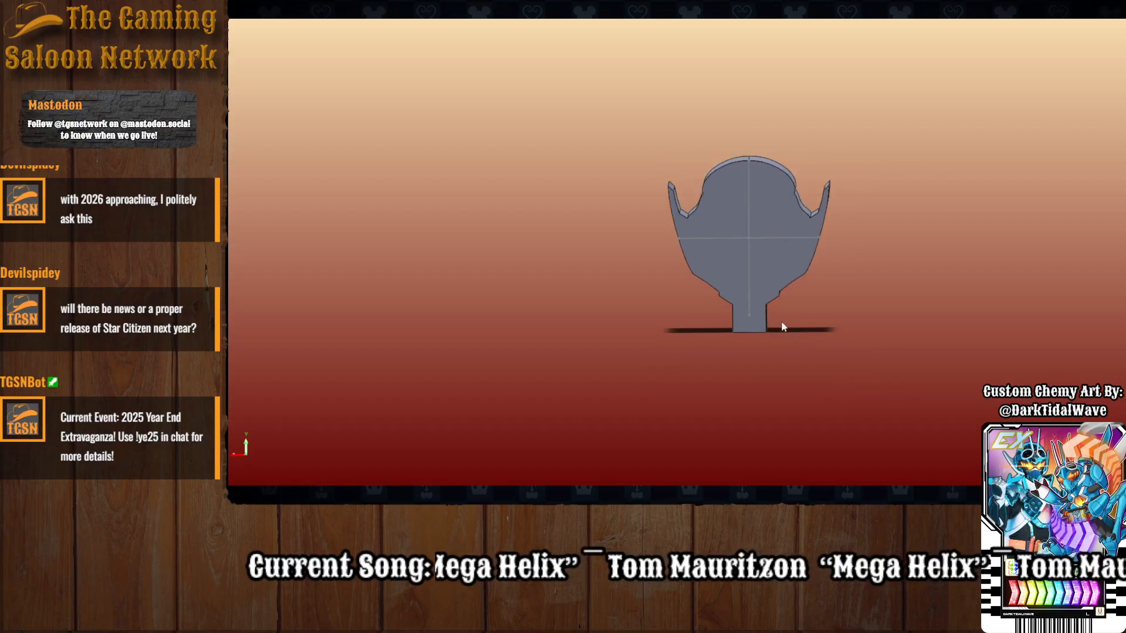
scroll(784, 324, "down", 4)
scroll(747, 294, "down", 3)
mouse_move(716, 312)
middle_mouse_down()
mouse_move(686, 312)
mouse_move(699, 305)
middle_mouse_up()
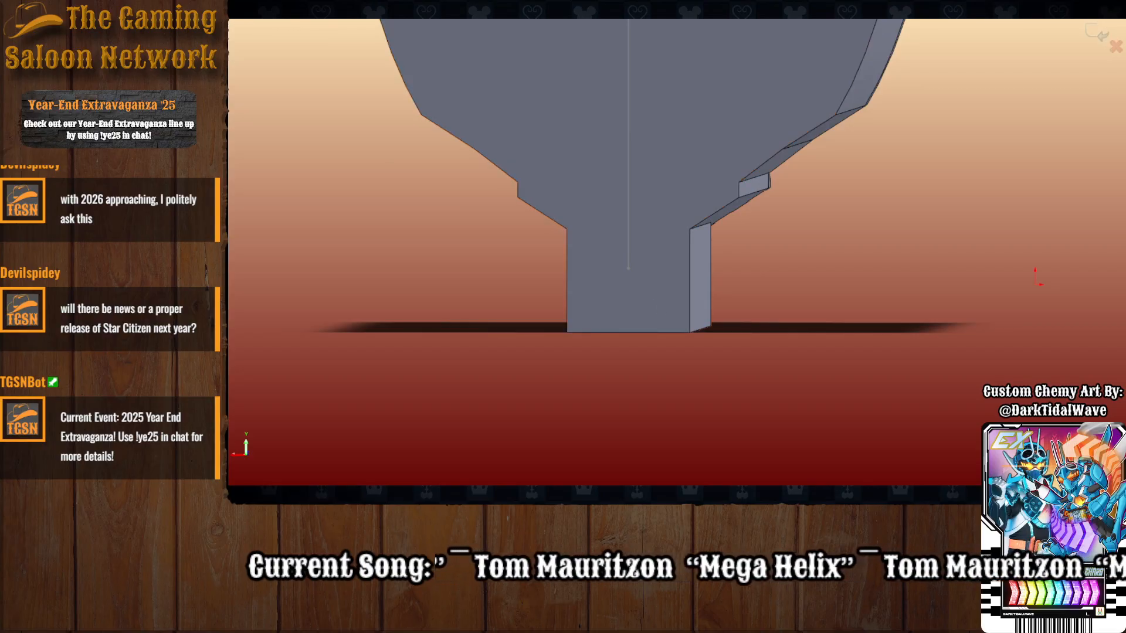
left_click(567, 229)
left_click(690, 229)
left_click(689, 333)
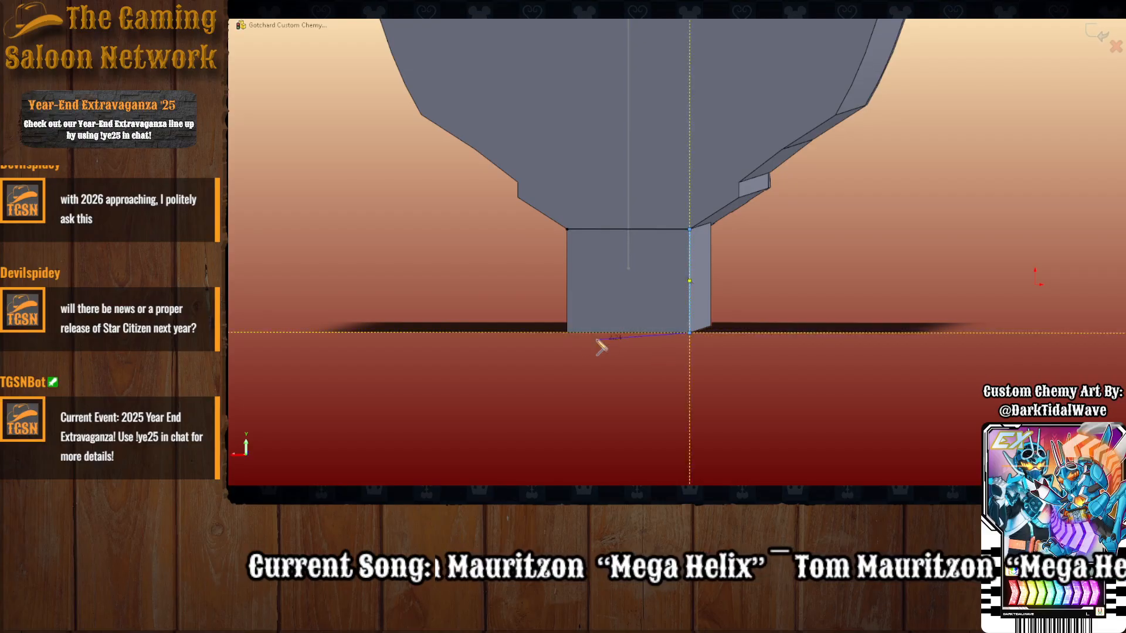
left_click(566, 333)
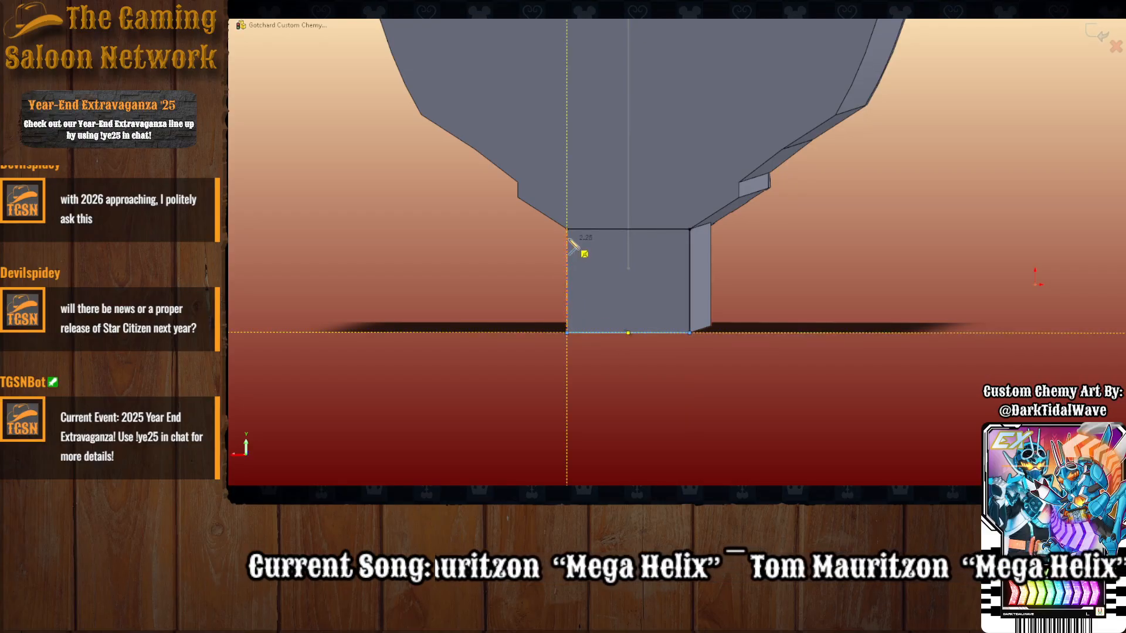
left_click(567, 229)
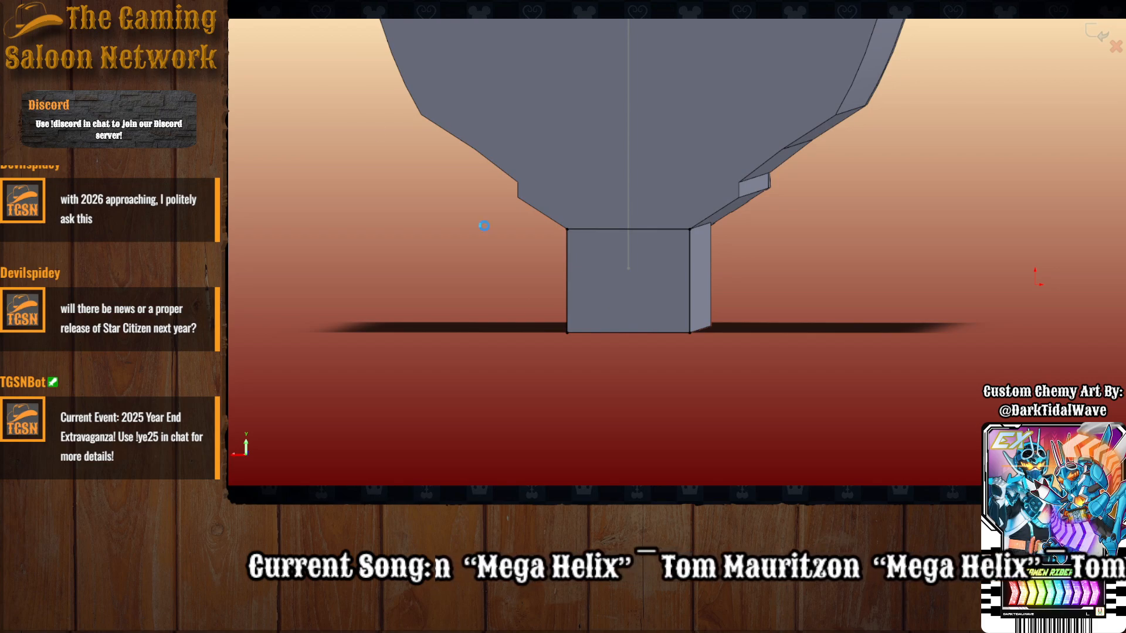
Cut the rectangle back through the front part of the block, leaving only a roughly square post at its rear.
mouse_move(597, 362)
middle_mouse_down()
mouse_move(533, 342)
mouse_move(493, 360)
middle_mouse_up()
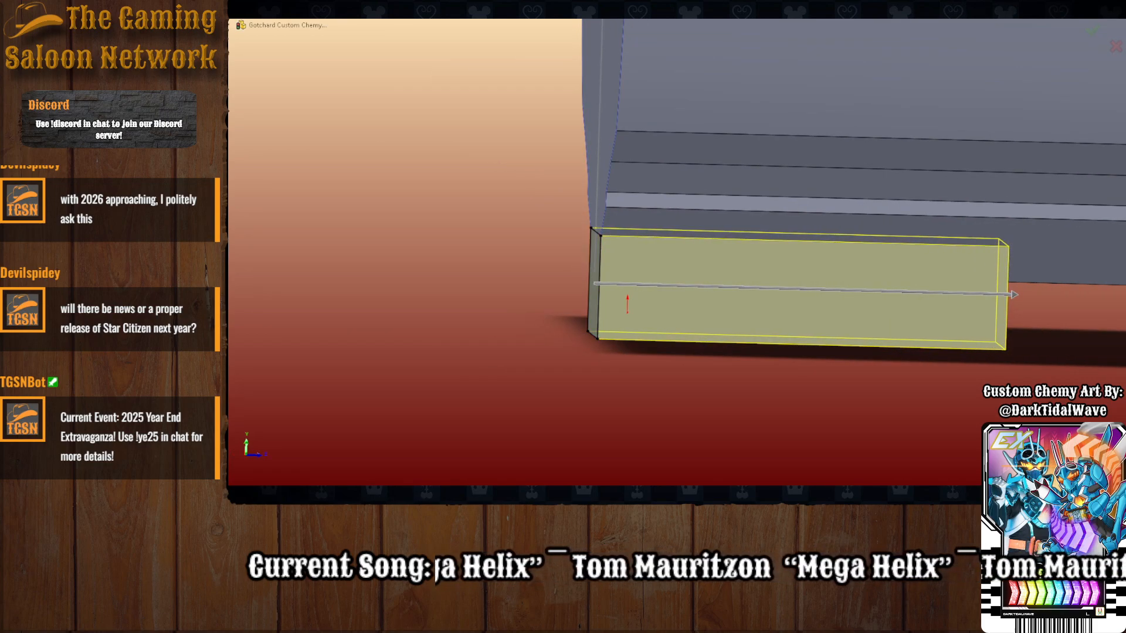
key("Return")
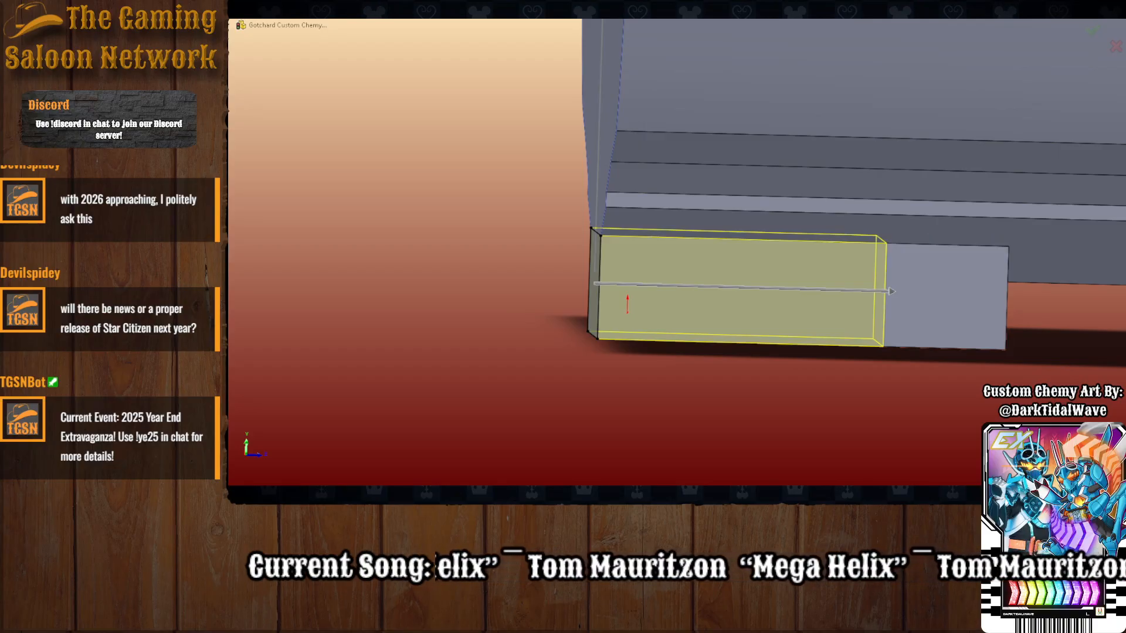
key("Return")
Fillet the four vertical edges of the square post with a 1.5 mm radius to make it round.
middle_click_drag(817, 425, 738, 294)
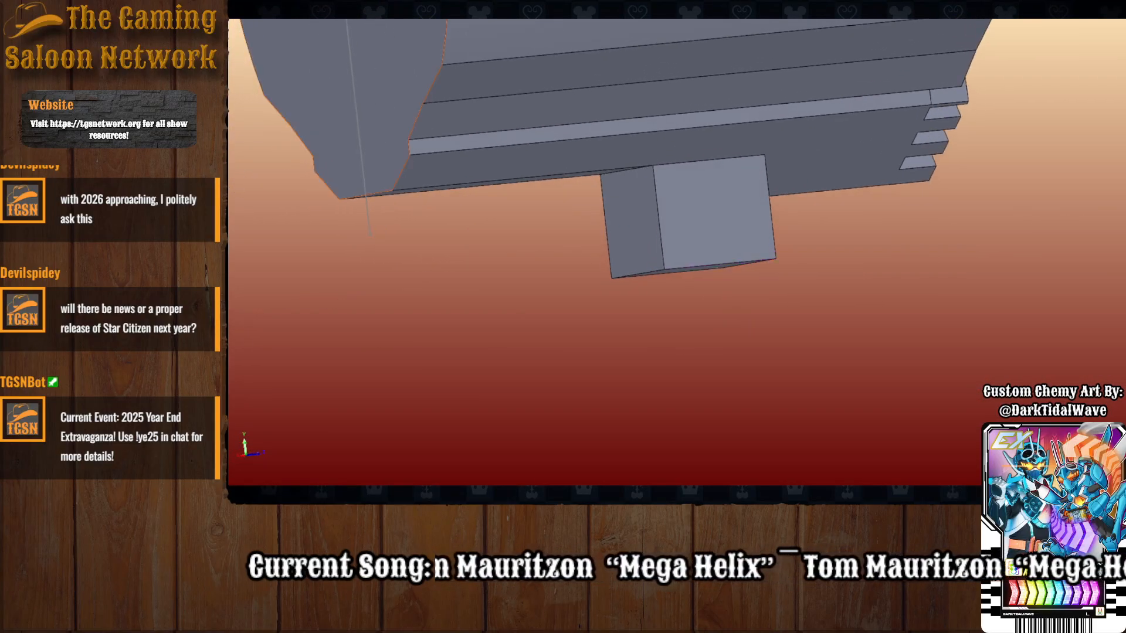
left_click(663, 253)
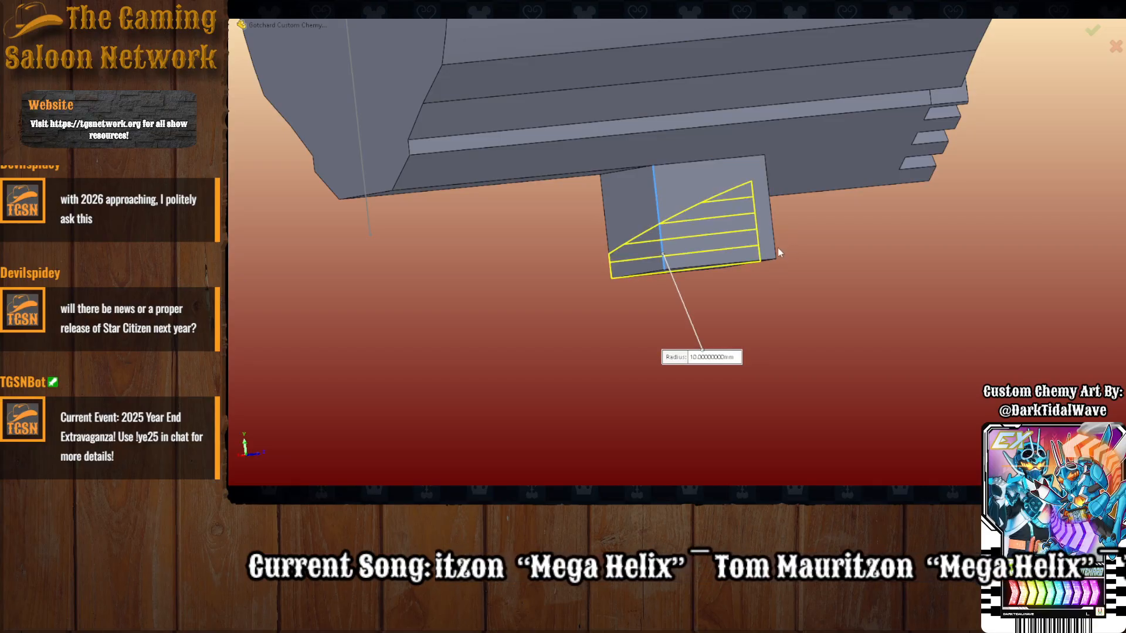
middle_click_drag(776, 248, 924, 234)
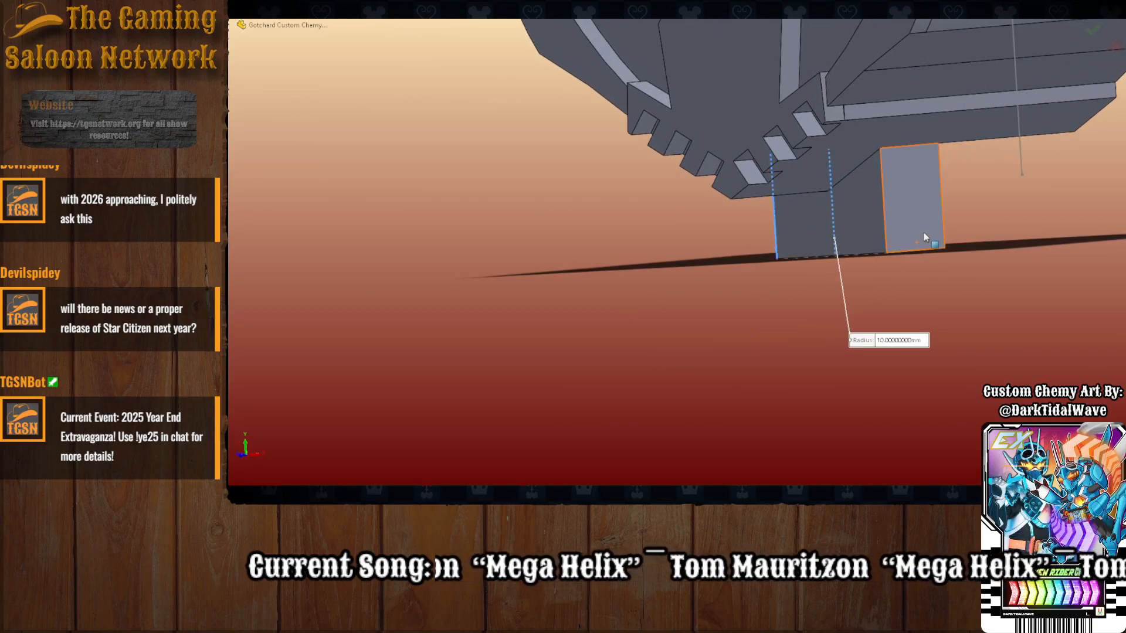
left_click(884, 238)
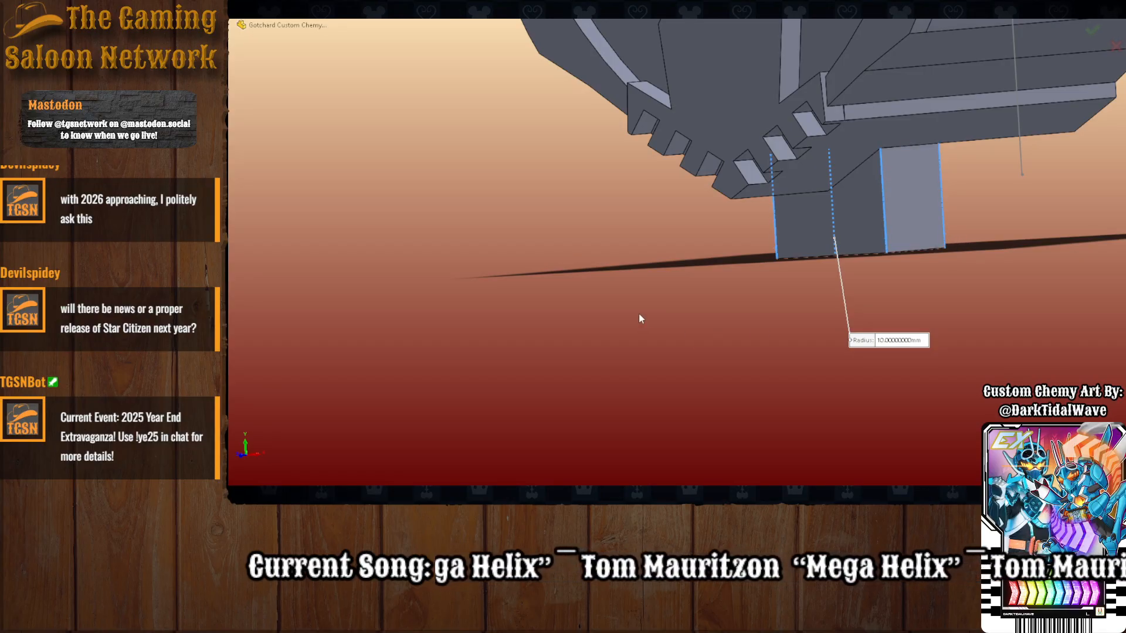
type("1")
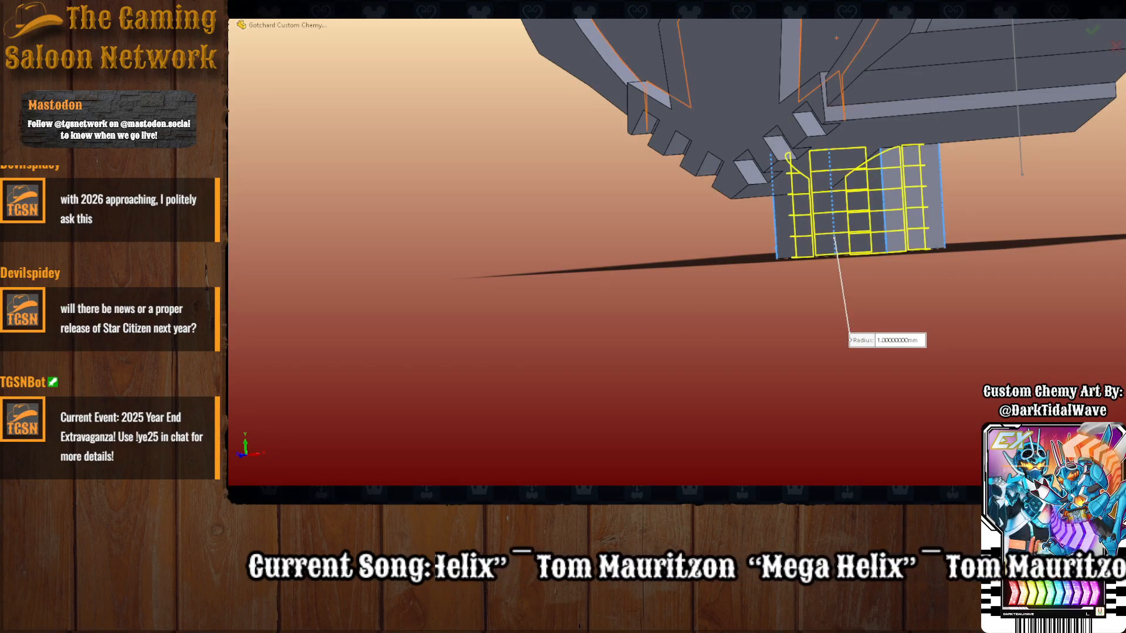
scroll(593, 442, "up", 6)
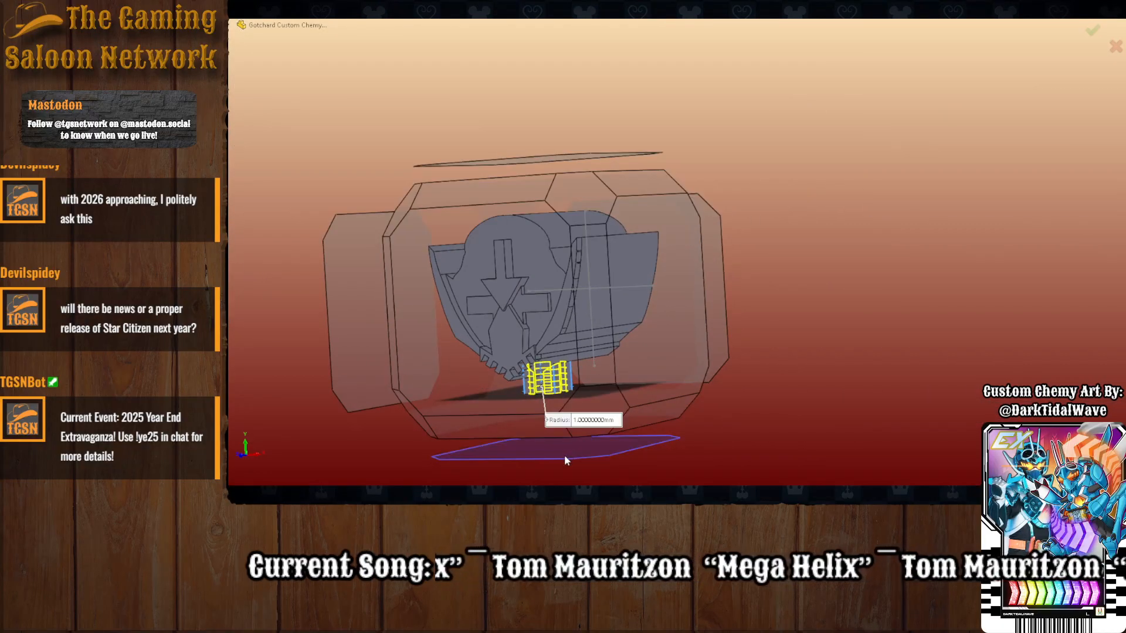
left_click(566, 457)
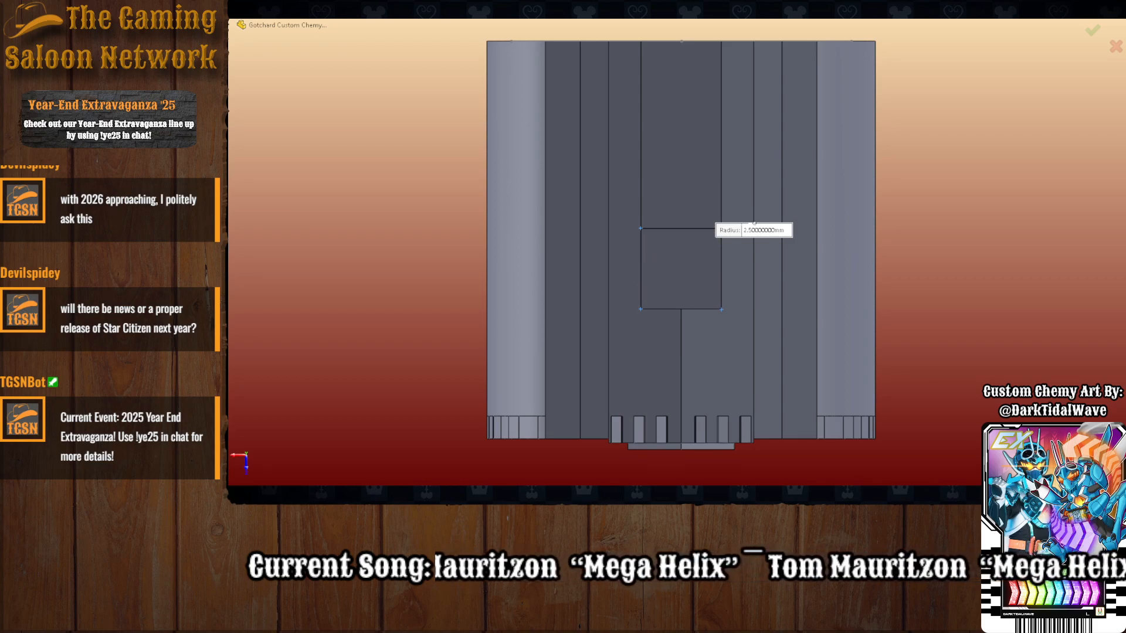
key("Down")
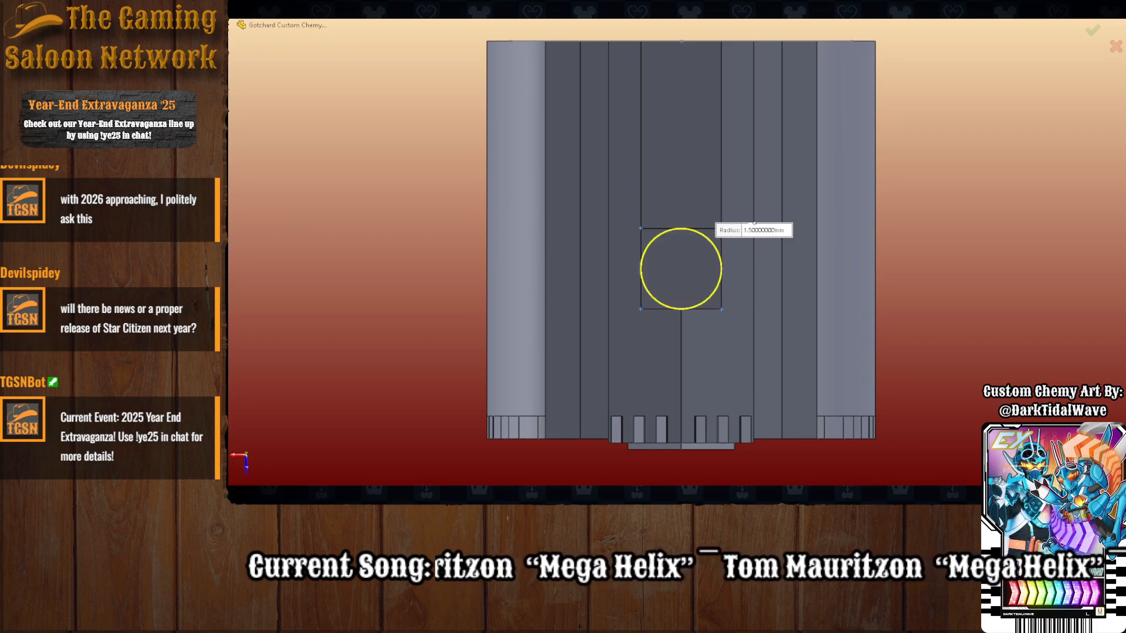
key("Return")
Measure two neighbouring arcs on the outline of the rounded post.
scroll(711, 264, "down", 3)
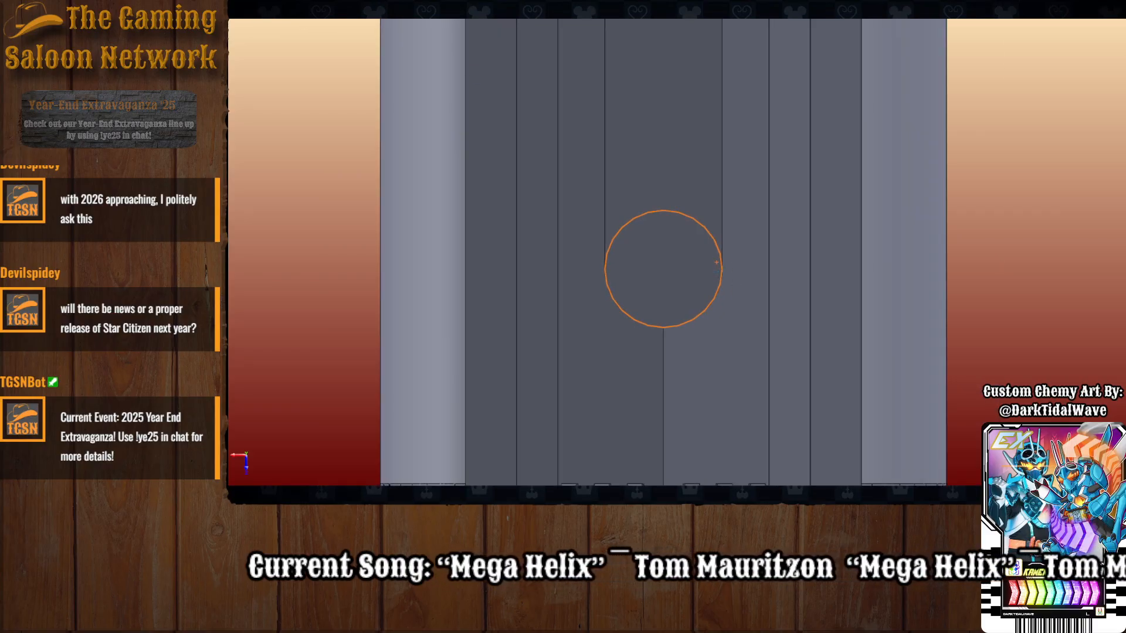
left_click(613, 289)
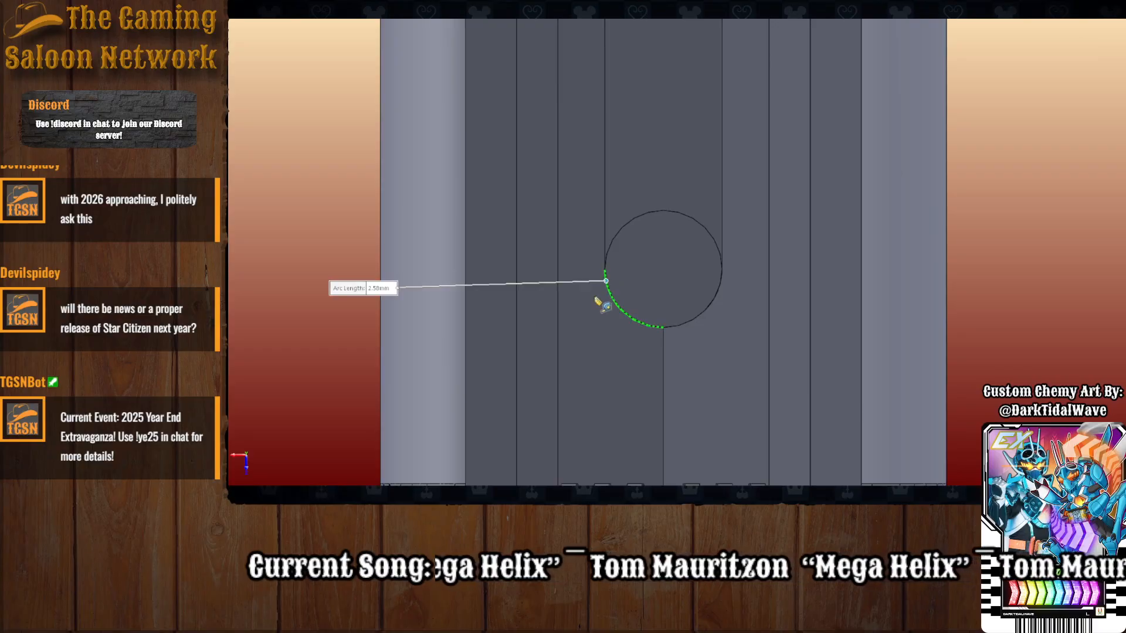
left_click(610, 256)
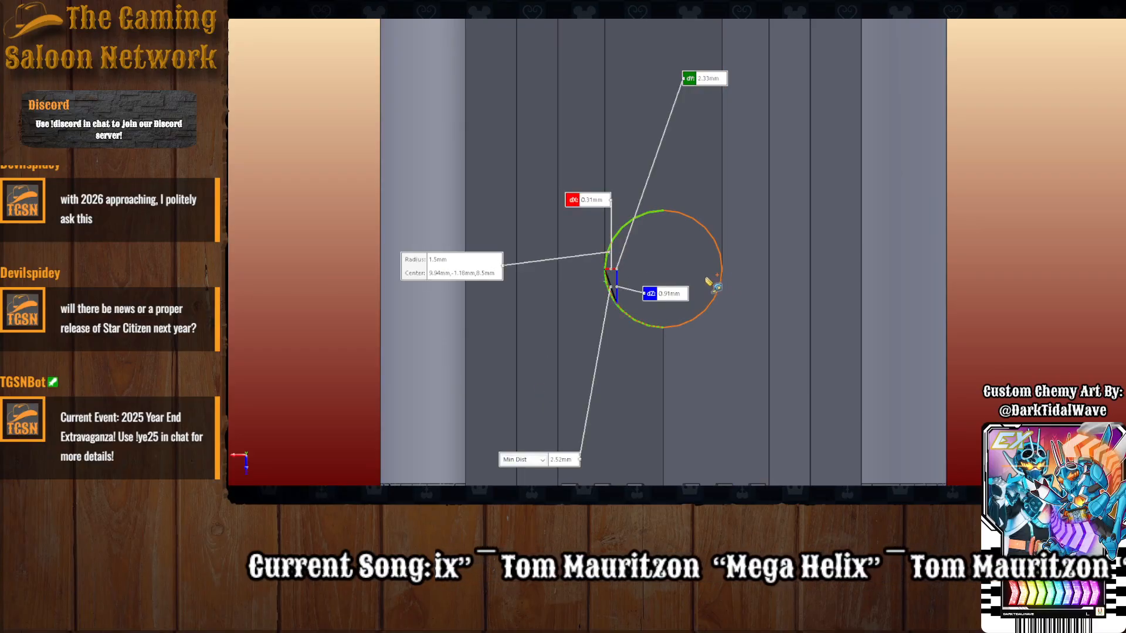
key("Escape")
scroll(671, 333, "up", 1)
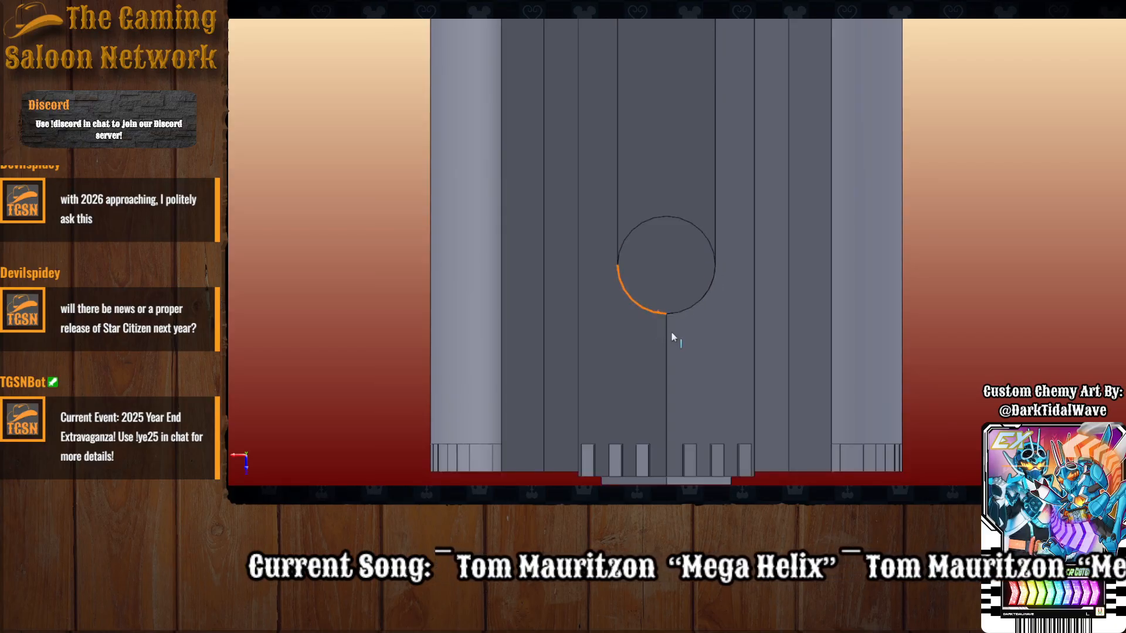
Measure the distance between the two opposite side points of the rounded post's outline.
scroll(674, 316, "down", 3)
scroll(691, 281, "up", 3)
scroll(695, 252, "down", 2)
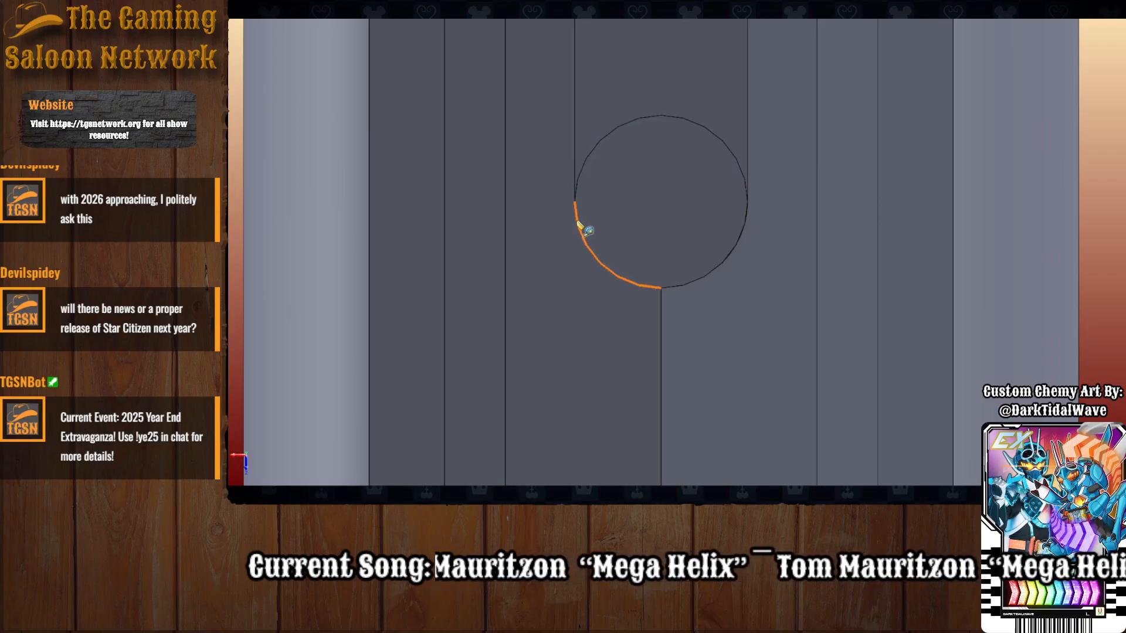
left_click(574, 202)
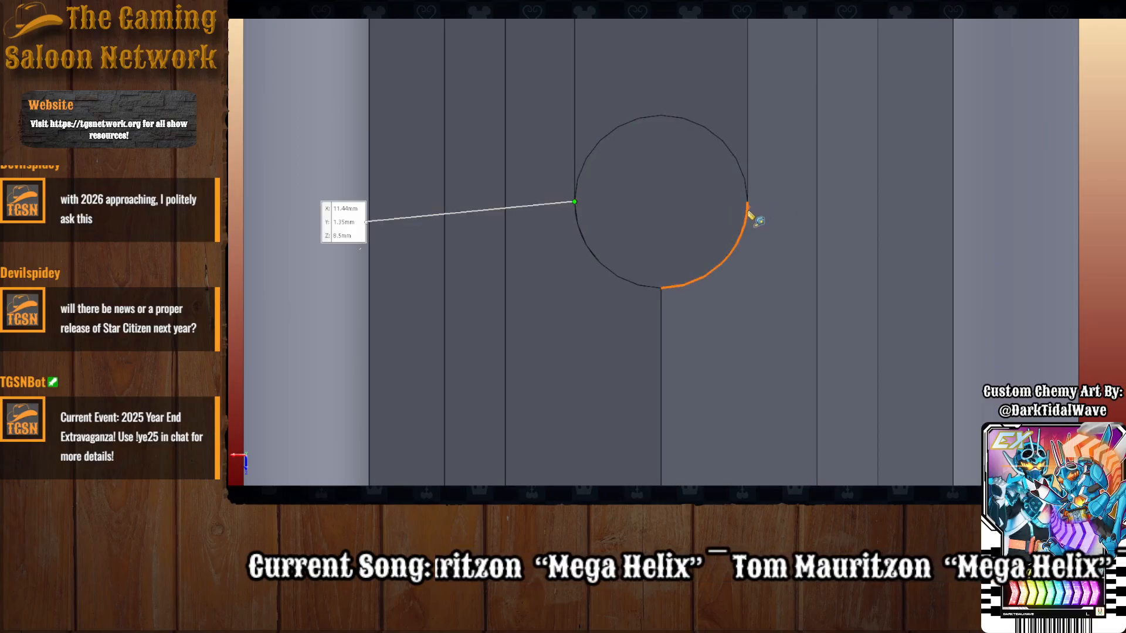
left_click(747, 202)
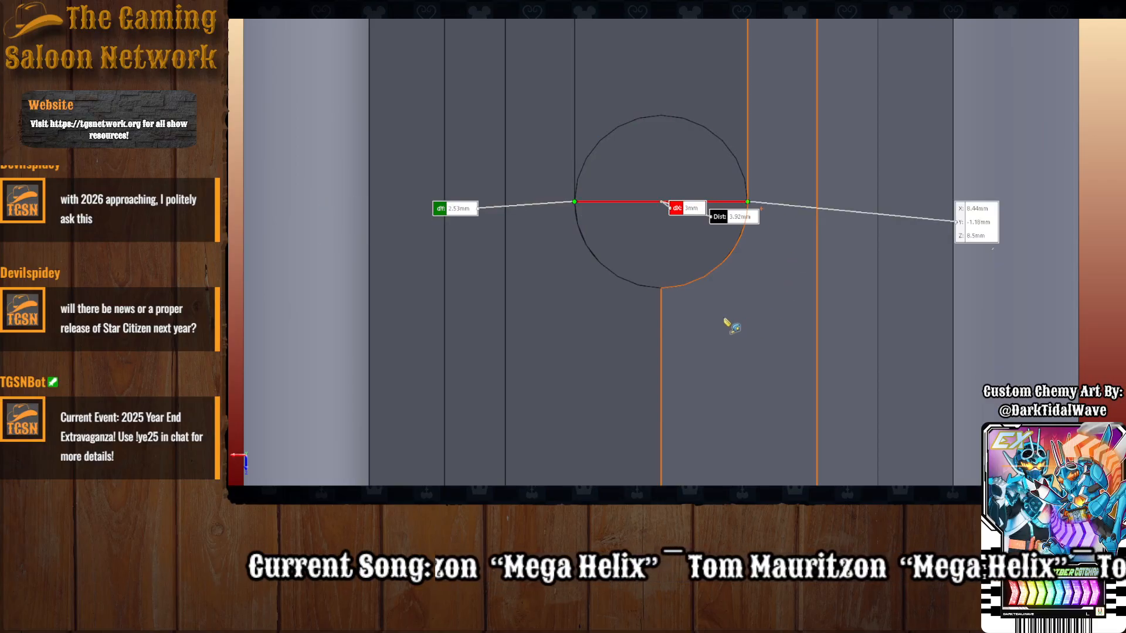
key("Escape")
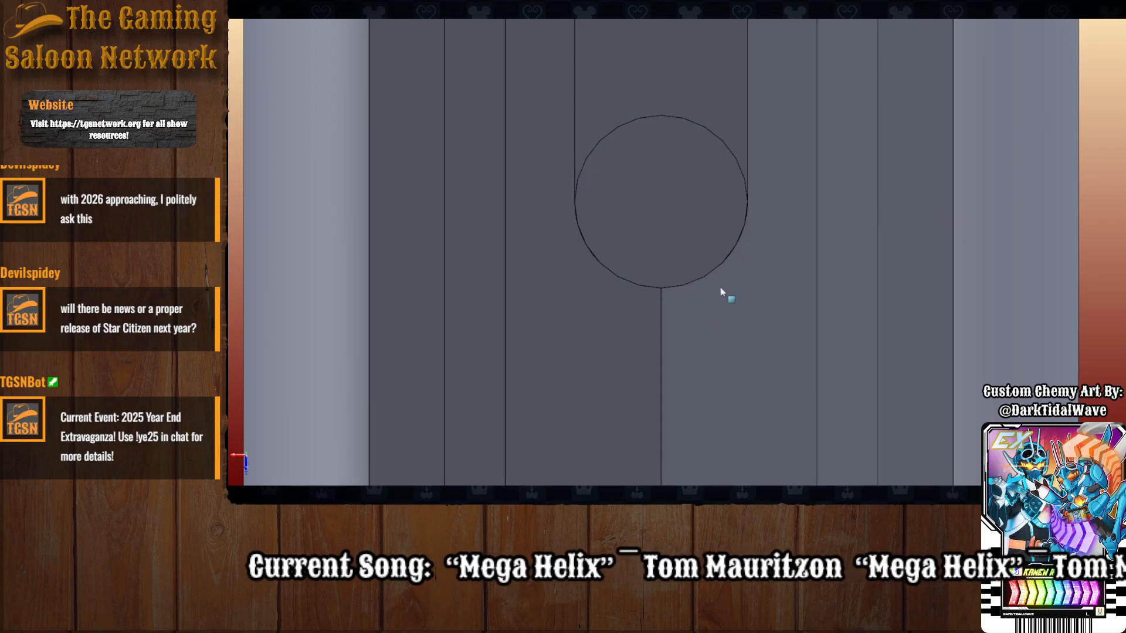
Edit the base sketch of the round post and dimension the height of its rectangle as 5 mm.
scroll(692, 246, "up", 4)
scroll(694, 175, "down", 2)
middle_click_drag(691, 221, 727, 318)
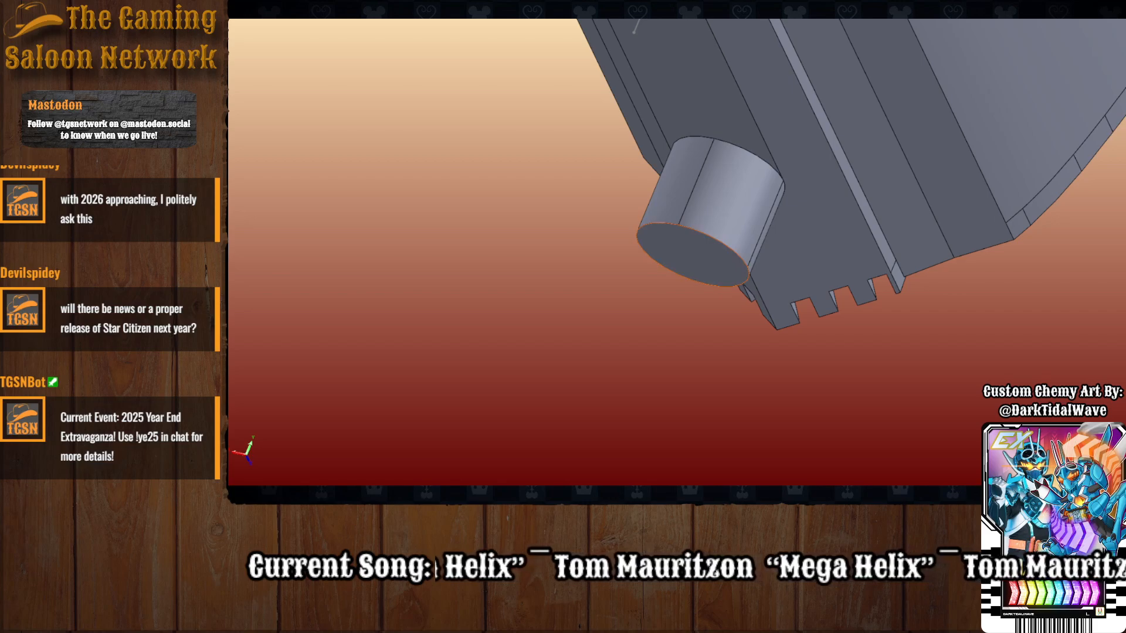
left_click(693, 254)
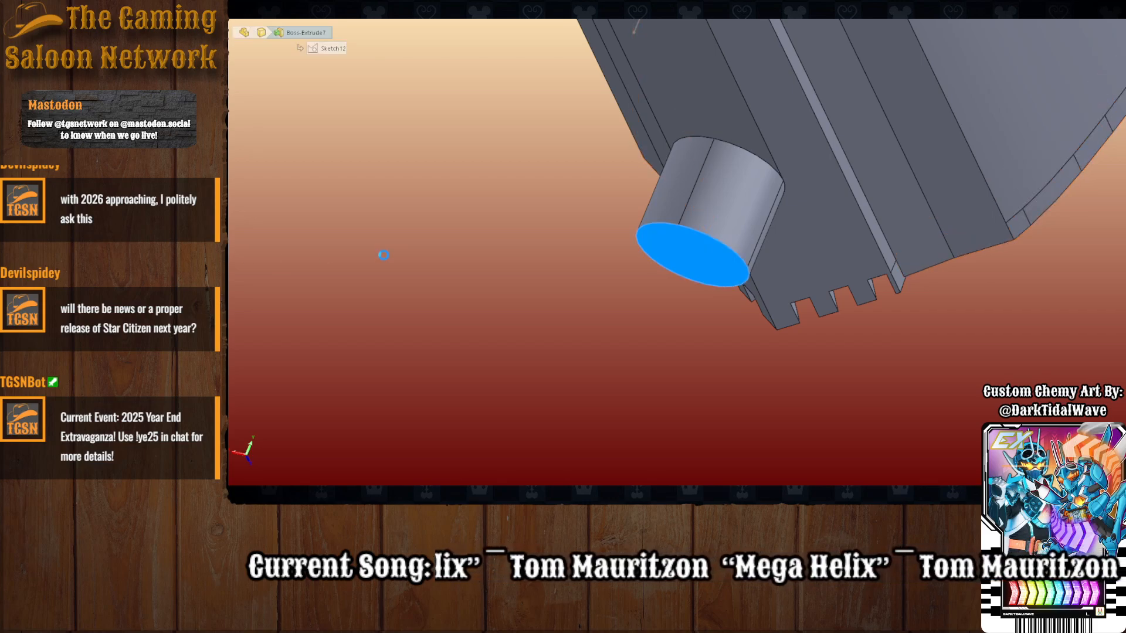
scroll(488, 212, "up", 3)
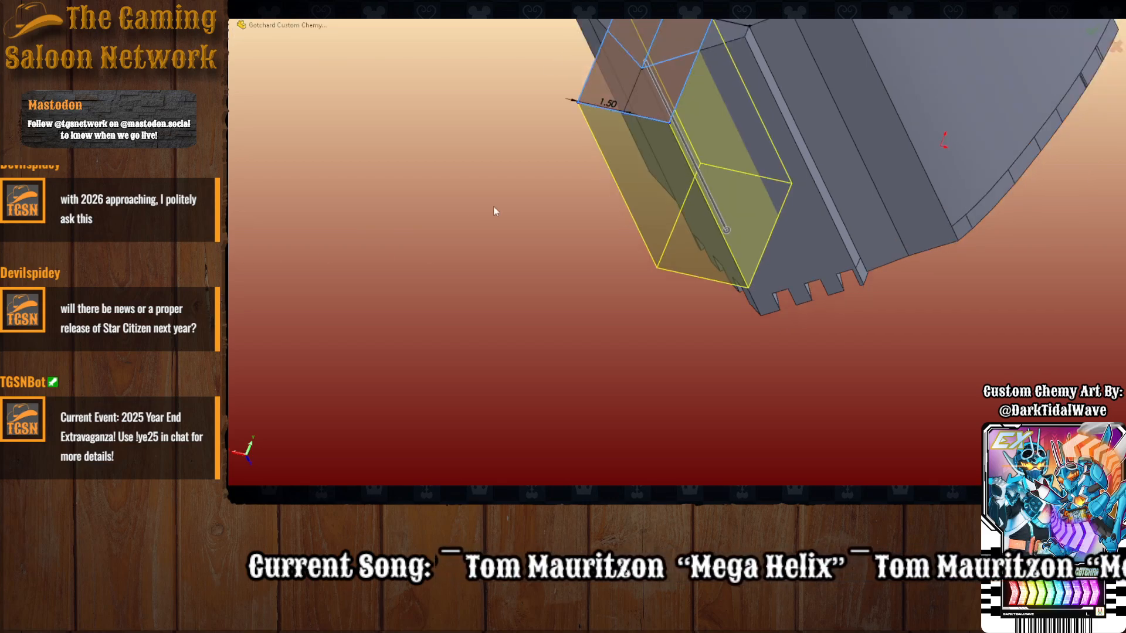
key("Return")
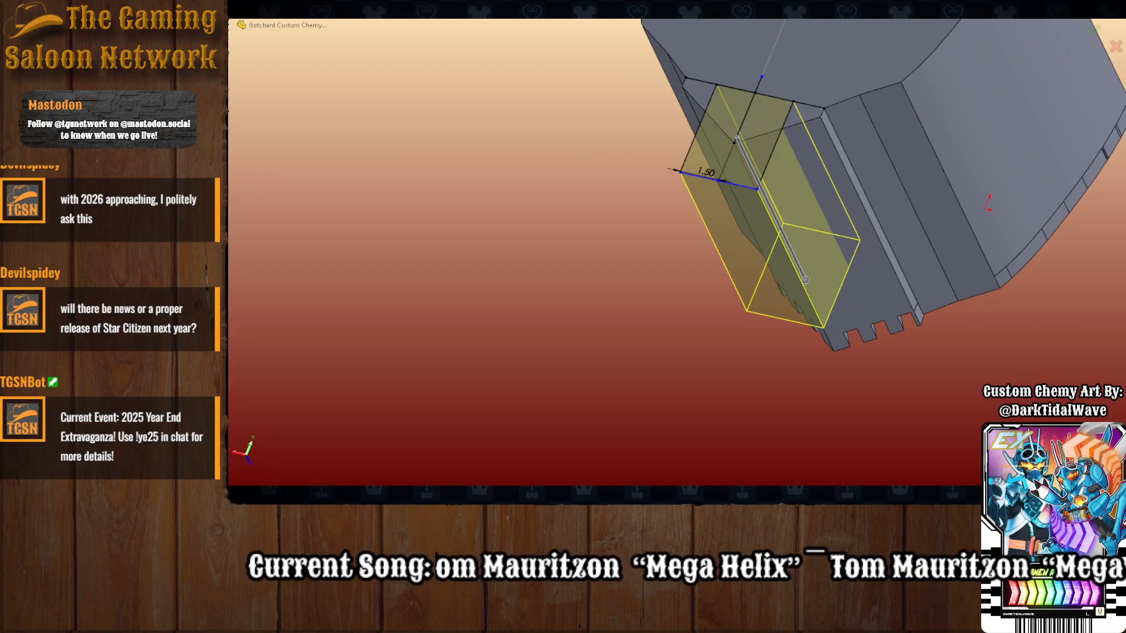
left_click(290, 245)
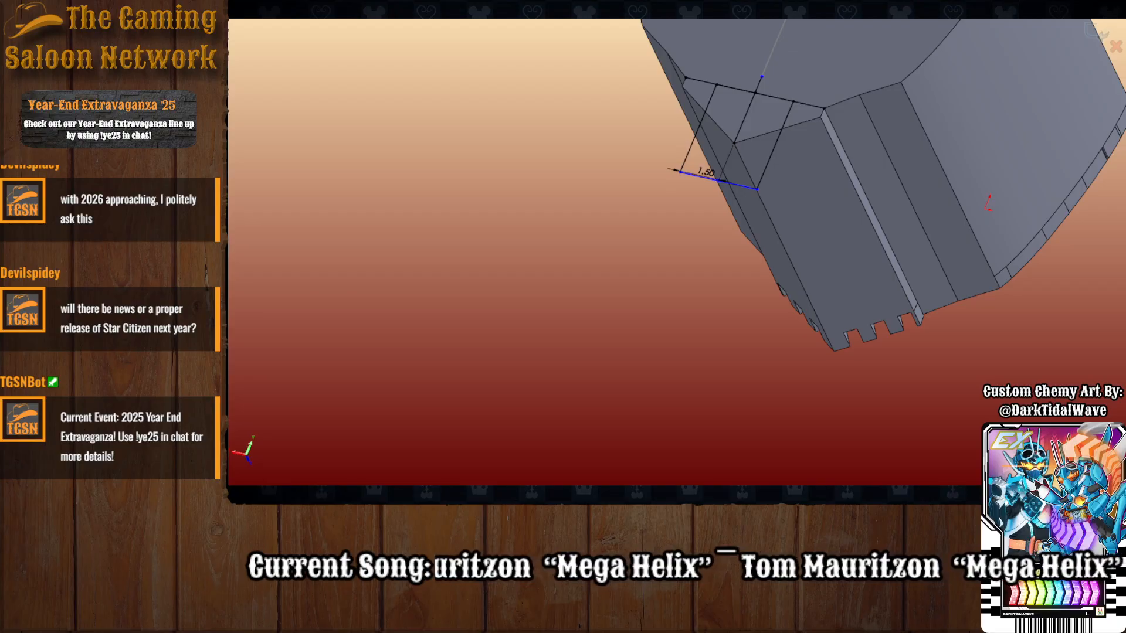
left_click(691, 154)
left_click(585, 120)
left_click(587, 166)
type("5")
key("Return")
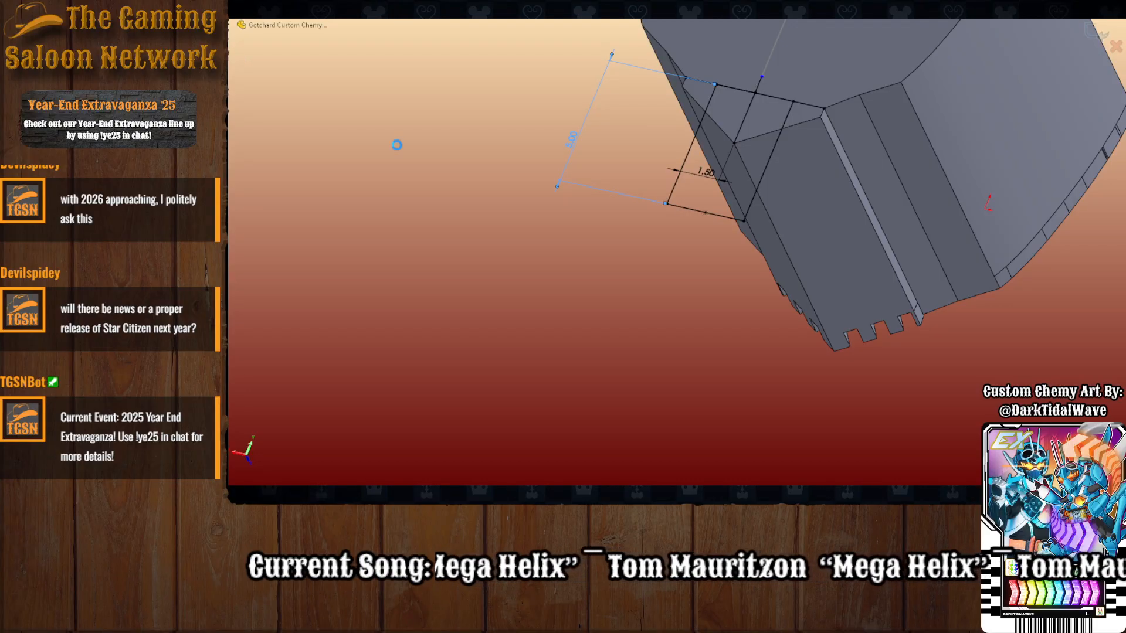
mouse_move(677, 253)
middle_mouse_down()
mouse_move(653, 269)
mouse_move(653, 244)
mouse_move(583, 209)
mouse_move(455, 216)
mouse_move(435, 272)
middle_mouse_up()
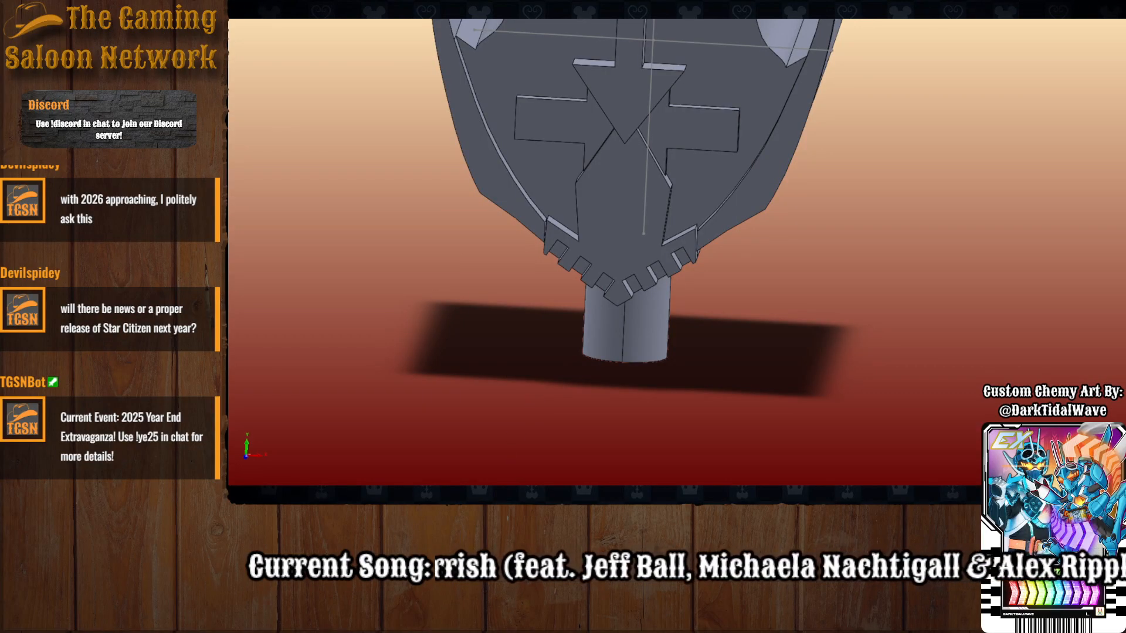
Switch to the figure assembly and mate the mask's round post concentrically with the hole in the torso's upper face.
left_click(480, 417)
scroll(614, 254, "up", 2)
middle_click_drag(603, 350, 563, 163)
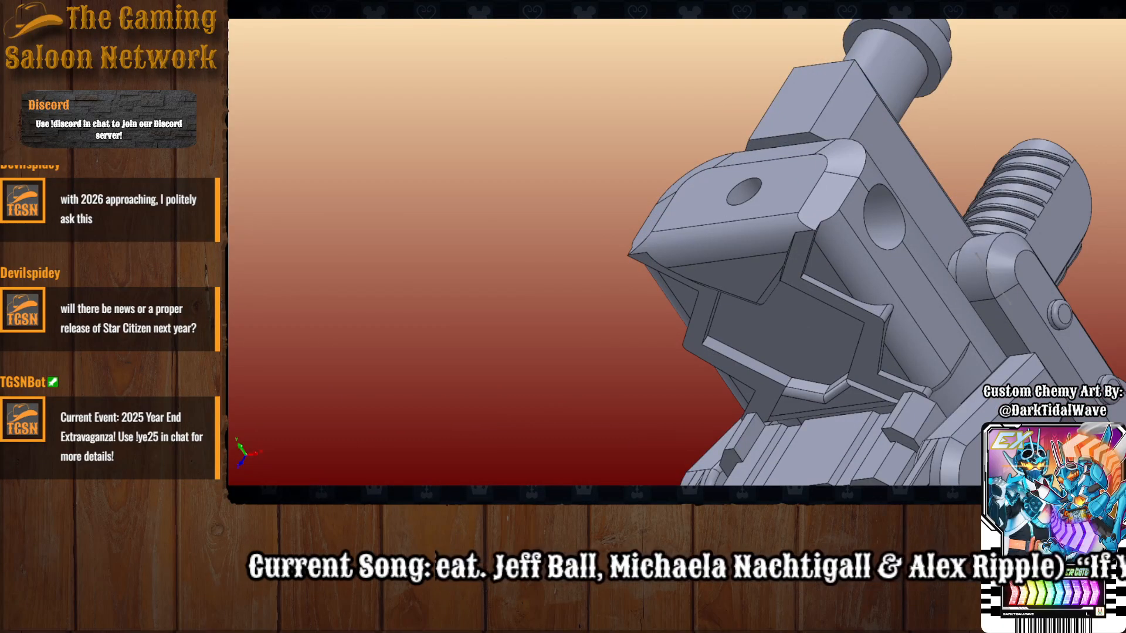
key("m")
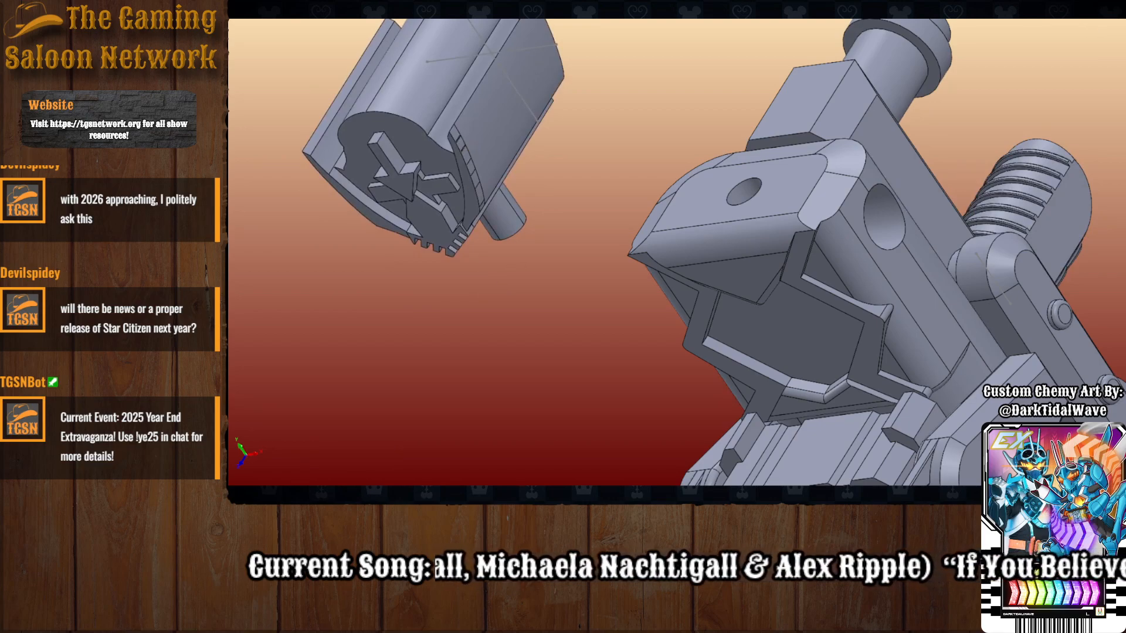
left_click(509, 220)
middle_click_drag(741, 196, 821, 200)
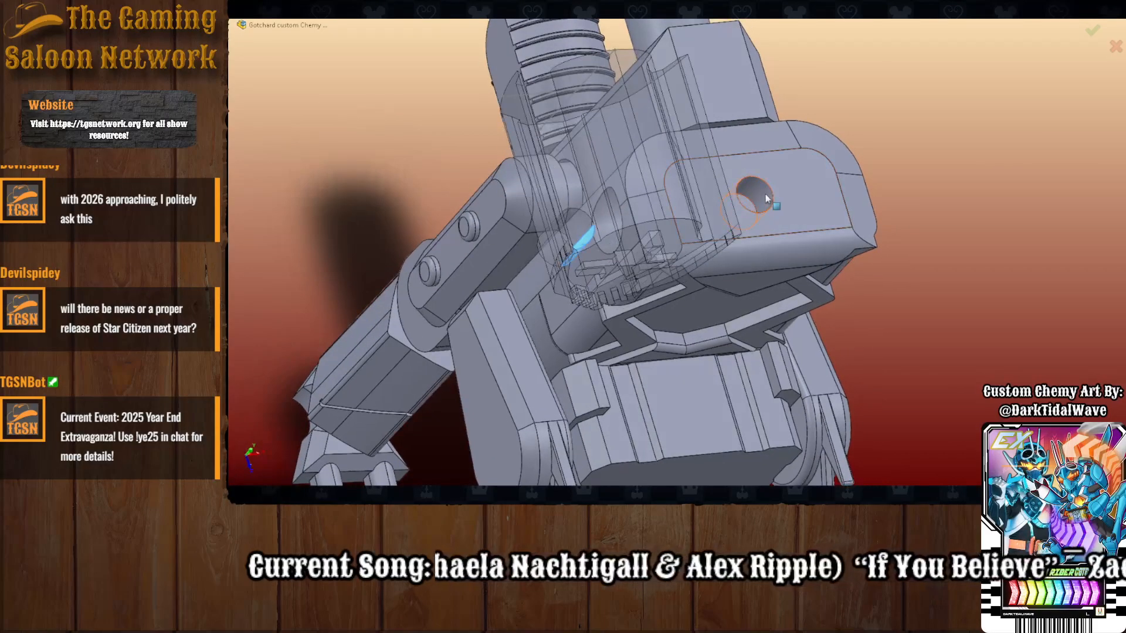
left_click(768, 208)
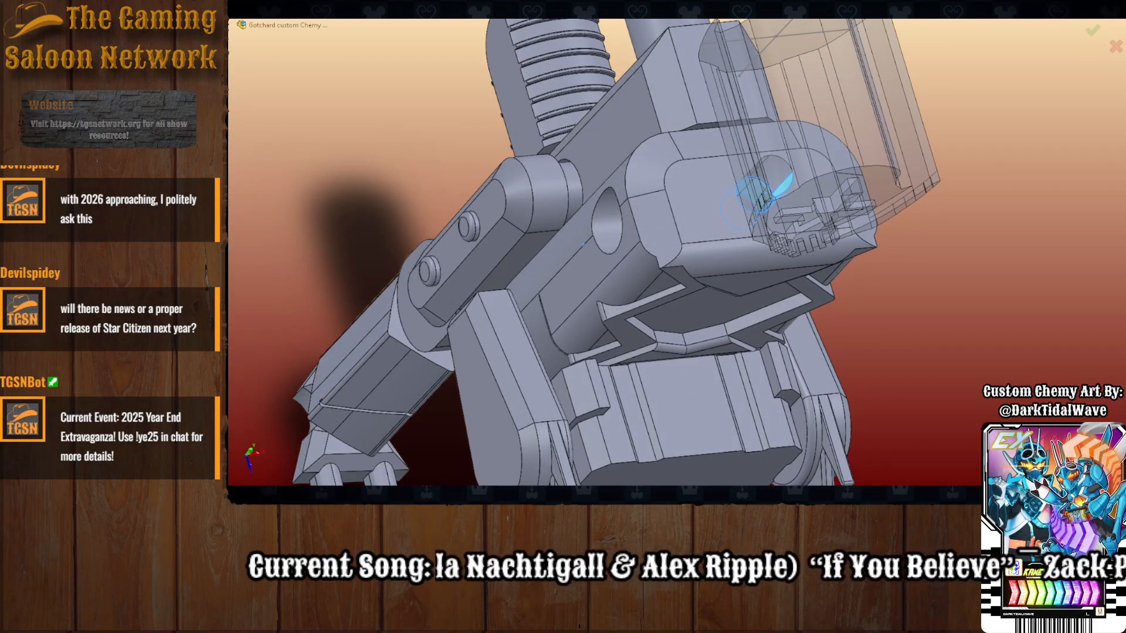
key("Return")
Mate the flat end of the mask's post with the floor of the torso's hole and check the seating from the front.
middle_click_drag(650, 191, 744, 218)
scroll(717, 230, "down", 4)
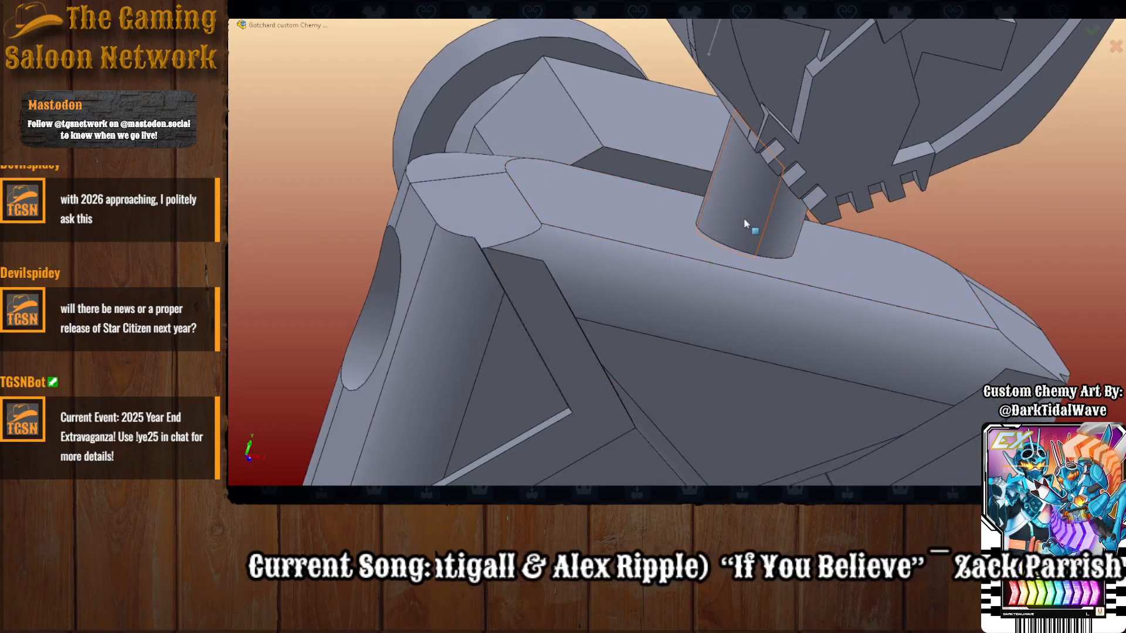
left_click(755, 202)
left_click_drag(755, 201, 762, 148)
middle_click_drag(740, 235, 775, 219)
left_click(787, 152)
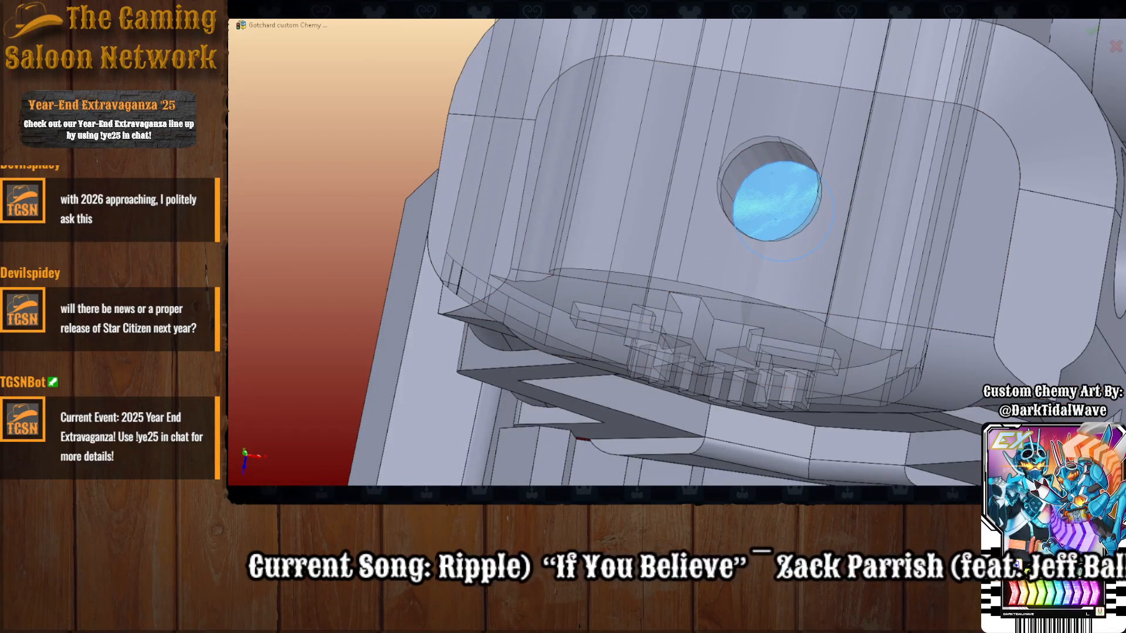
key("Return")
scroll(762, 281, "up", 4)
middle_click_drag(775, 325, 790, 124)
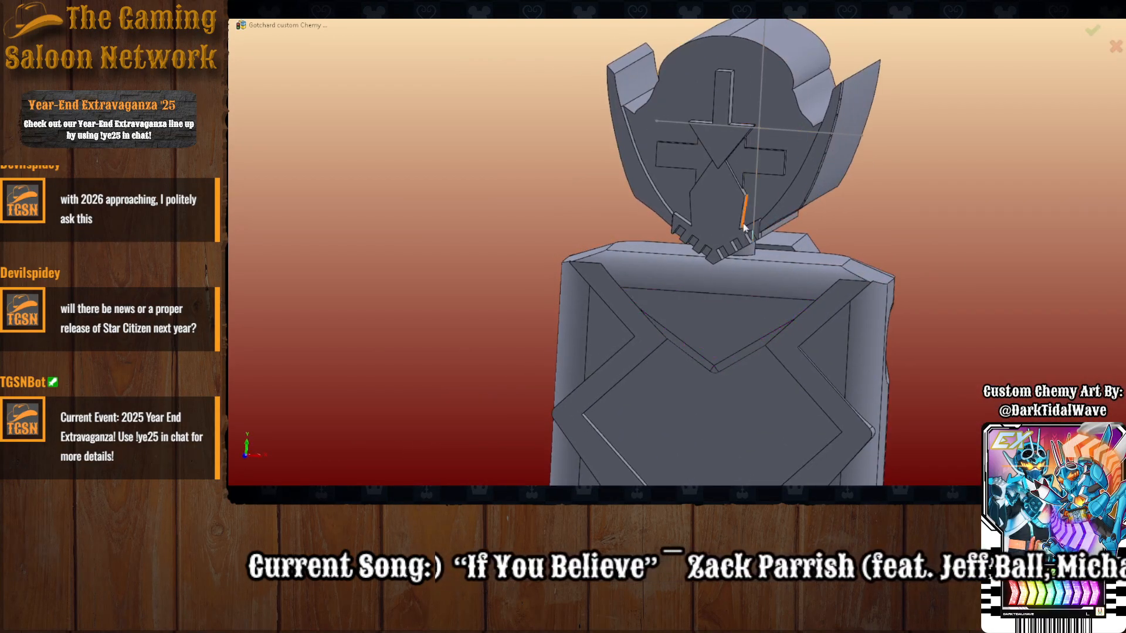
middle_click_drag(739, 252, 696, 377)
scroll(763, 317, "down", 5)
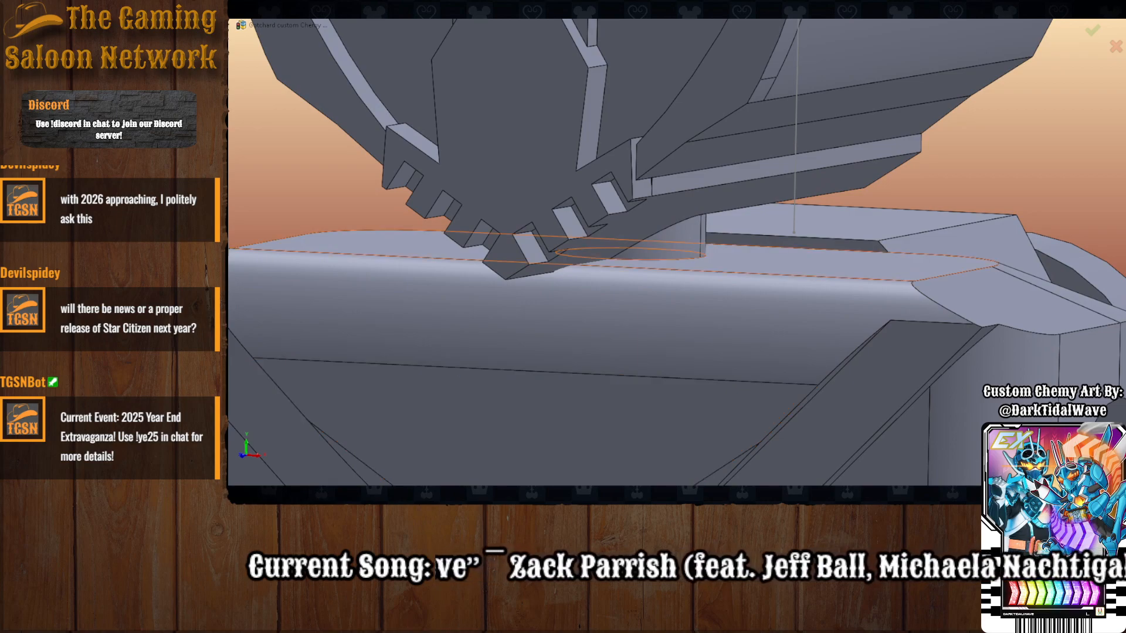
mouse_move(574, 449)
middle_mouse_down()
mouse_move(473, 447)
mouse_move(515, 410)
mouse_move(546, 448)
mouse_move(447, 448)
mouse_move(408, 470)
mouse_move(533, 442)
mouse_move(555, 458)
middle_mouse_up()
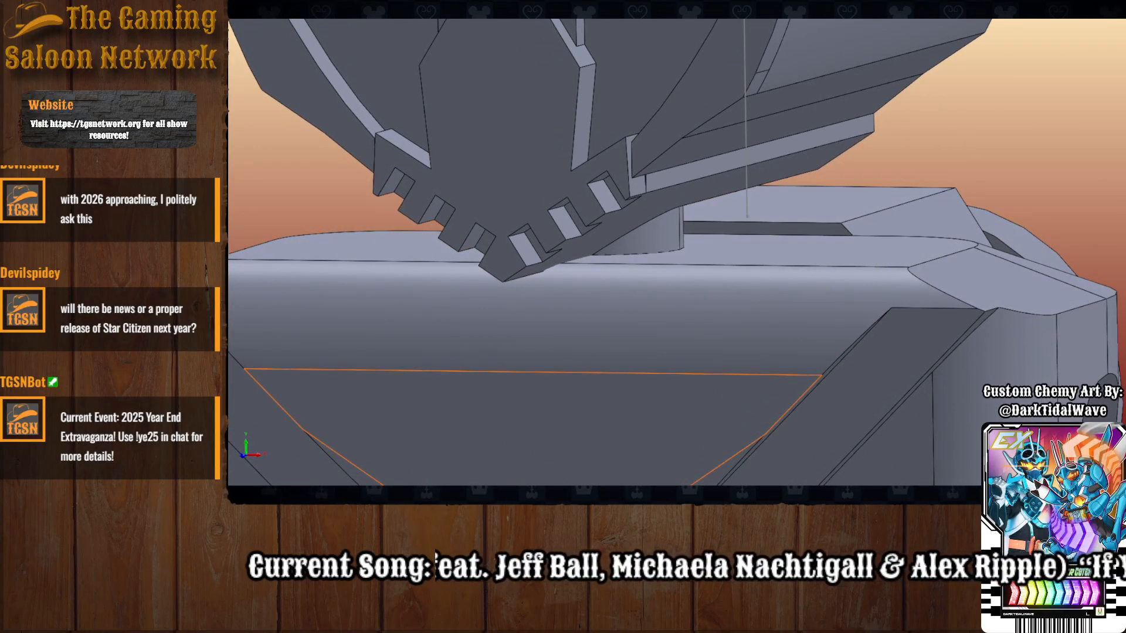
Return to the mask-shaped part and delete the whole post, including its fillet, cut and extruded block.
key("Tab")
middle_click_drag(610, 440, 514, 390)
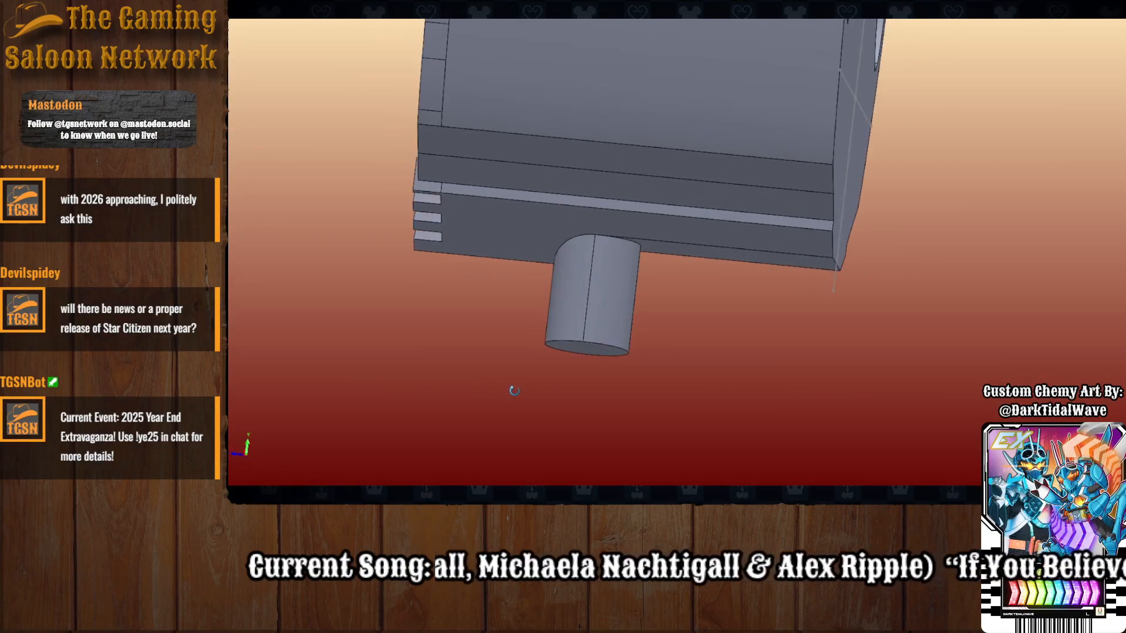
left_click(589, 313)
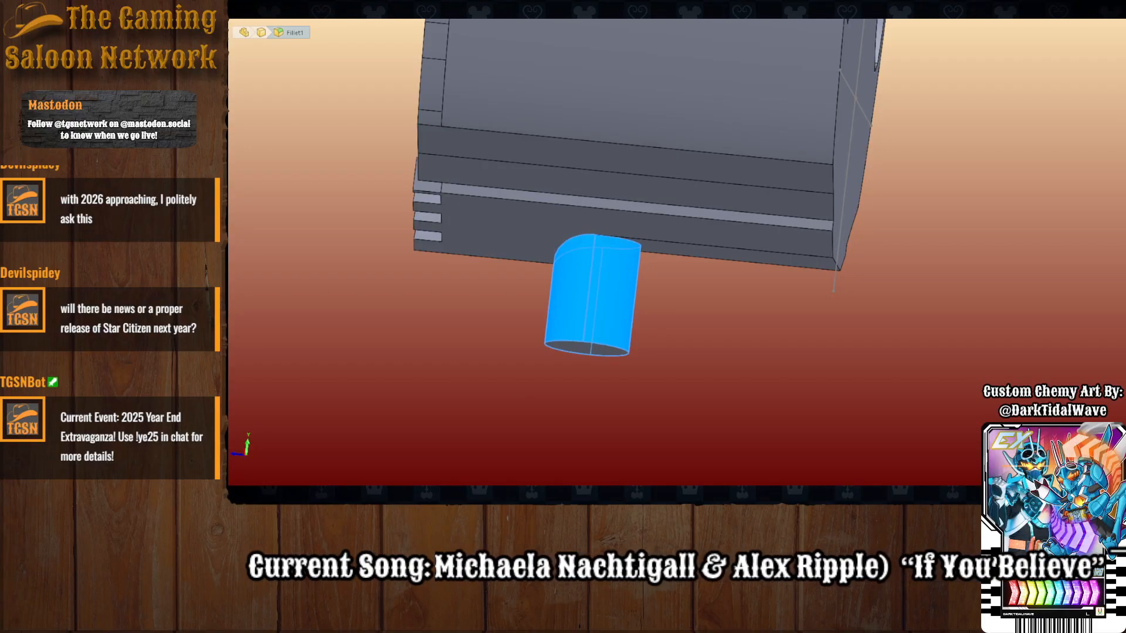
left_click(691, 176)
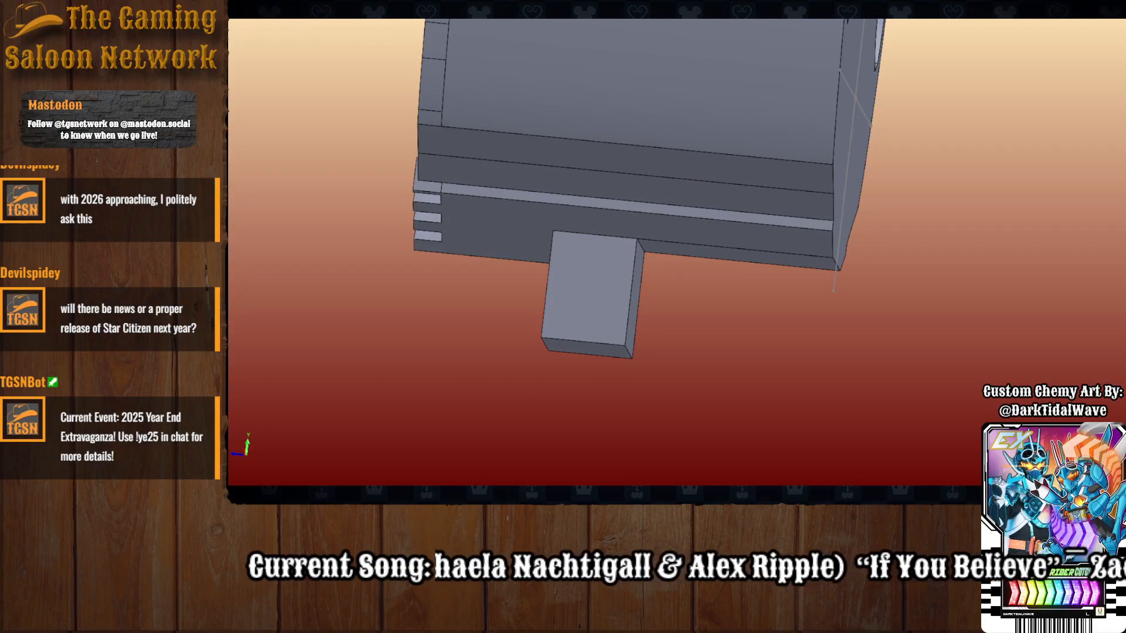
left_click(737, 258)
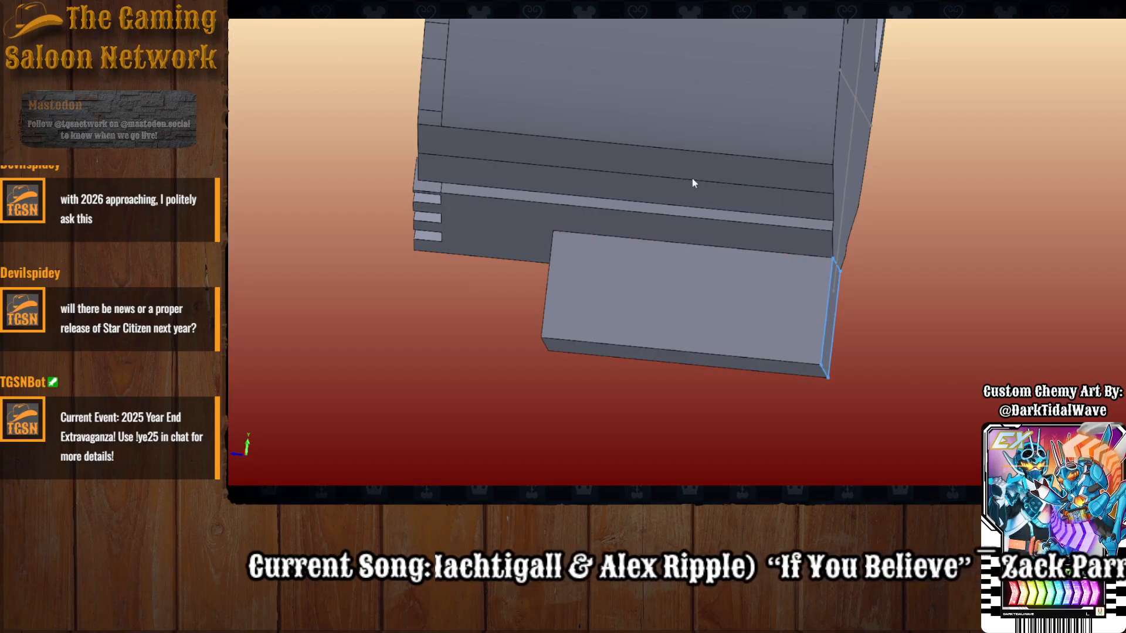
left_click(686, 302)
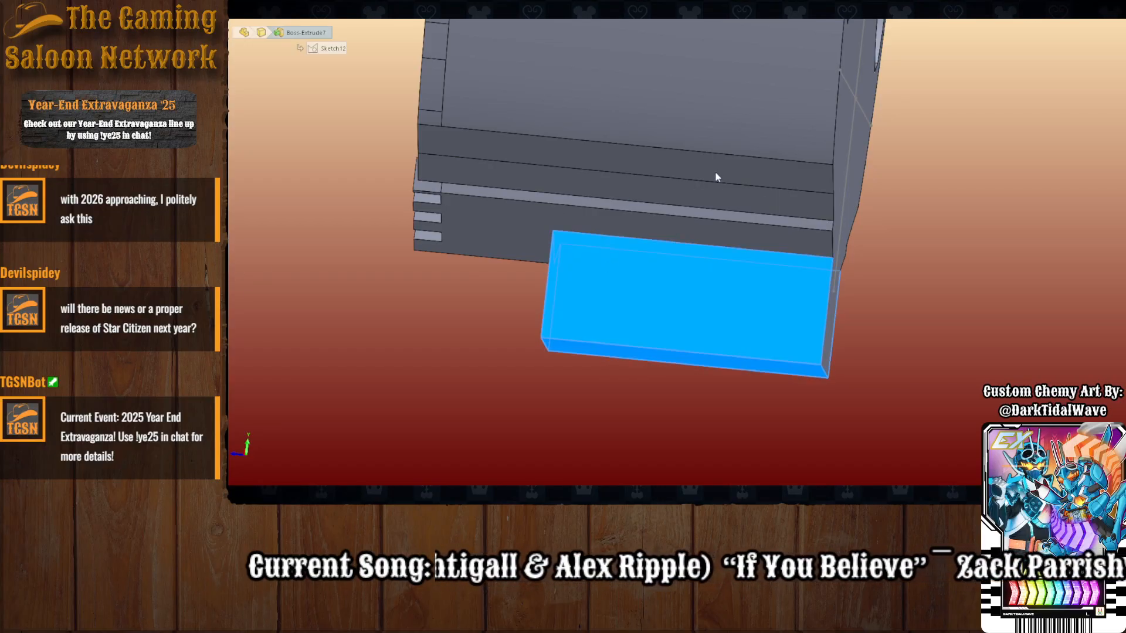
key("Delete")
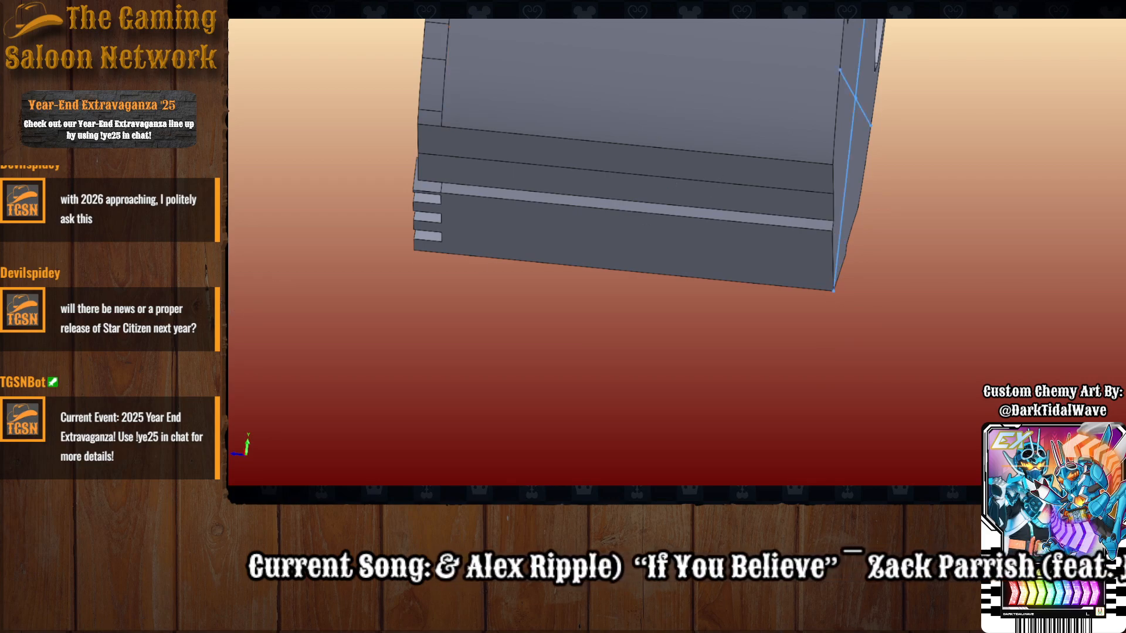
Sketch a closed outline on the body's rear face along the lower tip's slanted and short vertical edges, joined by a horizontal line above.
middle_click_drag(681, 176, 705, 314)
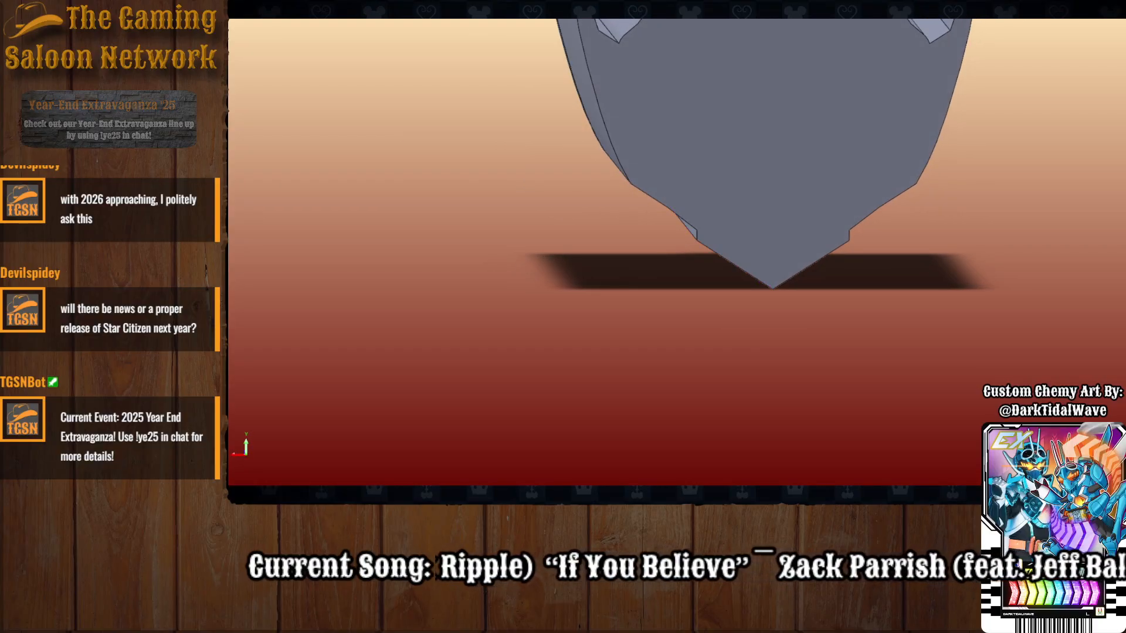
left_click(766, 253)
left_click(833, 268)
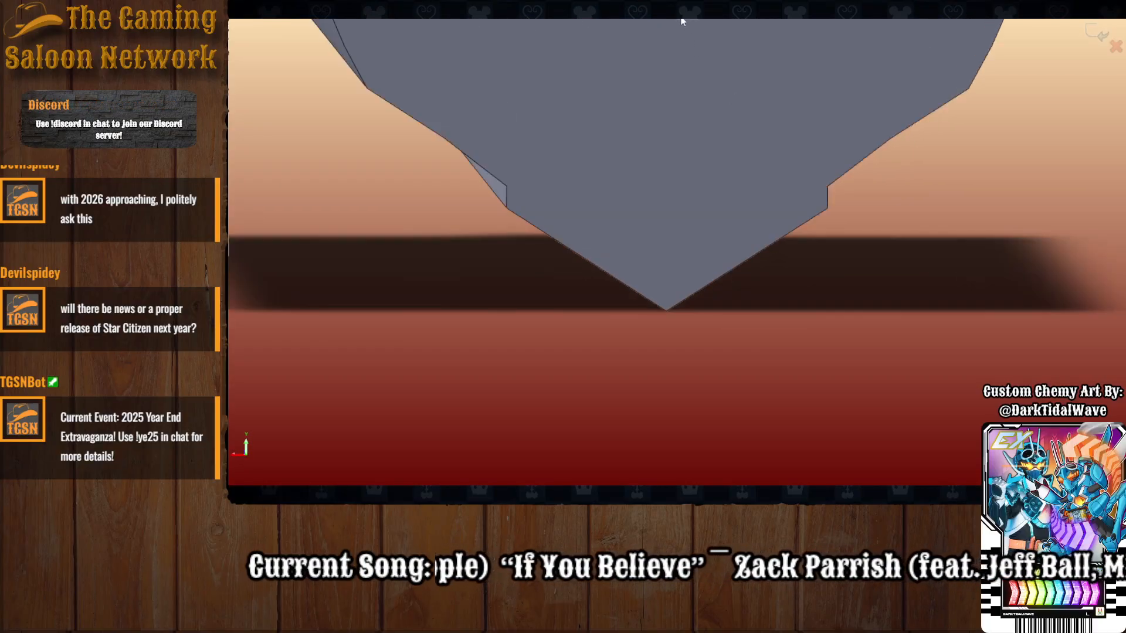
scroll(680, 161, "up", 4)
scroll(669, 147, "down", 4)
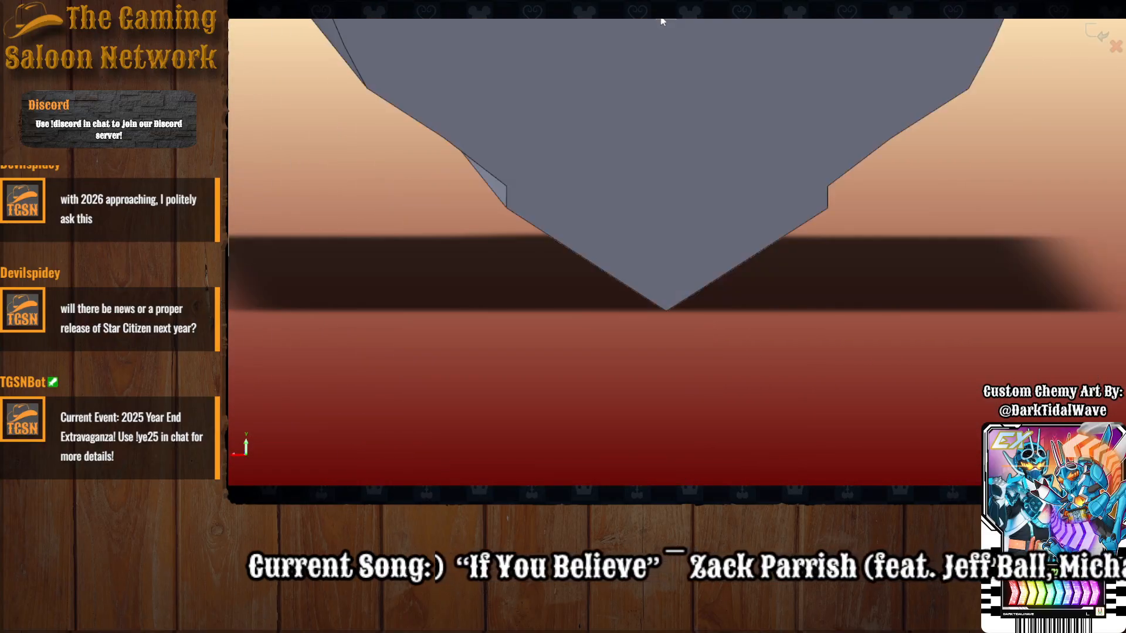
scroll(660, 246, "up", 5)
scroll(604, 403, "up", 3)
scroll(684, 385, "down", 6)
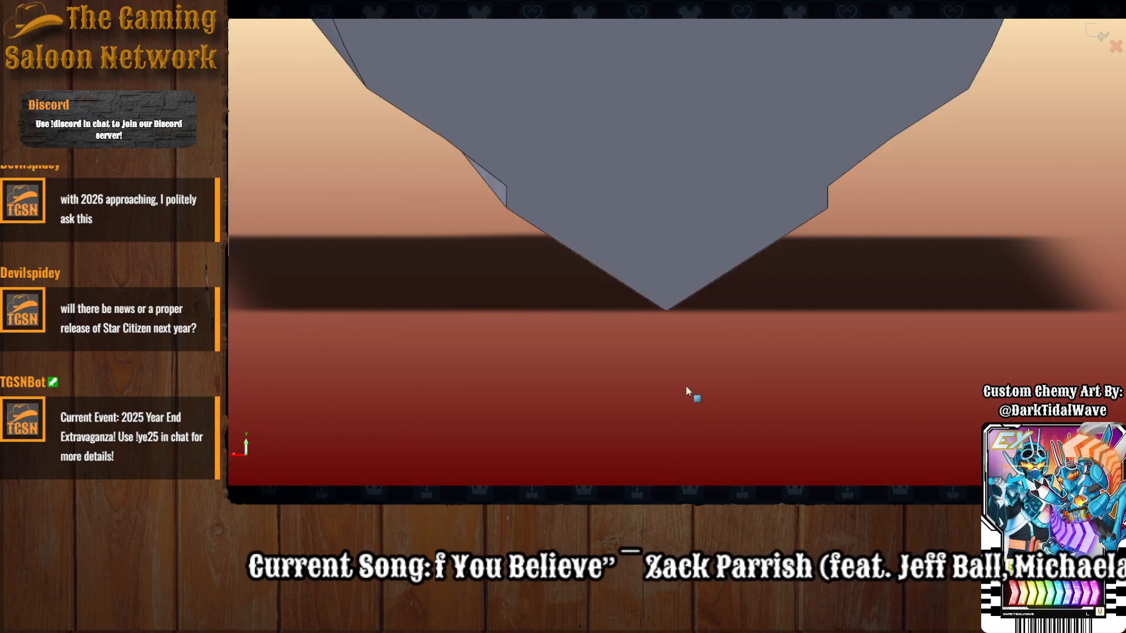
scroll(756, 172, "up", 4)
scroll(708, 451, "down", 3)
scroll(708, 452, "up", 3)
scroll(692, 410, "down", 2)
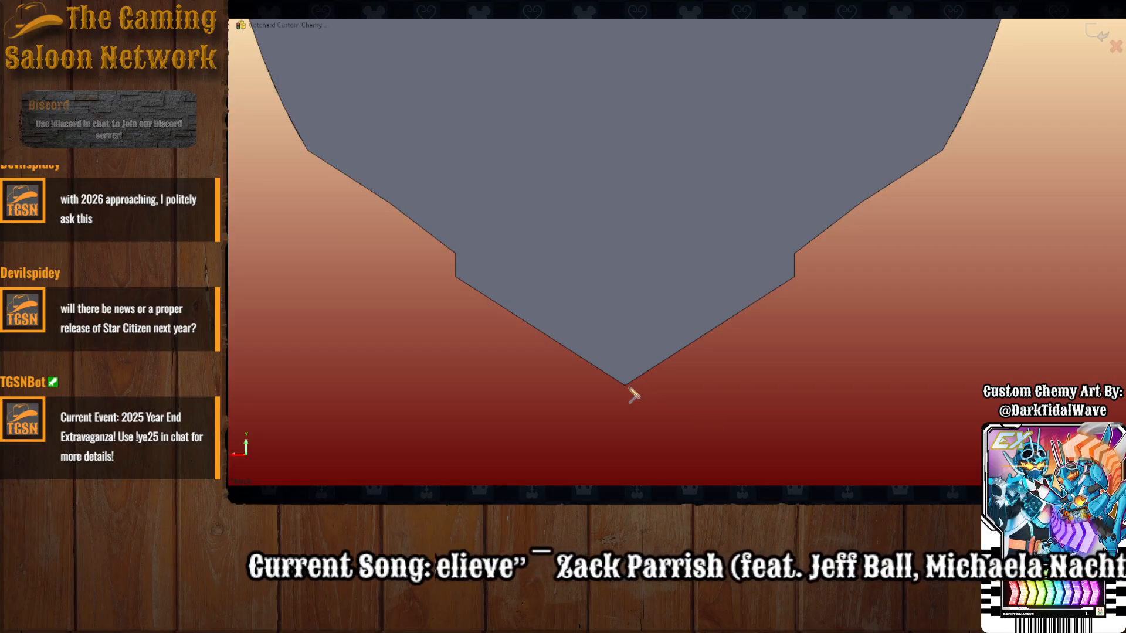
left_click(486, 297)
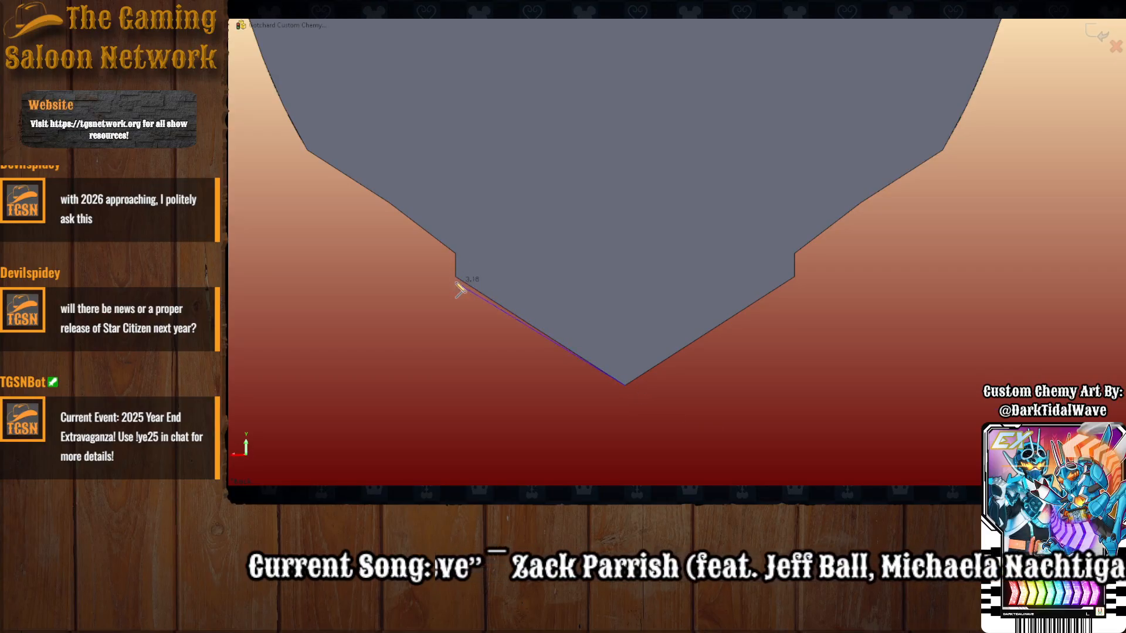
left_click(455, 276)
left_click(455, 253)
left_click(794, 254)
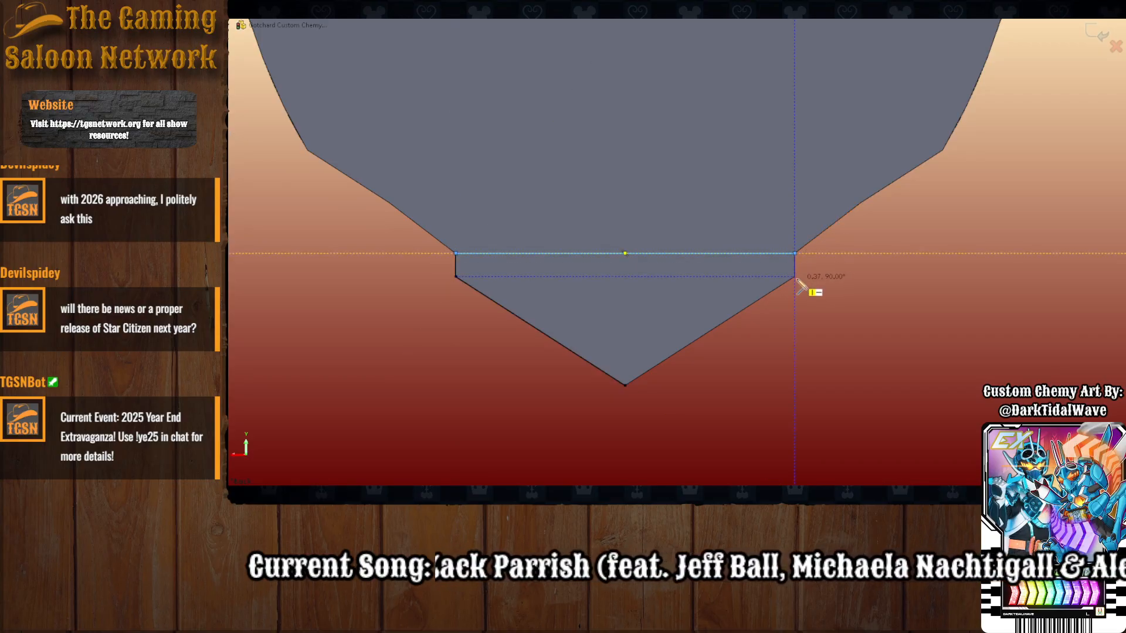
left_click(795, 276)
left_click(625, 386)
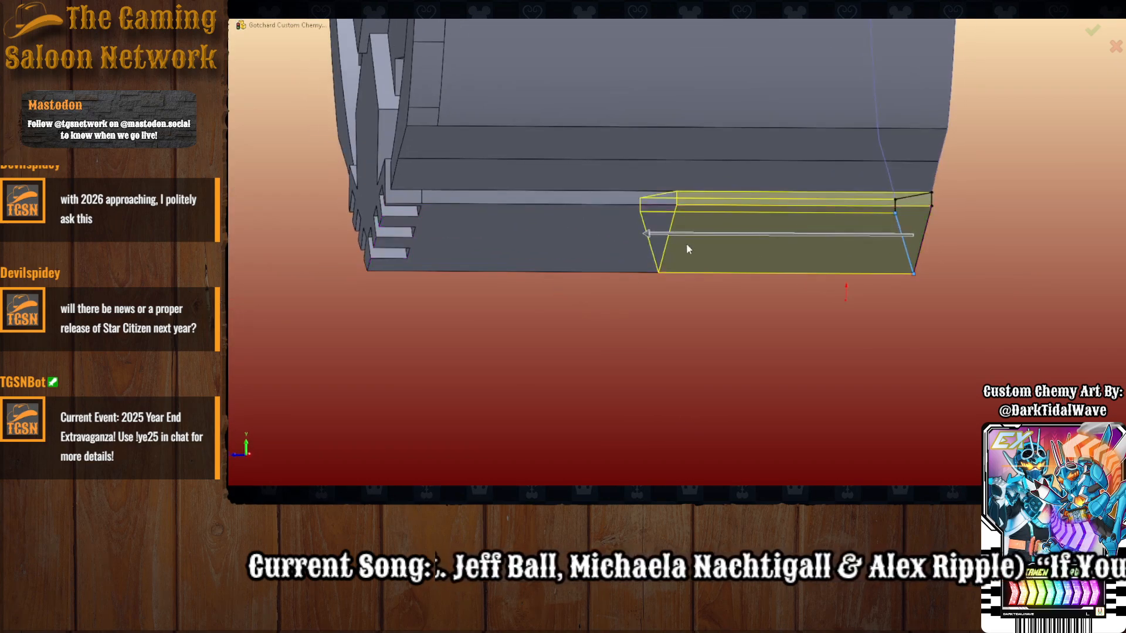
Cut the outlined lower tip away from the rear of the body forward, stopping just behind the front teeth.
left_click_drag(649, 235, 392, 237)
mouse_move(463, 354)
middle_mouse_down()
mouse_move(455, 299)
mouse_move(503, 338)
mouse_move(557, 336)
mouse_move(535, 332)
mouse_move(551, 359)
middle_mouse_up()
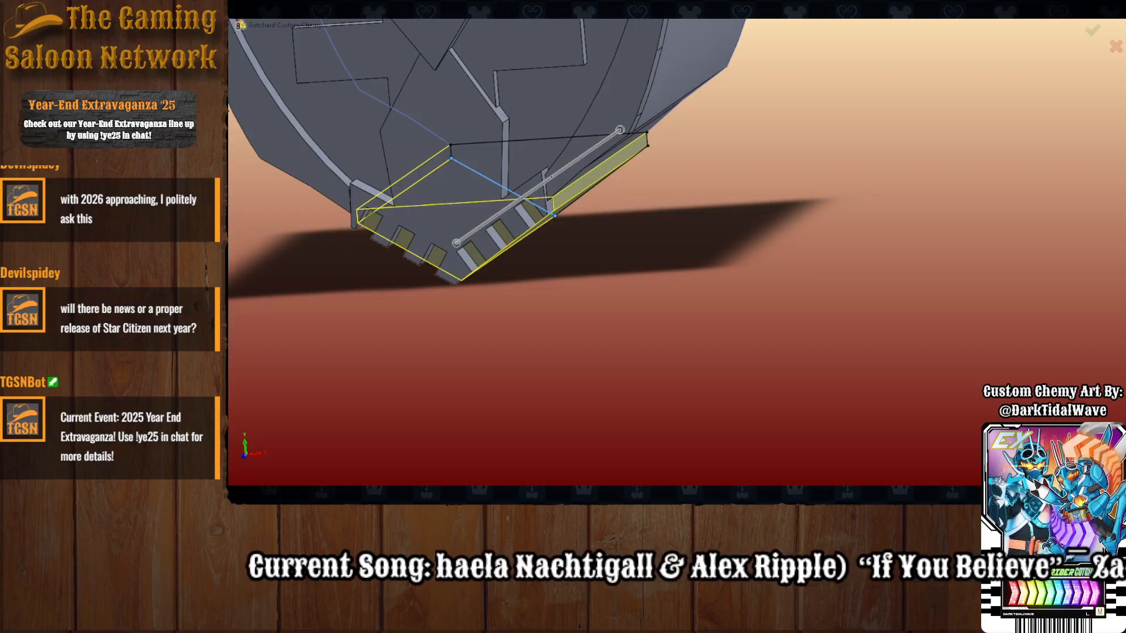
key("Down")
mouse_move(586, 346)
middle_mouse_down()
mouse_move(500, 319)
mouse_move(447, 337)
mouse_move(478, 292)
mouse_move(477, 315)
mouse_move(428, 314)
mouse_move(446, 293)
middle_mouse_up()
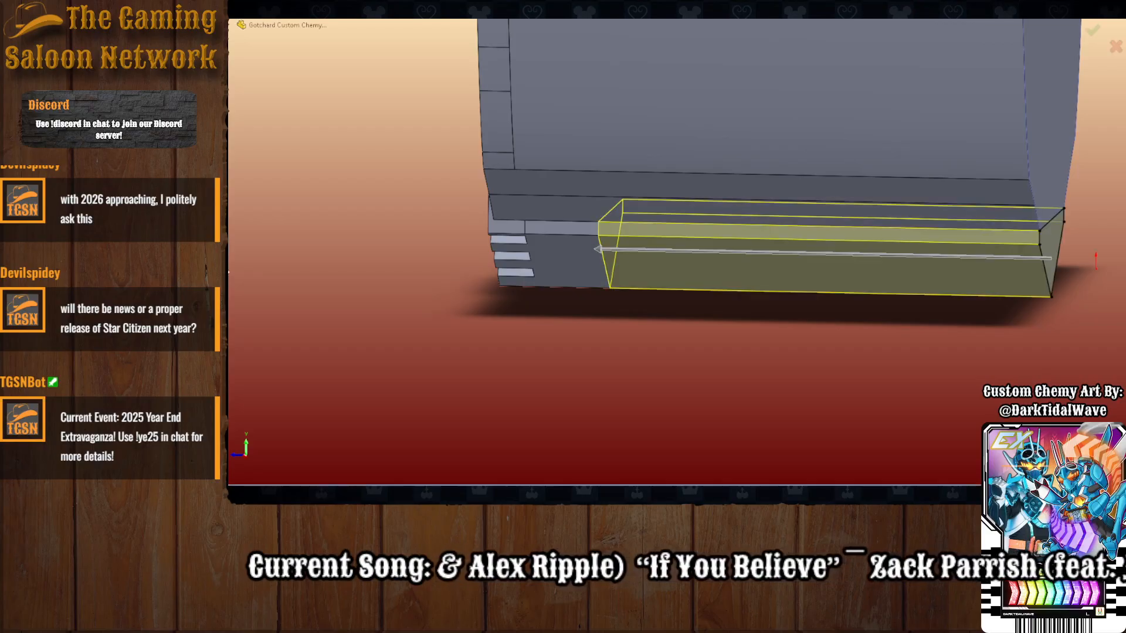
left_click(224, 274)
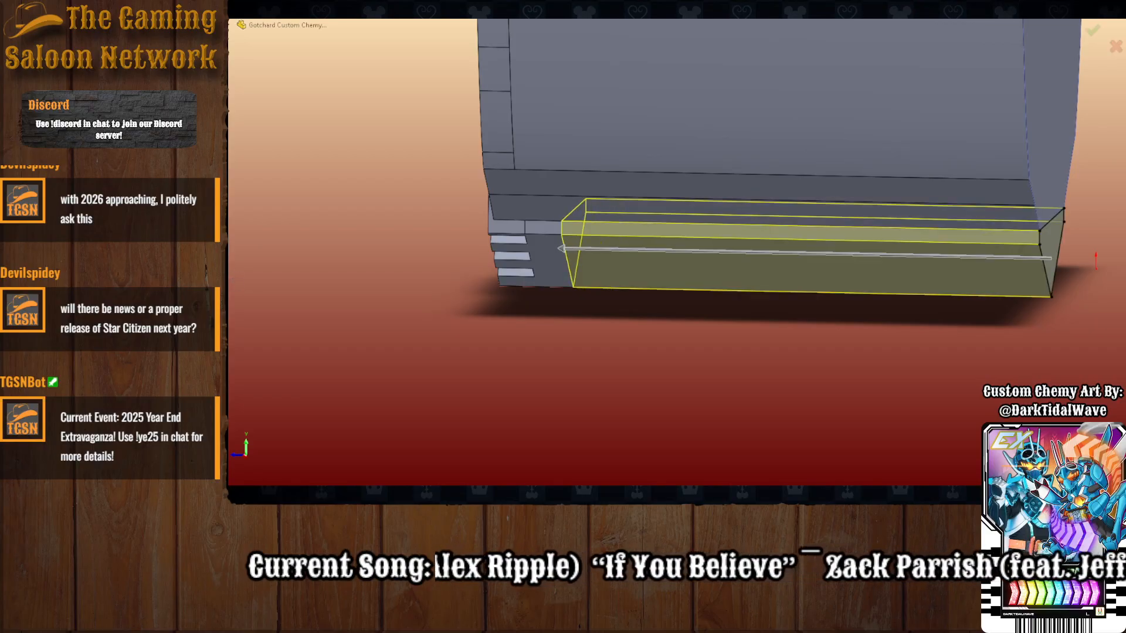
key("Return")
middle_click_drag(706, 407, 659, 178)
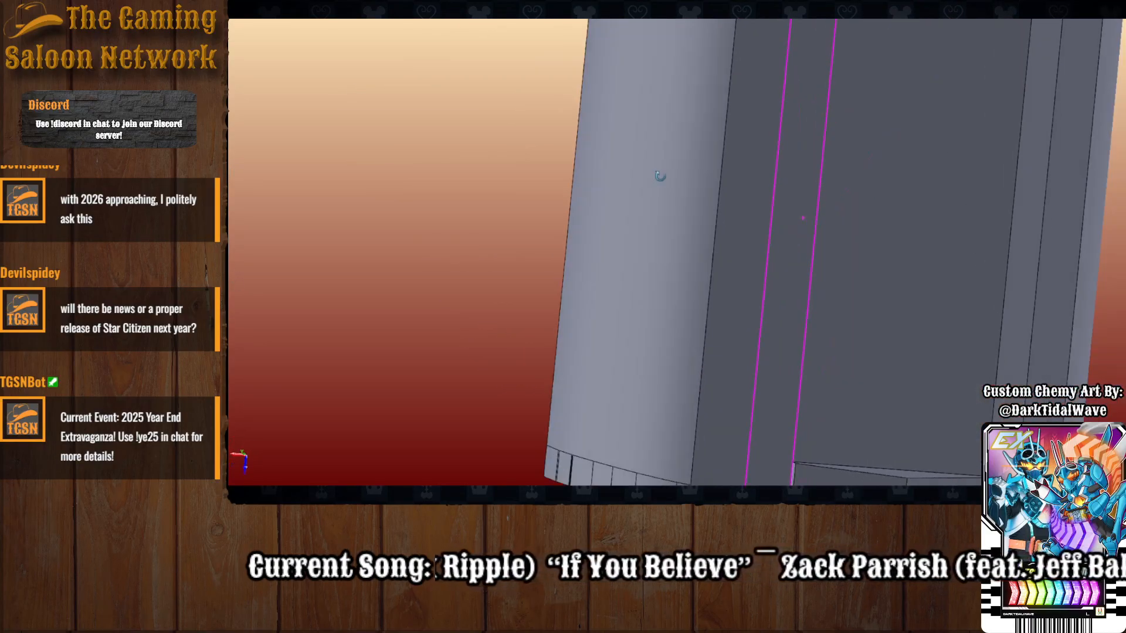
scroll(659, 178, "up", 4)
left_click(1027, 257)
scroll(953, 207, "down", 2)
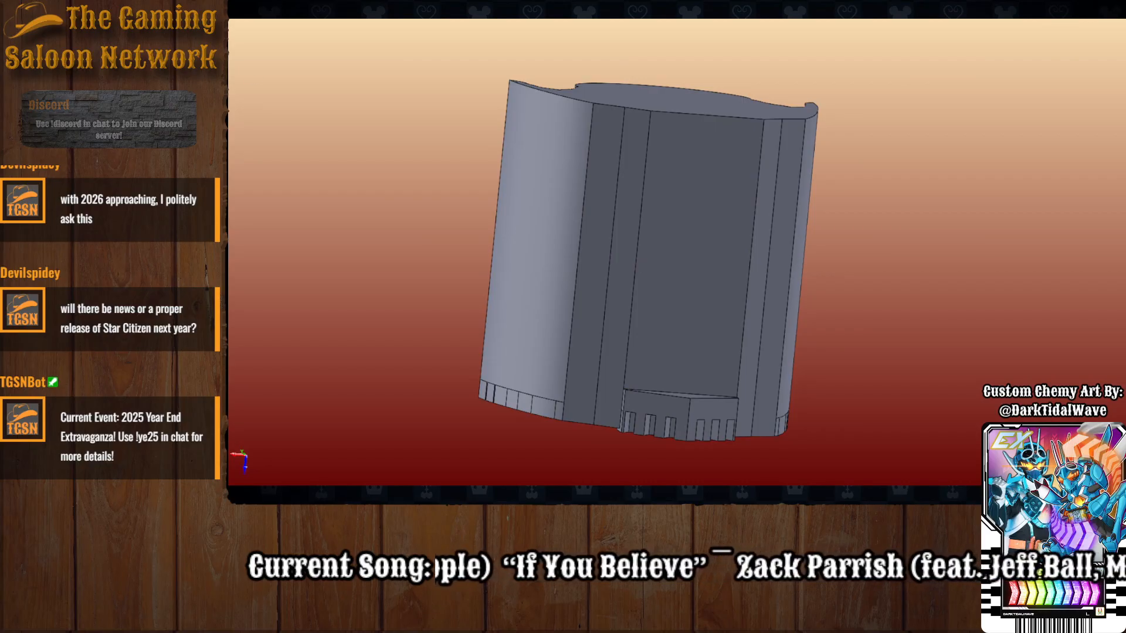
Start a sketch on the body's underside and draw a centred vertical line ending at the midpoint of the front tip's edge.
left_click(674, 280)
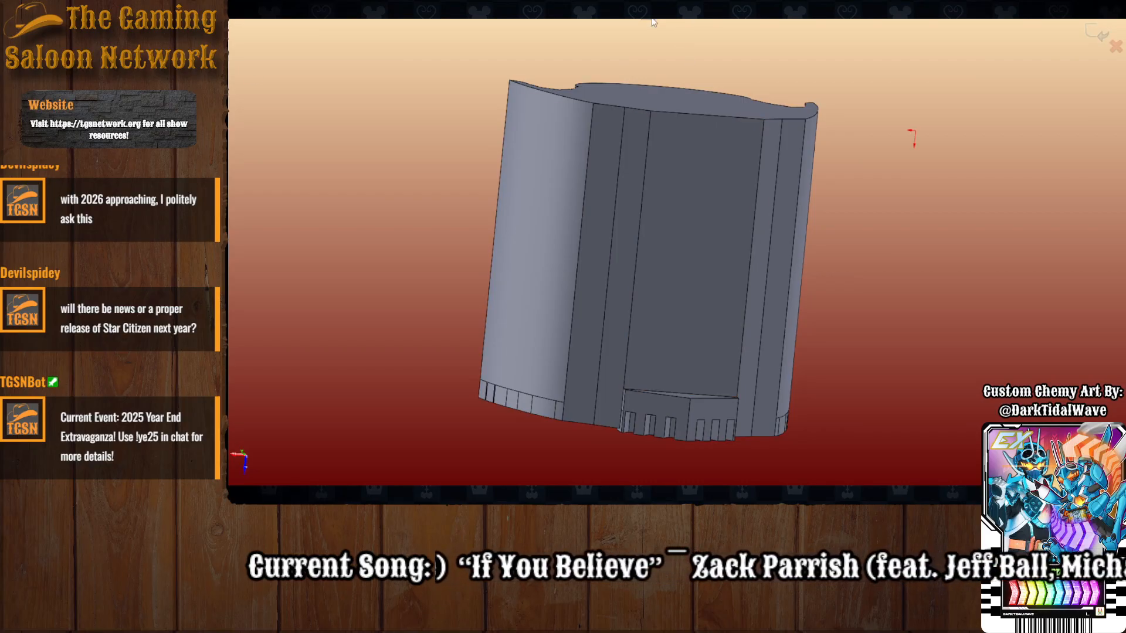
left_click(667, 20)
left_click(610, 341)
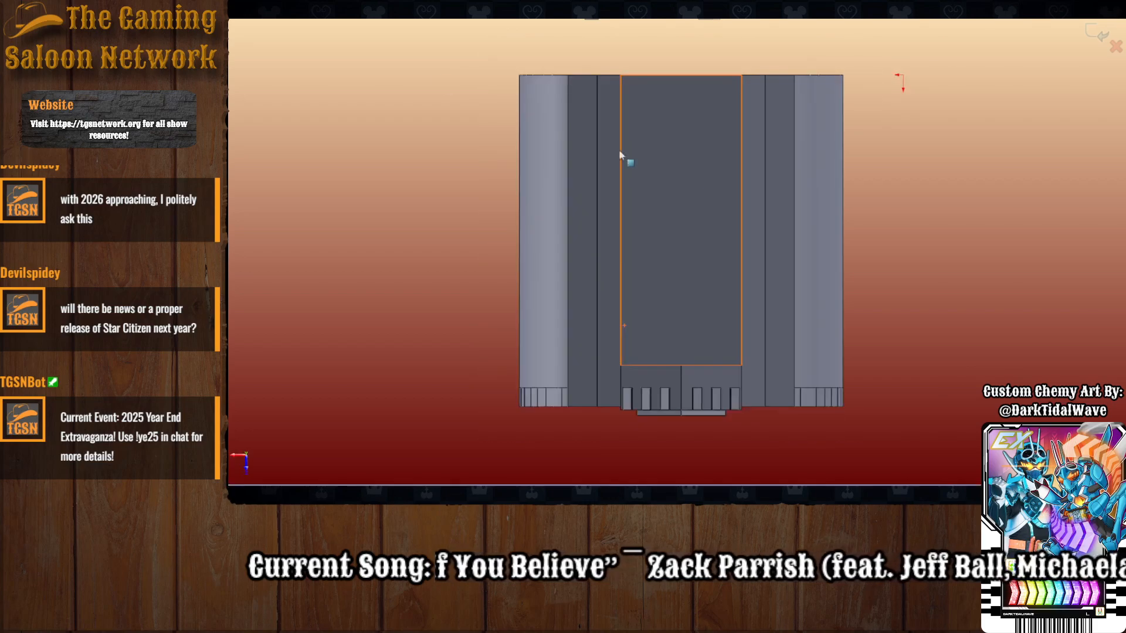
scroll(364, 93, "up", 1)
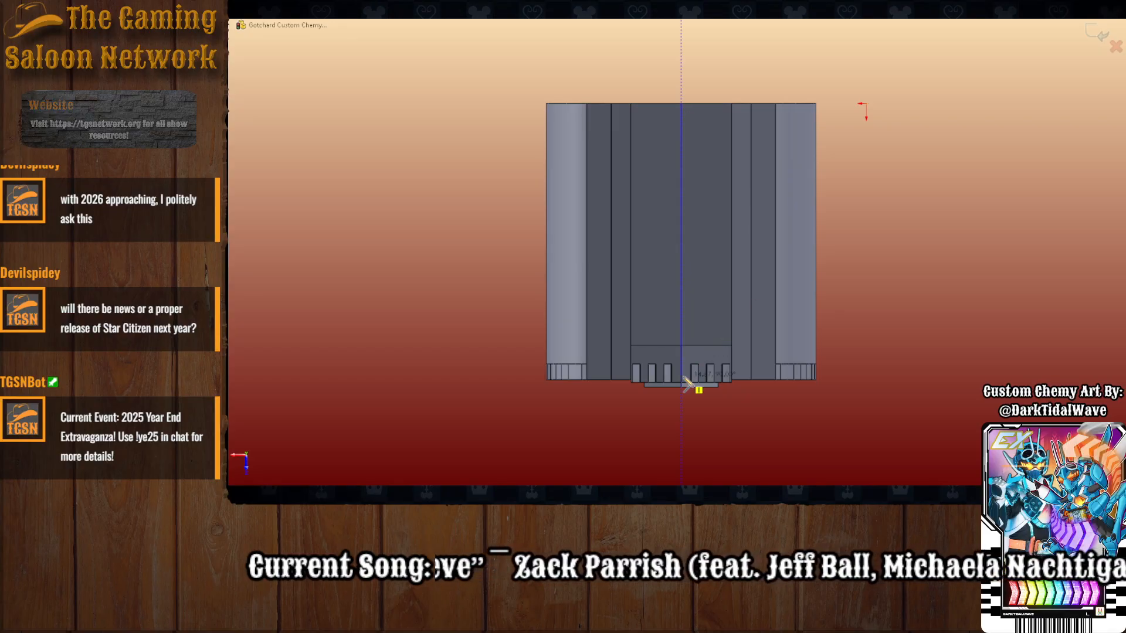
scroll(686, 381, "down", 3)
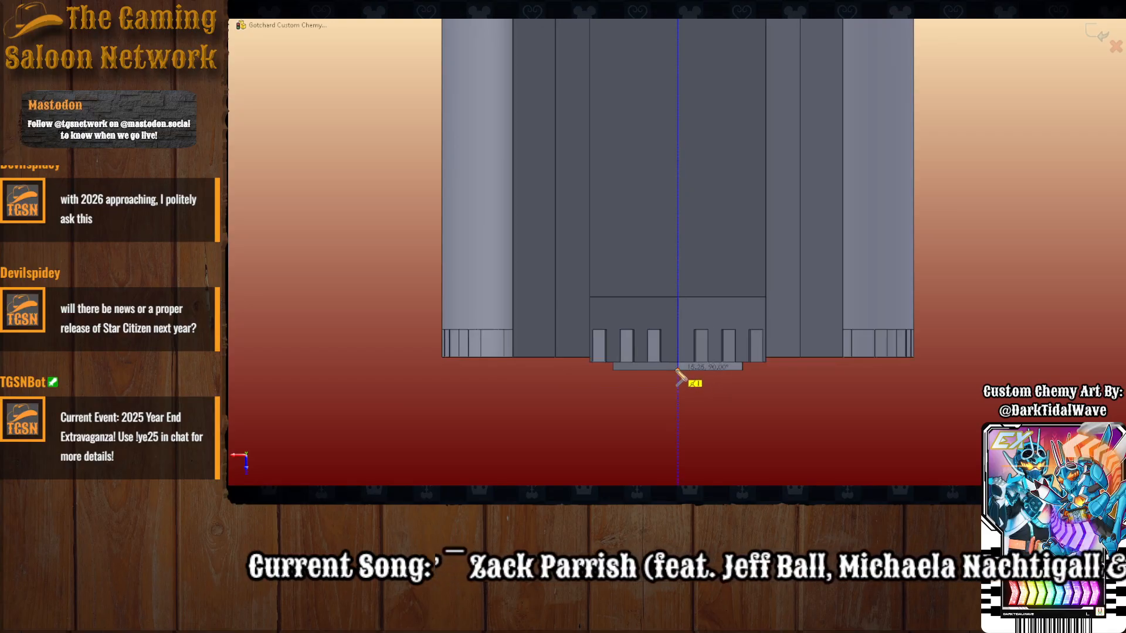
left_click(678, 371)
scroll(741, 276, "up", 3)
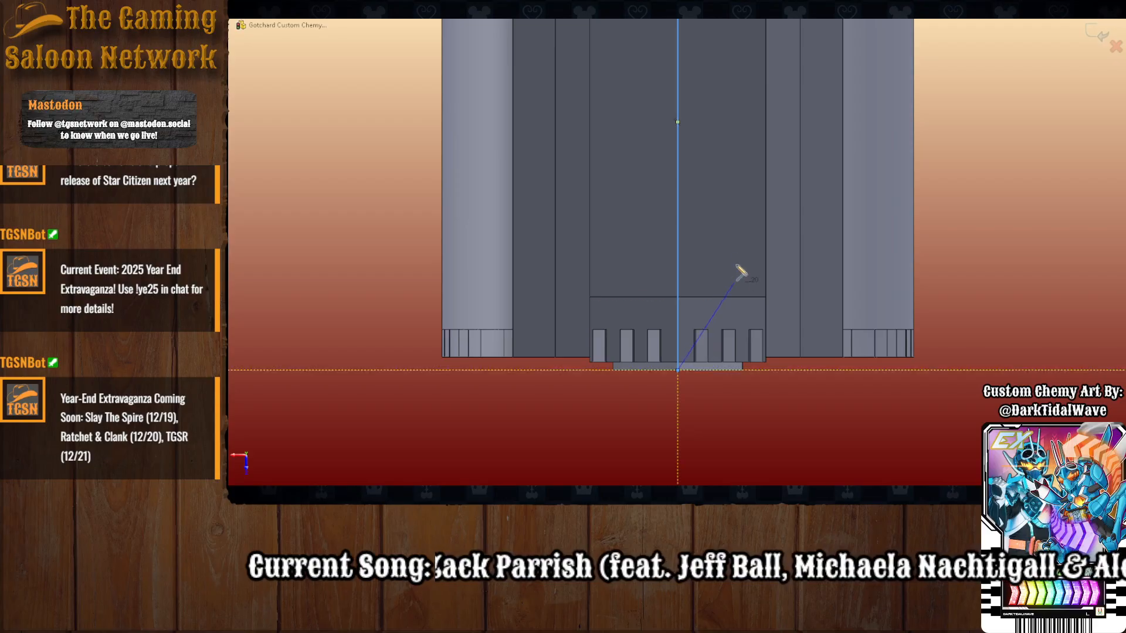
key("Escape")
scroll(687, 177, "down", 1)
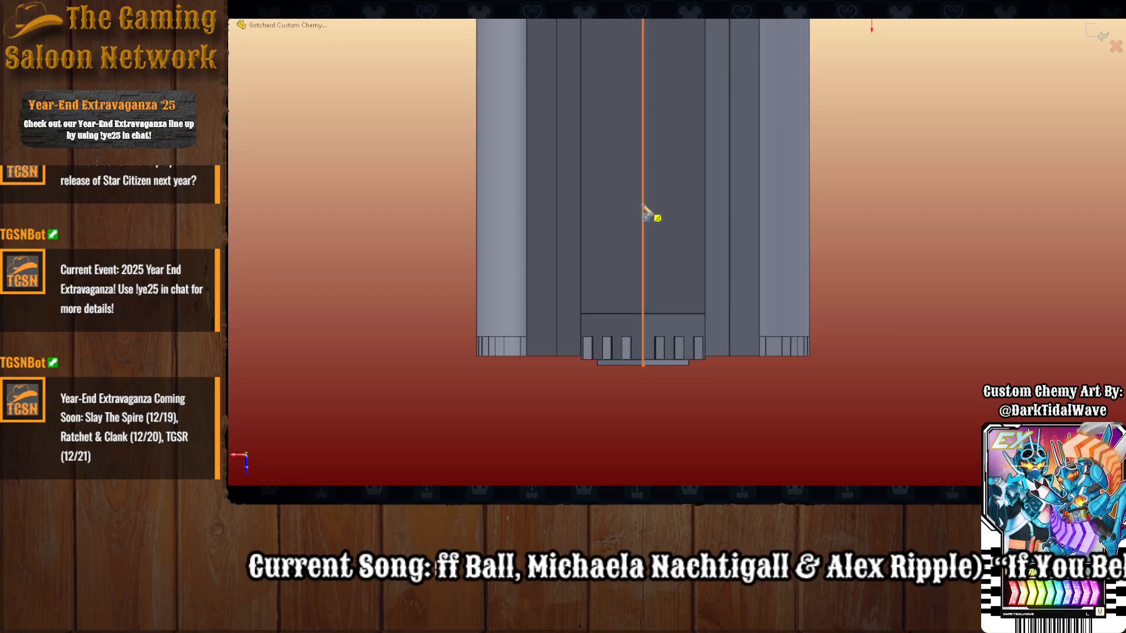
Draw a circle centred on the midpoint of the vertical line and set its diameter to 3 mm.
left_click(643, 190)
left_click(668, 196)
right_click_drag(668, 196, 668, 188)
left_click(667, 198)
left_click(849, 202)
left_click(852, 215)
type("3")
key("Return")
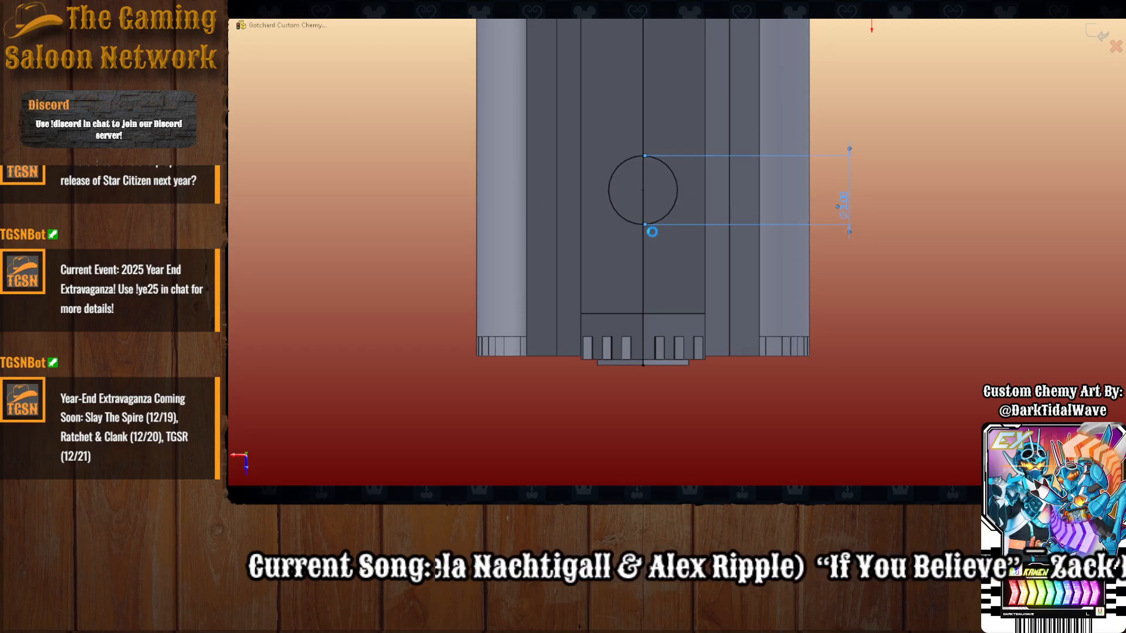
Extrude the circle 4 mm outward from the body's underside as a round post.
left_click(672, 201)
left_click(628, 208)
middle_click_drag(627, 223, 516, 252)
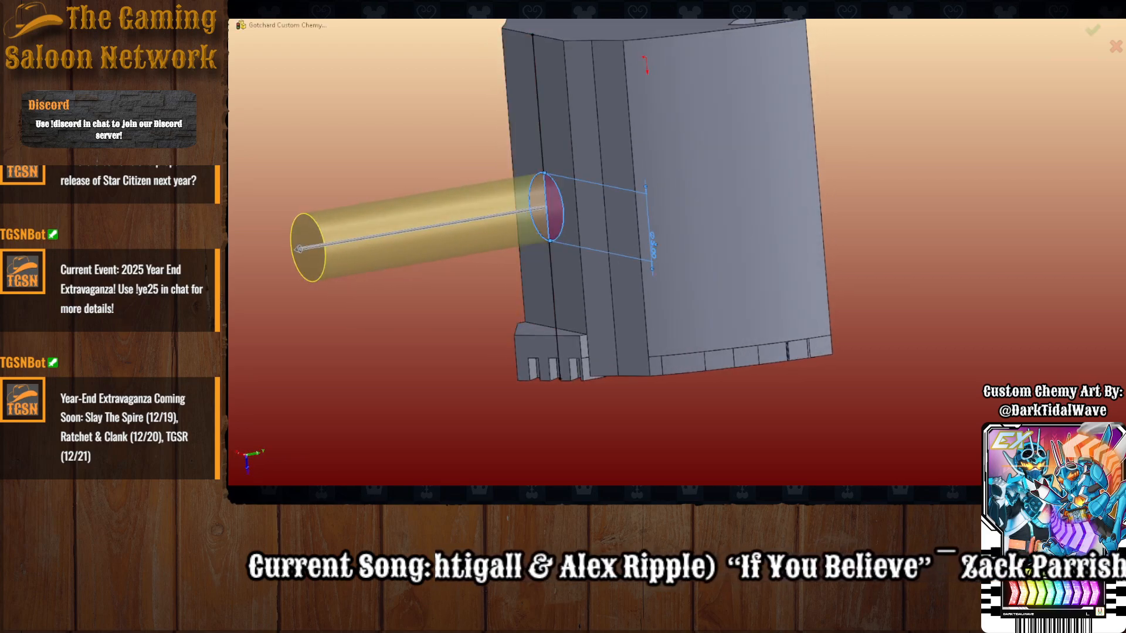
type("4")
key("Return")
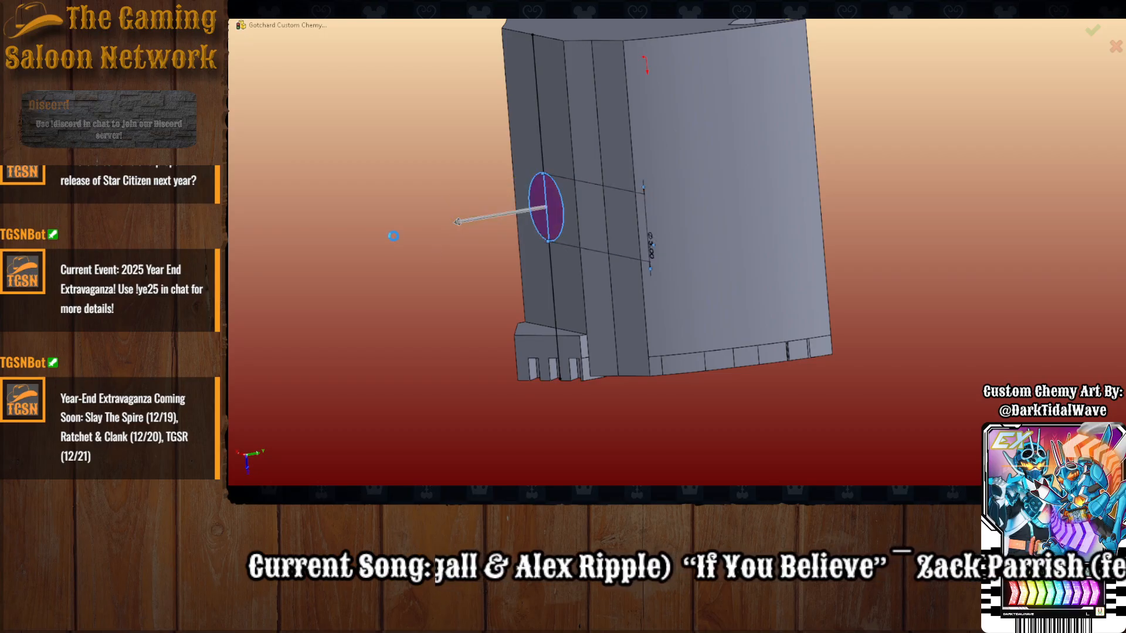
middle_click_drag(389, 236, 350, 89)
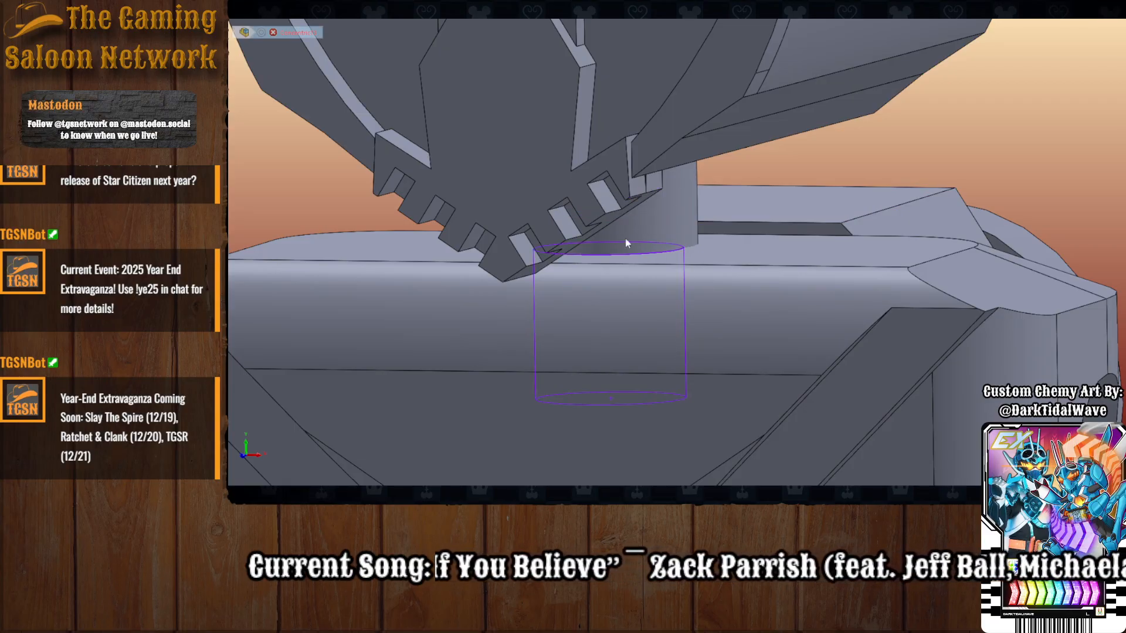
In the assembly, lift the mask off the torso and mate the post's flat end with the floor of the torso's hole.
left_click(697, 175)
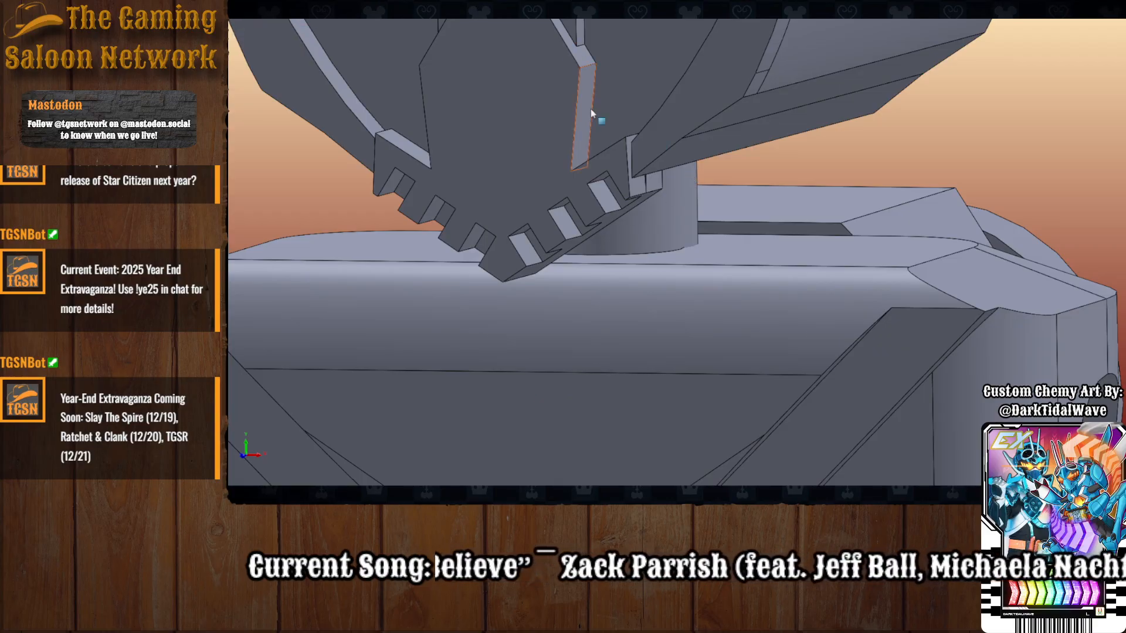
left_click_drag(661, 225, 657, 0)
left_click(411, 98)
scroll(335, 38, "up", 4)
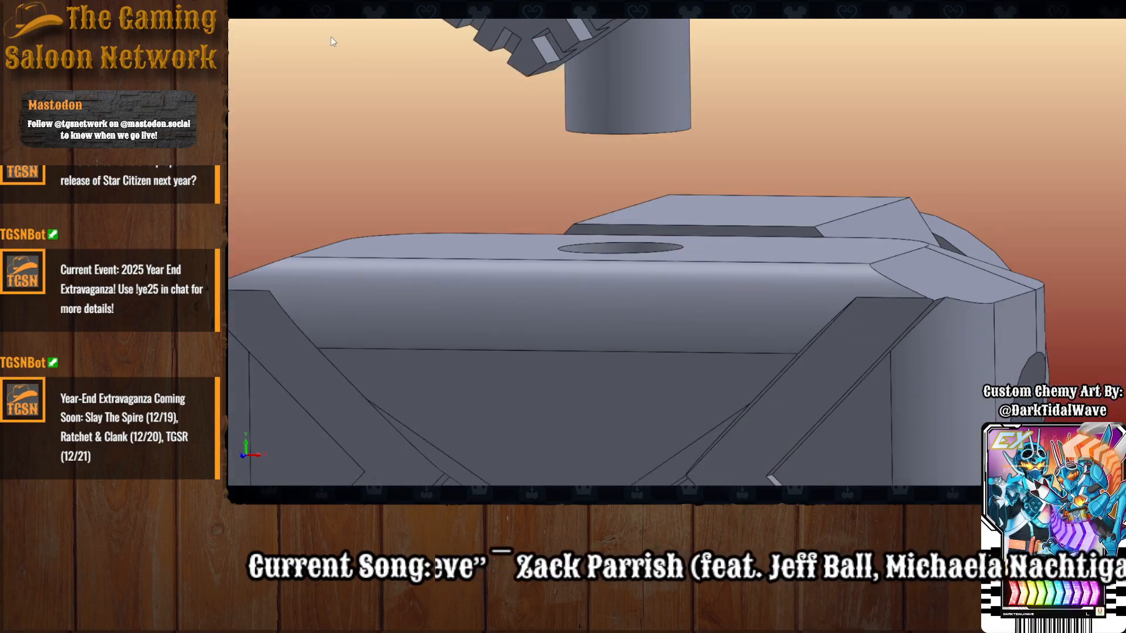
mouse_move(674, 152)
left_mouse_down("alt")
mouse_move(650, 257)
mouse_move(678, 167)
mouse_move(662, 150)
left_mouse_up("alt")
middle_click_drag(674, 281, 672, 214)
left_click(636, 75)
middle_click_drag(638, 141, 634, 384)
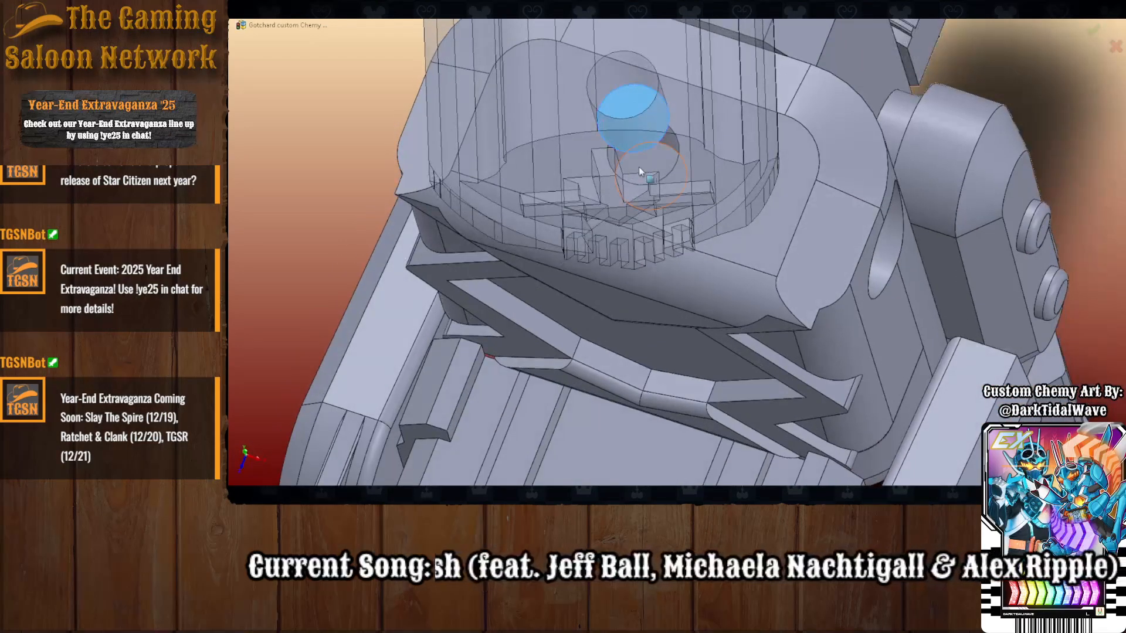
left_click(641, 190)
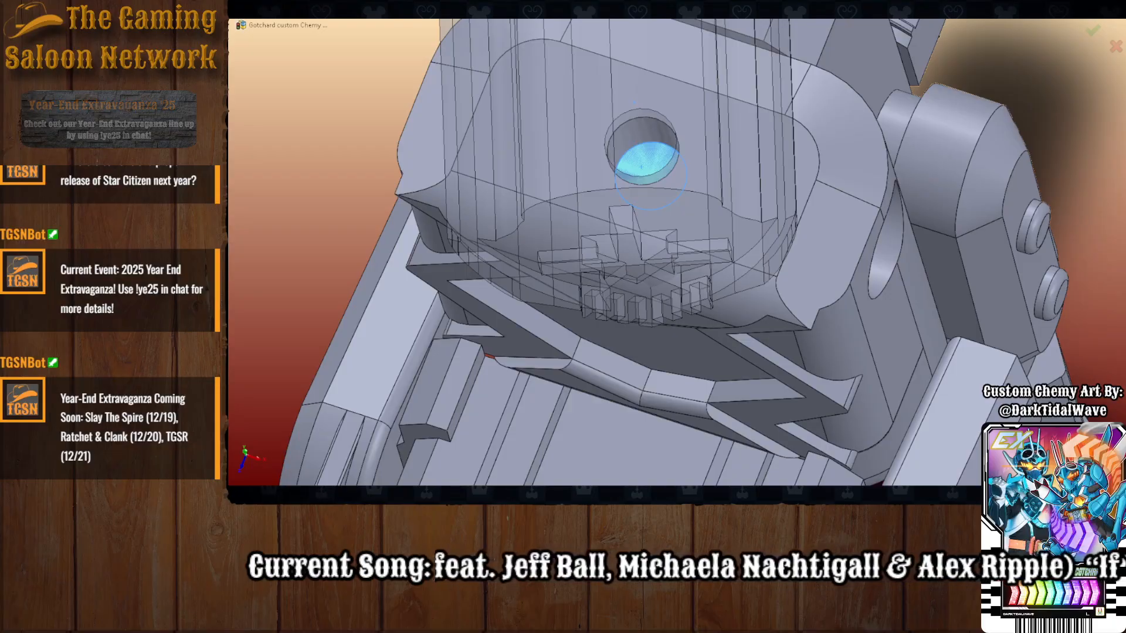
Mate the mask's lower front face parallel to the torso's upper triangular front panel and check the alignment from the front.
middle_click_drag(563, 329, 595, 153)
scroll(598, 152, "up", 4)
scroll(774, 133, "down", 4)
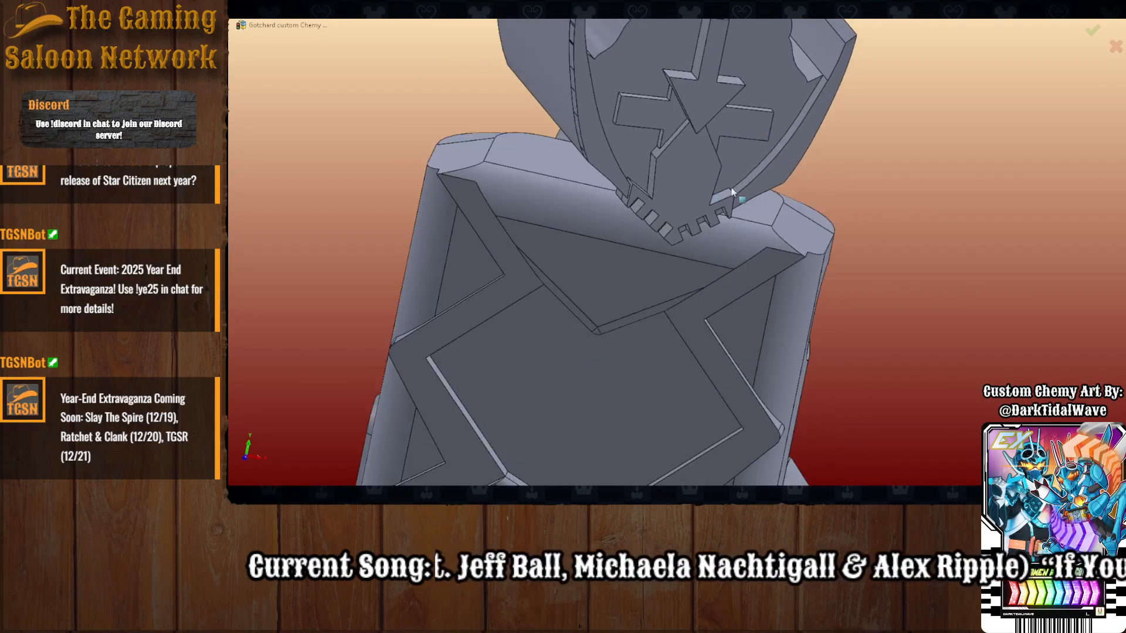
left_click(680, 179)
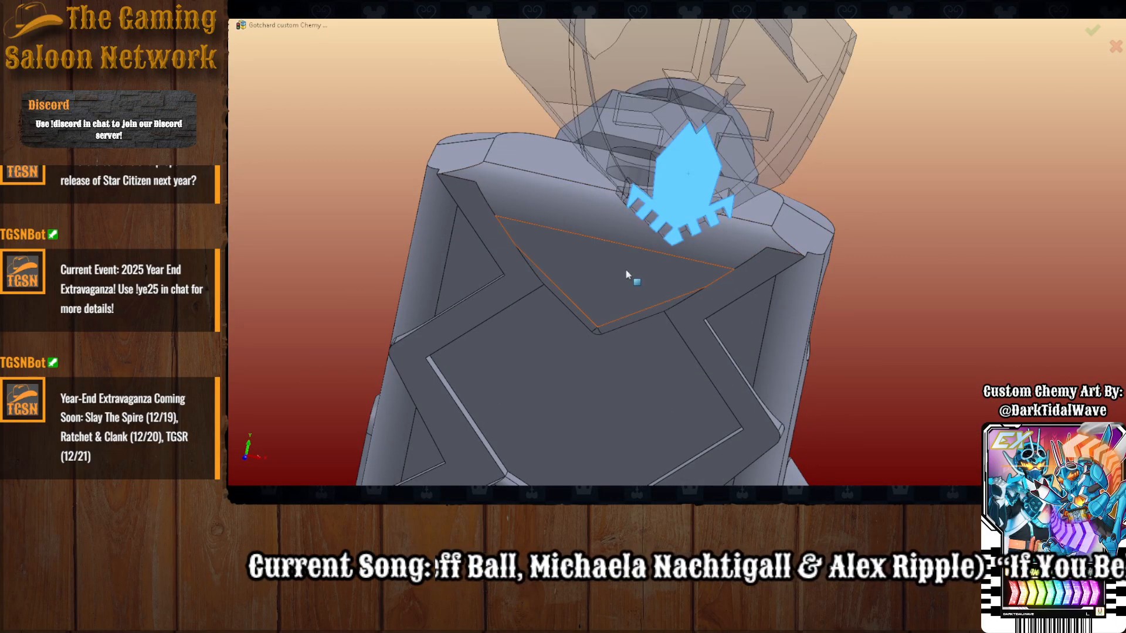
left_click(626, 272)
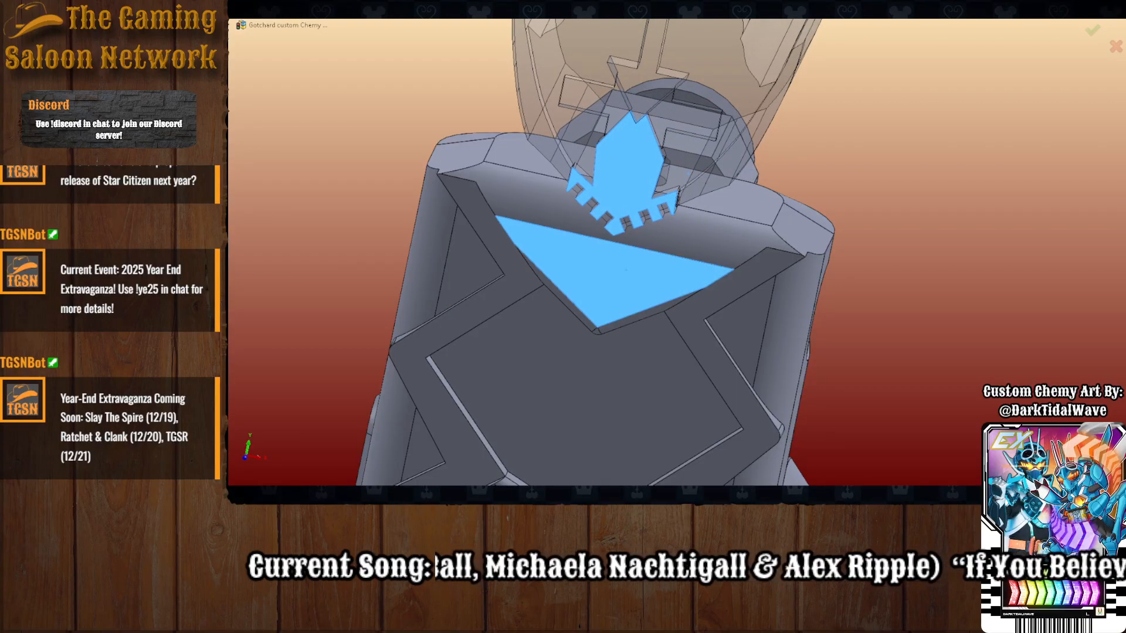
left_click(741, 226)
scroll(741, 227, "up", 3)
scroll(668, 311, "down", 2)
middle_click_drag(698, 305, 625, 278)
scroll(649, 268, "up", 2)
scroll(727, 307, "down", 2)
middle_click_drag(683, 335, 706, 338)
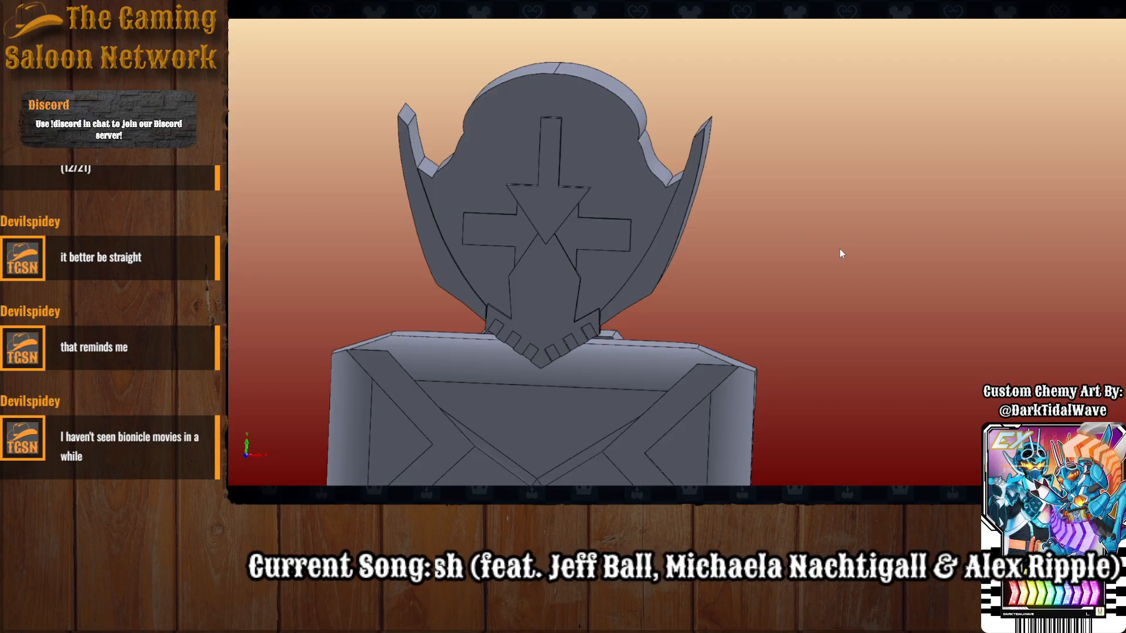
scroll(634, 278, "up", 2)
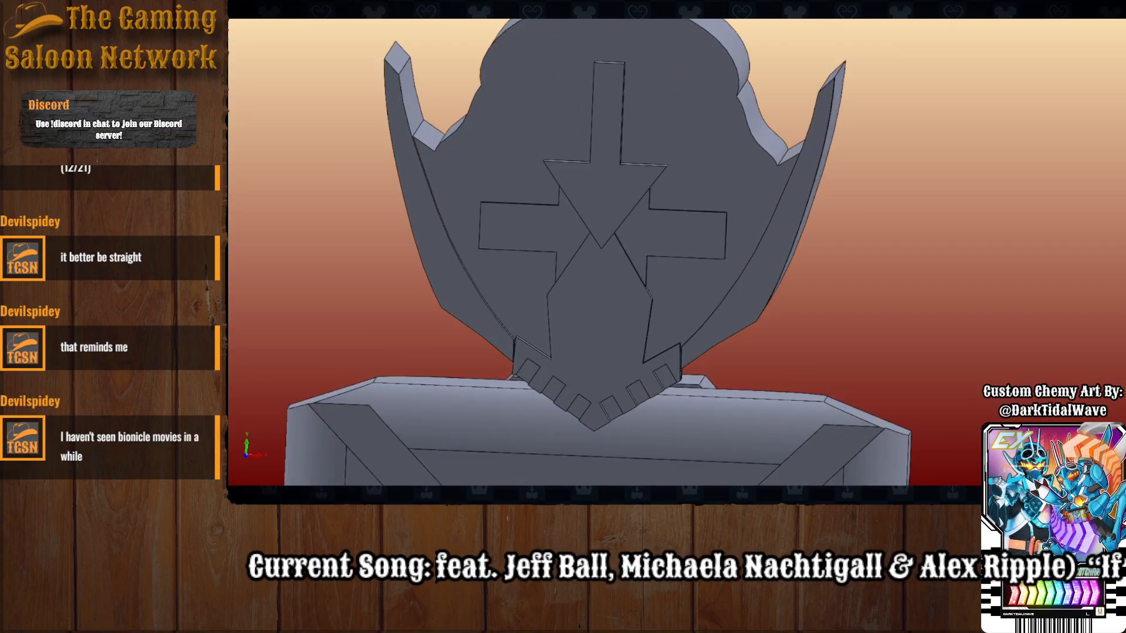
Try to fillet the front edge of the mask's rounded crown with radii of 2 mm and 12 mm.
middle_click_drag(631, 161, 635, 201)
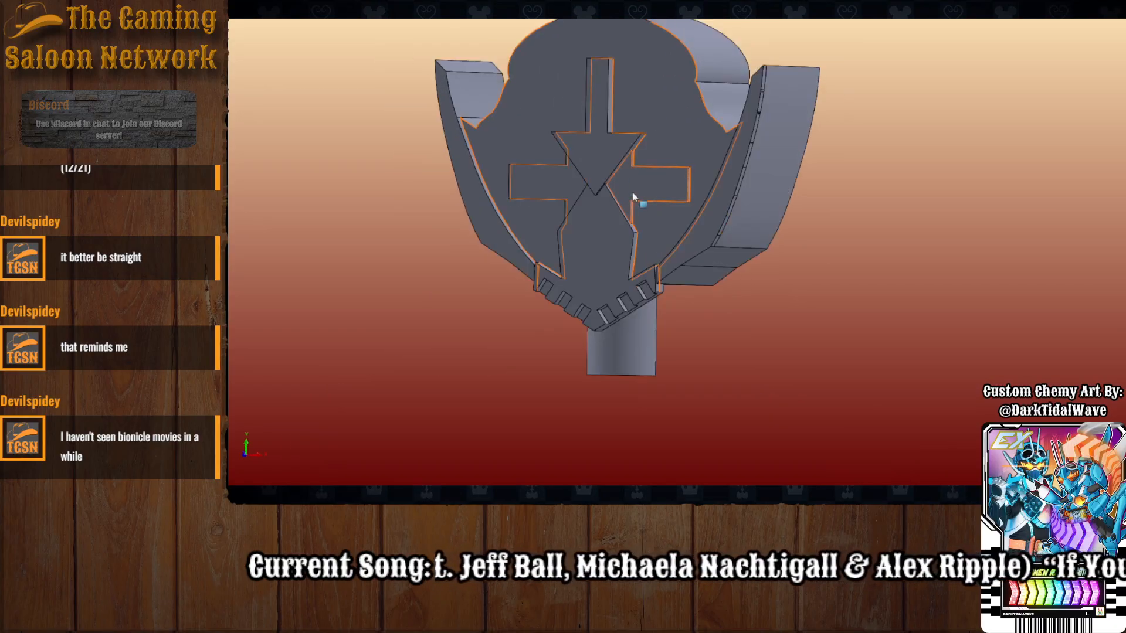
middle_click_drag(618, 94, 483, 58)
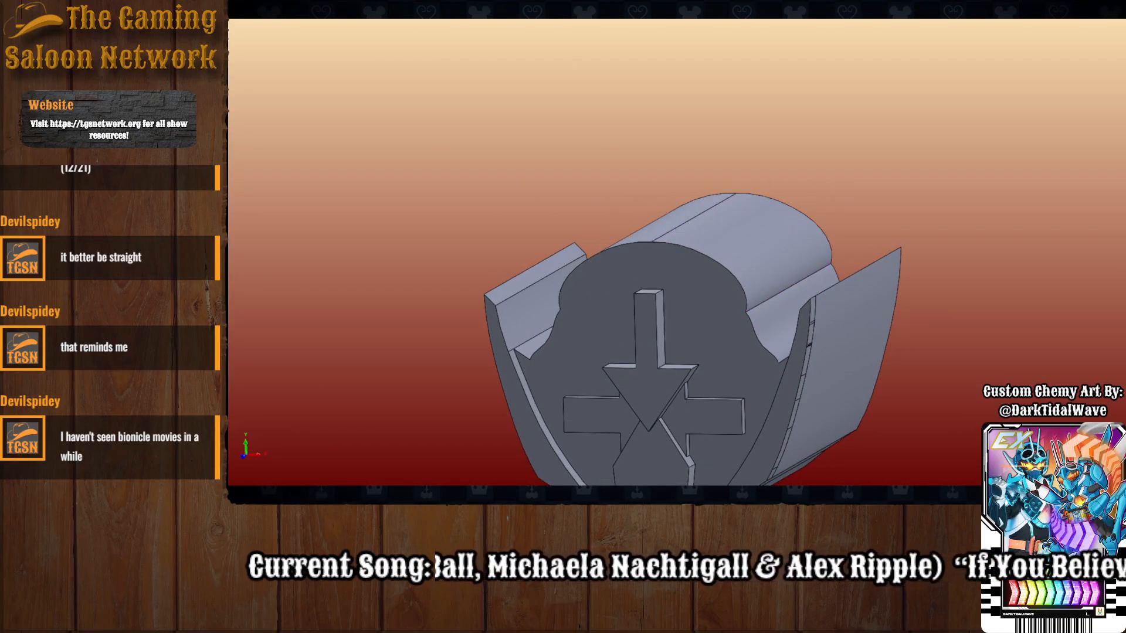
left_click(702, 258)
left_click(628, 244)
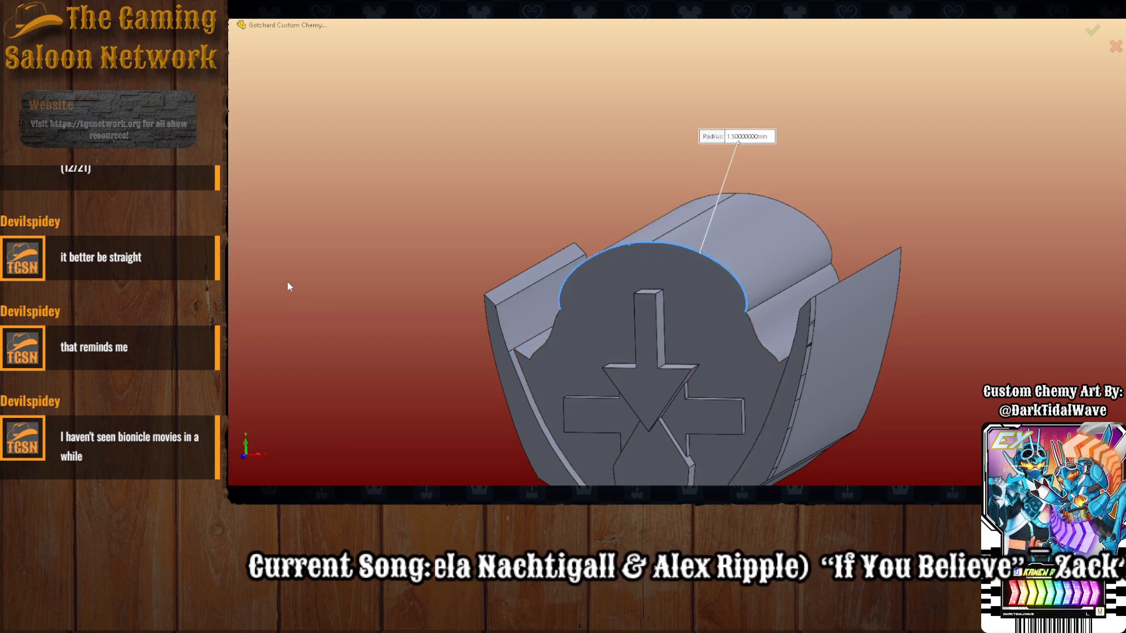
type("2")
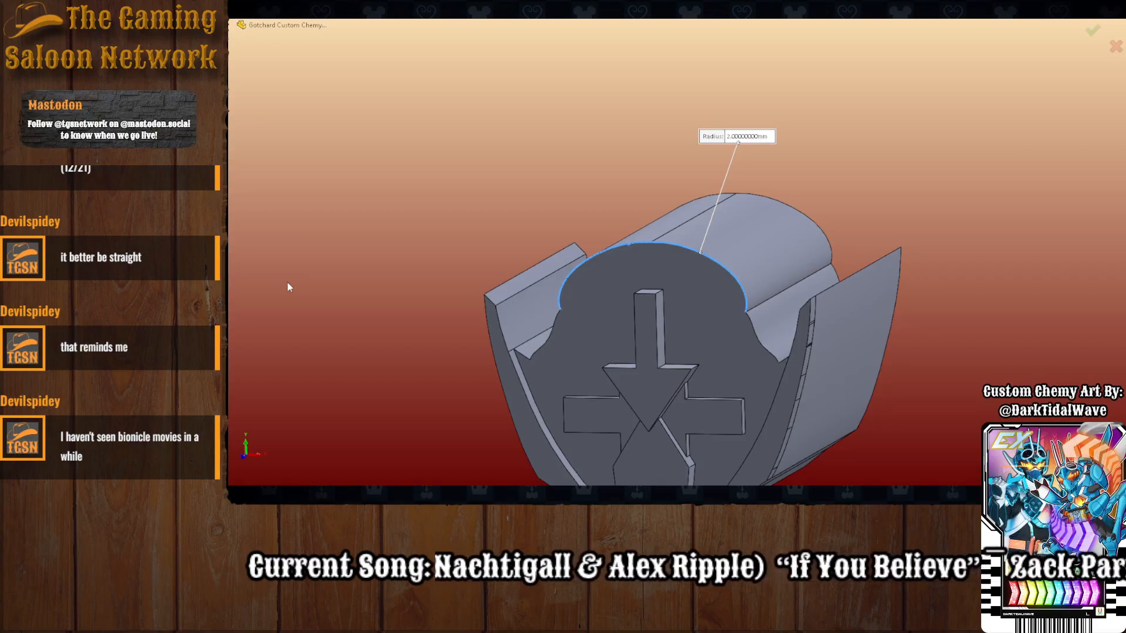
type("10")
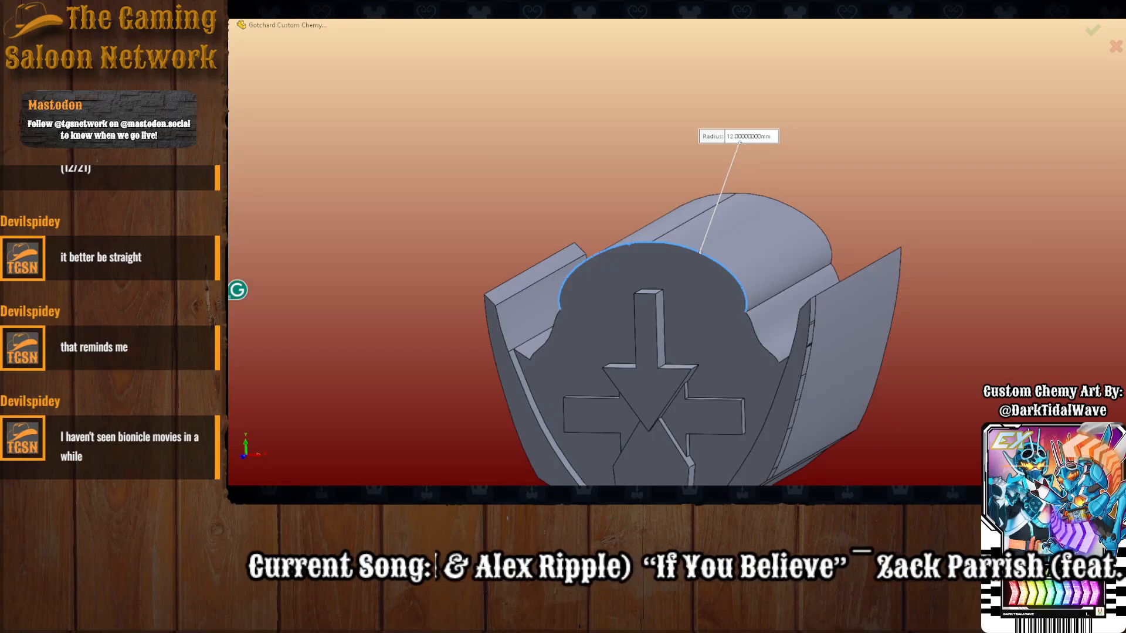
key("Escape")
Try to fillet the rear edge of the rounded crown with radii of 1.5 mm, 0.5 mm and 1 mm.
middle_click_drag(830, 293, 702, 382)
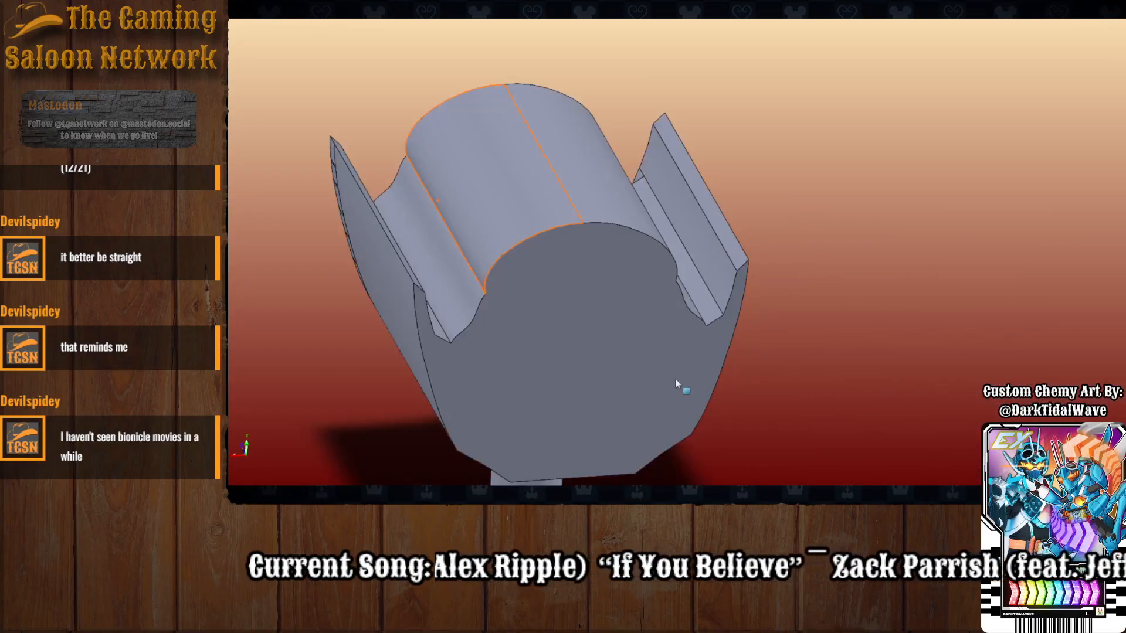
scroll(702, 381, "up", 3)
scroll(644, 302, "down", 3)
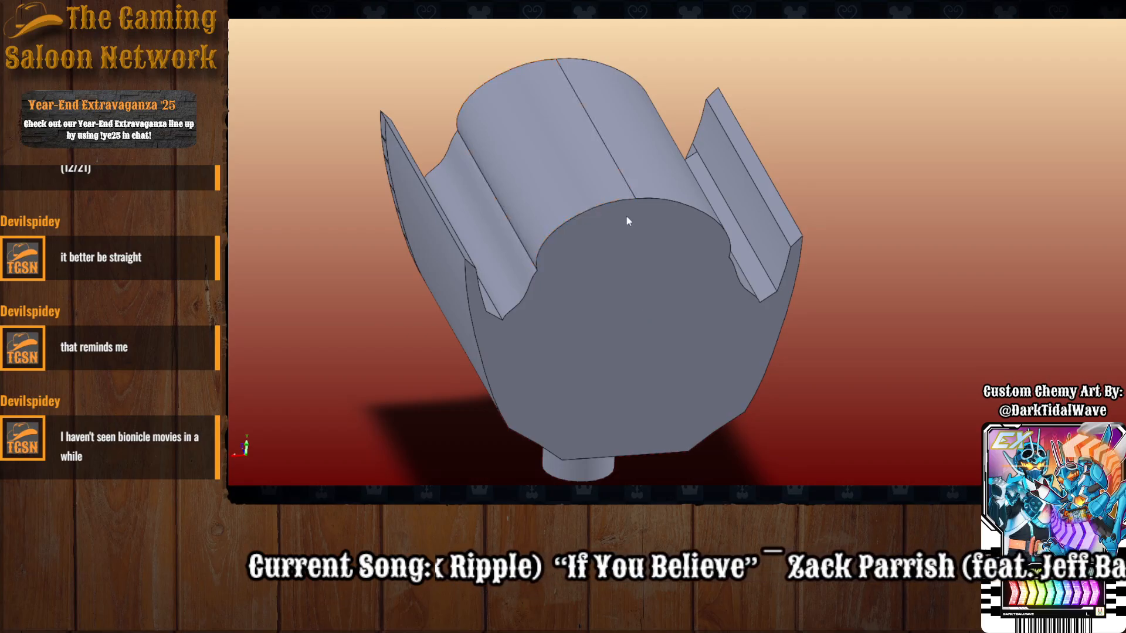
key("Return")
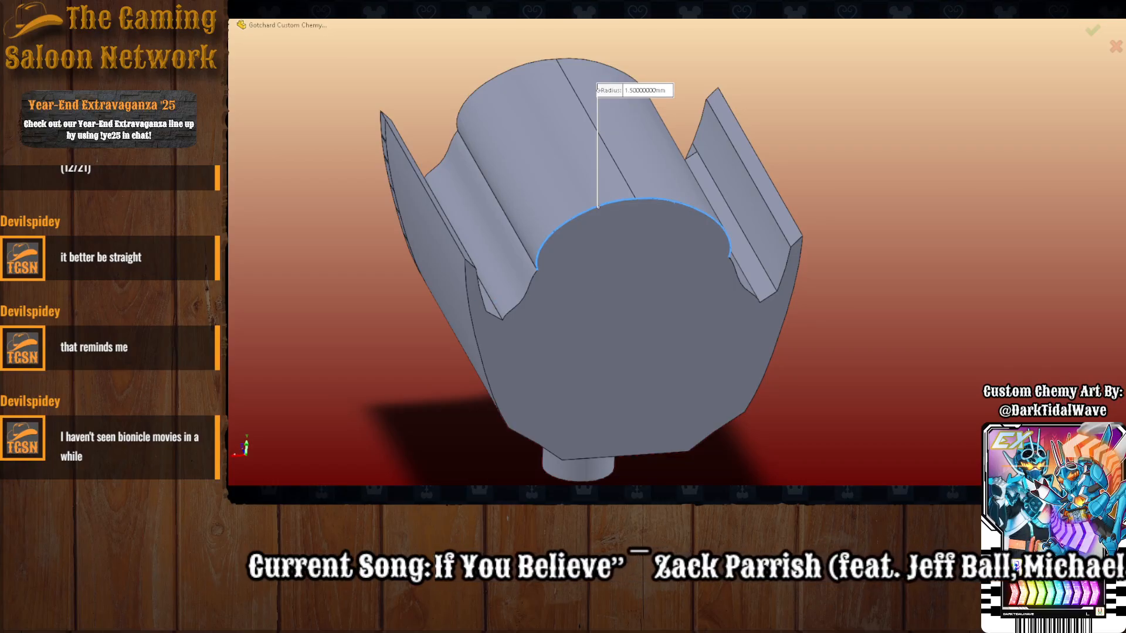
key("Return")
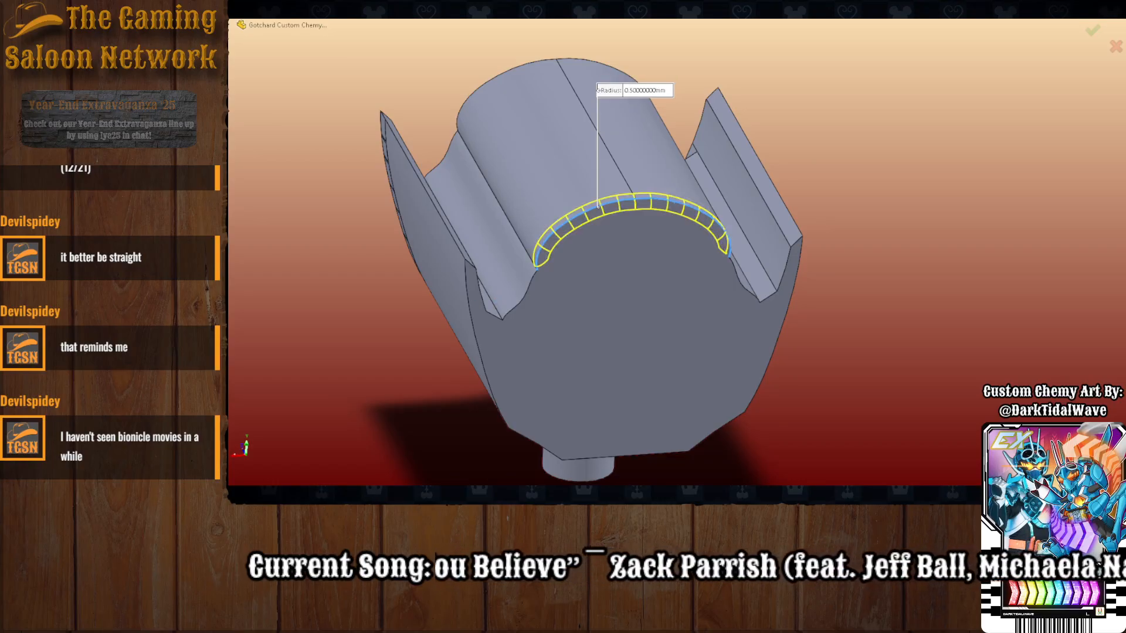
key("Return")
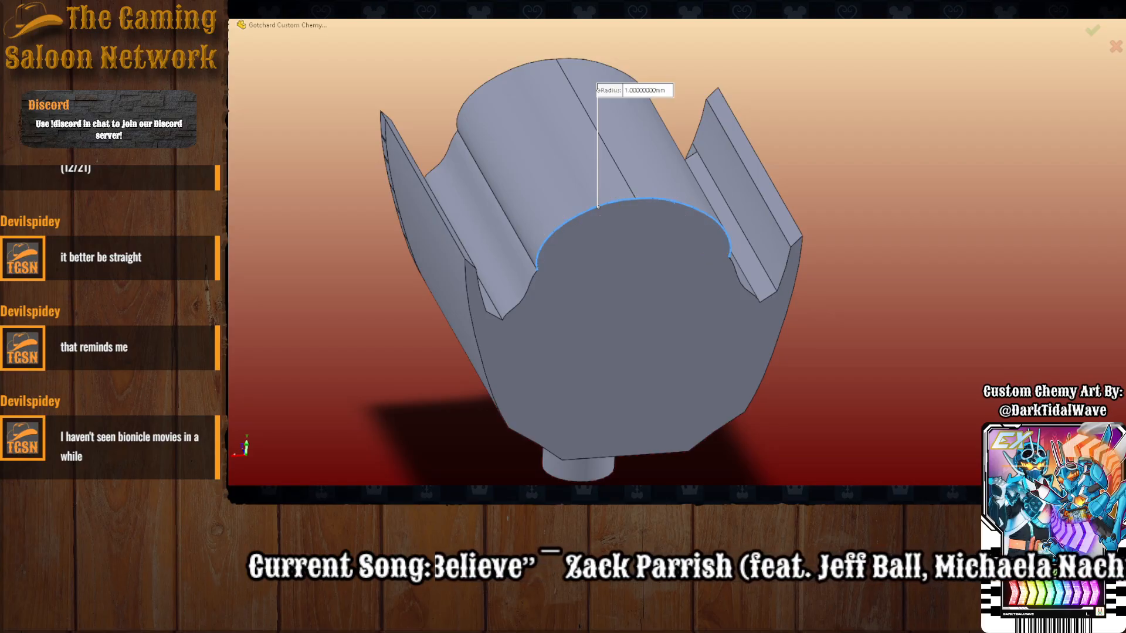
key("Escape")
Examine the mask from front, side and rear, around the teeth, the post and the slanted lower faces.
scroll(472, 326, "up", 4)
scroll(473, 327, "down", 6)
middle_click_drag(474, 327, 761, 216)
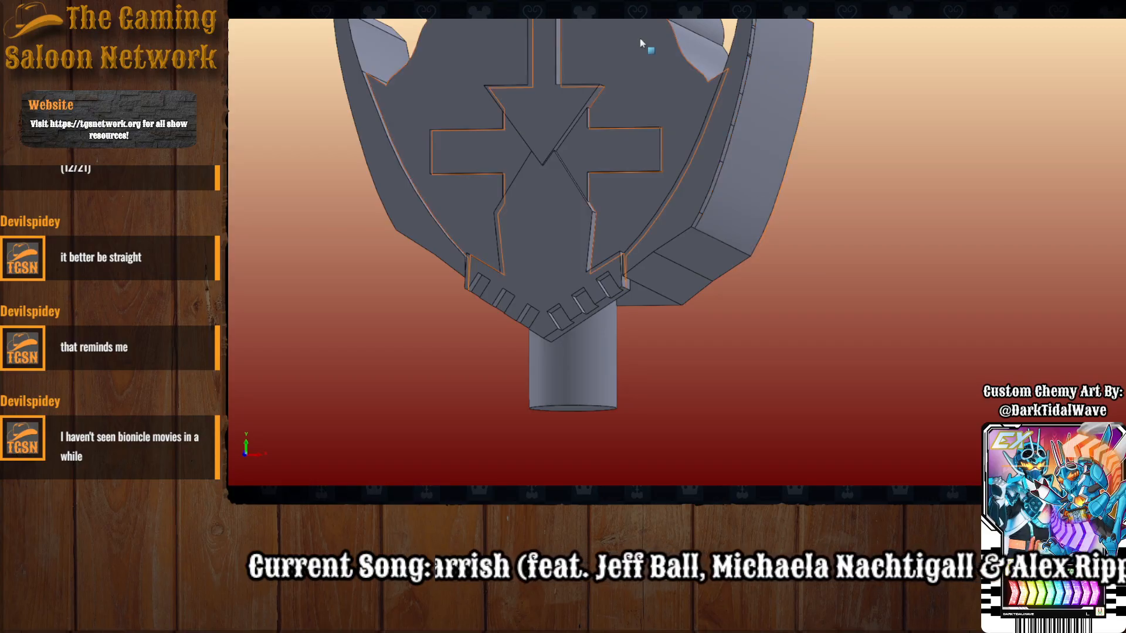
scroll(551, 60, "up", 2)
scroll(551, 61, "down", 2)
scroll(688, 262, "up", 1)
scroll(770, 360, "down", 2)
middle_click_drag(770, 360, 705, 373)
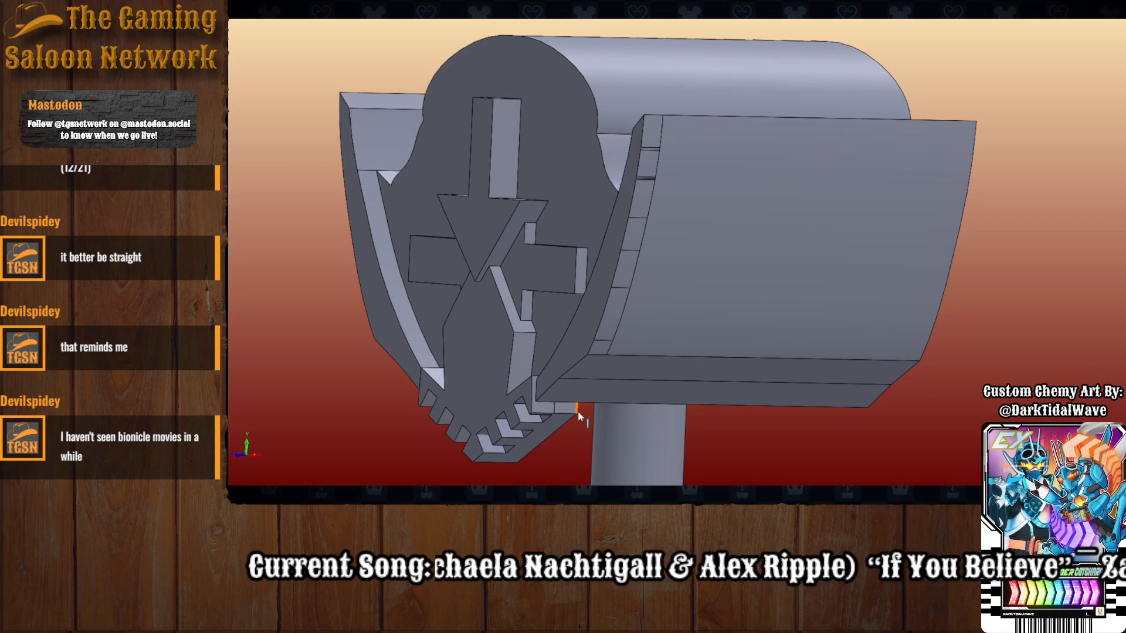
left_click(719, 386)
middle_click_drag(719, 386, 572, 380)
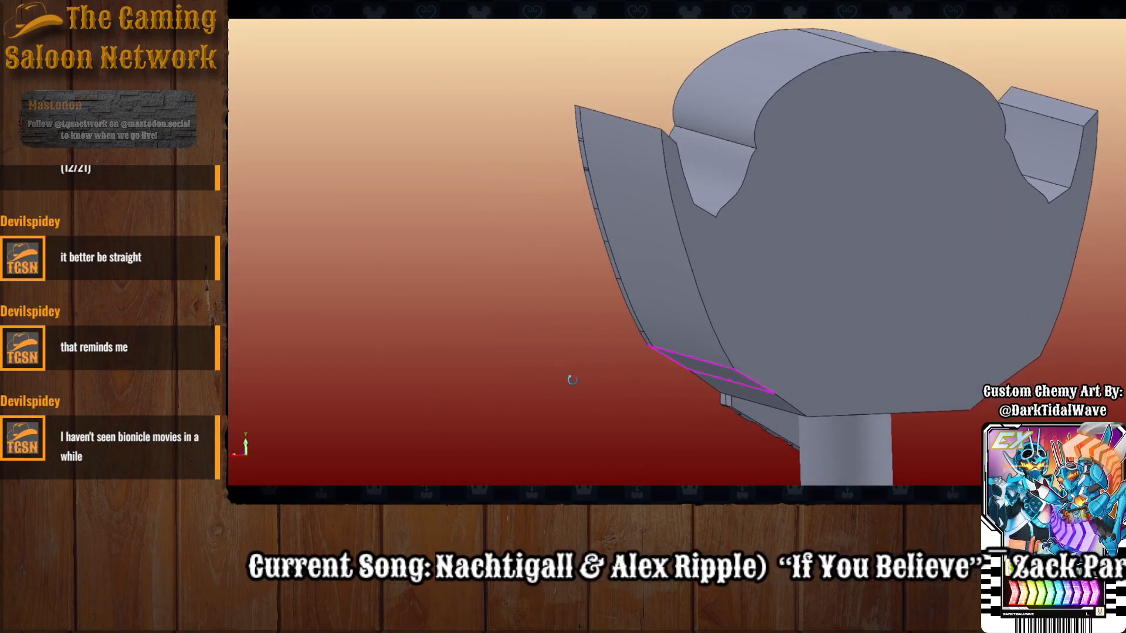
scroll(943, 294, "up", 2)
scroll(946, 295, "down", 2)
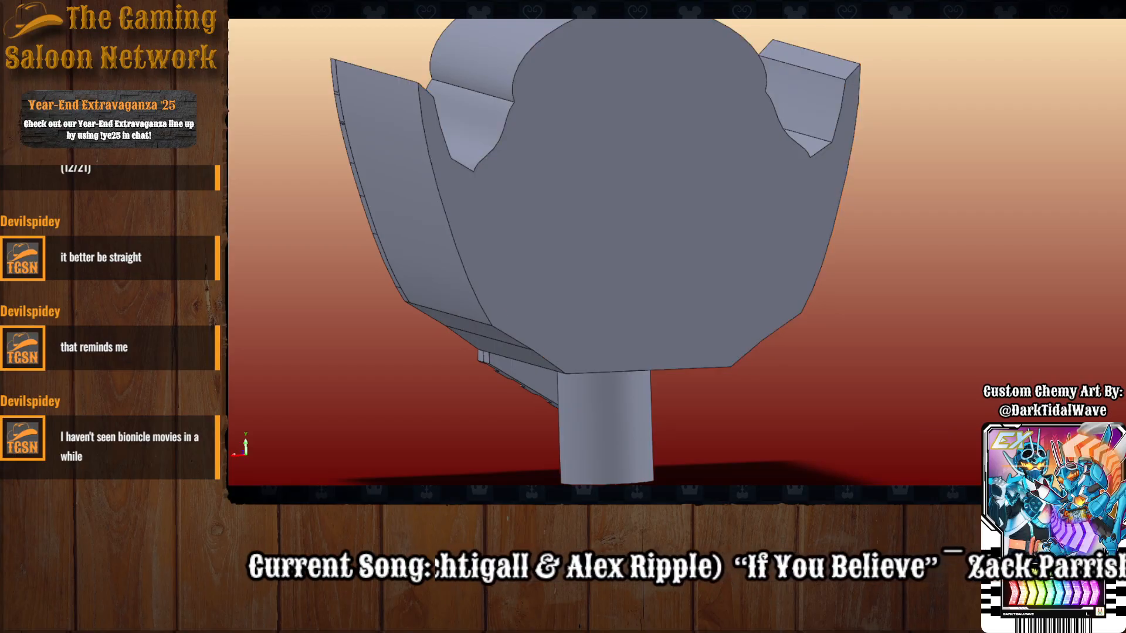
Try to fillet the rear edges of the rounded crown and both side notches with a 10 mm radius.
left_click(492, 152)
left_click(515, 94)
middle_click_drag(719, 59, 696, 118)
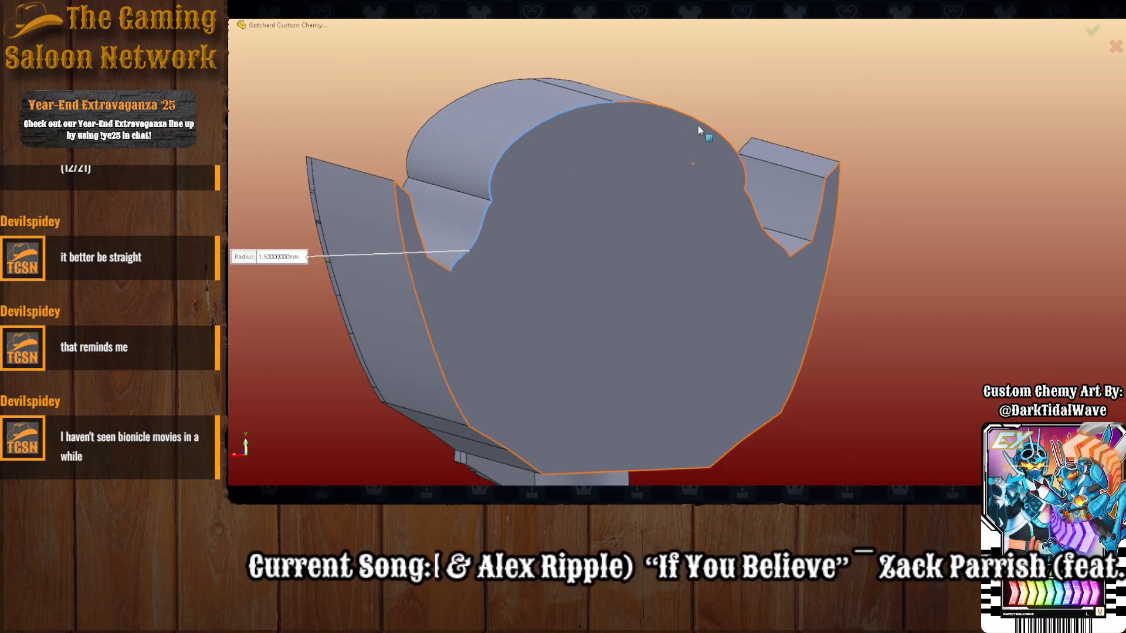
left_click(756, 205)
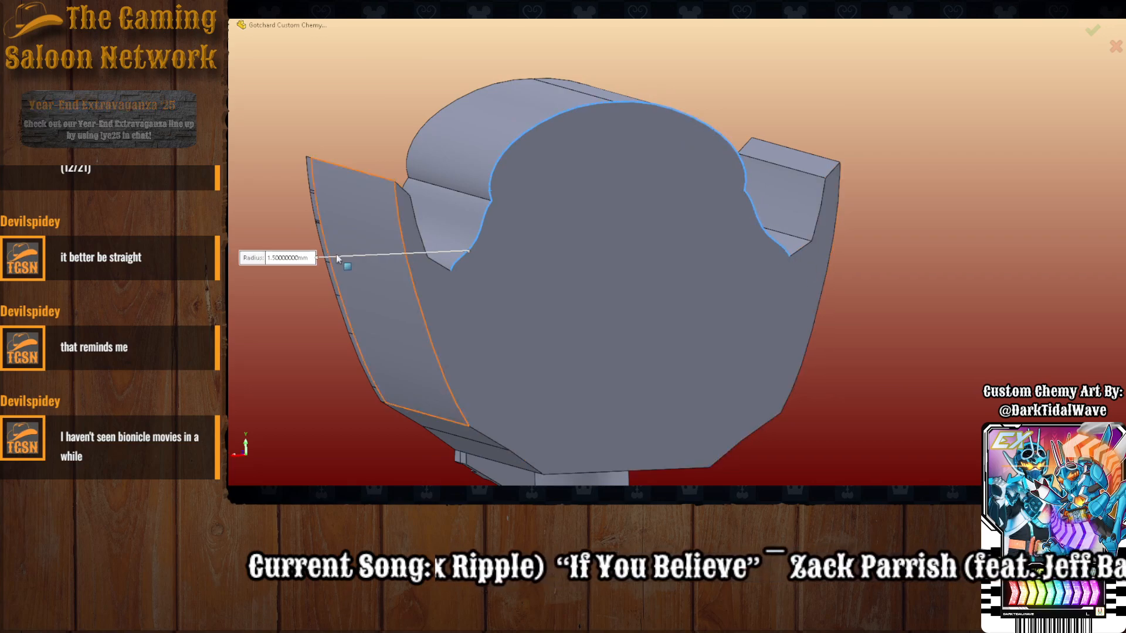
type("10")
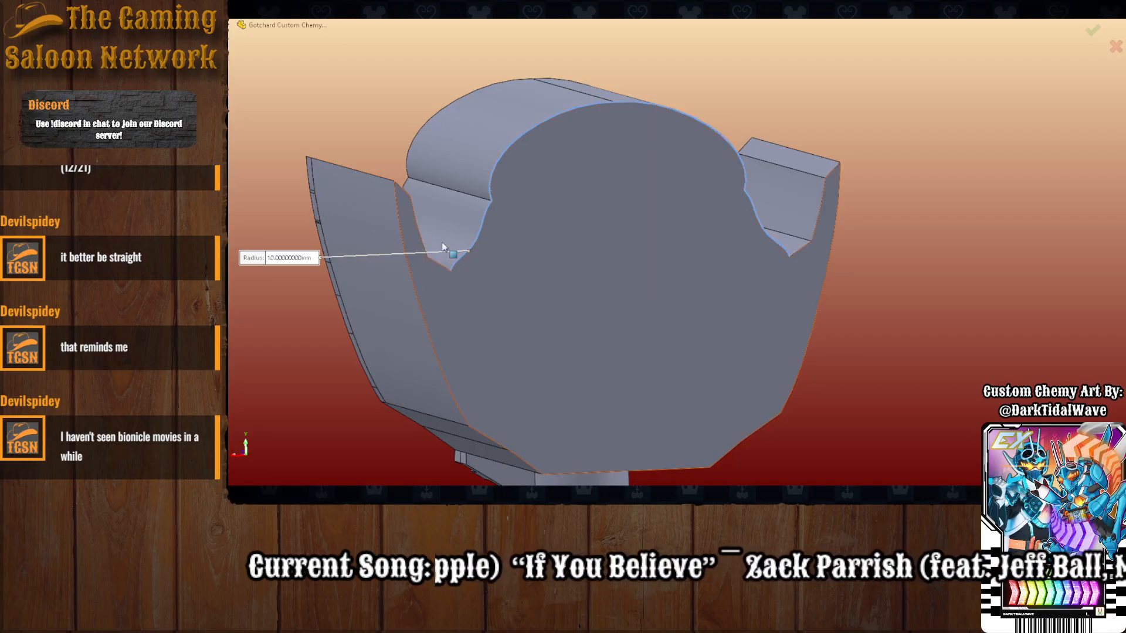
left_click(424, 242)
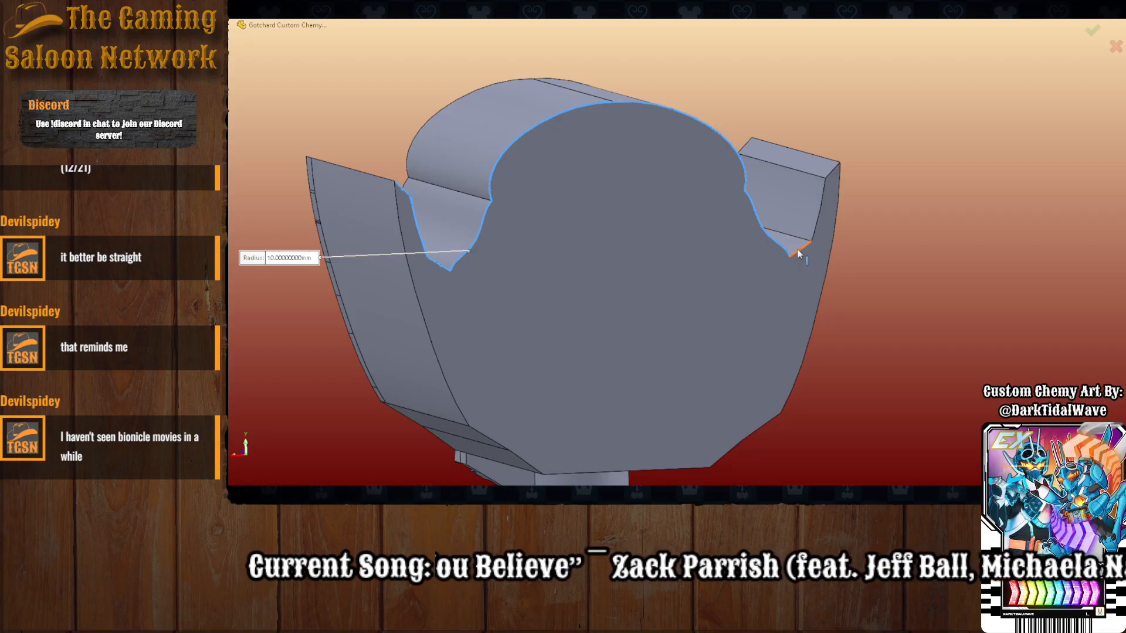
left_click(818, 229)
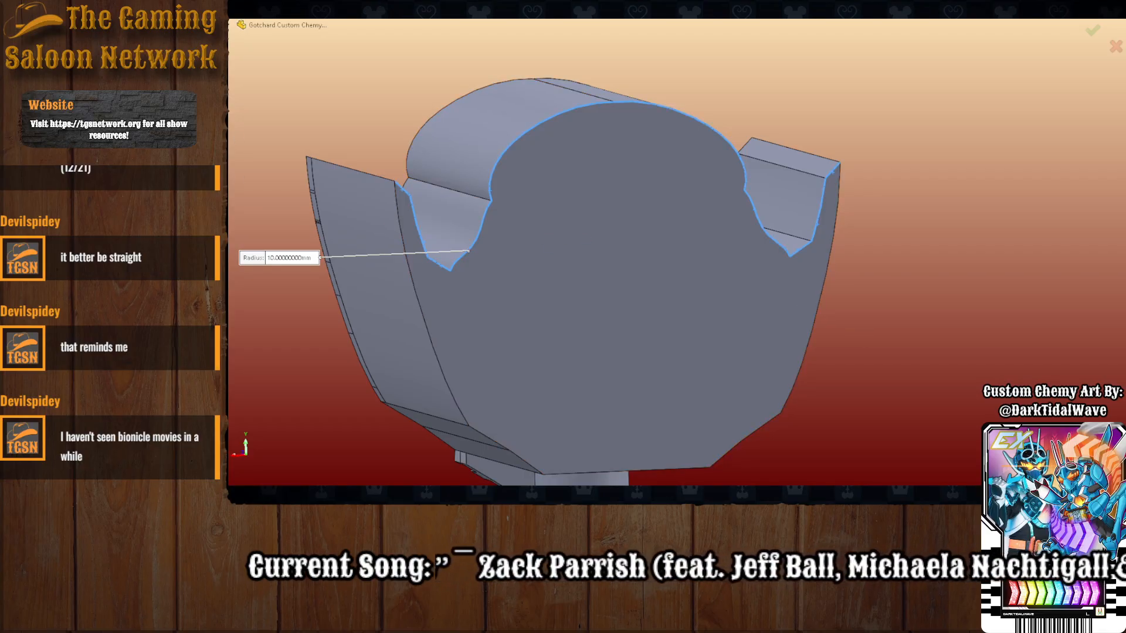
left_click(543, 321)
Edit the extrusion of the mask's two curved side fins and change how deep they reach toward the rear.
middle_click_drag(545, 319, 616, 356)
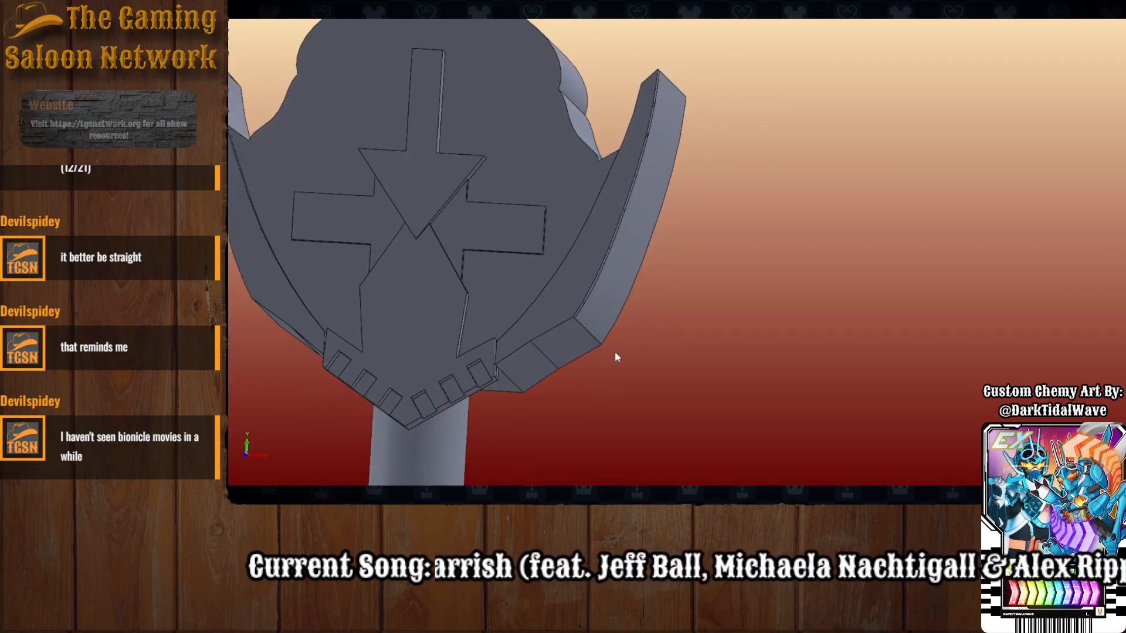
scroll(576, 323, "up", 1)
scroll(576, 322, "down", 1)
scroll(576, 322, "up", 1)
scroll(576, 322, "down", 1)
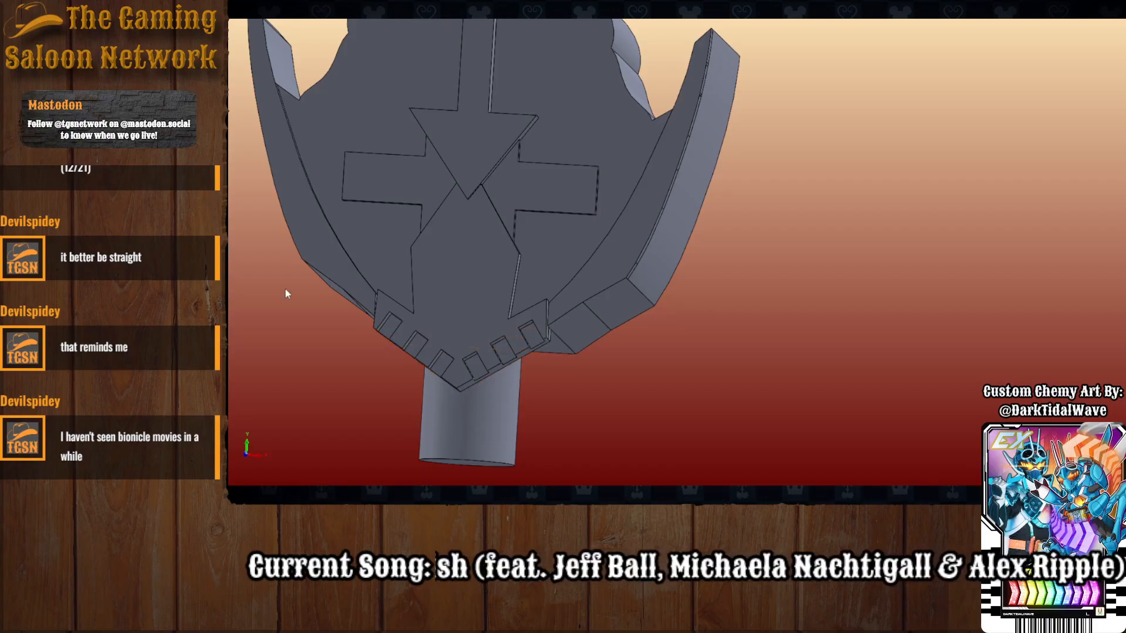
left_click(613, 268)
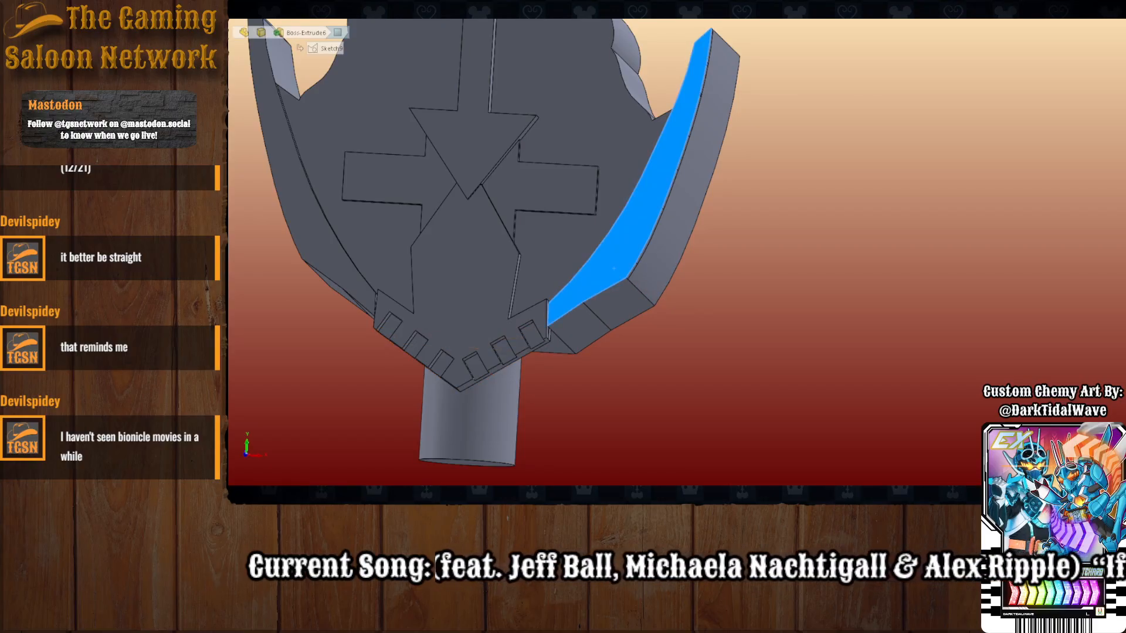
left_click(321, 248, "ctrl")
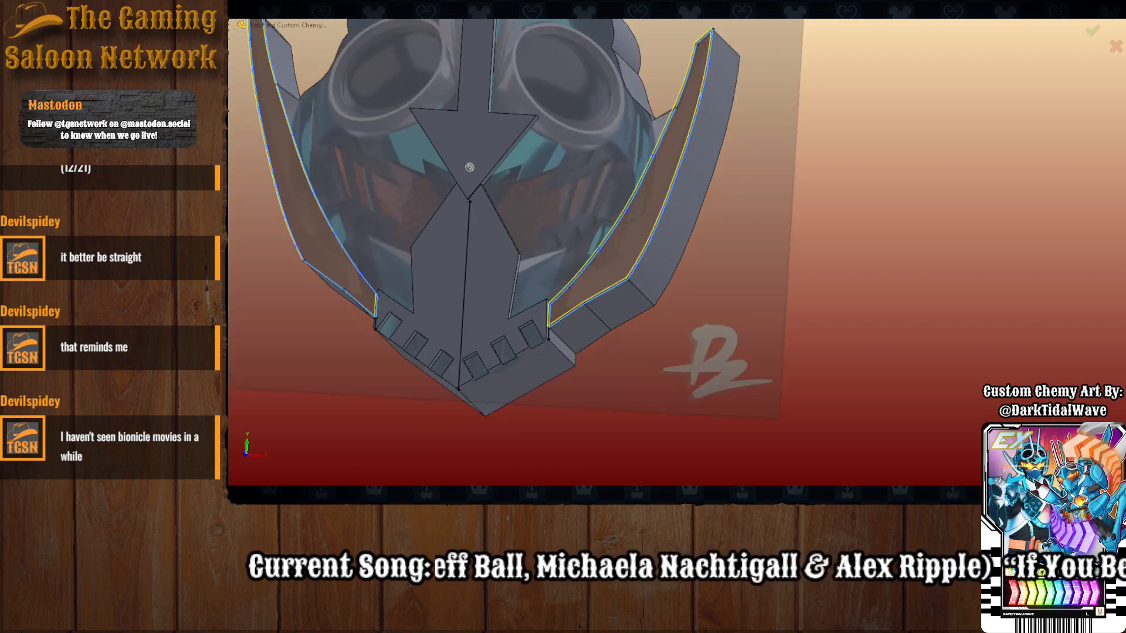
middle_click_drag(575, 355, 446, 337)
middle_click_drag(555, 325, 661, 256)
mouse_move(744, 193)
left_mouse_down()
mouse_move(1047, 199)
mouse_move(997, 211)
mouse_move(1018, 213)
left_mouse_up()
mouse_move(918, 330)
middle_mouse_down()
mouse_move(845, 330)
mouse_move(676, 274)
middle_mouse_up()
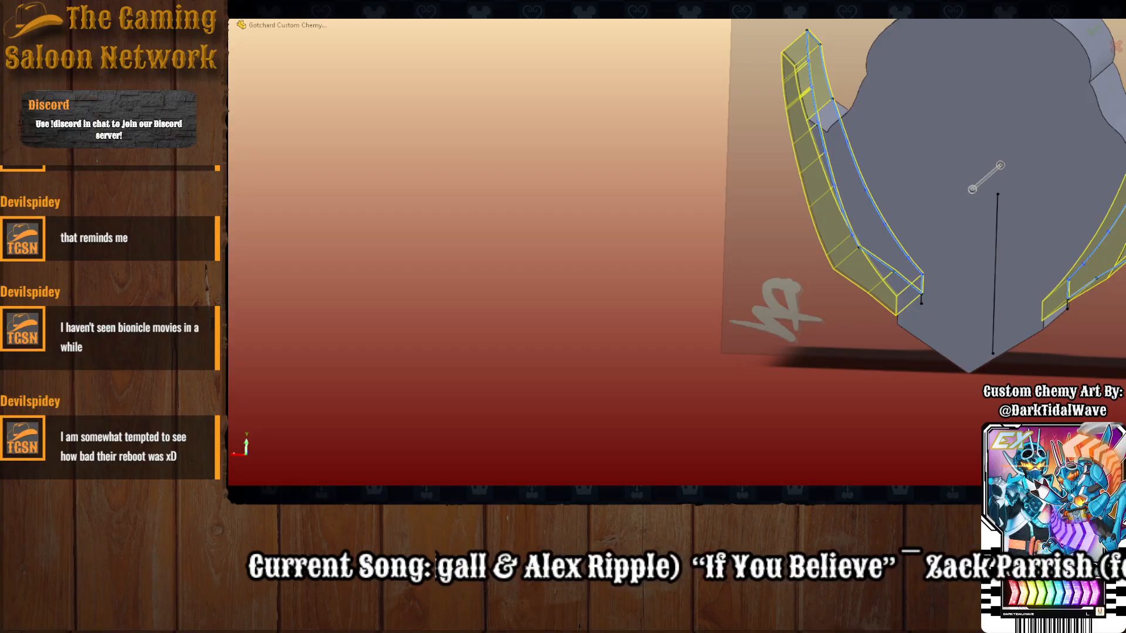
left_click(196, 49)
Examine the mask from behind and below, around the side fins, the flat back face and the post.
middle_click_drag(823, 216, 791, 277)
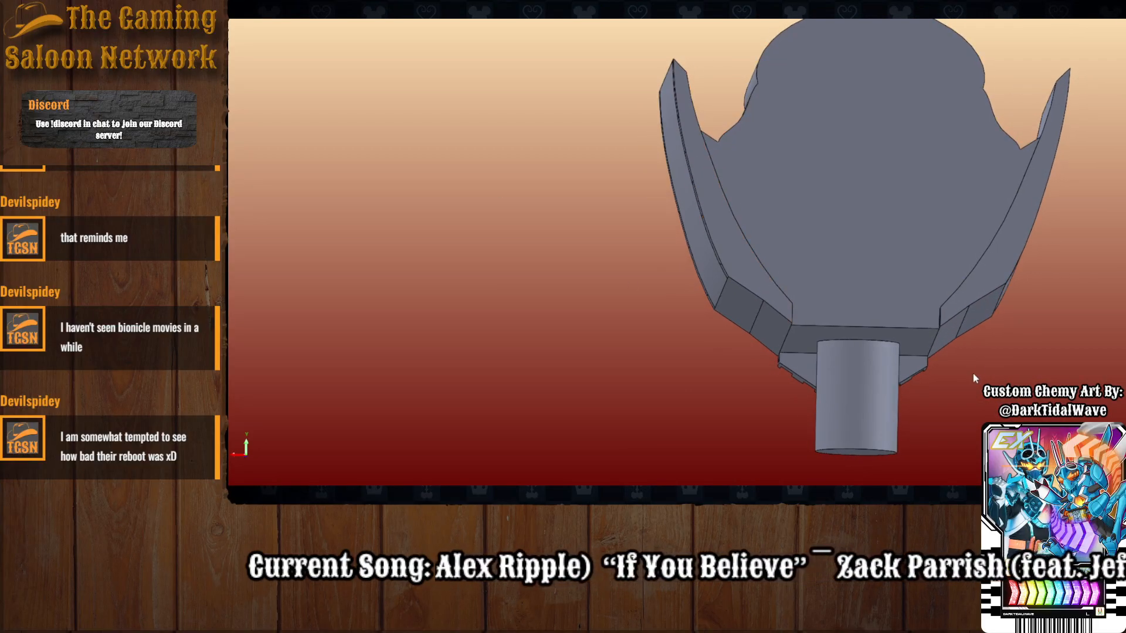
scroll(974, 373, "up", 1)
scroll(999, 298, "down", 2)
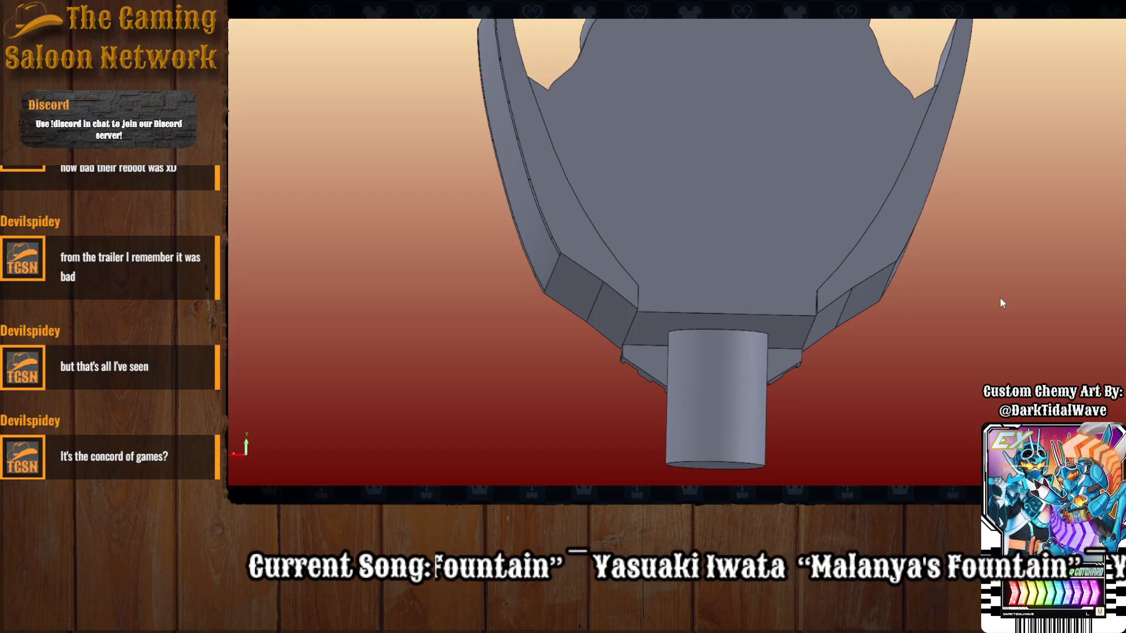
scroll(998, 275, "up", 2)
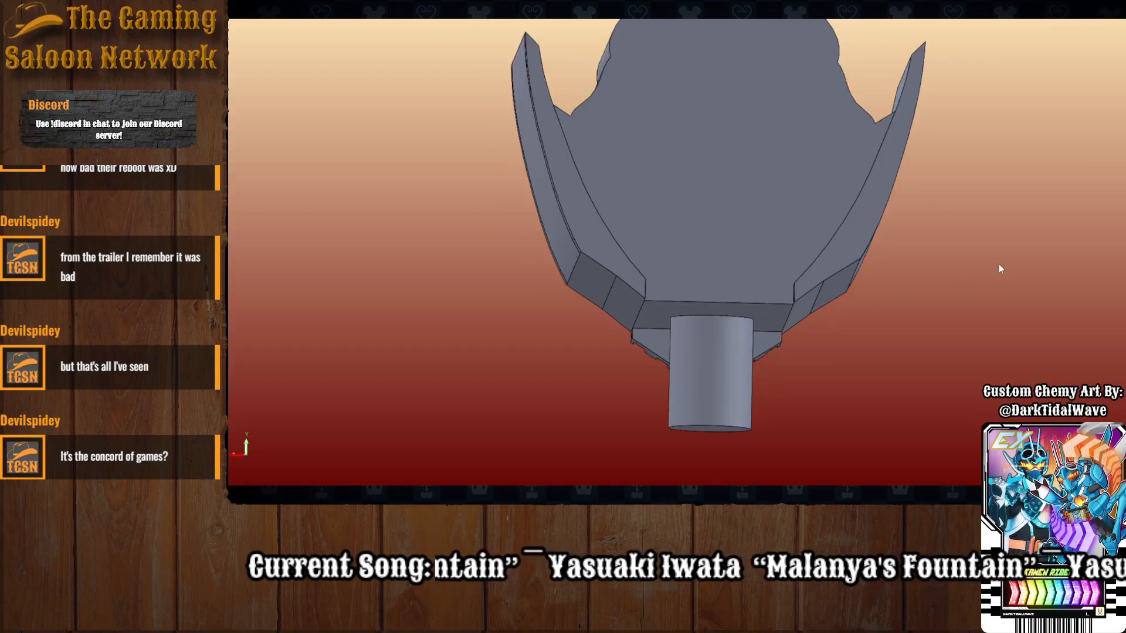
scroll(712, 164, "down", 3)
middle_click_drag(708, 193, 664, 254)
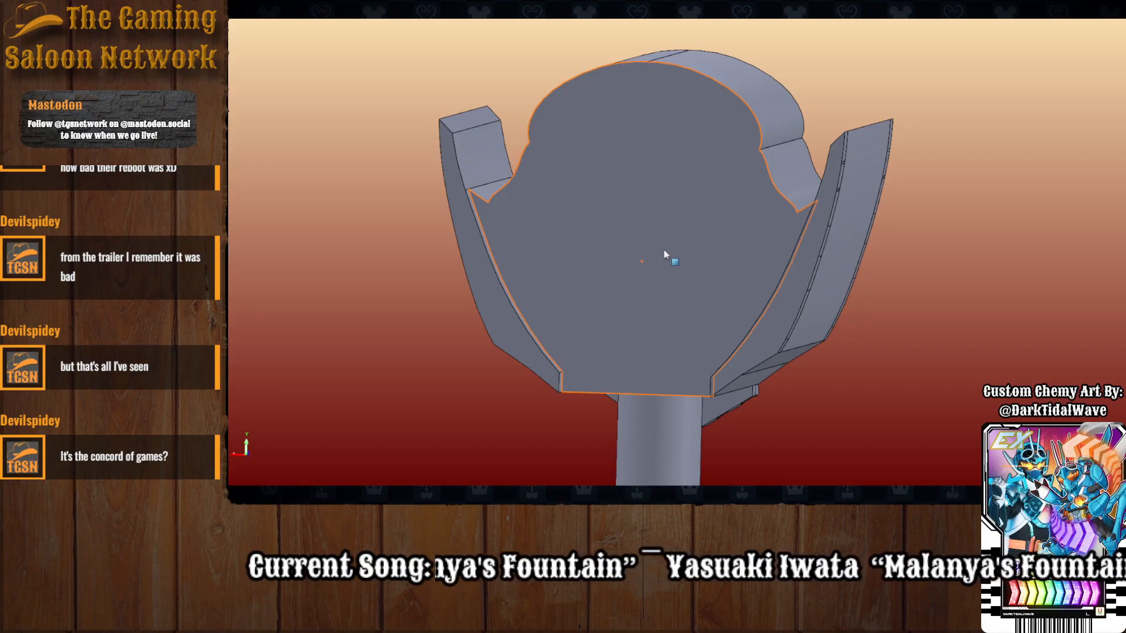
middle_click_drag(666, 351, 704, 337)
In a rear-view sketch, draw a short line across the slanted tip of one side fin.
key("ctrl+Tab")
scroll(627, 339, "up", 4)
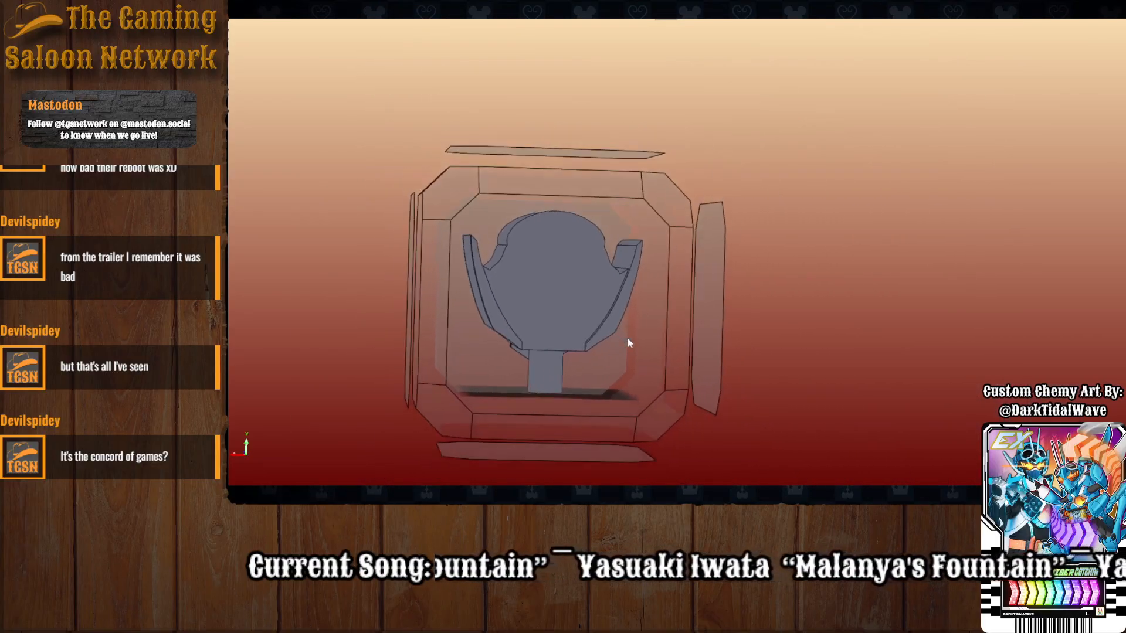
key("ctrl+Tab")
key("ctrl+2")
scroll(792, 219, "down", 1)
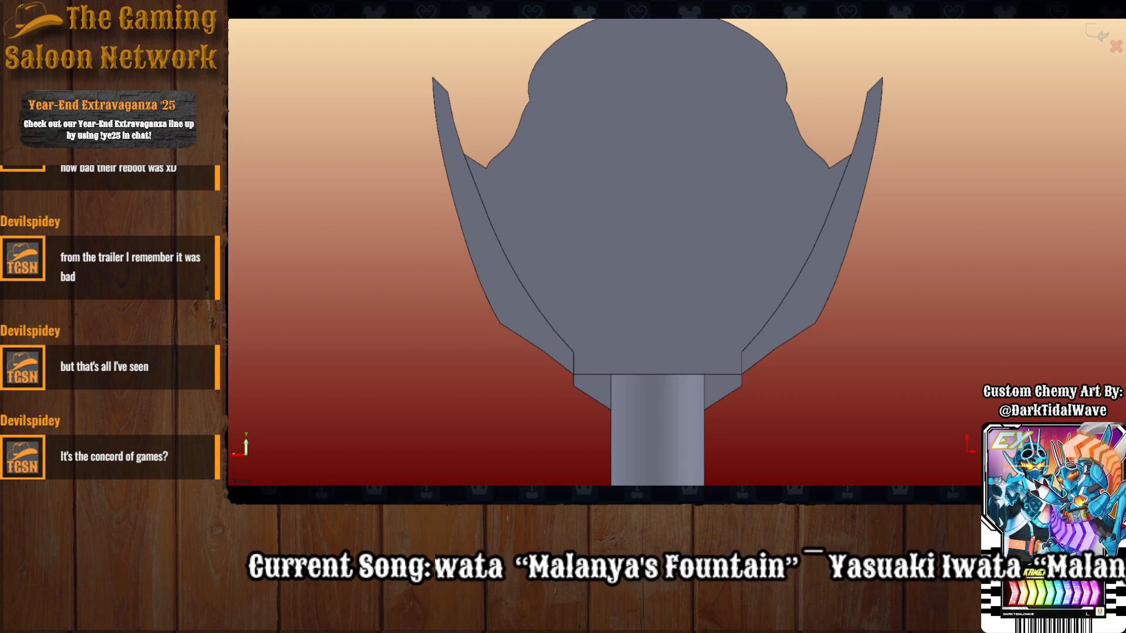
left_click(432, 77)
left_click(448, 92)
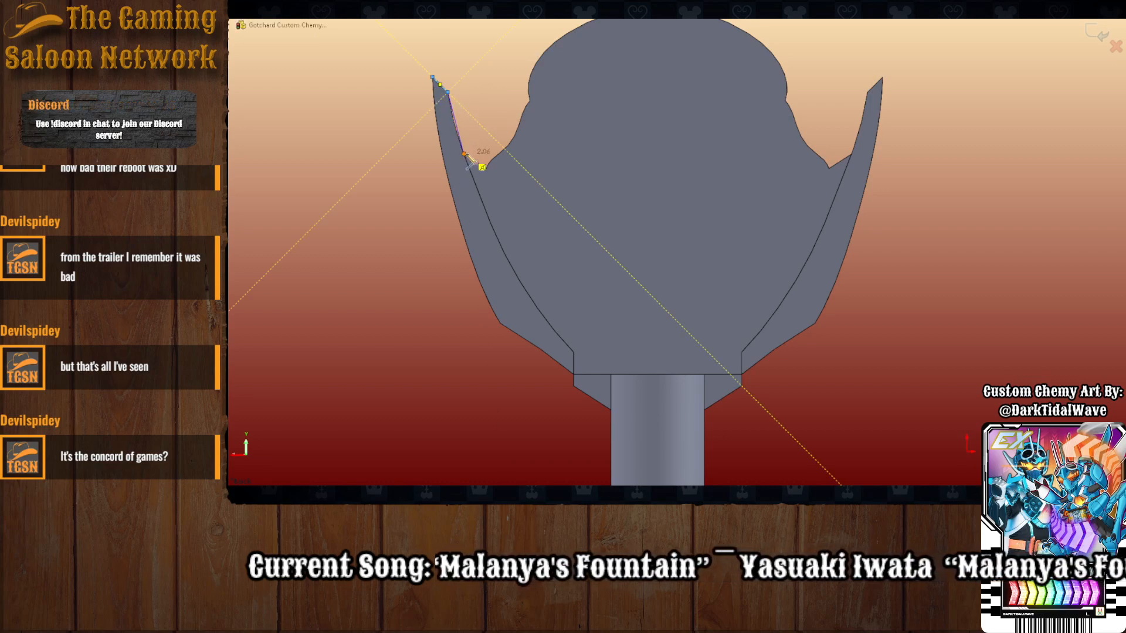
key("Escape")
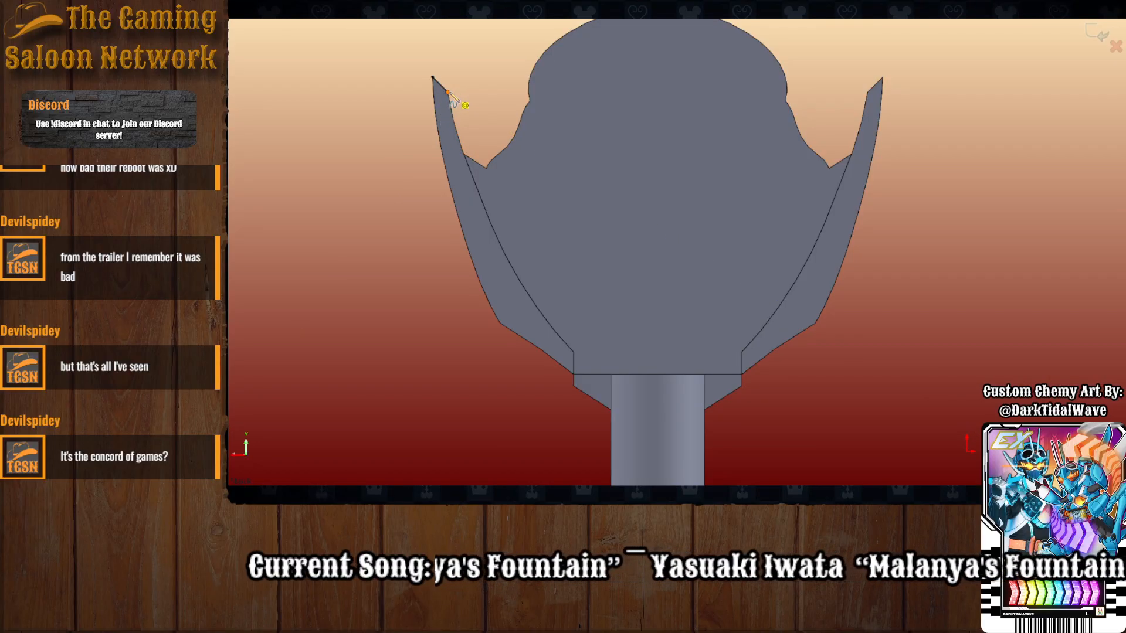
Trace the fin's inner curve with a spline from the inner corner of its tip down to the lower inner corner.
left_click(448, 93)
left_click(453, 121)
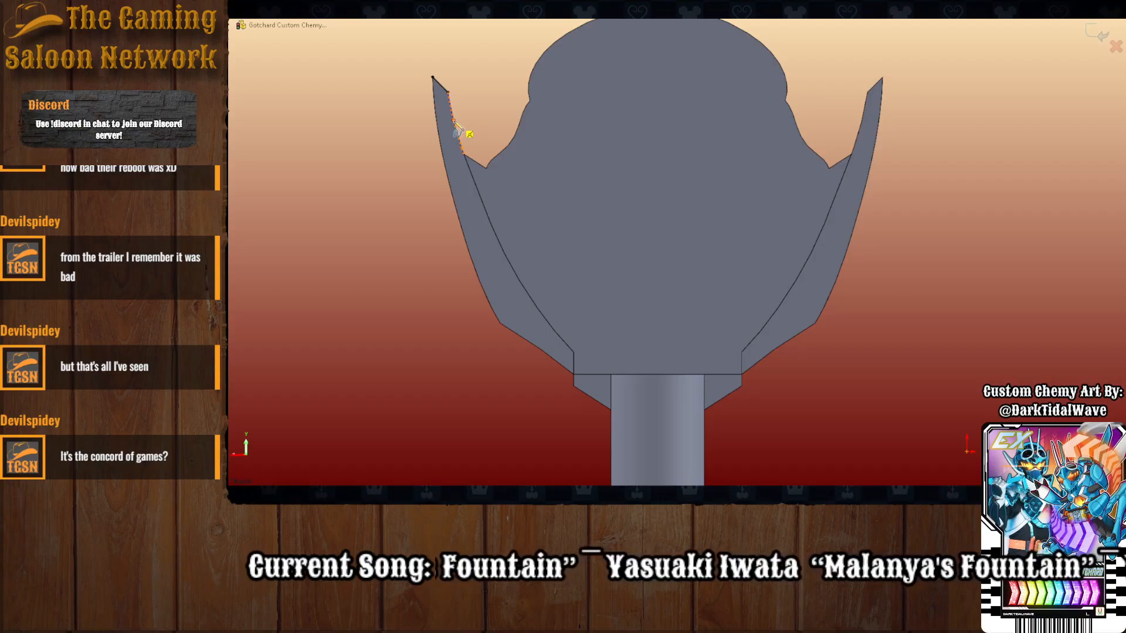
left_click(464, 155)
left_click(473, 179)
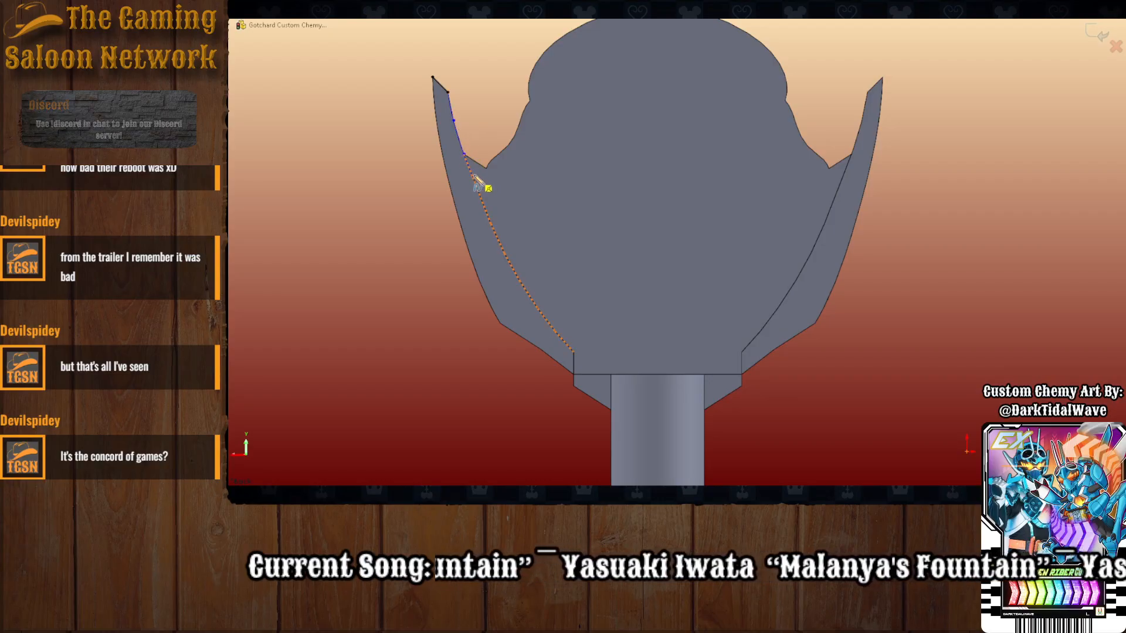
left_click(487, 214)
left_click(509, 263)
left_click(532, 301)
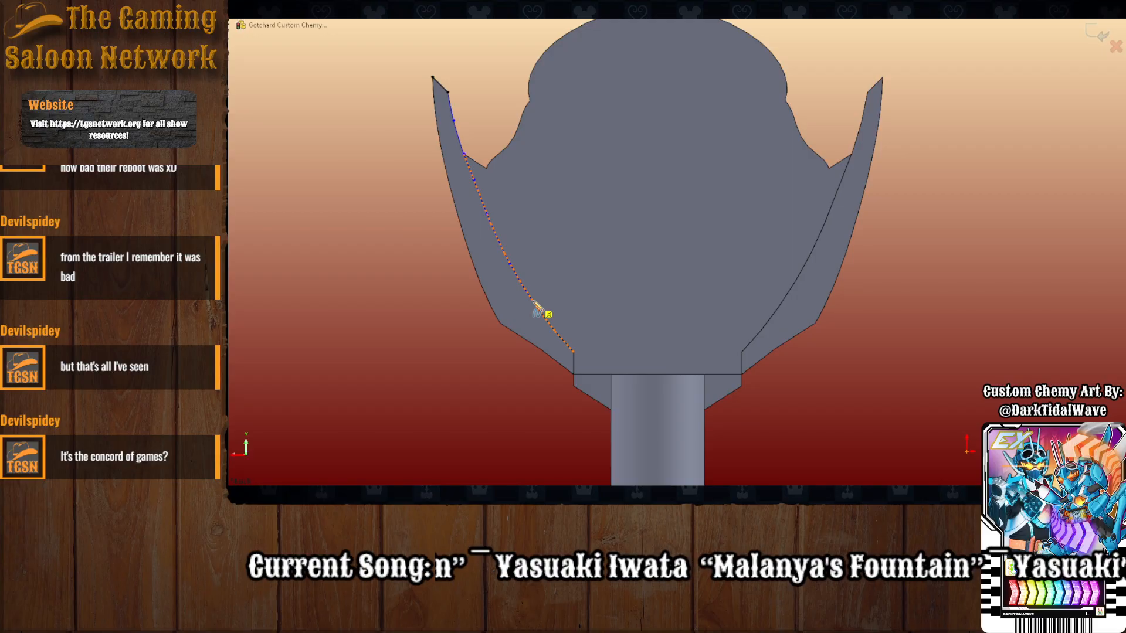
left_click(561, 339)
double_click(573, 353)
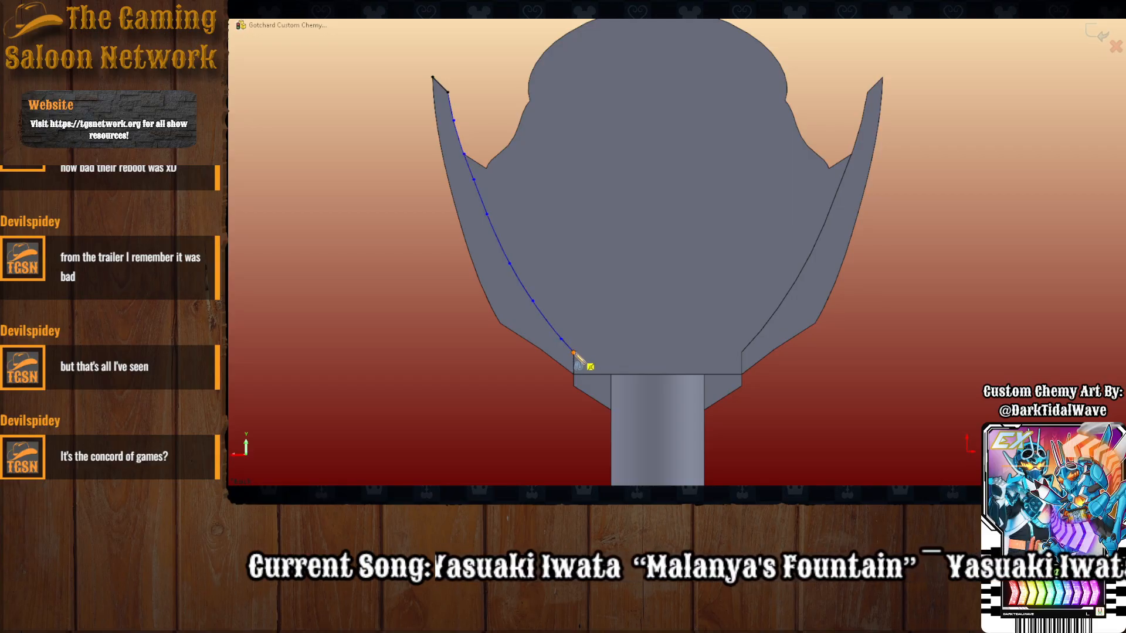
Draw connected lines down the fin's short vertical edge and along its slanted lower edges to the outer corner.
scroll(590, 299, "up", 2)
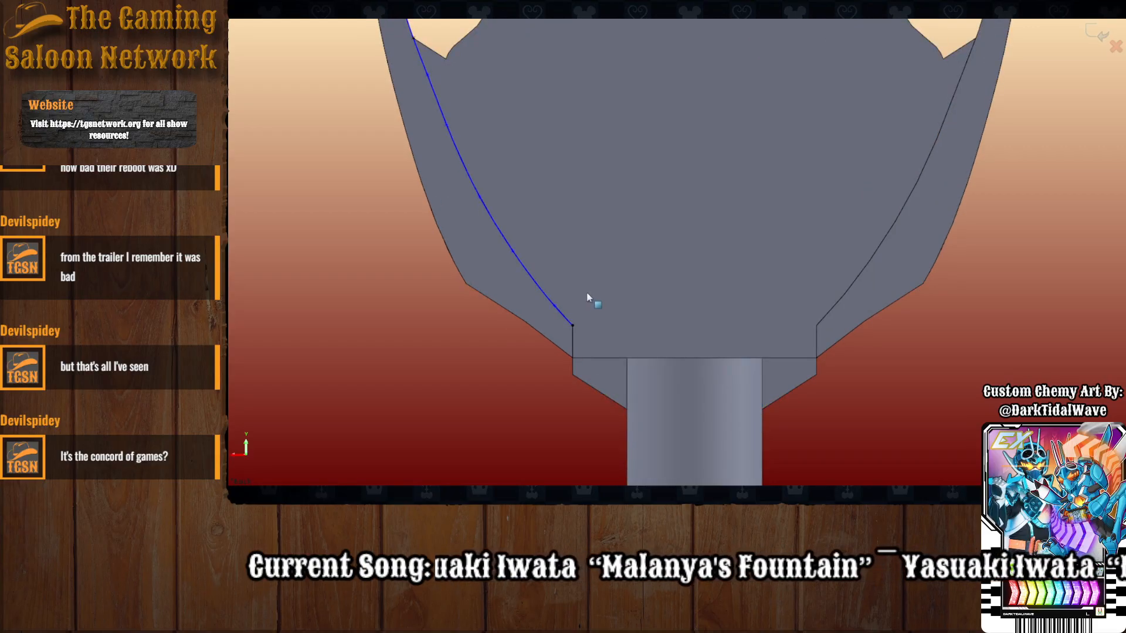
left_click(572, 324)
left_click(572, 358)
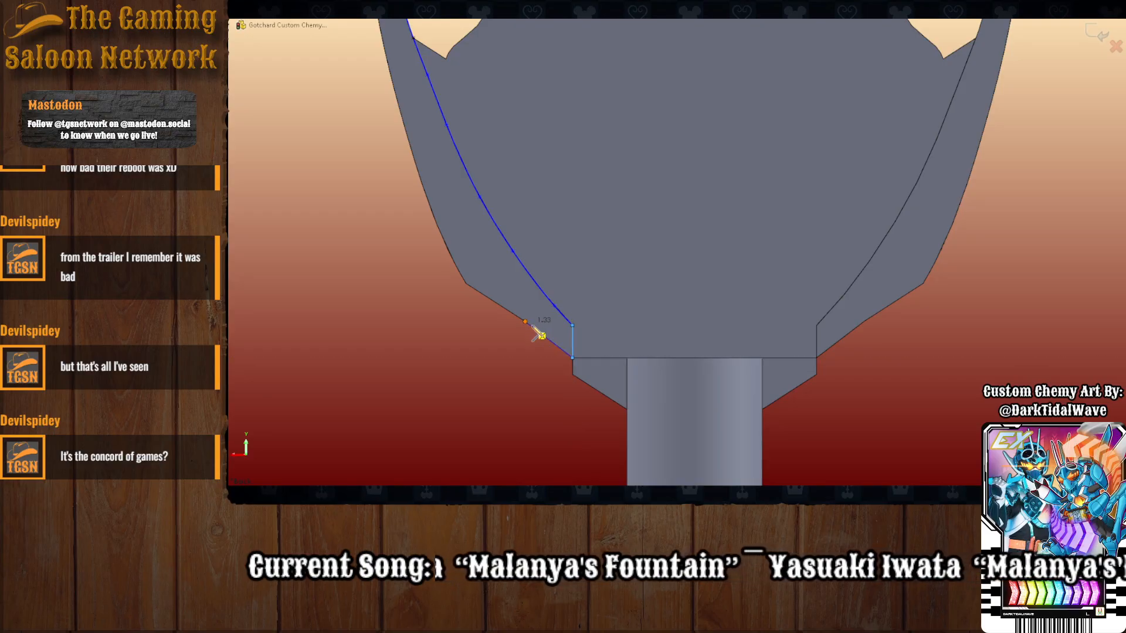
left_click(525, 322)
left_click(465, 284)
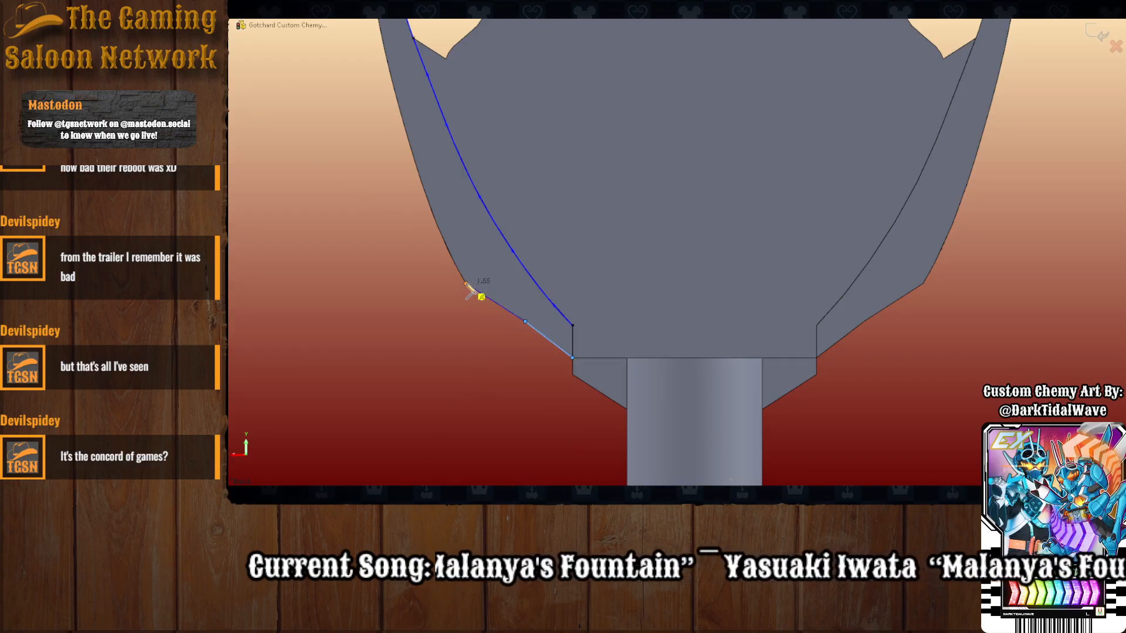
key("Escape")
Trace the fin's outer curve with a spline from the lower outer corner up to the pointed tip, closing the outline.
scroll(500, 115, "up", 2)
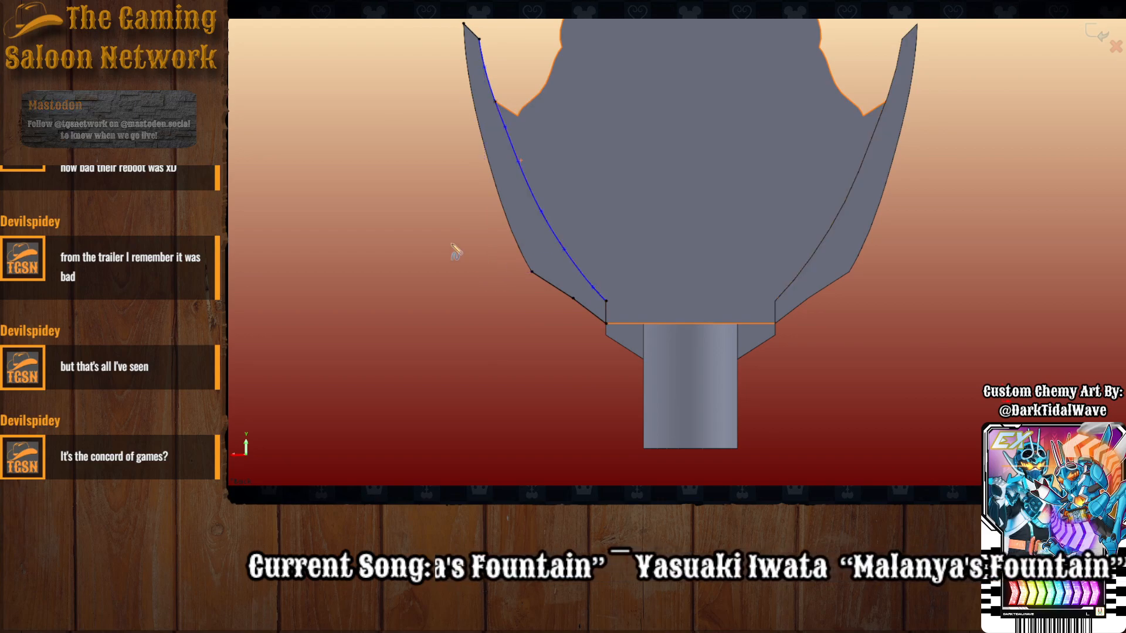
key("l")
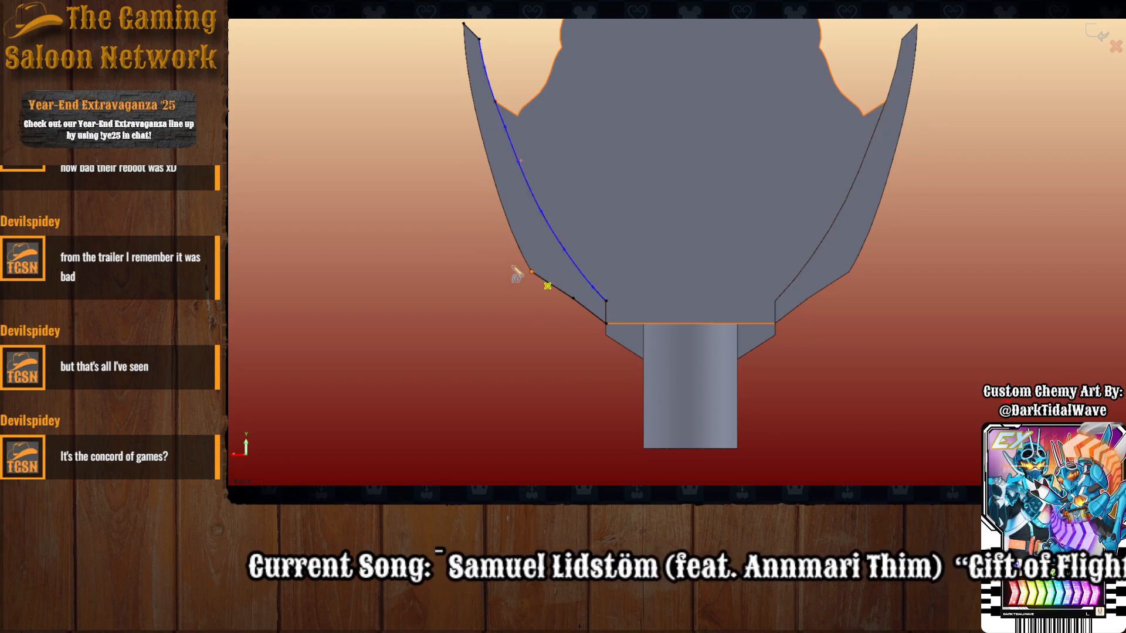
left_click(502, 205)
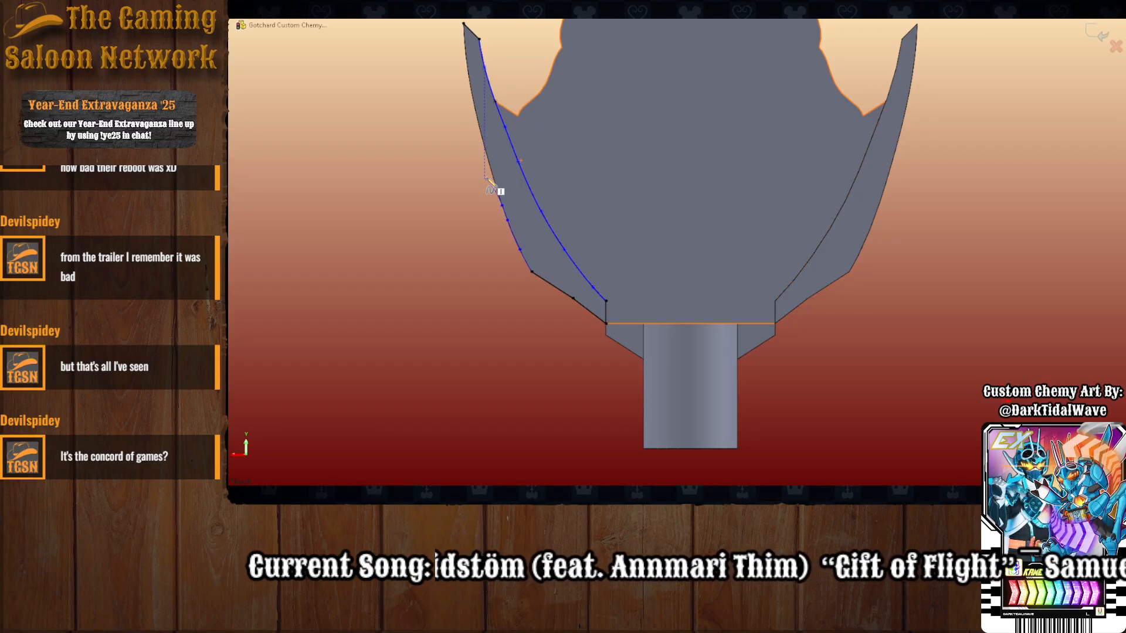
left_click(493, 176)
left_click(484, 146)
left_click(477, 117)
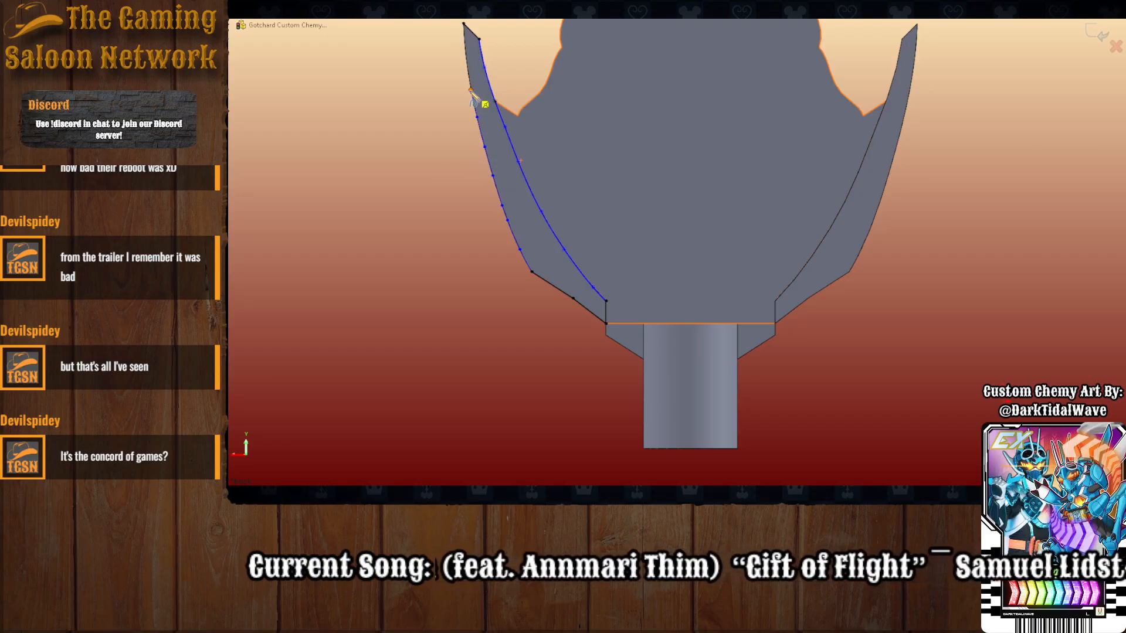
left_click(471, 91)
left_click(469, 81)
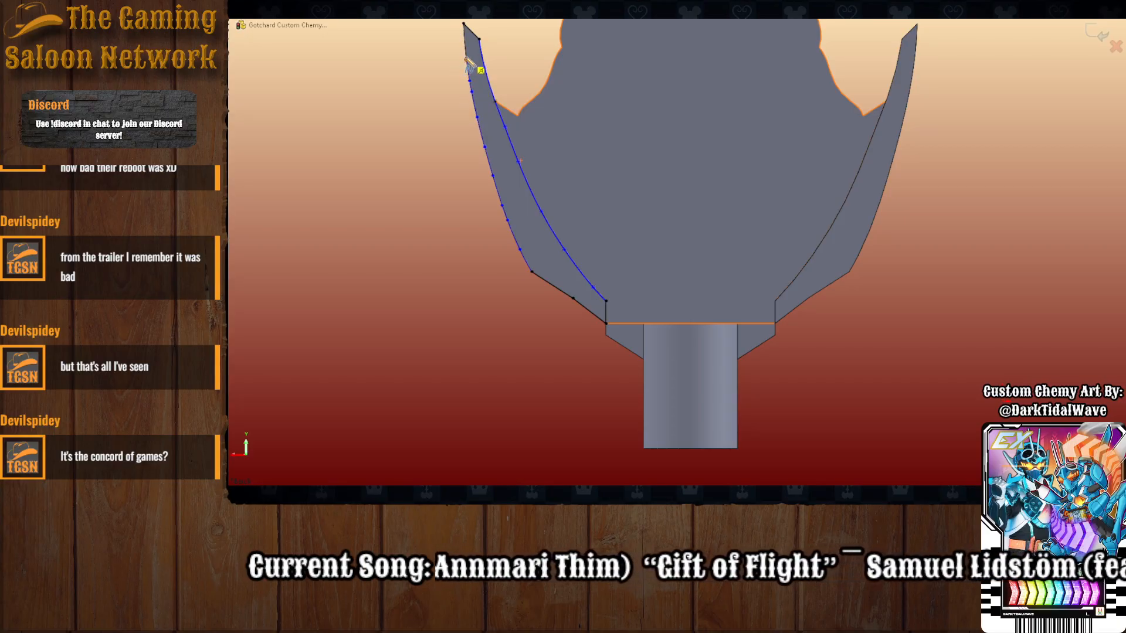
left_click(467, 58)
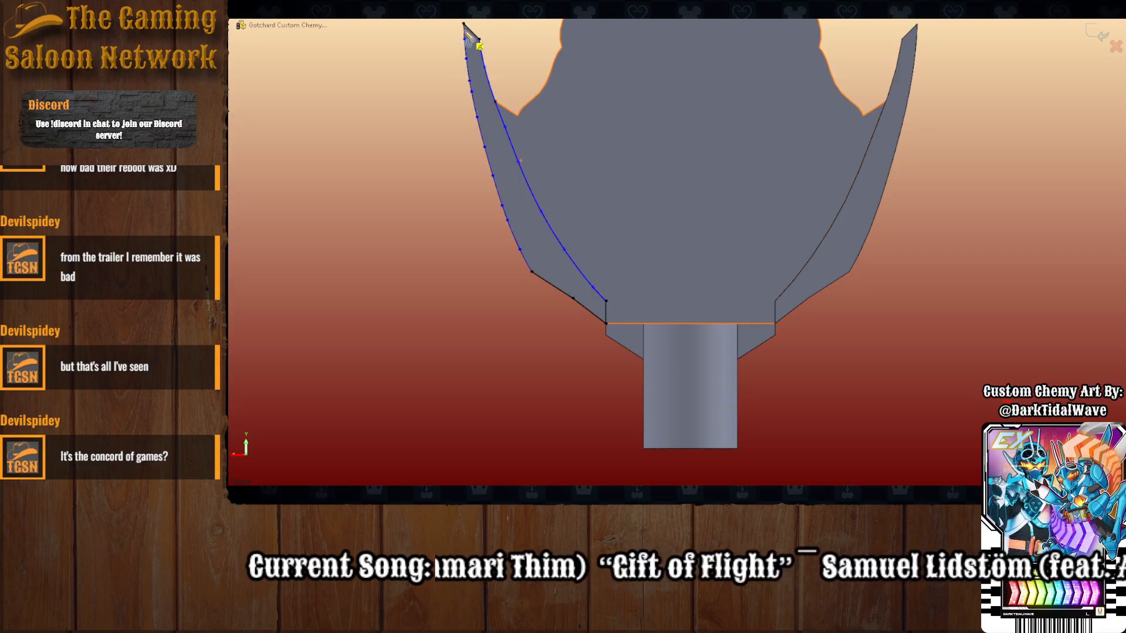
left_click(463, 23)
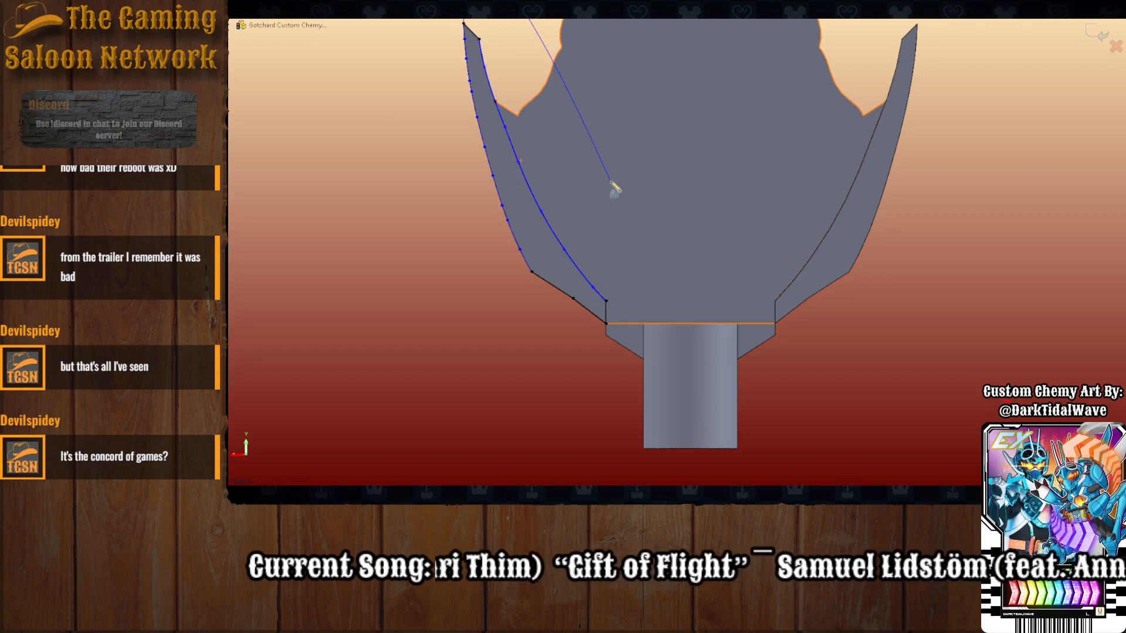
key("Escape")
Draw a vertical line upward from the midpoint of the head's lower back edge as the mirror axis.
scroll(691, 209, "up", 3)
scroll(691, 208, "down", 2)
scroll(692, 208, "down", 1)
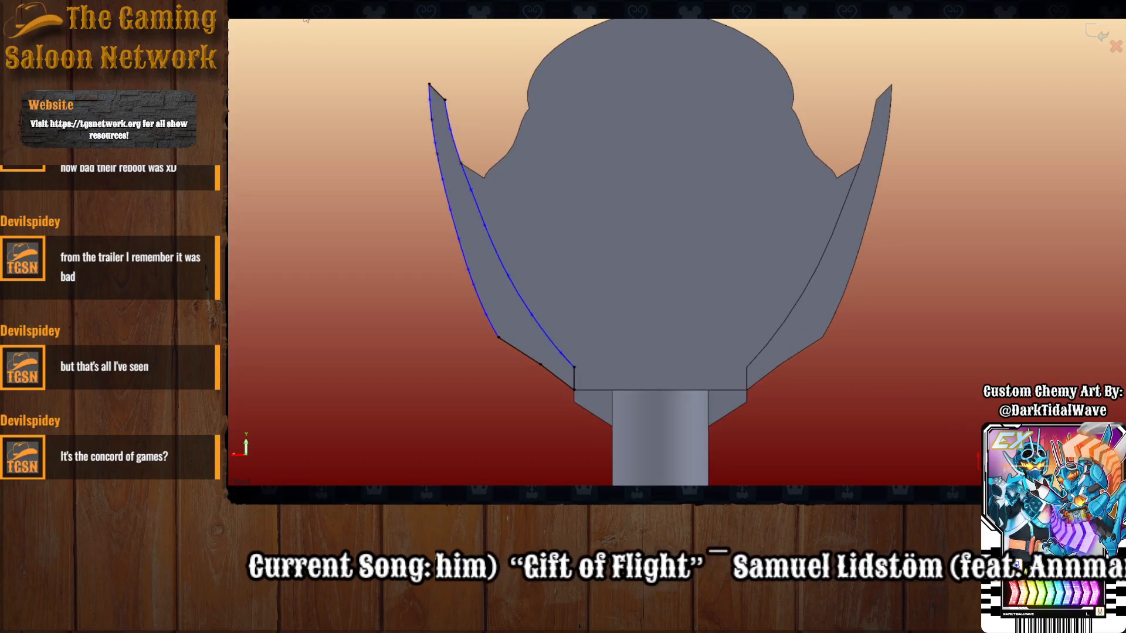
left_click(660, 389)
left_click(660, 186)
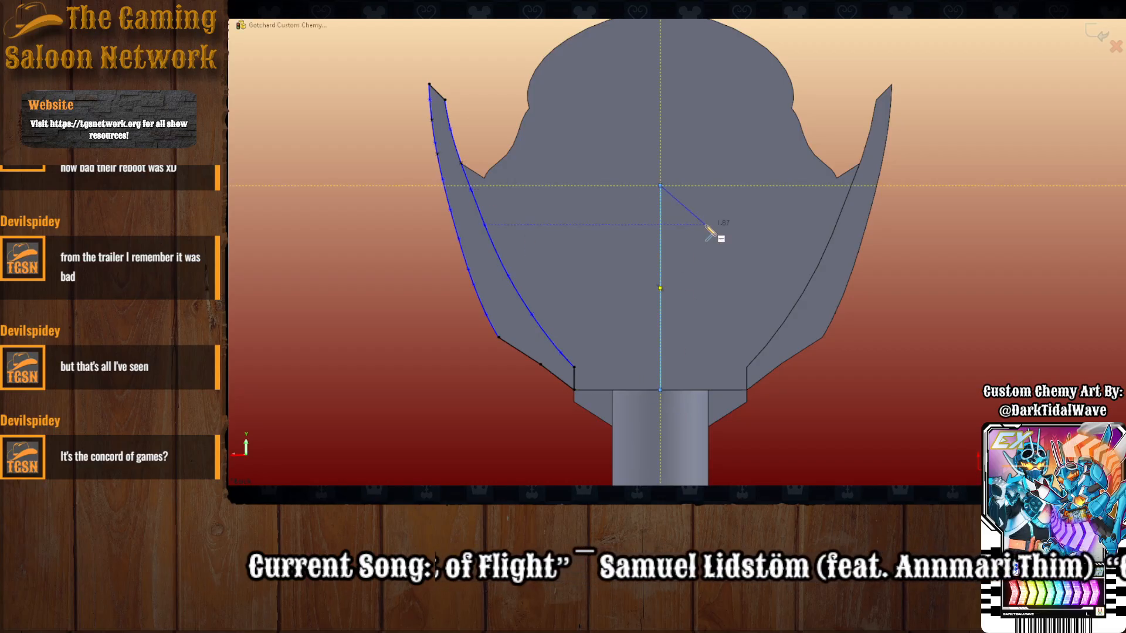
Mirror the complete fin outline, with its splines and straight lines, about the vertical centre line.
left_click(548, 332)
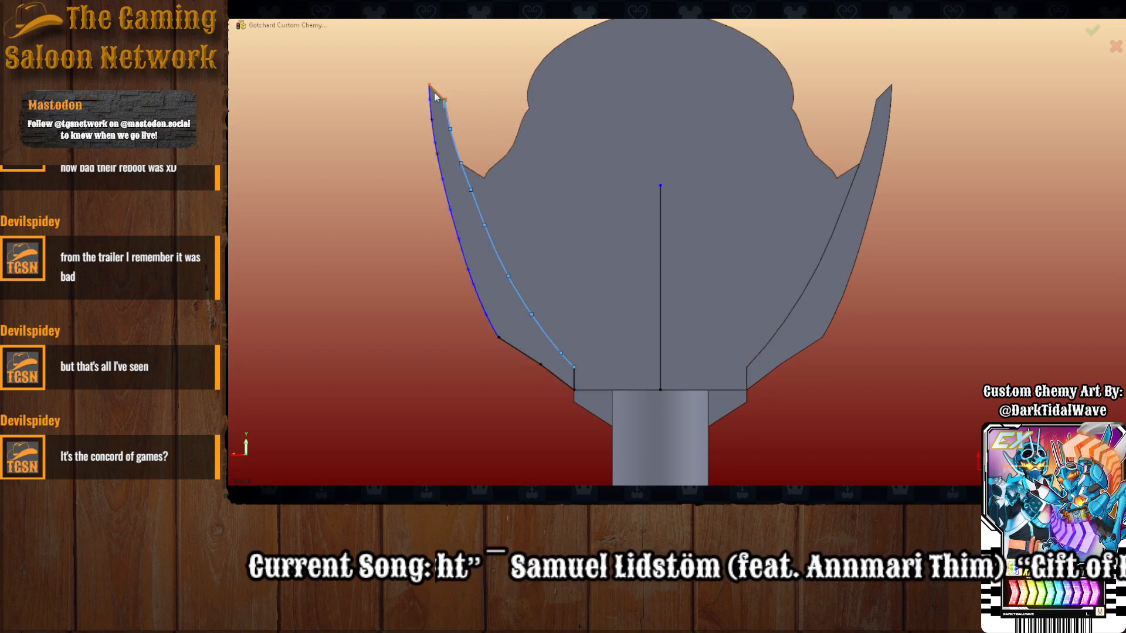
left_click(435, 134, "ctrl")
left_click(549, 371, "ctrl")
left_click(575, 384, "ctrl")
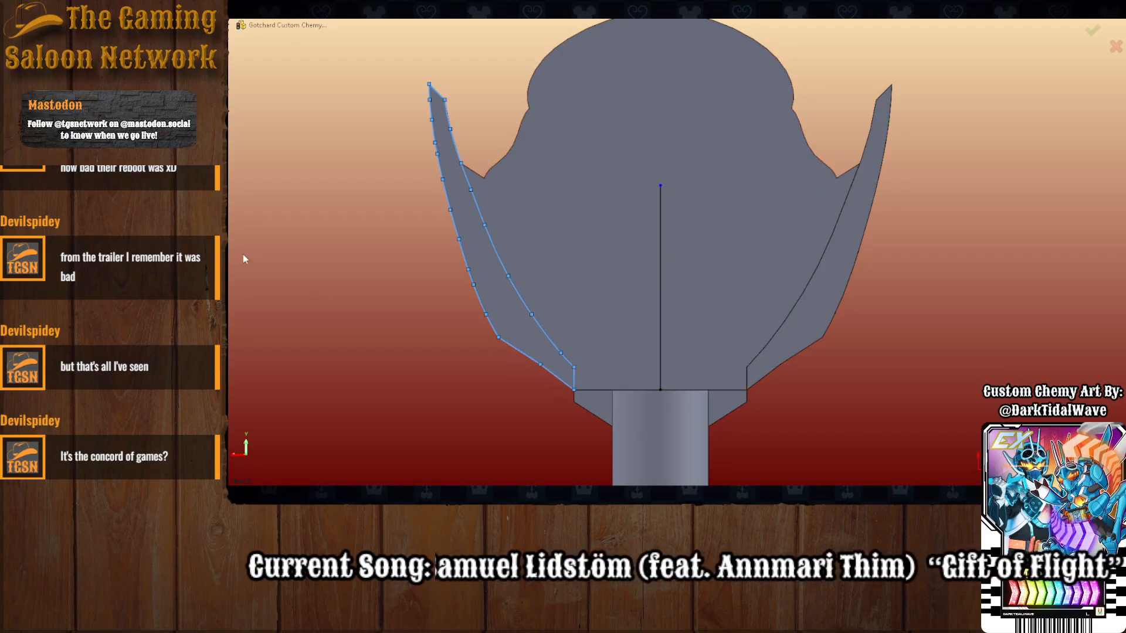
left_click(661, 339)
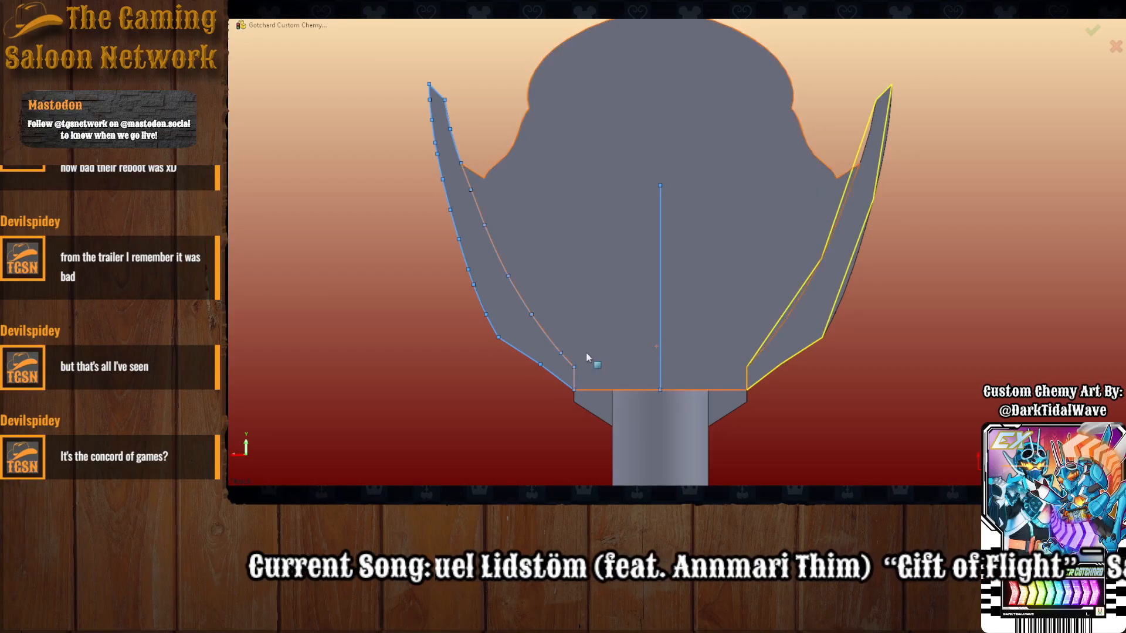
left_click(587, 357)
right_click(656, 347)
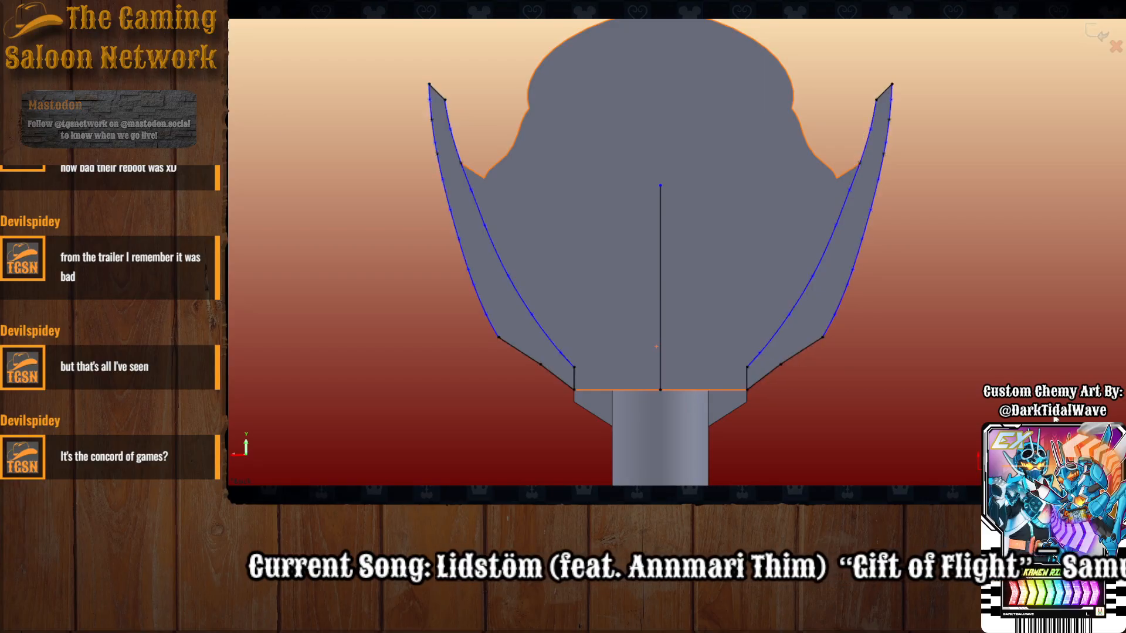
Try to extrude both fin outlines toward the front of the head, shortening the depth to stop short of the face.
scroll(837, 319, "up", 1)
scroll(840, 319, "down", 1)
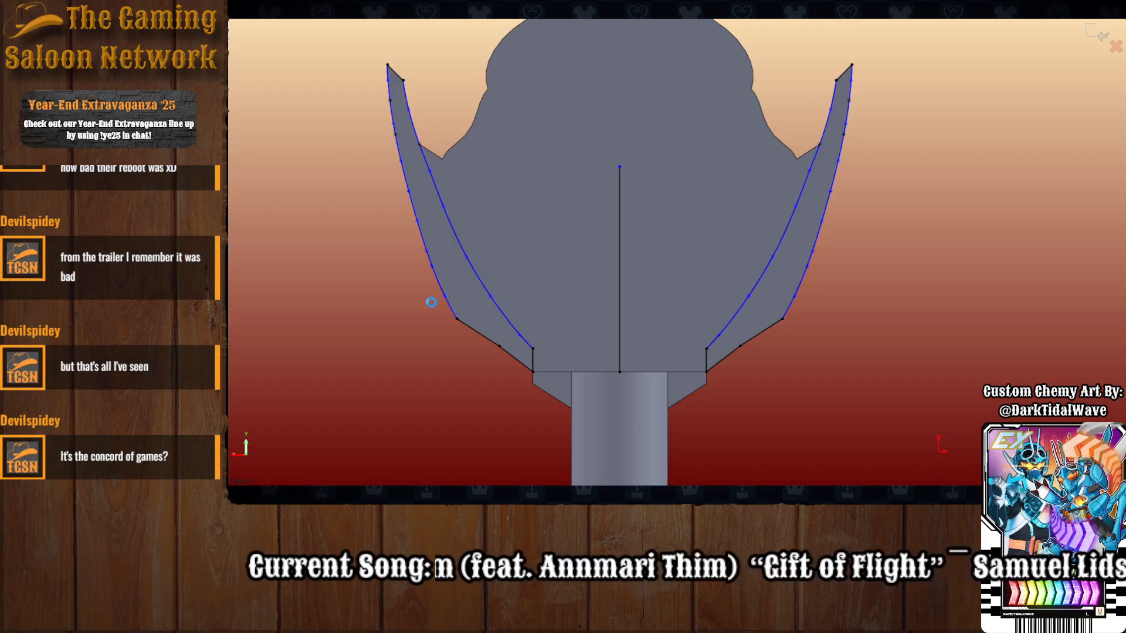
left_click(470, 303)
left_click(757, 312)
middle_click_drag(553, 383, 659, 379)
middle_click_drag(682, 394, 689, 384)
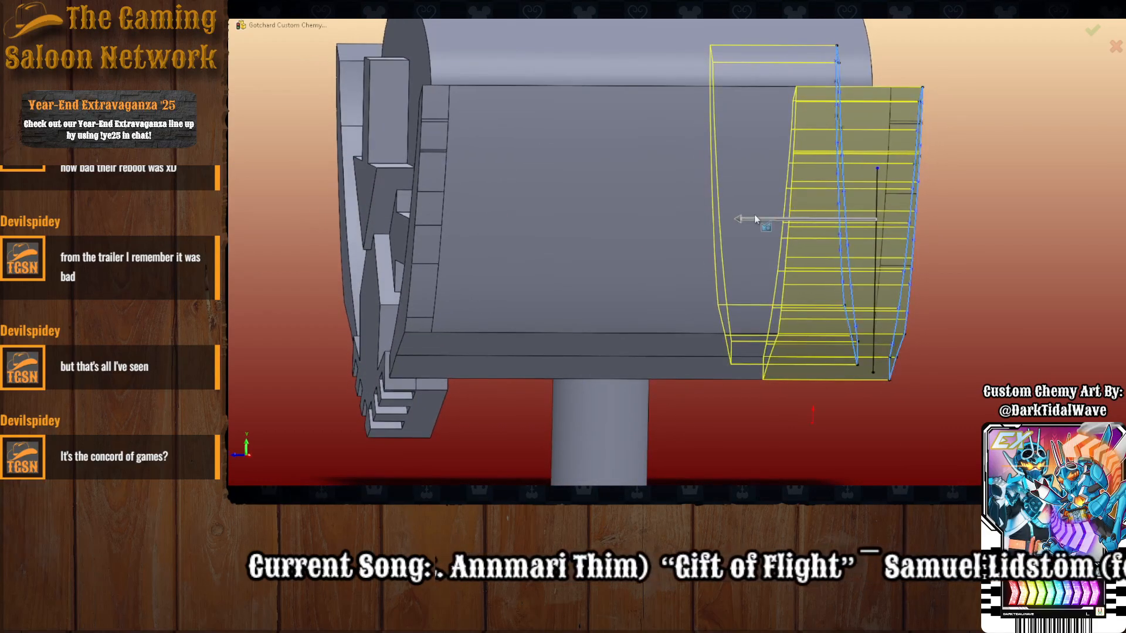
left_click_drag(740, 220, 424, 228)
mouse_move(404, 231)
middle_mouse_down()
mouse_move(297, 350)
mouse_move(284, 269)
mouse_move(360, 311)
mouse_move(352, 320)
mouse_move(329, 305)
mouse_move(342, 309)
mouse_move(326, 350)
middle_mouse_up()
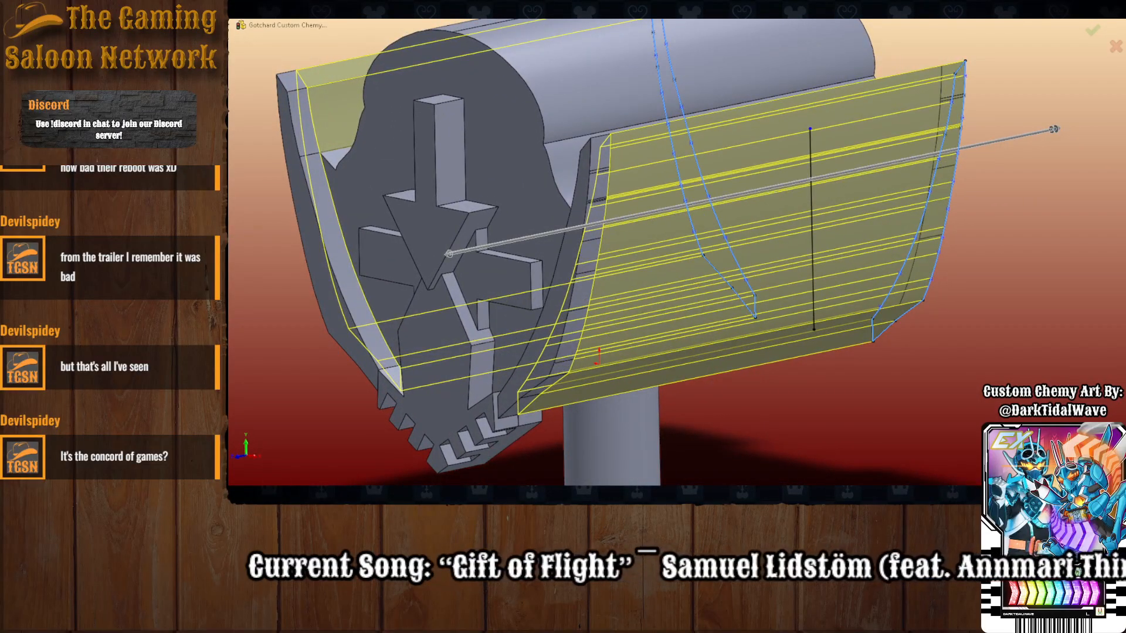
key("Down")
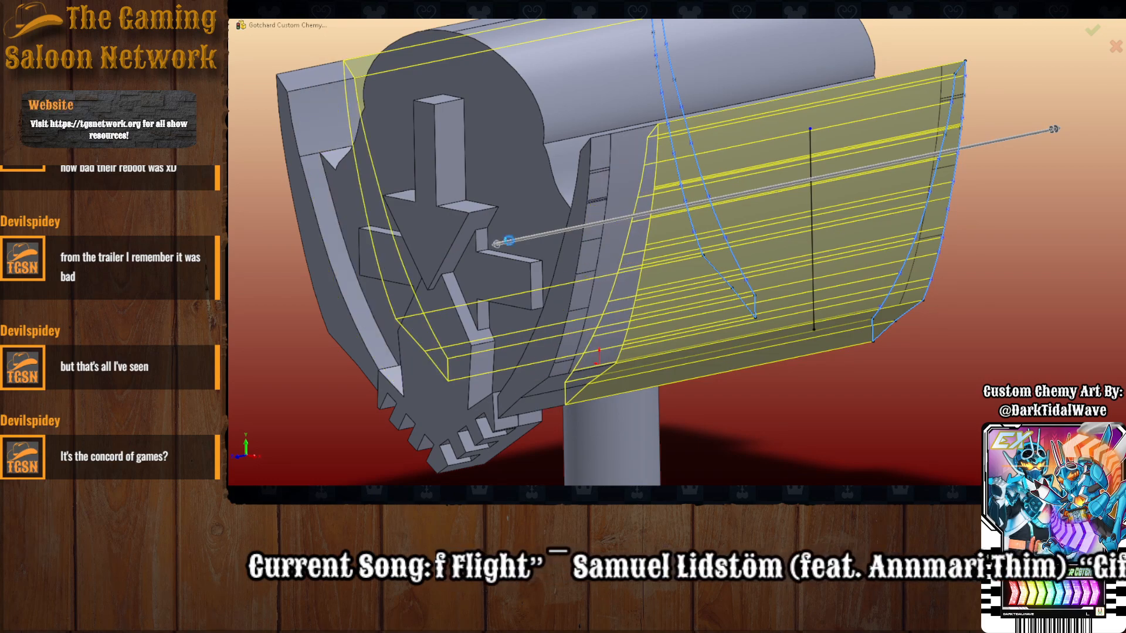
left_click(652, 395)
Check the extrusion's fin regions at the back, retry with only one fin's region, and cancel the command.
middle_click_drag(533, 271, 740, 296)
scroll(877, 258, "down", 7)
scroll(666, 284, "up", 3)
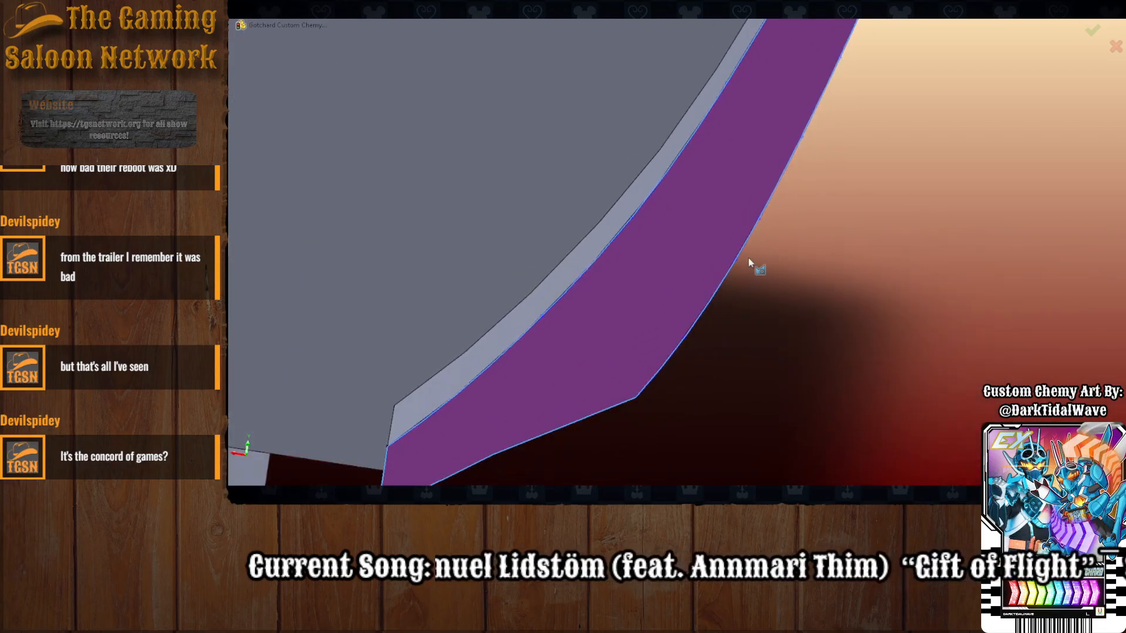
scroll(750, 263, "down", 6)
scroll(567, 198, "up", 13)
middle_click_drag(688, 134, 703, 81)
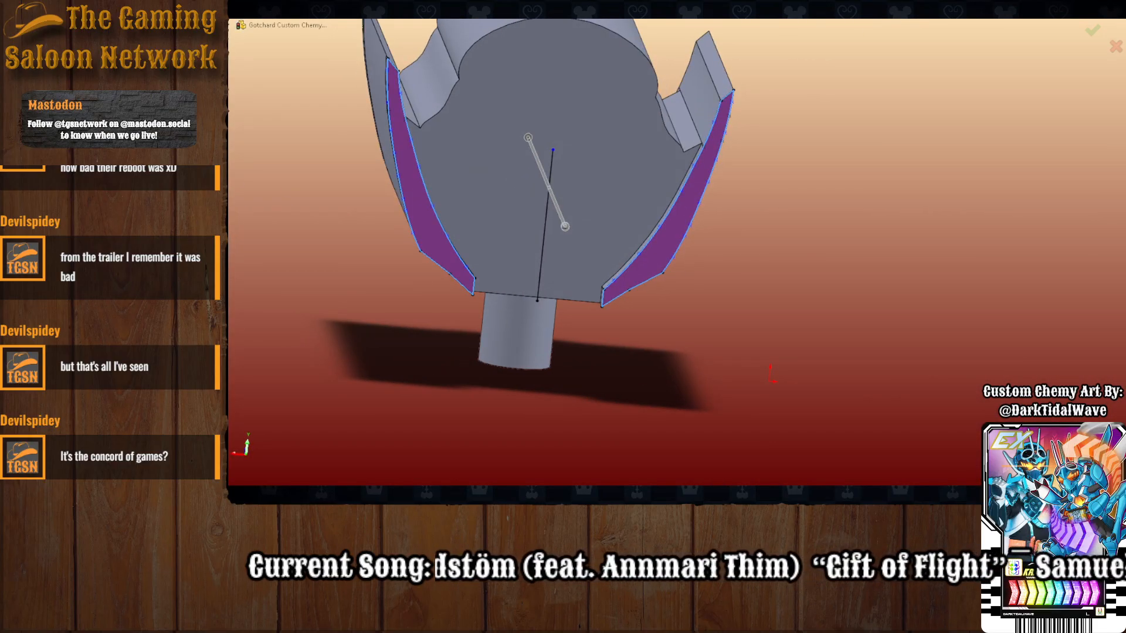
left_click(674, 234)
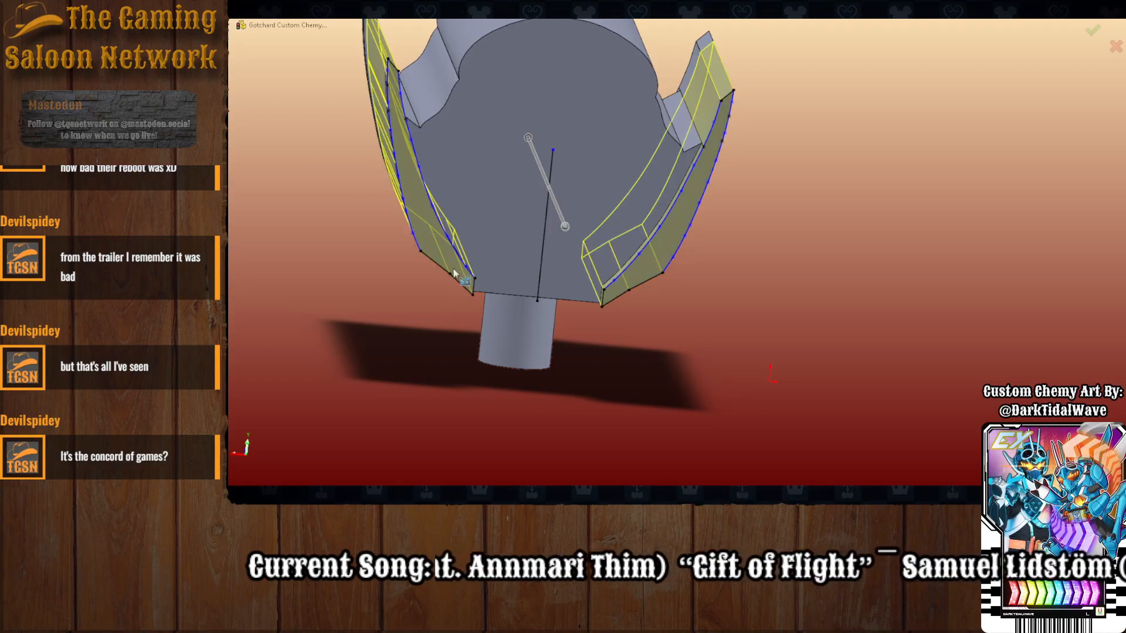
left_click(1092, 31)
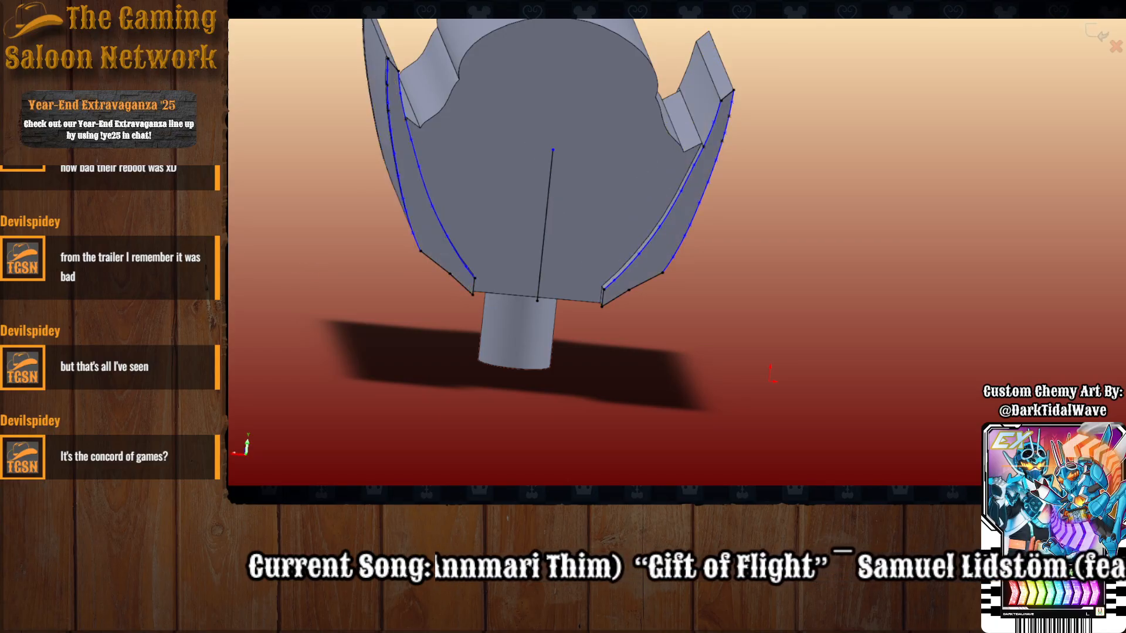
scroll(407, 258, "up", 1)
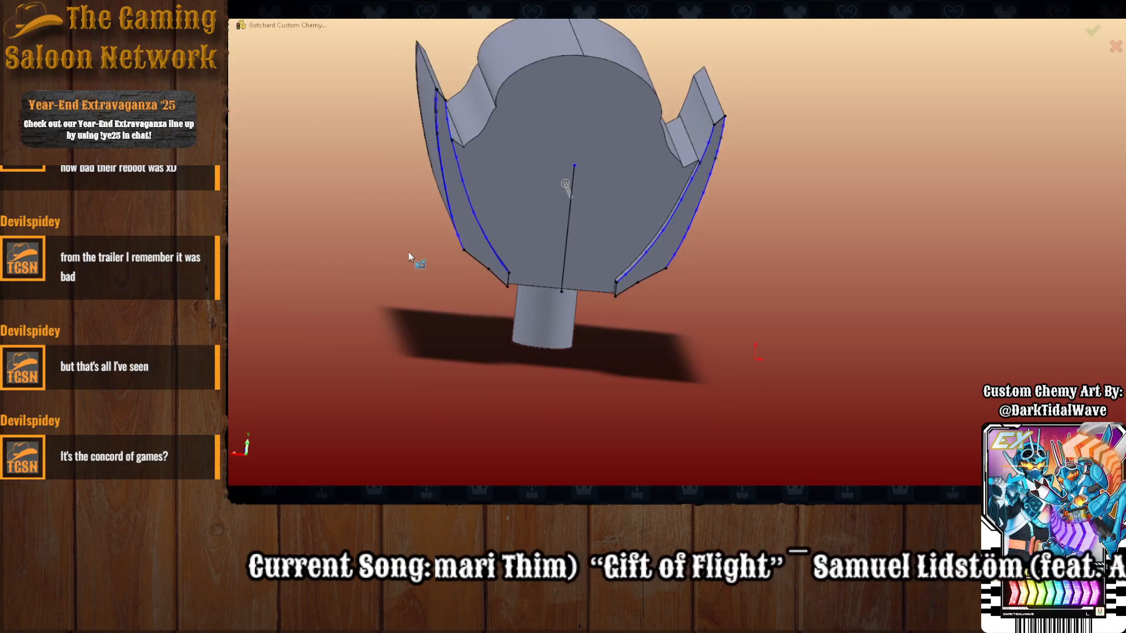
left_click(472, 220)
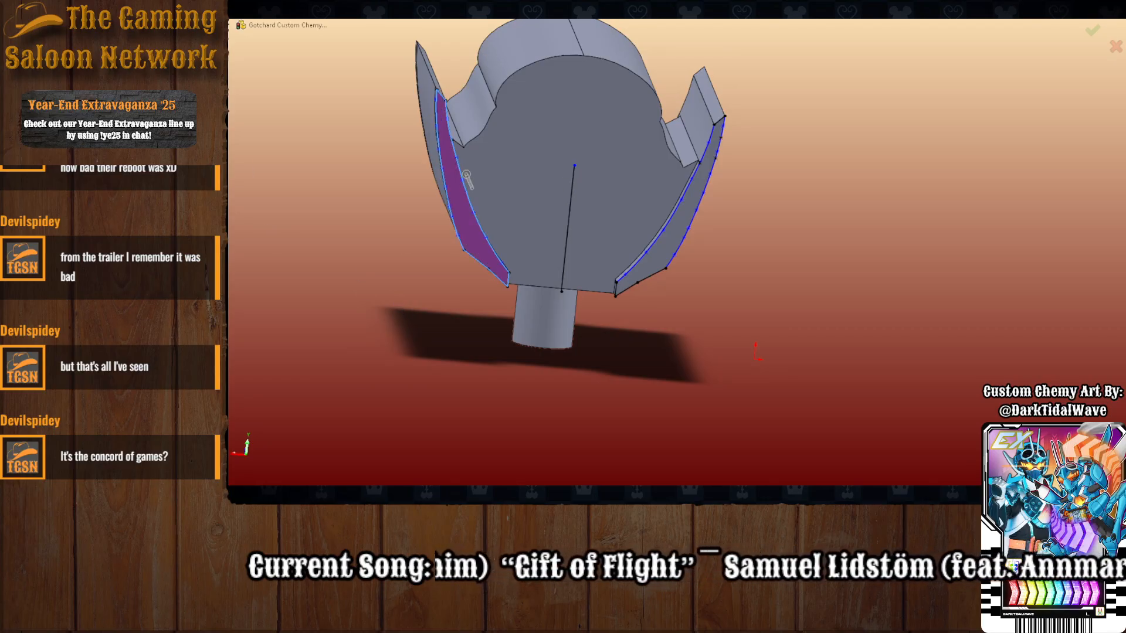
key("Escape")
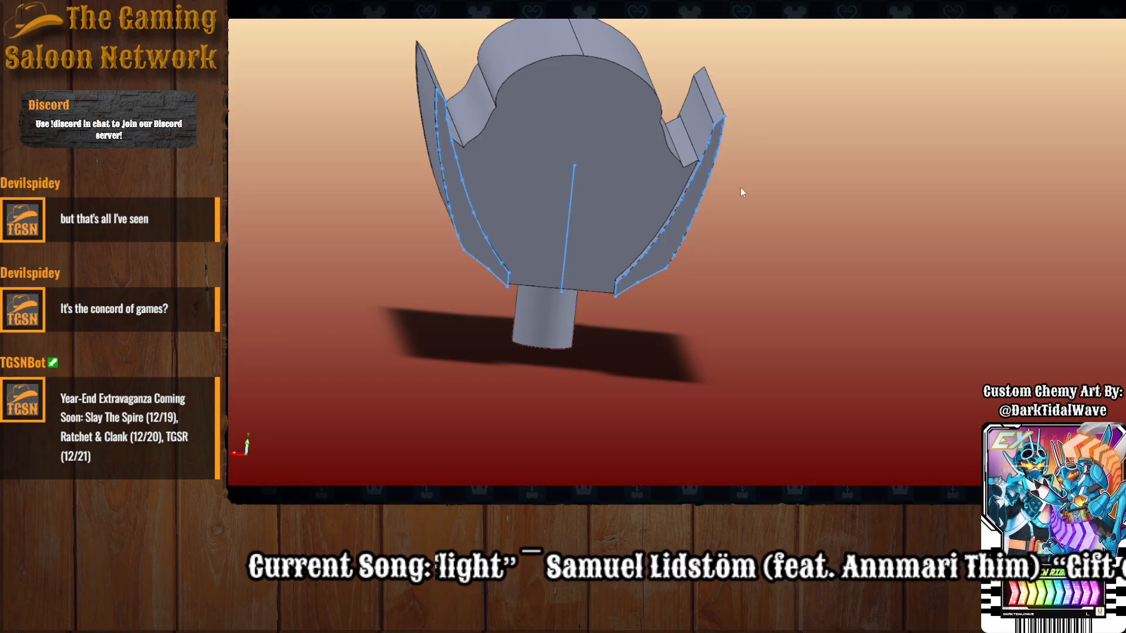
Remove the rear fin-outline sketch and identify the feature that forms the side fins.
left_click(703, 162)
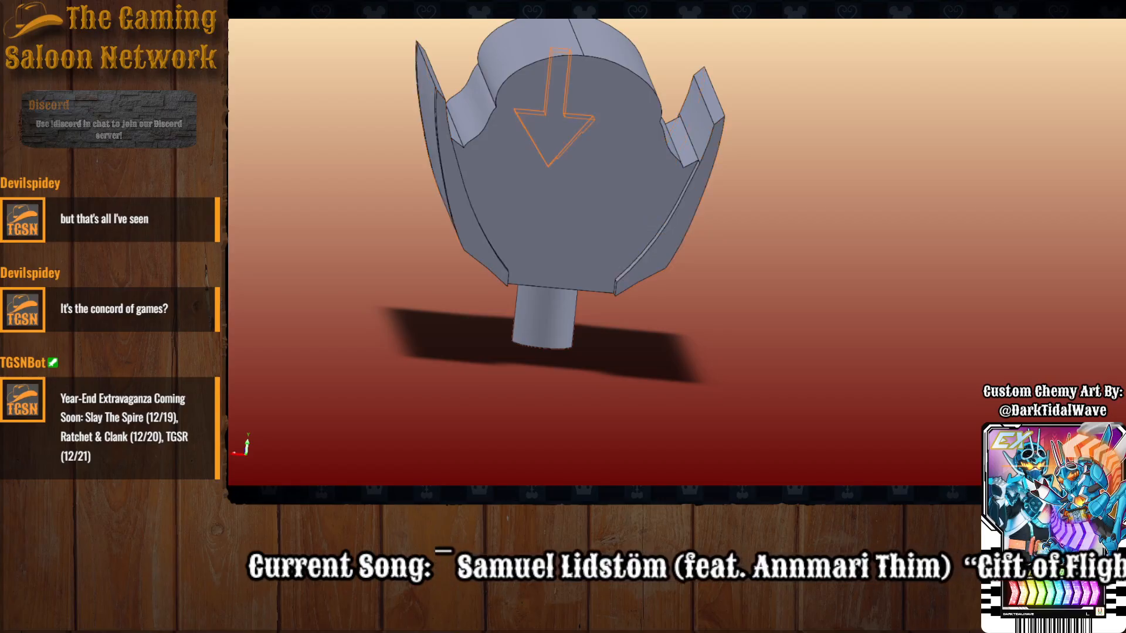
left_click(689, 214)
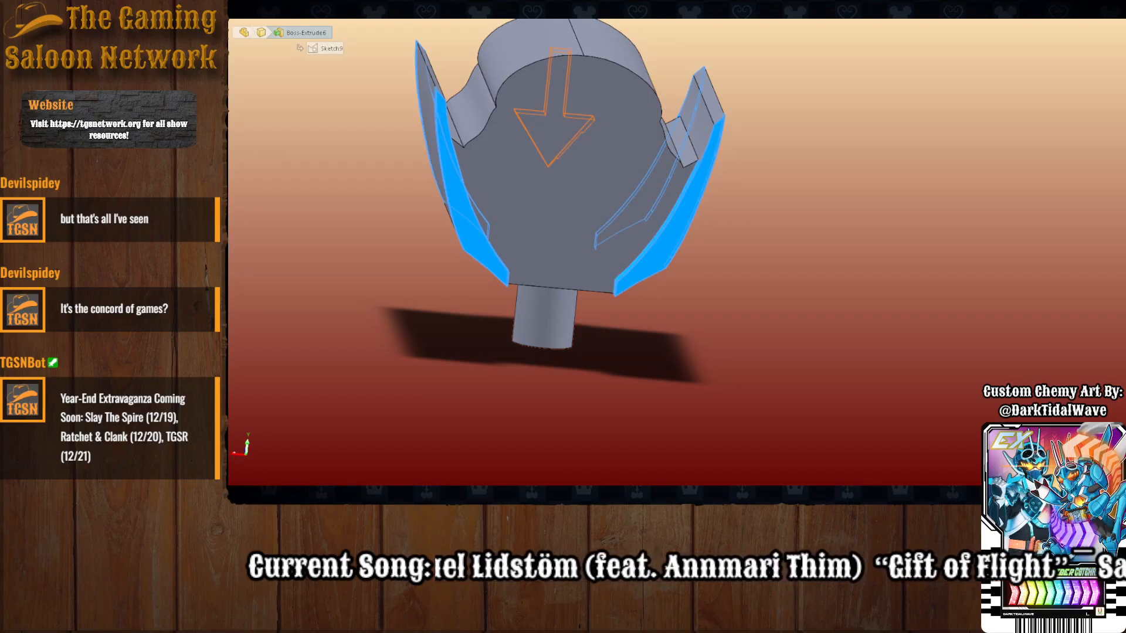
left_click(395, 388)
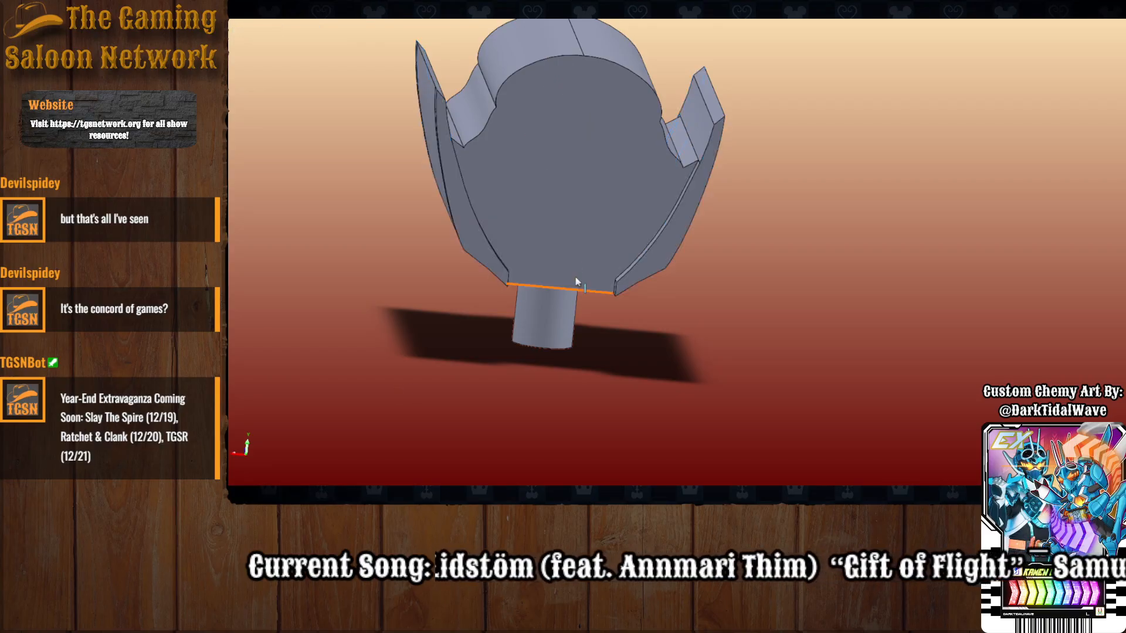
Edit the existing side-fin extrusion so both fins end flush with the head's back face.
scroll(582, 271, "down", 3)
middle_click_drag(582, 271, 542, 298)
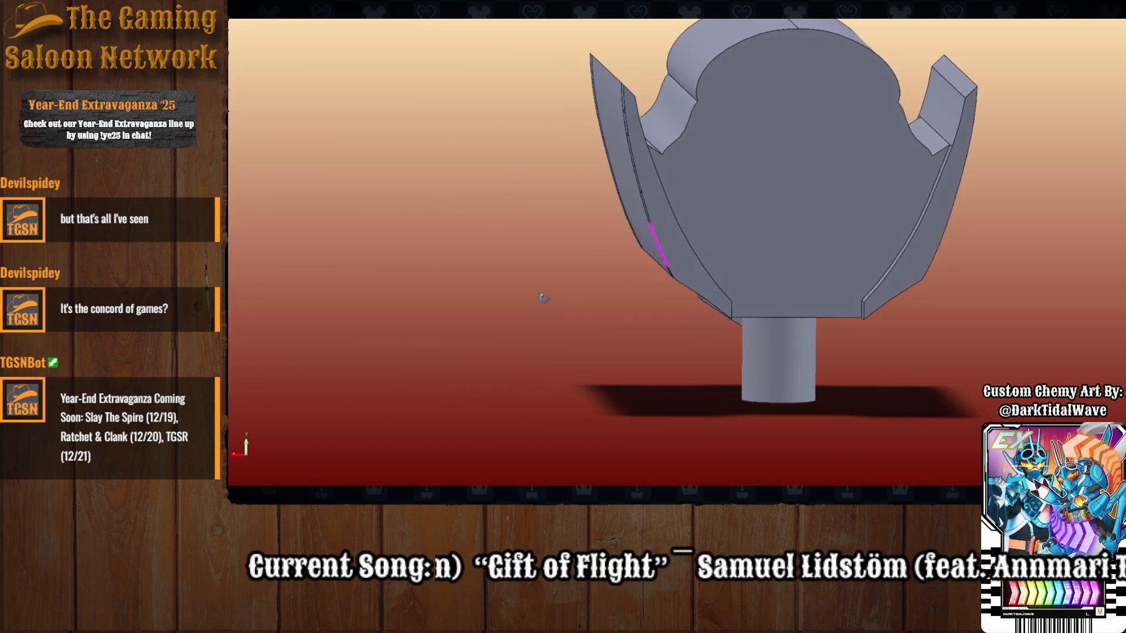
scroll(692, 312, "up", 3)
scroll(735, 277, "down", 2)
scroll(734, 277, "down", 1)
middle_click_drag(734, 277, 850, 279, "ctrl")
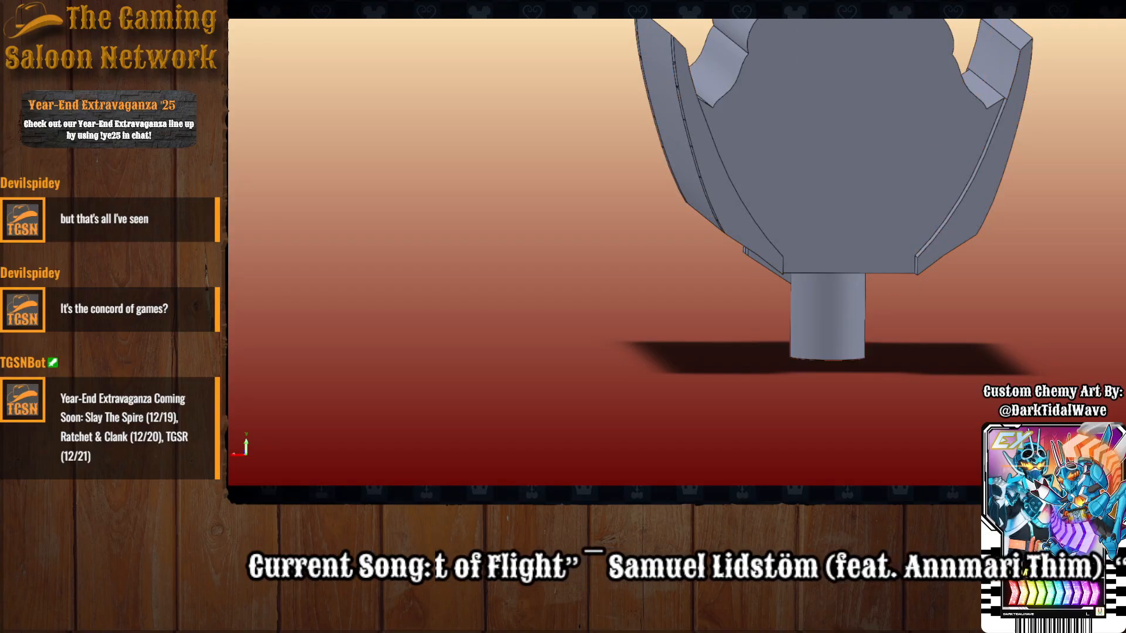
left_click(971, 206)
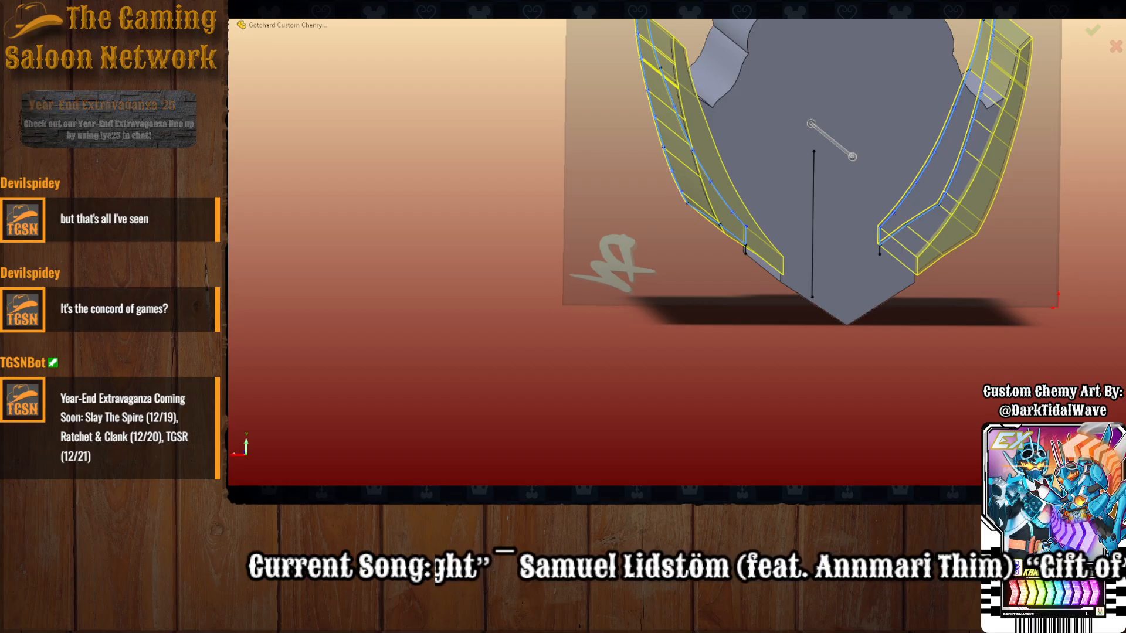
middle_click_drag(699, 329, 787, 271)
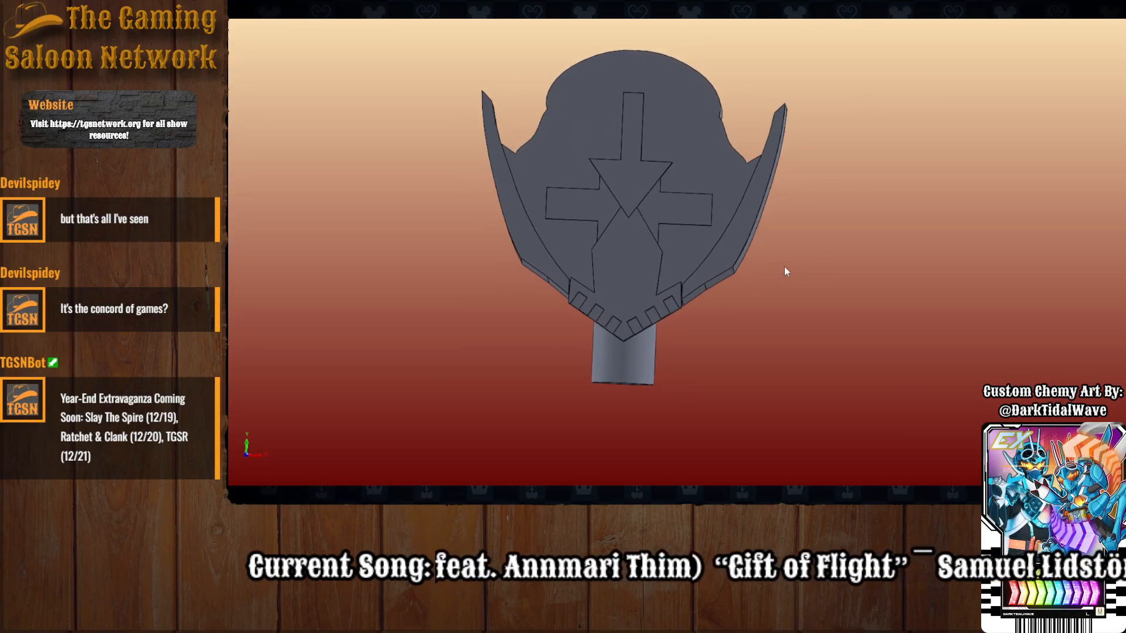
Examine the reworked side fins and mask from the front, side and rear.
middle_click_drag(668, 251, 647, 296)
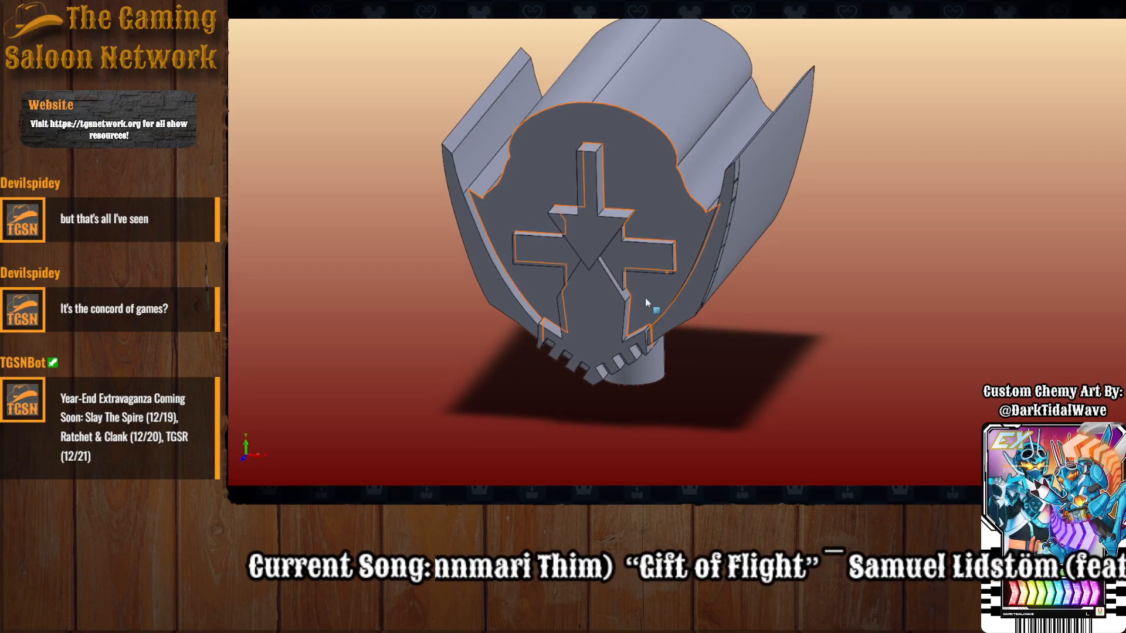
mouse_move(645, 298)
middle_mouse_down()
mouse_move(663, 260)
mouse_move(654, 286)
mouse_move(641, 280)
middle_mouse_up()
scroll(669, 288, "down", 3)
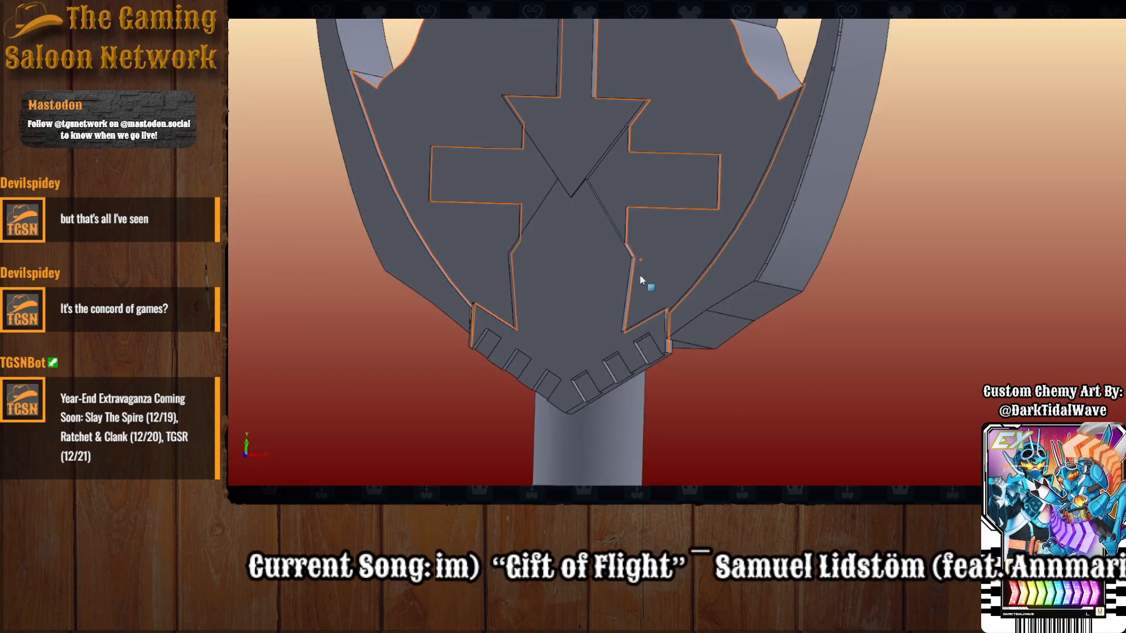
middle_click_drag(786, 341, 791, 338)
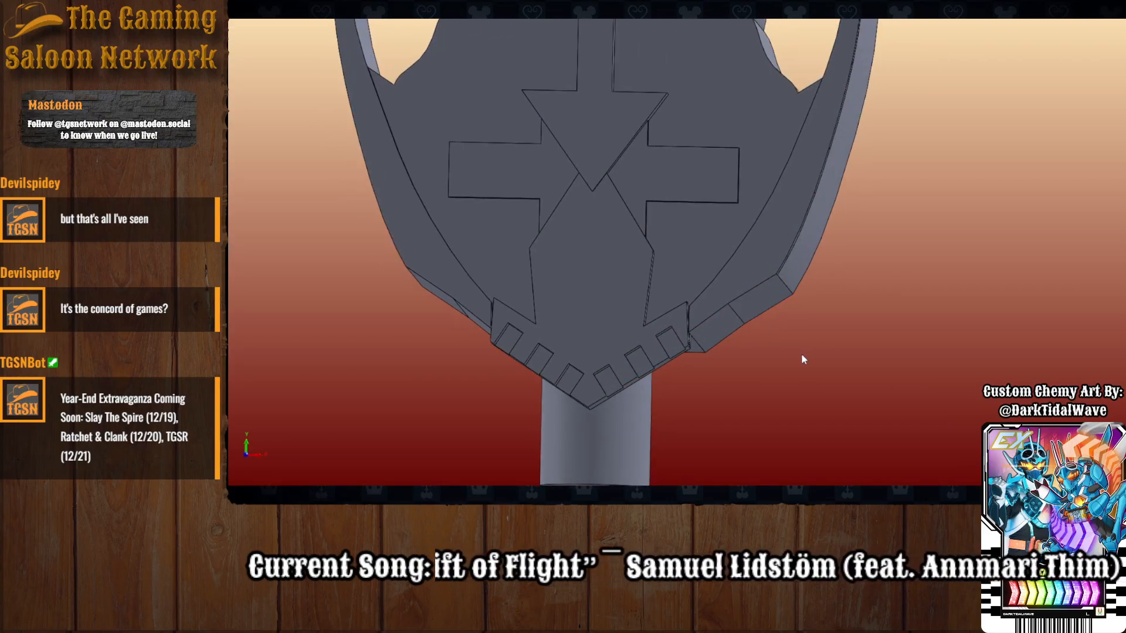
middle_click_drag(798, 356, 744, 211)
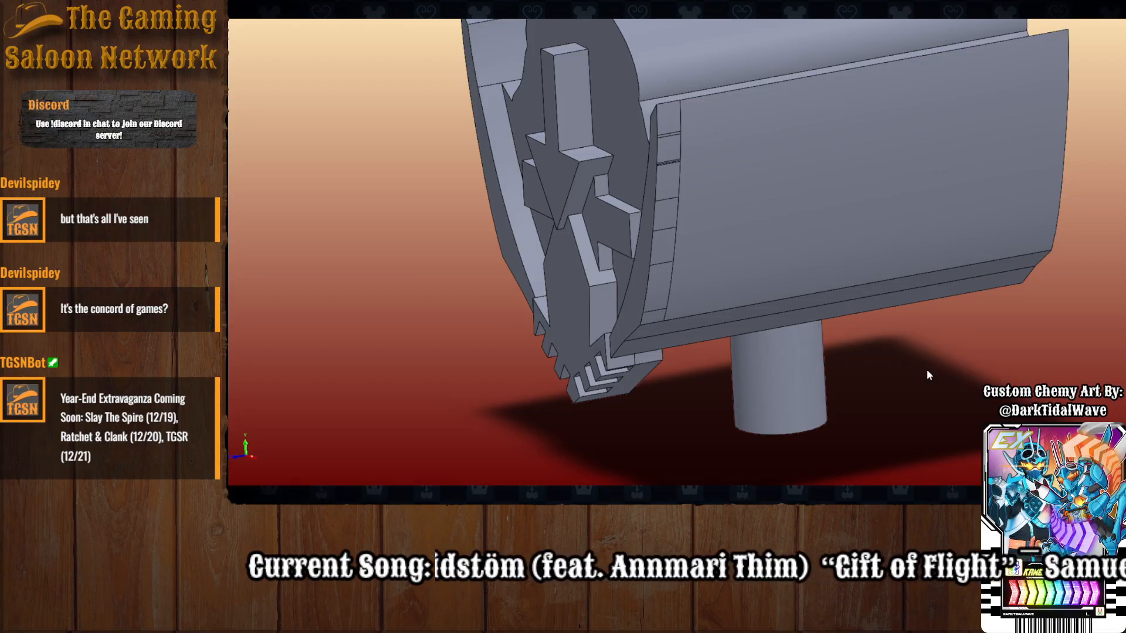
middle_click_drag(886, 305, 688, 286)
scroll(689, 285, "down", 5)
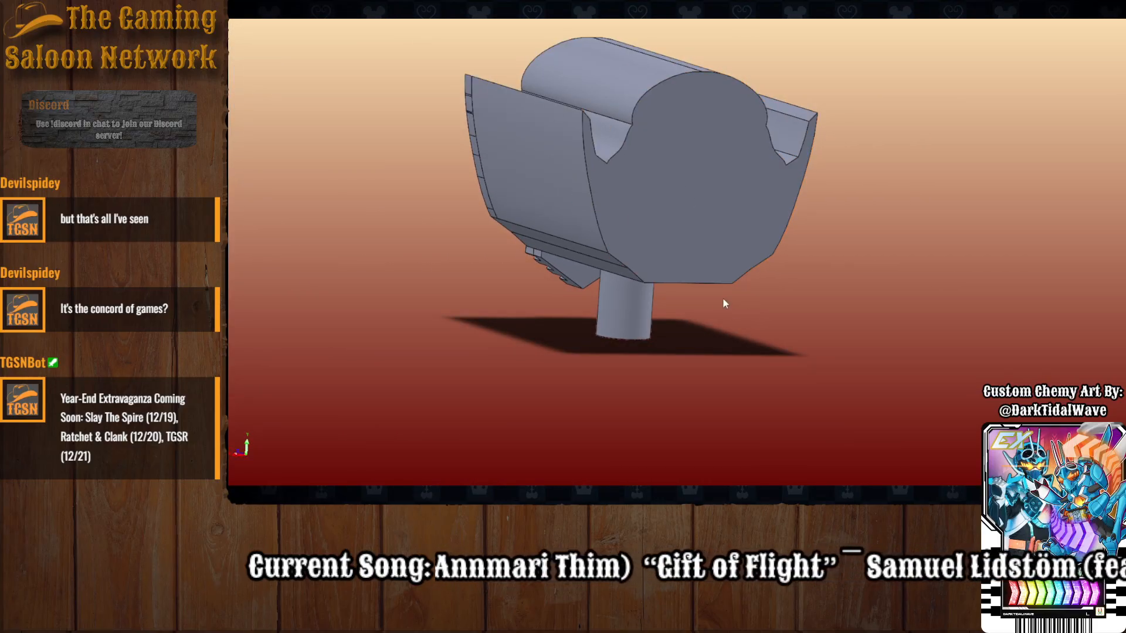
Fillet the head's lower rear edge, trying radii between 3 and 10 mm and applying 5 mm.
left_click(706, 283)
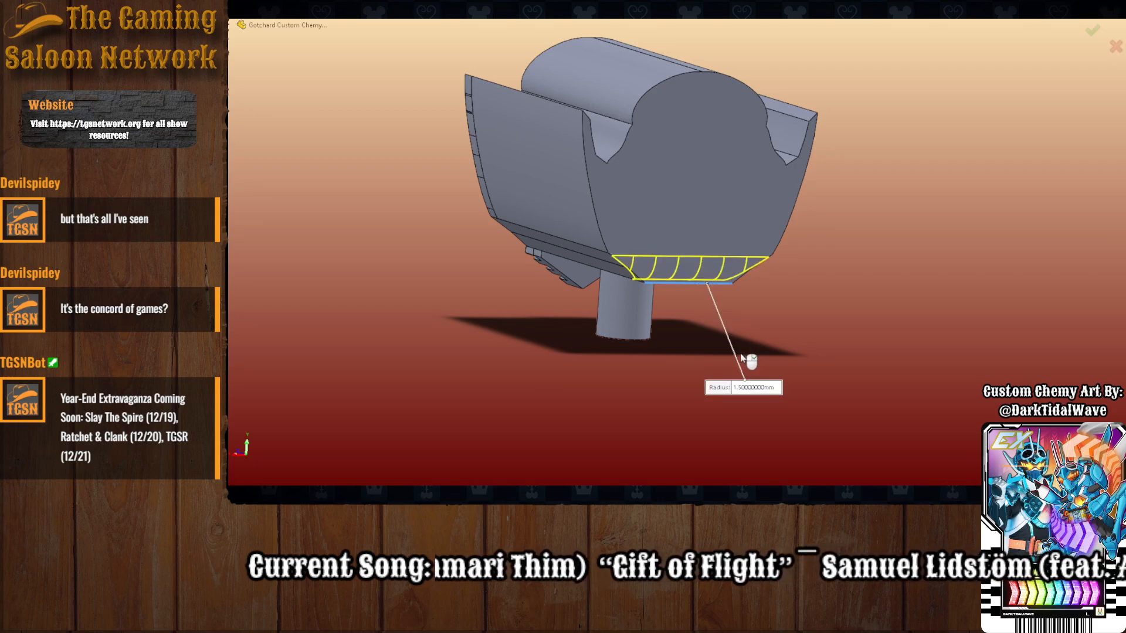
key("Up")
key("Up")
key("Up")
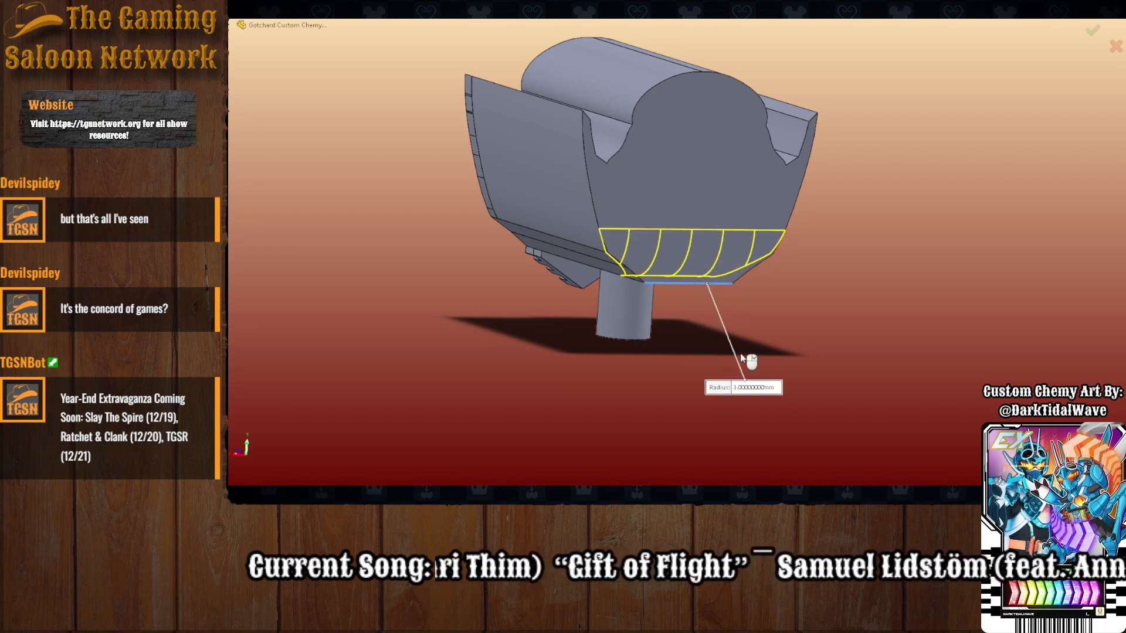
type("5")
type("10")
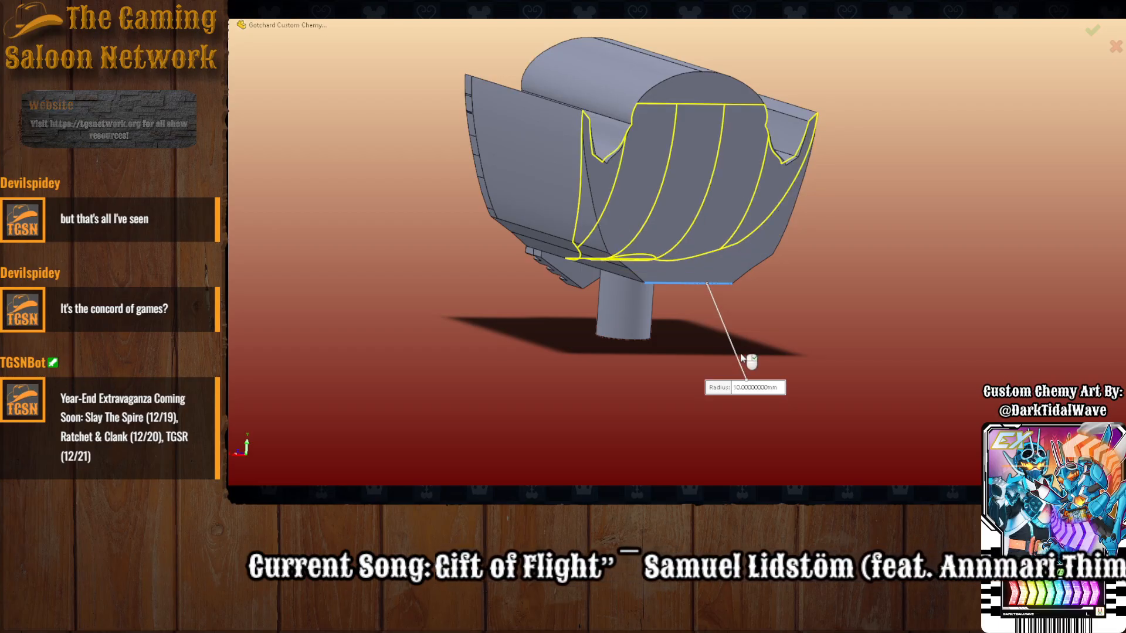
type("8")
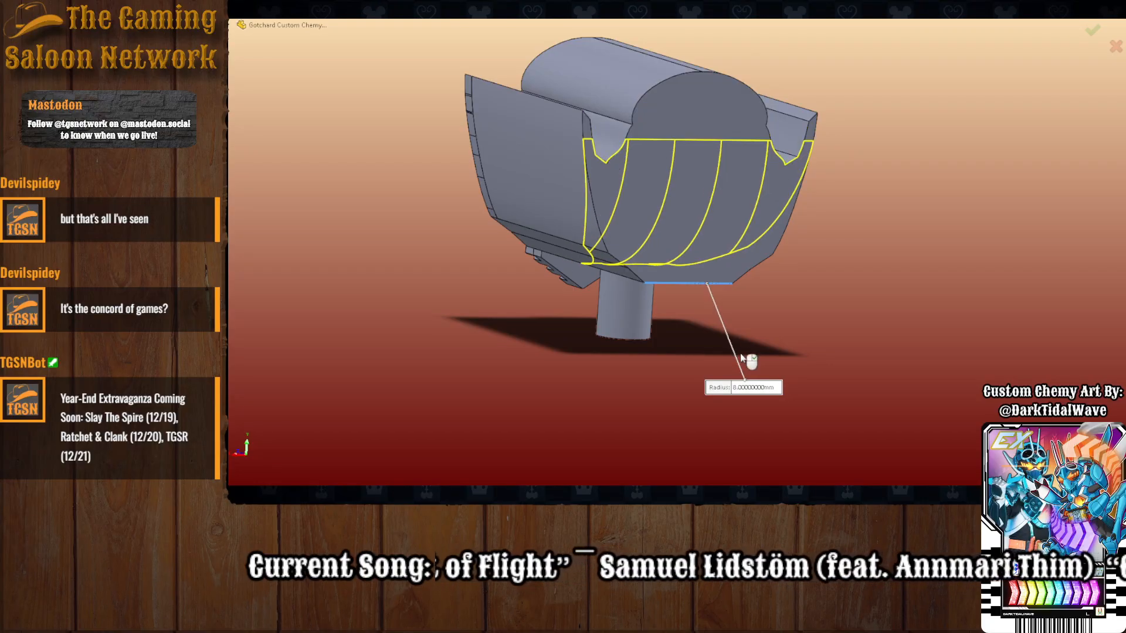
type("6")
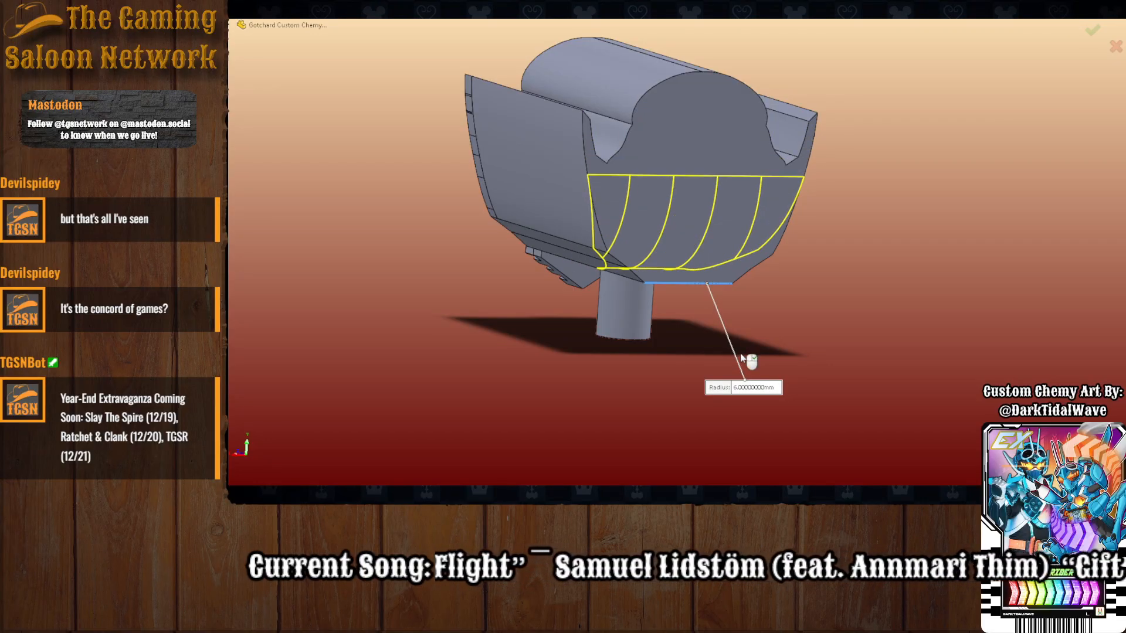
type("5")
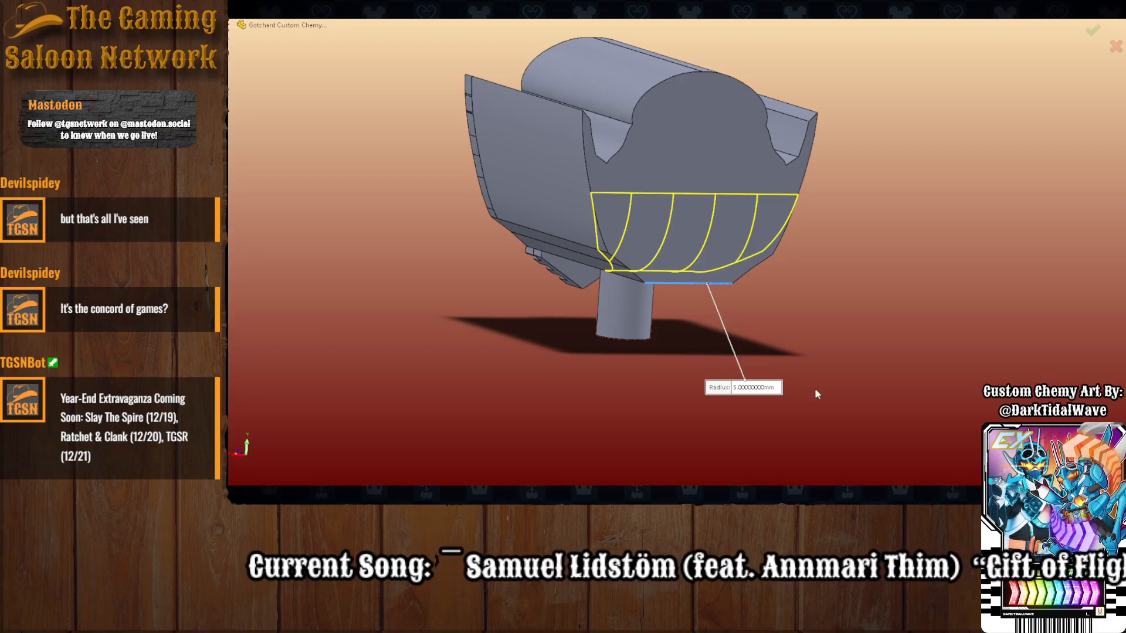
key("Return")
Reduce the lower rear edge fillet's radius to 3 mm.
middle_click_drag(706, 366, 734, 343)
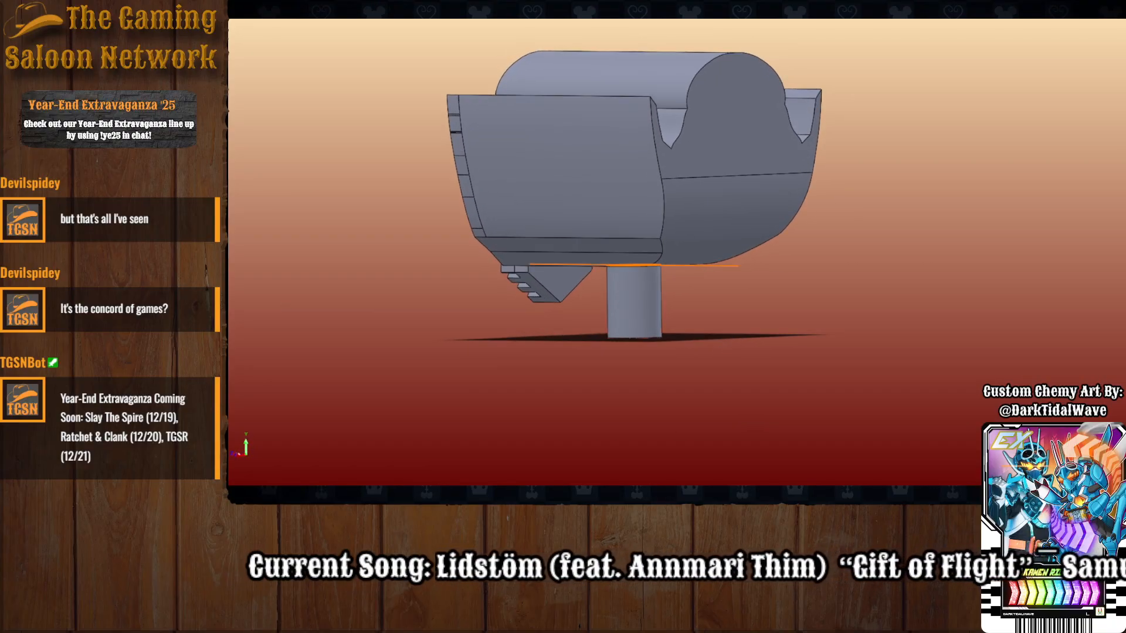
left_click(730, 218)
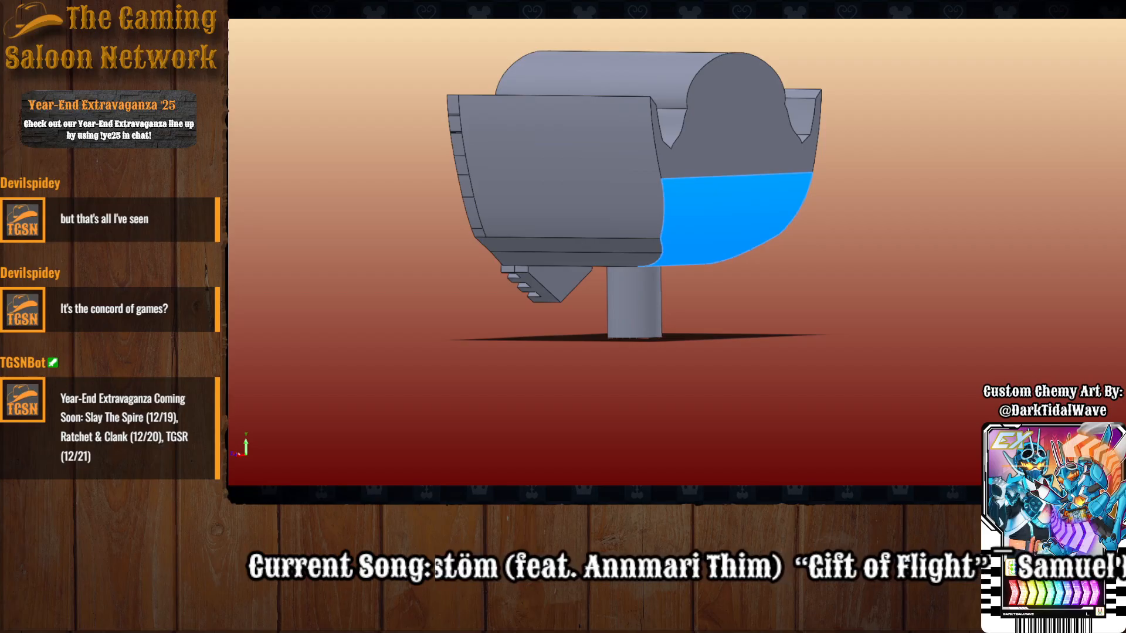
type("f")
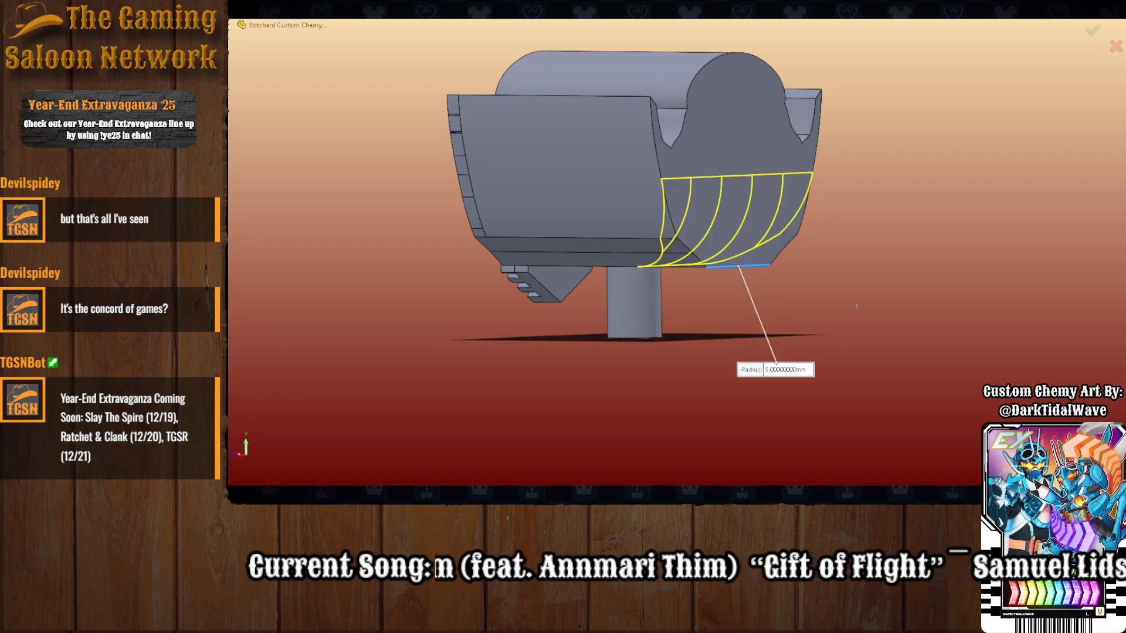
type("3")
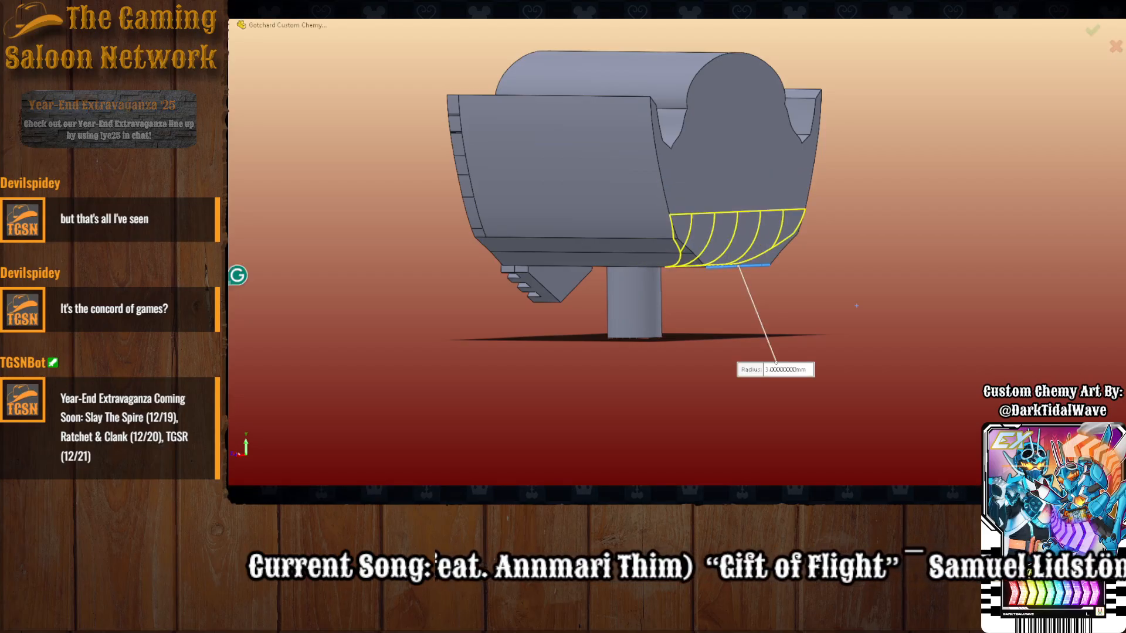
key("Return")
Try to fillet the outer side edge of the head's back face, testing radii of 10, 3, 2 and 1 mm.
middle_click_drag(712, 352, 625, 296)
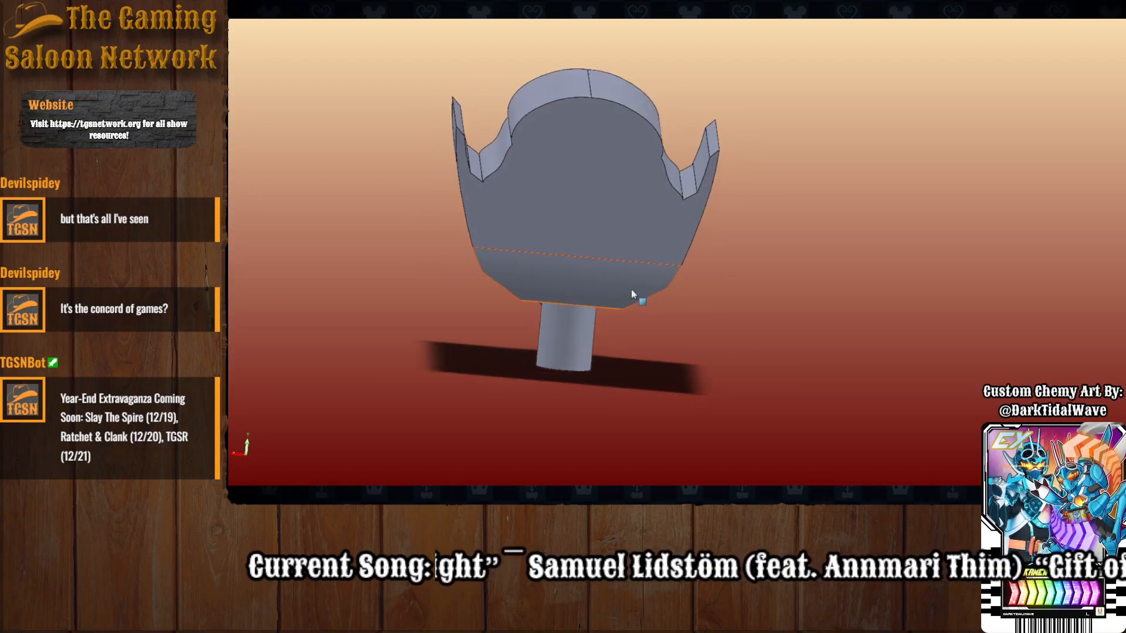
scroll(649, 142, "down", 2)
middle_click_drag(630, 240, 706, 94)
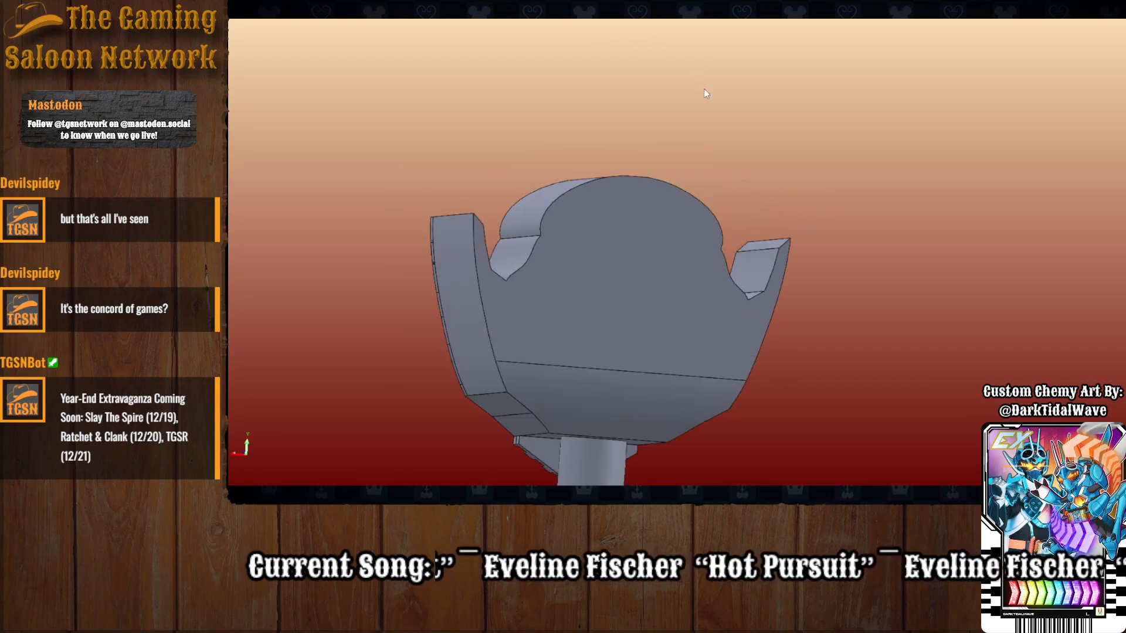
left_click(487, 322)
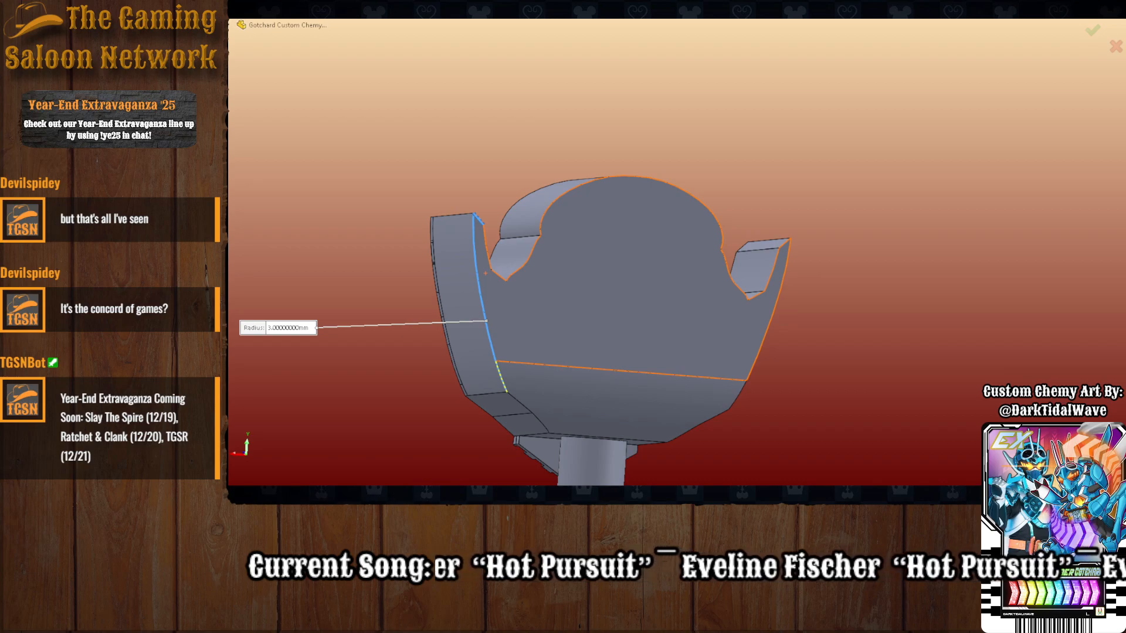
middle_click_drag(364, 280, 607, 303)
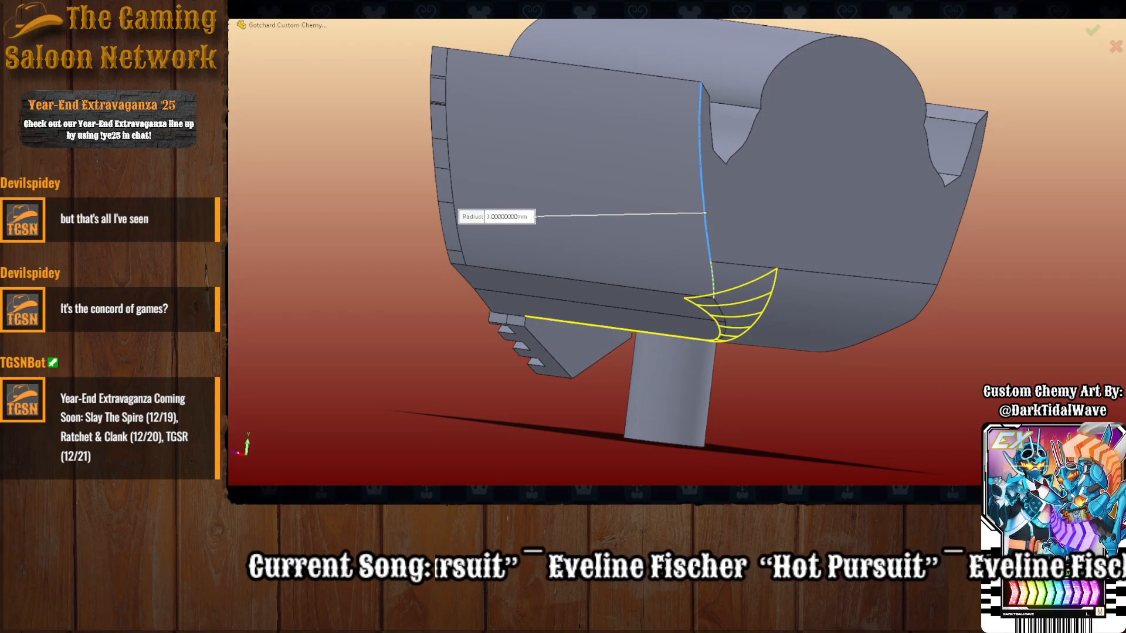
type("10")
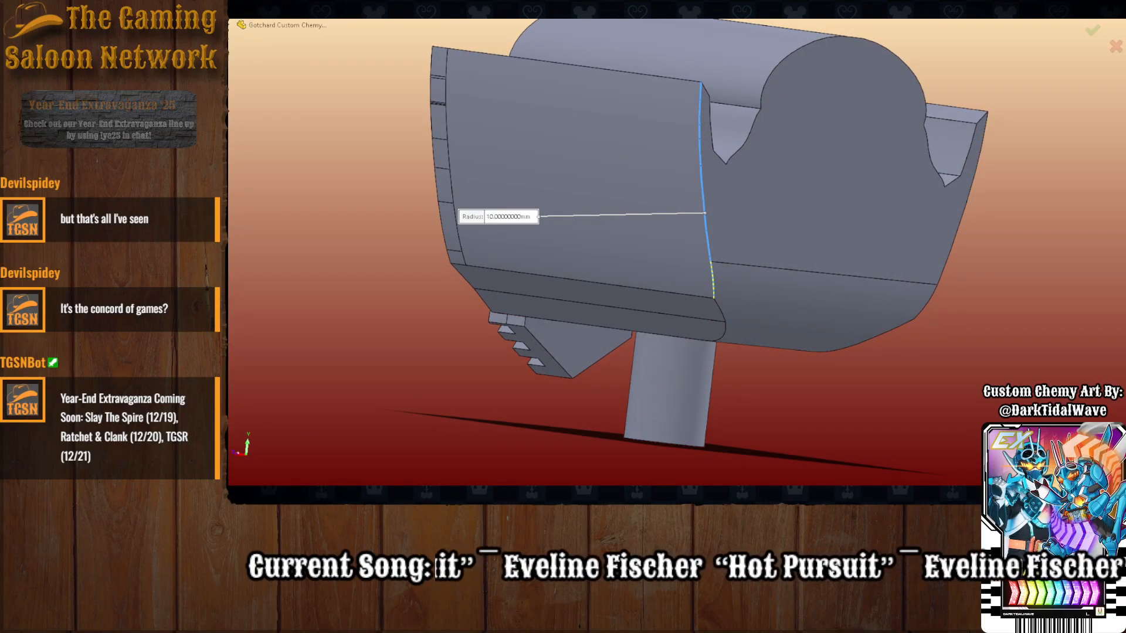
type("1")
type("2")
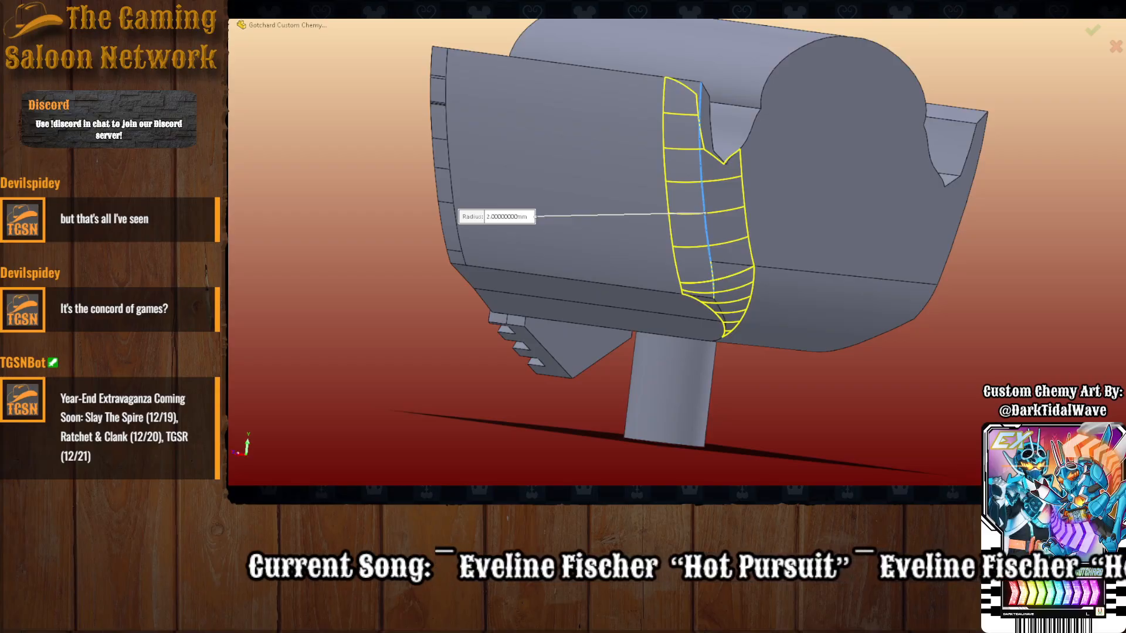
type("3")
type("2")
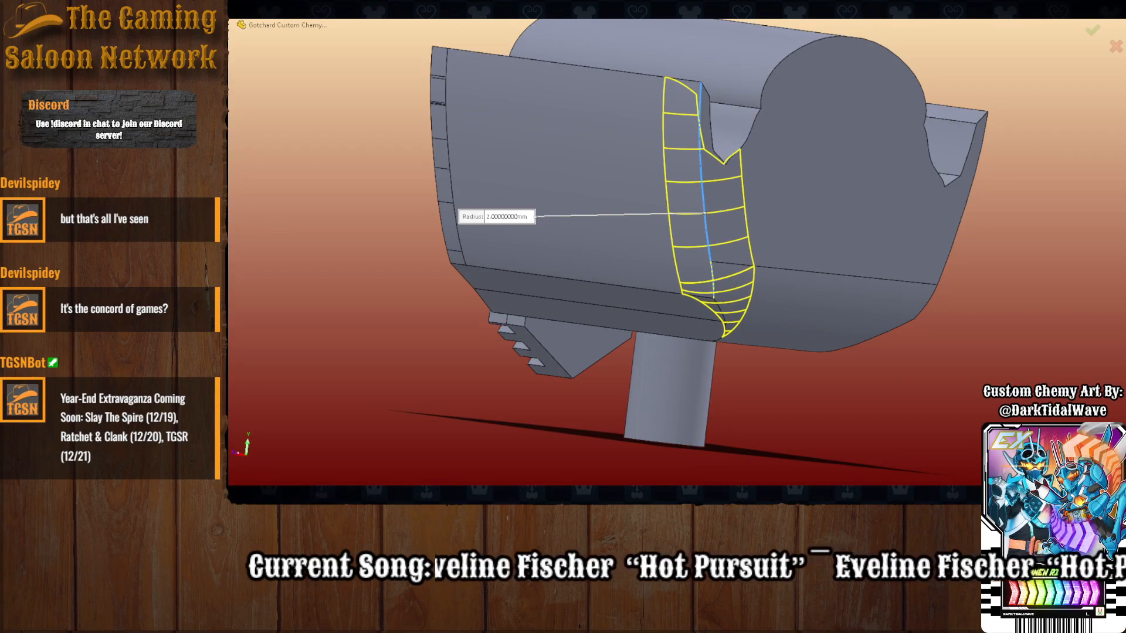
type("1")
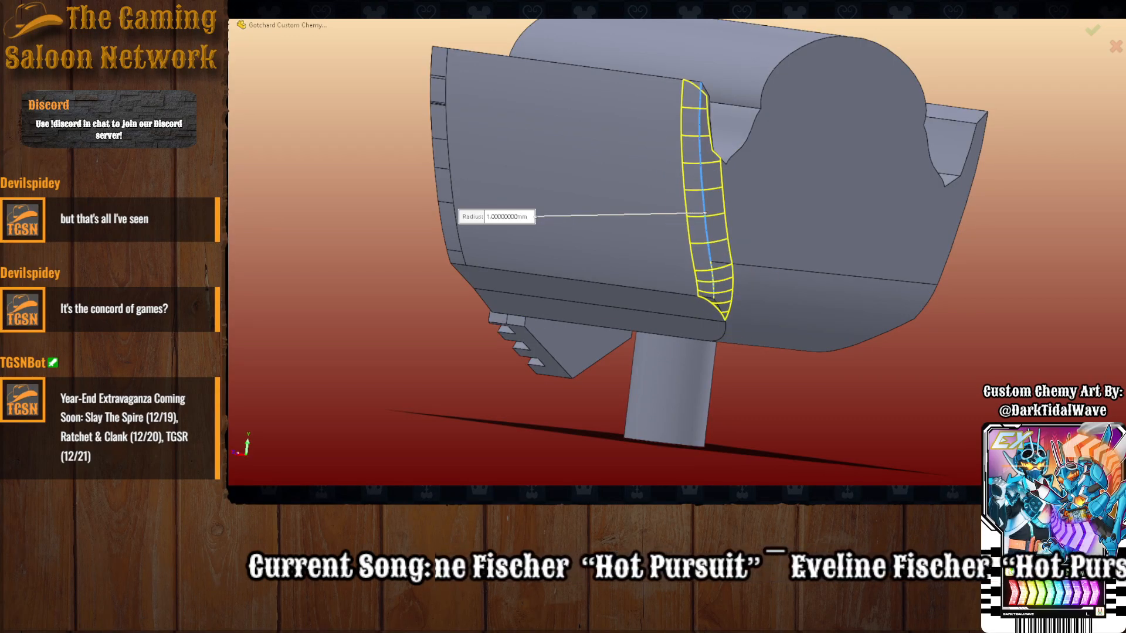
middle_click_drag(620, 337, 584, 334)
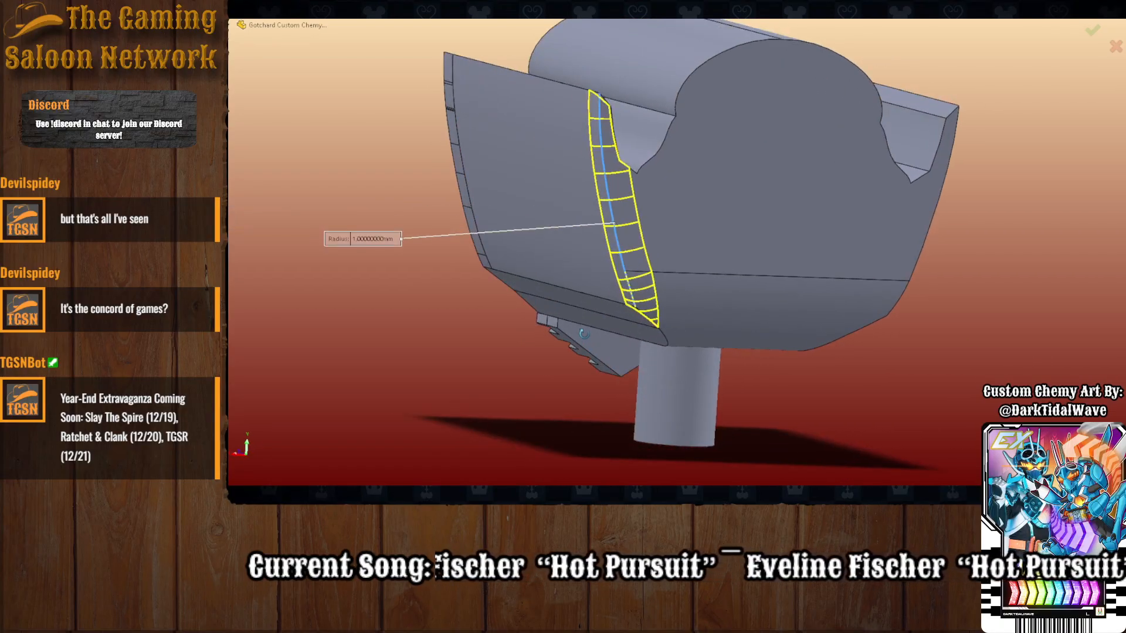
key("Return")
middle_click_drag(645, 259, 617, 231)
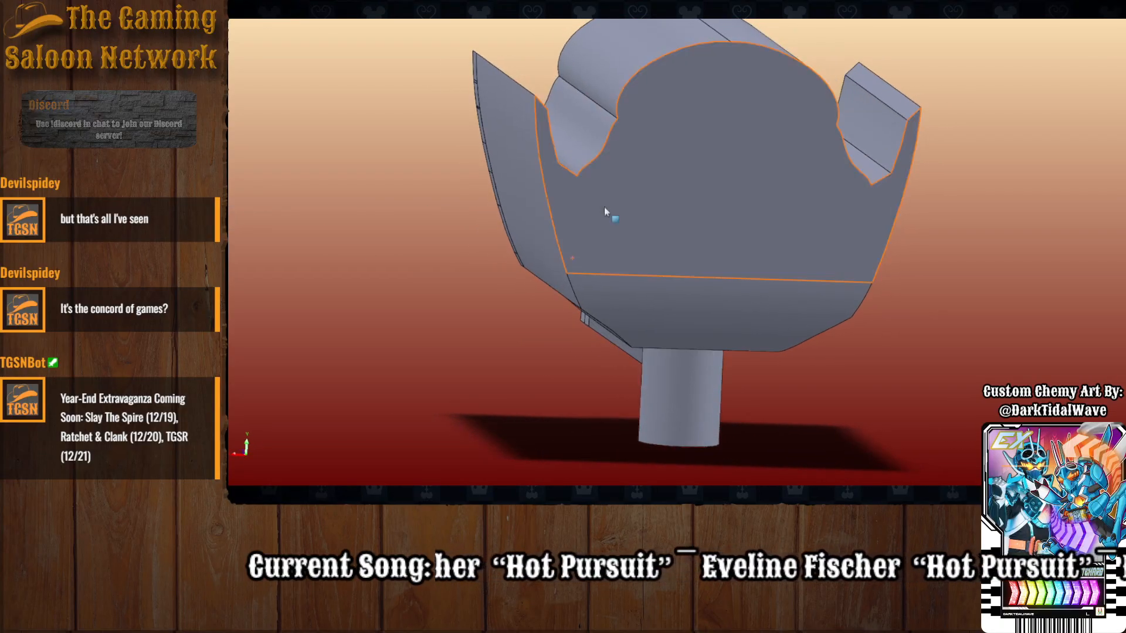
Try to fillet the rear edges around the rounded crown and its adjoining side curve.
key("Return")
left_click(601, 152)
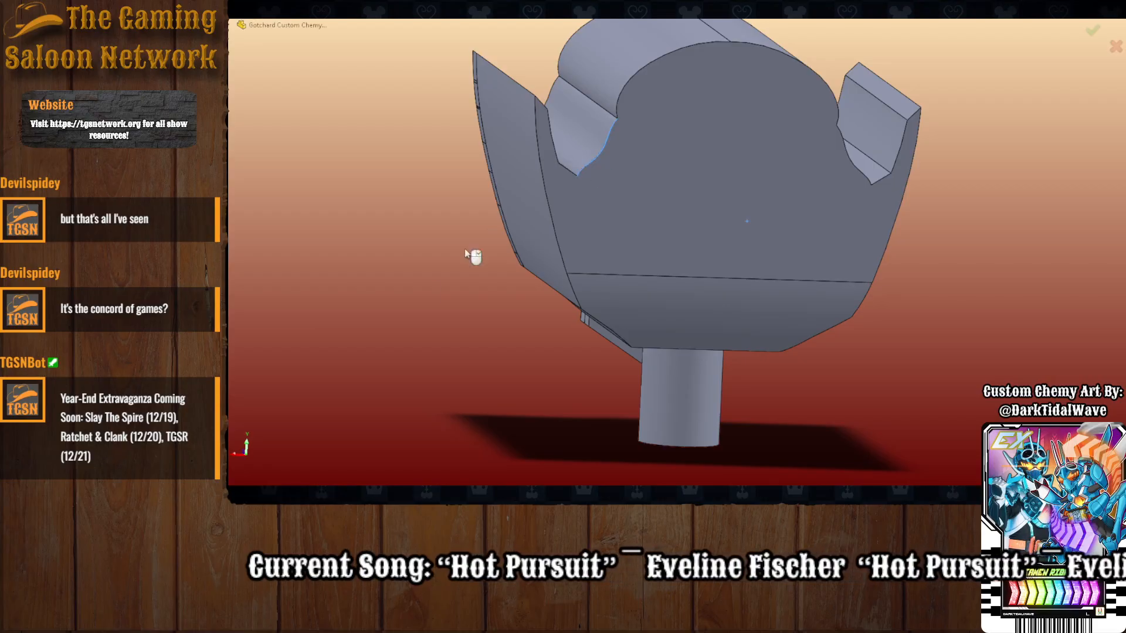
left_click(617, 112)
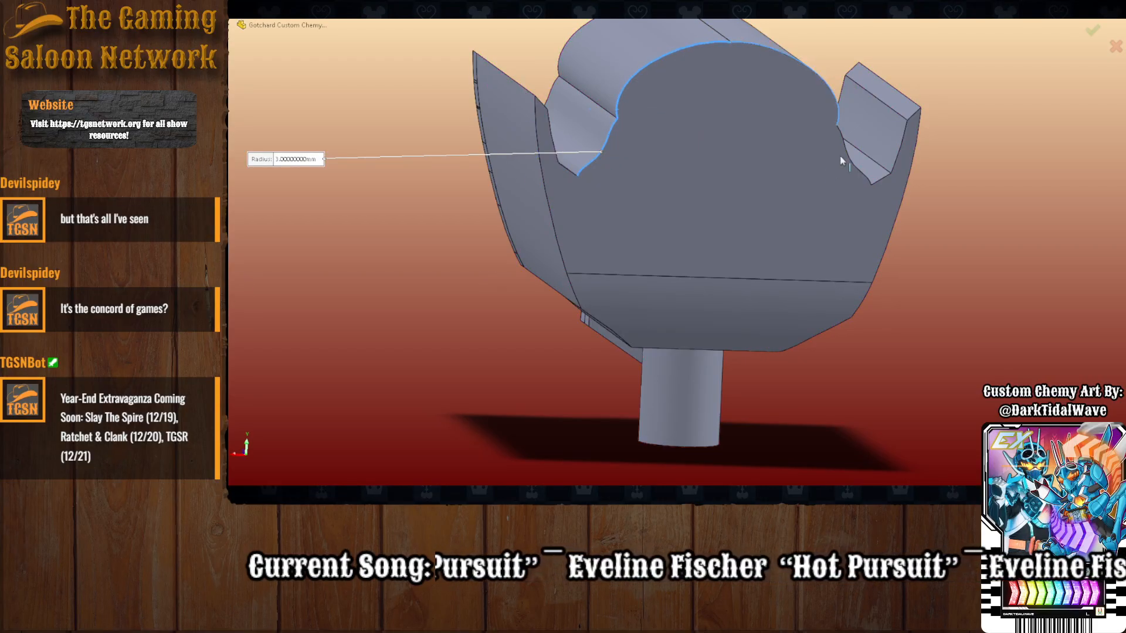
key("Return")
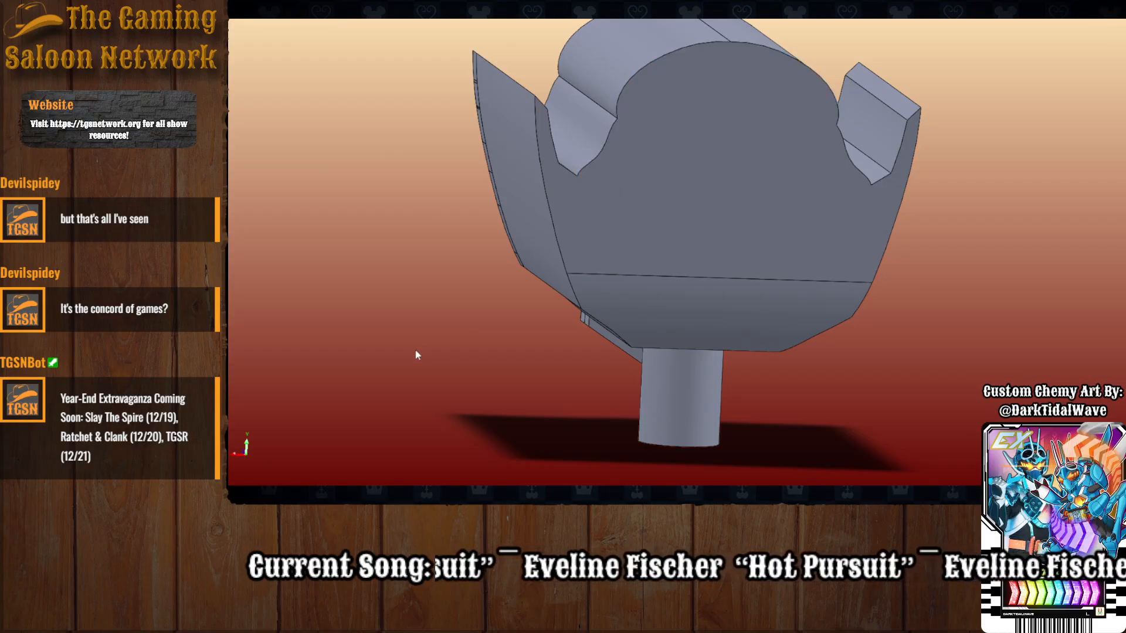
Start a fillet on both creases beside the rounded crown and try radii of 5, 10, 12 and 15 mm.
scroll(696, 191, "down", 3)
middle_click_drag(696, 192, 644, 272)
scroll(663, 258, "up", 3)
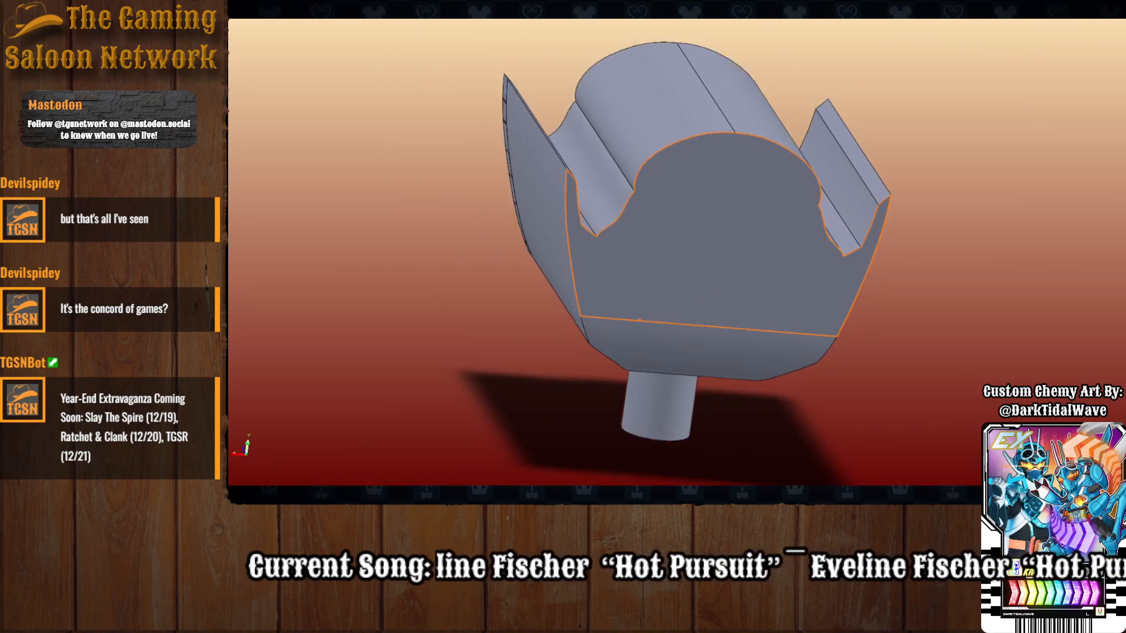
key("Return")
left_click(625, 177)
middle_click_drag(625, 177, 692, 206)
left_click(683, 189)
middle_click_drag(602, 269, 654, 255)
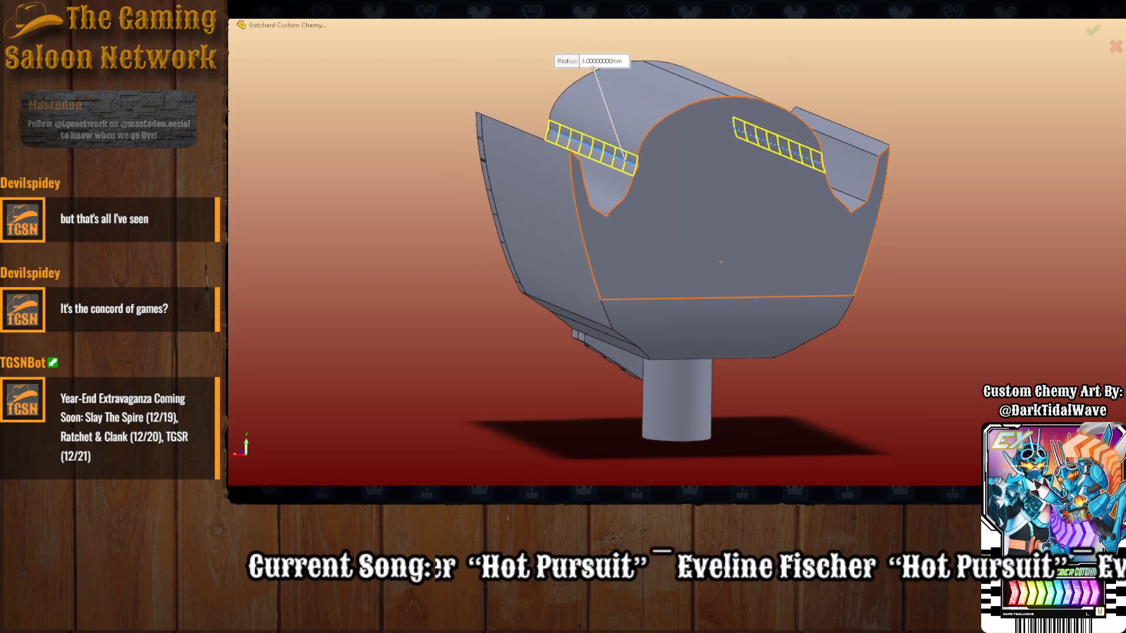
type("5")
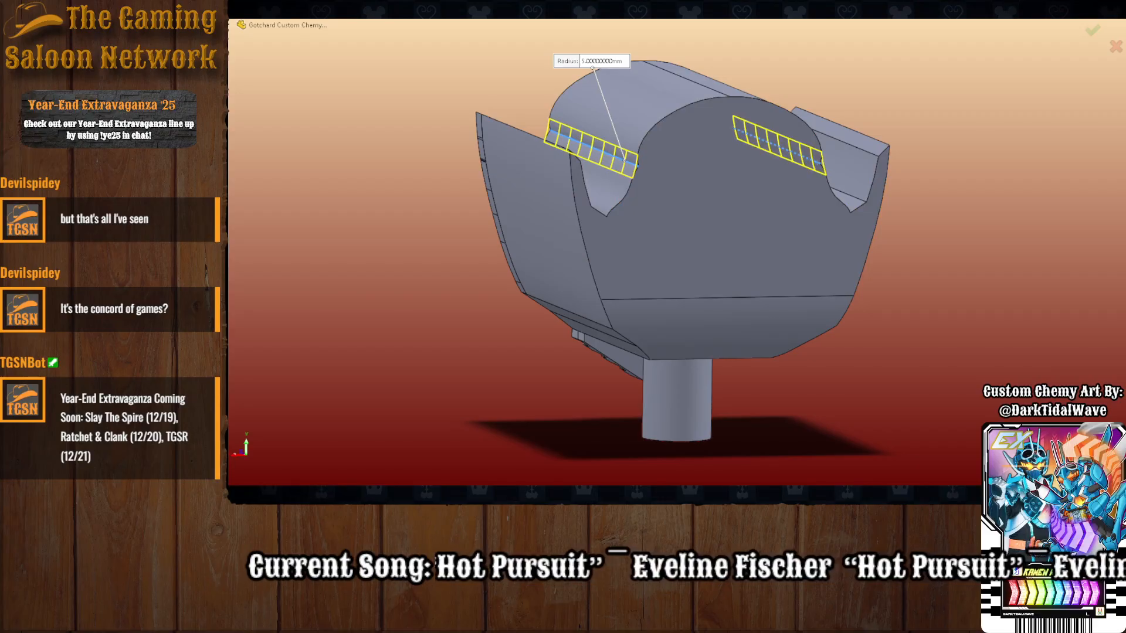
type("10")
type("12")
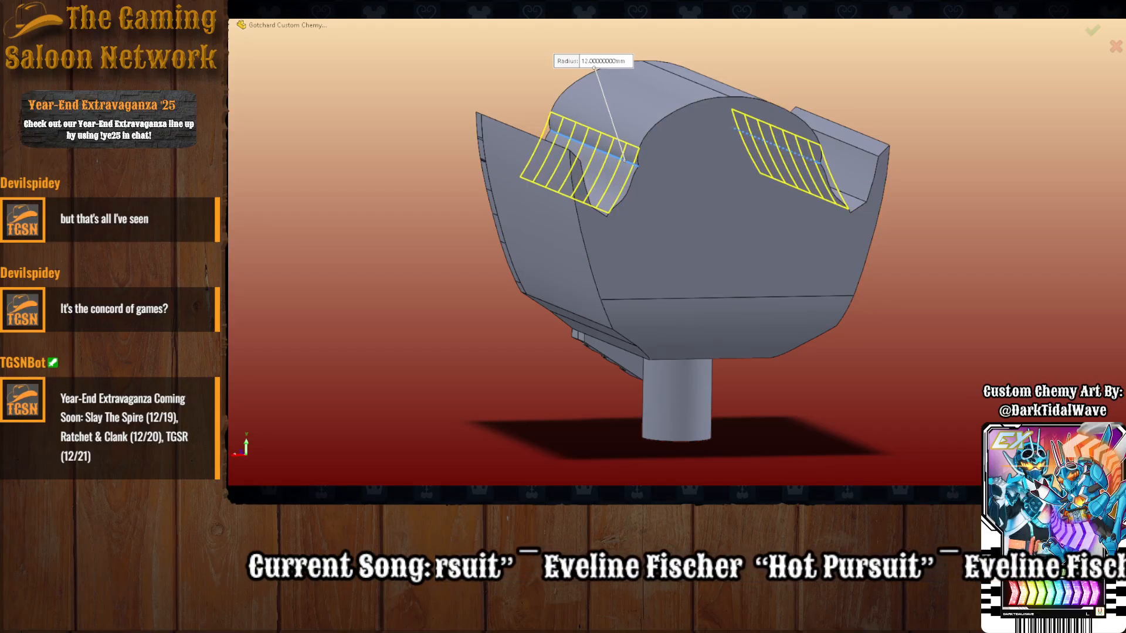
type("15")
Check the crown crease fillets from straight behind, set their radius to 20 mm and apply them.
key("space")
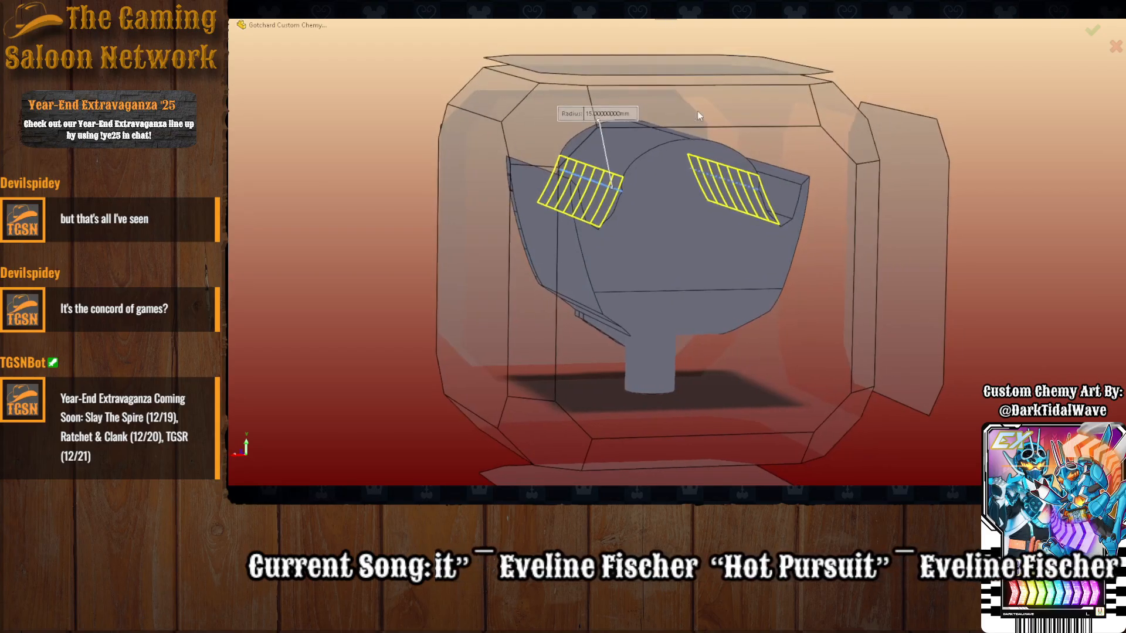
left_click(618, 334)
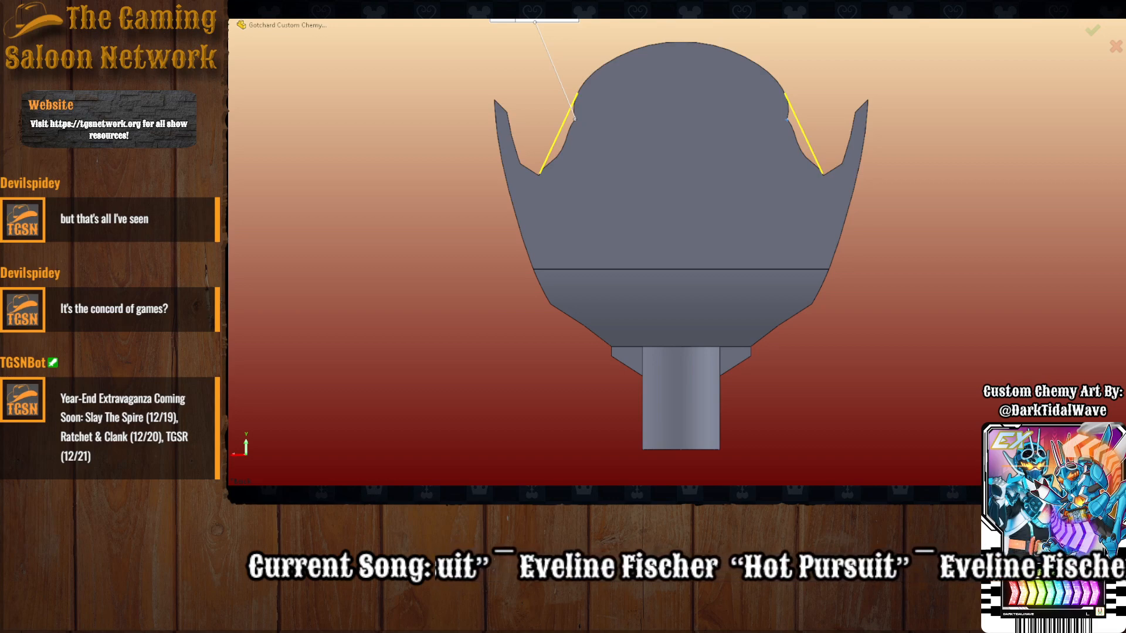
scroll(874, 246, "up", 1)
scroll(827, 237, "down", 3)
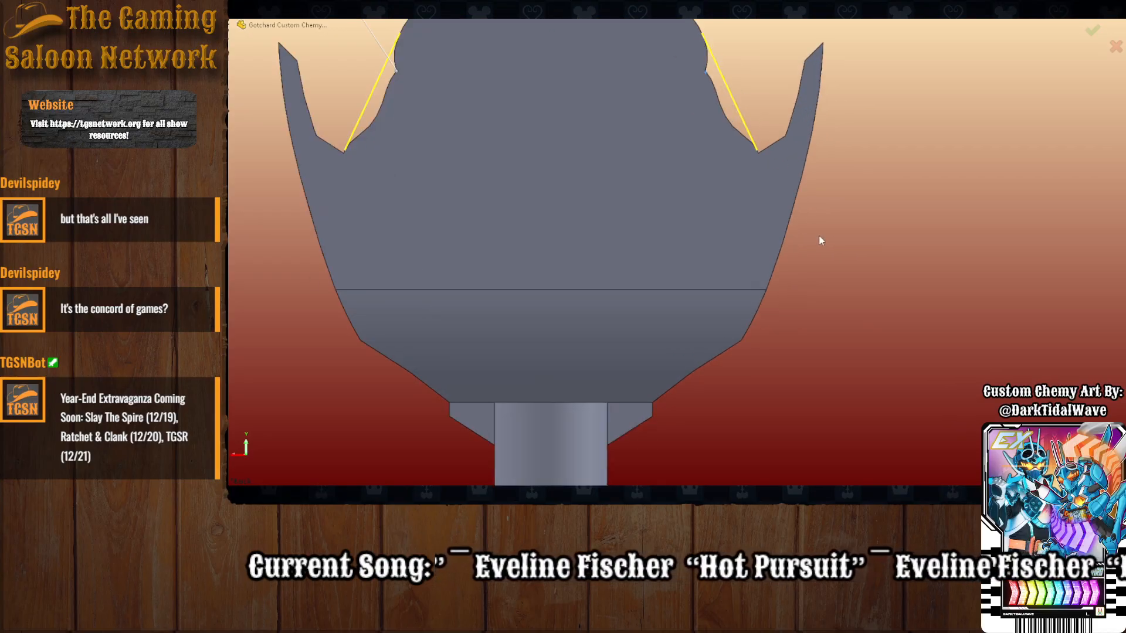
scroll(762, 223, "up", 4)
scroll(496, 132, "down", 3)
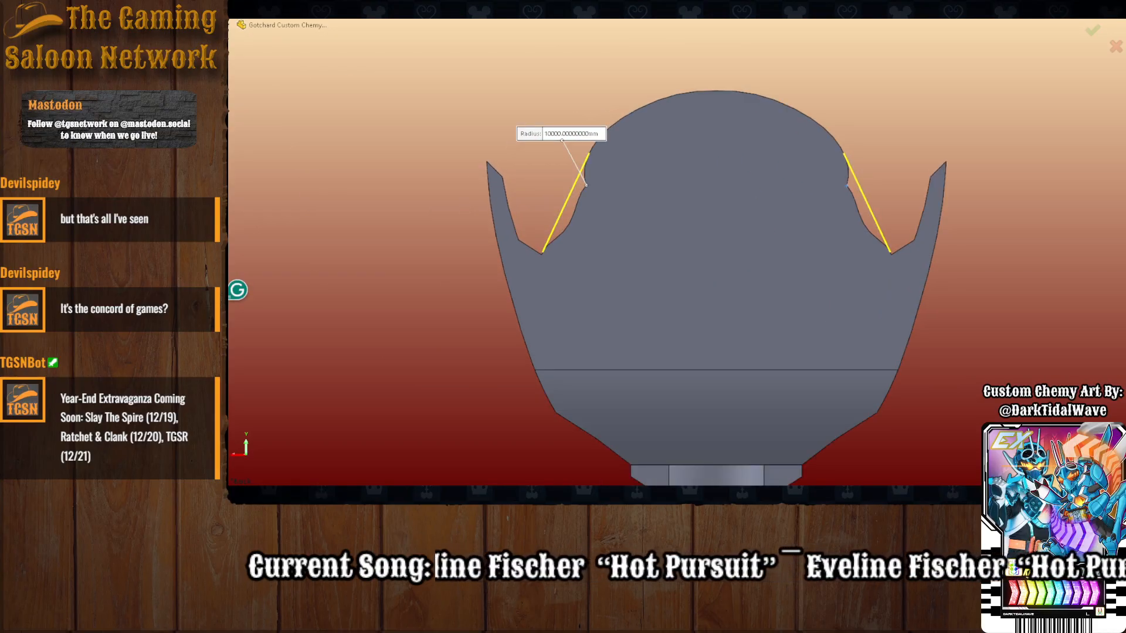
type("20")
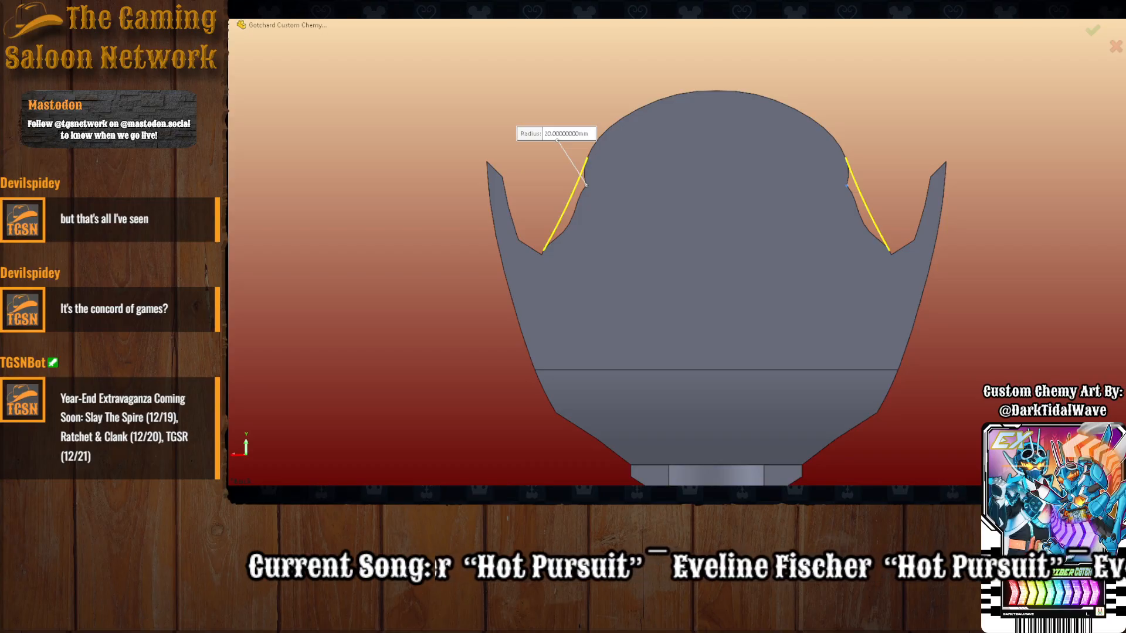
key("Return")
Examine the blended crown sides and the channels next to the fins from several angles.
middle_click(522, 309)
middle_click_drag(474, 305, 499, 248)
scroll(618, 273, "up", 1)
scroll(612, 276, "down", 1)
middle_click(595, 288)
mouse_move(595, 287)
middle_mouse_down()
mouse_move(564, 352)
mouse_move(586, 353)
mouse_move(591, 298)
middle_mouse_up()
scroll(592, 296, "up", 3)
scroll(670, 112, "down", 2)
middle_click_drag(706, 241, 739, 297)
scroll(739, 297, "up", 2)
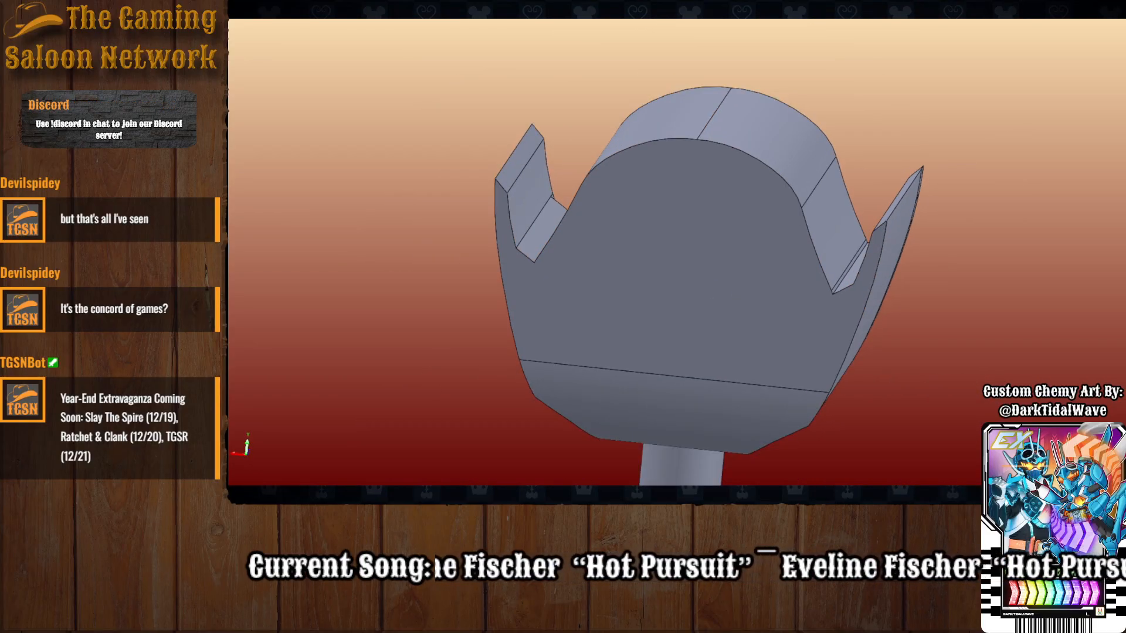
Try to fillet both rear edges of the rounded crown with radii of 10, 1, 0.5, 0.6 and 0.8 mm.
left_click(677, 140)
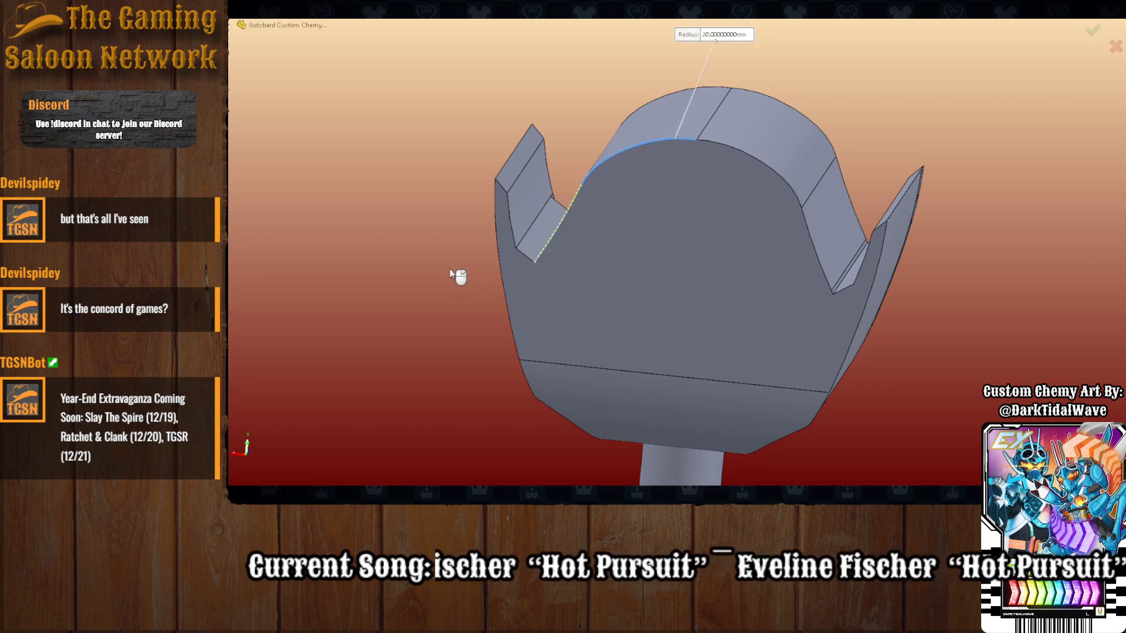
left_click(736, 152)
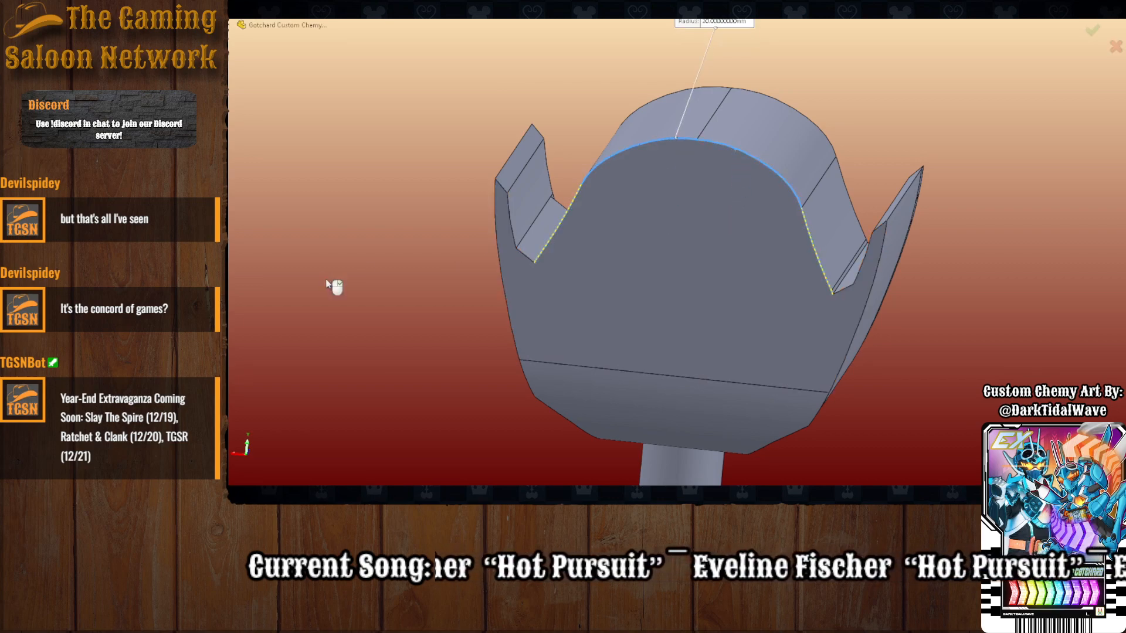
type("10")
key("Return")
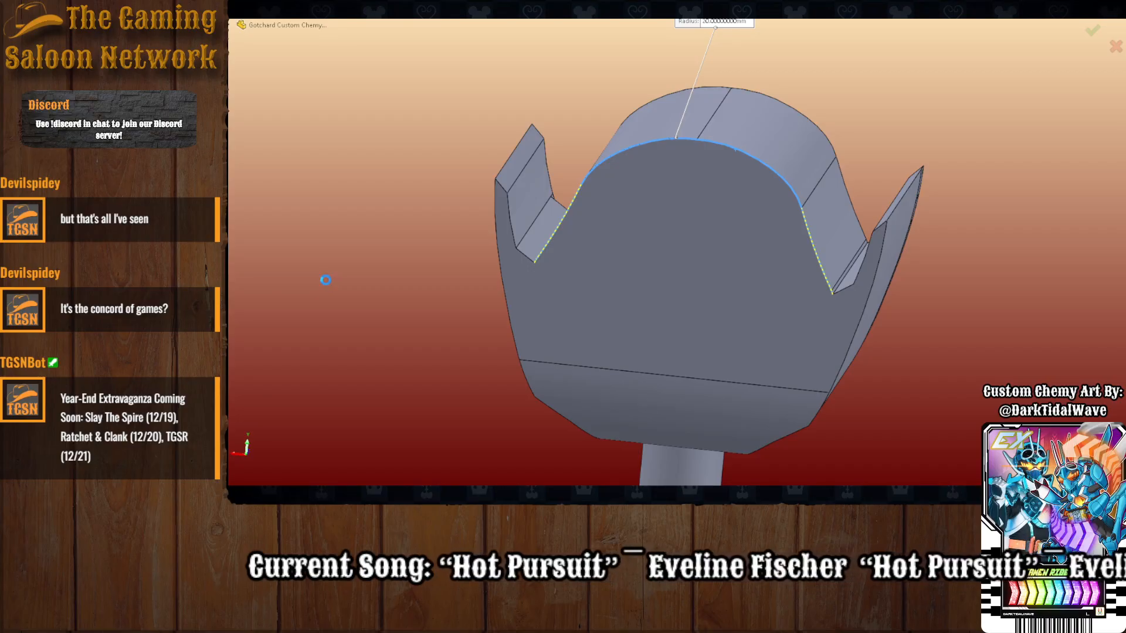
type("1")
key("Return")
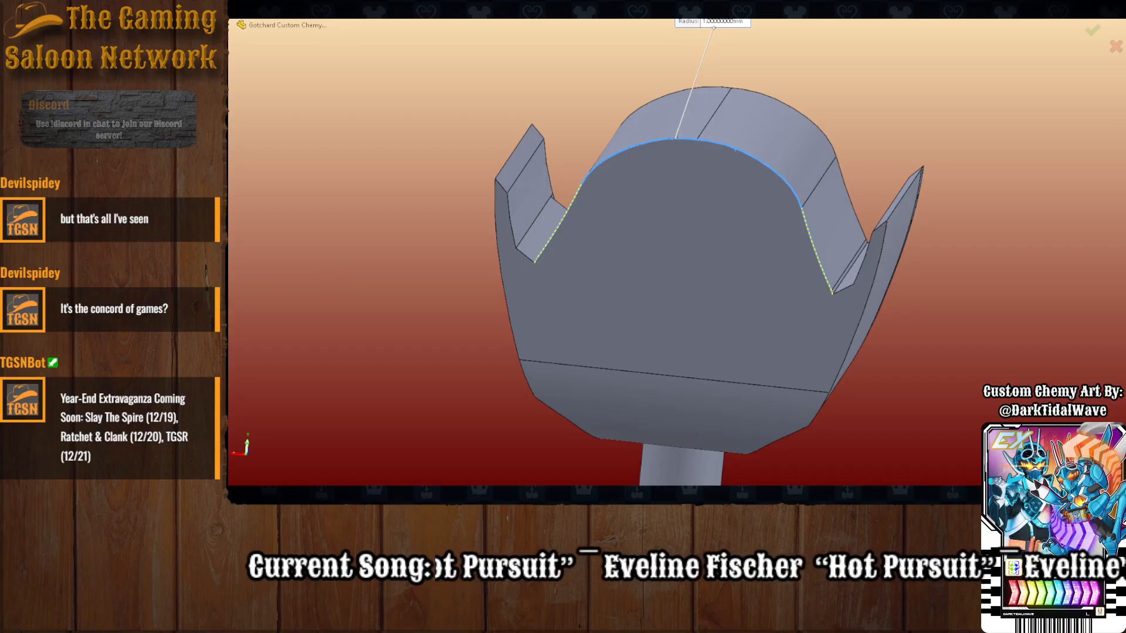
type("0.5")
key("Return")
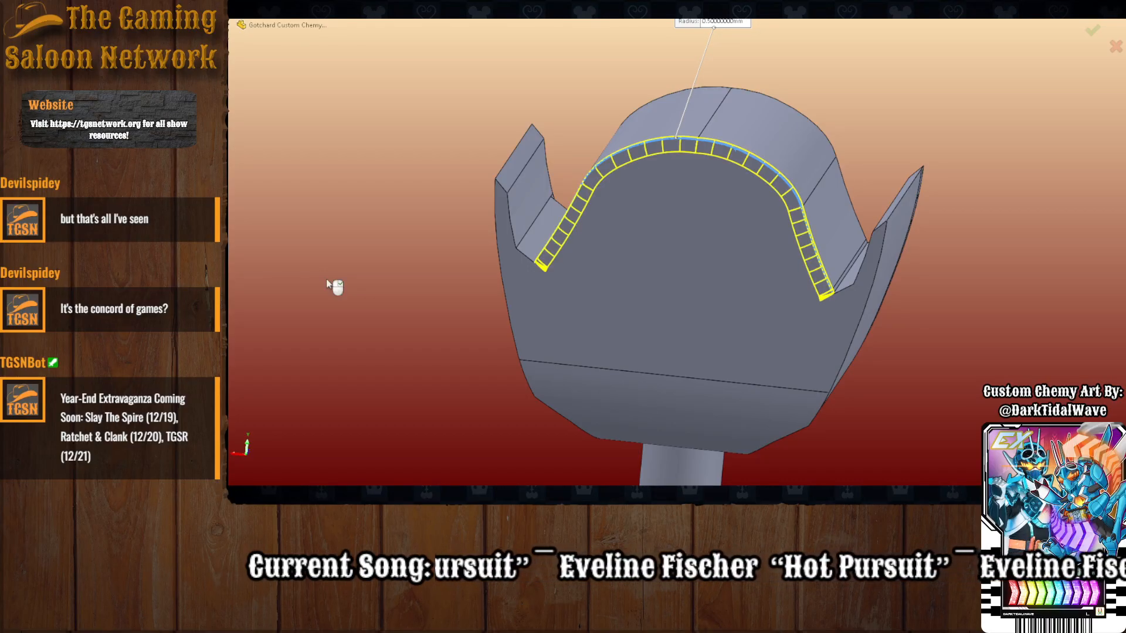
type("0.6")
key("Return")
type("0.8")
key("Return")
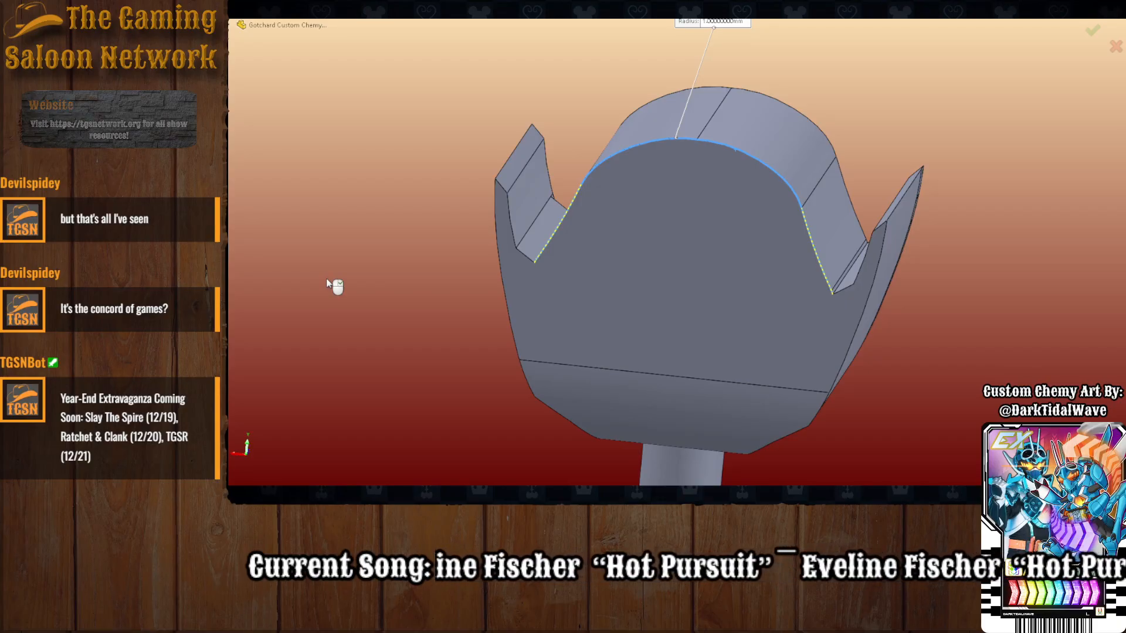
key("Escape")
Start a fillet on the crease at the bottom of one channel beside the crown, trying 1 and 0.5 mm before settling on 0.25 mm.
scroll(623, 281, "down", 2)
middle_click_drag(589, 333, 660, 348, "ctrl")
scroll(715, 217, "down", 1)
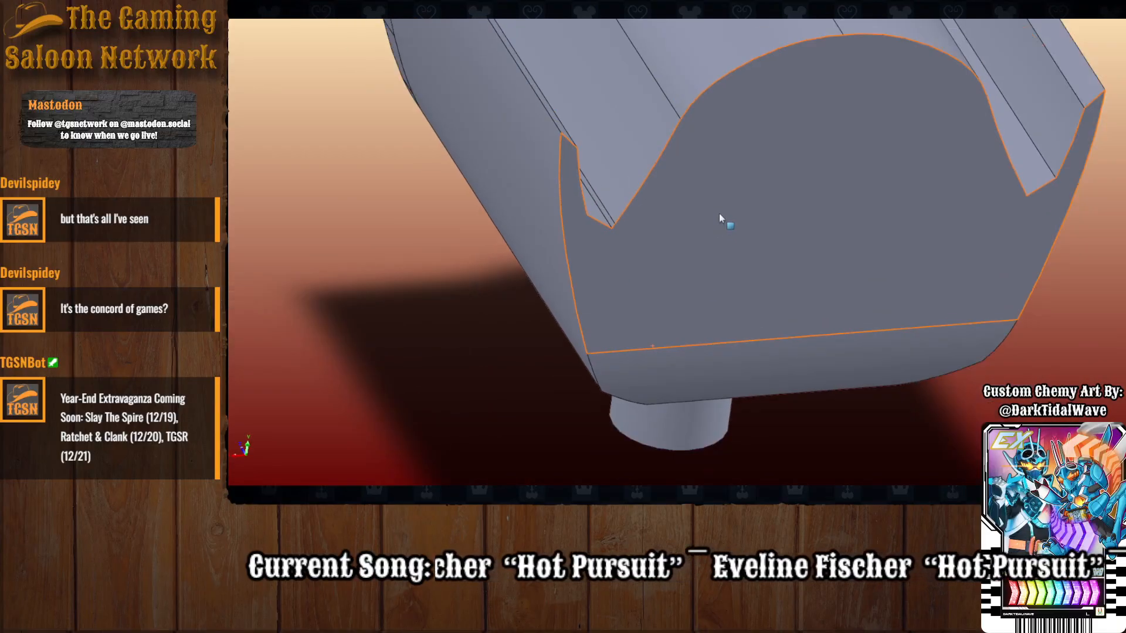
middle_click_drag(756, 130, 716, 159, "ctrl")
scroll(716, 158, "down", 1)
key("Return")
left_click(525, 272)
mouse_move(557, 350)
middle_mouse_down()
mouse_move(516, 305)
mouse_move(551, 345)
middle_mouse_up()
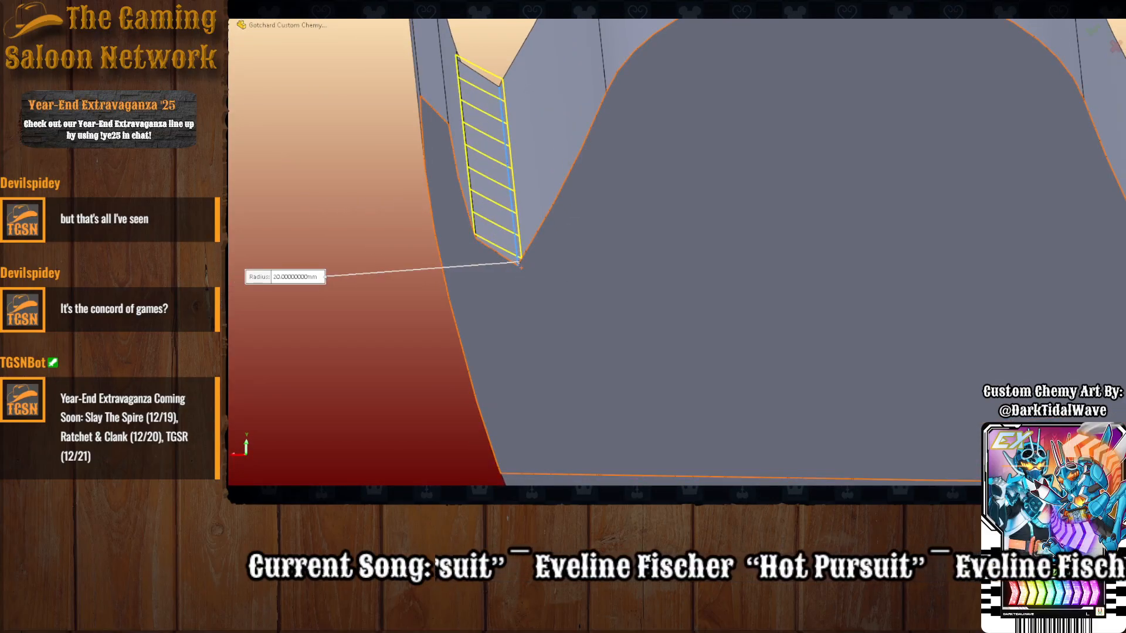
key("Delete")
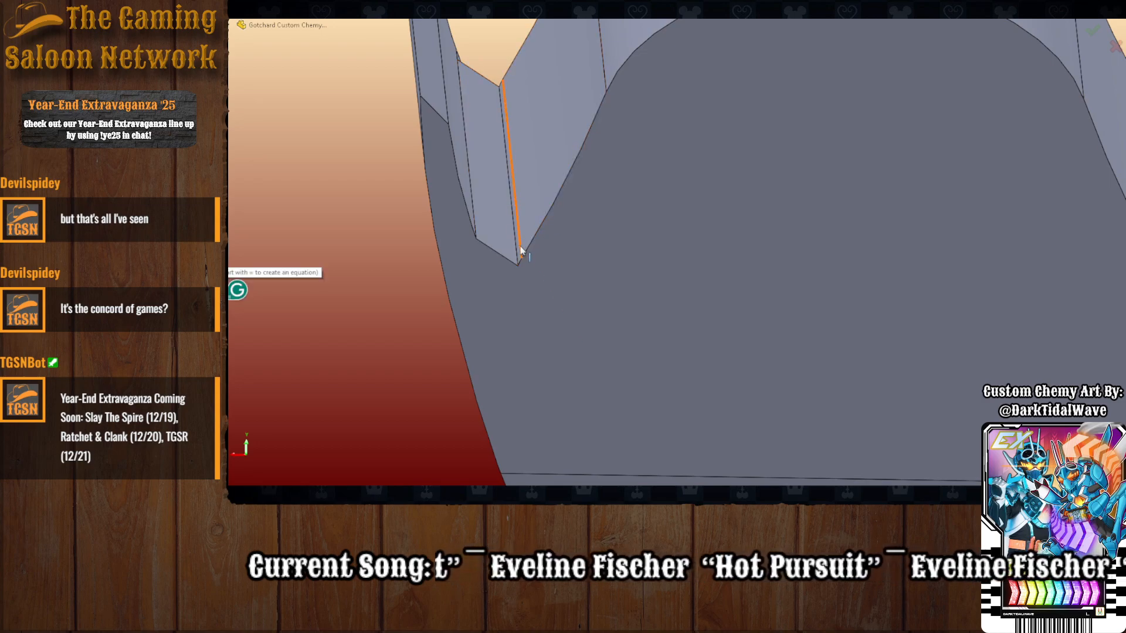
left_click(518, 251)
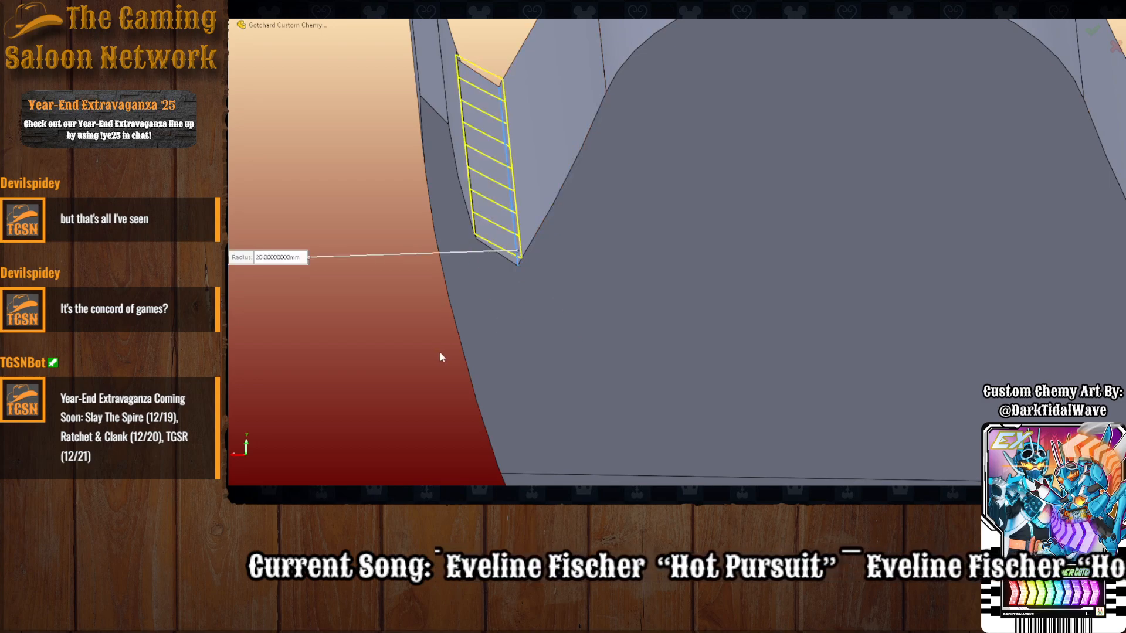
type("1")
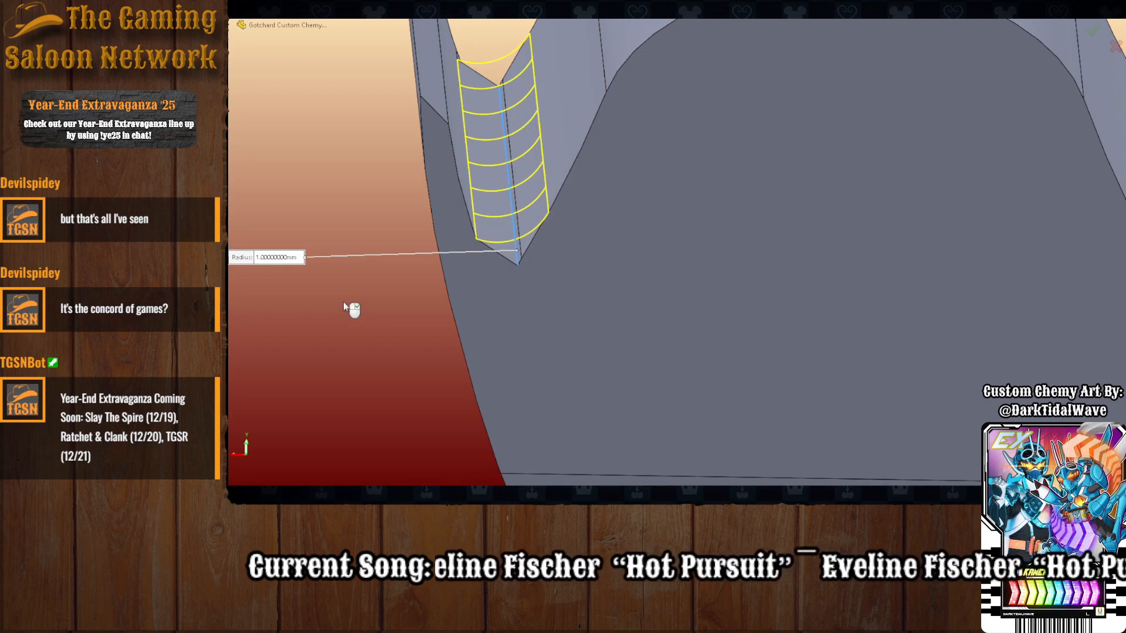
type("0.5")
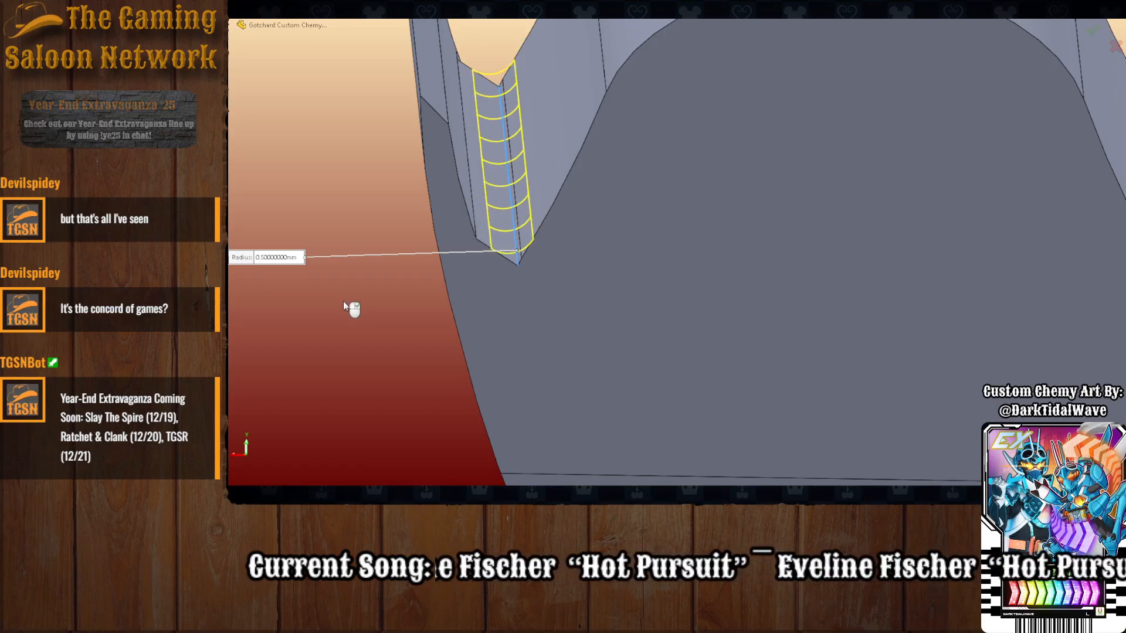
right_click(344, 303)
type("0.25")
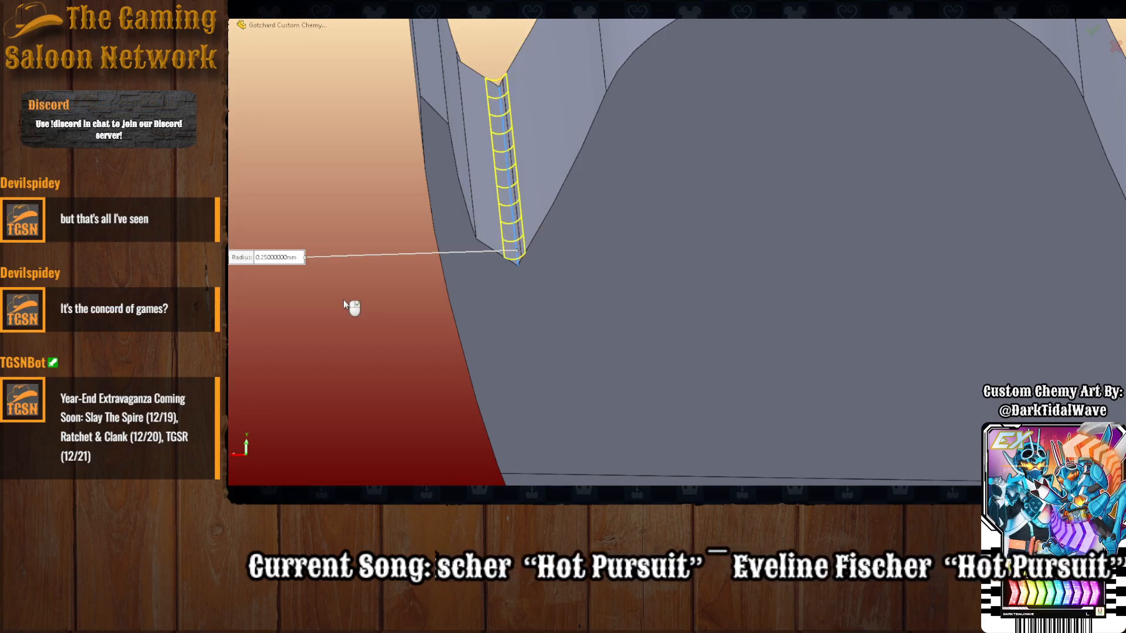
Add the matching crease in the opposite channel to the fillet and apply the 0.25 mm radius to both.
scroll(719, 157, "up", 5)
scroll(939, 97, "down", 4)
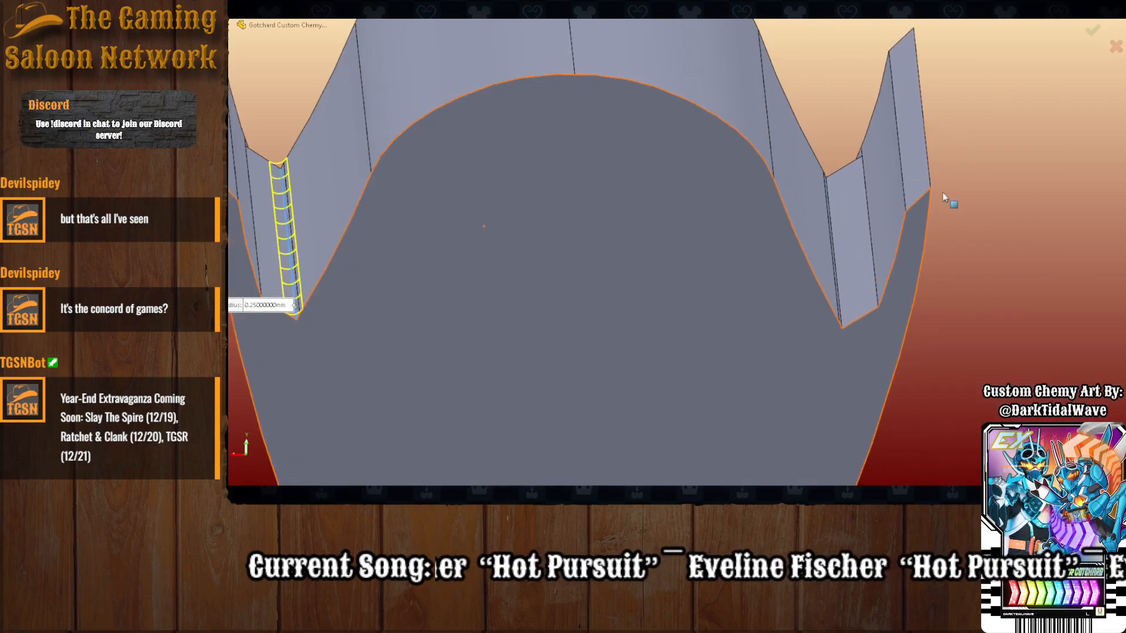
left_click(847, 280)
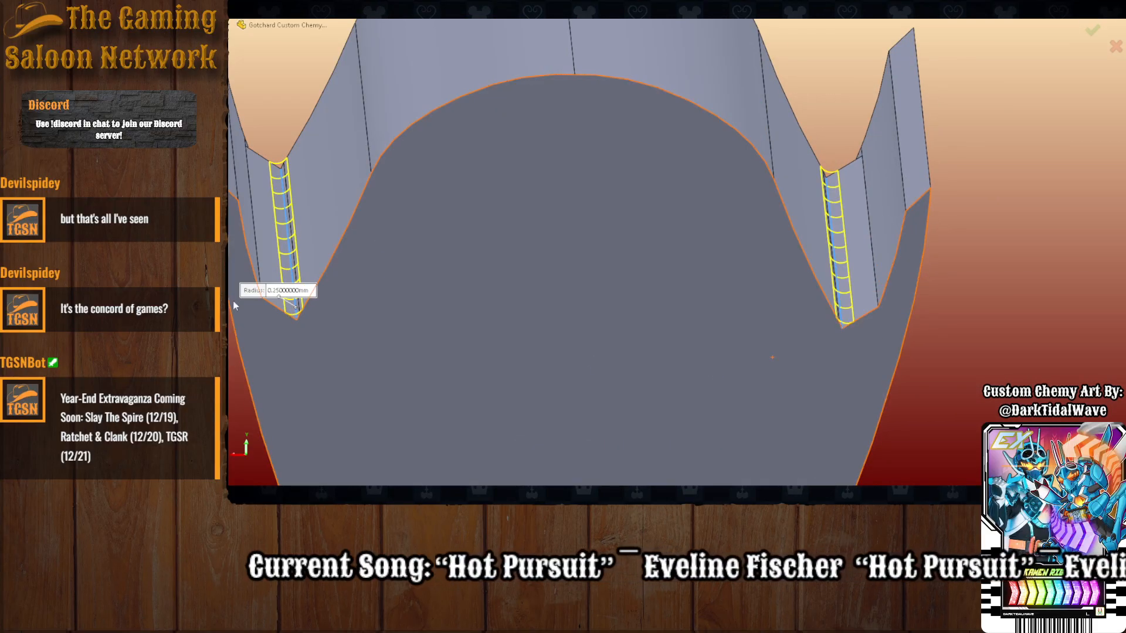
right_click(435, 315)
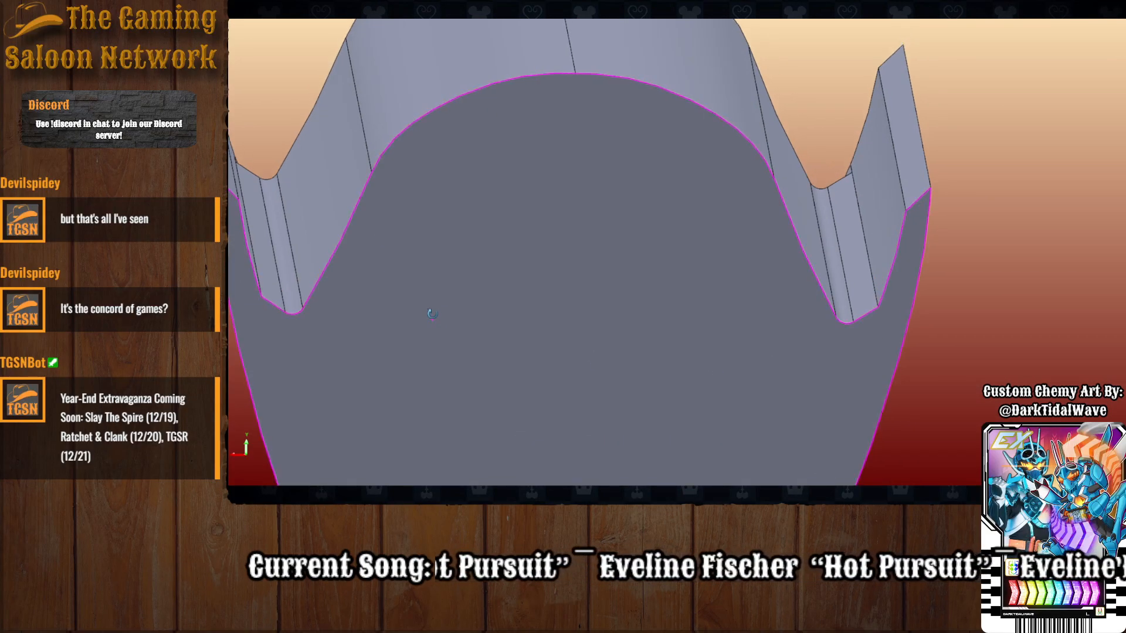
scroll(564, 196, "up", 3)
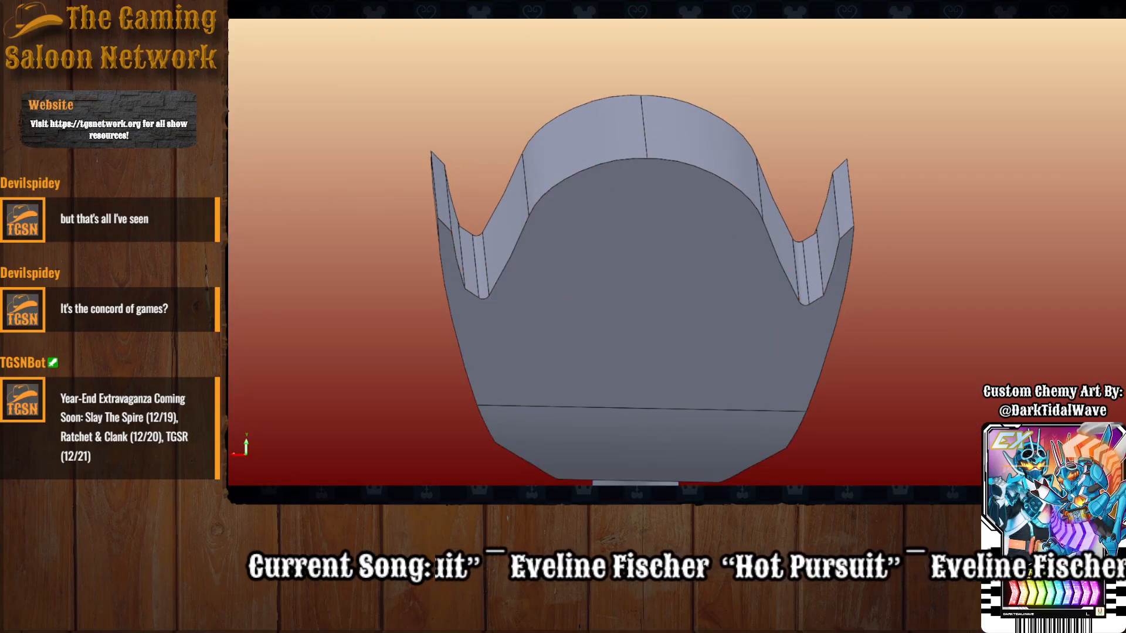
Start a fillet along the rear edges of the crown, continuing down both sides into the bottoms of the channels.
key("Return")
left_click(568, 180)
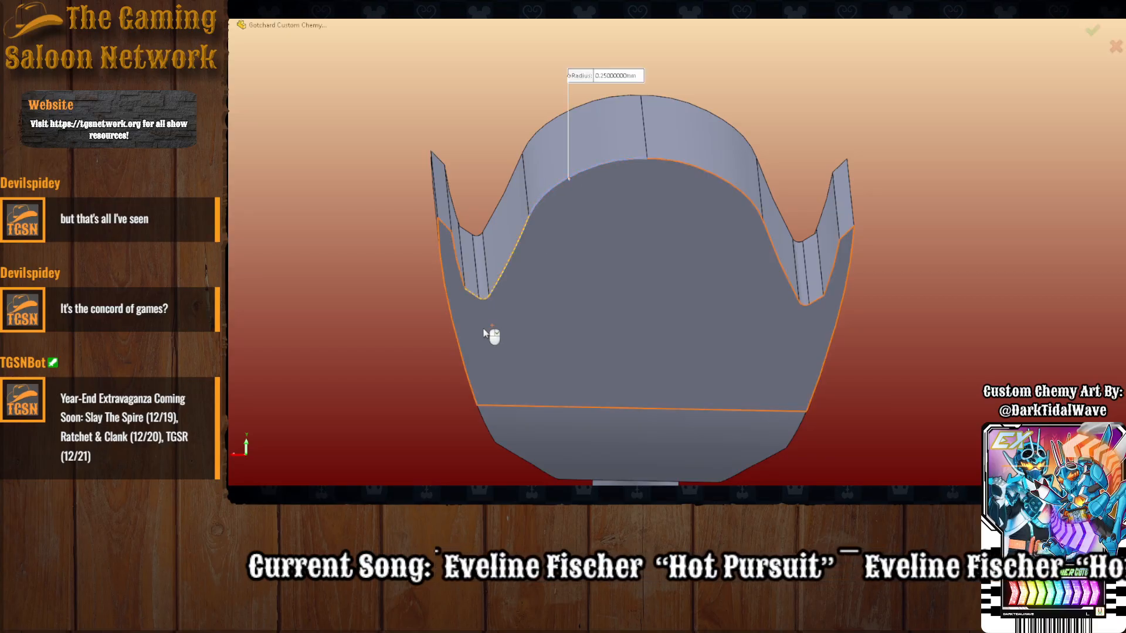
left_click(491, 293)
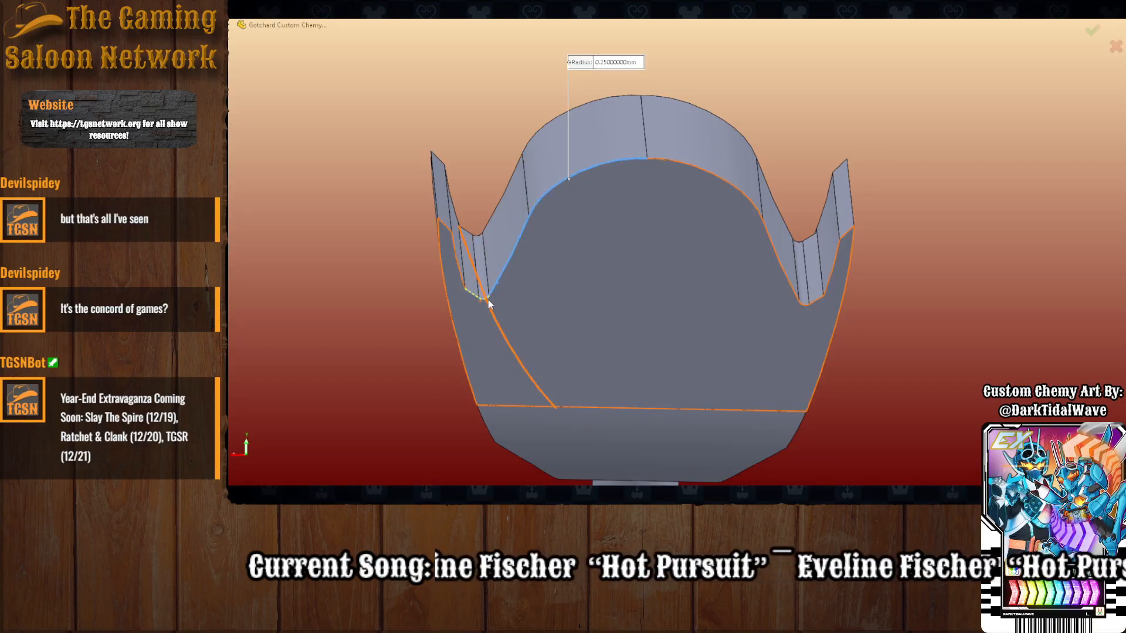
left_click(487, 298)
left_click(732, 177)
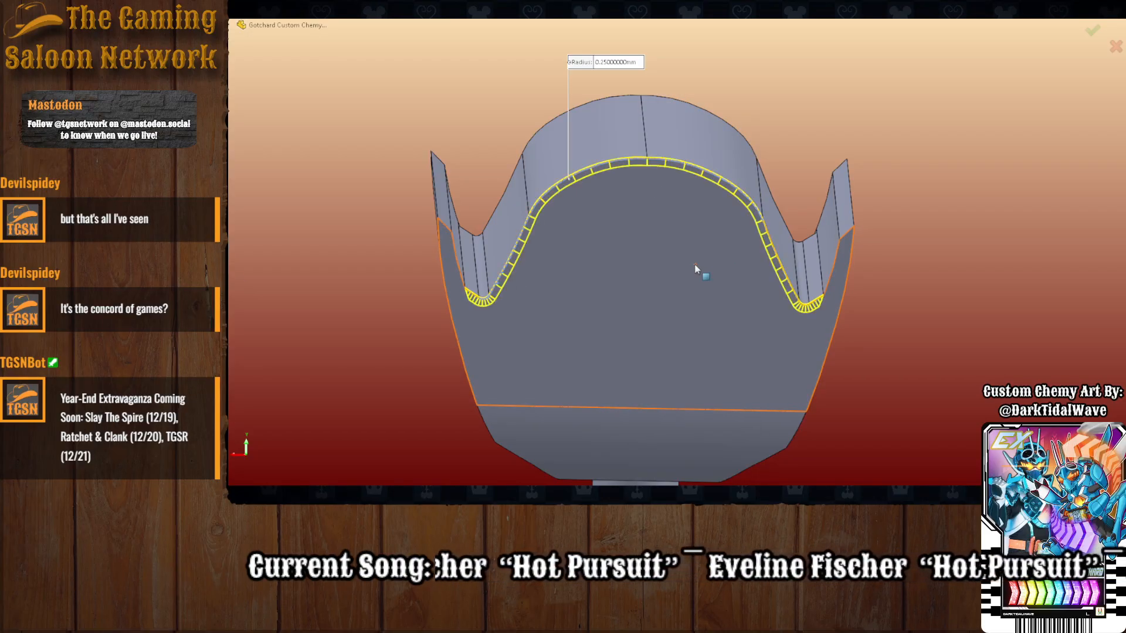
Try radii of 1, 2, 5, 3, 3.5 and 3.6 mm for the crown's rear edge fillet, then return to 3.5 mm.
type("1")
key("Return")
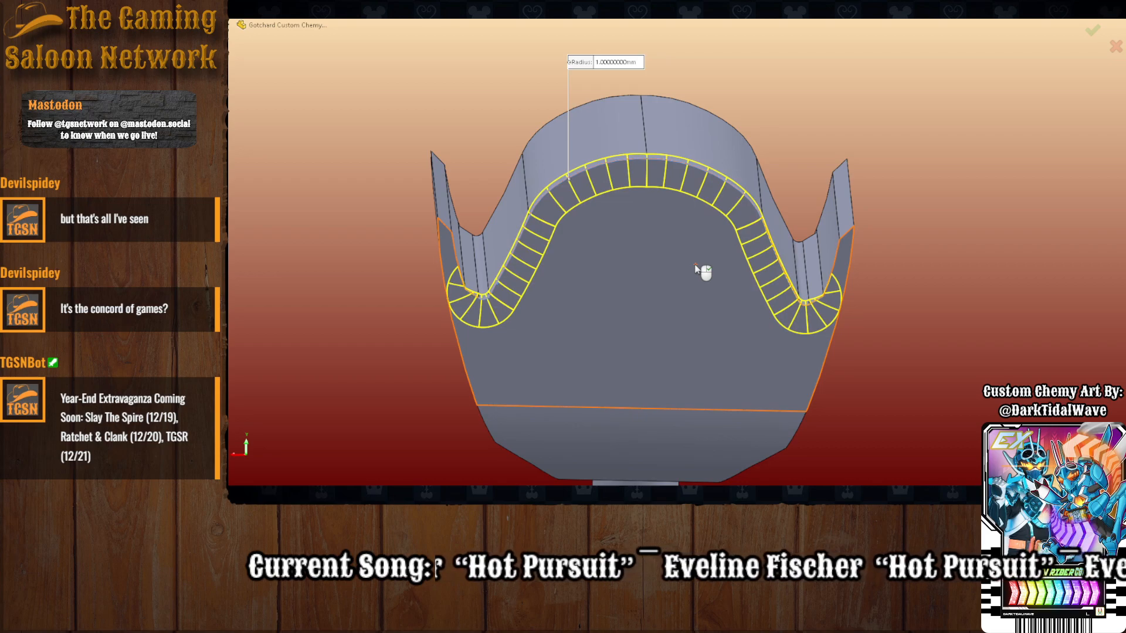
type("2")
key("Return")
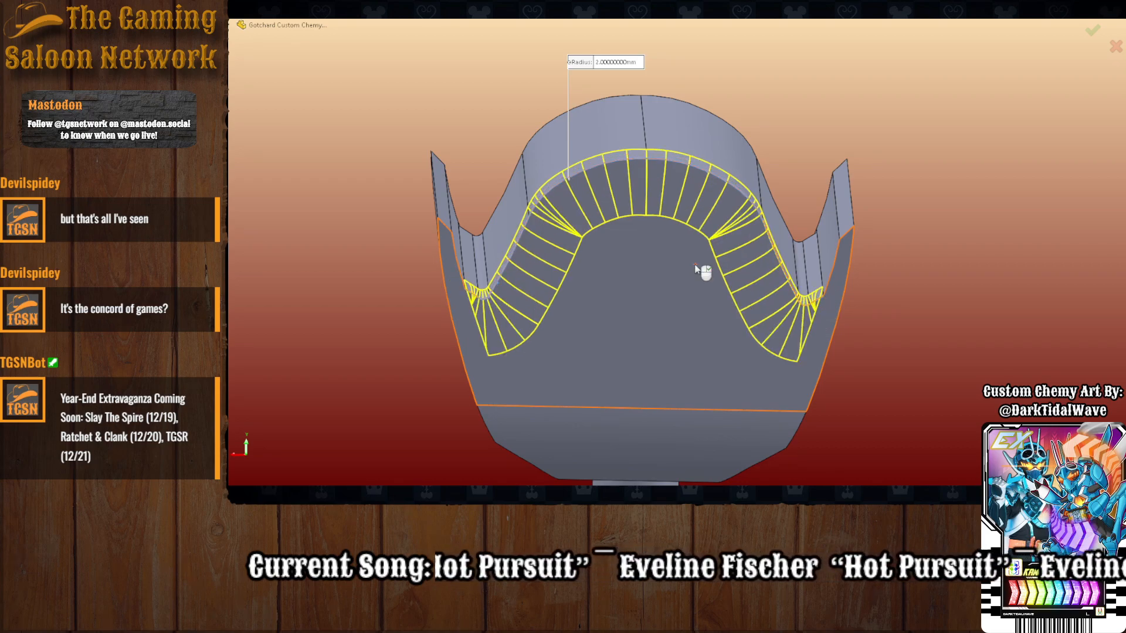
type("5")
key("Return")
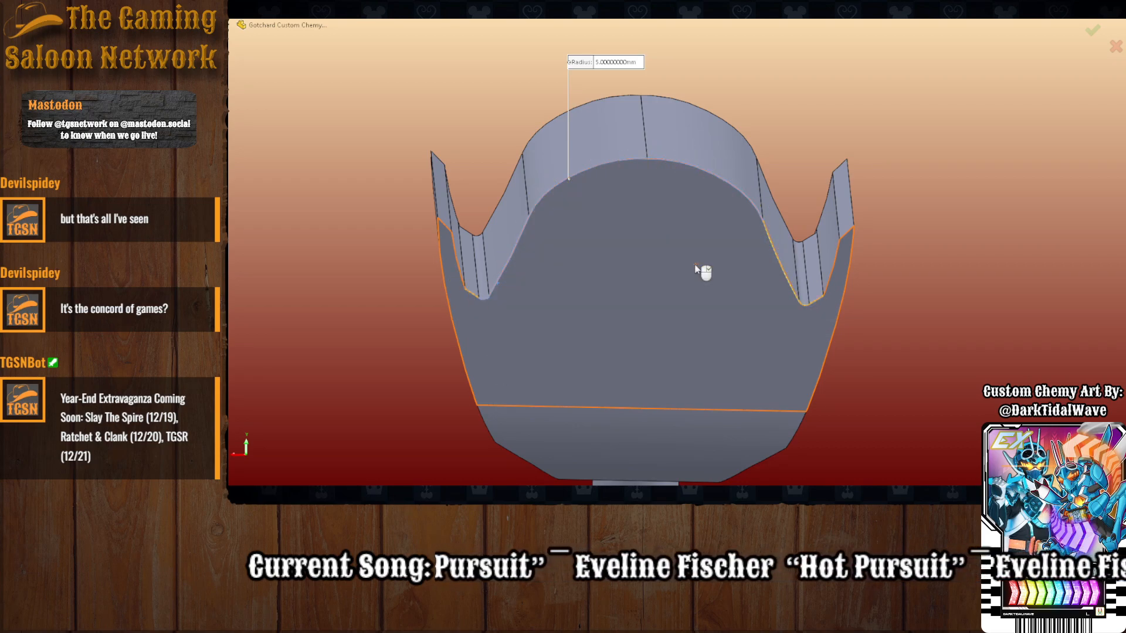
type("3")
key("Return")
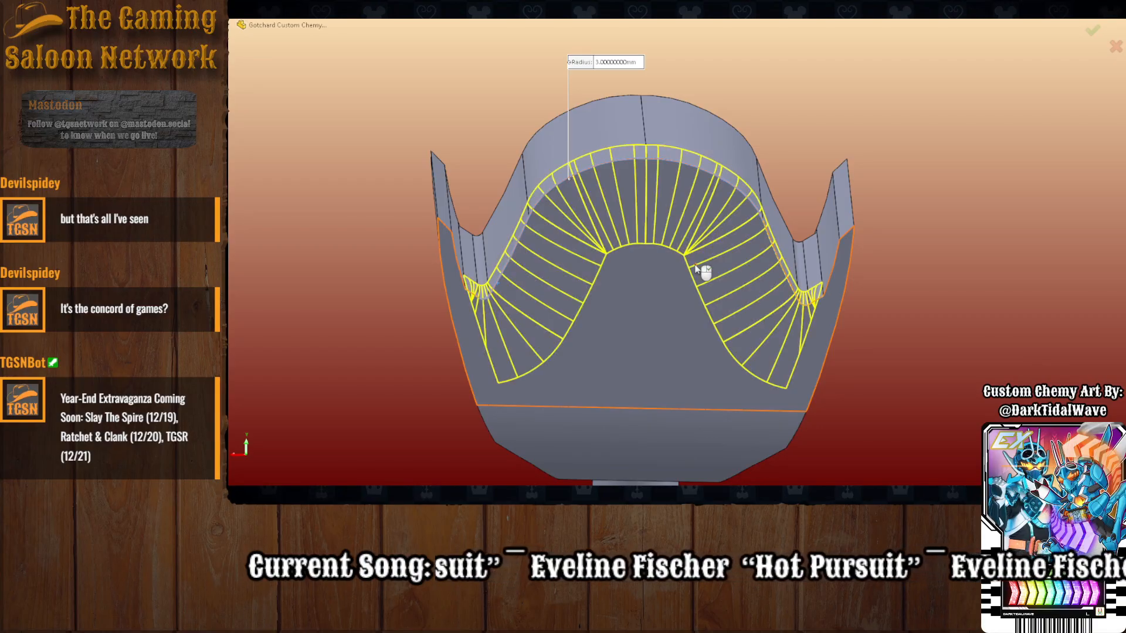
type("3.5")
key("Return")
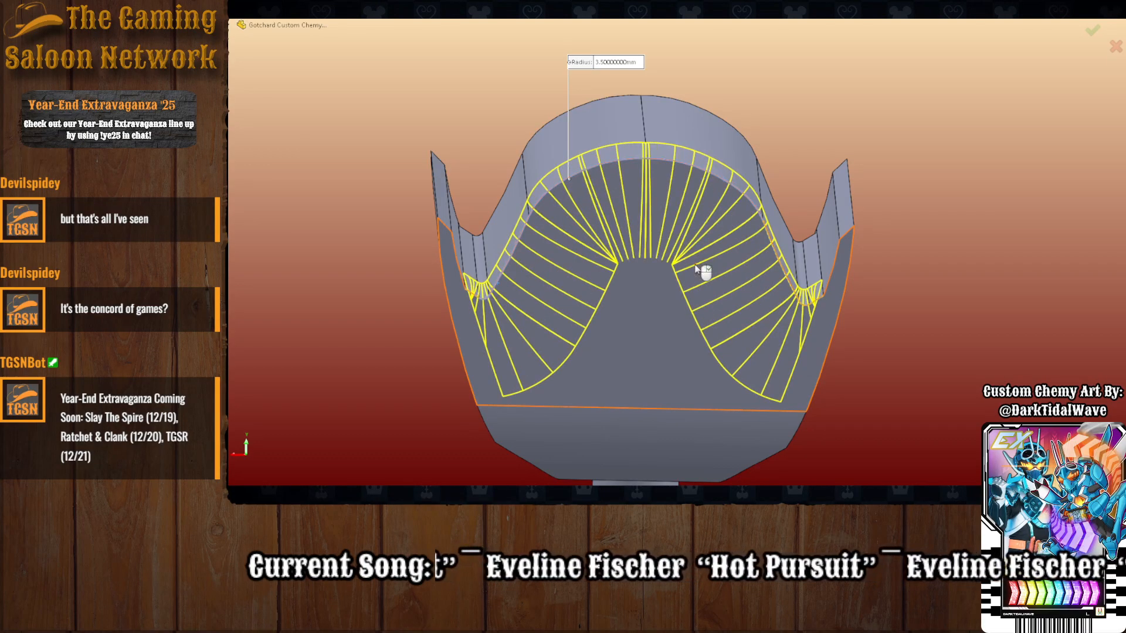
type("3.6")
key("Return")
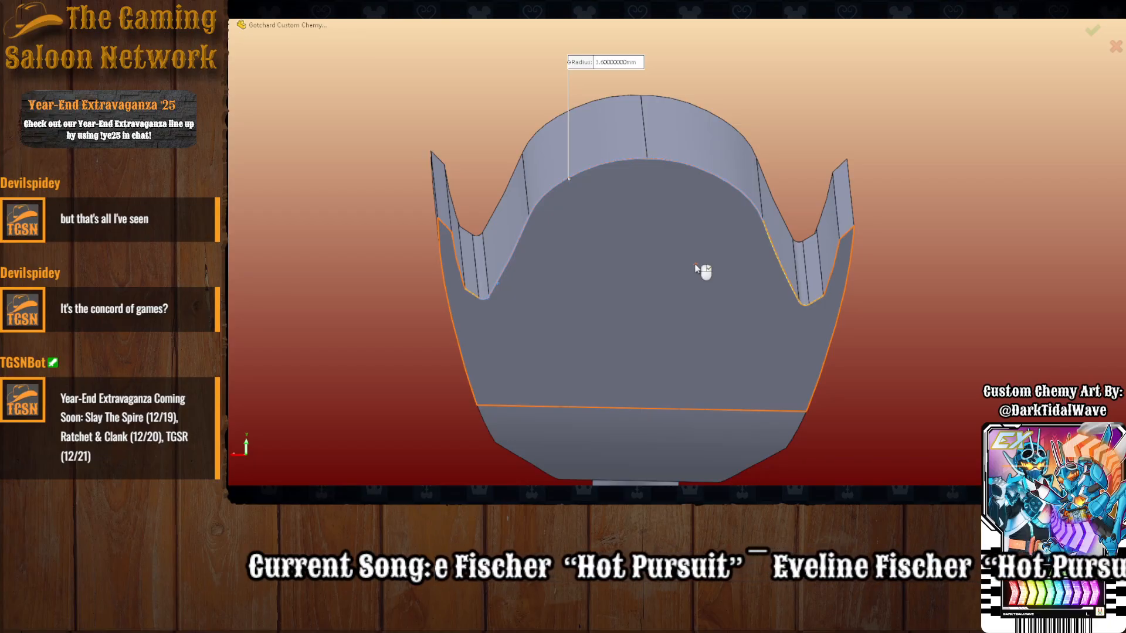
type("3.5")
key("Return")
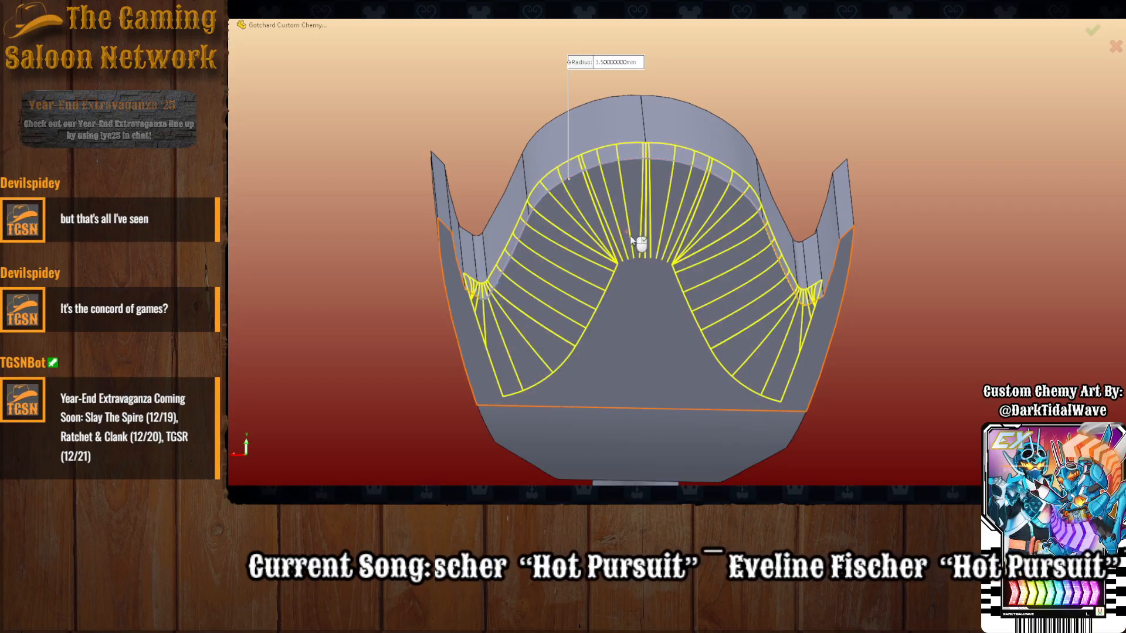
Check the rear fillet preview from the side, set its radius to 3 mm and apply it.
middle_click_drag(636, 239, 684, 274)
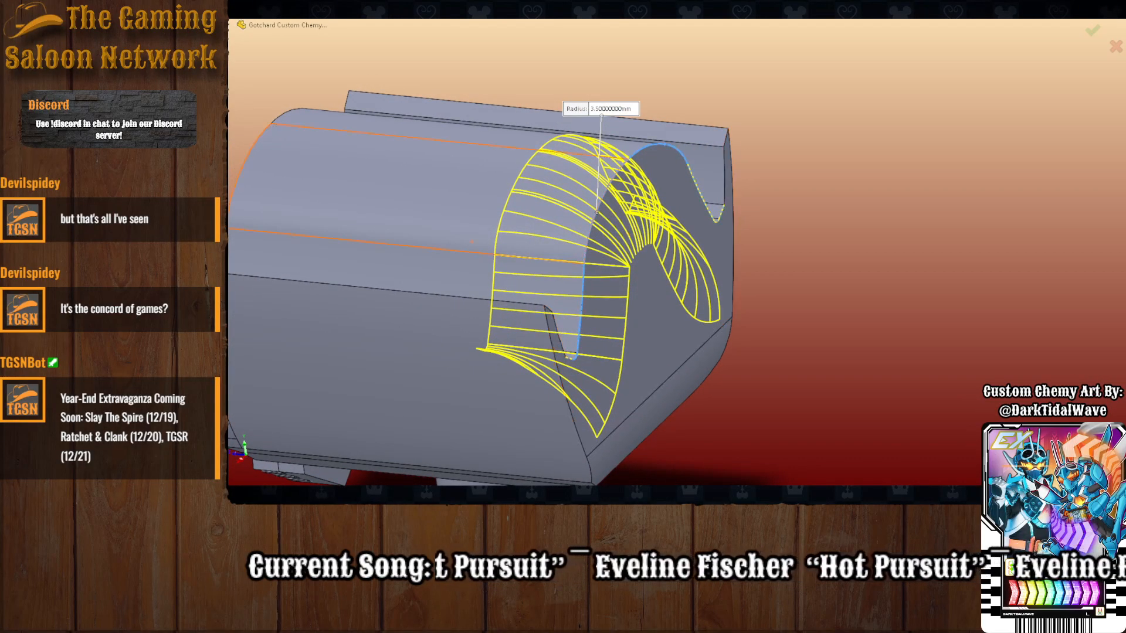
left_click(668, 360)
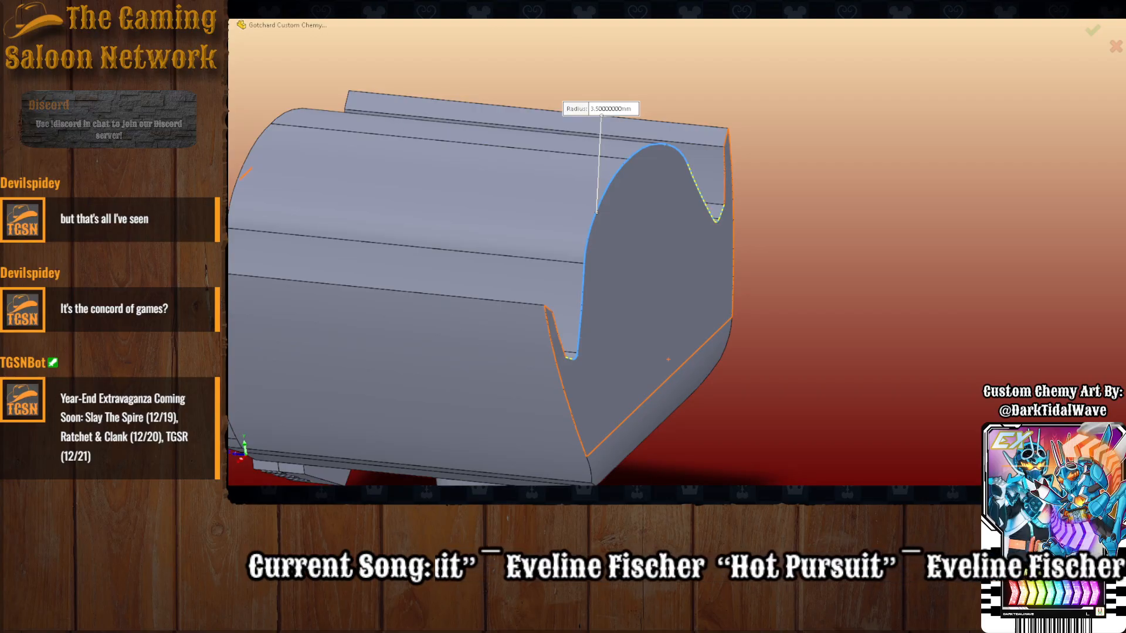
type("3")
key("Return")
key("Return")
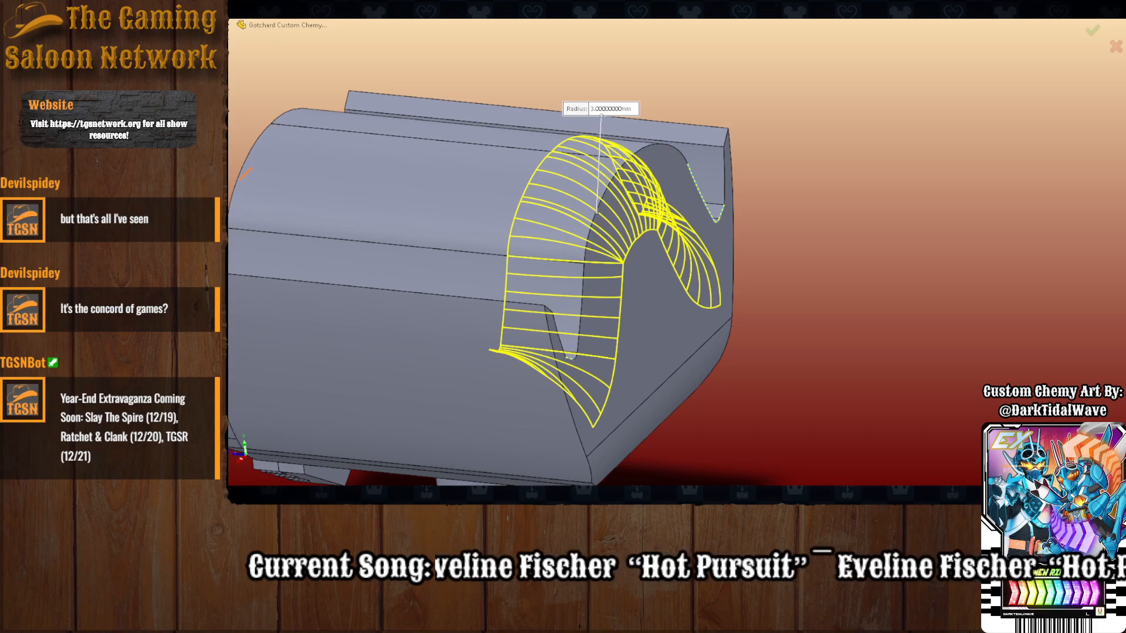
Fillet the front edges around the crown and into the channels with a 2 mm radius, and inspect the rounded head from behind.
middle_click_drag(603, 321, 590, 152)
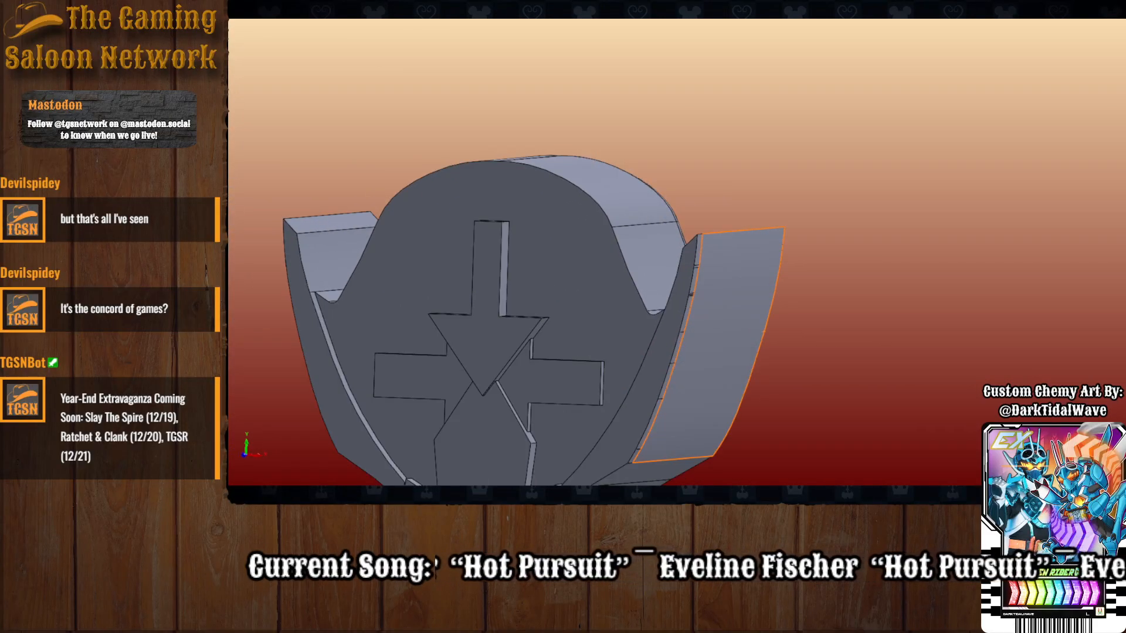
left_click(508, 163)
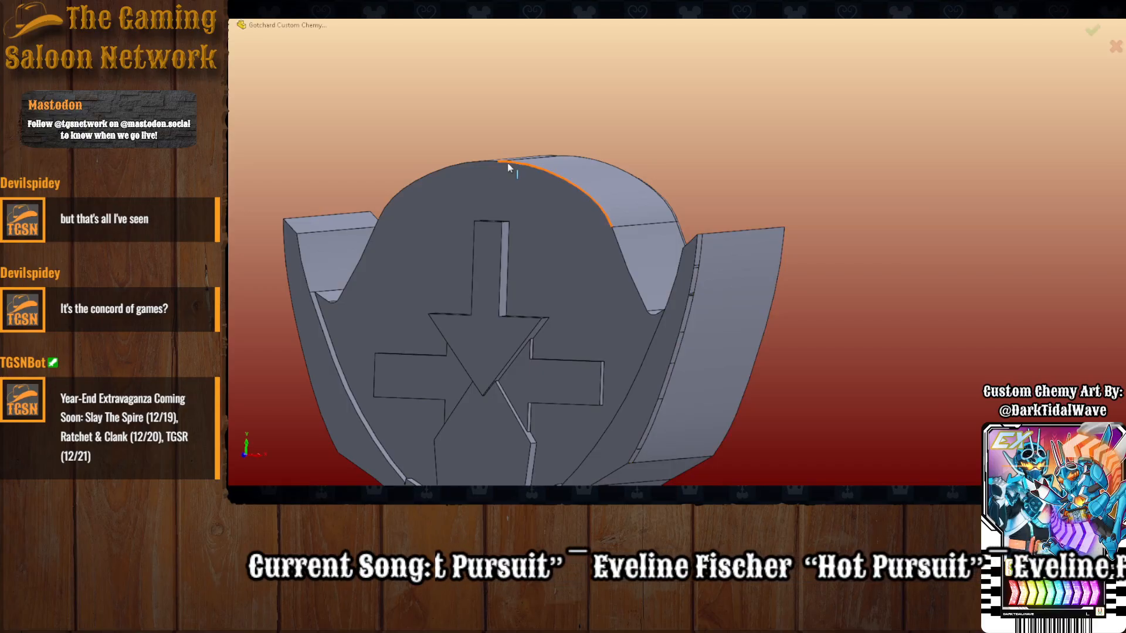
left_click(465, 164)
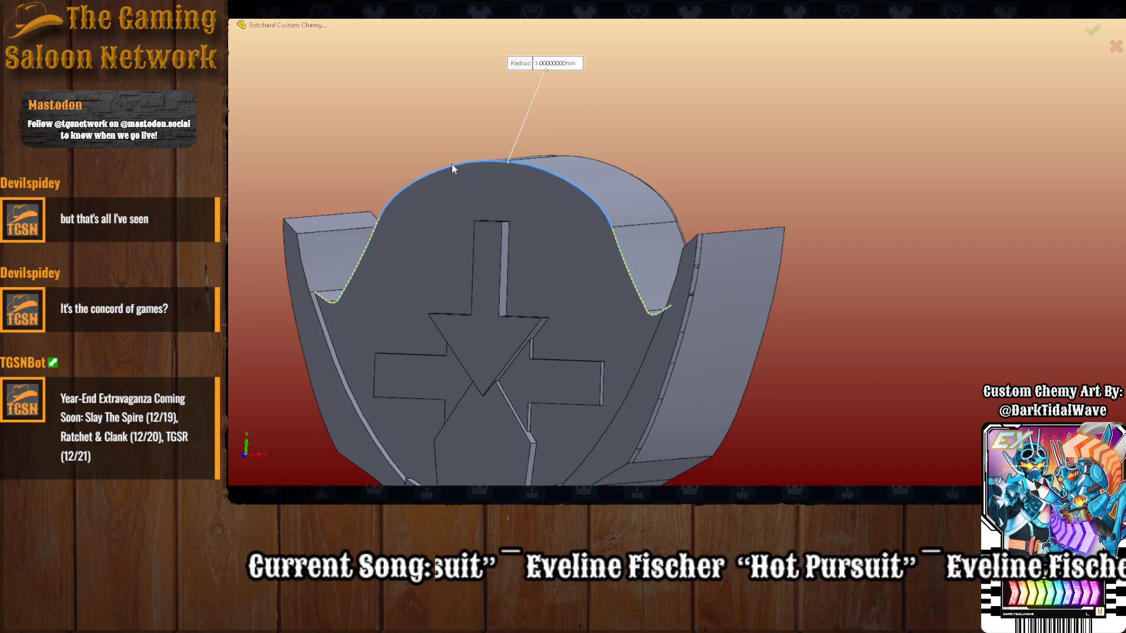
type("2")
key("Return")
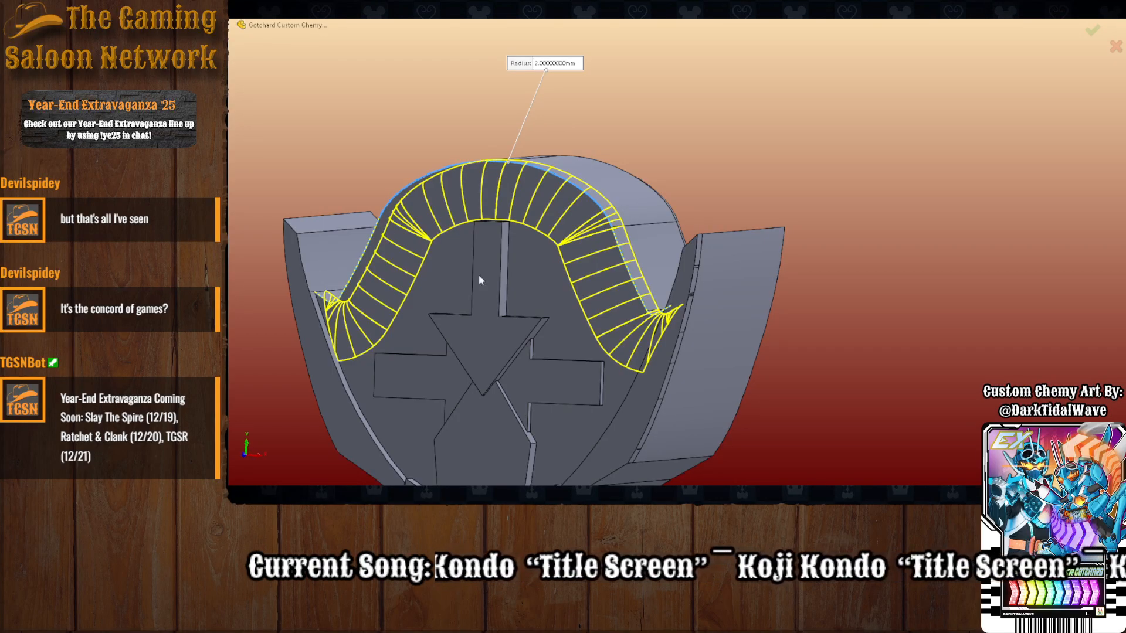
key("Return")
middle_click_drag(547, 303, 597, 310)
middle_click_drag(649, 370, 747, 277)
scroll(701, 354, "up", 3)
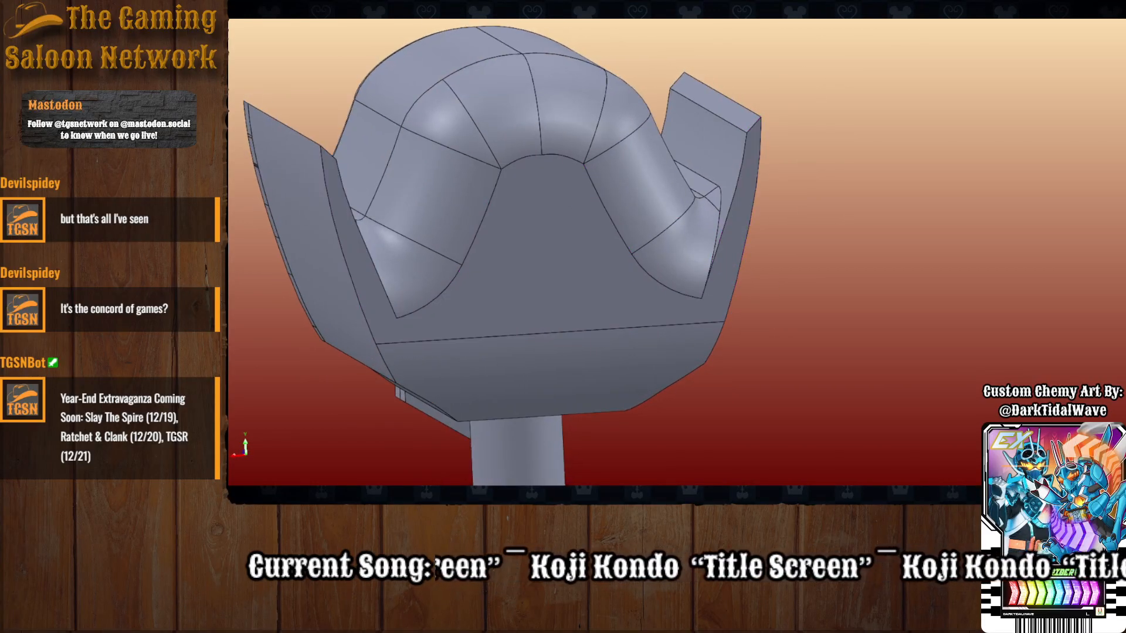
Sketch on the head's rear face, tracing one side fin's inner channel edge and tip with connected lines.
left_click(531, 300)
mouse_move(532, 301)
middle_mouse_down()
mouse_move(503, 292)
mouse_move(515, 284)
middle_mouse_up()
key("Escape")
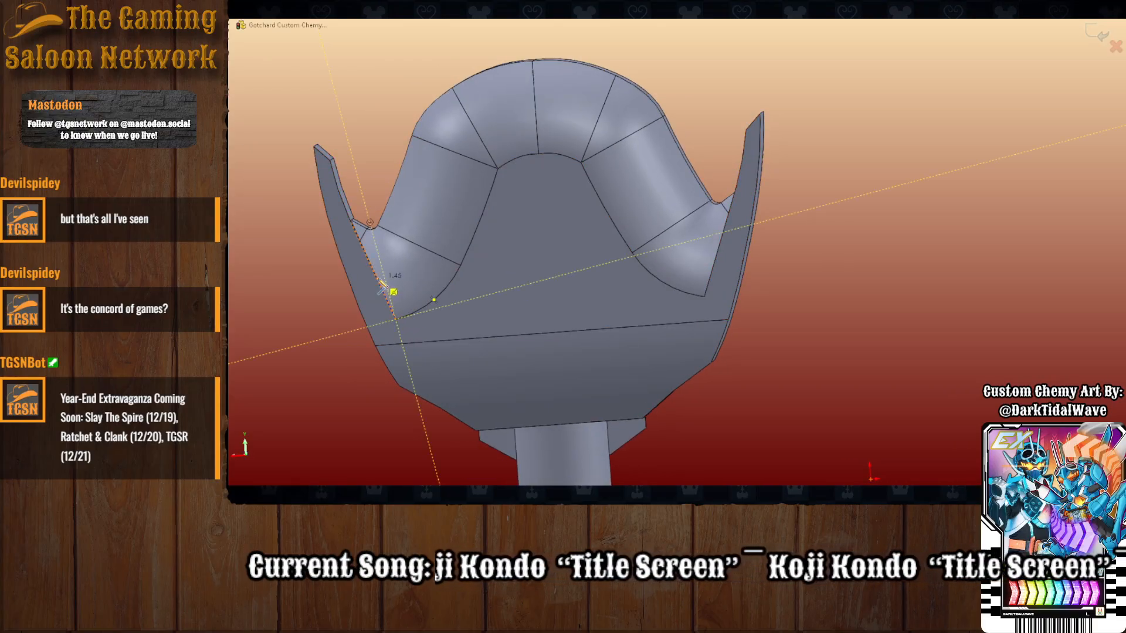
left_click(364, 233)
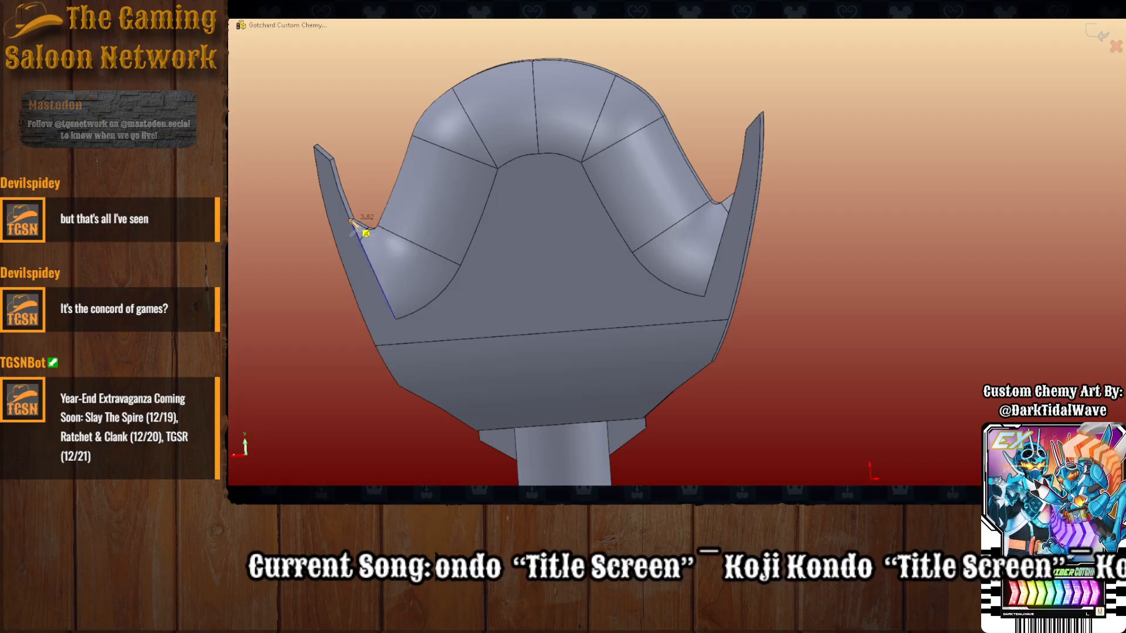
left_click(331, 161)
left_click(315, 147)
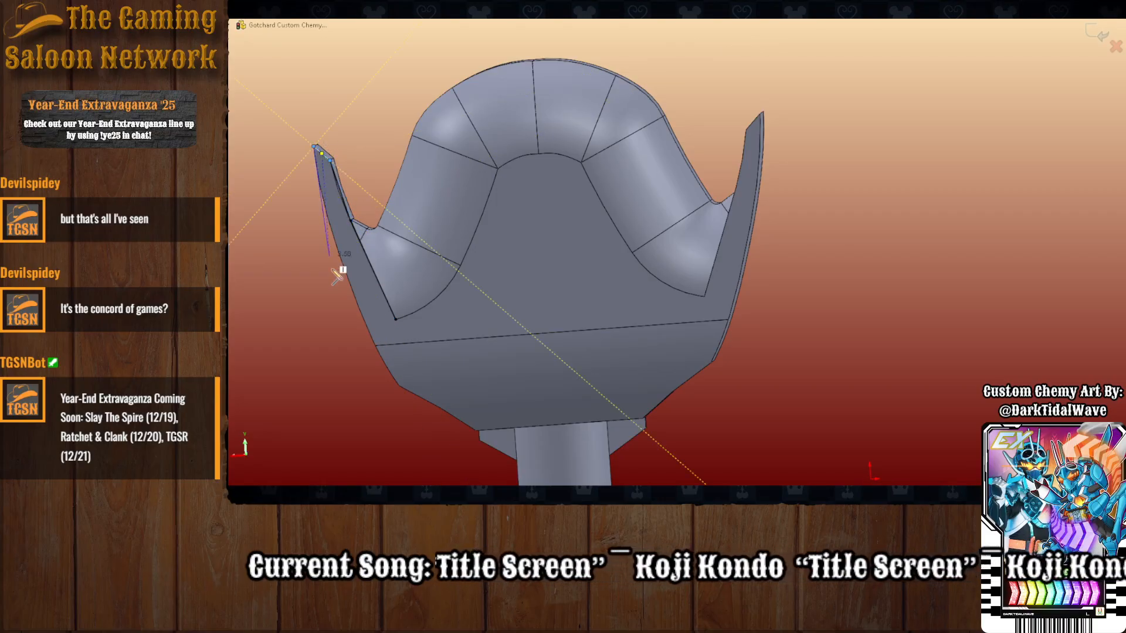
scroll(364, 323, "up", 2)
scroll(368, 323, "down", 3)
key("Escape")
scroll(637, 192, "up", 1)
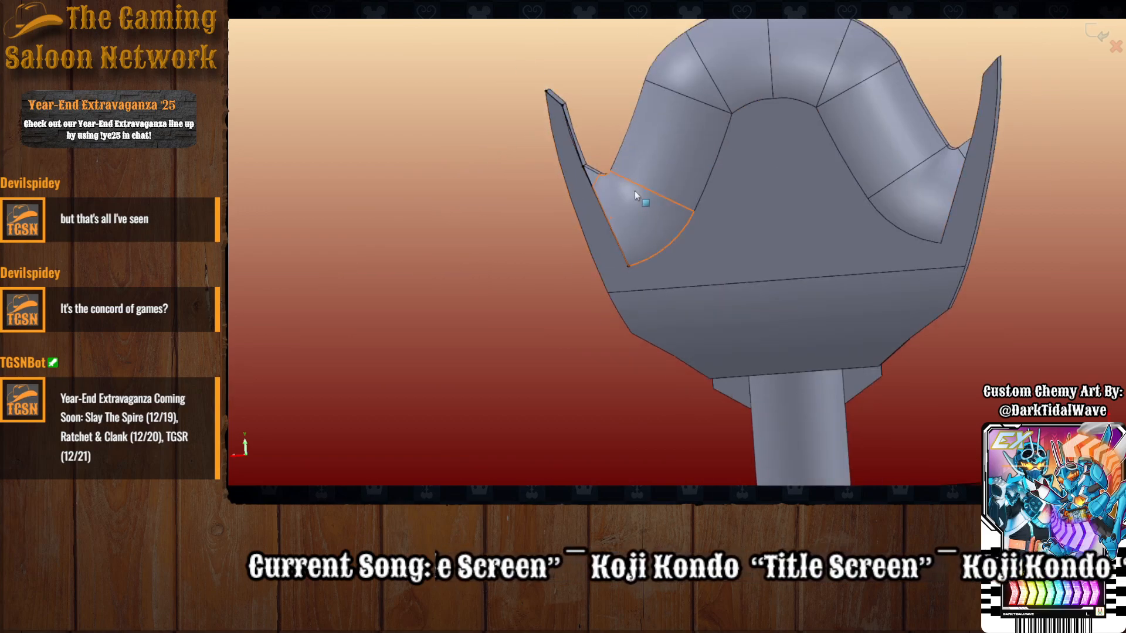
scroll(633, 177, "down", 2)
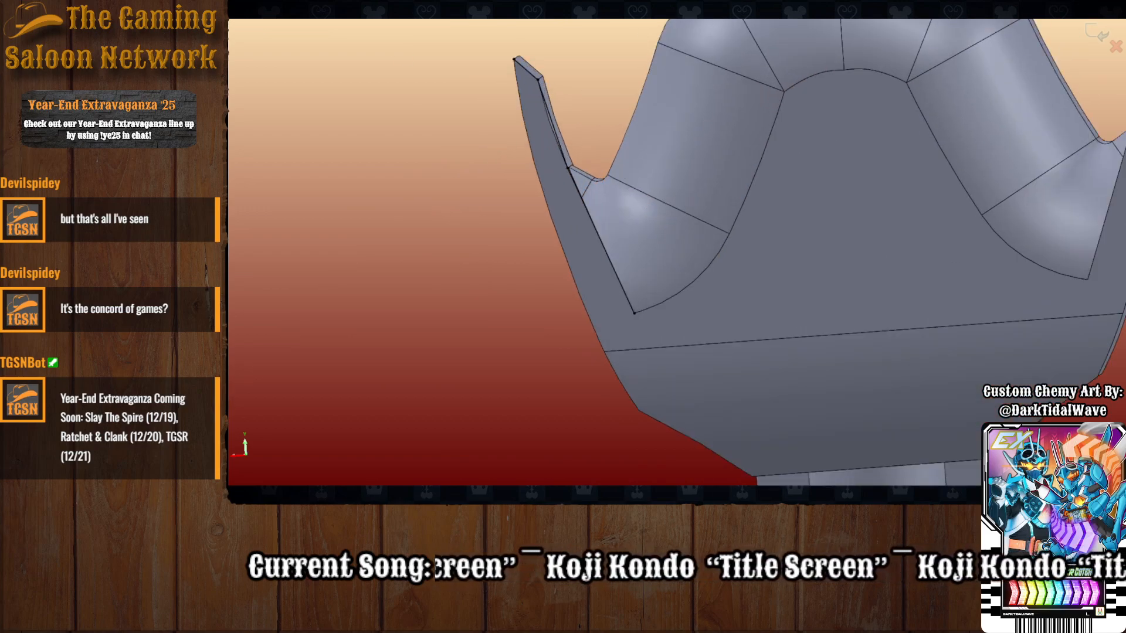
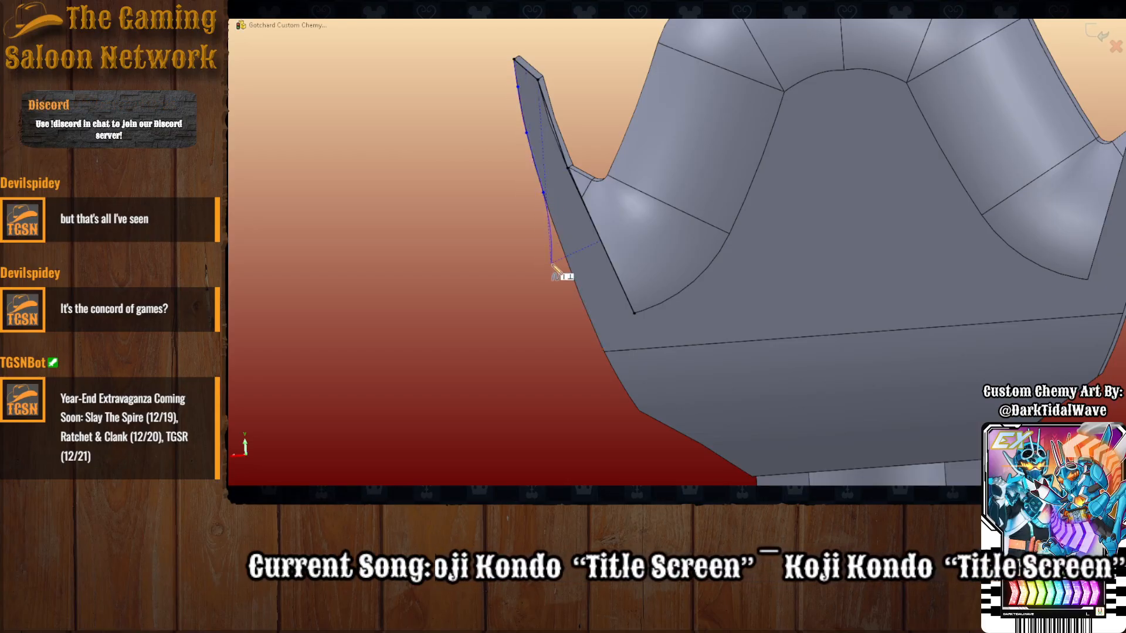
Trace the fin's outer edge with a spline down to the lower crease and close the profile with a line to the channel's lower end.
left_click(597, 339)
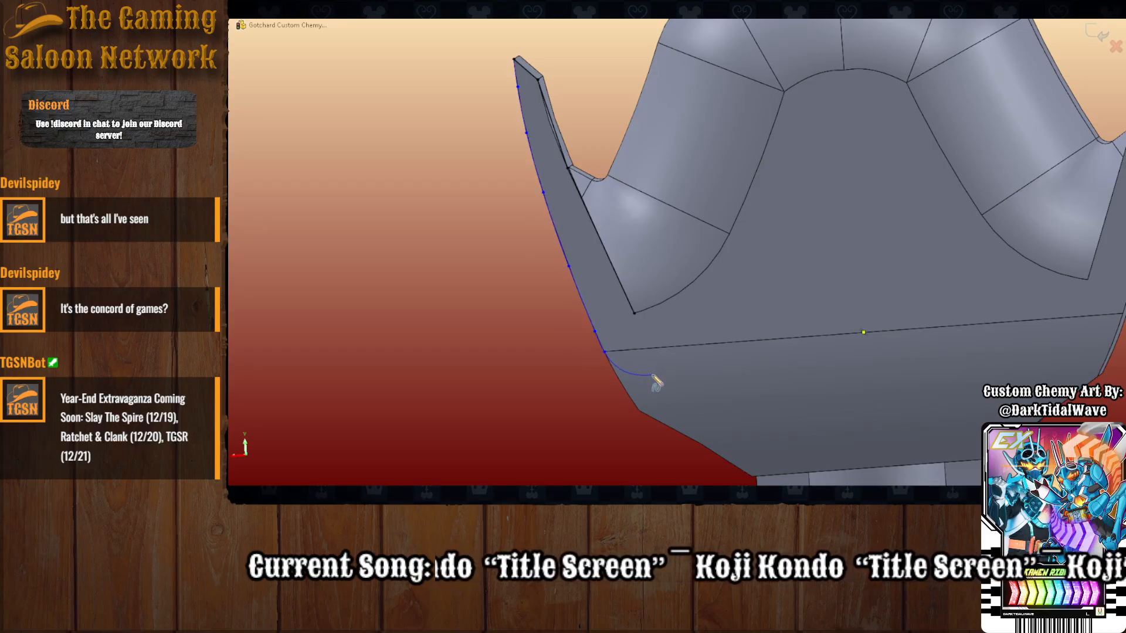
key("Escape")
scroll(688, 355, "up", 1)
scroll(674, 339, "down", 1)
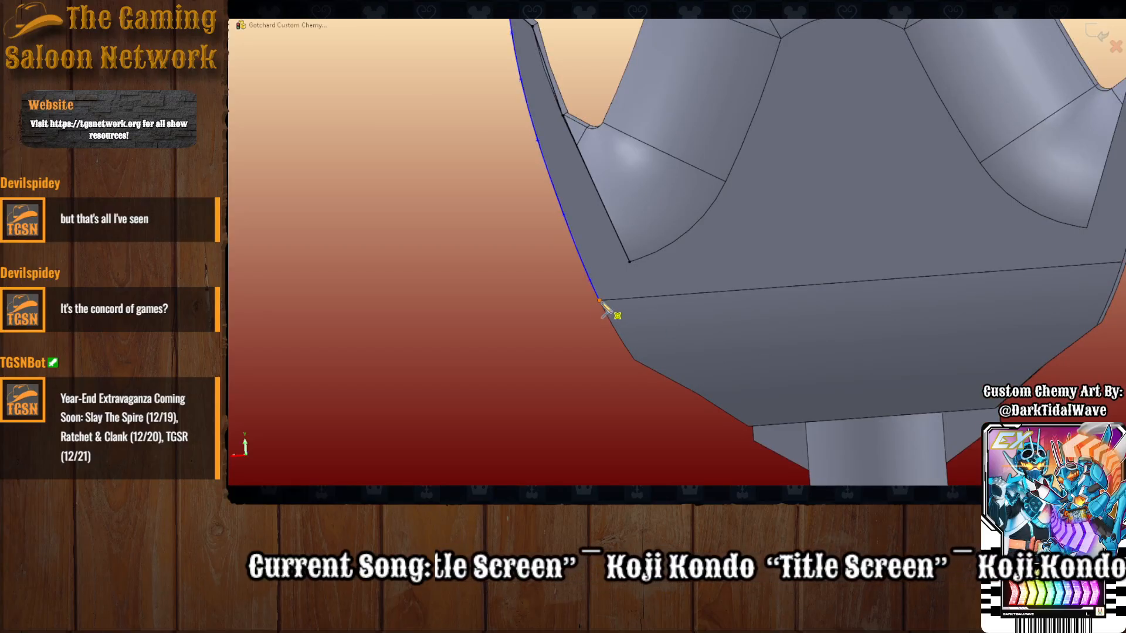
left_click(629, 262)
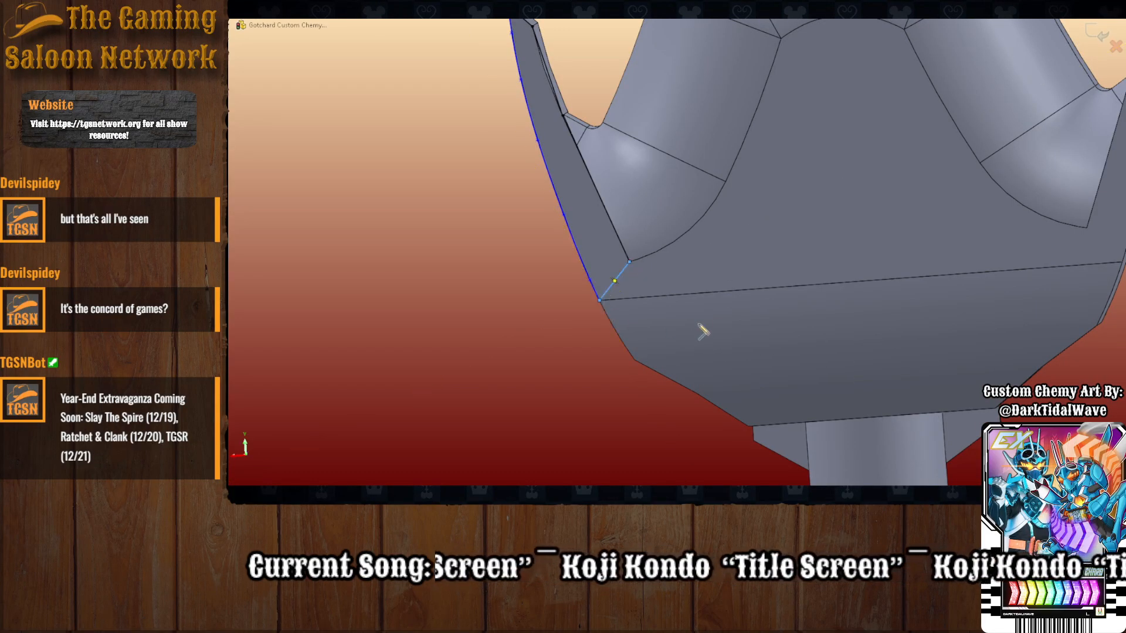
key("Escape")
Try to extrude the traced fin profile forward along the head at different depths, then discard the extrusion and its sketch.
middle_click_drag(654, 335, 708, 250)
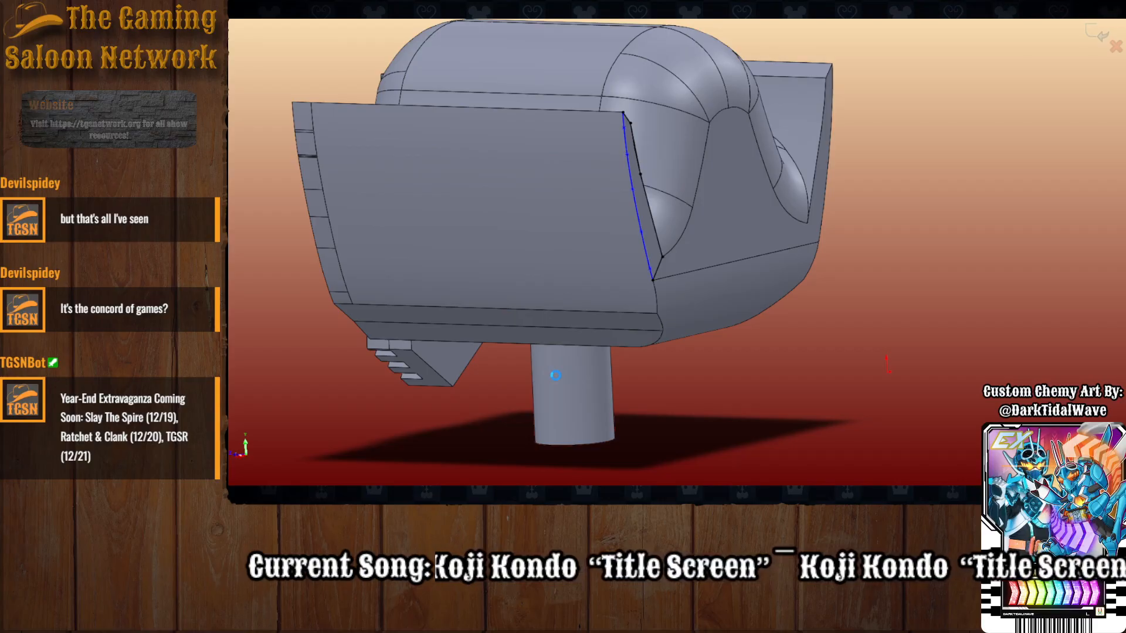
middle_click_drag(477, 359, 587, 352)
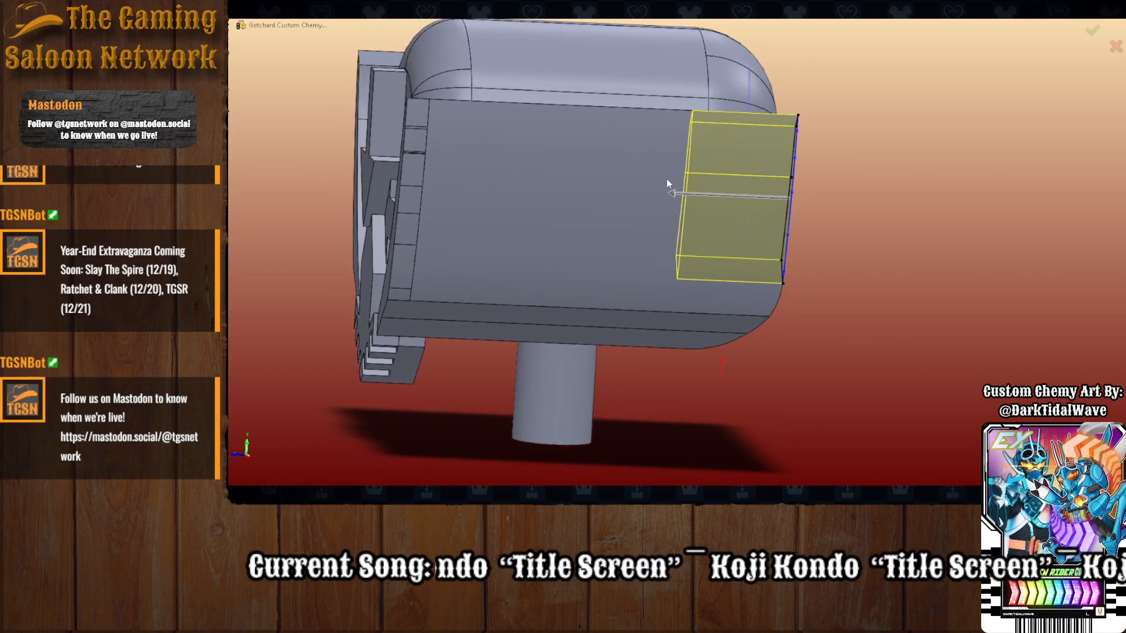
mouse_move(672, 200)
left_mouse_down()
mouse_move(408, 195)
mouse_move(426, 197)
left_mouse_up()
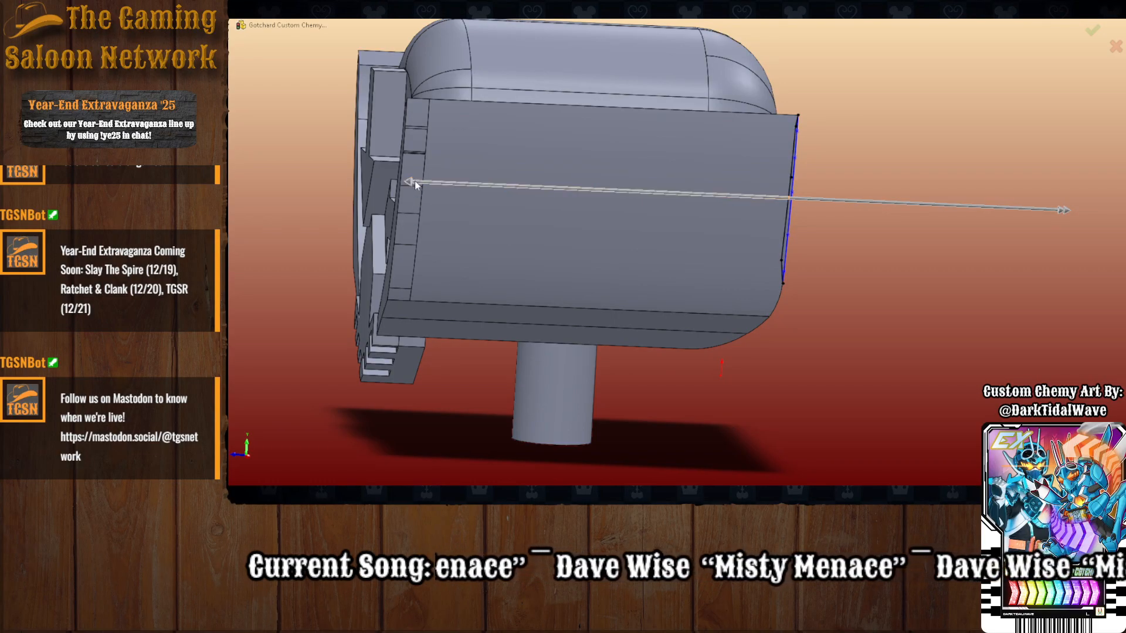
left_click_drag(410, 183, 490, 187)
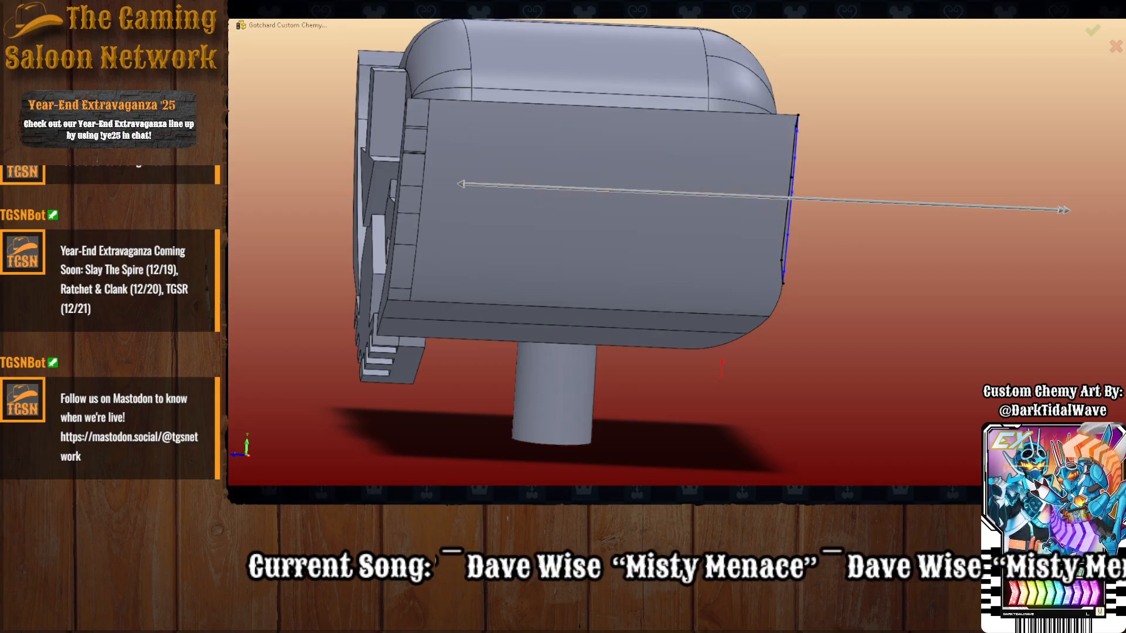
left_click_drag(462, 185, 743, 212)
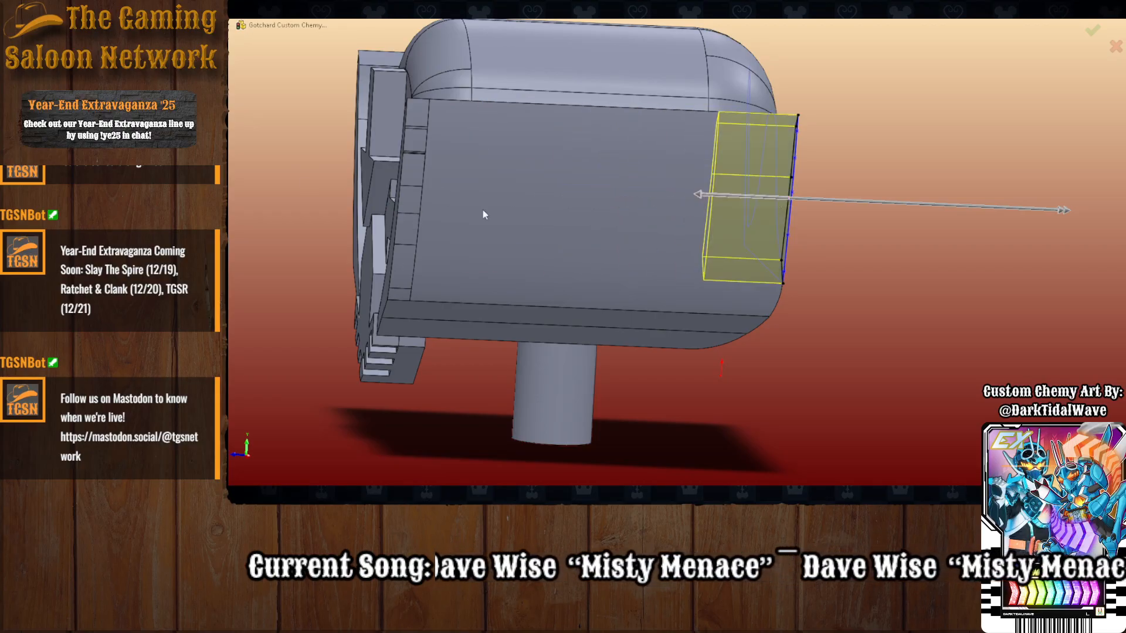
middle_click_drag(649, 251, 470, 195)
mouse_move(491, 198)
left_mouse_down()
mouse_move(538, 214)
mouse_move(504, 197)
left_mouse_up()
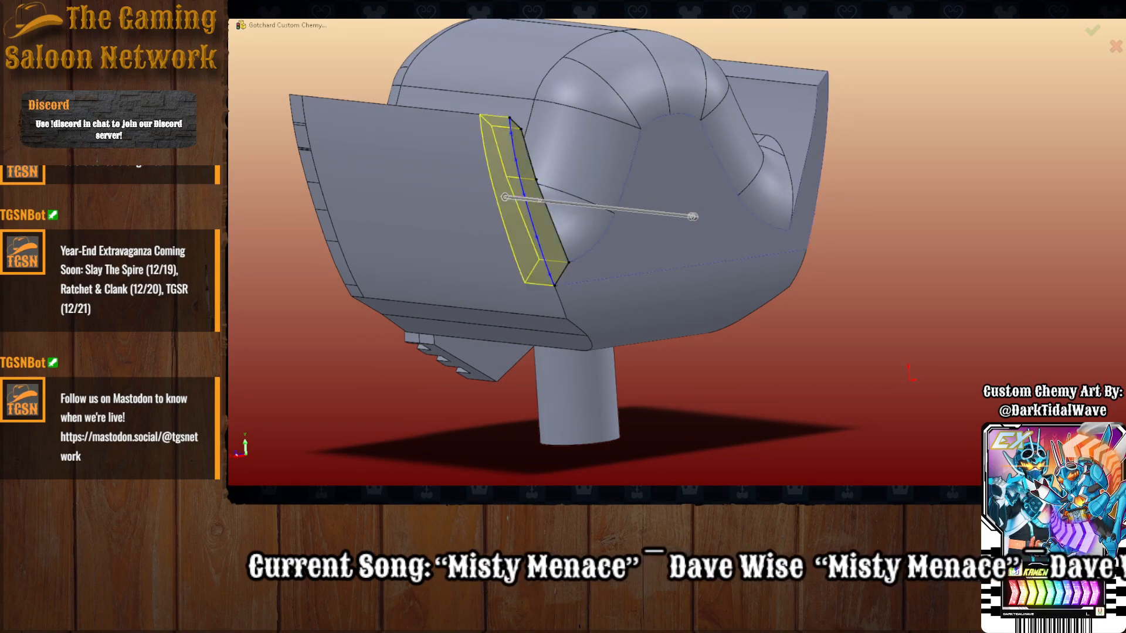
key("Escape")
mouse_move(364, 249)
middle_mouse_down()
mouse_move(293, 258)
mouse_move(264, 276)
middle_mouse_up()
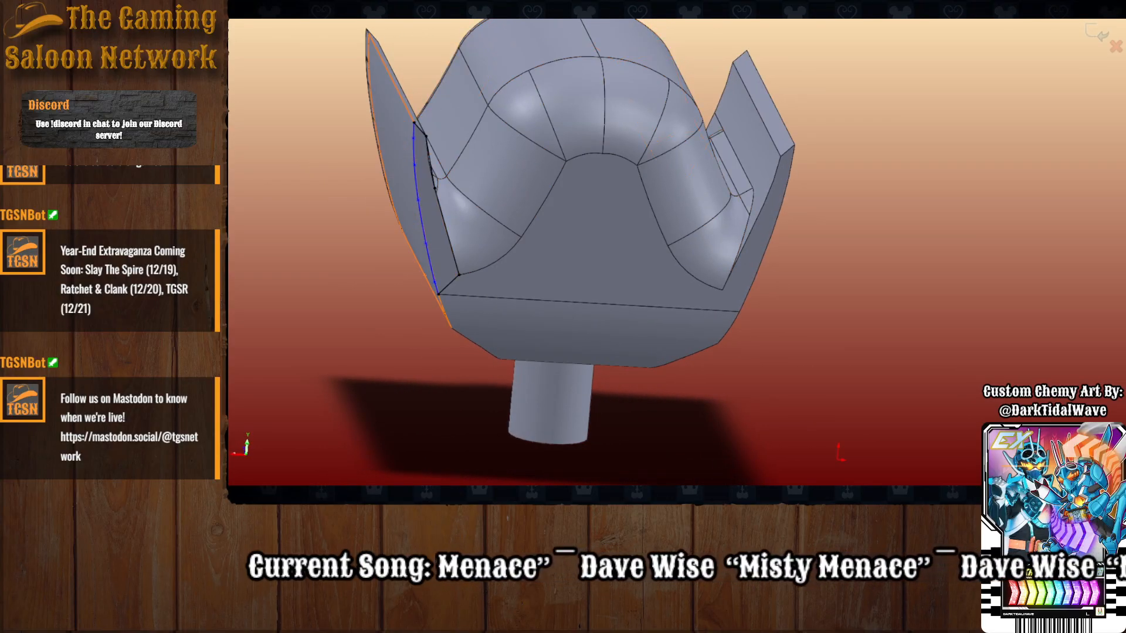
key("ctrl+b")
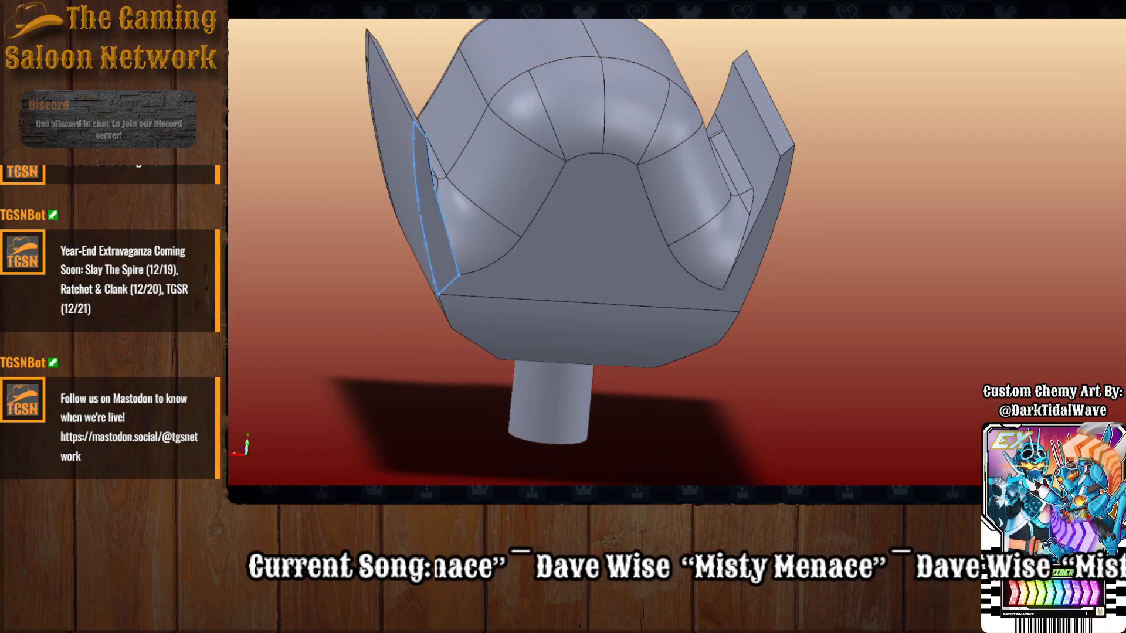
key("Escape")
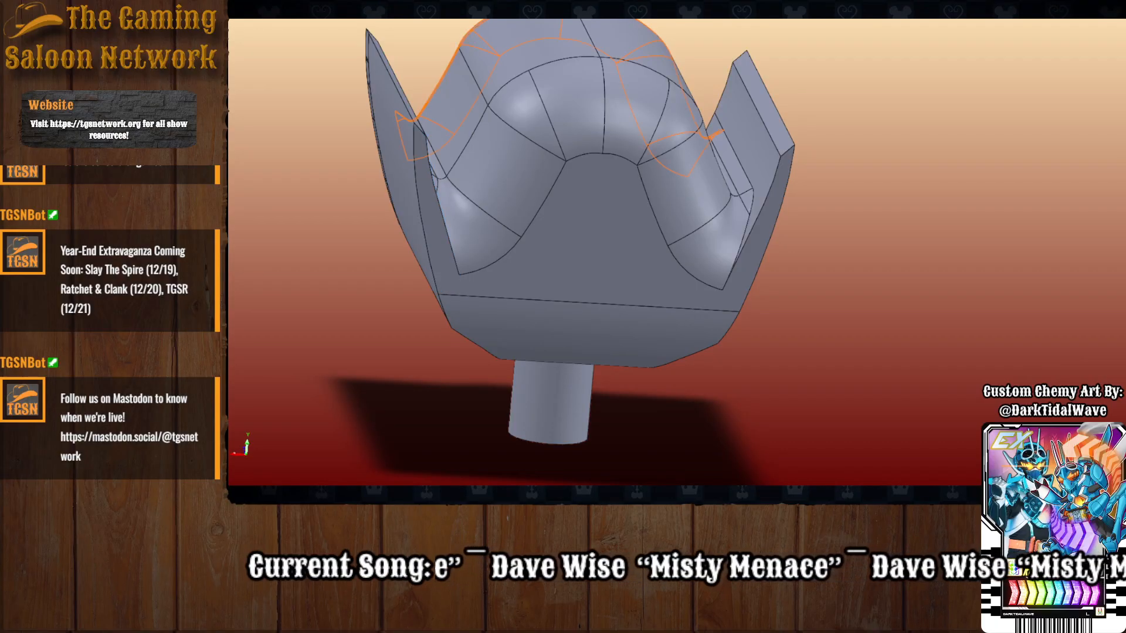
Delete the fillets on the crown's front and rear edges.
left_click(230, 200)
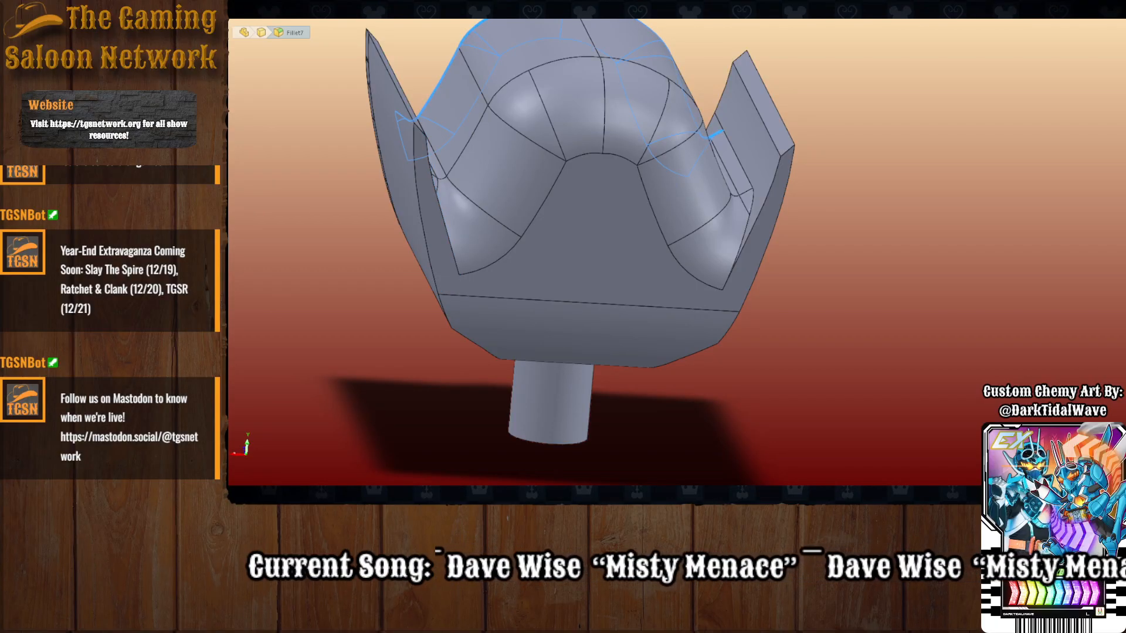
key("Delete")
left_click(230, 199)
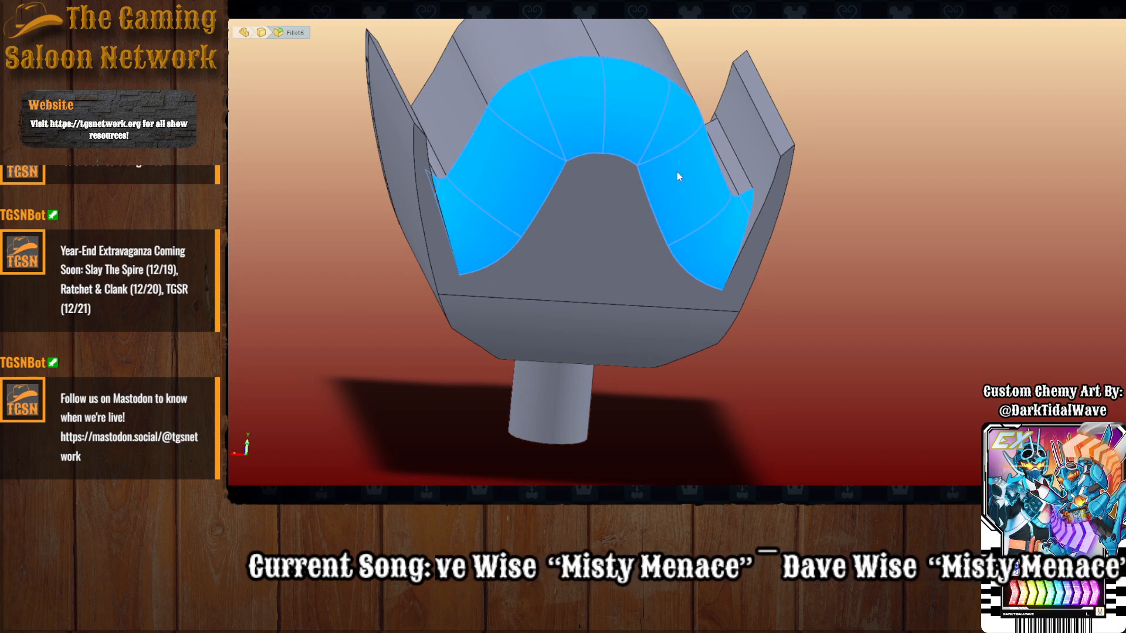
key("Delete")
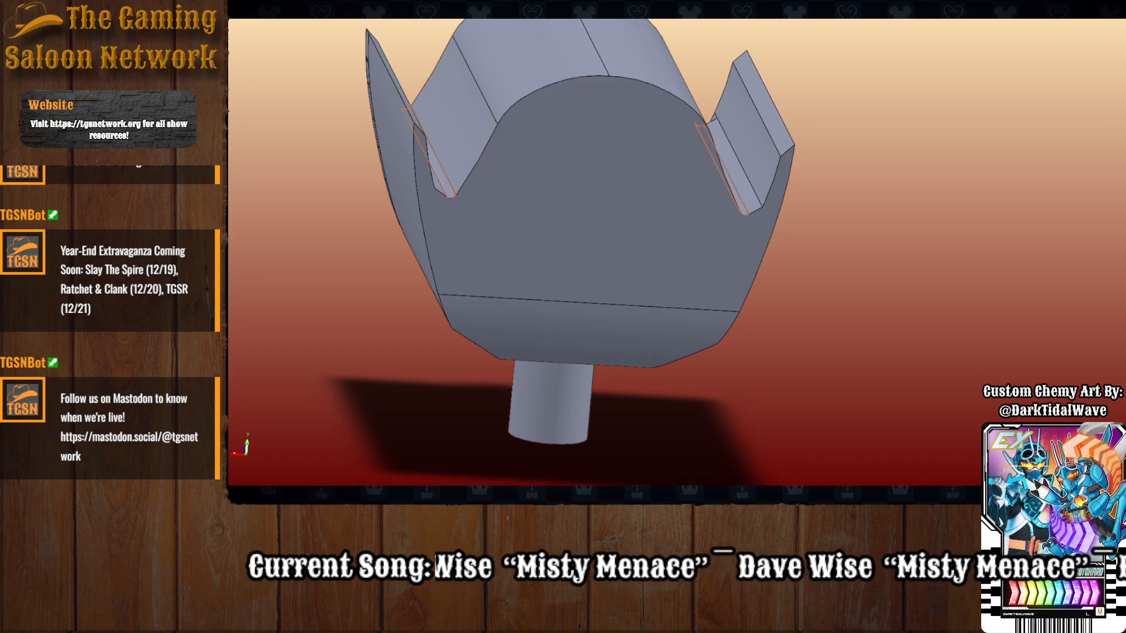
Sketch on the head's rear face, drawing a line across the lower crease and connected lines from one channel's bottom up to the fin's tip.
middle_click_drag(373, 325, 475, 316)
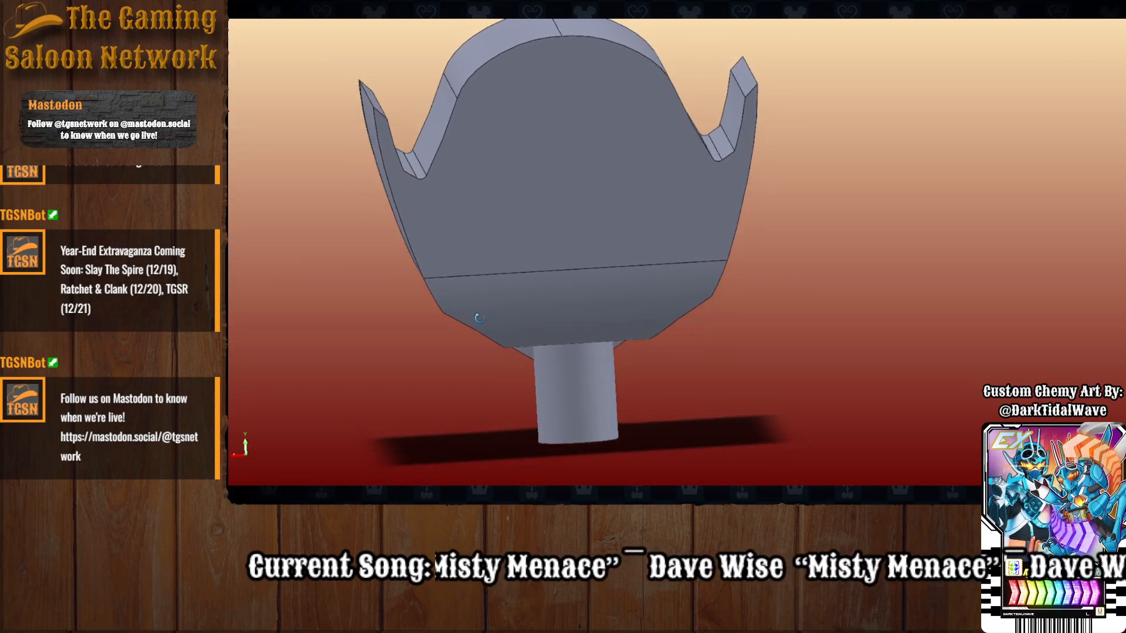
scroll(478, 204, "down", 3)
scroll(477, 204, "up", 2)
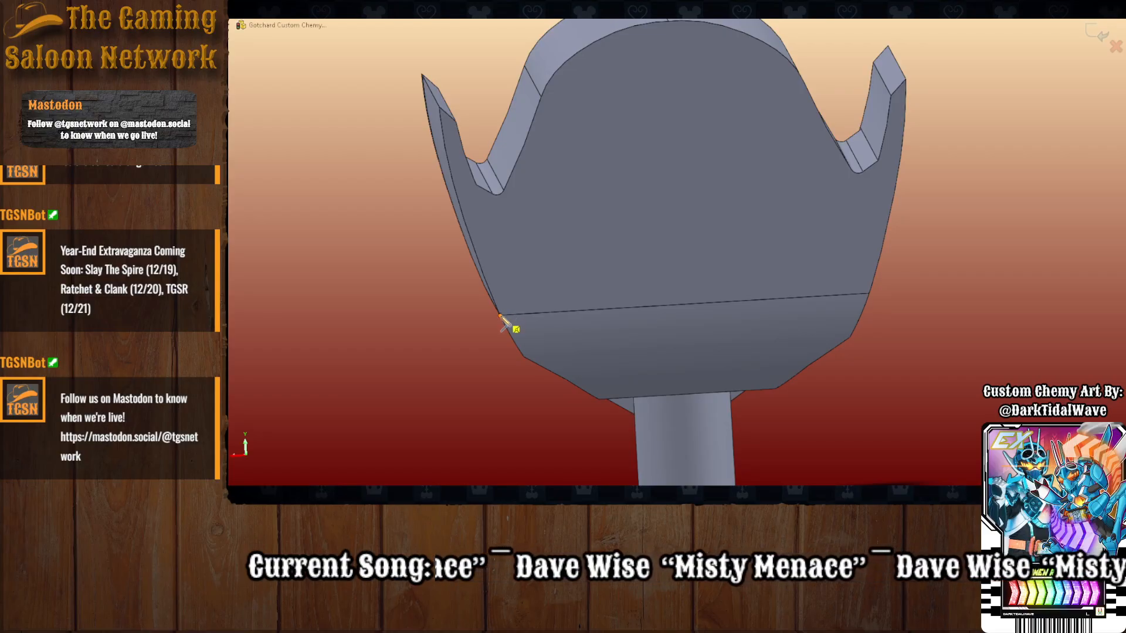
left_click(869, 293)
key("Escape")
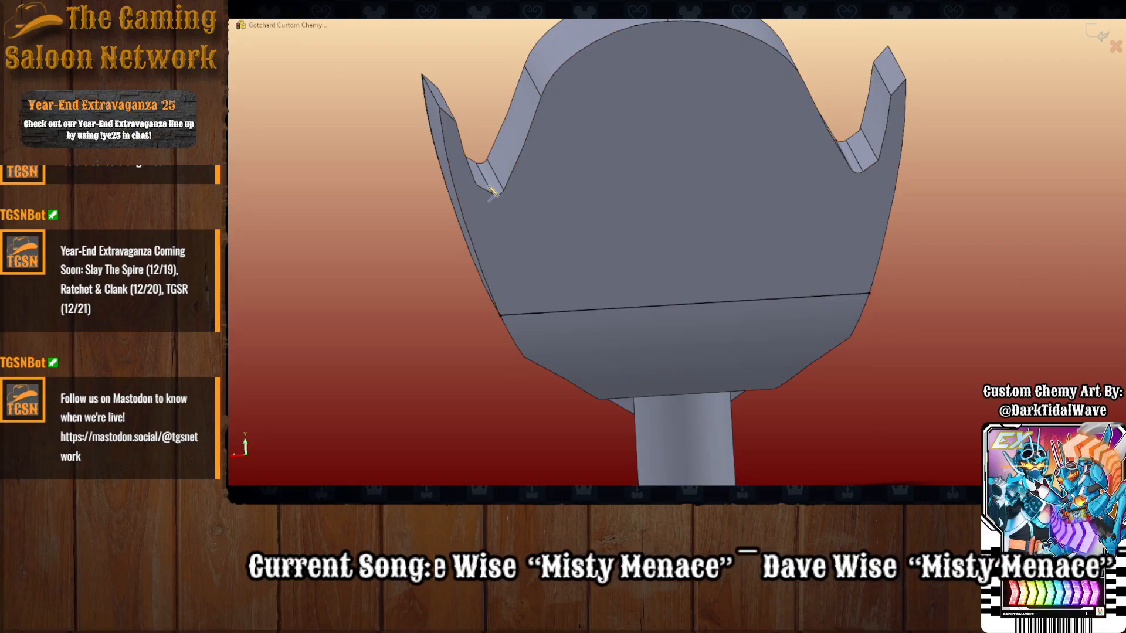
left_click(491, 198)
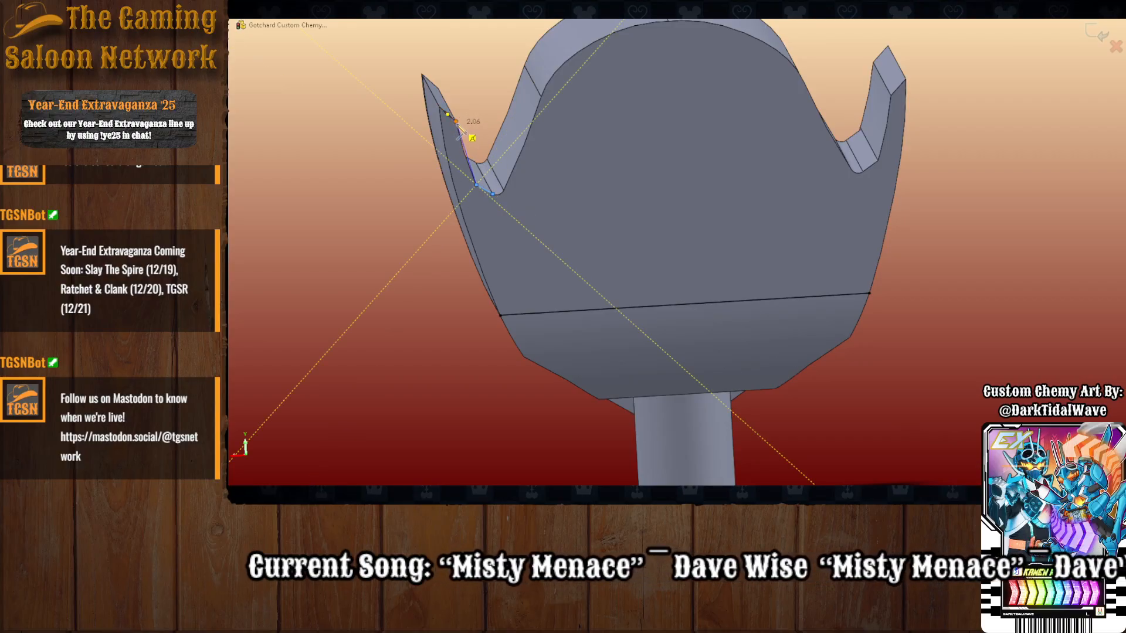
left_click(456, 121)
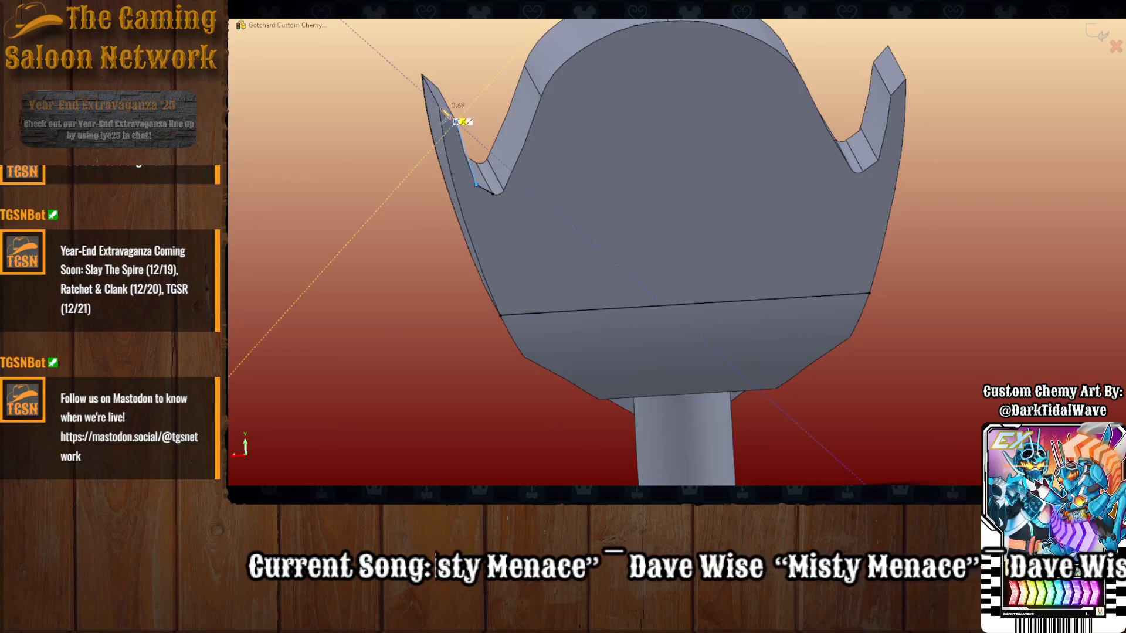
left_click(440, 107)
key("Escape")
Draw a spline bowing outward beyond the side fin, from its tip down to the end of the lower crease line.
middle_click_drag(481, 243, 580, 250, "ctrl")
mouse_move(598, 212)
middle_mouse_down()
mouse_move(570, 170)
mouse_move(592, 182)
middle_mouse_up()
left_click(666, 19)
scroll(636, 307, "down", 5)
scroll(663, 279, "up", 10)
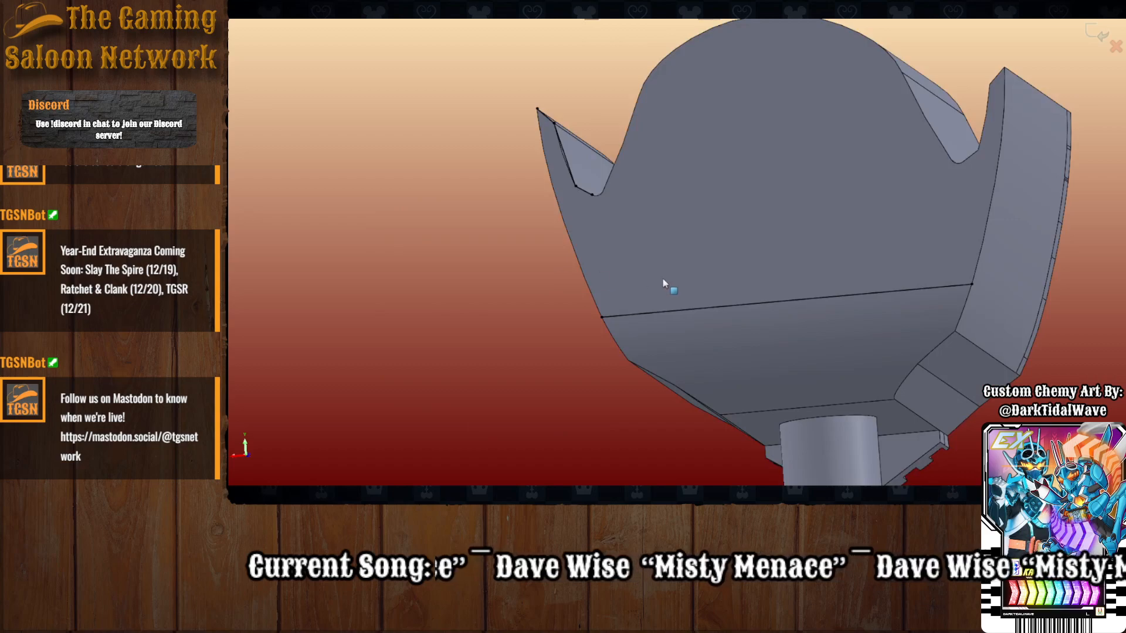
scroll(606, 182, "up", 2)
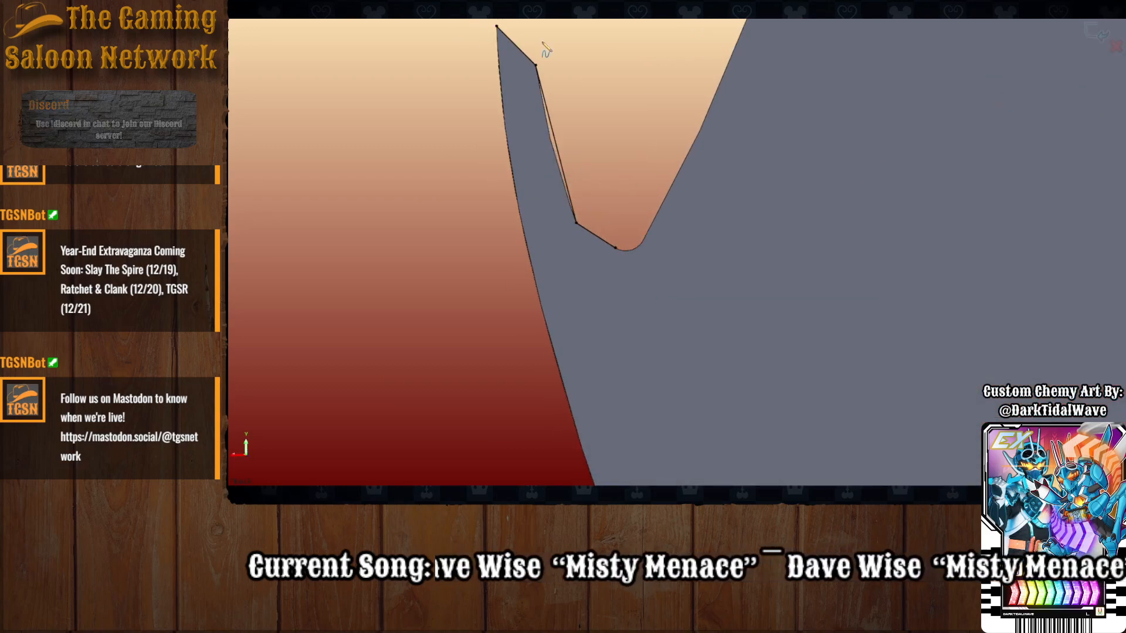
scroll(472, 310, "down", 2)
scroll(515, 304, "up", 1)
left_click(549, 239)
scroll(602, 363, "down", 3)
scroll(608, 356, "up", 4)
left_click(744, 429)
key("Escape")
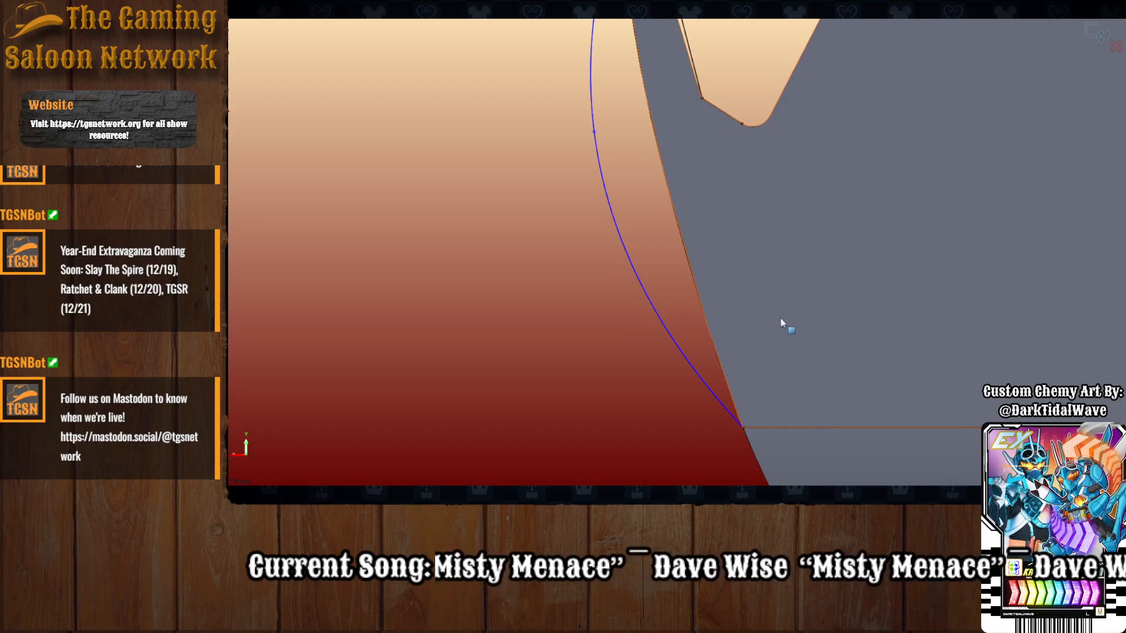
Close the fin profile with a line from the channel's bottom down to the lower crease line.
scroll(812, 328, "down", 4)
scroll(823, 328, "up", 2)
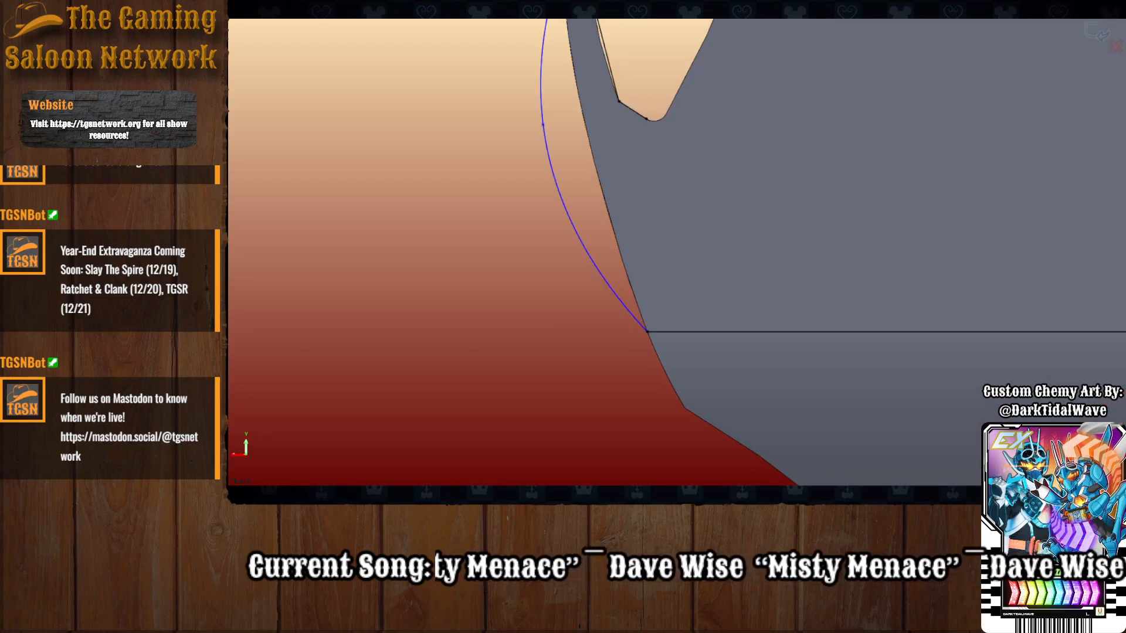
left_click(645, 119)
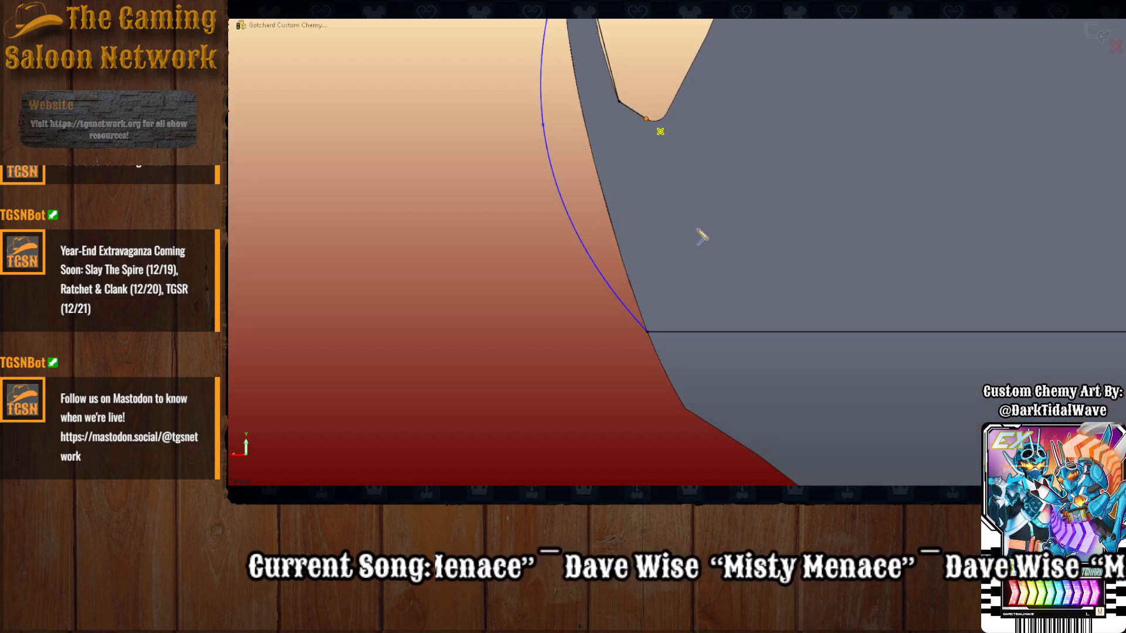
left_click(698, 332)
scroll(634, 242, "down", 3)
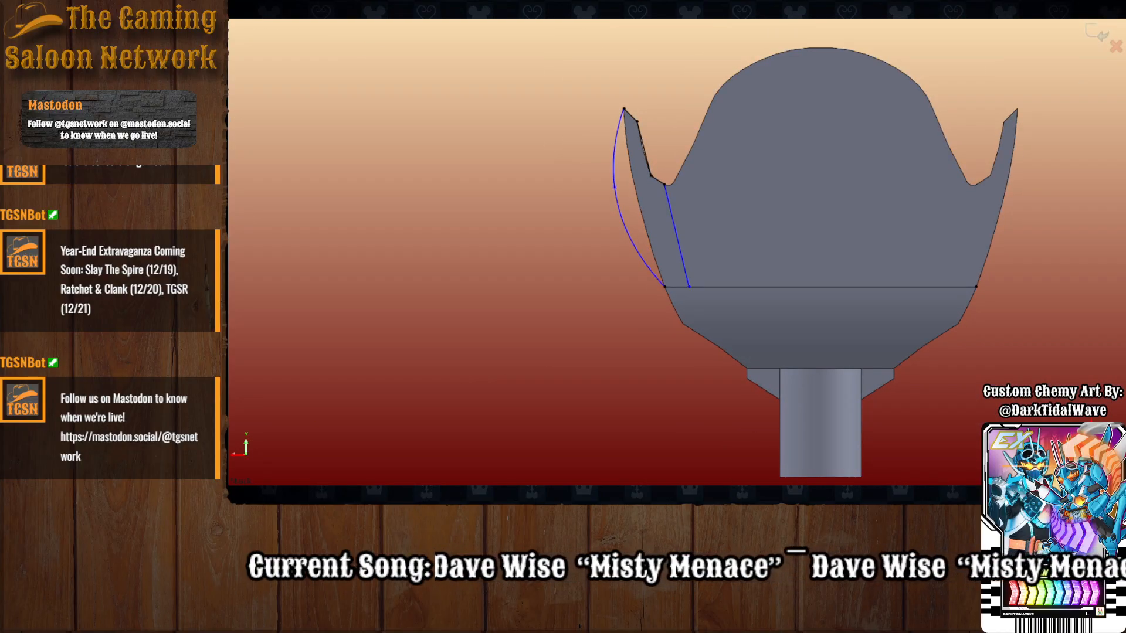
Try to extrude the enclosed fin profile regions forward along the side of the head, nearly to the mask.
left_click(659, 235)
left_click(641, 234)
middle_click_drag(635, 298, 763, 303)
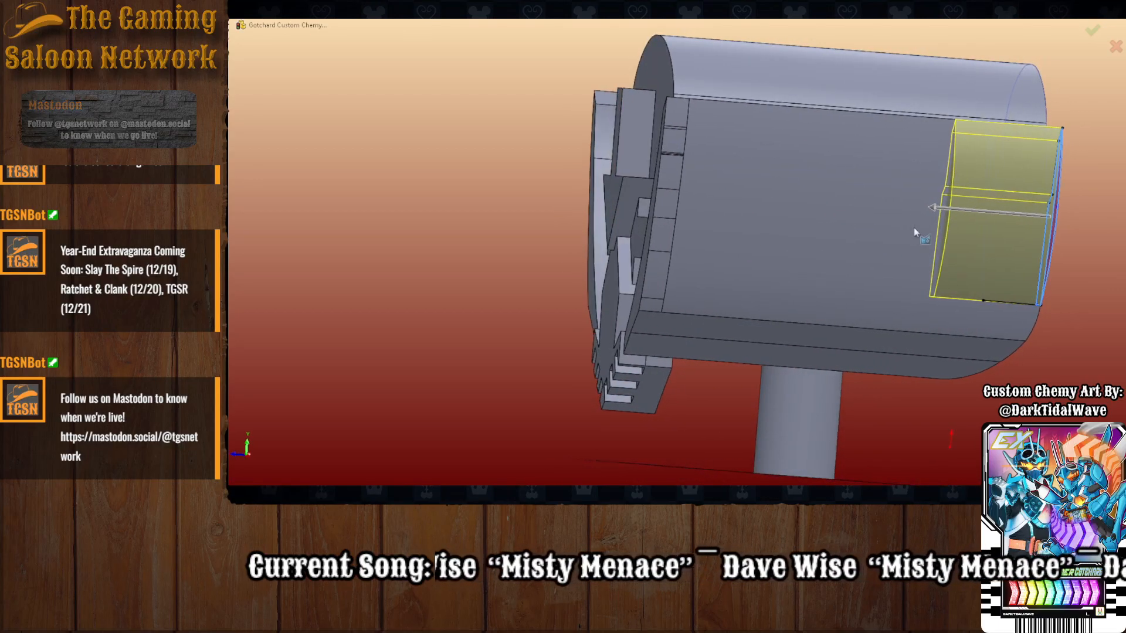
mouse_move(934, 210)
left_mouse_down()
mouse_move(695, 207)
mouse_move(671, 212)
mouse_move(673, 225)
left_mouse_up()
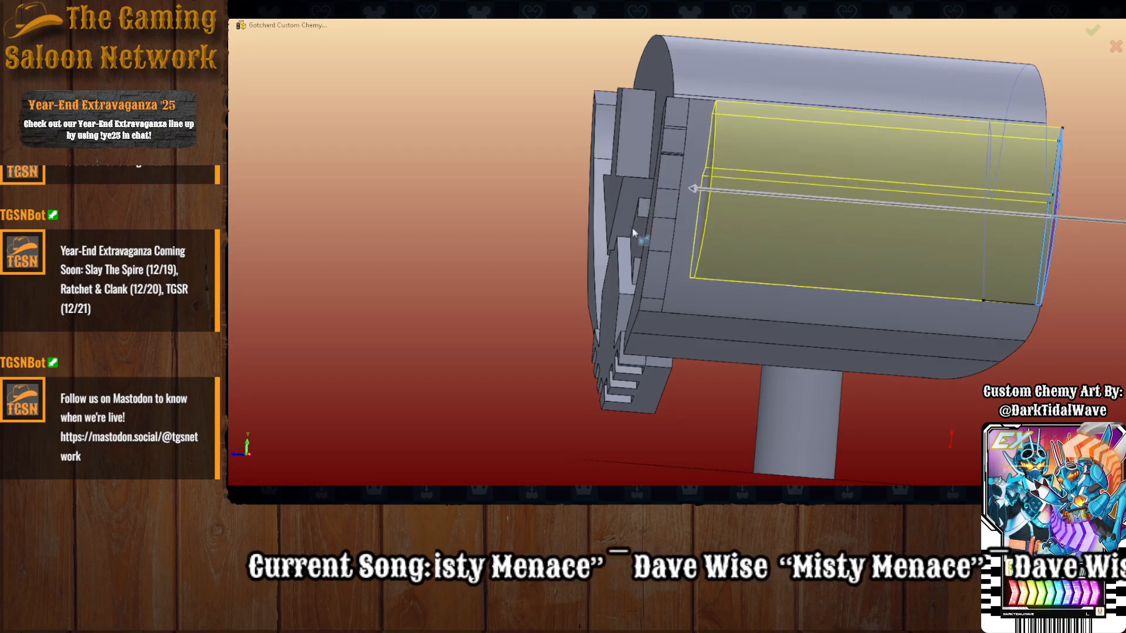
key("Return")
middle_click_drag(613, 294, 494, 267)
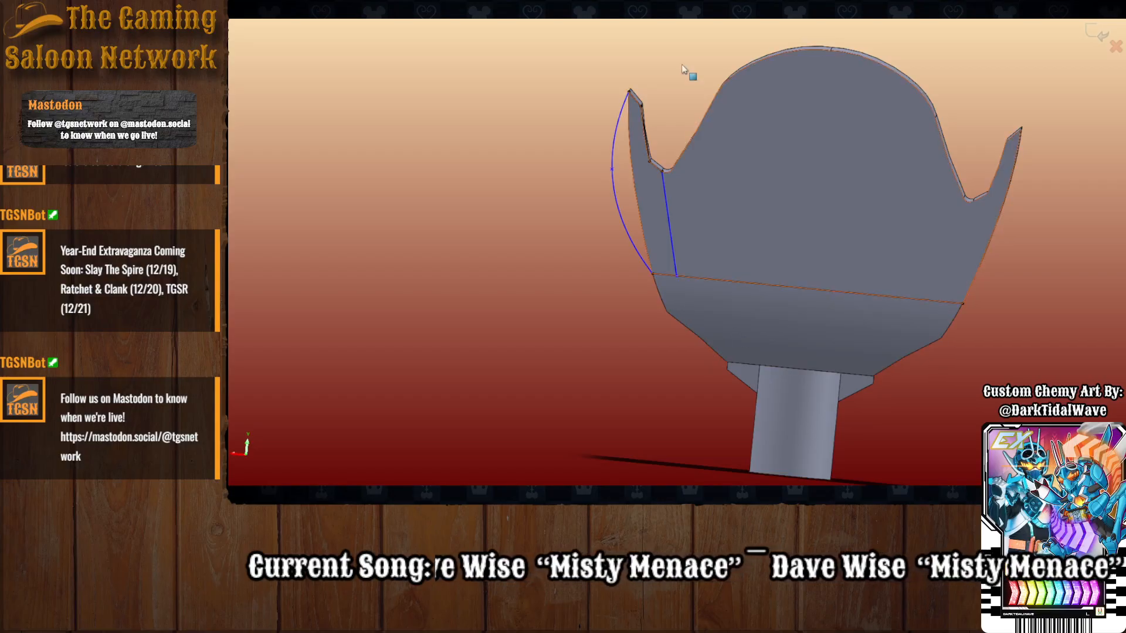
Extend the rear-face sketch with a line from the crease down to the head's bottom corner and lines along the lower edge to the crease end.
scroll(691, 86, "up", 2)
left_click(663, 19)
left_click(699, 300)
scroll(715, 335, "down", 5)
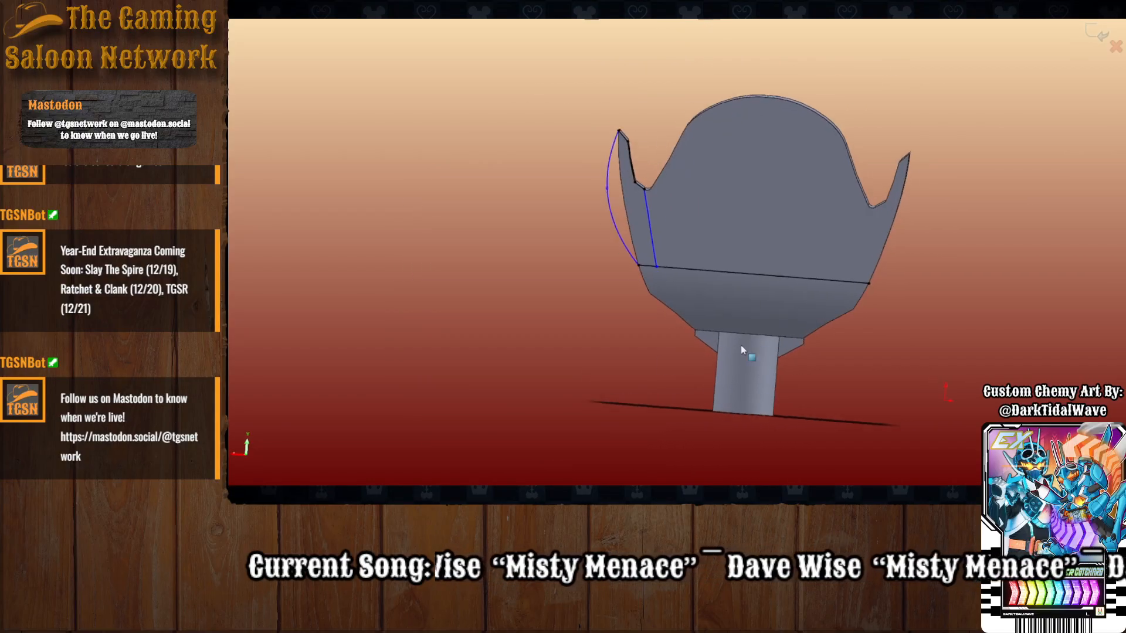
scroll(716, 333, "up", 1)
scroll(702, 326, "down", 1)
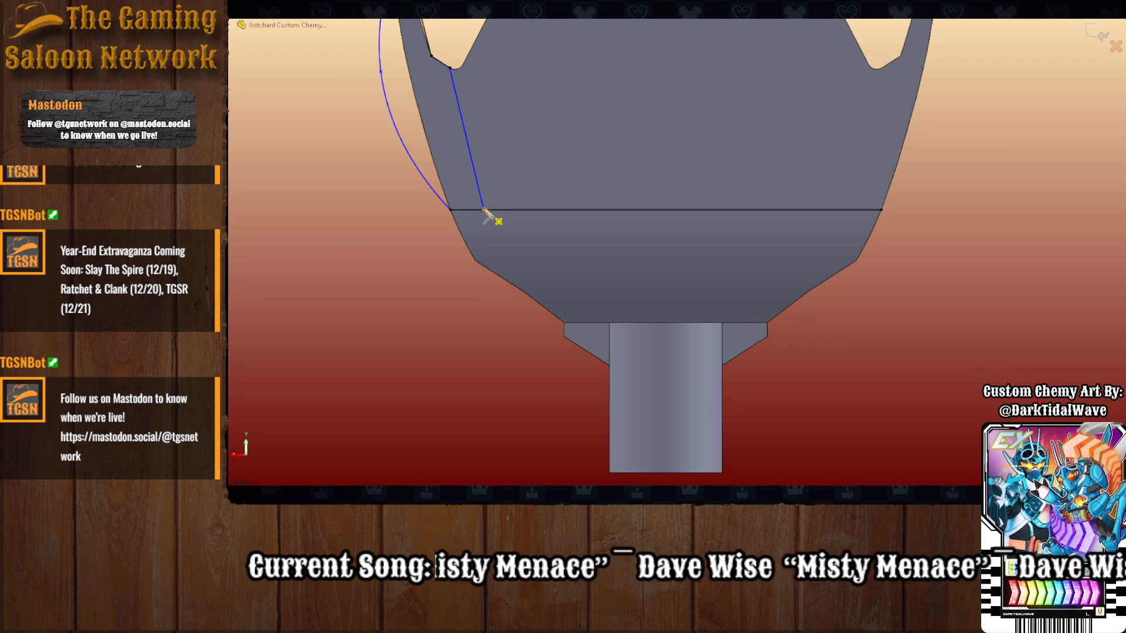
left_click(564, 323)
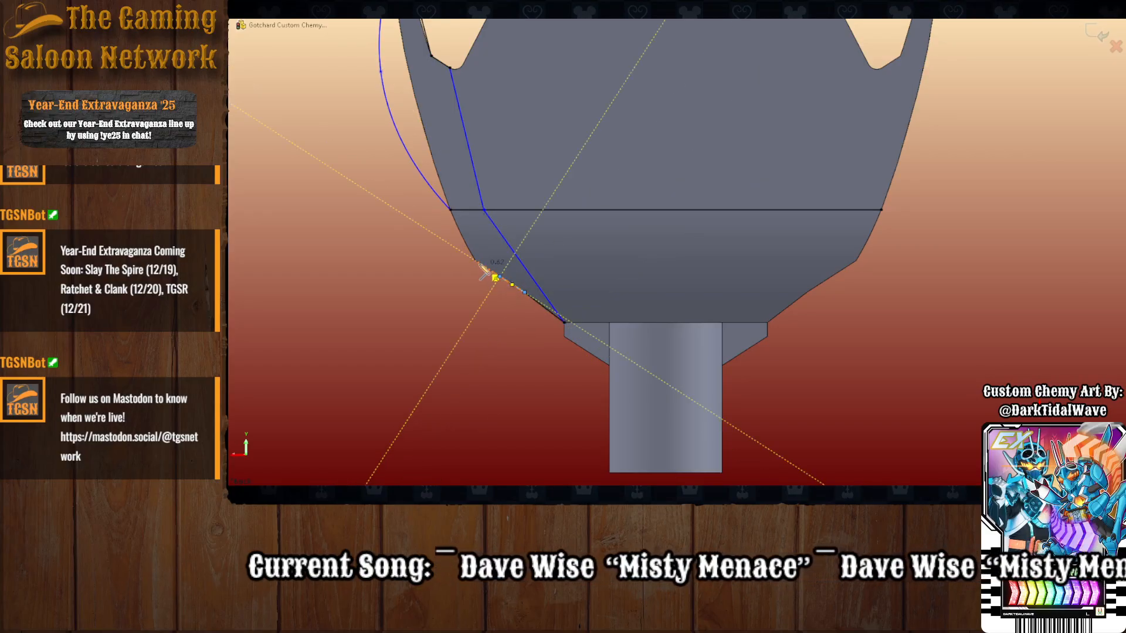
left_click(450, 210)
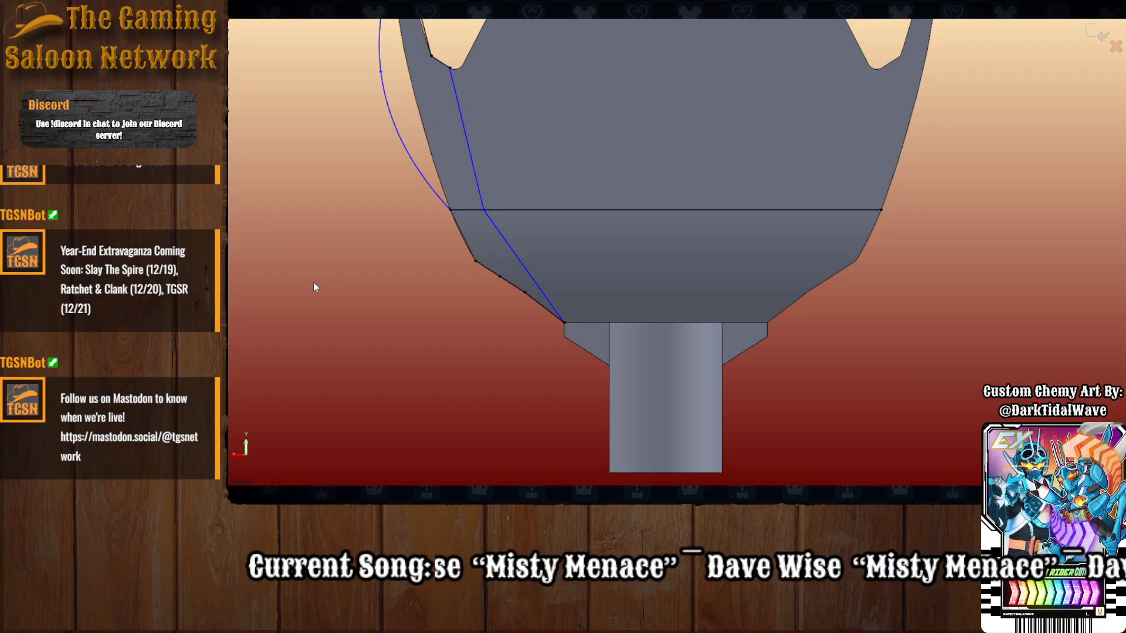
Add the enclosed region below the crease line to the extruded cut along the head's side.
mouse_move(498, 311)
middle_mouse_down()
mouse_move(550, 331)
mouse_move(457, 339)
middle_mouse_up()
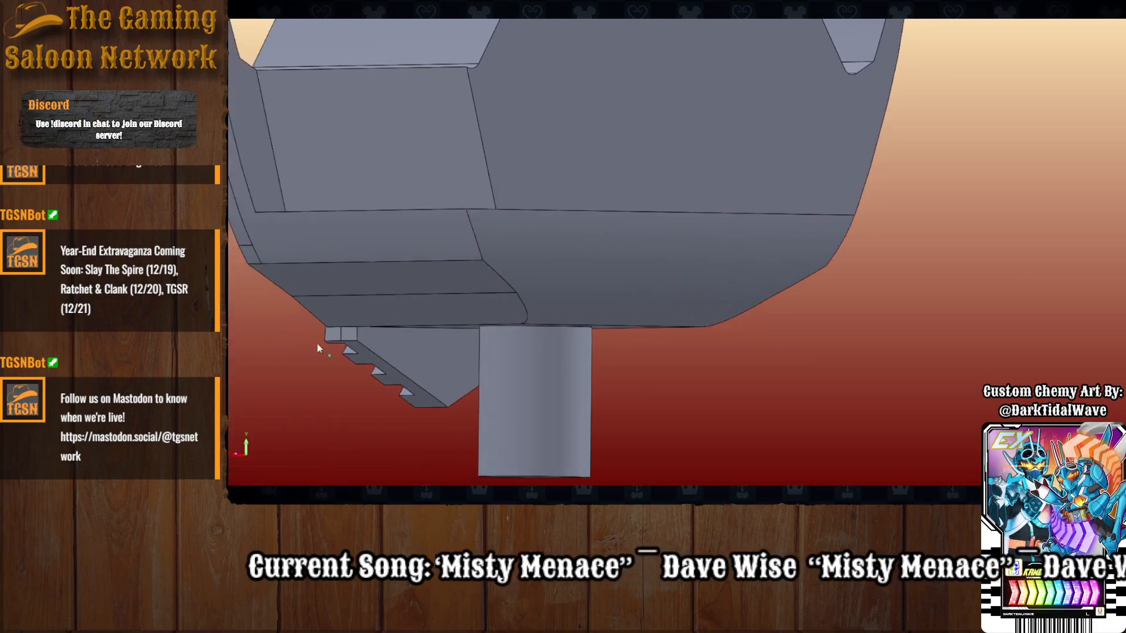
scroll(340, 343, "up", 1)
left_click(419, 161)
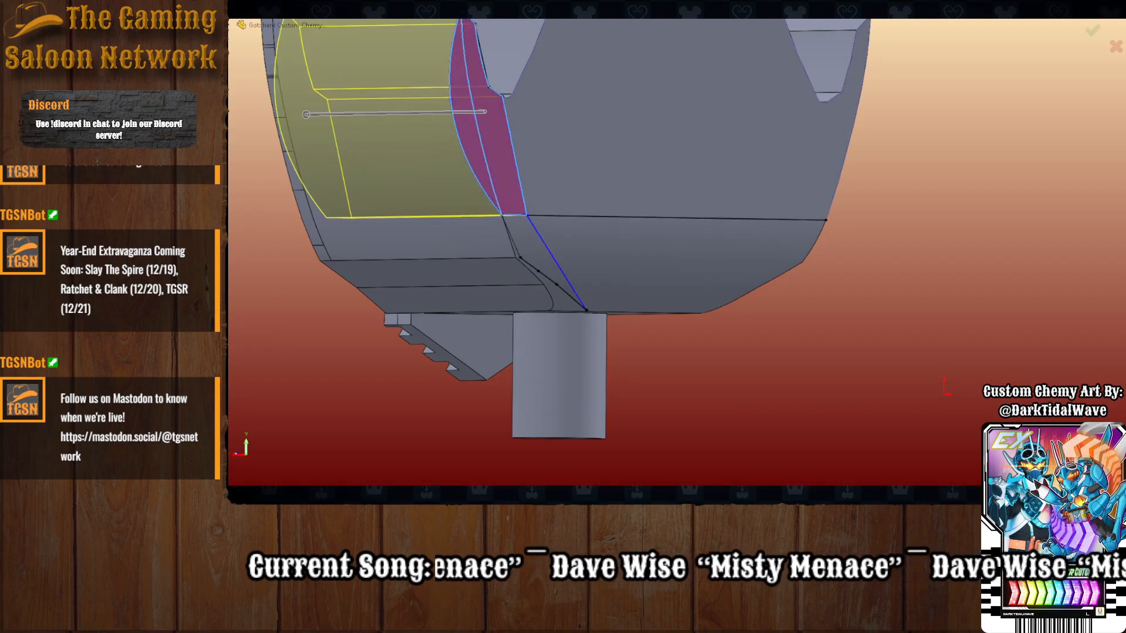
left_click(546, 251)
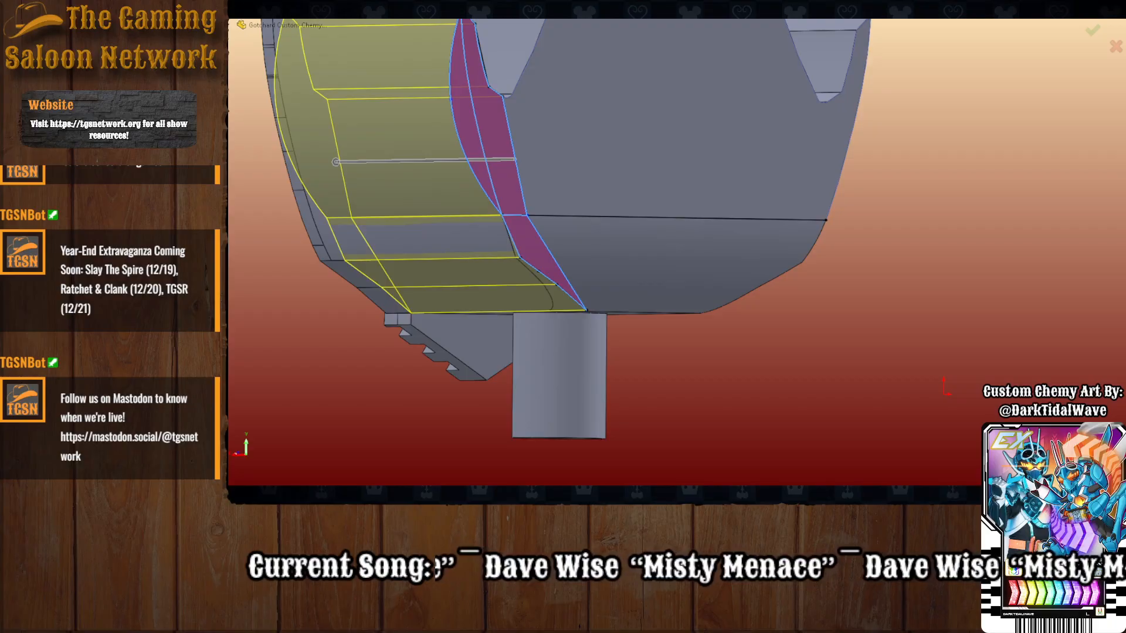
key("Return")
Delete the sketch segment along the lower side edge just below the crease and redraw it from the corner up to the crease end.
middle_click_drag(371, 410, 375, 314)
scroll(375, 315, "up", 3)
scroll(379, 309, "down", 3)
middle_click_drag(575, 232, 393, 325)
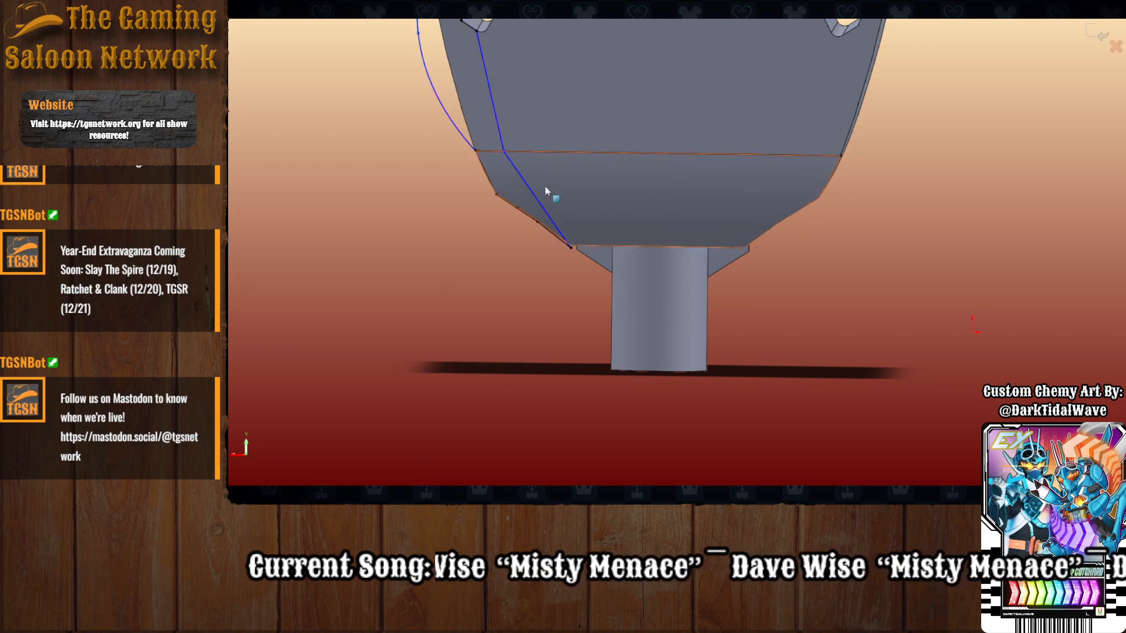
scroll(513, 191, "up", 5)
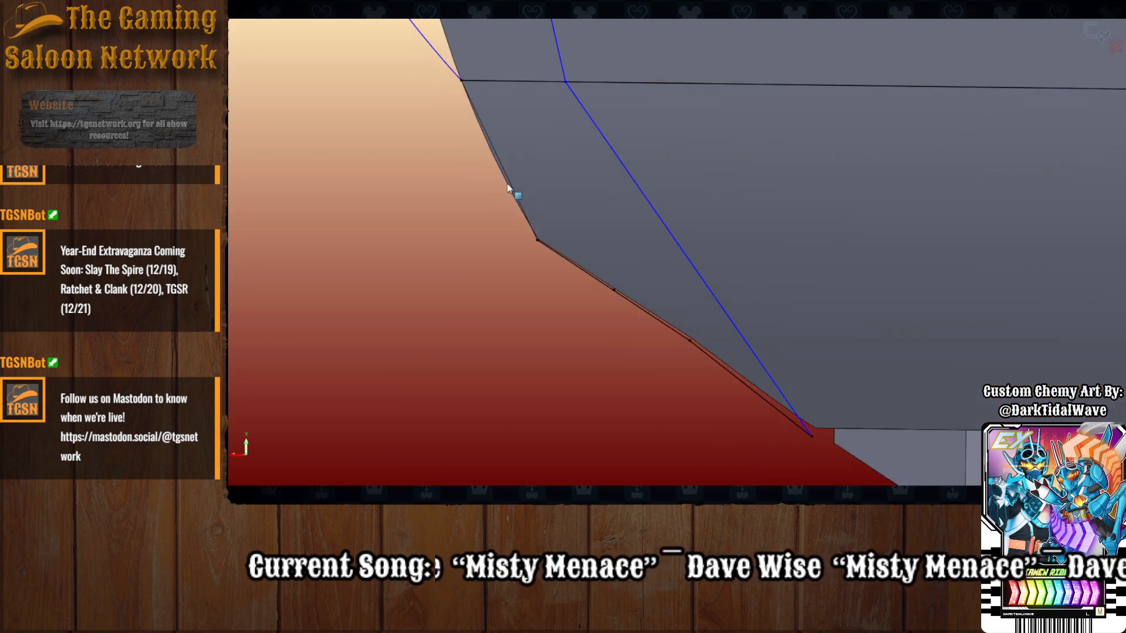
left_click(503, 180)
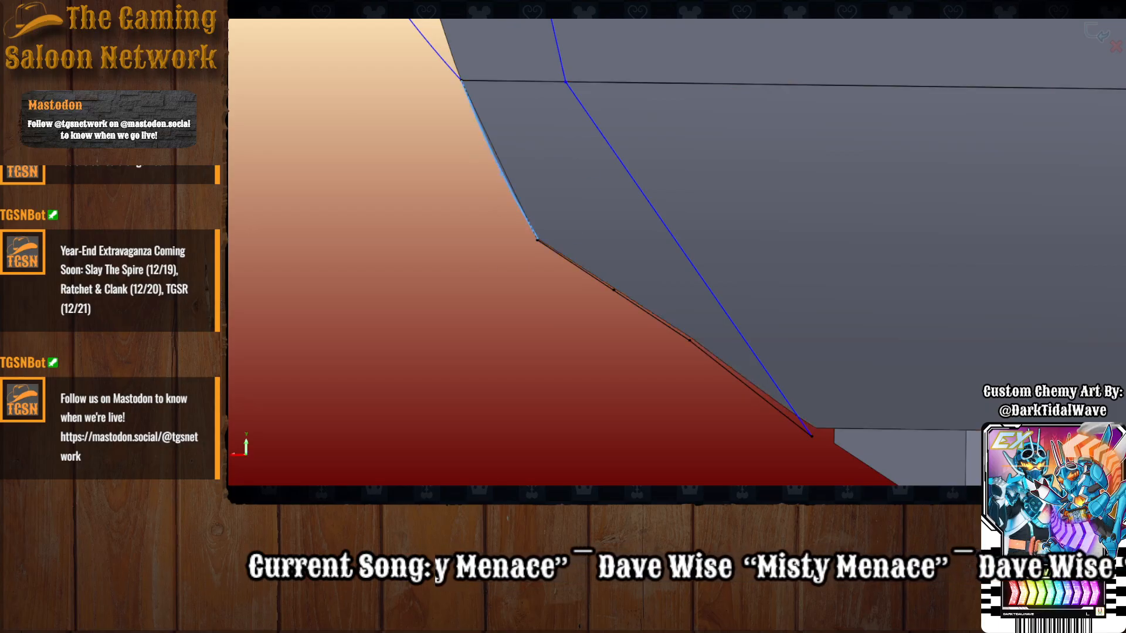
left_click(518, 197)
key("Delete")
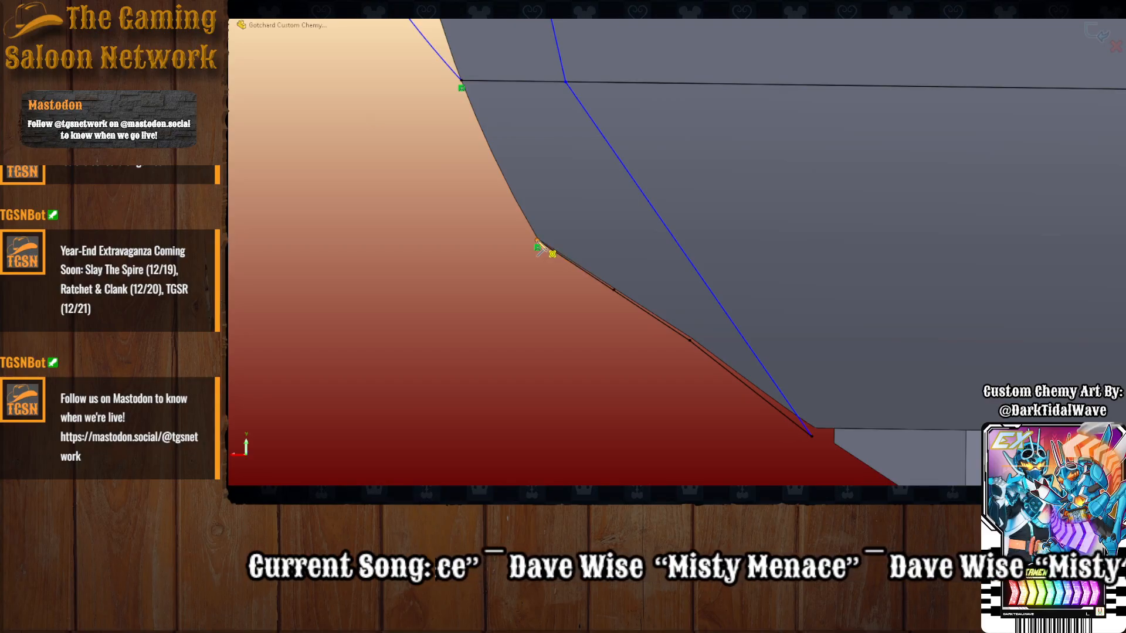
left_click(461, 81)
key("Escape")
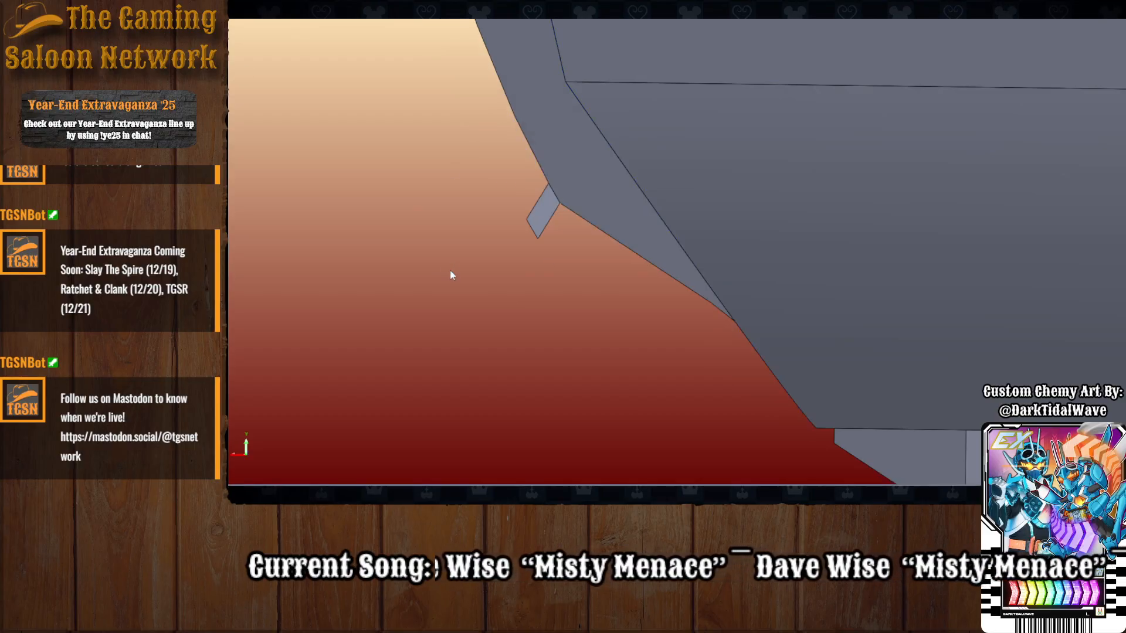
Replace the sketch lines along the lower side edge with a spline bowing outward from the head's bottom corner to the crease end.
scroll(611, 294, "up", 3)
mouse_move(647, 242)
middle_mouse_down()
mouse_move(747, 298)
mouse_move(663, 269)
mouse_move(621, 298)
mouse_move(611, 254)
mouse_move(628, 221)
middle_mouse_up()
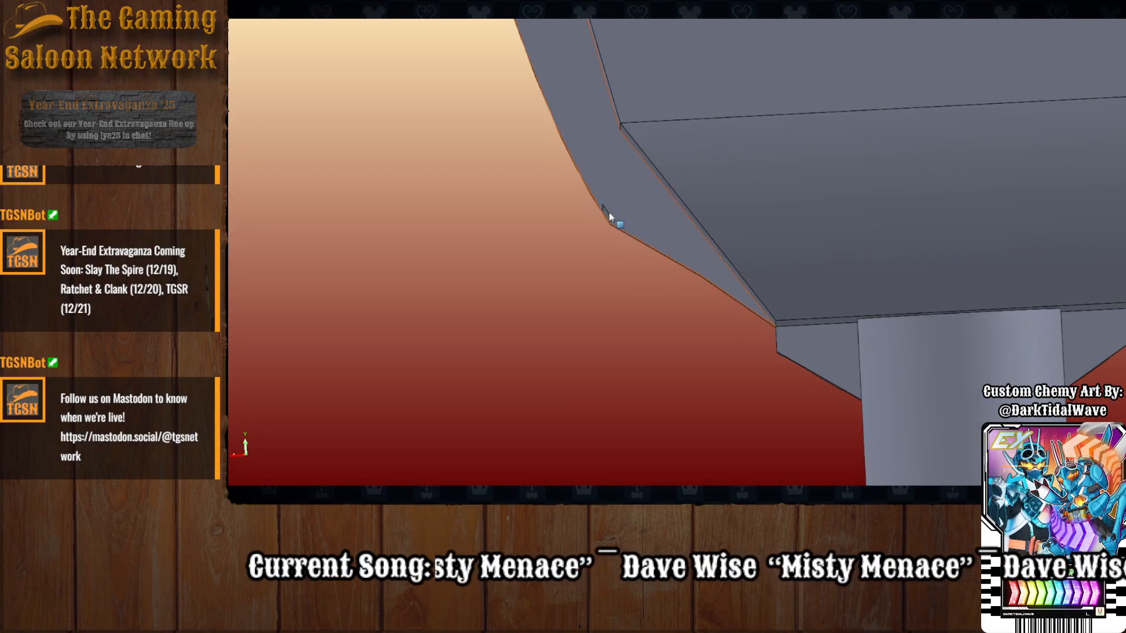
left_click(607, 217)
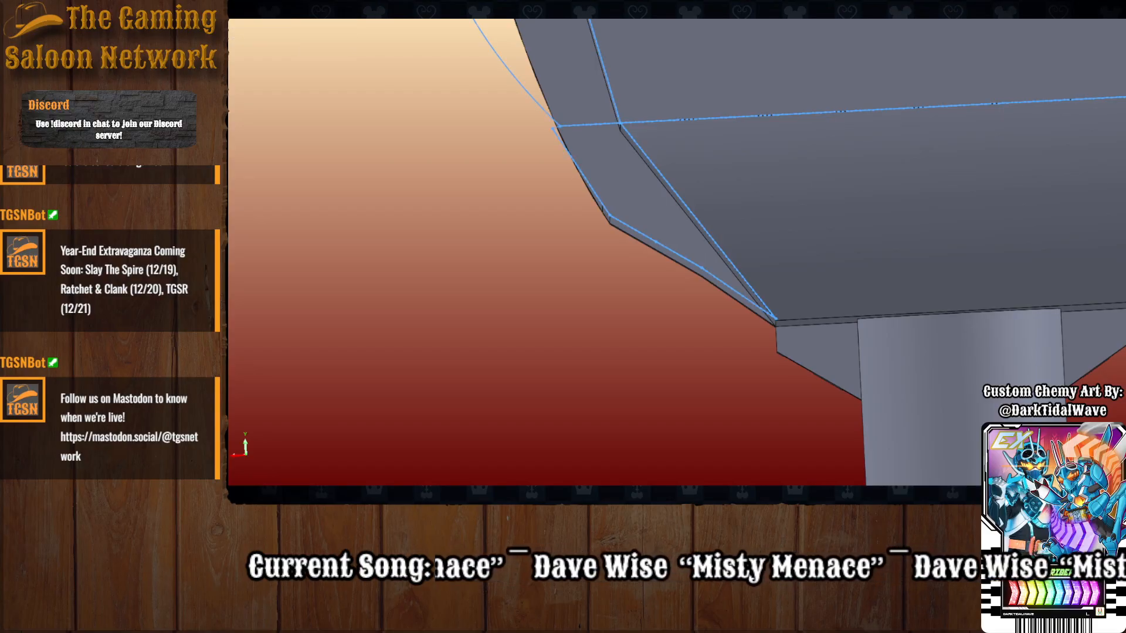
middle_click_drag(666, 319, 628, 202)
left_click(627, 205)
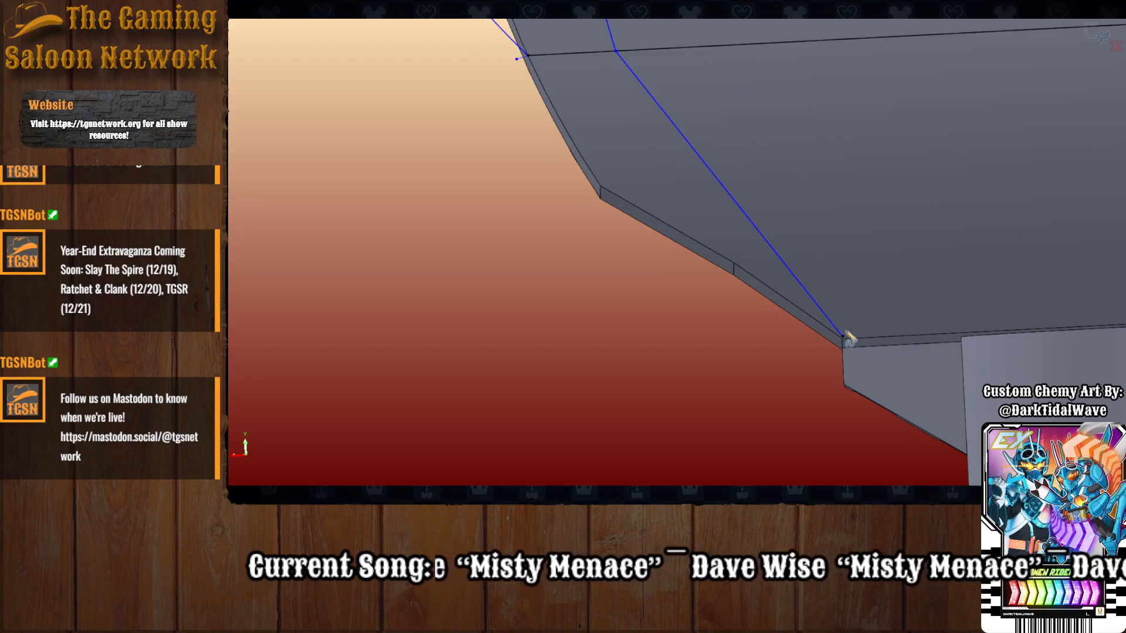
left_click(843, 337)
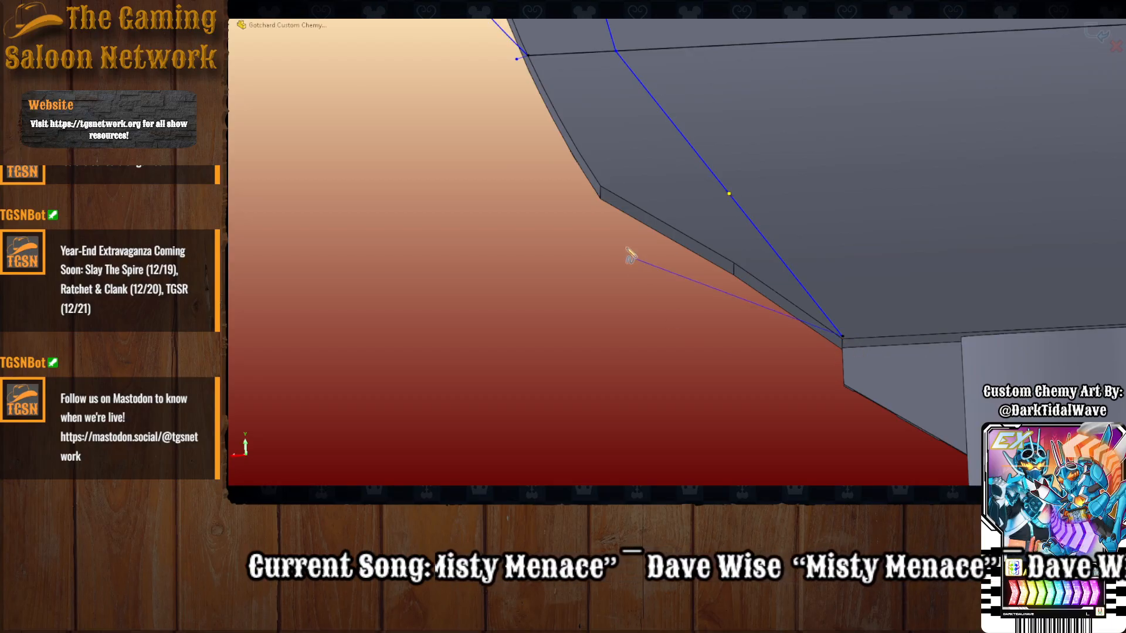
left_click(589, 195)
left_click(517, 58)
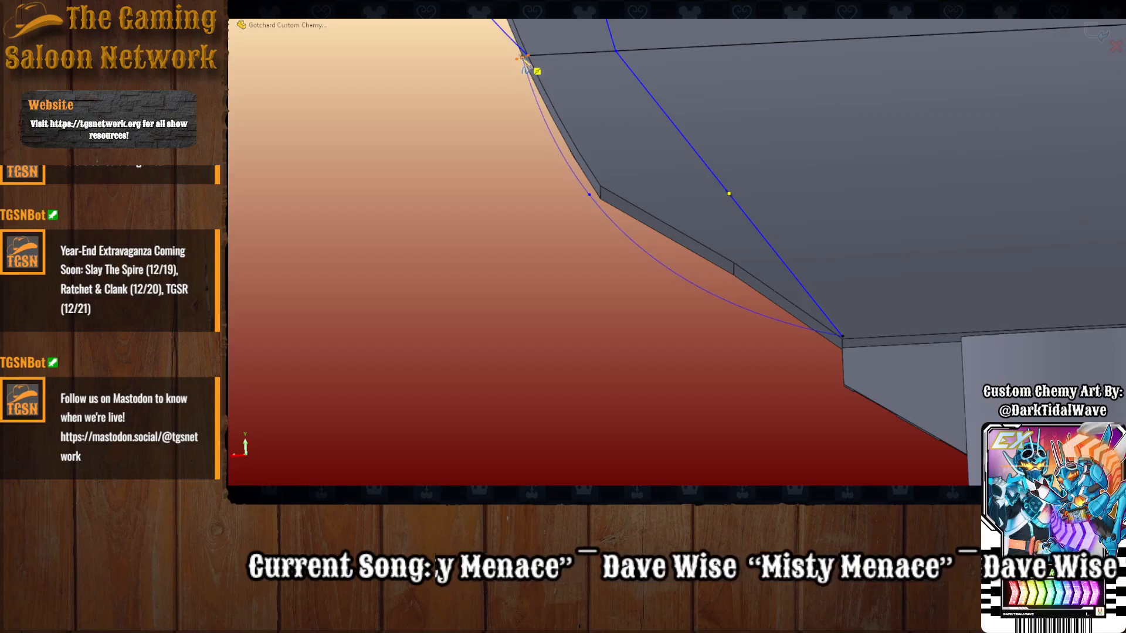
key("Escape")
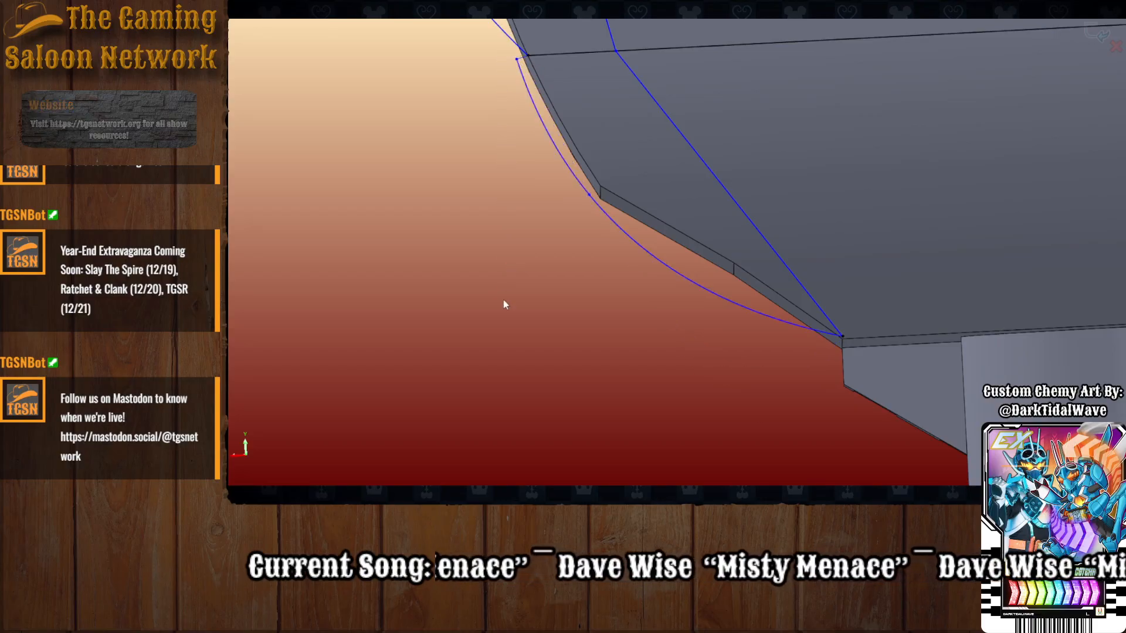
Reopen the rear-face sketch and draw a vertical line from the centre of the neck's top edge to the crown's midpoint.
middle_click_drag(556, 280, 503, 264)
left_click(194, 317)
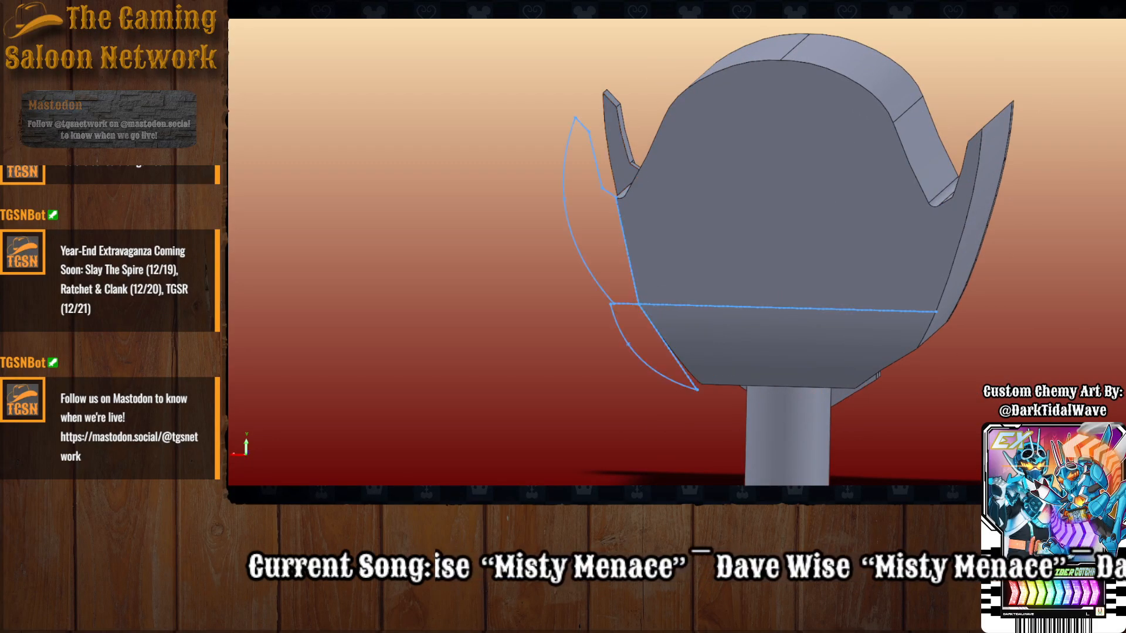
left_click(663, 19)
left_click(622, 392)
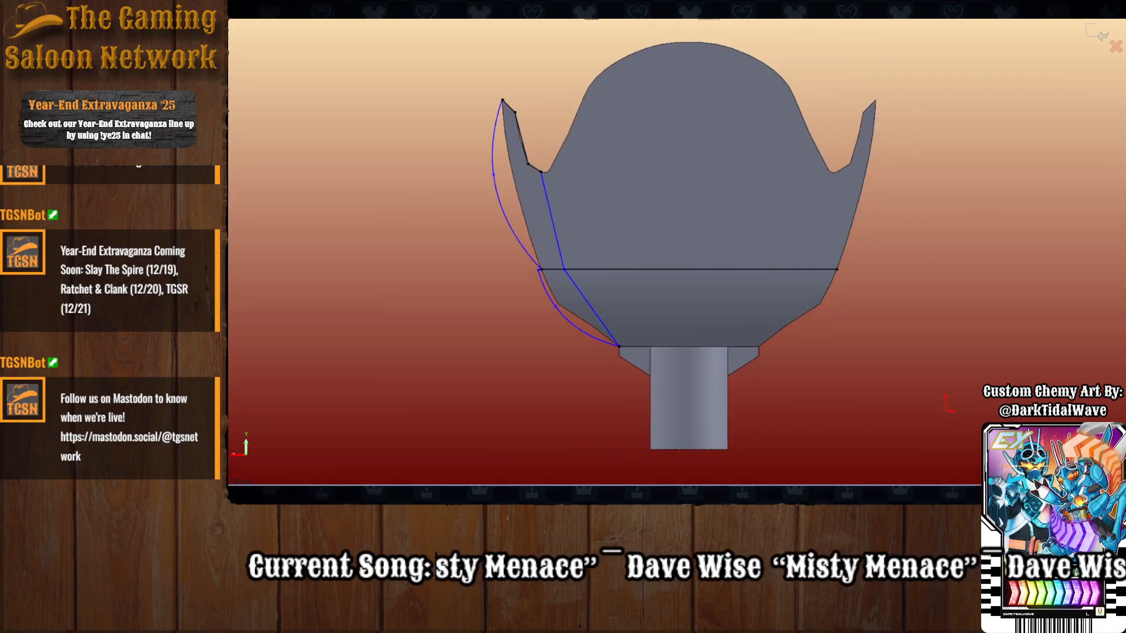
key("l")
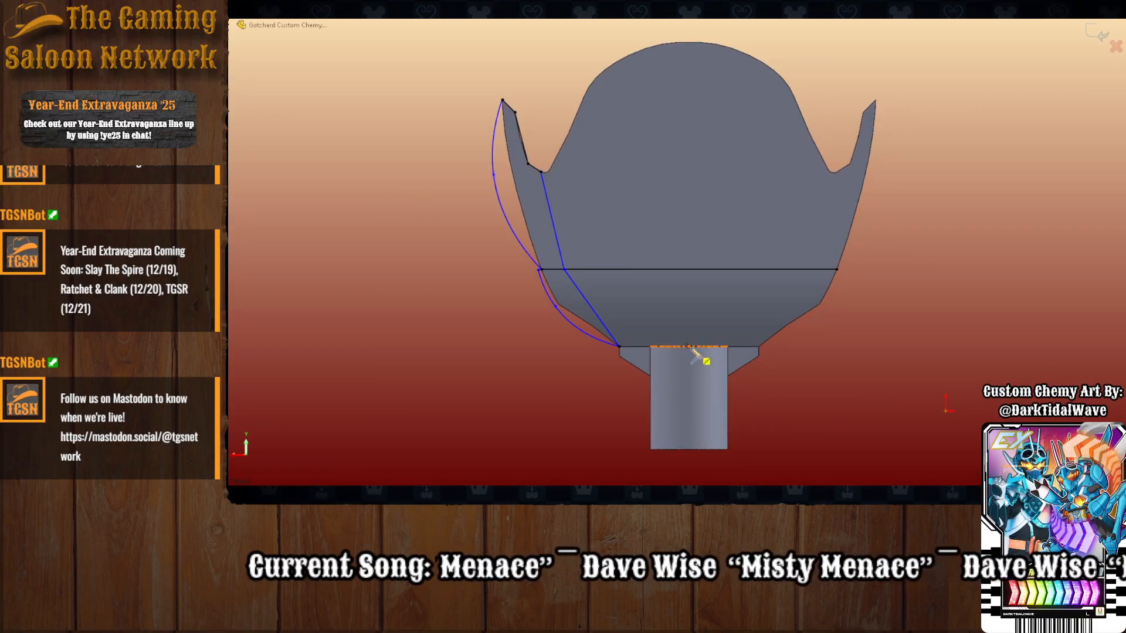
left_click(689, 346)
left_click(689, 42)
key("Escape")
Mirror the side profile's lines and splines about the vertical centre line.
left_click_drag(434, 55, 636, 407)
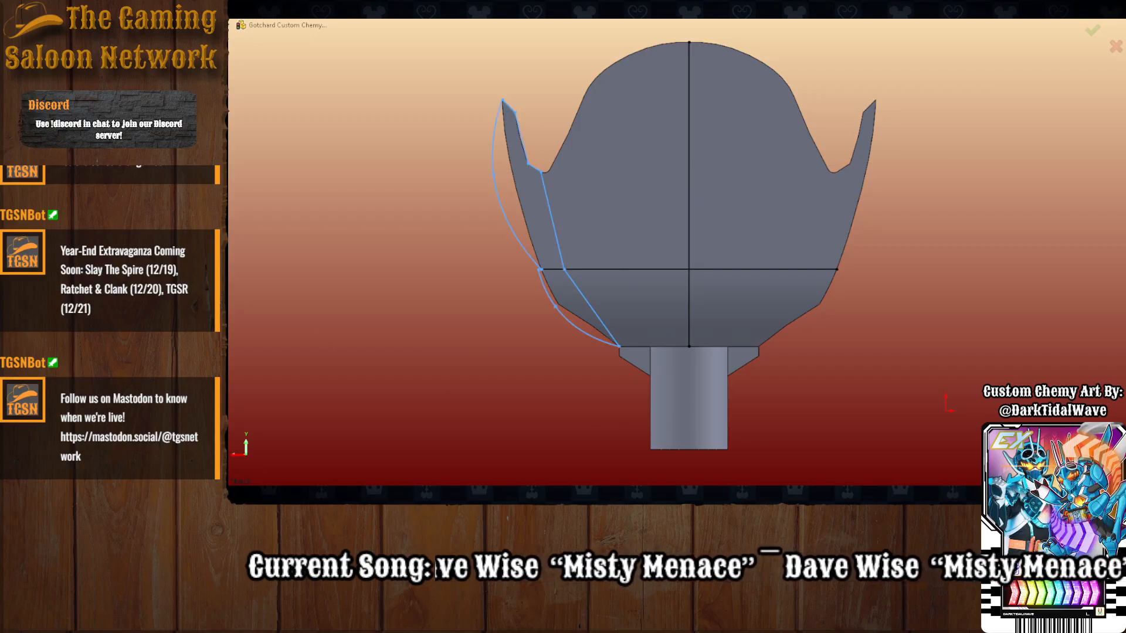
left_click(694, 298)
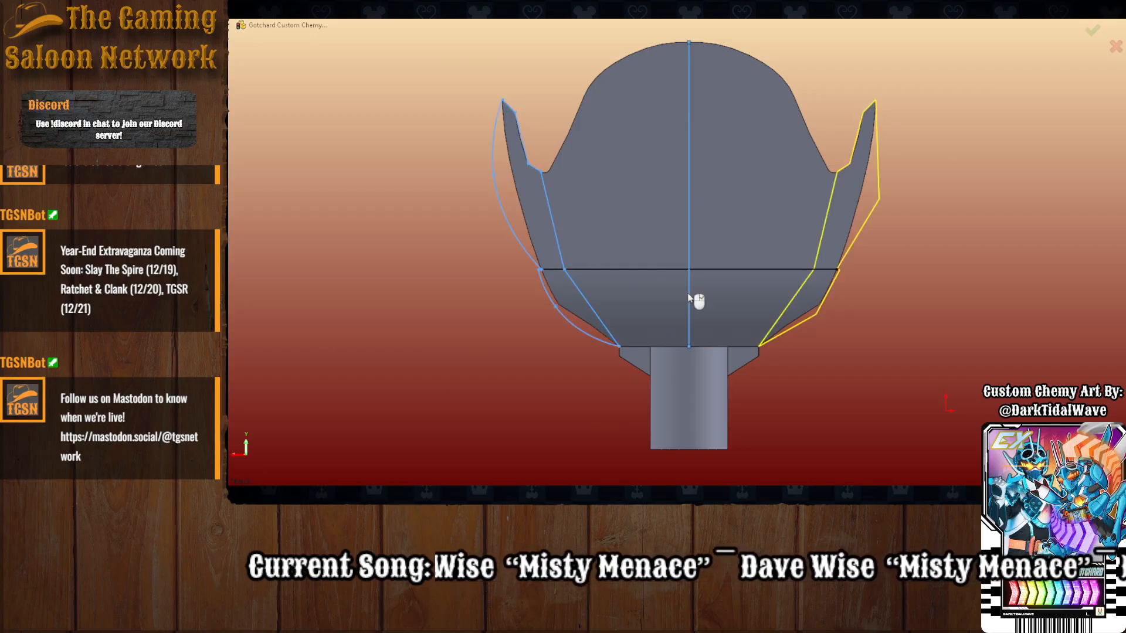
key("Return")
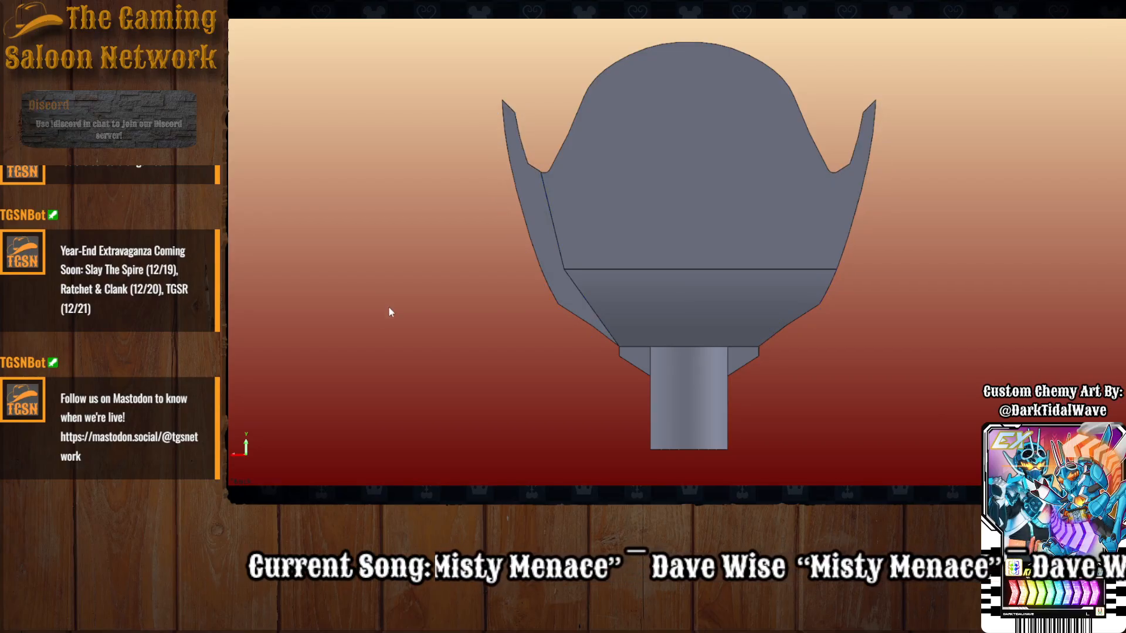
Select the upper and lower profile regions on both sides of the head for the extruded cut.
left_click(541, 225)
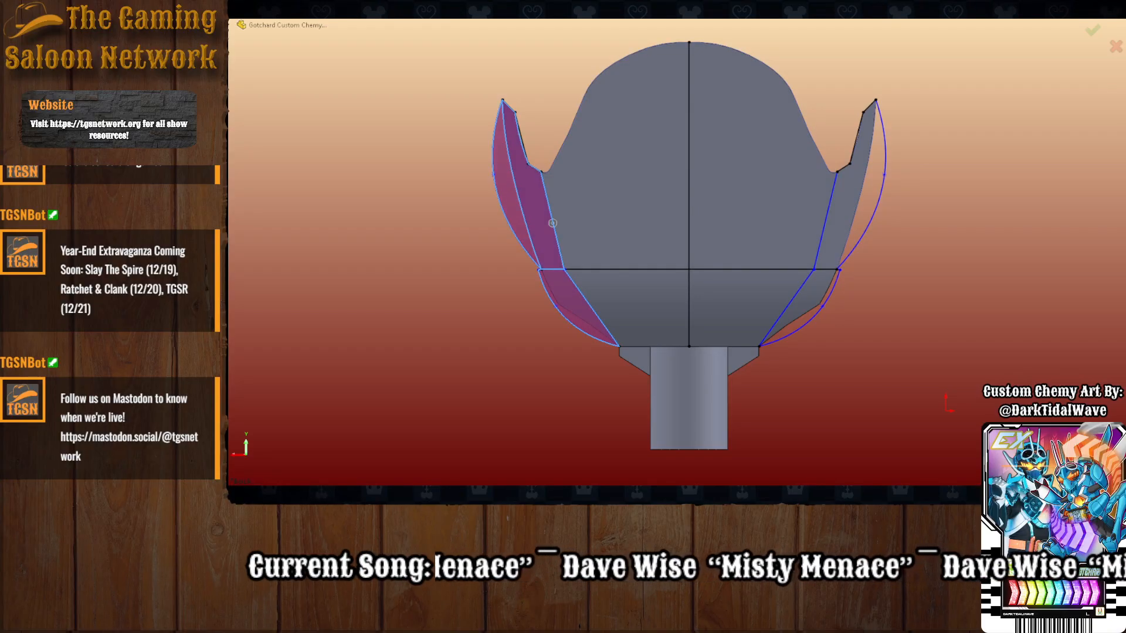
left_click(798, 338)
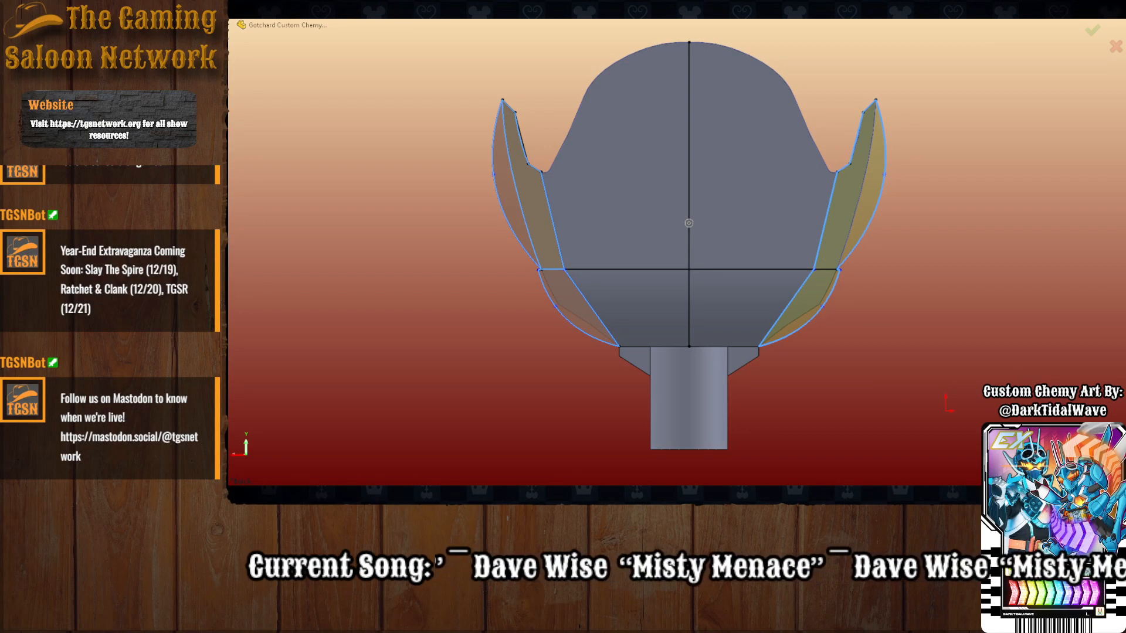
mouse_move(535, 343)
middle_mouse_down()
mouse_move(454, 349)
mouse_move(374, 326)
mouse_move(490, 334)
mouse_move(528, 294)
mouse_move(503, 307)
mouse_move(515, 264)
mouse_move(513, 326)
mouse_move(522, 253)
mouse_move(469, 287)
mouse_move(462, 280)
mouse_move(515, 377)
mouse_move(454, 353)
mouse_move(467, 312)
mouse_move(633, 226)
mouse_move(664, 161)
middle_mouse_up()
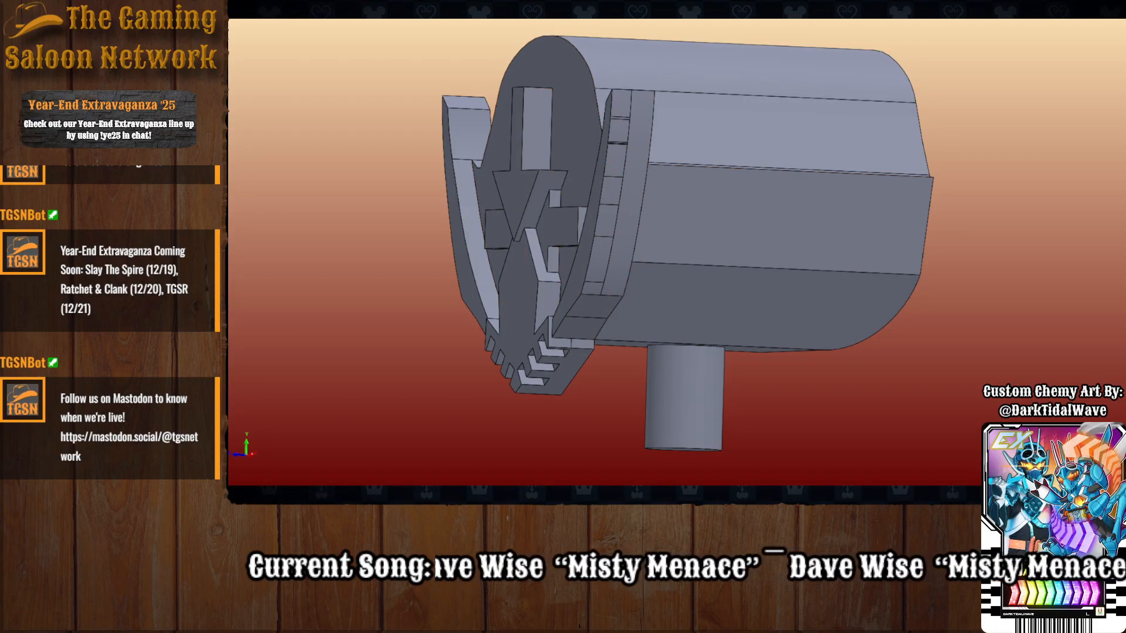
Fillet the two lower lengthwise edges of the head, trying a 5 mm radius before setting it to 3 mm.
middle_click_drag(790, 374, 754, 289)
left_click(749, 291)
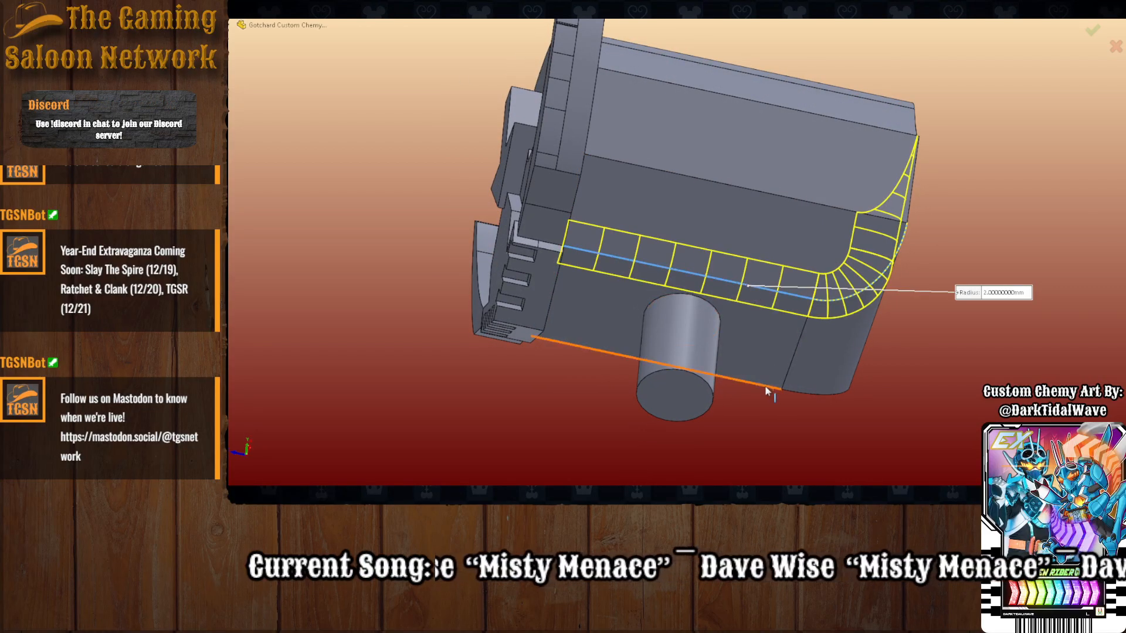
middle_click_drag(786, 423, 664, 420)
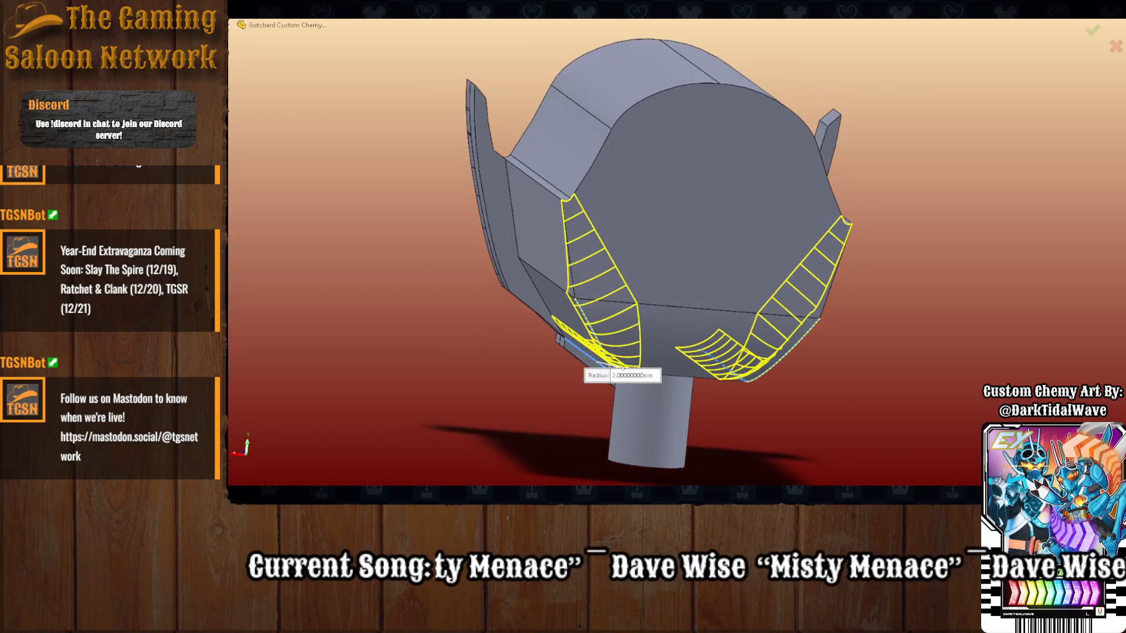
type("5")
key("Return")
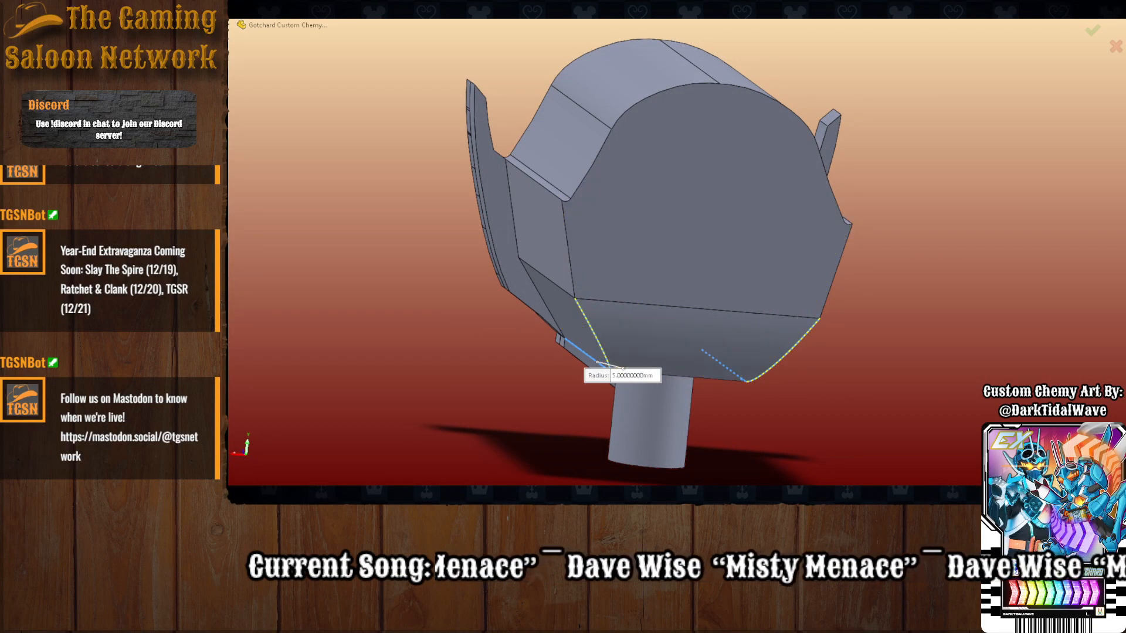
type("3")
key("Return")
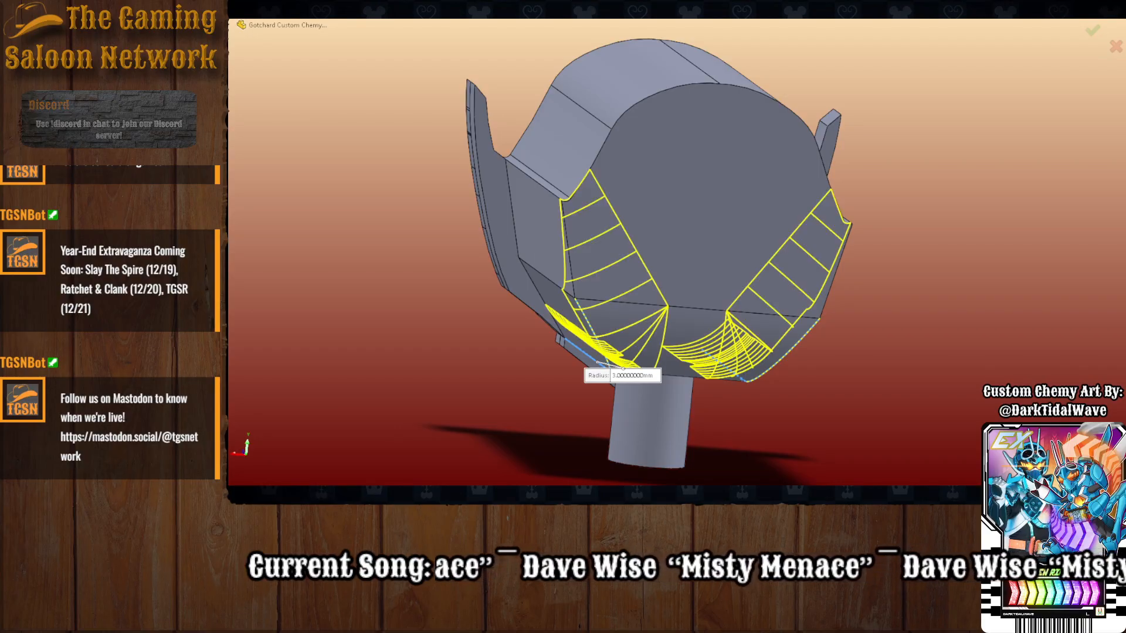
key("Return")
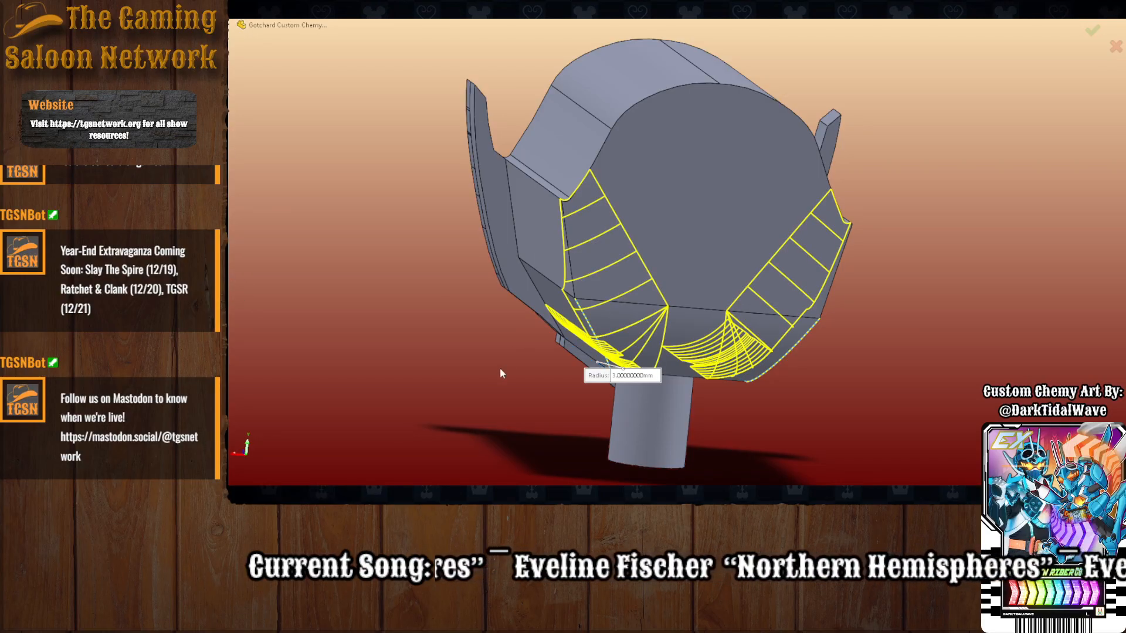
Fillet the lengthwise side edge on each side of the head, trying a 10 mm radius before setting it to 9 mm.
middle_click_drag(477, 407, 545, 428)
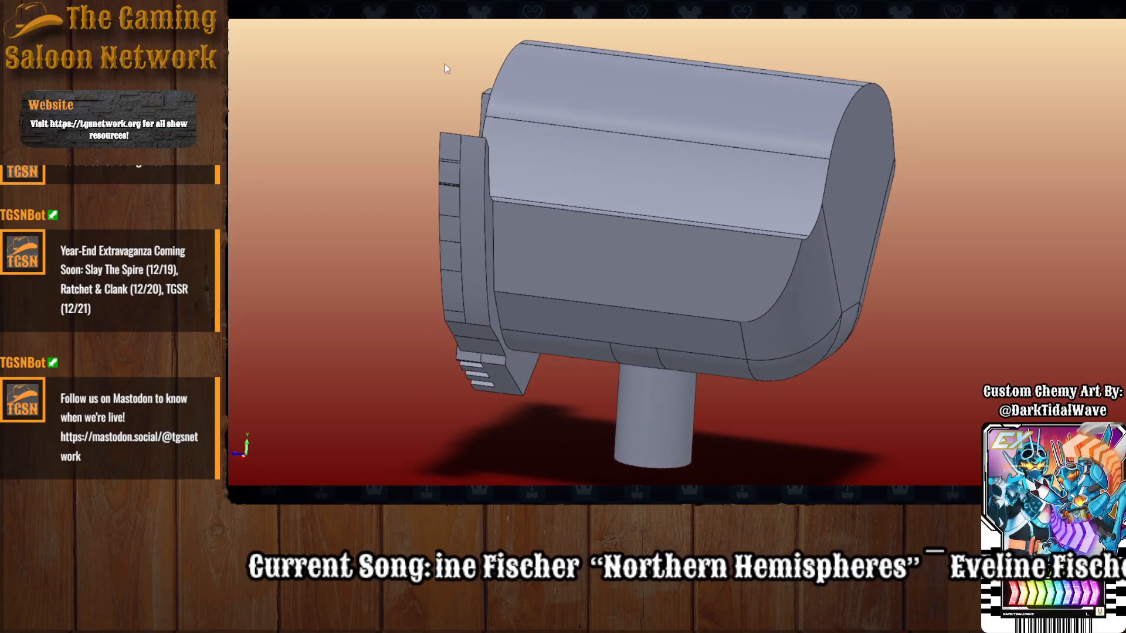
middle_click_drag(664, 283, 629, 312)
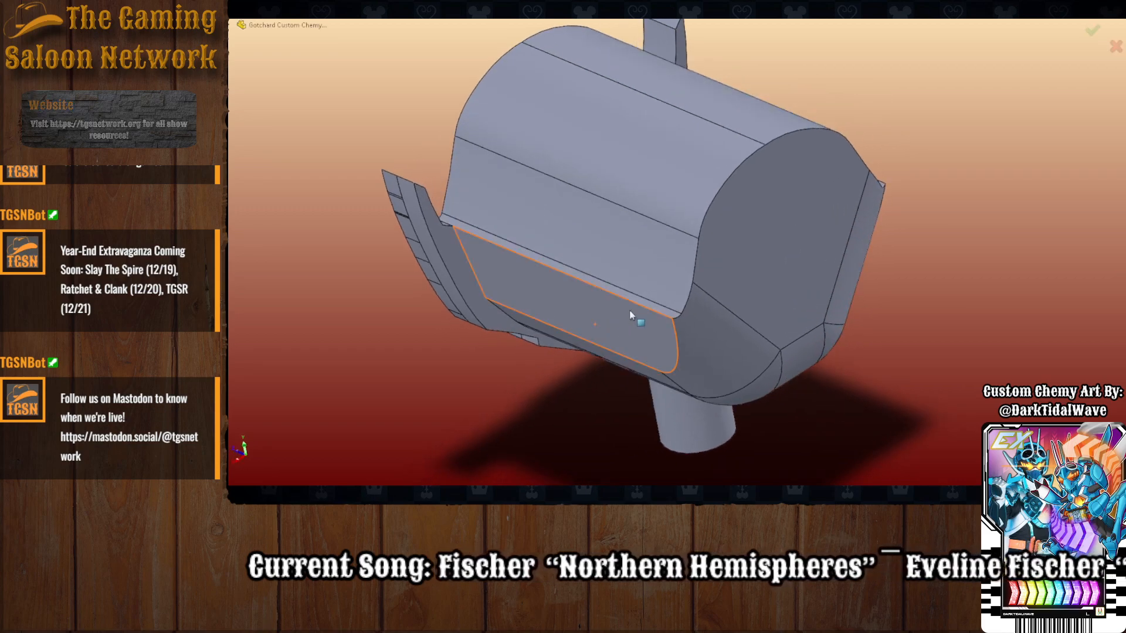
left_click(638, 302)
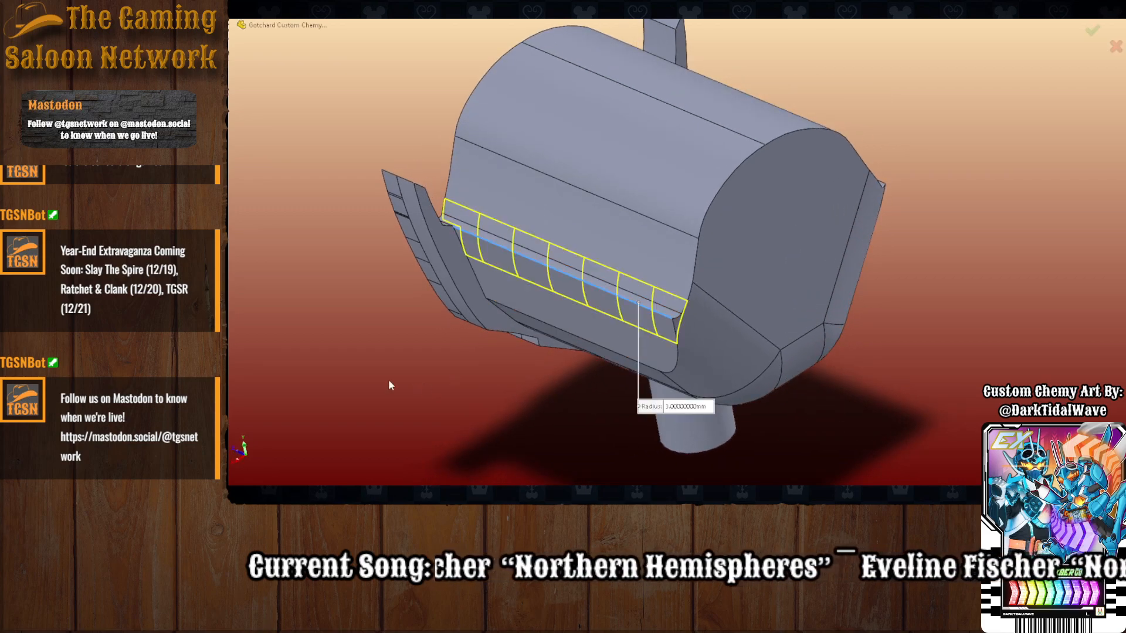
key("Up")
key("Up")
type("10")
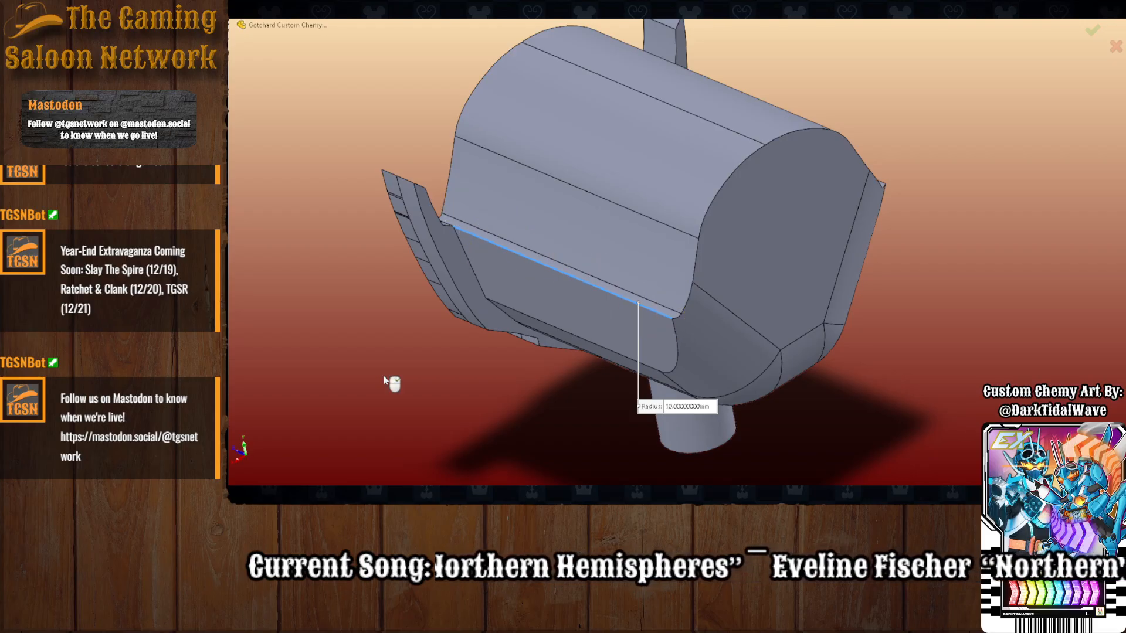
key("Down")
middle_click_drag(622, 283, 622, 349)
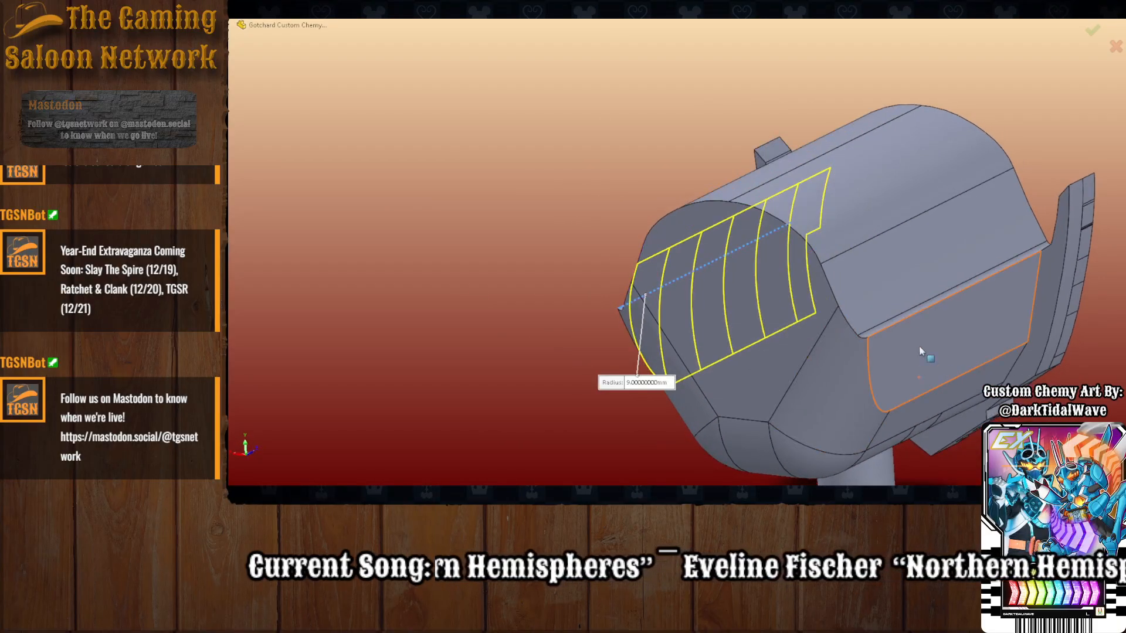
left_click(881, 329)
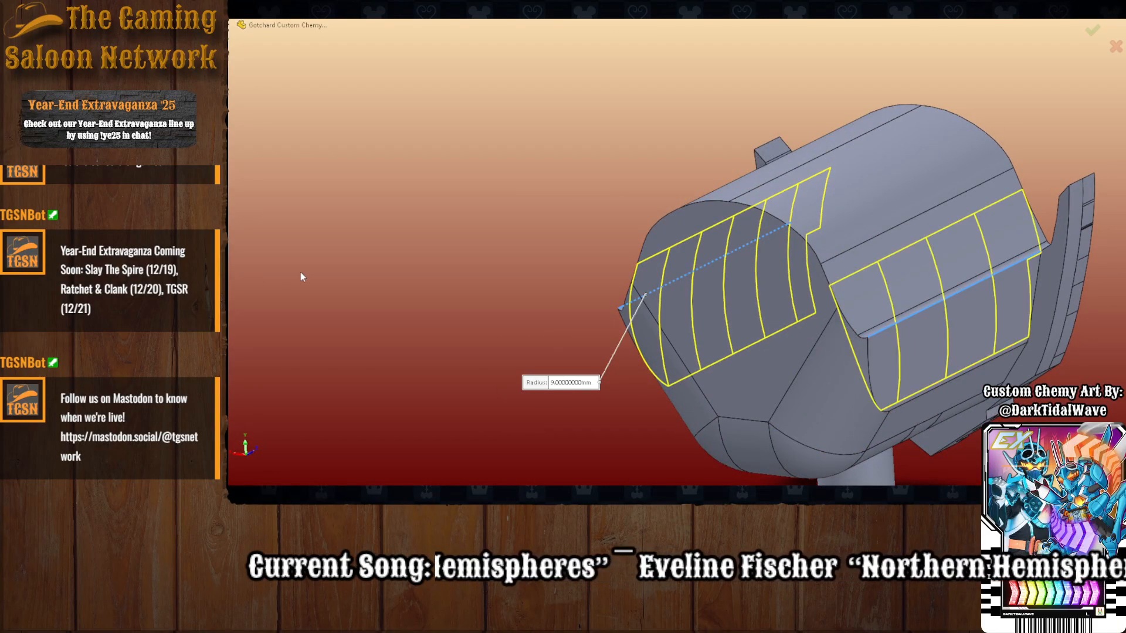
key("Return")
Fillet the curved rear edge of the head across both halves of the crown with a 3 mm radius.
middle_click_drag(474, 344, 522, 338)
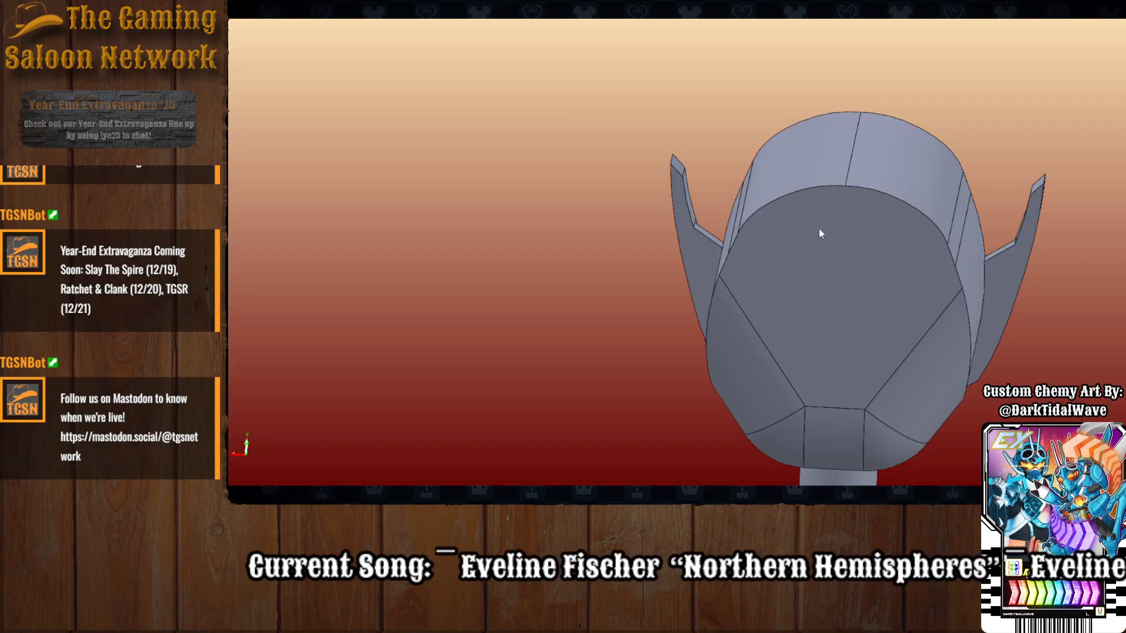
left_click(808, 189)
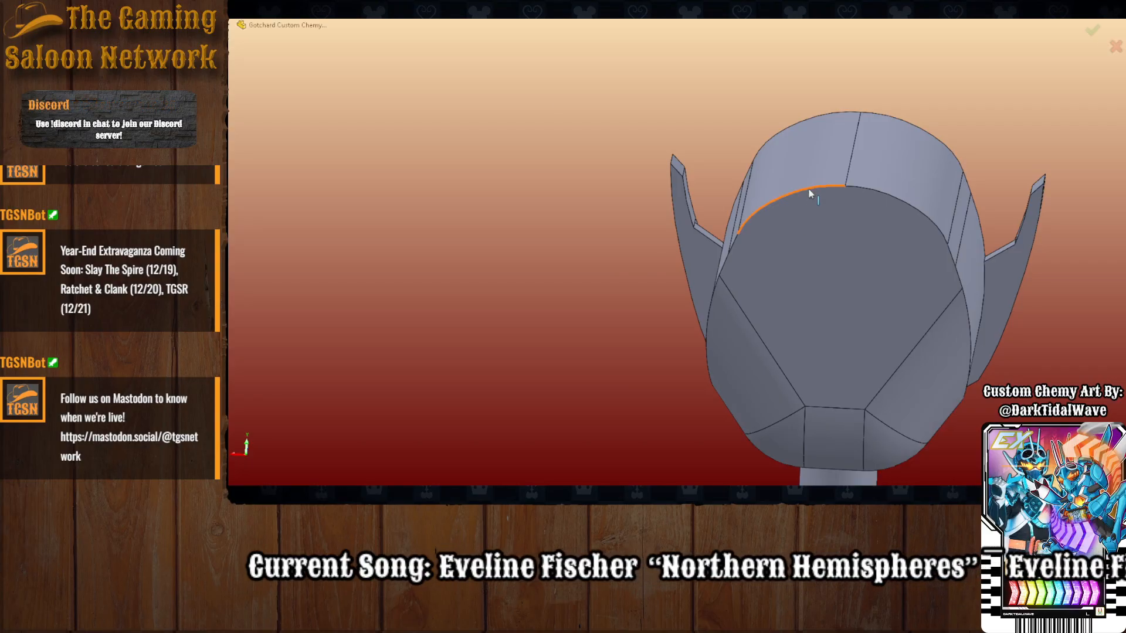
left_click(892, 200)
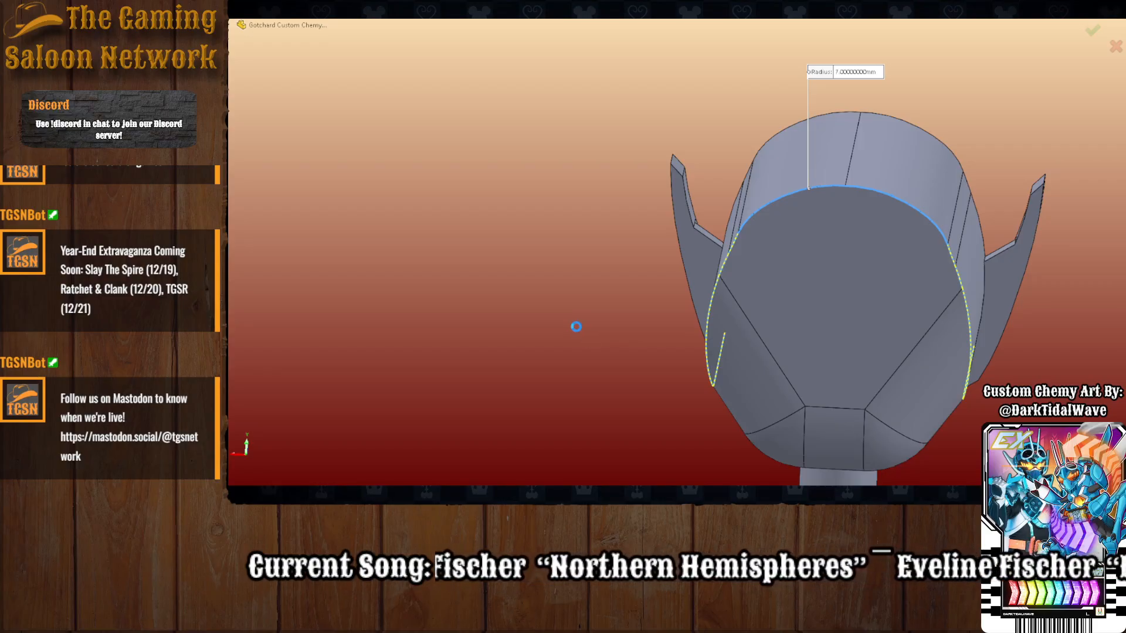
type("3")
key("Return")
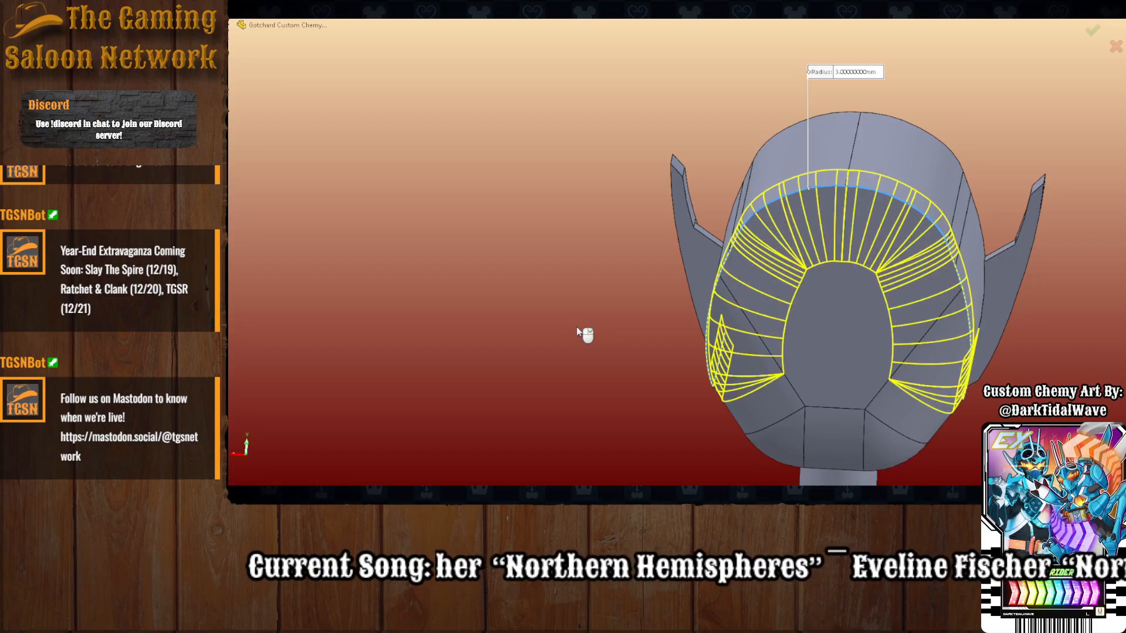
middle_click_drag(580, 343, 619, 380)
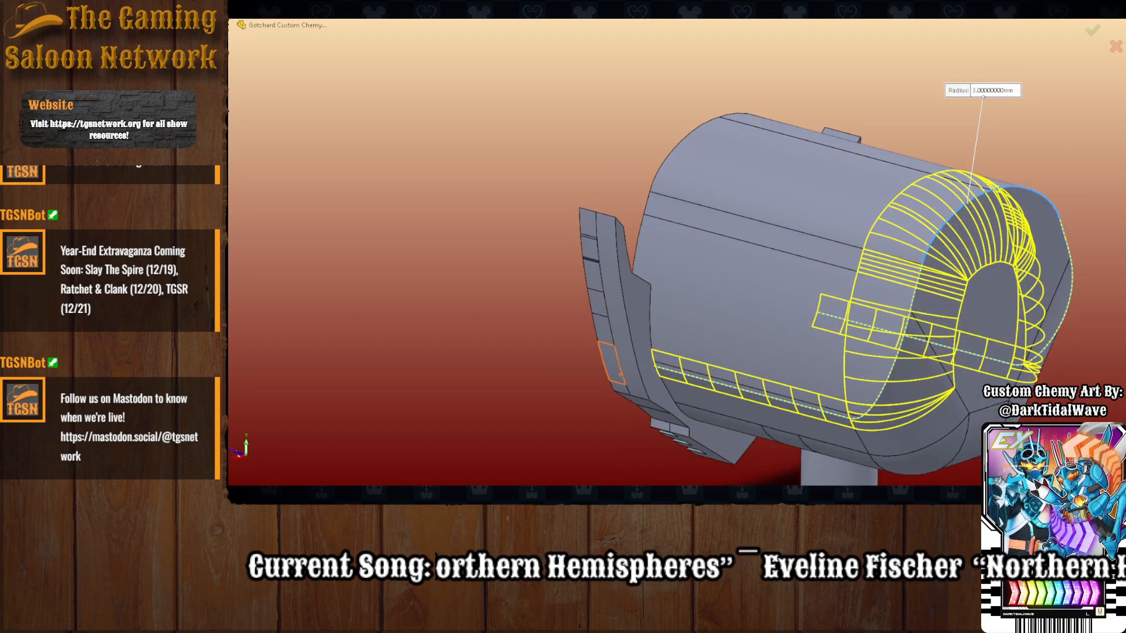
key("Return")
Select both halves of the head's curved upper front edge, around the arrow-marked face, for another fillet.
middle_click_drag(485, 294, 616, 288)
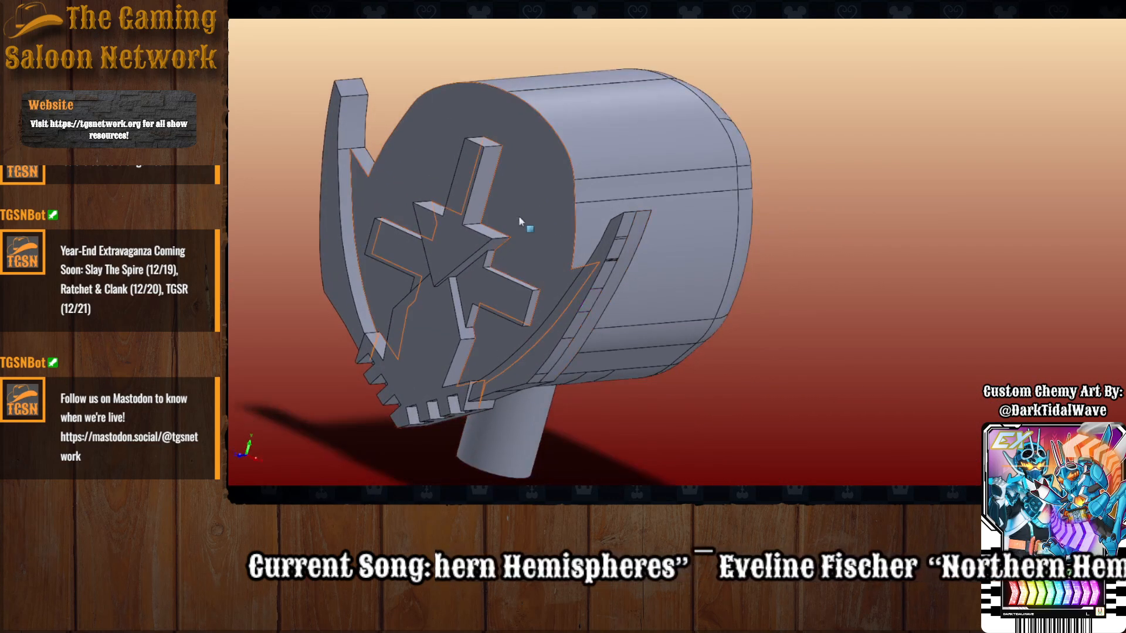
scroll(523, 225, "up", 4)
scroll(614, 225, "down", 3)
middle_click_drag(612, 223, 573, 228)
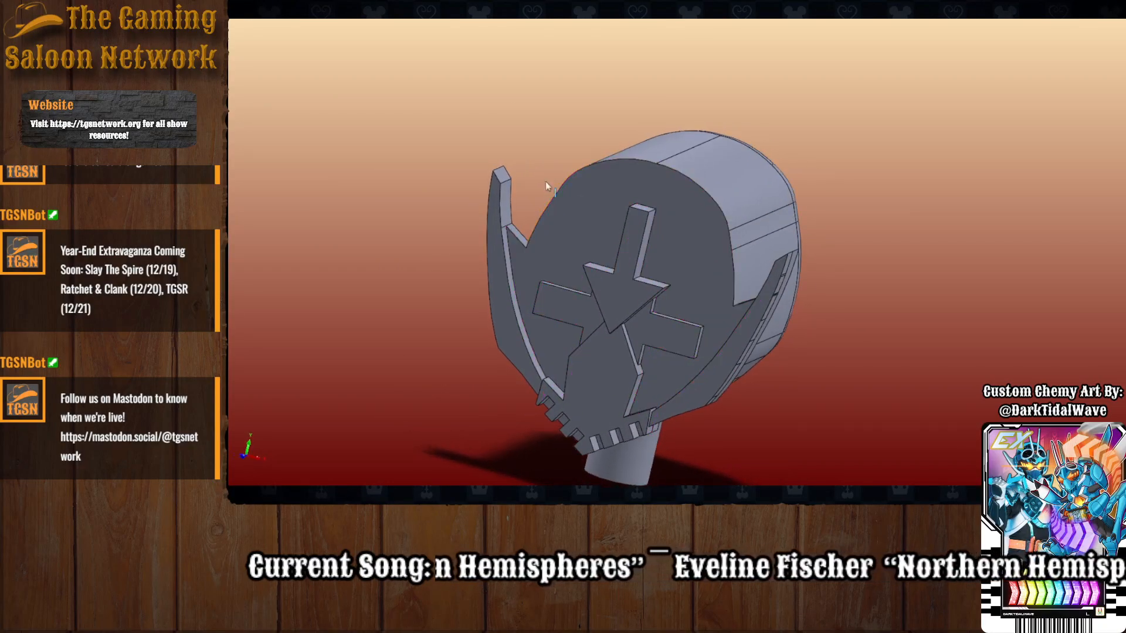
key("Return")
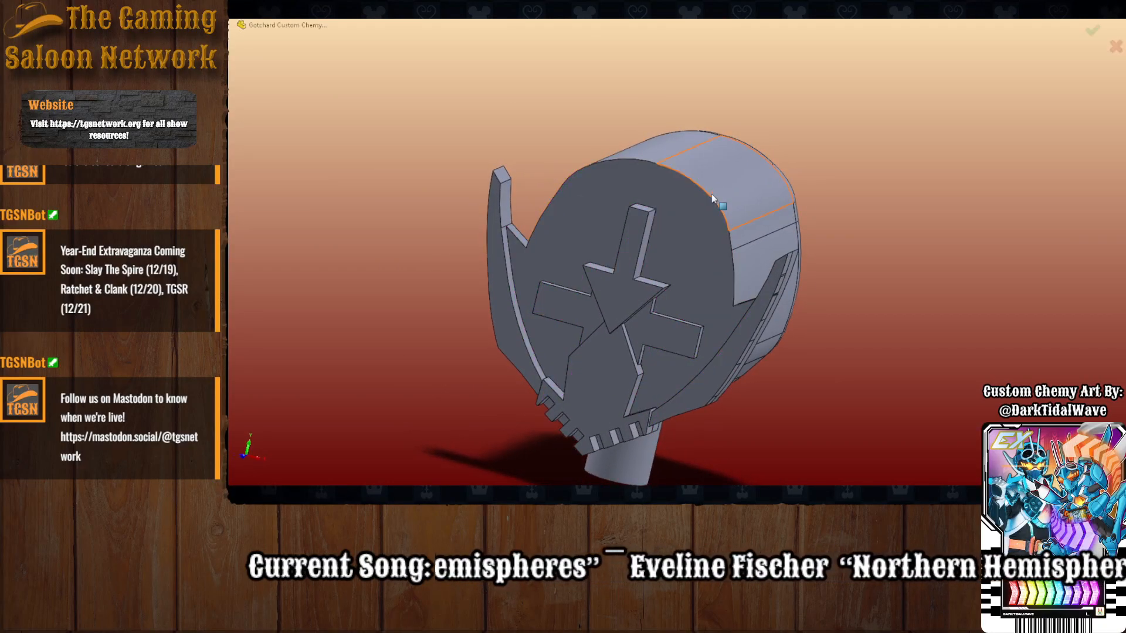
left_click(710, 196)
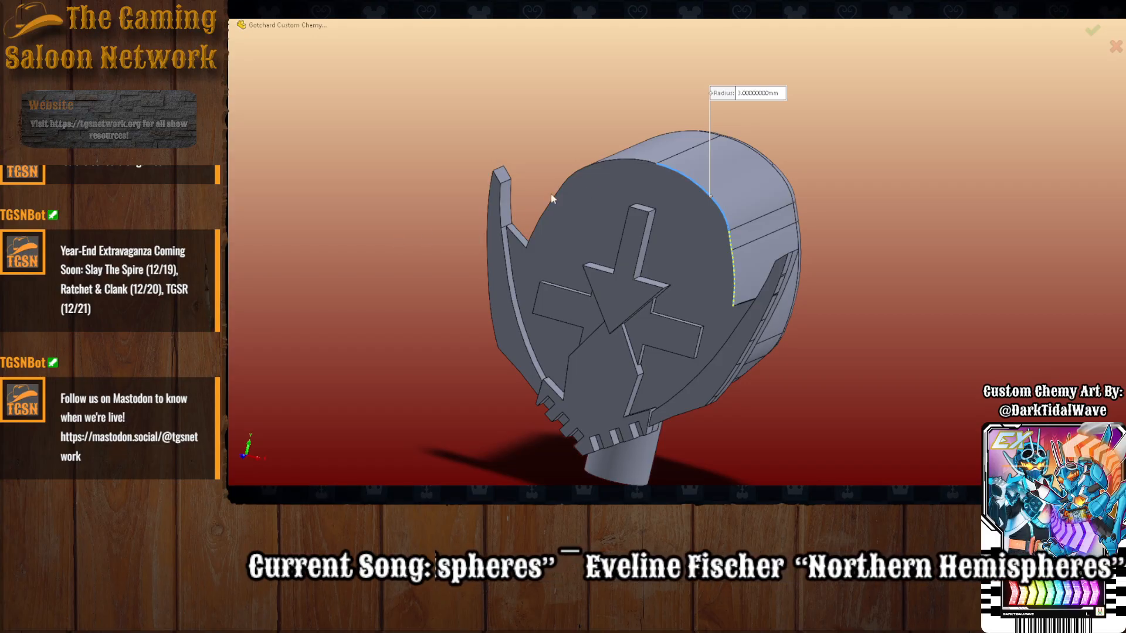
left_click(621, 164)
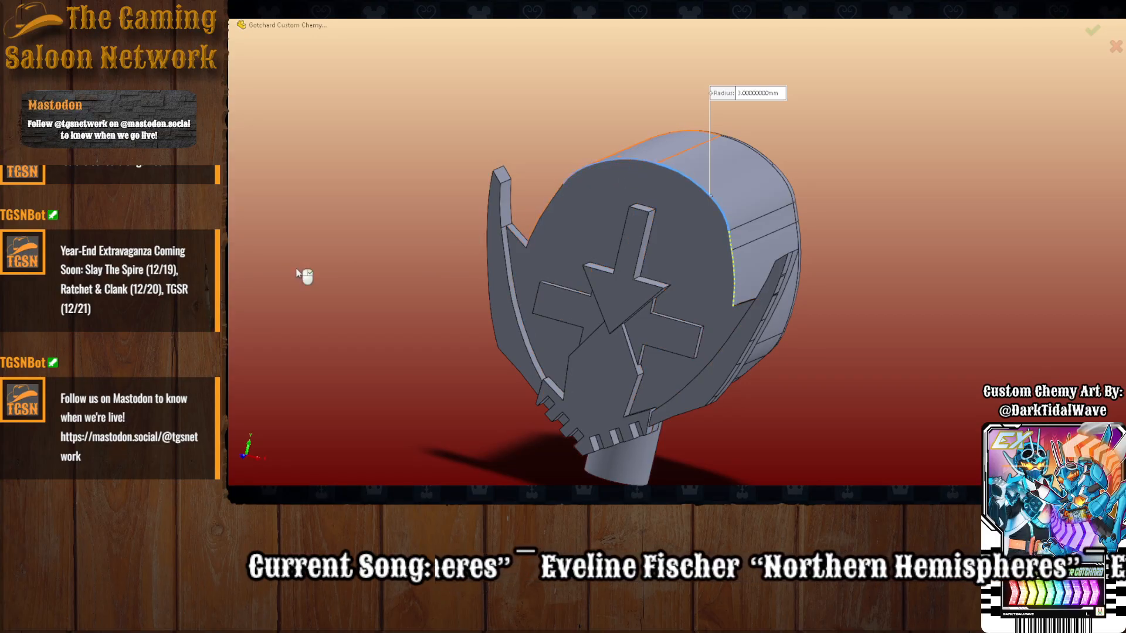
Try a 2 mm radius fillet on the helmet's curved upper front edge.
type("2")
key("Return")
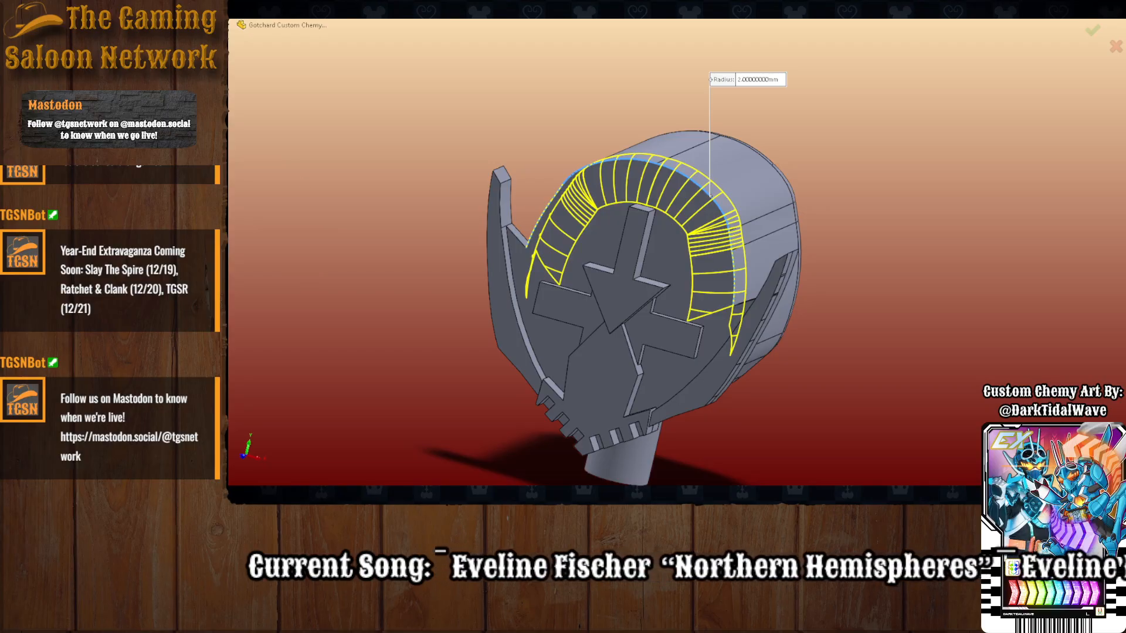
right_click(422, 443)
middle_click_drag(429, 419, 449, 405)
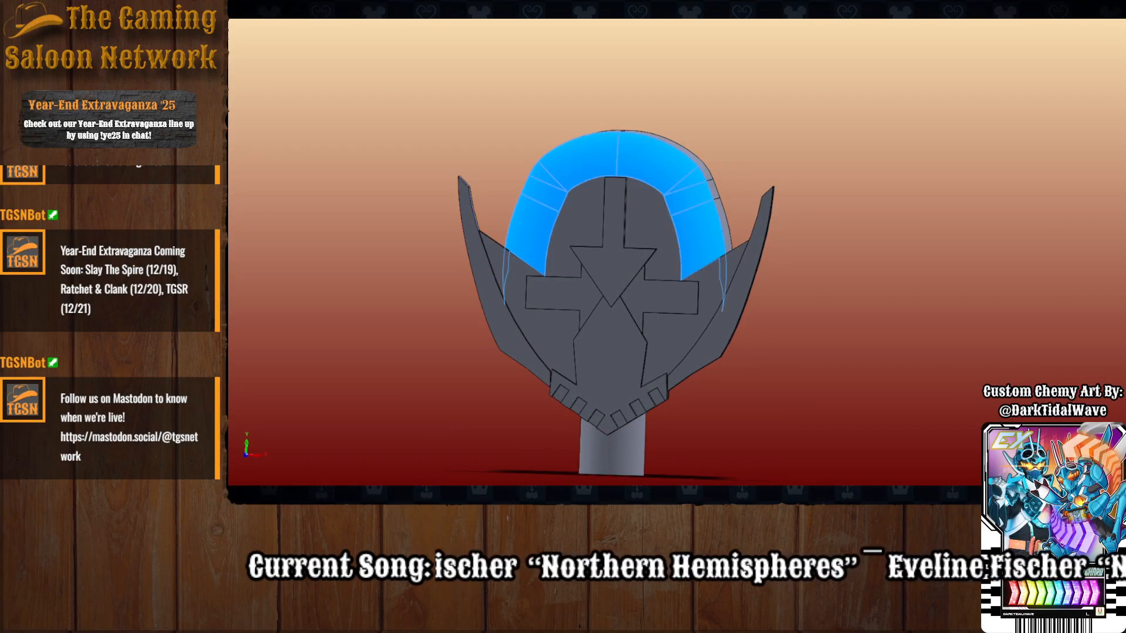
Try a 1 mm fillet radius on the helmet's curved upper front edge, then remove the fillet.
type("f")
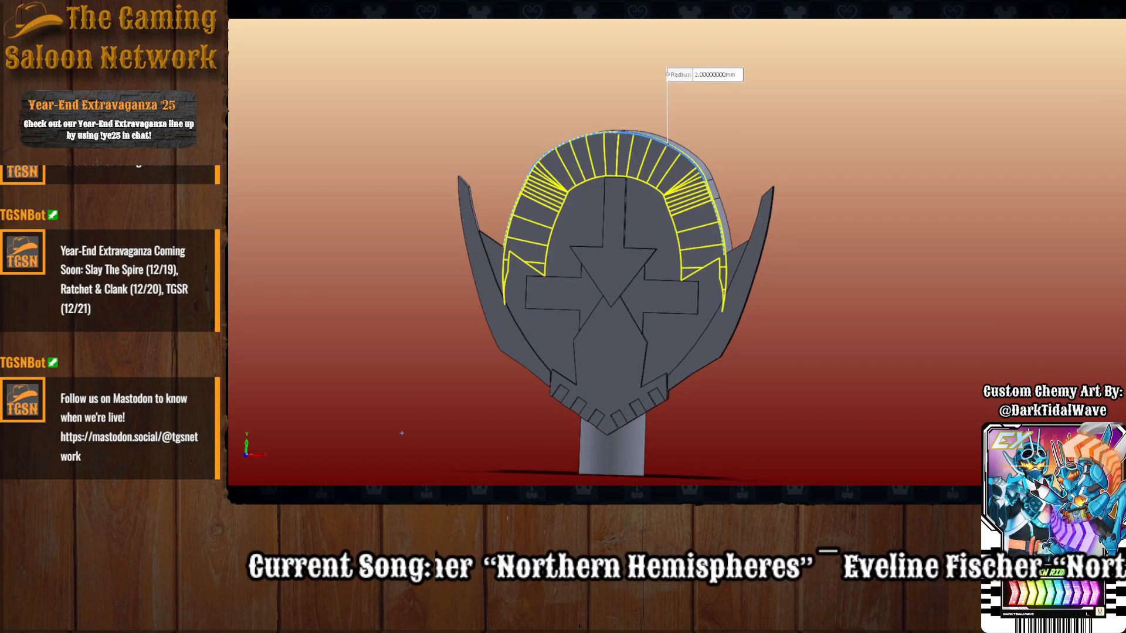
type("1")
key("Return")
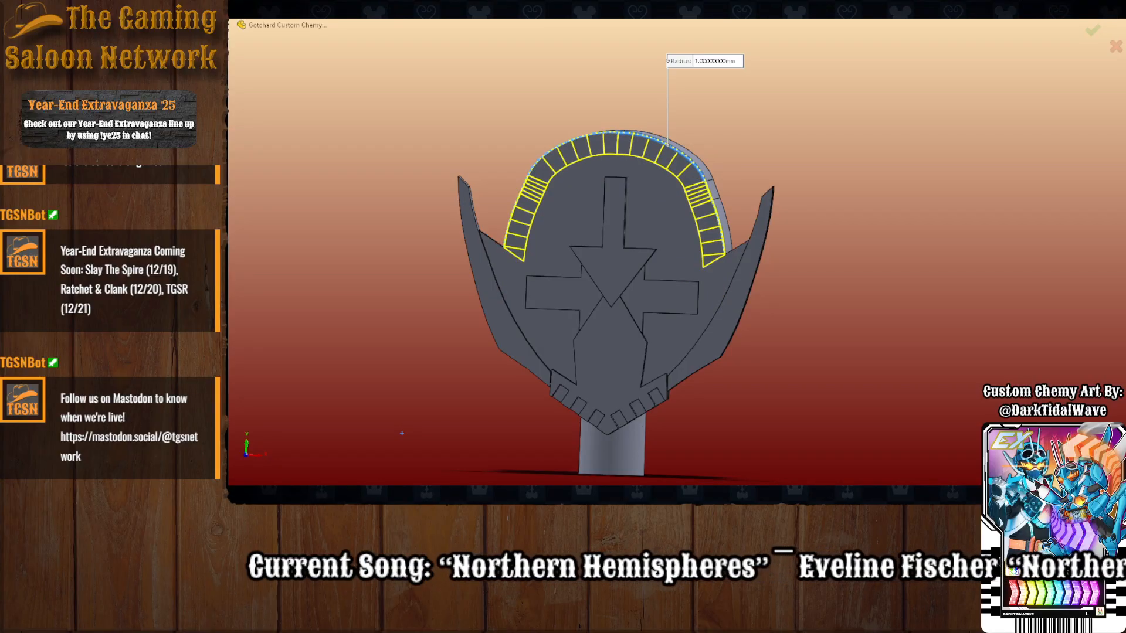
key("Return")
mouse_move(482, 375)
middle_mouse_down()
mouse_move(535, 329)
mouse_move(598, 331)
mouse_move(629, 292)
mouse_move(493, 393)
mouse_move(476, 388)
mouse_move(490, 378)
middle_mouse_up()
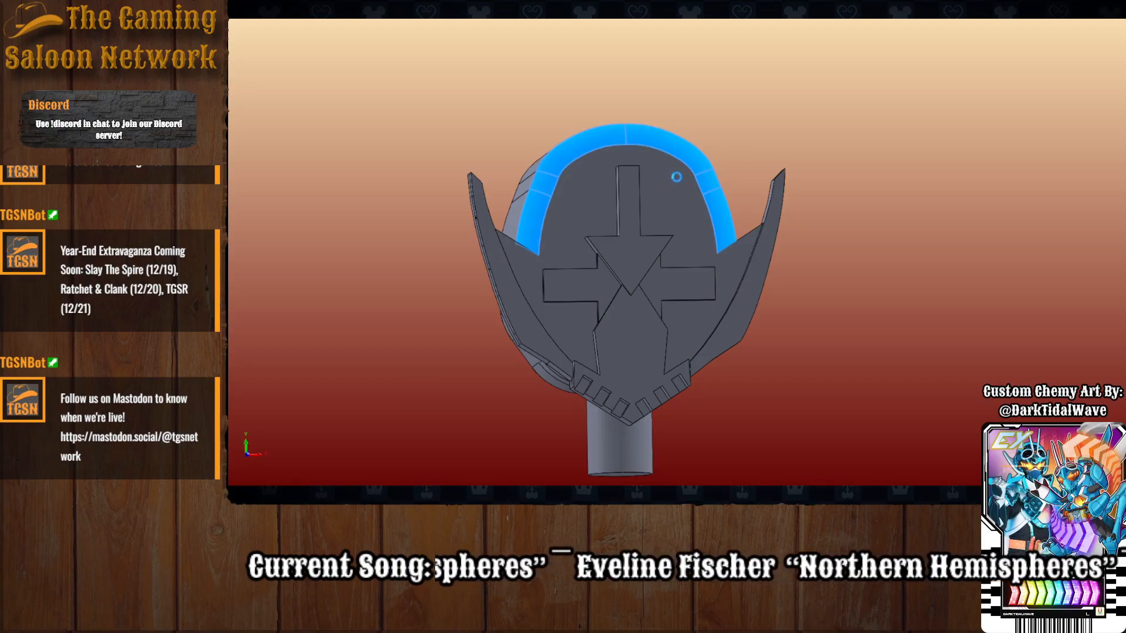
middle_click_drag(590, 301, 590, 324)
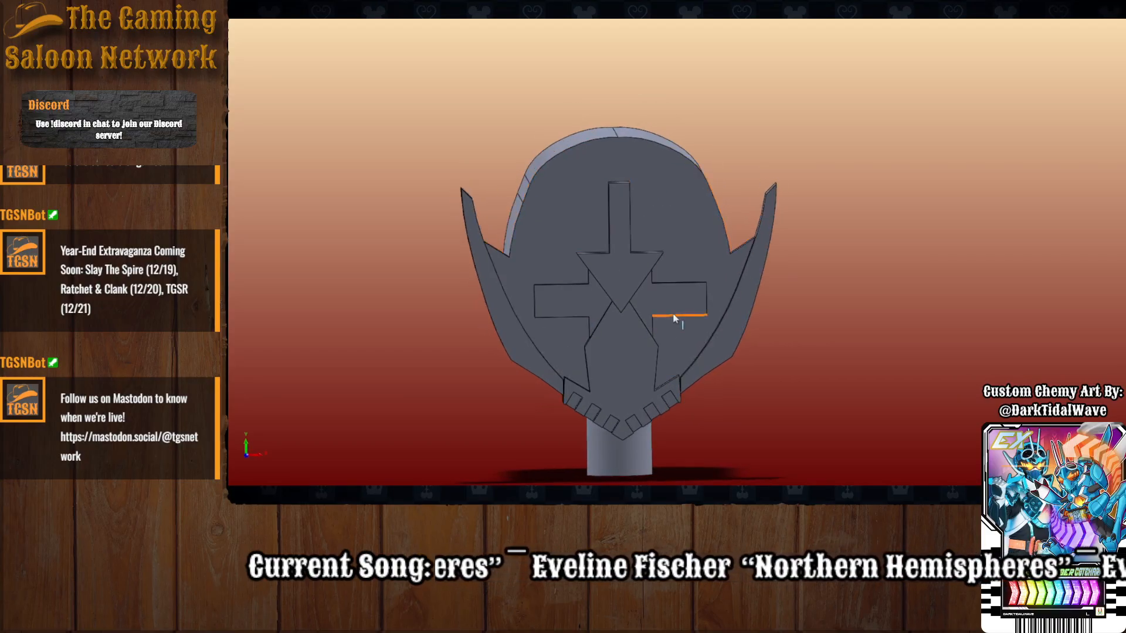
Inspect the arrow details and chin area on the helmet's front face.
scroll(674, 318, "down", 4)
left_click(660, 266)
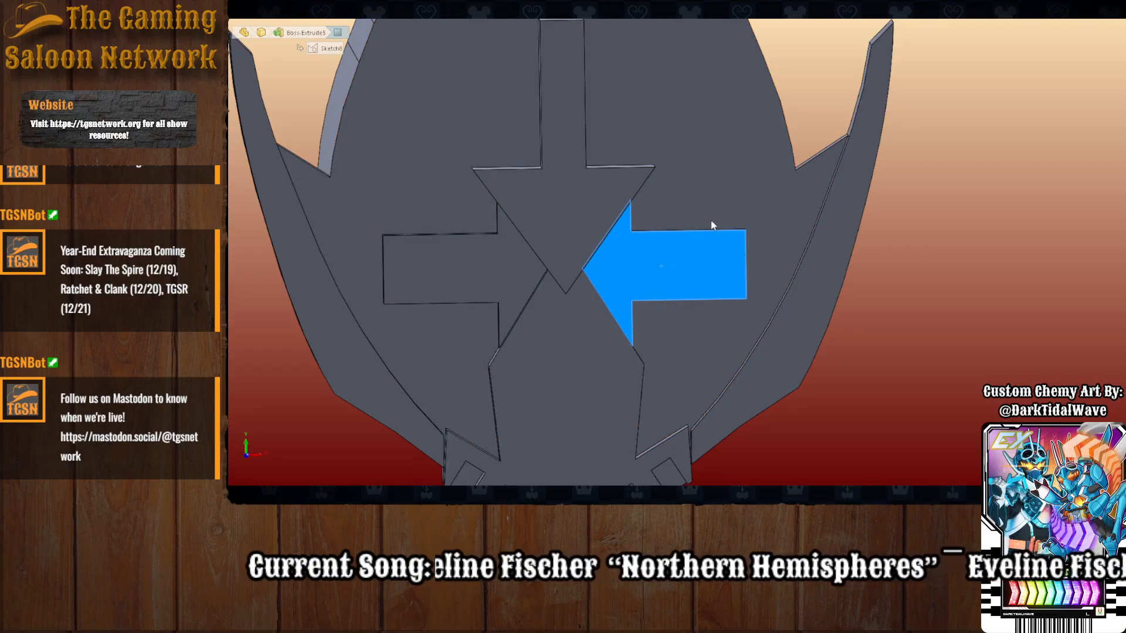
middle_click_drag(649, 345, 663, 307)
scroll(661, 319, "up", 3)
scroll(660, 316, "down", 2)
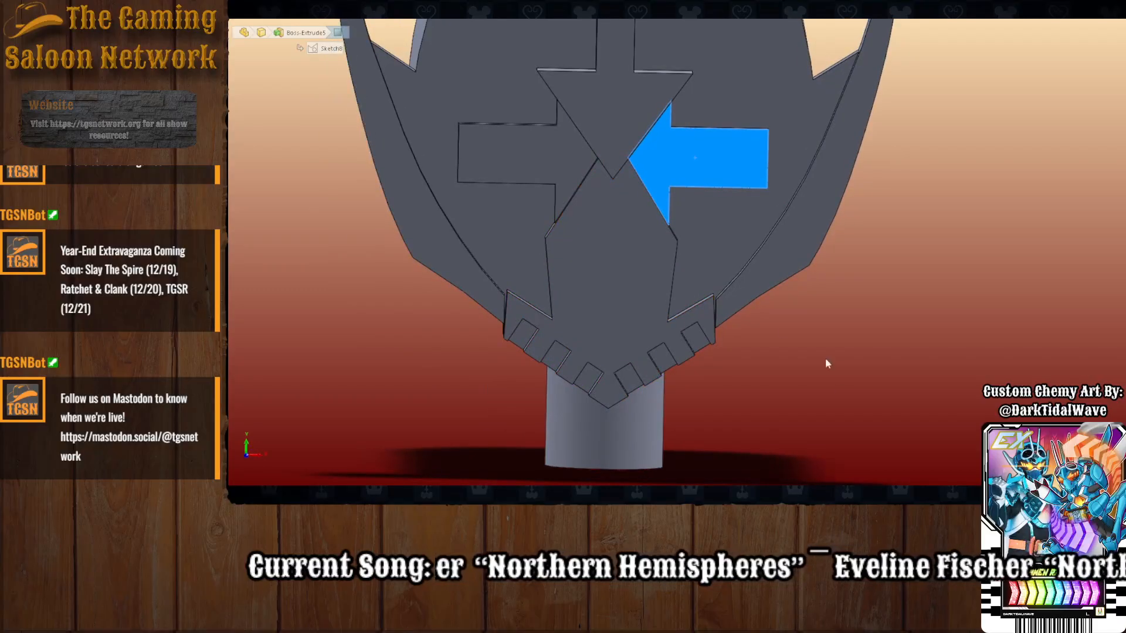
left_click(822, 377)
scroll(820, 372, "up", 1)
scroll(799, 301, "up", 2)
scroll(495, 153, "down", 1)
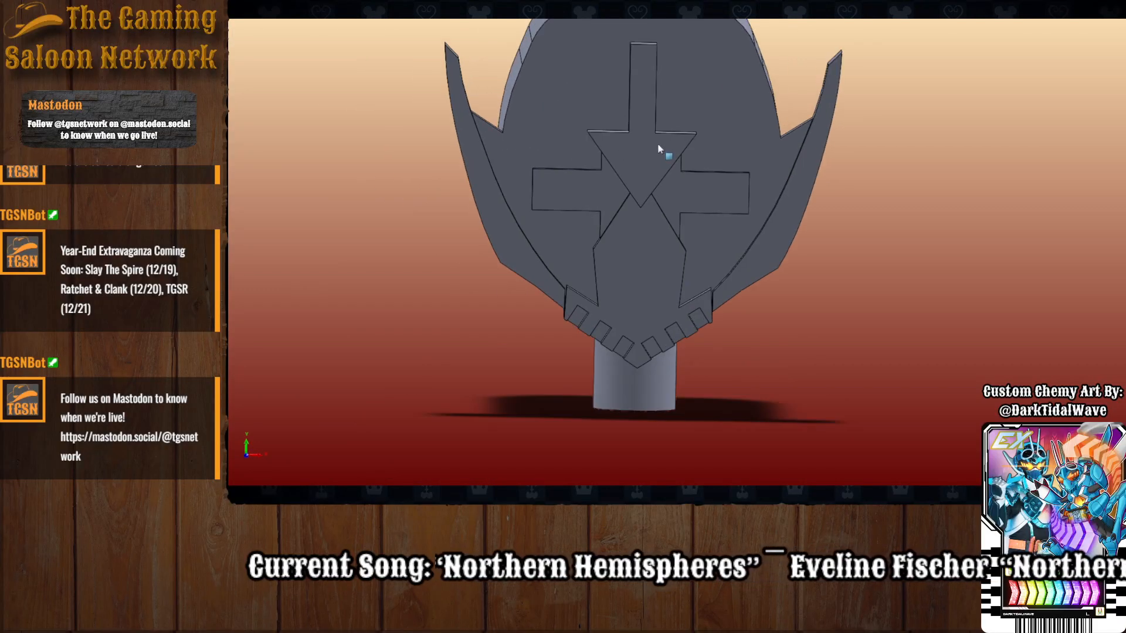
scroll(716, 41, "up", 2)
scroll(715, 39, "down", 2)
scroll(618, 325, "up", 2)
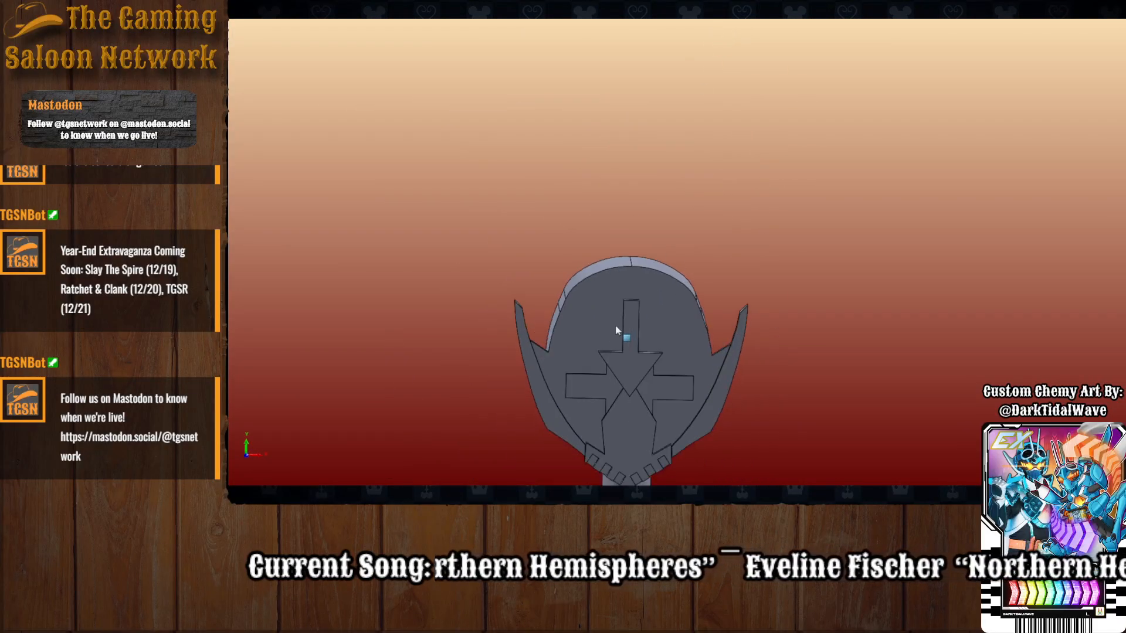
scroll(655, 346, "down", 1)
Edit the vertical arrow's sketch and draw a vertical line from the shaft's upper-left corner to the helmet's top edge.
middle_click_drag(657, 350, 660, 332)
left_click(633, 316)
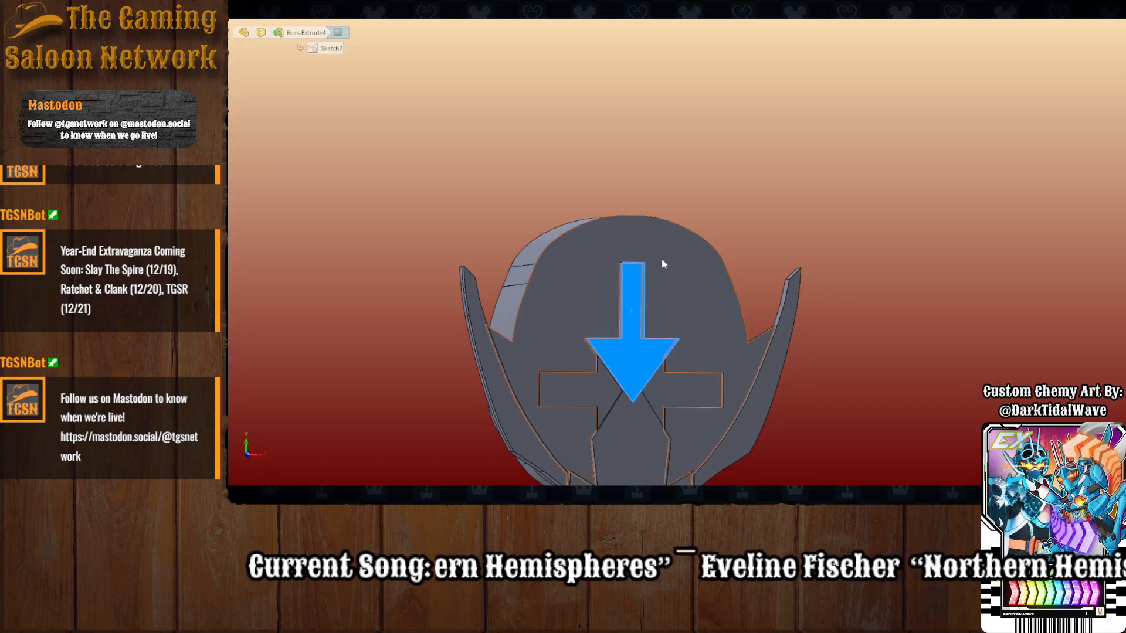
left_click(679, 260)
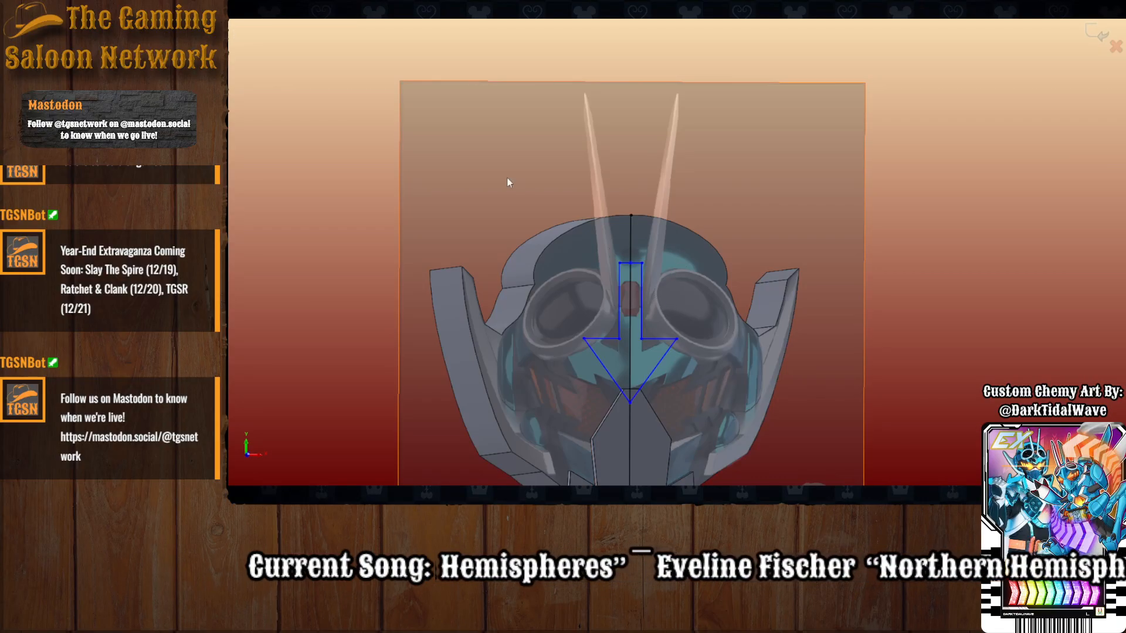
left_click(619, 263)
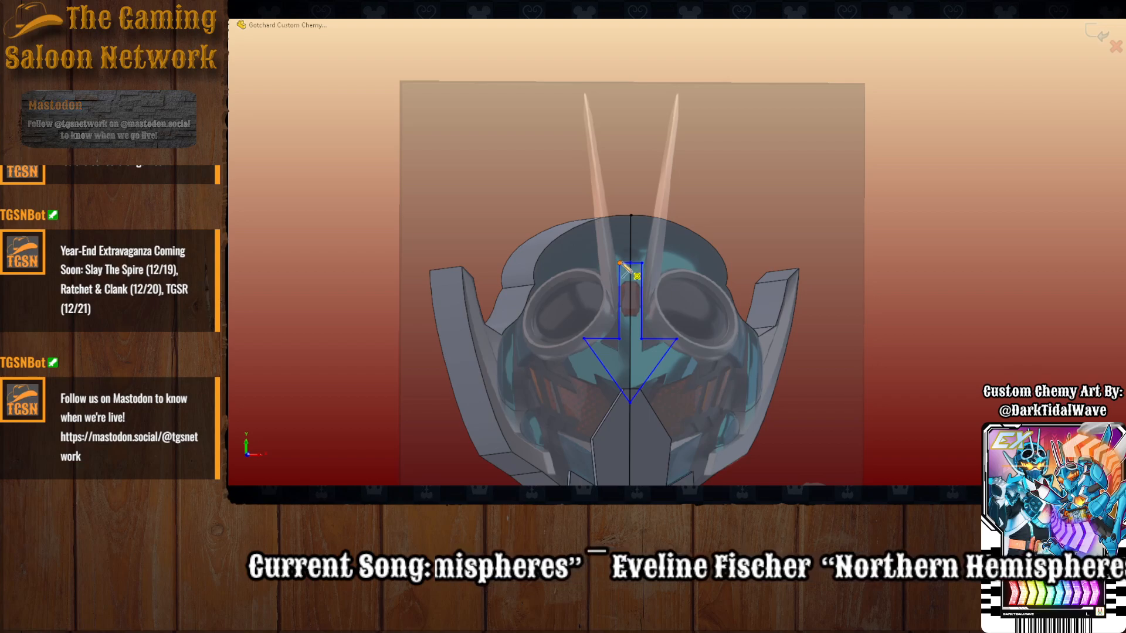
left_click(620, 215)
key("Escape")
From the Front view, draw a vertical line from the arrow shaft's upper-right corner to the helmet's top edge.
scroll(680, 272, "down", 3)
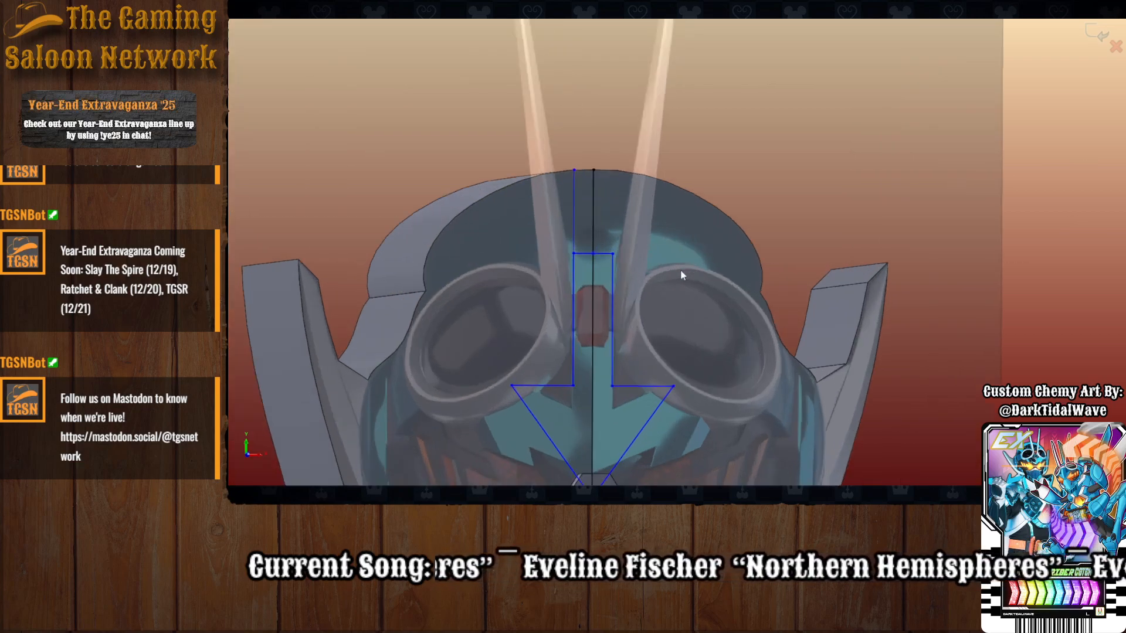
middle_click(660, 291)
middle_click_drag(661, 291, 659, 284)
scroll(608, 316, "up", 5)
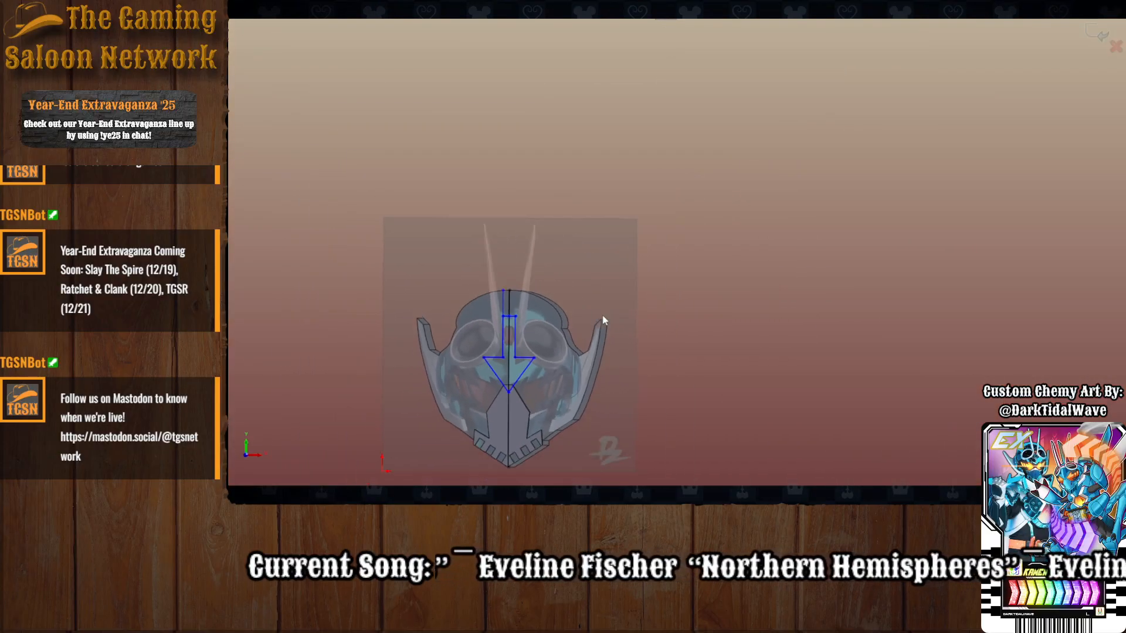
key("space")
left_click(512, 356)
scroll(510, 261, "down", 10)
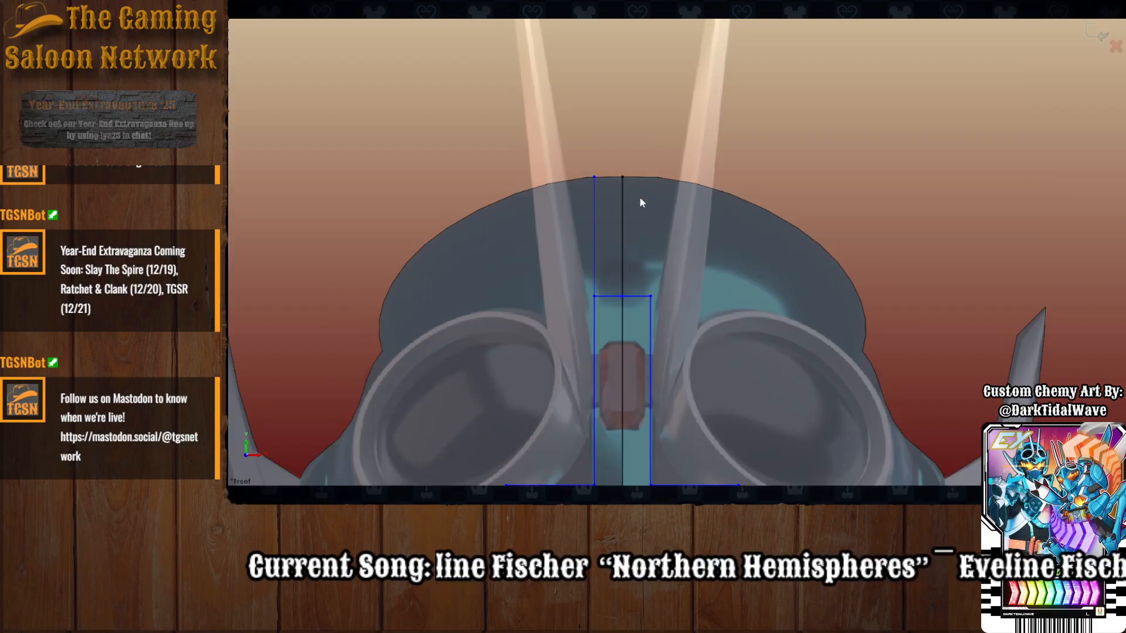
key("l")
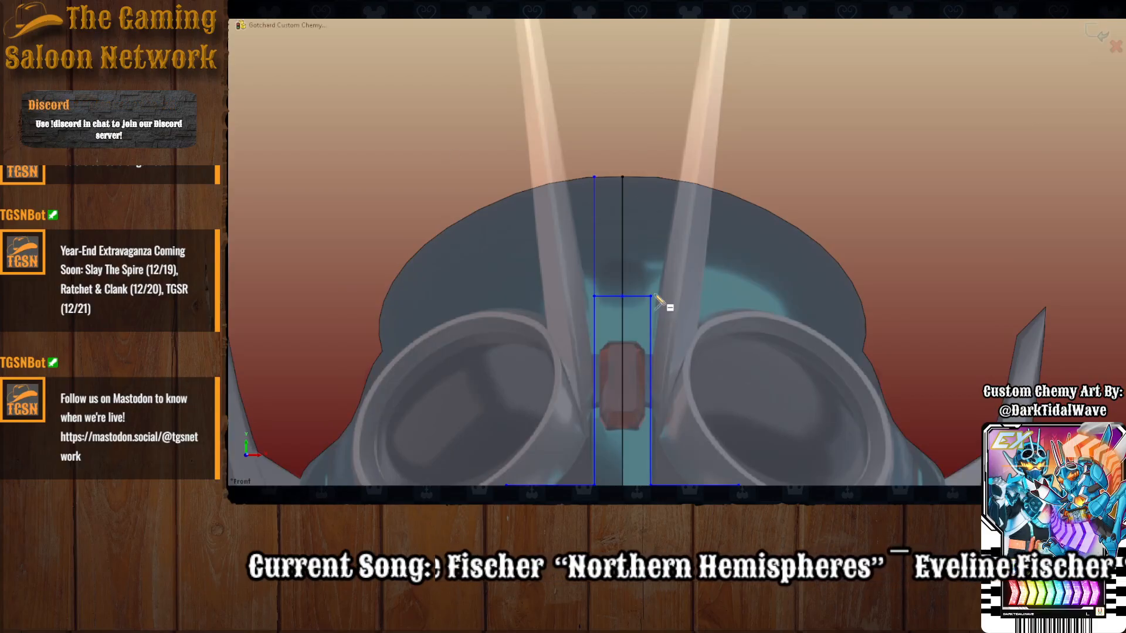
left_click(650, 296)
left_click(650, 176)
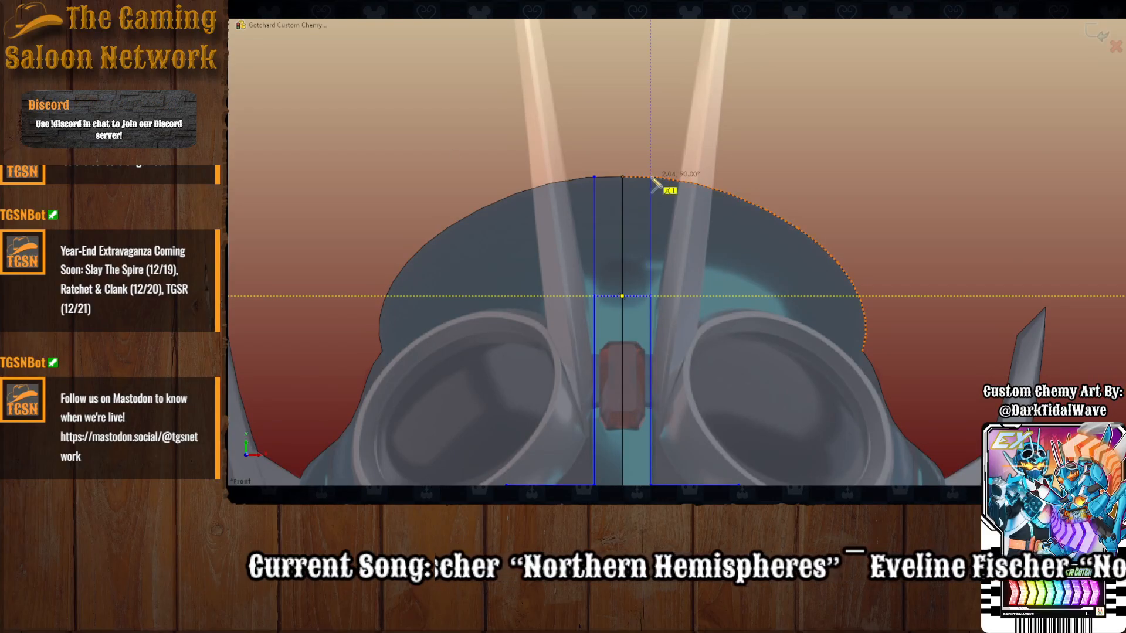
key("Escape")
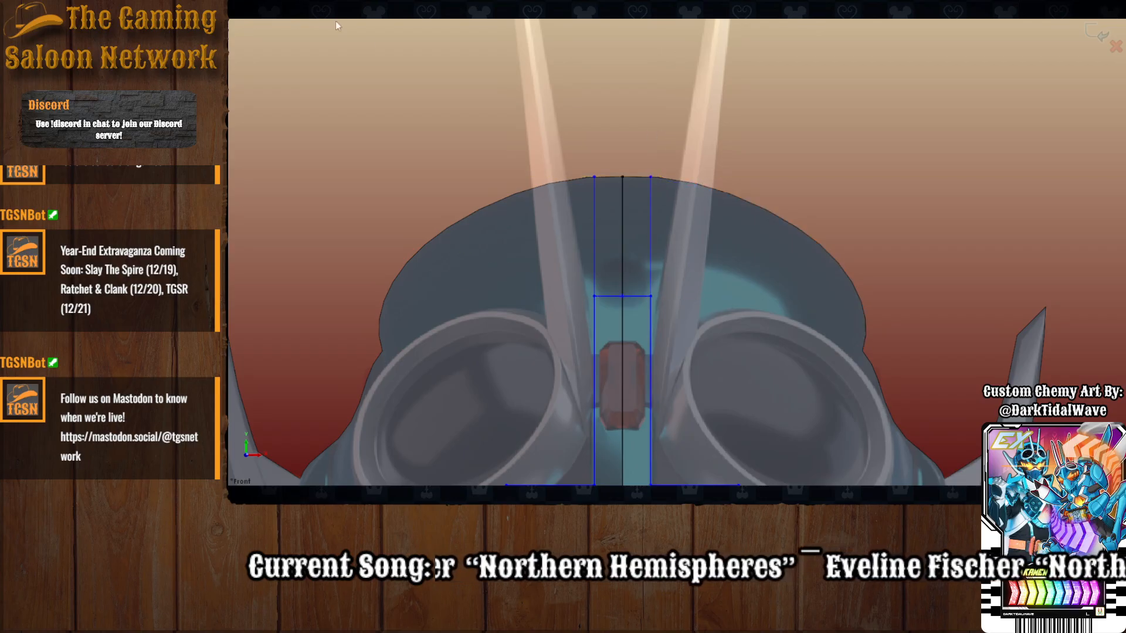
Trace the helmet's top edge between the two new vertical lines to close the extended arrow shaft.
key("l")
left_click(594, 176)
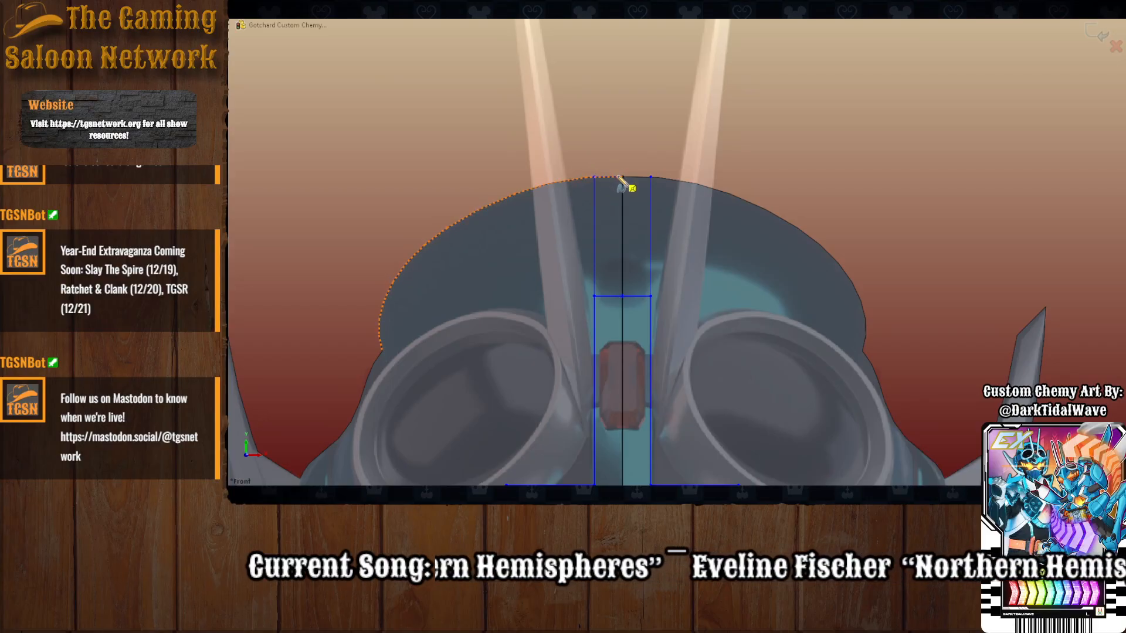
left_click(617, 176)
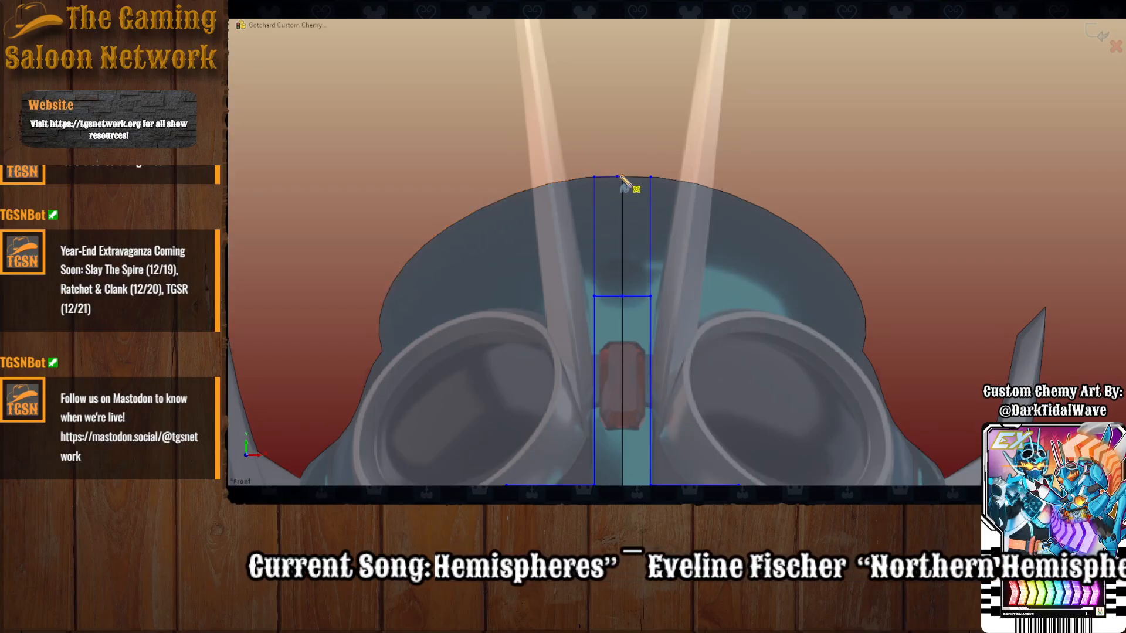
left_click(638, 177)
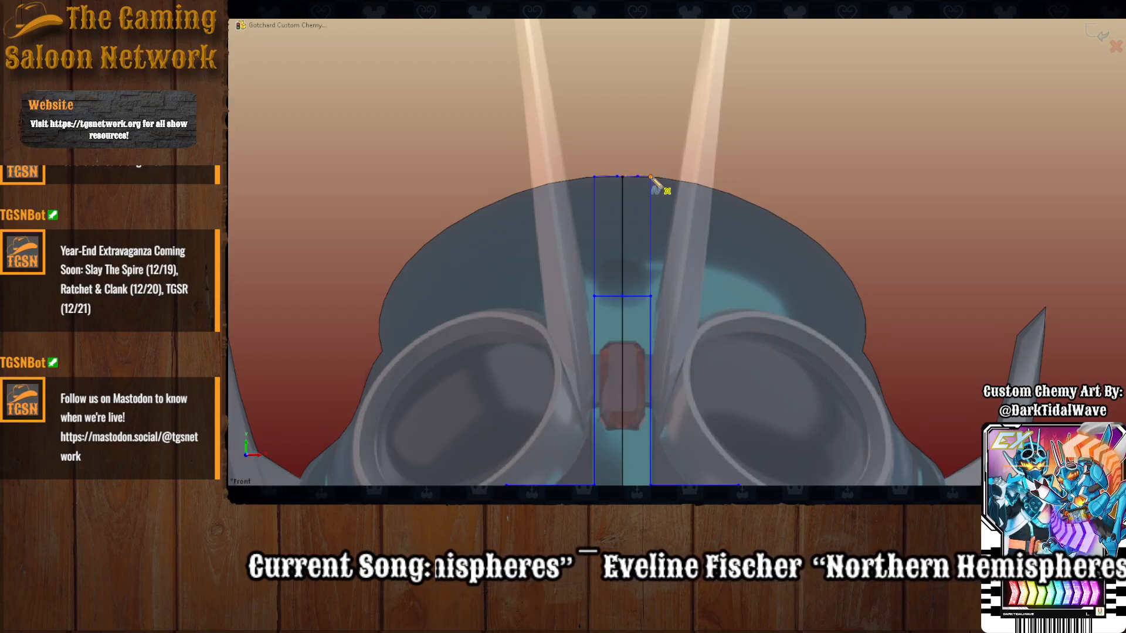
left_click(650, 177)
key("Escape")
Remove the old horizontal end line of the arrow shaft and exit the sketch to rebuild the extrusion.
scroll(669, 340, "up", 6)
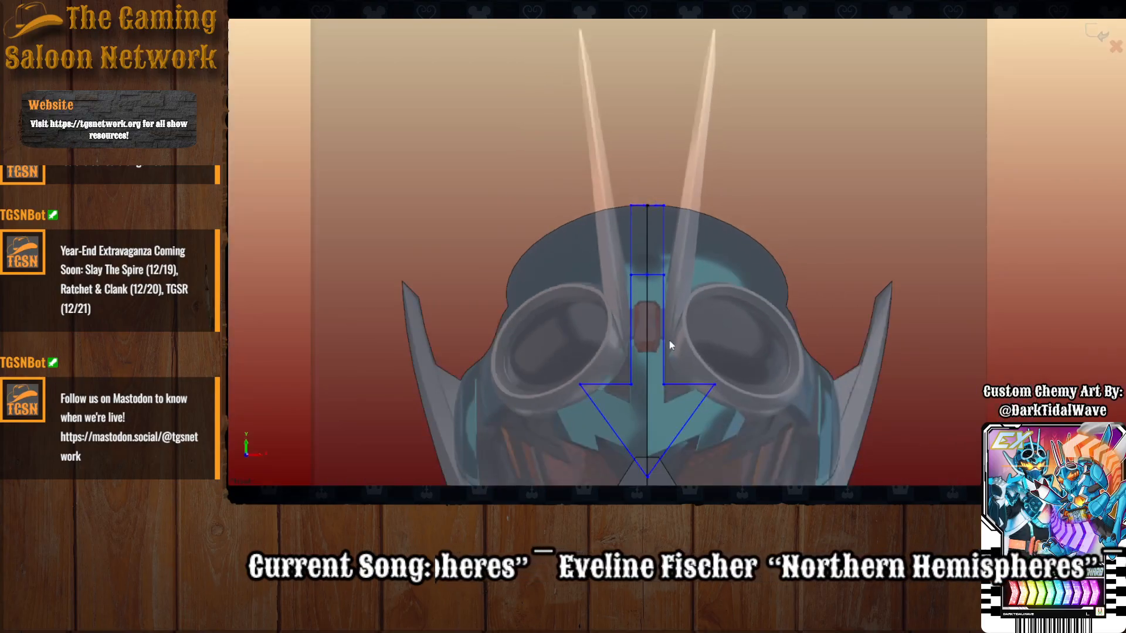
scroll(670, 341, "down", 4)
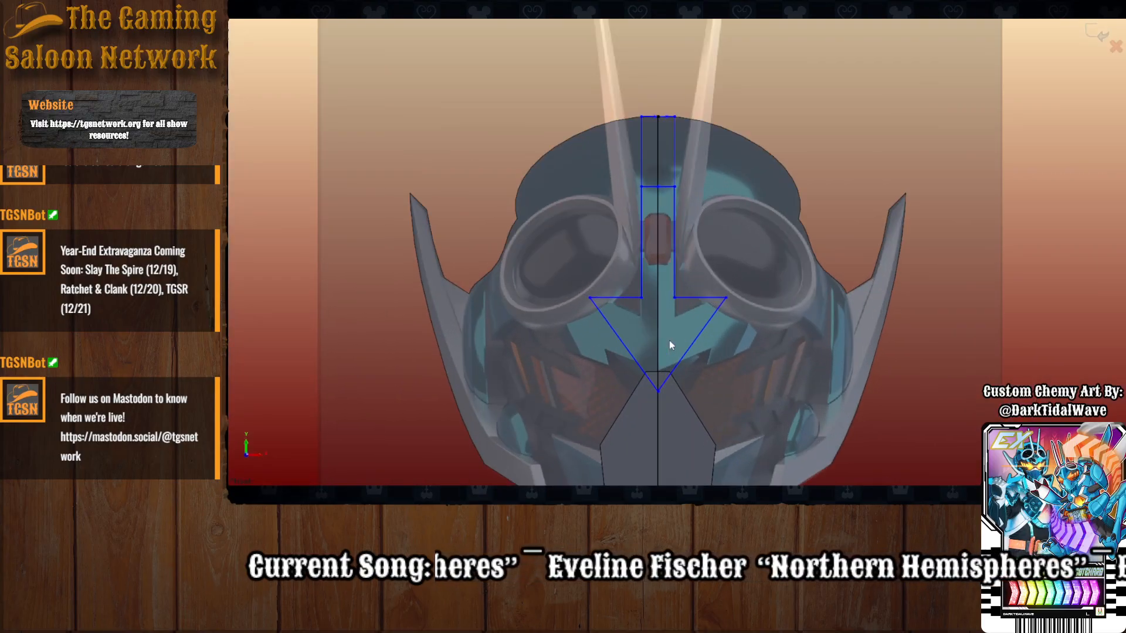
left_click(668, 187)
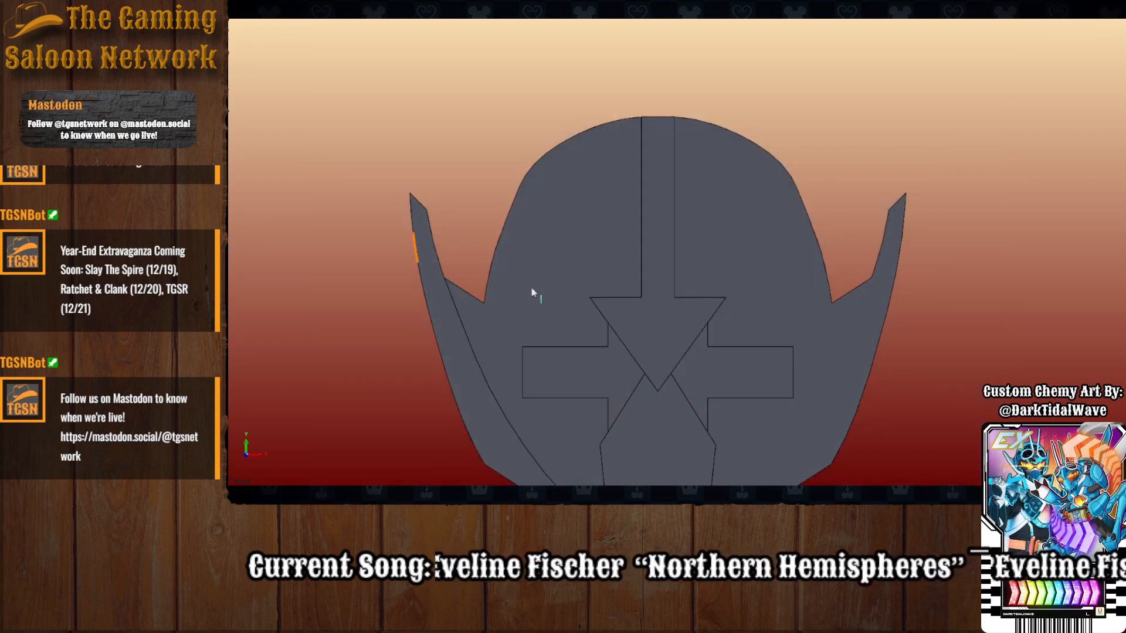
Try a 2 mm fillet on the two curved front edges beside the arrow shaft and the shaft's upper end edge.
mouse_move(656, 344)
middle_mouse_down()
mouse_move(606, 285)
mouse_move(587, 327)
mouse_move(448, 167)
middle_mouse_up()
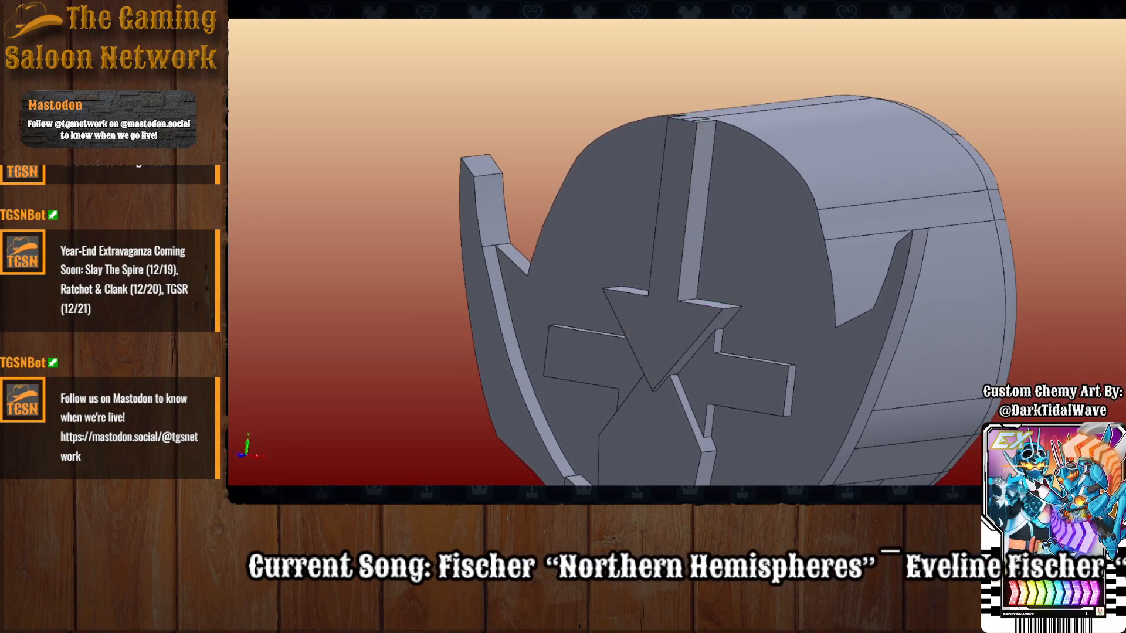
left_click(749, 133)
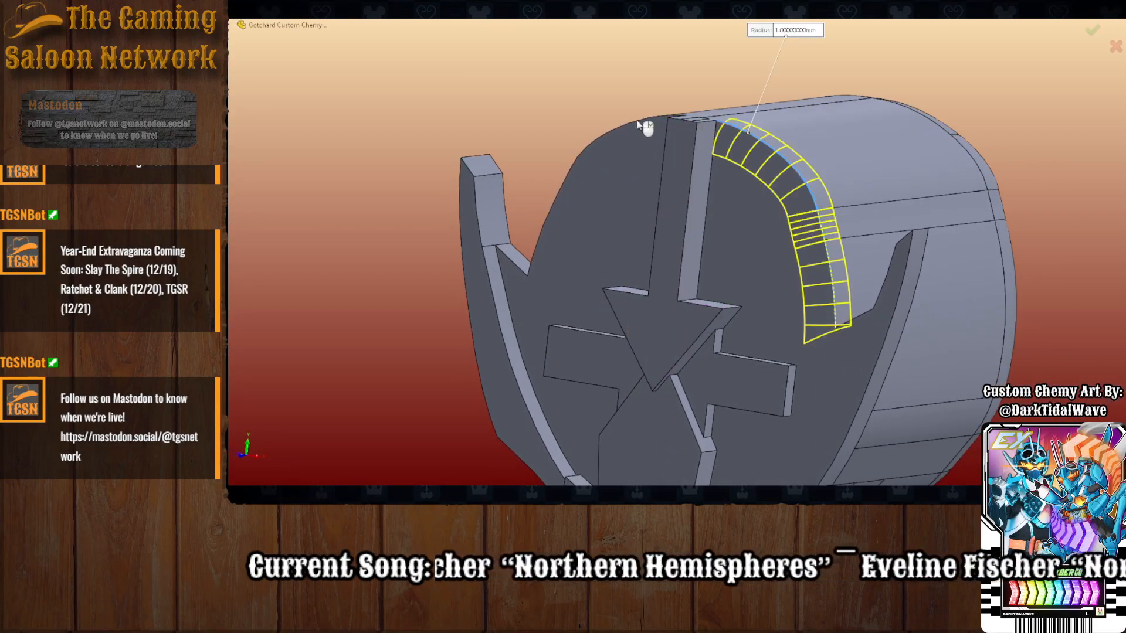
left_click(643, 118)
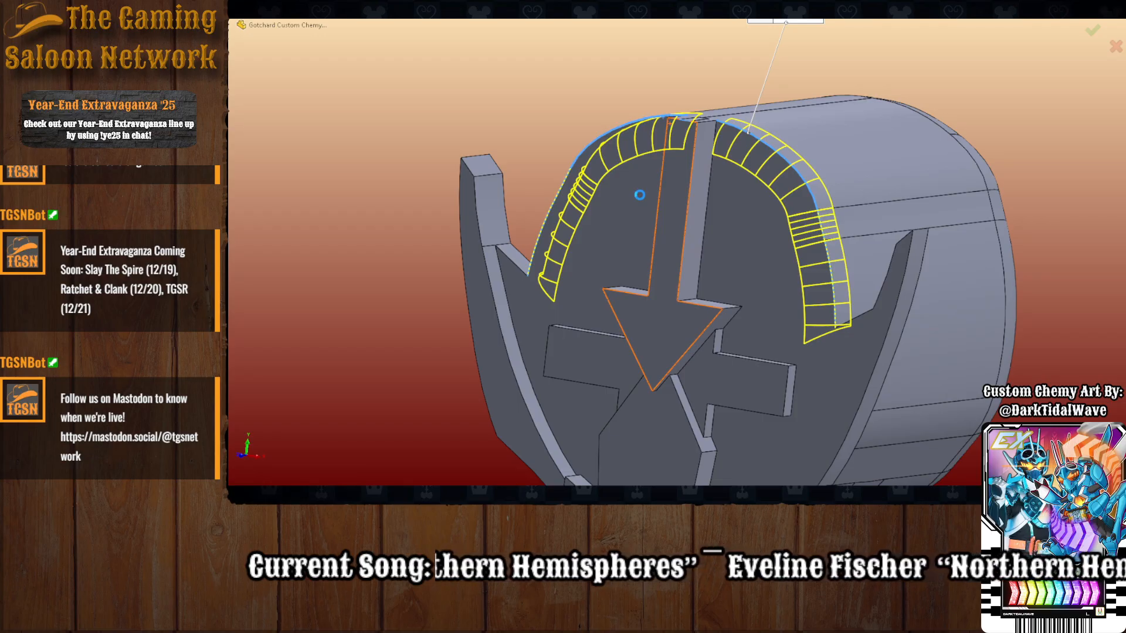
middle_click_drag(573, 190, 252, 210)
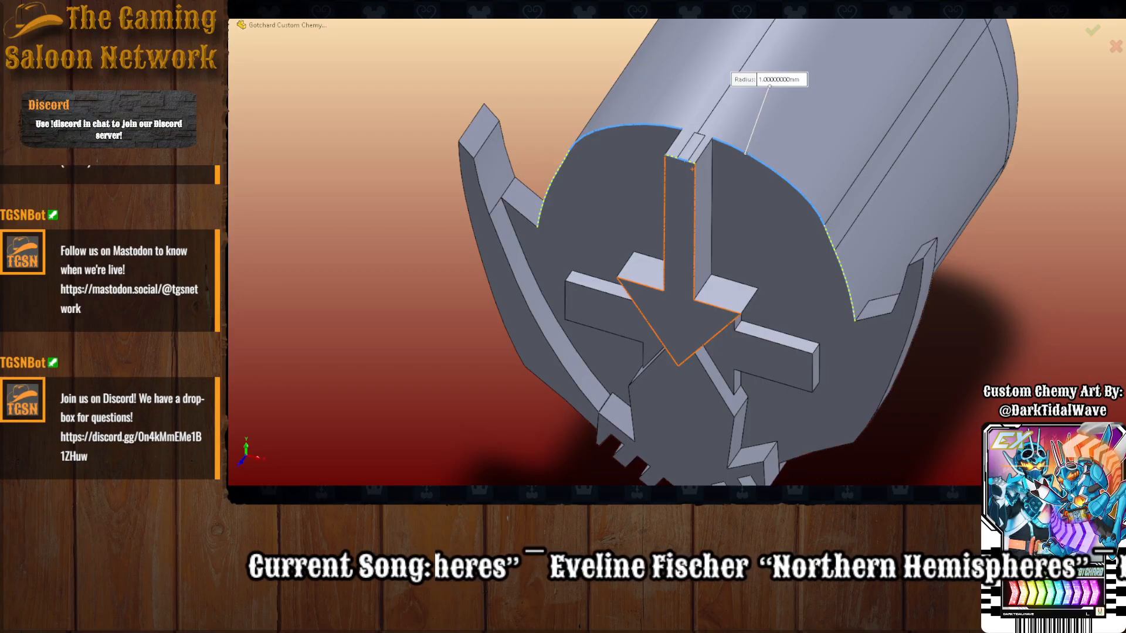
type("2")
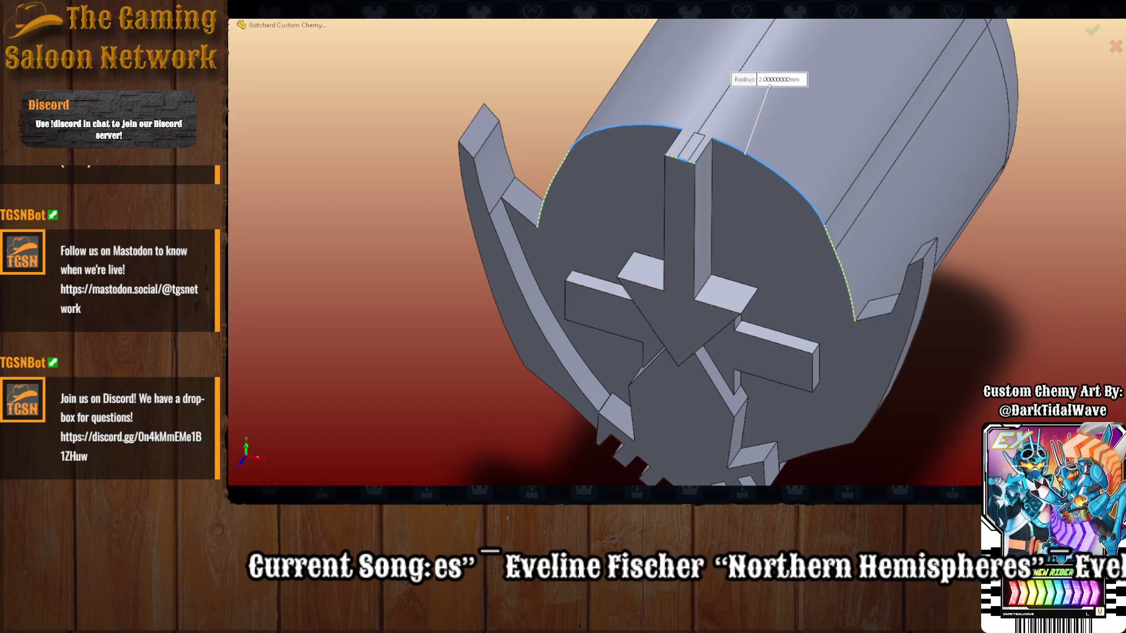
key("Return")
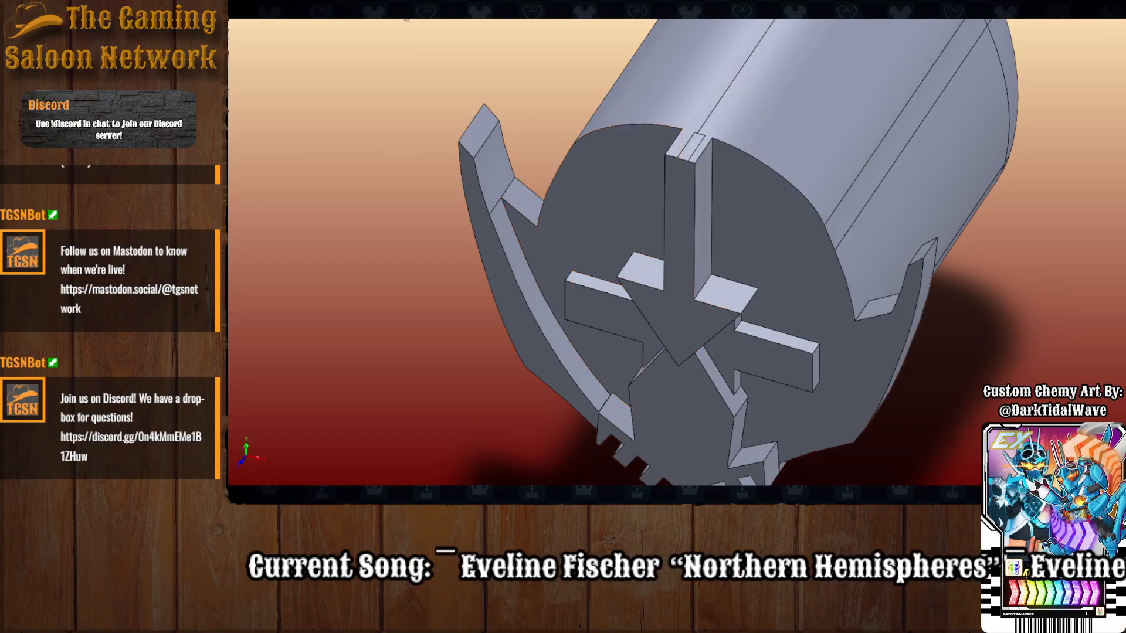
Try a fillet on the two curved front edges beside the arrow shaft, testing radii of 2, 0.5 and 1 mm.
left_click(635, 124)
key("f")
left_click(750, 160)
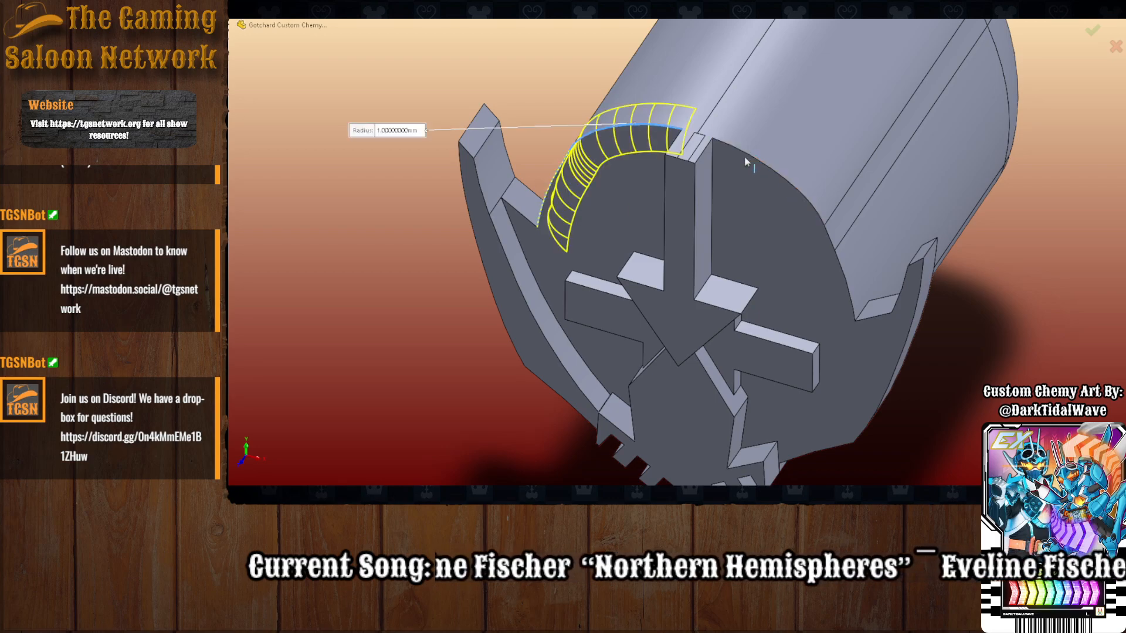
type("2")
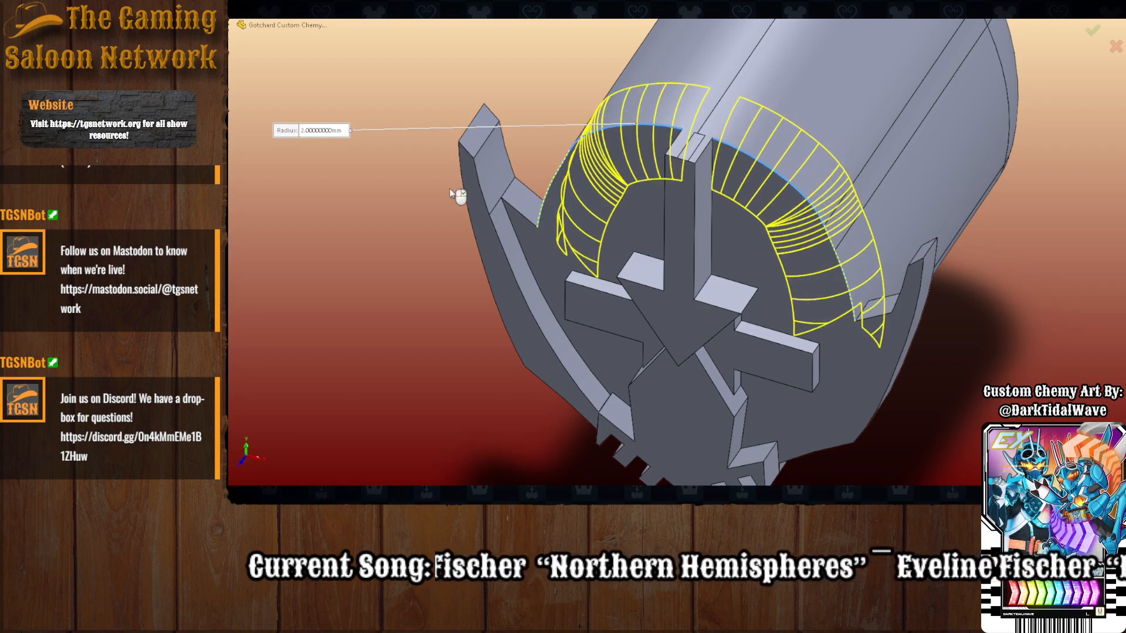
type("1")
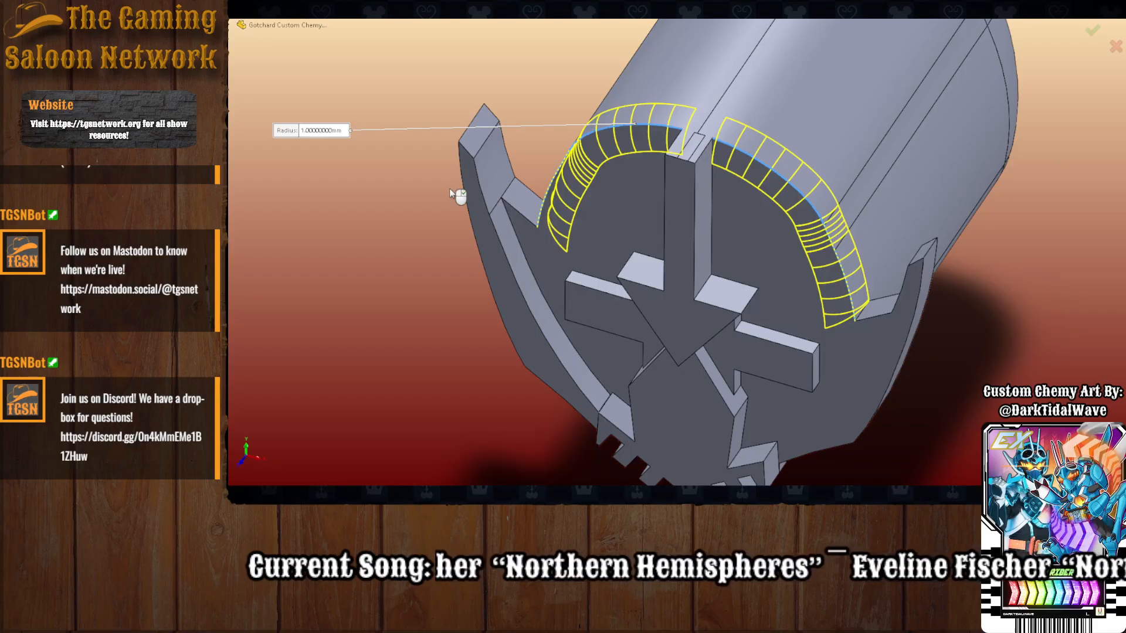
type("0.5")
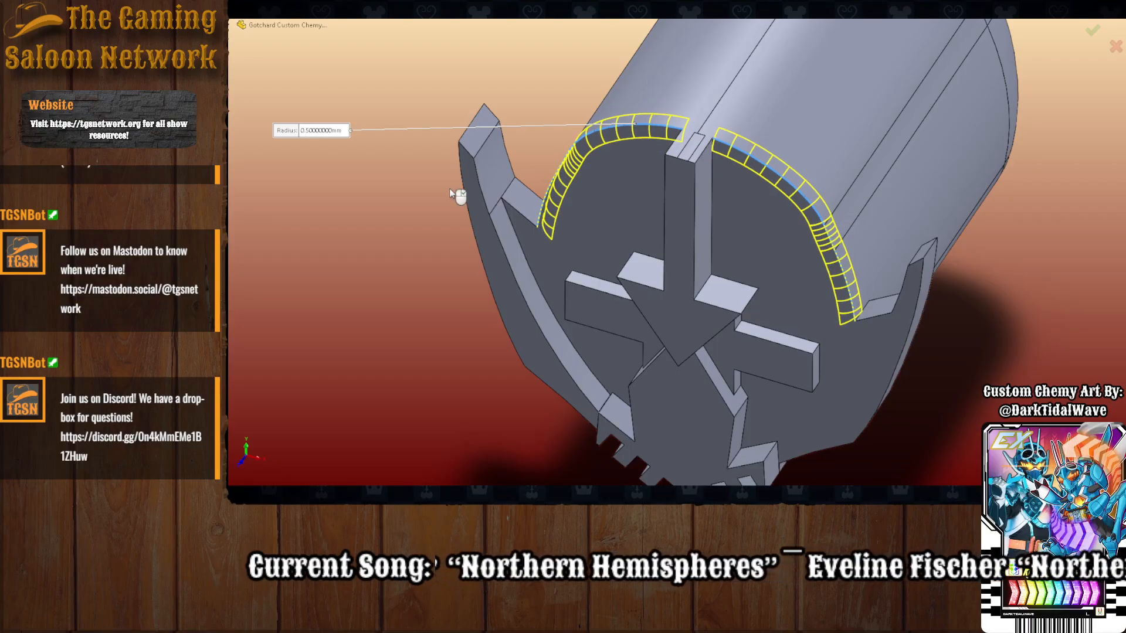
type("1.")
middle_click_drag(793, 252, 748, 223)
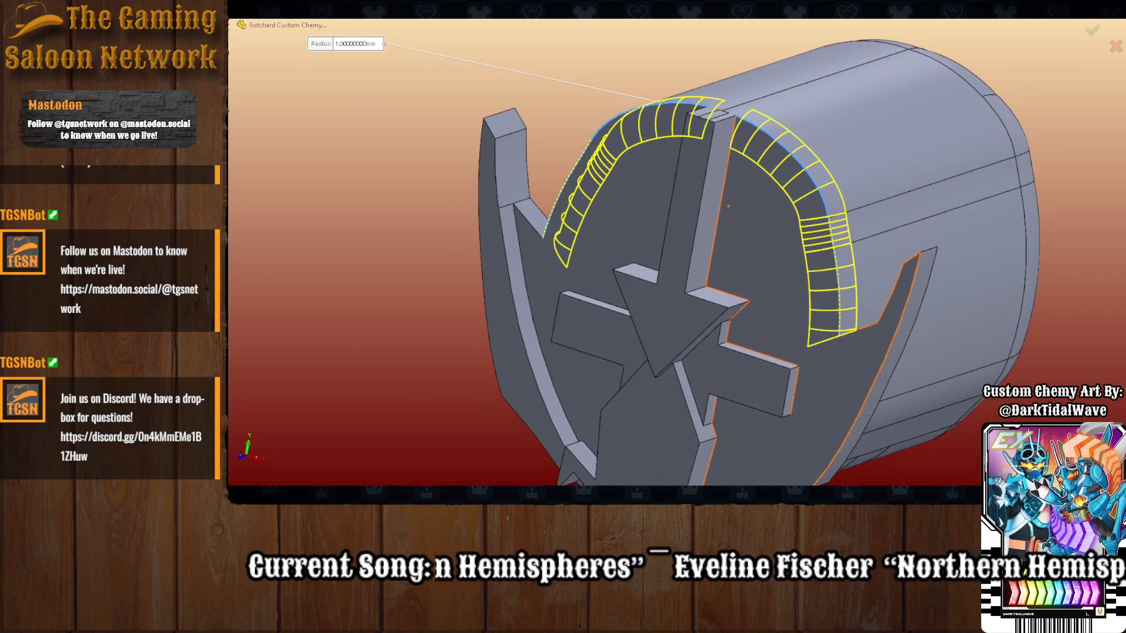
key("Return")
middle_click_drag(370, 332, 809, 311)
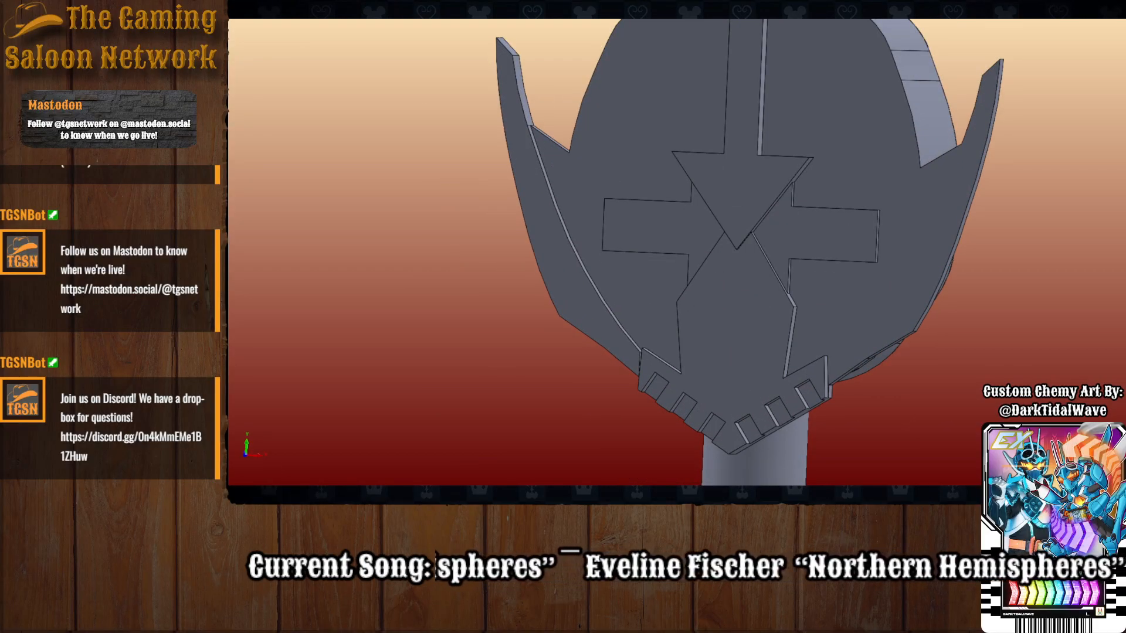
From the Front view, open a sketch and show the helmet reference picture semi-transparent over the model.
left_click(902, 304)
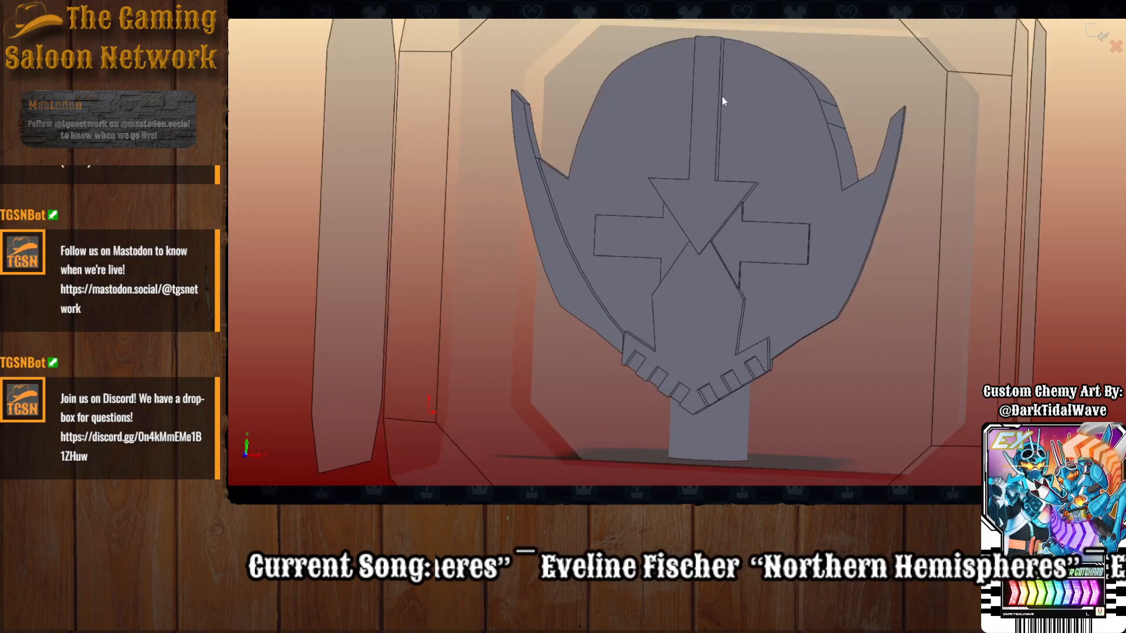
scroll(746, 235, "down", 3)
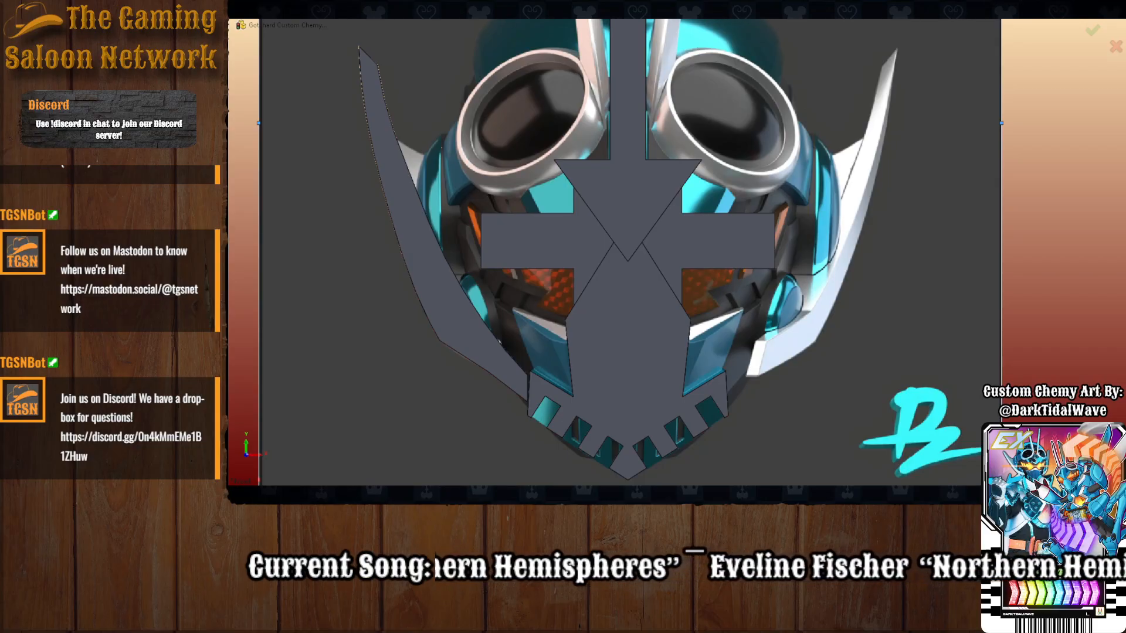
key("Return")
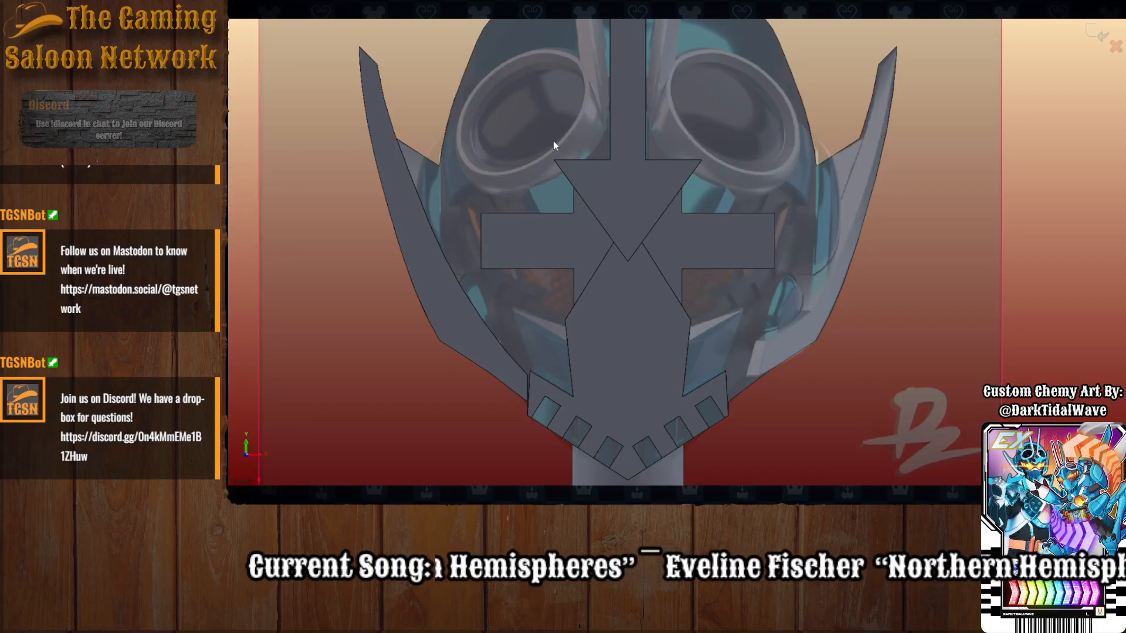
scroll(705, 296, "up", 1)
scroll(705, 300, "up", 1)
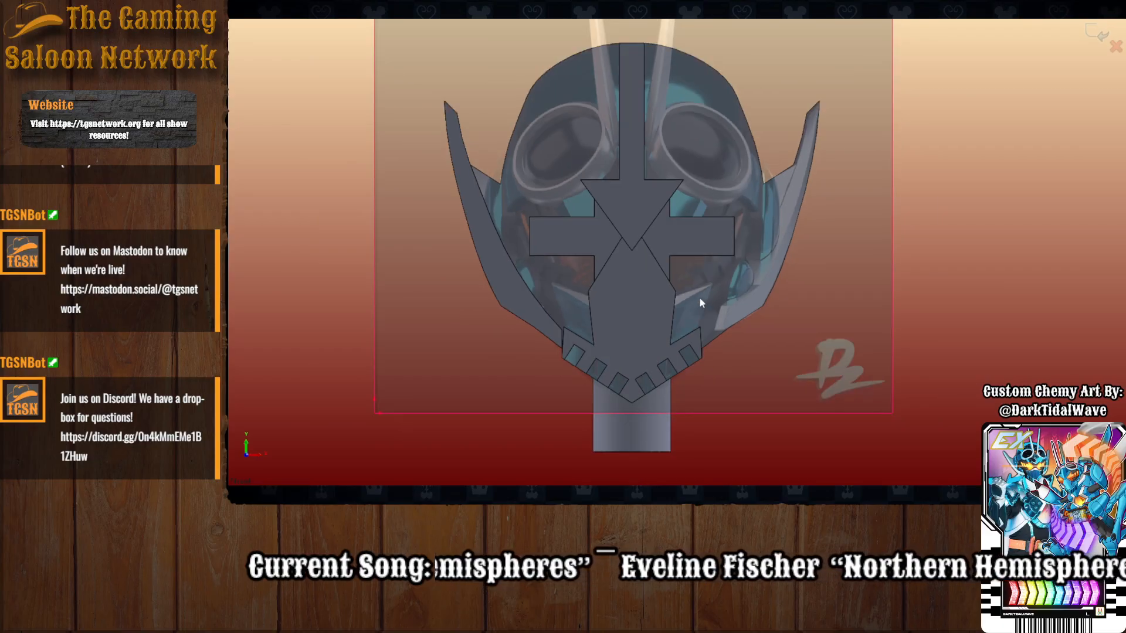
scroll(694, 297, "down", 1)
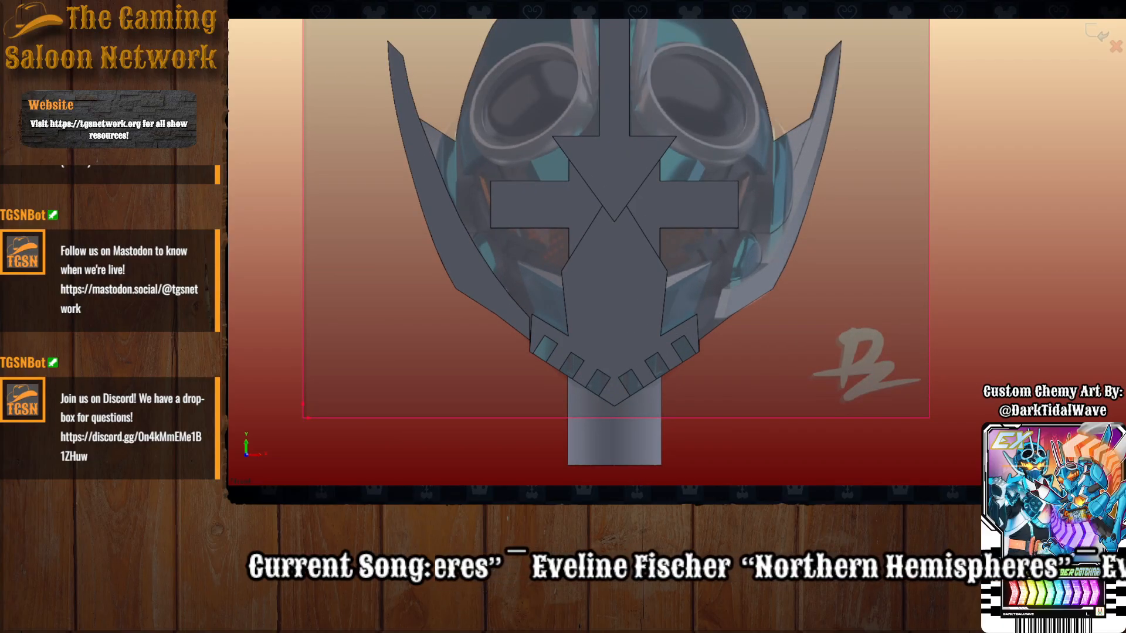
Draw a spline for the left eye's outer outline, from the central face plate's upper-left corner around to the arrow shaft's left edge.
left_click(560, 272)
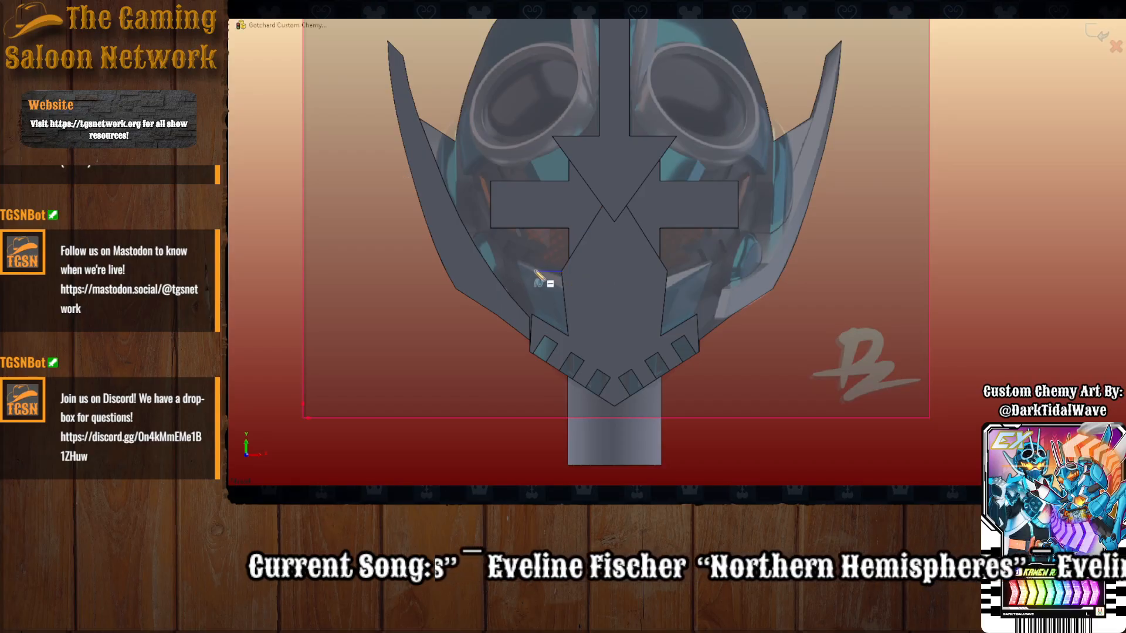
left_click(535, 271)
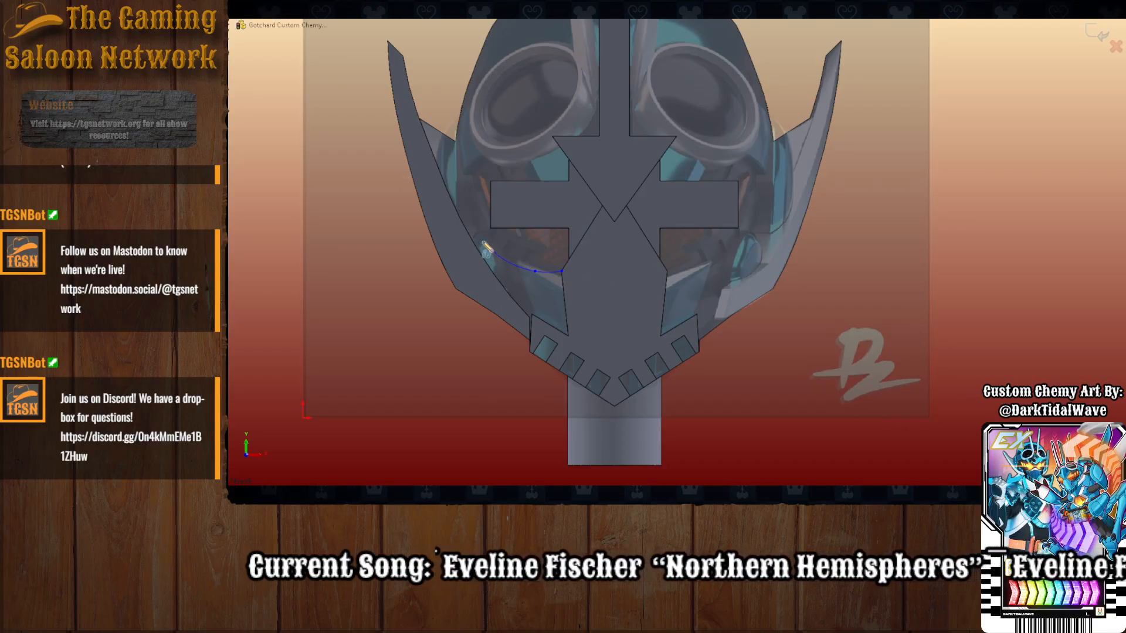
left_click(483, 241)
left_click(463, 185)
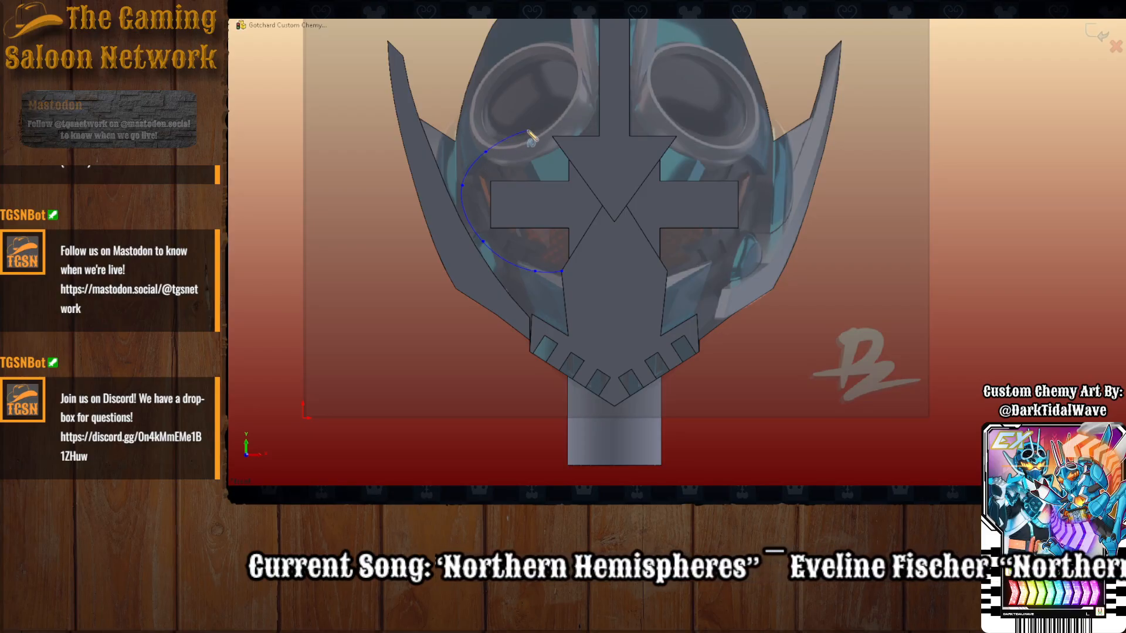
left_click(529, 131)
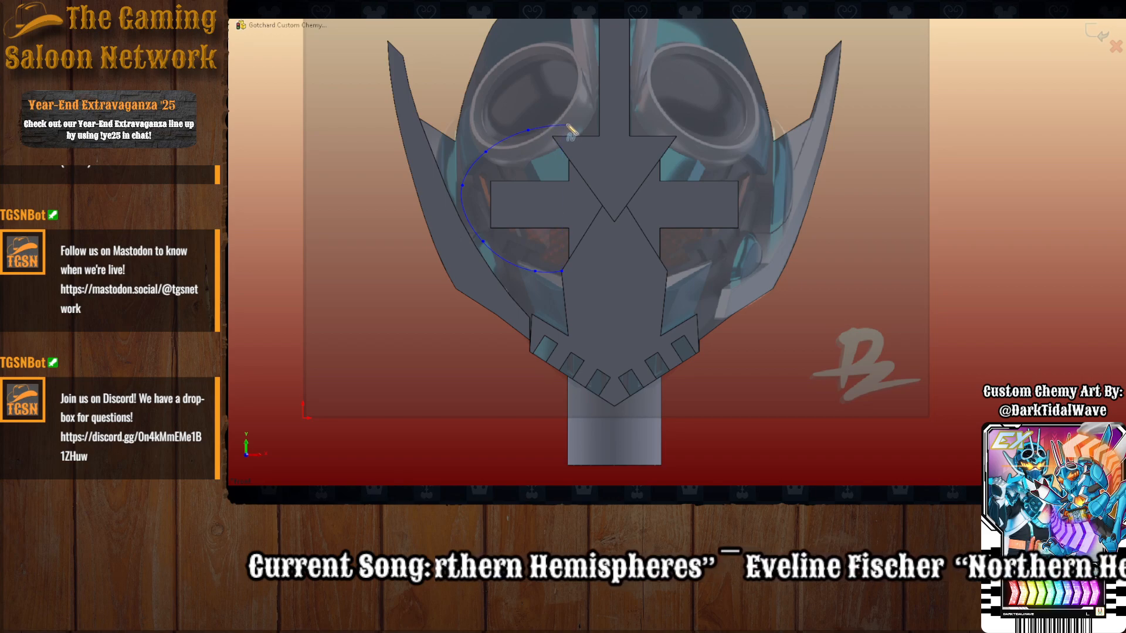
double_click(600, 120)
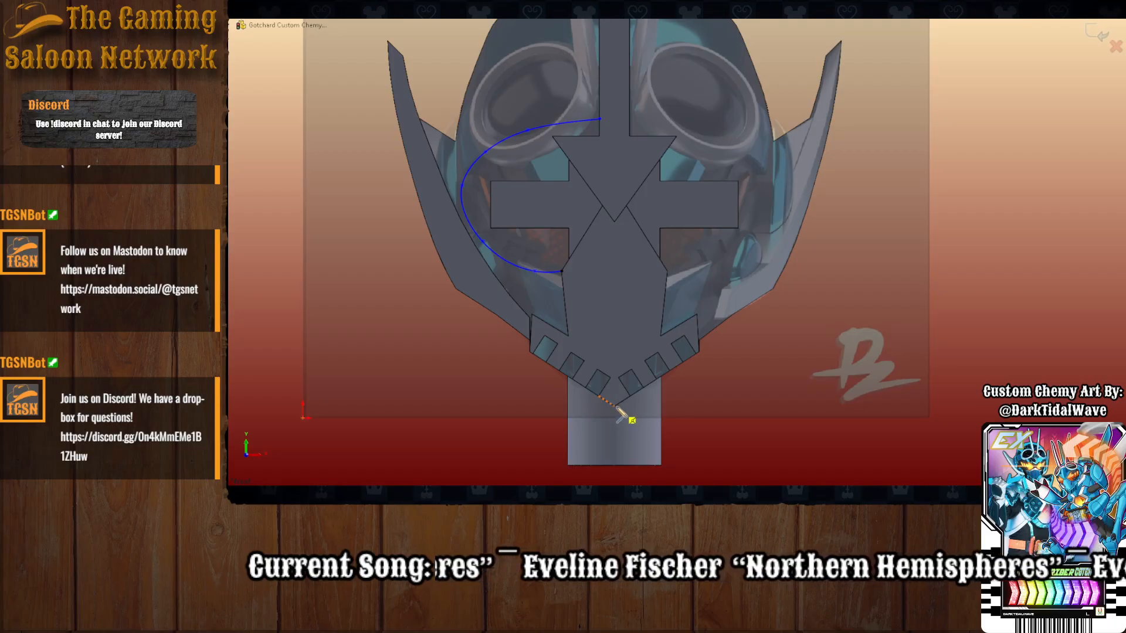
Draw a vertical line from the chin tip up into the arrow shaft and mirror the eye spline about it.
left_click(614, 405)
left_click(616, 87)
key("Escape")
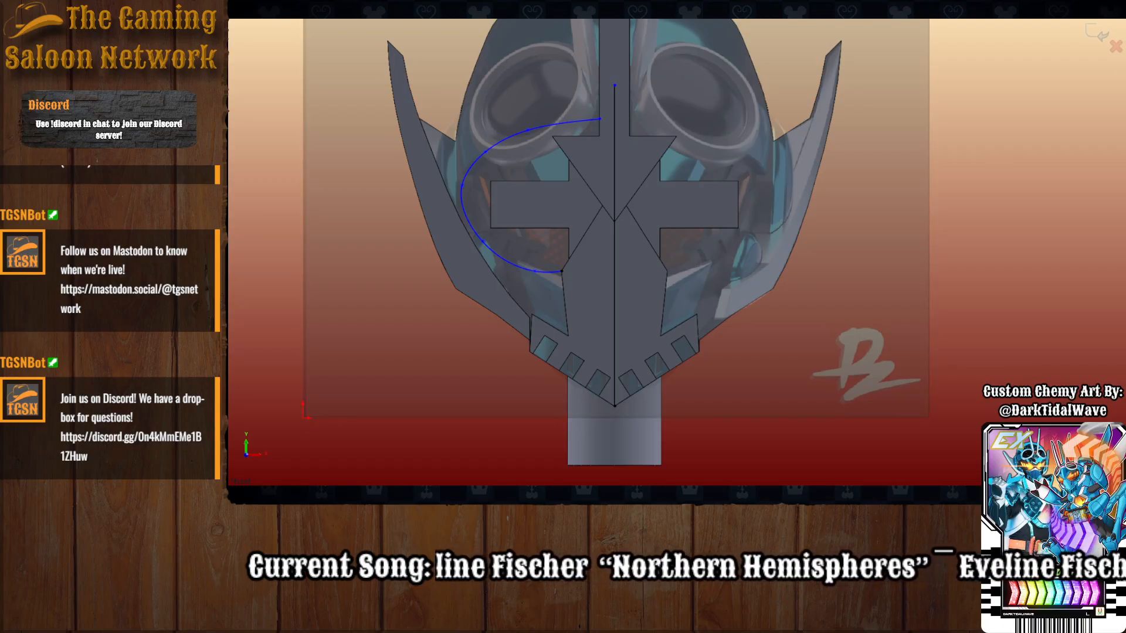
left_click(552, 128)
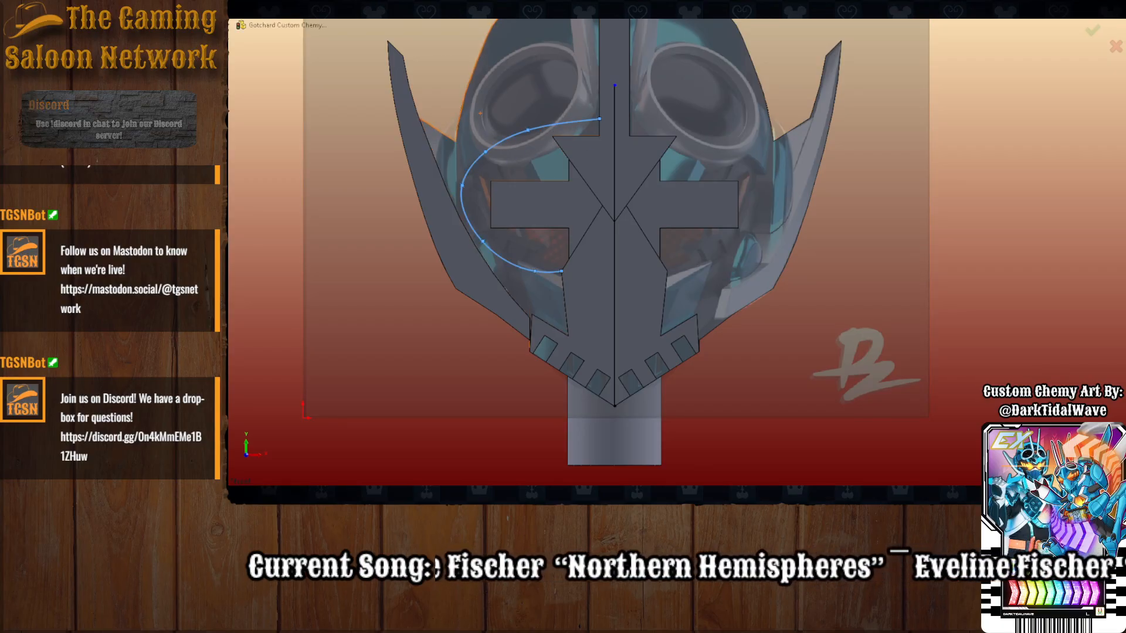
left_click(616, 201)
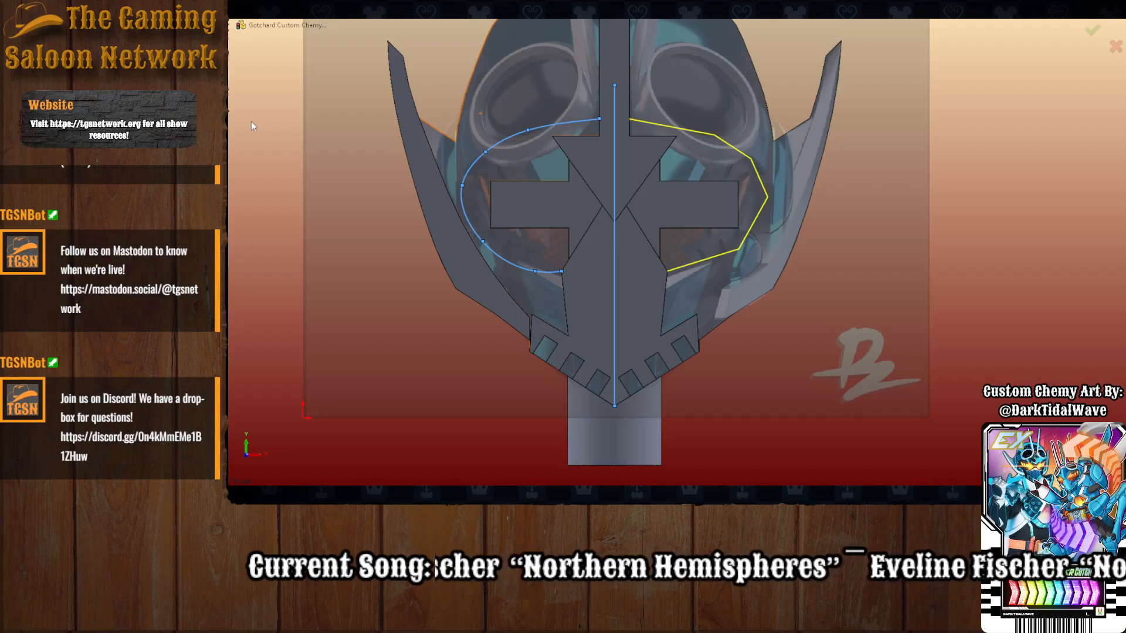
key("Return")
Trace straight lines along the arrowhead, left crossbar and face plate edges to close the left eye outline between the spline's ends.
scroll(564, 163, "down", 1)
scroll(691, 210, "up", 1)
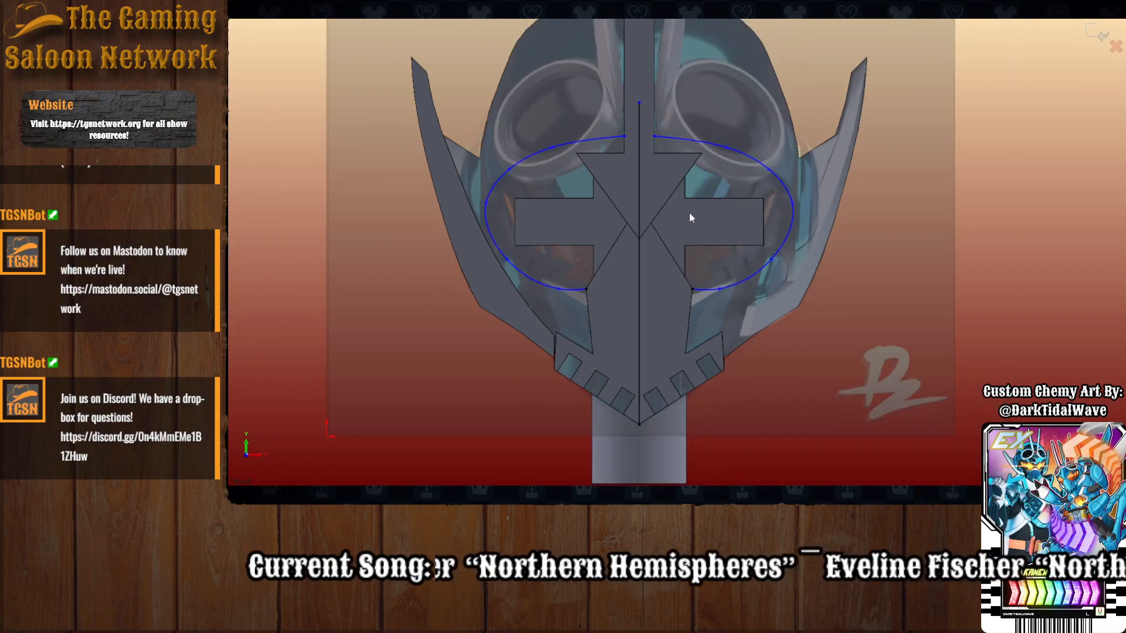
scroll(690, 212, "down", 2)
scroll(661, 244, "up", 1)
scroll(656, 246, "down", 1)
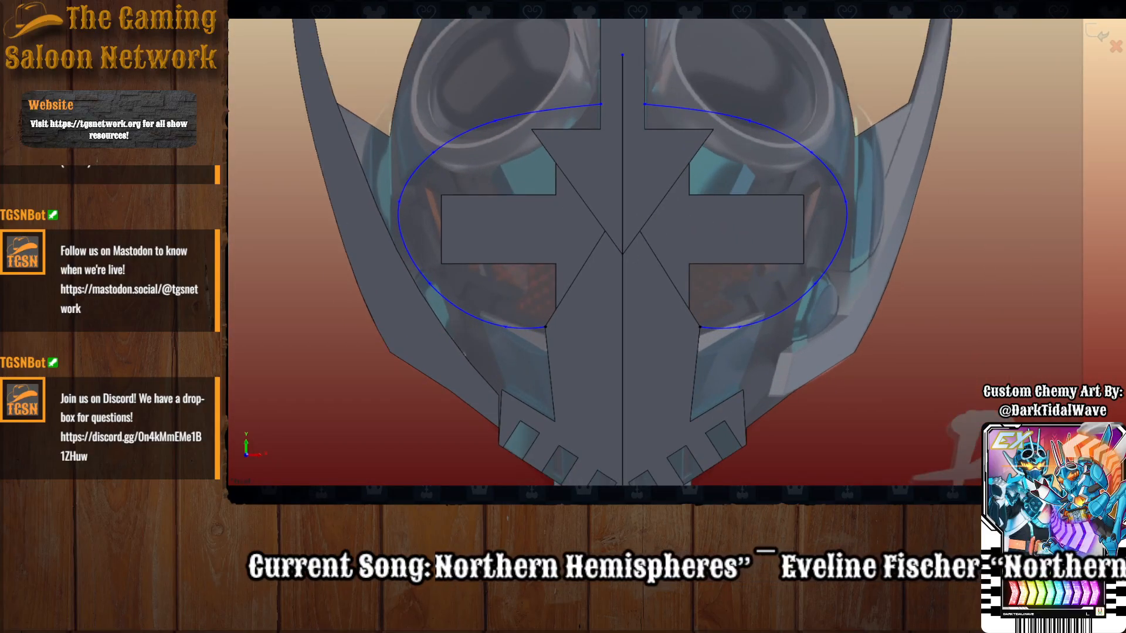
left_click(601, 129)
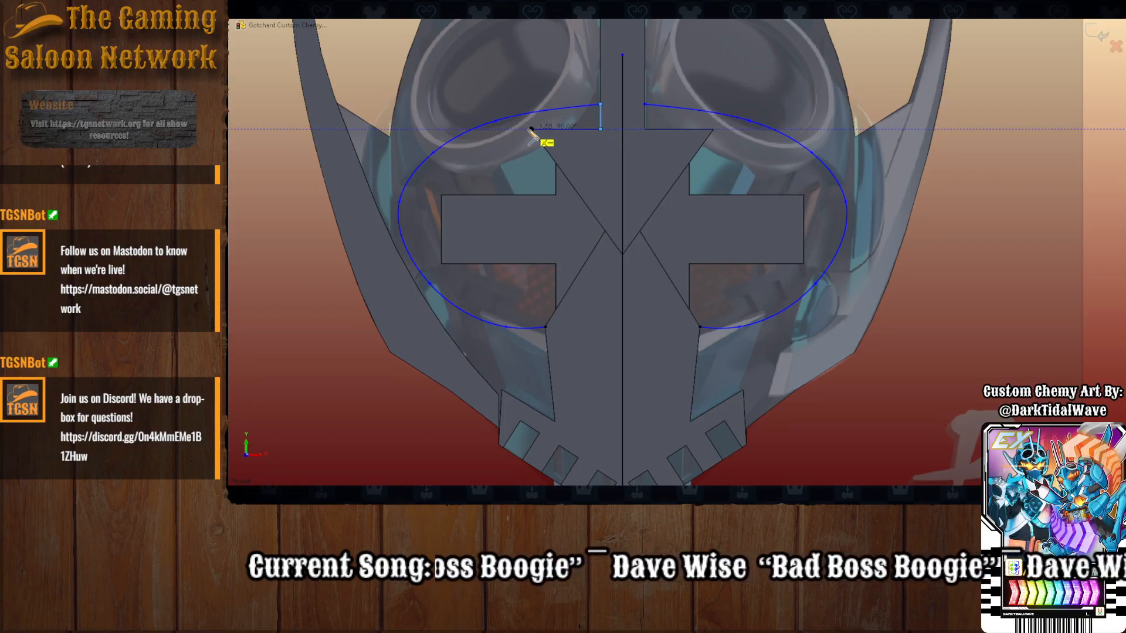
left_click(531, 128)
left_click(555, 163)
left_click(556, 195)
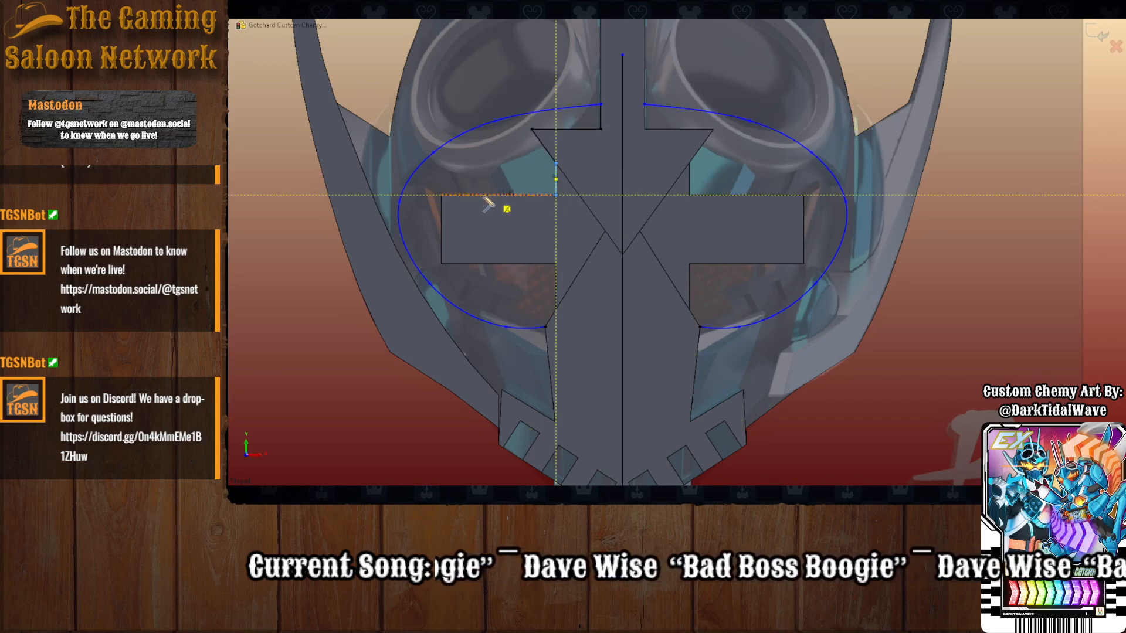
left_click(441, 195)
left_click(441, 263)
left_click(556, 263)
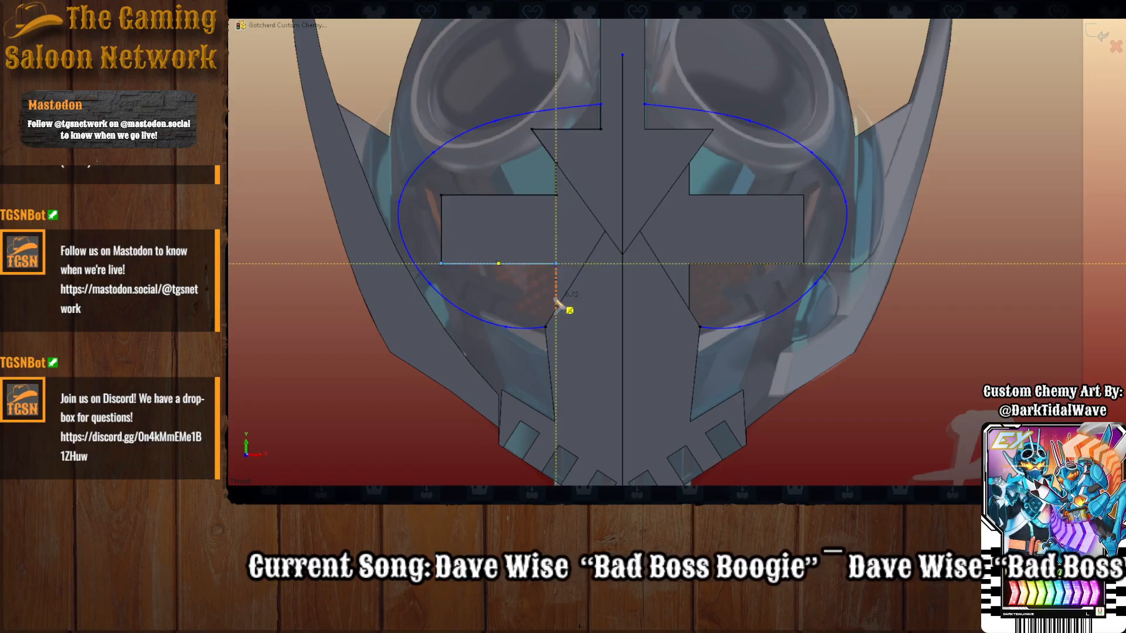
left_click(548, 321)
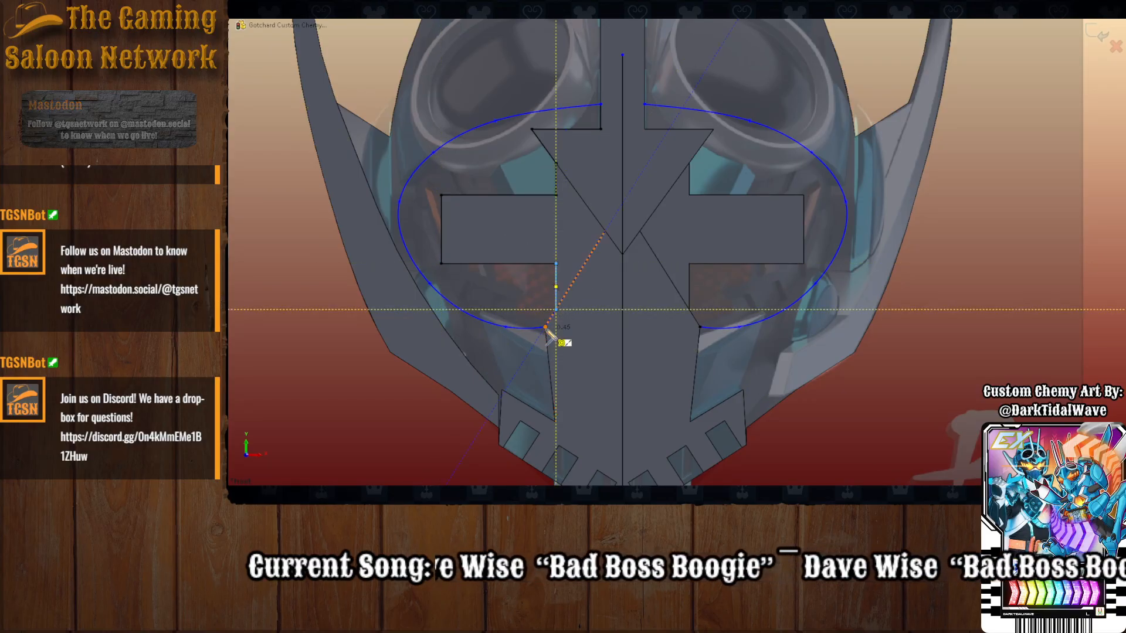
left_click(546, 327)
key("Escape")
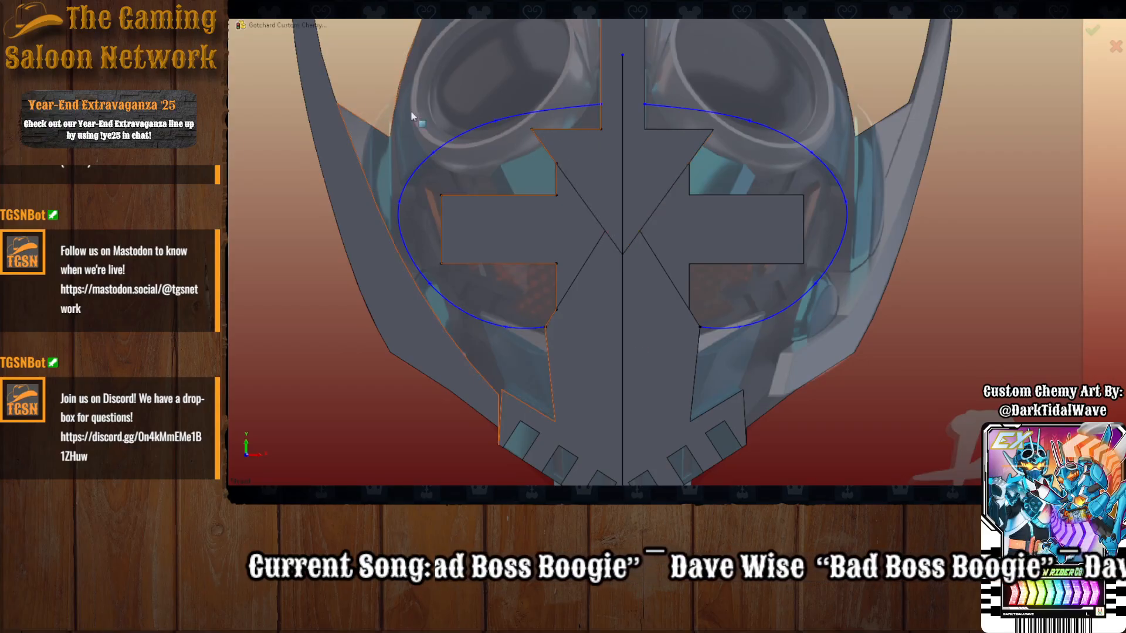
Mirror the left eye's traced inner lines about the vertical centre line to close the right eye outline.
left_click_drag(347, 51, 543, 318)
left_click_drag(610, 403, 610, 404)
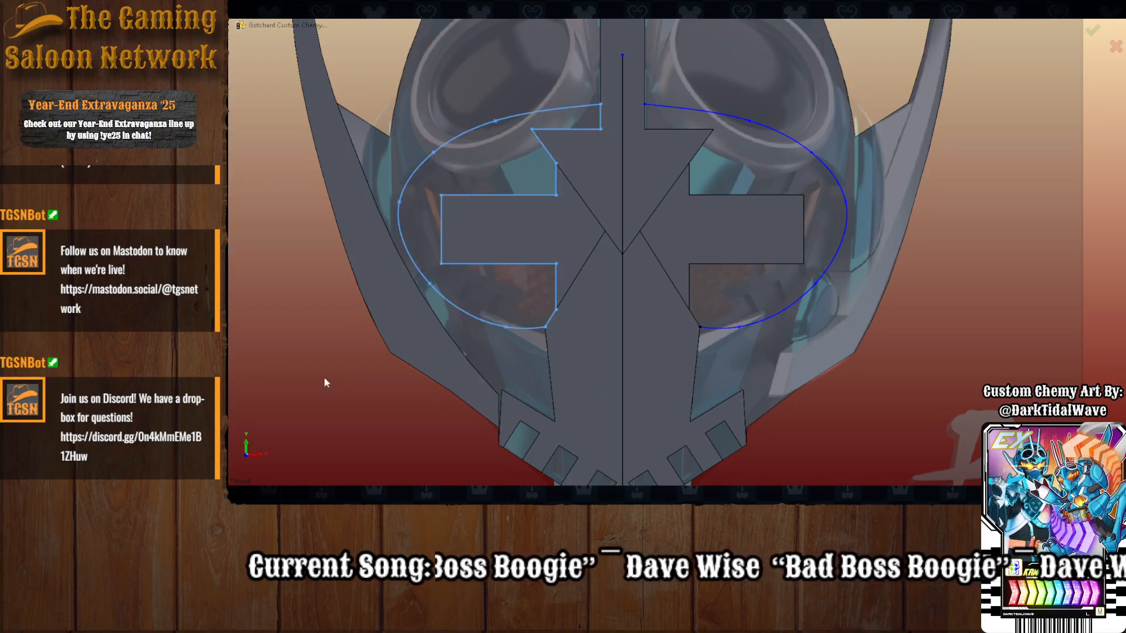
left_click(627, 347)
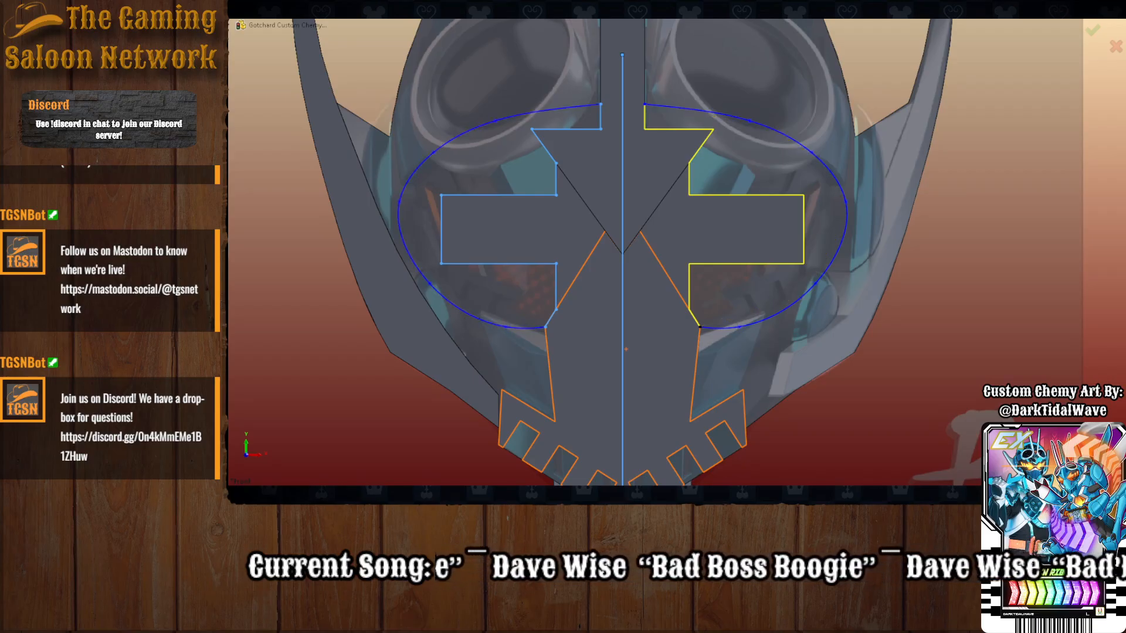
key("Return")
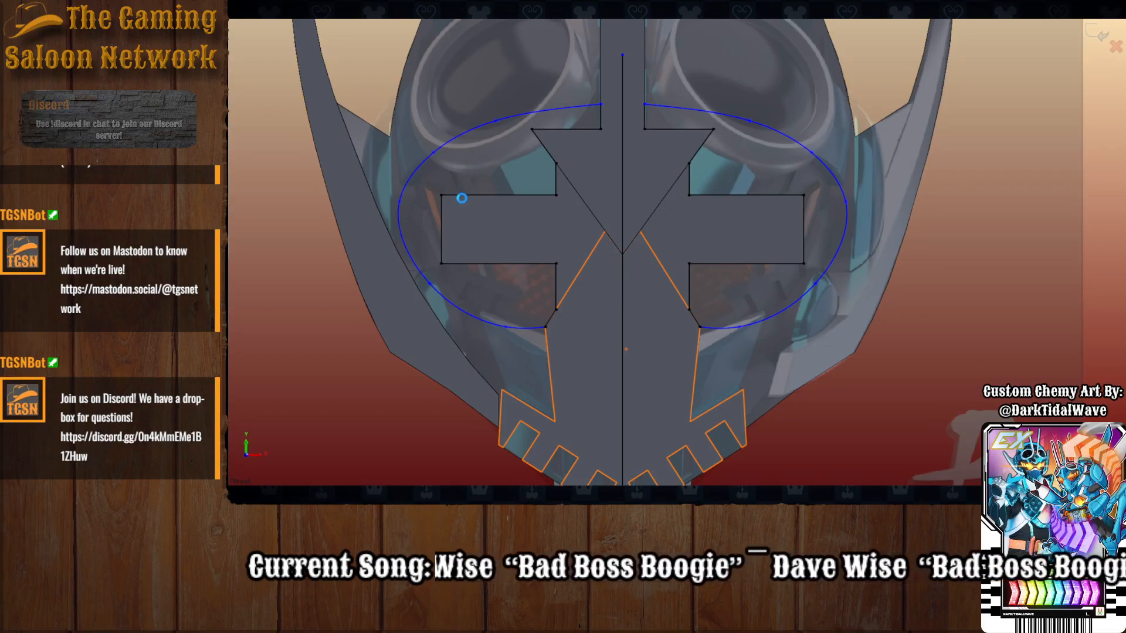
Extrude the left and right eye regions into thin raised lenses around the forehead arrow and crossbar.
mouse_move(489, 225)
middle_mouse_down()
mouse_move(485, 174)
mouse_move(487, 184)
middle_mouse_up()
left_click(490, 139)
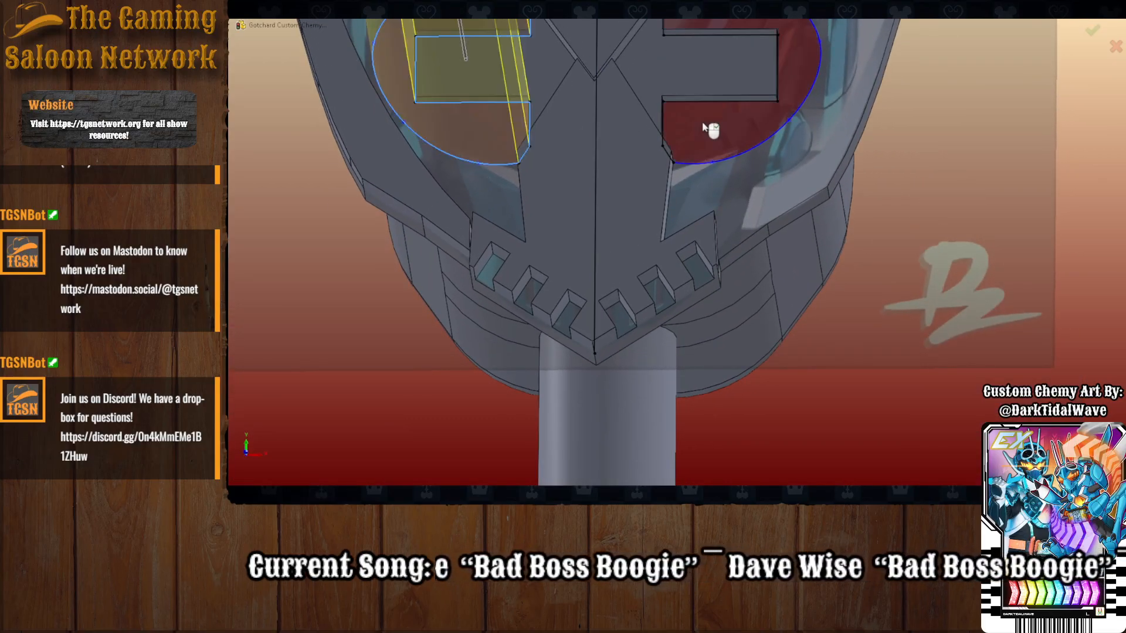
left_click(705, 124)
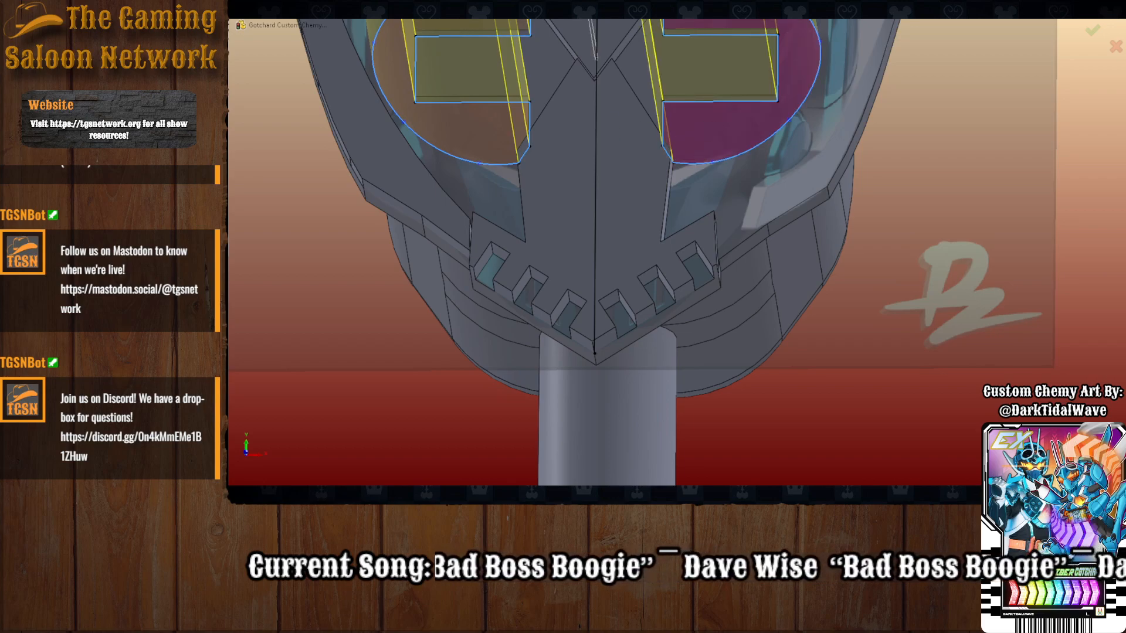
key("Return")
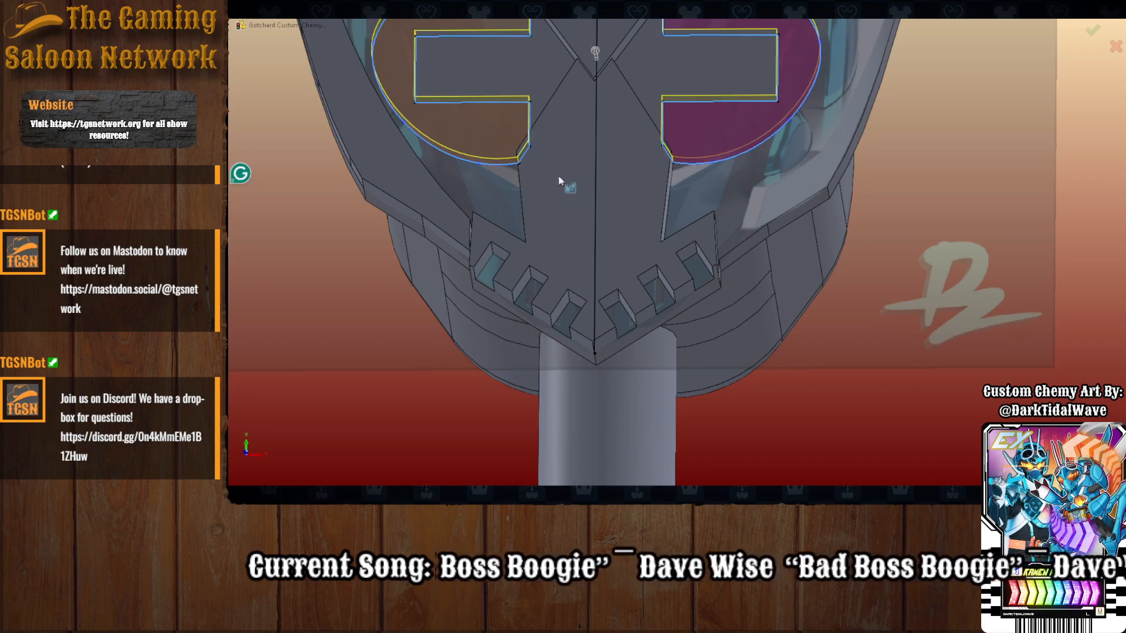
middle_click_drag(560, 178, 577, 108)
scroll(648, 139, "up", 4)
scroll(719, 180, "down", 4)
middle_click_drag(719, 180, 683, 167)
scroll(687, 147, "up", 4)
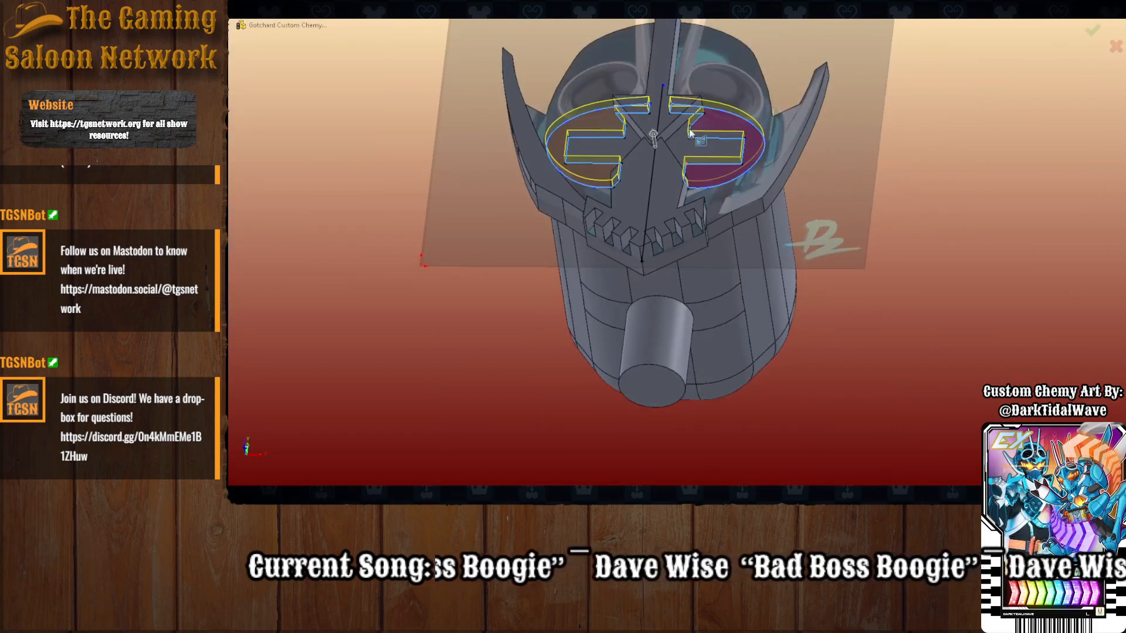
scroll(690, 126, "down", 3)
middle_click_drag(663, 217, 661, 262)
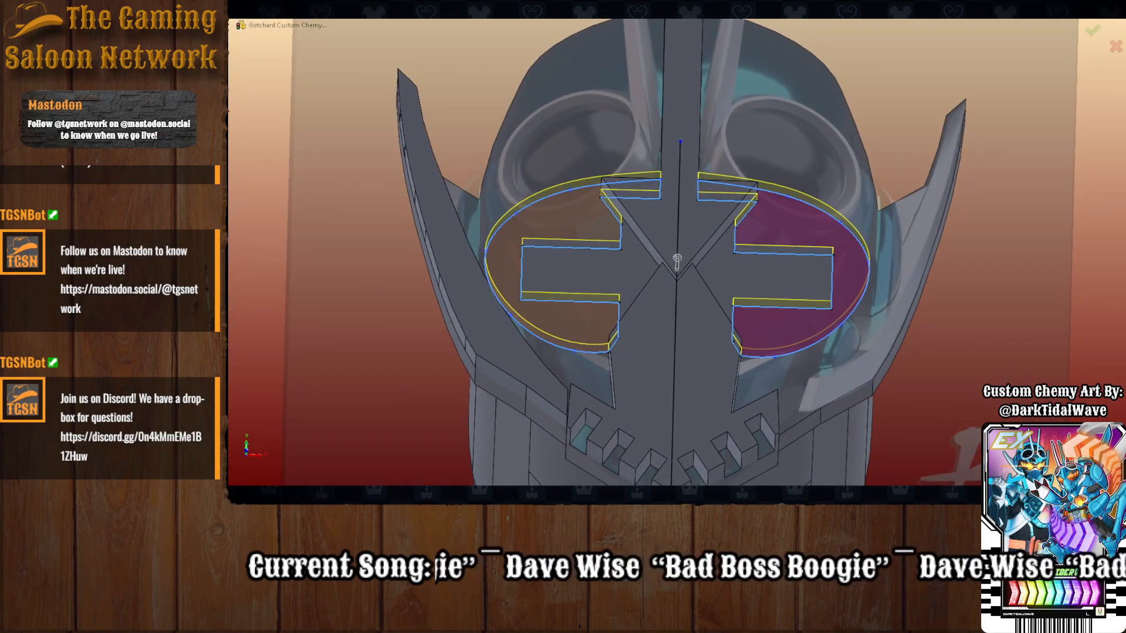
middle_click_drag(715, 319, 680, 374)
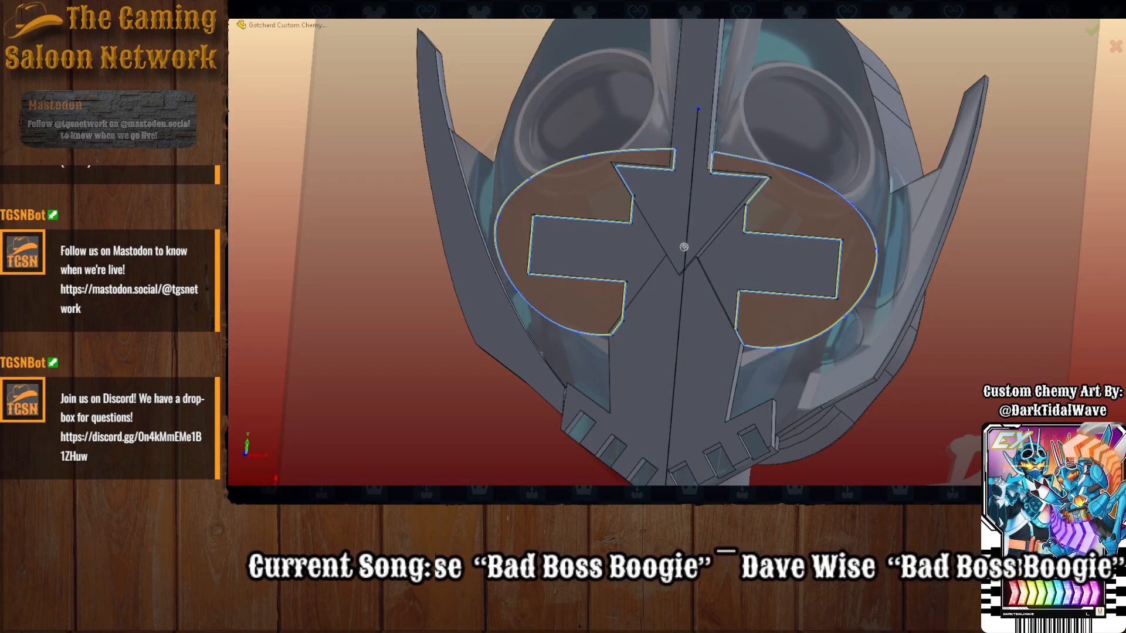
mouse_move(503, 392)
middle_mouse_down()
mouse_move(510, 372)
mouse_move(542, 378)
mouse_move(459, 461)
mouse_move(495, 420)
mouse_move(513, 450)
middle_mouse_up()
scroll(674, 243, "up", 4)
scroll(705, 228, "down", 2)
middle_click_drag(698, 264, 689, 318)
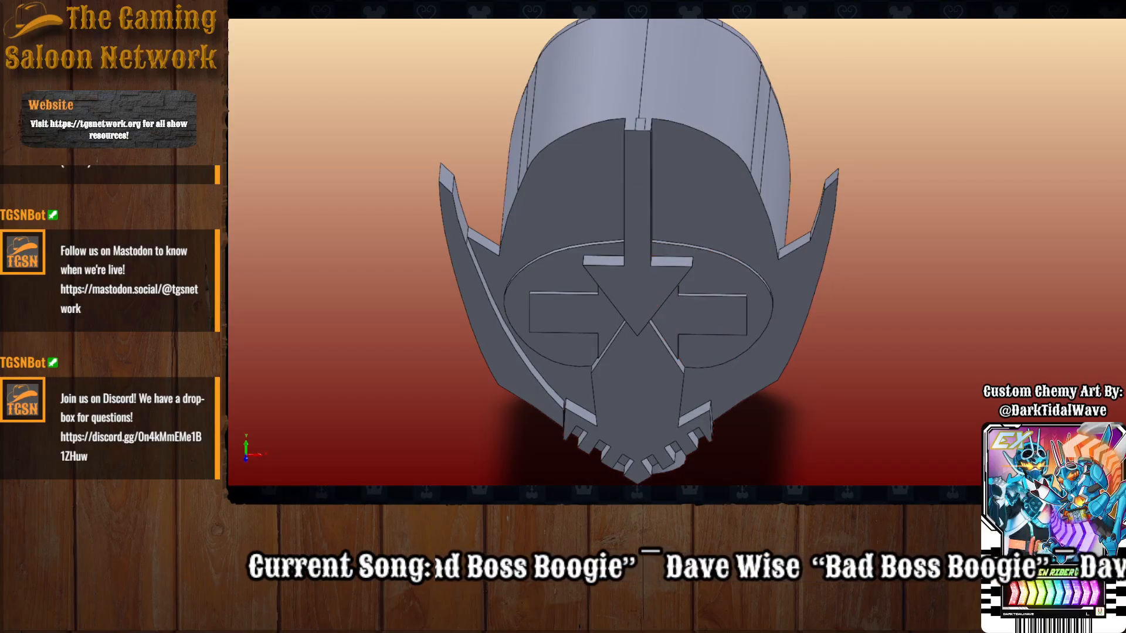
Start a sketch on the helmet's front face and insert the reference picture as a semi-transparent sketch picture aligned to the helmet.
left_click(710, 189)
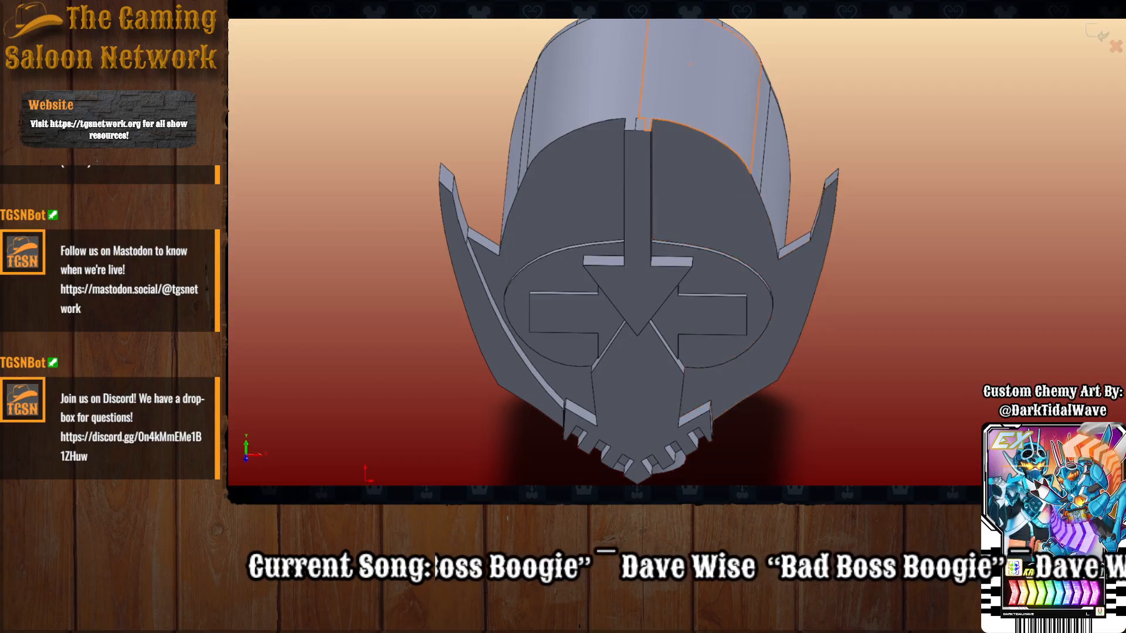
scroll(654, 335, "up", 3)
left_click(612, 366)
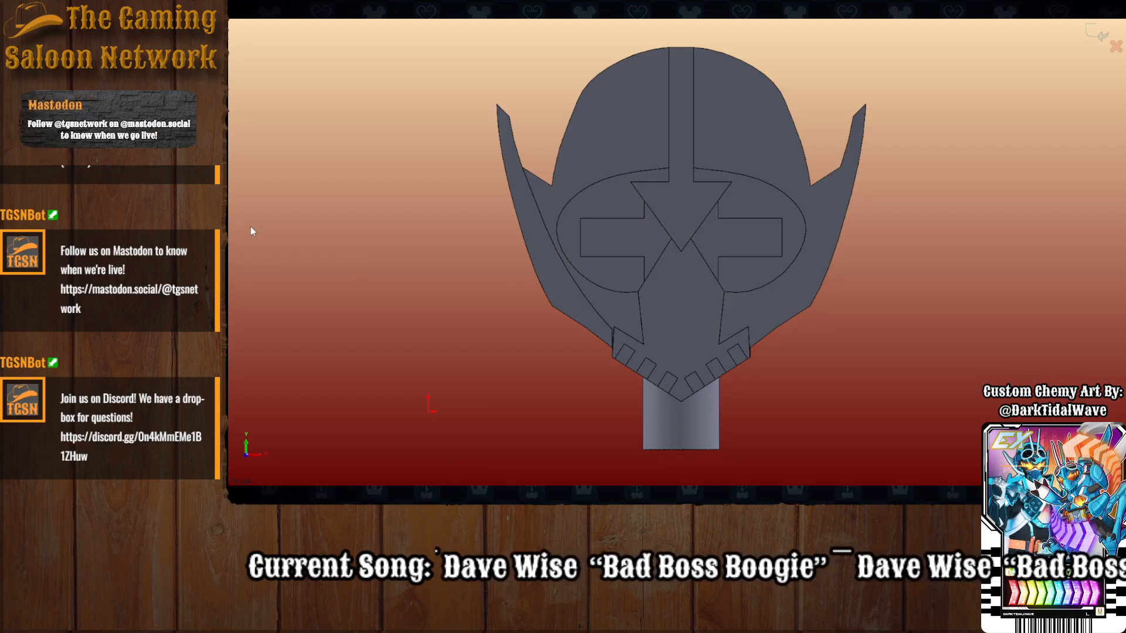
double_click(656, 139)
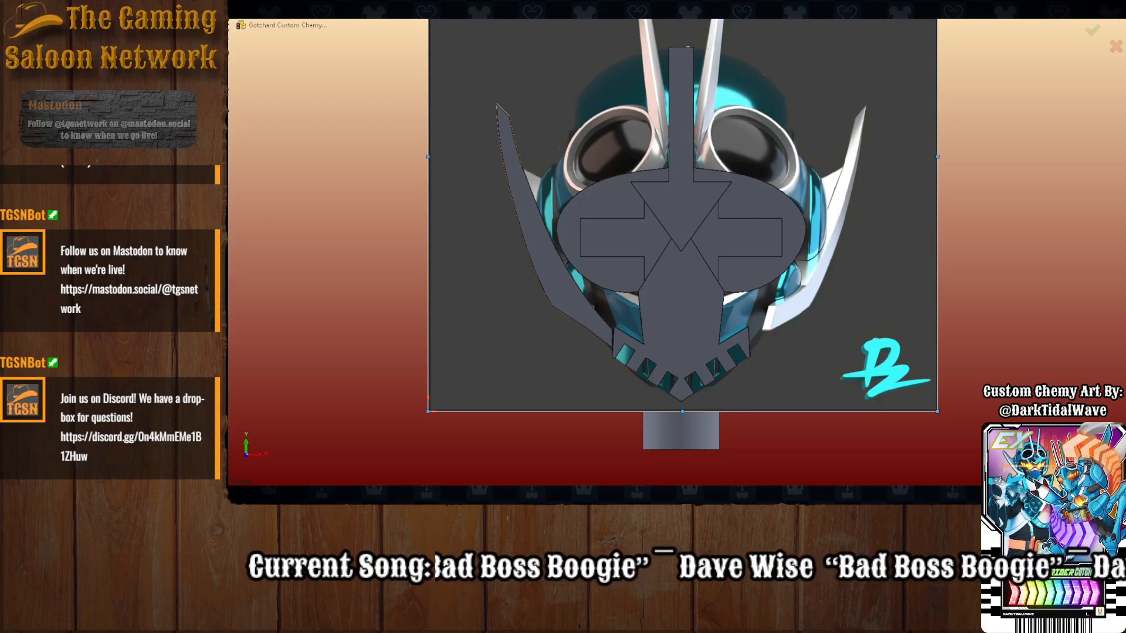
key("Return")
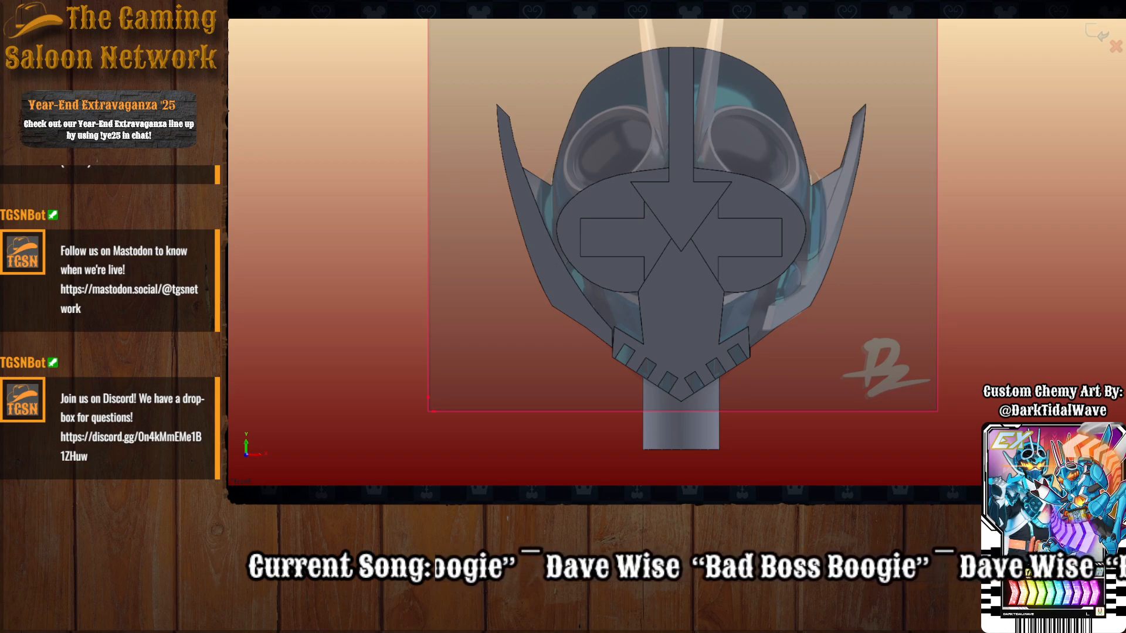
Draw a tilted ellipse over the left goggle lens in the reference picture.
left_click(609, 149)
key("Escape")
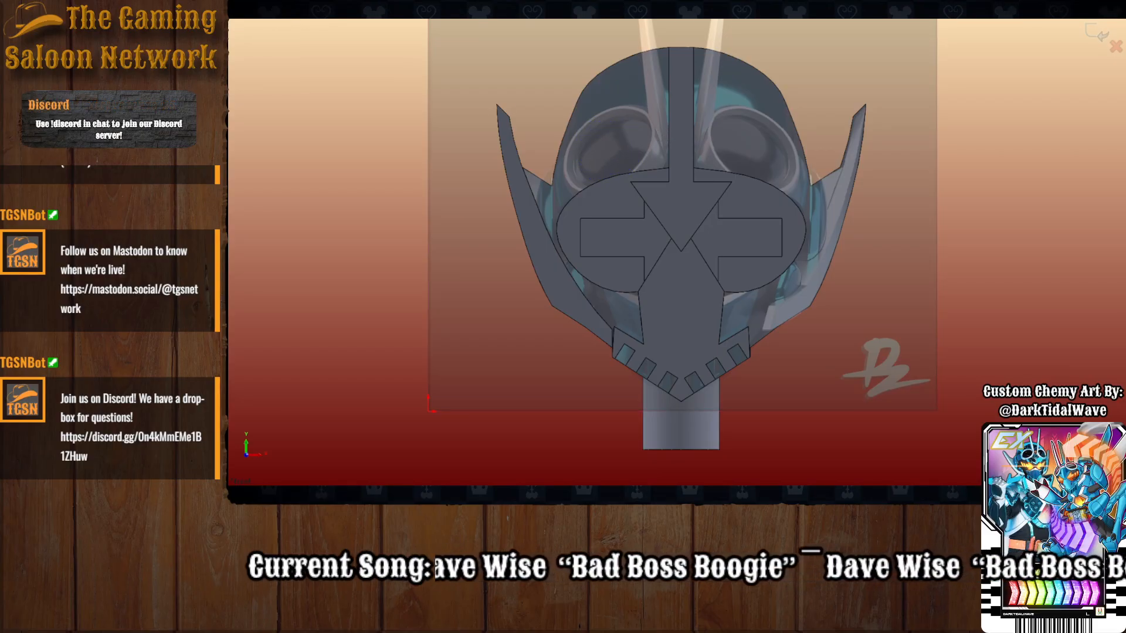
left_click(608, 151)
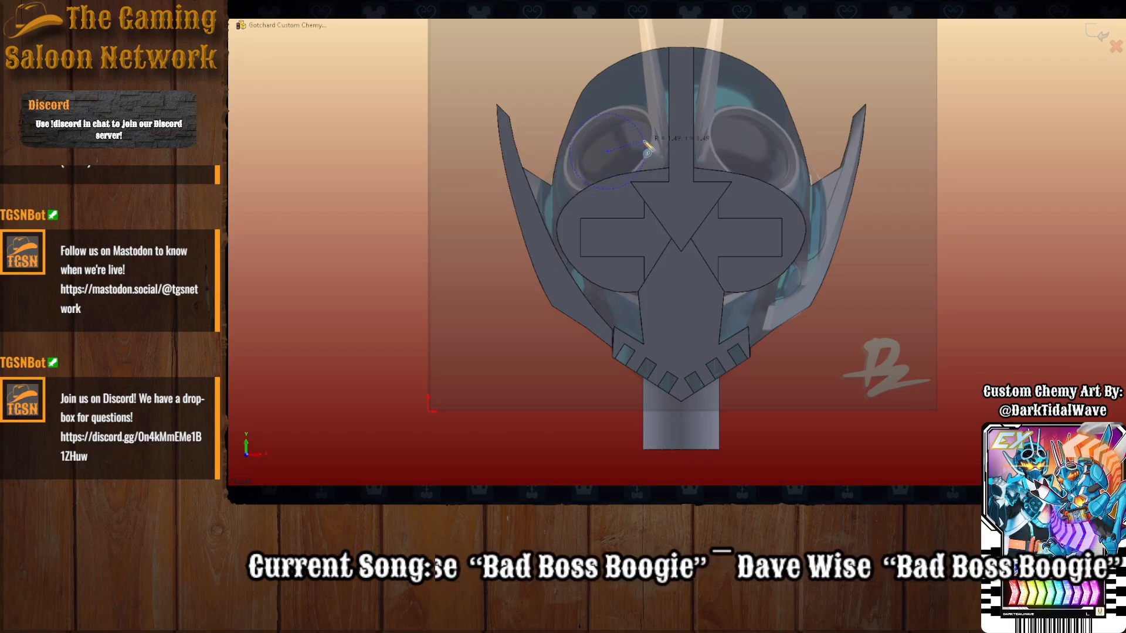
left_click(651, 137)
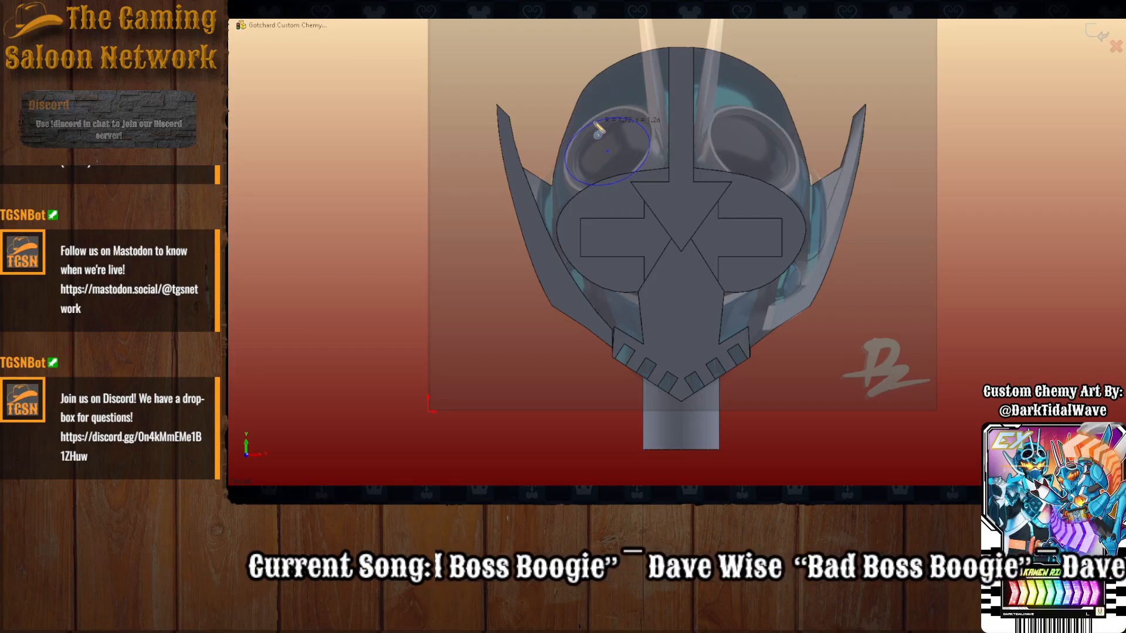
left_click(596, 122)
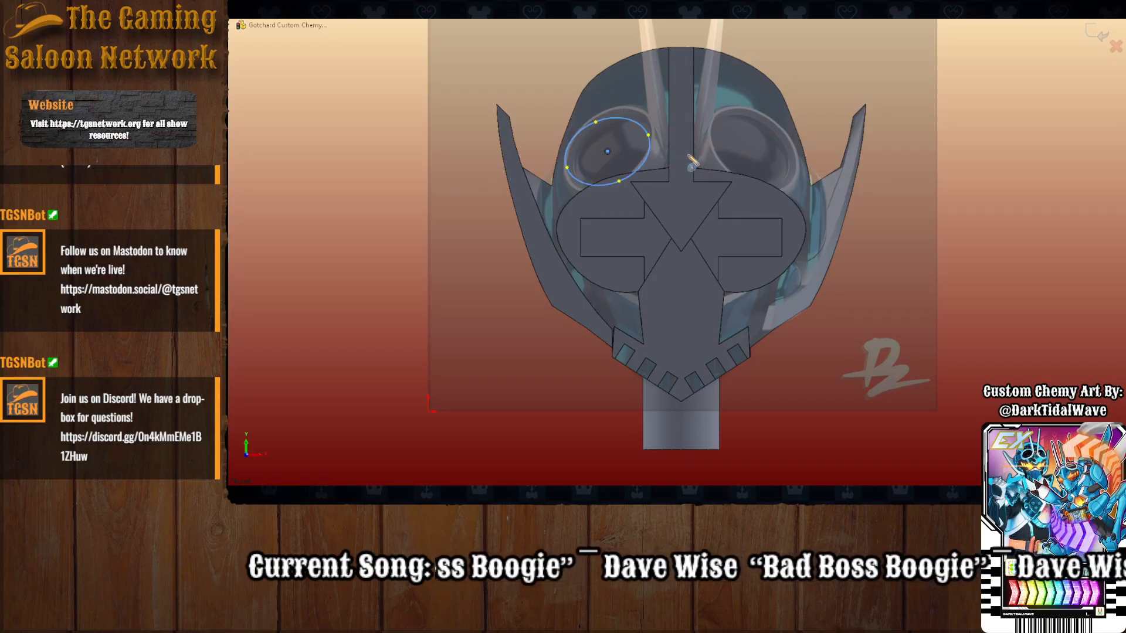
Reshape the left goggle ellipse by moving its axis points, making it steeper and higher on the forehead.
scroll(662, 136, "up", 3)
mouse_move(641, 152)
left_mouse_down()
mouse_move(651, 144)
mouse_move(643, 133)
left_mouse_up()
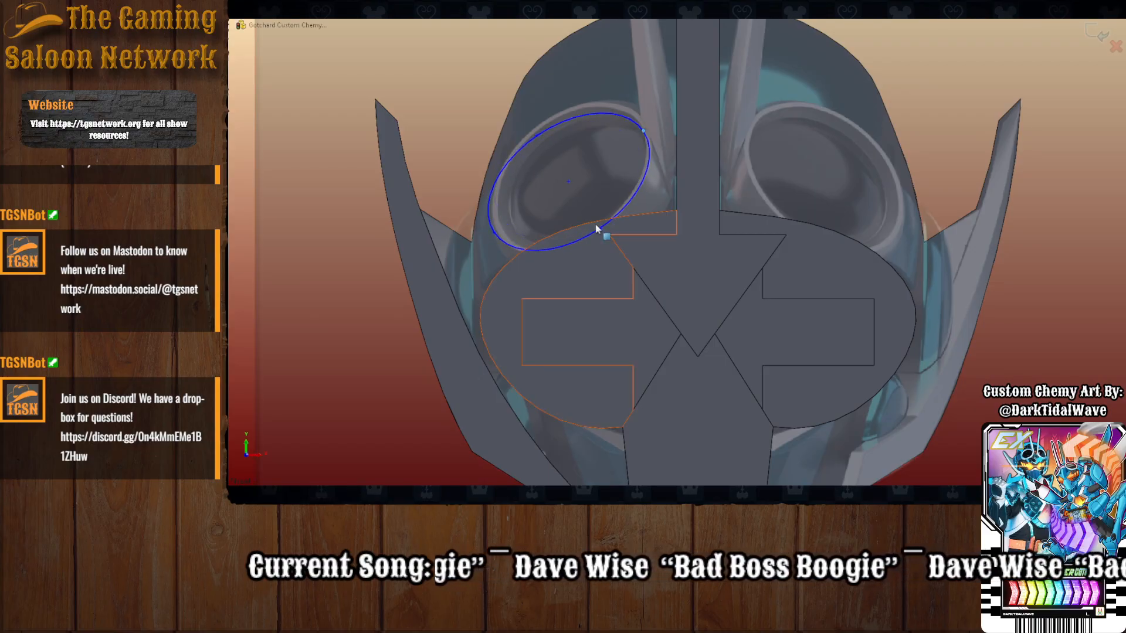
left_click_drag(532, 128, 557, 107)
scroll(654, 200, "down", 1)
scroll(654, 200, "up", 1)
scroll(654, 200, "down", 1)
scroll(684, 205, "up", 1)
scroll(684, 206, "down", 1)
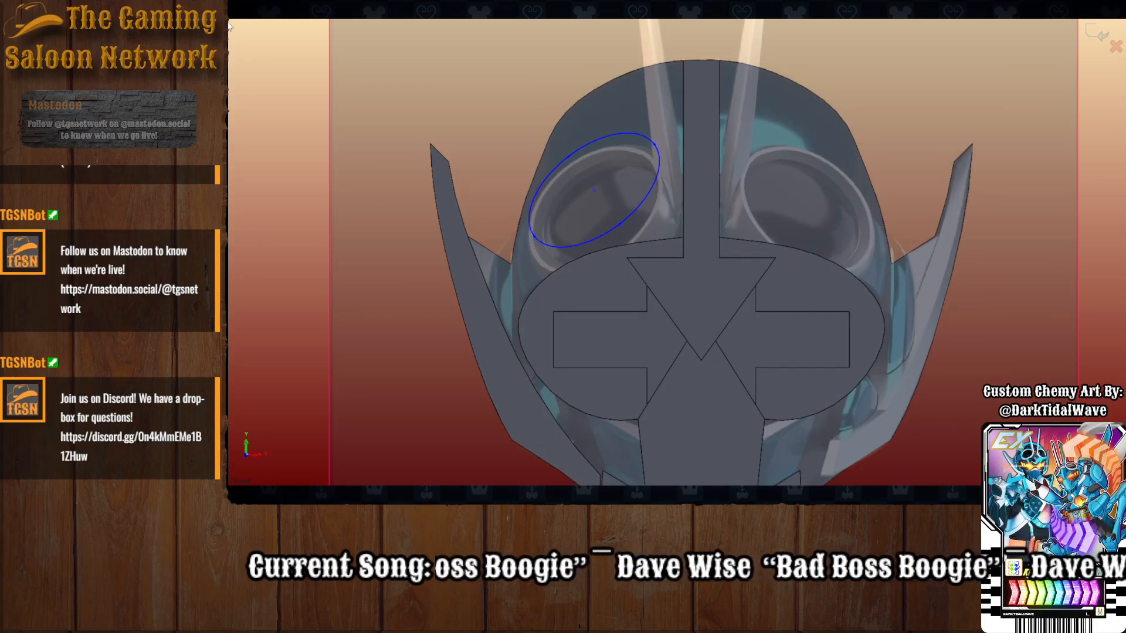
Draw three connected lines from the goggle ellipse's outer lower end to the helmet's left side edge and back, forming the side strap.
left_click(534, 235)
left_click(514, 240)
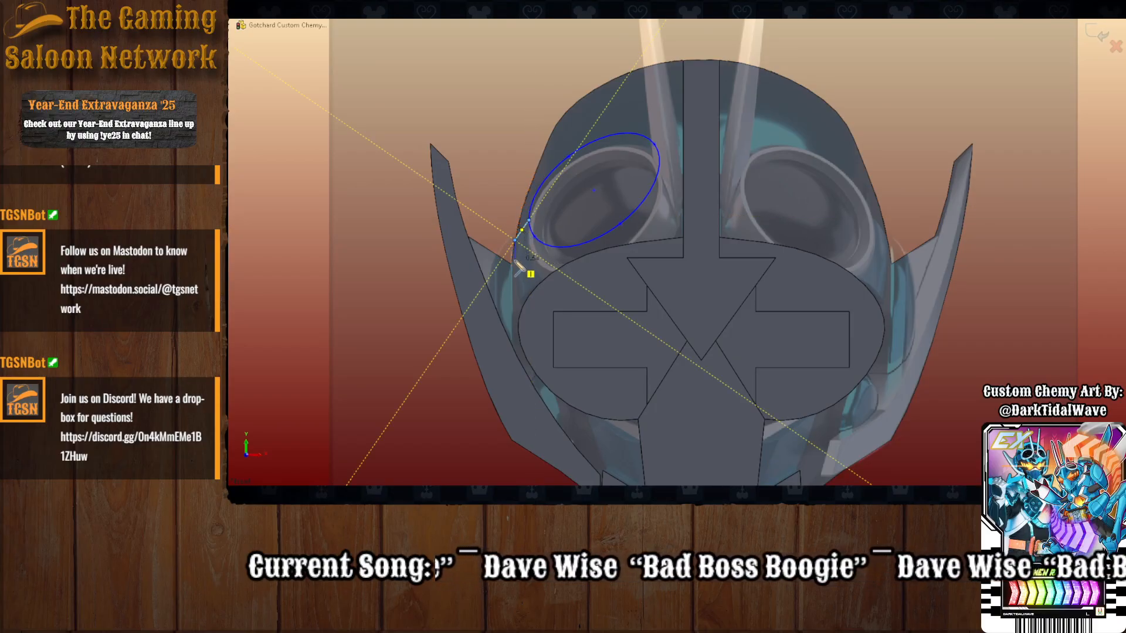
left_click(511, 263)
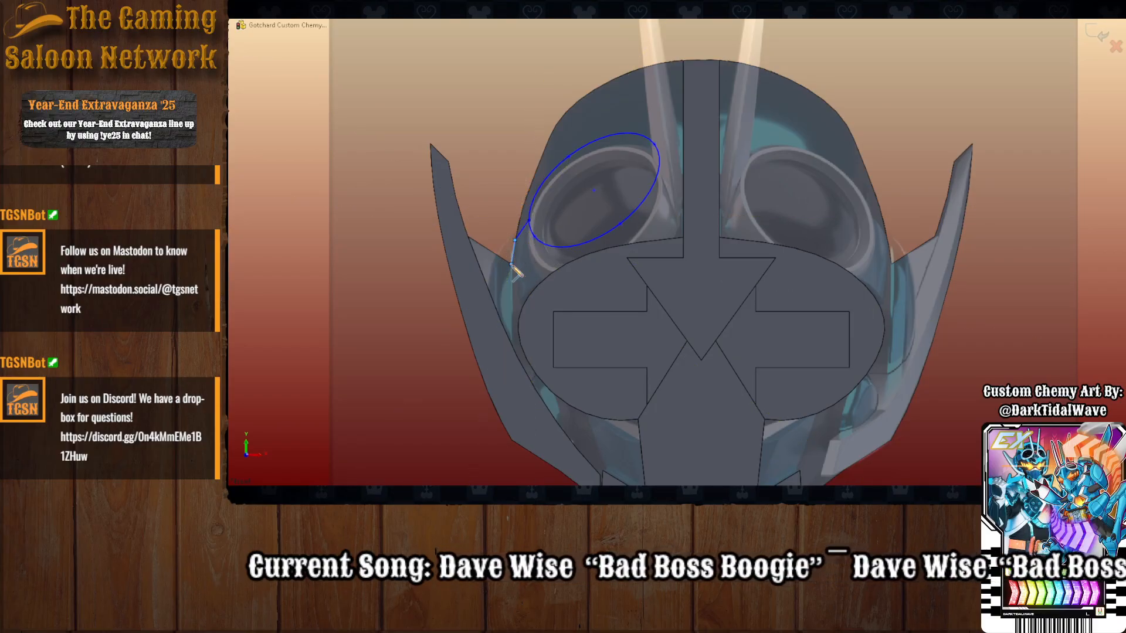
left_click(538, 241)
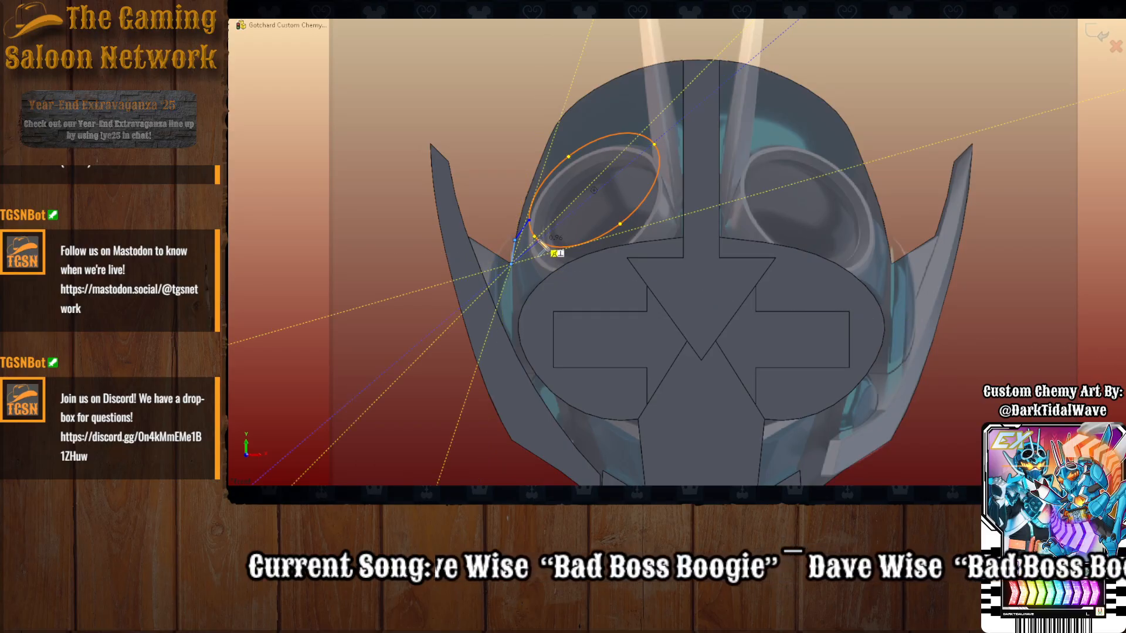
key("Escape")
key("Escape")
scroll(713, 199, "up", 1)
scroll(713, 200, "down", 1)
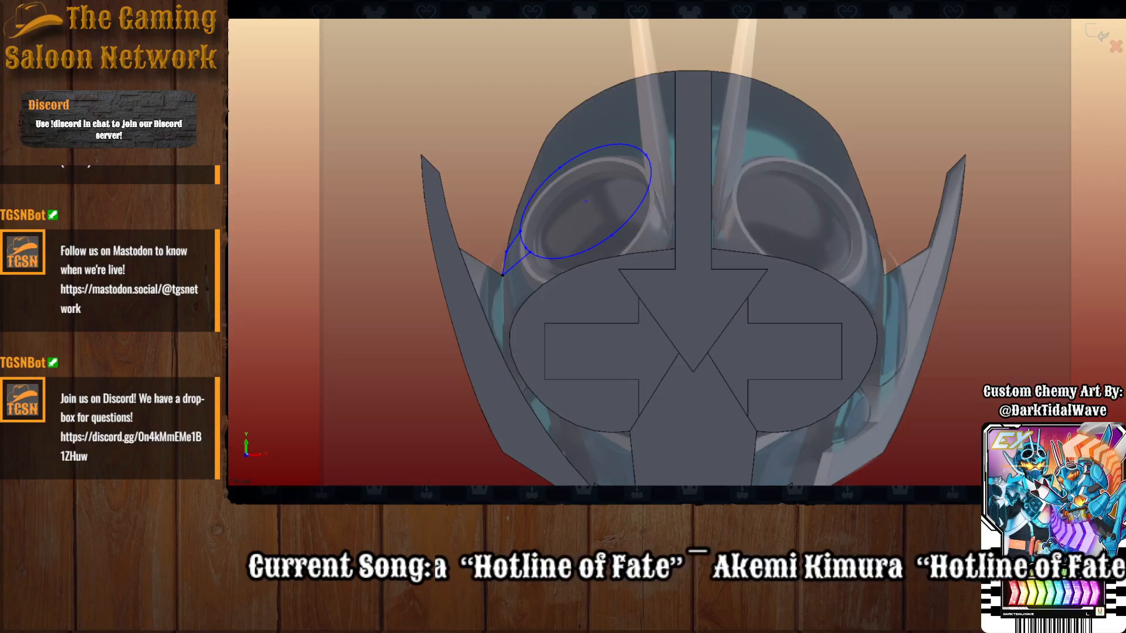
left_click(514, 263)
left_click(514, 241)
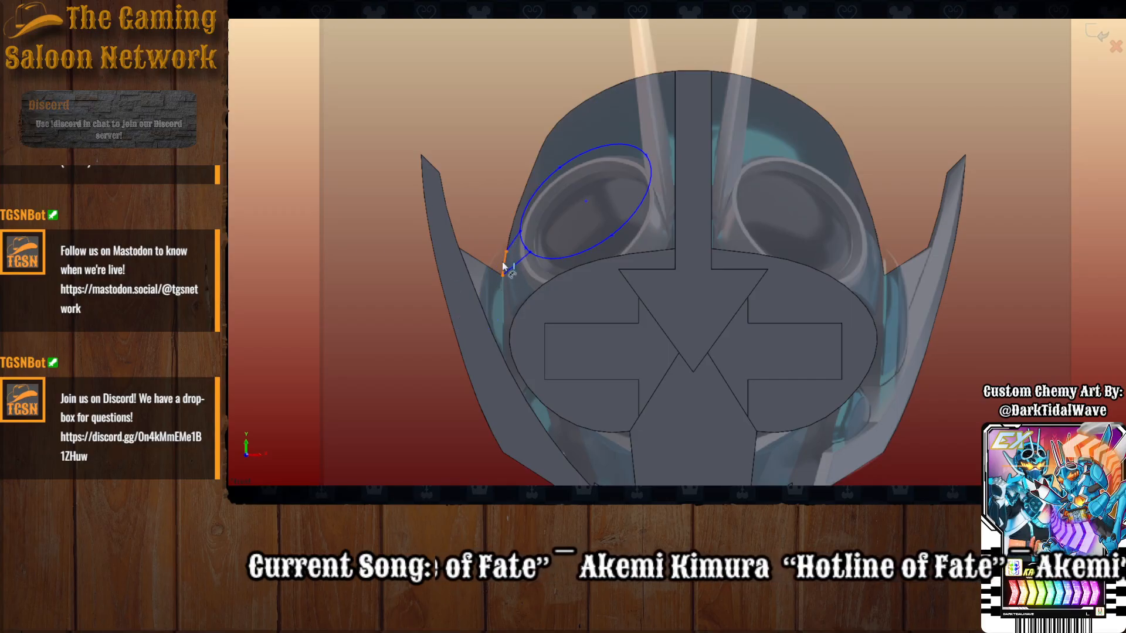
key("Escape")
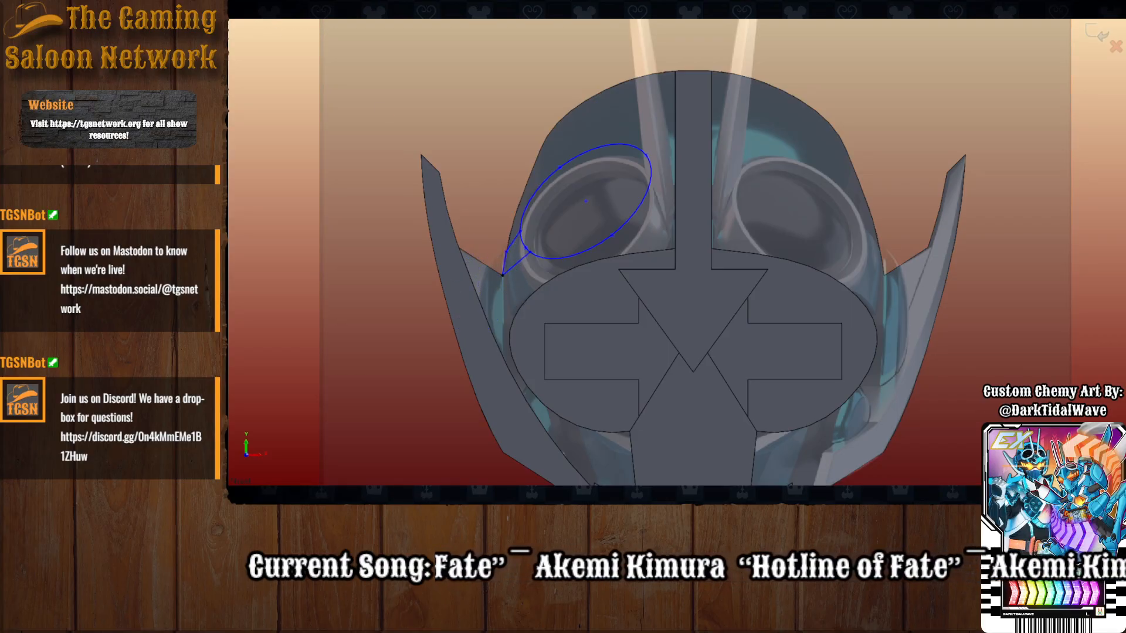
left_click(651, 165)
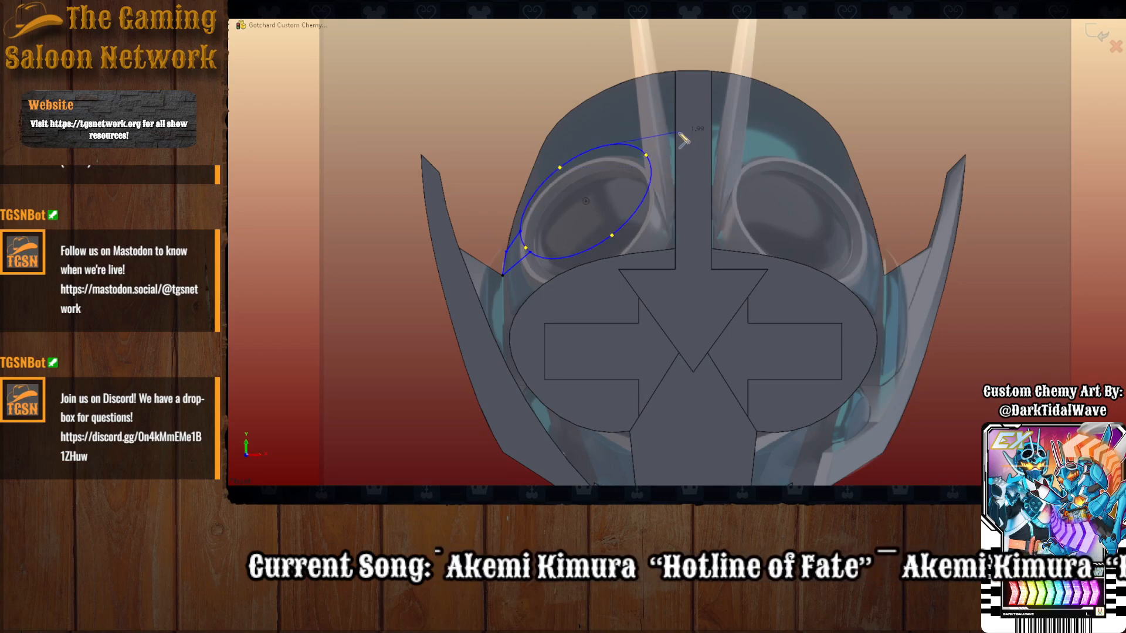
key("Escape")
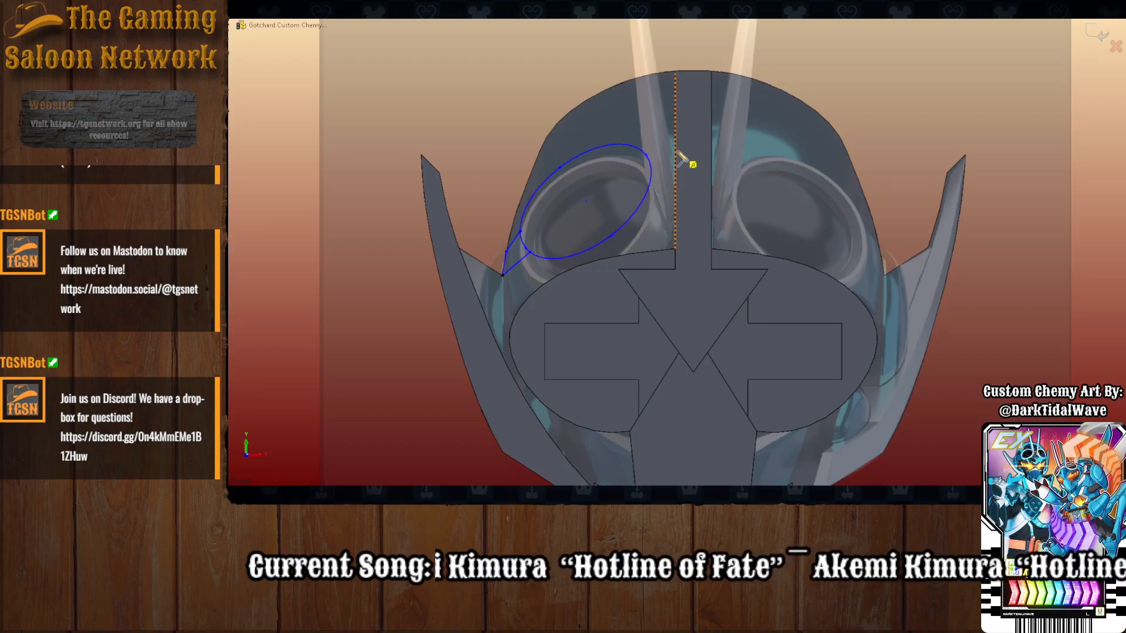
Draw two horizontal lines between the goggle ellipse's inner side and the arrow shaft's left edge as the goggle bridge.
left_click_drag(638, 146, 633, 146)
key("Escape")
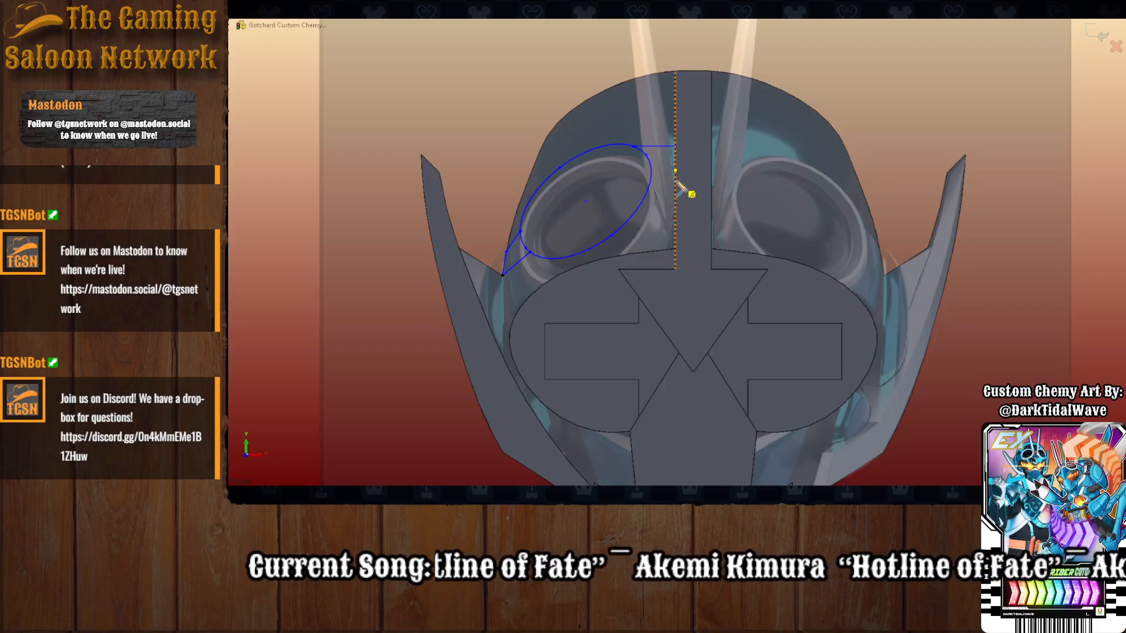
left_click_drag(675, 189, 648, 190)
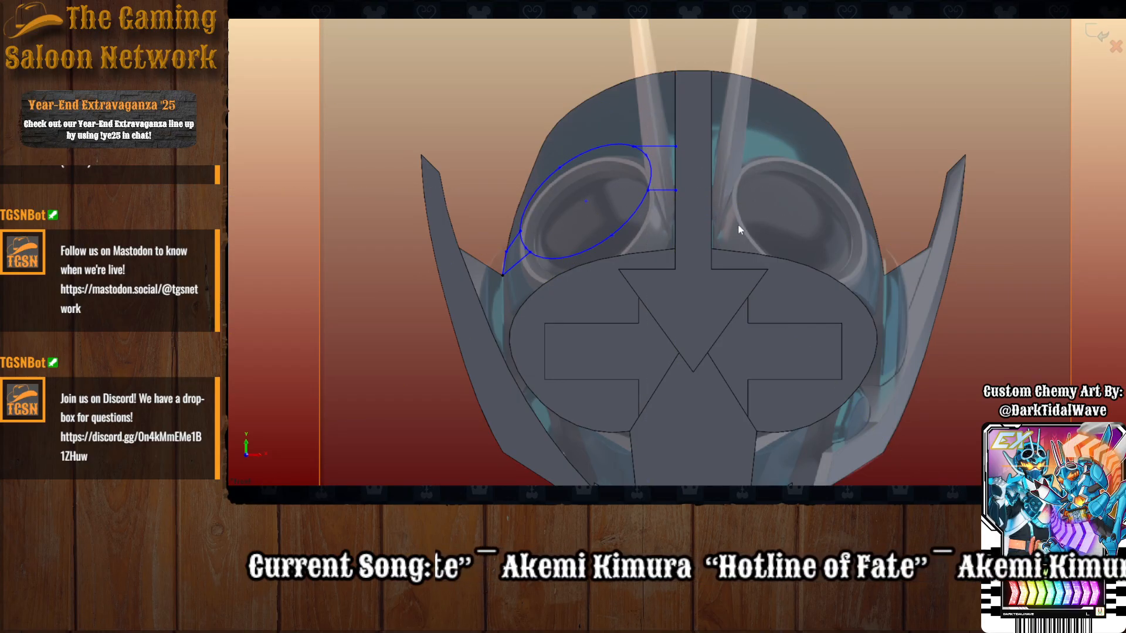
Dimension the vertical gap between the two goggle bridge lines at 1.
left_click(668, 191)
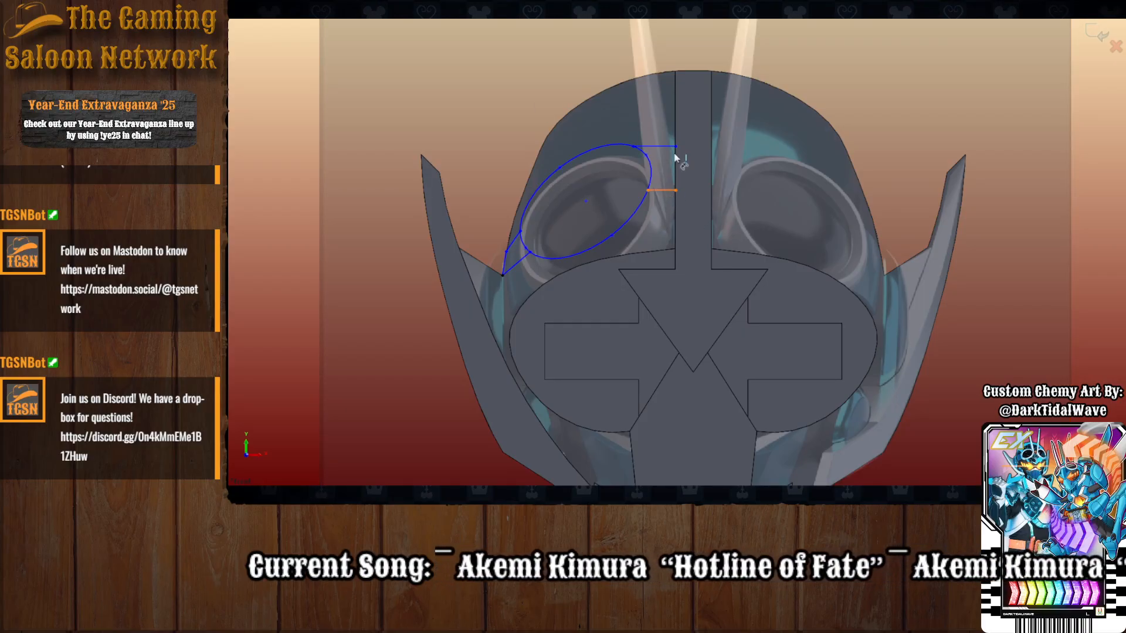
left_click(664, 146)
left_click(699, 165)
left_click(703, 193)
type("1")
key("Return")
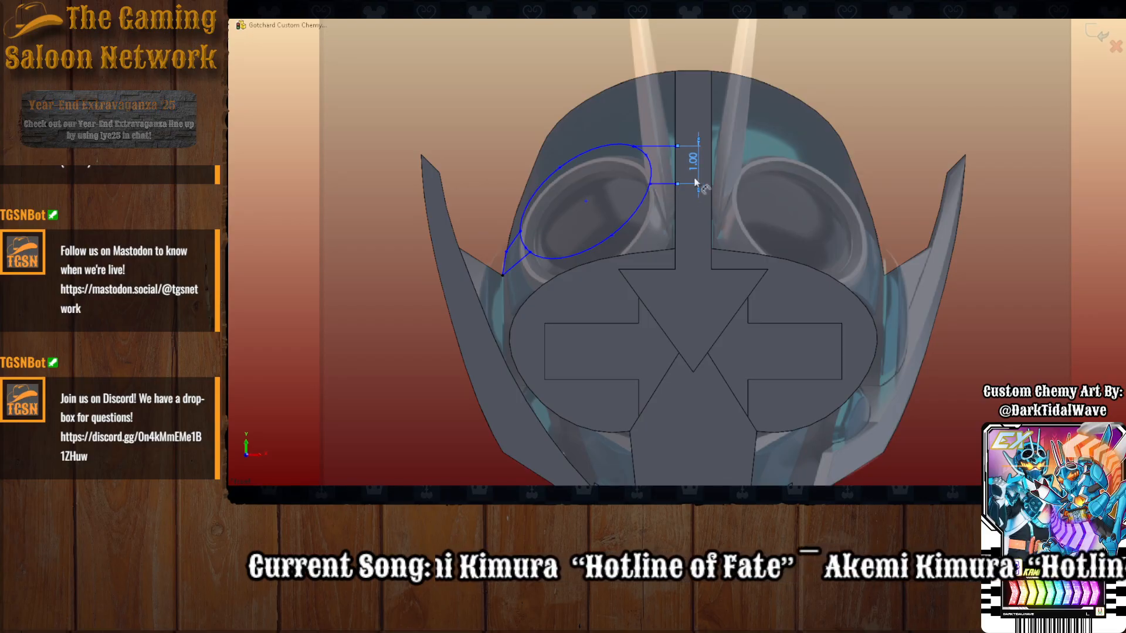
Set the gap between the bridge lines to 0.75 and move the bridge slightly lower along the goggle ellipse.
double_click(695, 165)
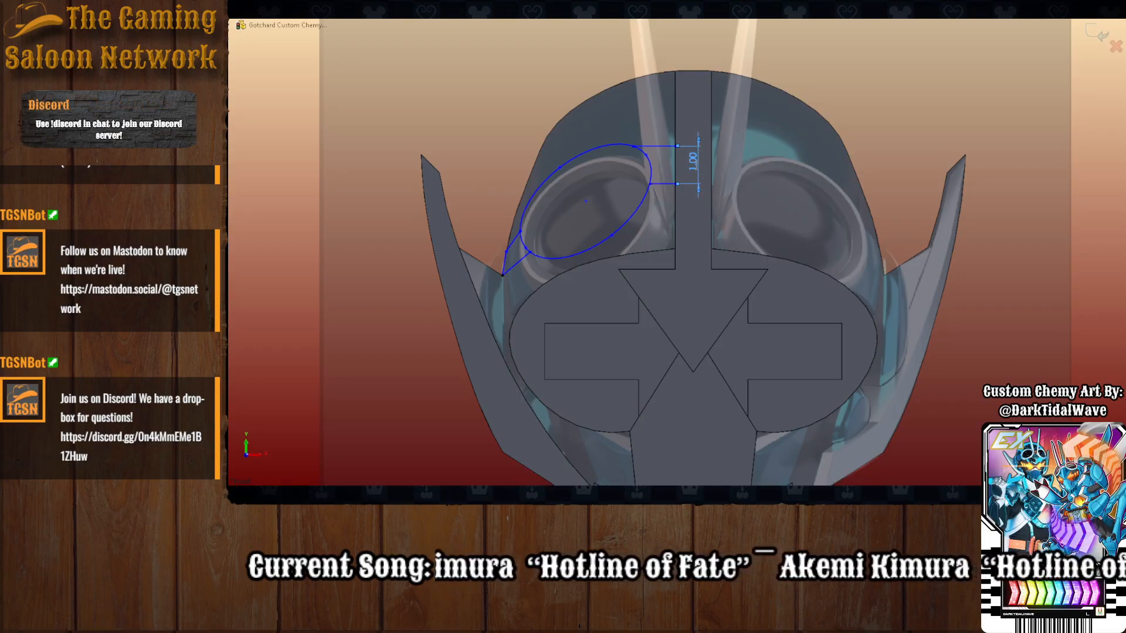
type("0.75")
key("Return")
key("Escape")
left_click_drag(660, 157, 661, 161)
scroll(762, 216, "up", 3)
scroll(758, 218, "down", 3)
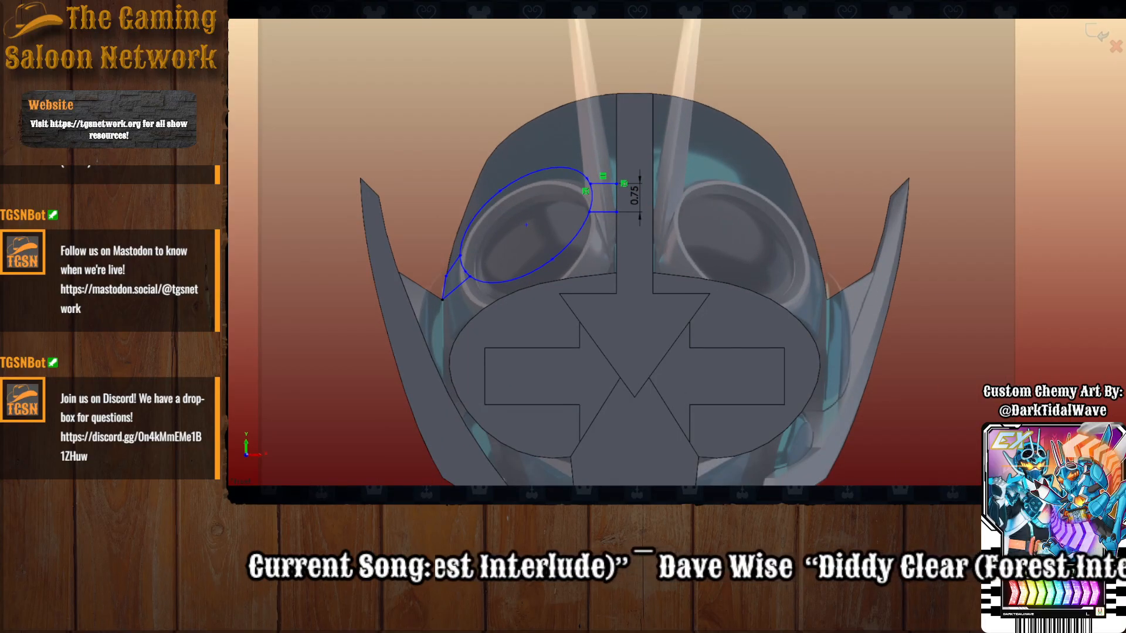
Continue the bridge outline across the arrow shaft to its right edge, linking the upper bridge line's end to the lower one's.
left_click(616, 183)
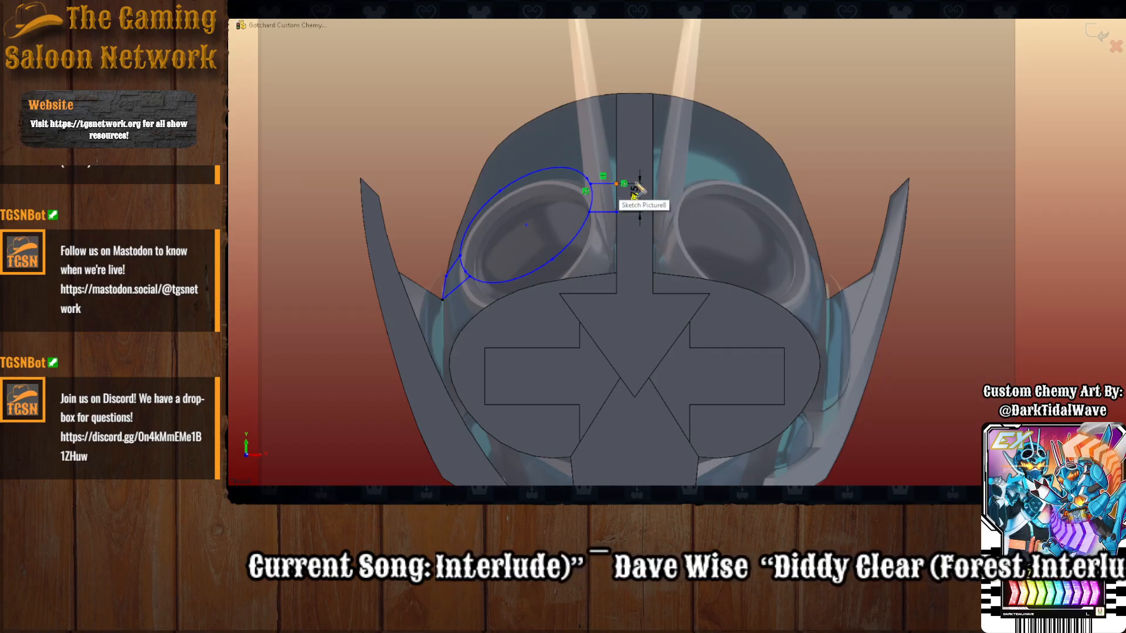
left_click(653, 184)
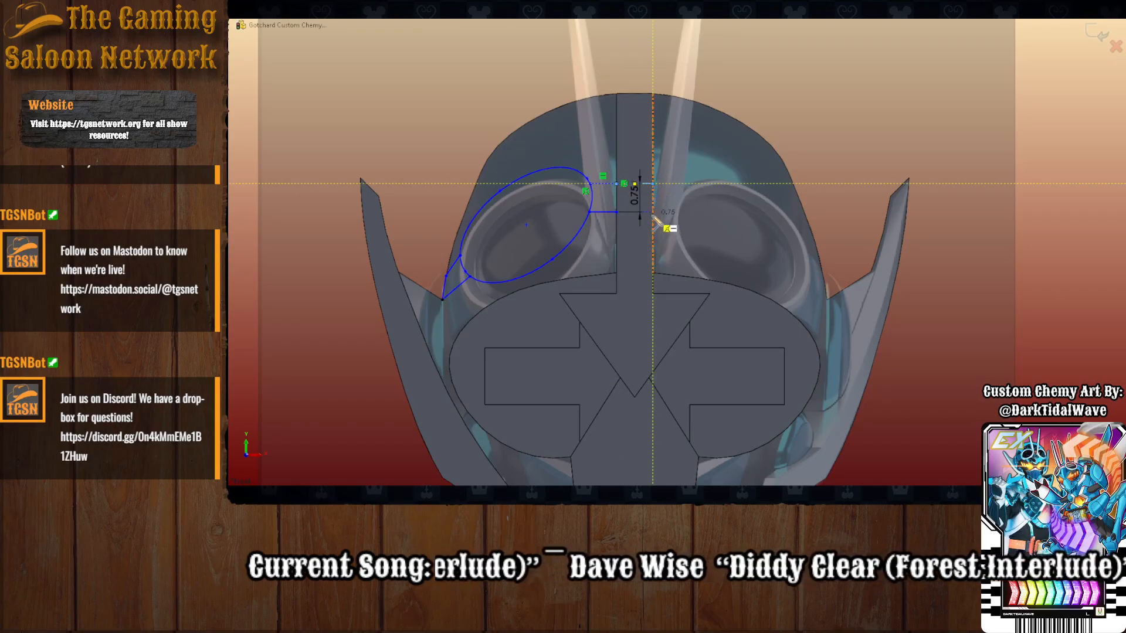
left_click(652, 211)
left_click(616, 211)
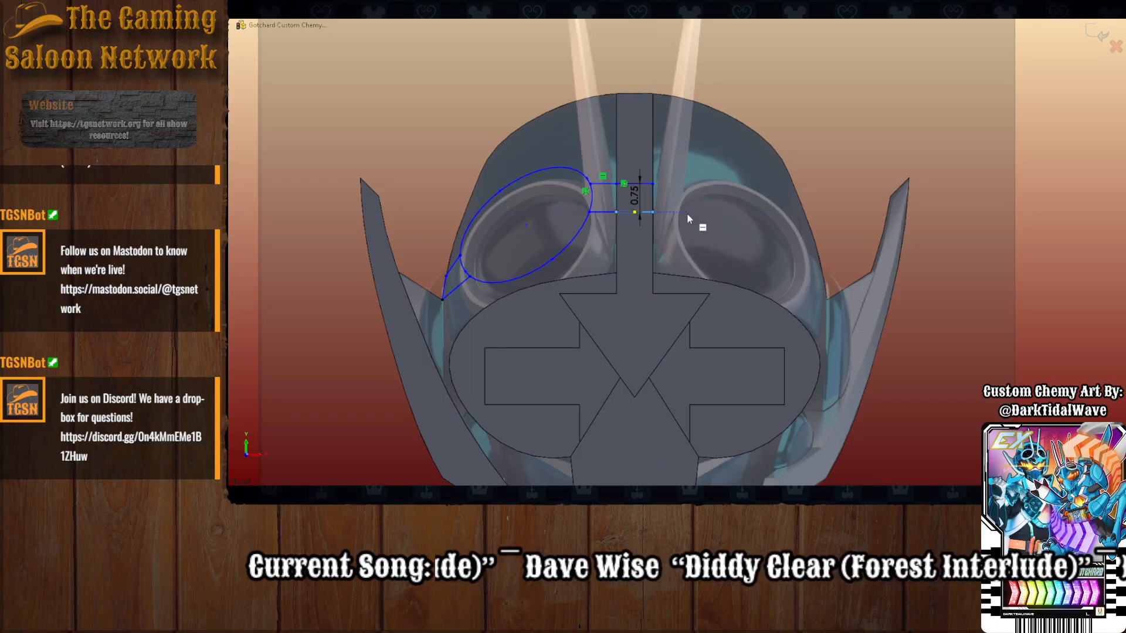
scroll(671, 259, "up", 2)
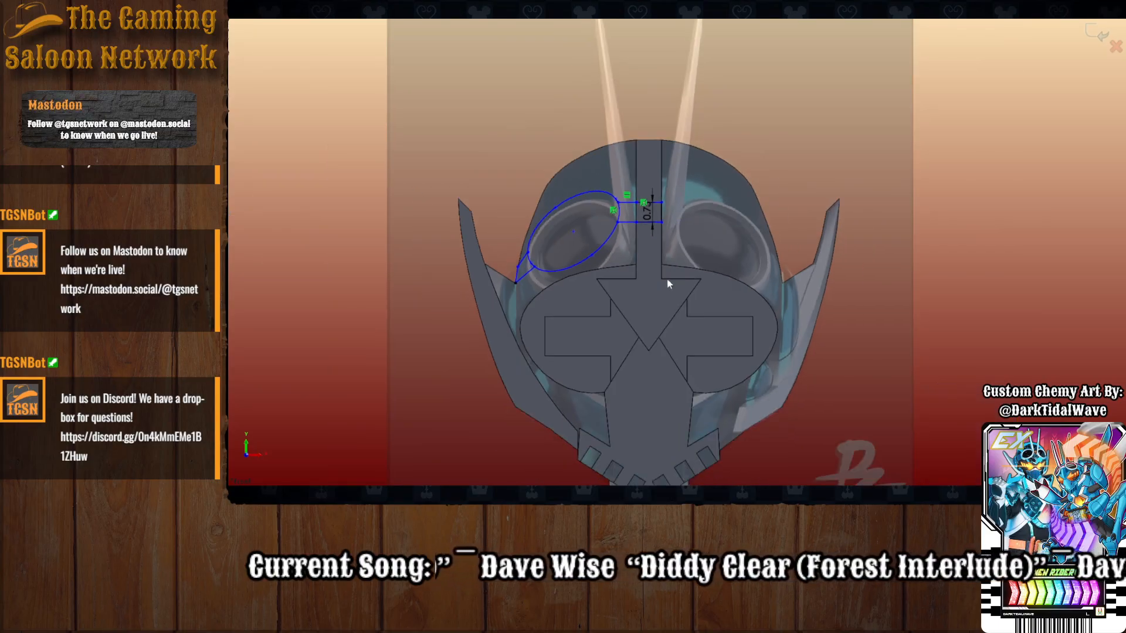
Delete the bridge gap dimension and the bridge outline segments crossing the arrow shaft.
scroll(667, 274, "down", 2)
left_click(651, 183)
double_click(643, 165)
key("Delete")
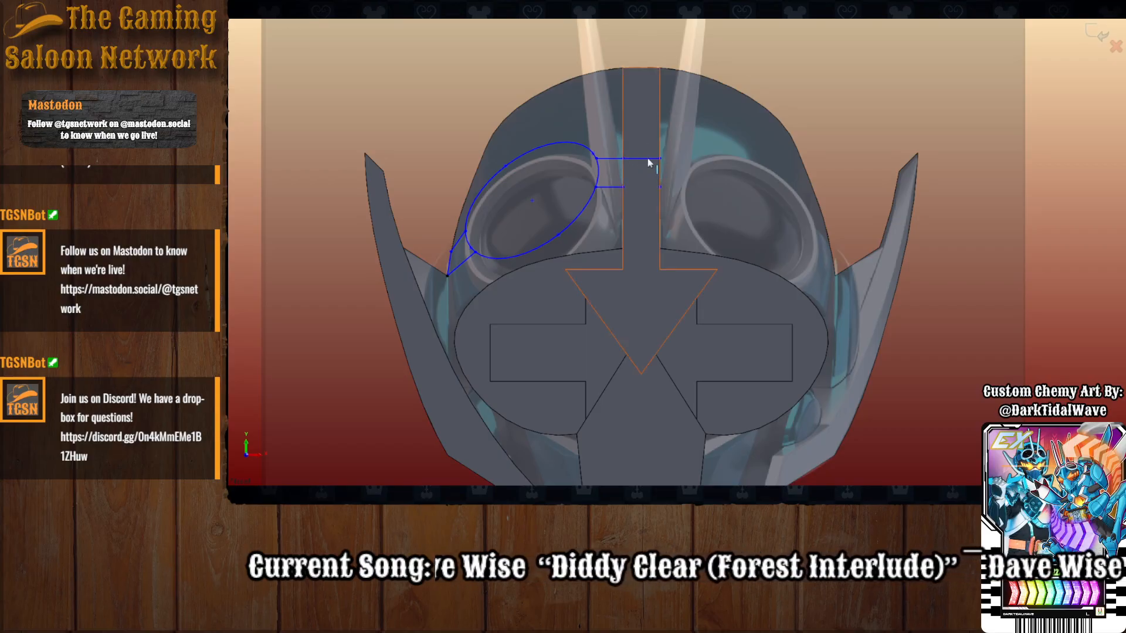
left_click(667, 175)
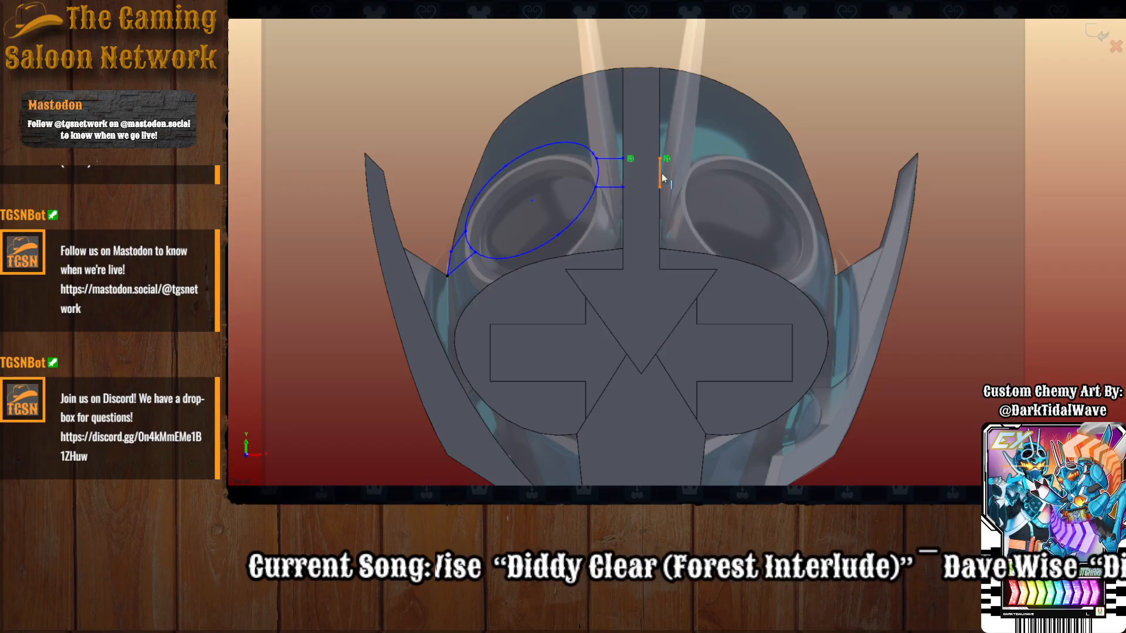
Draw a vertical line along the helmet's middle, from the chin tip to above the top of the head.
scroll(657, 389, "up", 3)
scroll(666, 386, "down", 2)
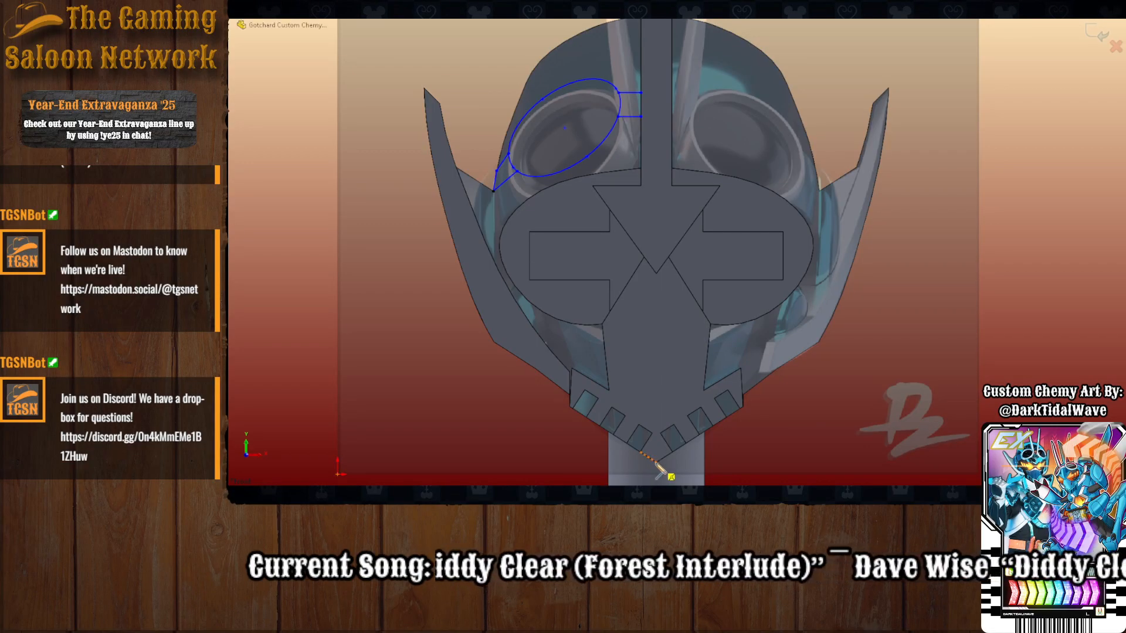
left_click(657, 462)
scroll(679, 27, "up", 3)
scroll(676, 30, "down", 2)
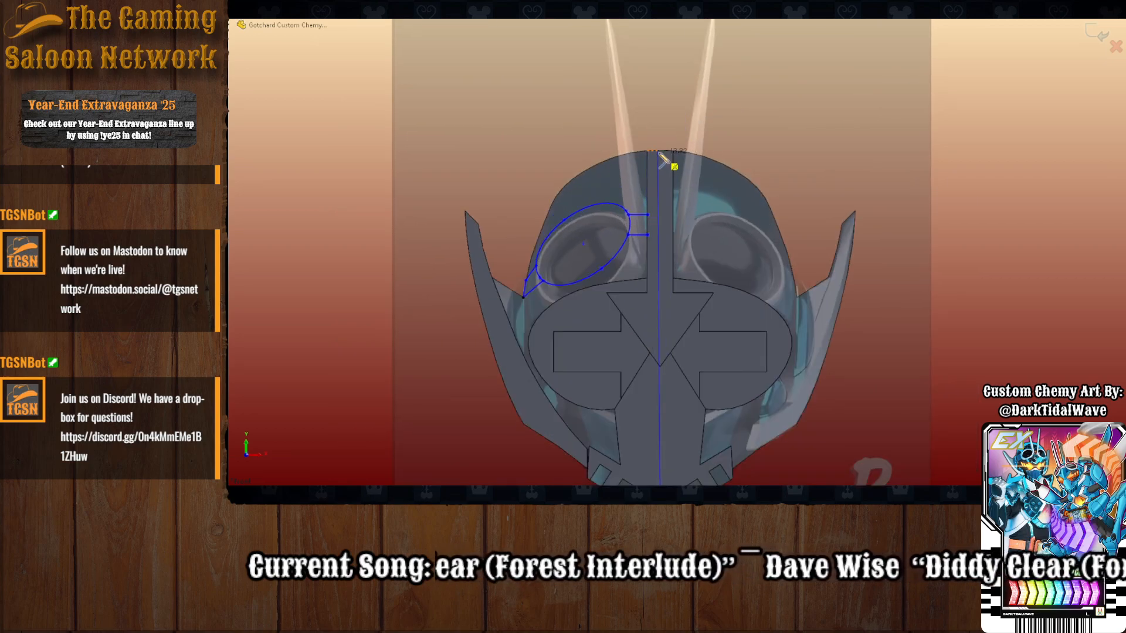
left_click(660, 118)
key("Escape")
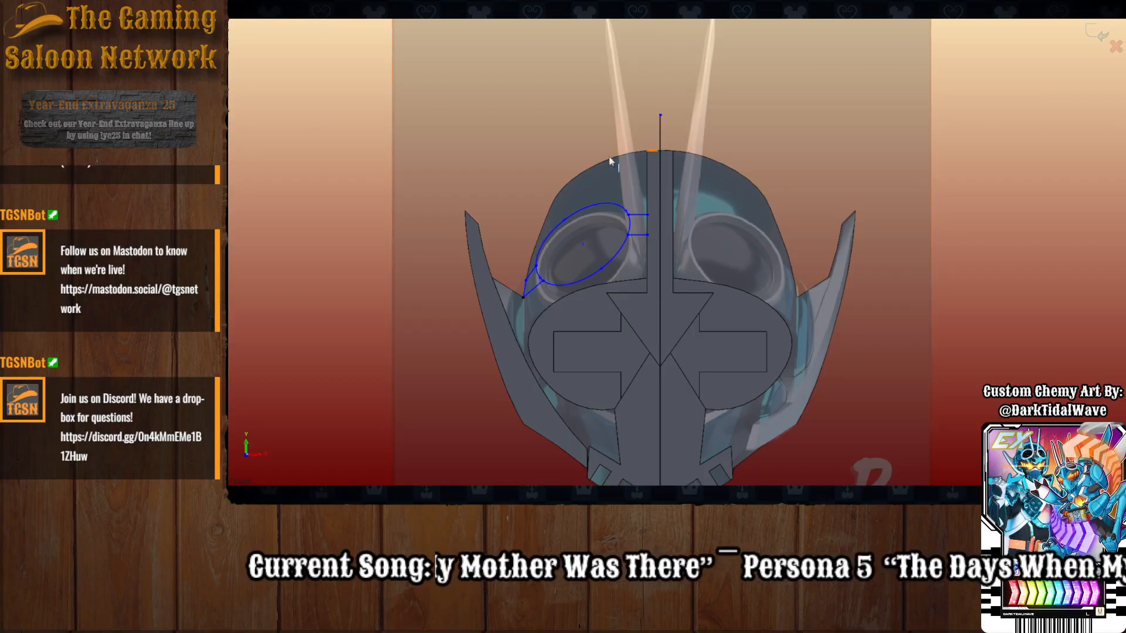
key("f")
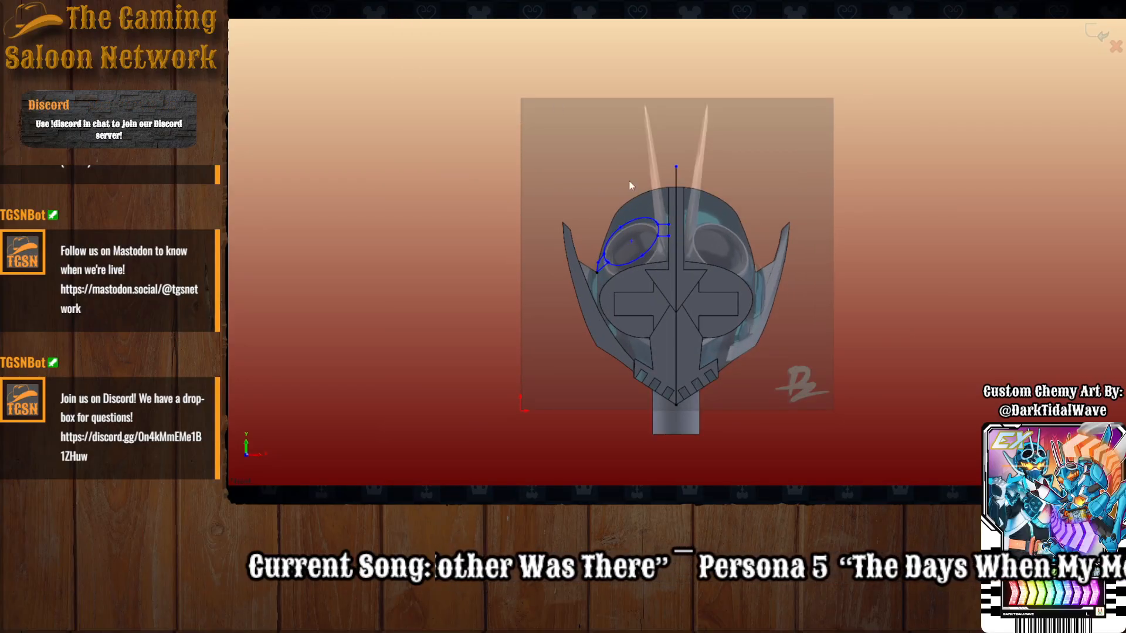
scroll(593, 140, "down", 2)
scroll(491, 136, "down", 2)
mouse_move(430, 106)
left_mouse_down()
mouse_move(493, 202)
mouse_move(610, 312)
left_mouse_up()
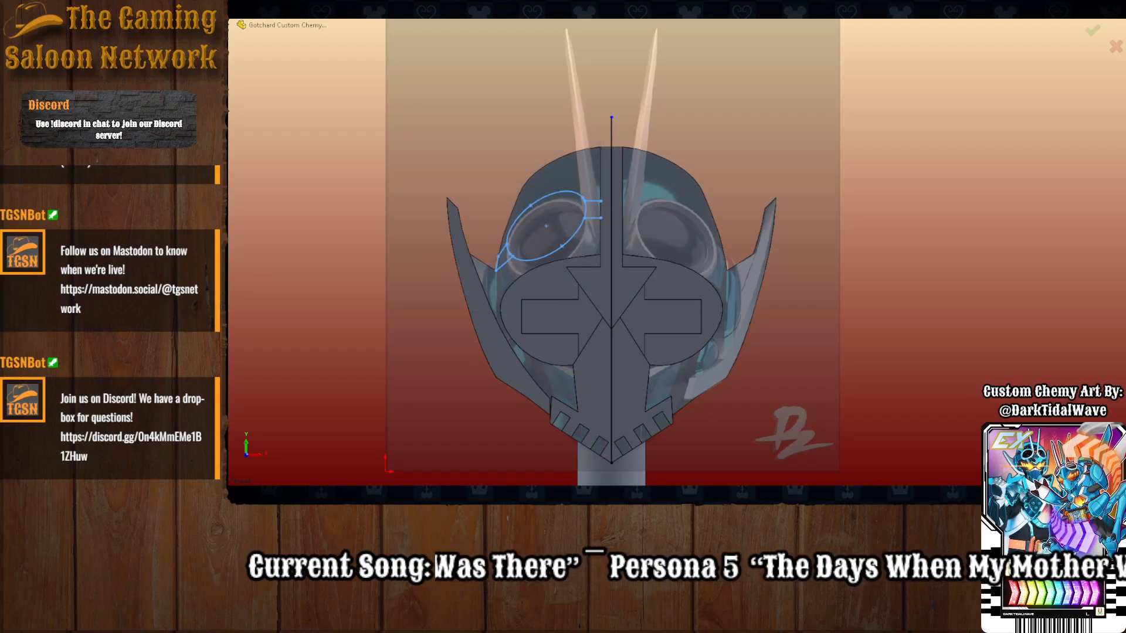
left_click(612, 252)
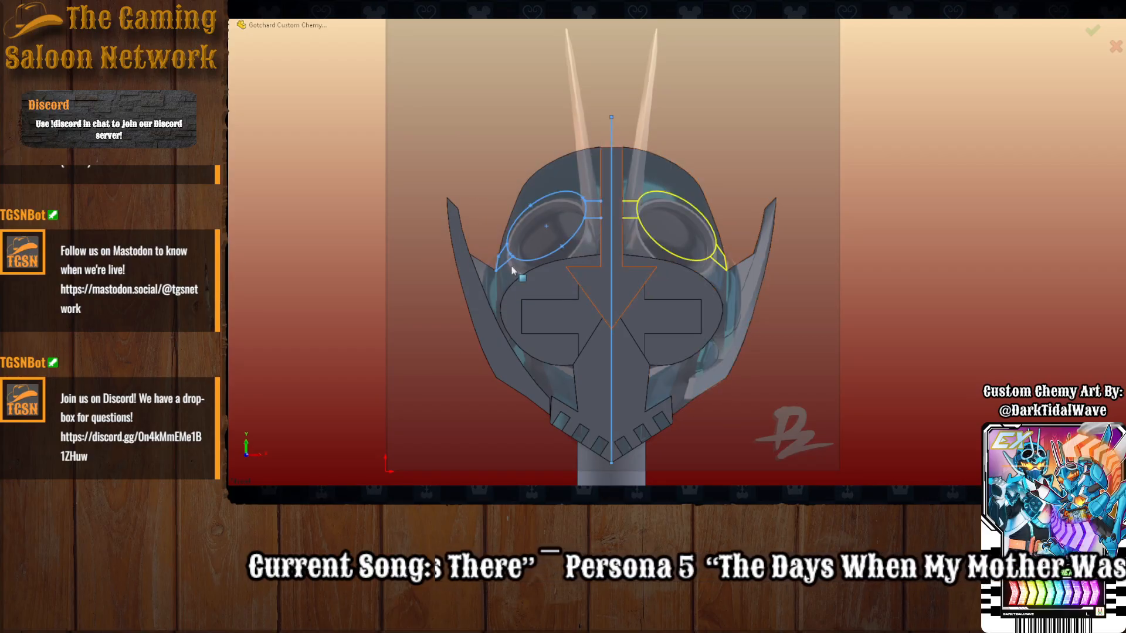
key("Escape")
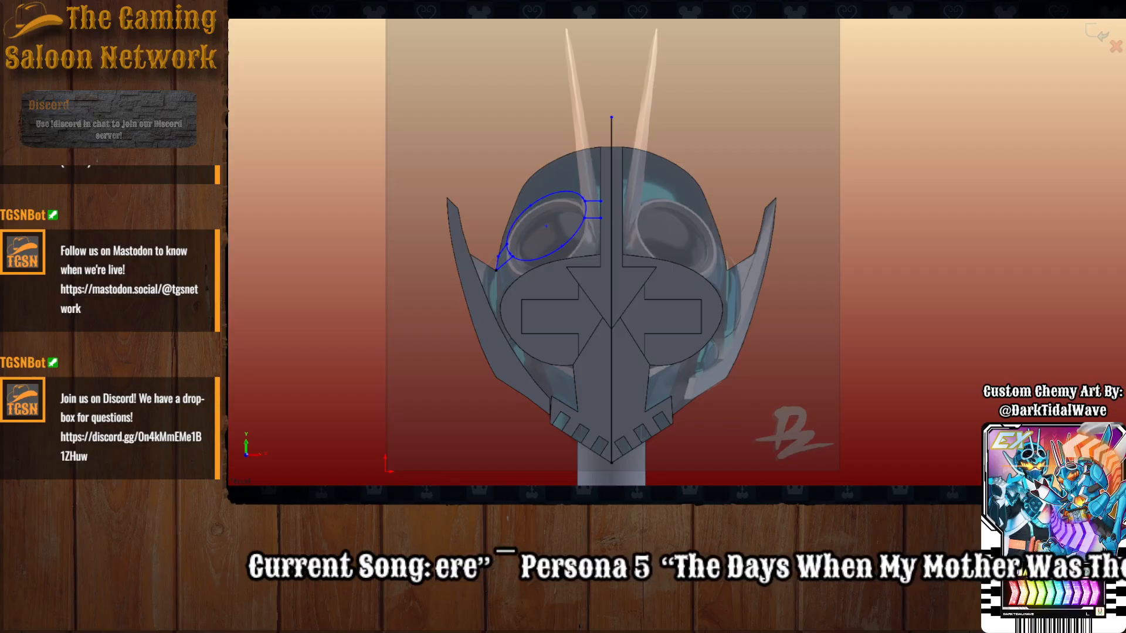
Mirror the goggle ellipse, strap and bridge lines about the vertical line through the helmet's middle.
left_click_drag(424, 96, 607, 312)
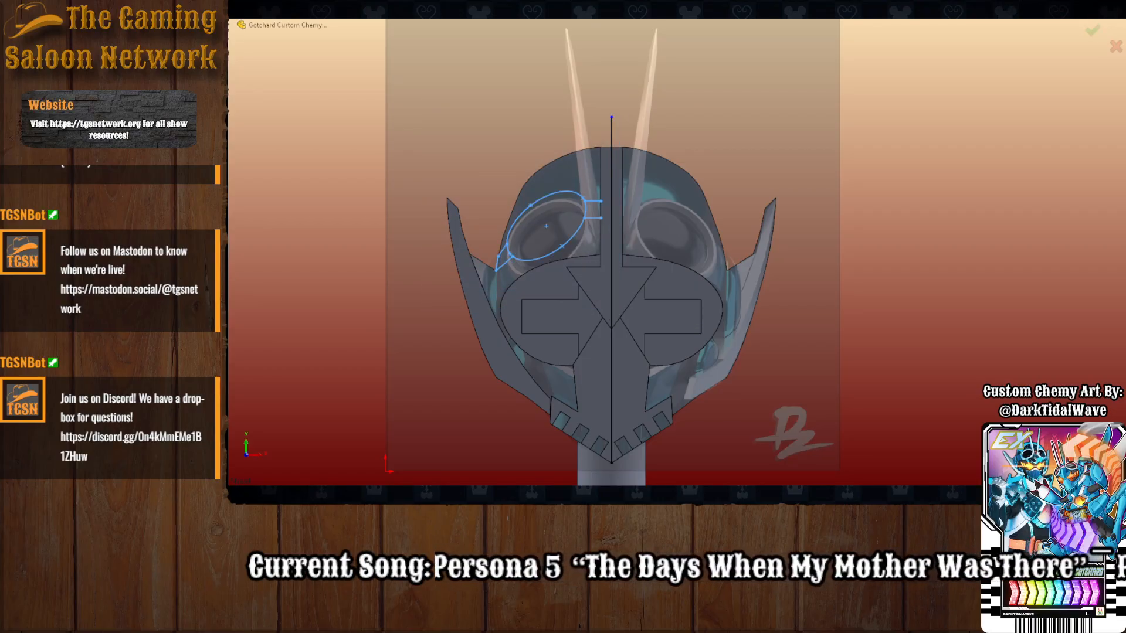
left_click(612, 401)
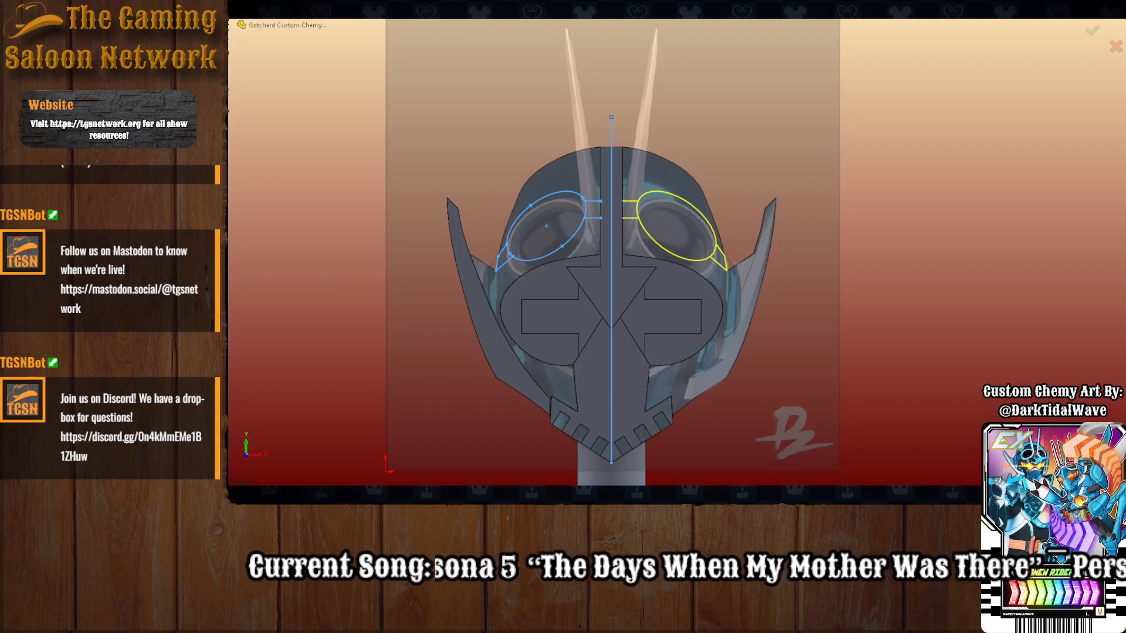
key("Return")
Connect the two goggles' upper and lower bridge lines across the arrow shaft with two horizontal lines.
scroll(571, 216, "down", 4)
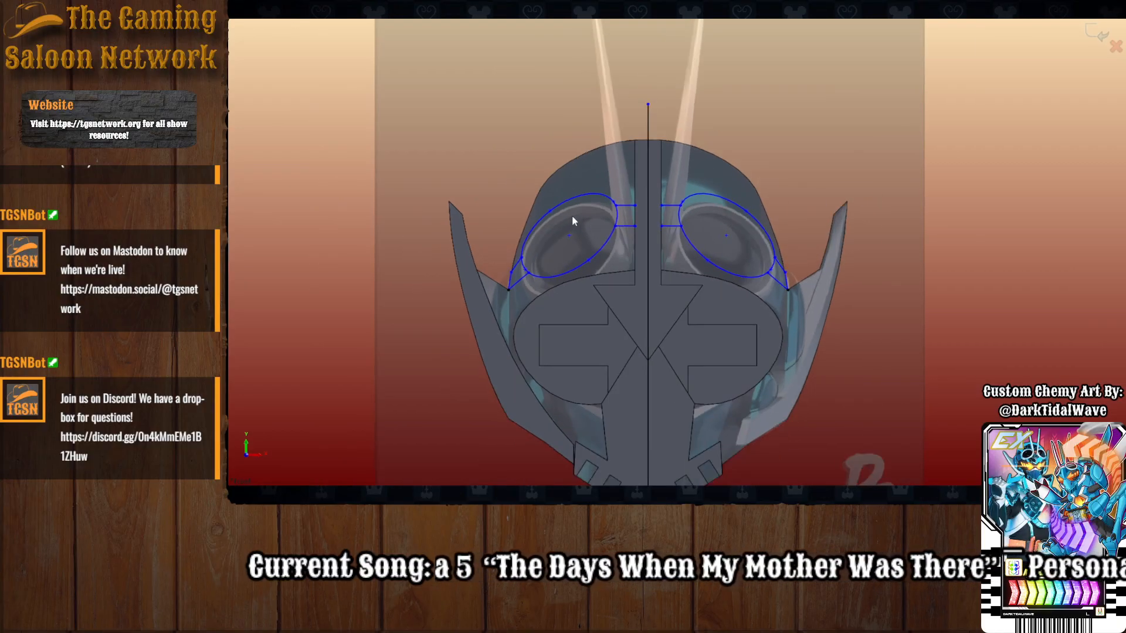
key("l")
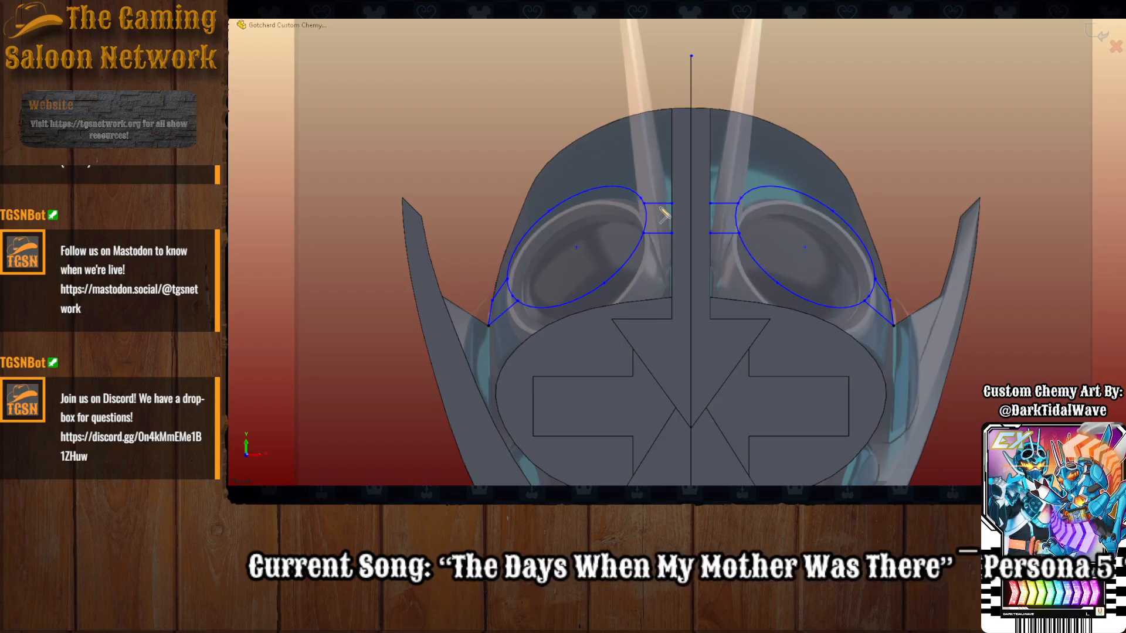
left_click(672, 203)
left_click(710, 203)
key("Escape")
left_click(671, 232)
left_click(710, 233)
key("Escape")
key("f")
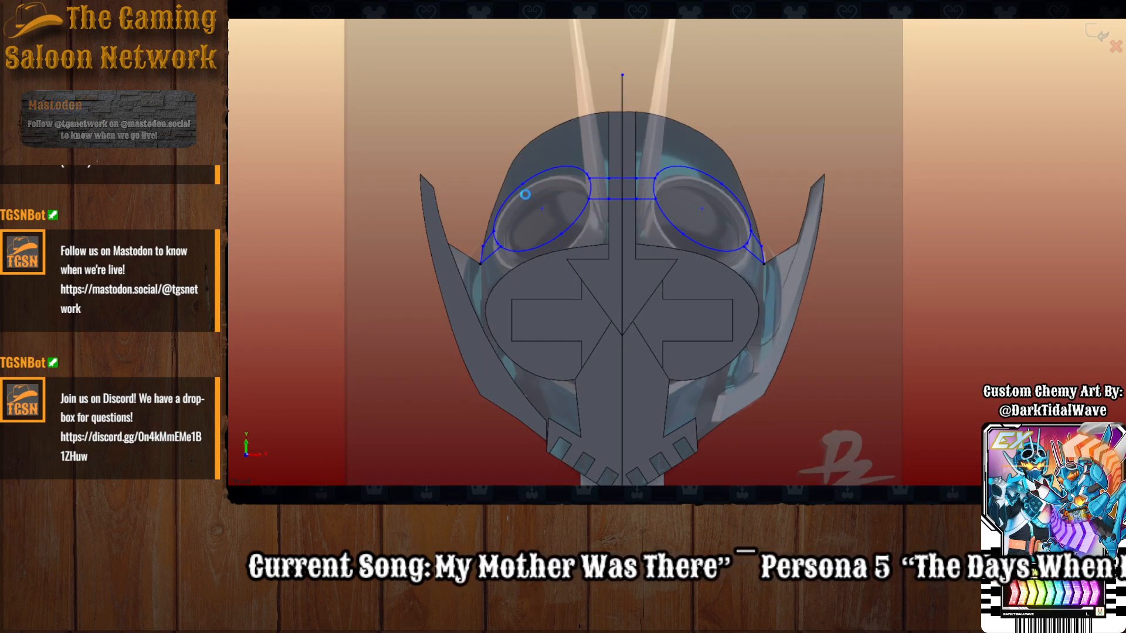
left_click(535, 214)
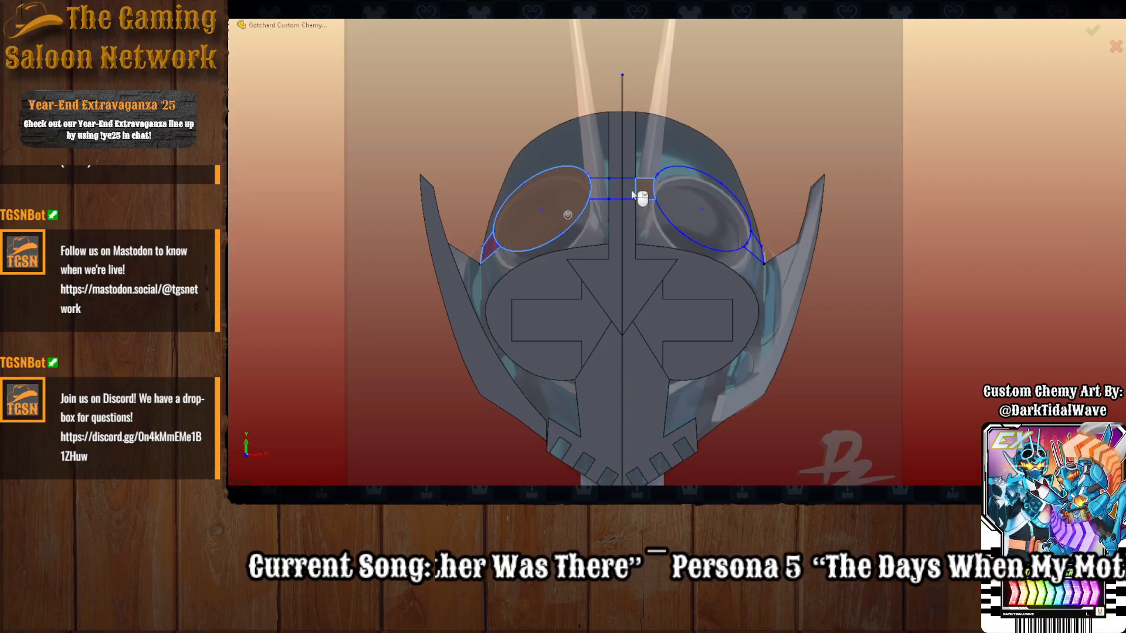
left_click(599, 193)
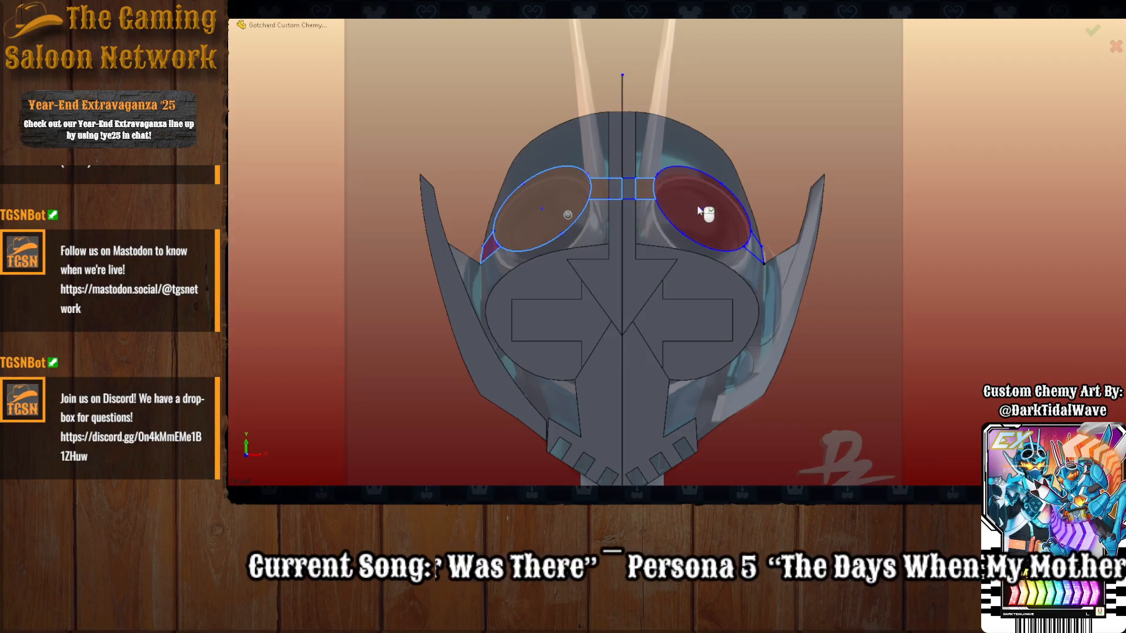
left_click(727, 222)
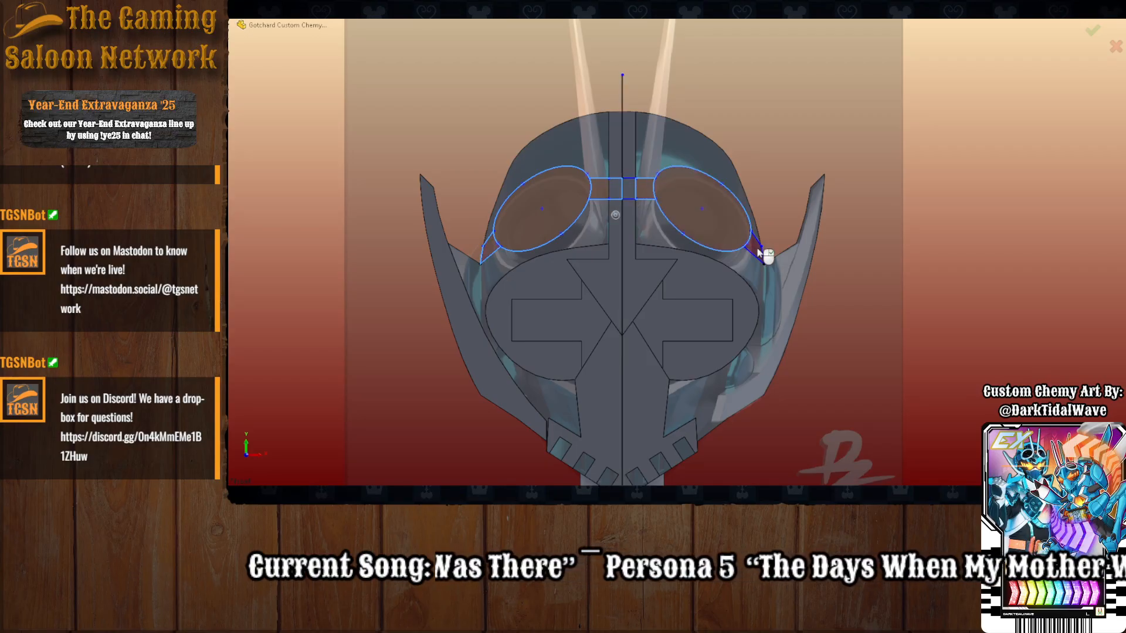
left_click(627, 195)
mouse_move(627, 196)
middle_mouse_down()
mouse_move(604, 239)
mouse_move(624, 237)
mouse_move(572, 189)
middle_mouse_up()
scroll(624, 241, "up", 4)
scroll(633, 246, "down", 7)
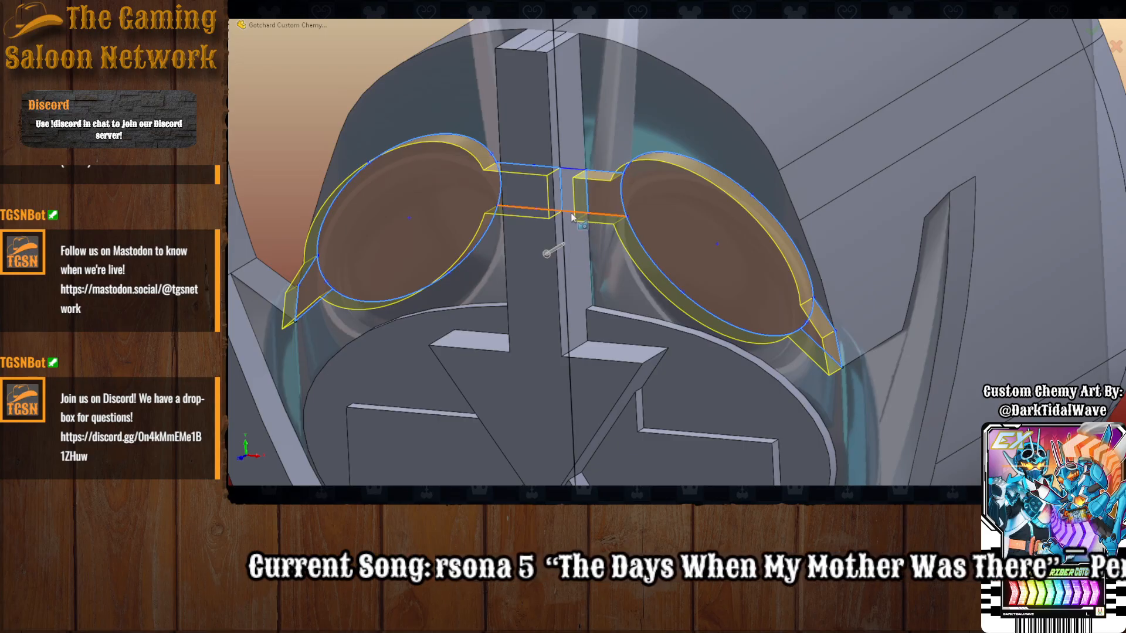
key("Delete")
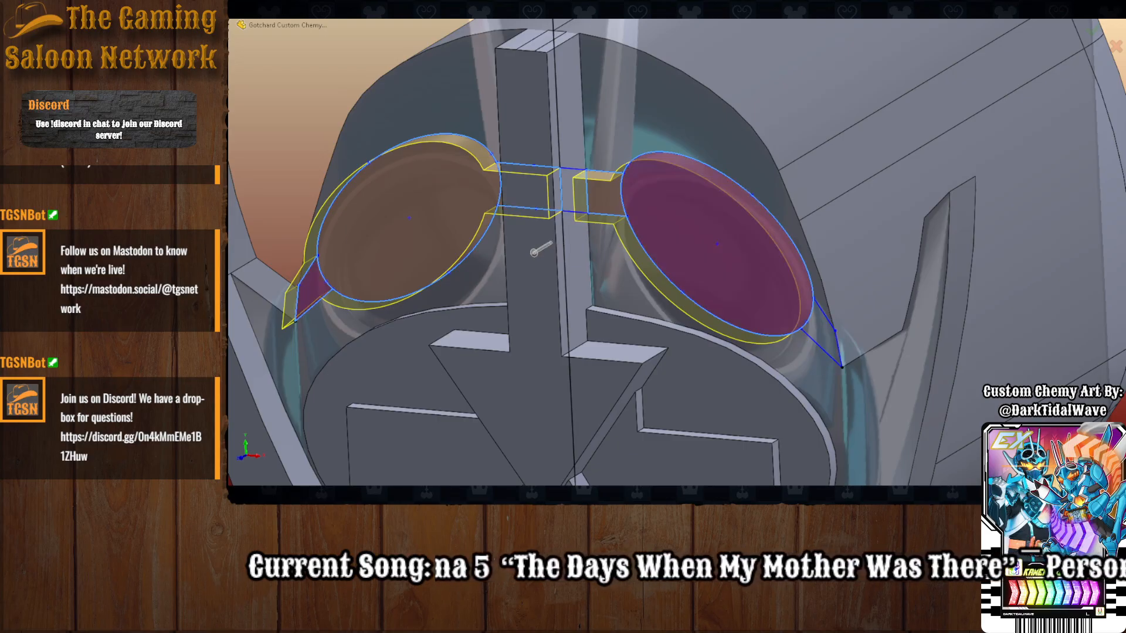
key("Delete")
key("Delete")
key("Delete")
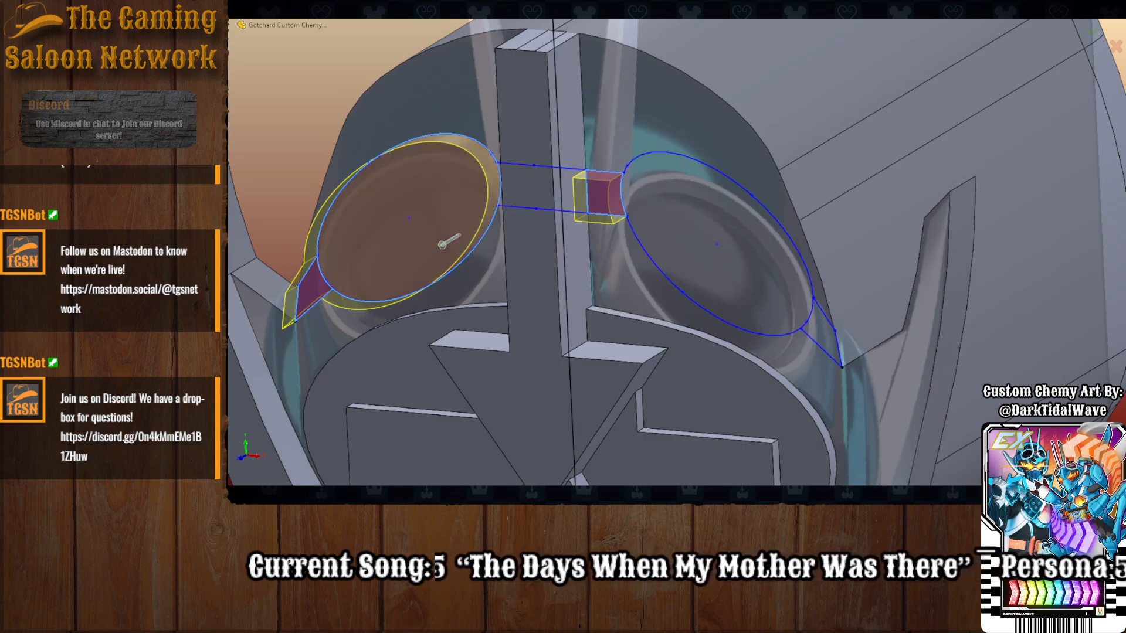
key("Delete")
key("Delete")
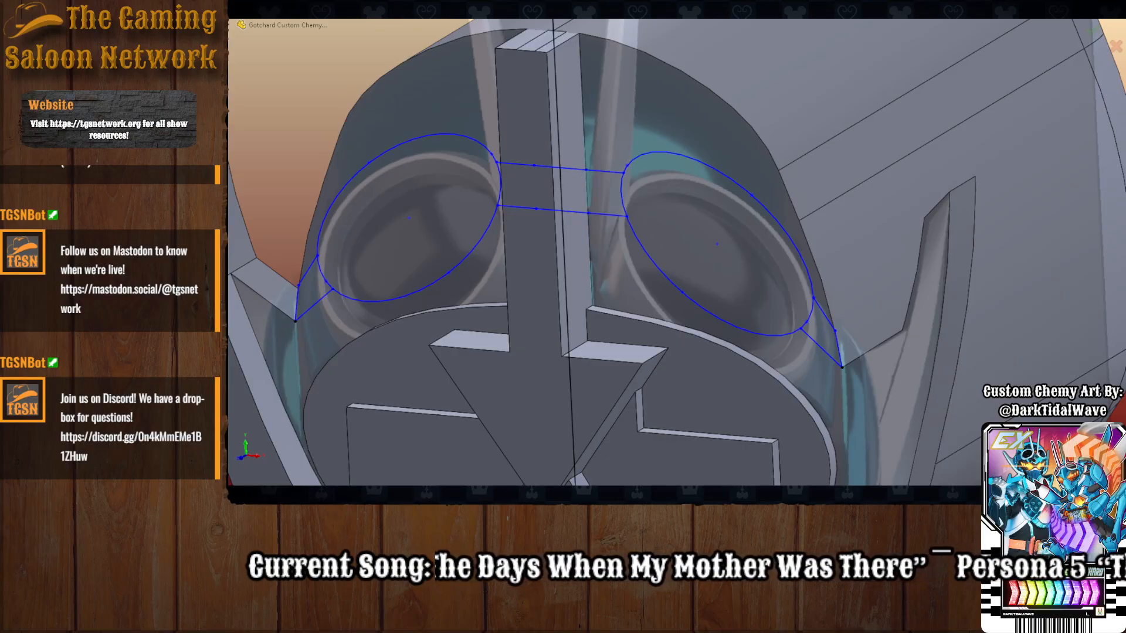
left_click(579, 171)
left_click(572, 216)
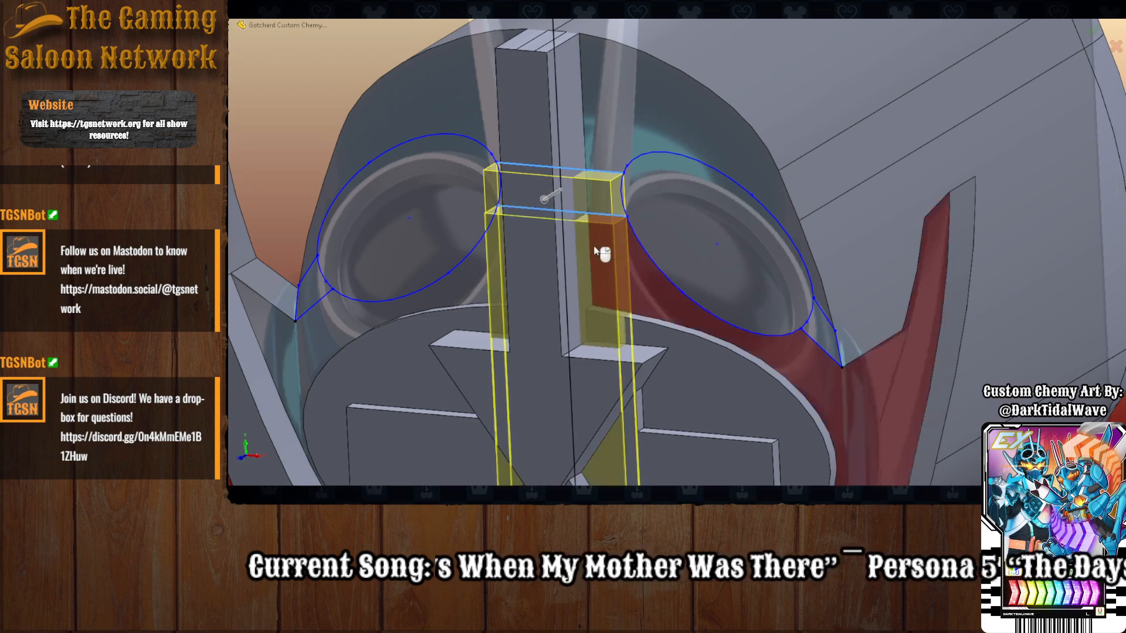
left_click(653, 265)
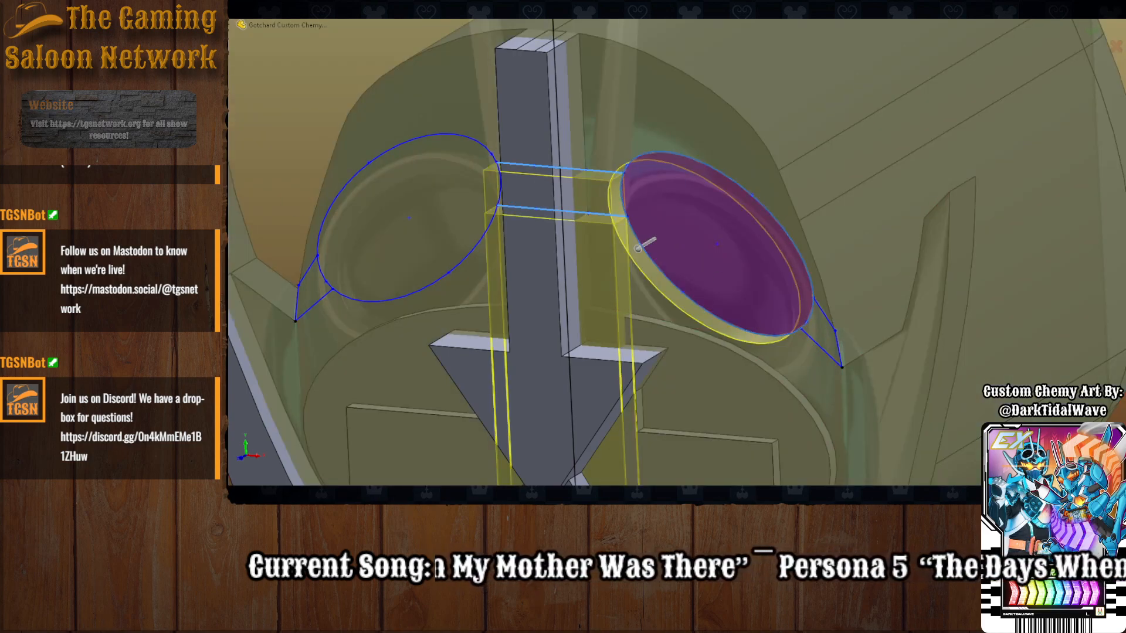
key("Delete")
key("Delete")
key("Delete")
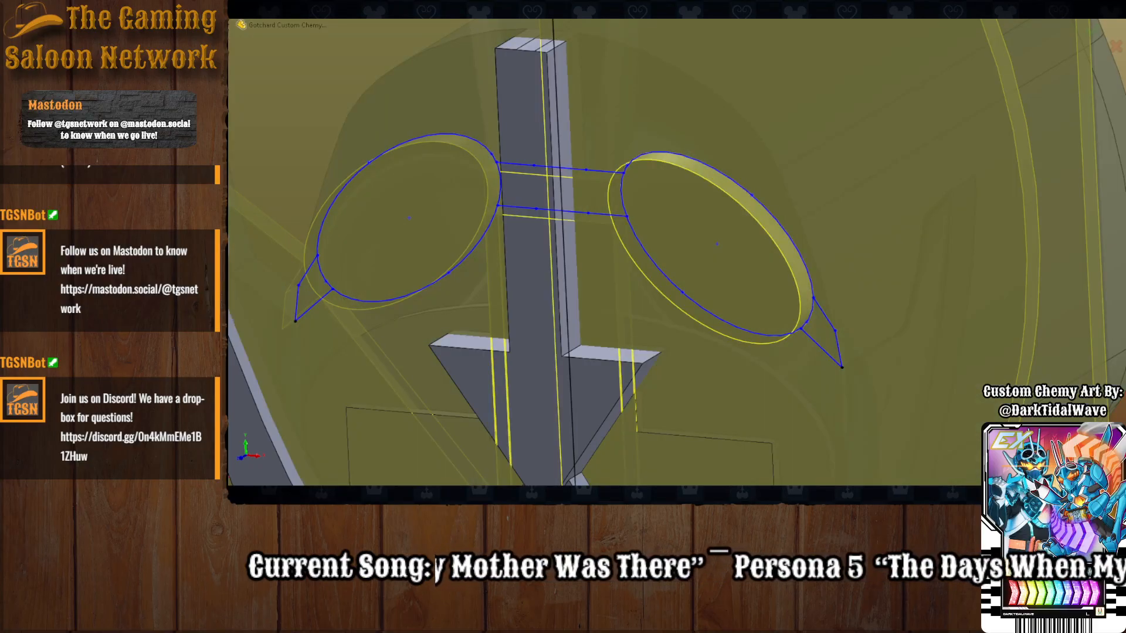
key("Escape")
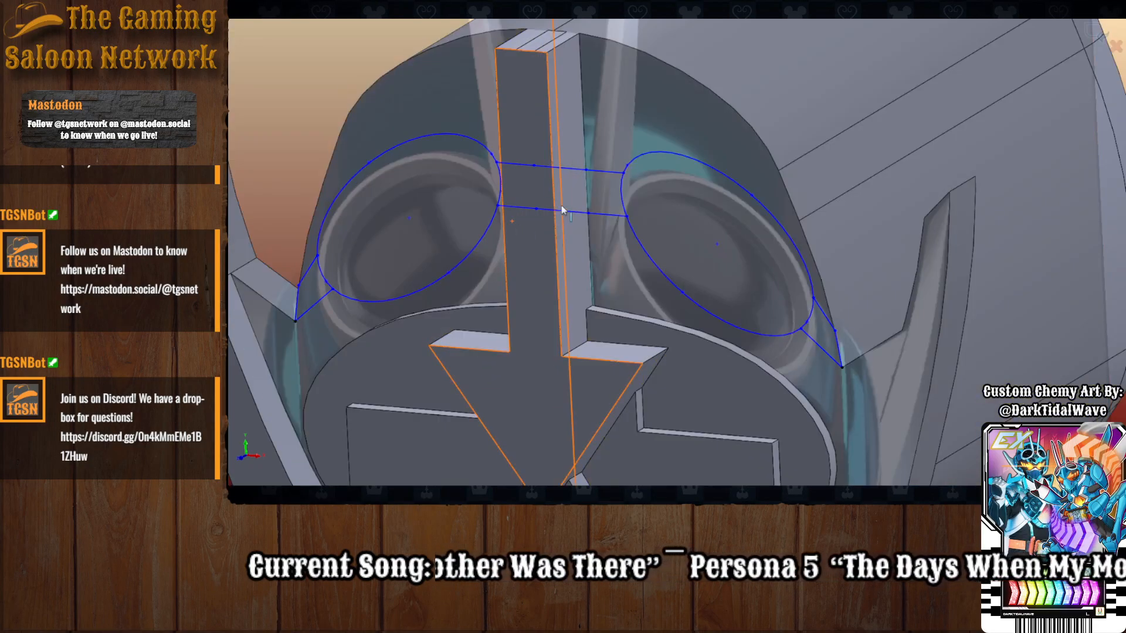
Extrude both goggle ellipses together with their side straps and the bridge regions between them.
middle_click_drag(570, 213, 593, 211)
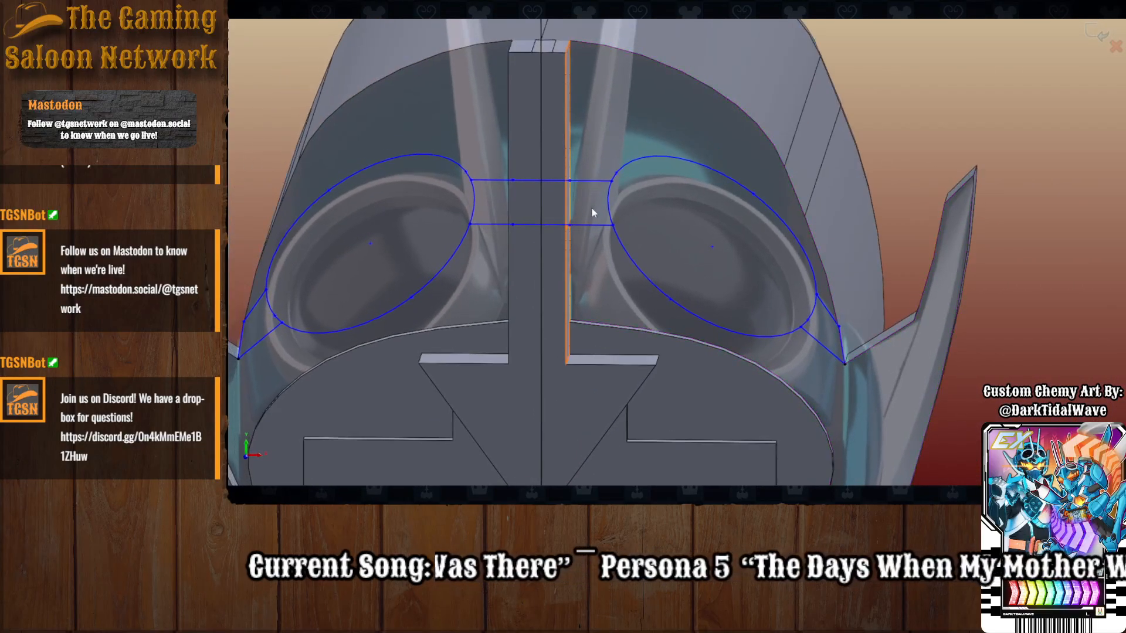
middle_click_drag(606, 257, 610, 255)
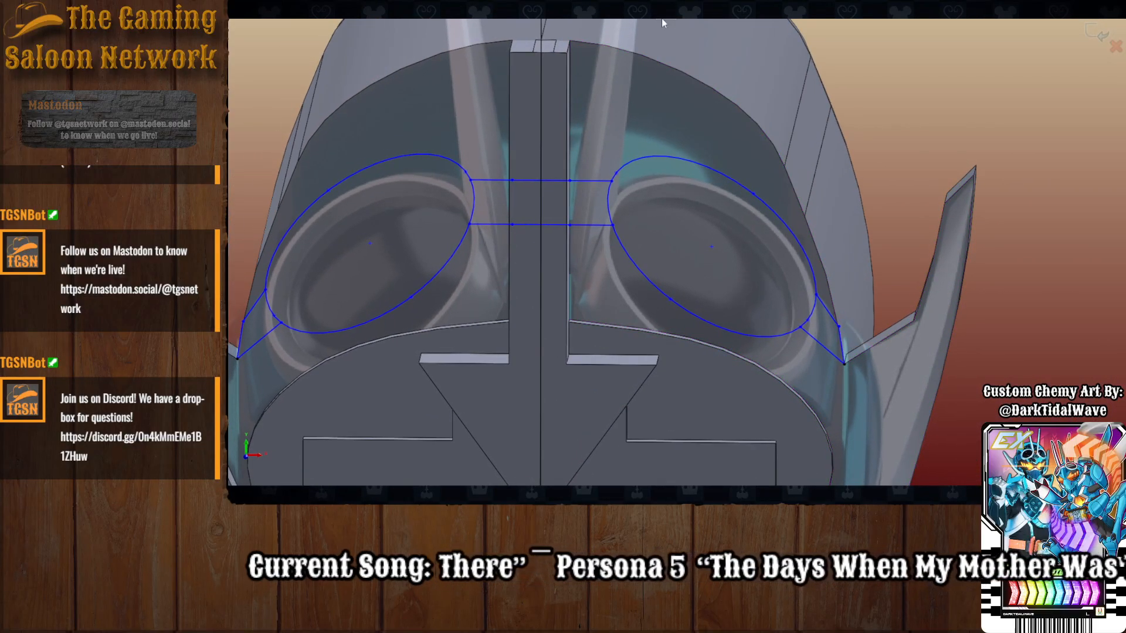
scroll(447, 241, "up", 3)
scroll(448, 241, "down", 1)
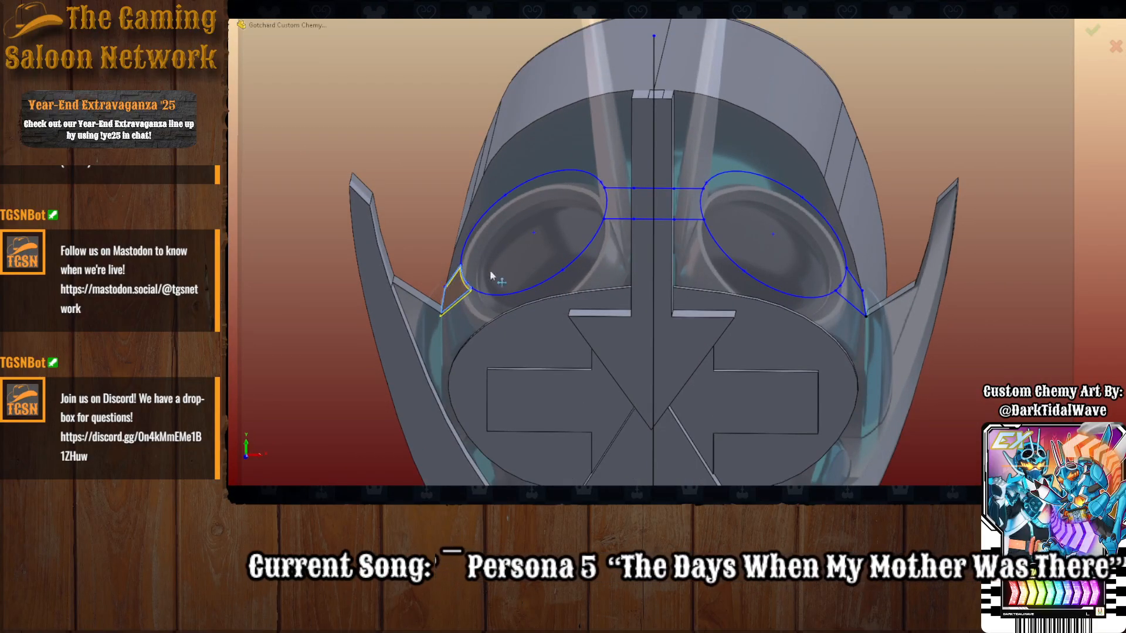
left_click(522, 246)
left_click(621, 215)
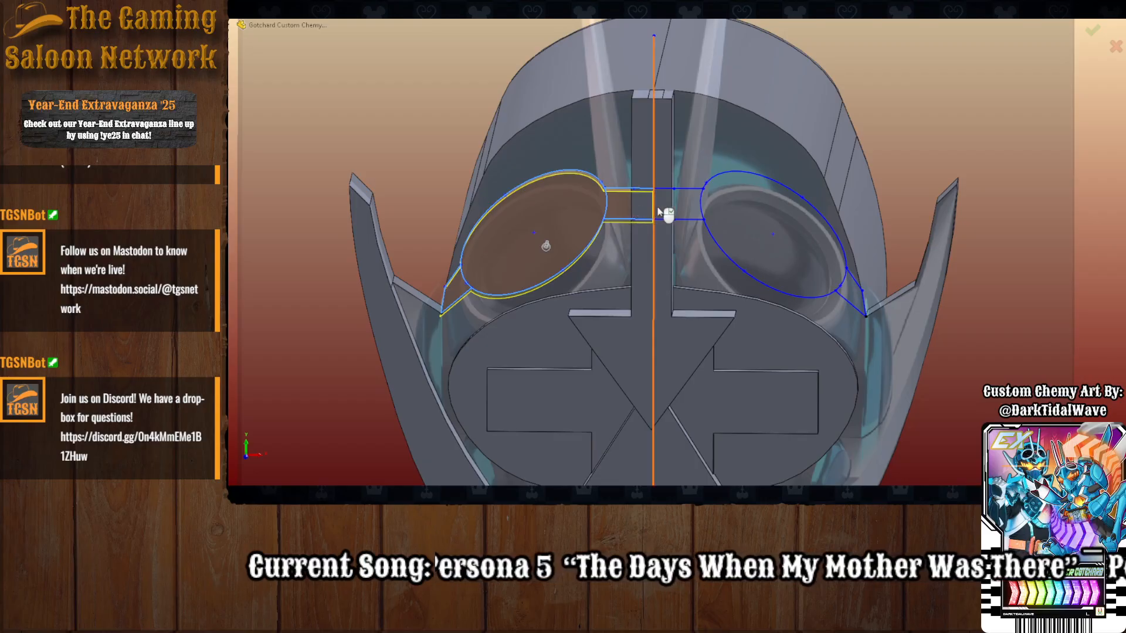
left_click(736, 219)
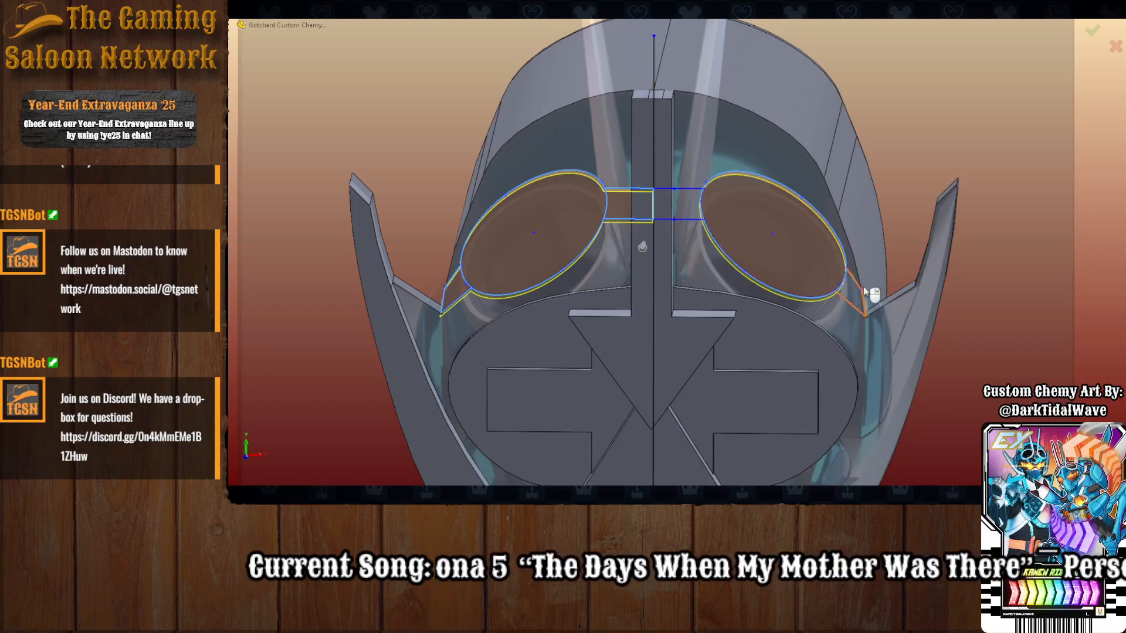
left_click(855, 290)
left_click(692, 216)
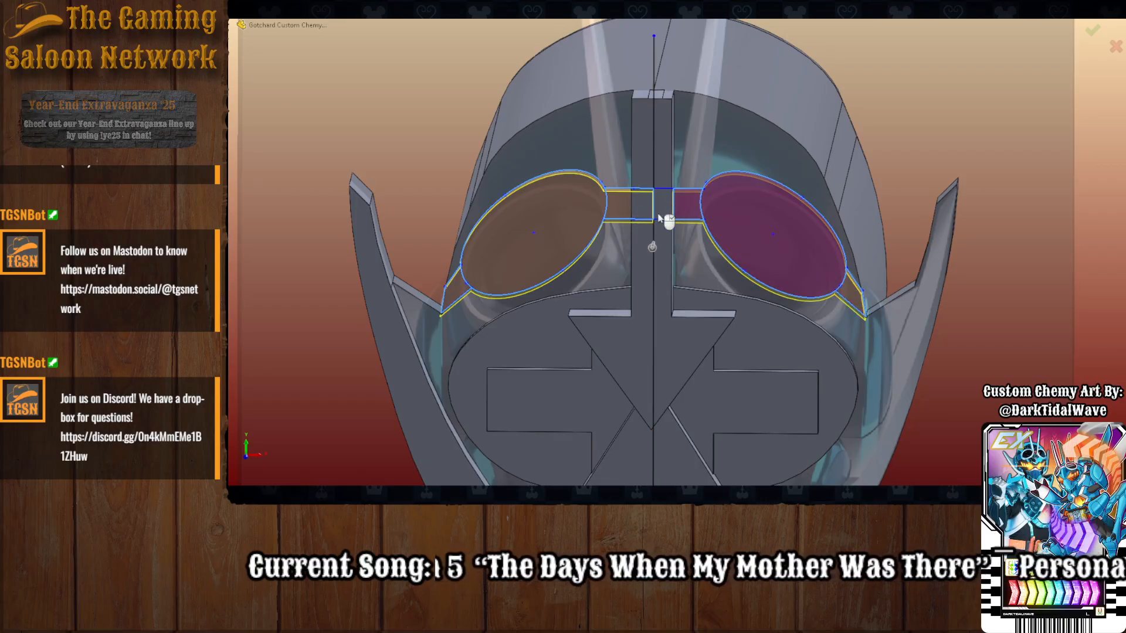
middle_click_drag(652, 247, 630, 166)
scroll(629, 167, "down", 3)
scroll(630, 166, "up", 2)
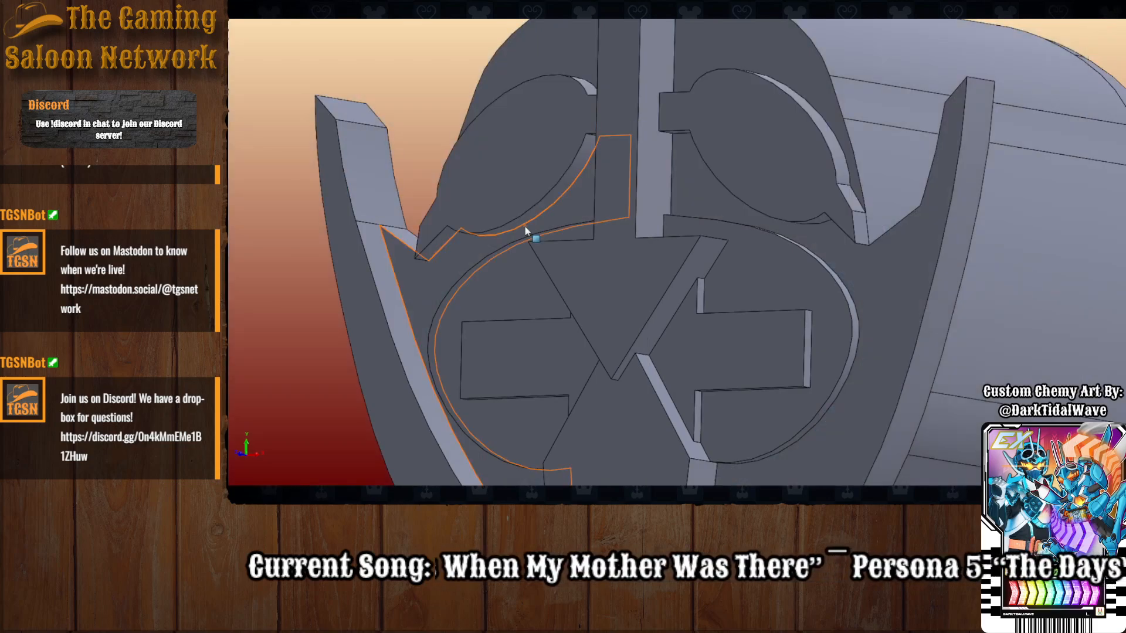
Start a sketch on the left goggle's face and draw an ellipse matching the goggle outline, with radii of about 1.14 and 2.02.
middle_click_drag(556, 231, 585, 244)
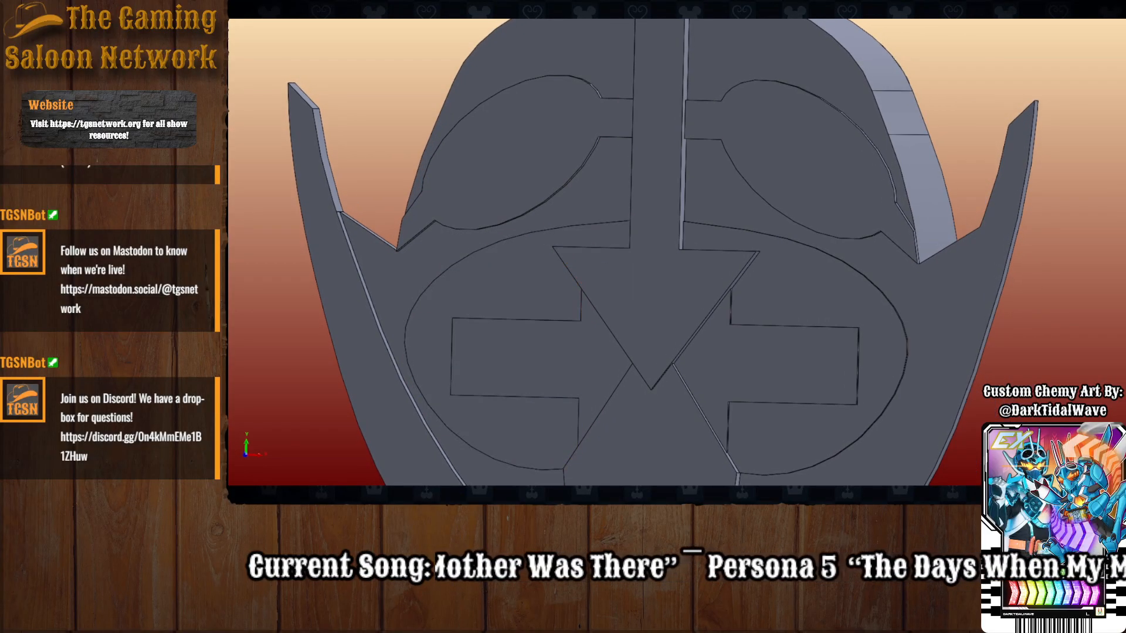
left_click(526, 159)
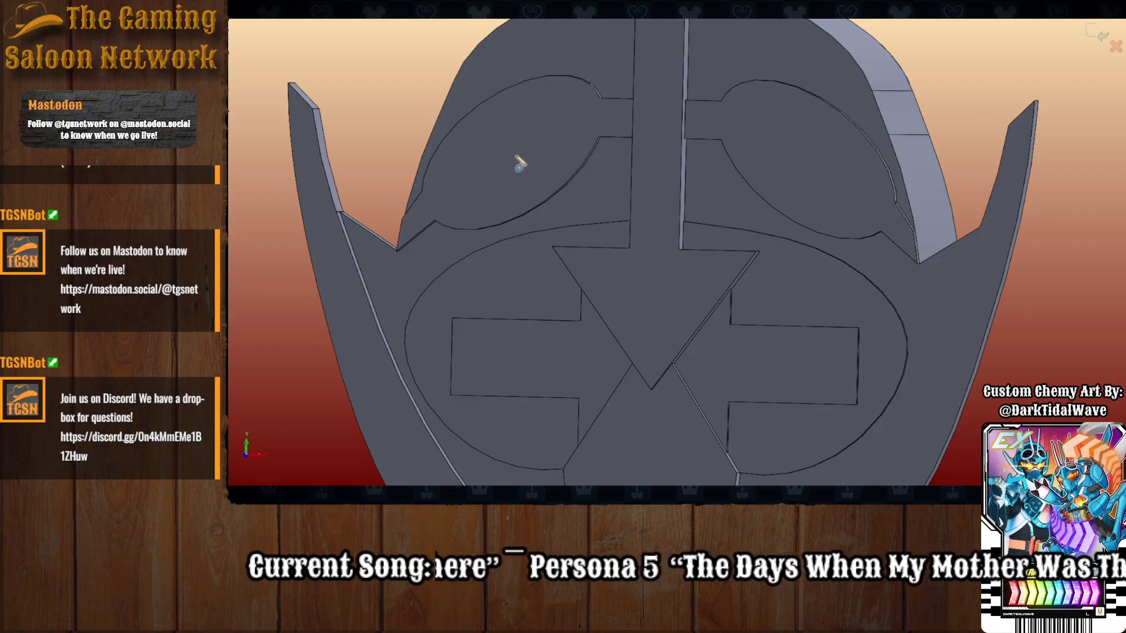
left_click(513, 153)
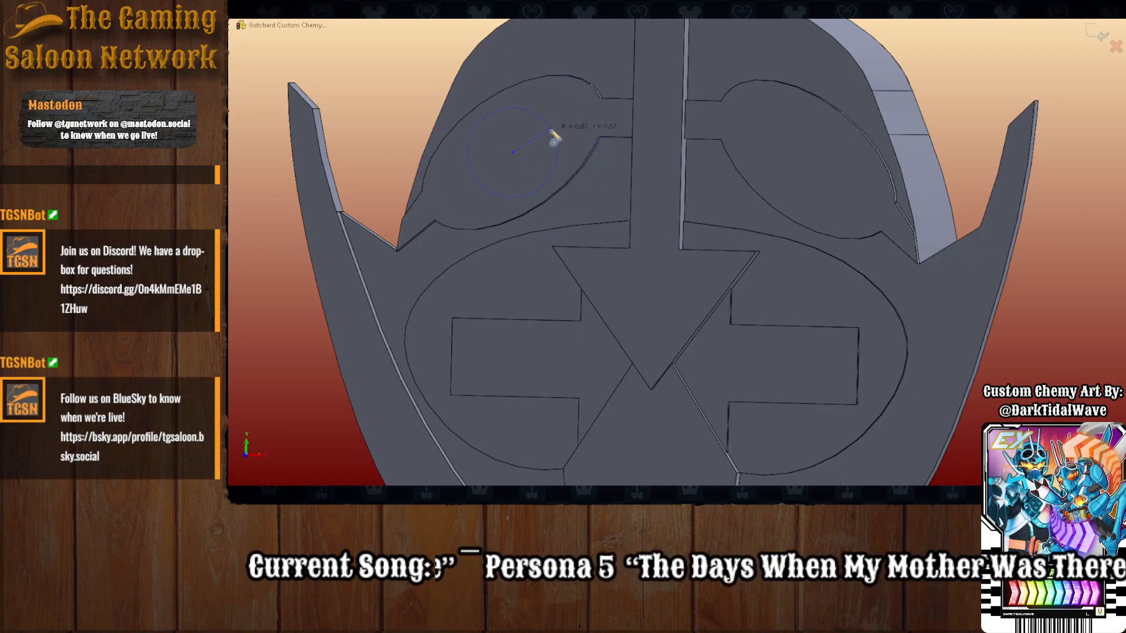
left_click(546, 200)
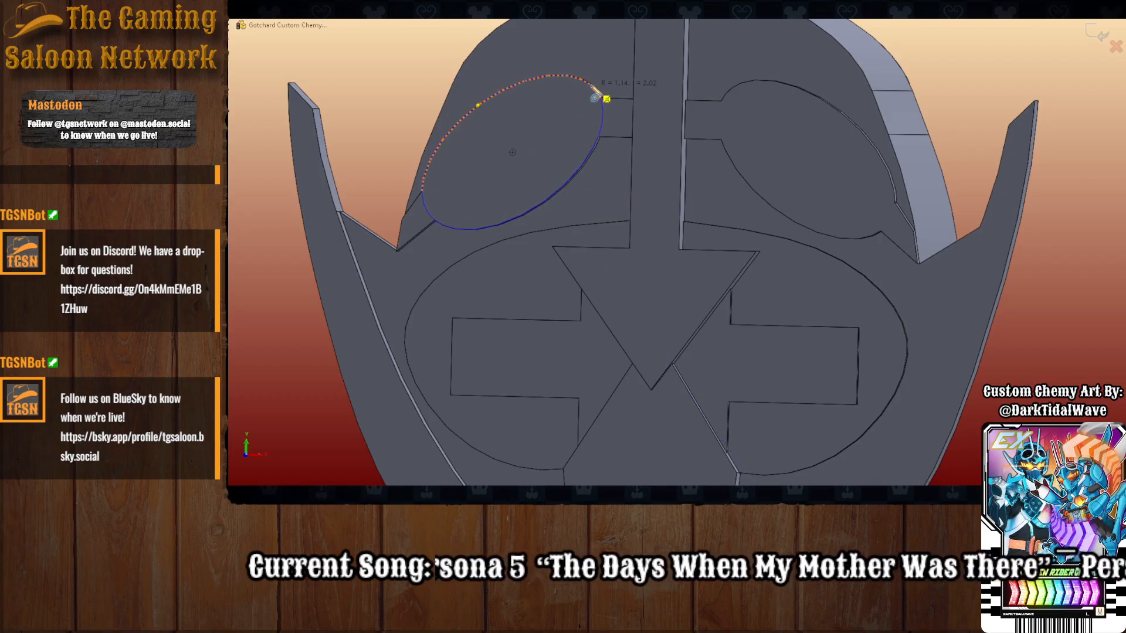
left_click(596, 92)
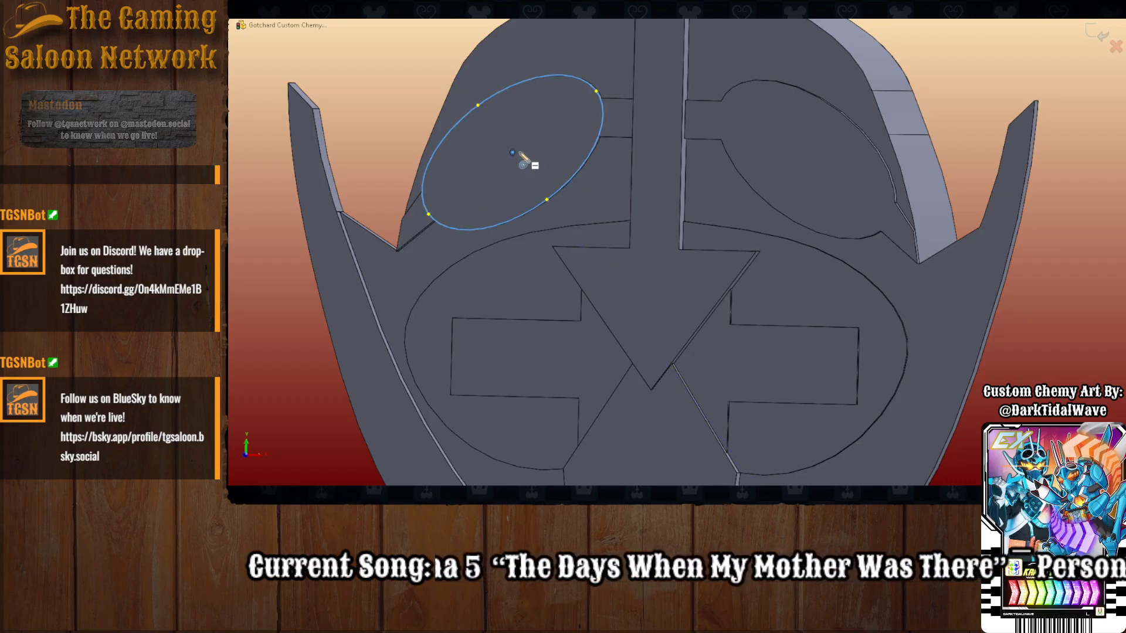
Draw a second, slightly shorter ellipse inside the goggle outline ellipse from the same centre.
left_click(512, 152)
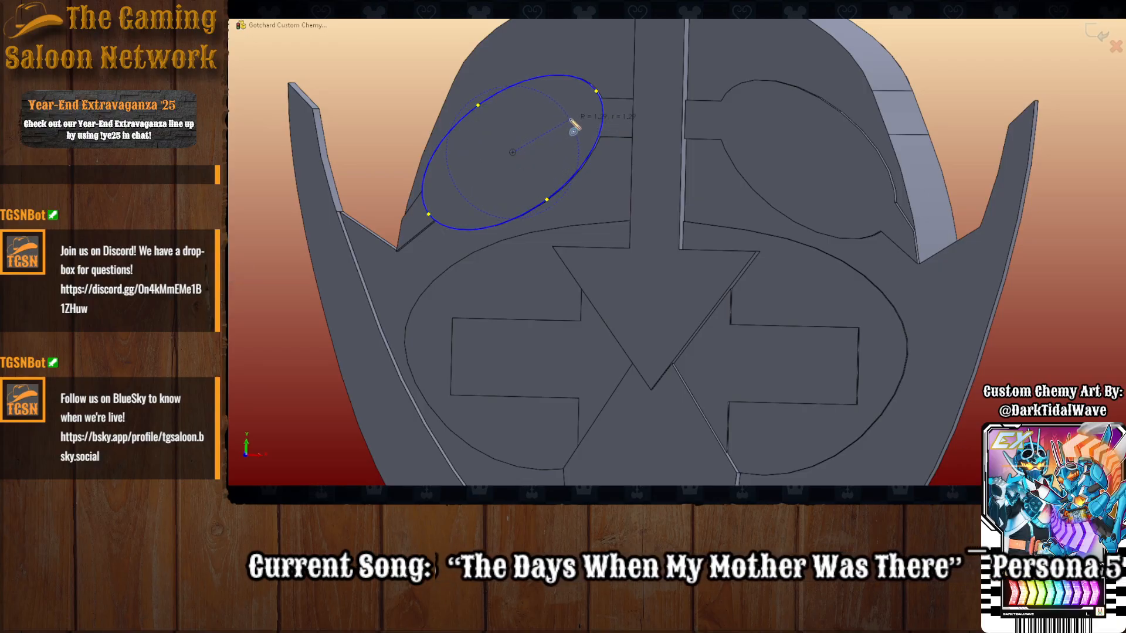
left_click(546, 200)
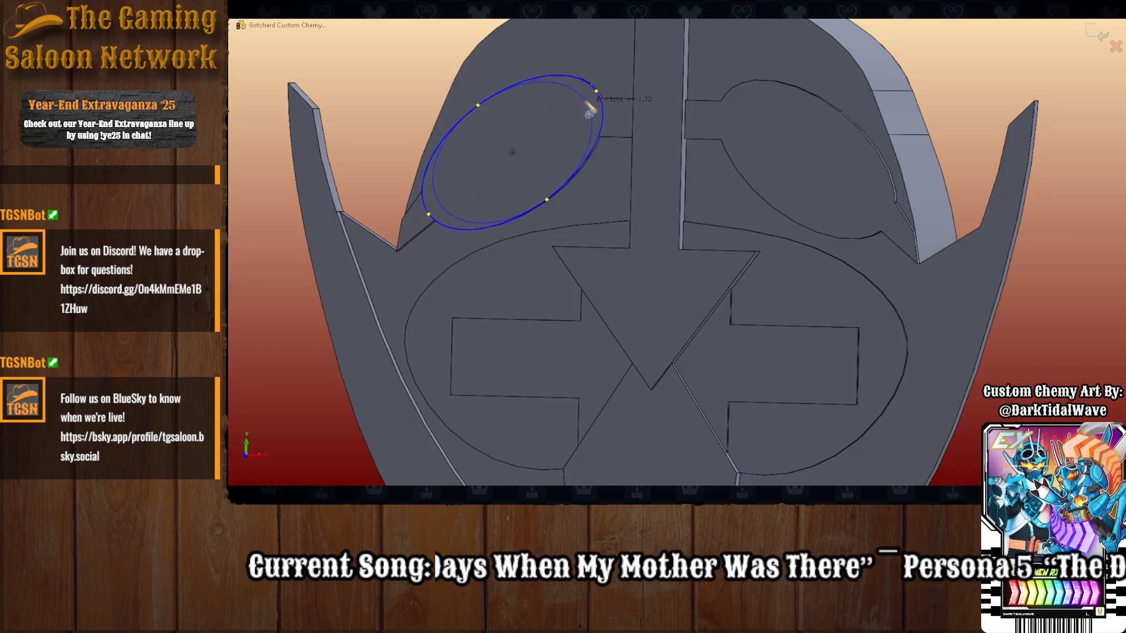
left_click(608, 130)
scroll(537, 156, "up", 2)
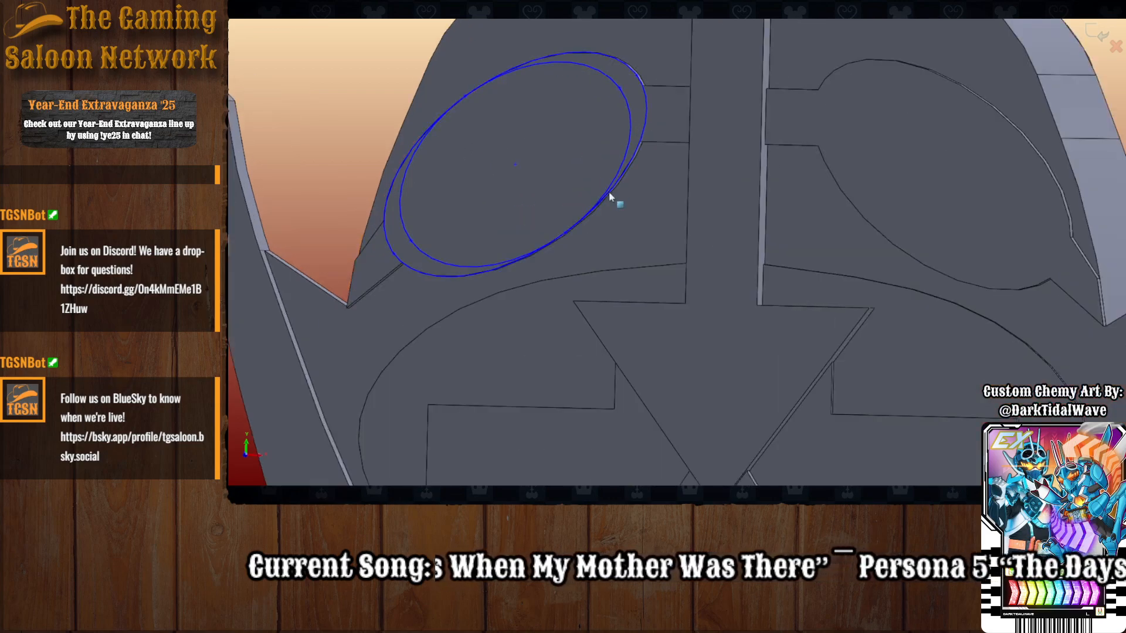
scroll(463, 141, "up", 2)
scroll(515, 179, "down", 2)
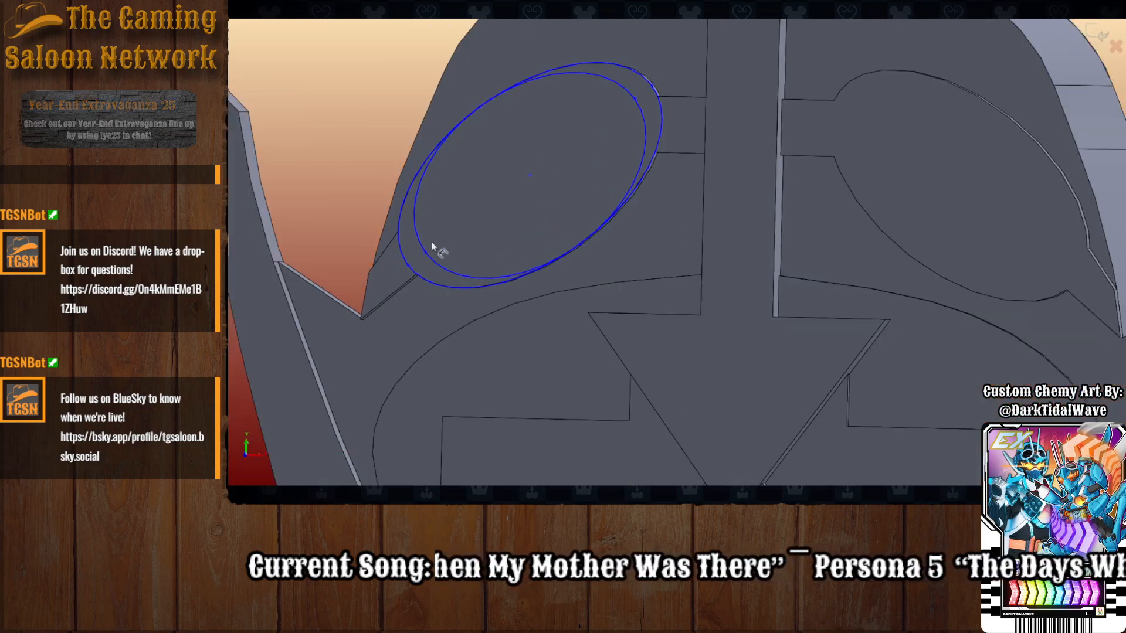
Try a 0.3 dimension between the lower axis points of the two goggle ellipses, and undo the value change.
left_click(408, 268)
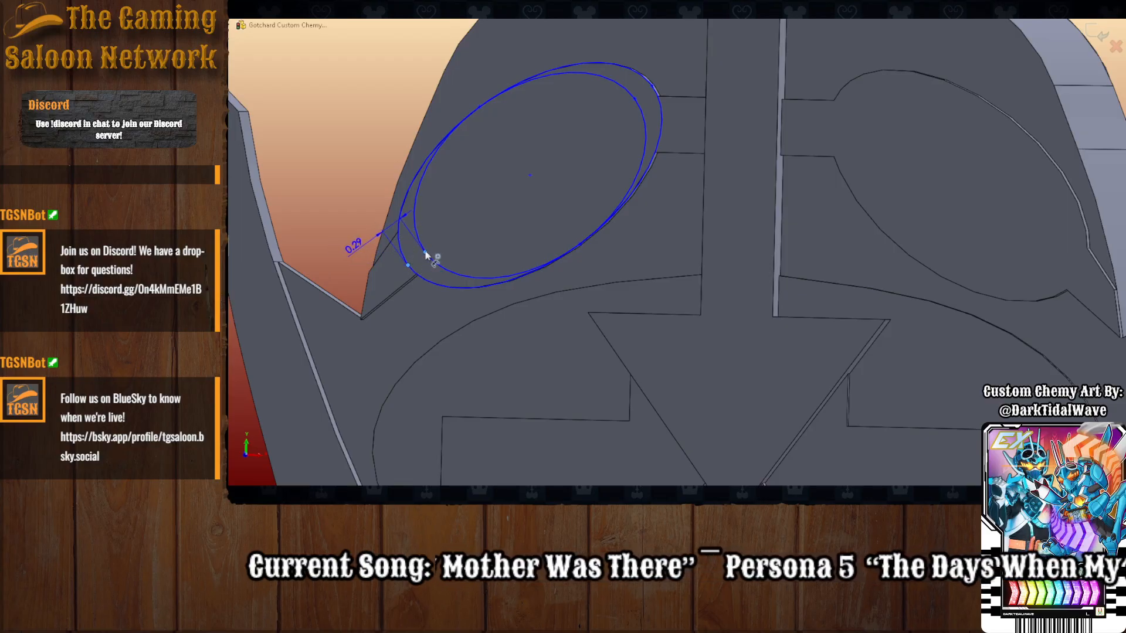
left_click(426, 254)
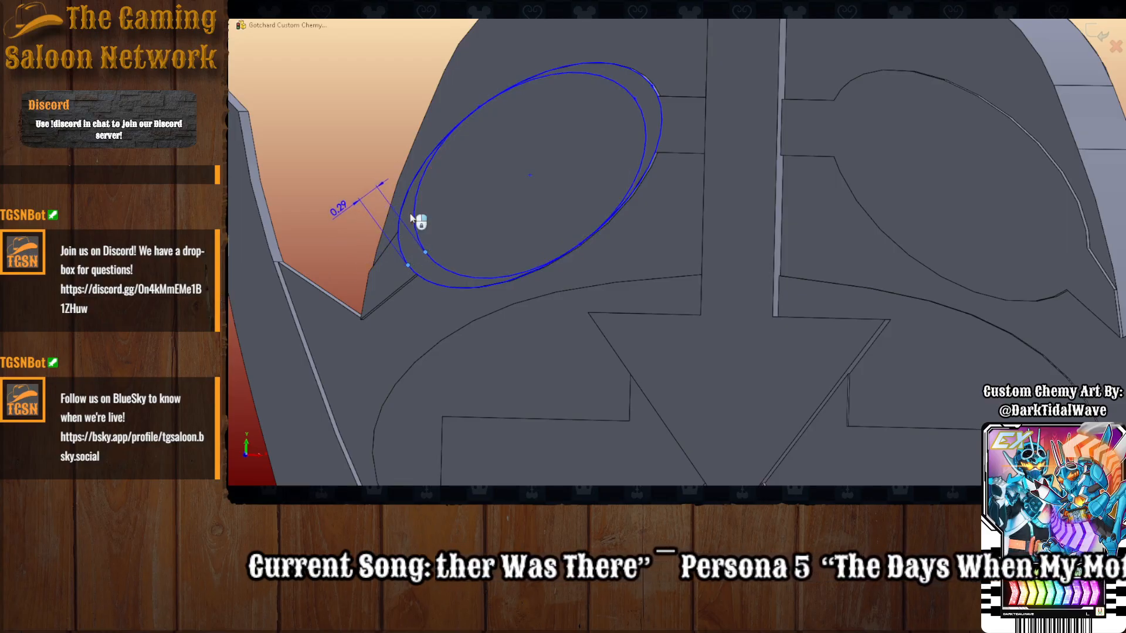
left_click(369, 178)
type(".3")
key("Return")
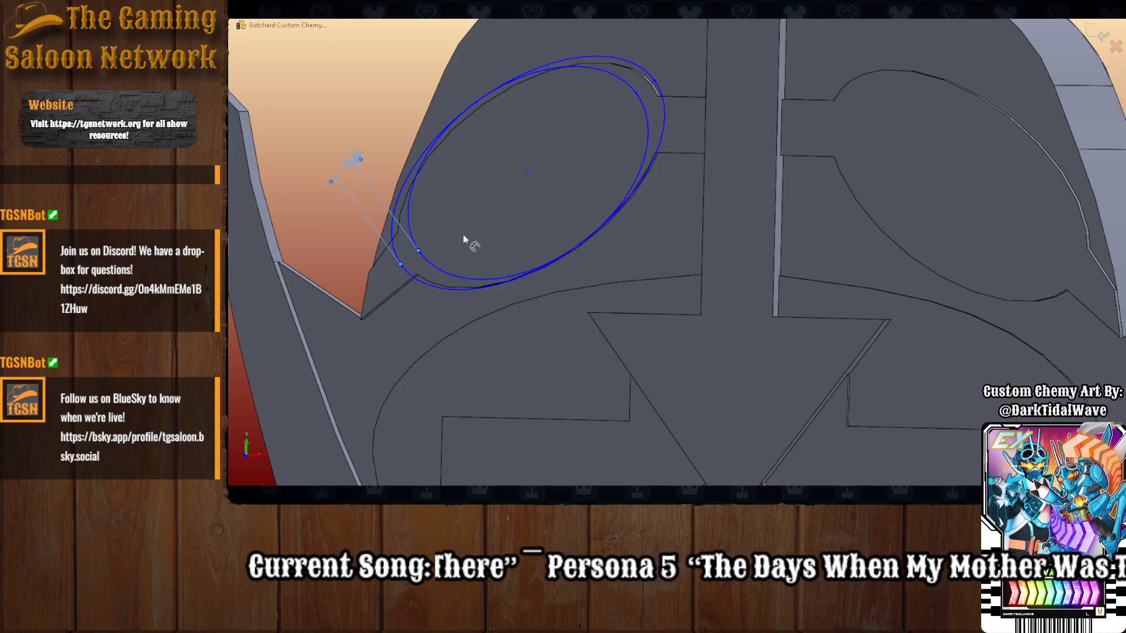
key("ctrl+z")
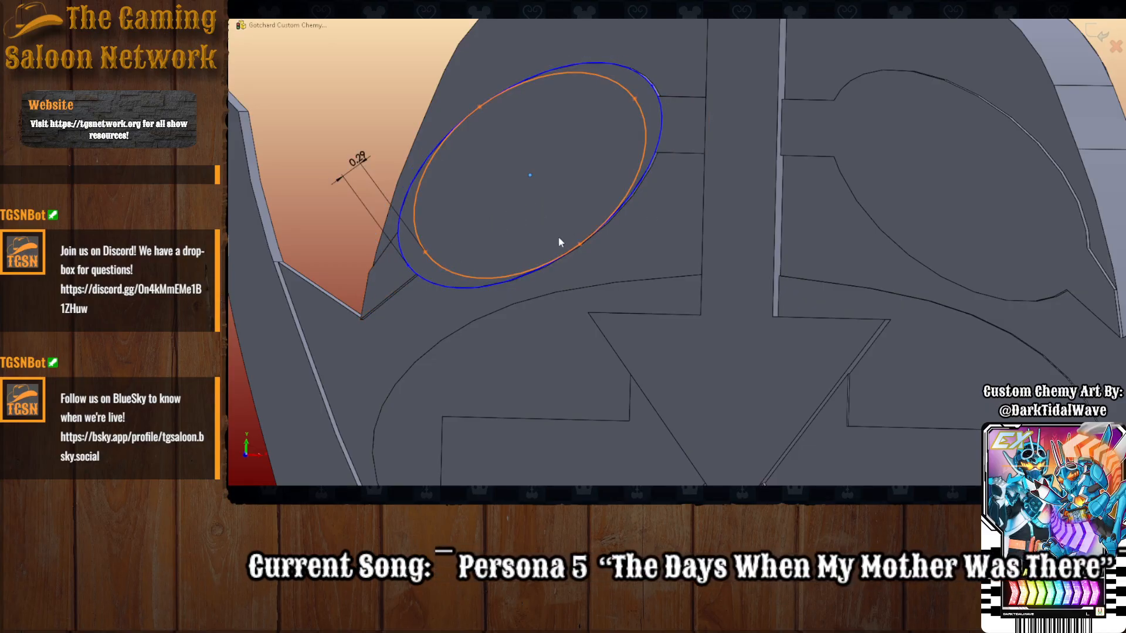
Delete both the inner ellipse and the outline ellipse from the left goggle.
key("Delete")
left_click(486, 285)
key("Delete")
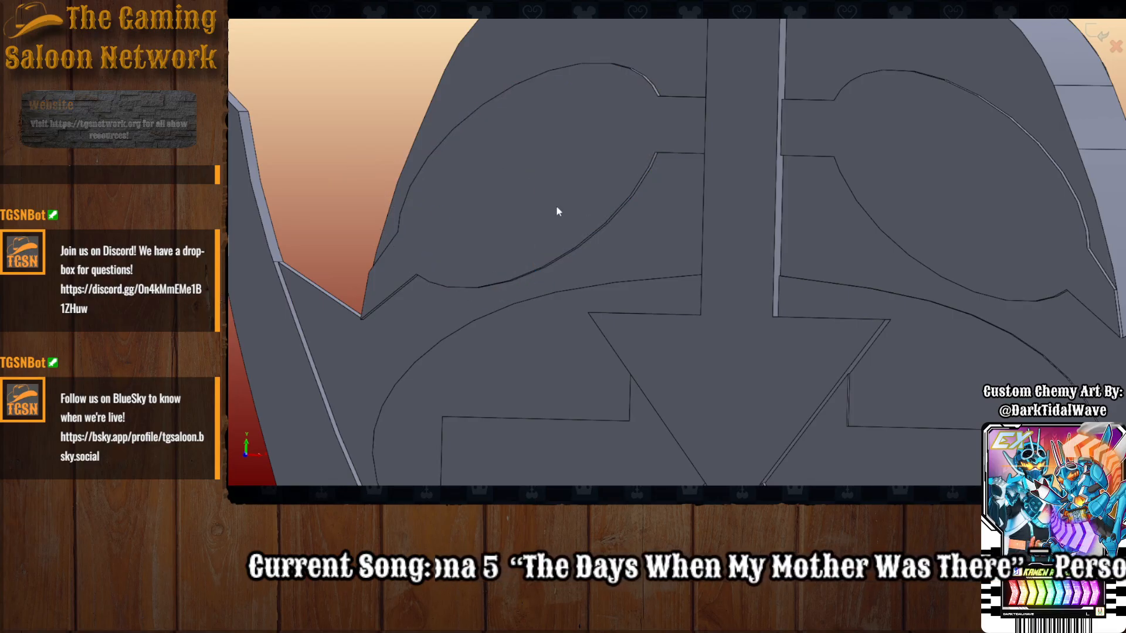
left_click(530, 174)
left_click(573, 169)
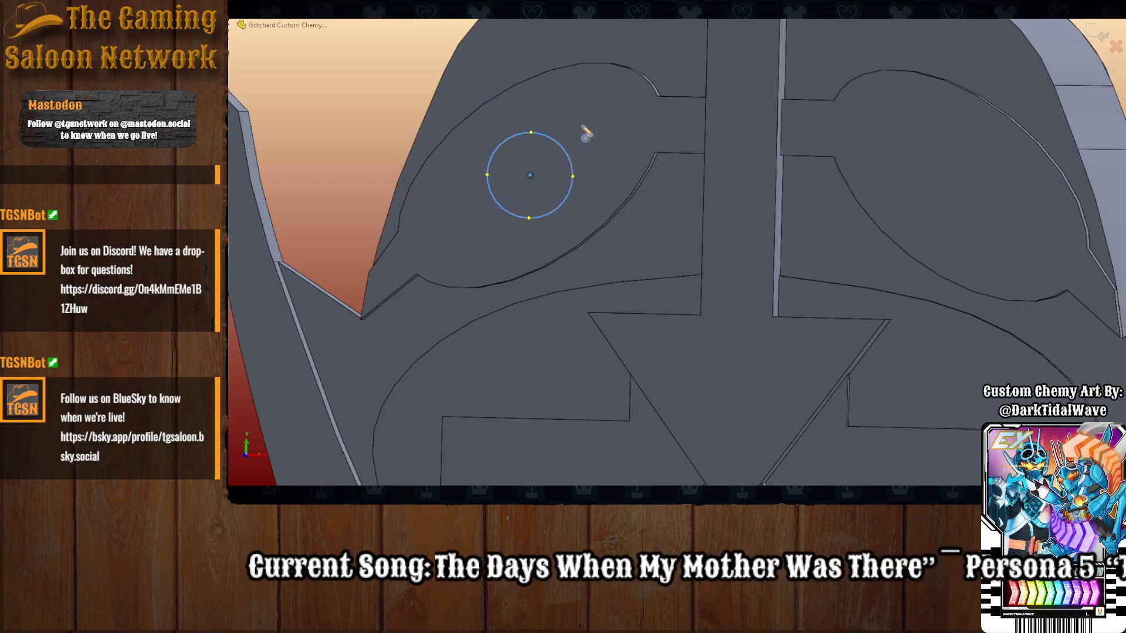
key("Escape")
key("ctrl+z")
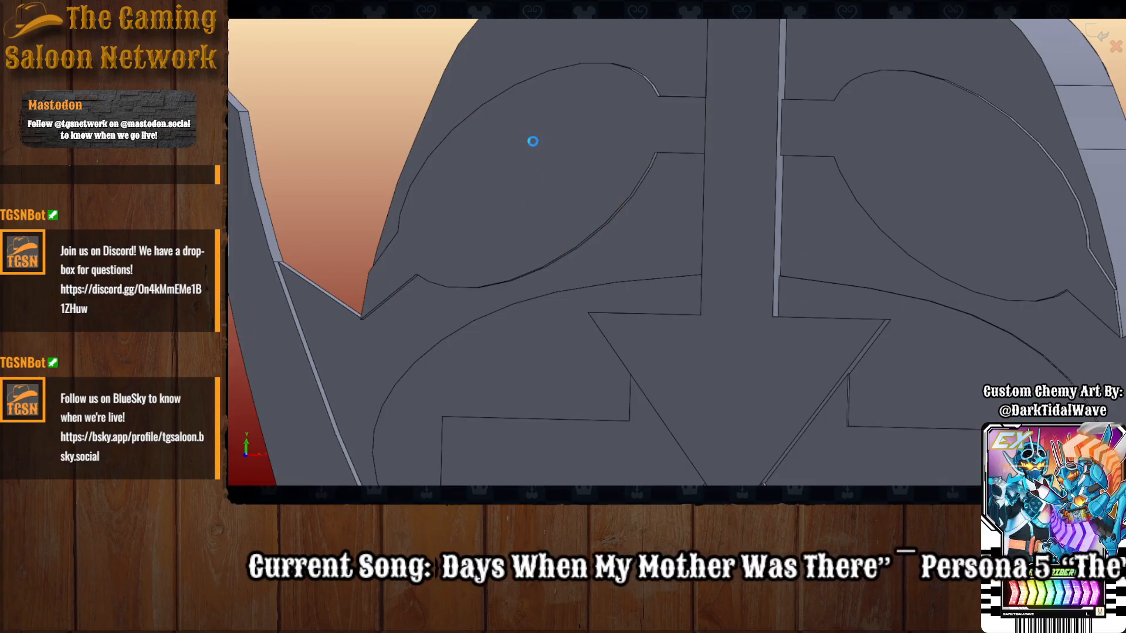
Try a narrow upright ellipse inside the left goggle and delete it.
left_click(530, 175)
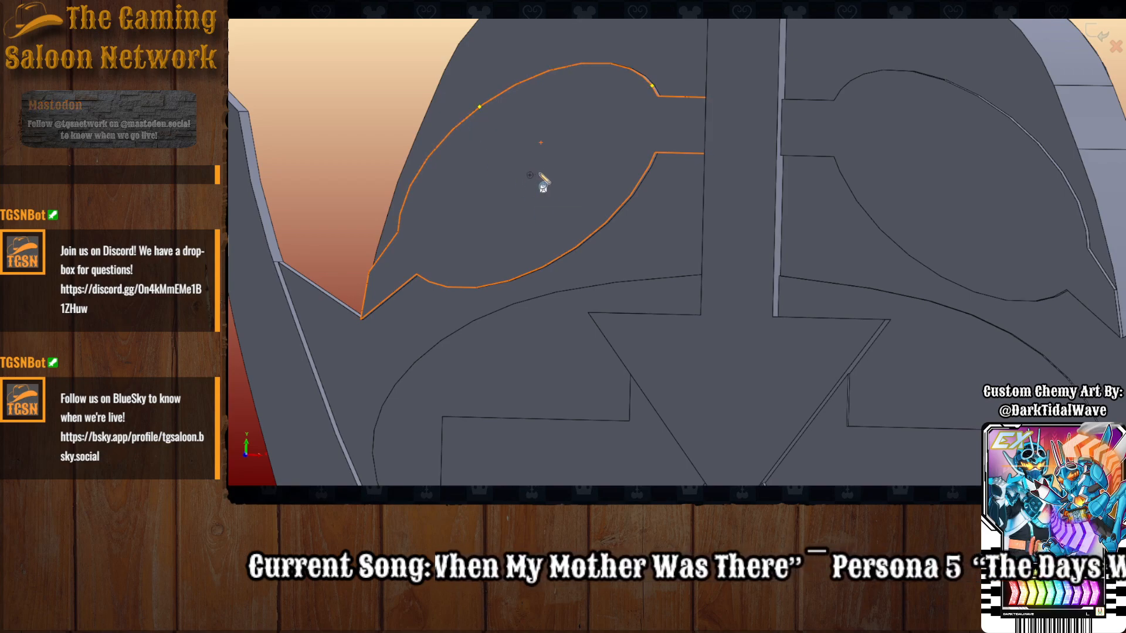
left_click(564, 175)
left_click(617, 107)
key("Escape")
mouse_move(541, 240)
left_mouse_down()
mouse_move(543, 258)
mouse_move(550, 244)
left_mouse_up()
key("Escape")
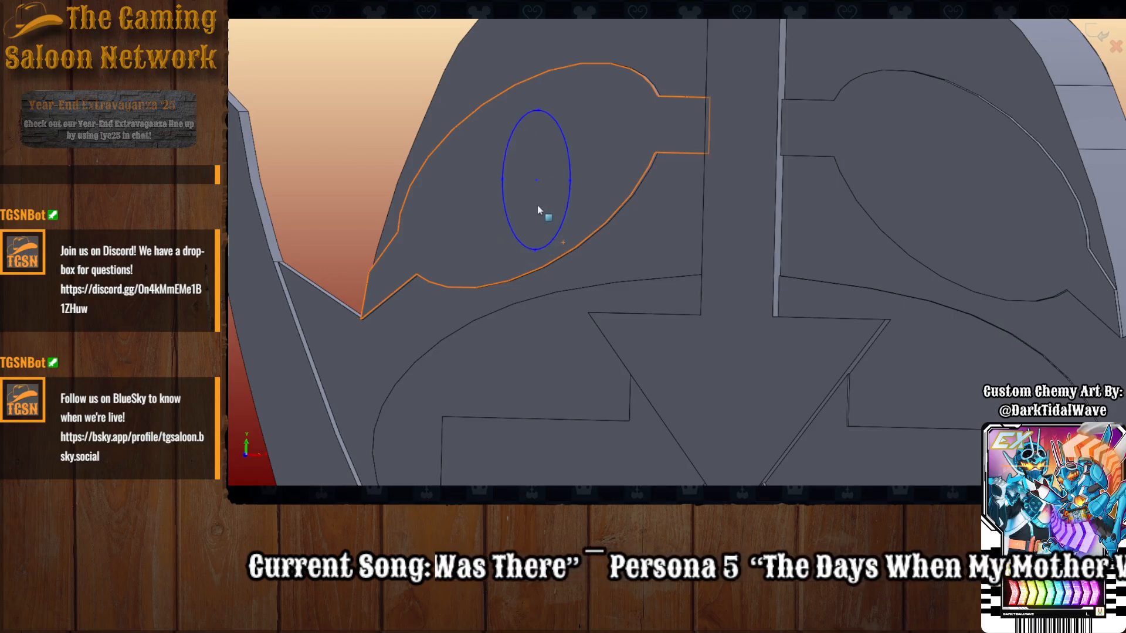
left_click(567, 209)
key("Delete")
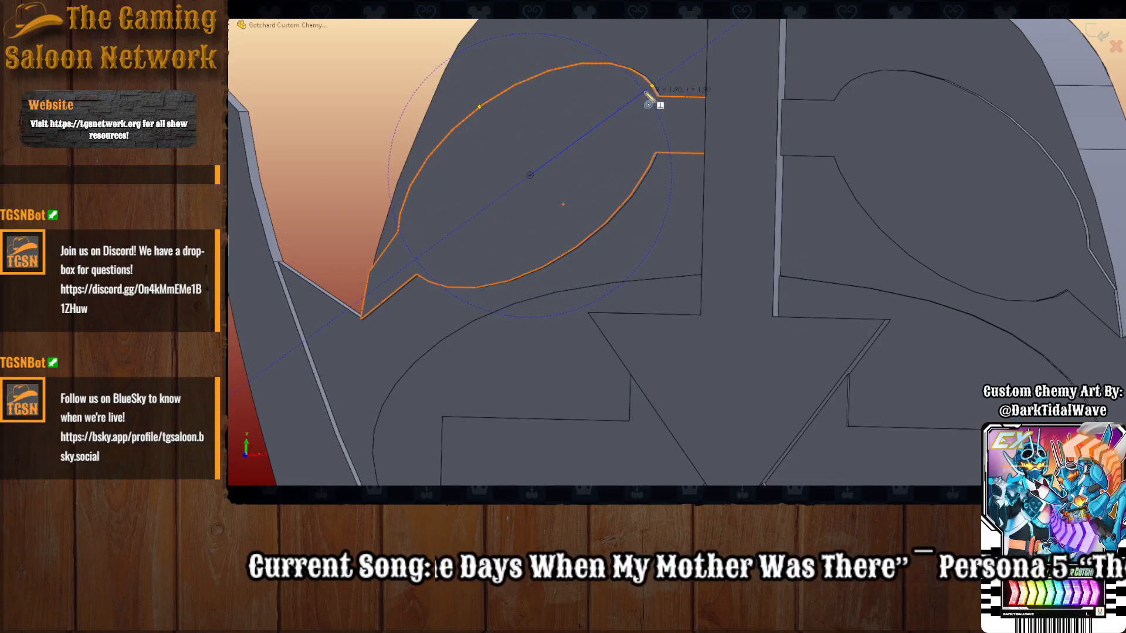
Draw a tilted inner ellipse in the left goggle with a major radius of about 1.62, and dimension its upper axis point 0.80 vertically from the centre.
left_click(631, 112)
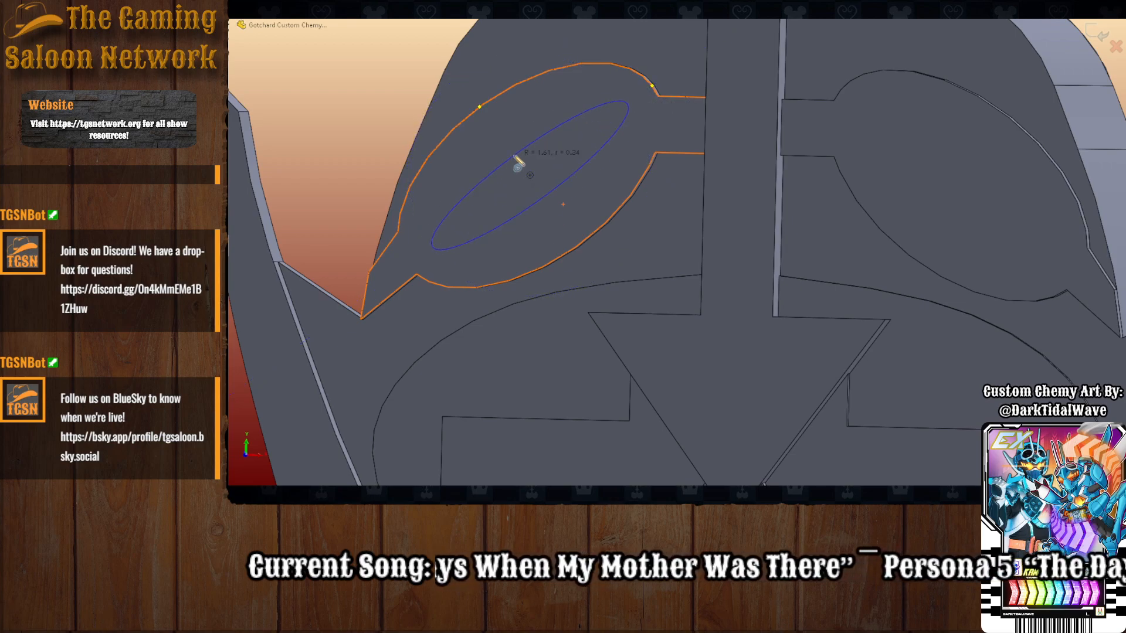
left_click(486, 116)
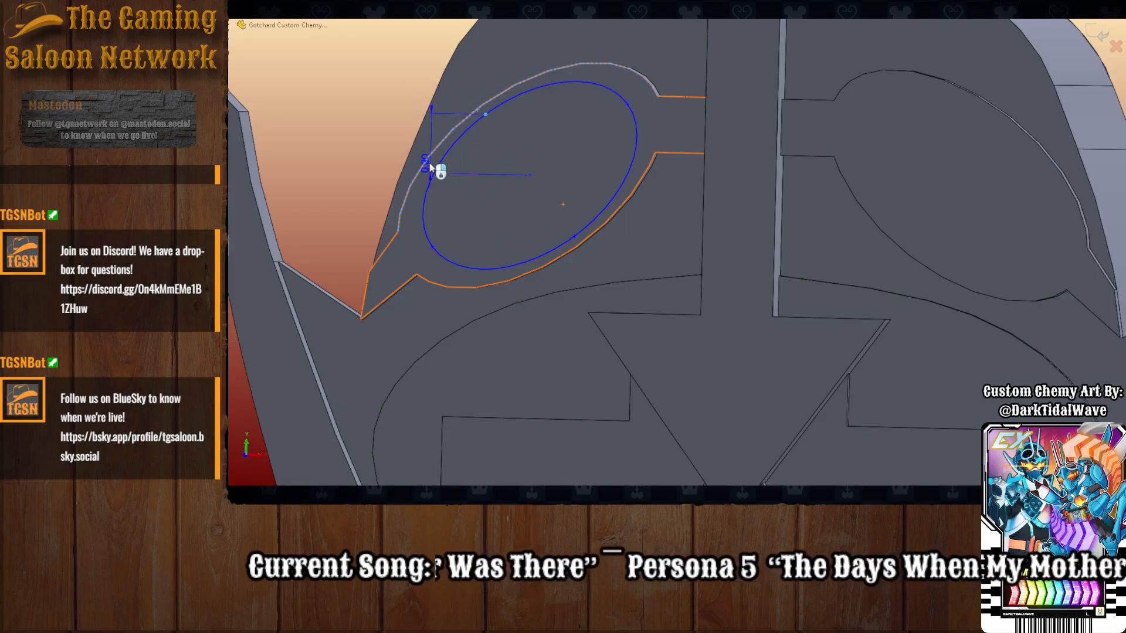
left_click(347, 145)
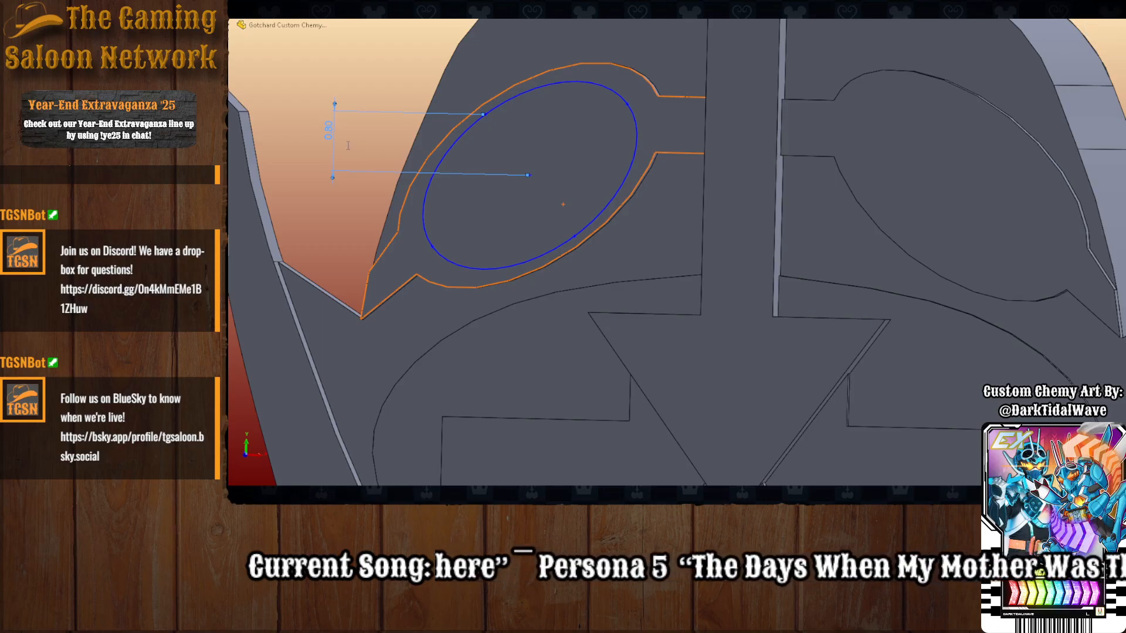
Dimension the inner ellipse's major radius, try a value of 0.8, and undo the value change.
left_click(650, 82)
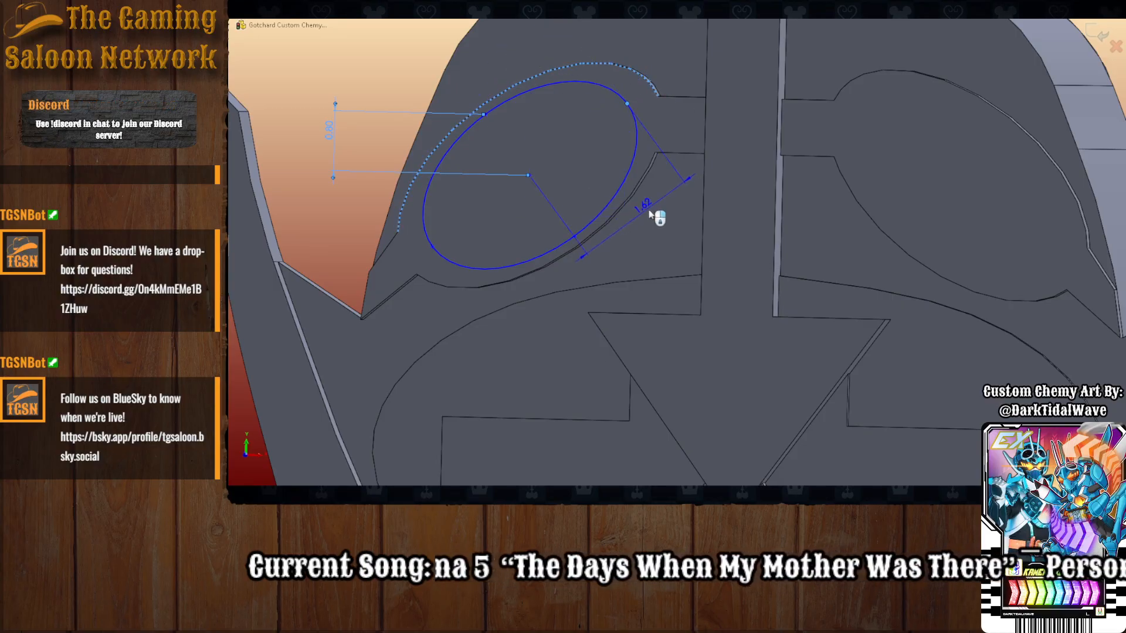
left_click(650, 242)
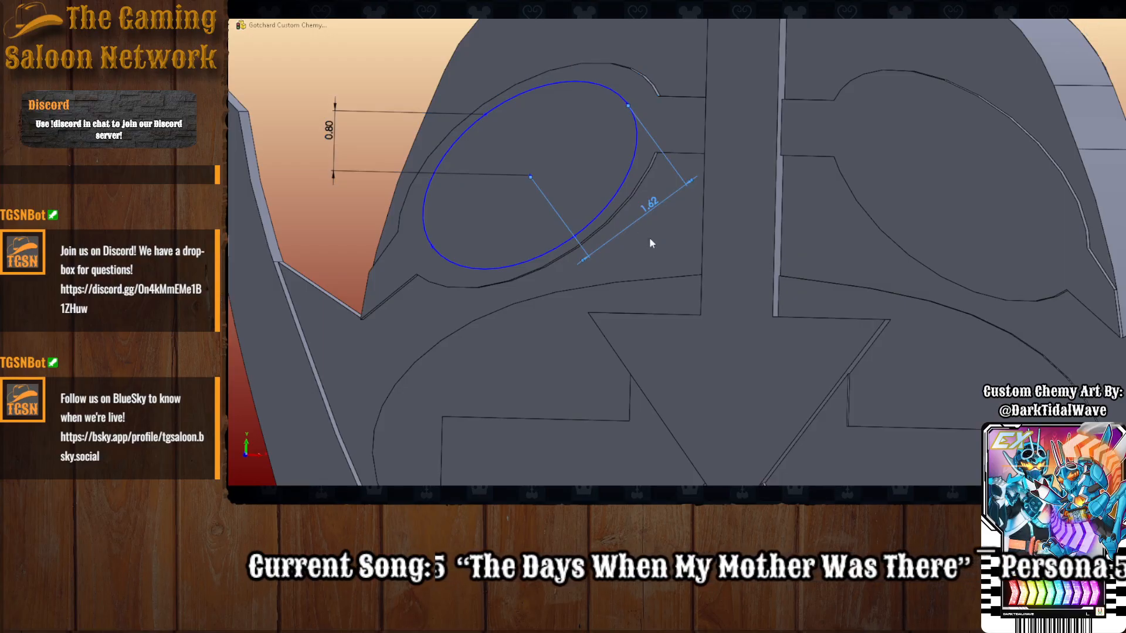
type(".8")
key("Return")
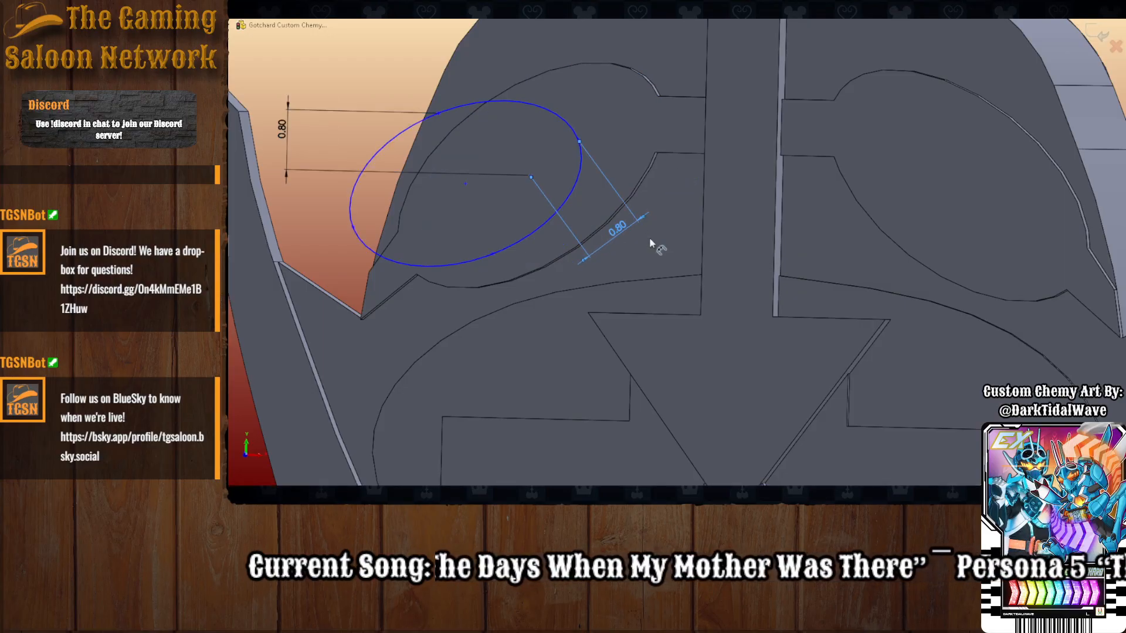
key("ctrl+z")
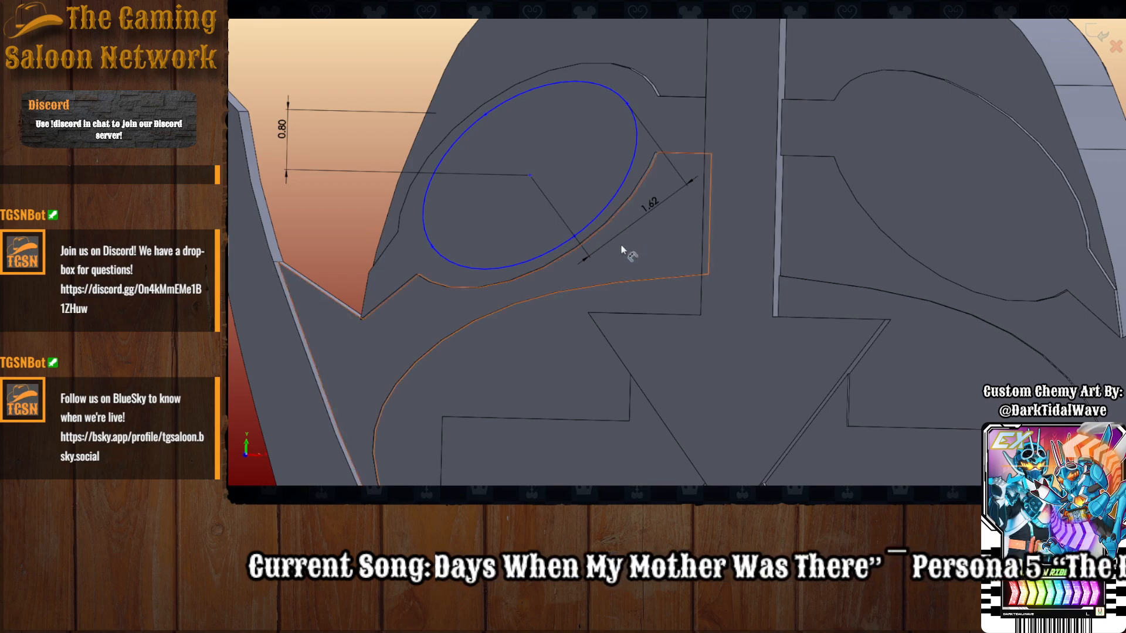
Delete the dimensioned inner ellipse from the left goggle.
scroll(621, 244, "up", 2)
scroll(620, 236, "up", 2)
scroll(628, 239, "down", 4)
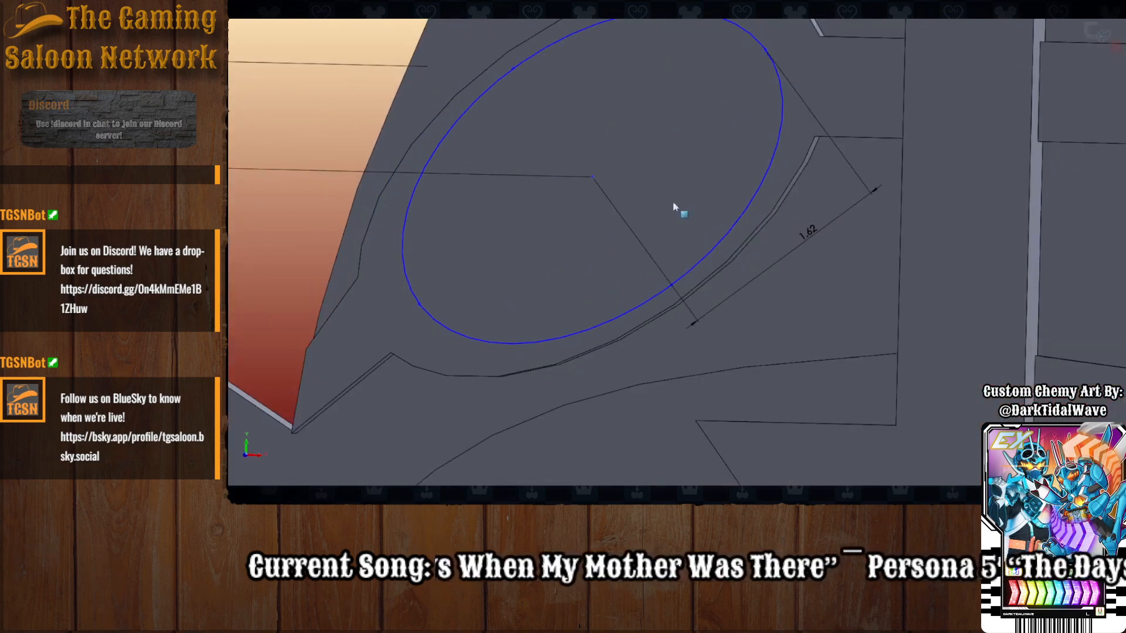
left_click(590, 339)
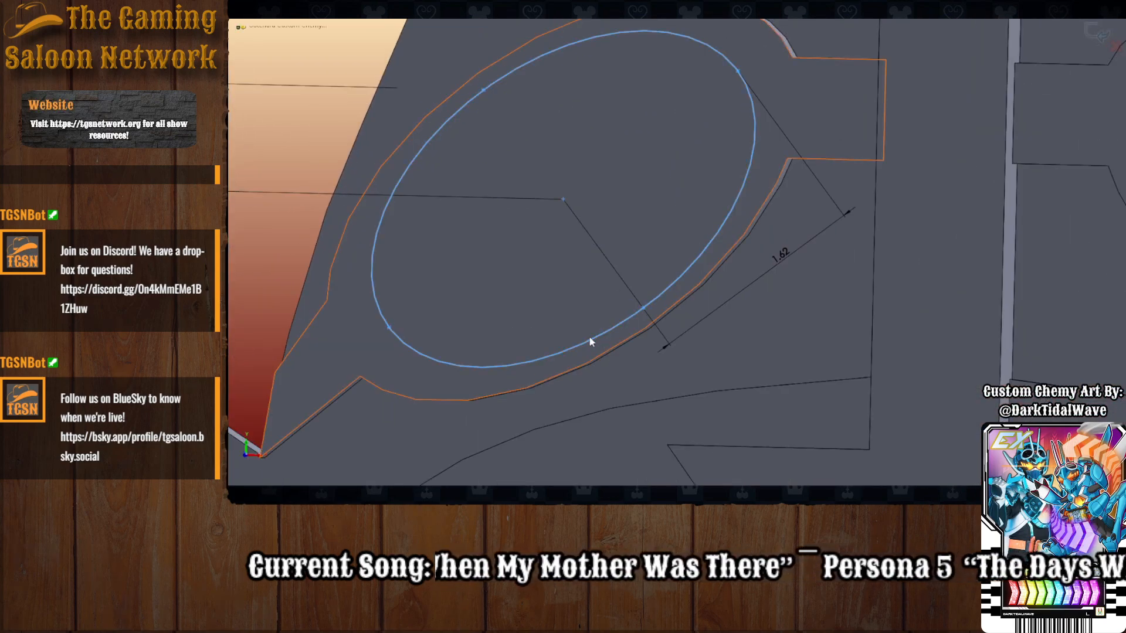
key("Delete")
Try tracing the left goggle's upper outline with a three-point arc from the side strap corner to the upper bridge corner.
scroll(618, 244, "up", 3)
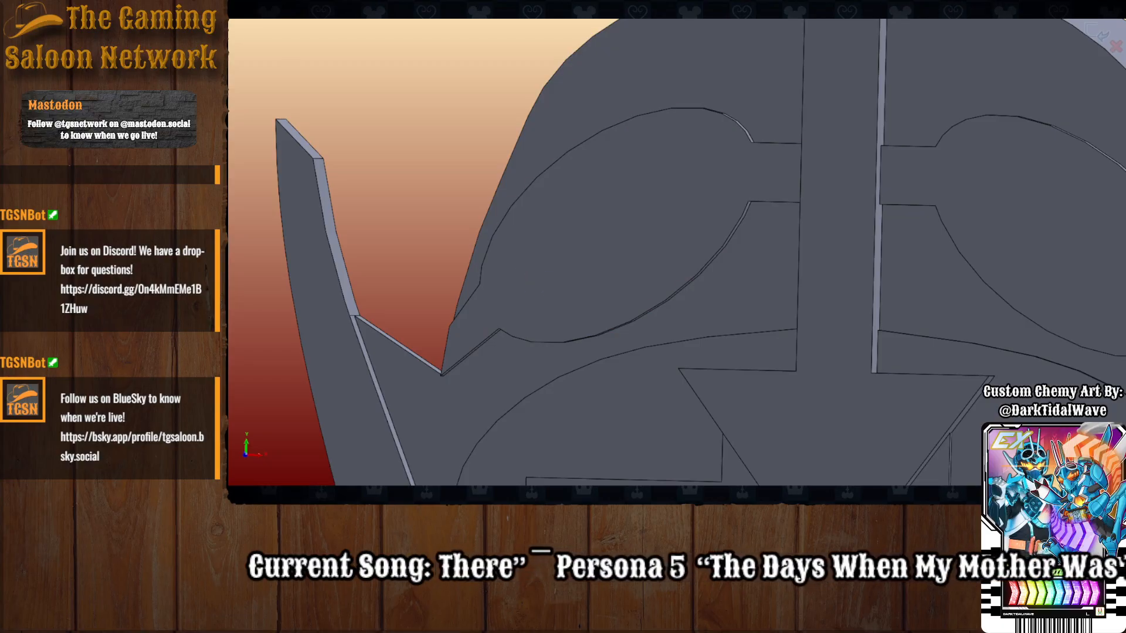
key("l")
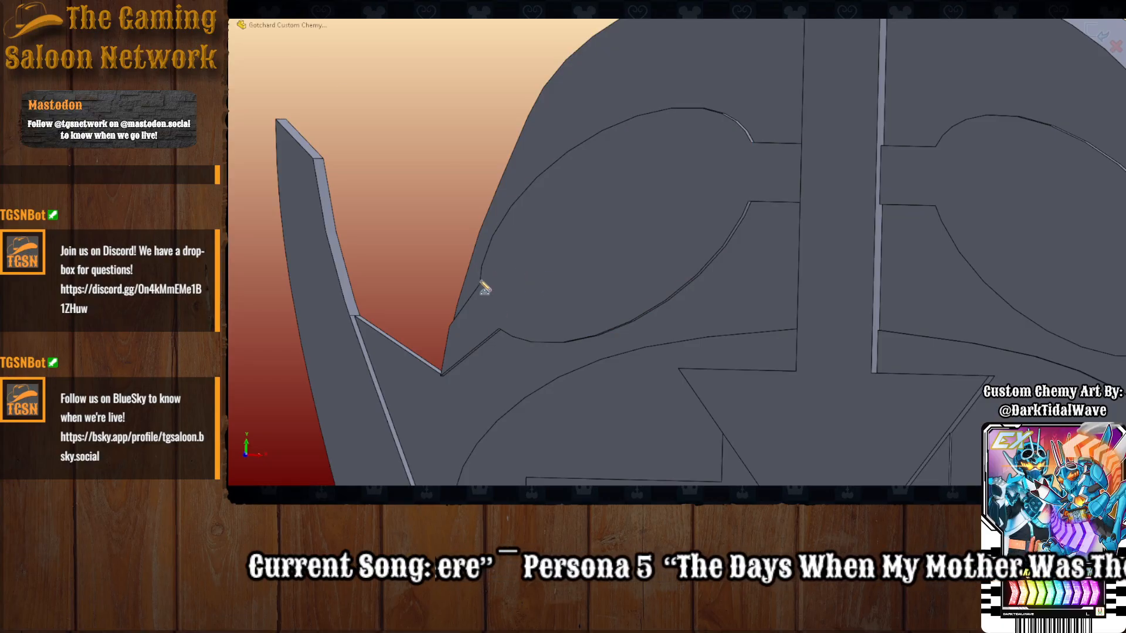
left_click(480, 285)
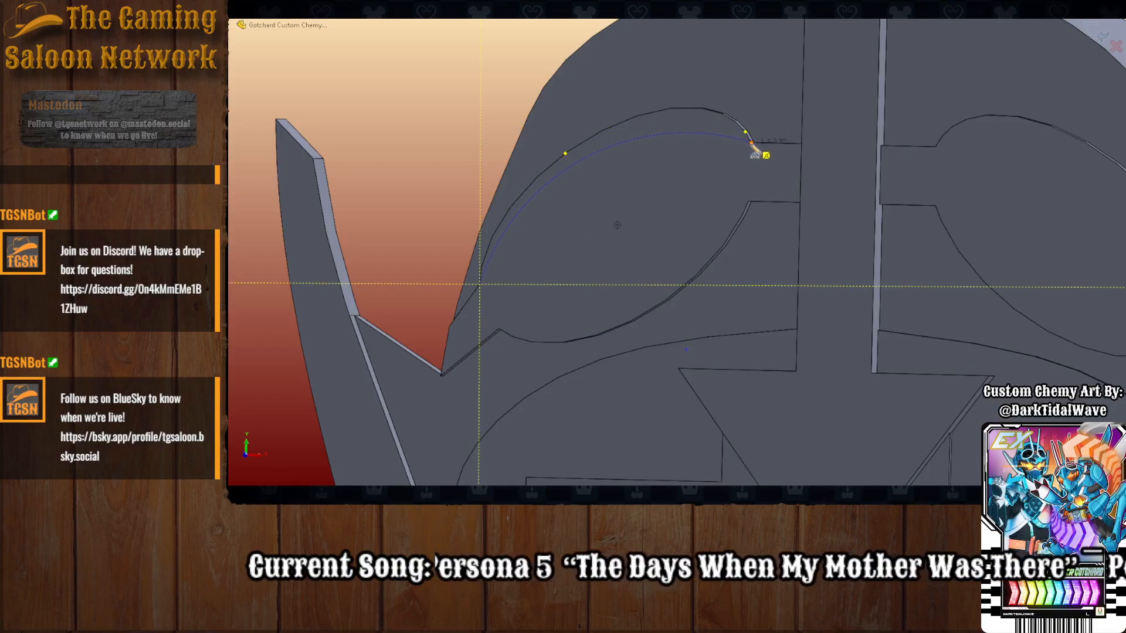
left_click(753, 142)
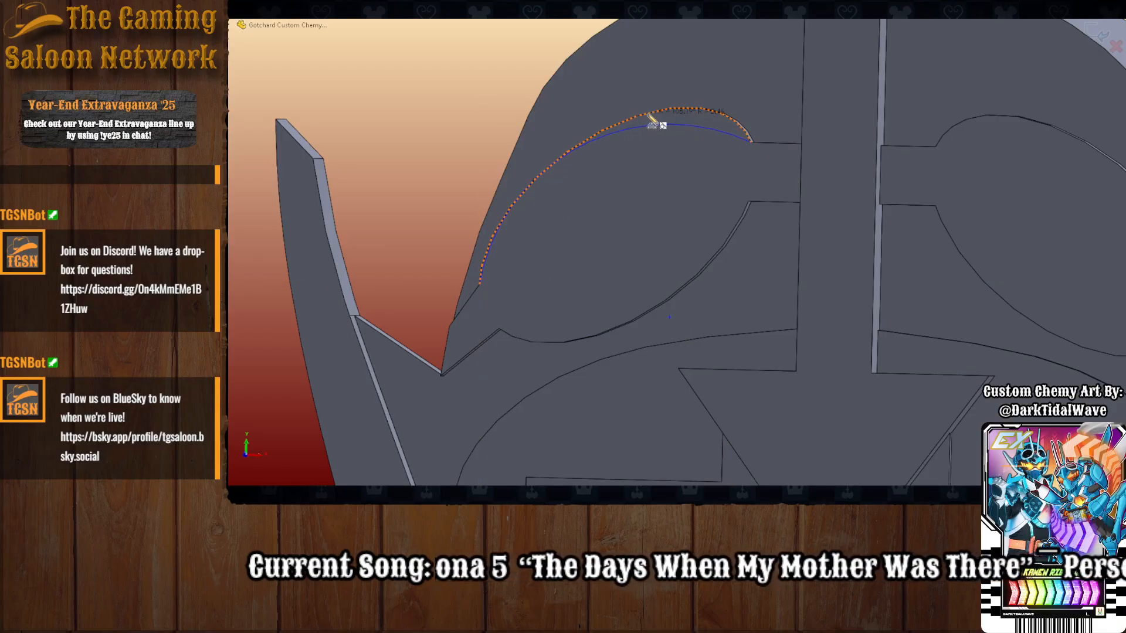
left_click(633, 122)
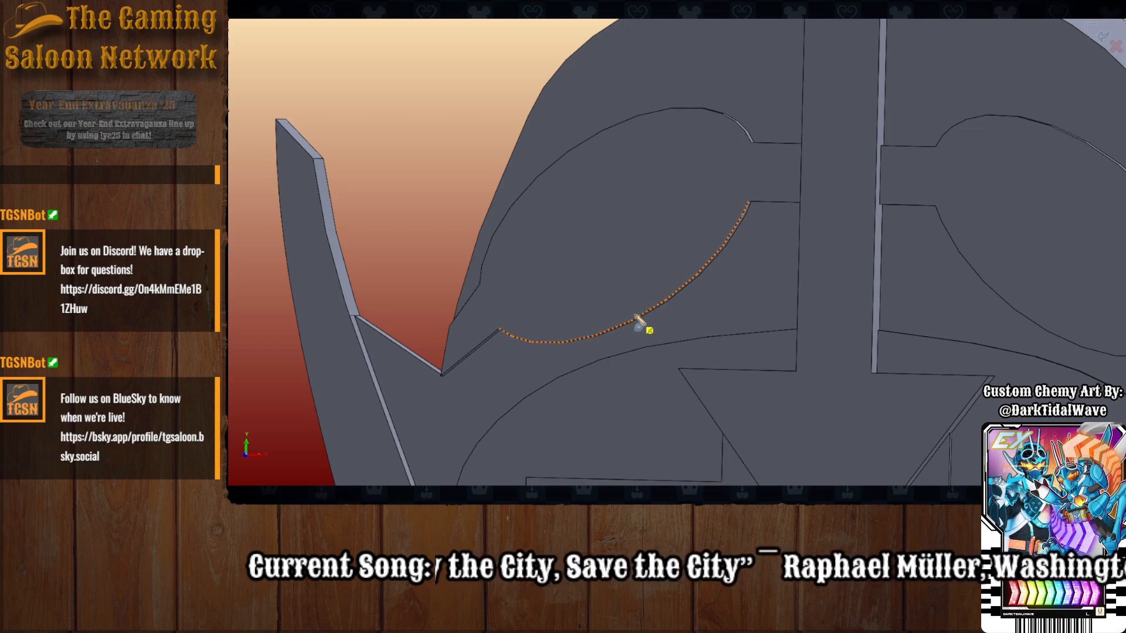
Draw a tilted ellipse over the left goggle's curved outline, with a major radius of about 2.02 and a minor radius of about 1.14.
left_click(617, 225)
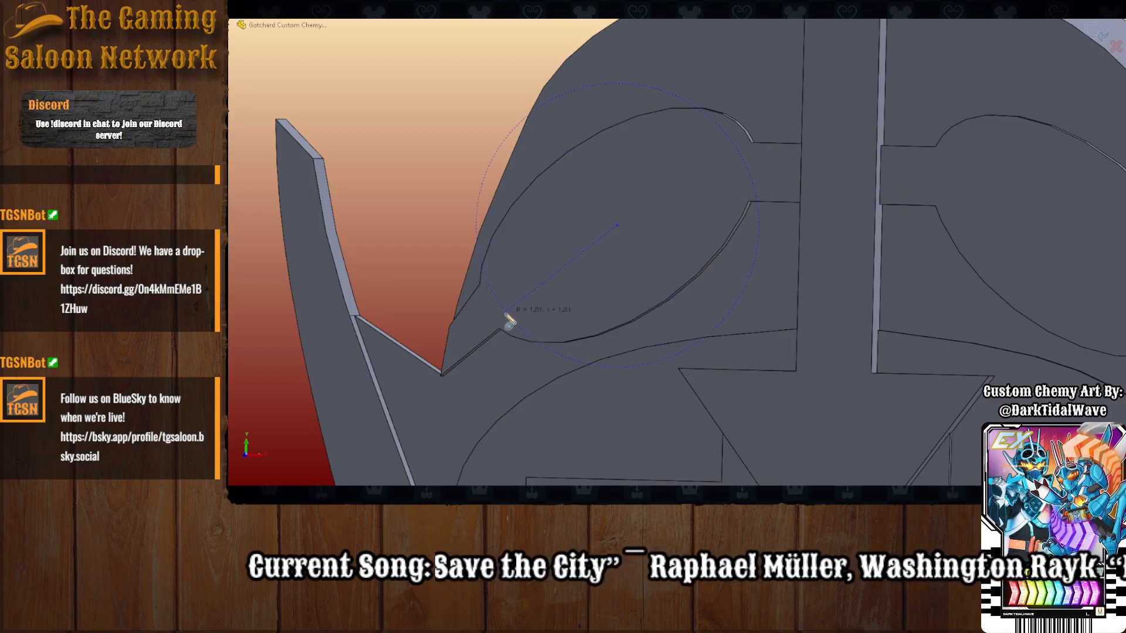
left_click(670, 298)
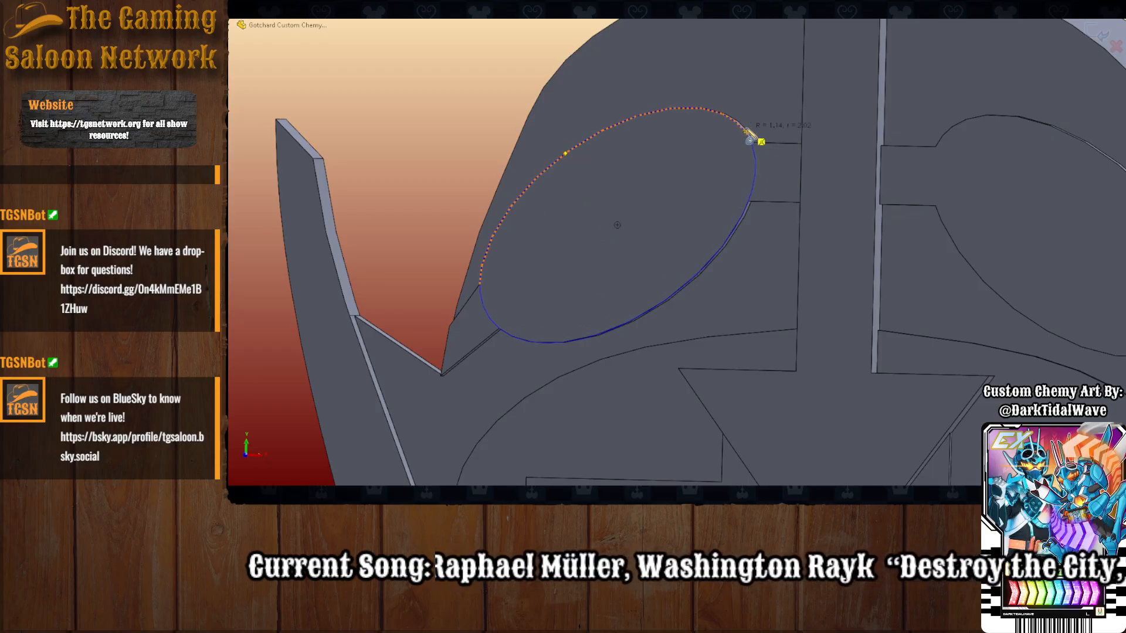
left_click(751, 141)
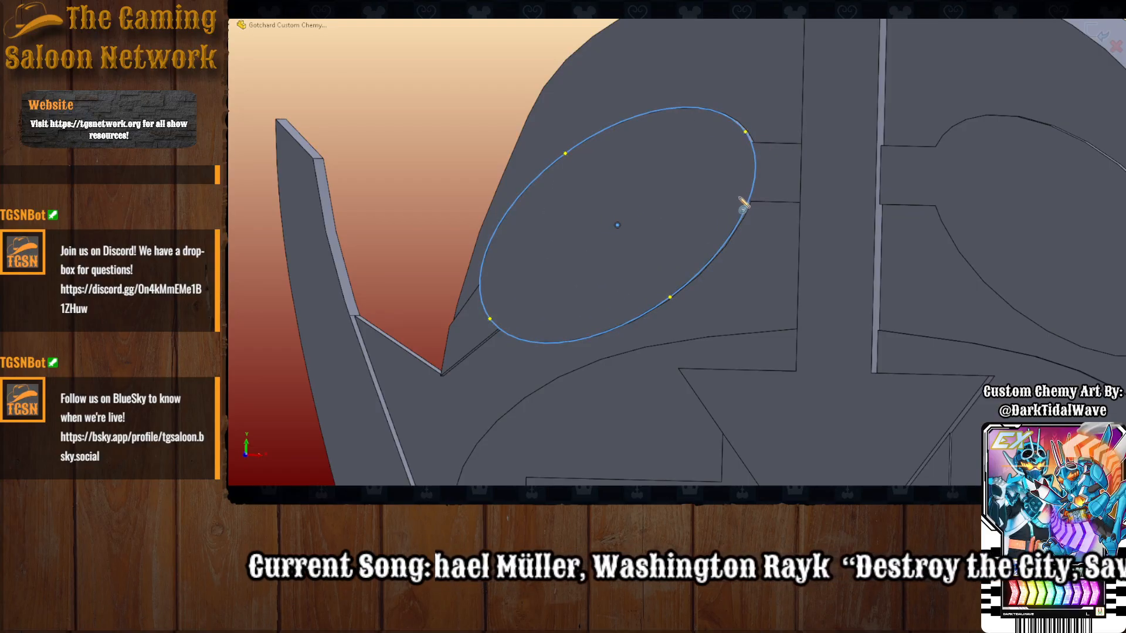
key("Escape")
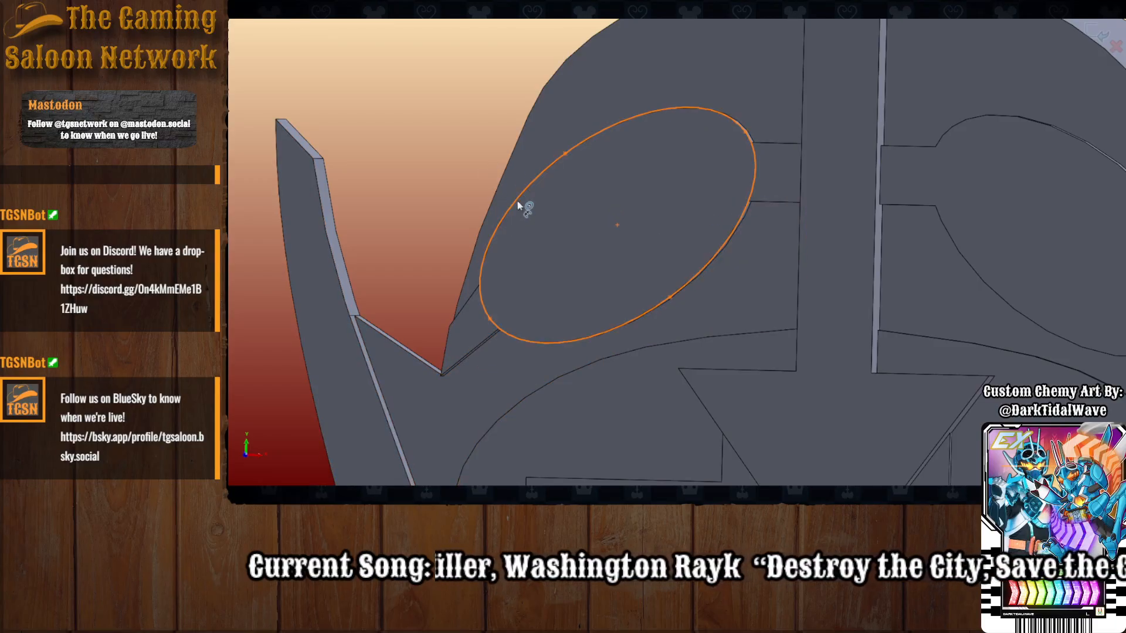
Dimension the outer ellipse's major radius from its lower axis point and its minor radius from the centre.
left_click(490, 320)
left_click(617, 225)
left_click(454, 159)
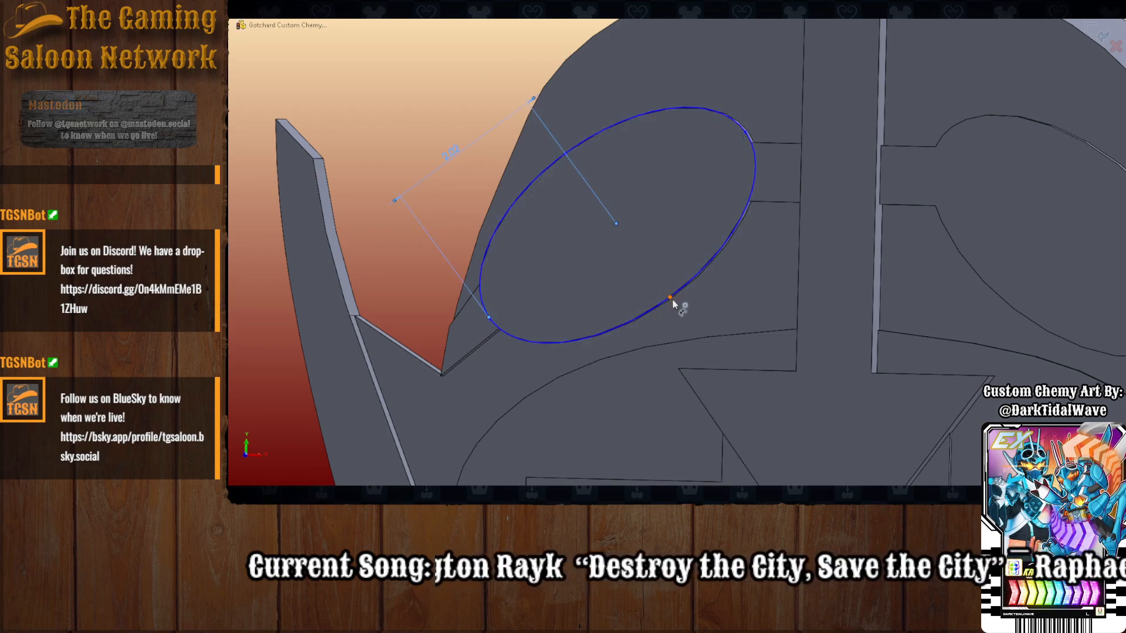
left_click(617, 225)
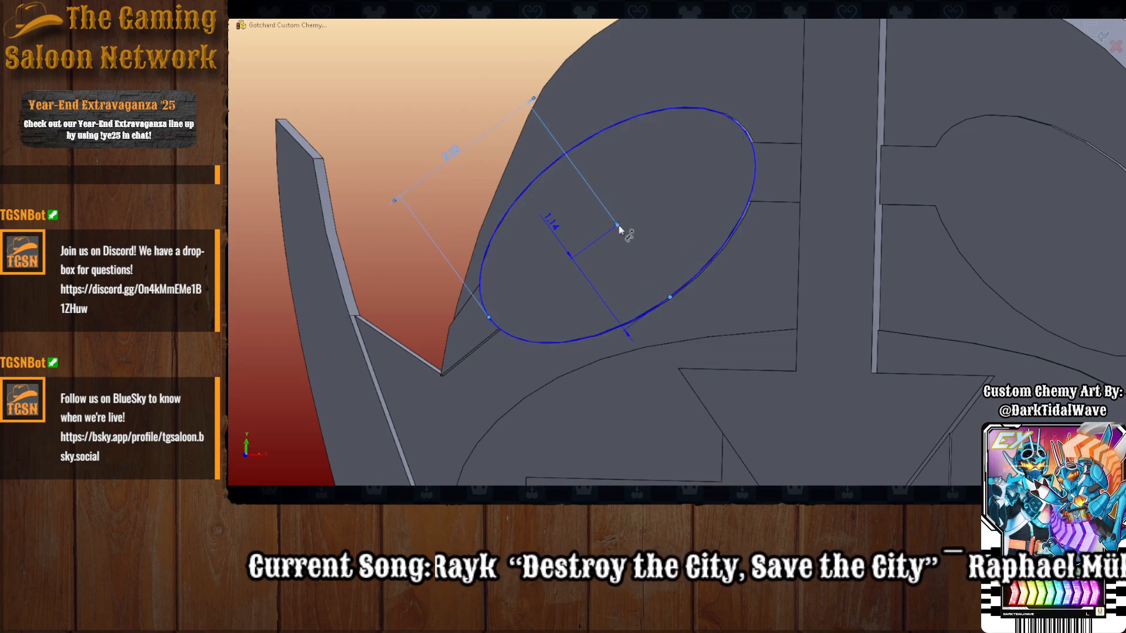
left_click(536, 378)
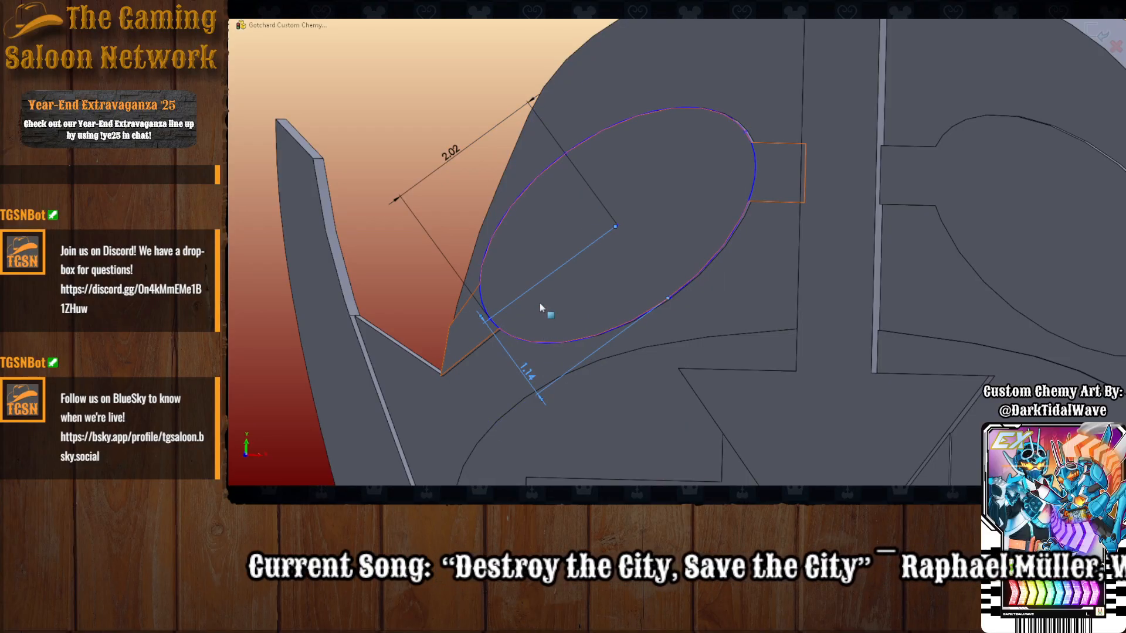
Add a driven reference dimension from the outer ellipse's centre to its upper major-axis point.
left_click(802, 169)
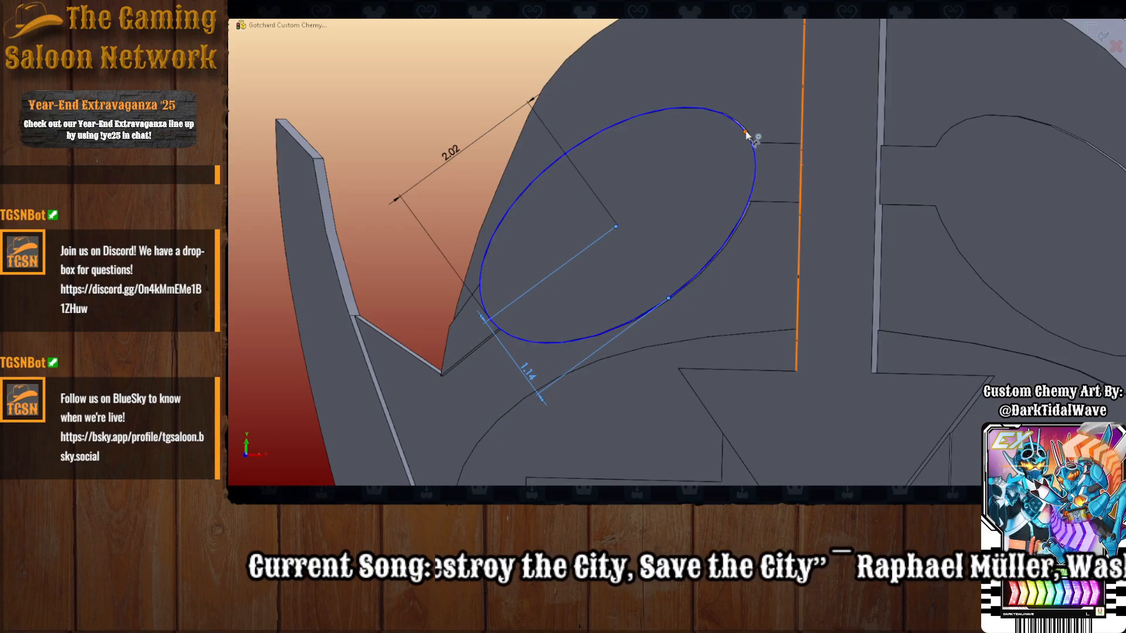
left_click(618, 226)
left_click(622, 87)
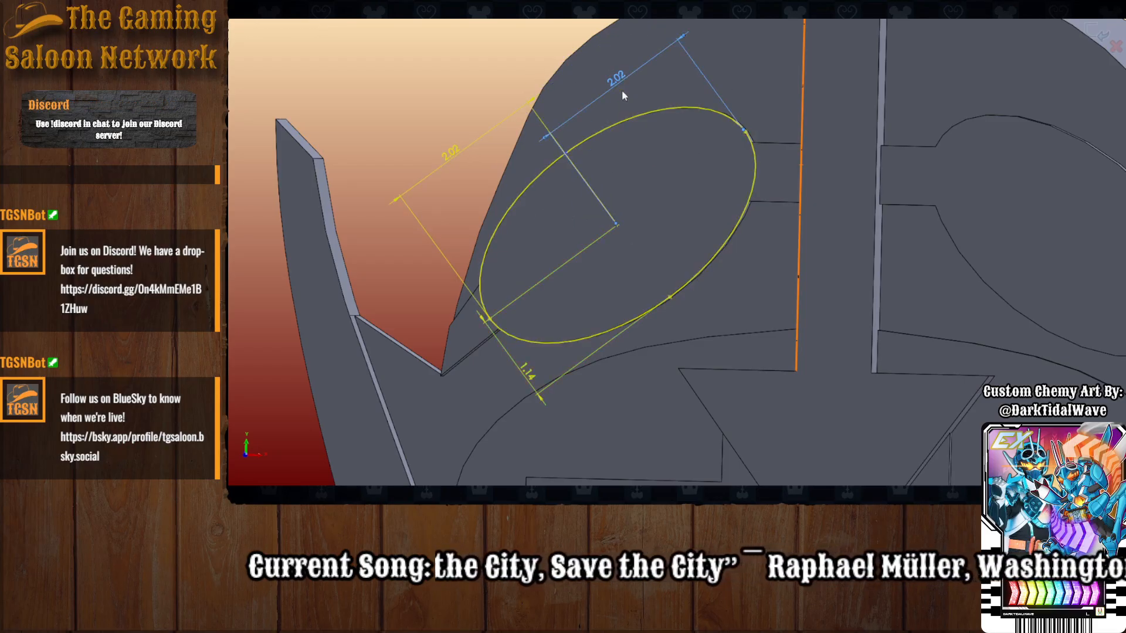
key("Return")
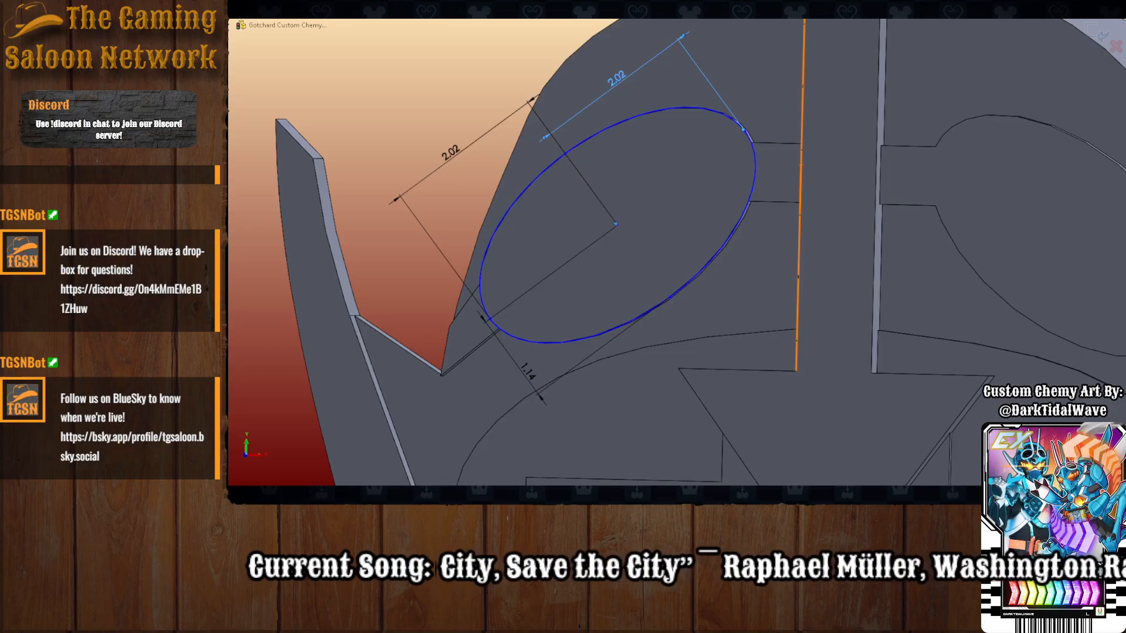
Draw a smaller concentric ellipse inside the left goggle ellipse, tilted the same way, with a major radius of about 0.76.
left_click(618, 225)
left_click(670, 200)
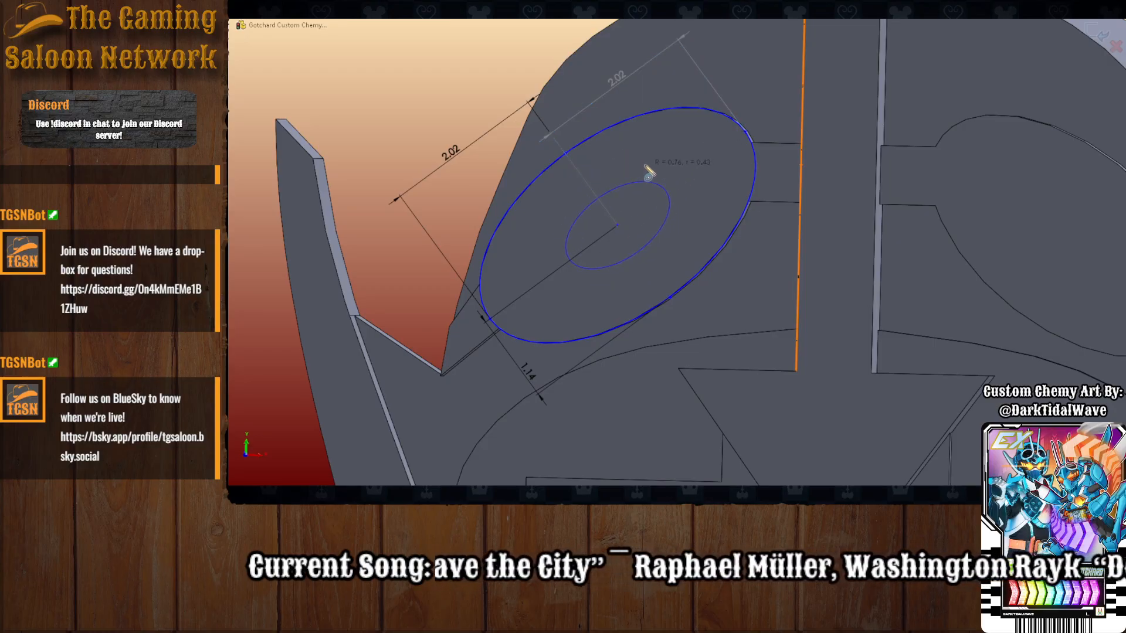
left_click(595, 191)
Dimension the gap between the inner and outer ellipses as 0.25 at both the major-axis and minor-axis ends.
left_click(272, 38)
left_click(746, 132)
left_click(646, 103)
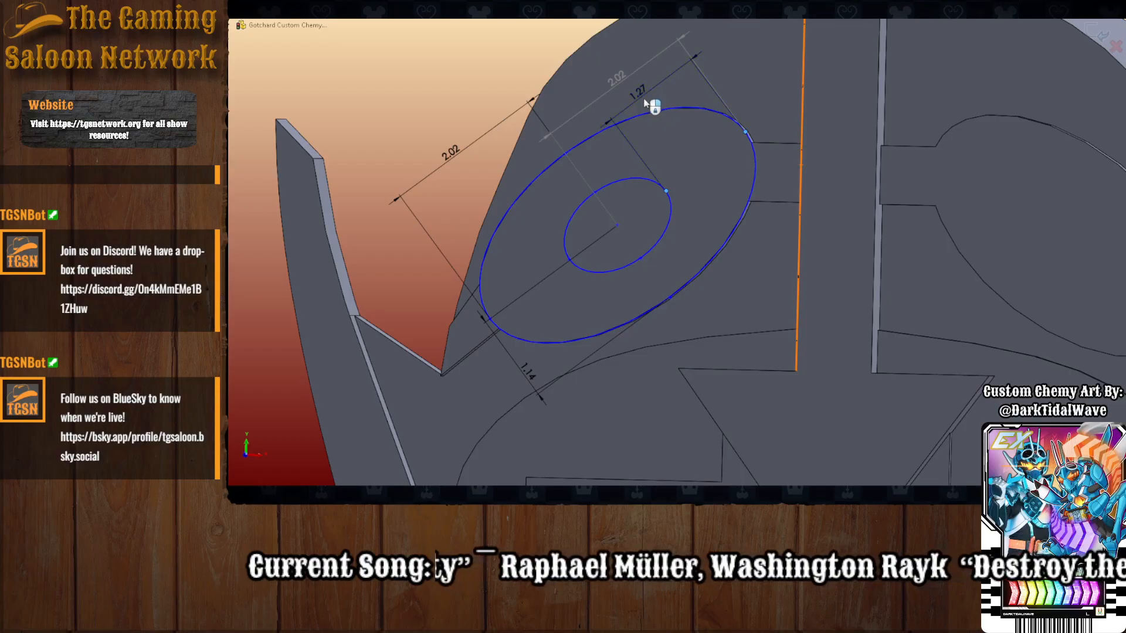
key("Return")
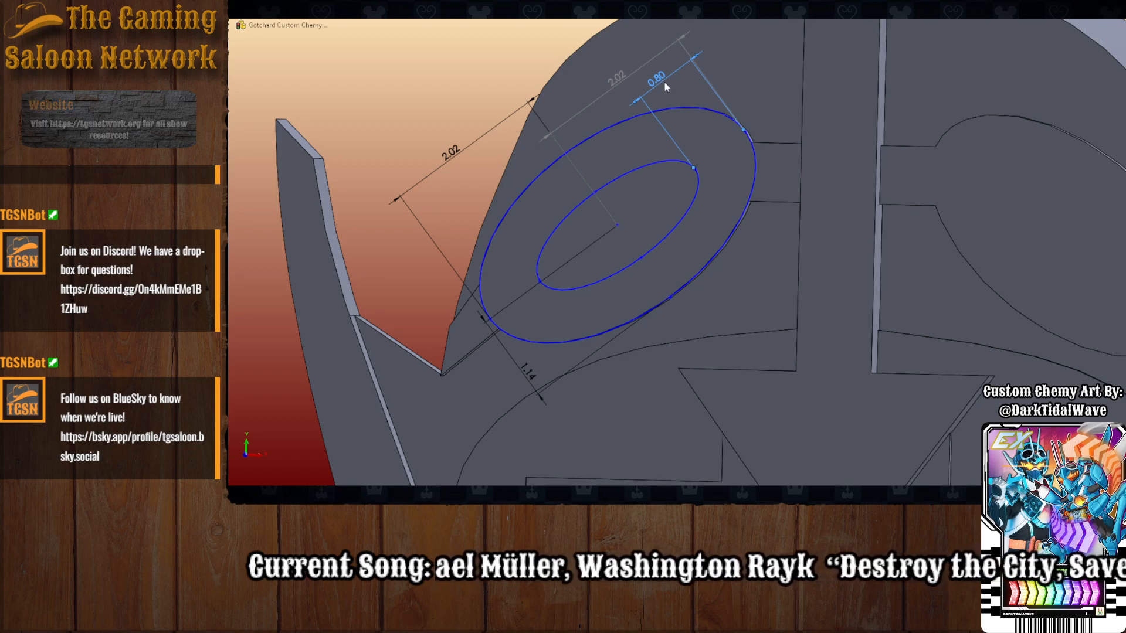
key("Return")
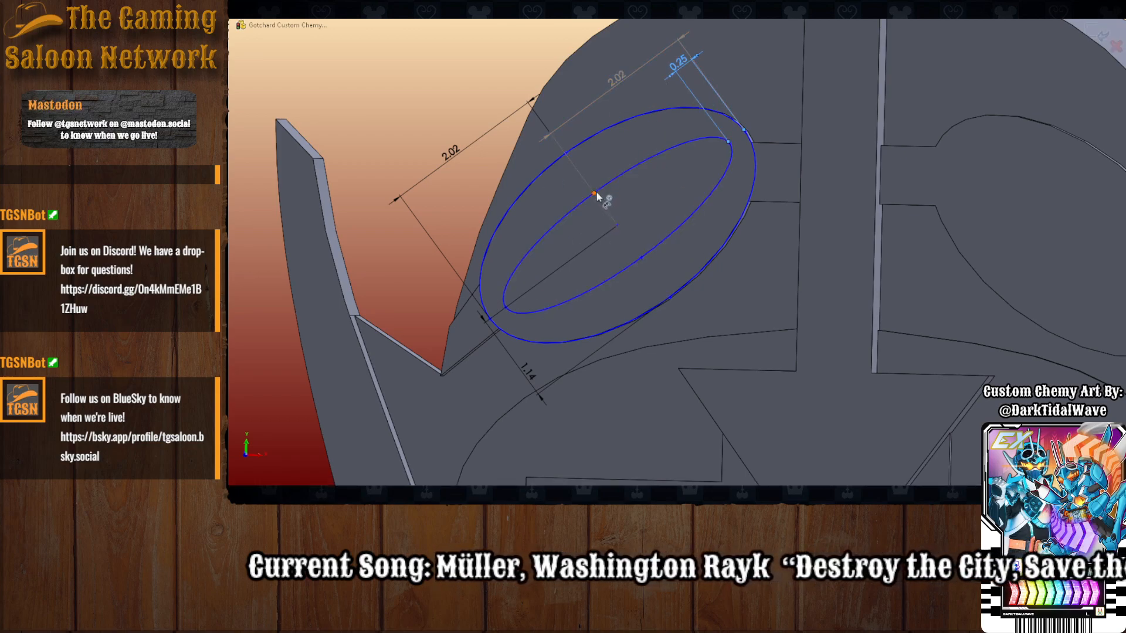
left_click(566, 157)
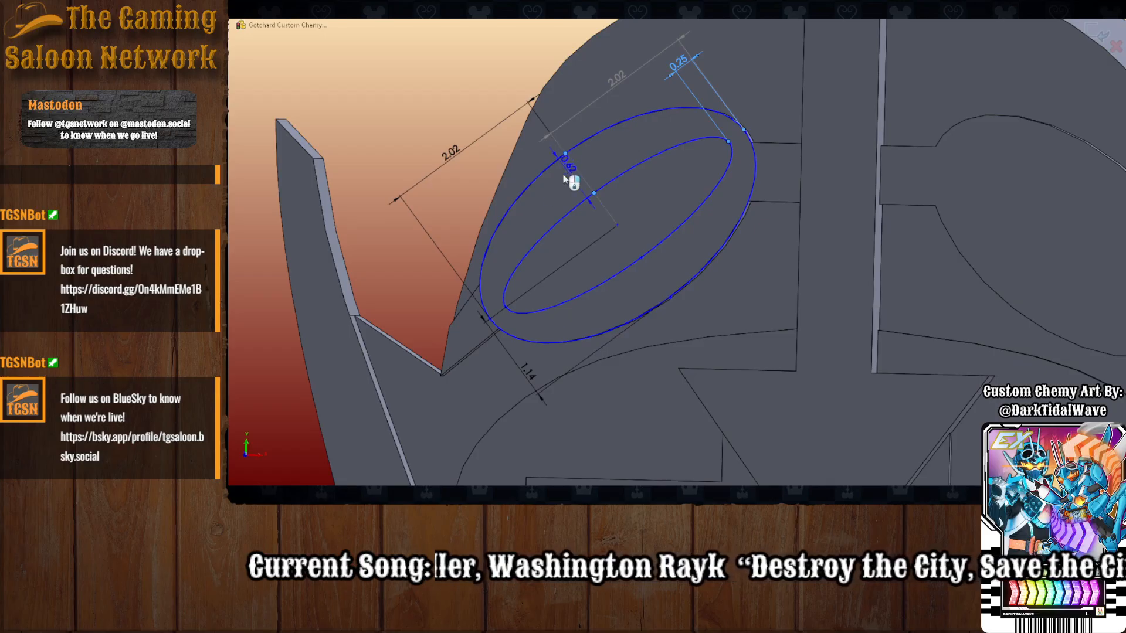
left_click(438, 299)
type(".25")
key("Return")
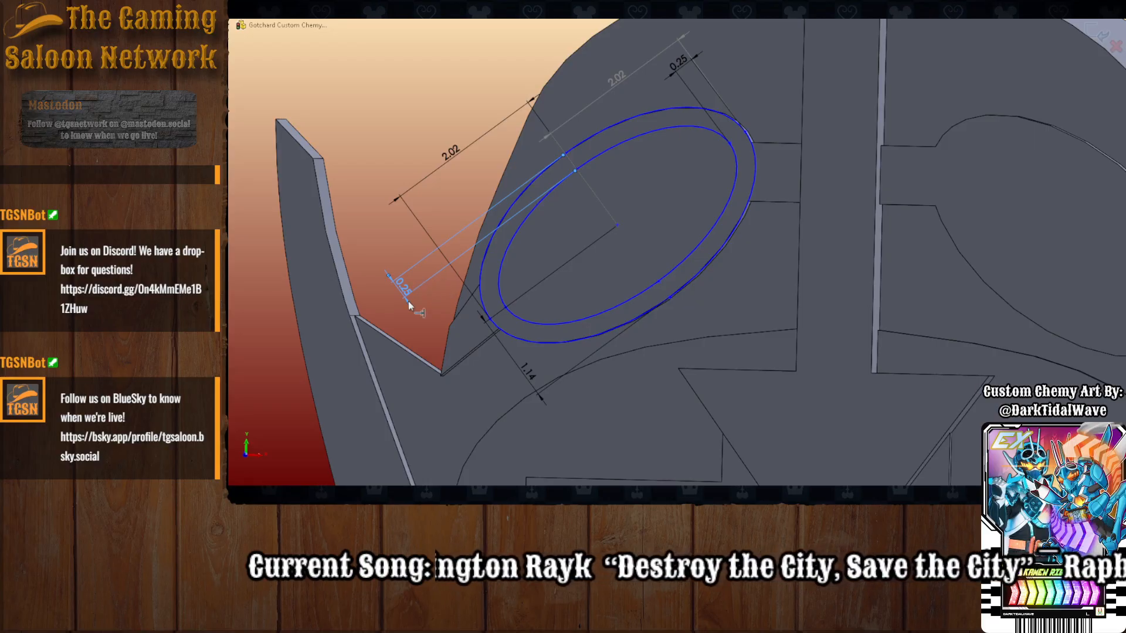
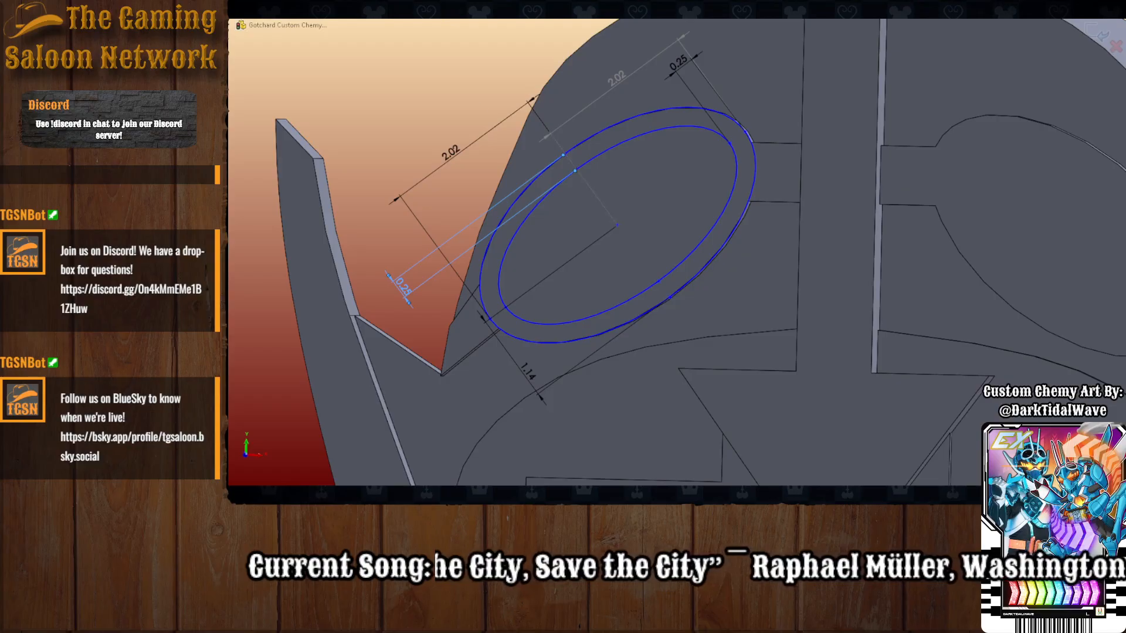
Draw a vertical centre line from the chin tip to just above the top of the helmet.
scroll(842, 340, "up", 5)
scroll(641, 329, "down", 4)
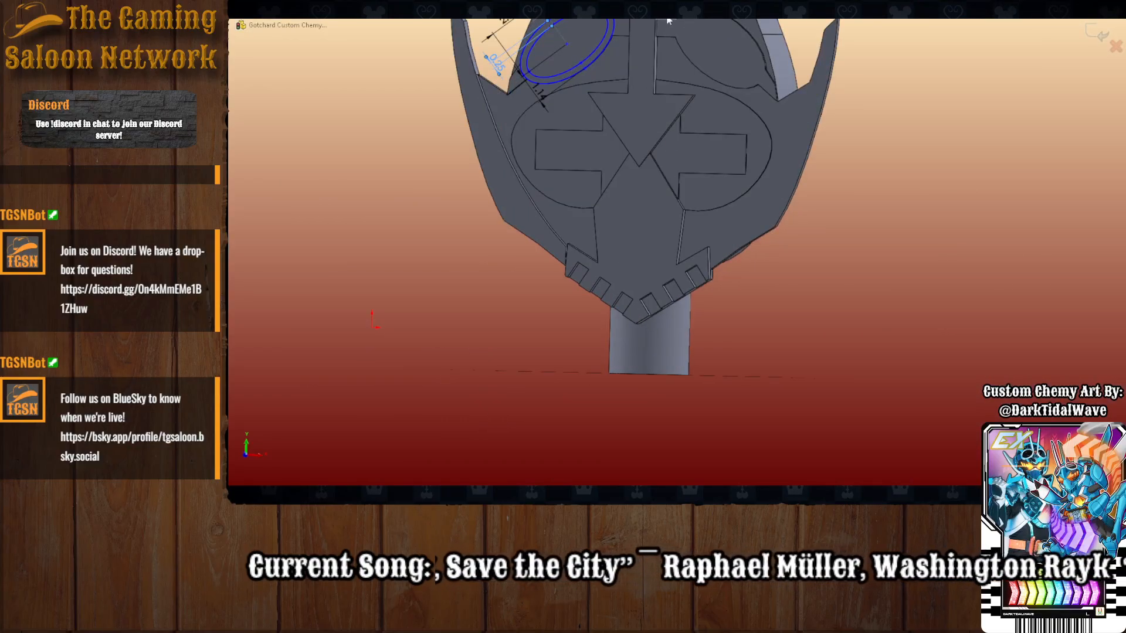
scroll(635, 354, "up", 5)
scroll(630, 382, "down", 4)
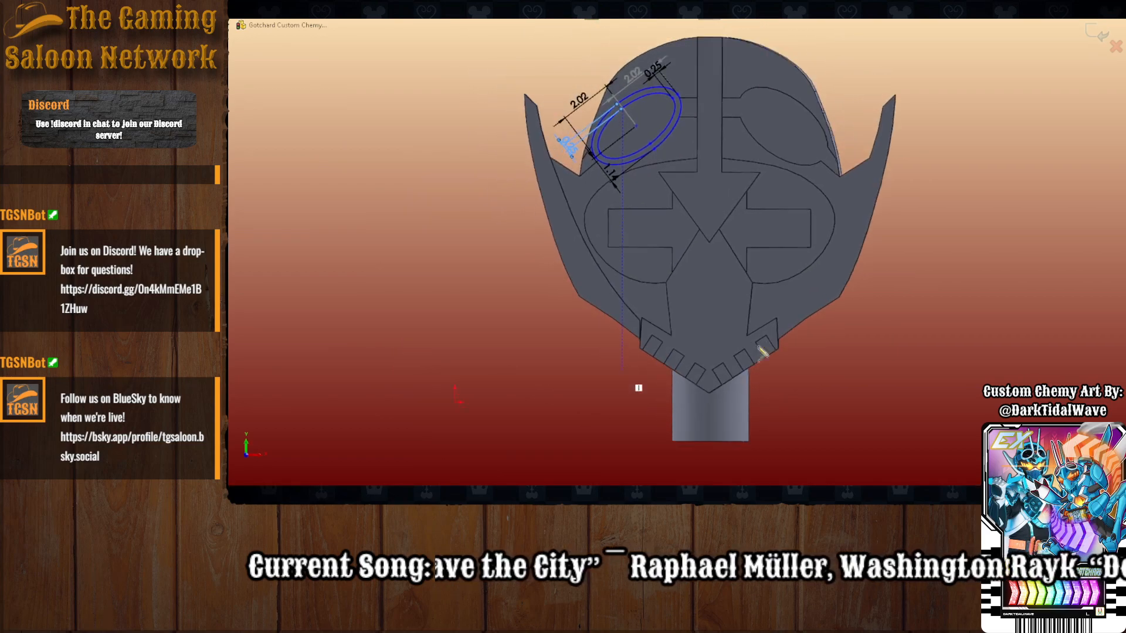
left_click(715, 401)
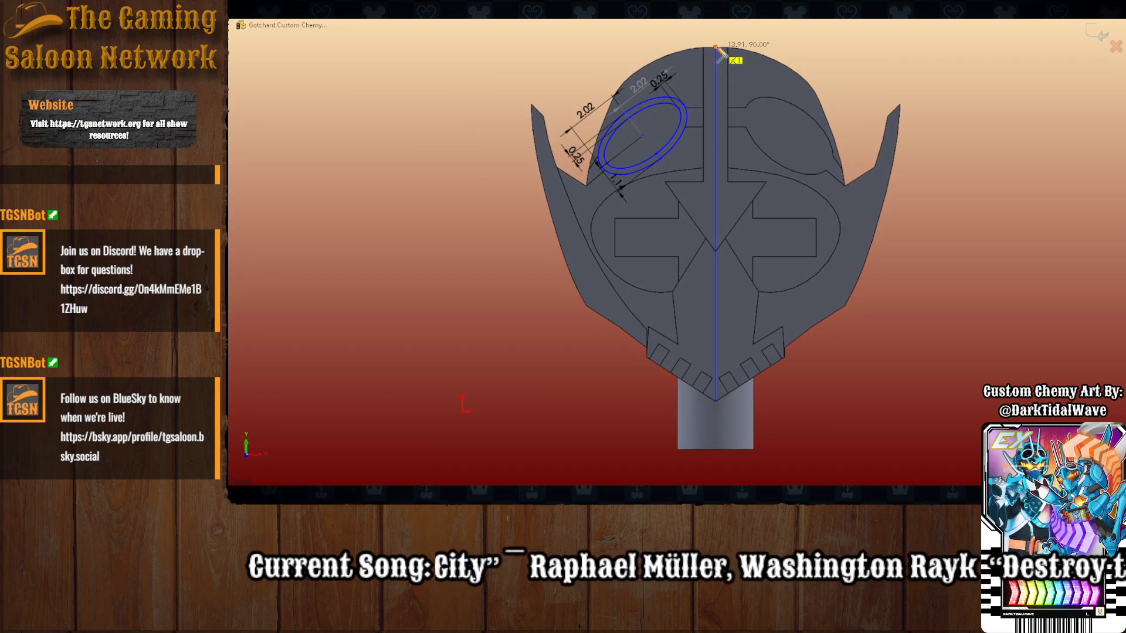
scroll(716, 48, "down", 5)
left_click(704, 97)
key("Escape")
scroll(666, 278, "up", 5)
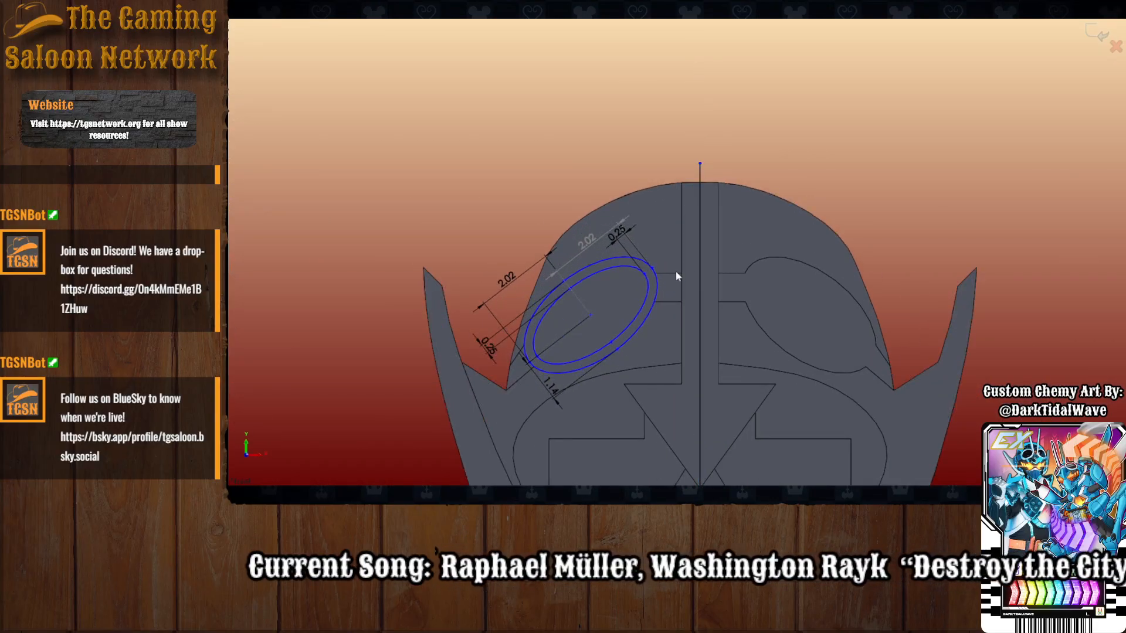
Mirror both goggle ellipses about the vertical centre line onto the right goggle.
scroll(438, 113, "up", 3)
scroll(554, 288, "down", 4)
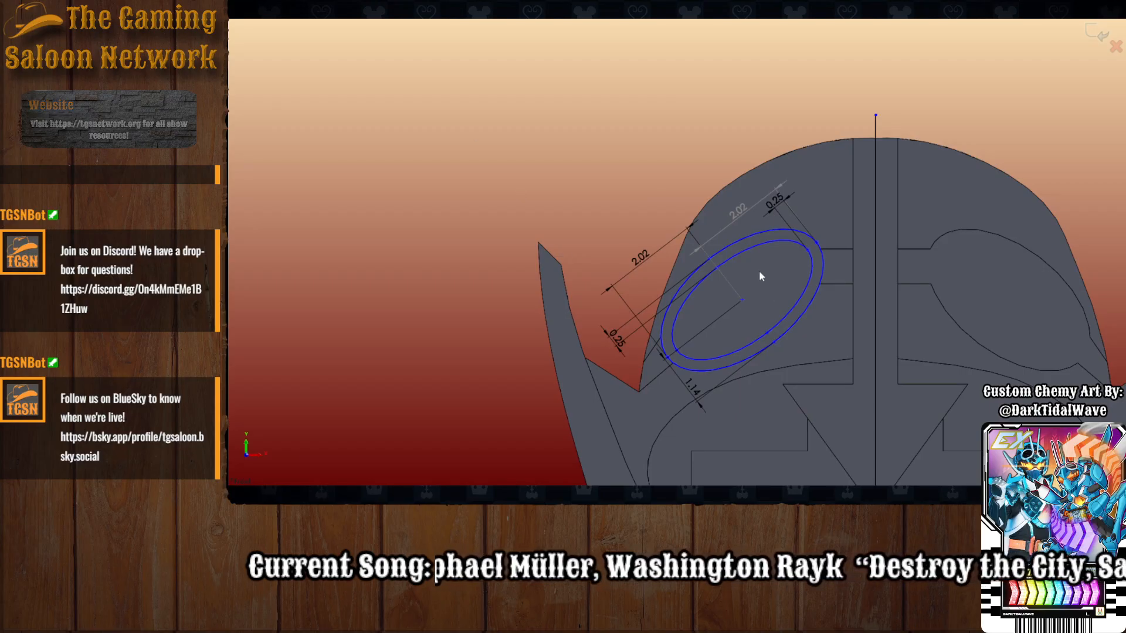
left_click(800, 316)
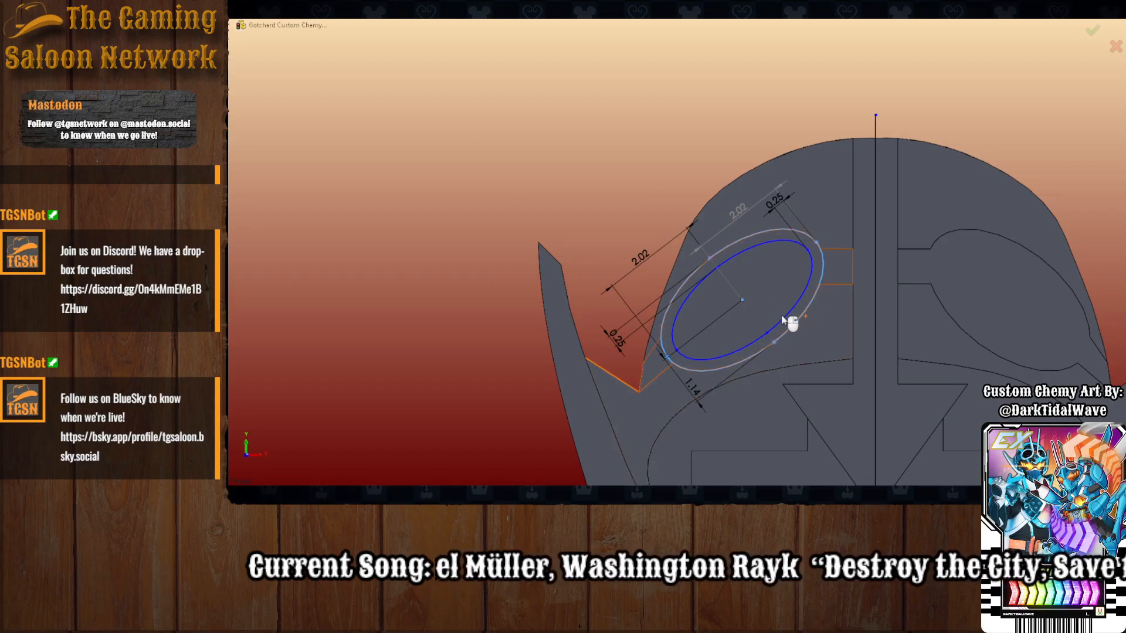
scroll(810, 323, "up", 3)
scroll(824, 325, "down", 4)
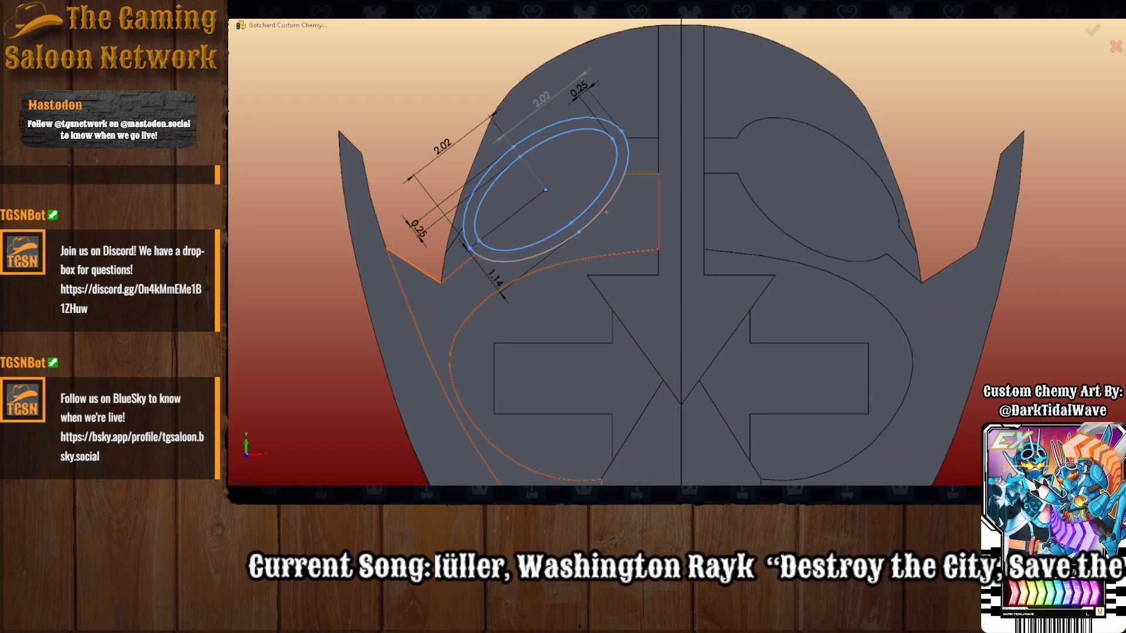
left_click(682, 251)
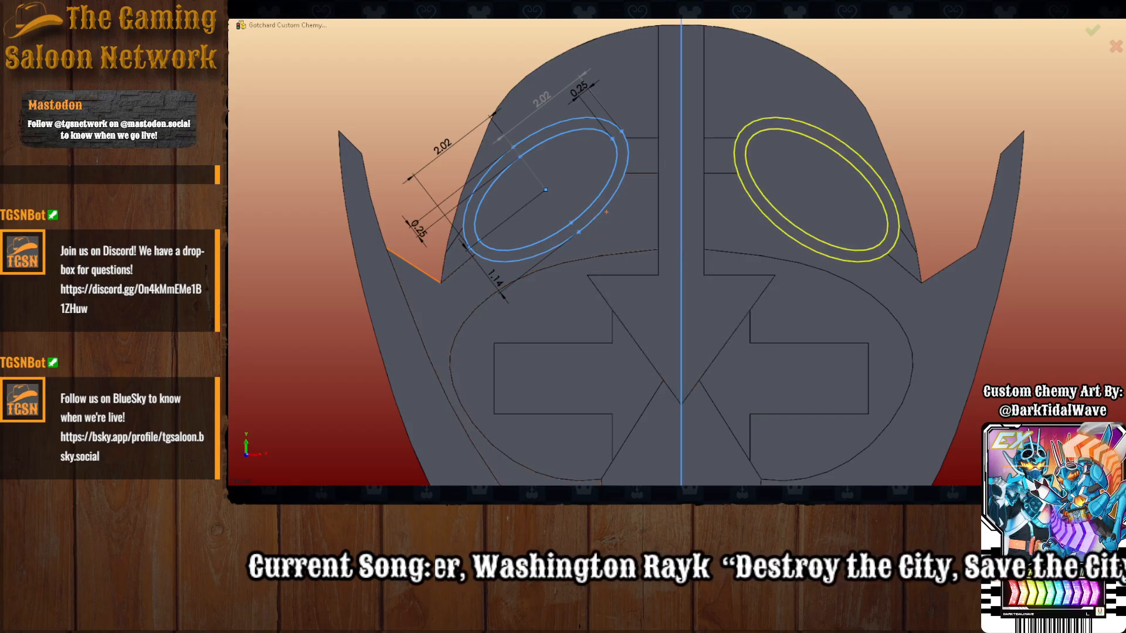
key("Return")
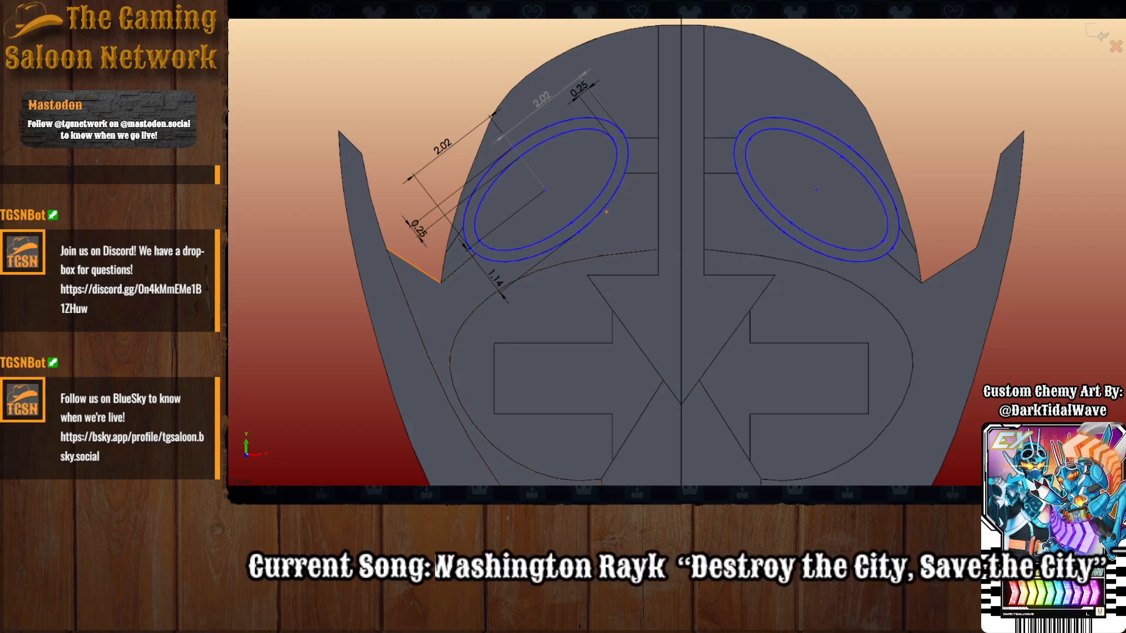
Extrude the two inner ellipse regions to form the lens detail in both goggles.
left_click(561, 207)
left_click(803, 189)
mouse_move(685, 262)
middle_mouse_down()
mouse_move(347, 146)
mouse_move(354, 158)
mouse_move(425, 170)
middle_mouse_up()
scroll(425, 170, "down", 1)
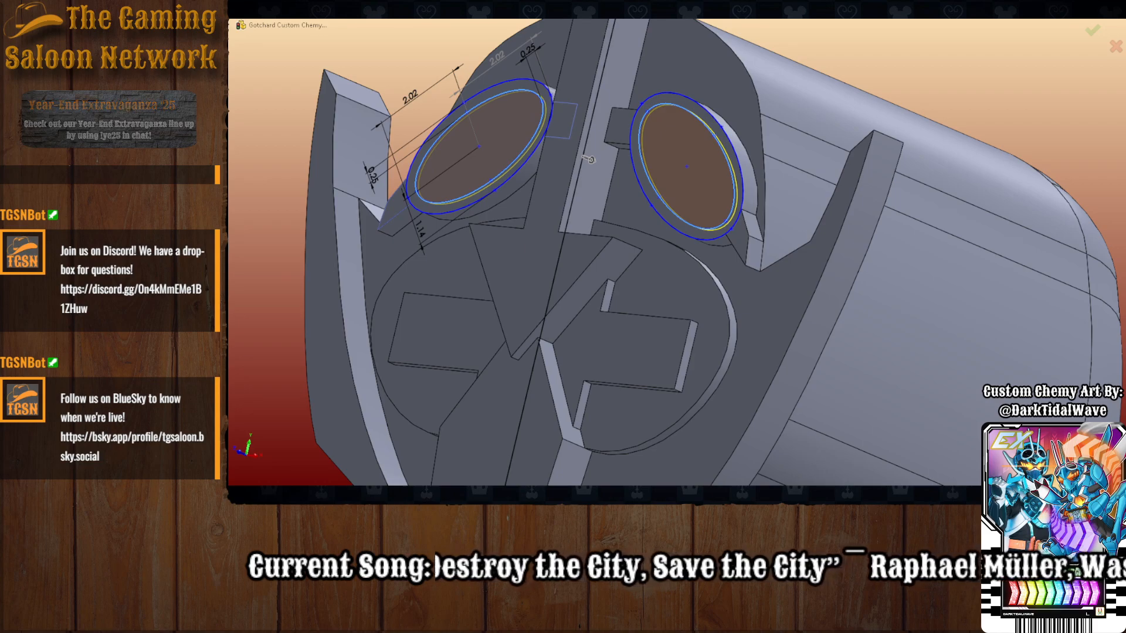
key("Return")
Start a sketch on the upper-left forehead face between the centre crest and the left goggle.
middle_click_drag(305, 222, 344, 244)
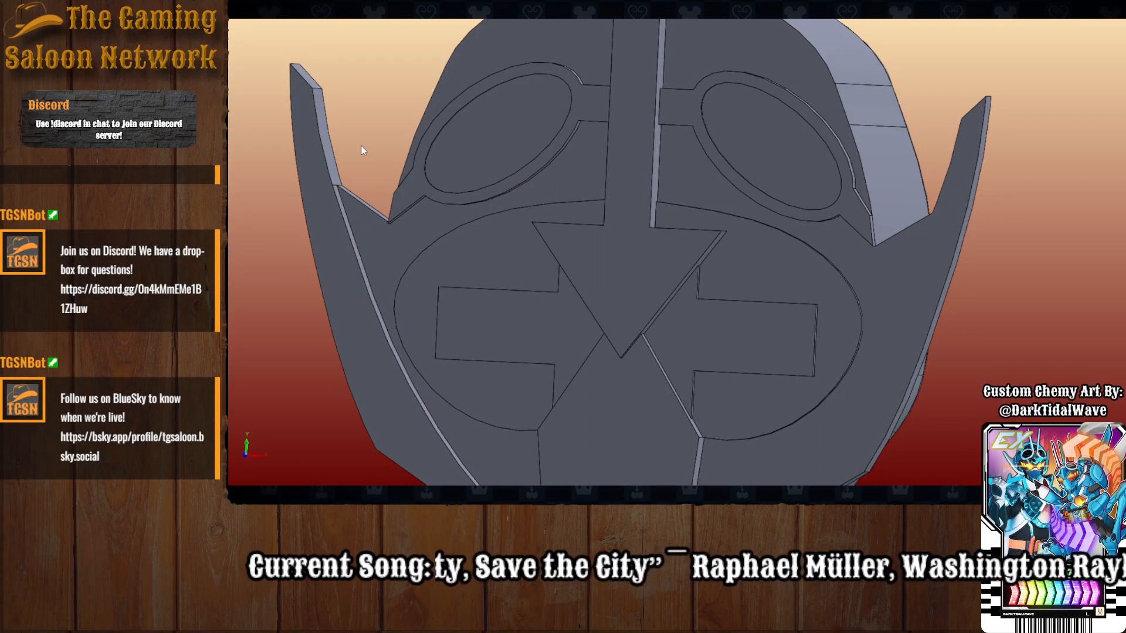
middle_click_drag(683, 216, 669, 234)
scroll(733, 123, "up", 3)
scroll(740, 115, "down", 3)
scroll(670, 238, "up", 3)
scroll(644, 185, "down", 2)
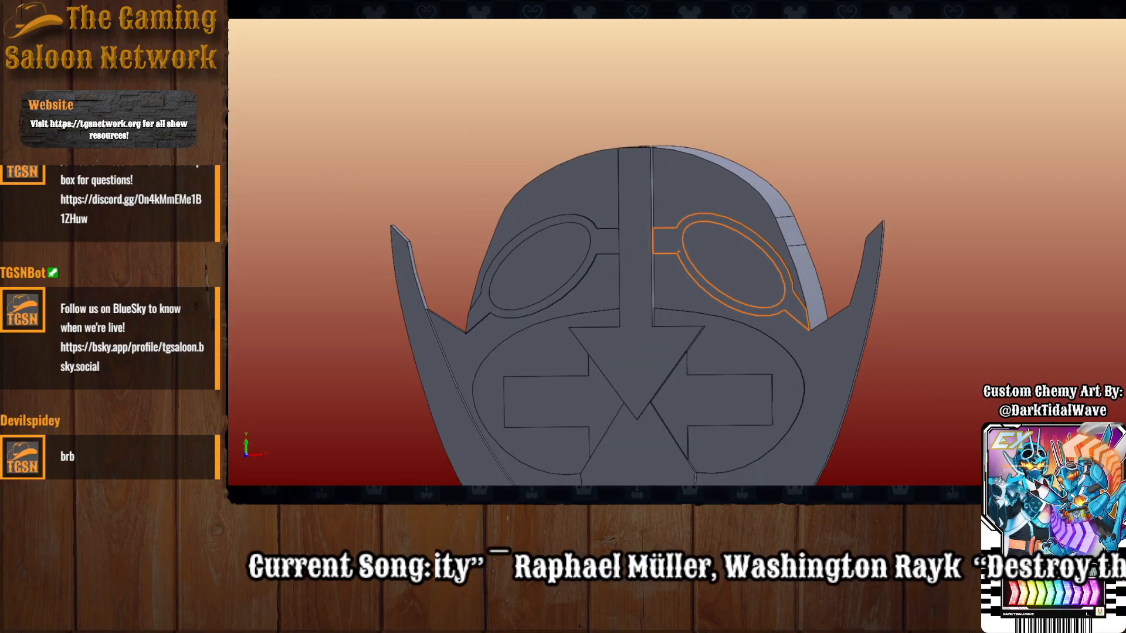
left_click(604, 194)
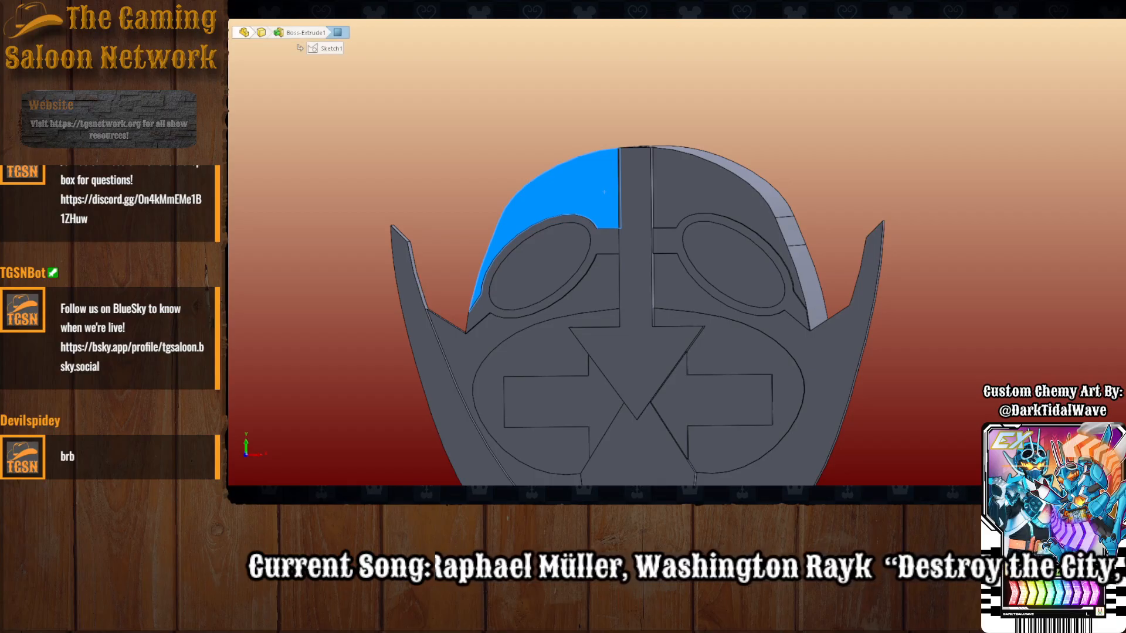
left_click(343, 160)
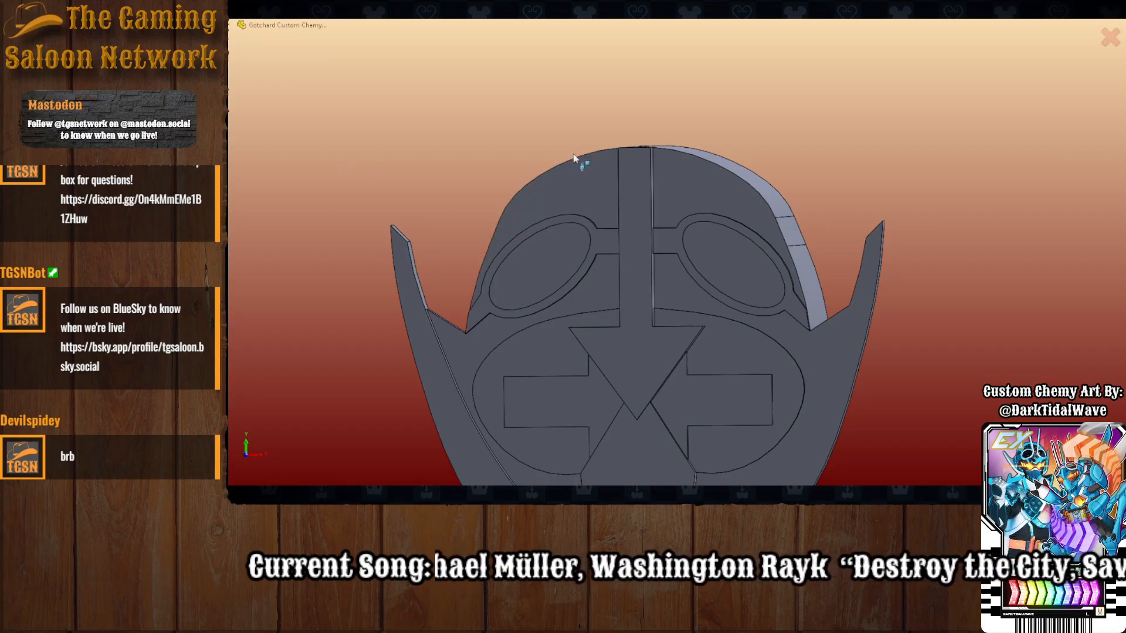
Draw a vertical line down the crest's edge from its top and a horizontal line out to the helmet's left outline.
scroll(662, 58, "up", 6)
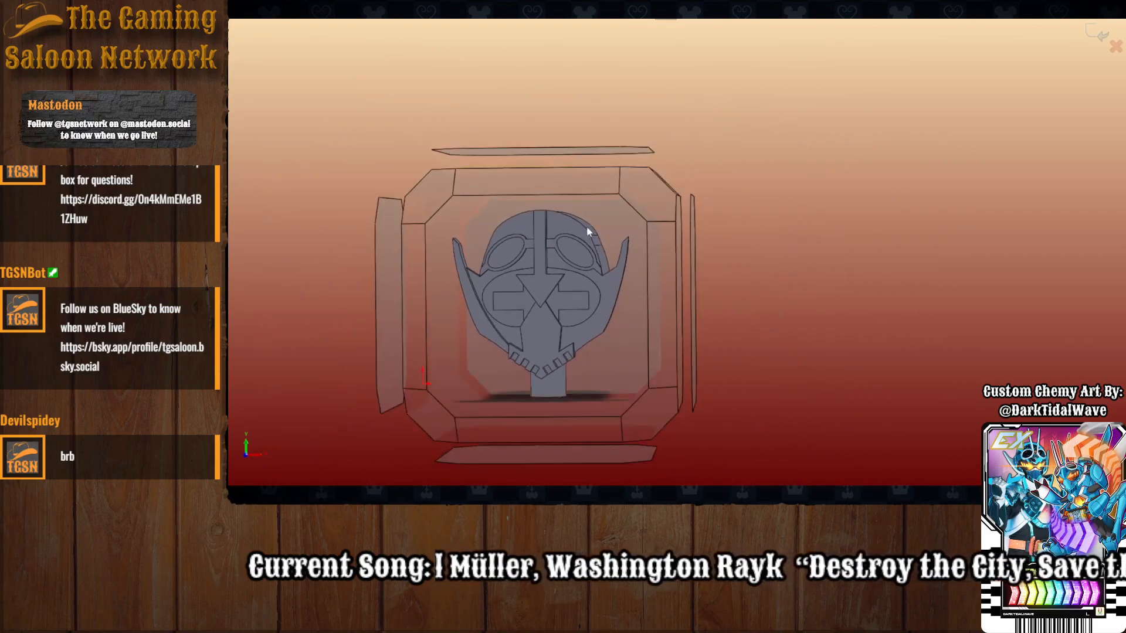
scroll(586, 227, "down", 6)
key("ctrl+8")
scroll(693, 77, "down", 5)
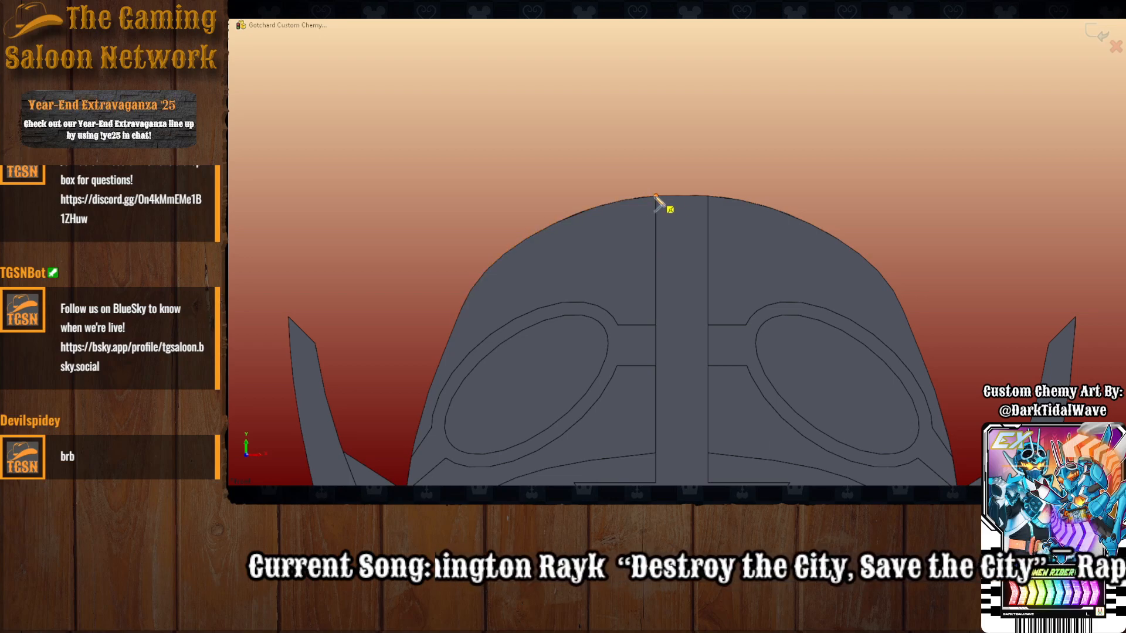
left_click(655, 195)
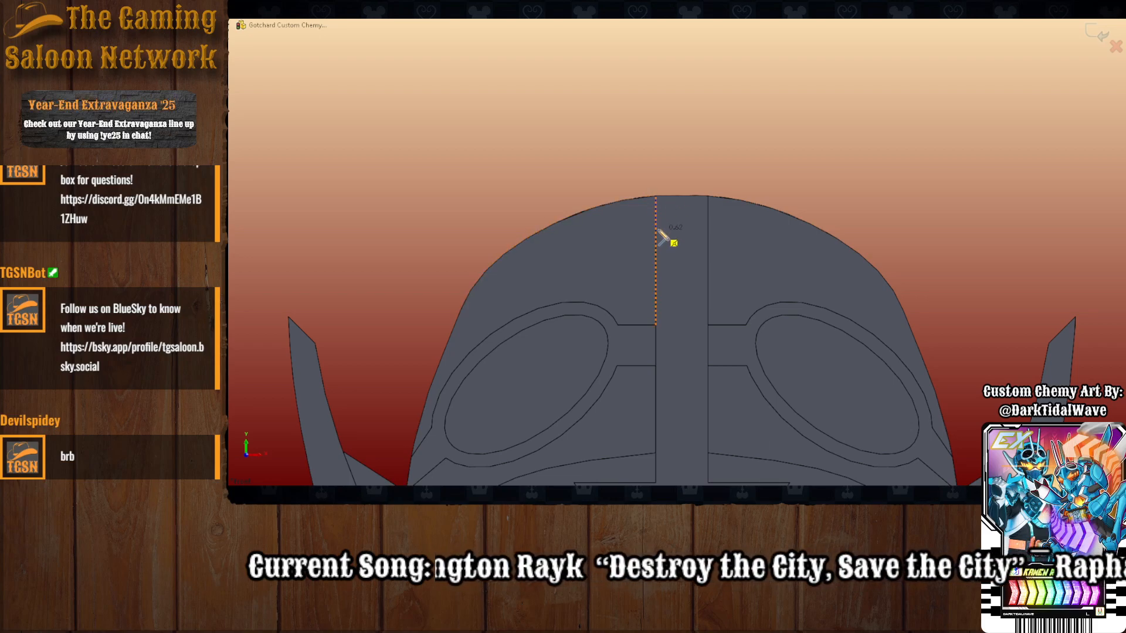
left_click(655, 260)
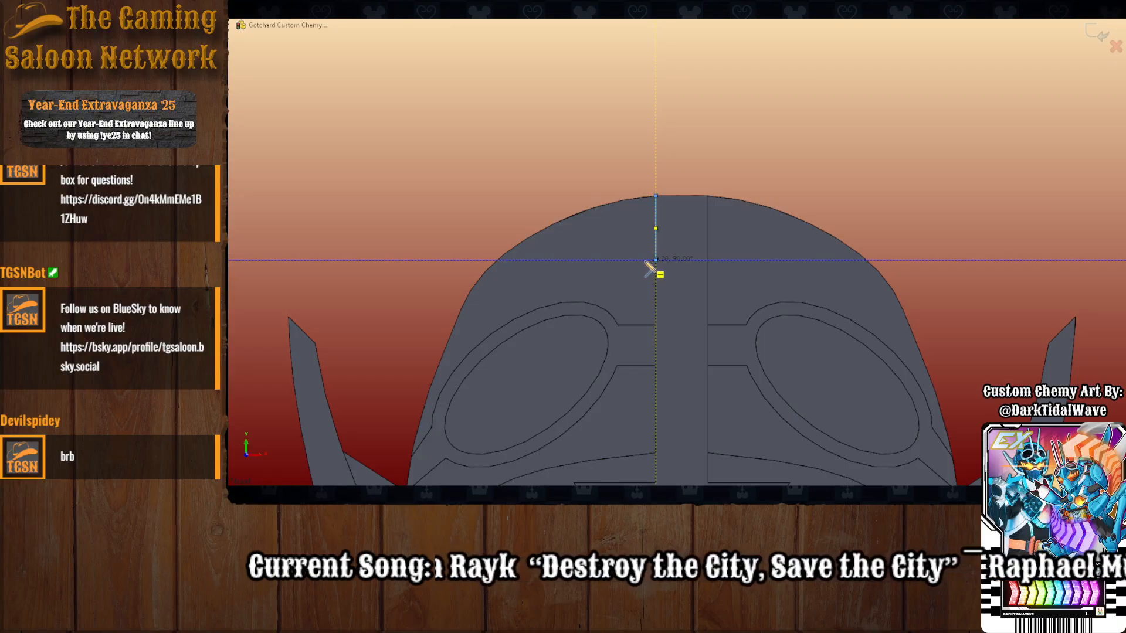
left_click(497, 260)
key("Escape")
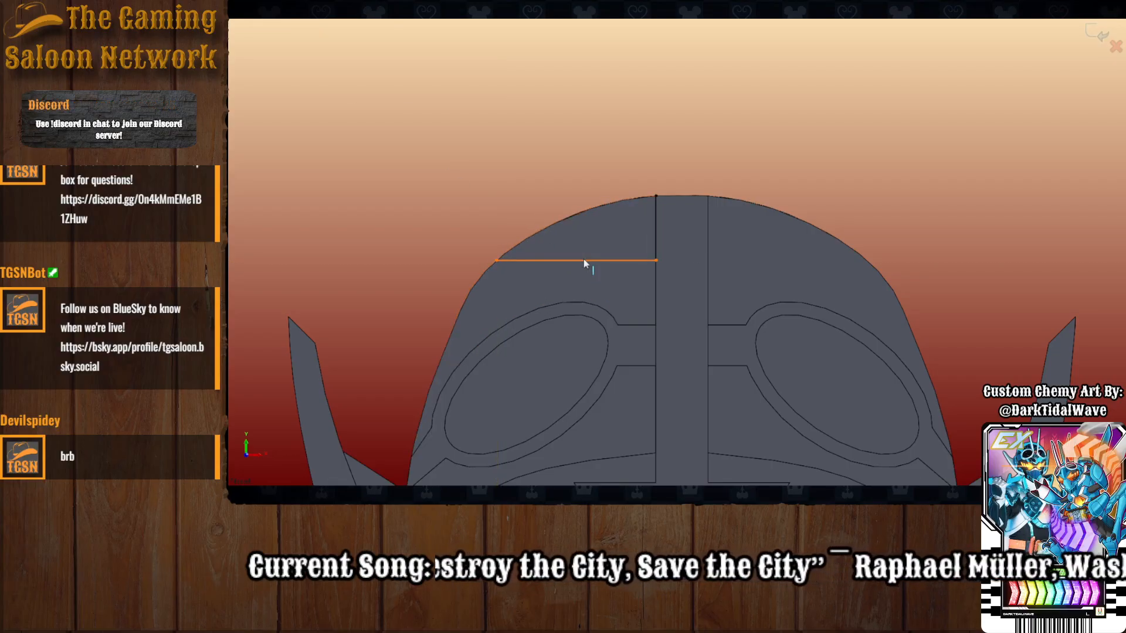
Undo the long horizontal line and draw a narrow tapered antenna outline from the vertical line's lower end to above the helmet.
key("ctrl+z")
key("l")
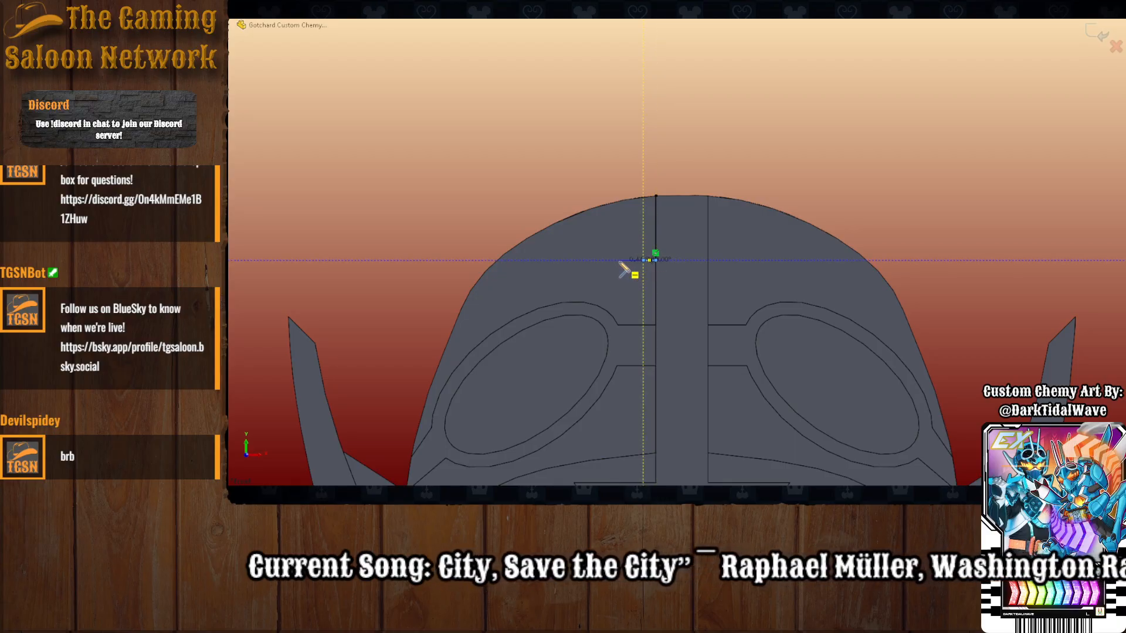
left_click(616, 260)
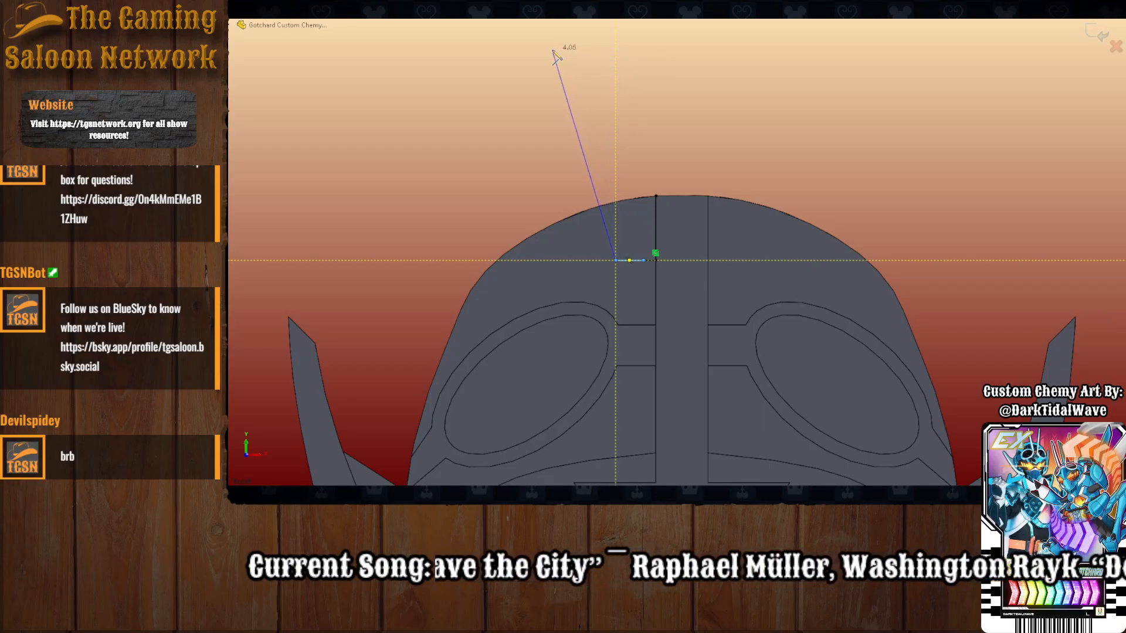
left_click(583, 40)
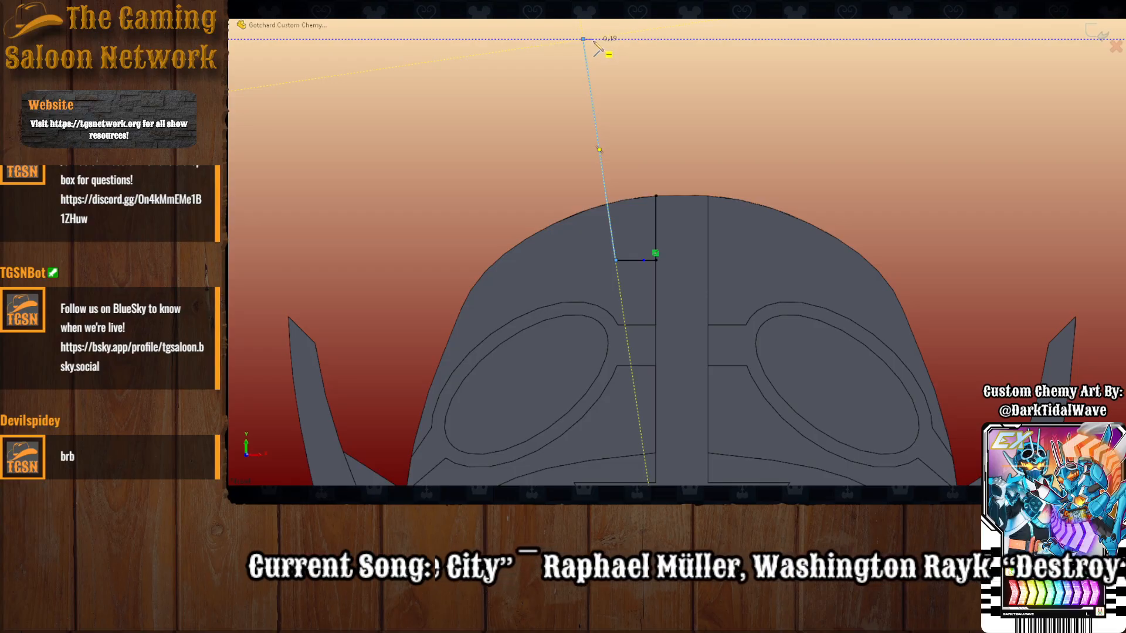
left_click(594, 39)
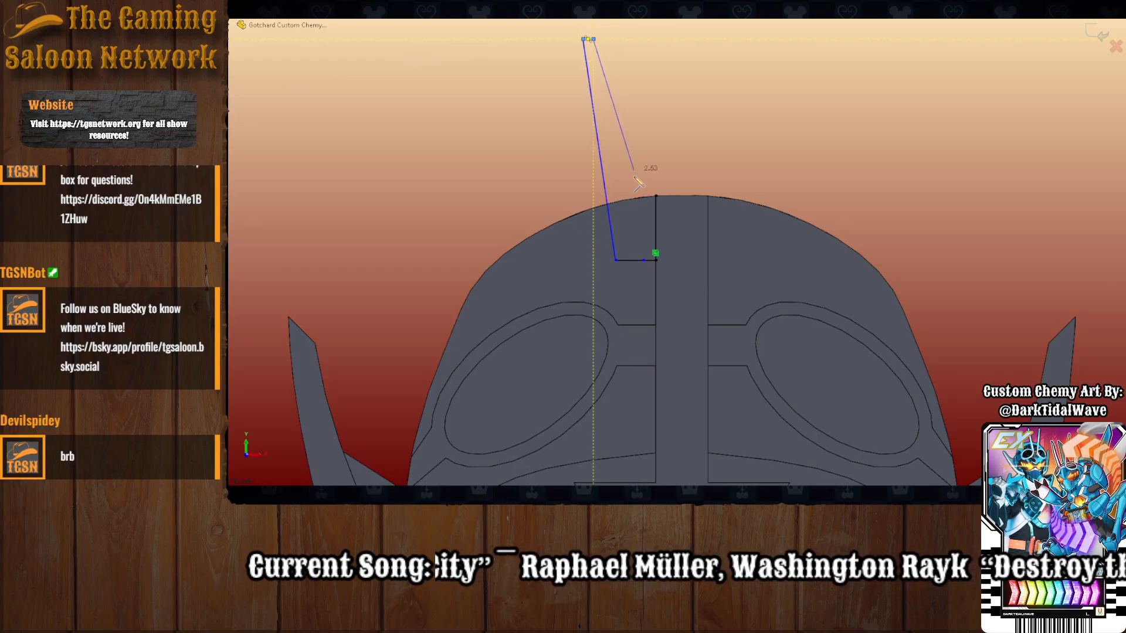
left_click(643, 261)
key("Escape")
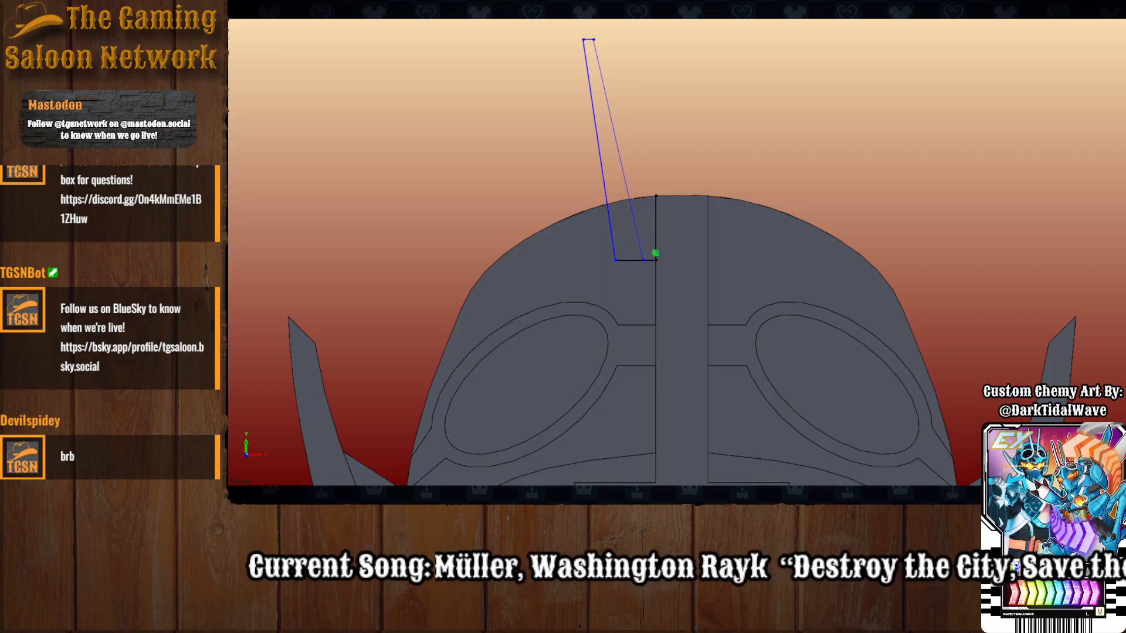
Delete the relation at the antenna base's inner corner and discard the antenna sketch.
scroll(680, 240, "up", 1)
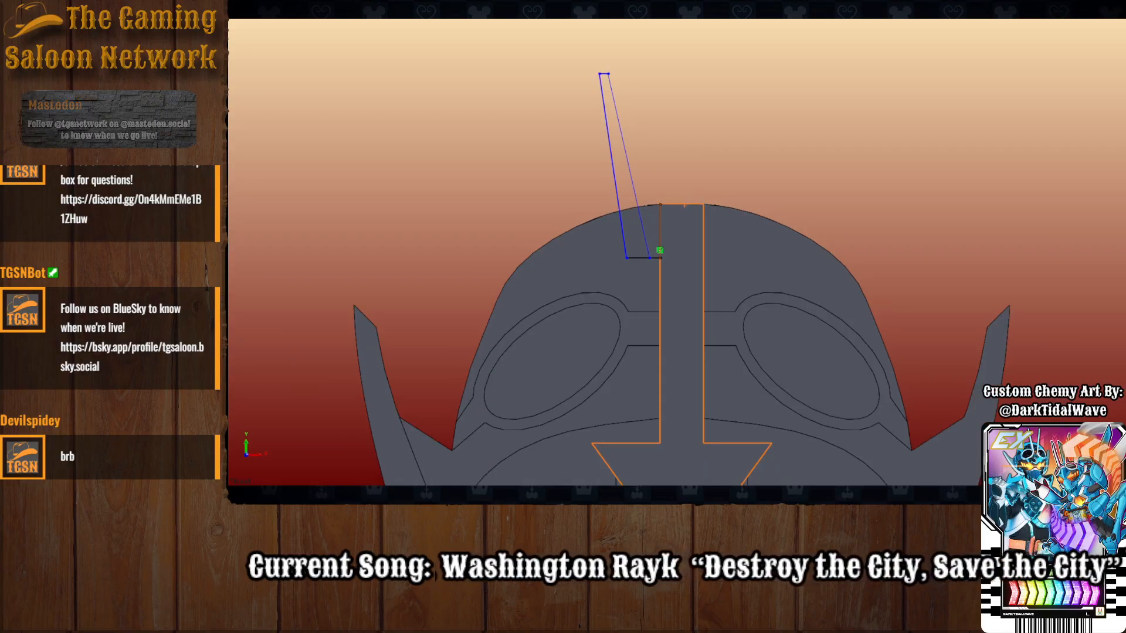
scroll(681, 237, "up", 5)
scroll(679, 231, "down", 5)
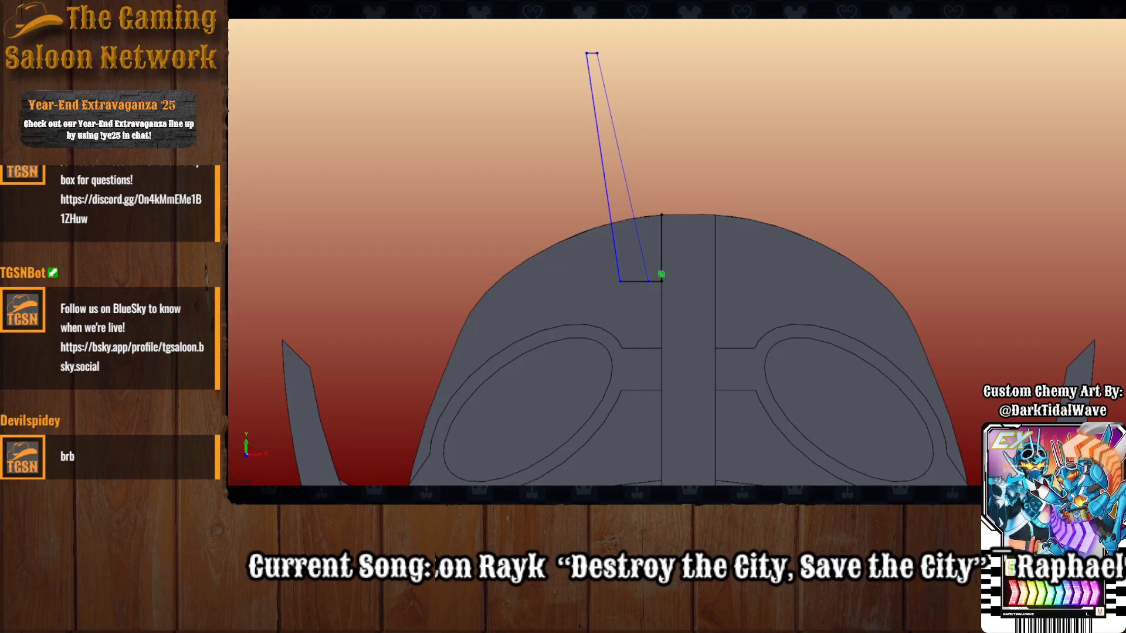
scroll(681, 246, "up", 1)
left_click(664, 275)
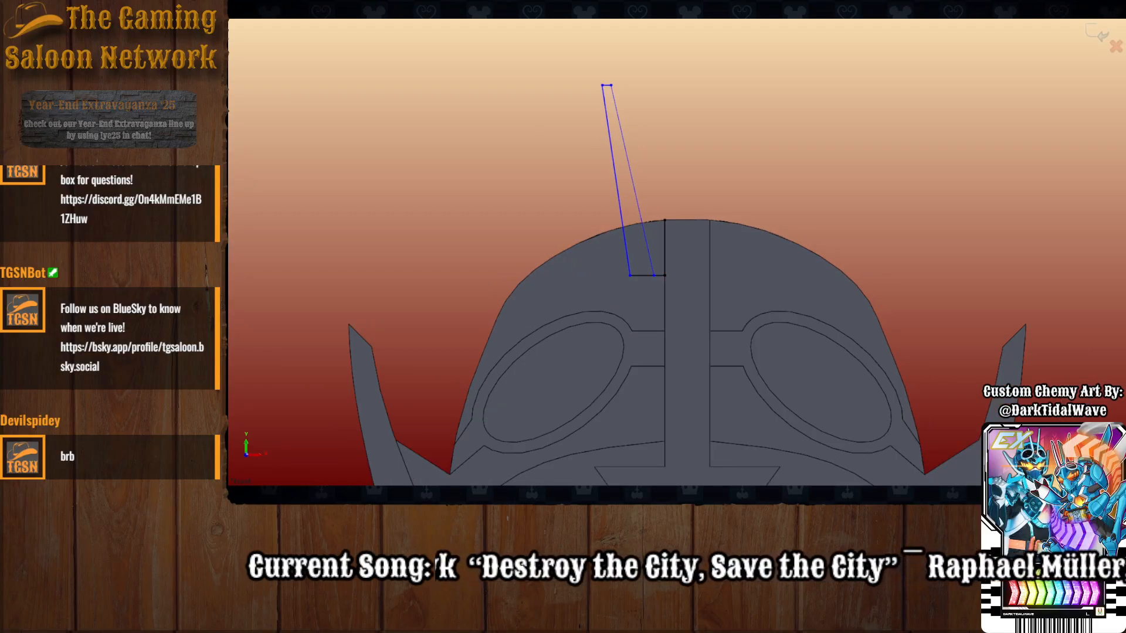
key("ctrl+b")
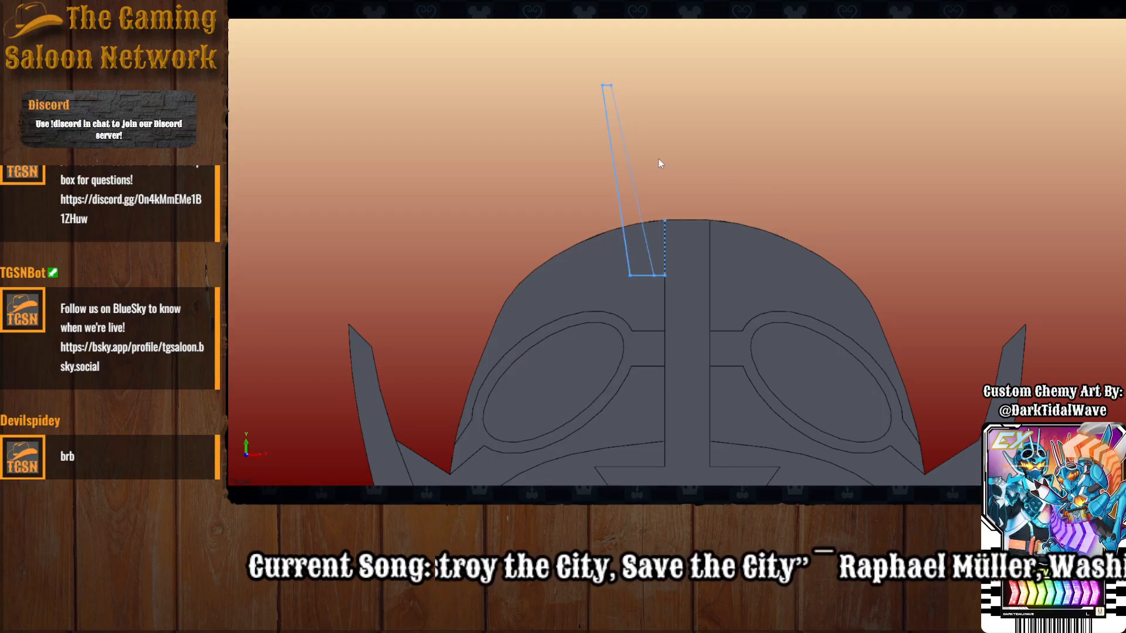
Start a new sketch on the upper-left forehead face and draw a vertical line from the crest's top to the goggle strap.
scroll(679, 326, "down", 3)
scroll(684, 316, "up", 1)
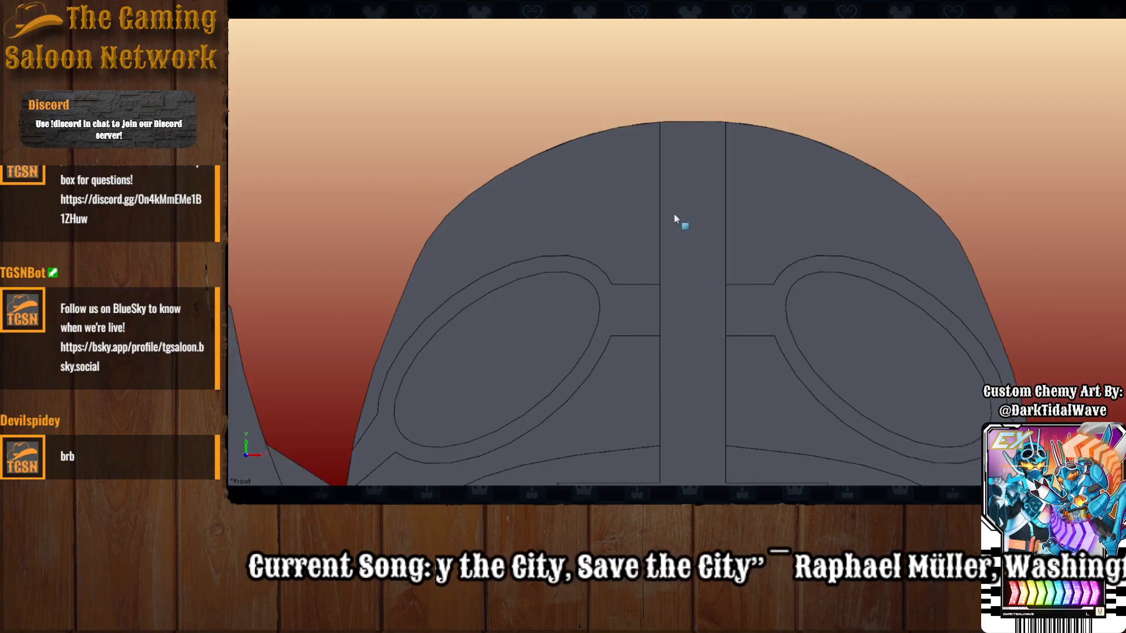
left_click(598, 205)
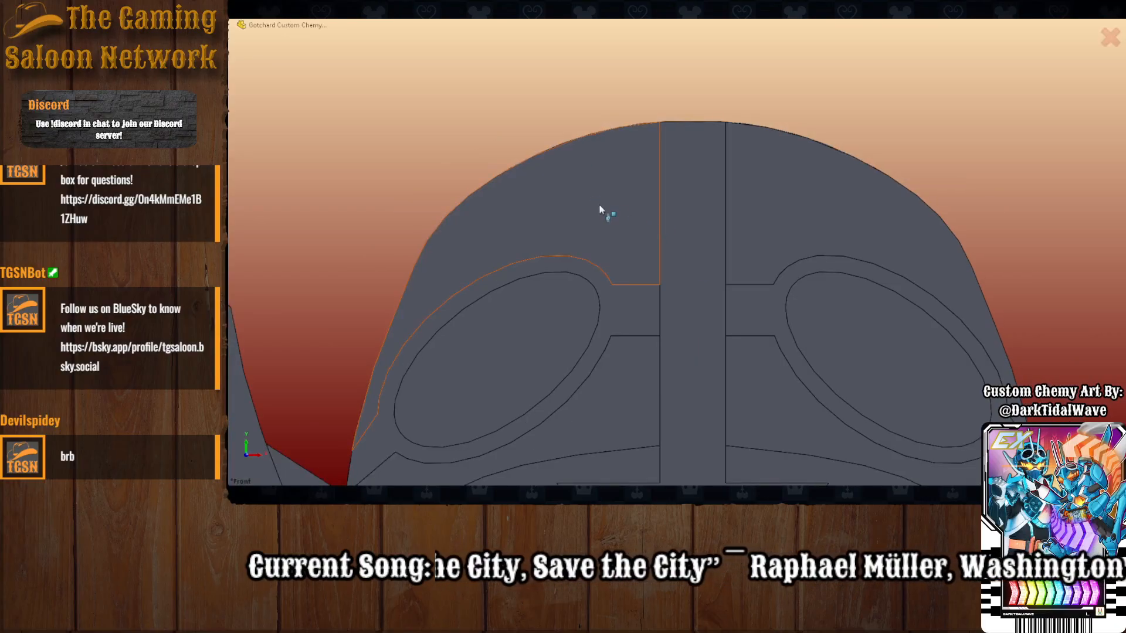
key("l")
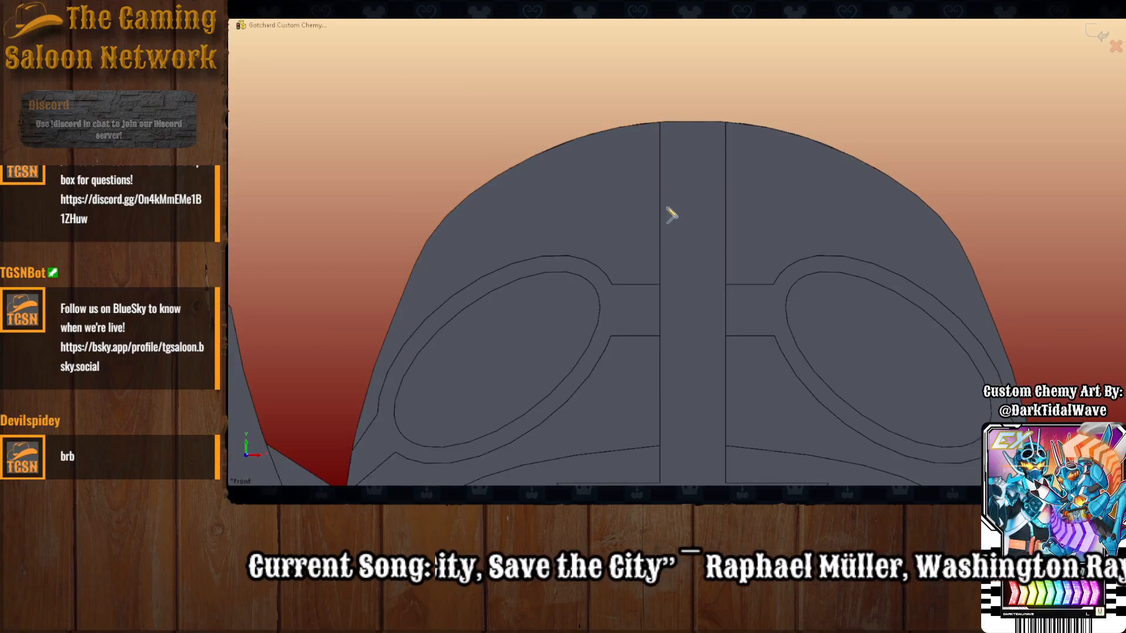
left_click(659, 122)
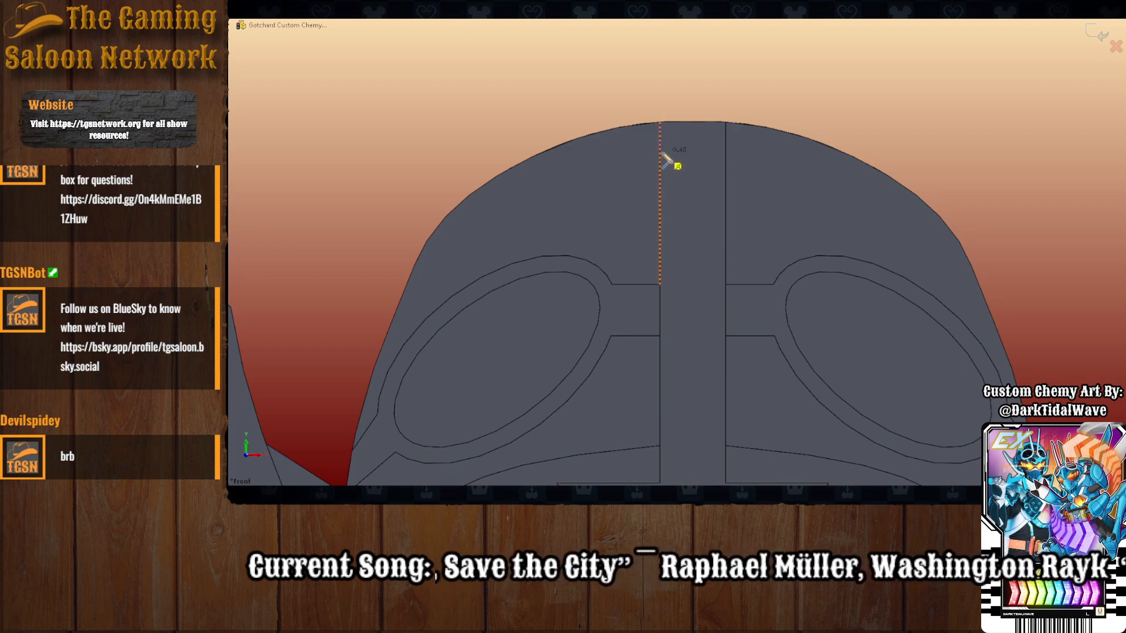
left_click(660, 285)
key("Escape")
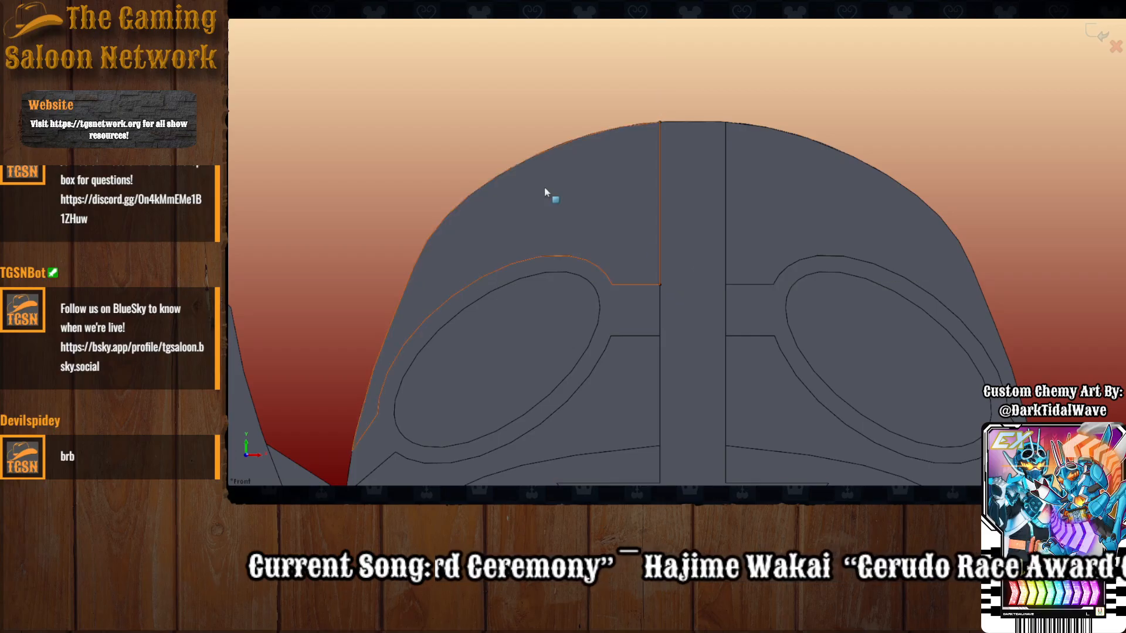
Draw a short horizontal line outward from the upper part of the crest's edge and dimension its length to 0.5.
key("l")
left_click(660, 123)
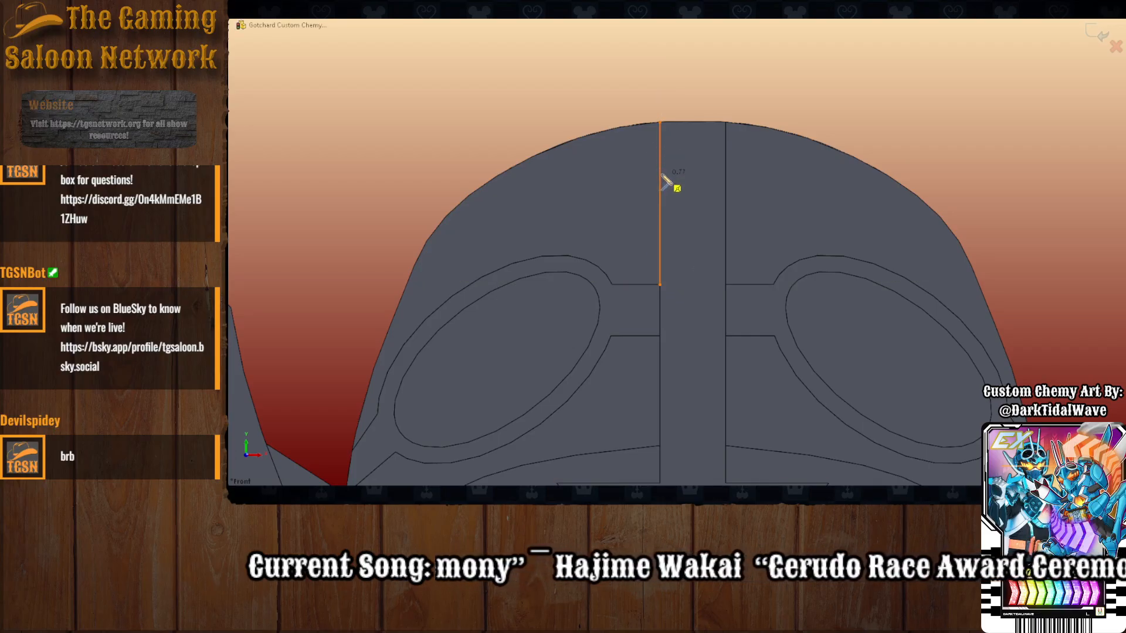
left_click(660, 166)
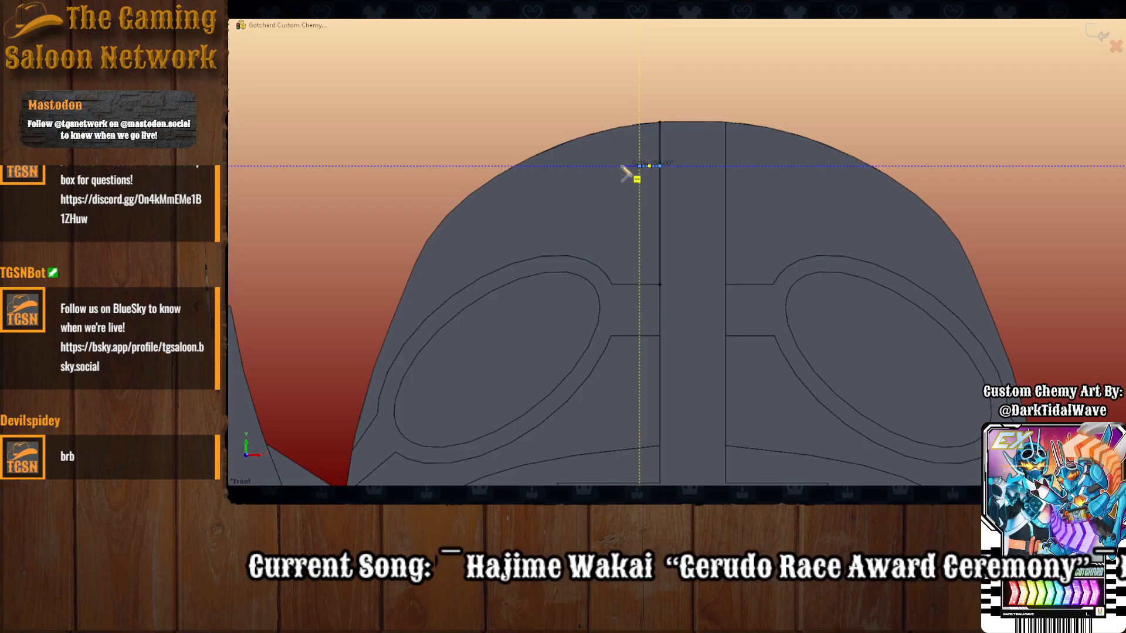
left_click(639, 166)
key("Escape")
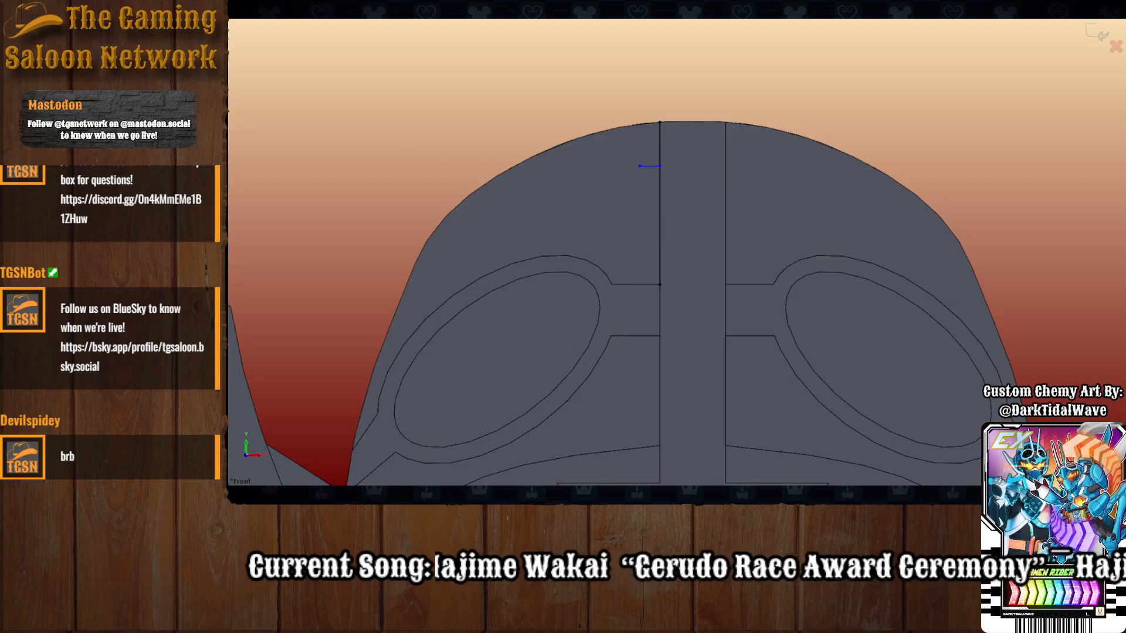
left_click(649, 166)
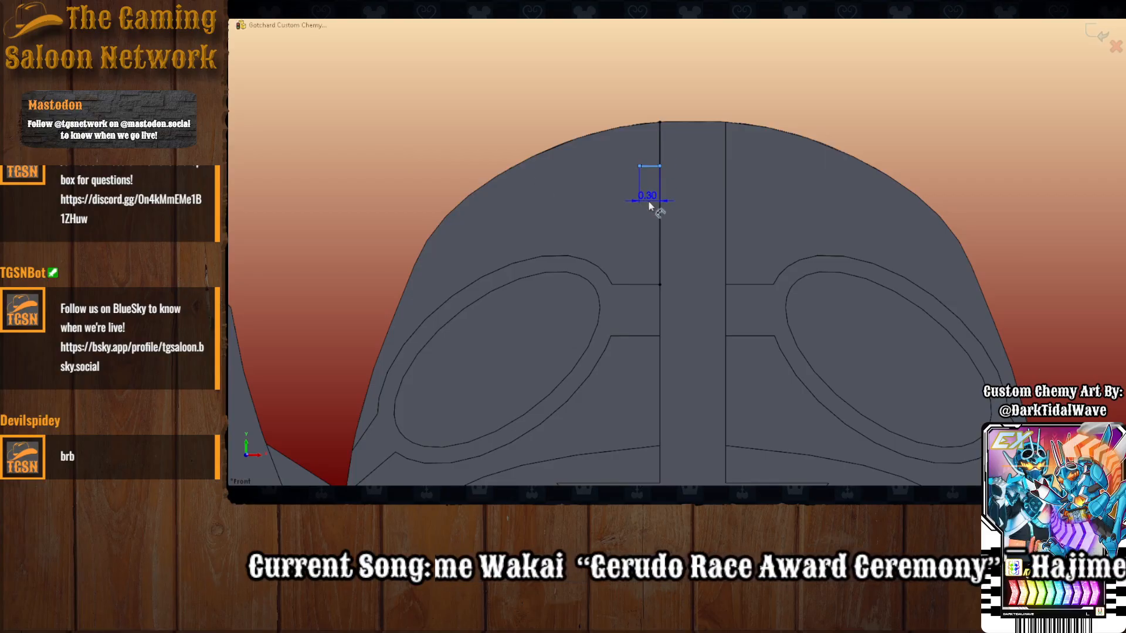
left_click(649, 202)
type(".5")
key("Return")
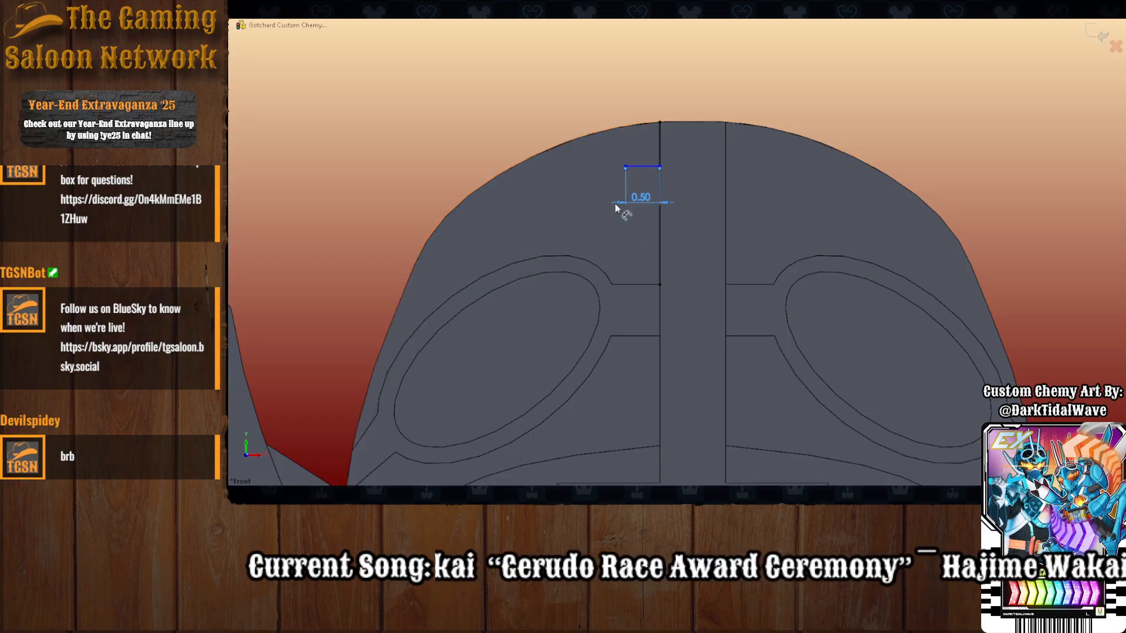
Draw a circle centred on the horizontal line's outer end and dimension its diameter to 1.
left_click(625, 167)
left_click(628, 143)
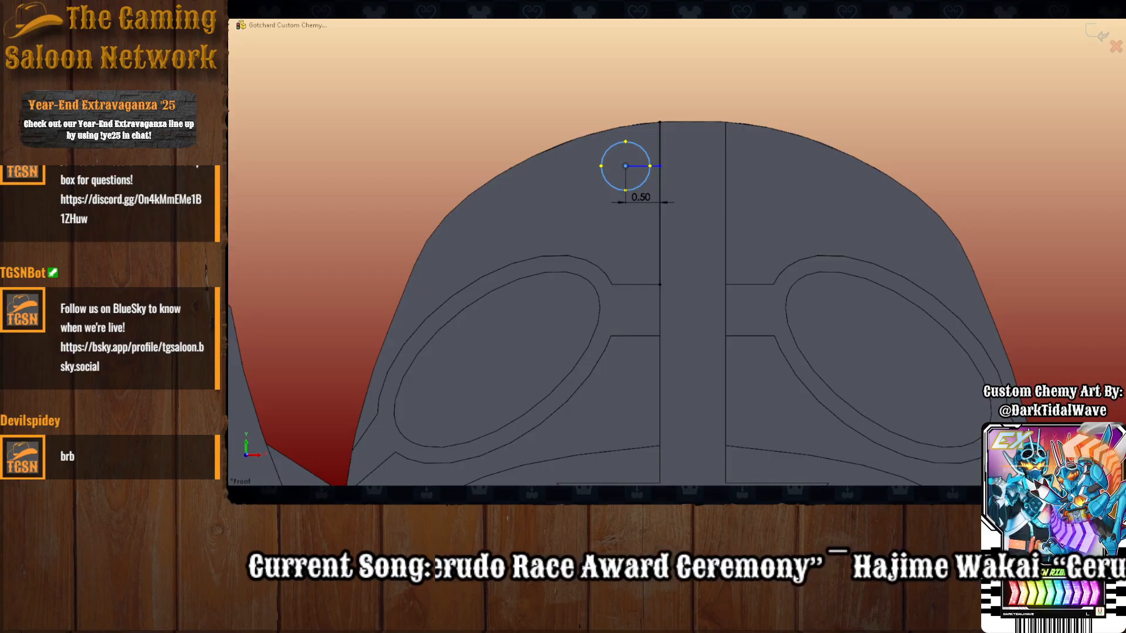
left_click(606, 181)
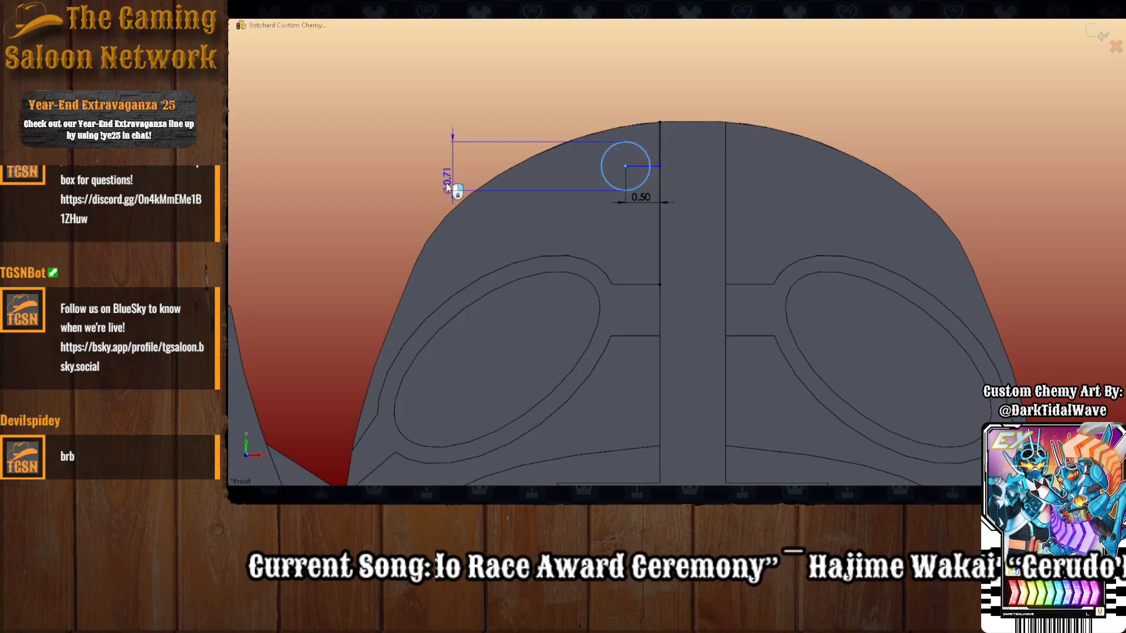
left_click(429, 170)
type("1")
key("Return")
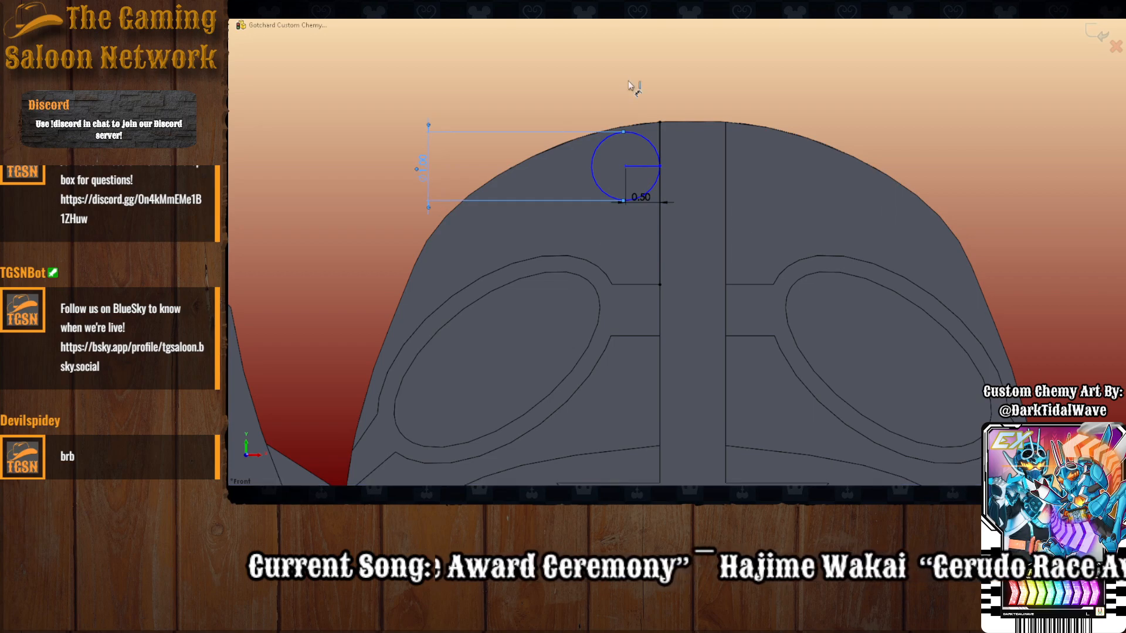
Set the horizontal line's length to 0.75 and dimension its distance below the crest's top to 0.8.
left_click(643, 201)
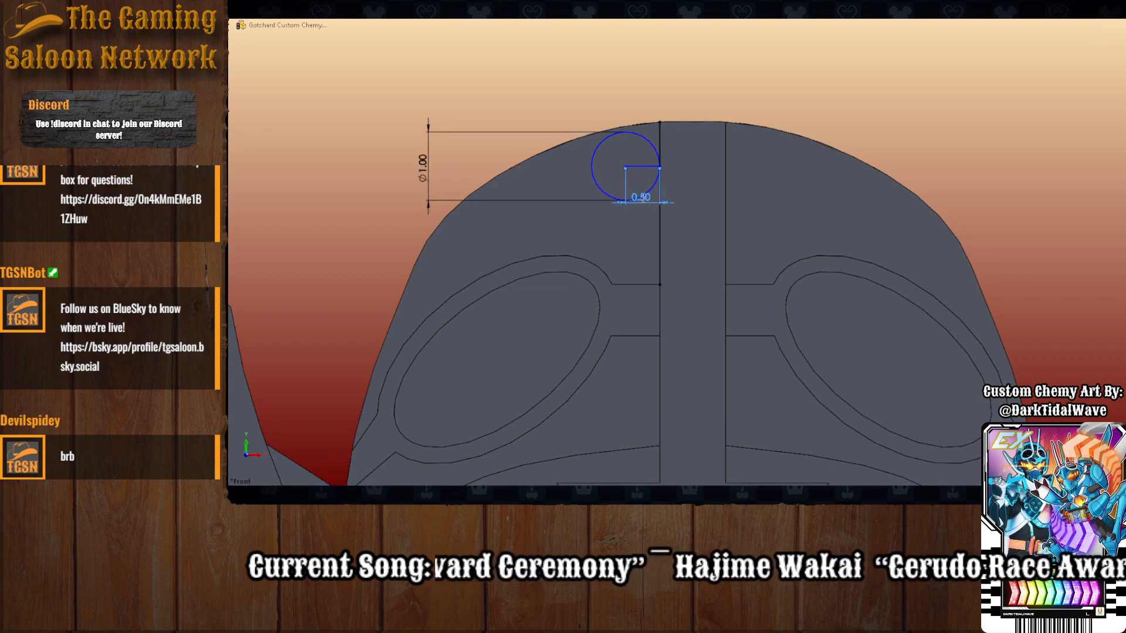
type(".75")
key("Return")
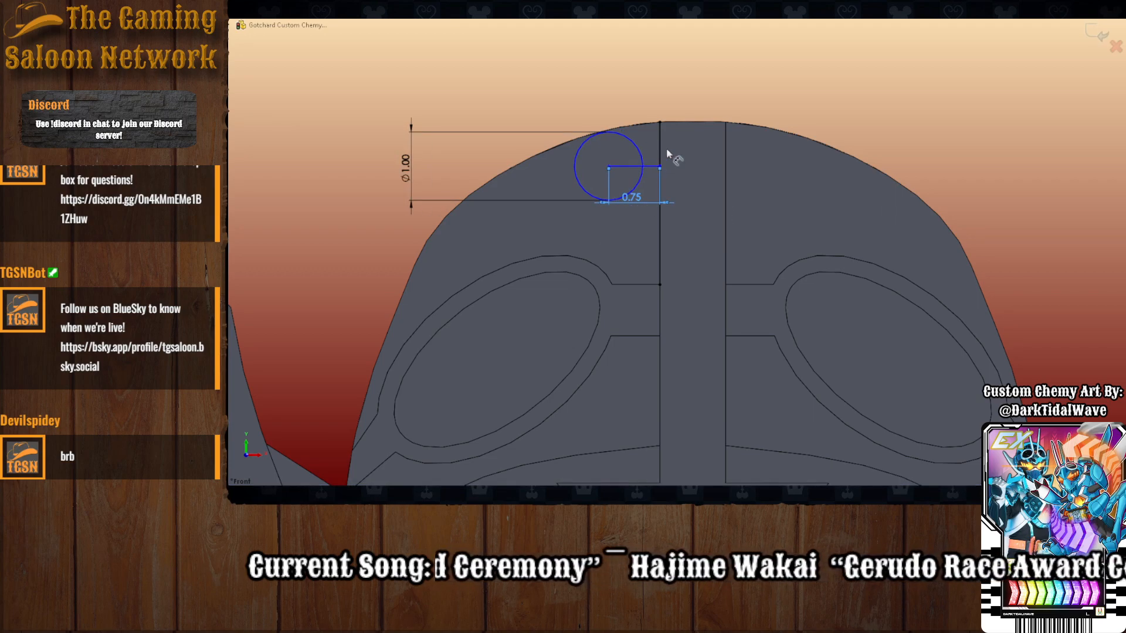
left_click(643, 169)
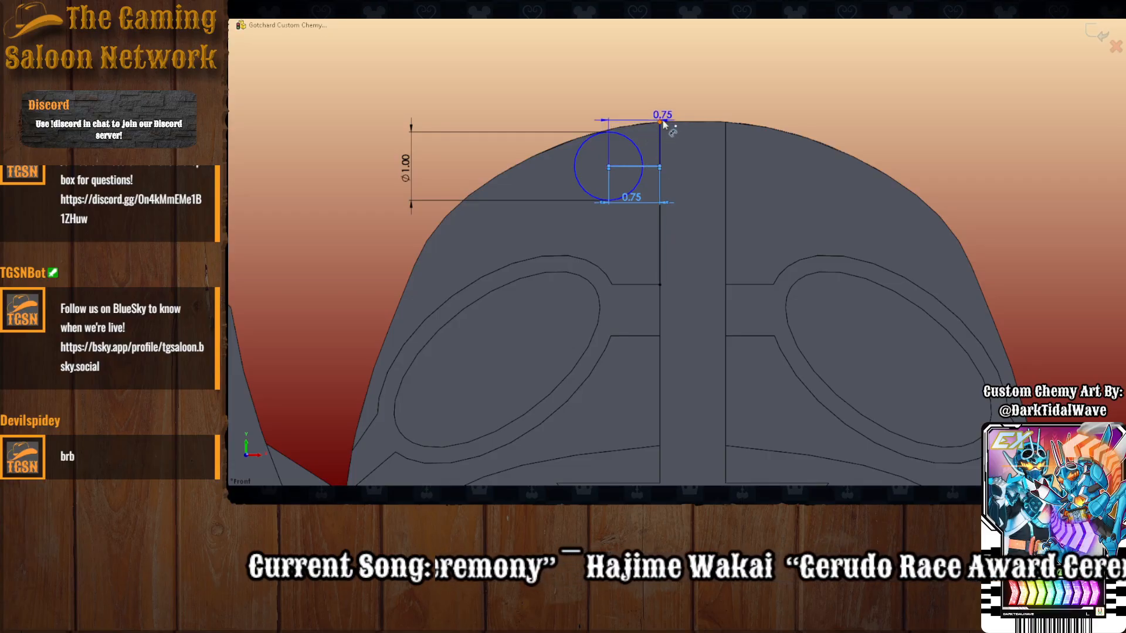
left_click(661, 117)
left_click(689, 141)
type(".8")
key("Return")
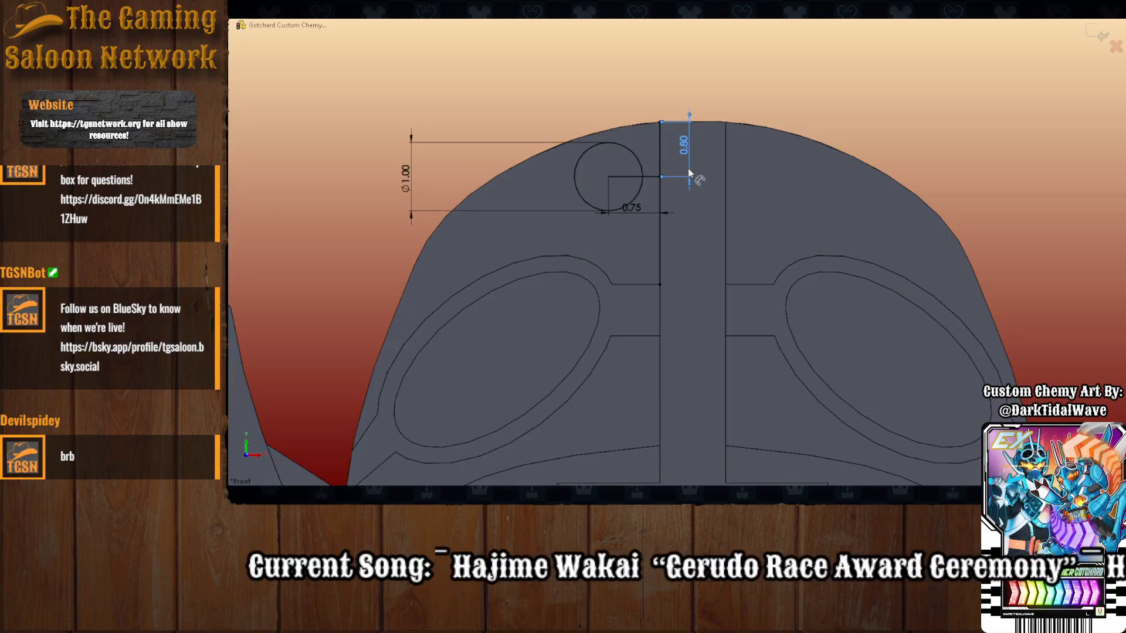
Set the horizontal line's distance below the crest's top to 0.9.
double_click(685, 147)
left_click_drag(685, 148, 685, 384)
double_click(688, 374)
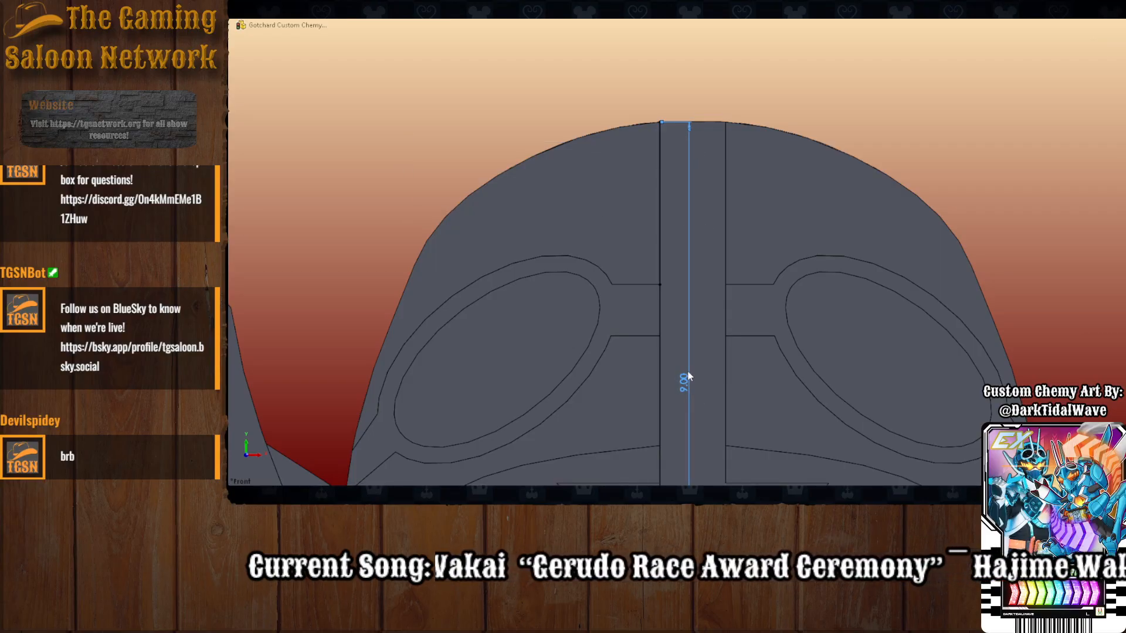
type(".9")
key("Return")
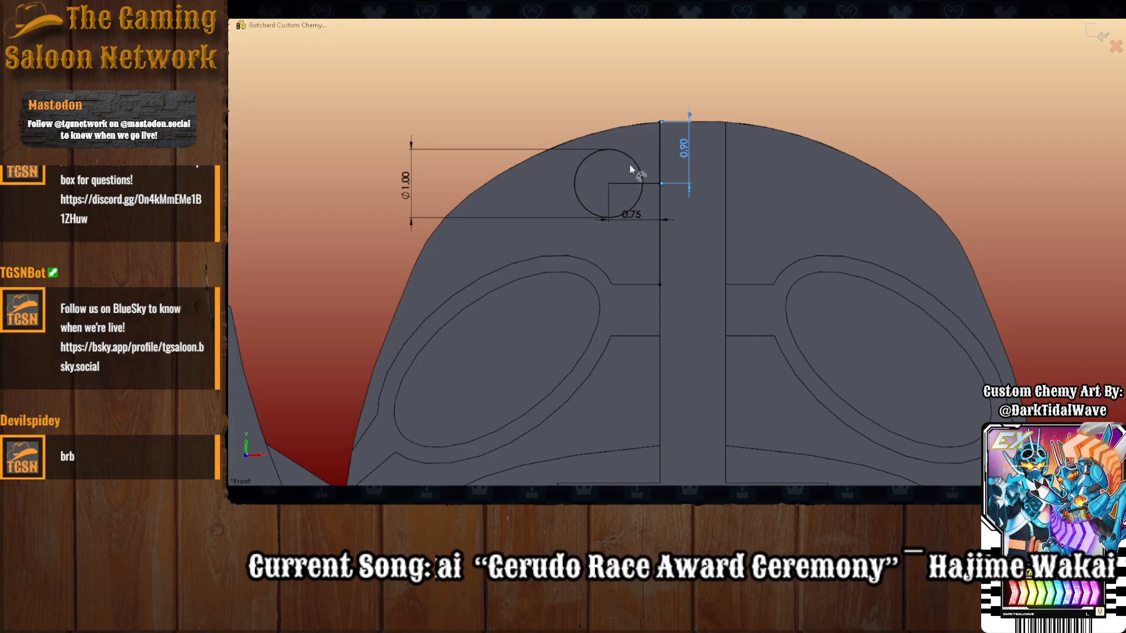
Try a diameter of 0.5 for the forehead circle and undo the change.
left_click(414, 182)
type(".5")
key("Return")
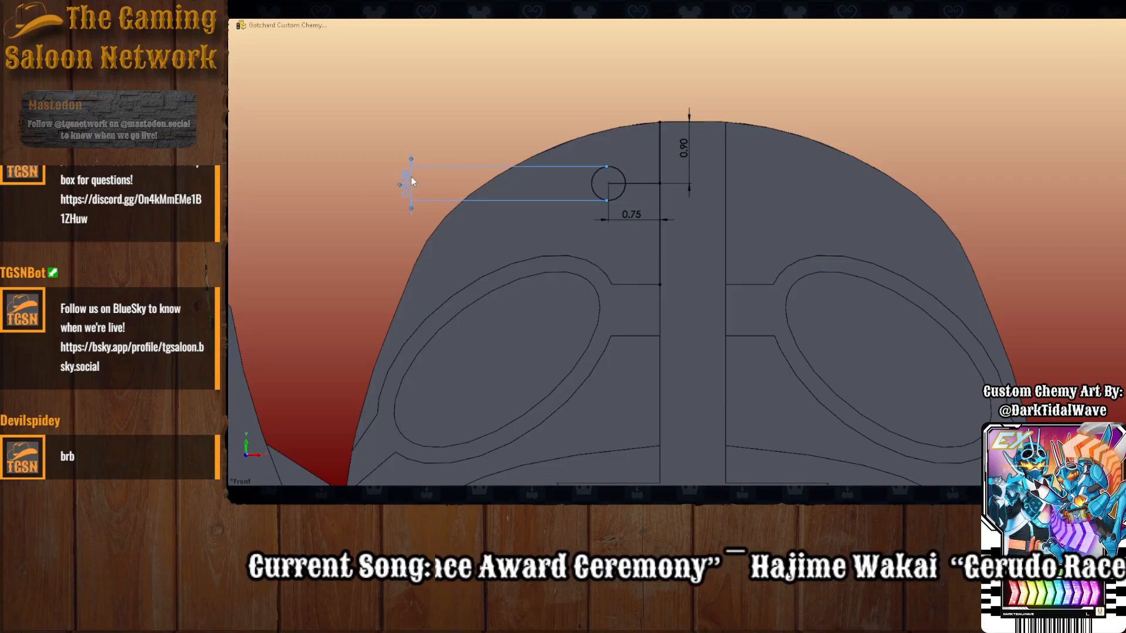
key("ctrl+z")
key("f")
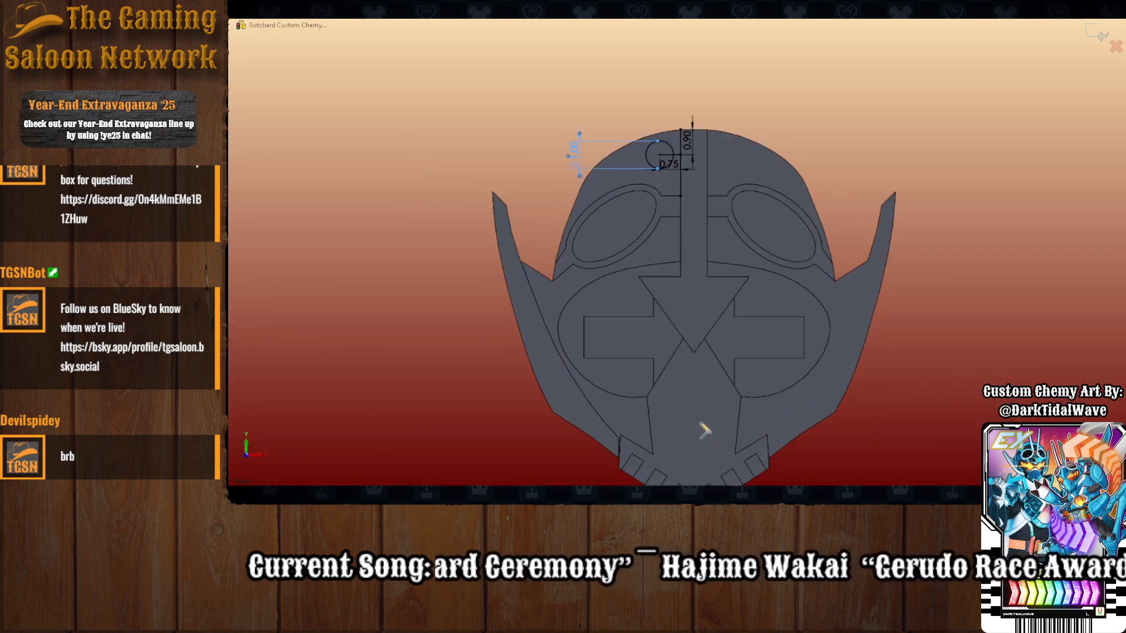
Draw a vertical line along the helmet's centre from the chin tip to above the crest.
scroll(699, 425, "up", 1)
scroll(699, 424, "down", 1)
left_click(689, 473)
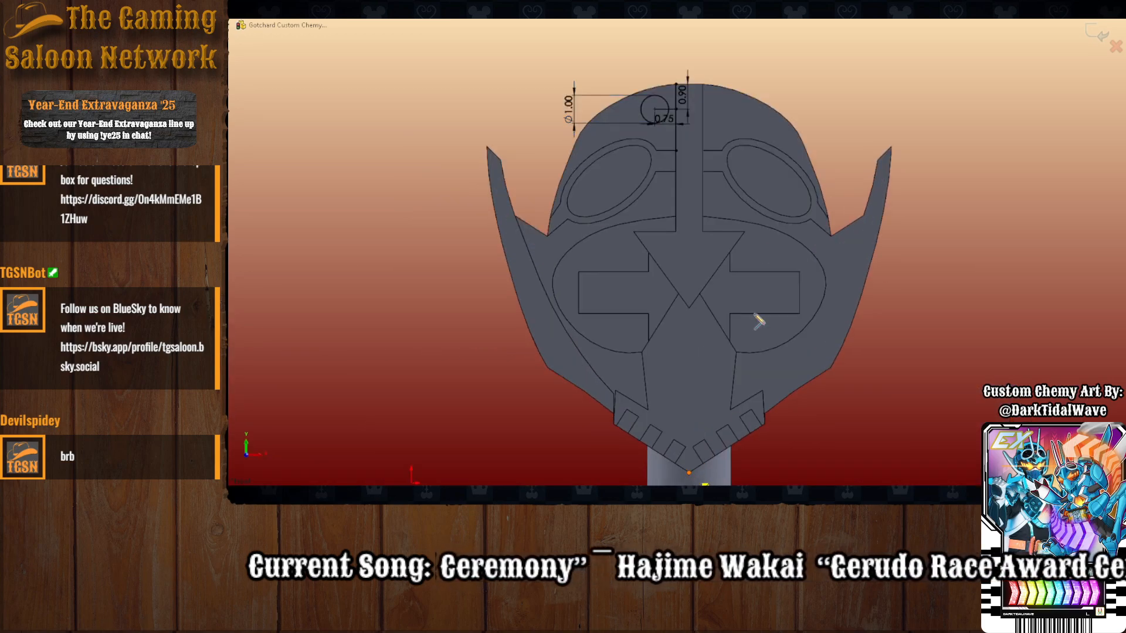
left_click(689, 43)
key("Escape")
Mirror the forehead circle about the vertical centre line.
left_click(646, 120)
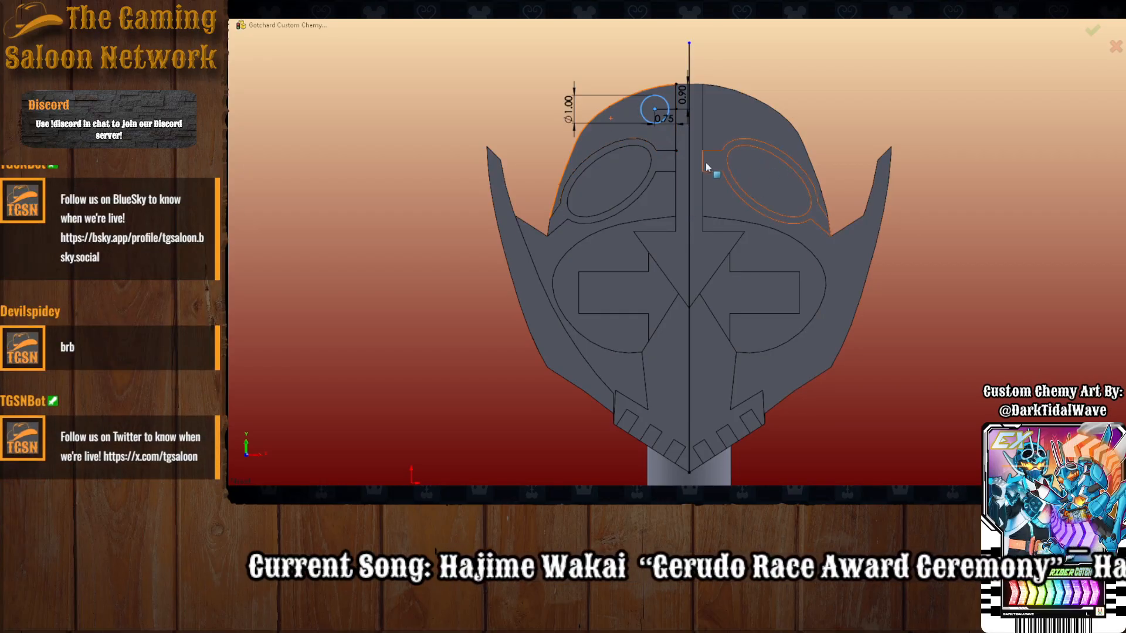
left_click(688, 166)
left_click(228, 51)
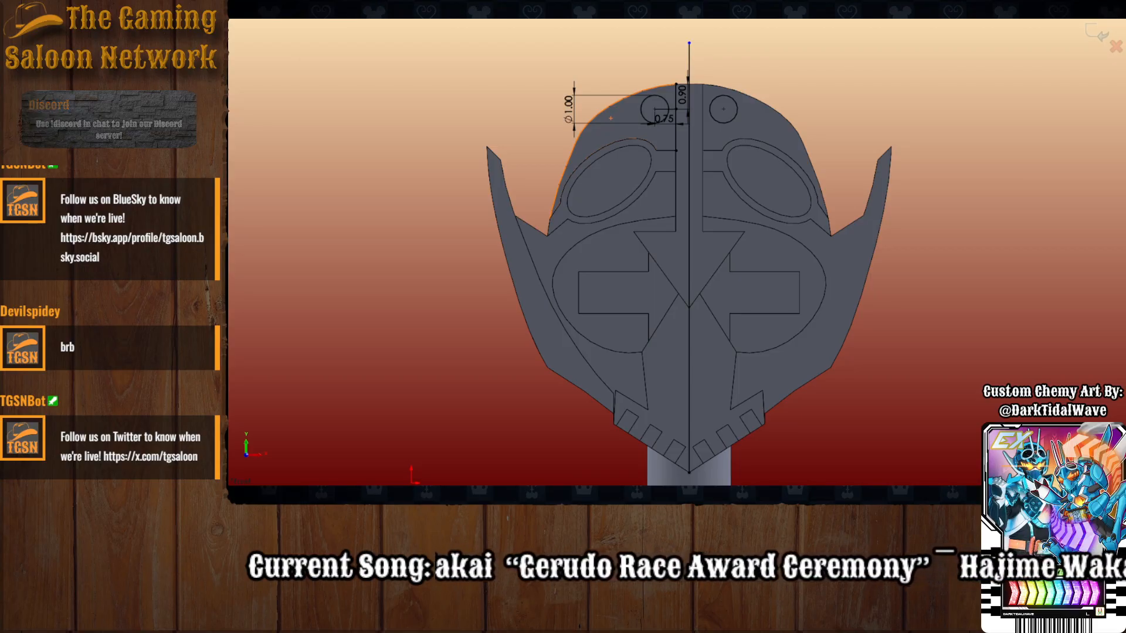
Cut both forehead circles a short distance back into the helmet's front.
left_click(655, 108)
left_click(723, 111)
middle_click_drag(533, 191, 370, 254)
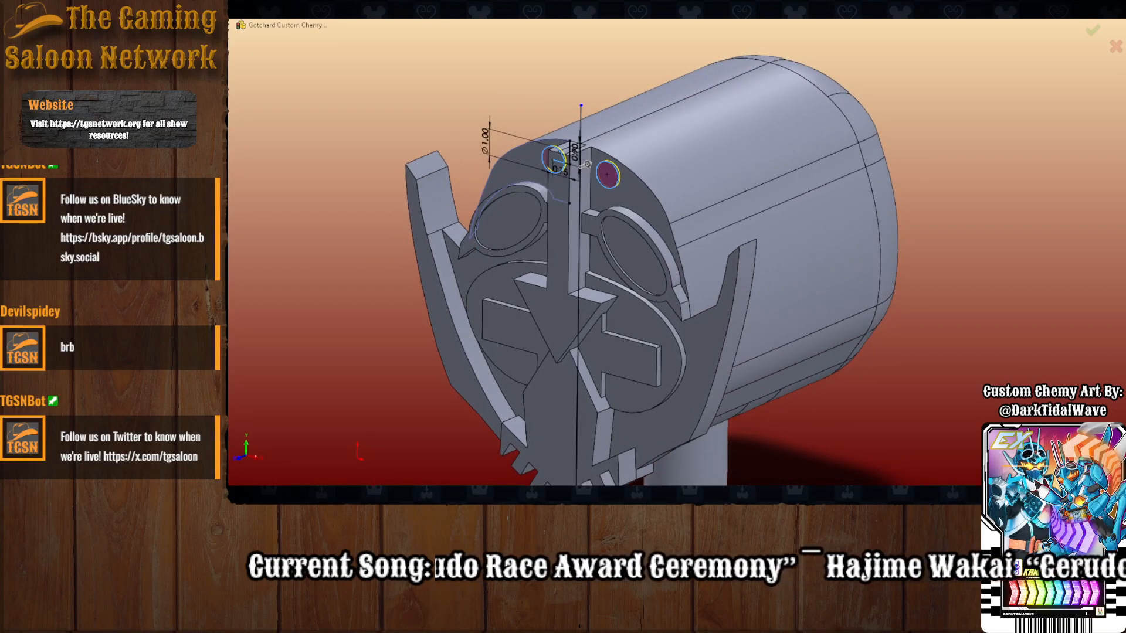
mouse_move(587, 165)
left_mouse_down()
mouse_move(620, 150)
mouse_move(603, 158)
left_mouse_up()
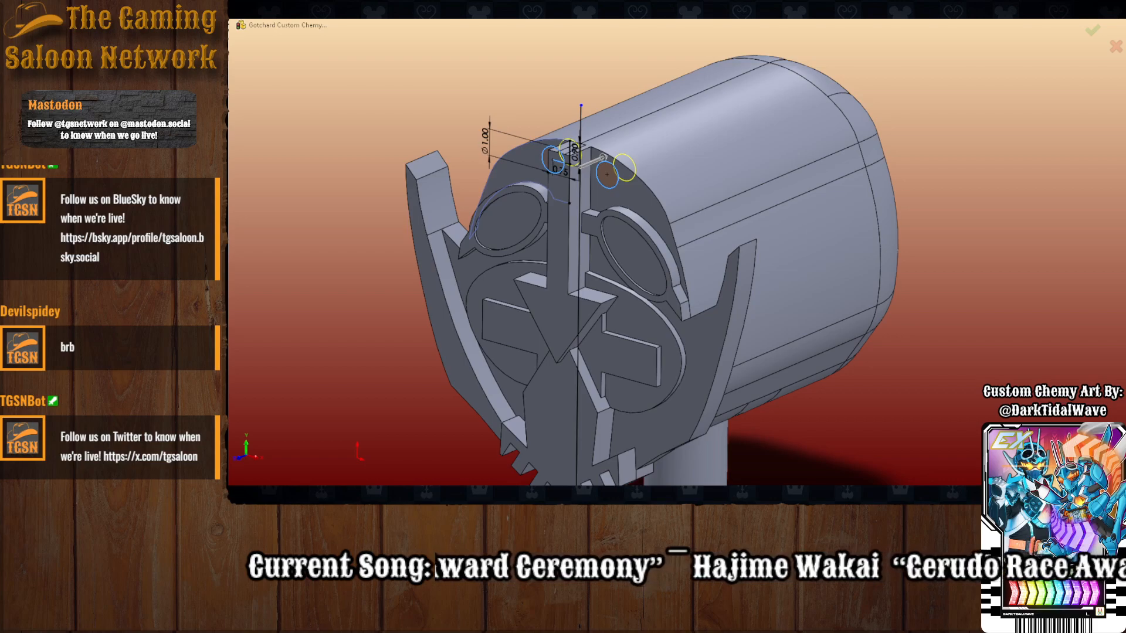
mouse_move(368, 345)
middle_mouse_down()
mouse_move(413, 270)
mouse_move(380, 342)
mouse_move(401, 326)
middle_mouse_up()
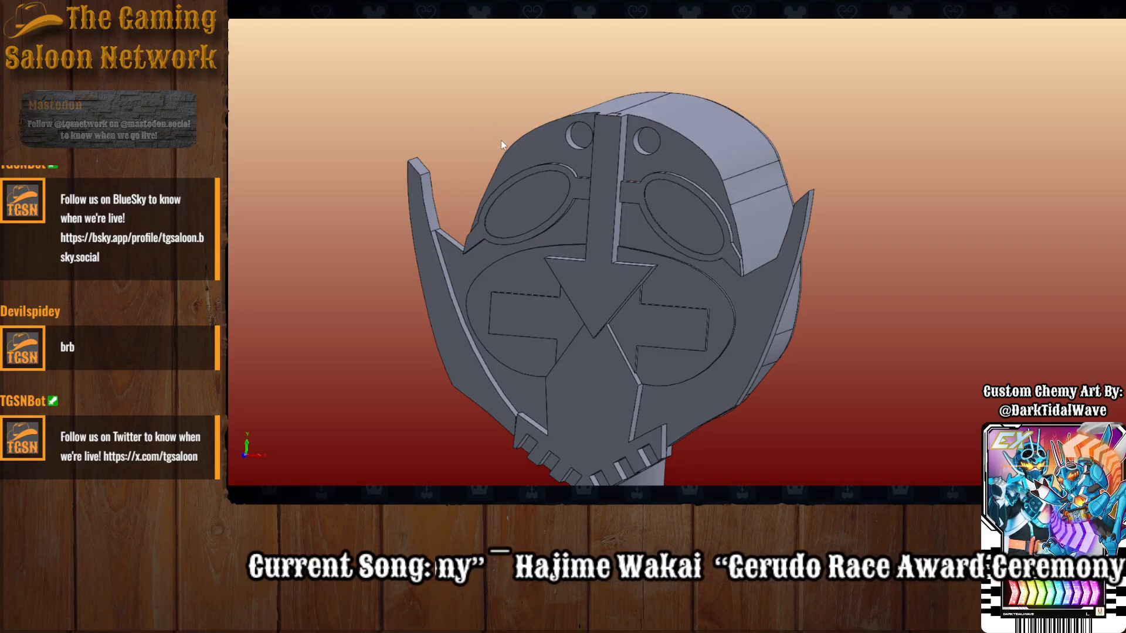
Fillet the upper front edge of the forehead on both sides of the crest with a 0.8 mm radius.
left_click(704, 155)
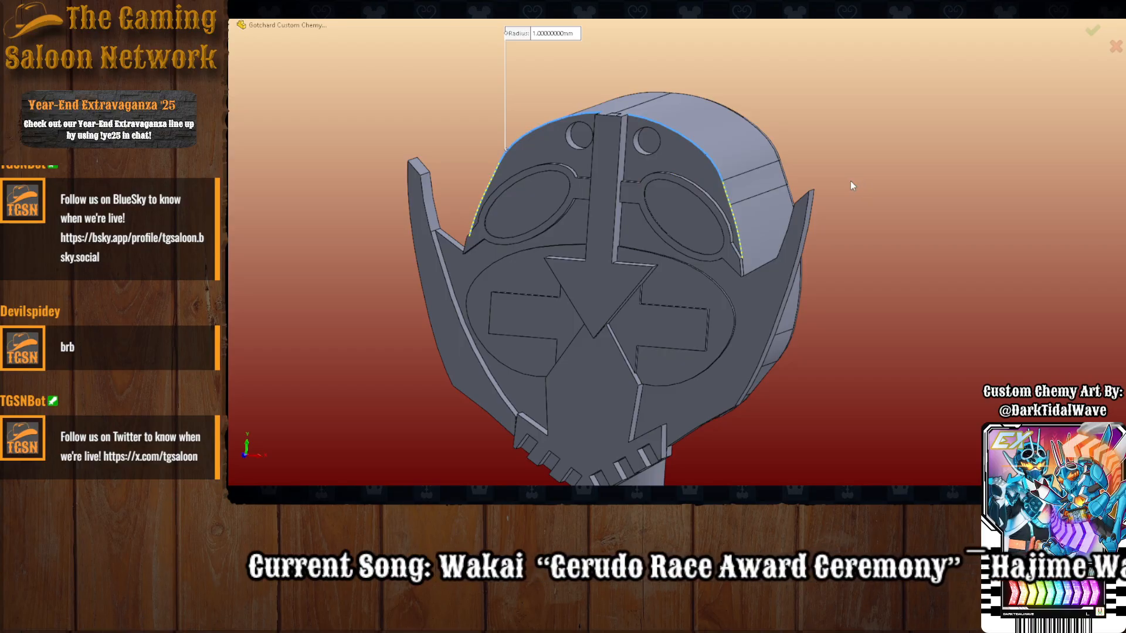
type(".5")
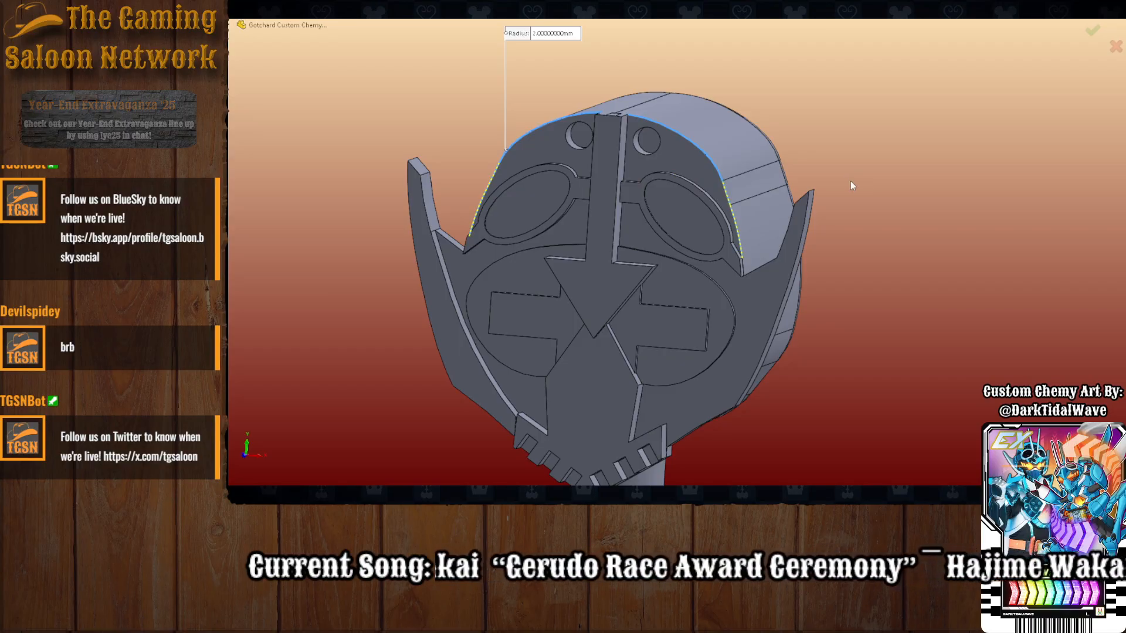
key("Return")
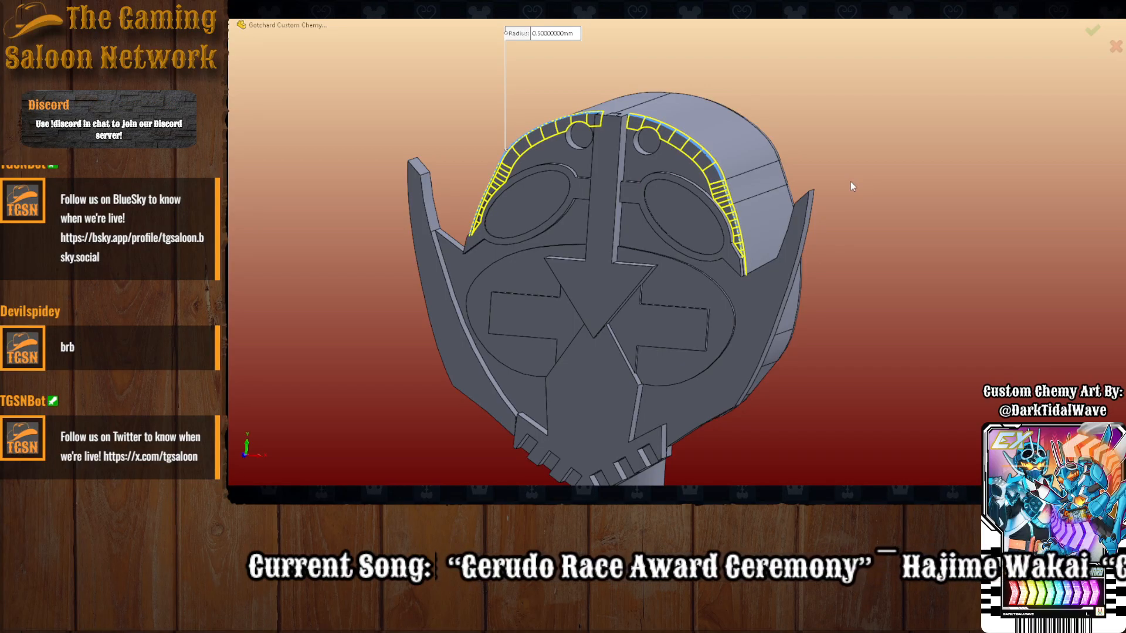
type(".75")
key("Return")
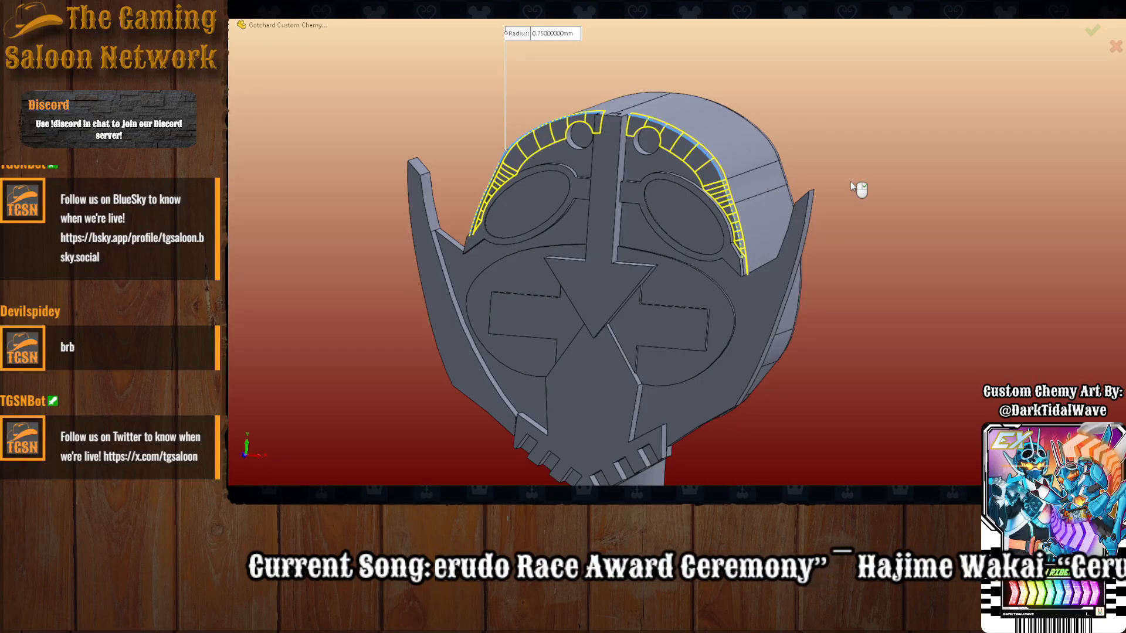
type(".9")
key("Return")
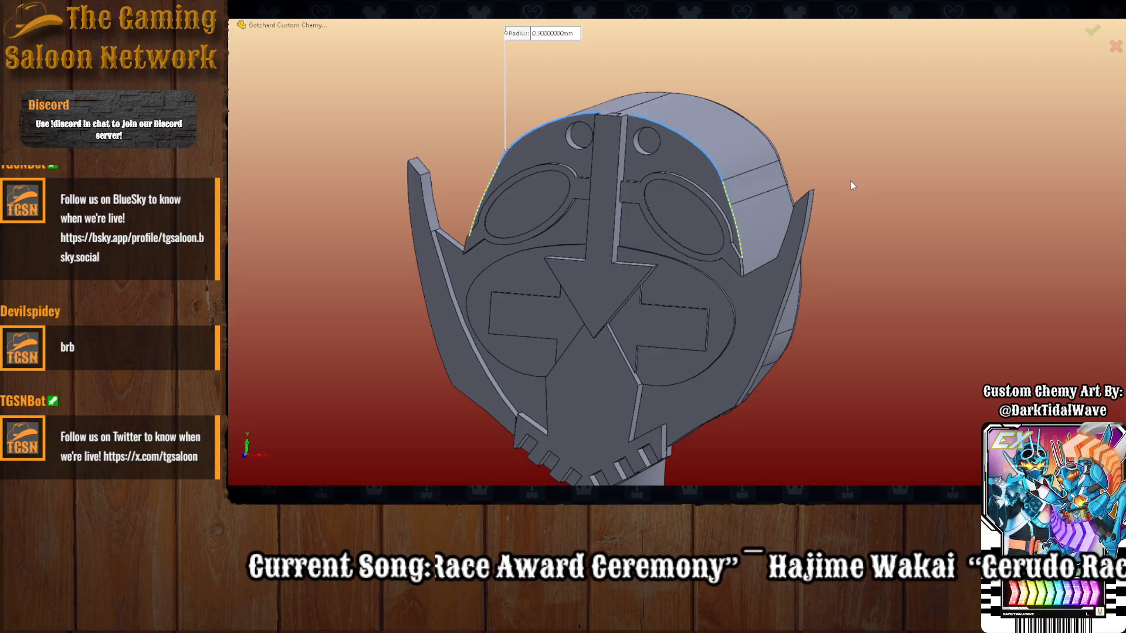
type(".8")
key("Return")
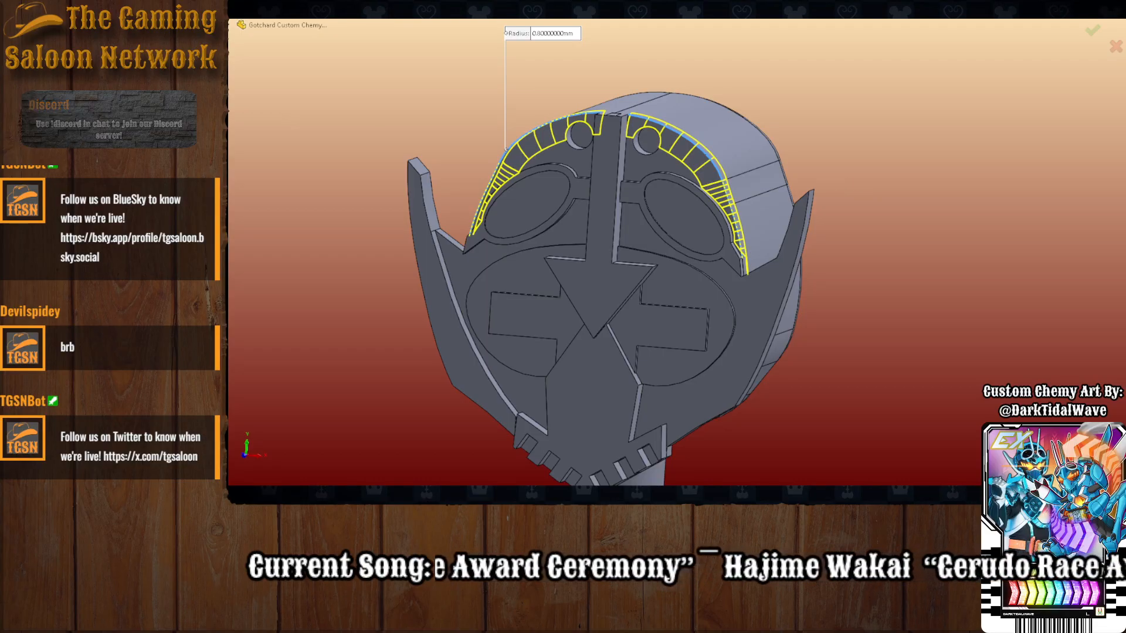
middle_click_drag(526, 332, 676, 322)
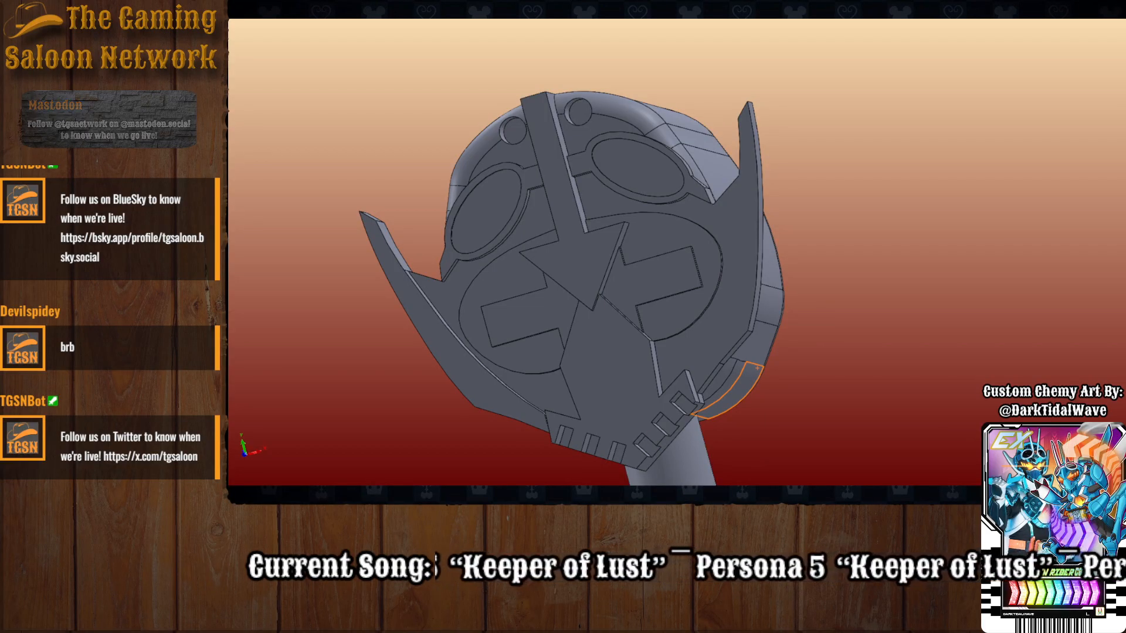
Inspect the updated helmet on the body in the full figure from several angles.
key("ctrl+Tab")
mouse_move(643, 355)
middle_mouse_down()
mouse_move(536, 334)
mouse_move(548, 329)
mouse_move(526, 368)
mouse_move(638, 370)
mouse_move(627, 368)
middle_mouse_up()
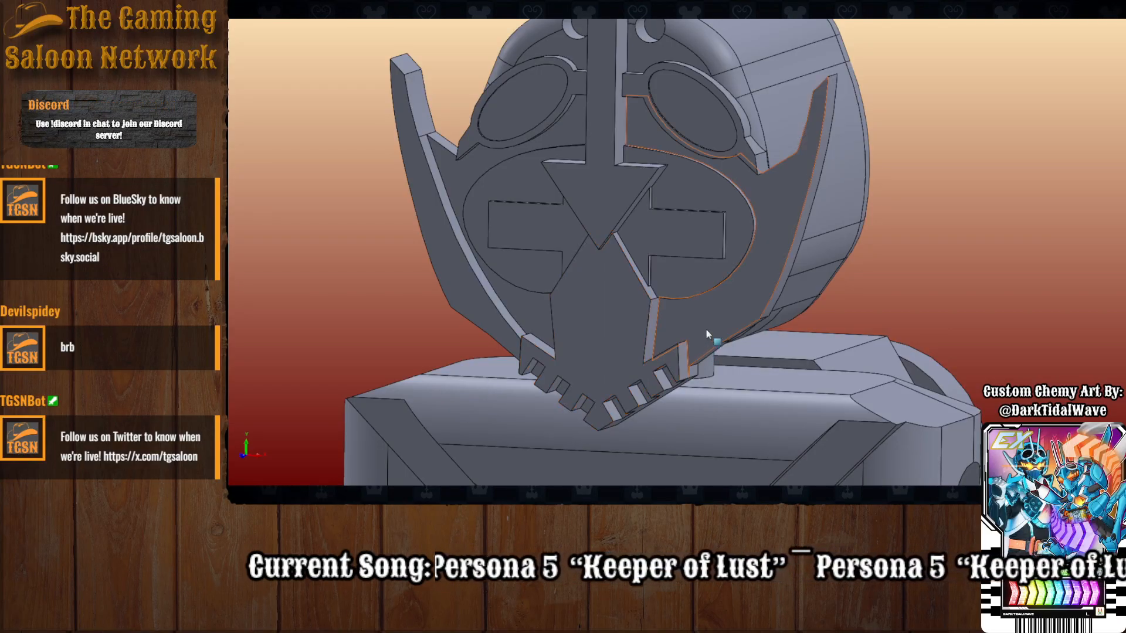
scroll(705, 334, "down", 3)
middle_click_drag(566, 213, 622, 323)
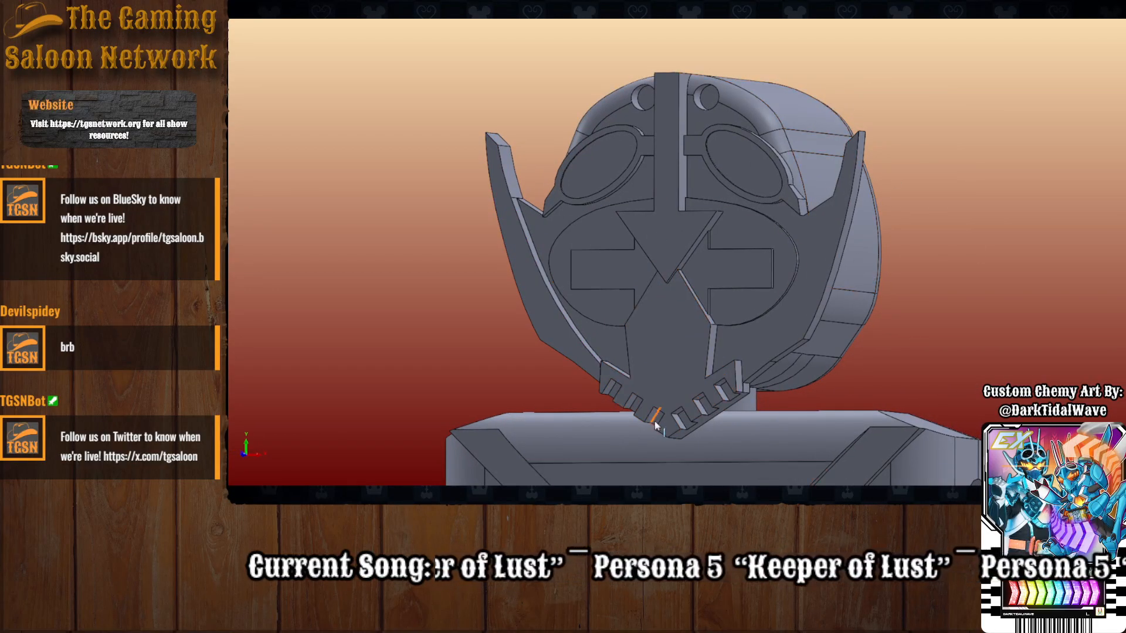
middle_click_drag(753, 330, 754, 359)
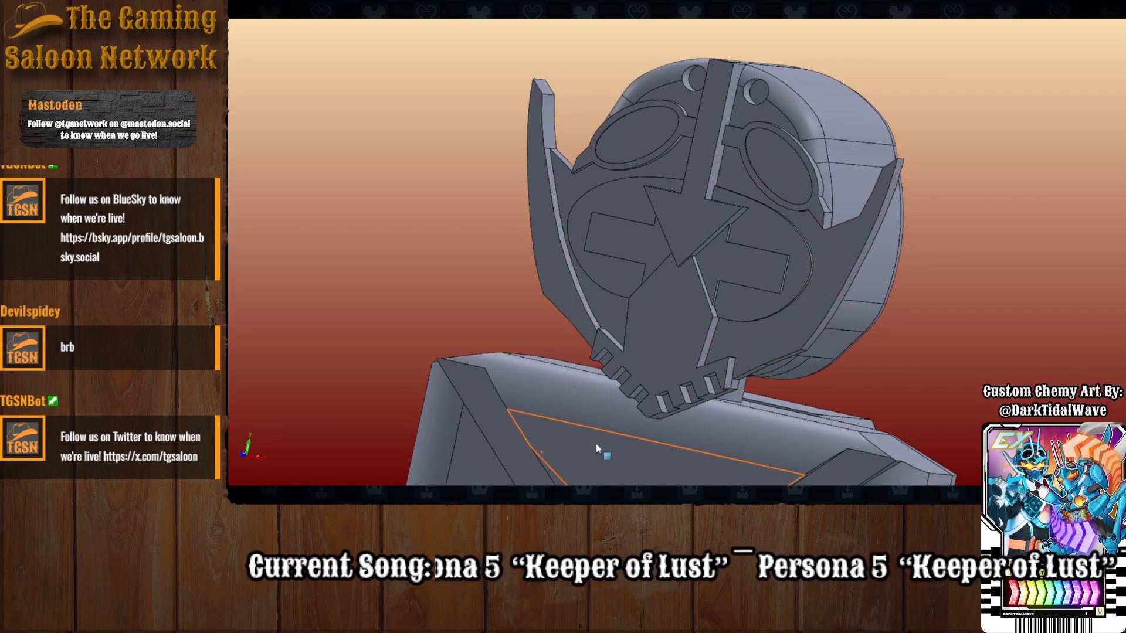
middle_click_drag(643, 461, 490, 389)
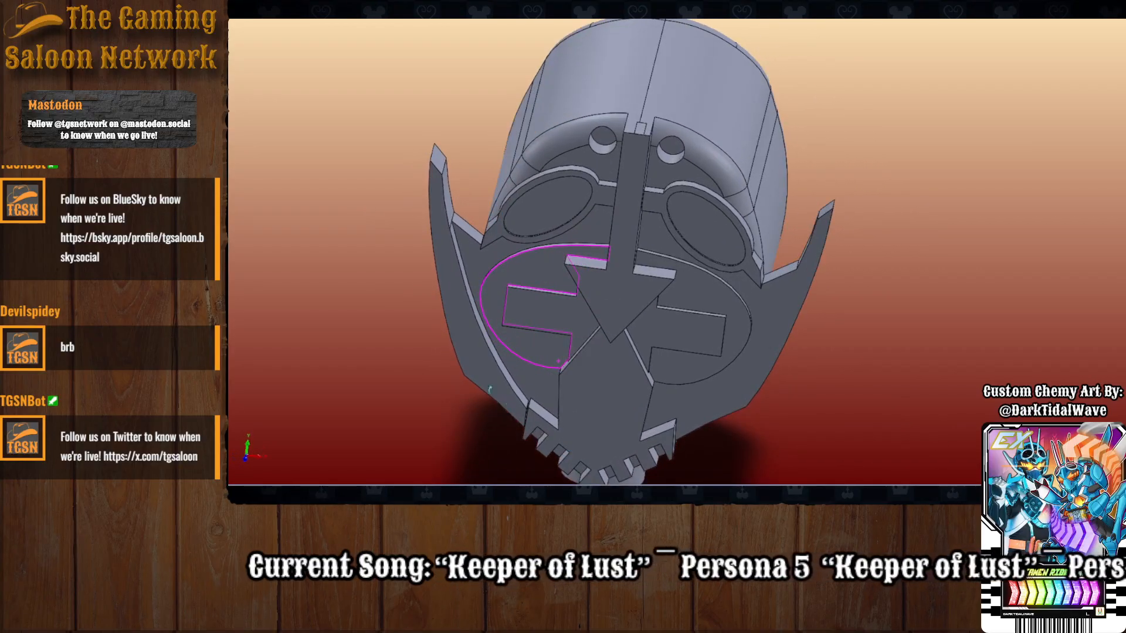
Edit the side guard extrusion to include the contours of the guard on the opposite side of the helmet.
left_click(464, 342)
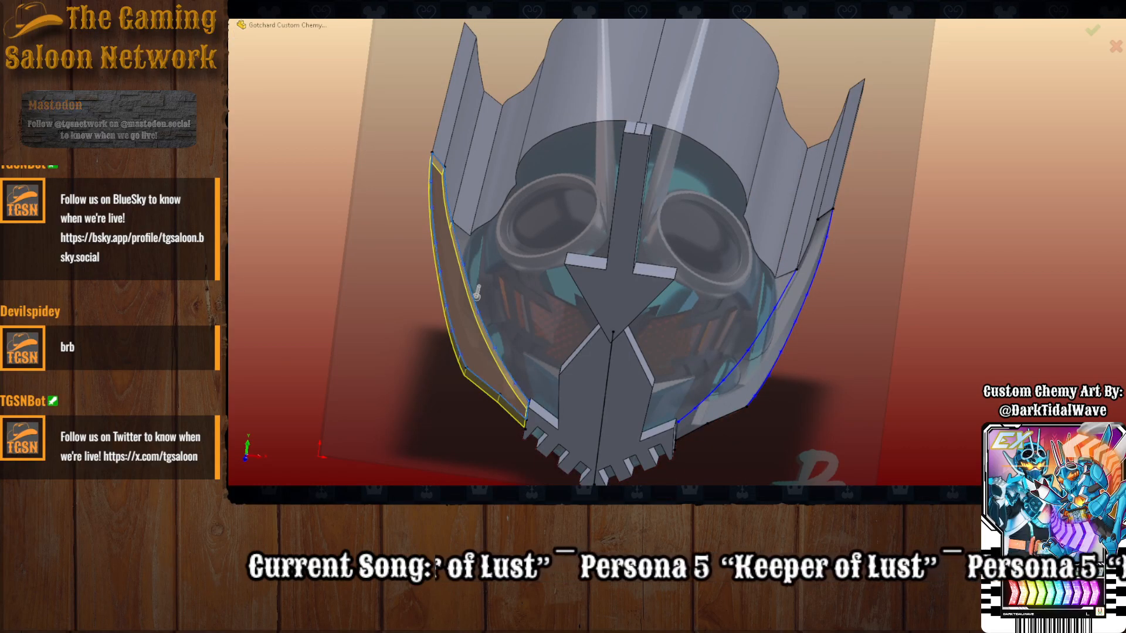
left_click(742, 414)
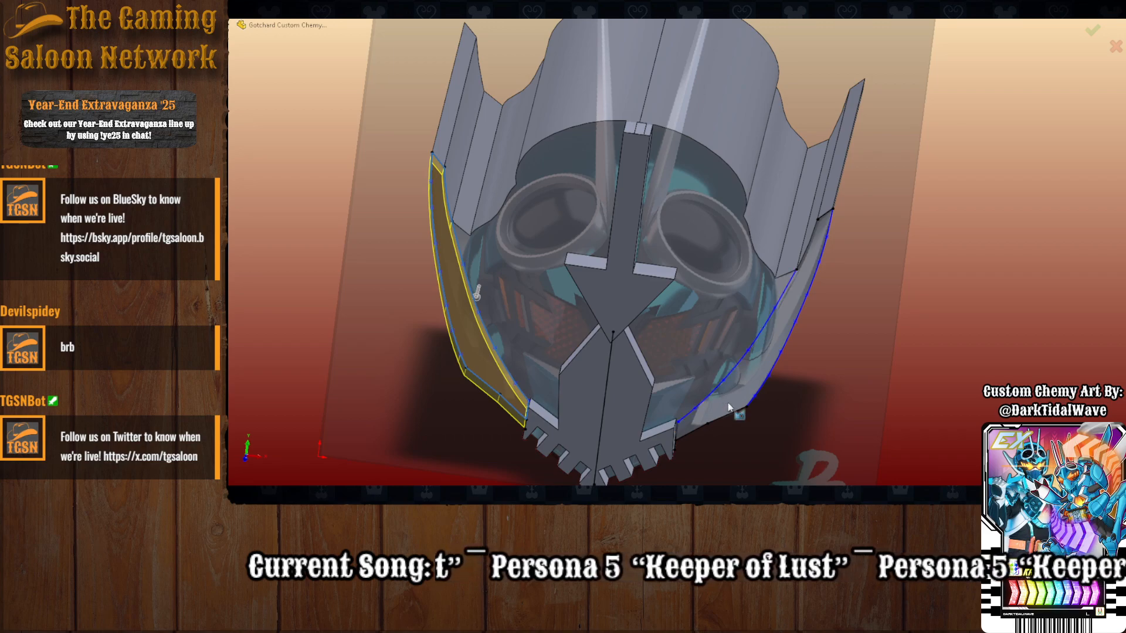
left_click(742, 412)
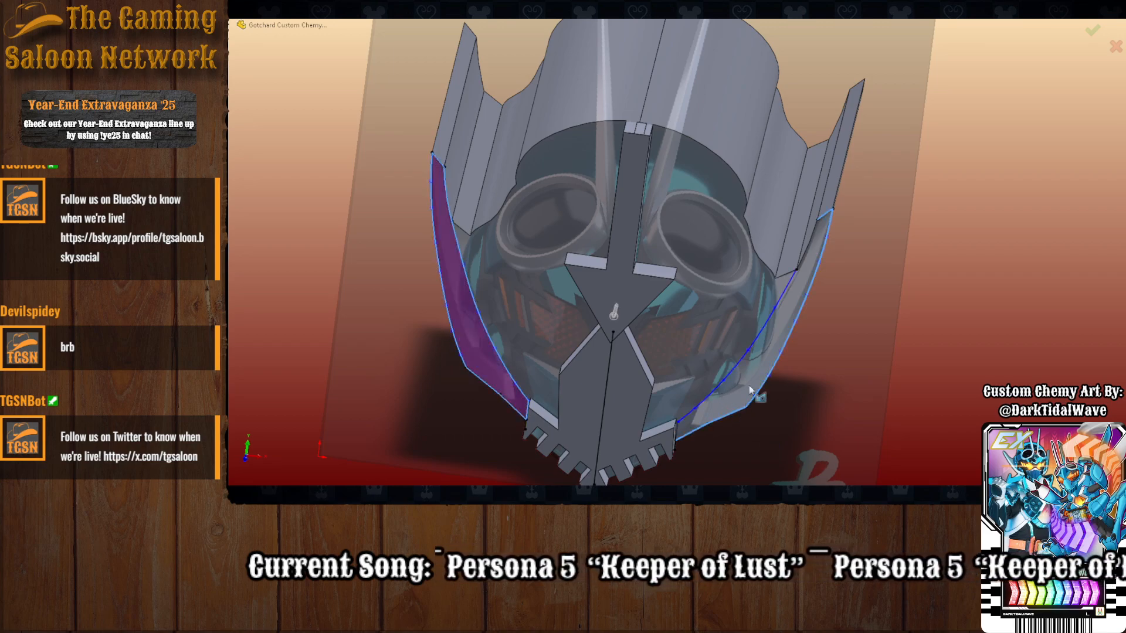
left_click(743, 359)
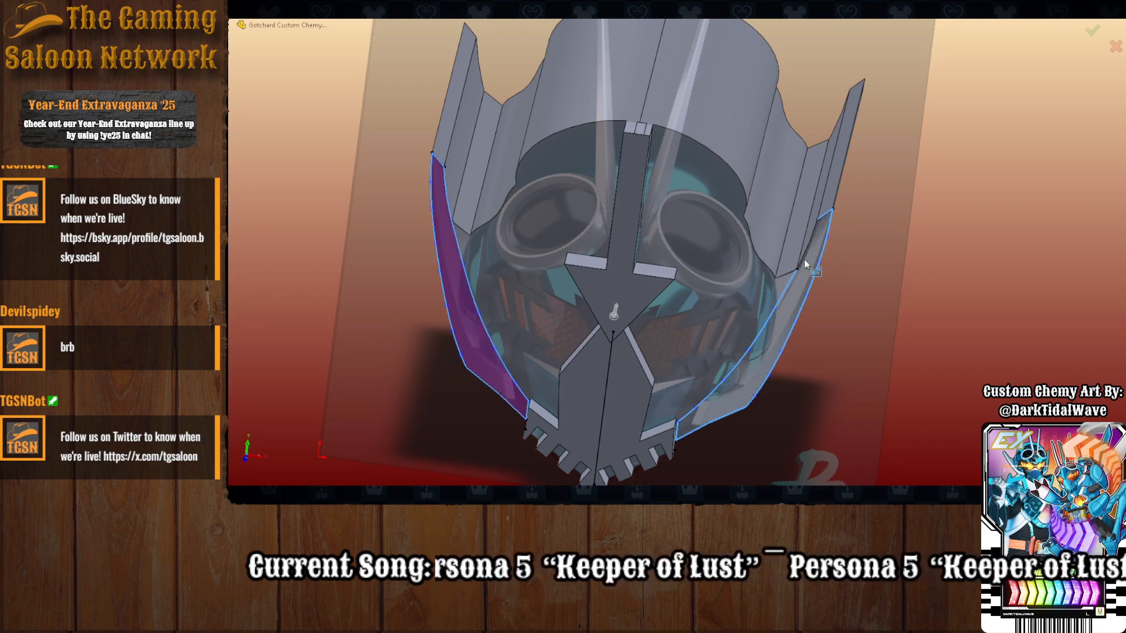
mouse_move(807, 249)
middle_mouse_down()
mouse_move(795, 272)
mouse_move(821, 369)
middle_mouse_up()
key("Return")
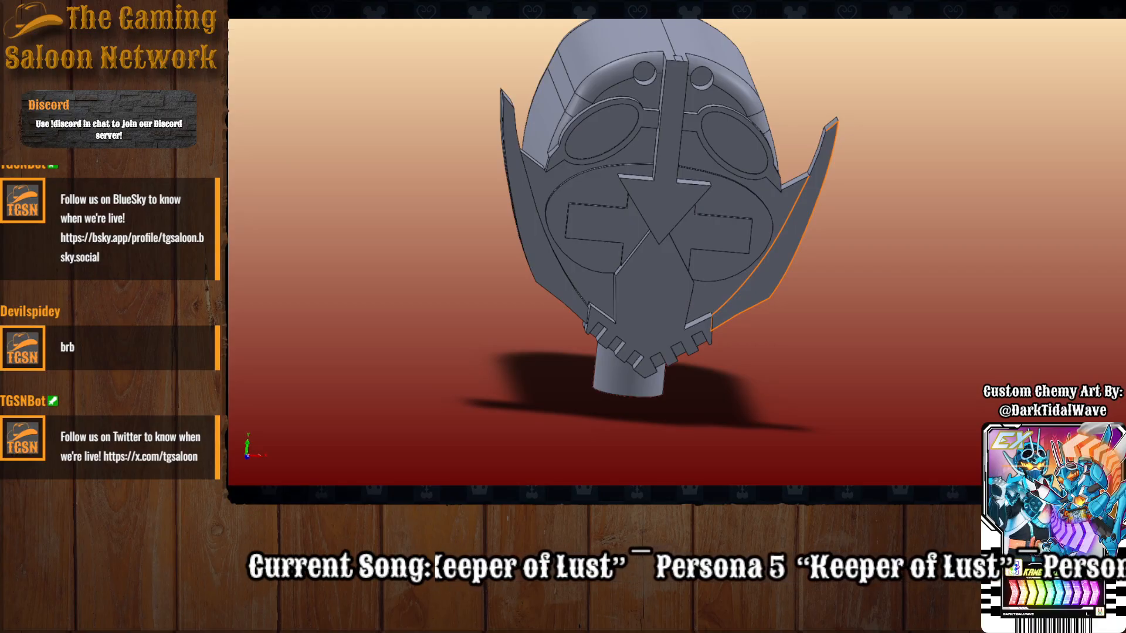
Open the side guards' sketch face-on and draw a short line across one guard's upper tip.
left_click(629, 273)
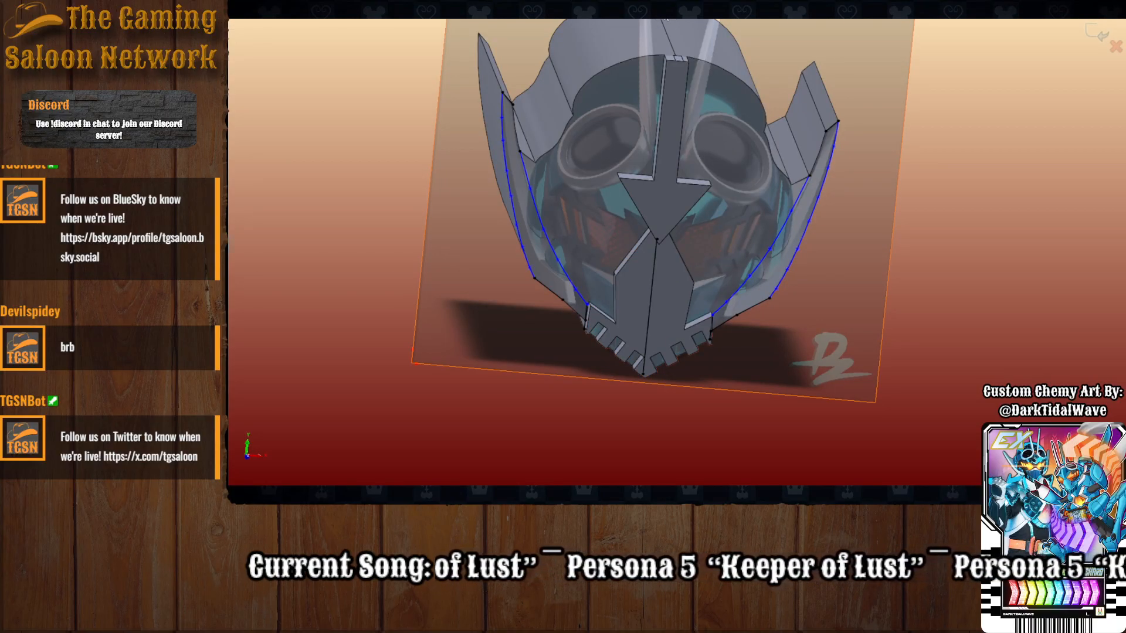
key("space")
left_click(519, 335)
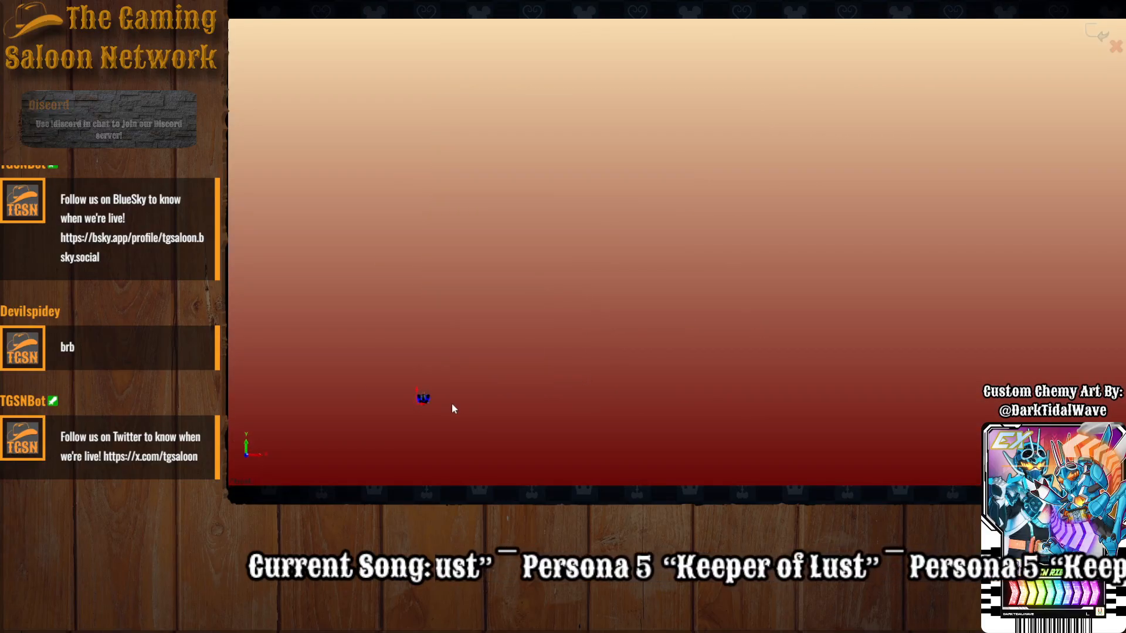
scroll(540, 312, "up", 10)
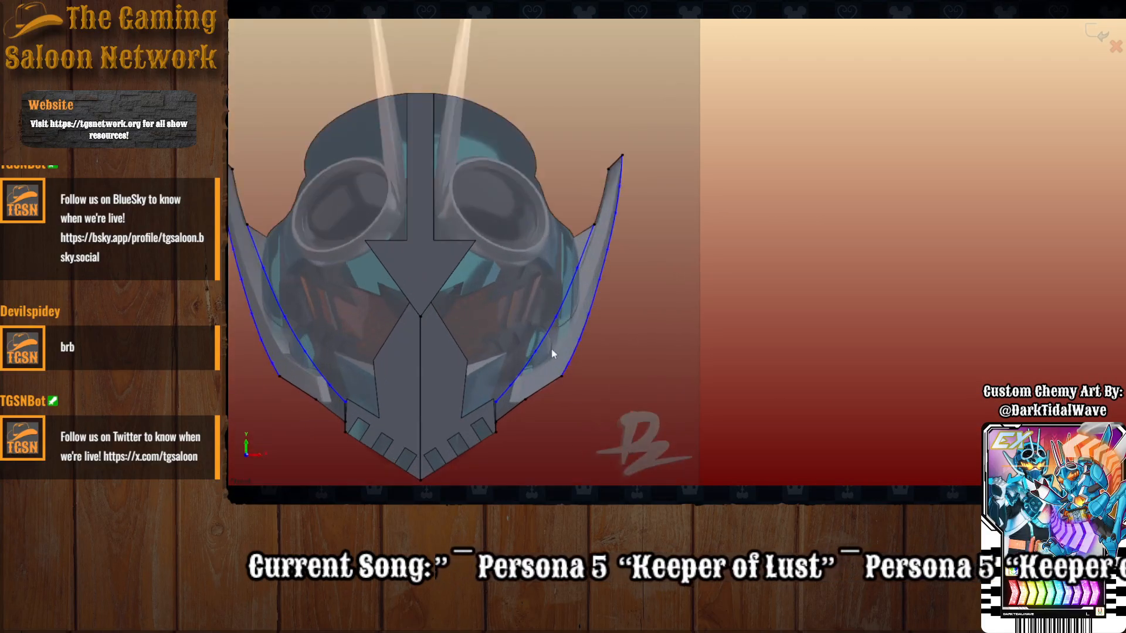
scroll(552, 308, "up", 2)
scroll(392, 122, "down", 1)
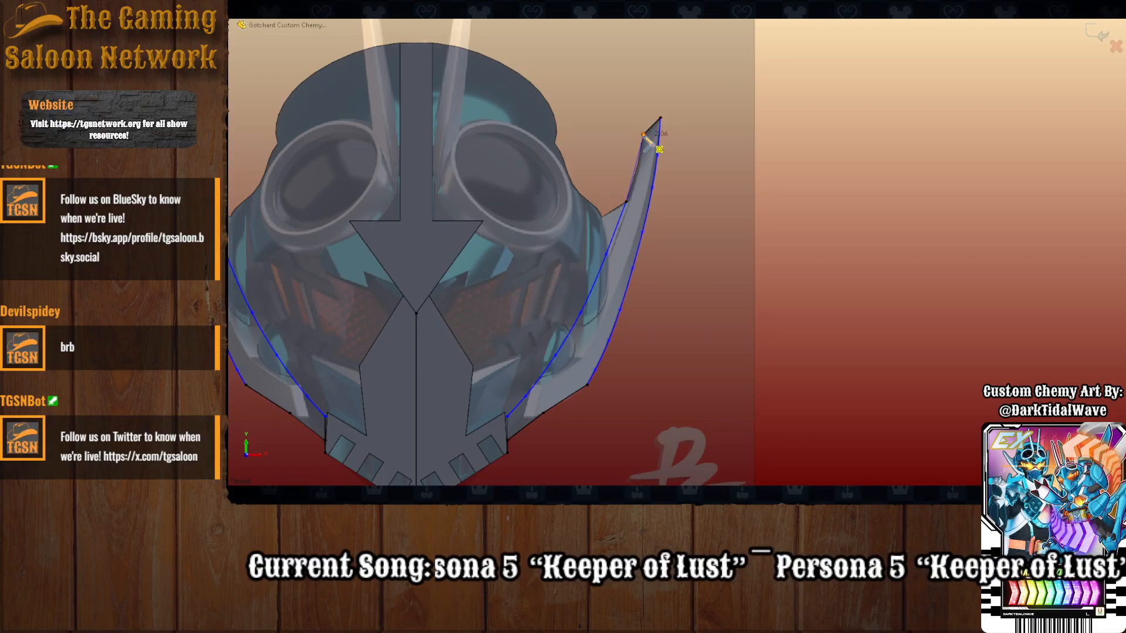
scroll(657, 346, "up", 3)
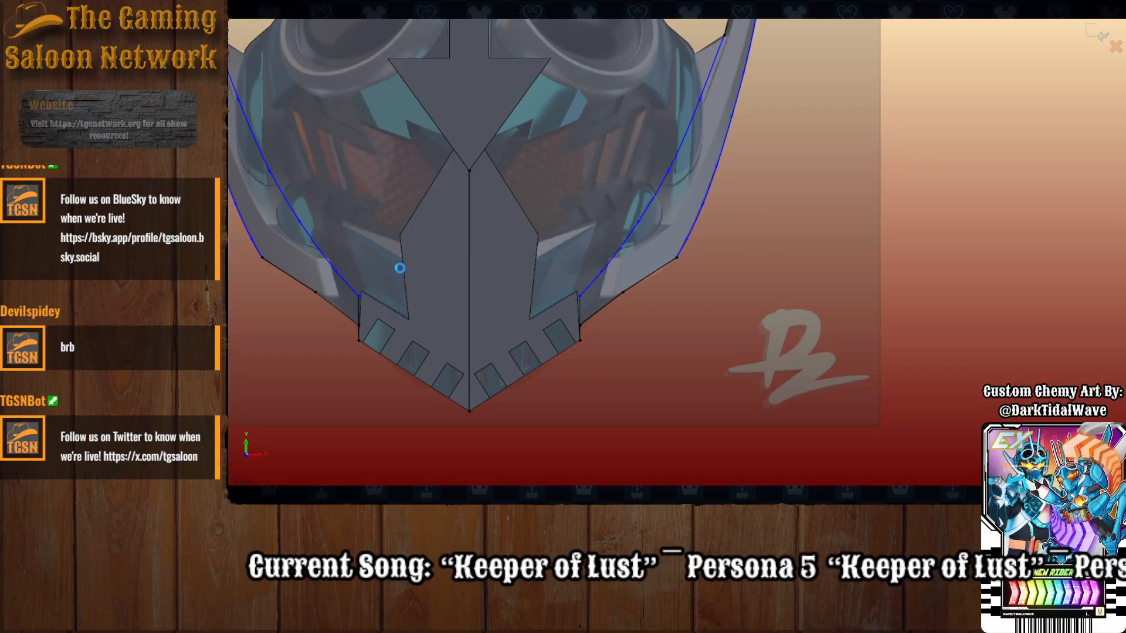
scroll(490, 265, "down", 4)
mouse_move(599, 274)
middle_mouse_down()
mouse_move(544, 343)
mouse_move(592, 316)
mouse_move(575, 290)
mouse_move(545, 293)
mouse_move(598, 290)
mouse_move(487, 301)
mouse_move(647, 85)
mouse_move(533, 323)
middle_mouse_up()
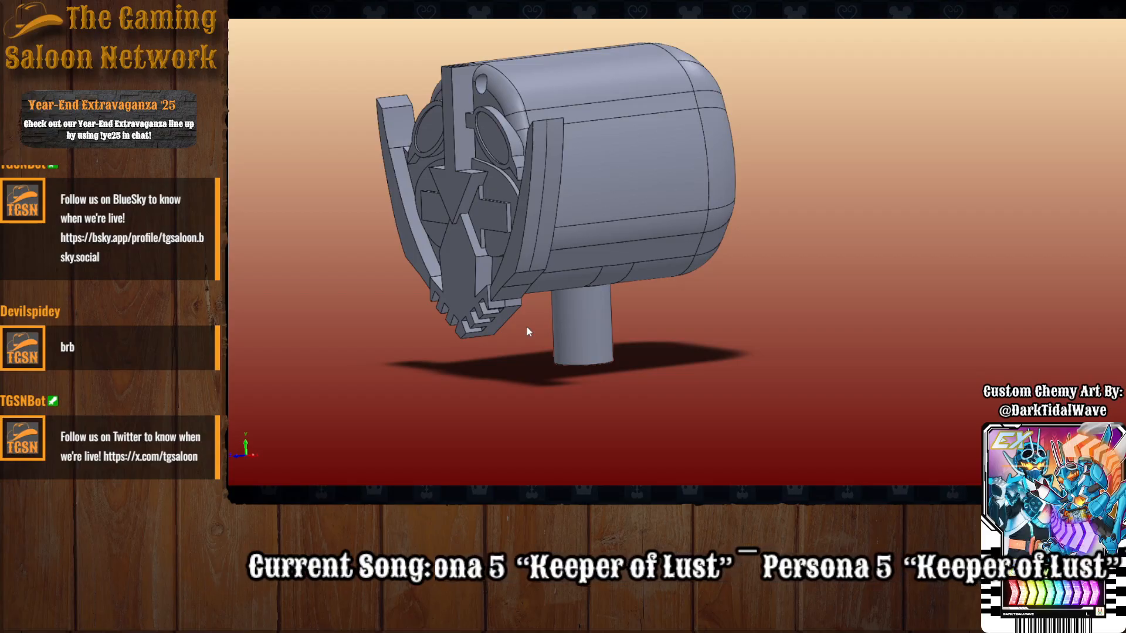
Fillet the top front edge of the centre crest with a 0.7 mm radius.
middle_click_drag(525, 329, 627, 398)
scroll(633, 155, "down", 2)
scroll(702, 65, "up", 1)
scroll(705, 60, "down", 1)
scroll(414, 54, "up", 1)
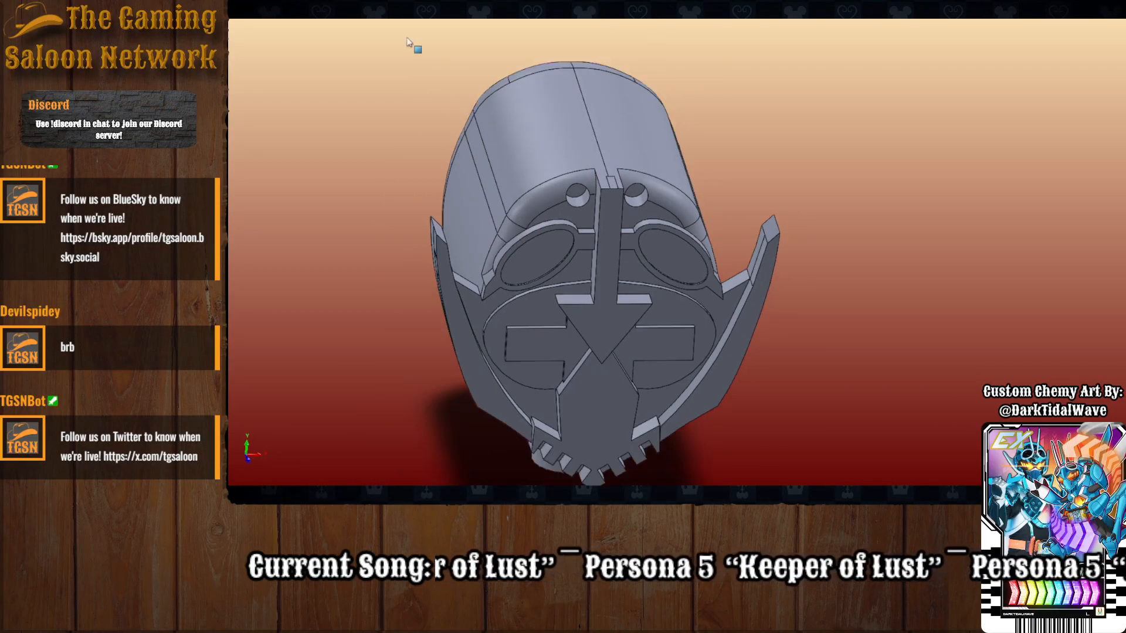
left_click(621, 191)
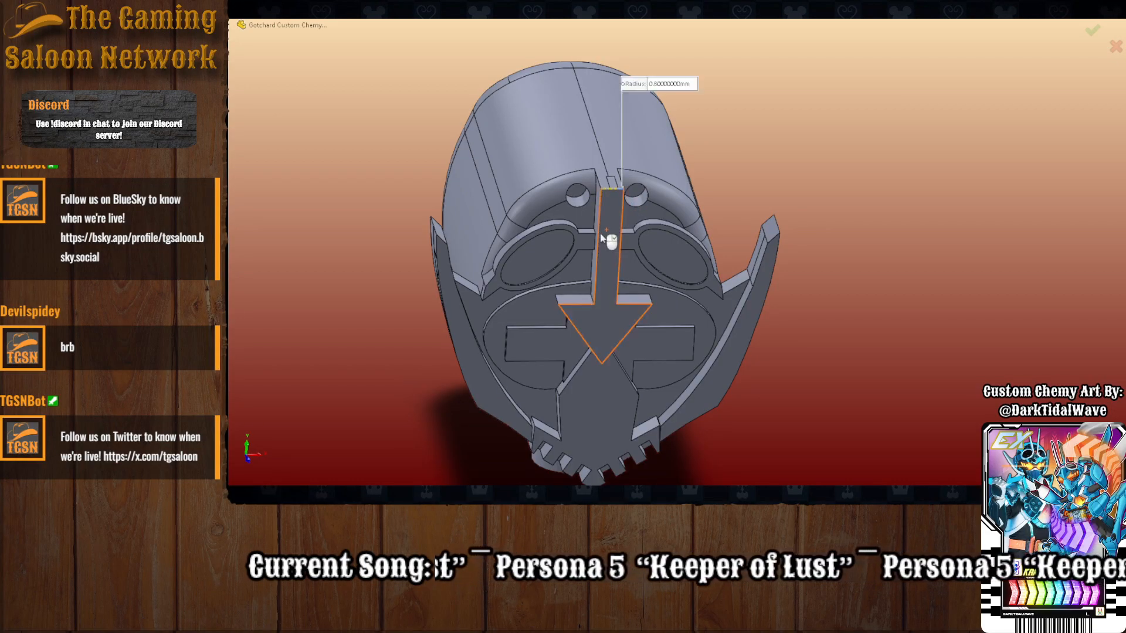
type("1.")
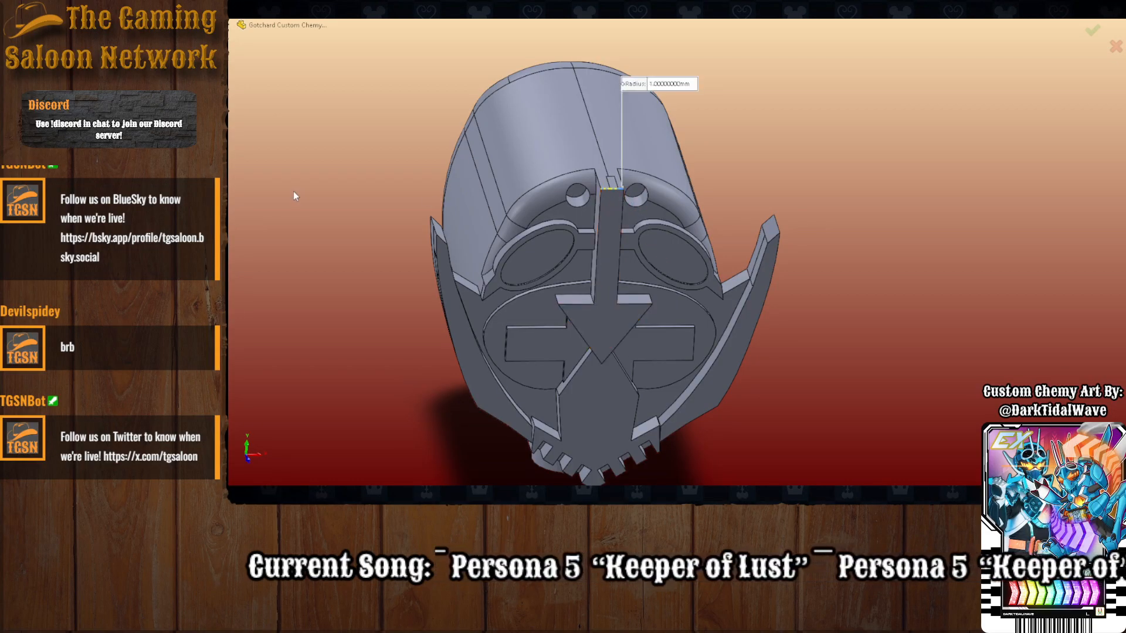
key("BackSpace")
type("6")
key("BackSpace")
type("8")
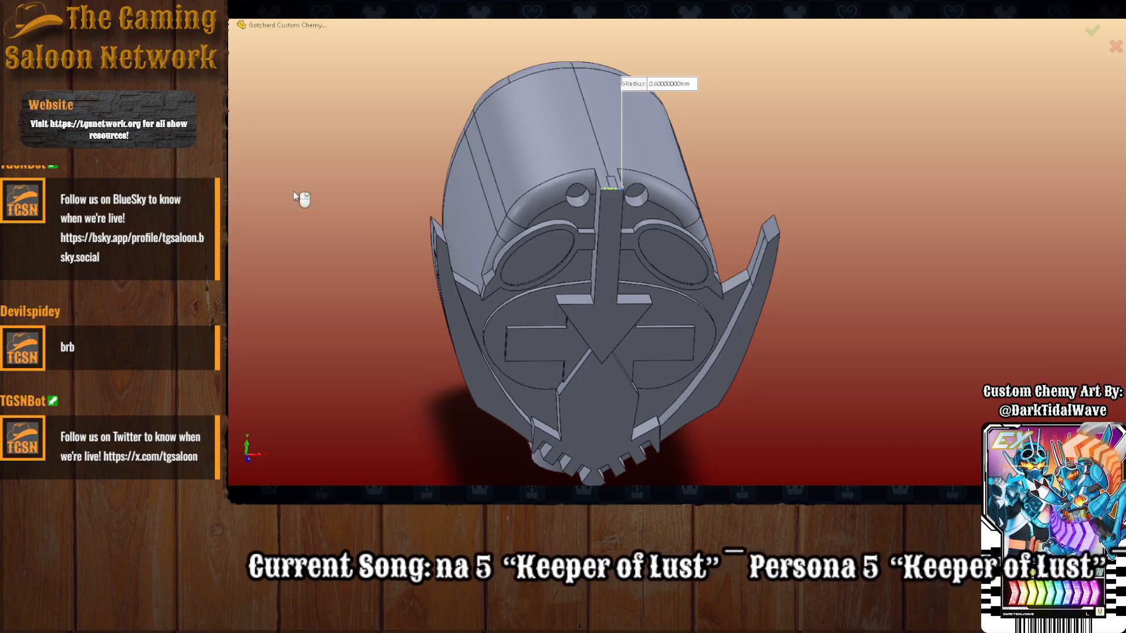
key("BackSpace")
type("7")
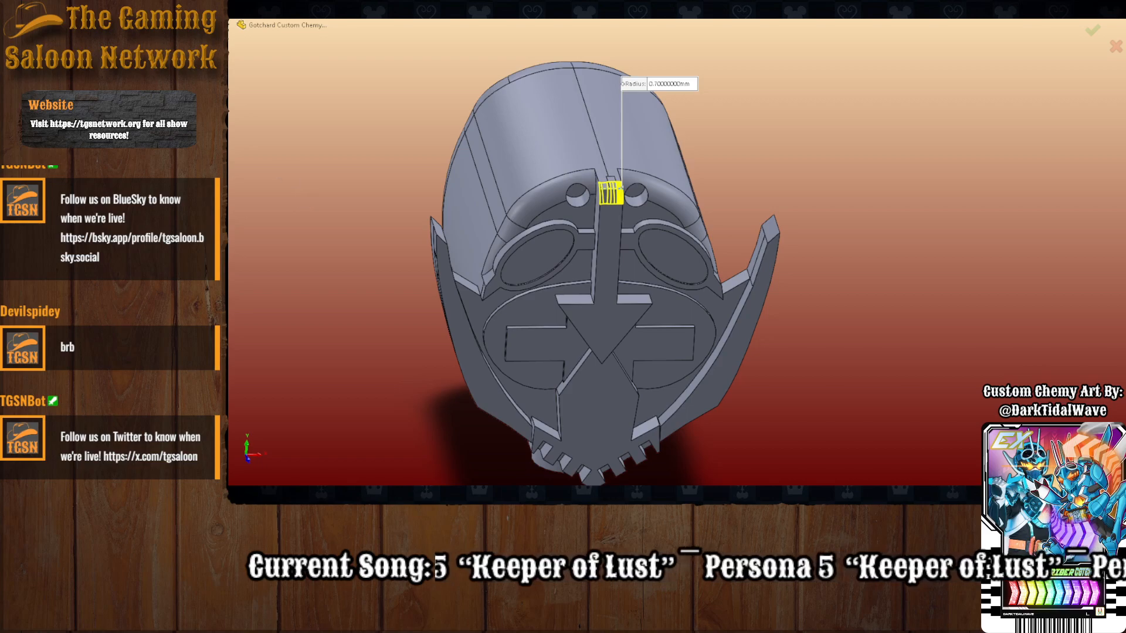
key("Return")
middle_click_drag(375, 353, 309, 277)
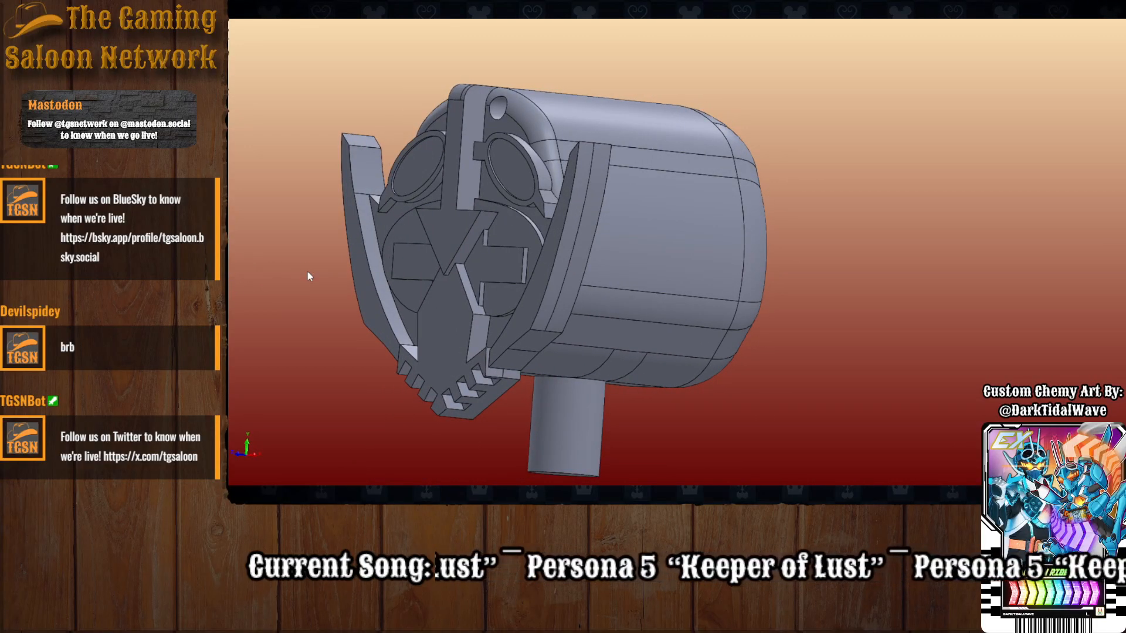
middle_click_drag(310, 276, 431, 294)
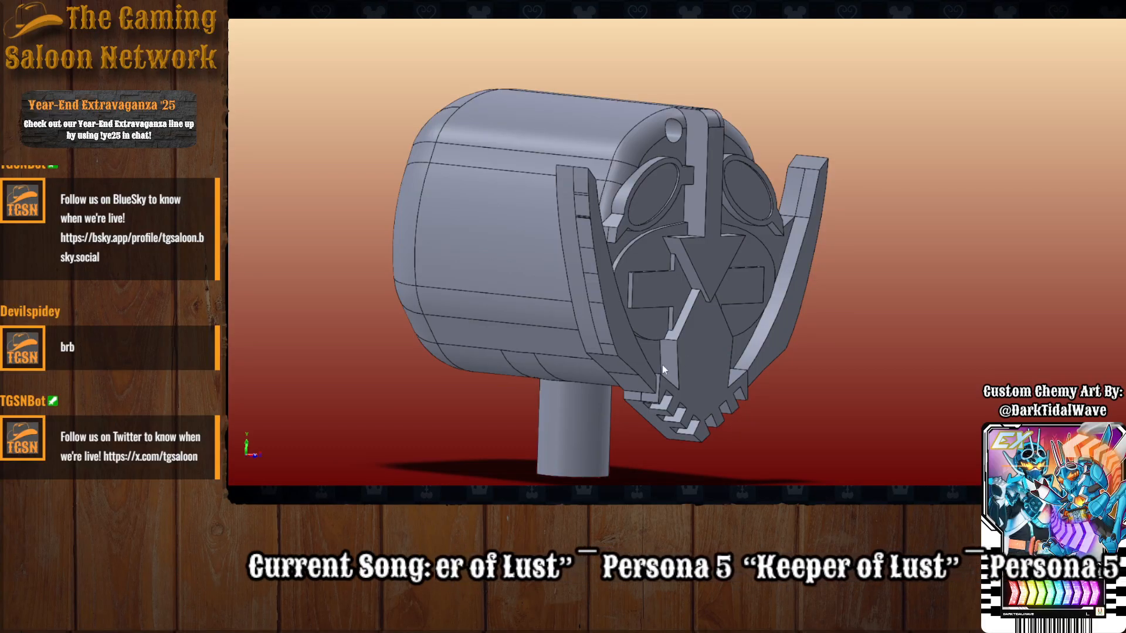
Check the rounded crest and completed side guards on the full figure from several angles, and return to the helmet part.
key("ctrl+Tab")
scroll(665, 343, "down", 2)
middle_click_drag(665, 342, 729, 367)
scroll(729, 367, "up", 4)
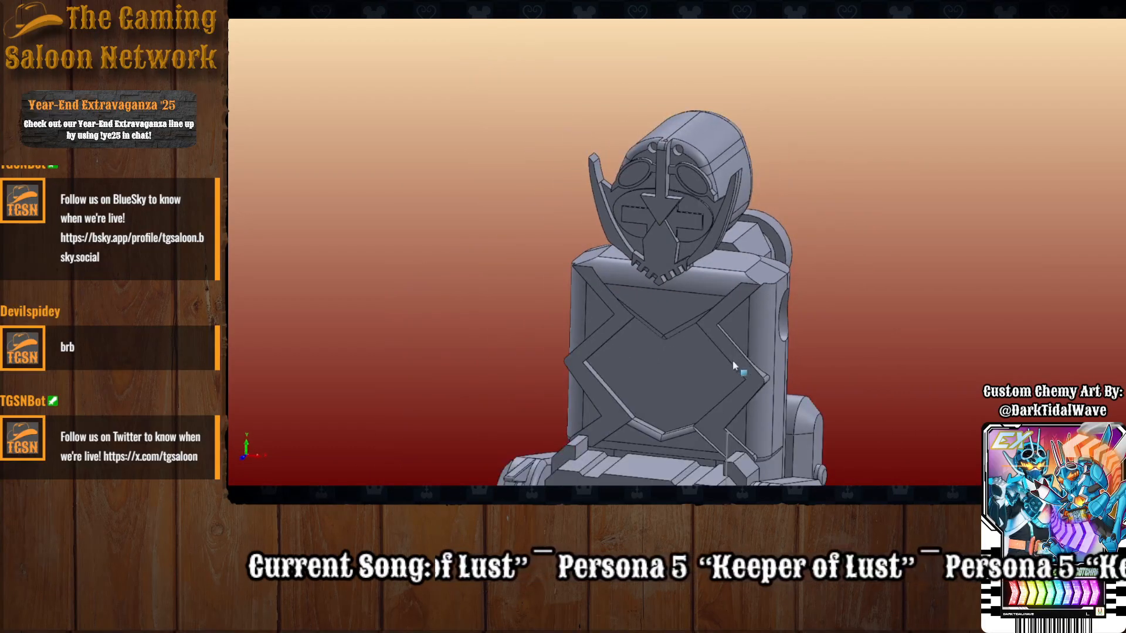
scroll(729, 364, "up", 2)
scroll(726, 361, "down", 3)
middle_click_drag(648, 274, 675, 224)
scroll(688, 147, "up", 3)
scroll(689, 145, "down", 3)
middle_click_drag(689, 144, 596, 256)
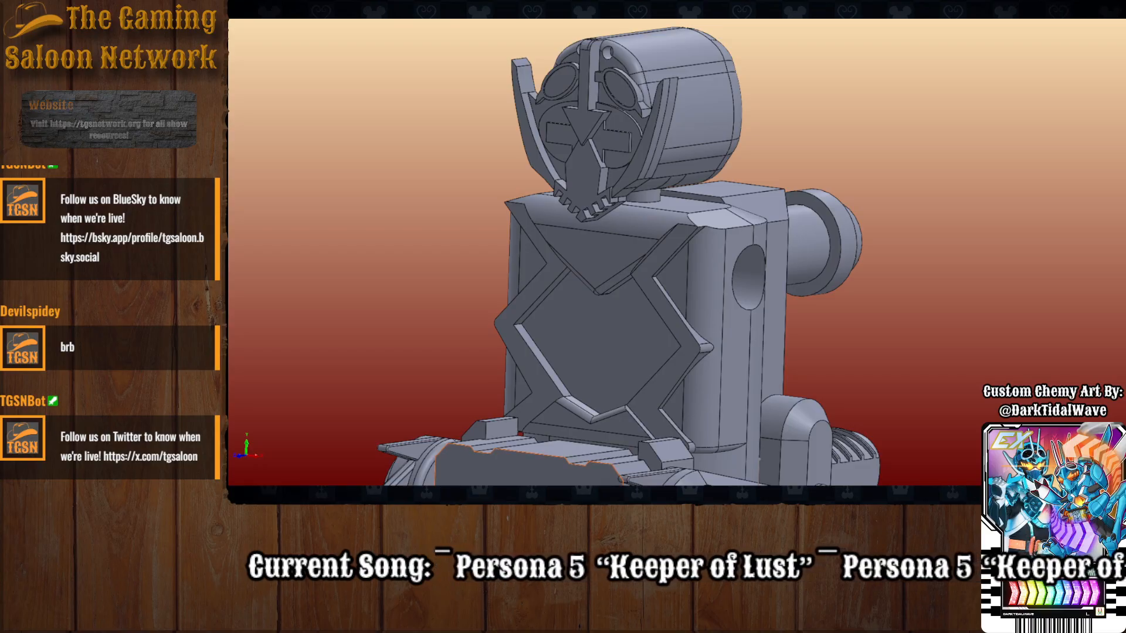
key("ctrl+Tab")
middle_click_drag(612, 293, 524, 304)
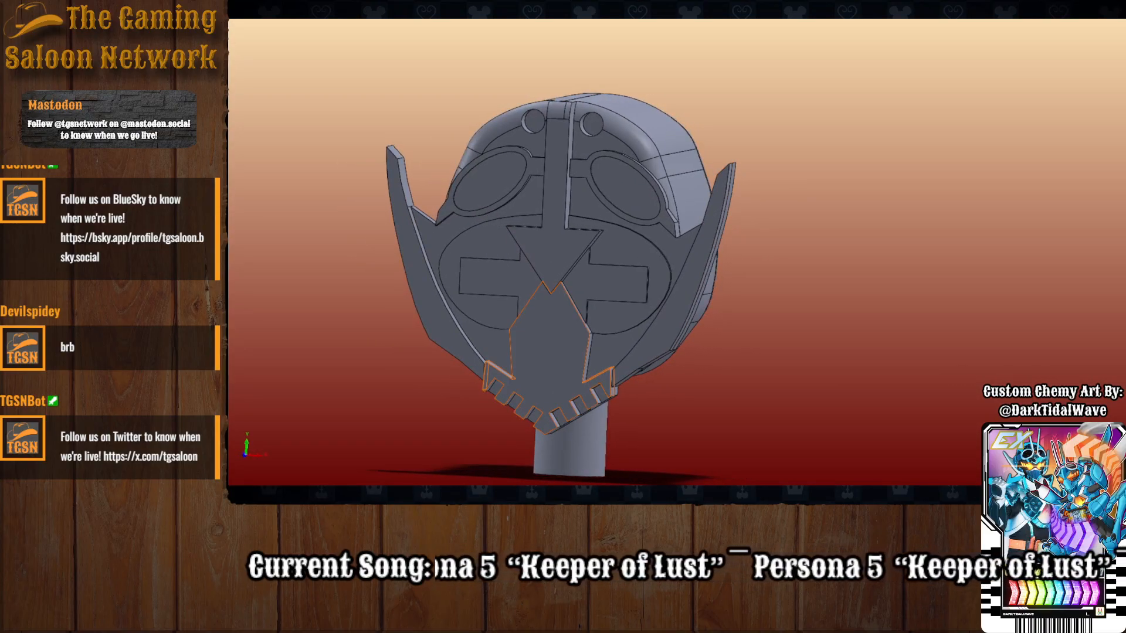
left_click(546, 343)
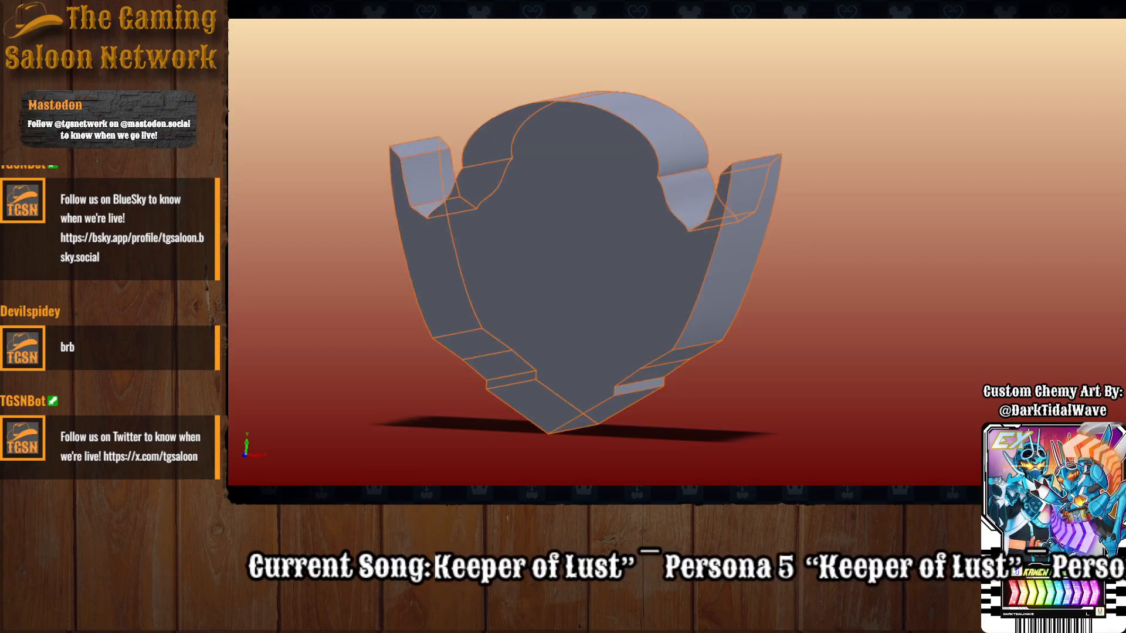
mouse_move(461, 356)
middle_mouse_down()
mouse_move(466, 346)
mouse_move(543, 354)
mouse_move(456, 349)
middle_mouse_up()
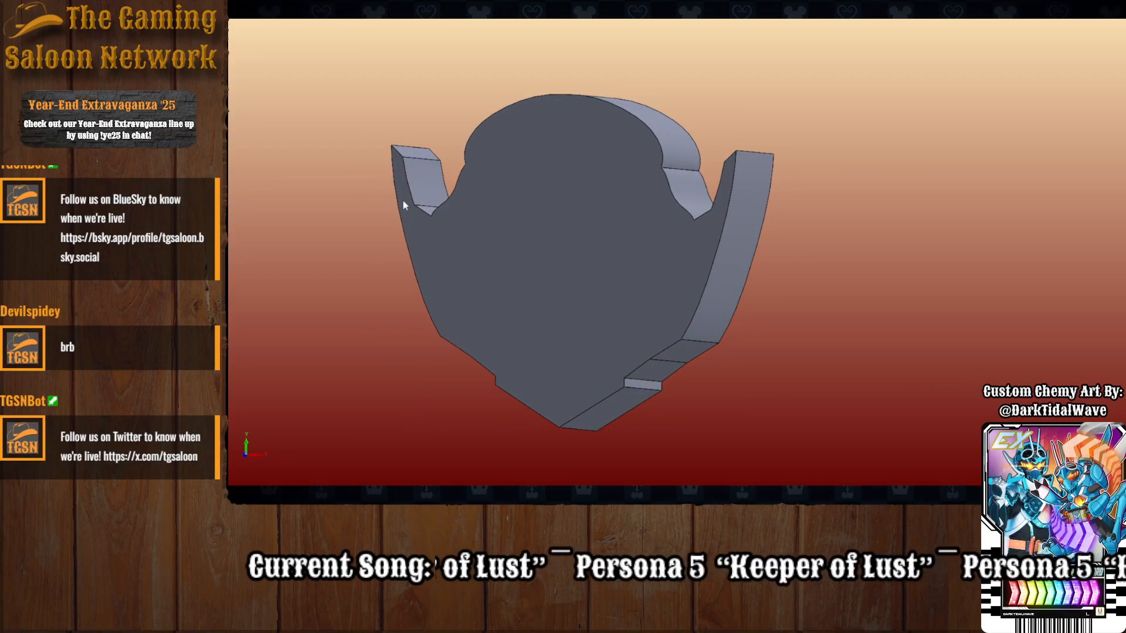
left_click(427, 306)
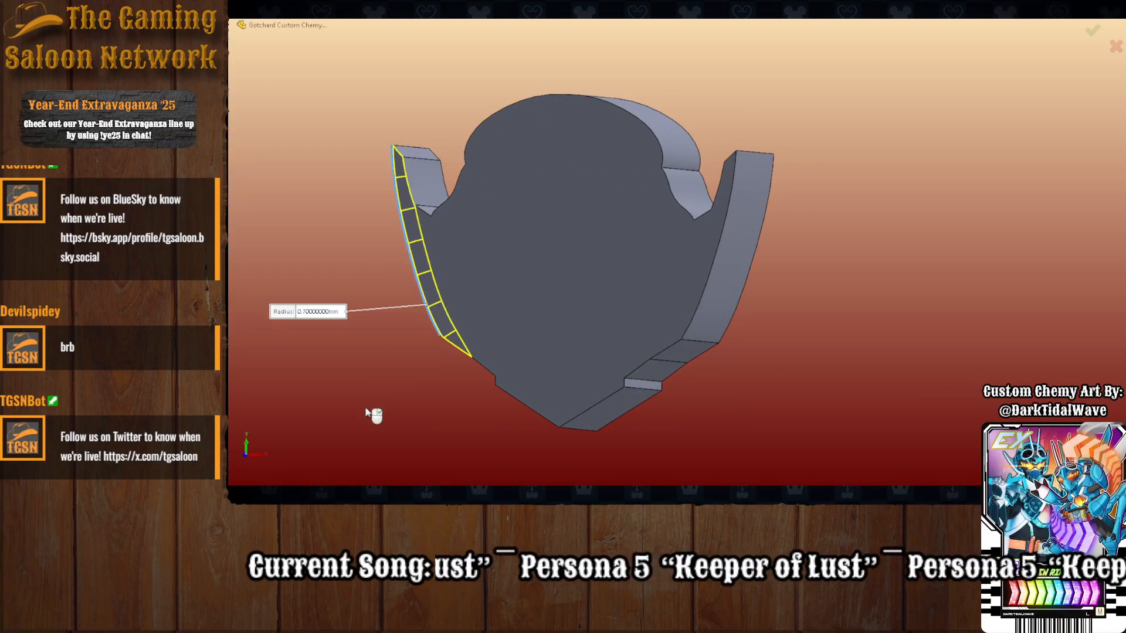
left_click(486, 371)
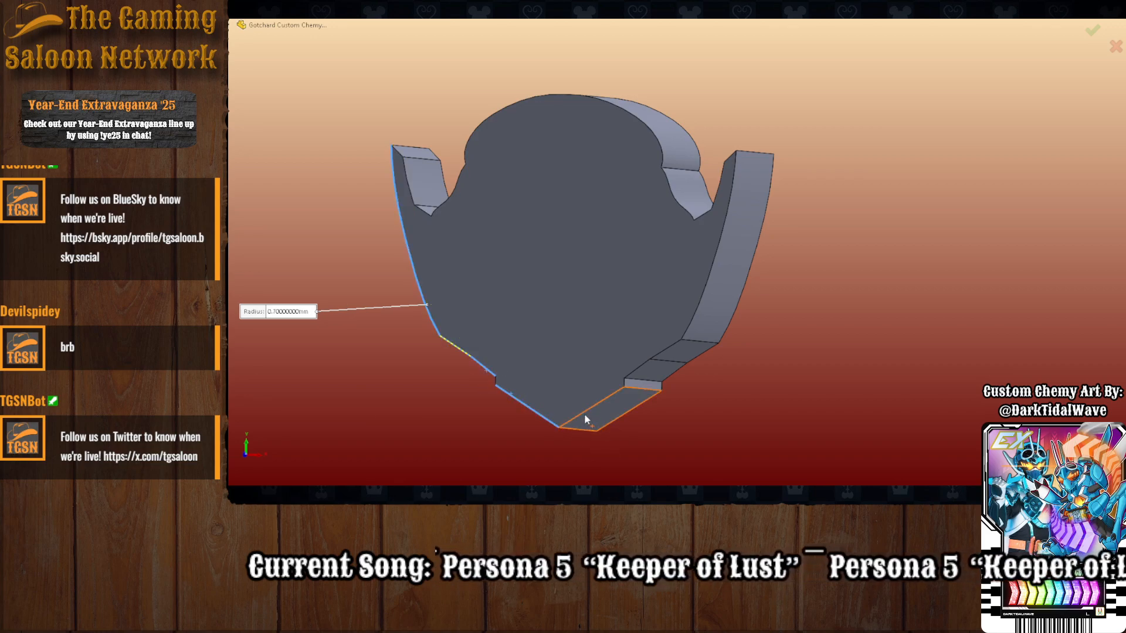
left_click(622, 391)
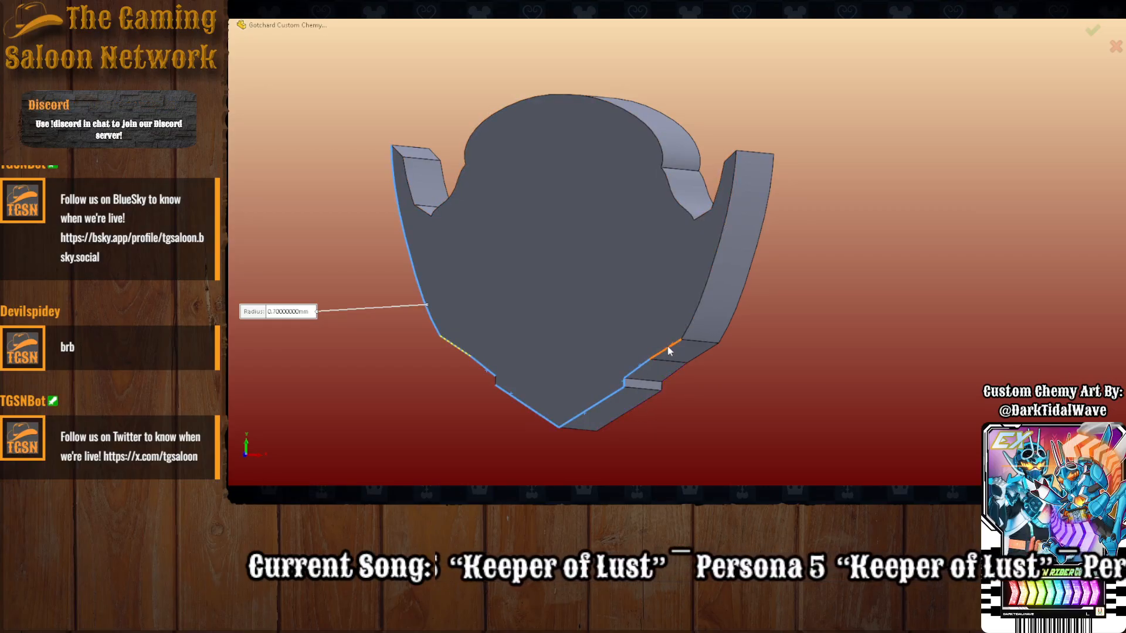
left_click(698, 305)
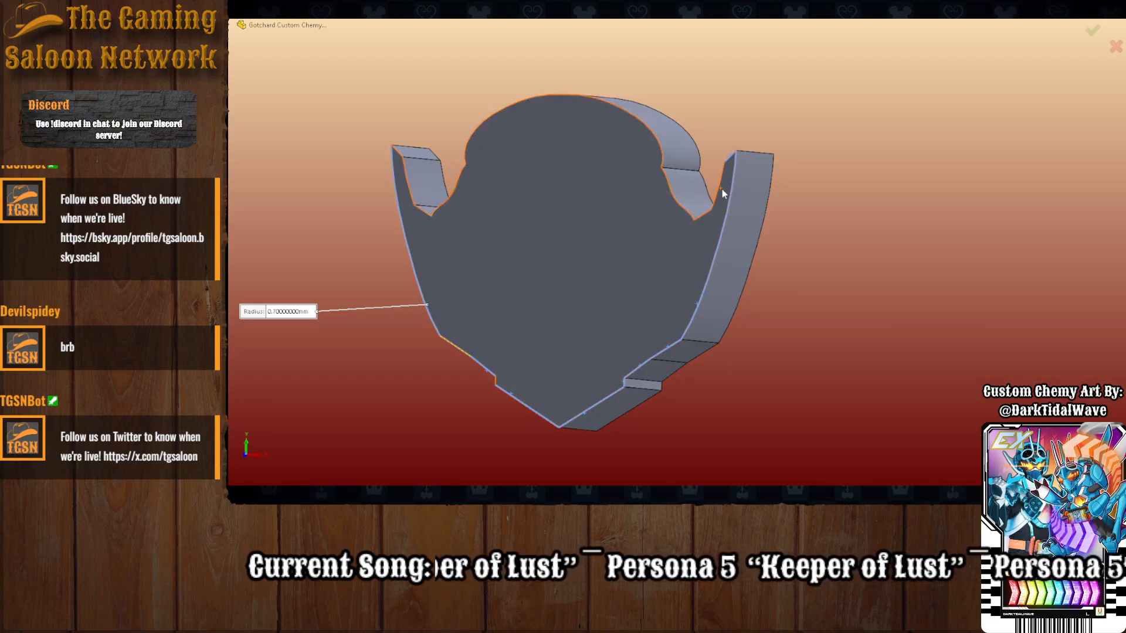
left_click_drag(791, 448, 350, 55)
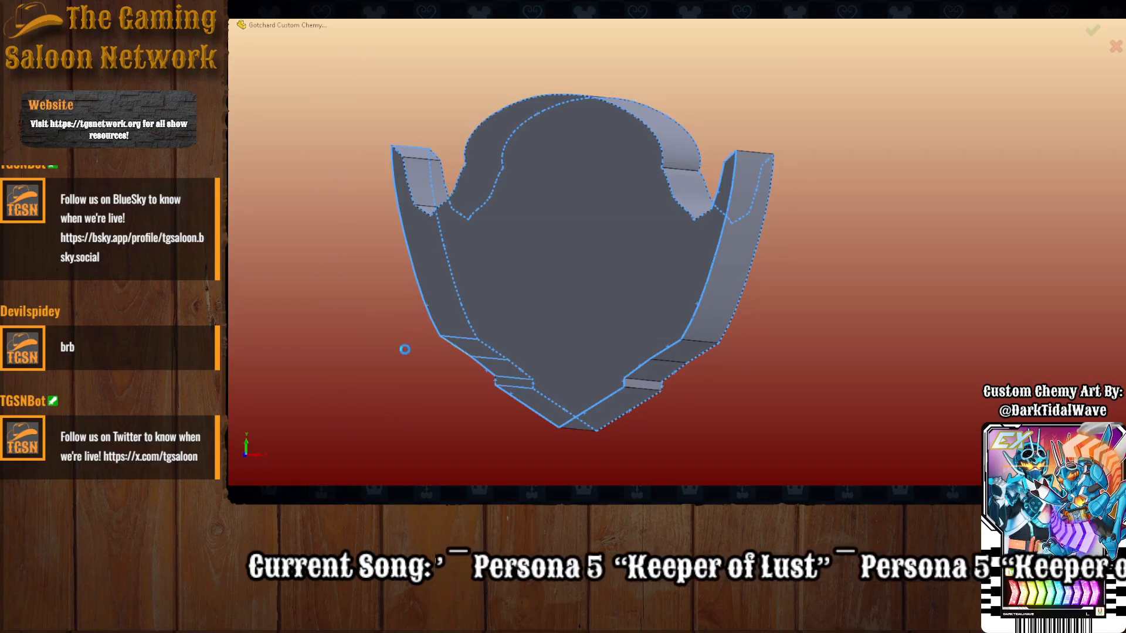
middle_click_drag(423, 319, 311, 304)
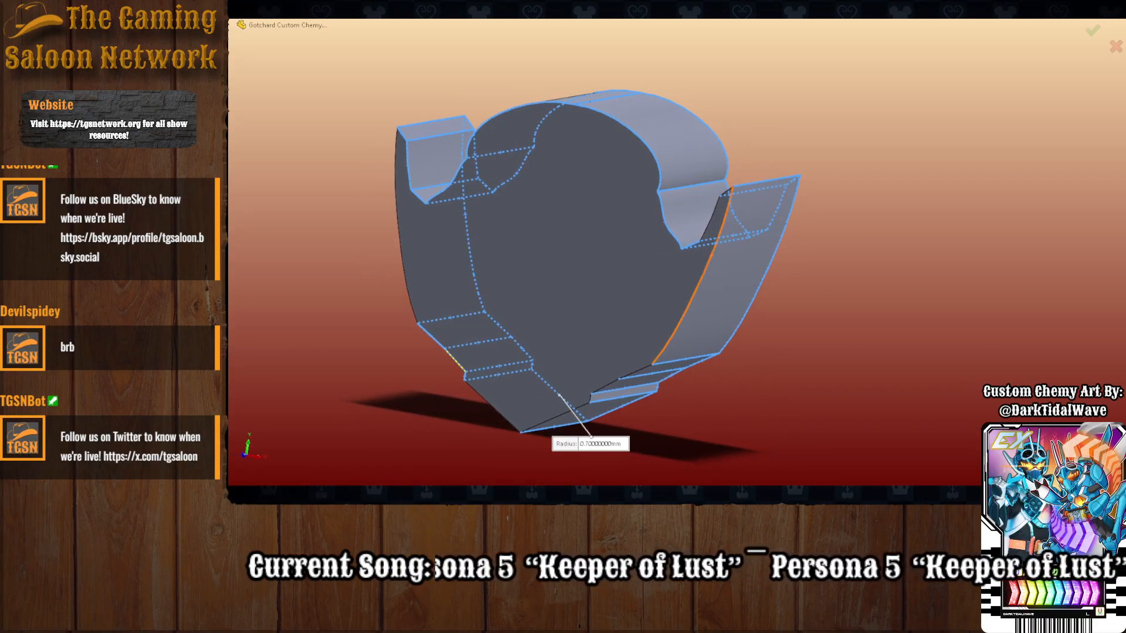
key("Escape")
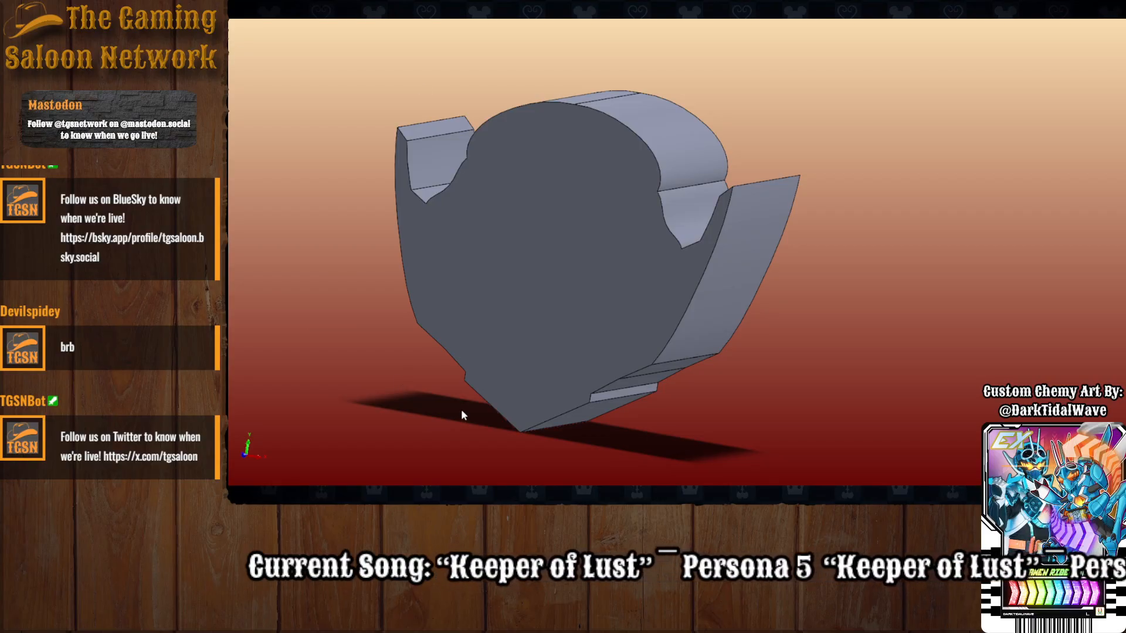
Try to fillet the entire front outline of the helmet's face plate and side guards, testing radii of 0.5 mm and 0.1 mm.
middle_click_drag(640, 432, 638, 468)
left_click_drag(592, 462, 326, 61)
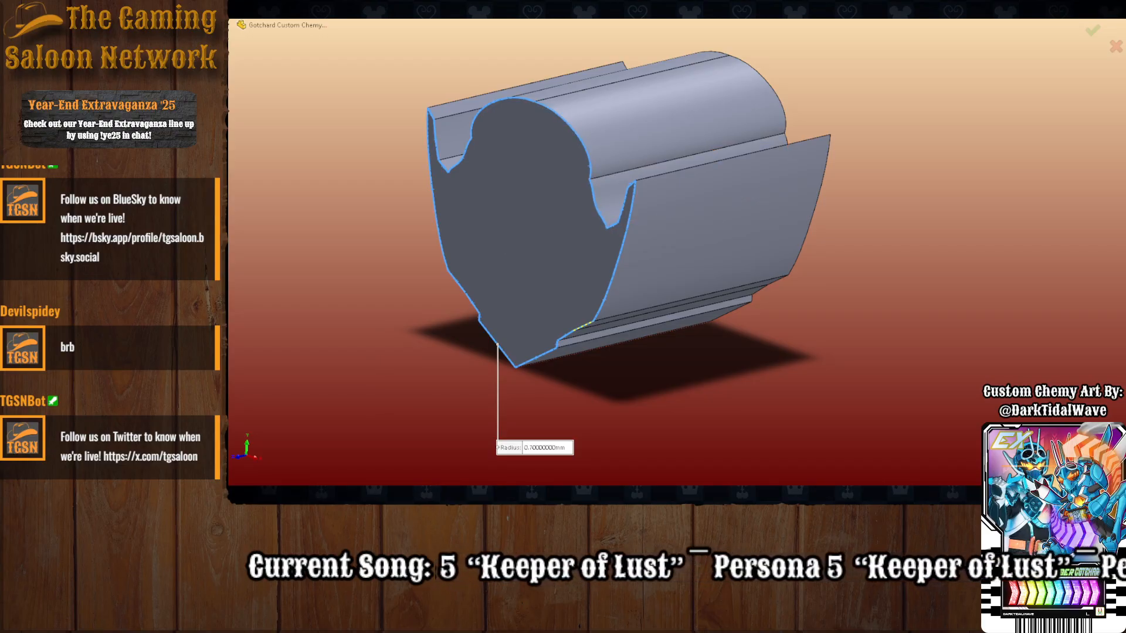
type("0.5")
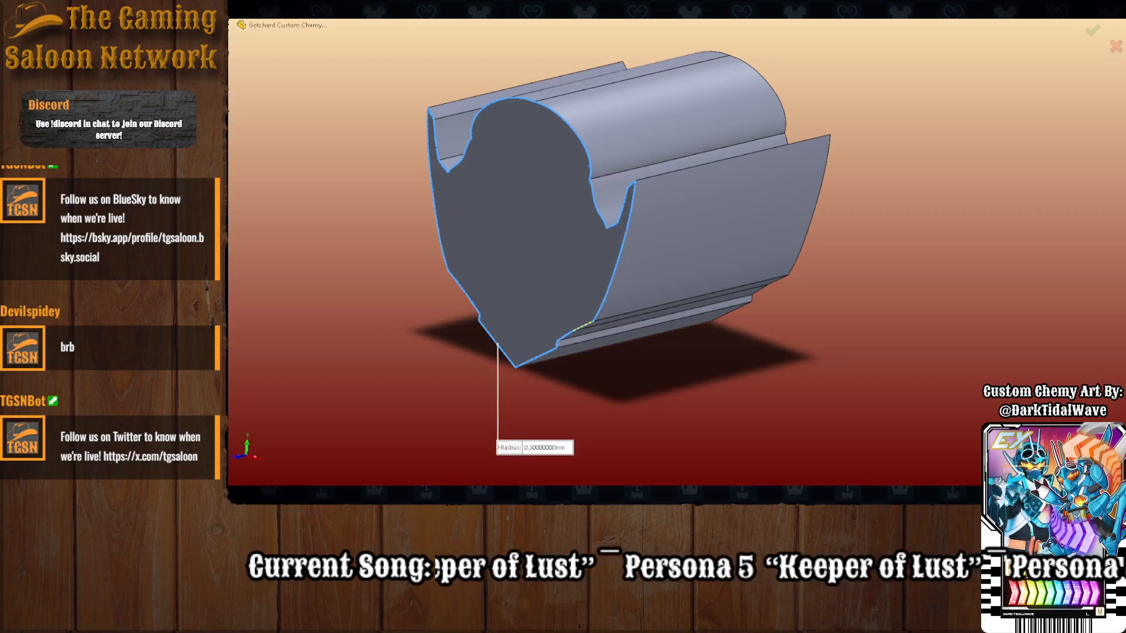
type("0.1")
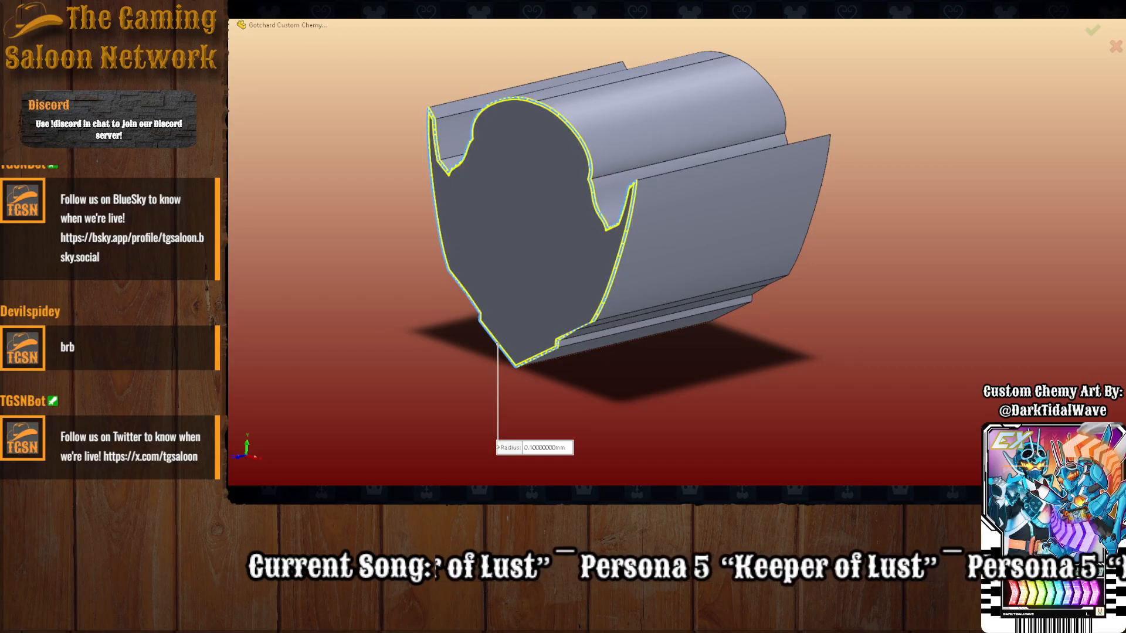
middle_click_drag(580, 369, 607, 378)
mouse_move(795, 359)
middle_mouse_down()
mouse_move(698, 320)
mouse_move(623, 330)
mouse_move(649, 392)
mouse_move(628, 408)
mouse_move(750, 406)
mouse_move(702, 409)
mouse_move(804, 360)
mouse_move(808, 369)
middle_mouse_up()
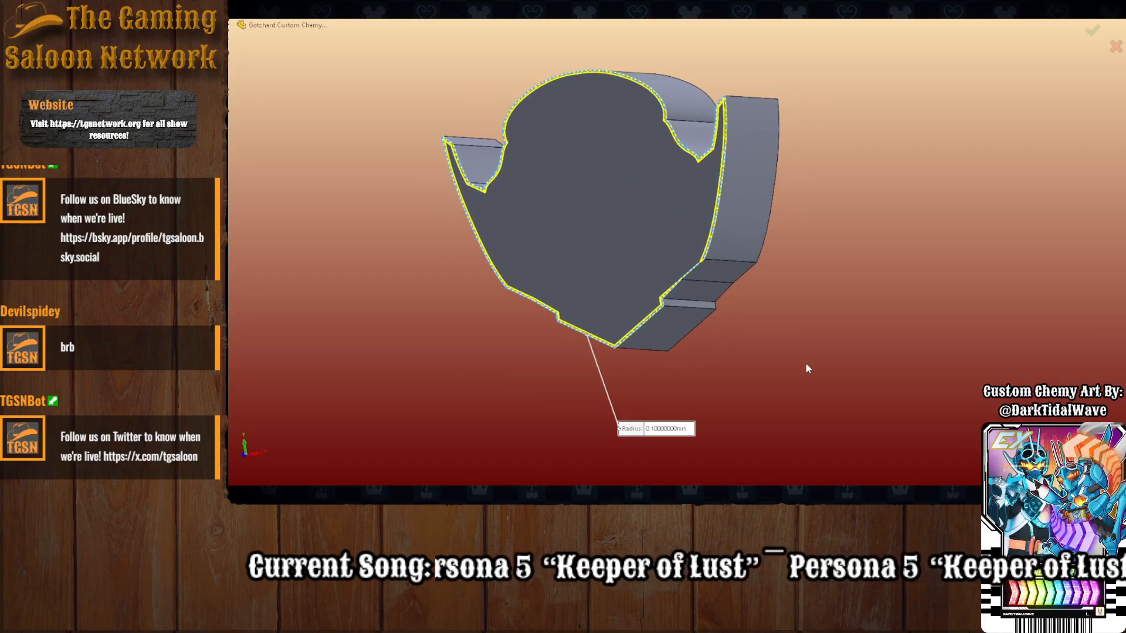
key("Escape")
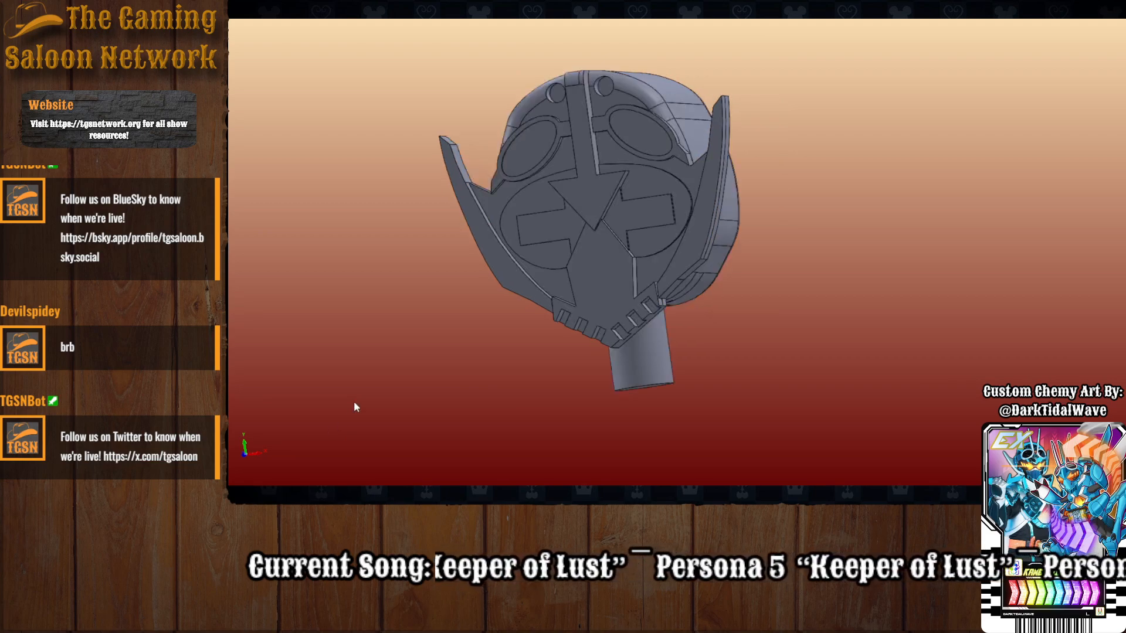
middle_click_drag(531, 393, 535, 425)
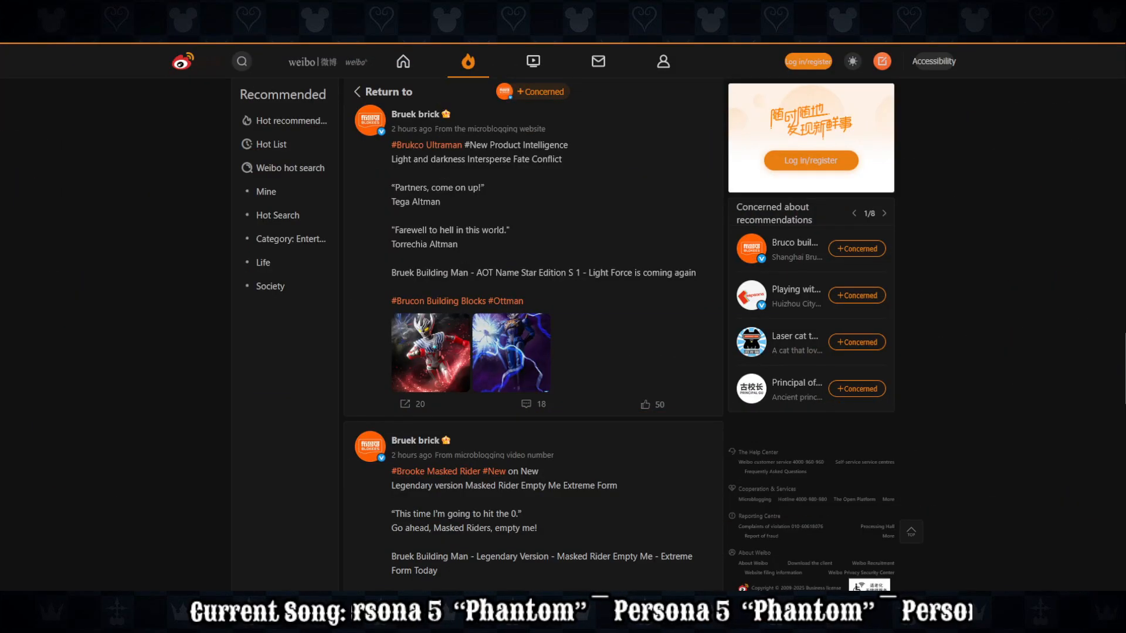
Switch to Weibo and examine both enlarged Ultraman figure images in the Bruek brick product post.
scroll(533, 334, "down", 4)
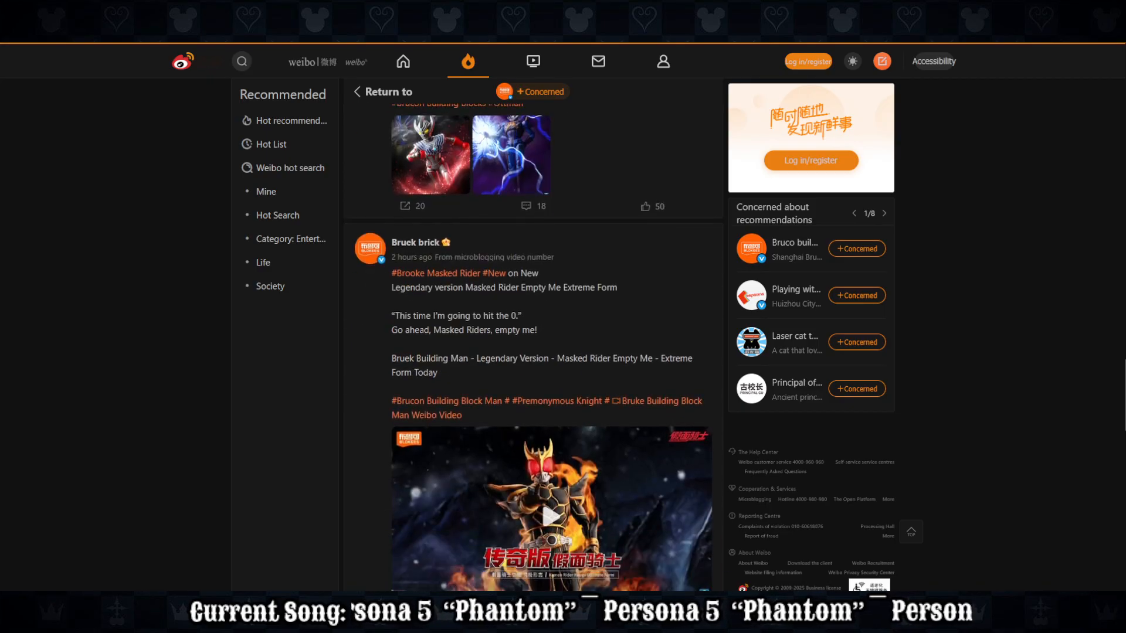
scroll(533, 334, "up", 4)
left_click(431, 366)
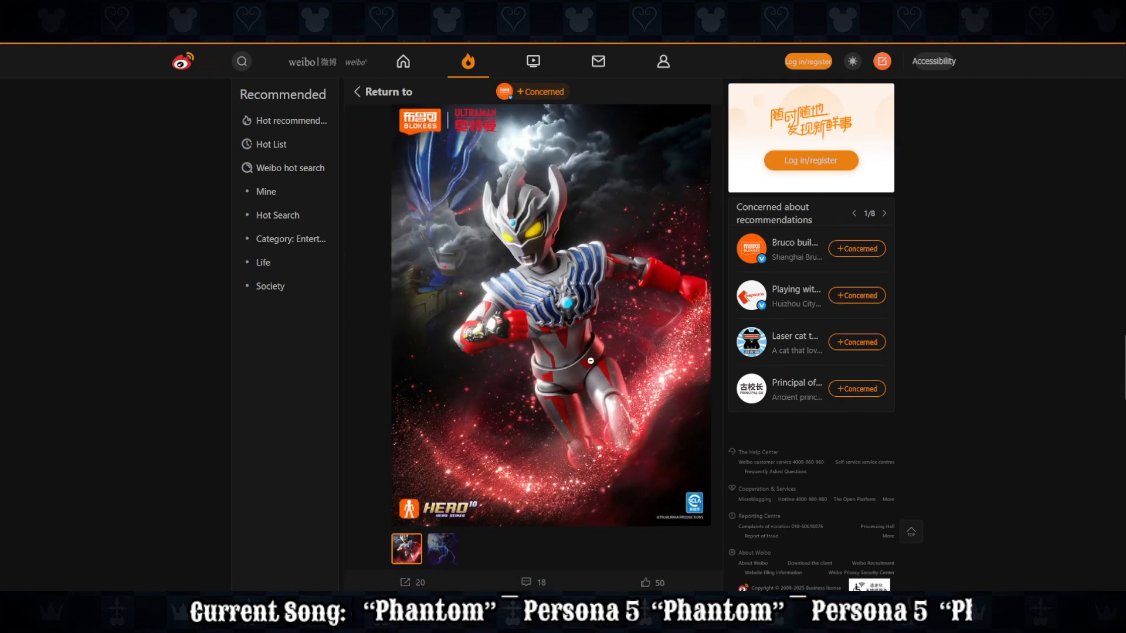
left_click(441, 548)
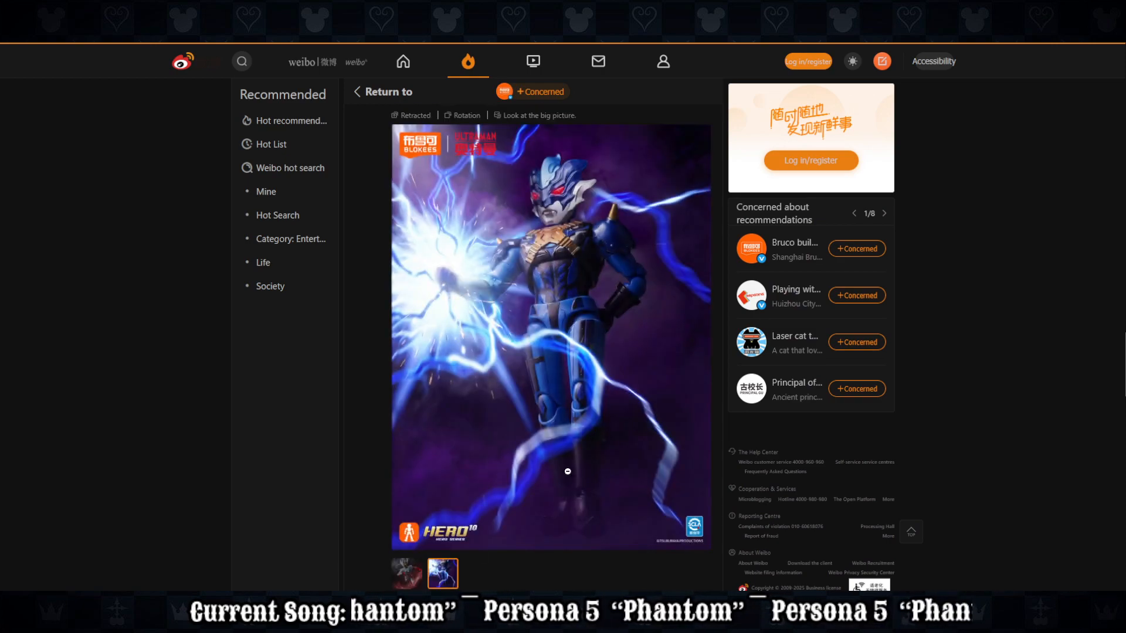
left_click(409, 579)
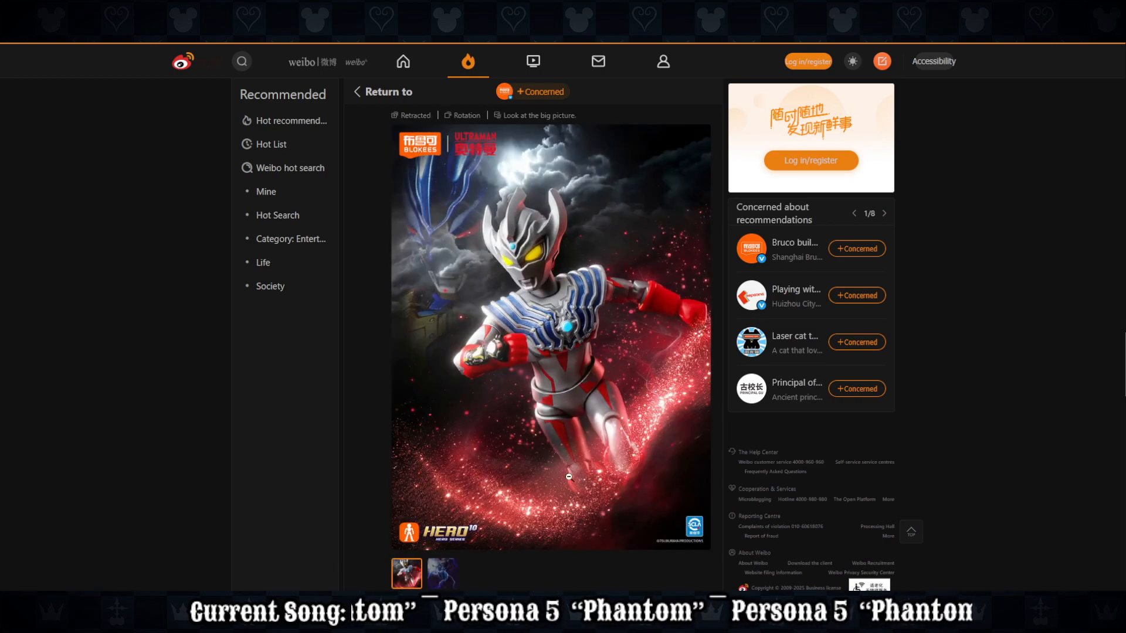
scroll(624, 449, "down", 2)
scroll(623, 449, "up", 3)
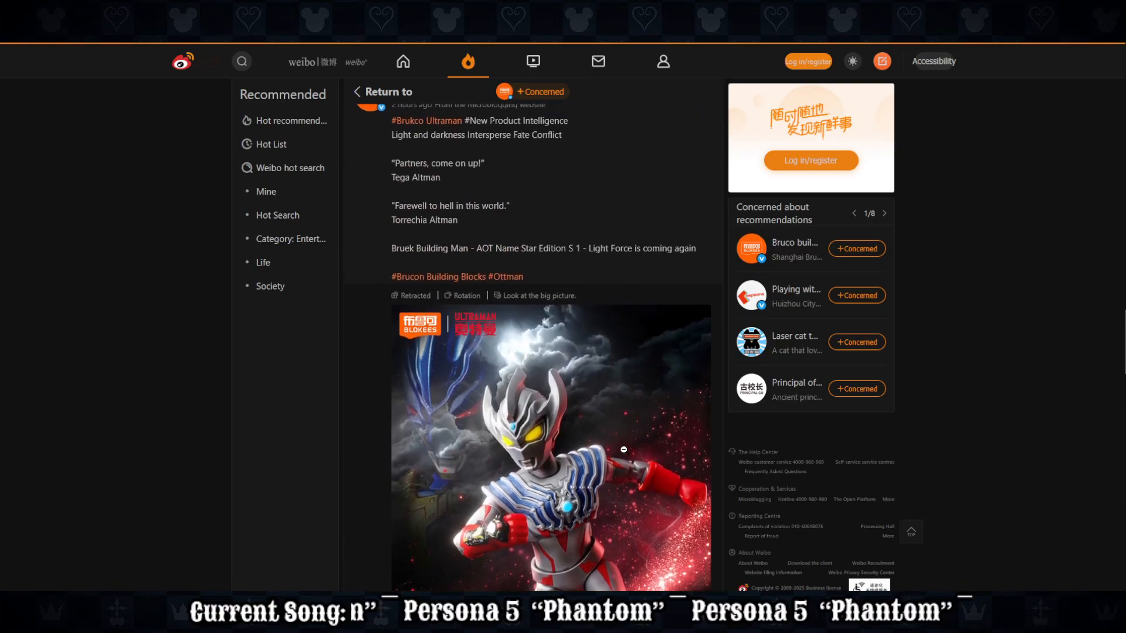
scroll(623, 449, "up", 1)
scroll(621, 451, "down", 4)
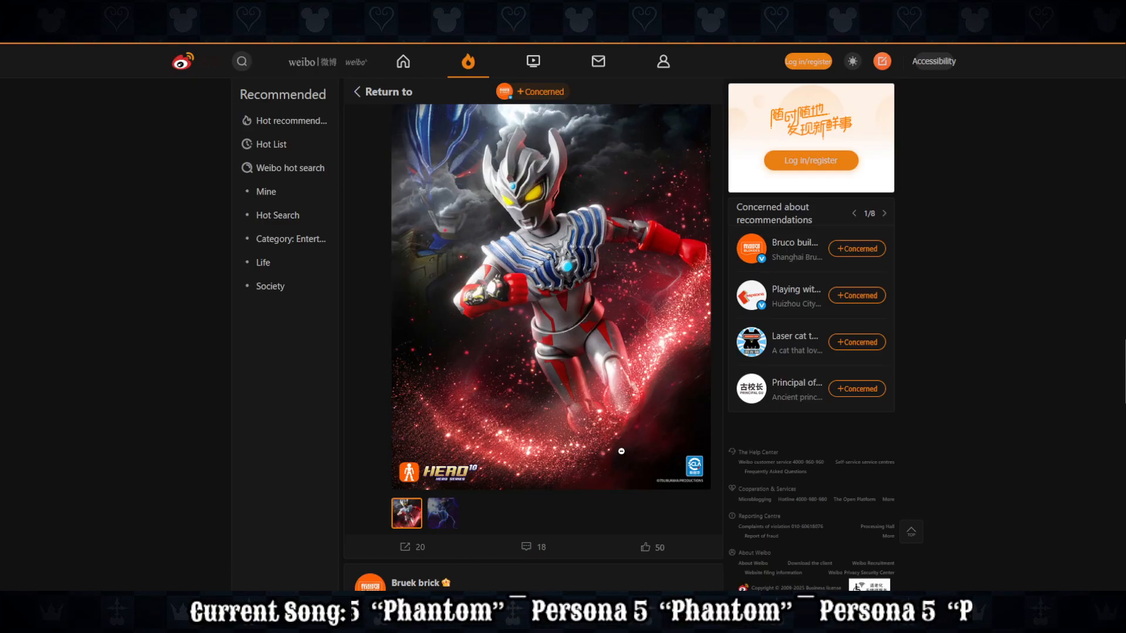
scroll(542, 347, "up", 3)
Examine the three enlarged car images in the Ultraman-C01-Galaxy Drive block car post.
scroll(542, 351, "up", 6)
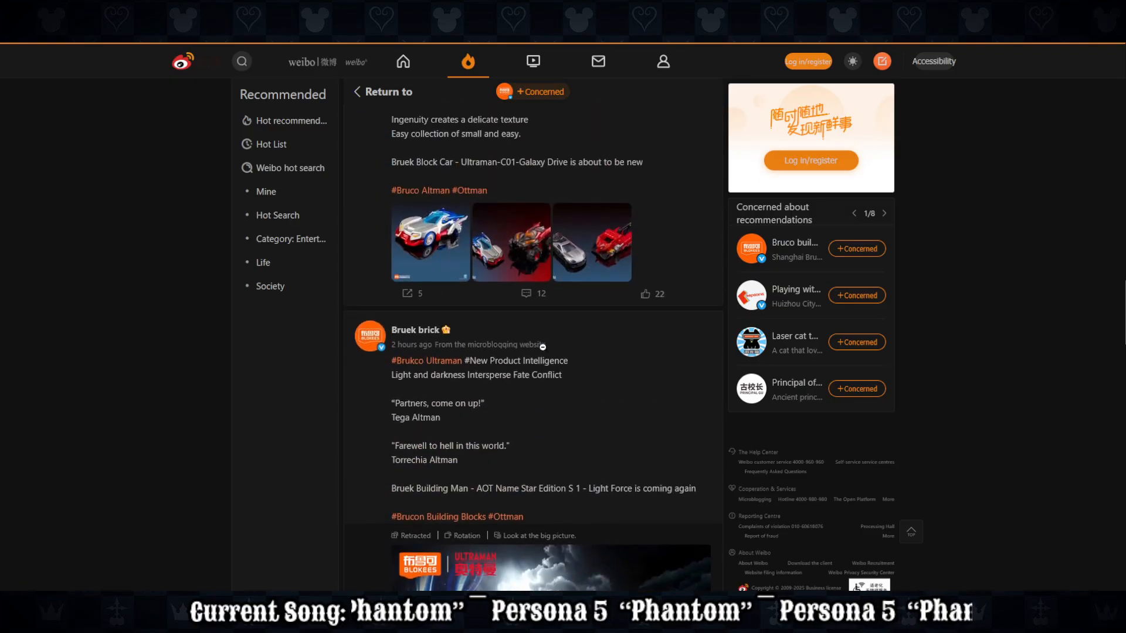
scroll(554, 372, "up", 2)
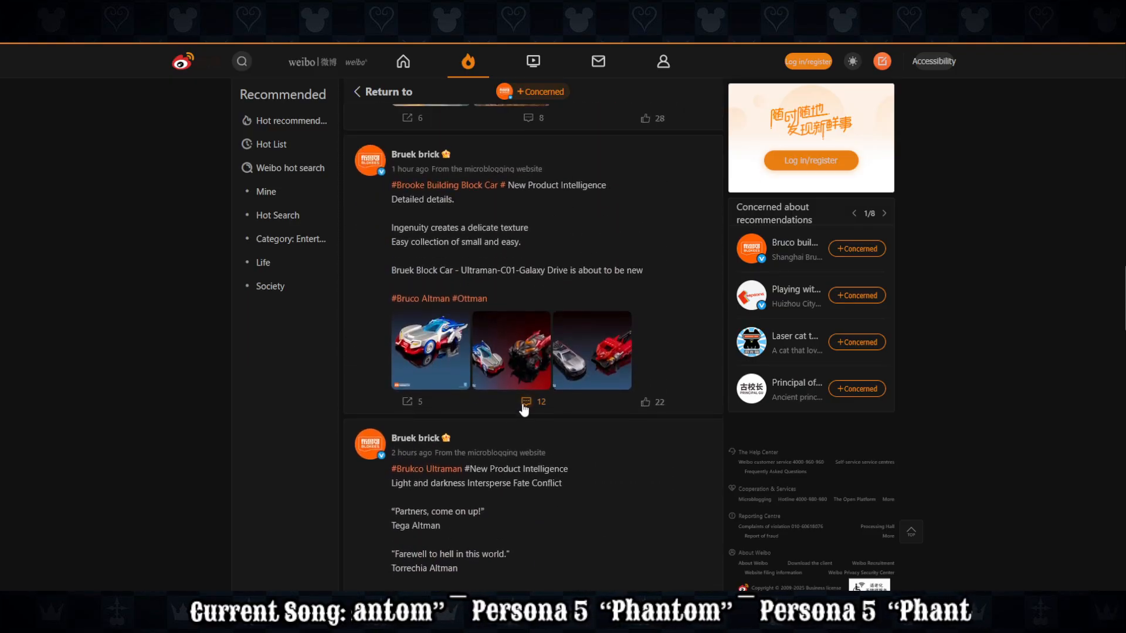
left_click(435, 346)
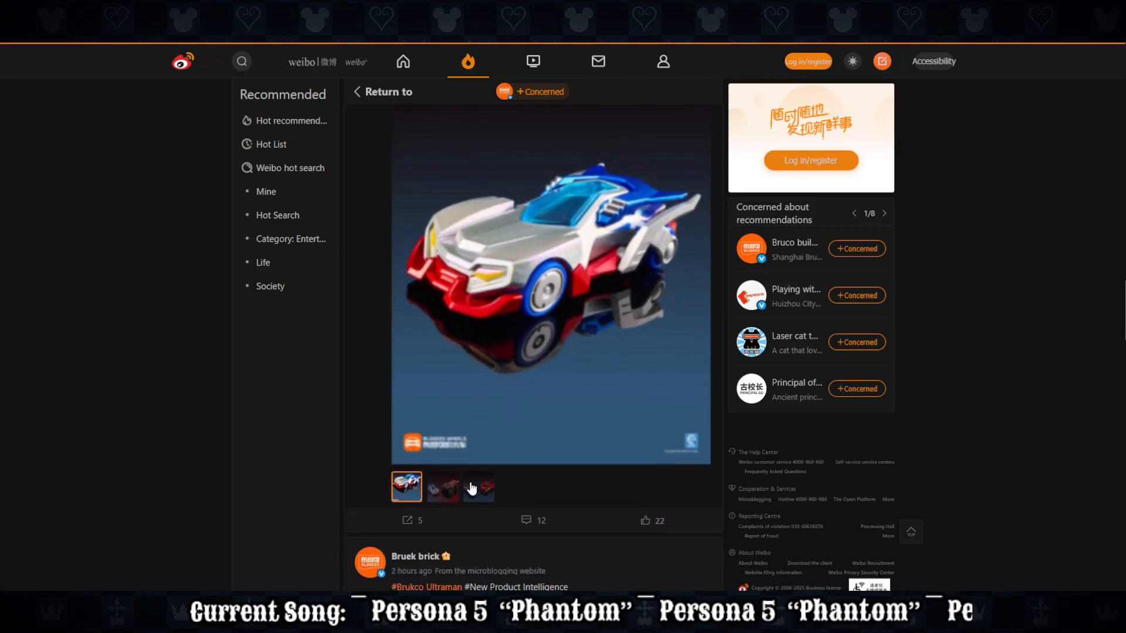
left_click(452, 485)
left_click(488, 387)
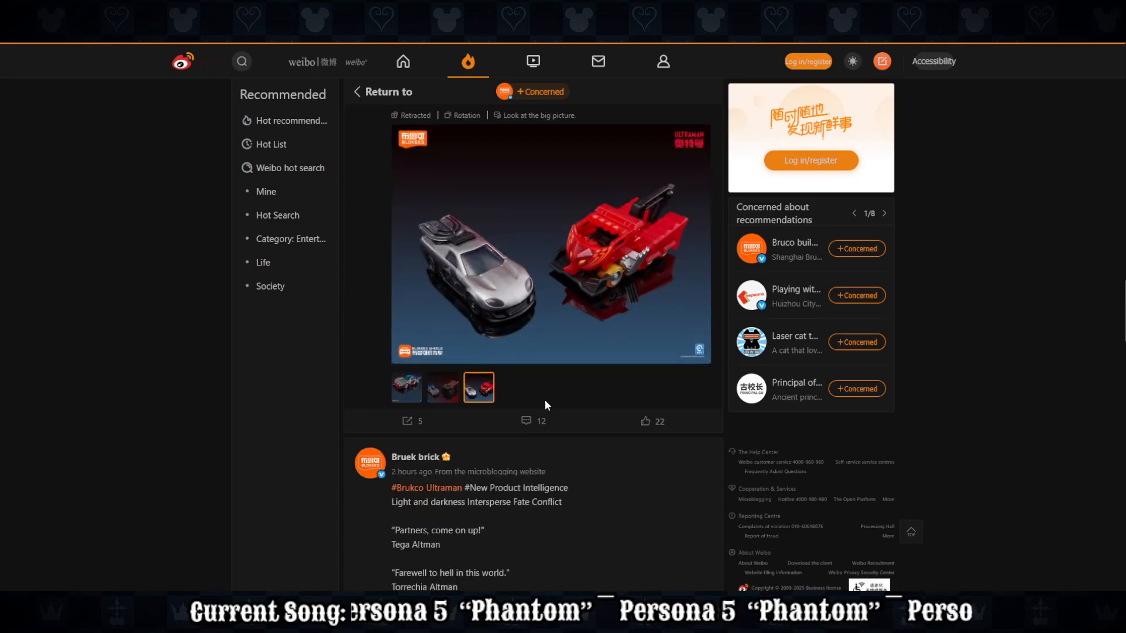
scroll(543, 404, "up", 2)
scroll(543, 405, "down", 2)
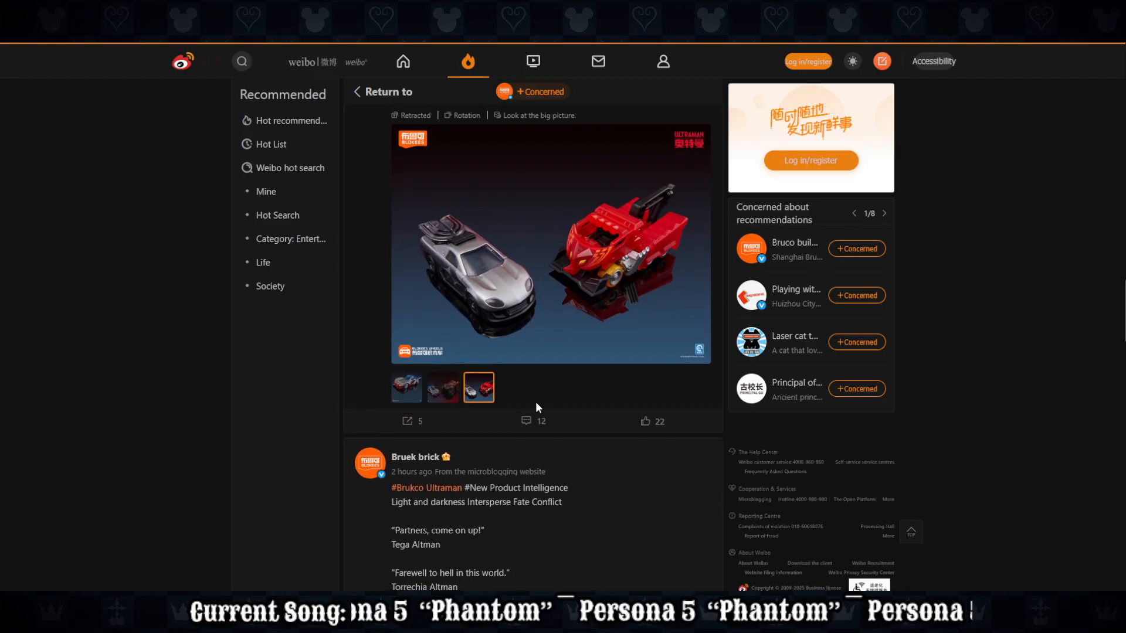
left_click(442, 397)
left_click(409, 388)
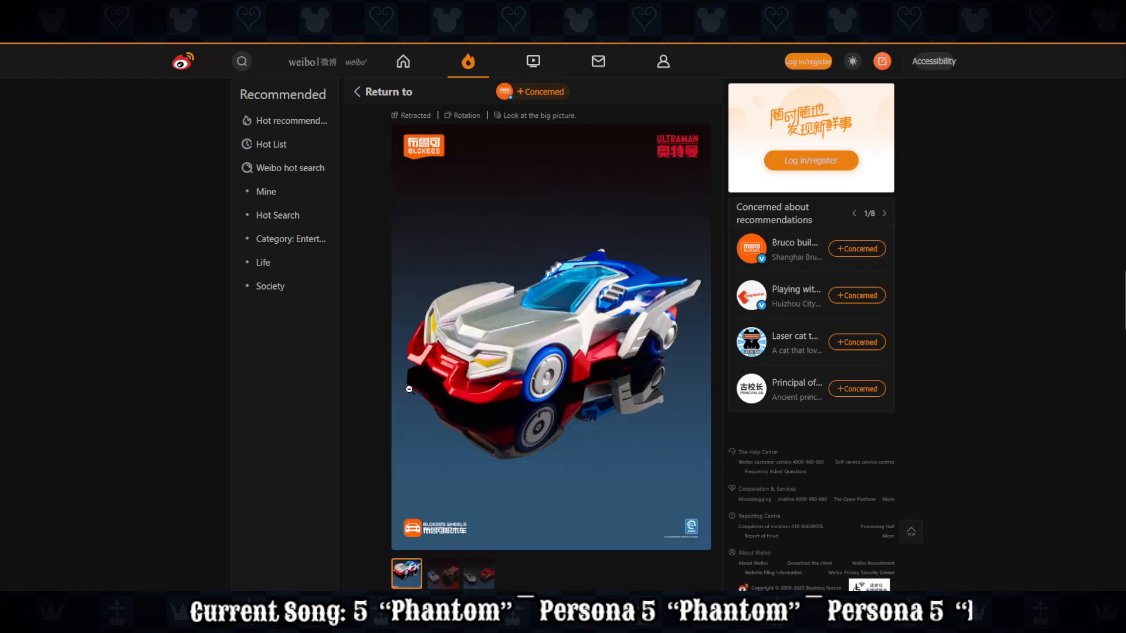
left_click(438, 460)
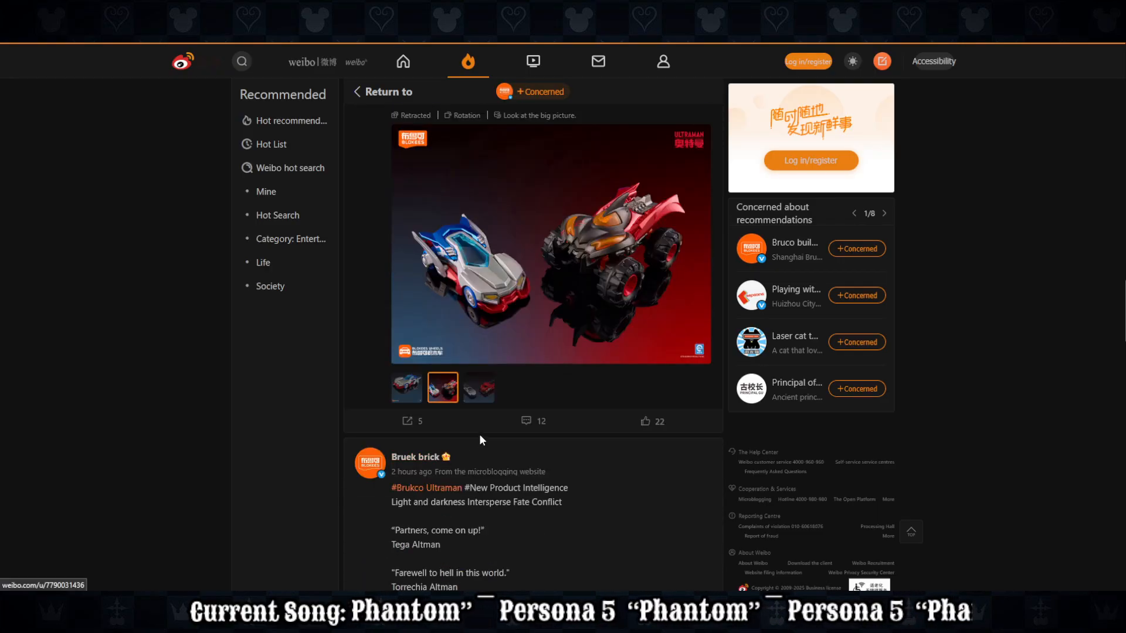
left_click(477, 388)
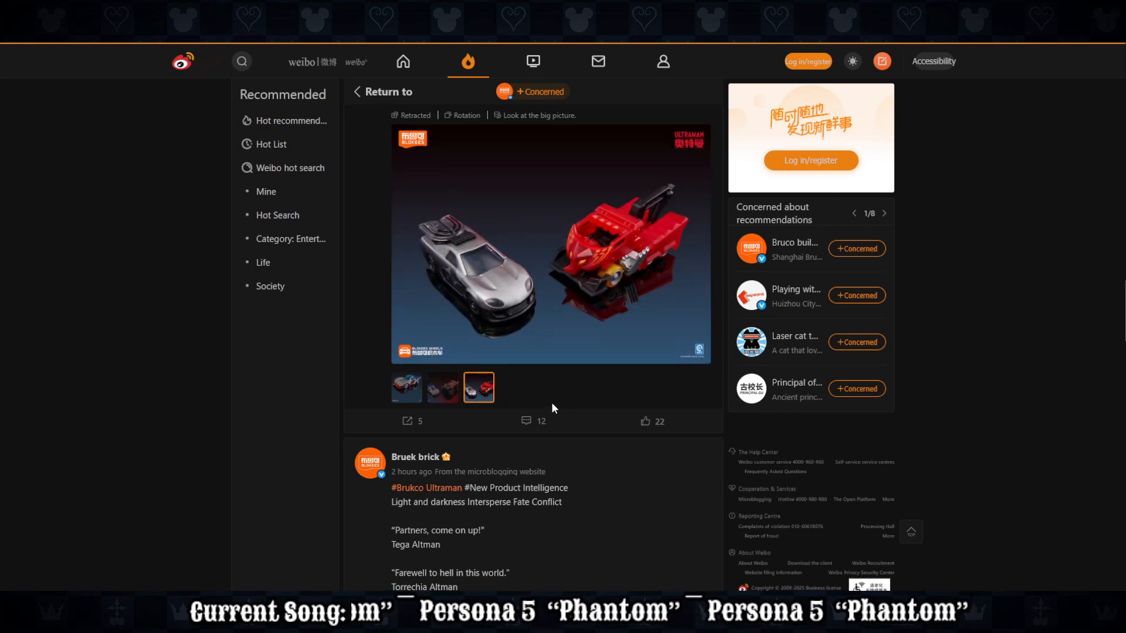
scroll(551, 402, "up", 3)
scroll(550, 404, "down", 2)
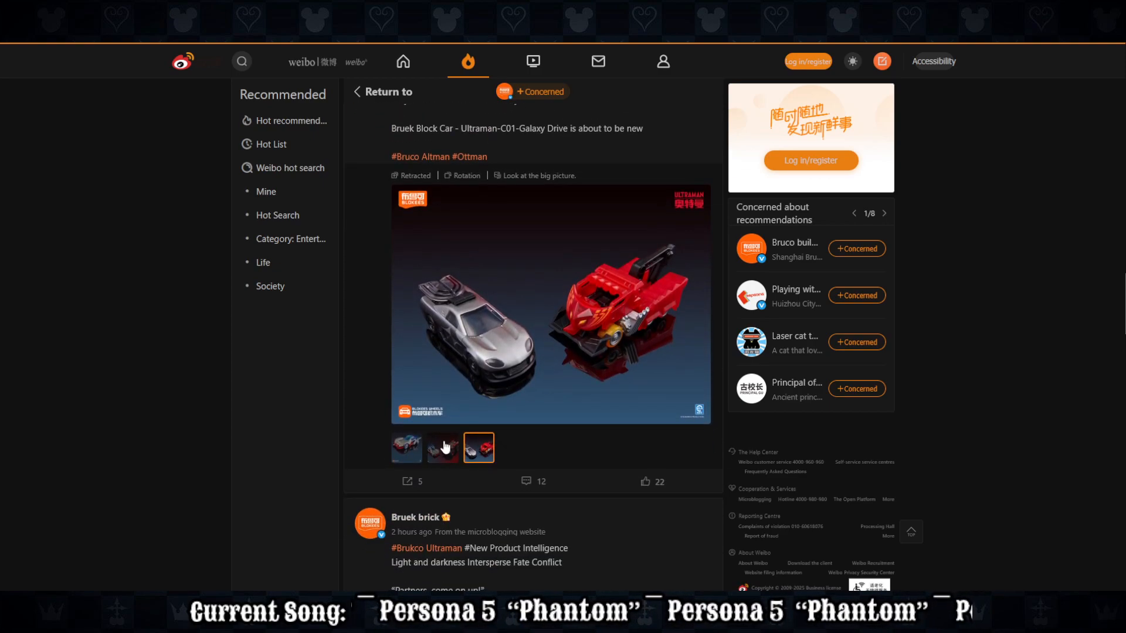
left_click(441, 448)
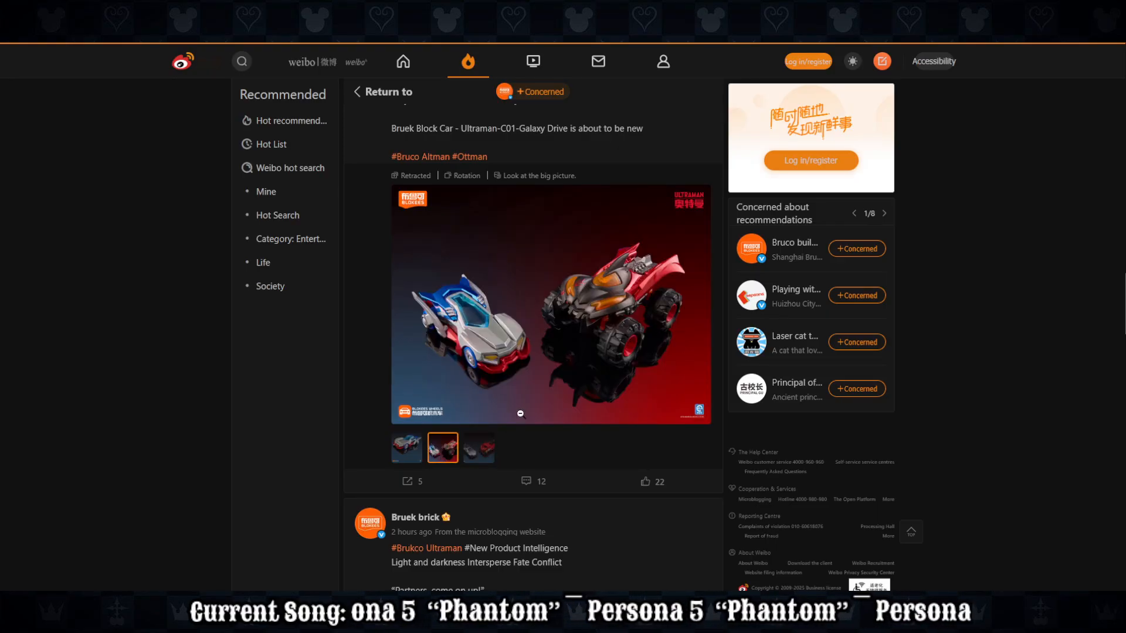
left_click(473, 456)
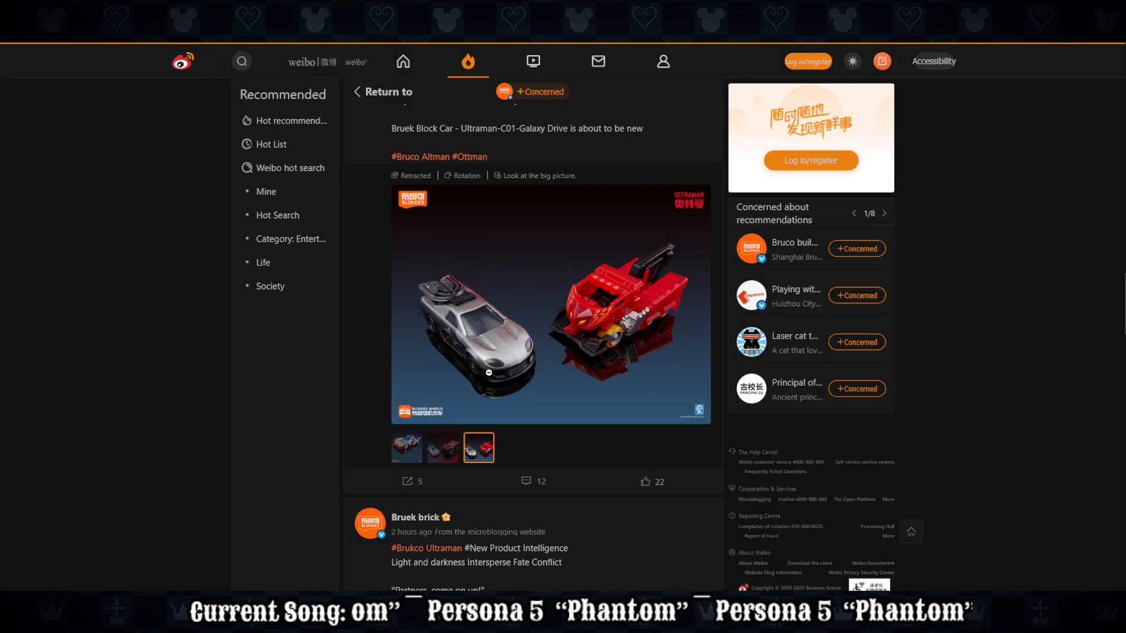
Examine both enlarged images in the Masked Rider Starlight Edition 5th Bullet post and browse the newer posts above it.
scroll(513, 365, "up", 5)
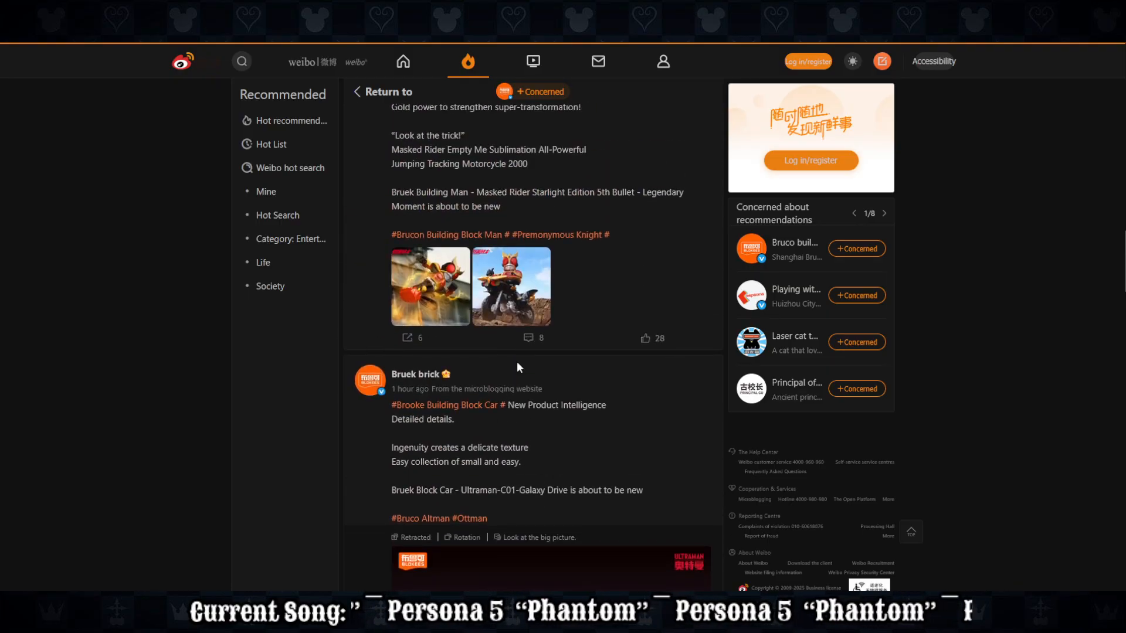
left_click(445, 300)
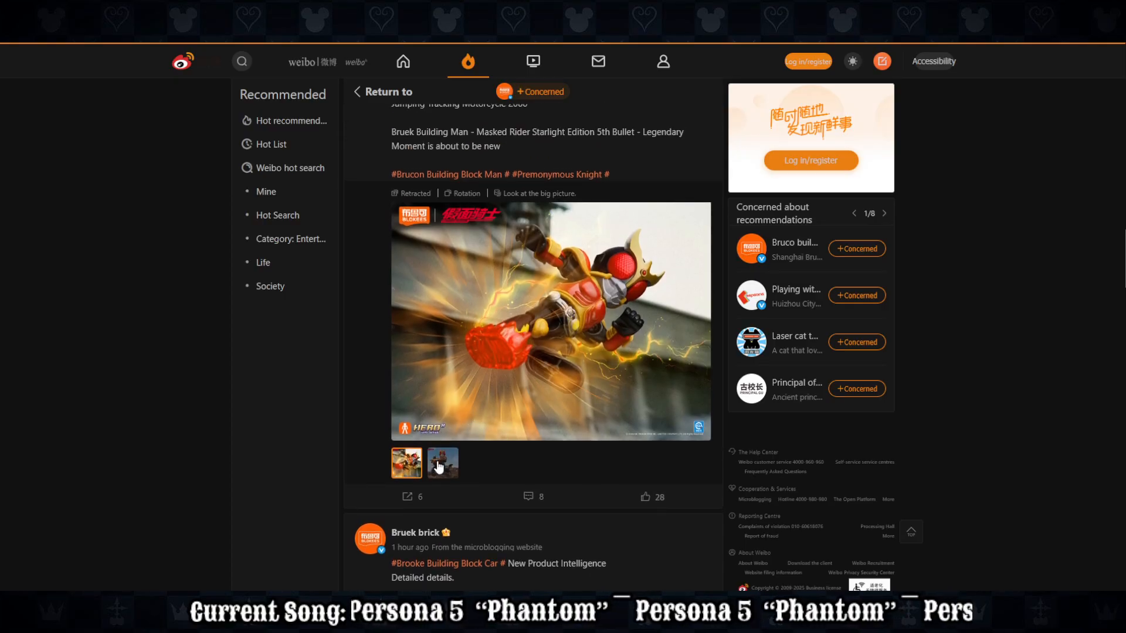
left_click(440, 467)
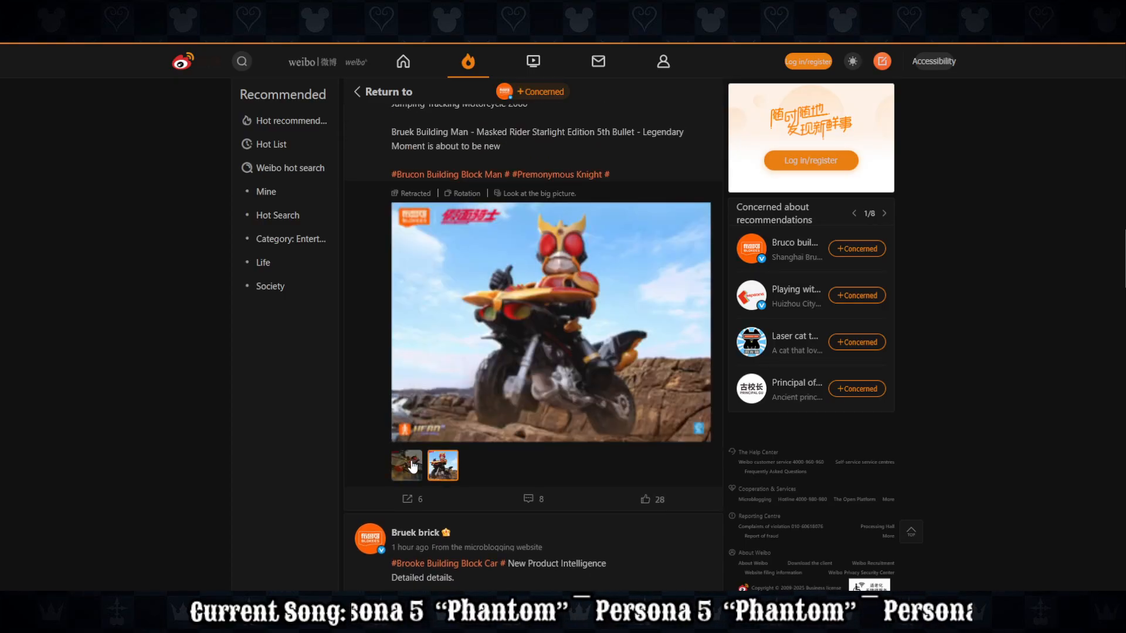
left_click(412, 466)
scroll(499, 455, "up", 5)
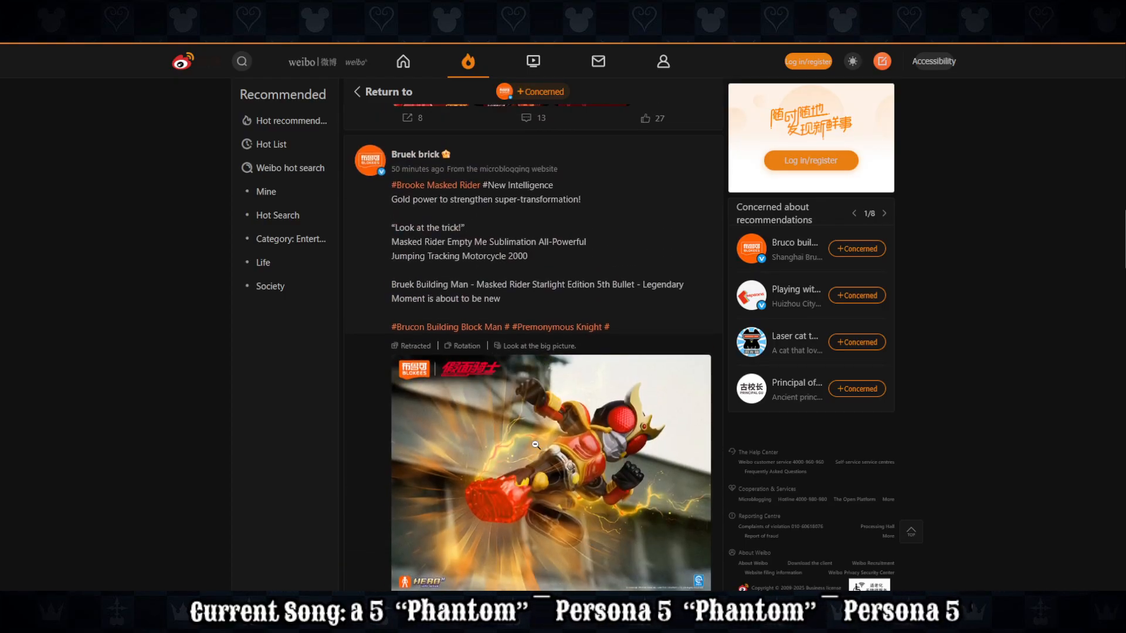
scroll(530, 451, "up", 10)
scroll(530, 452, "up", 7)
scroll(530, 451, "down", 7)
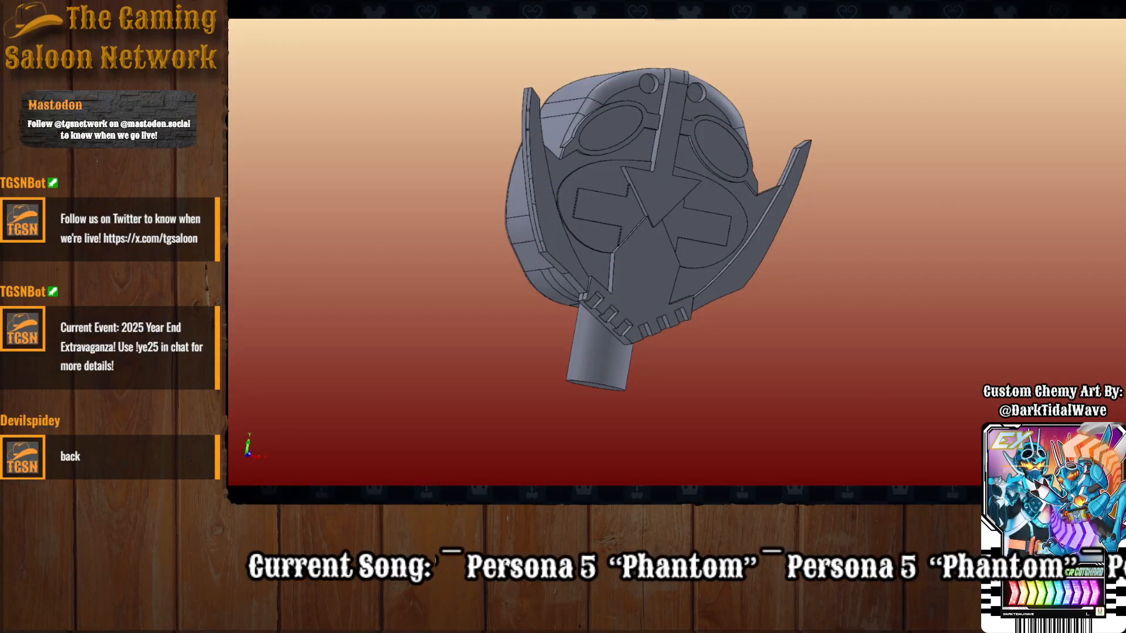
Return to the helmet part and examine it from the front, the back and a three-quarter angle.
key("space")
left_click(667, 318)
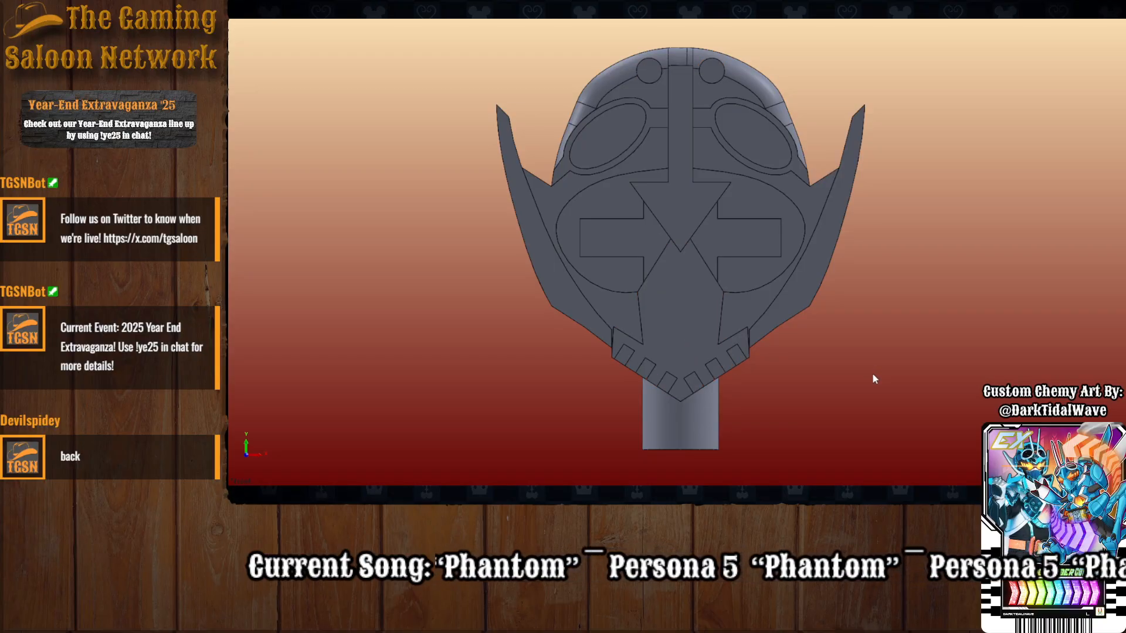
middle_click_drag(874, 378, 615, 287)
left_click(660, 20)
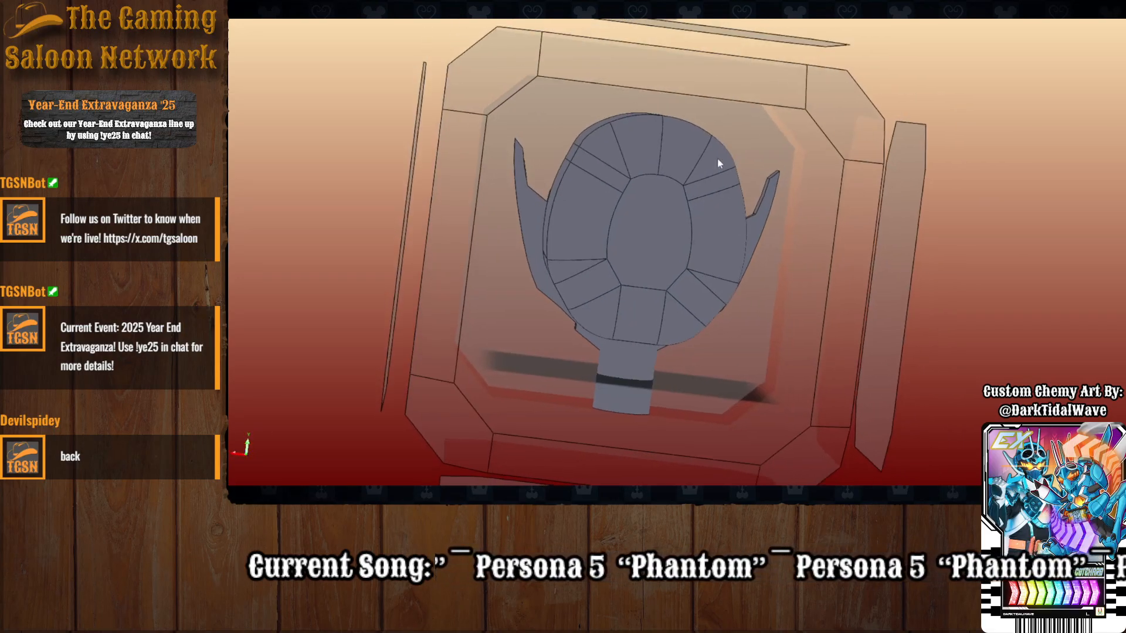
left_click(610, 289)
middle_click_drag(663, 192, 709, 253)
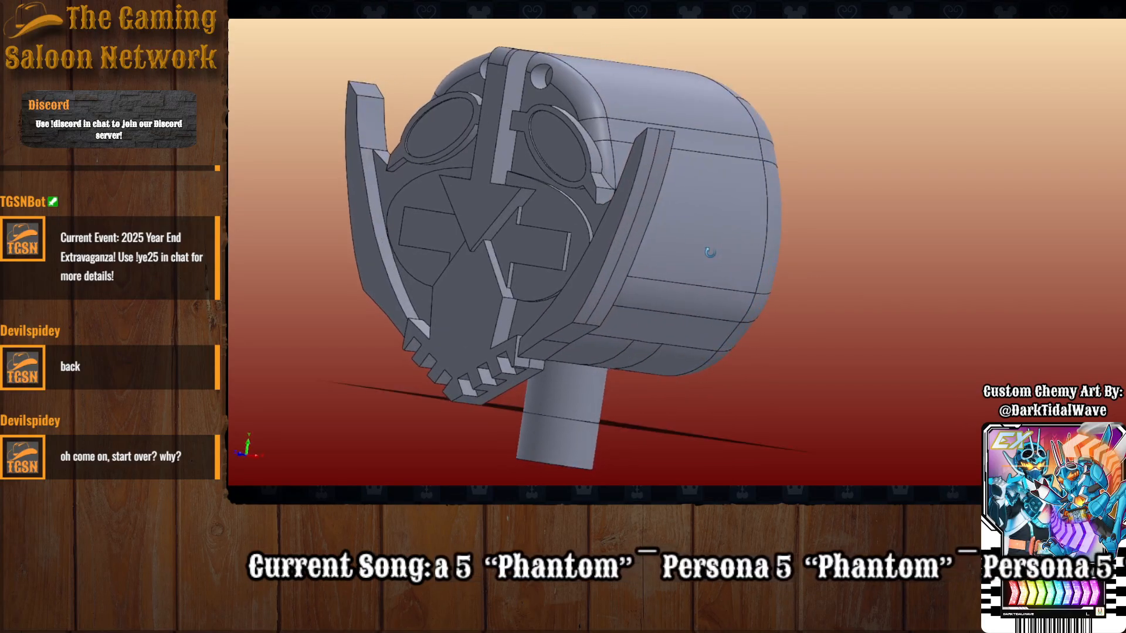
left_click(737, 245)
scroll(737, 245, "up", 2)
scroll(736, 245, "down", 1)
left_click(835, 374)
scroll(821, 371, "up", 2)
scroll(704, 340, "down", 3)
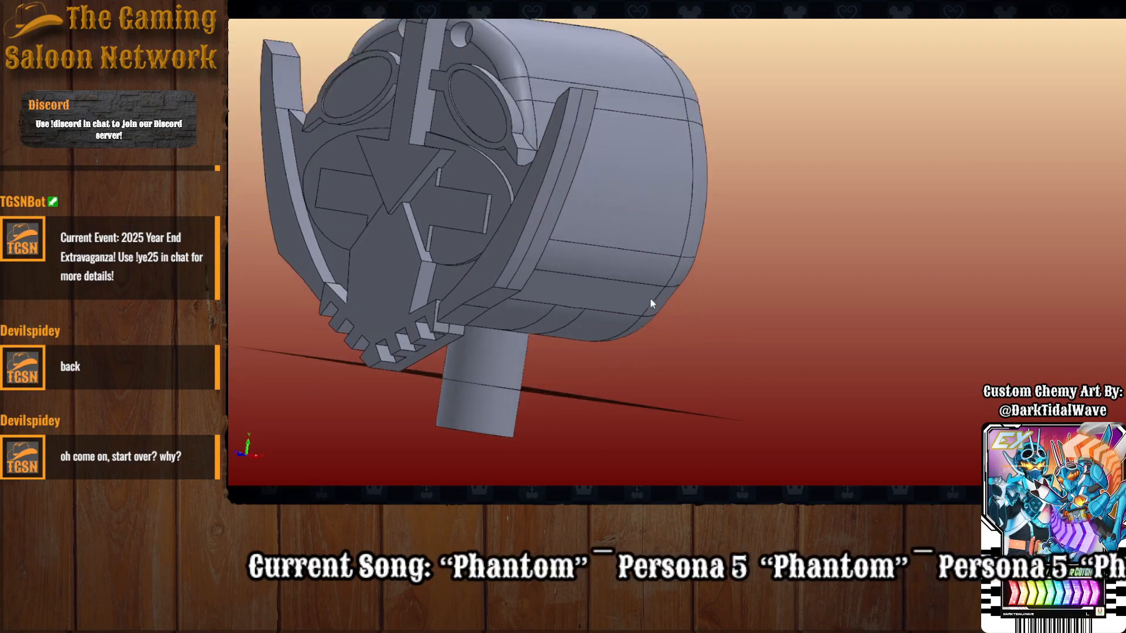
scroll(545, 324, "up", 4)
scroll(544, 310, "down", 3)
middle_click_drag(583, 275, 633, 187)
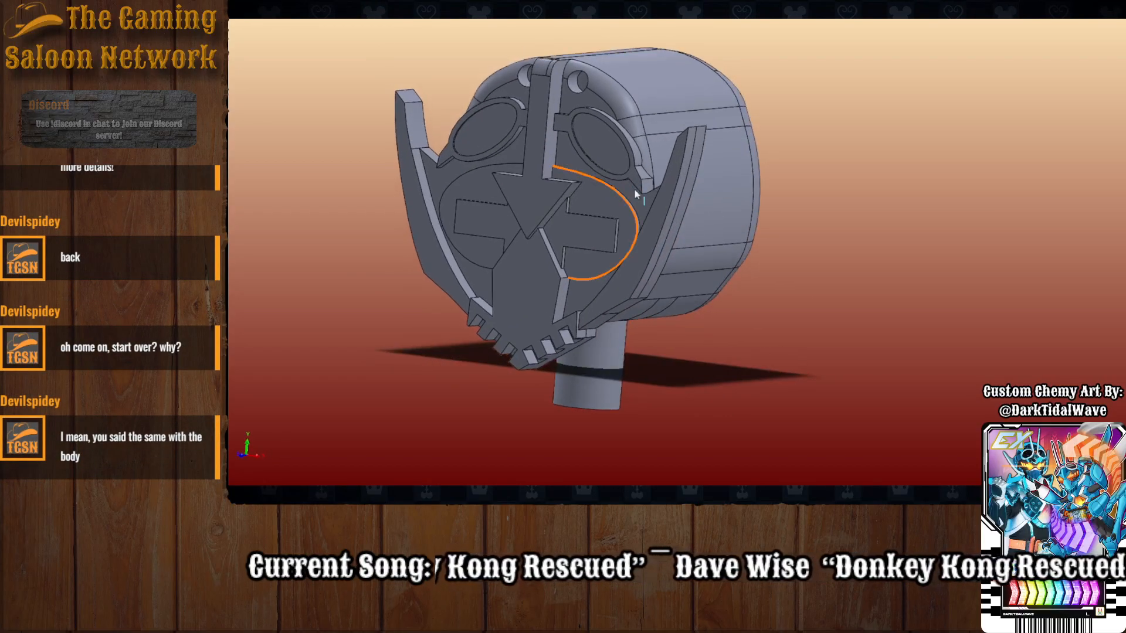
scroll(633, 187, "up", 2)
scroll(622, 166, "down", 2)
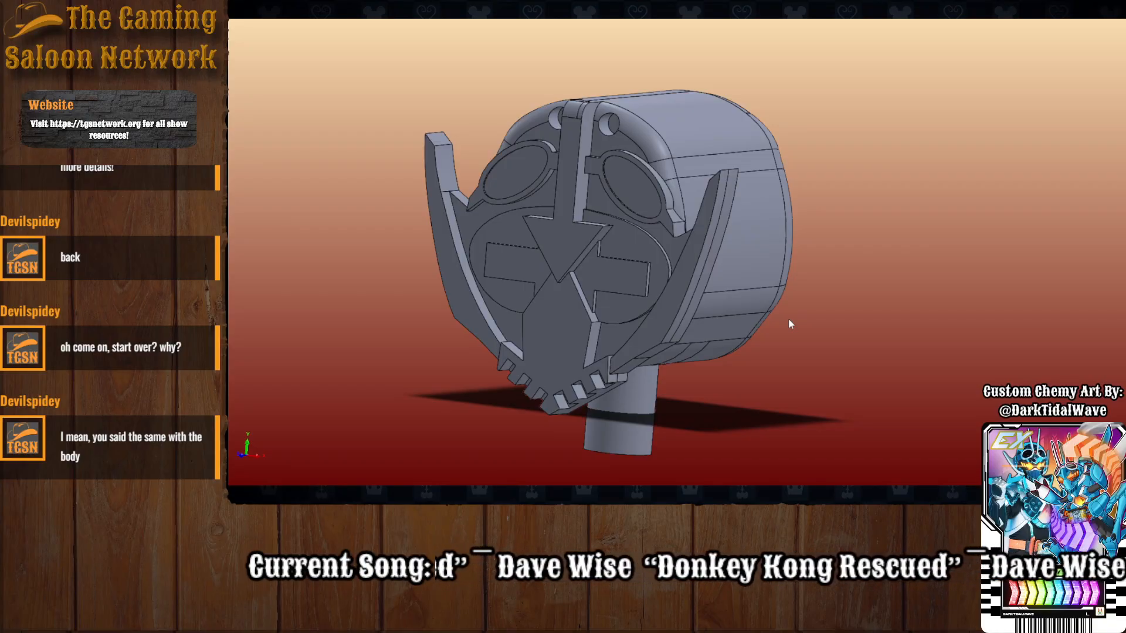
scroll(788, 318, "up", 1)
scroll(788, 319, "down", 2)
scroll(780, 322, "up", 1)
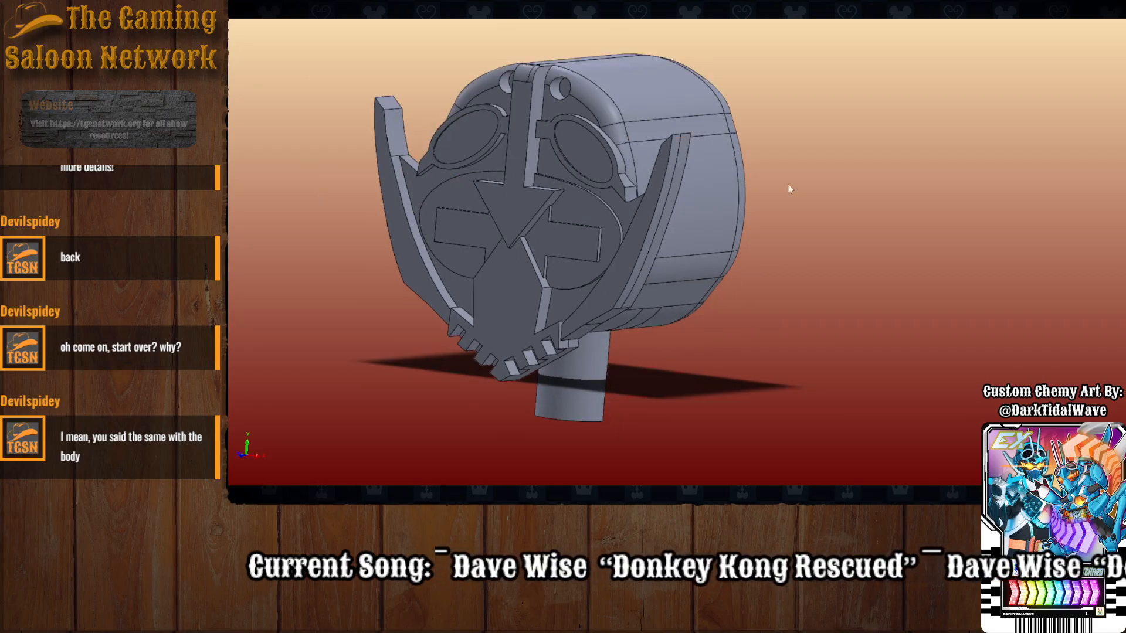
scroll(587, 238, "up", 2)
scroll(588, 238, "down", 2)
Inspect the helmet's face details from different front angles and check the depth of the face plate in side profile.
middle_click_drag(627, 267, 666, 253)
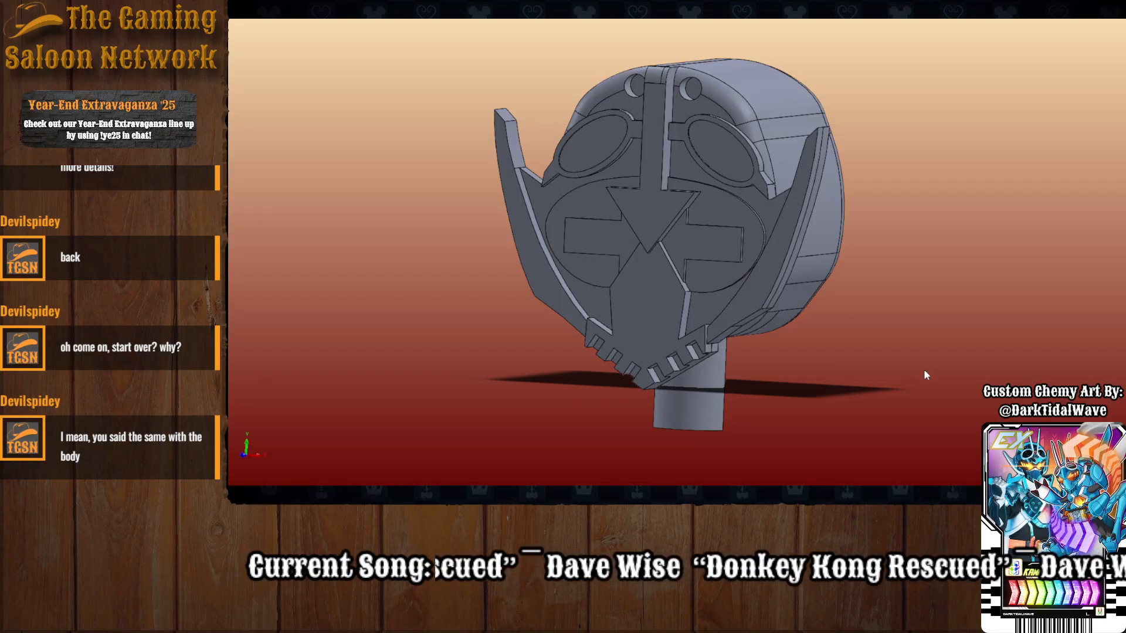
middle_click_drag(586, 420, 754, 423)
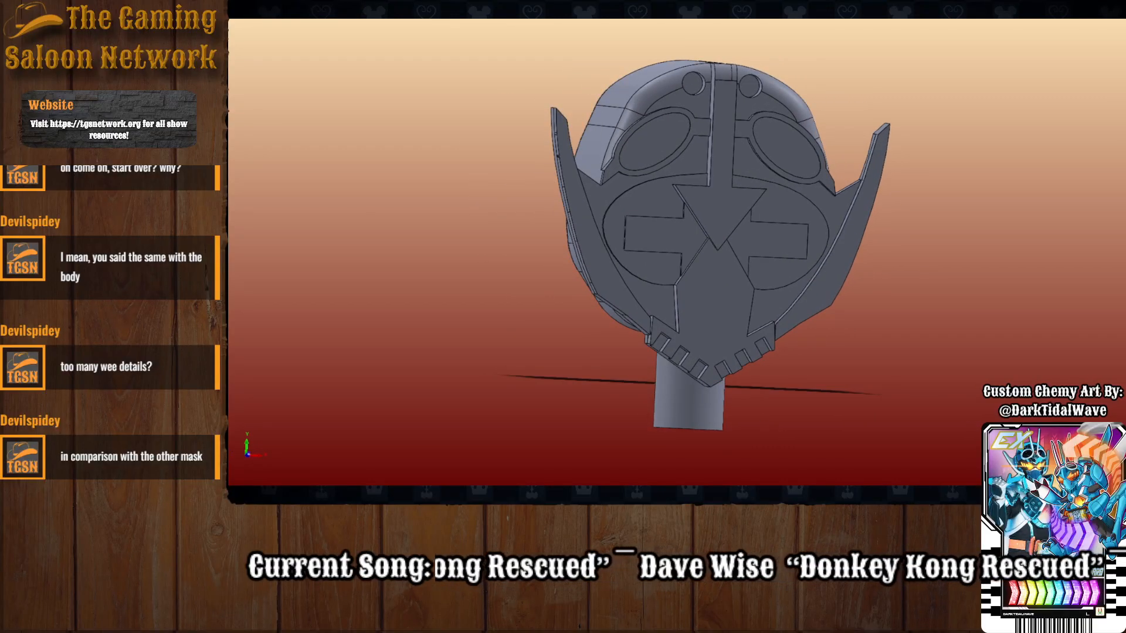
left_click(667, 18)
left_click(421, 294)
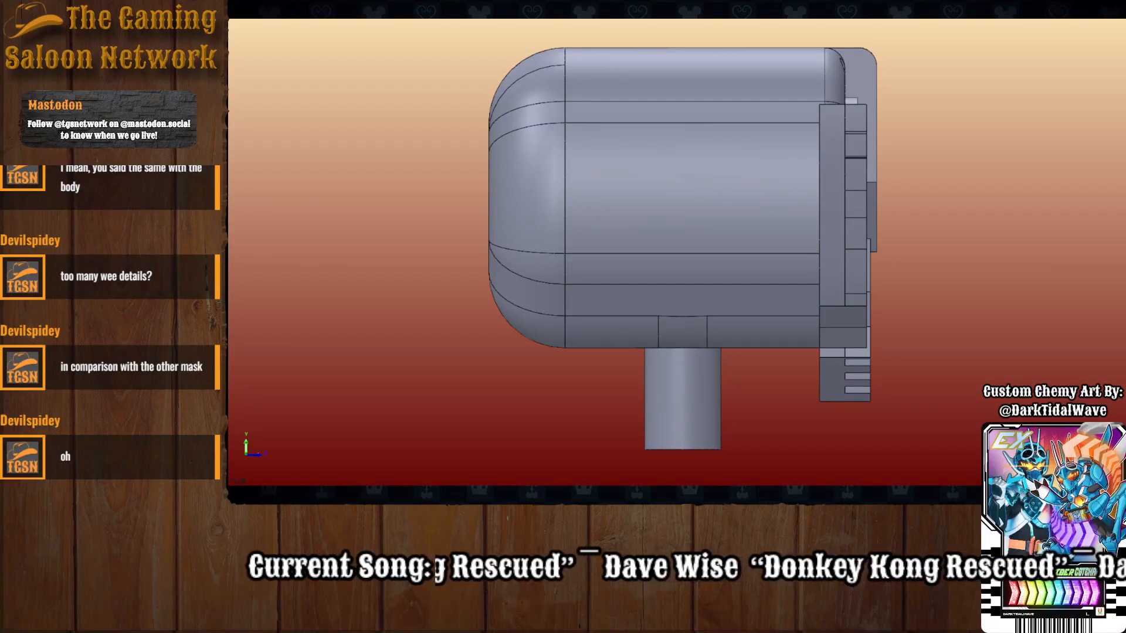
middle_click_drag(804, 202, 768, 320)
scroll(767, 320, "up", 3)
scroll(768, 320, "down", 2)
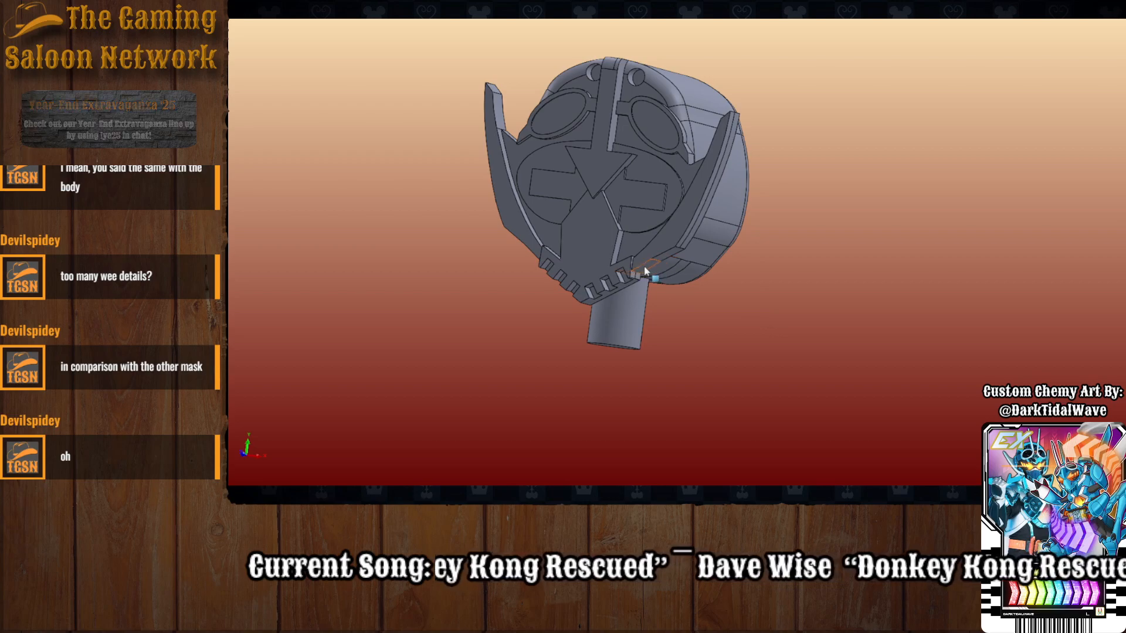
scroll(692, 251, "up", 3)
scroll(662, 117, "down", 5)
scroll(705, 326, "up", 3)
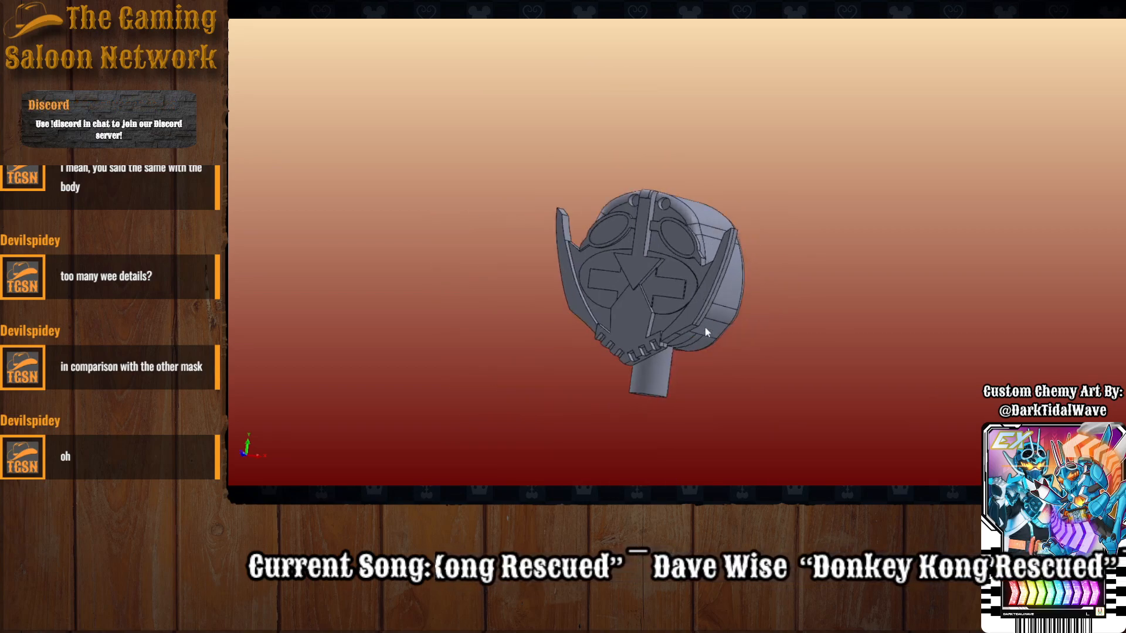
scroll(705, 326, "down", 1)
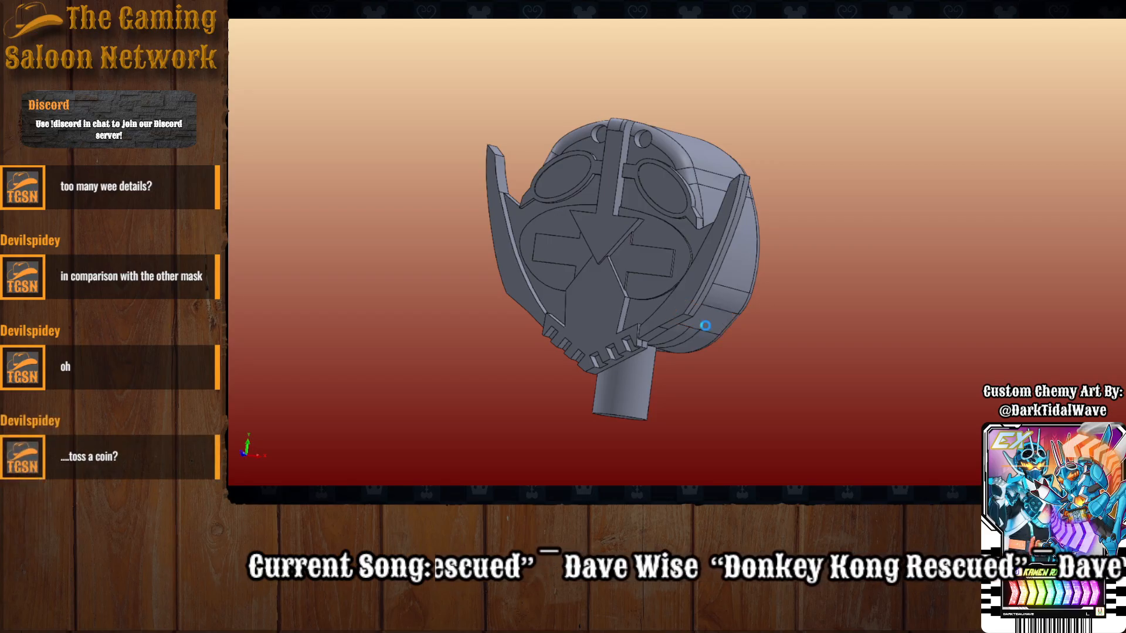
scroll(772, 247, "up", 1)
scroll(772, 252, "down", 3)
scroll(772, 252, "up", 2)
scroll(772, 253, "down", 1)
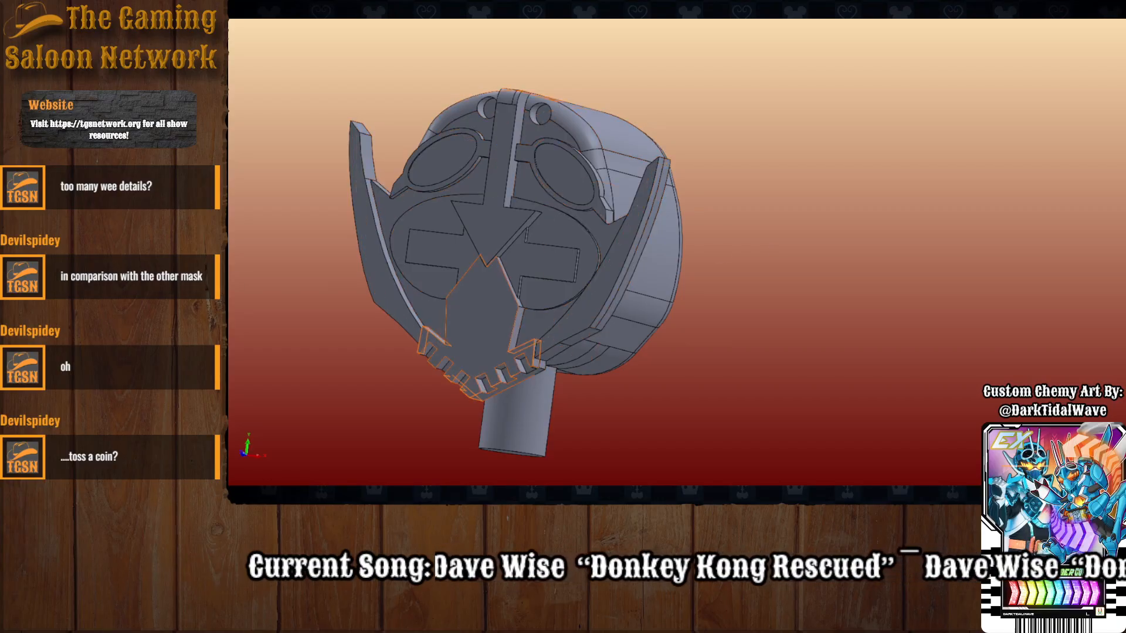
Inspect the front face of the helmet's mouthpiece, and examine the ridged extruded block from above.
left_click(484, 328)
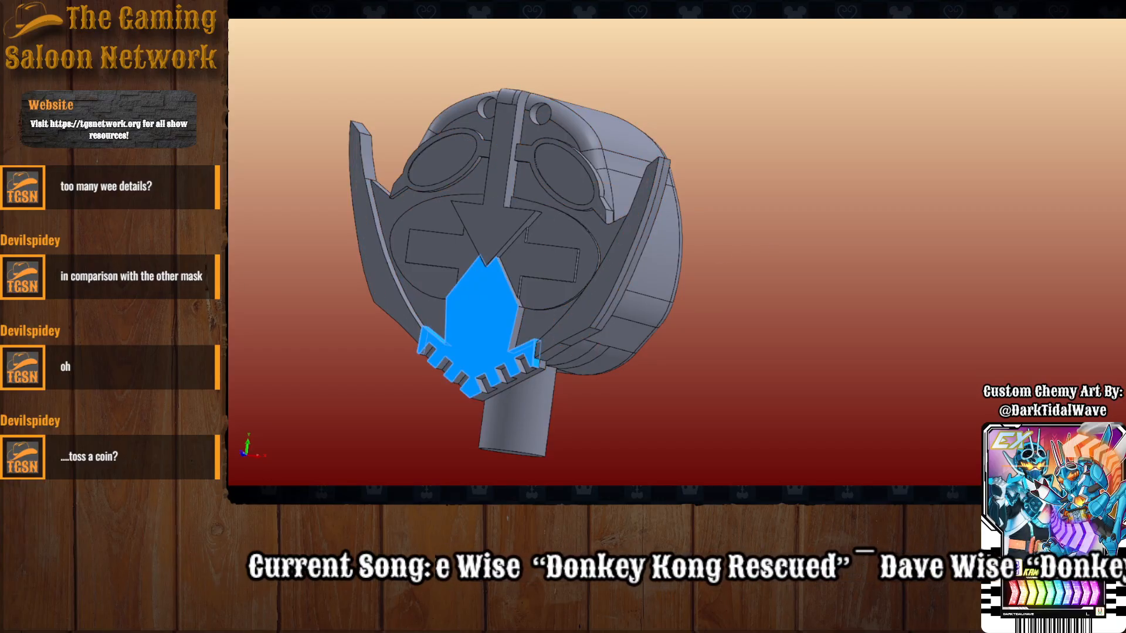
left_click(250, 241)
middle_click_drag(661, 251, 491, 473)
middle_click_drag(550, 314, 550, 284)
left_click(666, 19)
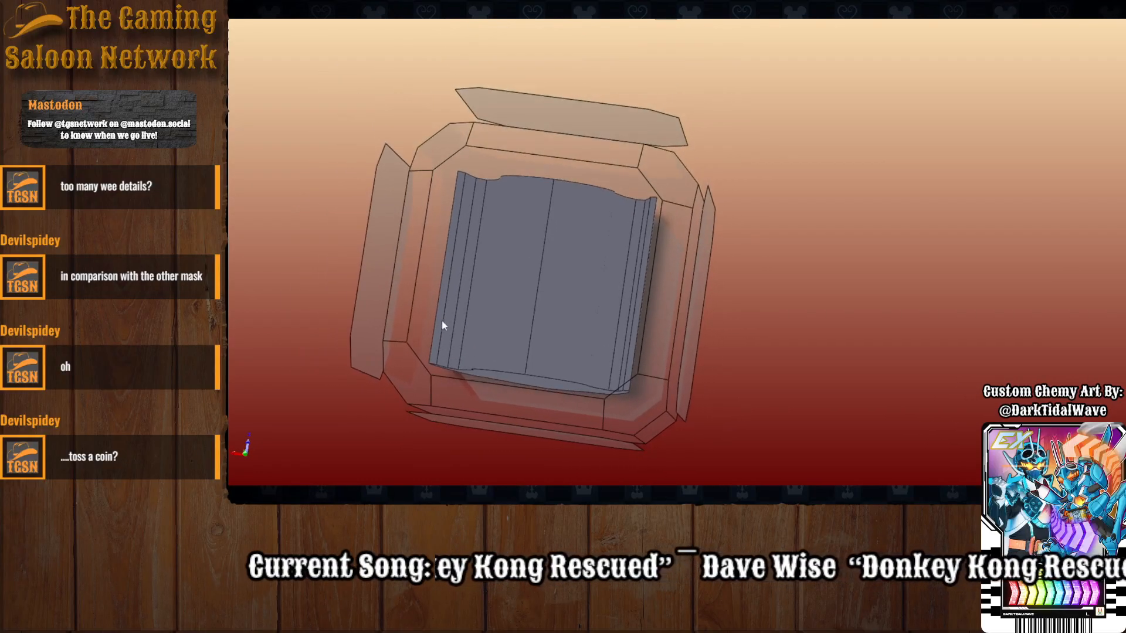
left_click(550, 267)
scroll(736, 220, "up", 5)
scroll(707, 201, "down", 1)
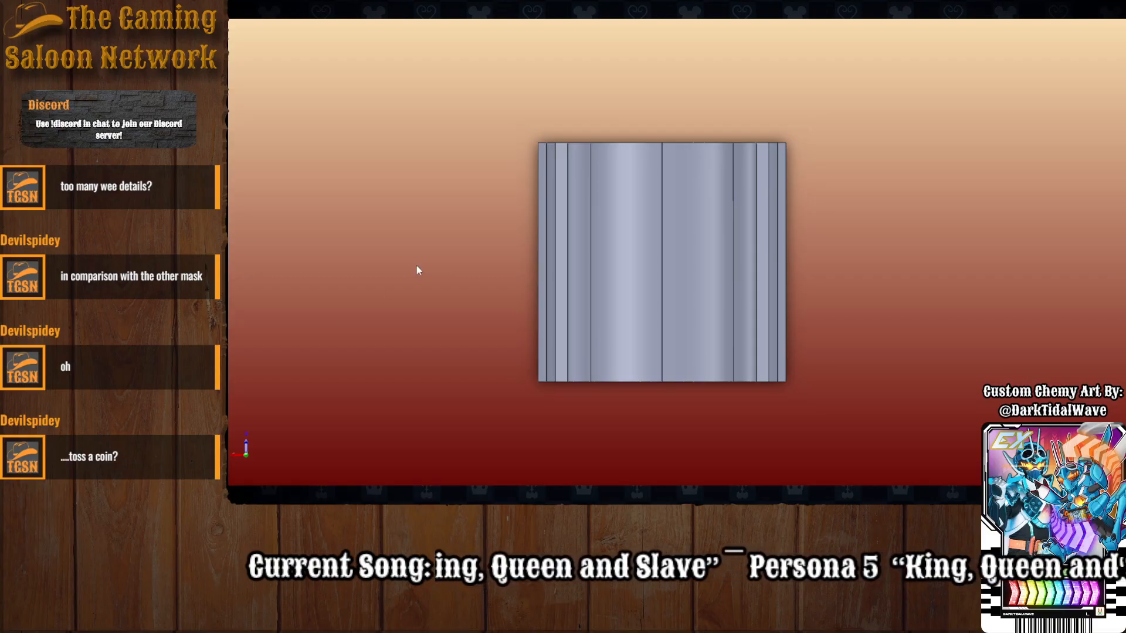
Switch to the full figure assembly and examine the helmet's face, forehead holes and side profile on the body.
key("ctrl+Tab")
middle_click_drag(656, 283, 814, 330)
mouse_move(659, 379)
middle_mouse_down()
mouse_move(682, 331)
mouse_move(640, 344)
mouse_move(681, 372)
middle_mouse_up()
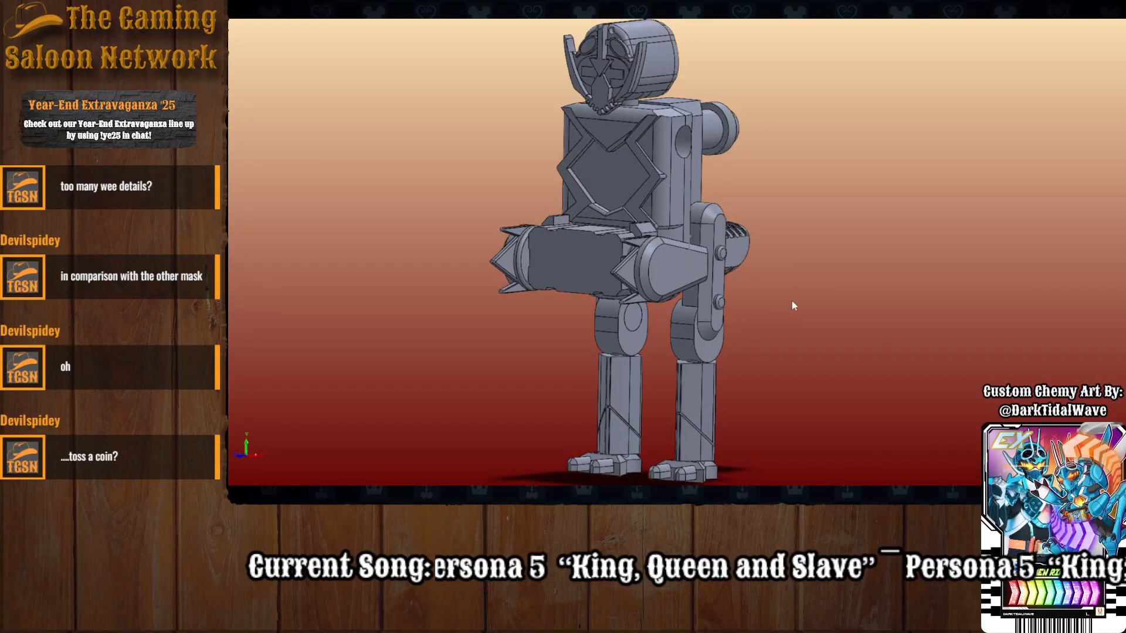
middle_click_drag(792, 306, 824, 302)
scroll(556, 54, "down", 6)
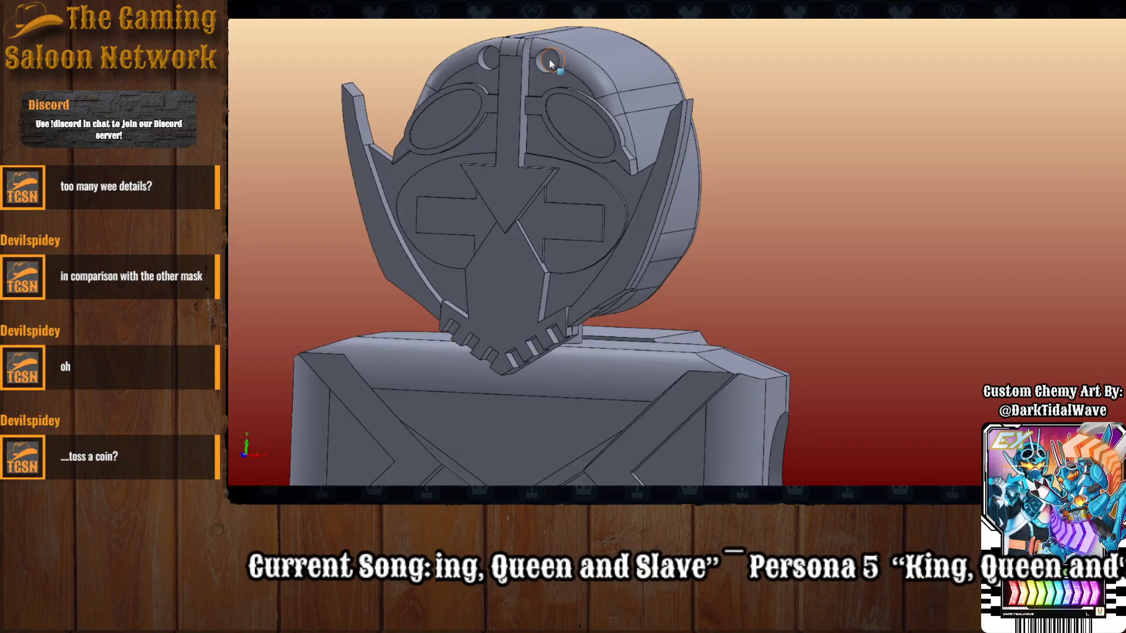
scroll(827, 322, "up", 5)
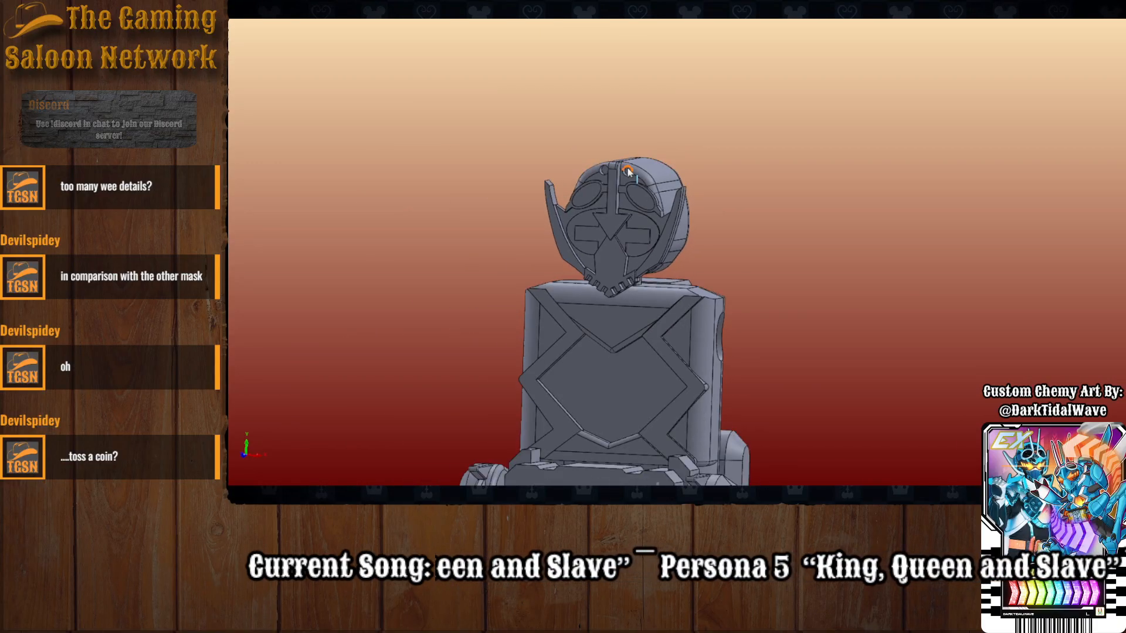
scroll(637, 176, "down", 5)
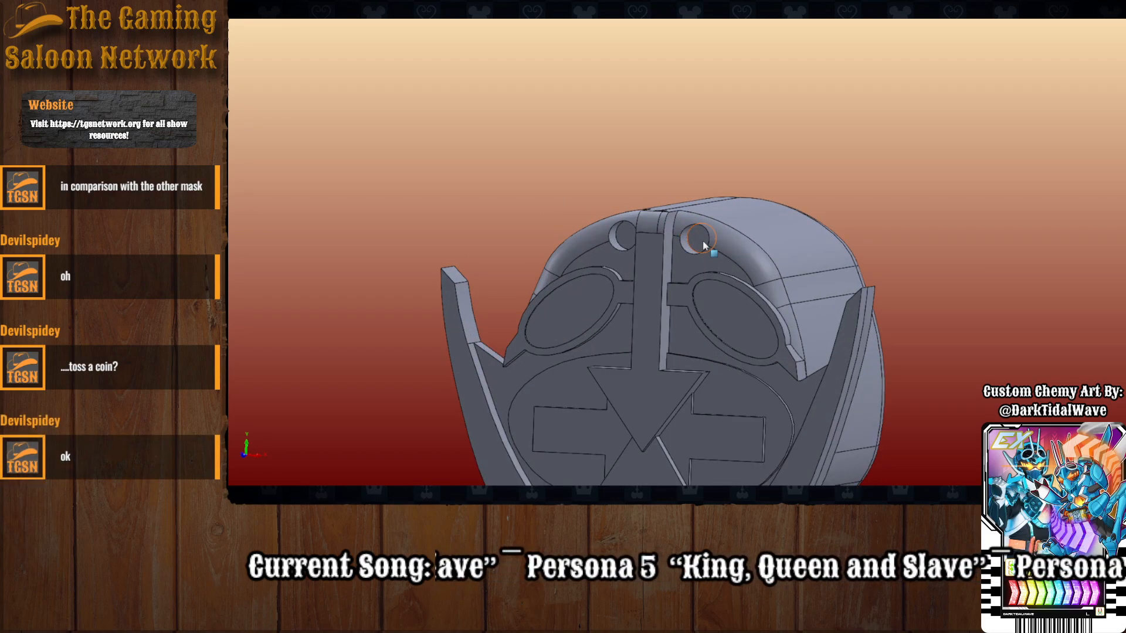
scroll(704, 245, "up", 7)
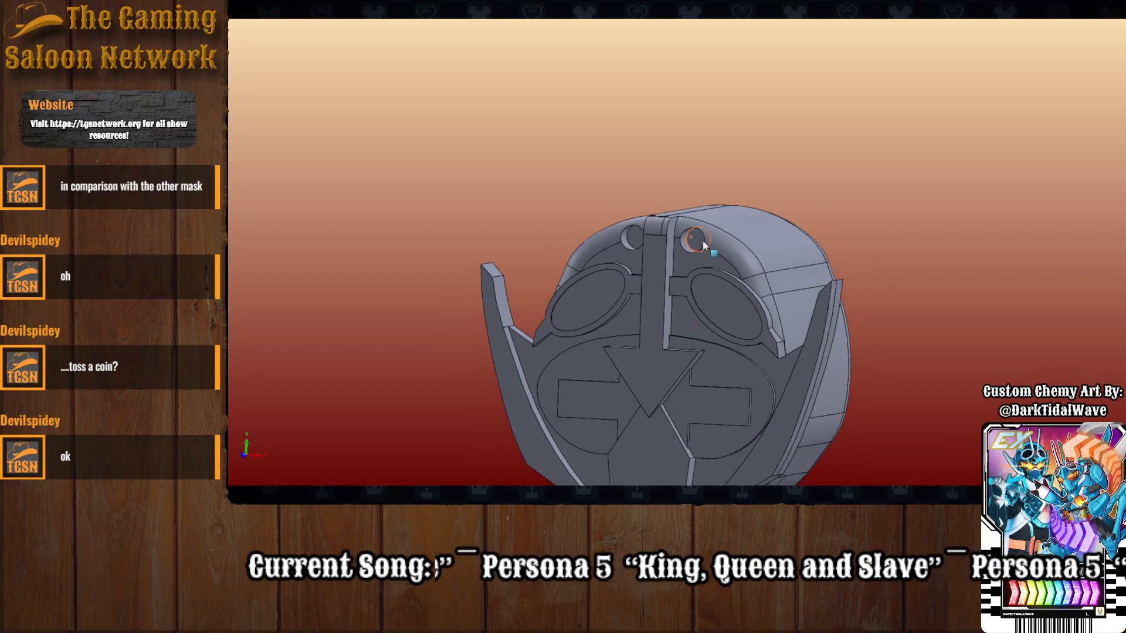
scroll(744, 345, "down", 4)
middle_click_drag(743, 345, 815, 342)
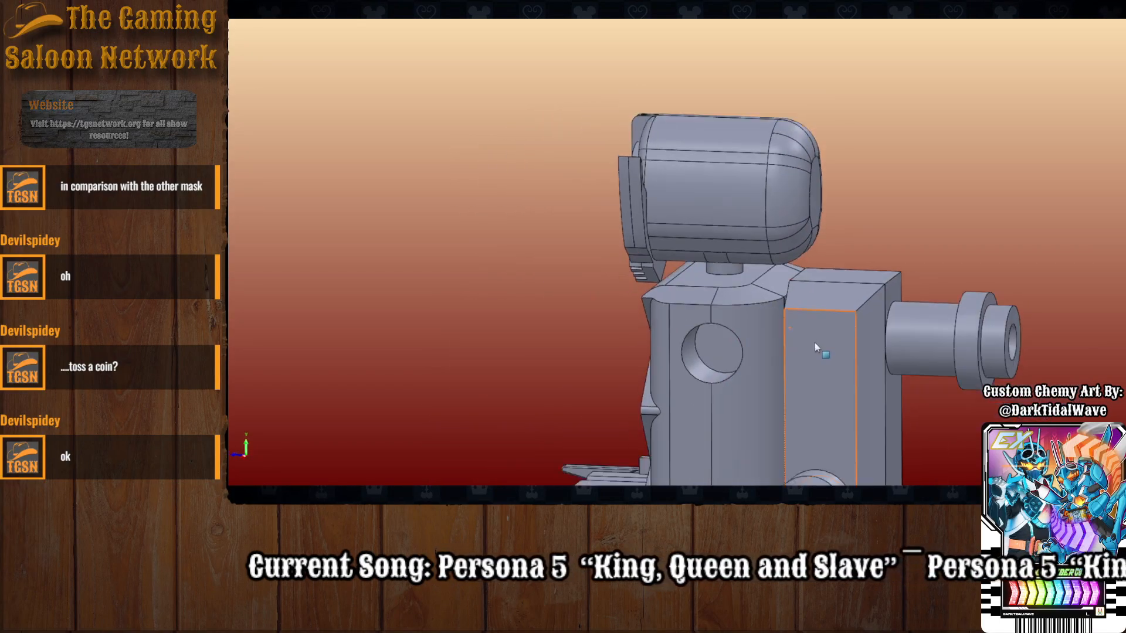
scroll(815, 342, "down", 3)
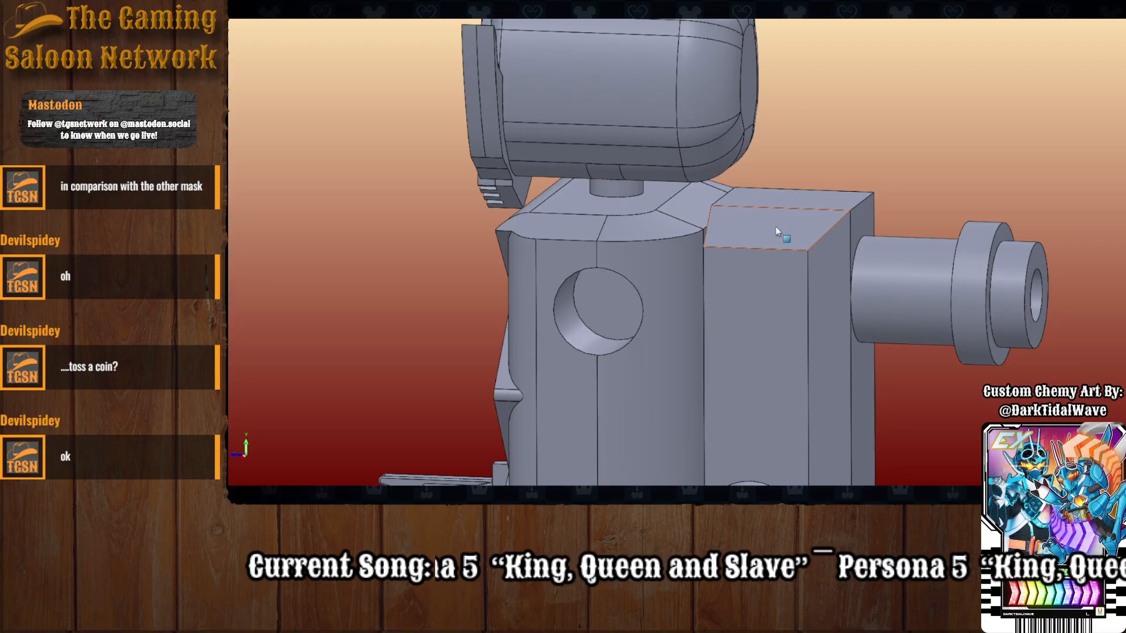
scroll(784, 303, "up", 4)
middle_click_drag(783, 303, 741, 336)
scroll(702, 400, "up", 4)
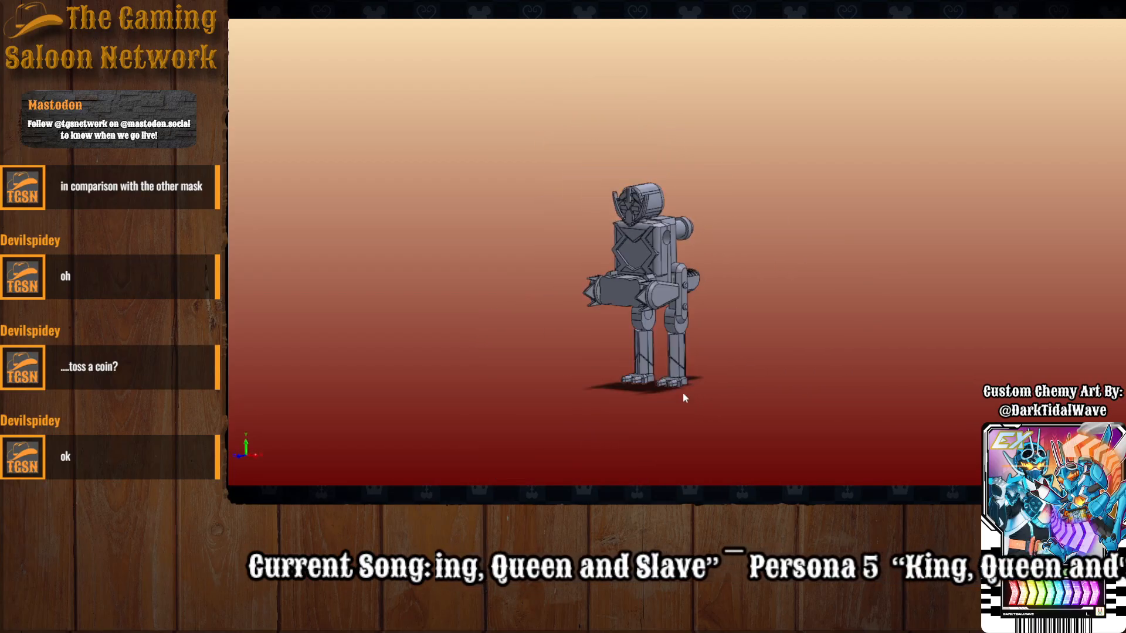
Examine the figure's legs from several angles, checking the thigh link's chamfered face and the diagonal grooves on the lower legs.
scroll(701, 400, "down", 5)
middle_click(713, 320)
middle_click_drag(780, 249, 706, 217)
left_click(596, 110)
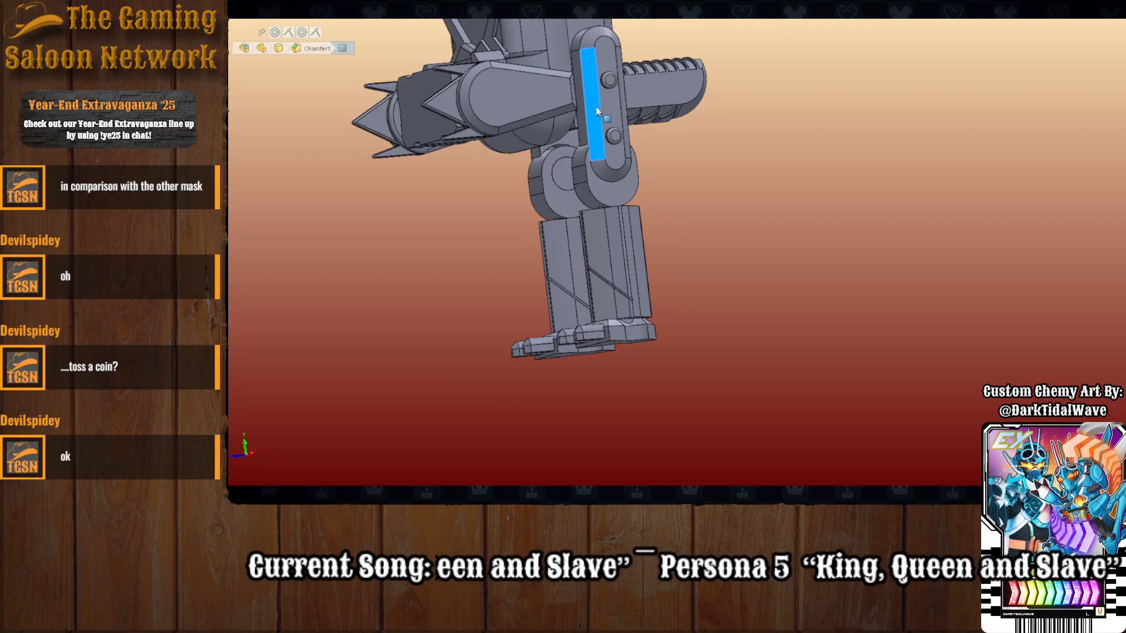
left_click(630, 271)
middle_click_drag(660, 233, 648, 273)
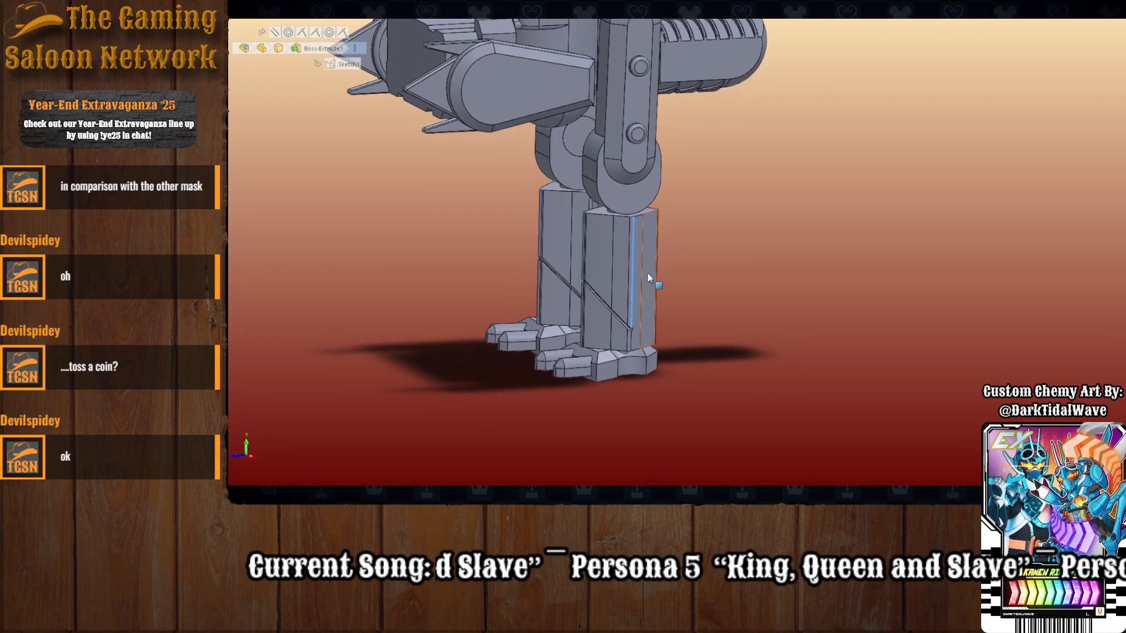
middle_click_drag(707, 382, 761, 343)
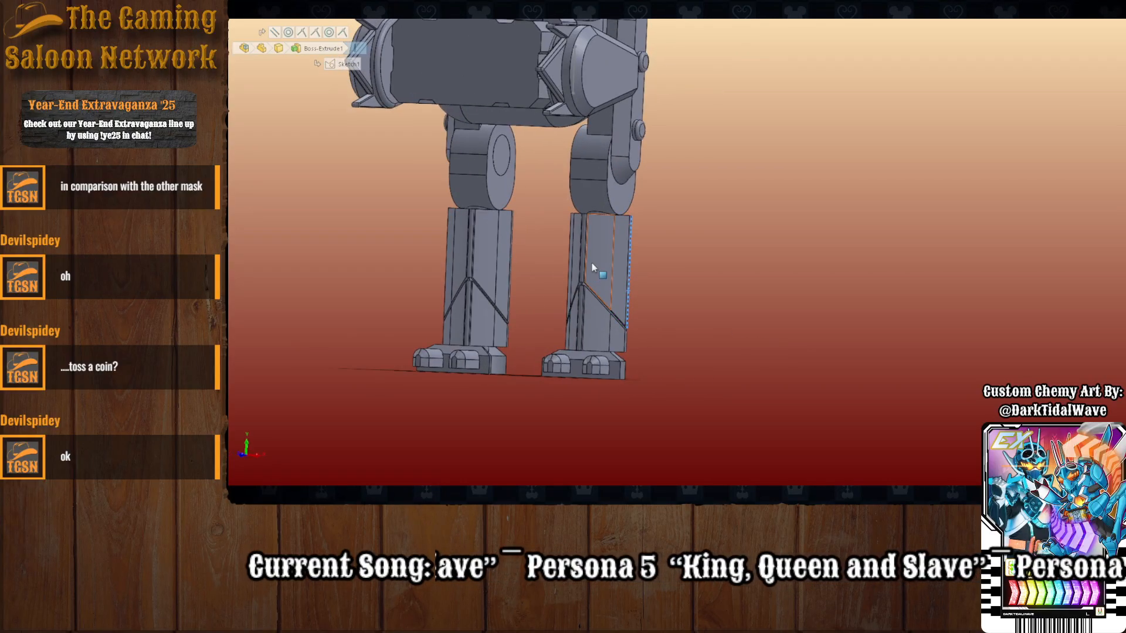
mouse_move(622, 324)
left_mouse_down()
mouse_move(649, 334)
mouse_move(618, 345)
mouse_move(628, 345)
left_mouse_up()
middle_click_drag(658, 339, 630, 347)
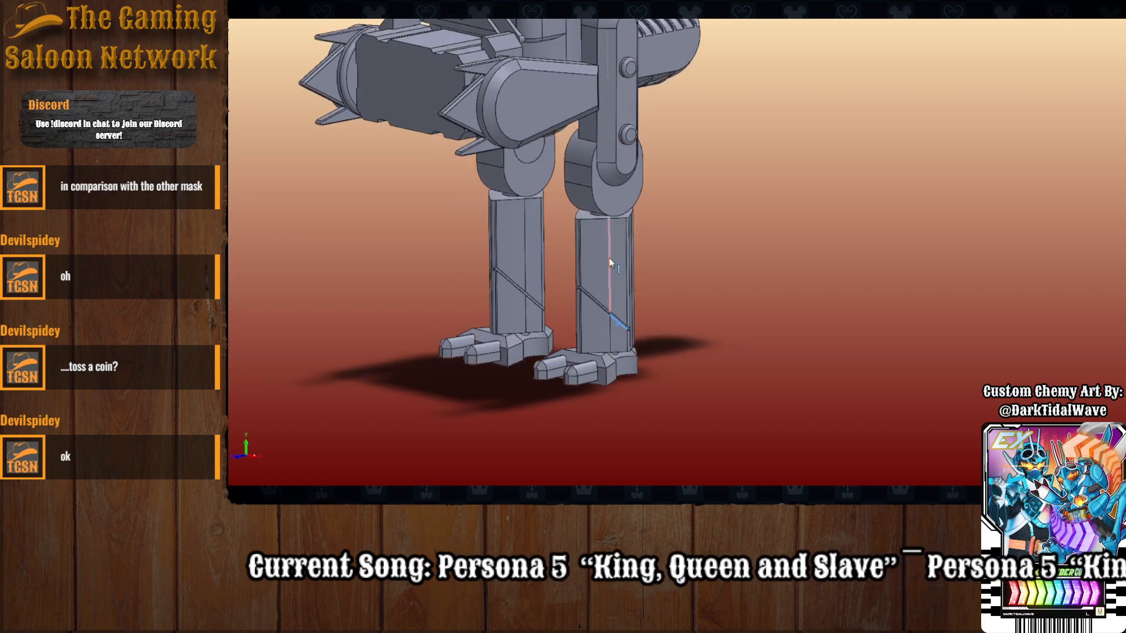
left_click(615, 259)
left_click(605, 100)
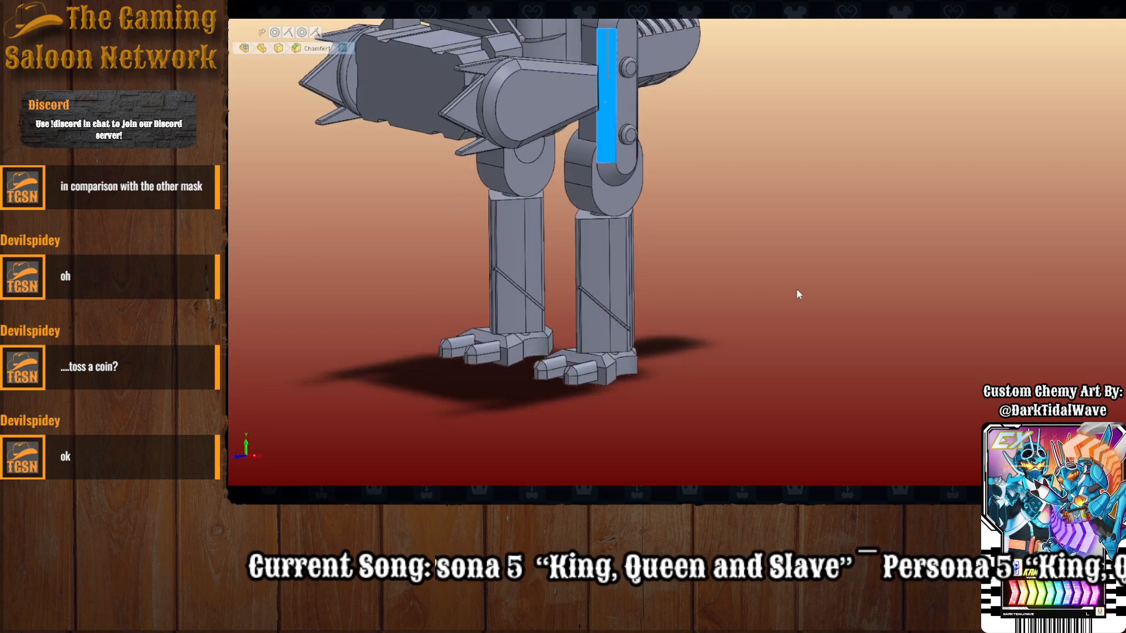
Examine the figure's feet and toes up close, then in proportion to the lower legs.
scroll(632, 276, "down", 3)
scroll(634, 282, "up", 2)
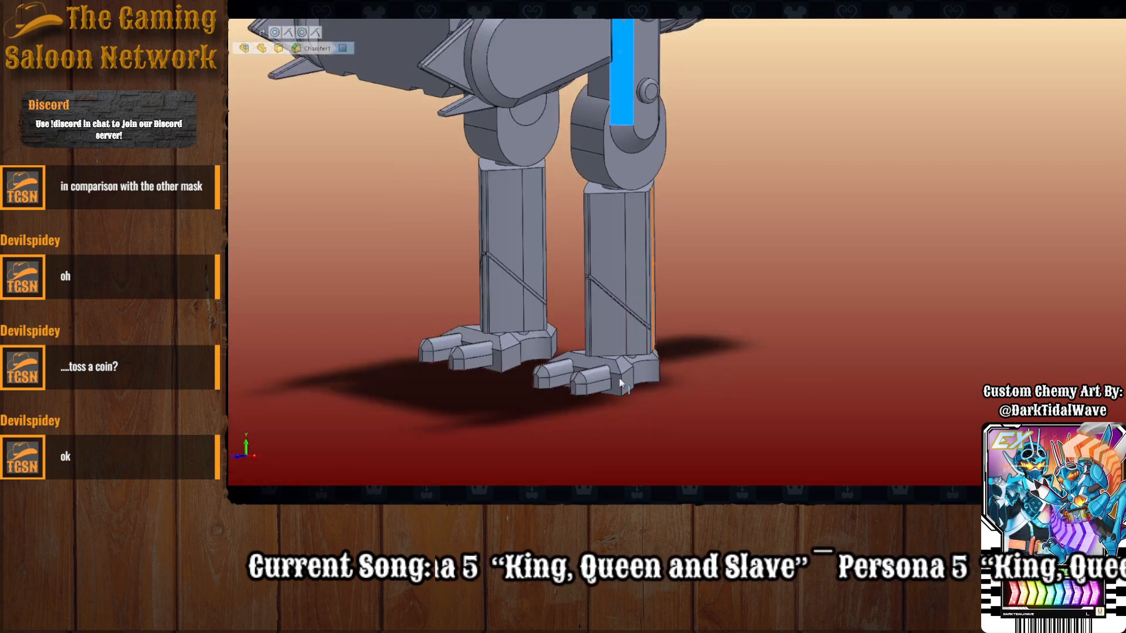
scroll(634, 361, "down", 5)
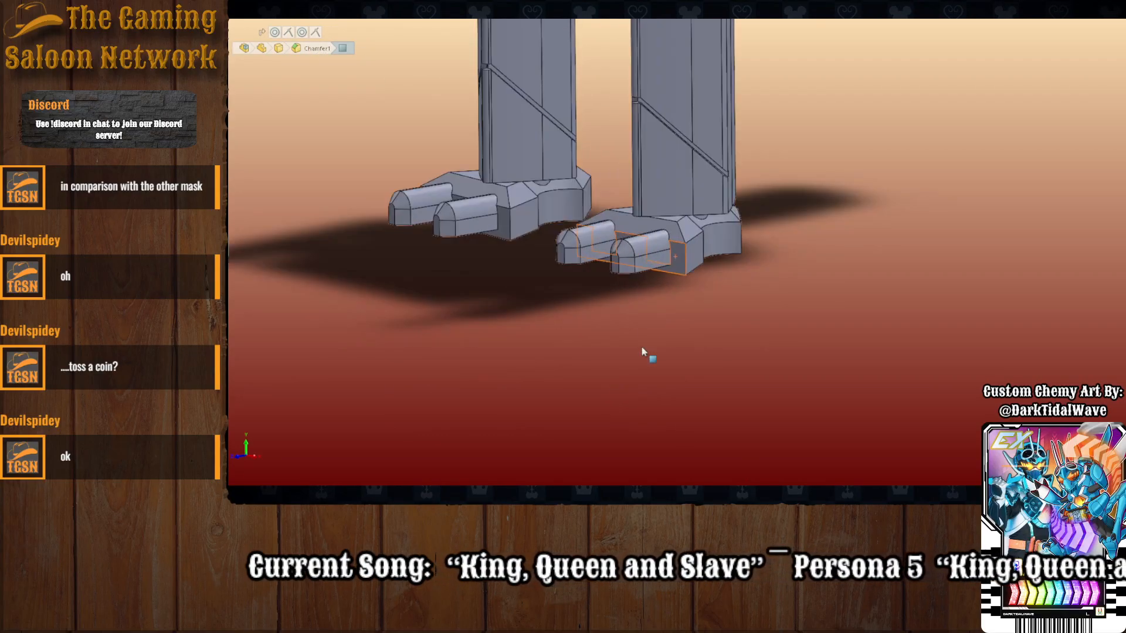
middle_click_drag(735, 387, 704, 377)
scroll(793, 230, "up", 4)
scroll(793, 230, "up", 6)
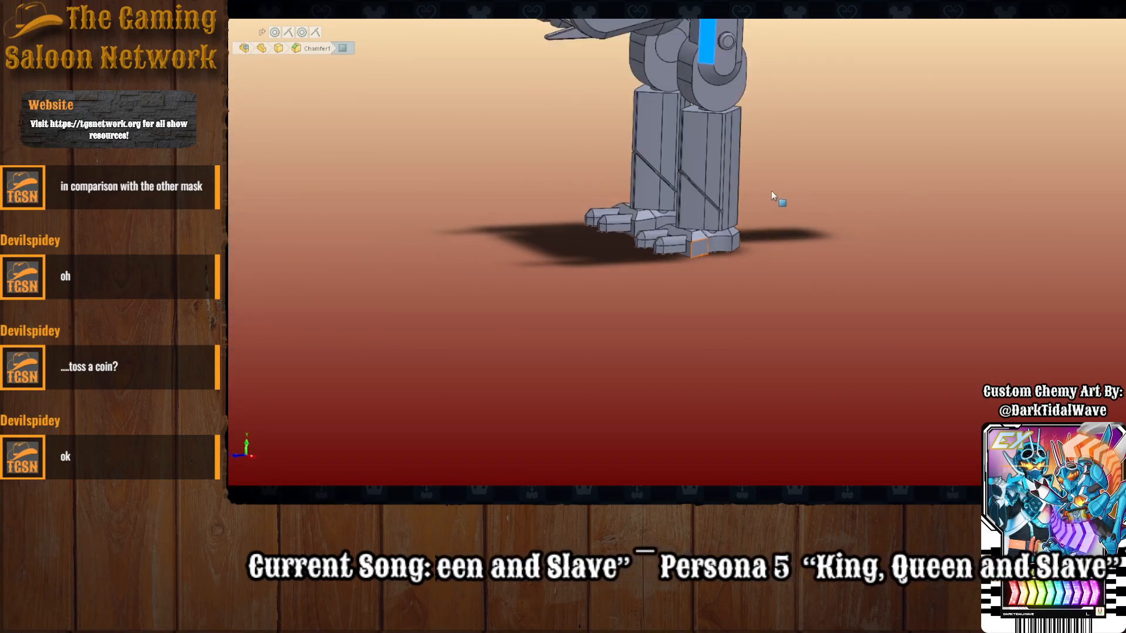
Check the thigh link's outer face and the lower leg's side face, inspecting where the diagonal groove wraps around the leg.
scroll(645, 251, "down", 3)
left_click(622, 214)
scroll(621, 216, "down", 3)
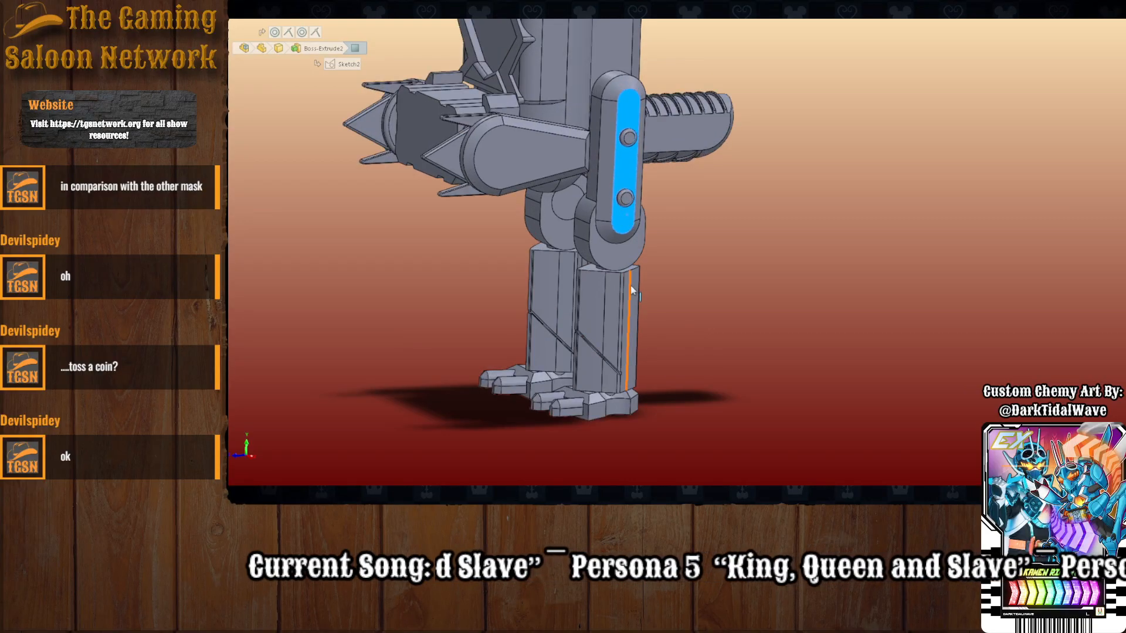
left_click(614, 319)
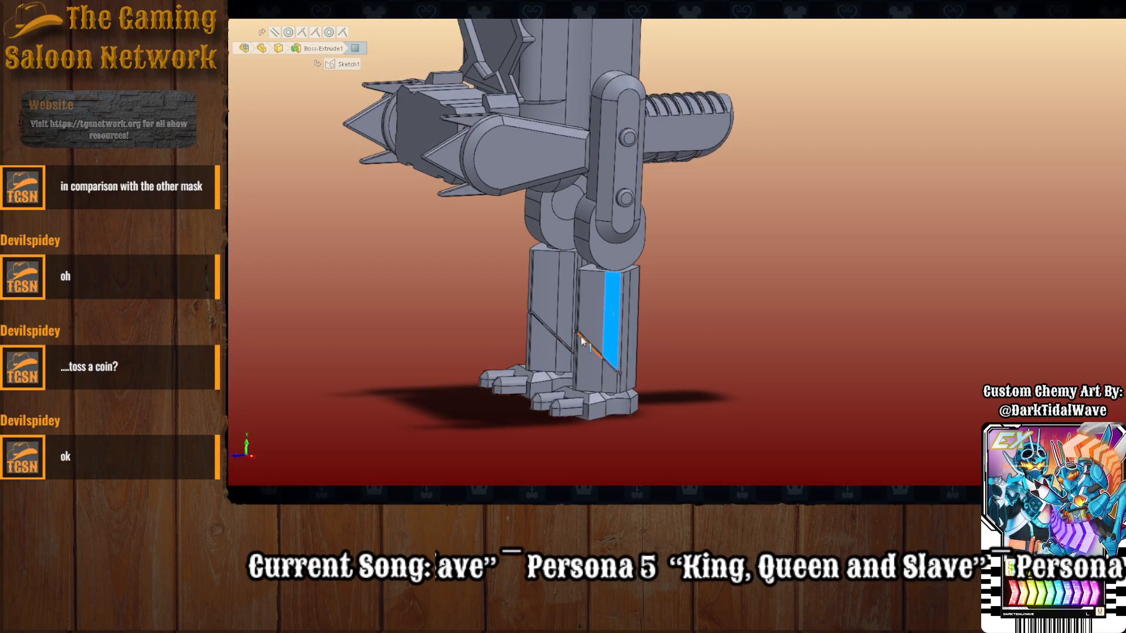
scroll(604, 351, "down", 5)
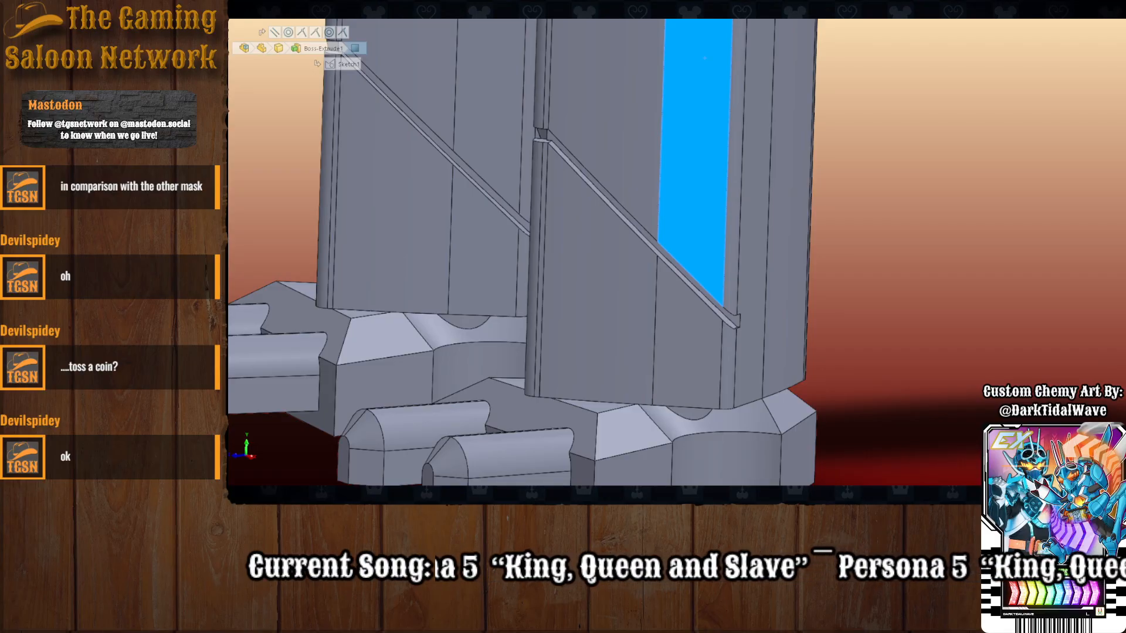
scroll(686, 248, "up", 5)
middle_click_drag(686, 248, 657, 426, "ctrl")
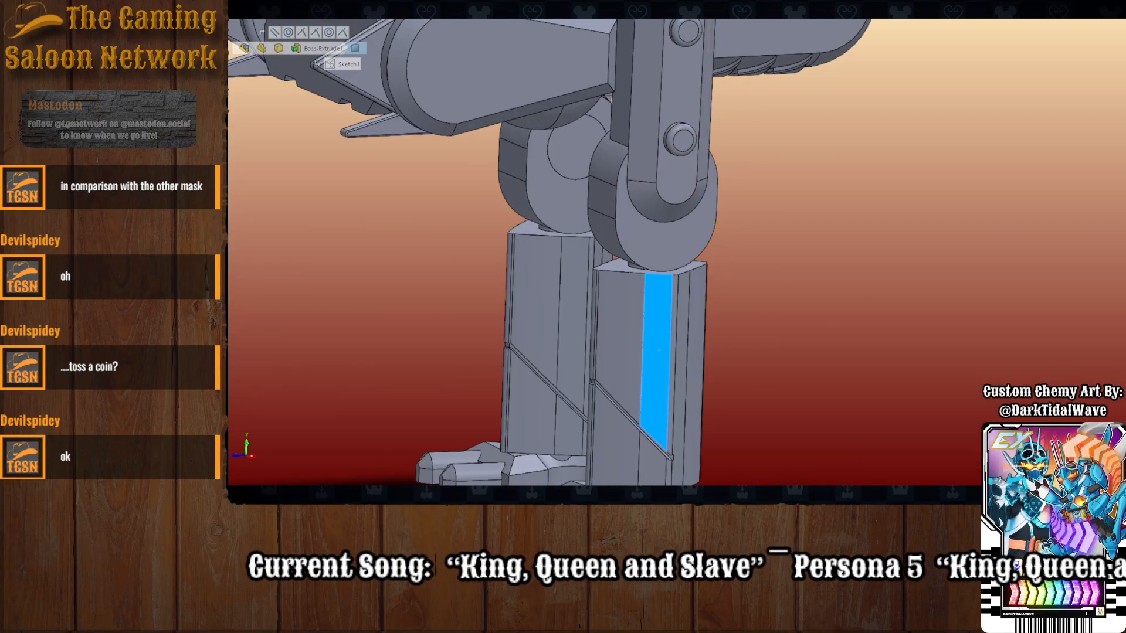
Review the whole figure from the front and at an angle, comparing the helmet, chest plate, waist block and legs.
scroll(660, 255, "up", 8)
scroll(686, 242, "down", 3)
middle_click_drag(686, 242, 729, 317)
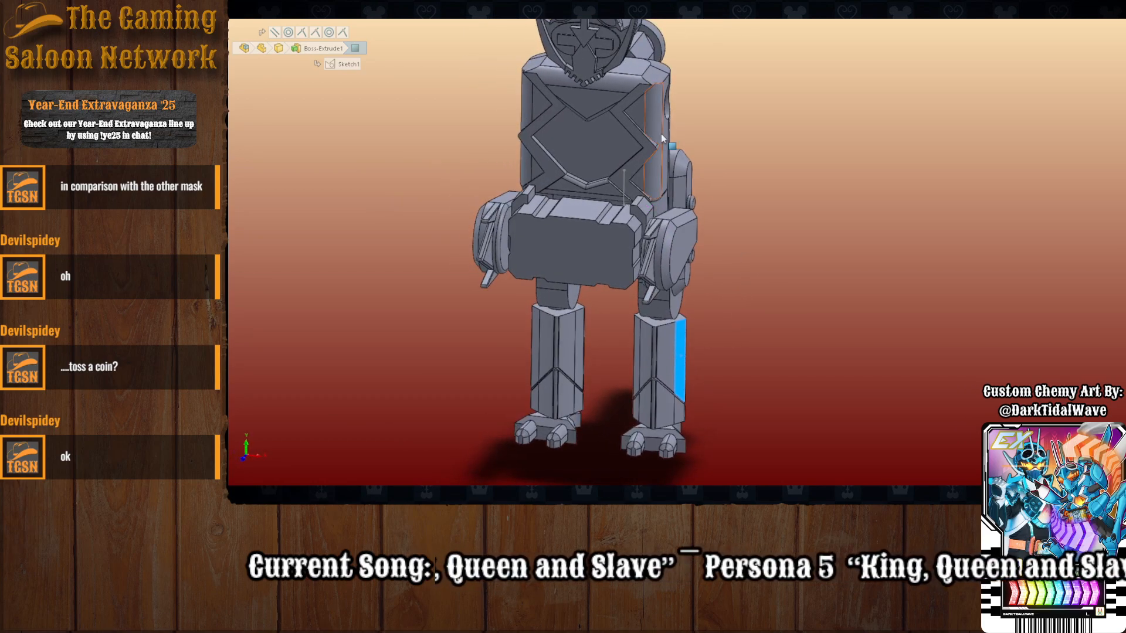
scroll(737, 156, "up", 5)
scroll(631, 242, "down", 5)
middle_click_drag(631, 242, 711, 276)
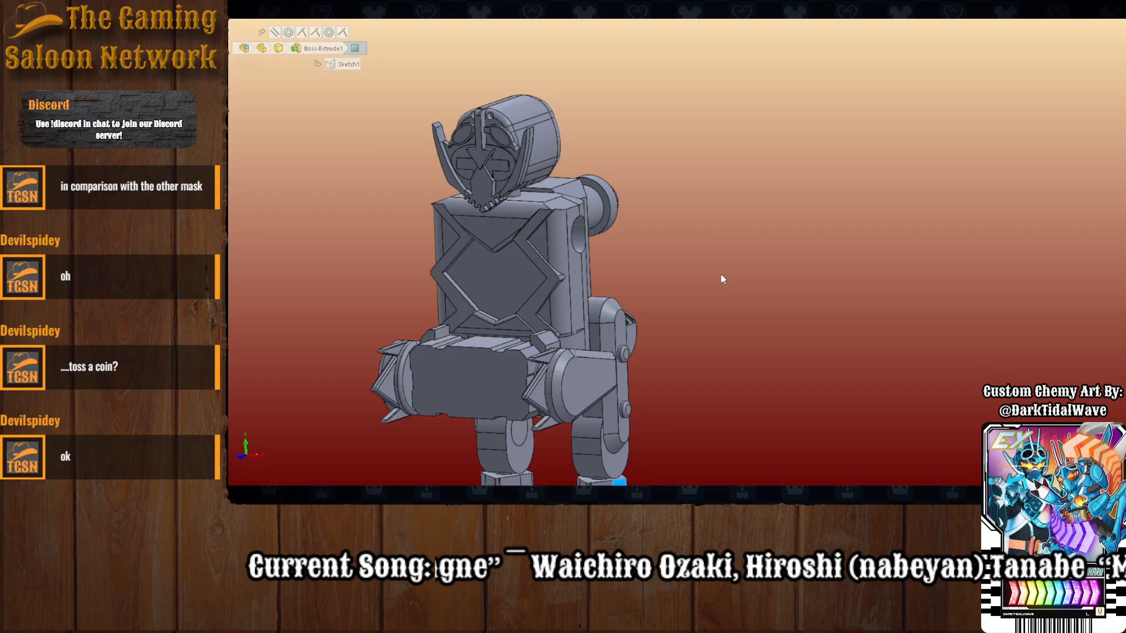